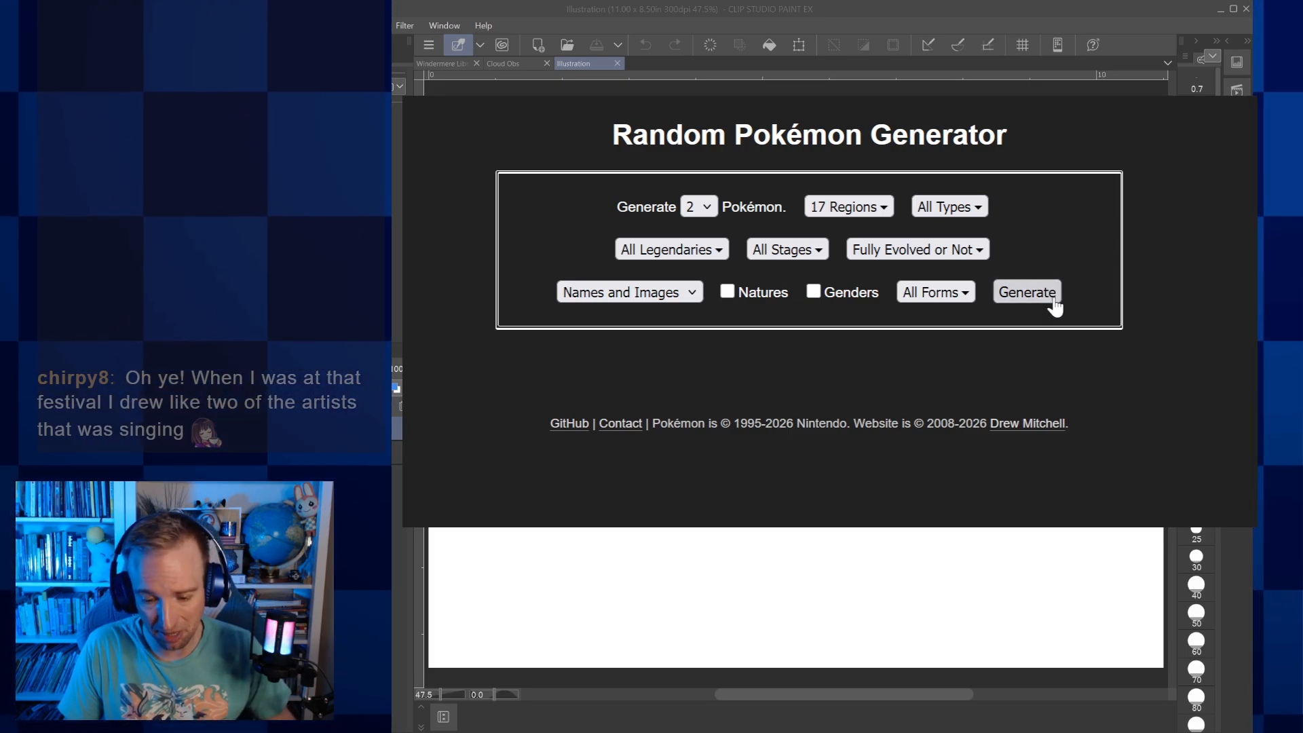
Generate 2 random Pokémon and paste the Gigantamax Kingler image, enlarged, into the upper-left corner of the Illustration canvas in Clip Studio Paint
click(1052, 302)
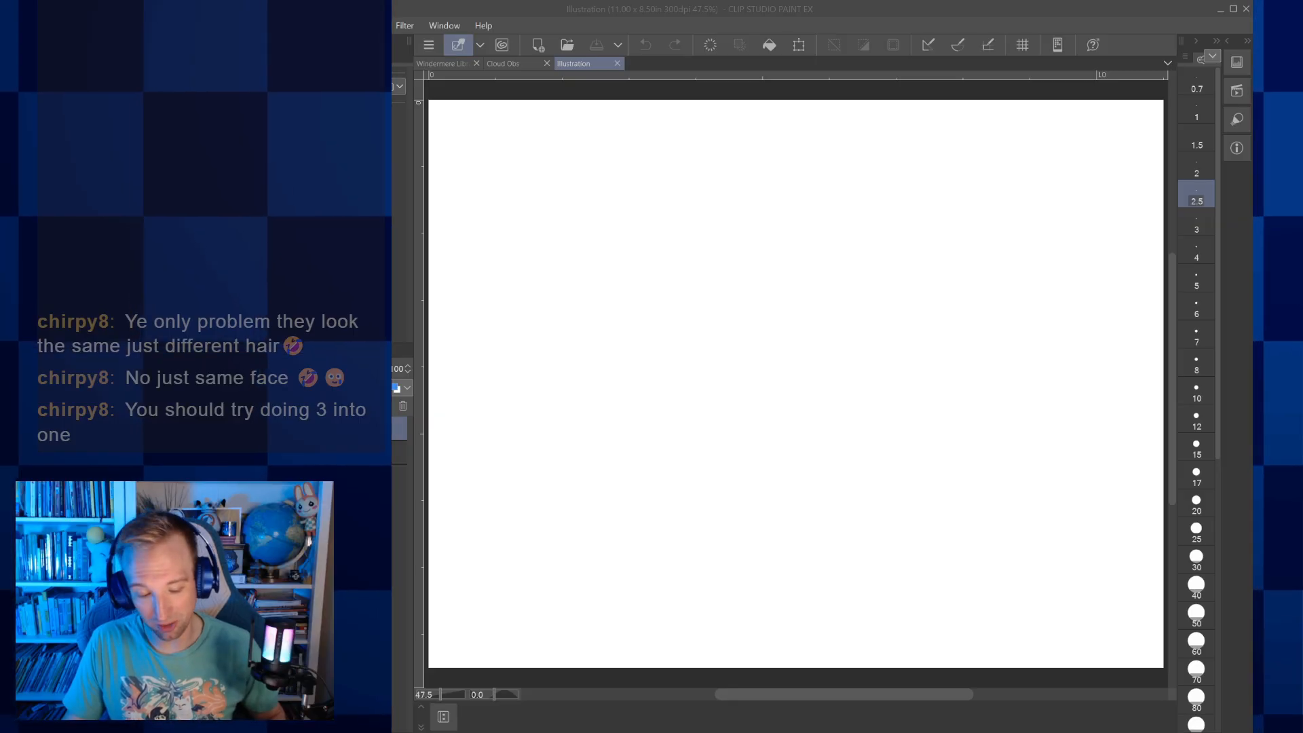
click(1003, 728)
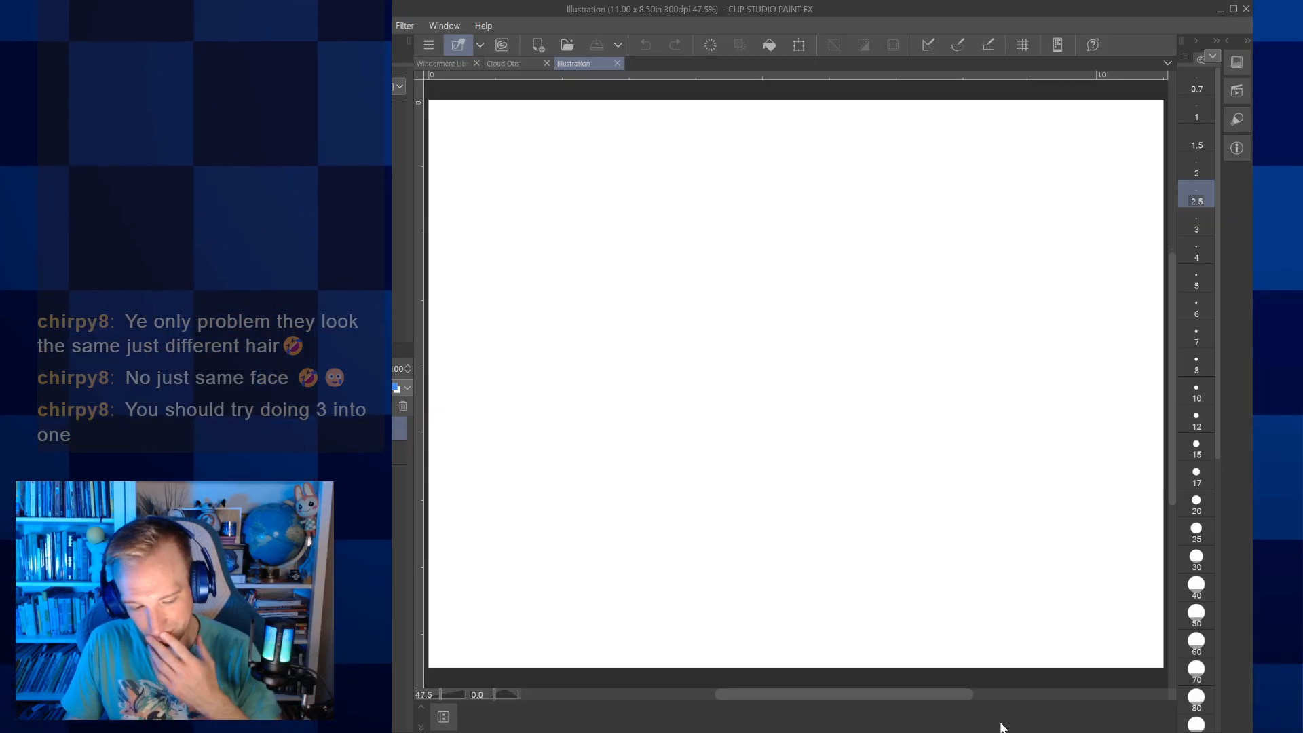
key(ctrl+v)
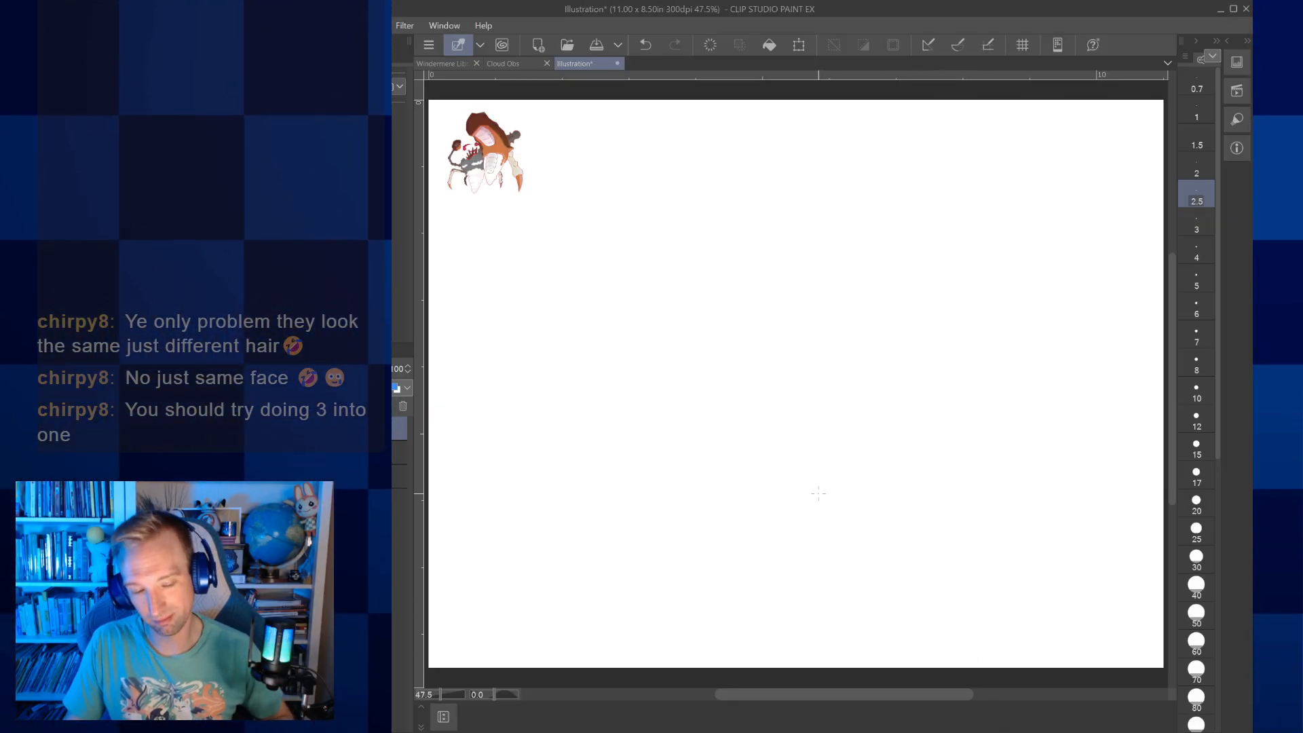
click(801, 44)
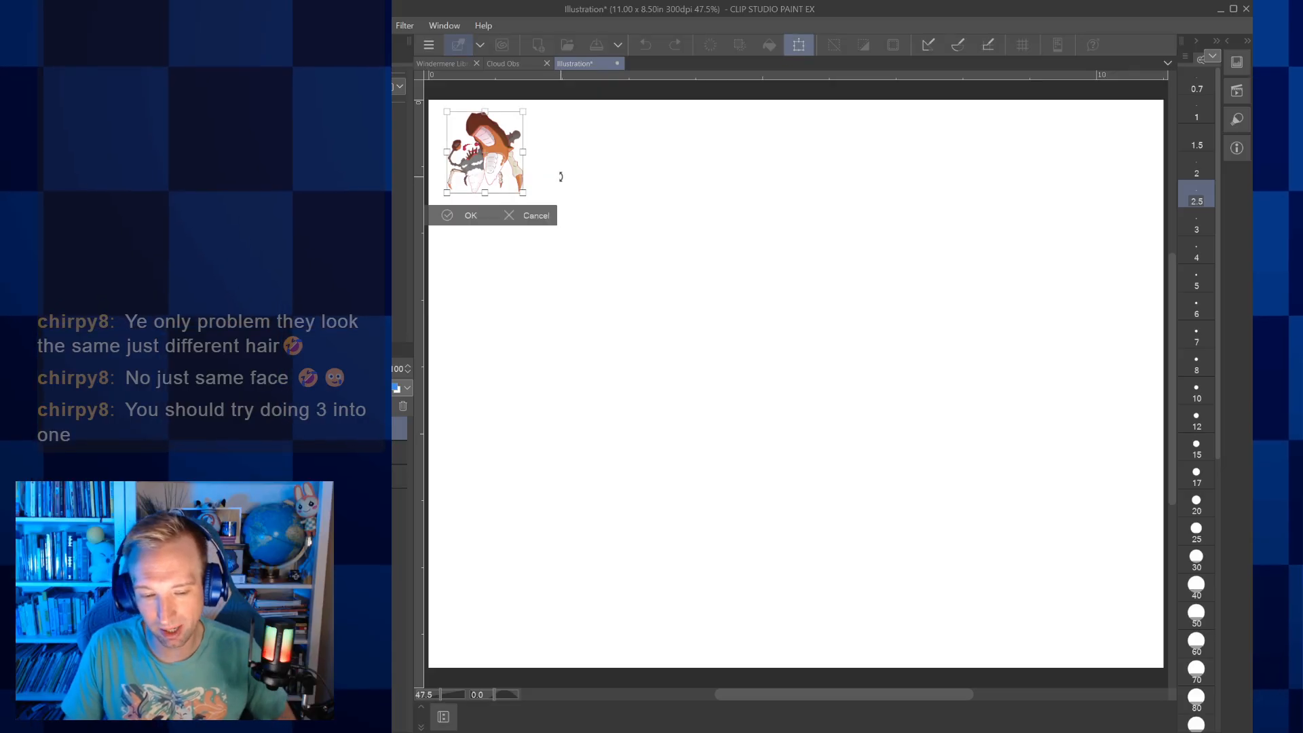
drag(521, 192, 570, 243)
click(491, 268)
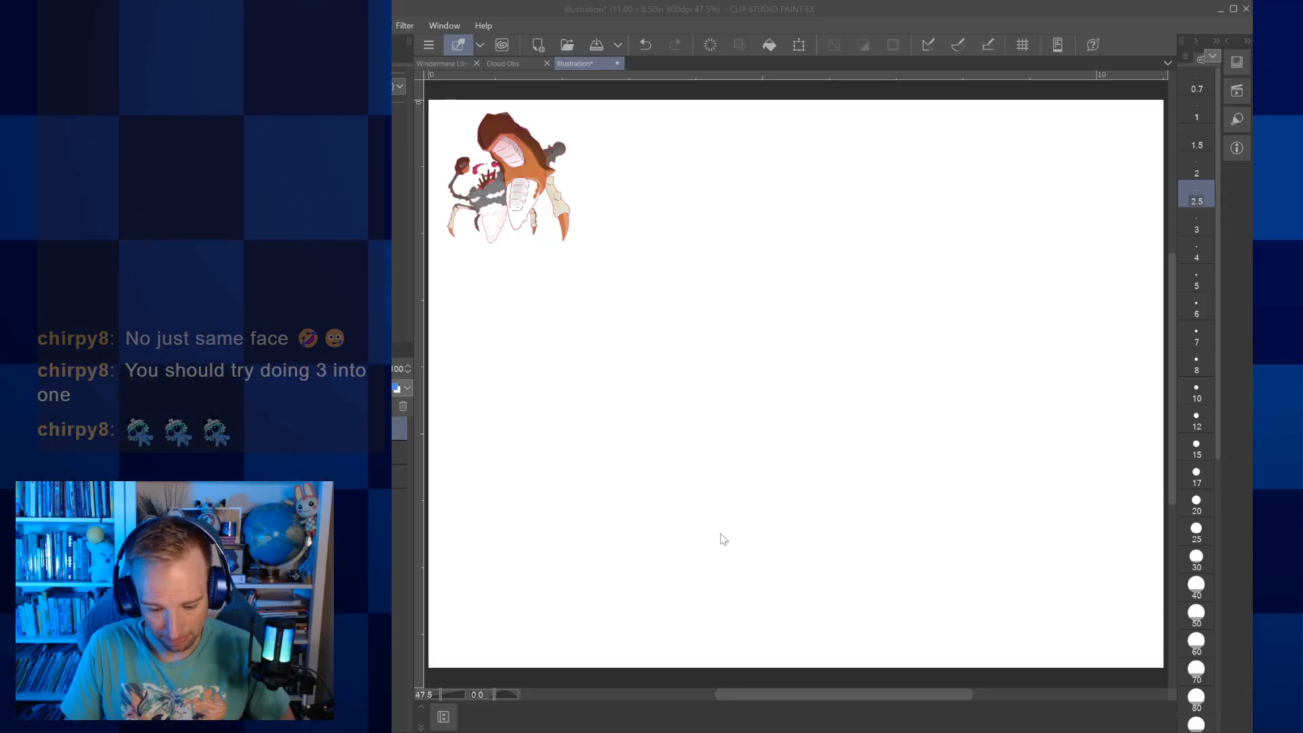
Open the earlier Charmander + Squirtle + Bulbasaur illustration to review its layout, and close it
double_click(703, 384)
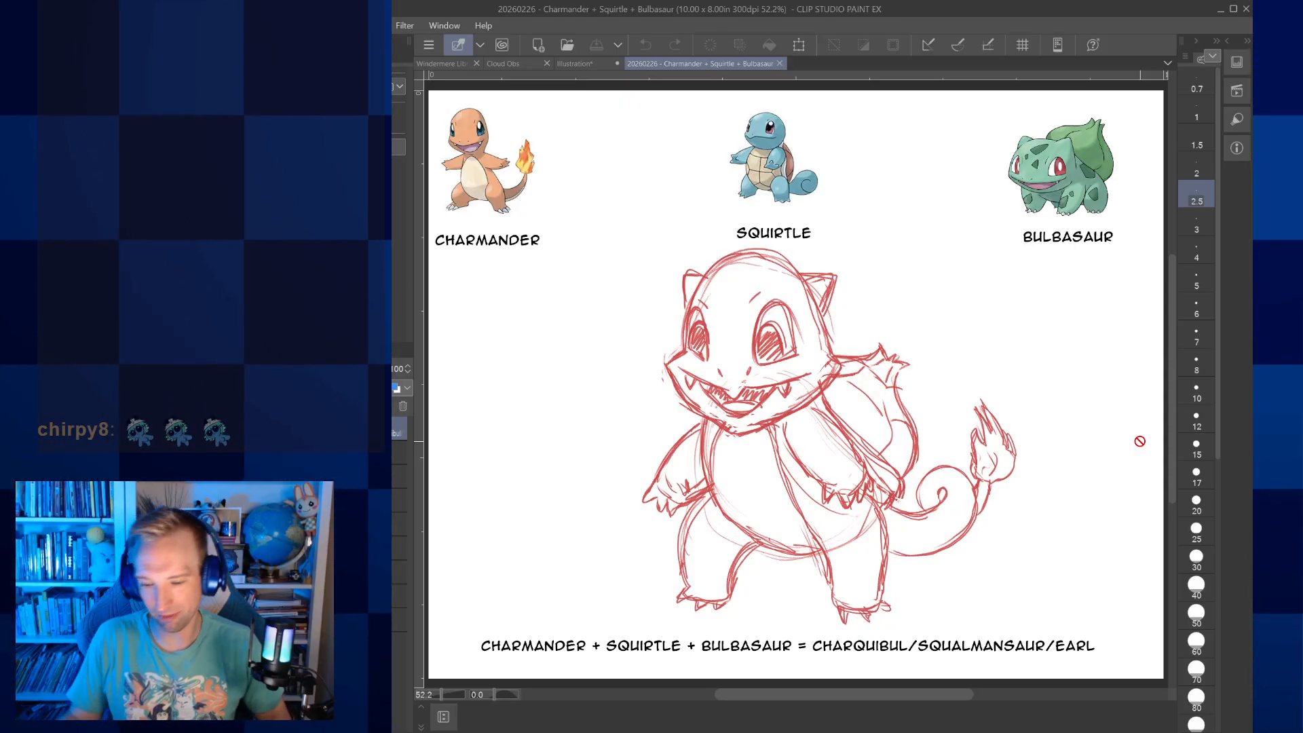
click(779, 63)
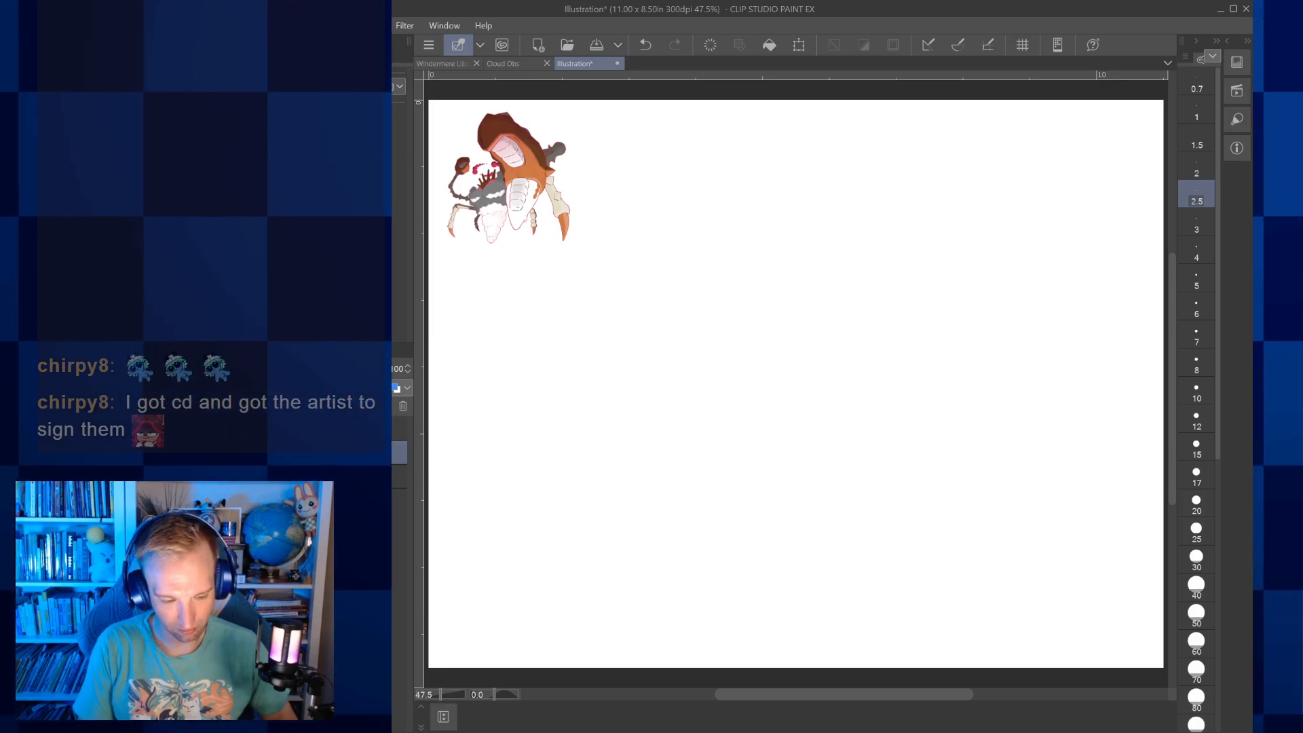
Add the text label "KINGLER (GIGANTAMAX)" on a single line directly beneath the Kingler image
key(t)
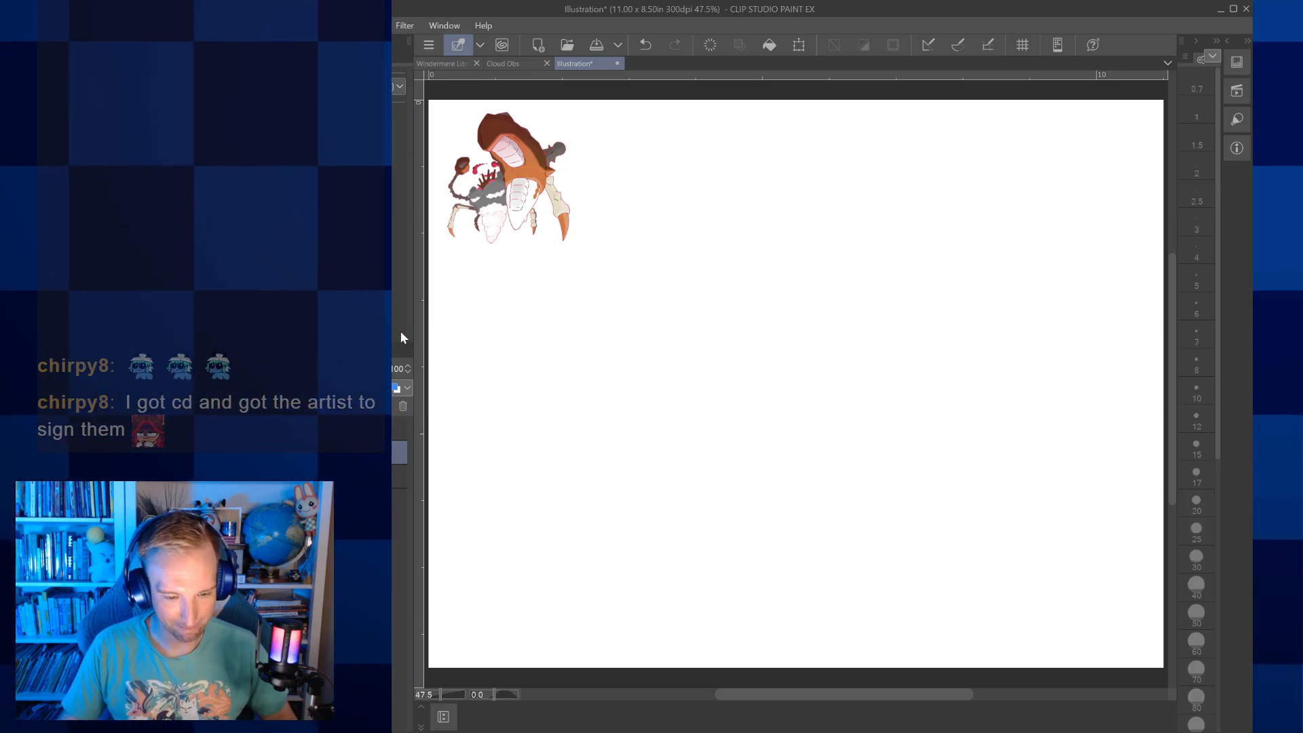
click(461, 261)
text(KIN)
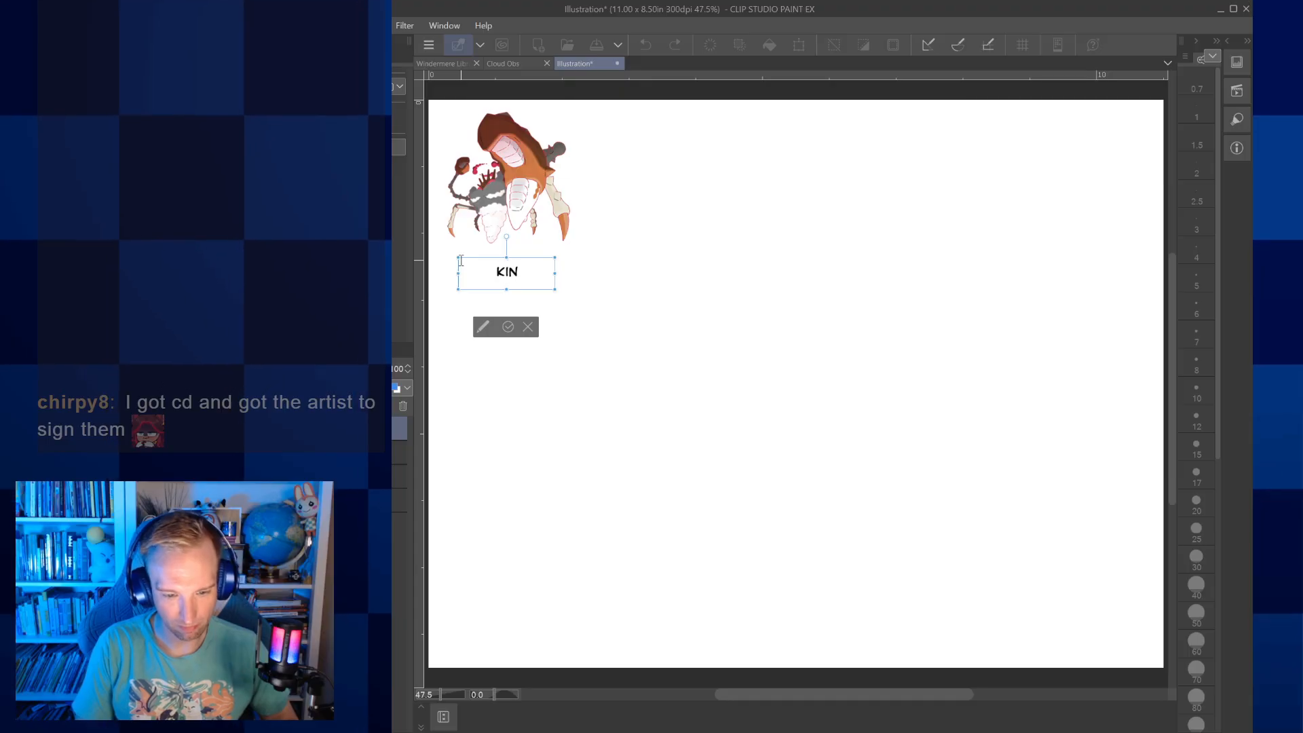
text(GLER CGIGAN)
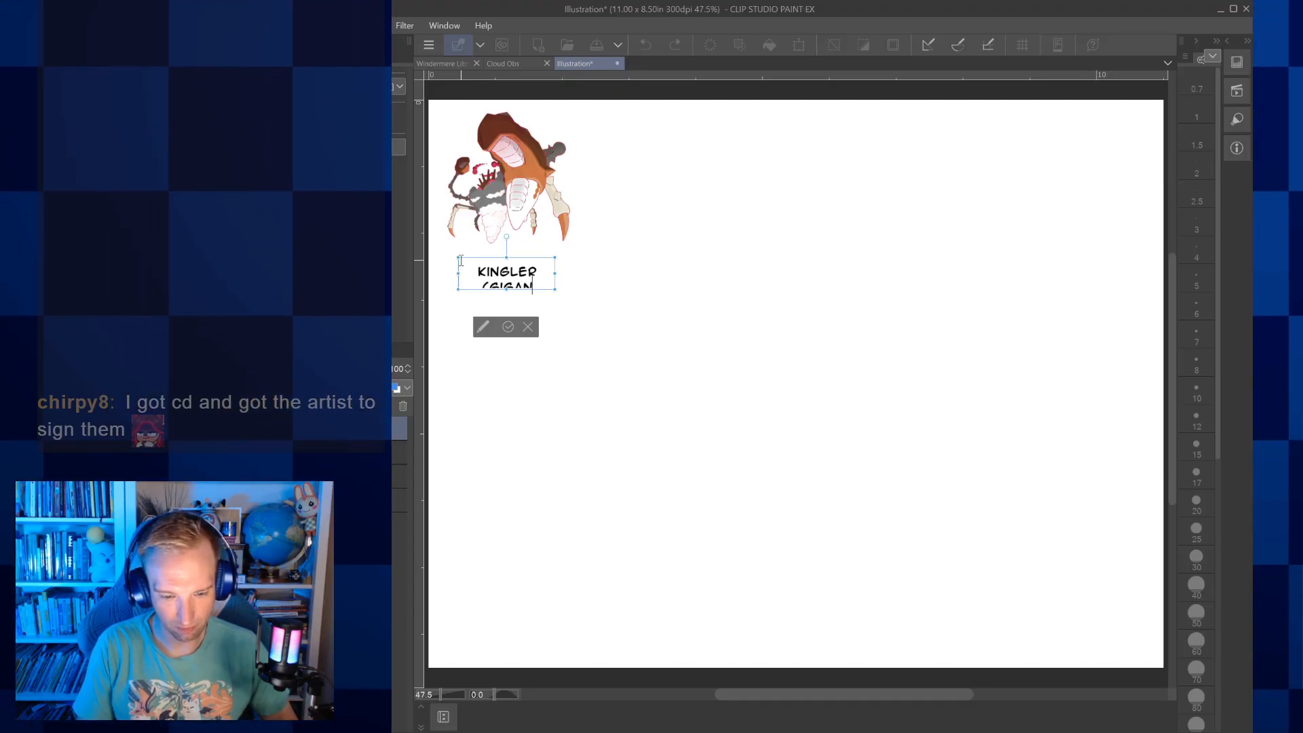
text(TAMA)
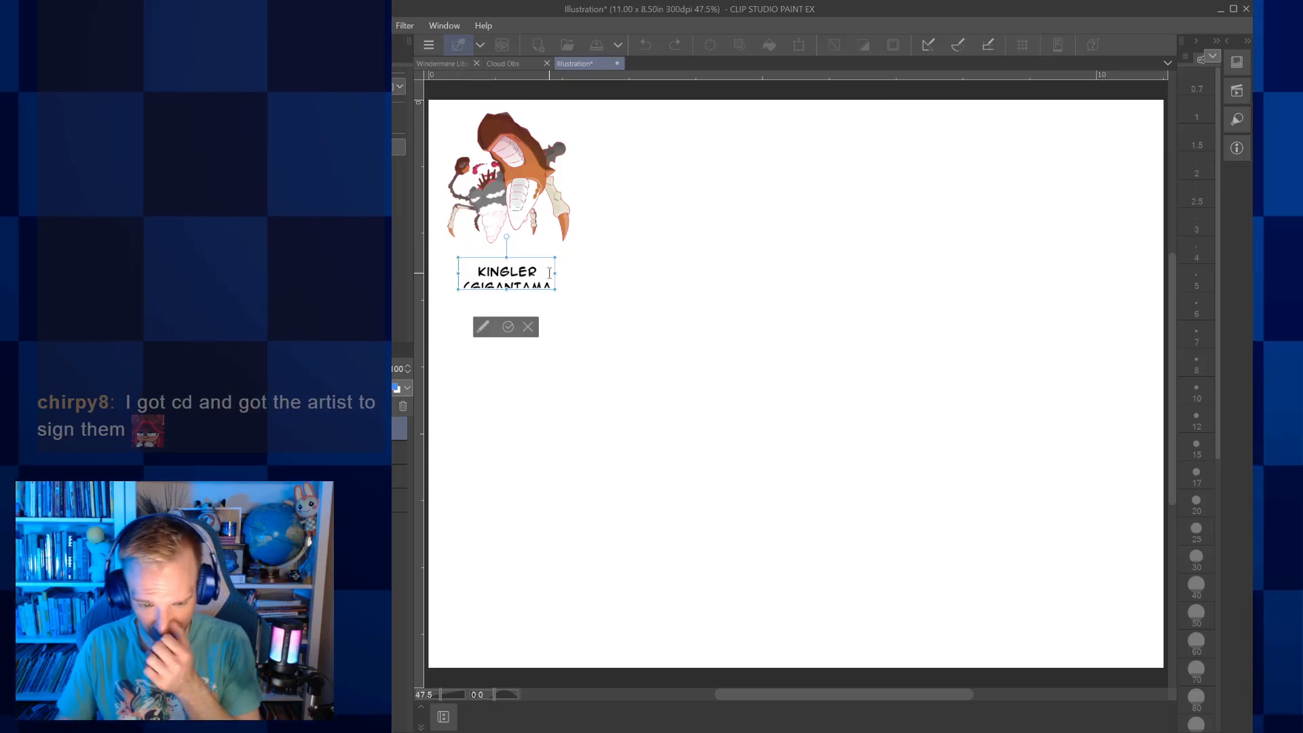
drag(557, 274, 610, 274)
drag(459, 273, 437, 273)
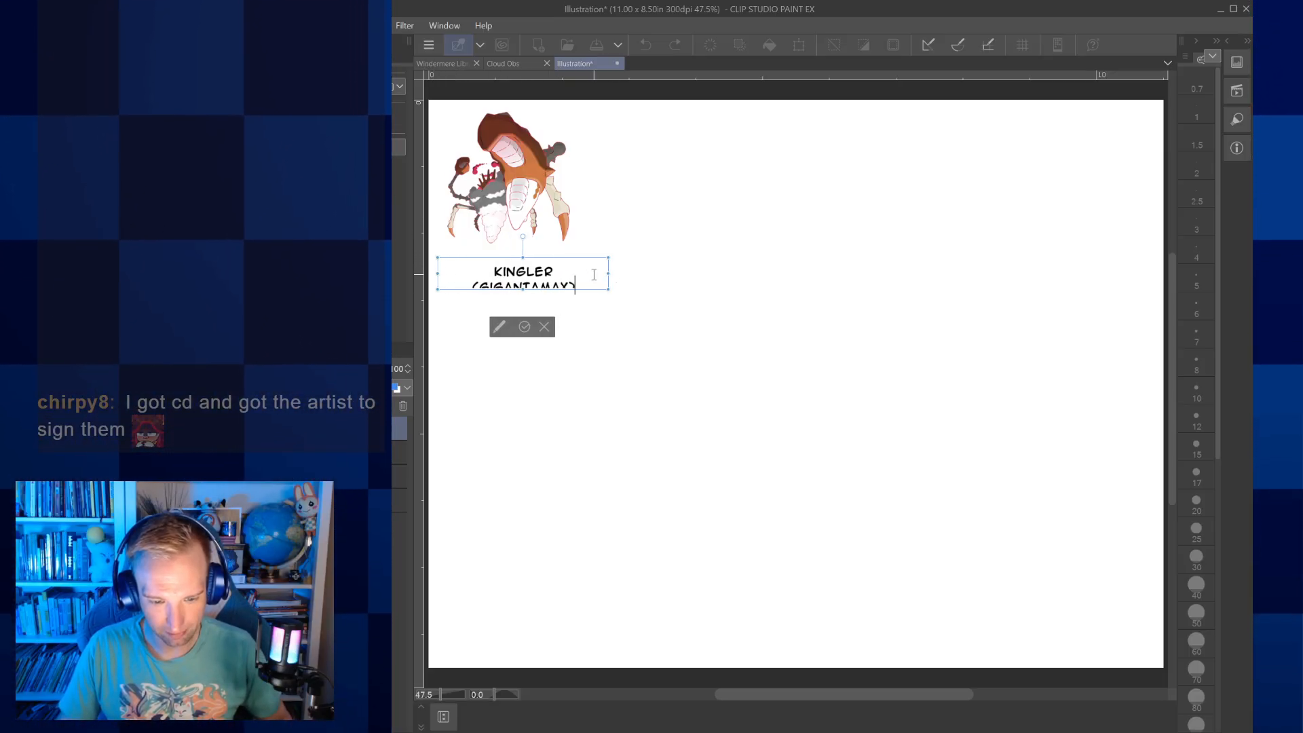
drag(612, 277, 623, 274)
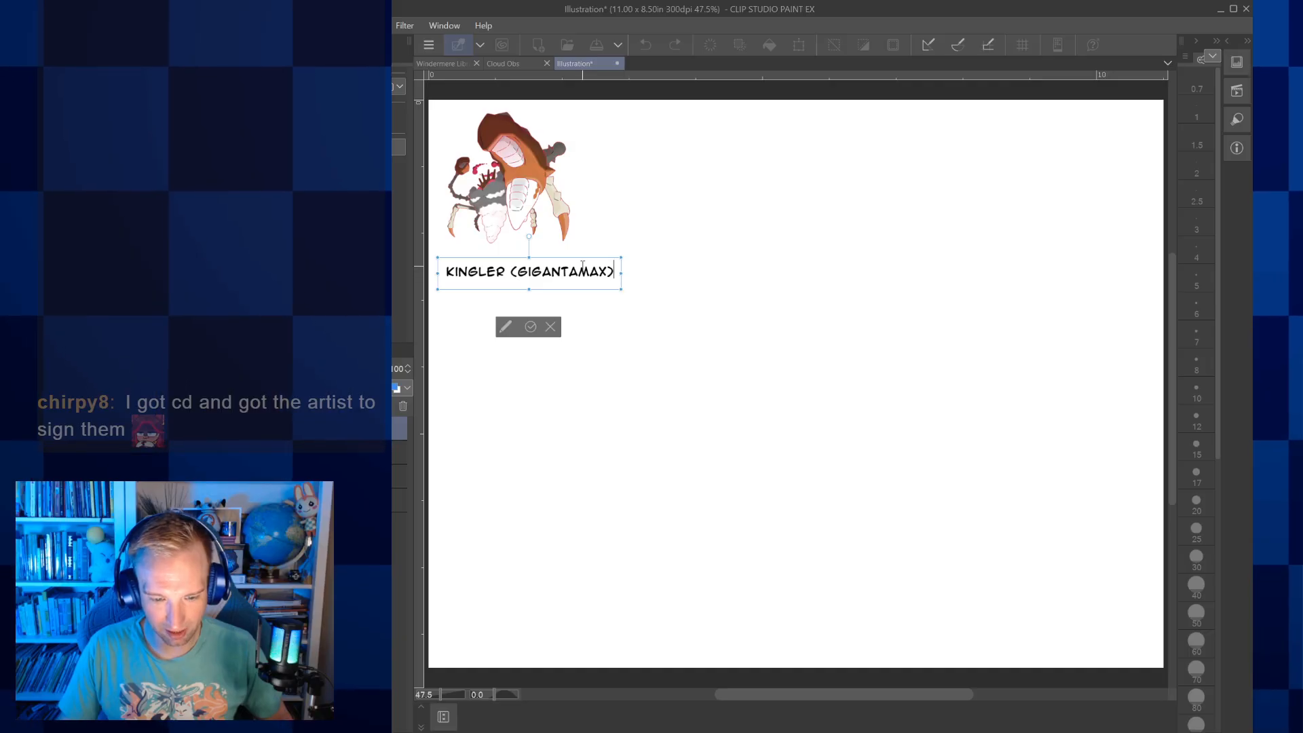
click(531, 326)
drag(572, 260, 562, 255)
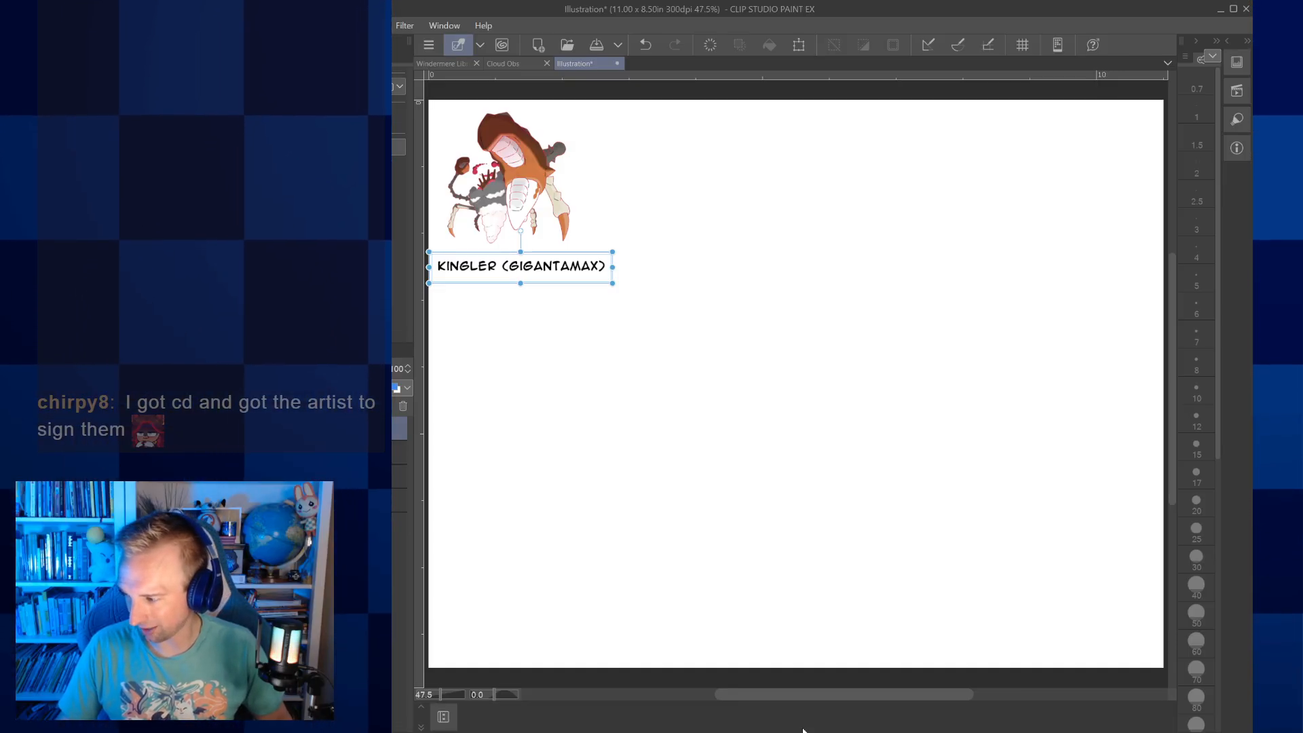
Paste the Pidgeotto image into the illustration and enlarge it in the canvas's upper-right corner
click(778, 646)
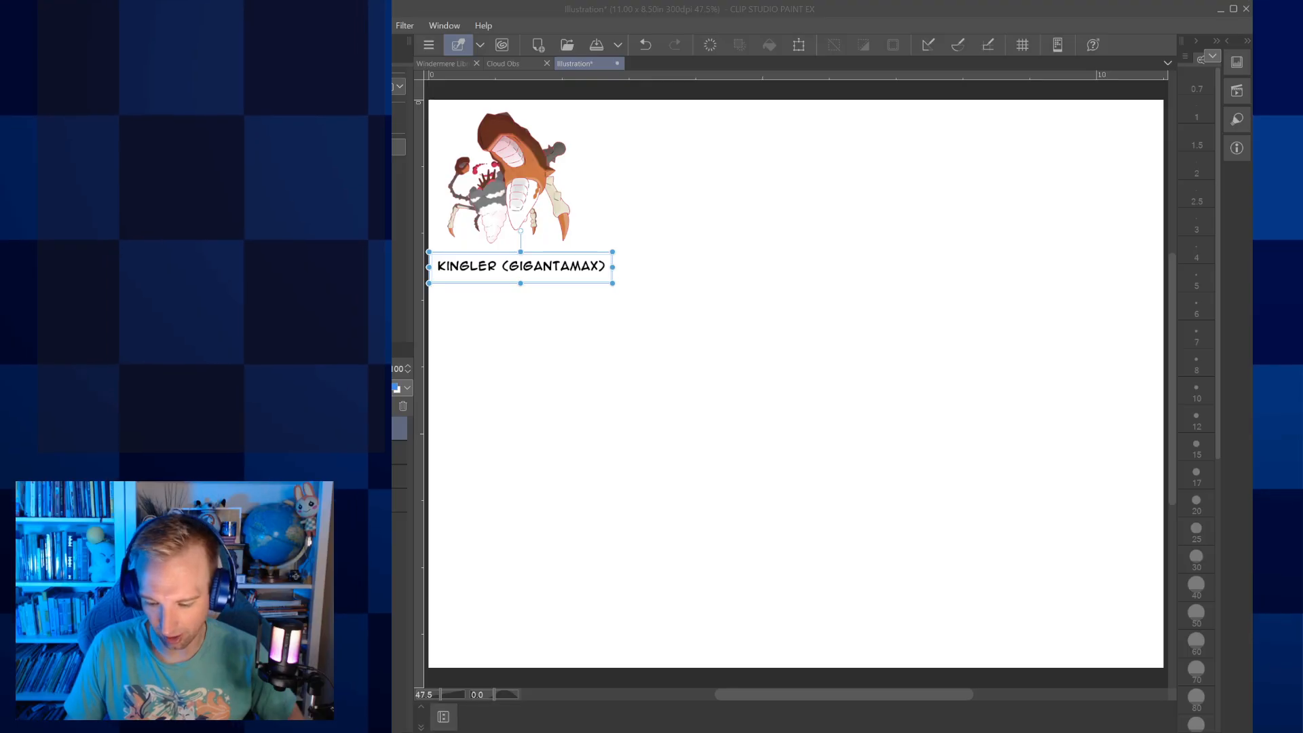
click(1012, 724)
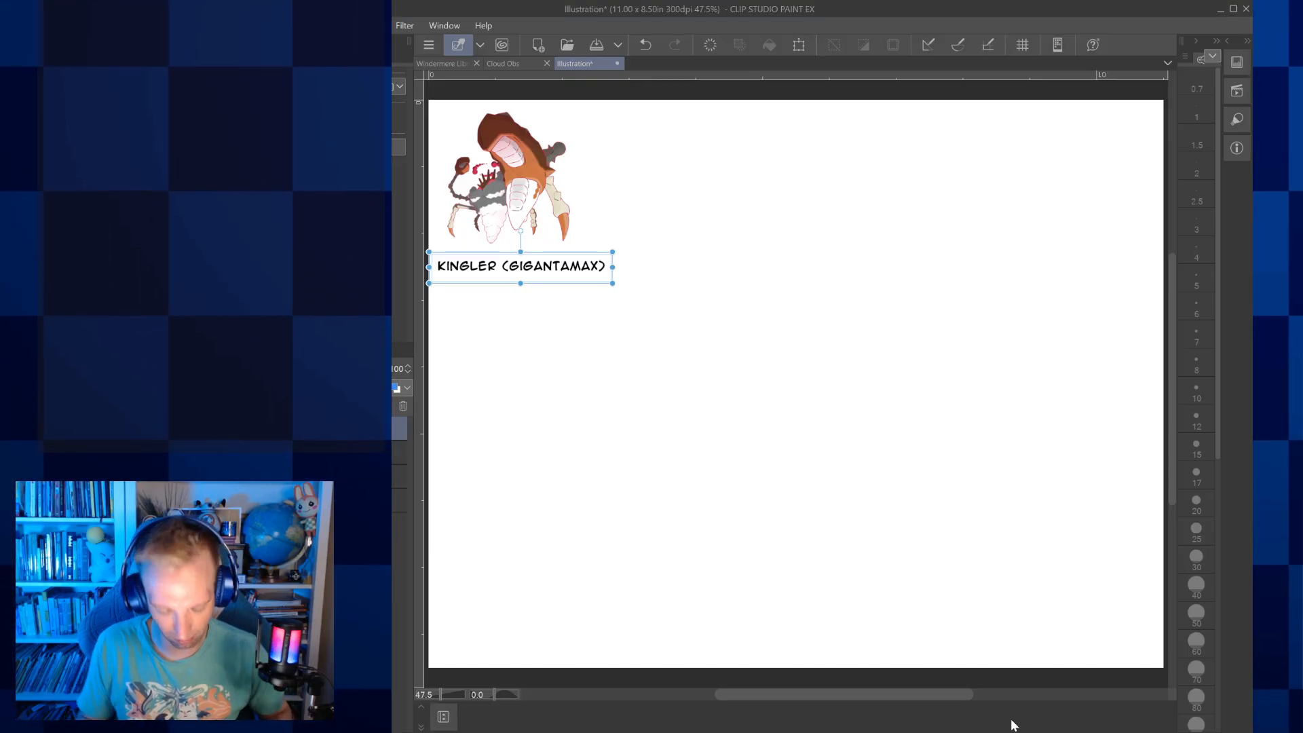
key(ctrl+v)
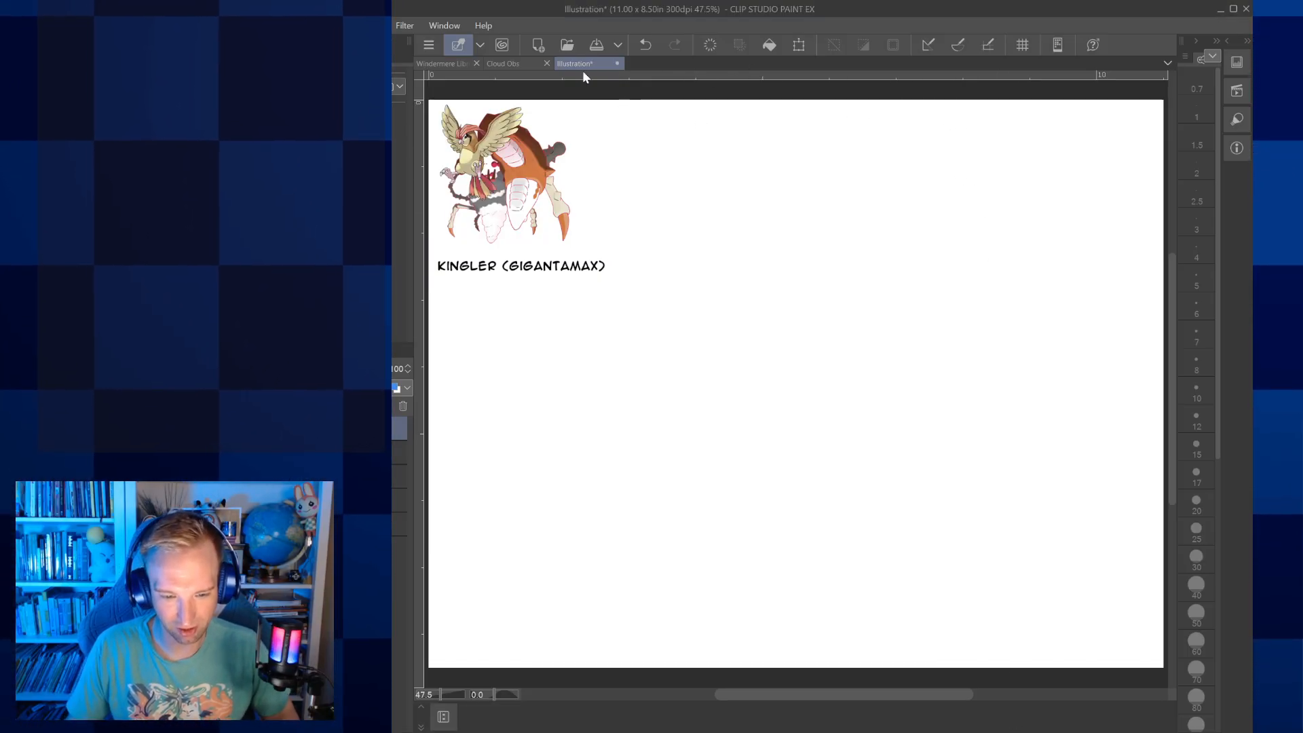
key(ctrl+t)
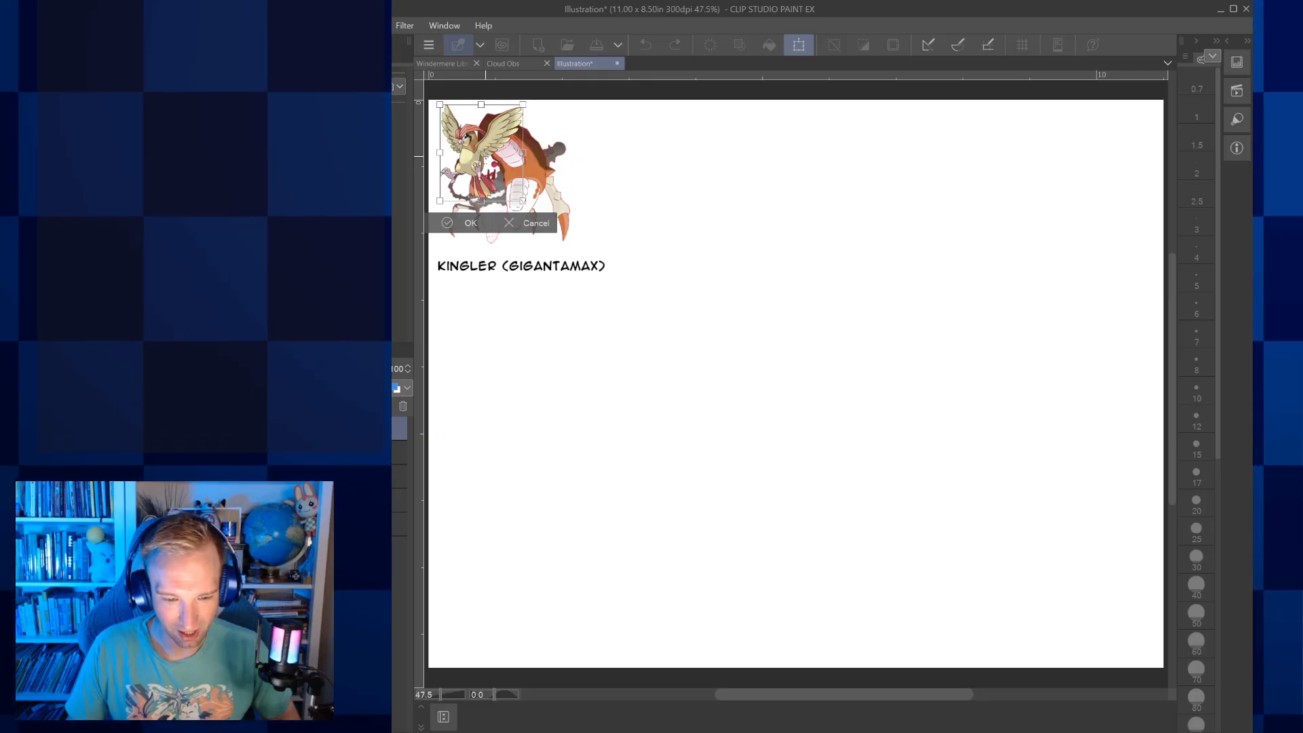
drag(494, 117, 1103, 145)
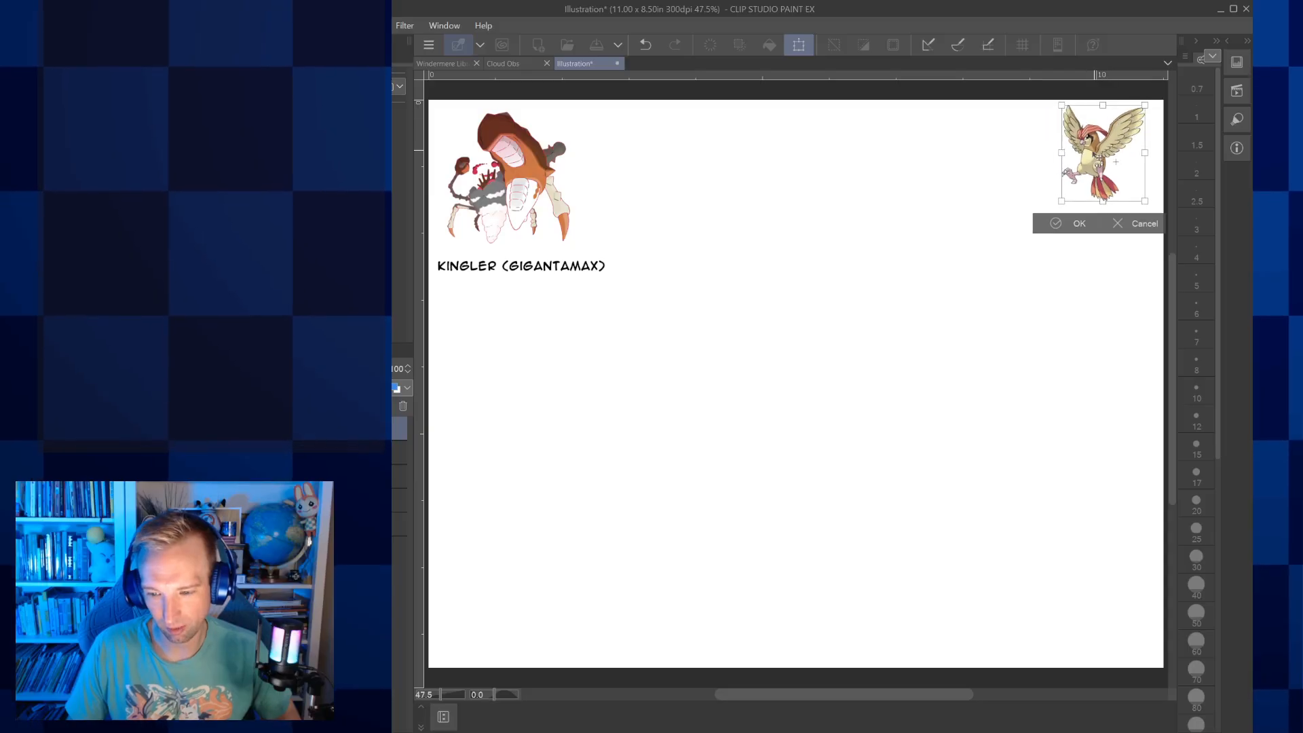
drag(1061, 201, 984, 243)
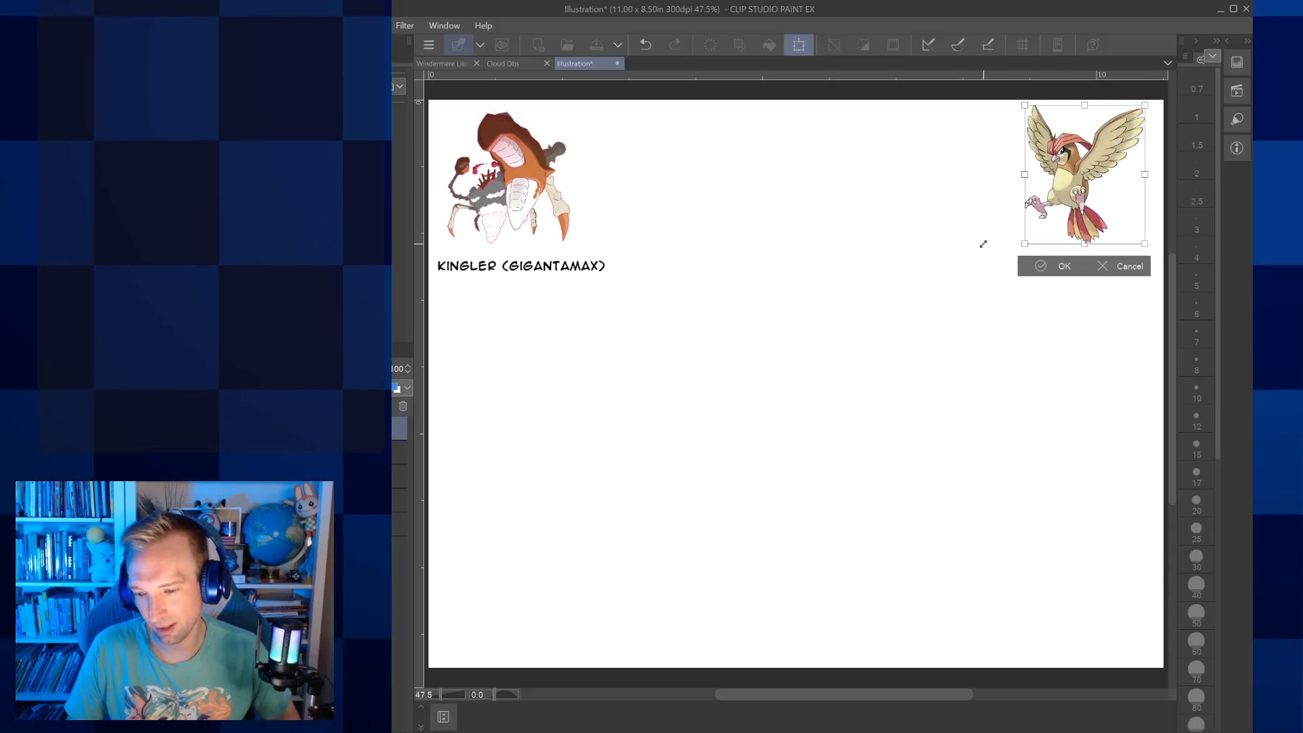
click(1045, 269)
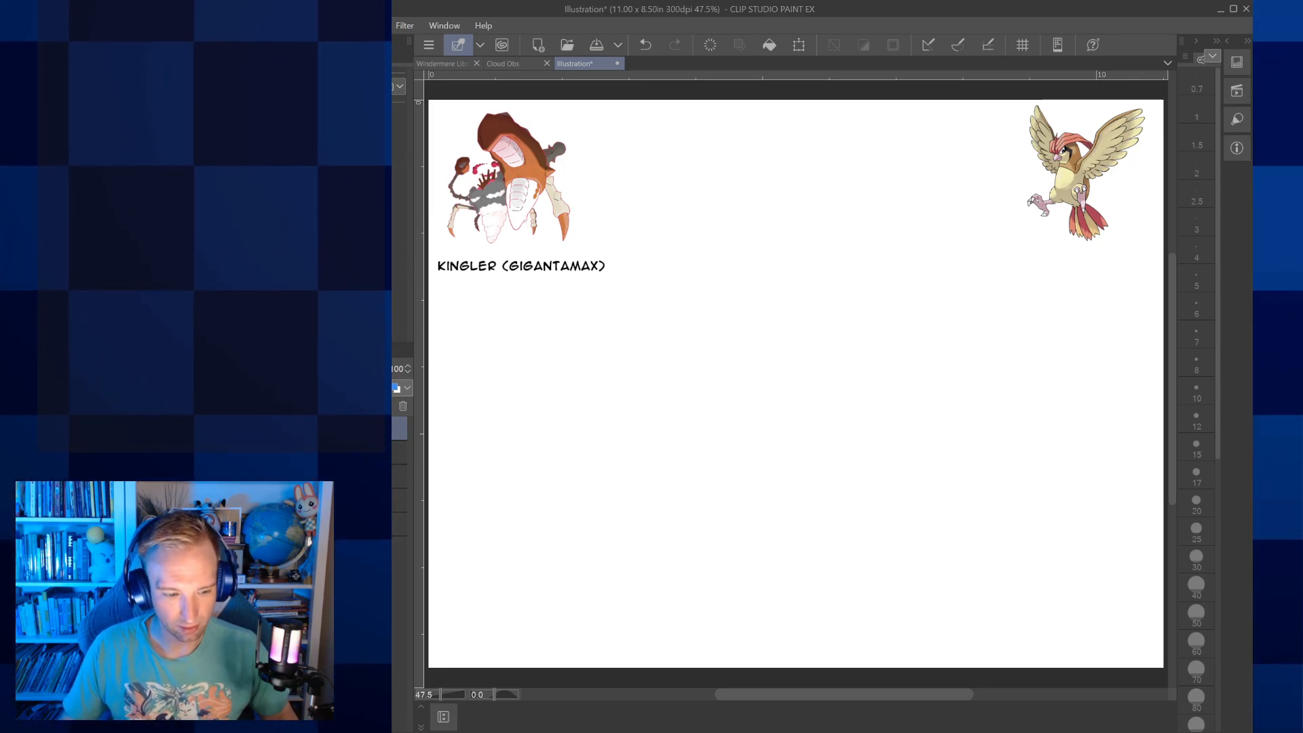
Add the text label "PIDGEOTTO" and centre it beneath the bird image
click(976, 255)
text(PID)
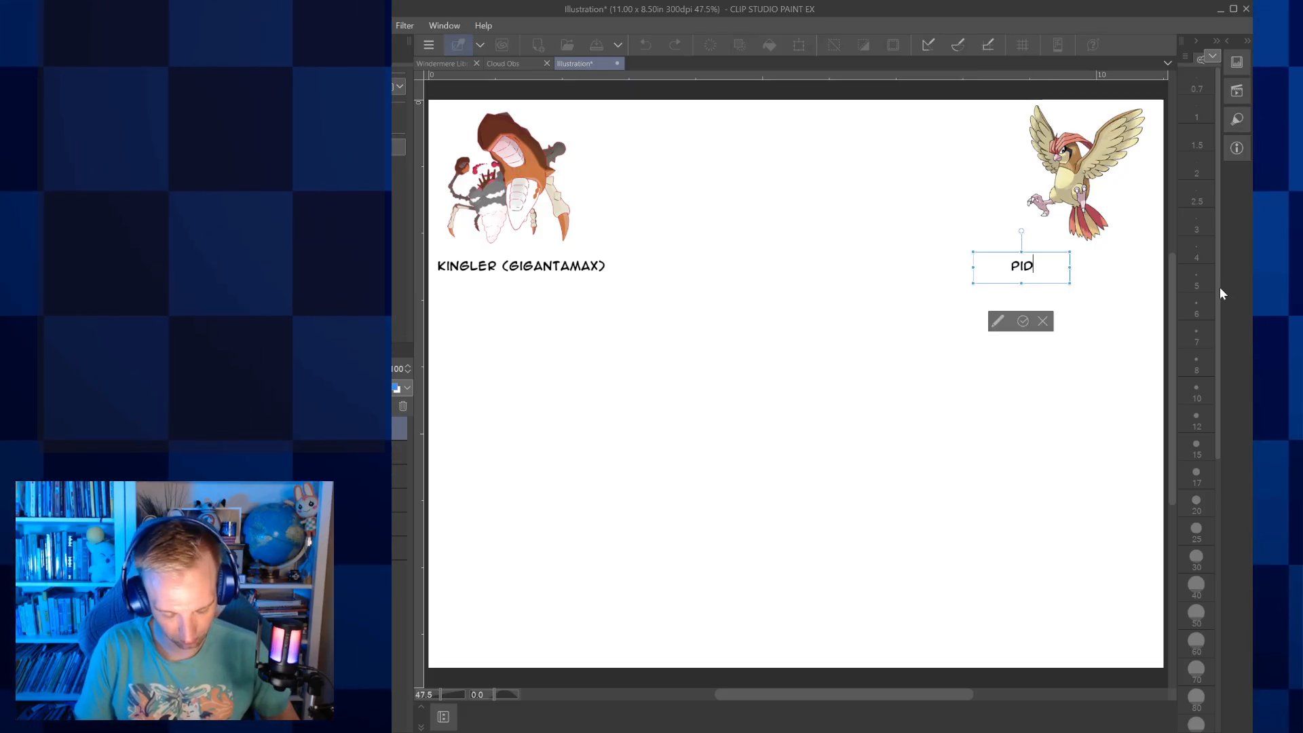
text(GEOTTO)
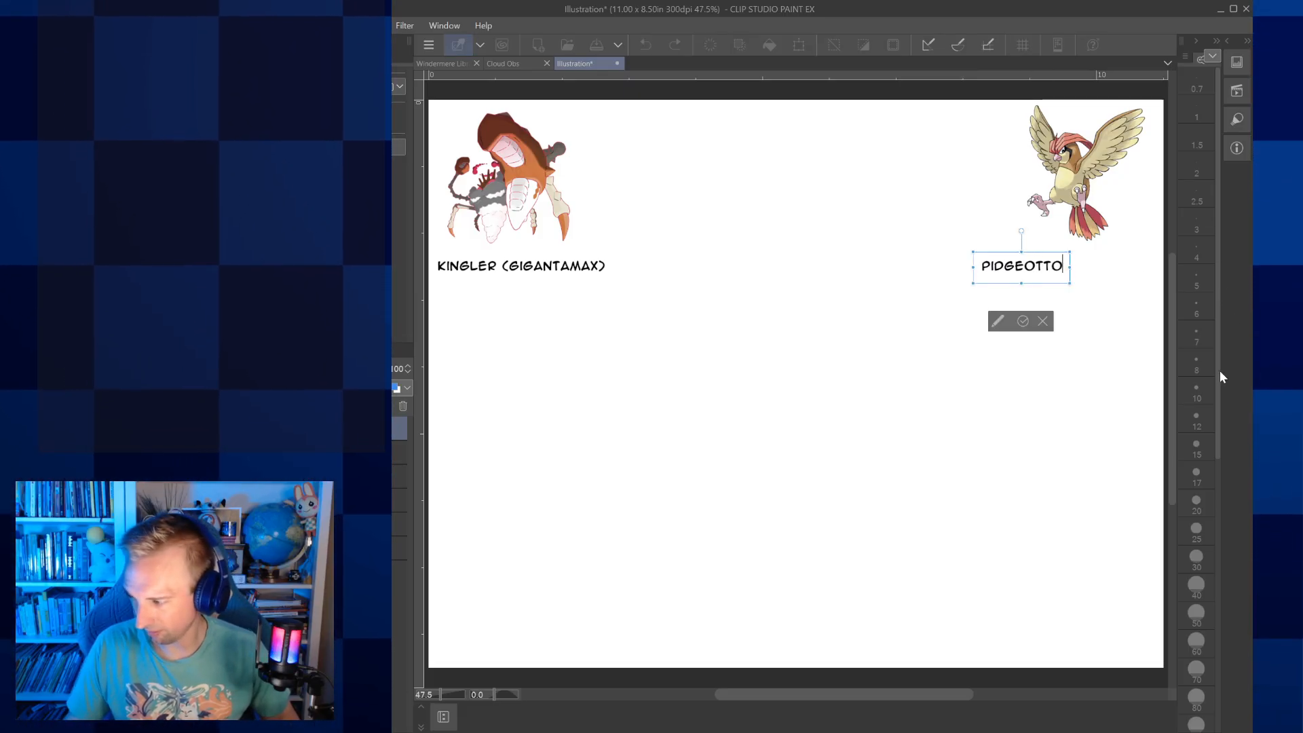
click(1024, 322)
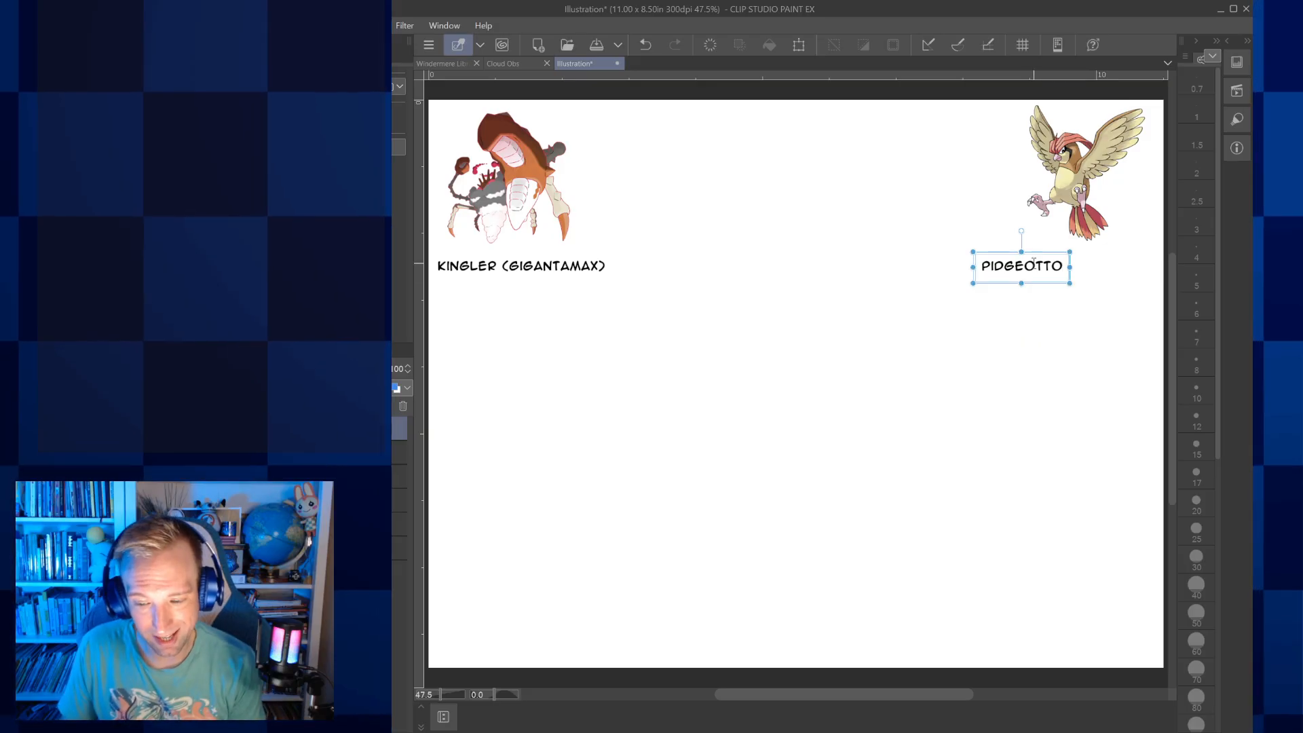
drag(1045, 256, 1101, 254)
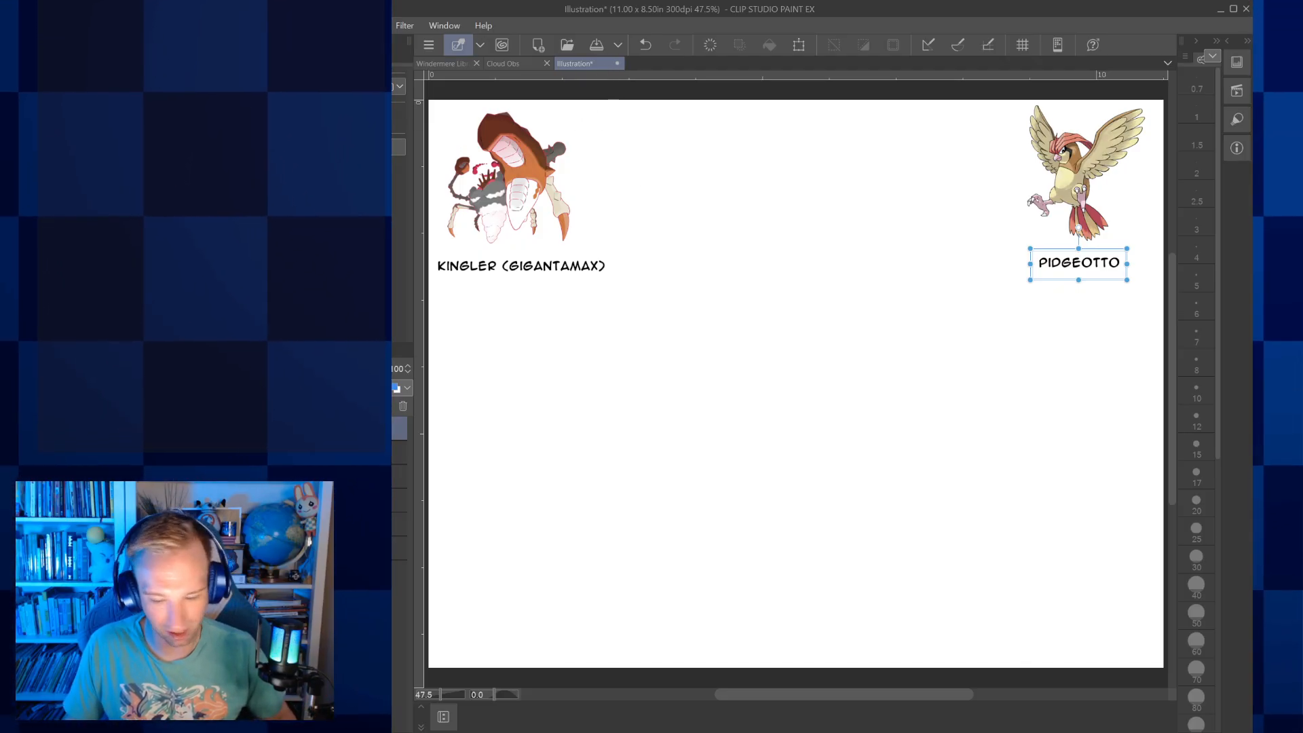
Place a posed 3D body figure from the materials in the middle of the canvas, between the two reference images
click(398, 524)
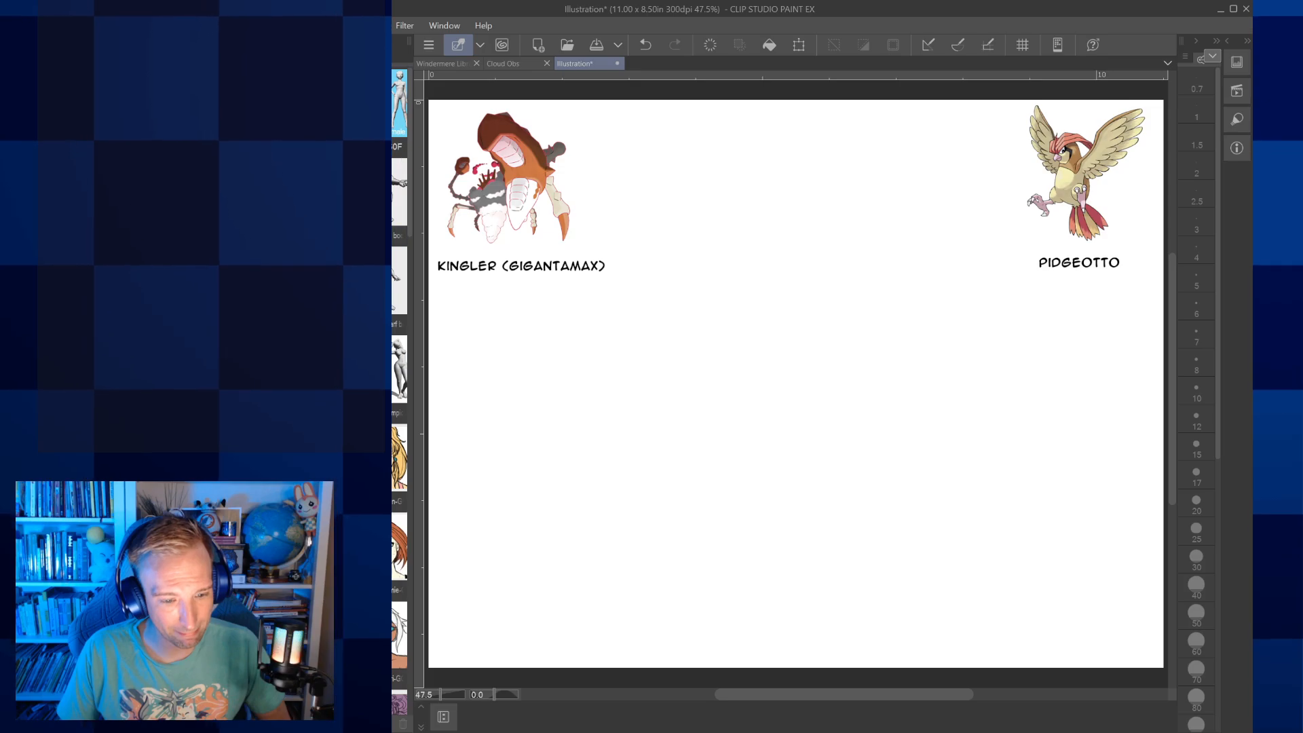
scroll(394, 417, down, 12)
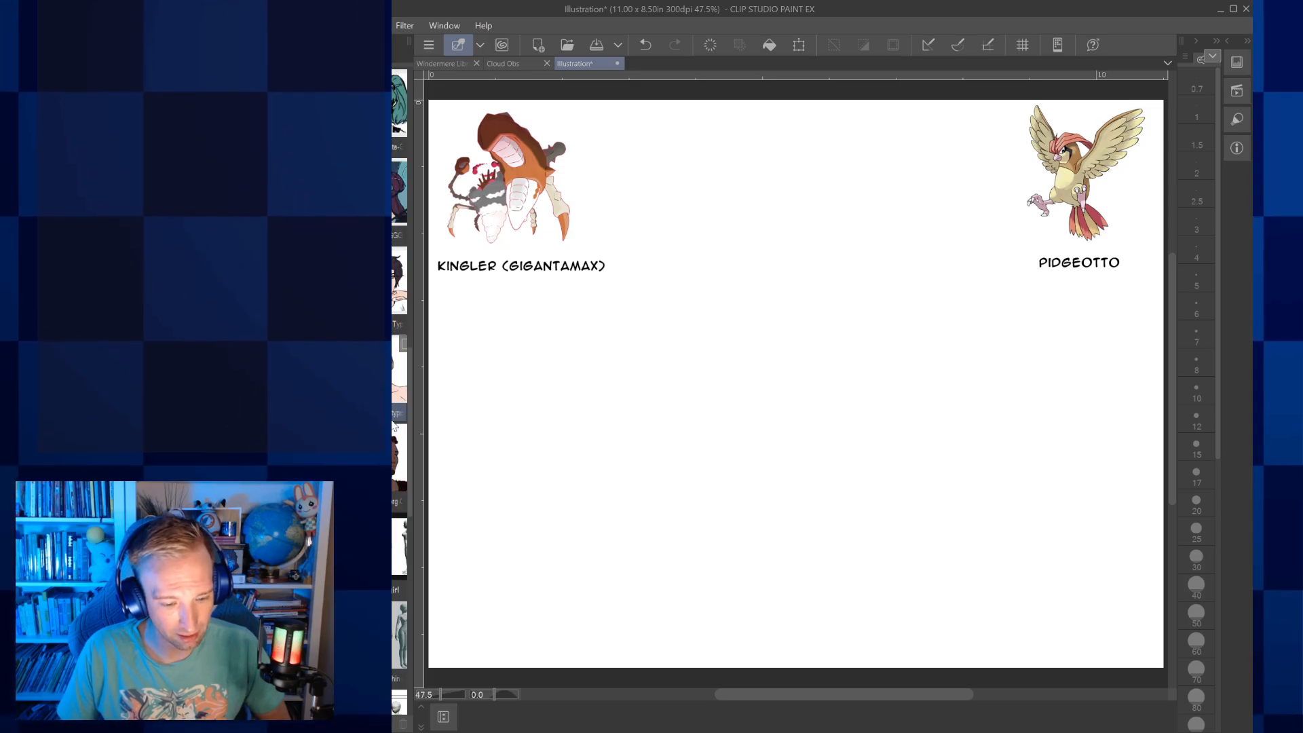
scroll(393, 416, down, 6)
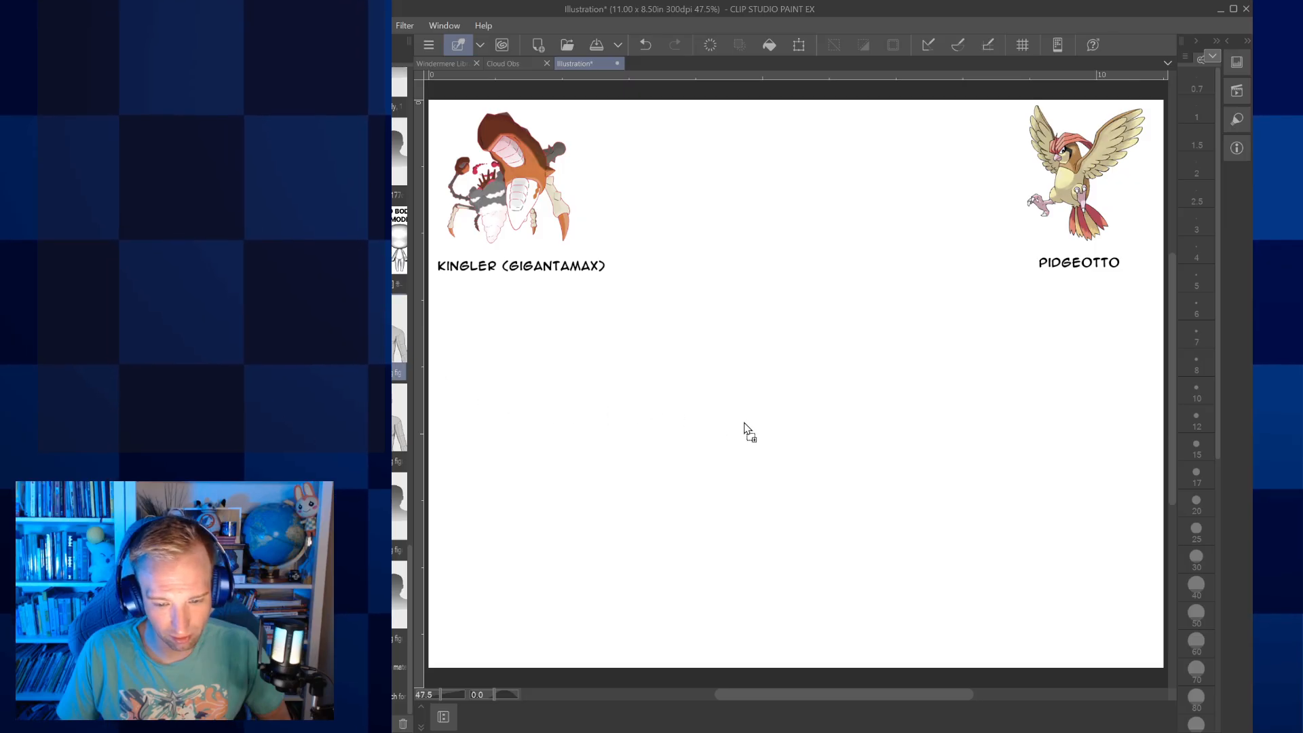
drag(727, 419, 779, 428)
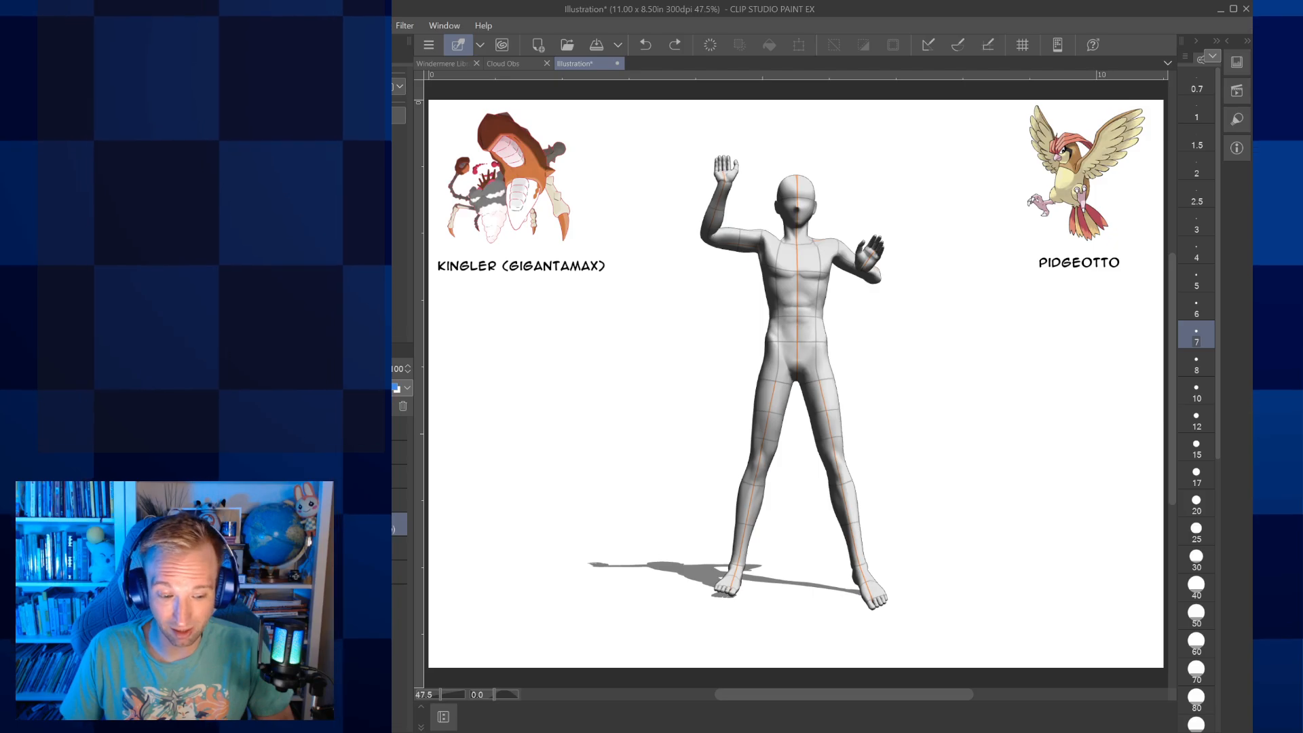
Lower the 3D figure's layer opacity for tracing and add a new drawing layer
click(359, 368)
key(ctrl+shift+n)
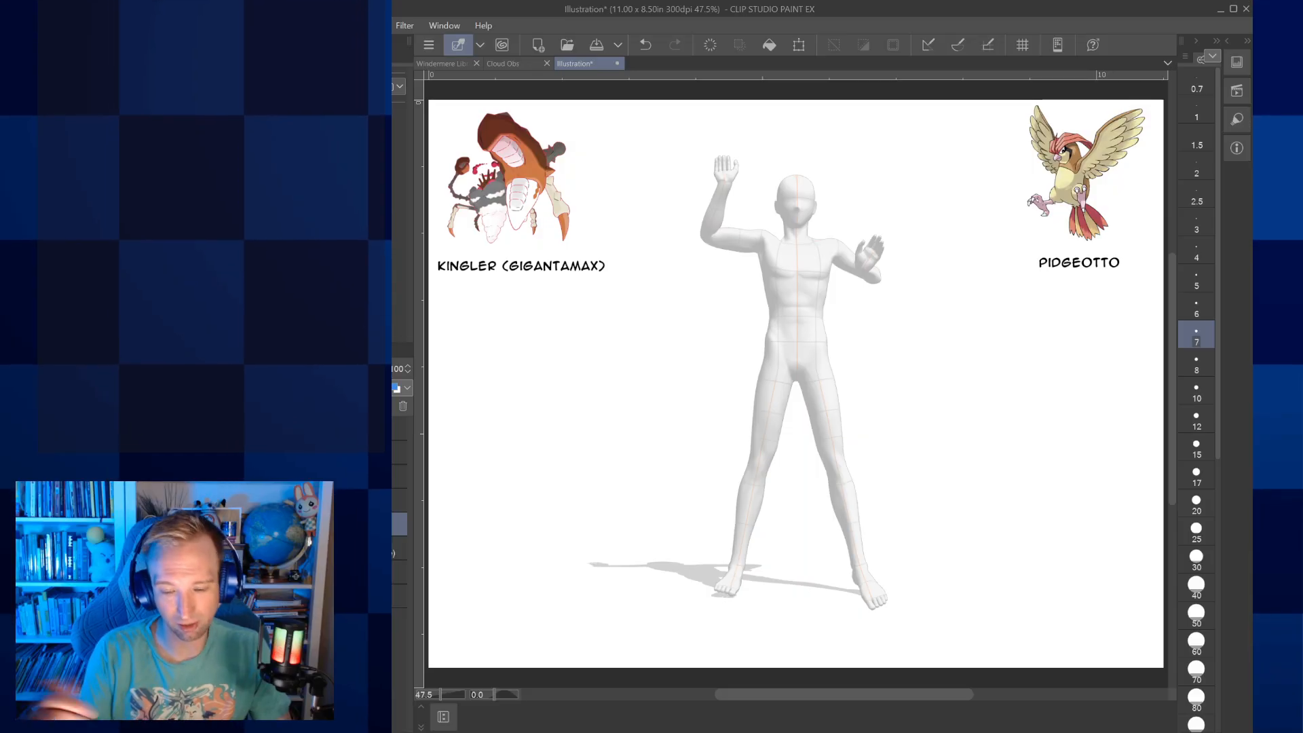
Trace the jawline and an ear over the 3D figure's head, and draw a nose, frowning mouth, and worried eyes and brows
scroll(827, 283, up, 4)
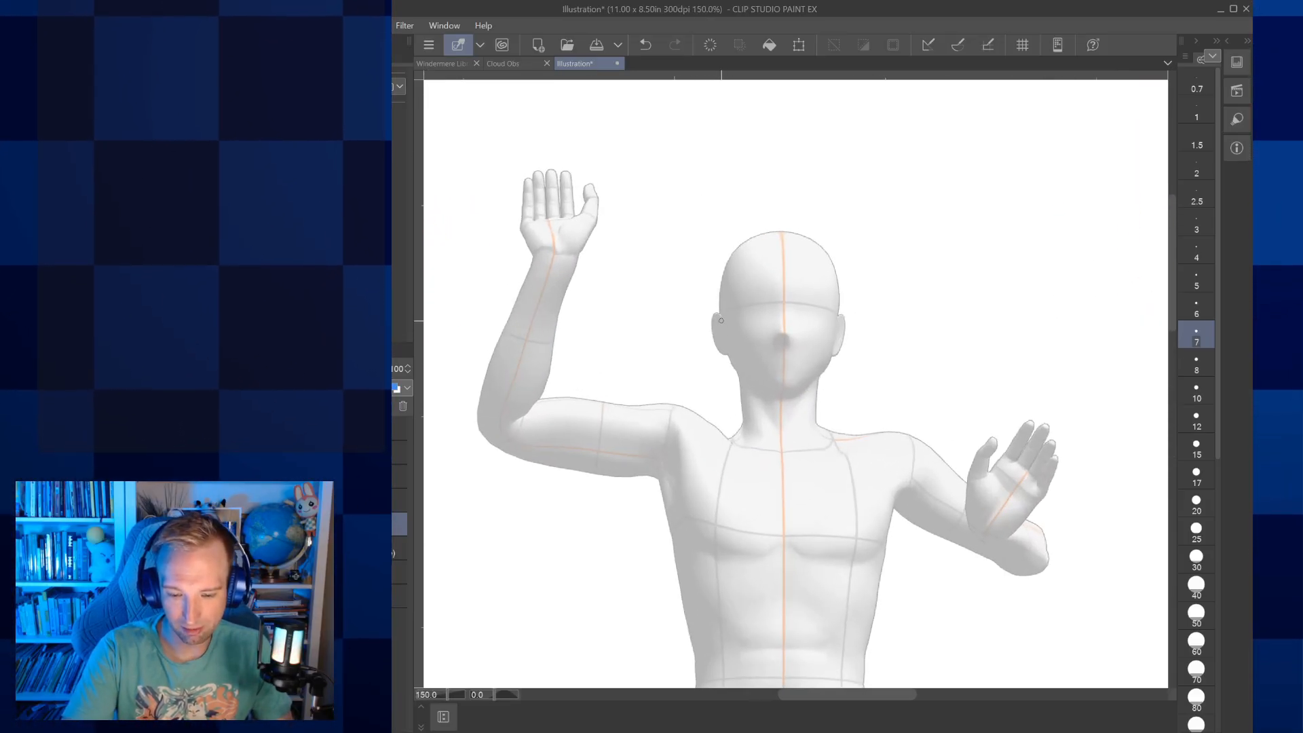
mouse_move(731, 355)
mouse_down()
mouse_move(779, 403)
mouse_move(824, 361)
mouse_up()
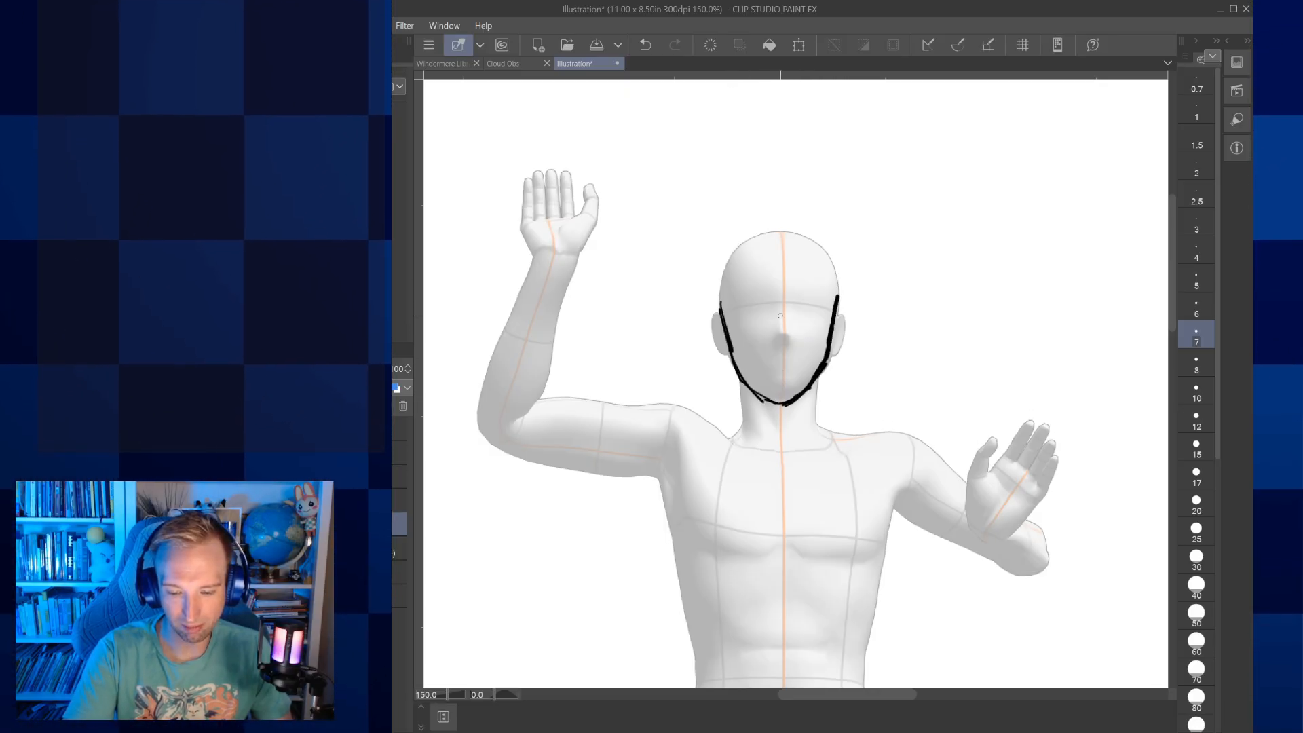
mouse_move(773, 337)
mouse_down()
mouse_move(793, 339)
mouse_move(750, 302)
mouse_up()
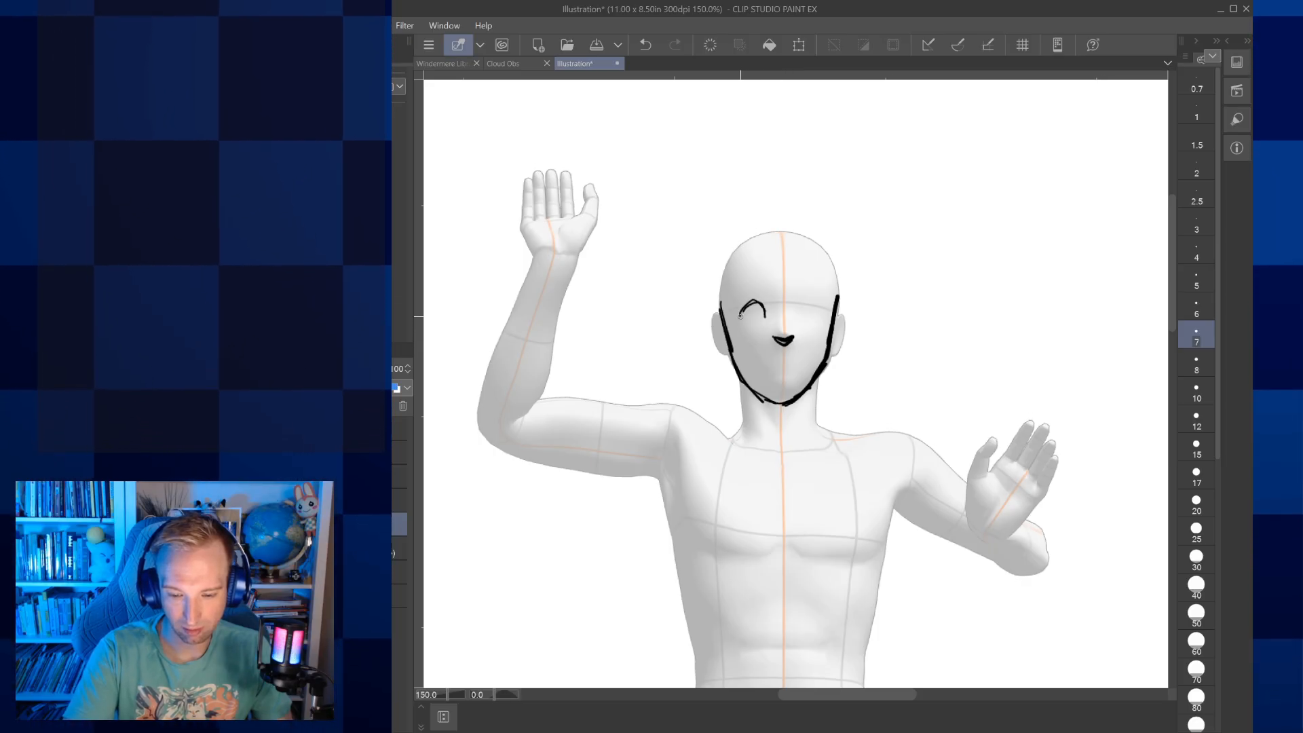
mouse_move(804, 283)
mouse_down()
mouse_move(820, 293)
mouse_move(801, 306)
mouse_move(820, 311)
mouse_up()
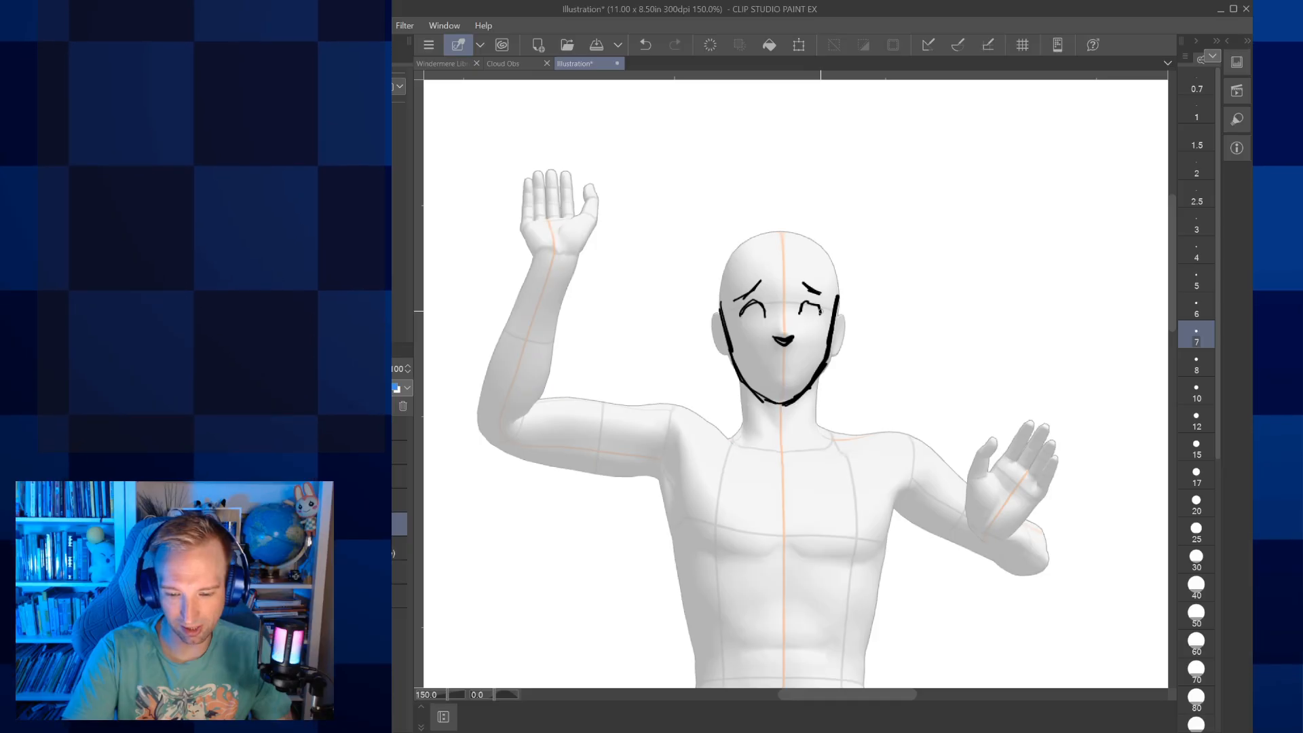
mouse_move(773, 357)
mouse_down()
mouse_move(804, 360)
mouse_move(786, 377)
mouse_up()
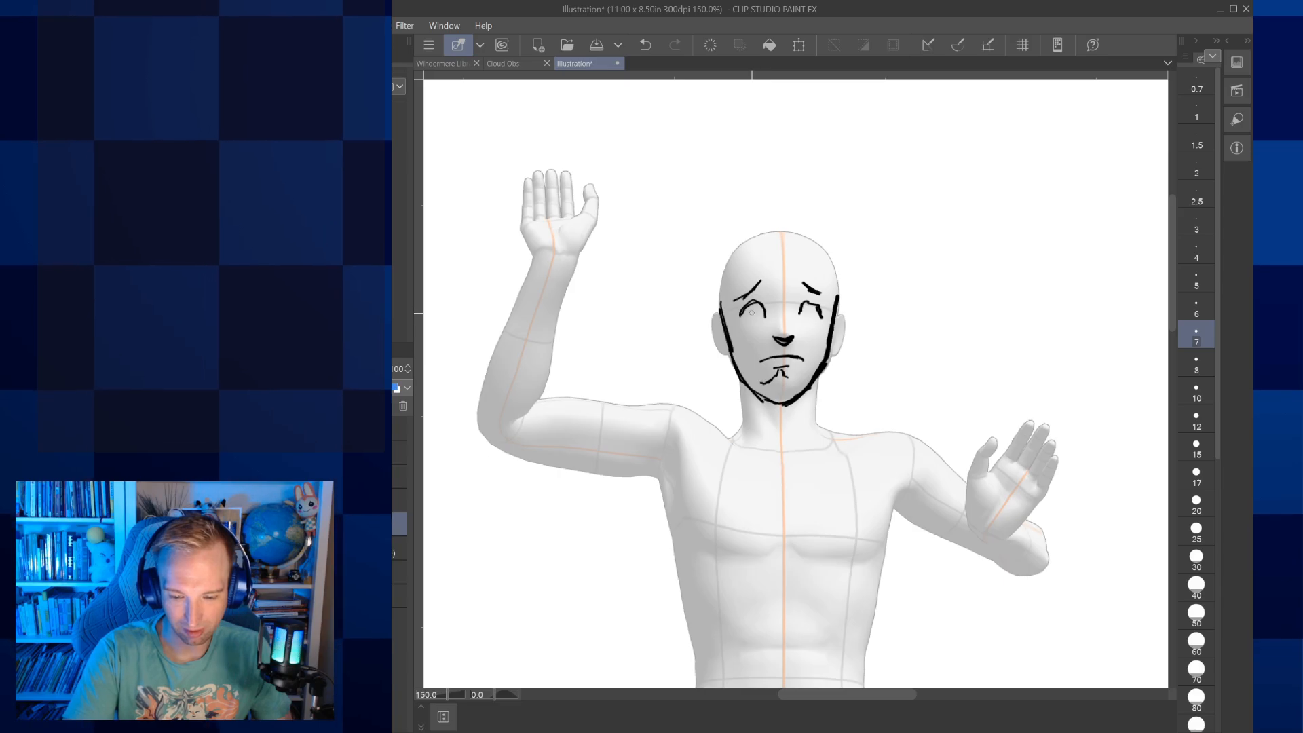
drag(810, 308, 809, 313)
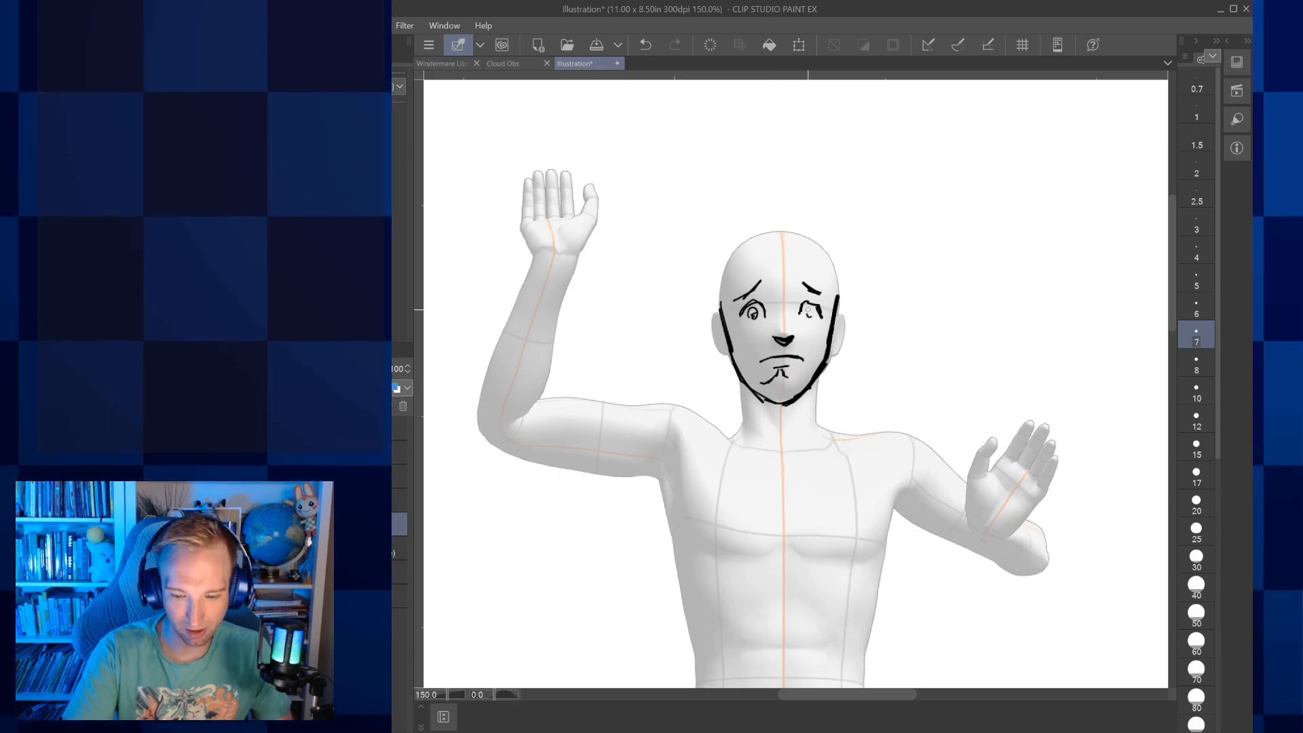
drag(721, 314, 730, 352)
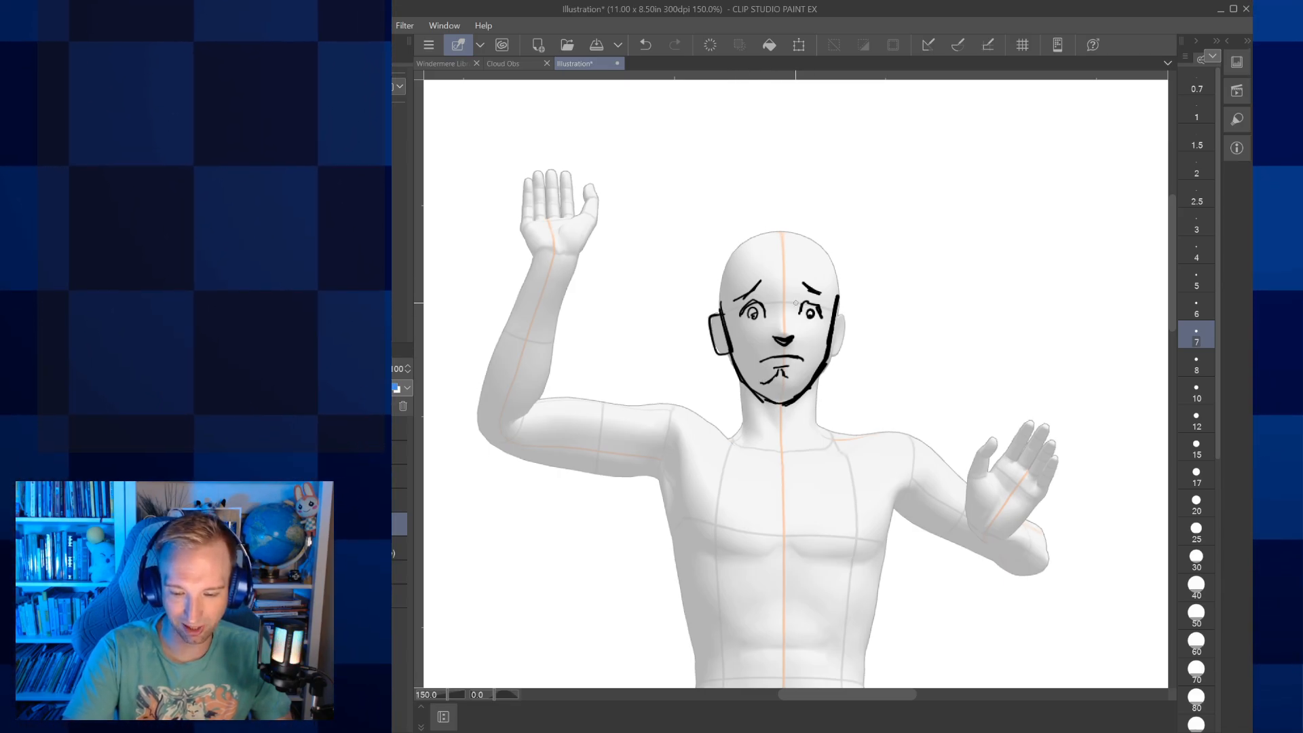
Draw a beret with a hair fringe on the head, and the neck with a round shirt collar
mouse_move(717, 303)
mouse_down()
mouse_move(771, 274)
mouse_move(836, 294)
mouse_move(722, 273)
mouse_up()
mouse_move(705, 292)
mouse_down()
mouse_move(715, 237)
mouse_move(849, 275)
mouse_up()
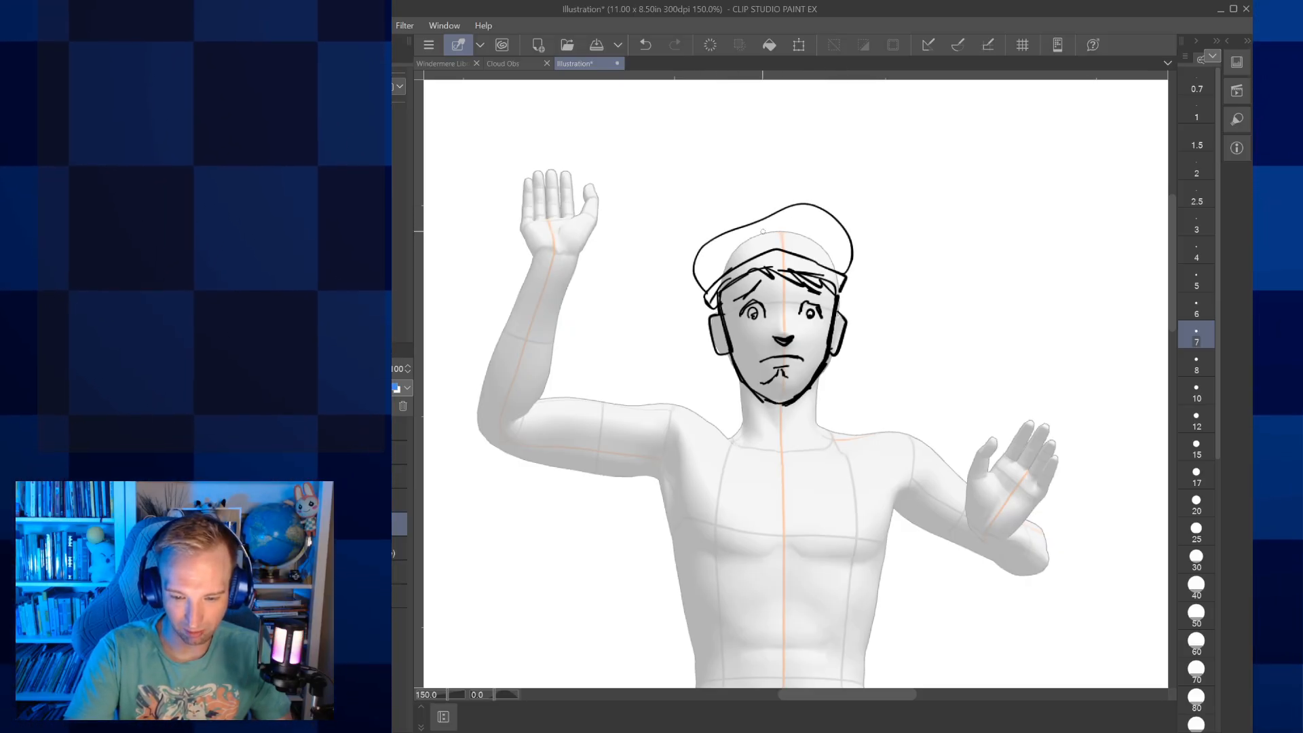
drag(819, 379, 813, 424)
drag(740, 384, 755, 455)
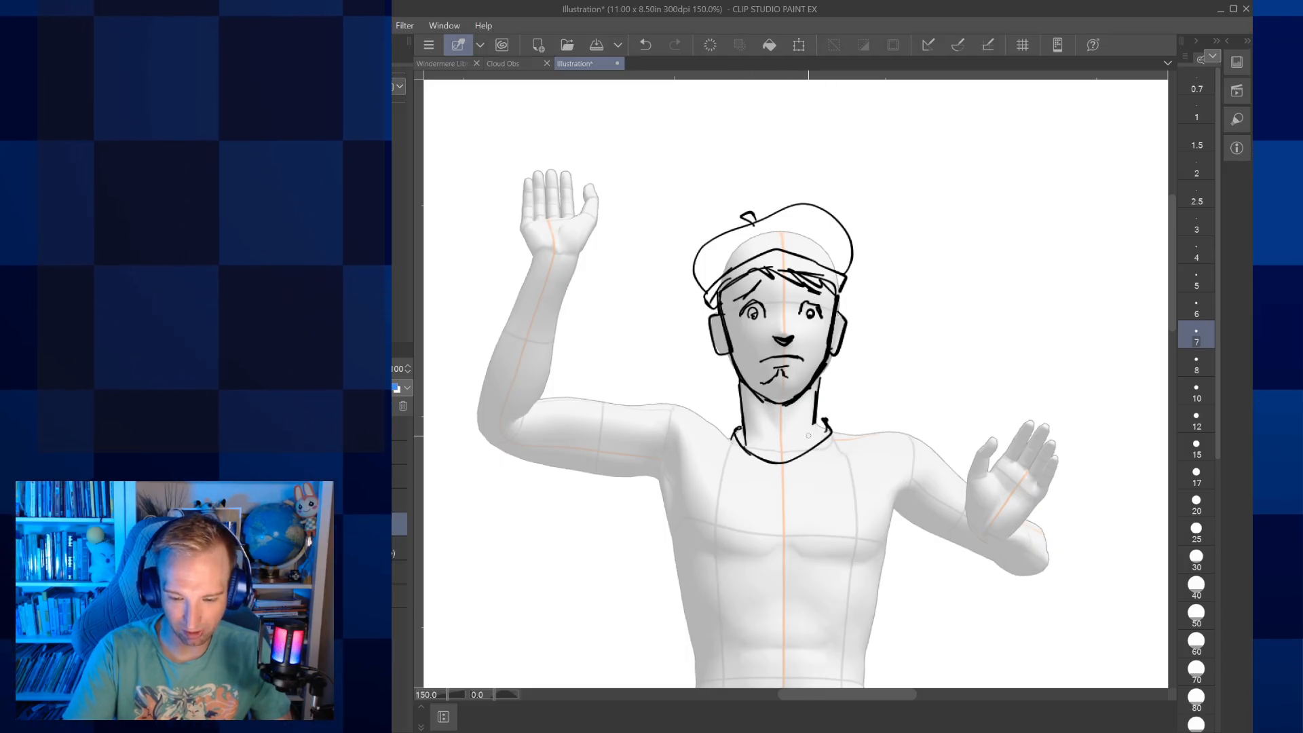
Outline the shoulders and both sleeves along the 3D figure's arms, with cuffs at the wrists
drag(682, 404, 567, 393)
mouse_move(564, 296)
mouse_down()
mouse_move(519, 286)
mouse_move(484, 374)
mouse_up()
drag(503, 320, 473, 414)
drag(560, 298, 550, 367)
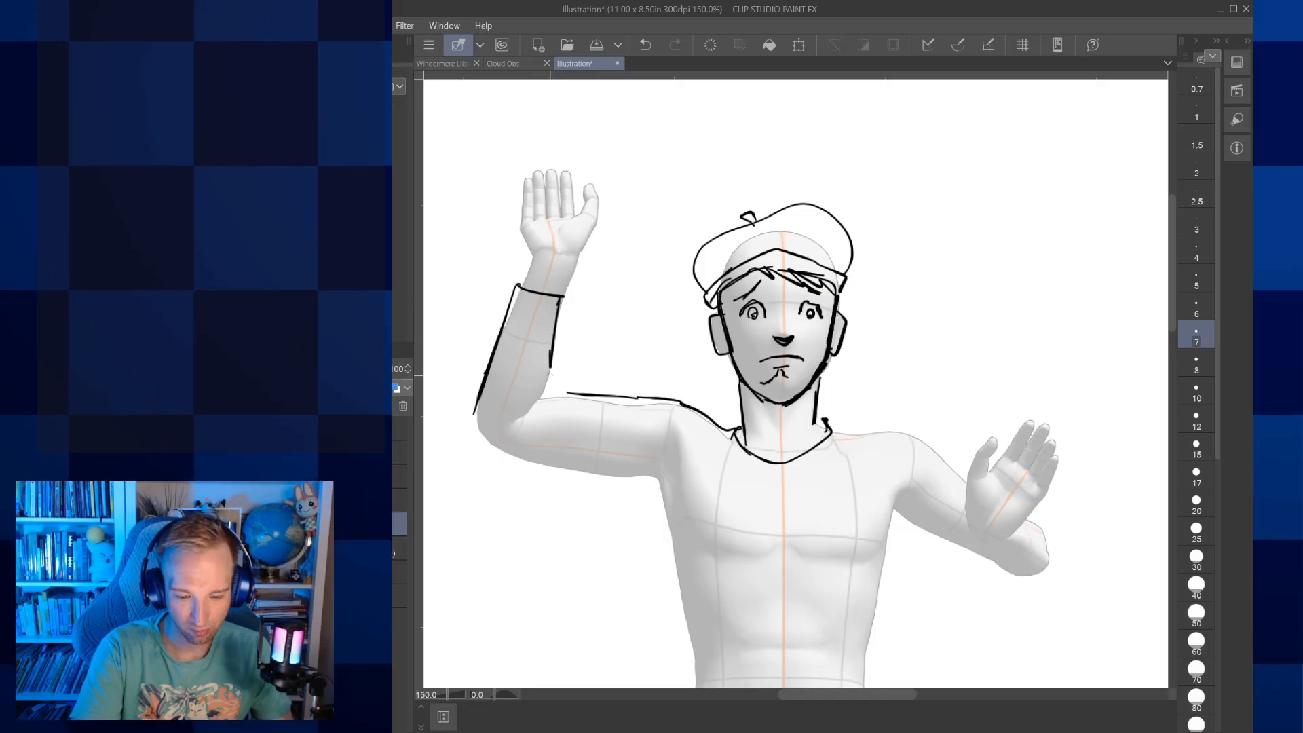
mouse_move(833, 426)
mouse_down()
mouse_move(904, 423)
mouse_move(939, 448)
mouse_move(968, 473)
mouse_move(967, 495)
mouse_move(907, 523)
mouse_move(973, 555)
mouse_up()
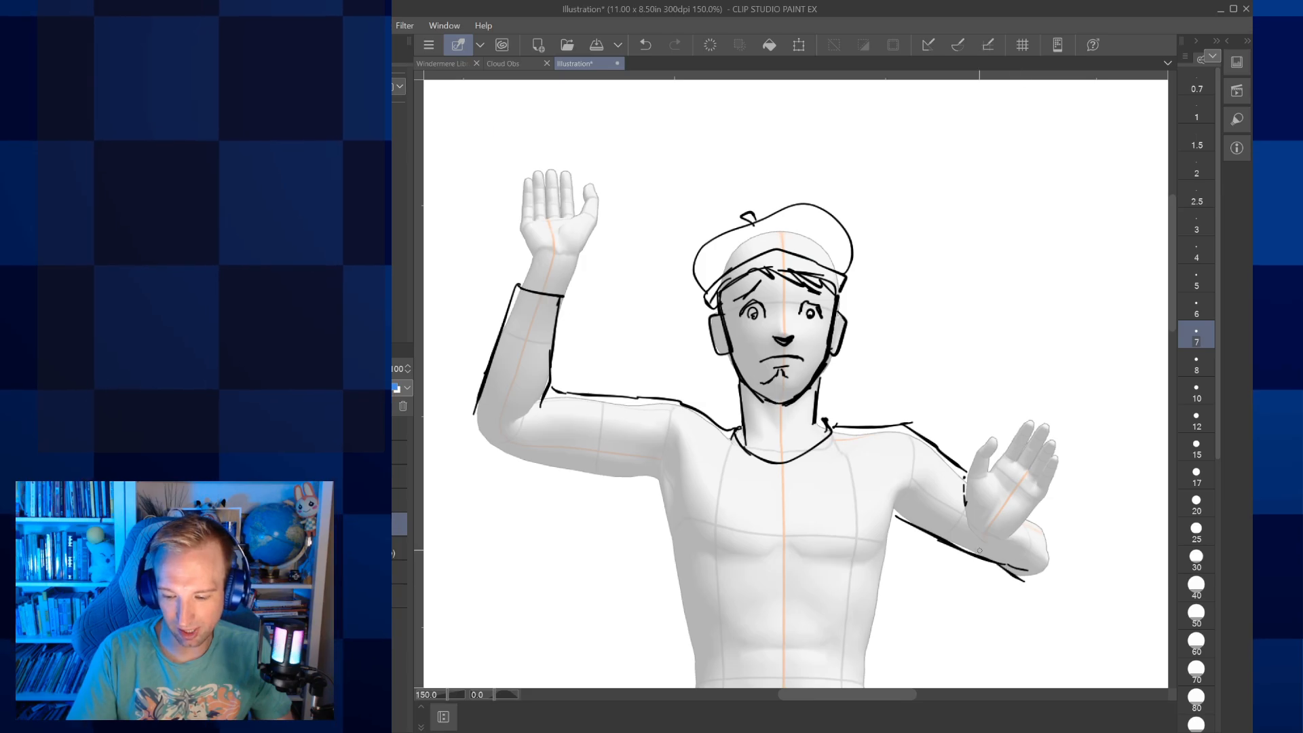
drag(1025, 519, 1052, 543)
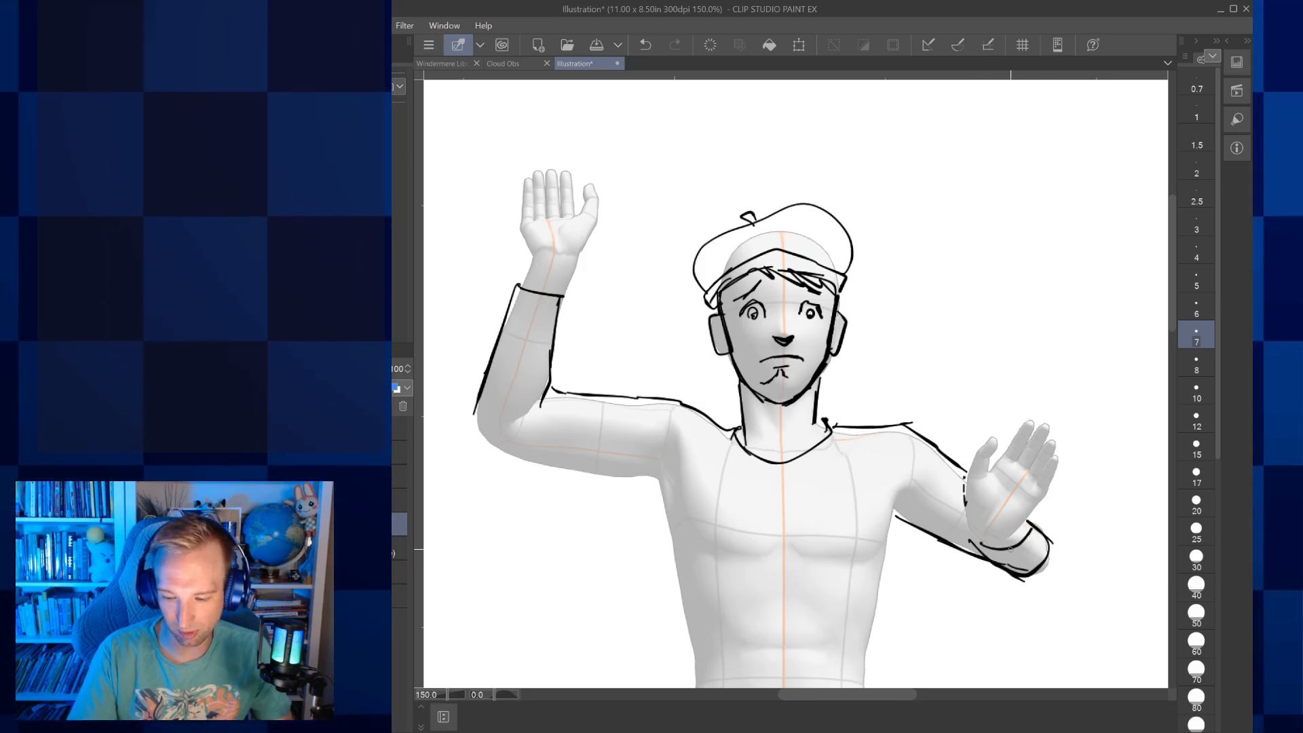
Outline the sides and hem of the shirt over the 3D figure's torso and begin its horizontal stripes
drag(745, 580, 762, 518)
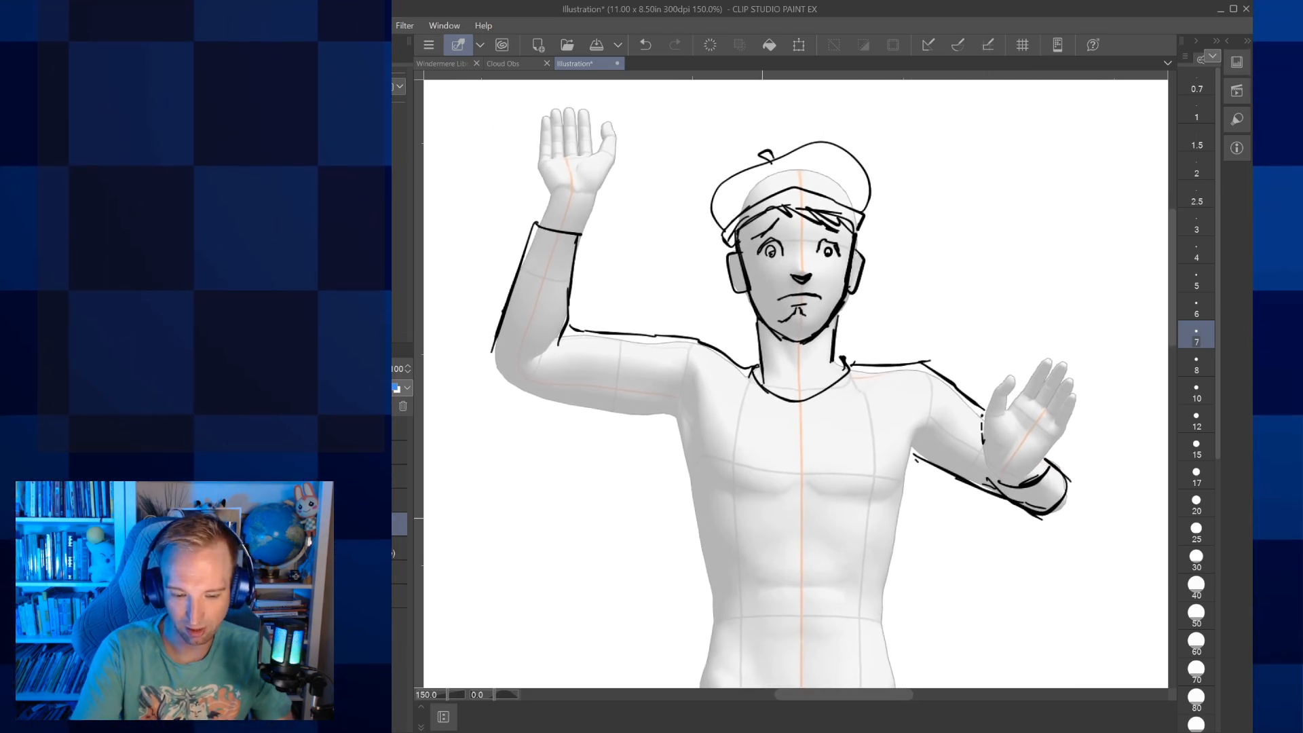
mouse_move(682, 470)
mouse_down()
mouse_move(704, 599)
mouse_move(684, 600)
mouse_move(686, 647)
mouse_move(878, 545)
mouse_move(888, 599)
mouse_move(818, 635)
mouse_move(893, 616)
mouse_up()
mouse_move(700, 450)
mouse_down()
mouse_move(677, 438)
mouse_move(885, 450)
mouse_up()
drag(747, 526, 784, 528)
drag(705, 527, 877, 536)
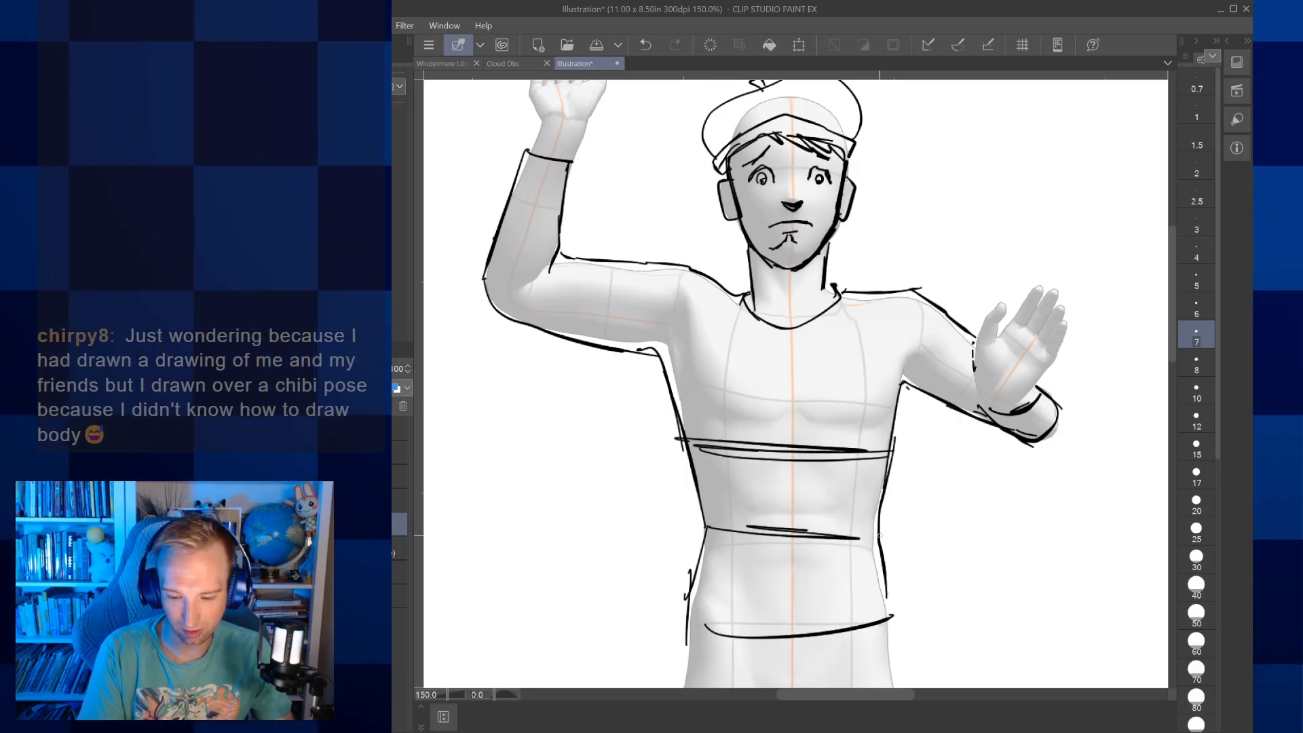
Fill in the remaining stripes across the shirt's chest, waist and shoulders and along both sleeves
mouse_move(693, 367)
mouse_down()
mouse_move(894, 378)
mouse_move(876, 358)
mouse_up()
drag(704, 591, 859, 585)
drag(739, 579, 815, 563)
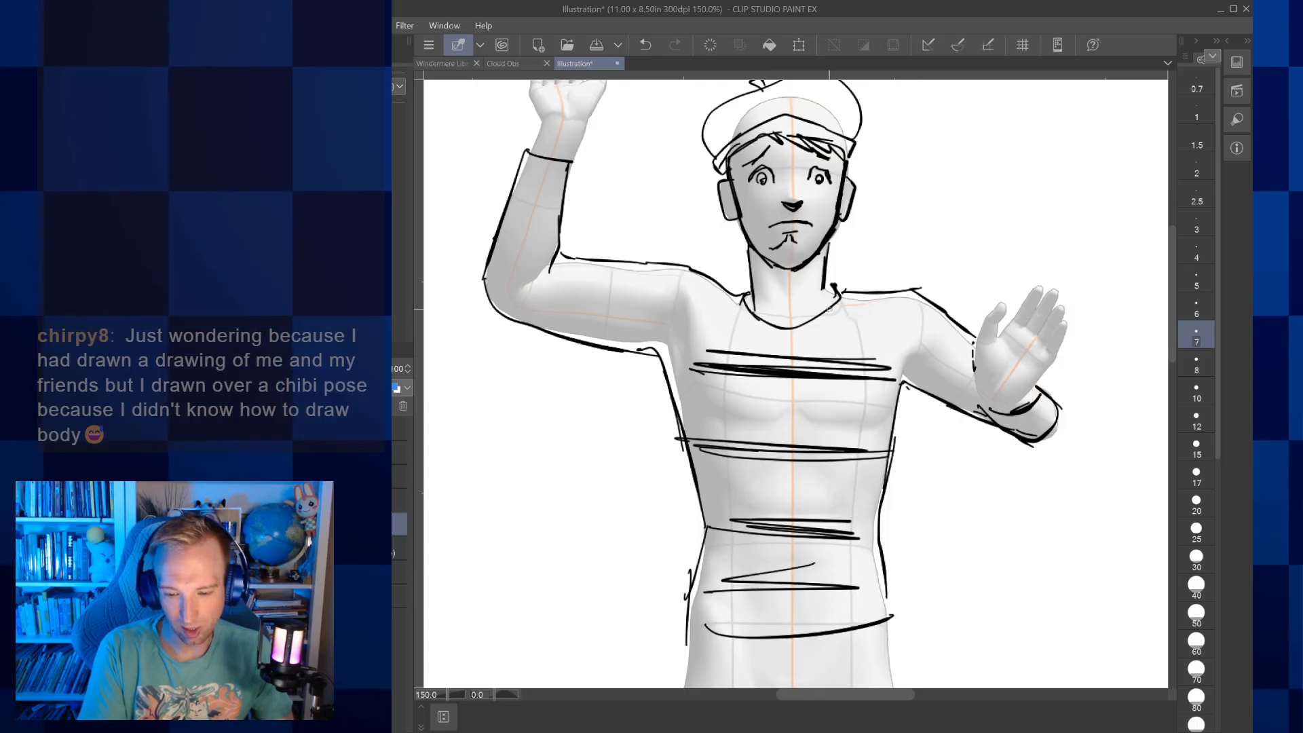
drag(829, 310, 863, 315)
drag(737, 318, 721, 317)
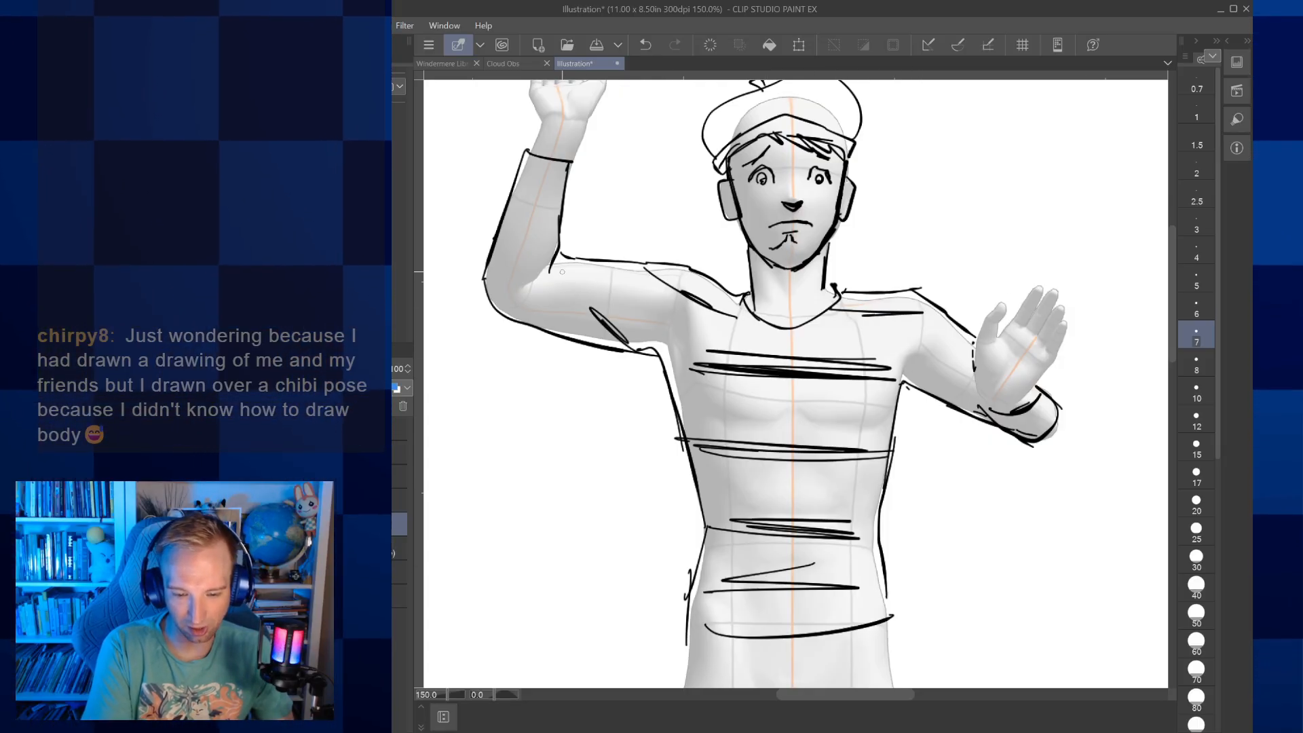
drag(543, 226, 494, 272)
drag(516, 198, 549, 194)
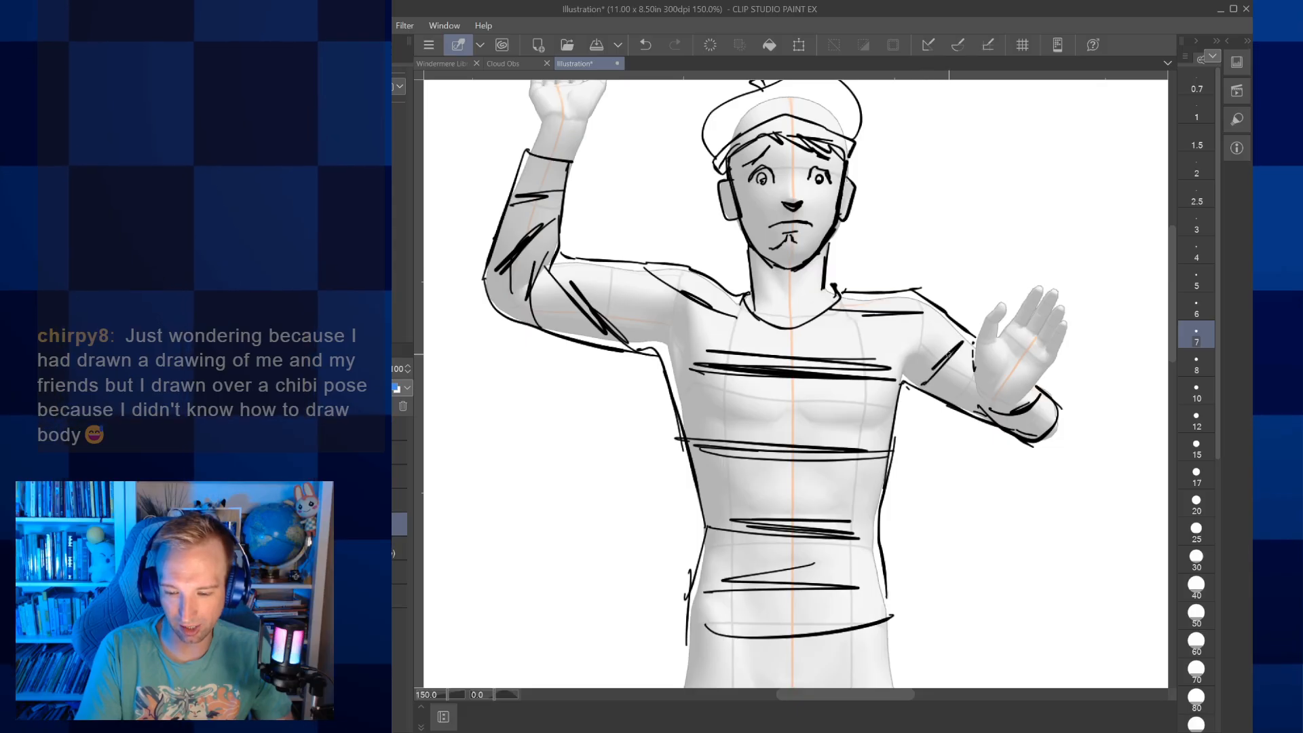
drag(1028, 425, 1014, 453)
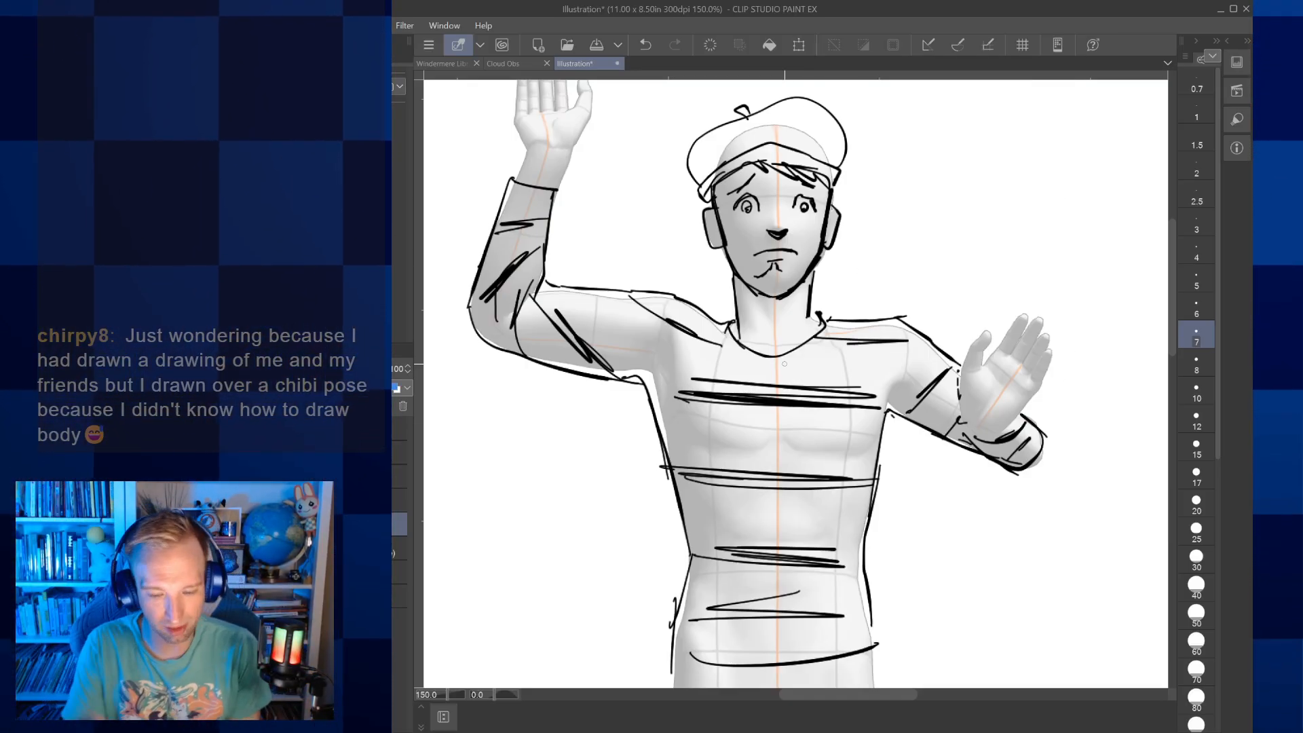
Clear the traced character and the 3D figure from the canvas, leaving only the two labelled reference images
scroll(784, 364, down, 3)
drag(784, 364, 783, 362)
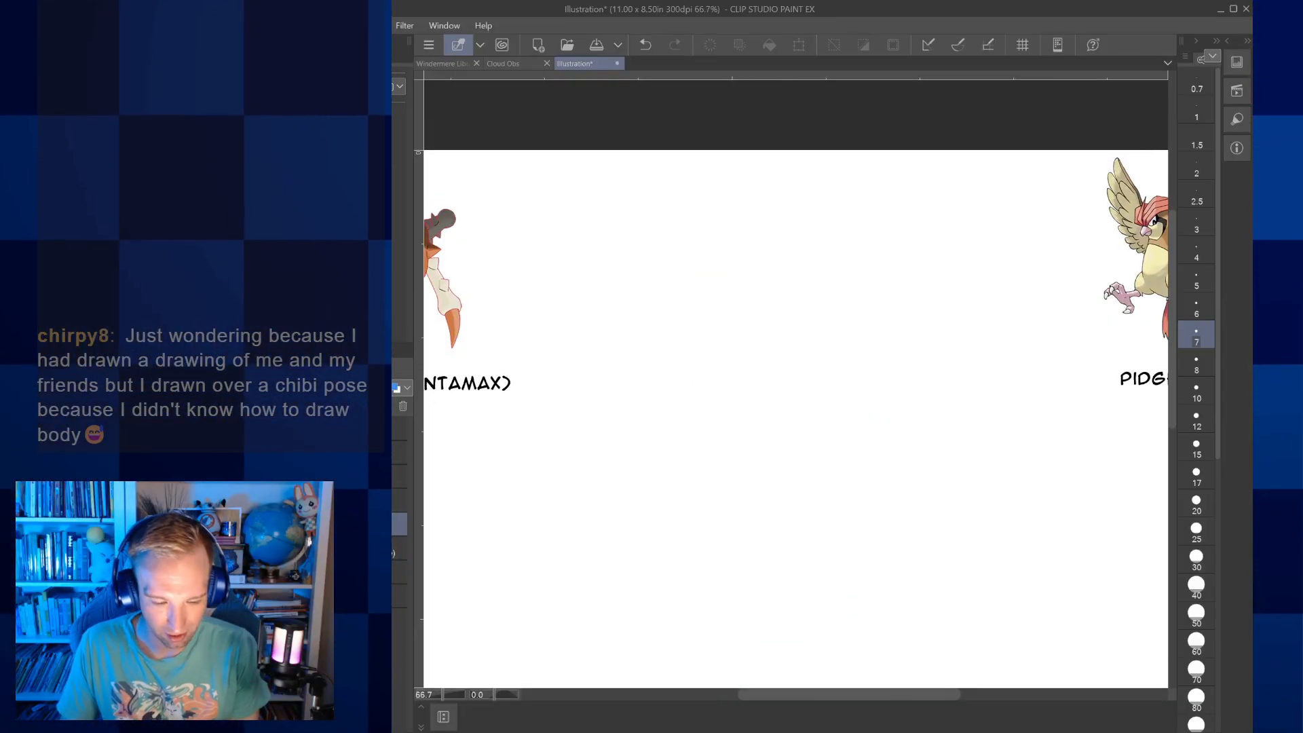
drag(785, 407, 829, 357)
key(ctrl+minus)
key(ctrl+minus)
drag(795, 407, 777, 350)
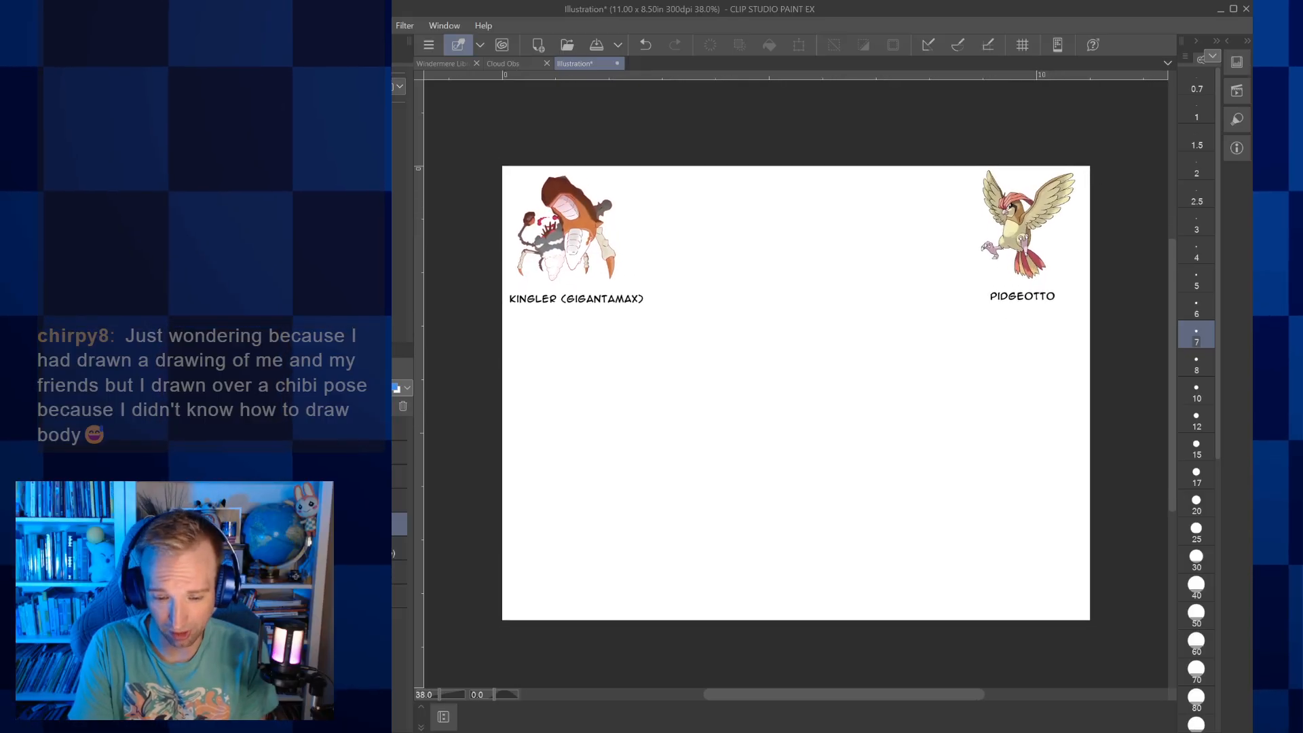
key(ctrl+plus)
drag(795, 394, 817, 369)
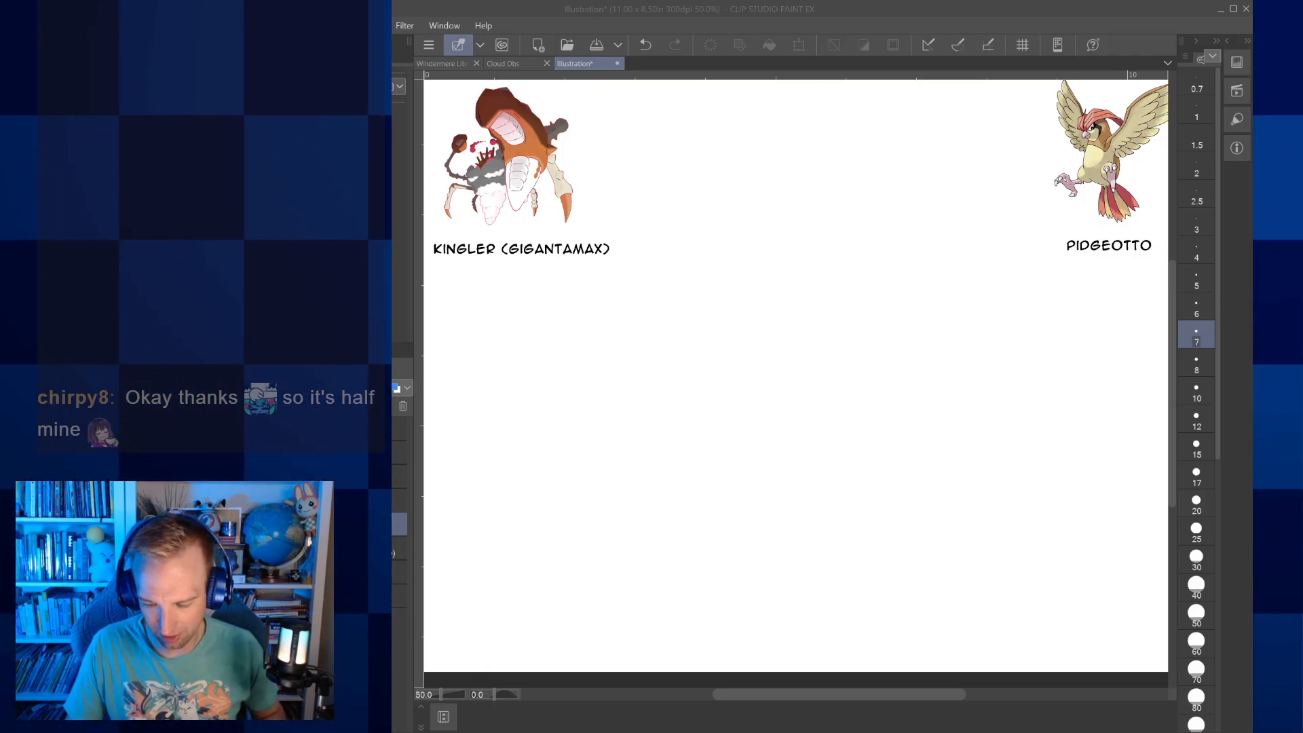
Paste the wooden mannequin photo, try enlarging it in the middle of the canvas, and remove it again
click(835, 484)
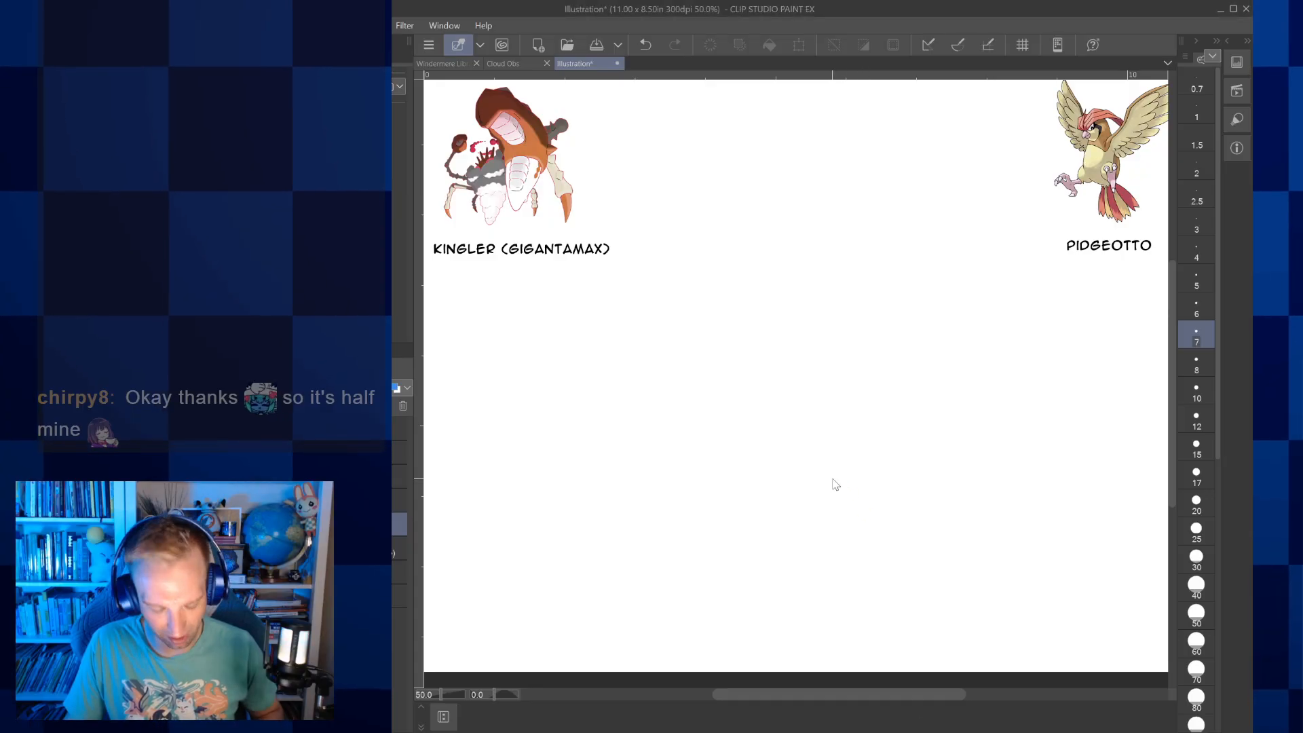
key(ctrl+v)
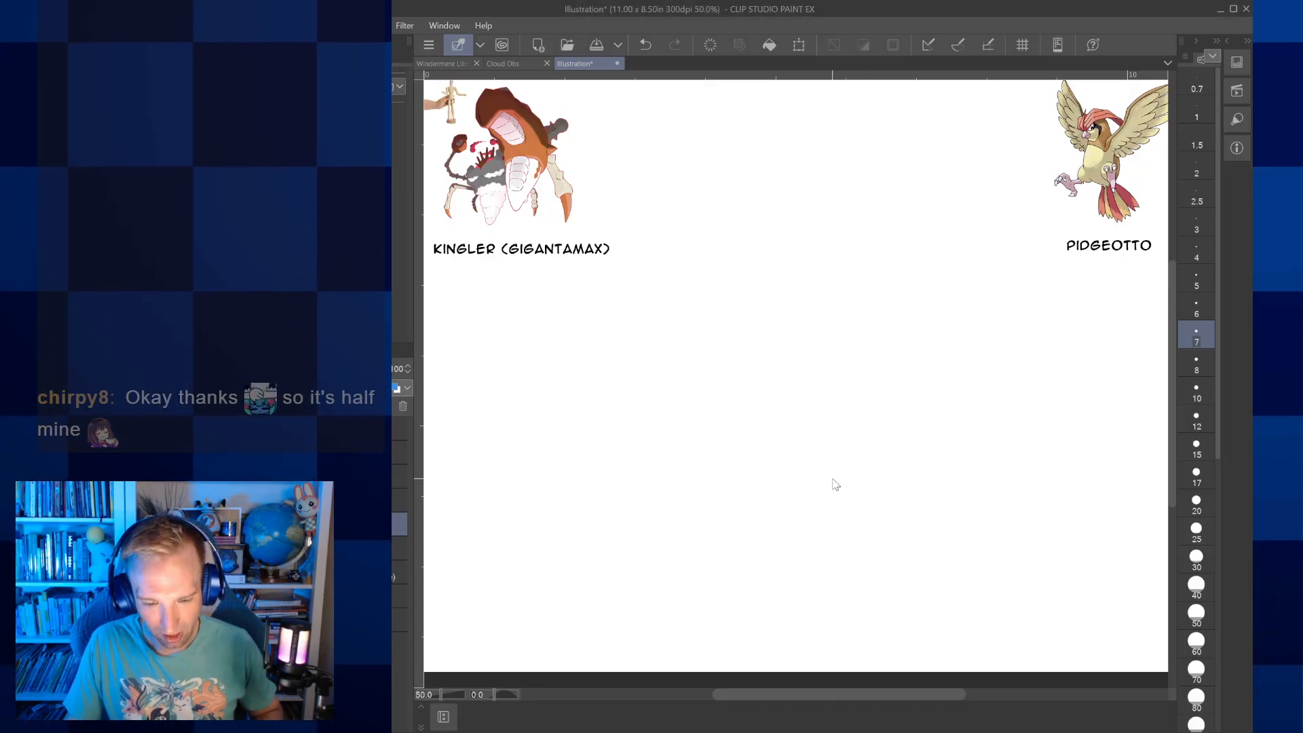
click(798, 46)
drag(453, 122, 535, 560)
drag(762, 424, 826, 433)
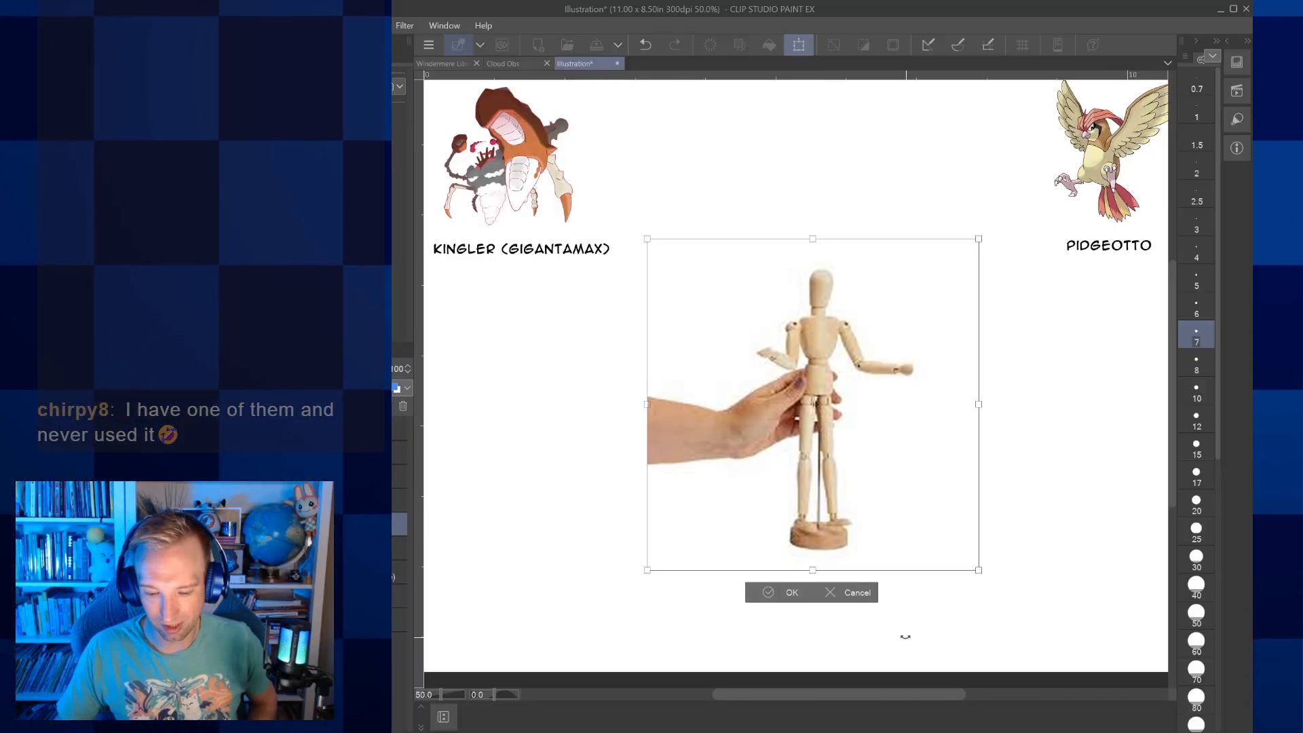
click(854, 590)
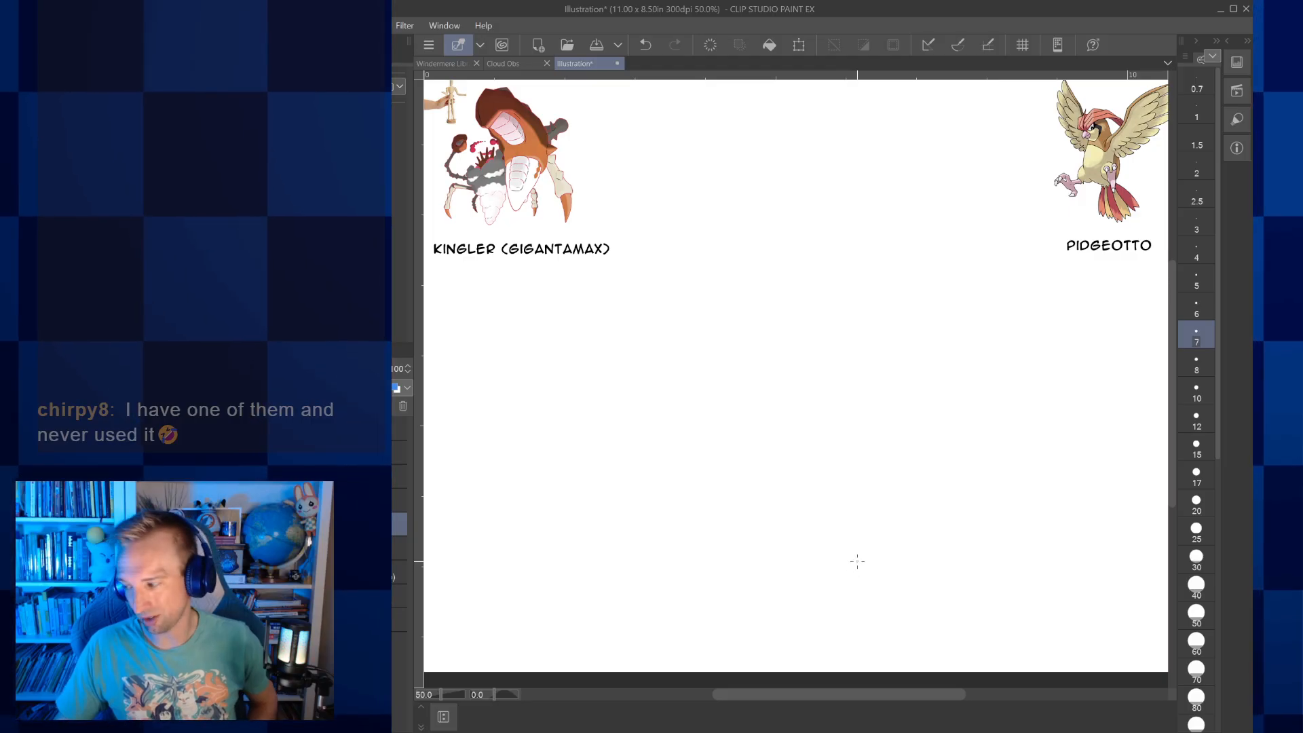
key(ctrl+z)
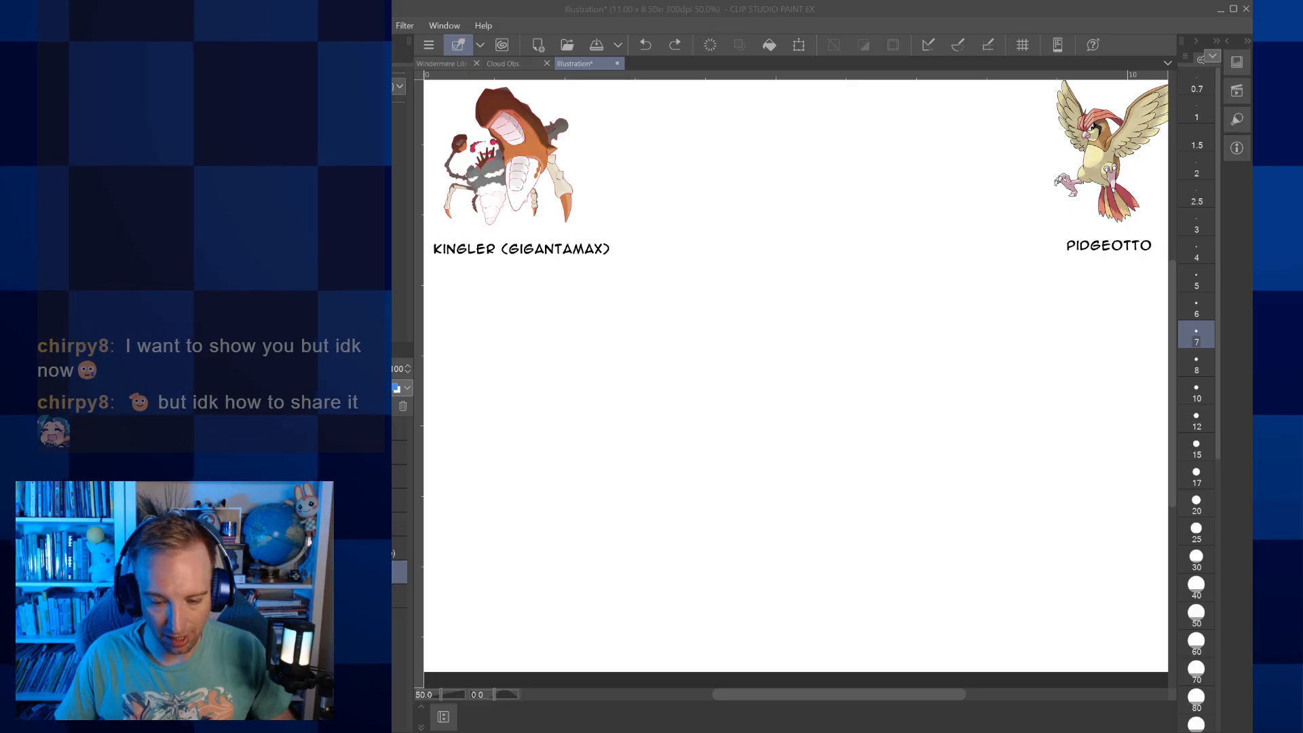
Sketch a large rounded oval for the body in blue at brush size 8, in the middle of the canvas
key(alt+Tab)
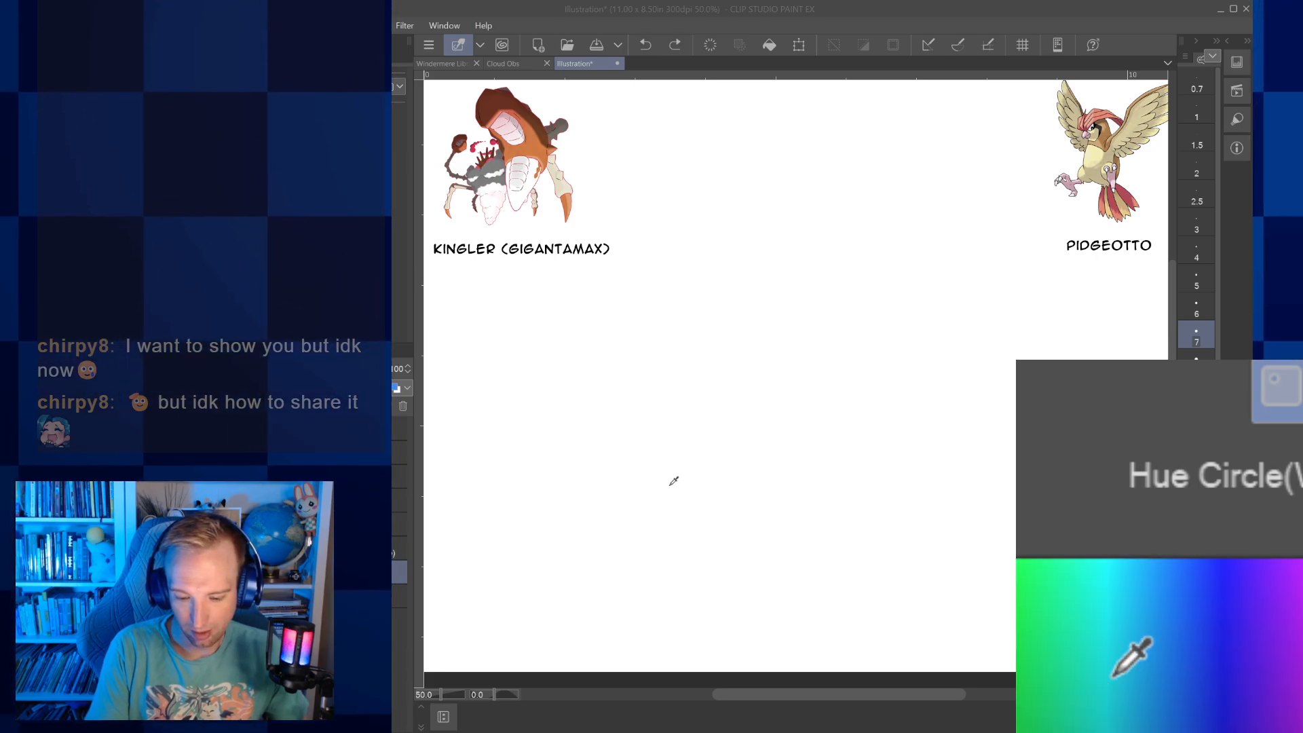
click(909, 406)
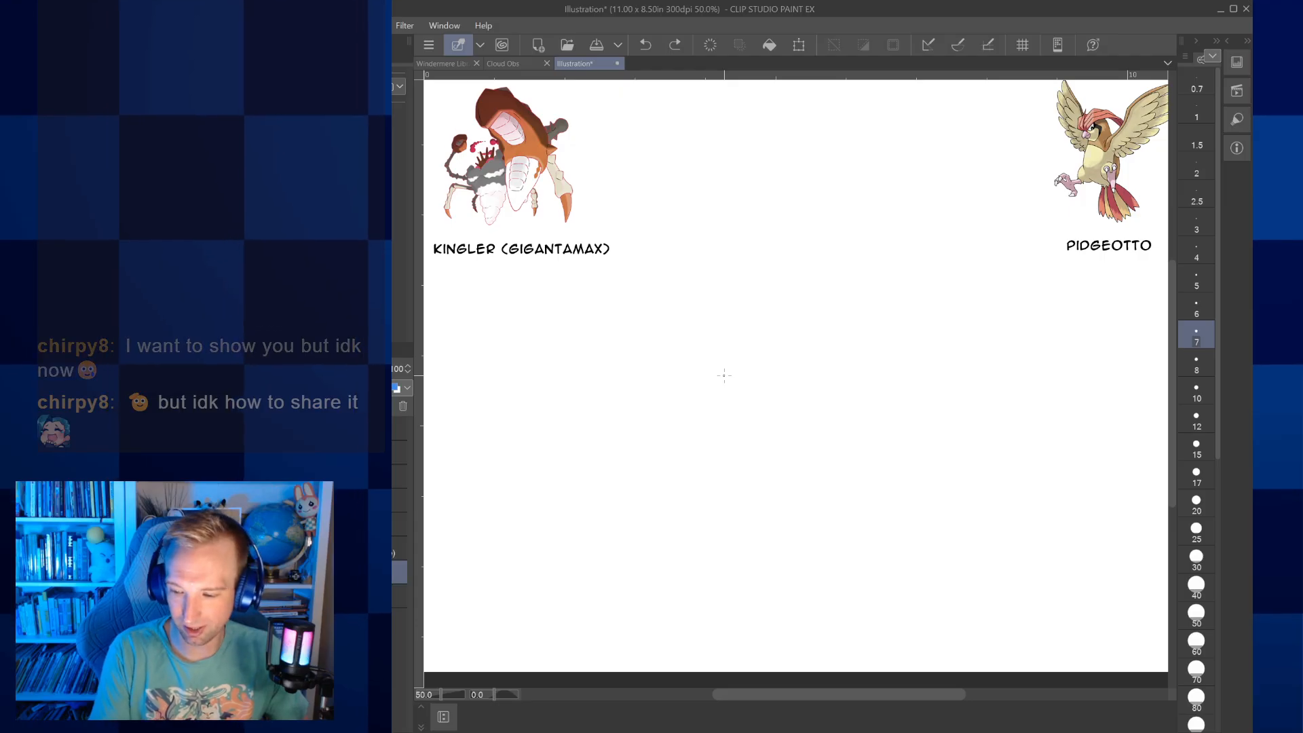
key(bracketright)
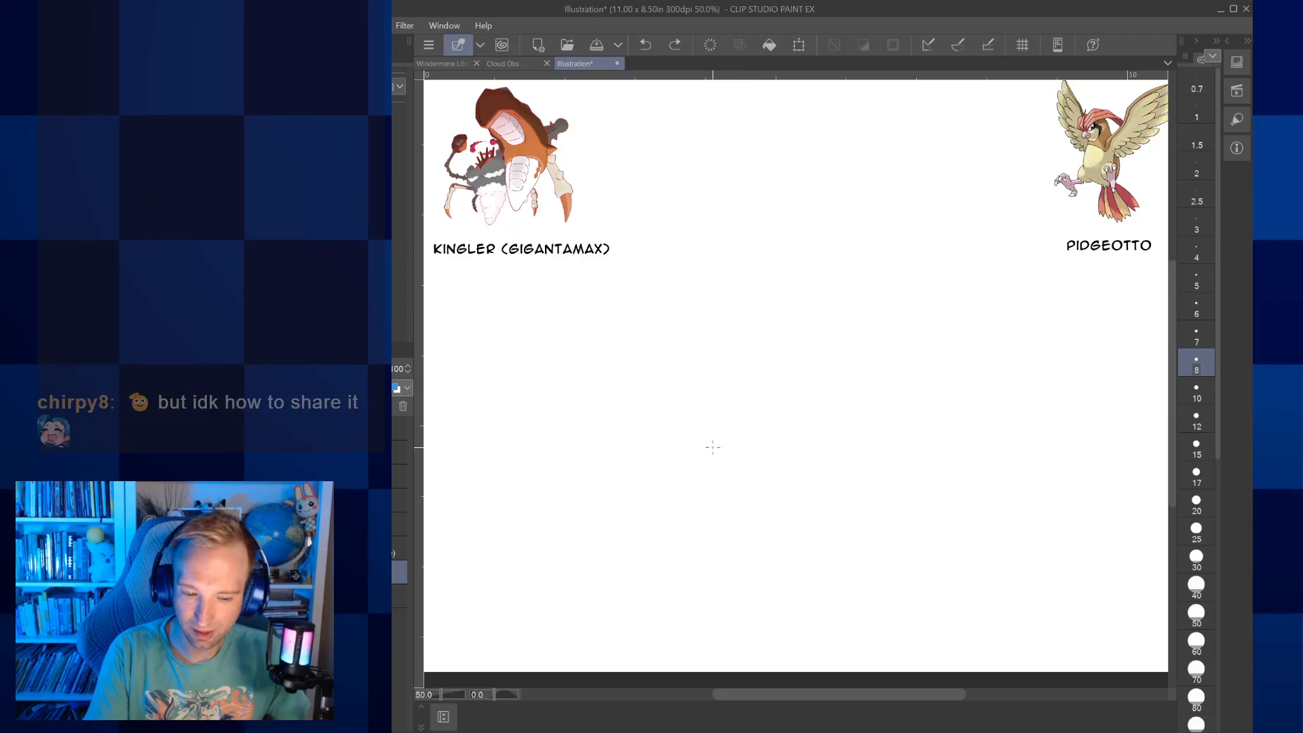
mouse_move(704, 425)
mouse_down()
mouse_move(739, 381)
mouse_move(791, 445)
mouse_move(784, 474)
mouse_up()
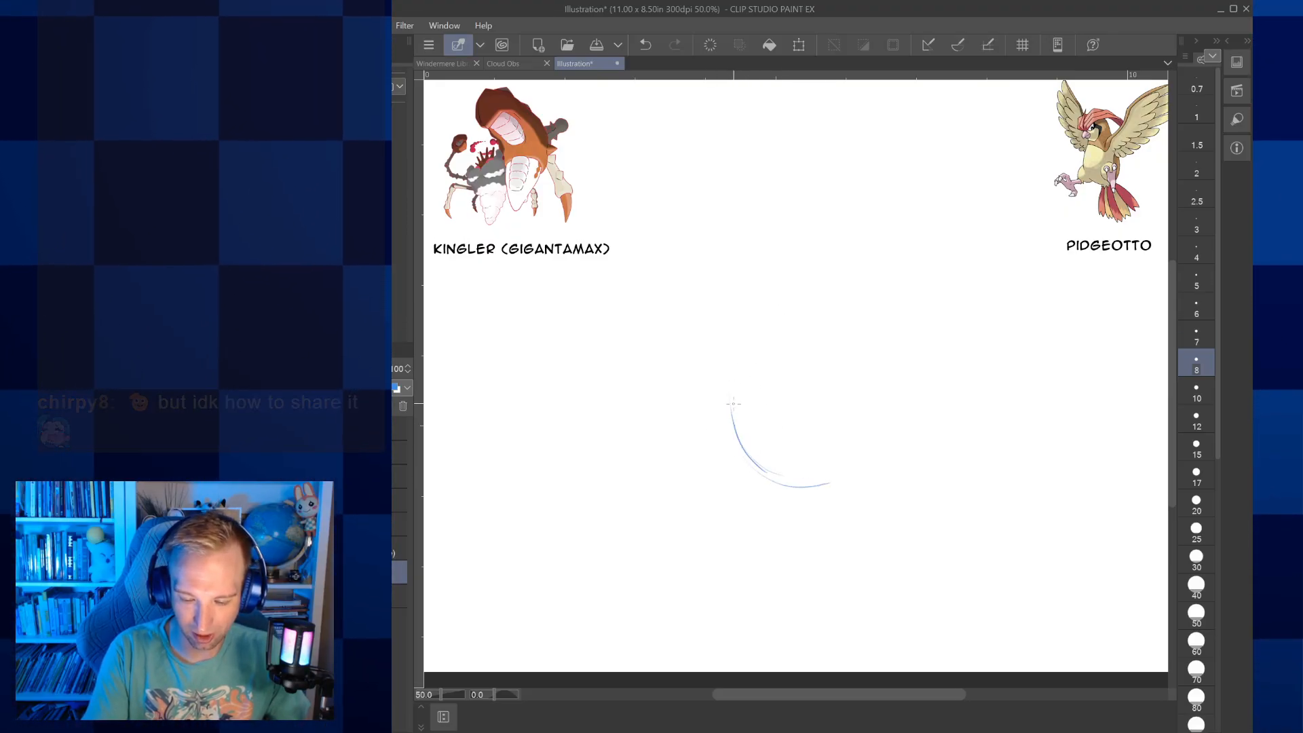
mouse_move(786, 361)
mouse_down()
mouse_move(882, 371)
mouse_move(899, 459)
mouse_move(860, 484)
mouse_up()
drag(933, 387, 908, 369)
drag(781, 340, 926, 377)
drag(767, 475, 879, 459)
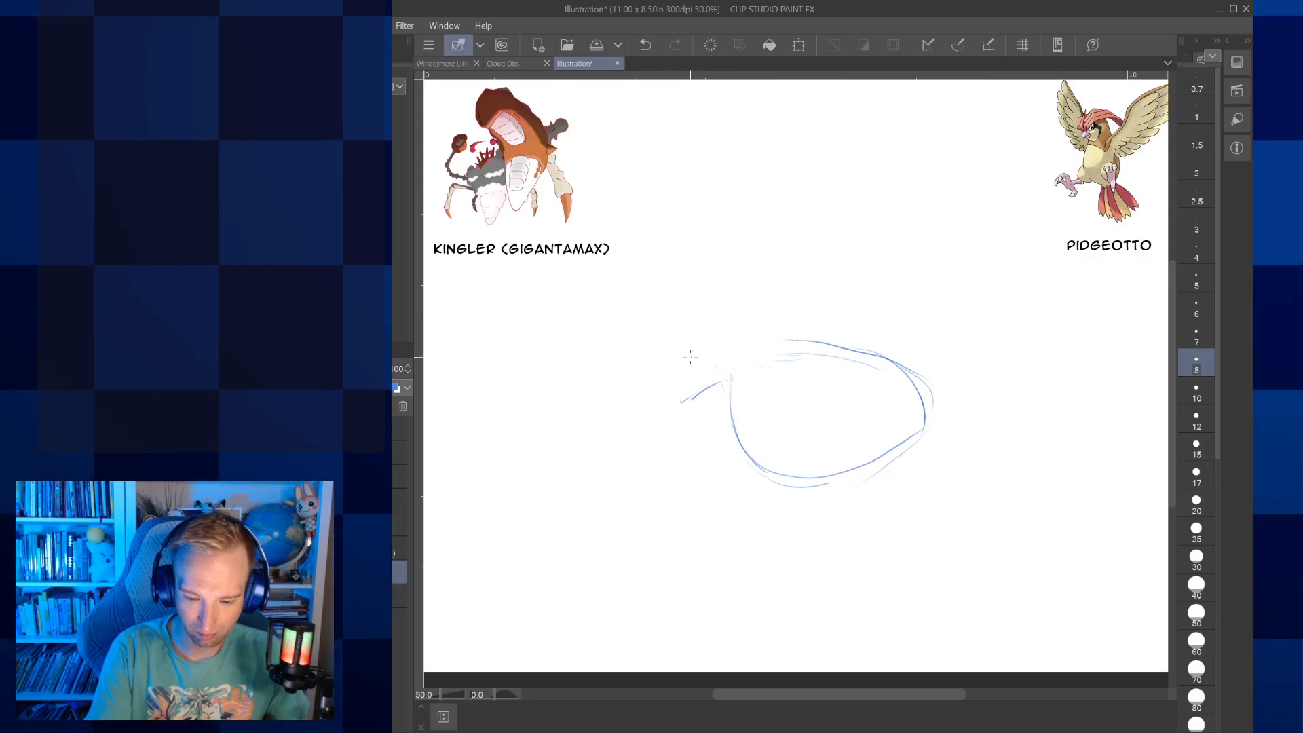
Sketch a pointed beak at the body oval's left end, with scalloped plumage hanging below it and fluffy tufts on both sides
mouse_move(689, 362)
mouse_down()
mouse_move(682, 402)
mouse_move(752, 373)
mouse_move(720, 340)
mouse_move(749, 371)
mouse_up()
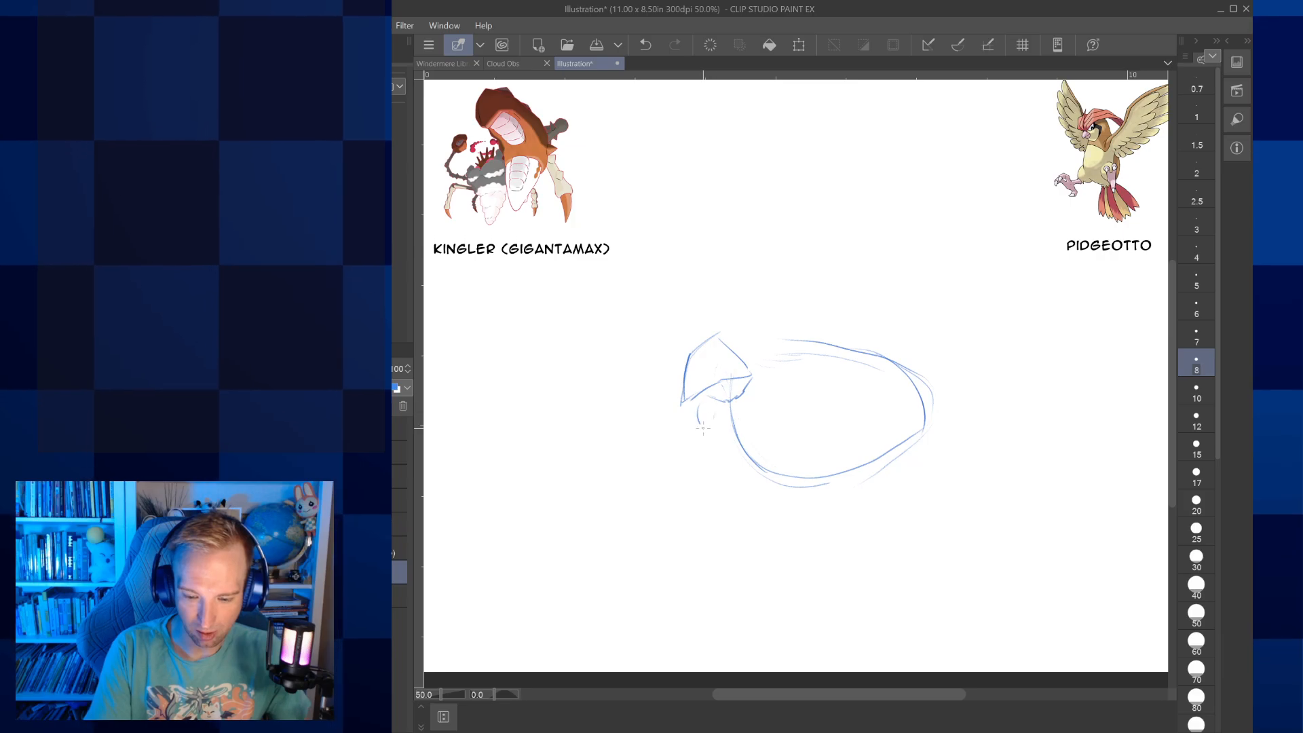
drag(735, 540, 745, 542)
drag(752, 536, 795, 455)
drag(795, 454, 801, 388)
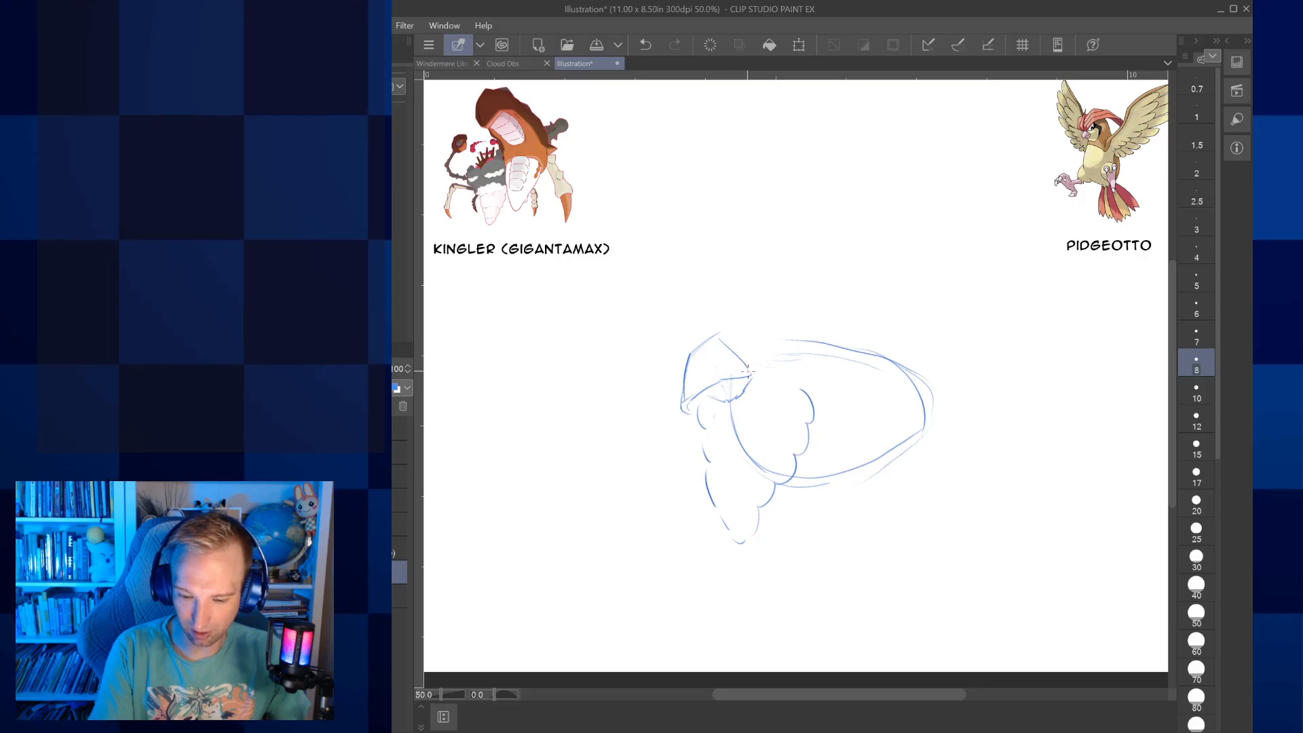
drag(746, 376, 866, 364)
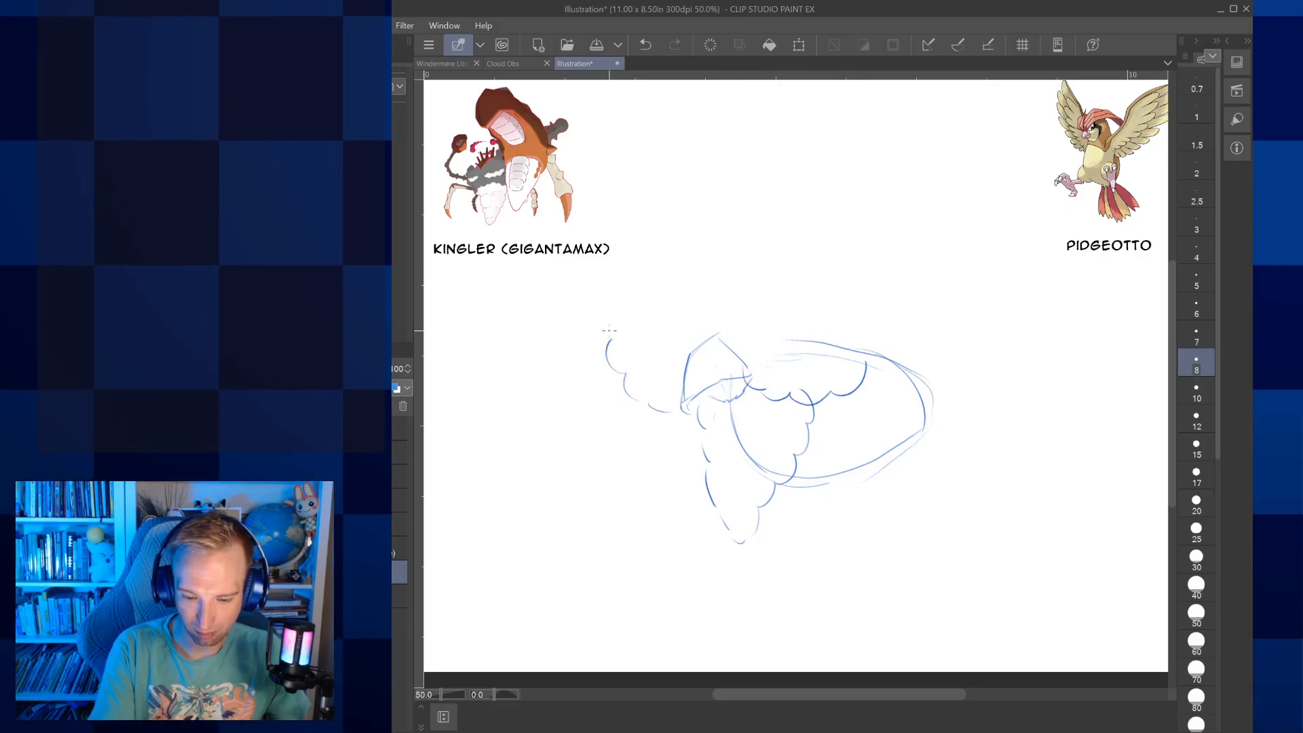
mouse_move(640, 335)
mouse_down()
mouse_move(689, 352)
mouse_move(821, 336)
mouse_move(858, 313)
mouse_move(880, 354)
mouse_up()
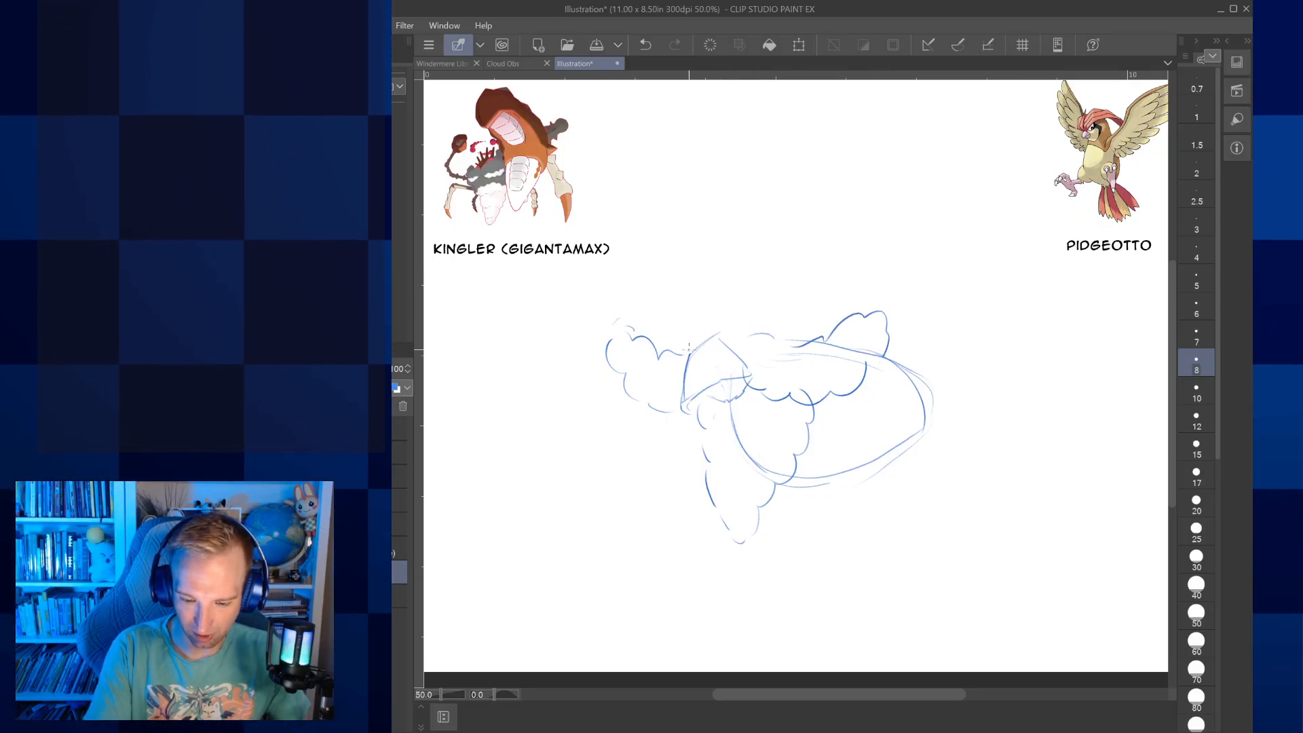
Sketch two angular, angry-looking eyes above the beak and darken them
mouse_move(679, 353)
mouse_down()
mouse_move(683, 335)
mouse_move(692, 350)
mouse_up()
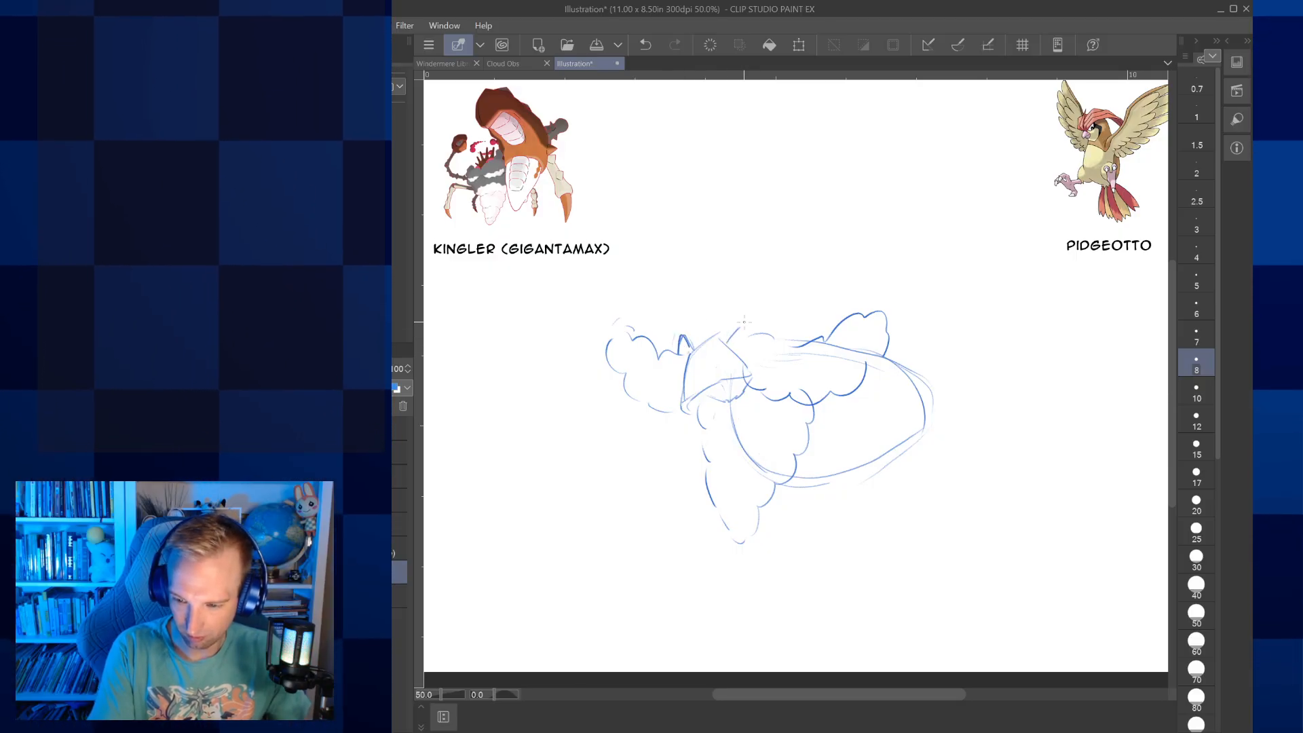
drag(746, 323, 750, 336)
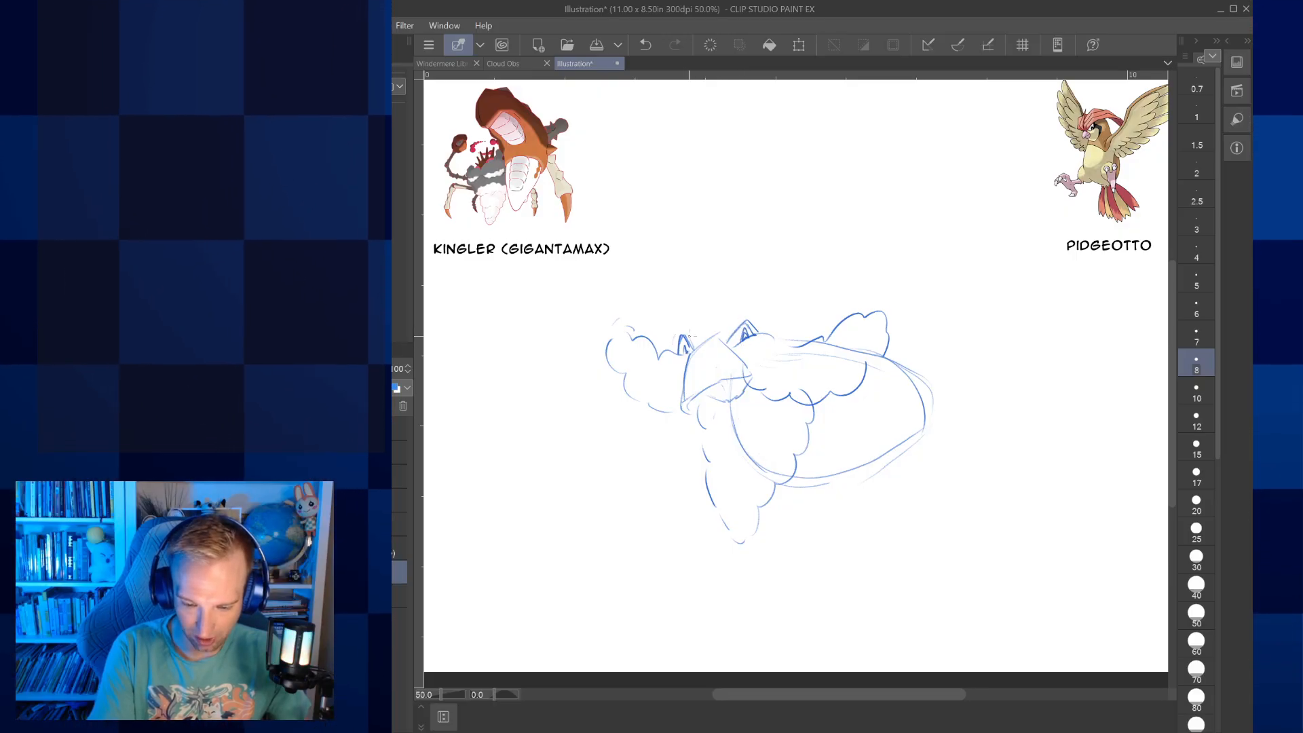
drag(683, 336, 690, 350)
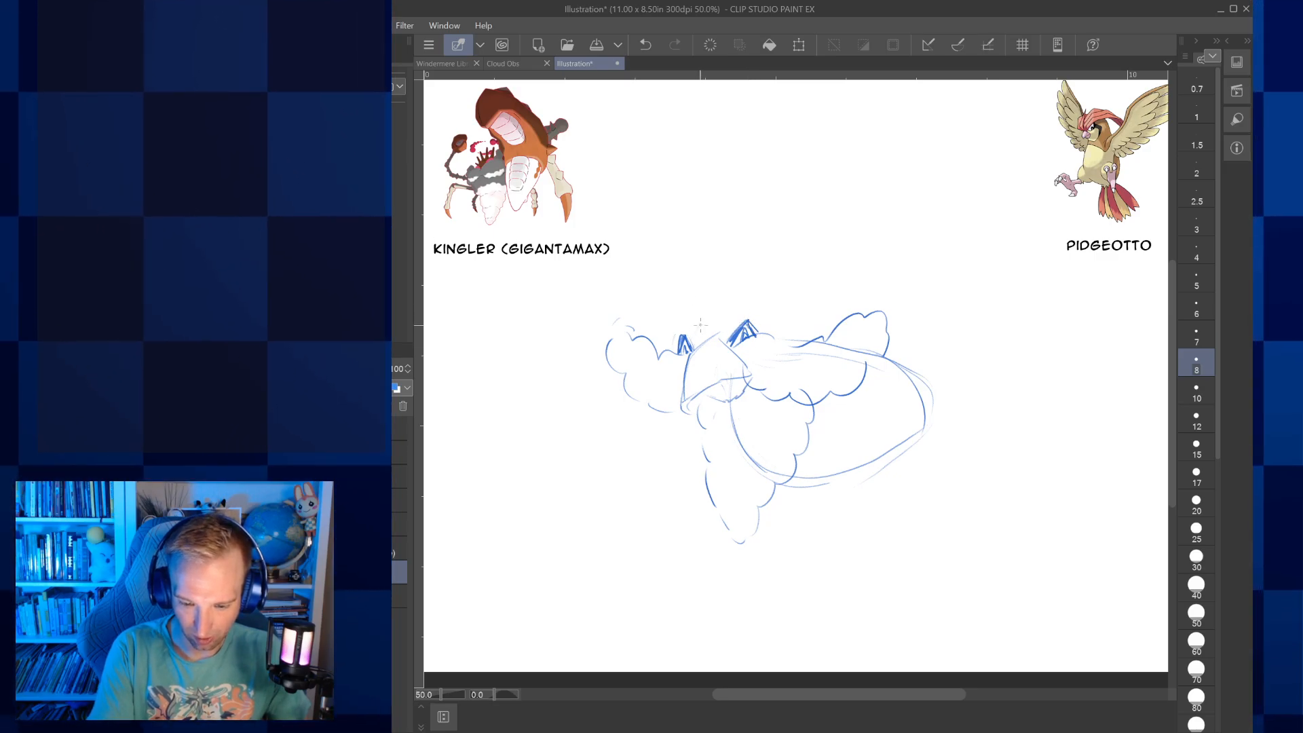
Draw the forehead line and a crest of four pointed spikes on top of the head
drag(692, 339, 713, 308)
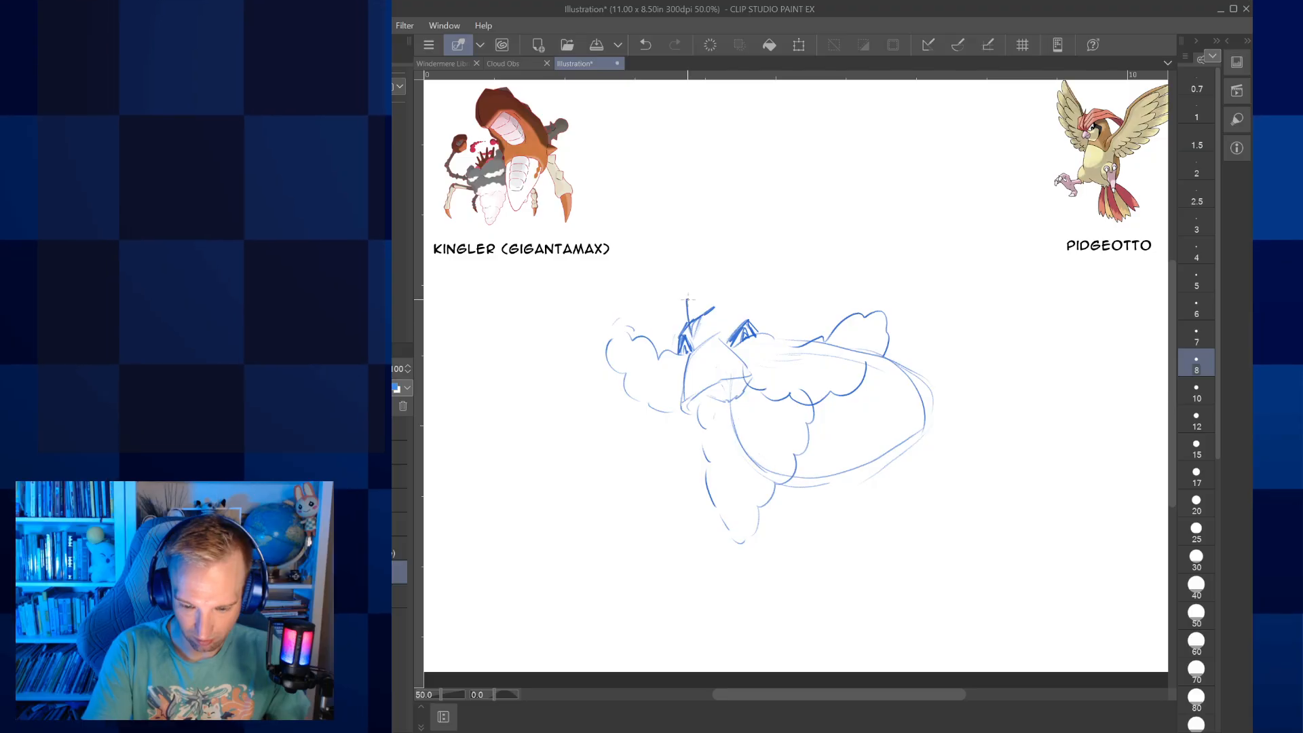
drag(703, 305, 739, 292)
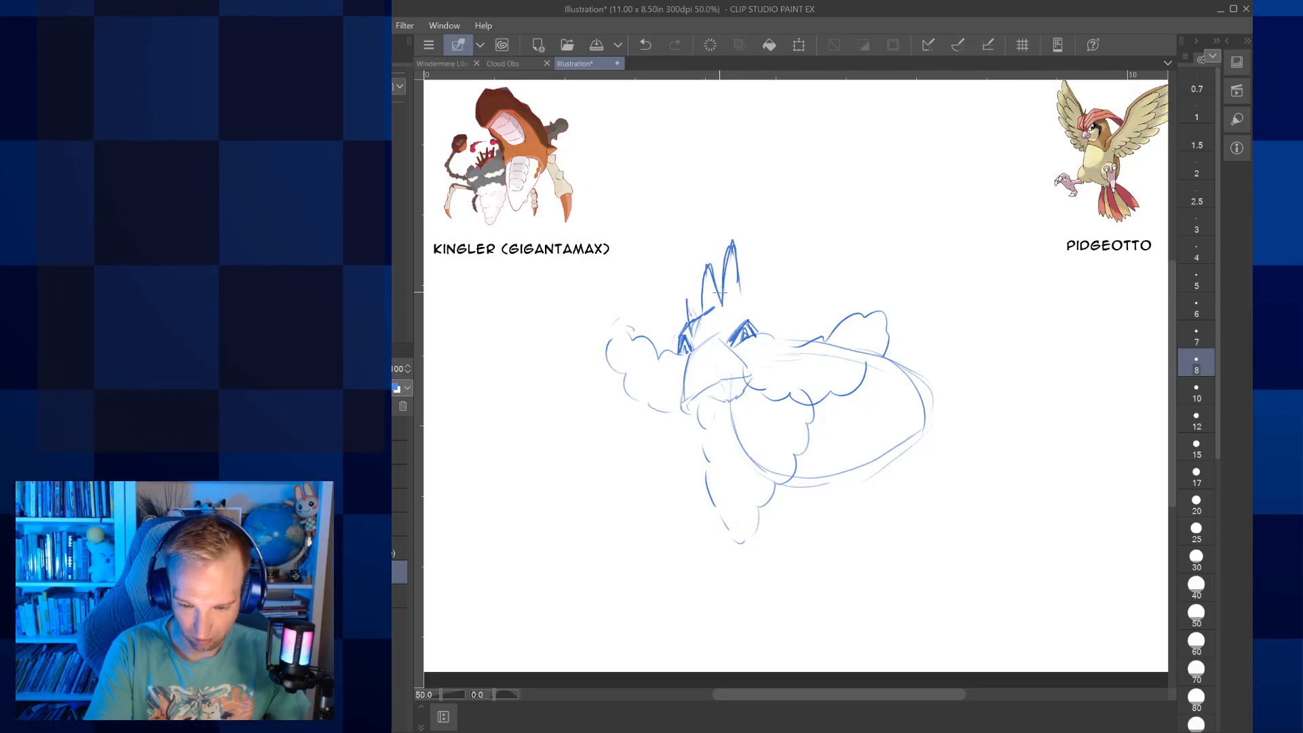
drag(684, 293, 701, 310)
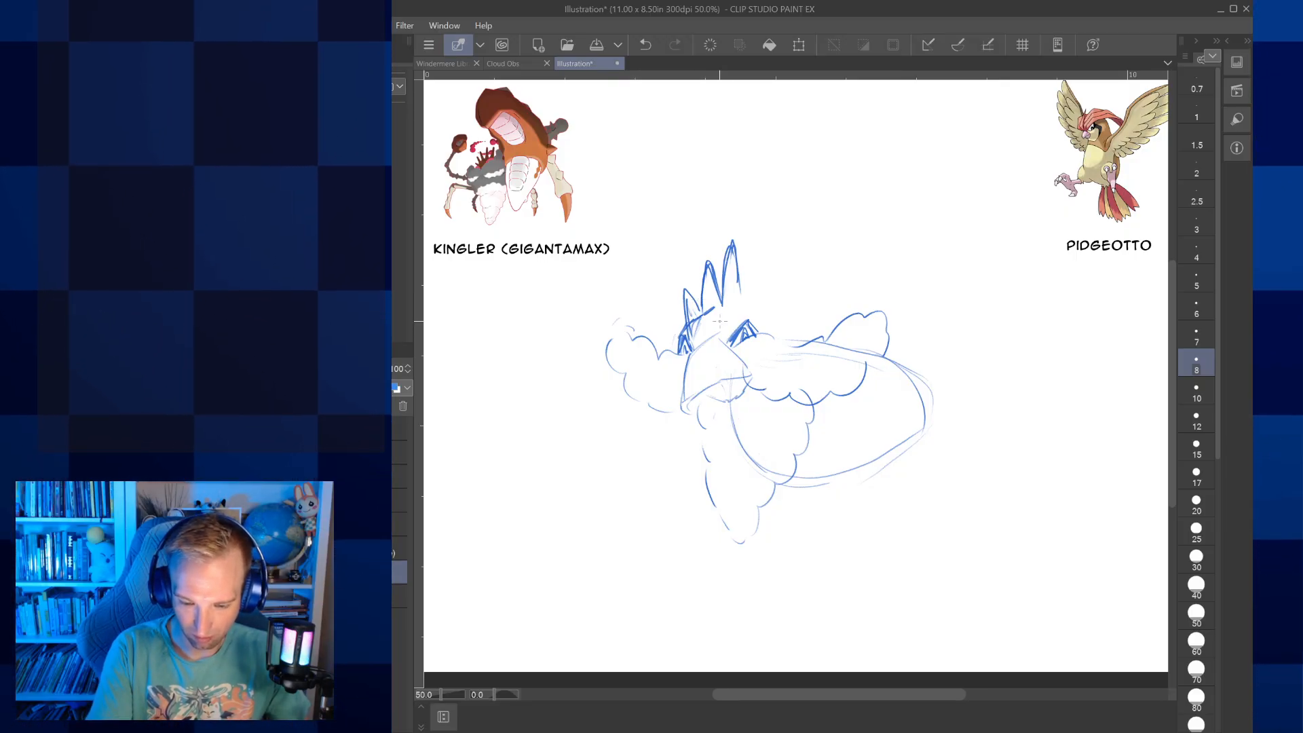
mouse_move(749, 307)
mouse_down()
mouse_move(766, 319)
mouse_move(765, 268)
mouse_move(759, 311)
mouse_up()
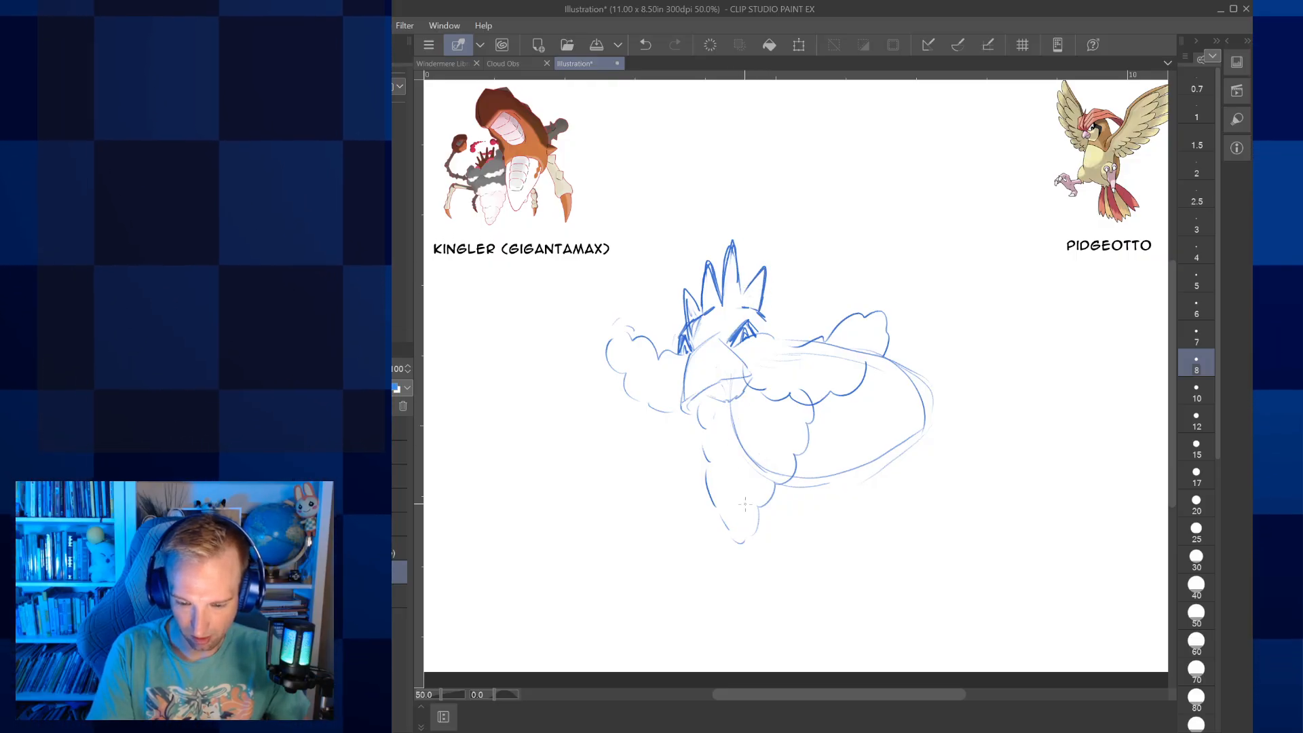
Firm up the scalloped outline of the chest plumage and sketch rounded thighs around the lower body
mouse_move(690, 406)
mouse_down()
mouse_move(744, 552)
mouse_move(812, 406)
mouse_up()
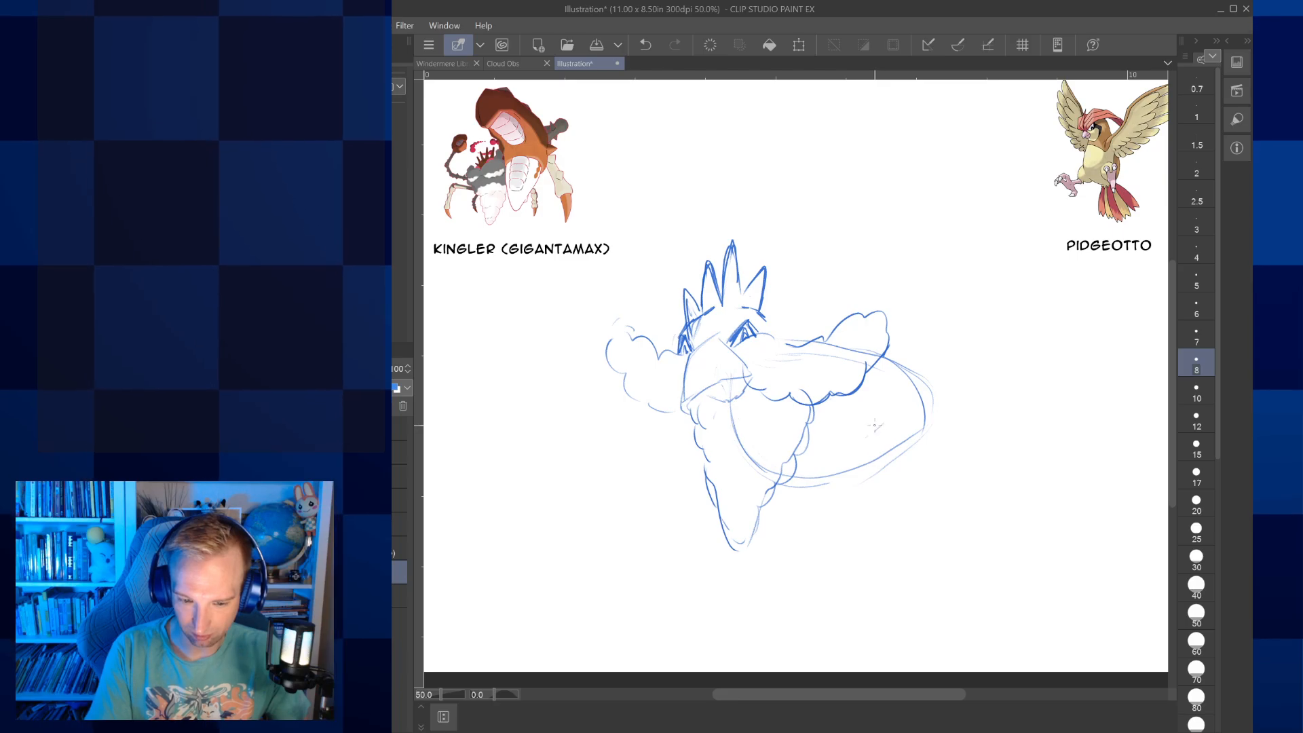
drag(875, 415, 936, 431)
mouse_move(823, 421)
mouse_down()
mouse_move(827, 479)
mouse_move(791, 476)
mouse_up()
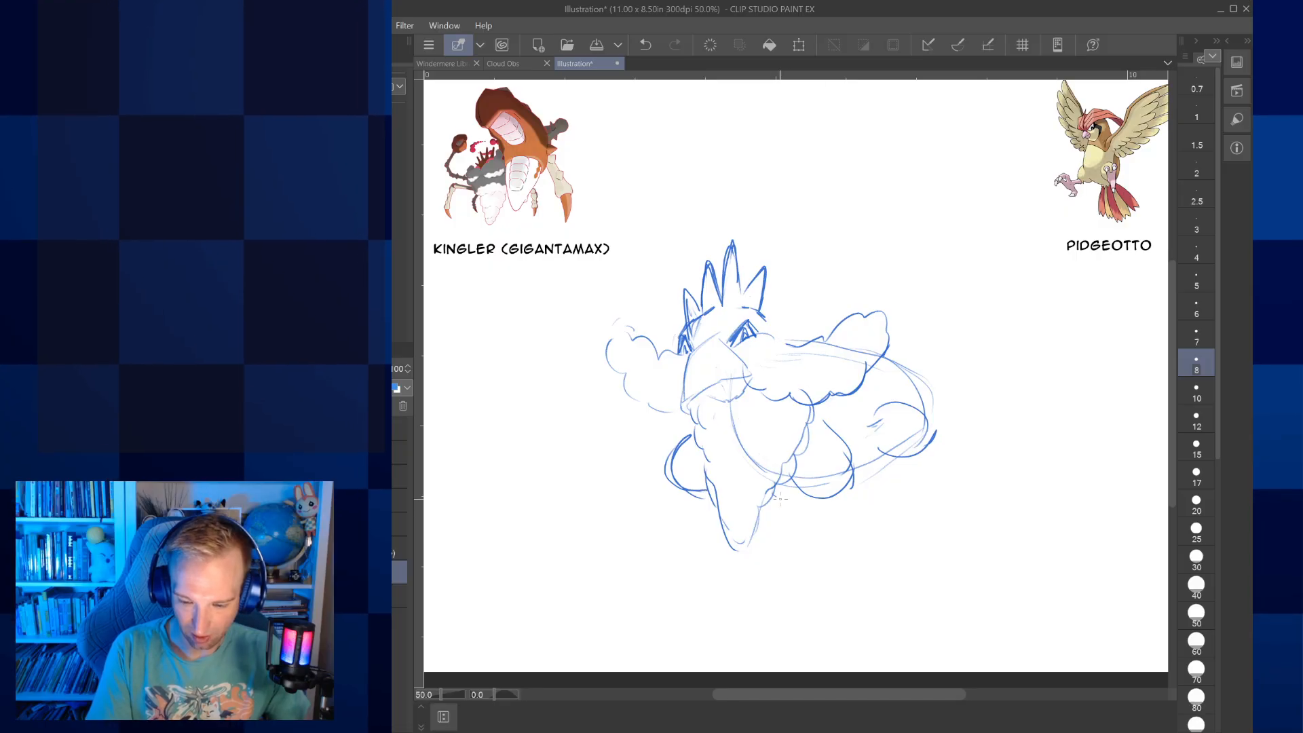
drag(775, 497, 796, 500)
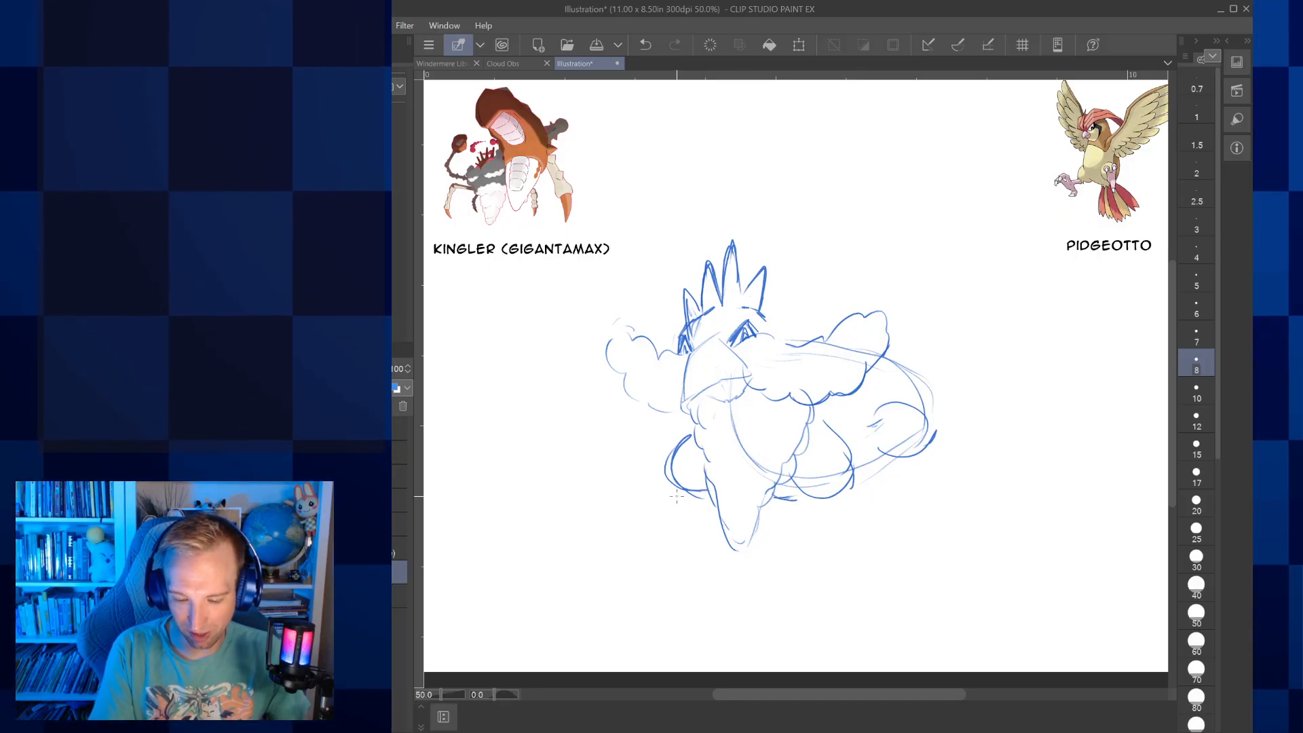
Sketch the front left leg as a straight shank ending in a splayed foot with pointed claws
drag(668, 483, 675, 532)
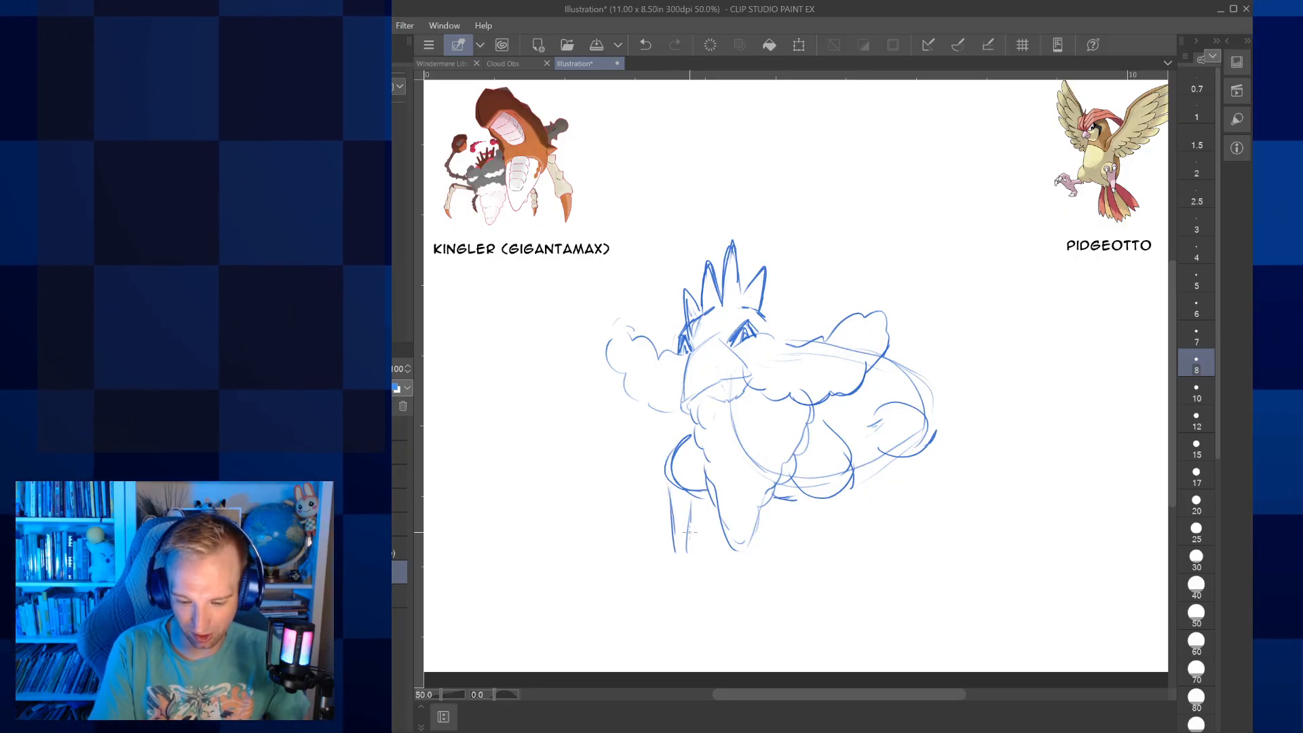
drag(672, 552, 621, 568)
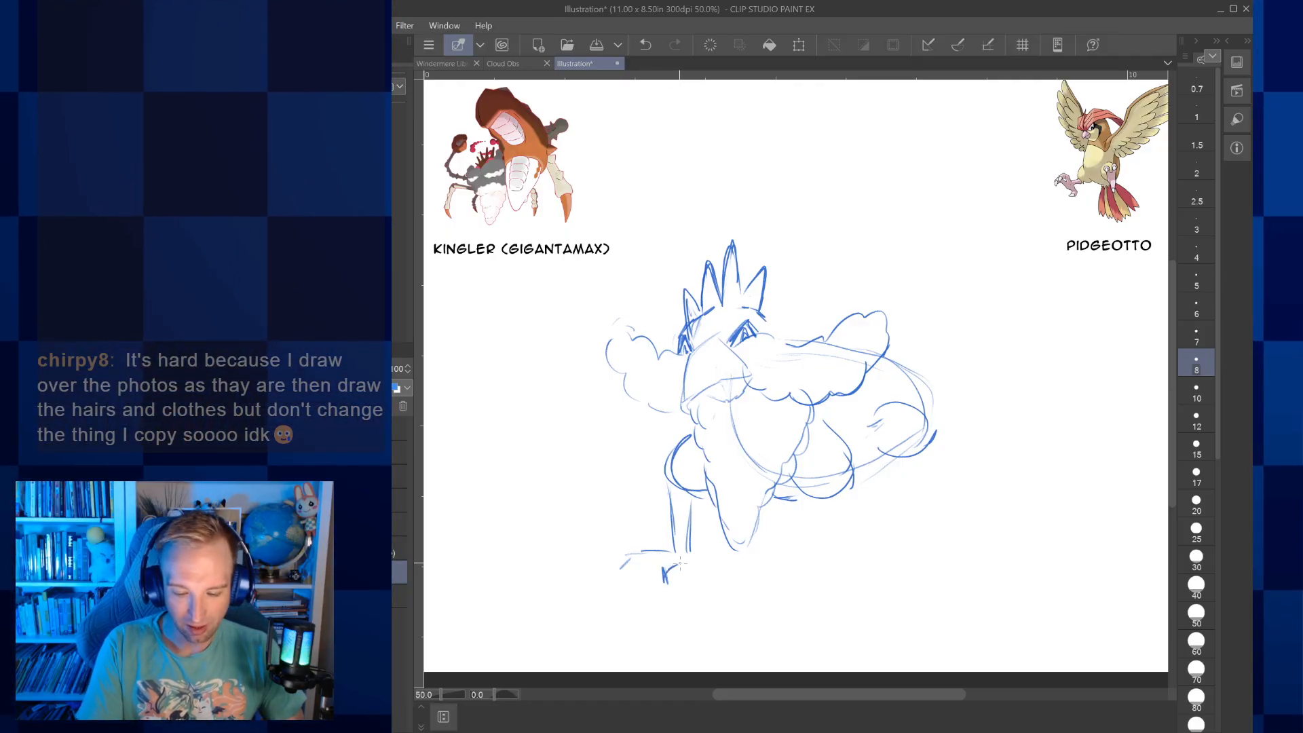
drag(664, 565, 670, 592)
mouse_move(667, 575)
mouse_down()
mouse_move(705, 568)
mouse_move(637, 575)
mouse_move(640, 602)
mouse_move(622, 565)
mouse_move(616, 583)
mouse_move(644, 613)
mouse_up()
drag(653, 575, 670, 607)
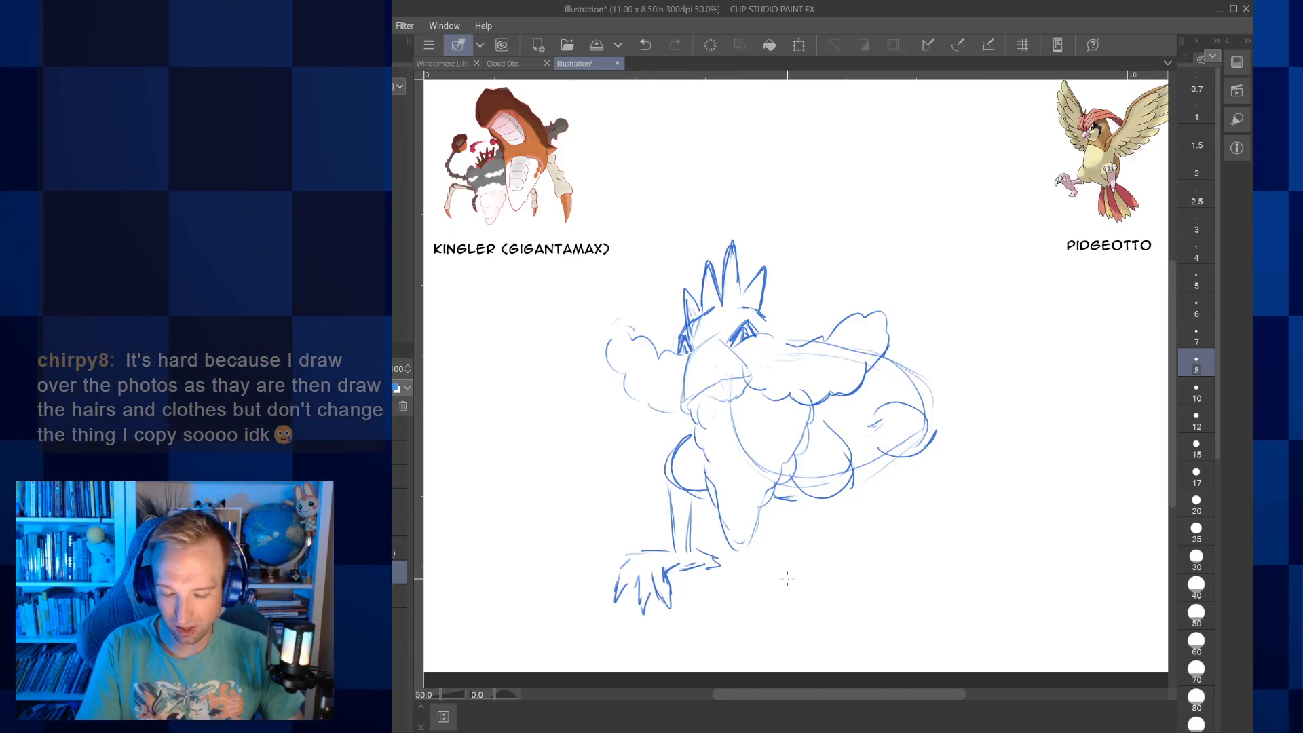
Sketch the other front leg and the two hind legs with clawed feet, keeping the far hind one small beneath the belly
drag(827, 502, 815, 547)
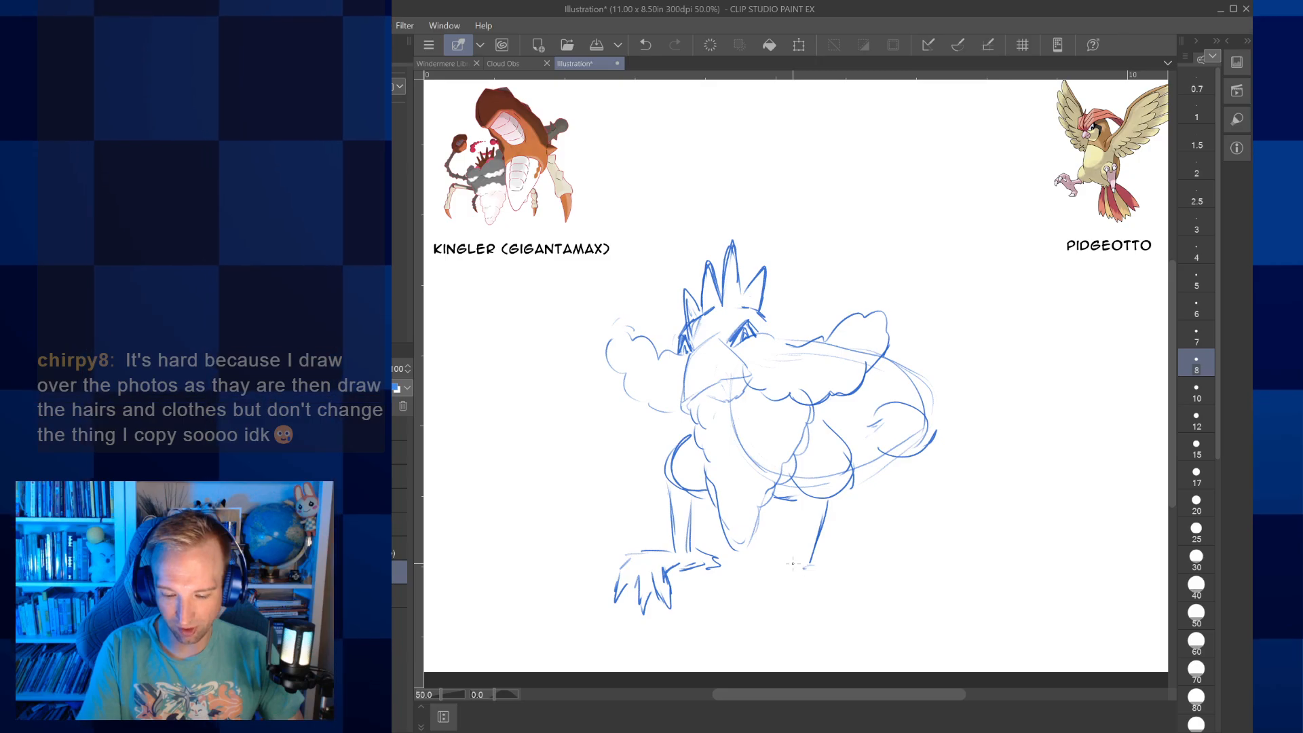
mouse_move(829, 557)
mouse_down()
mouse_move(863, 563)
mouse_move(843, 600)
mouse_up()
mouse_move(847, 575)
mouse_down()
mouse_move(856, 597)
mouse_move(875, 591)
mouse_up()
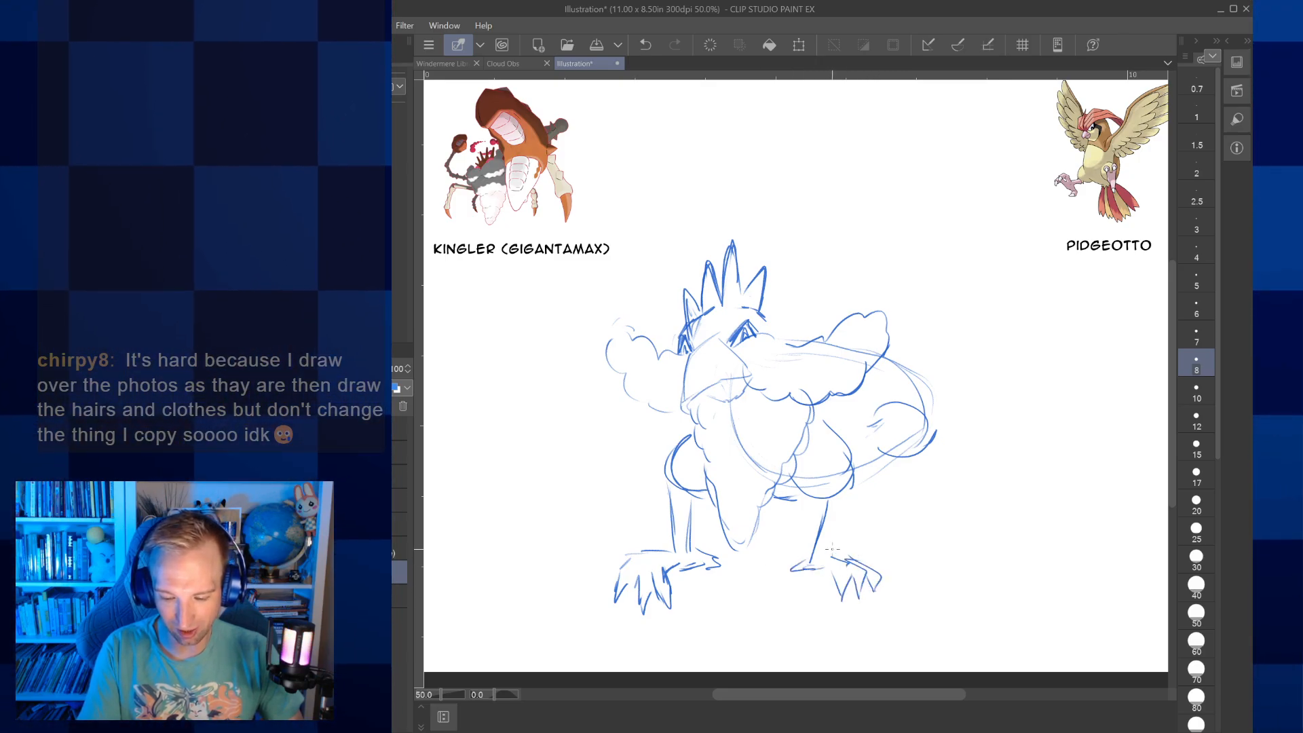
mouse_move(922, 456)
mouse_down()
mouse_move(916, 531)
mouse_move(889, 536)
mouse_move(933, 560)
mouse_move(929, 572)
mouse_up()
mouse_move(936, 567)
mouse_down()
mouse_move(924, 528)
mouse_move(954, 534)
mouse_move(942, 549)
mouse_move(967, 533)
mouse_up()
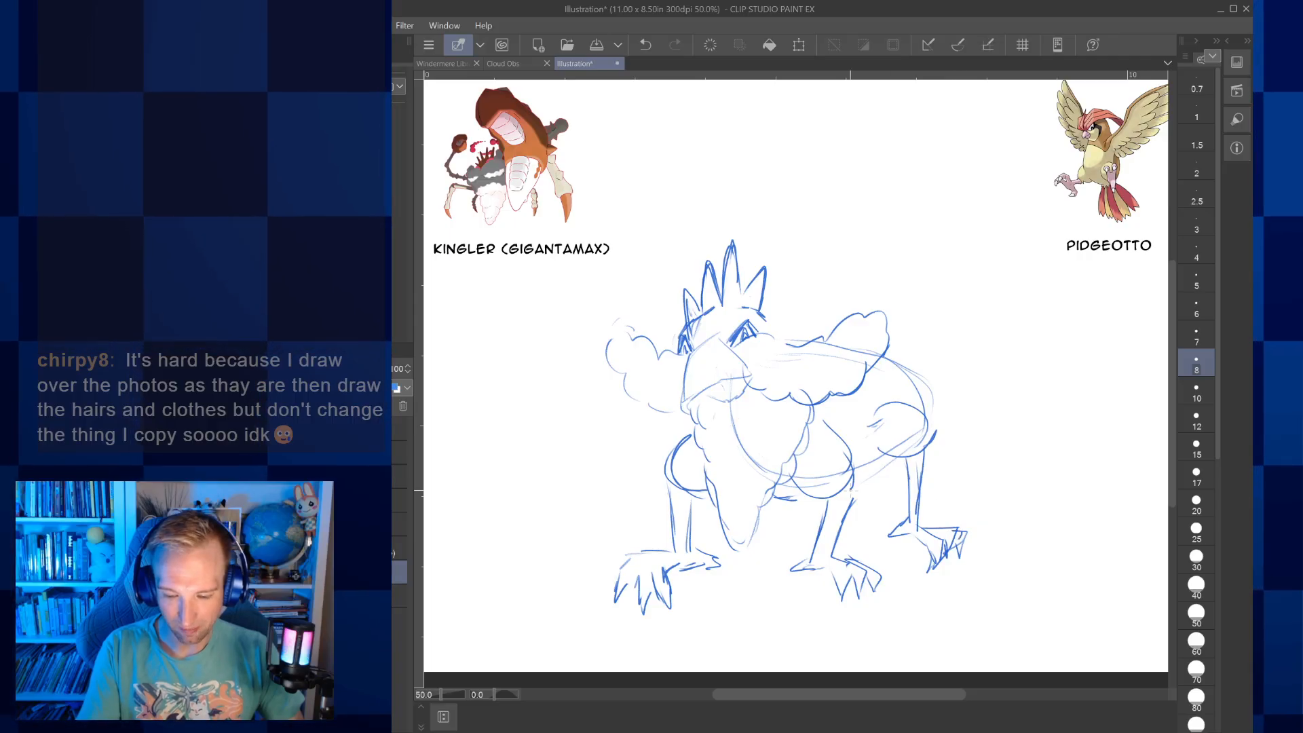
mouse_move(787, 517)
mouse_down()
mouse_move(792, 533)
mouse_move(772, 519)
mouse_move(794, 535)
mouse_up()
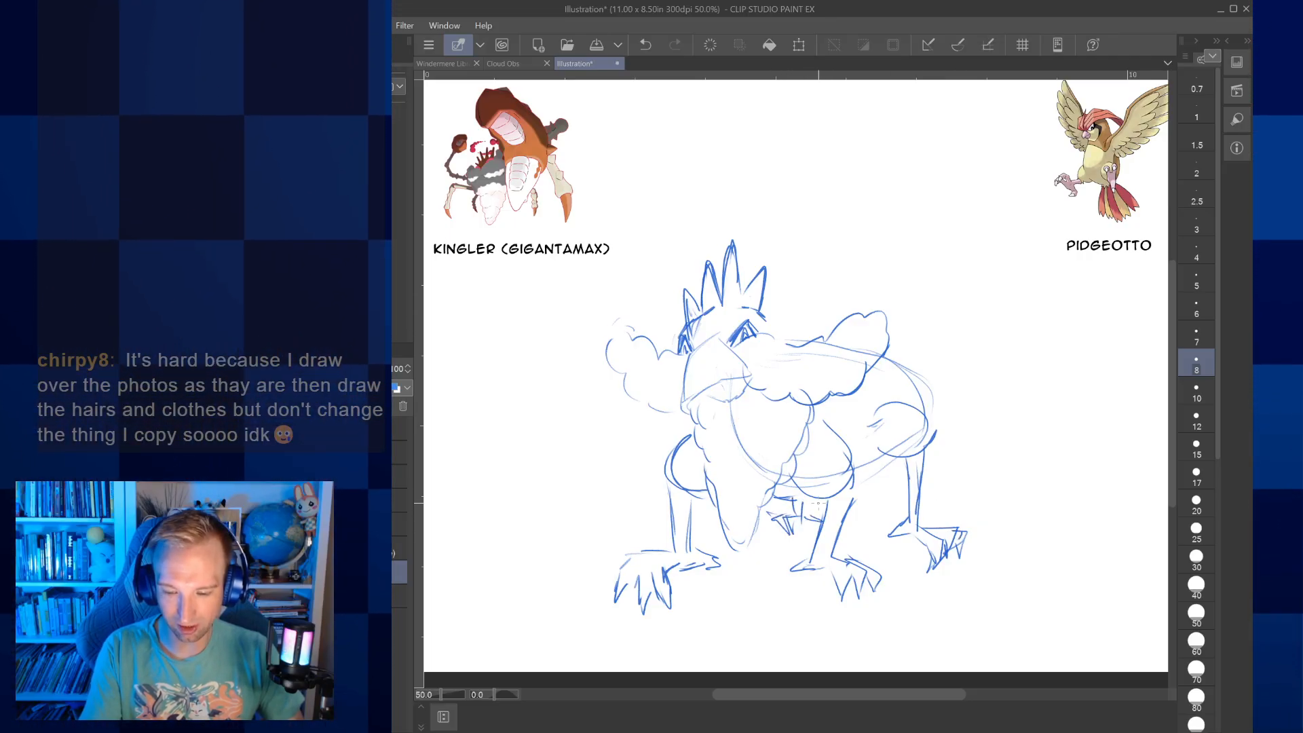
Draw a fan of long pointed tail feathers rising from the rear of the body
mouse_move(942, 288)
mouse_down()
mouse_move(909, 340)
mouse_move(896, 272)
mouse_up()
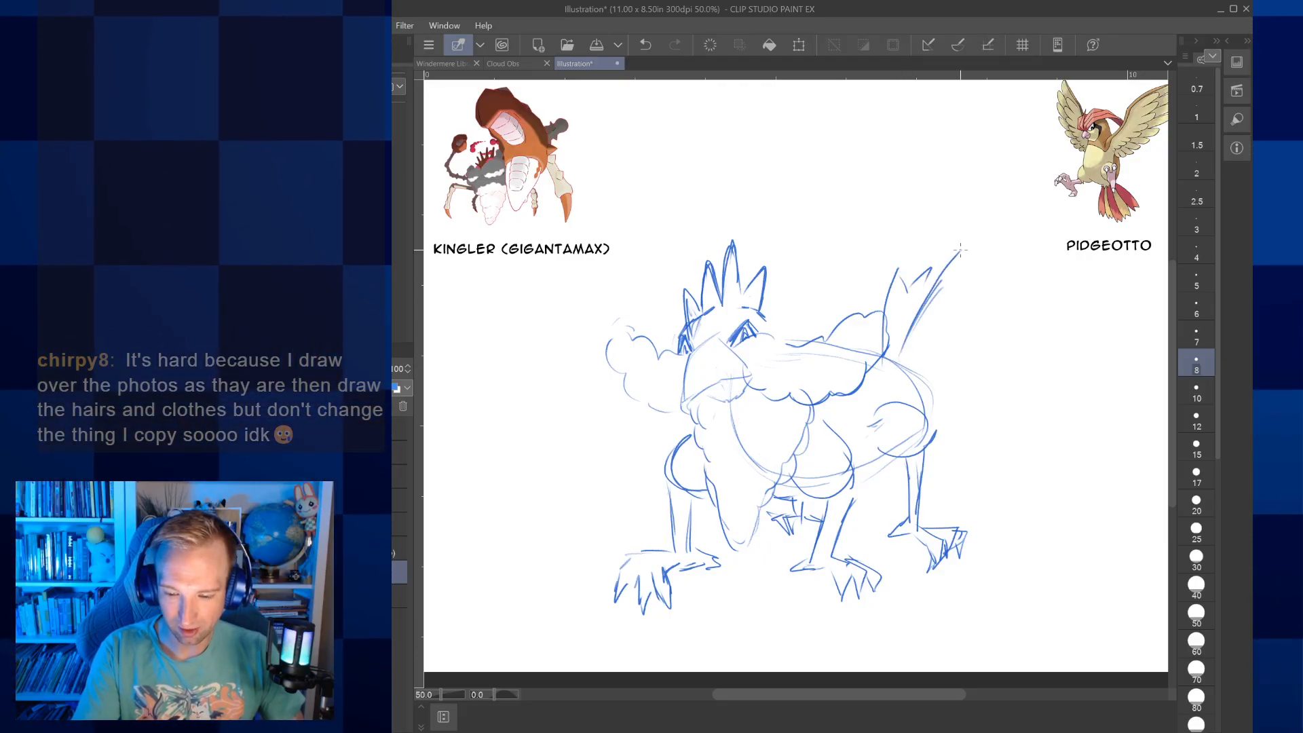
mouse_move(1009, 272)
mouse_down()
mouse_move(997, 297)
mouse_move(1029, 288)
mouse_up()
mouse_move(1029, 288)
mouse_down()
mouse_move(941, 375)
mouse_move(1017, 319)
mouse_up()
drag(931, 401, 1030, 345)
drag(1030, 345, 1007, 347)
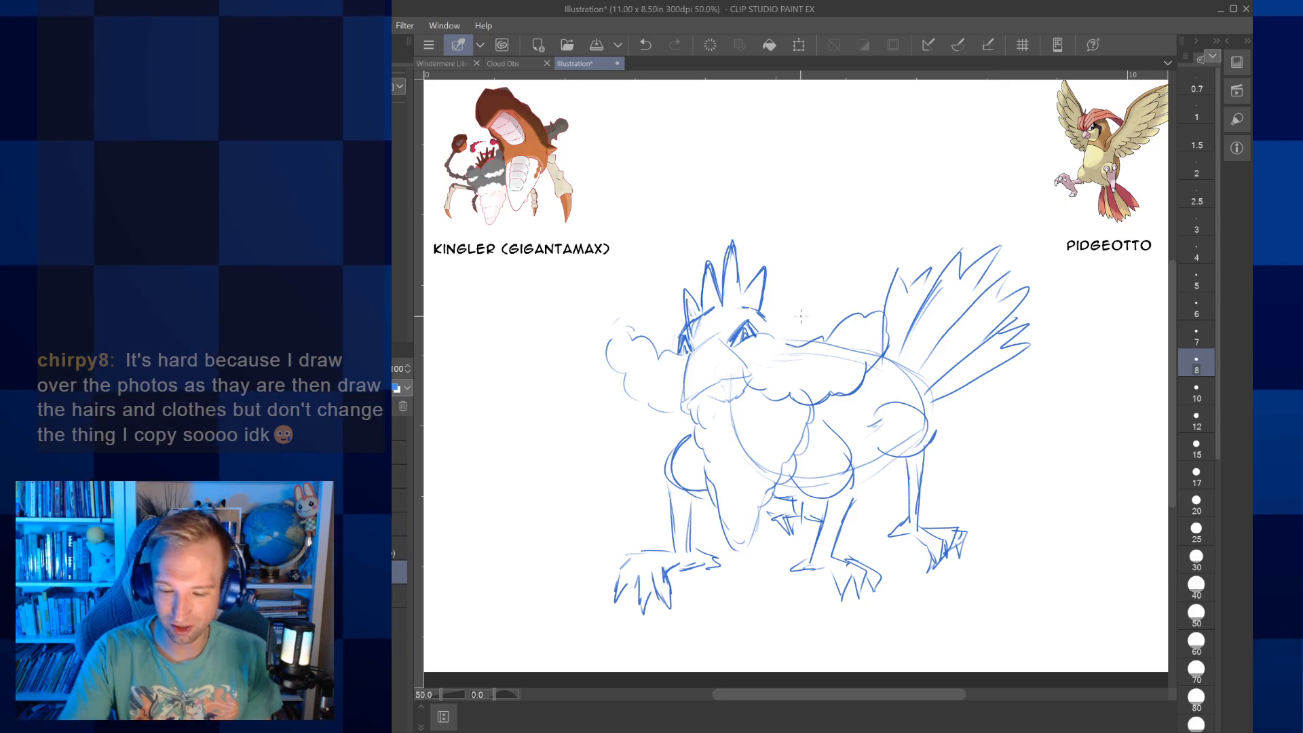
Sketch the long raised arms of both wings from the creature's back up to the canvas's upper edge
drag(879, 150, 795, 312)
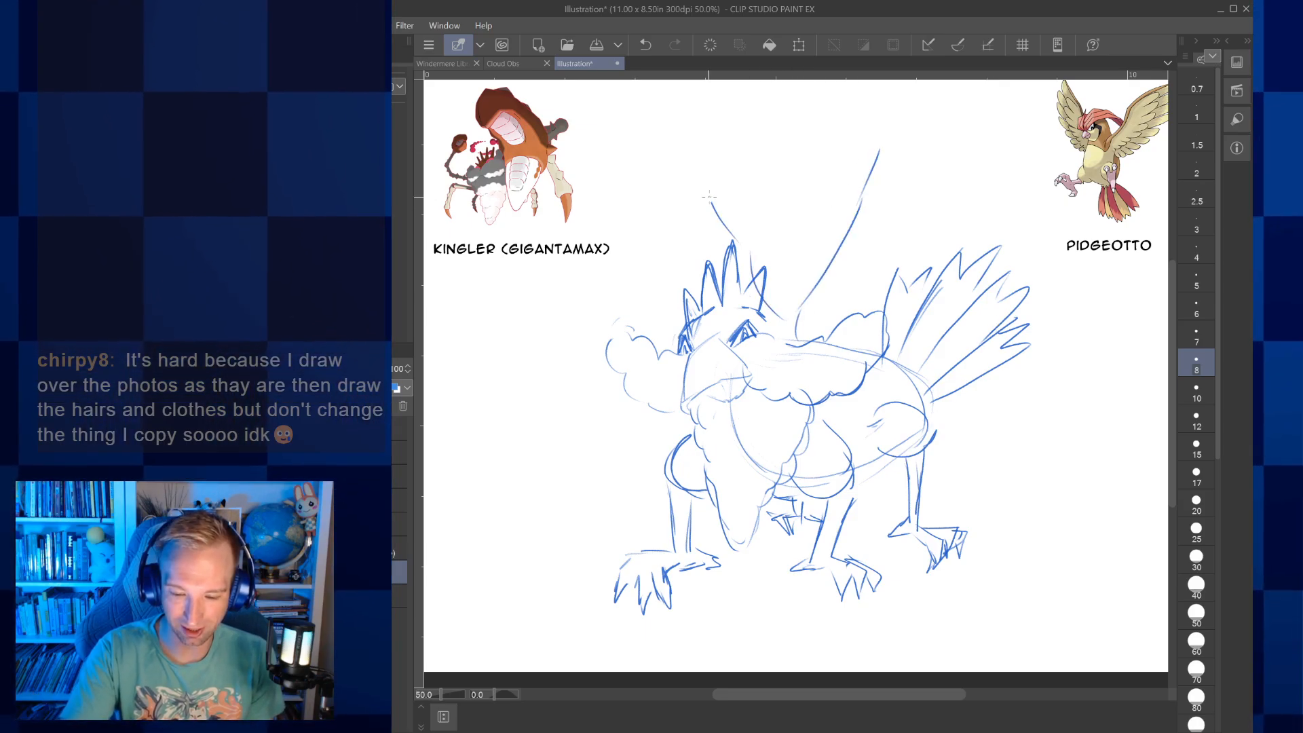
drag(697, 103, 733, 241)
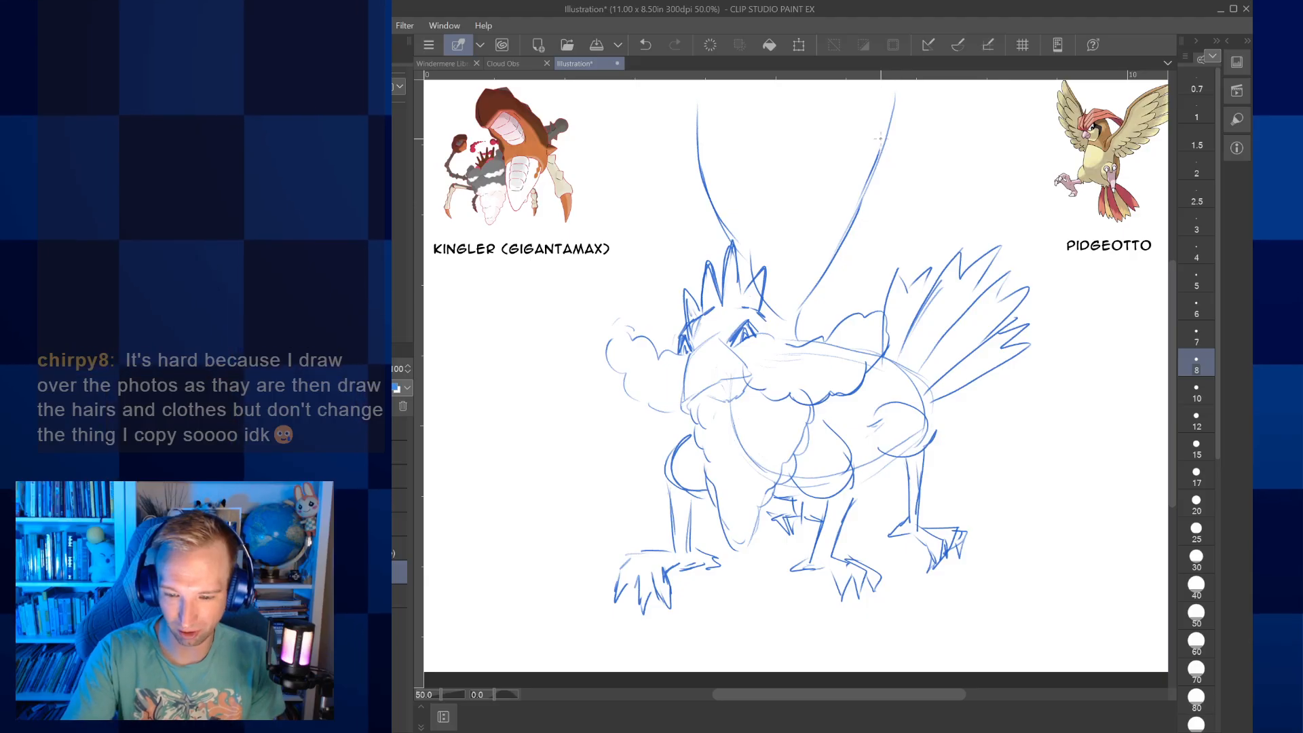
drag(884, 122, 958, 81)
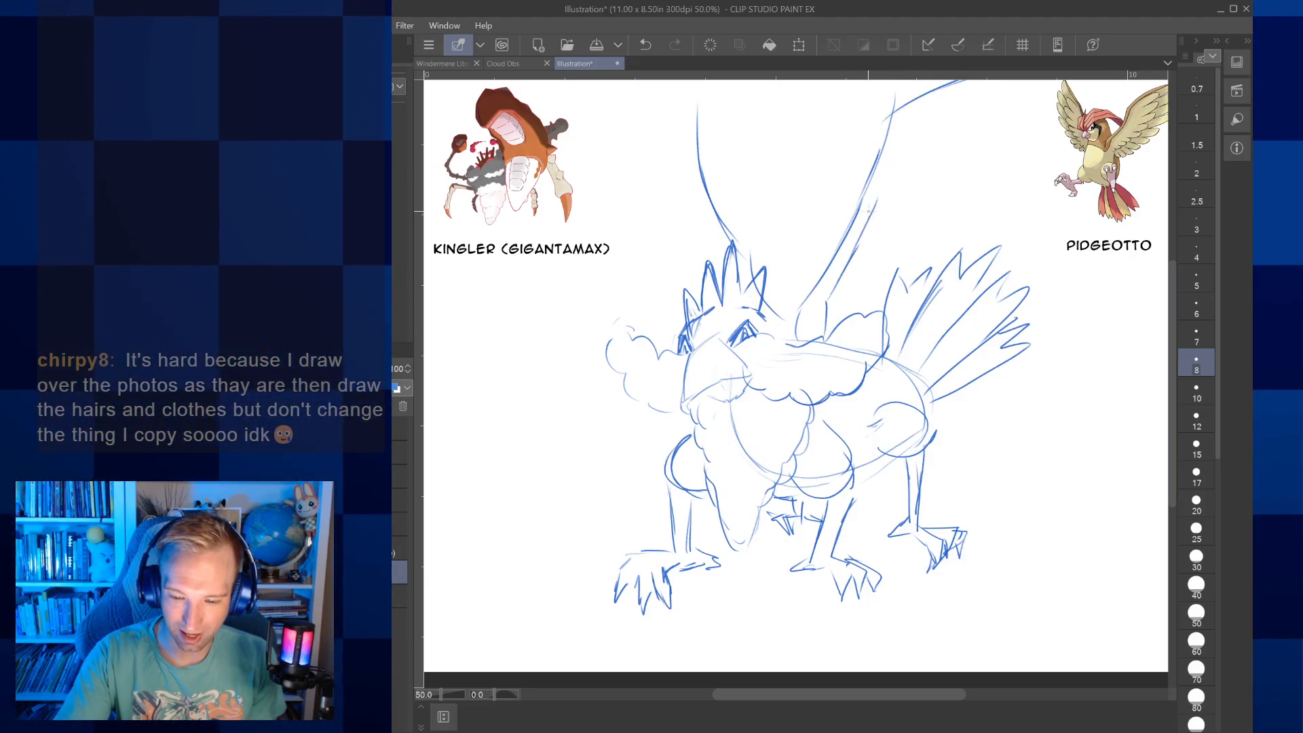
mouse_move(697, 223)
mouse_down()
mouse_move(668, 88)
mouse_move(686, 112)
mouse_up()
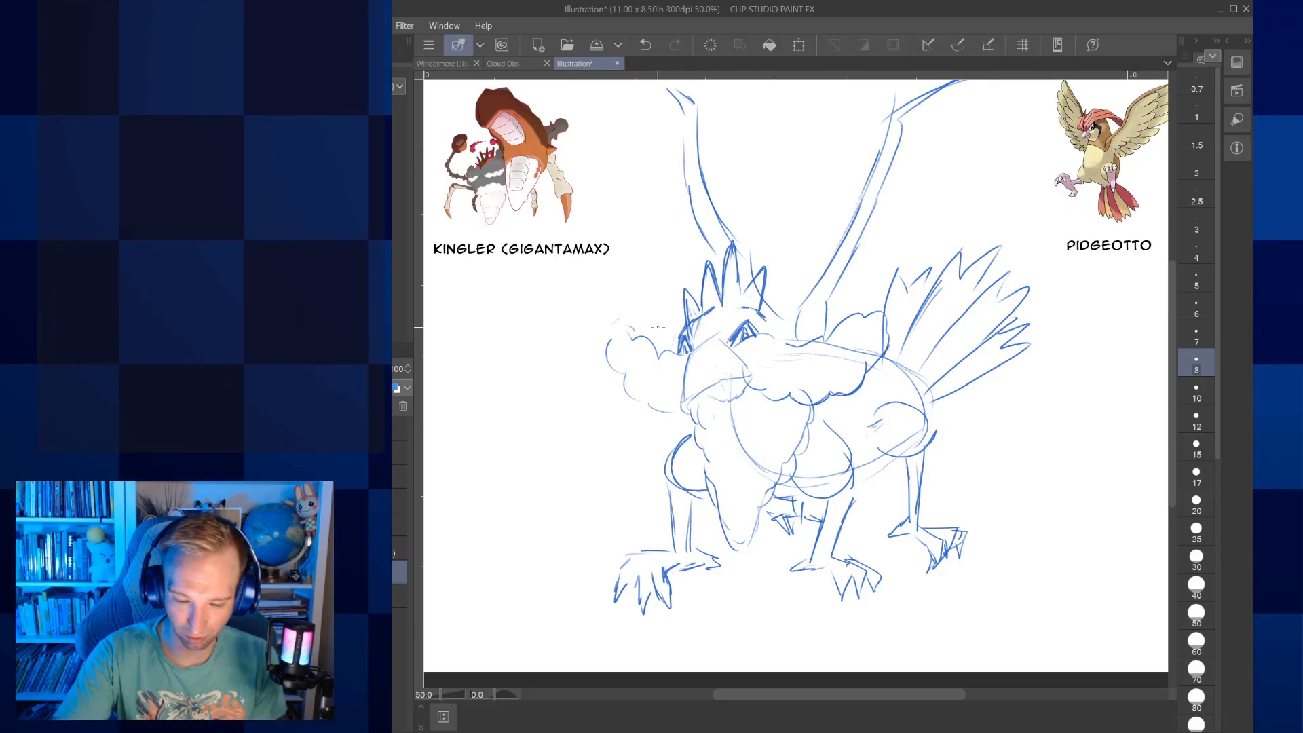
Draw the left wing's inner scalloped feather row and its outer edge of long jagged feathers
mouse_move(681, 288)
mouse_down()
mouse_move(648, 224)
mouse_move(659, 196)
mouse_up()
drag(657, 180, 652, 175)
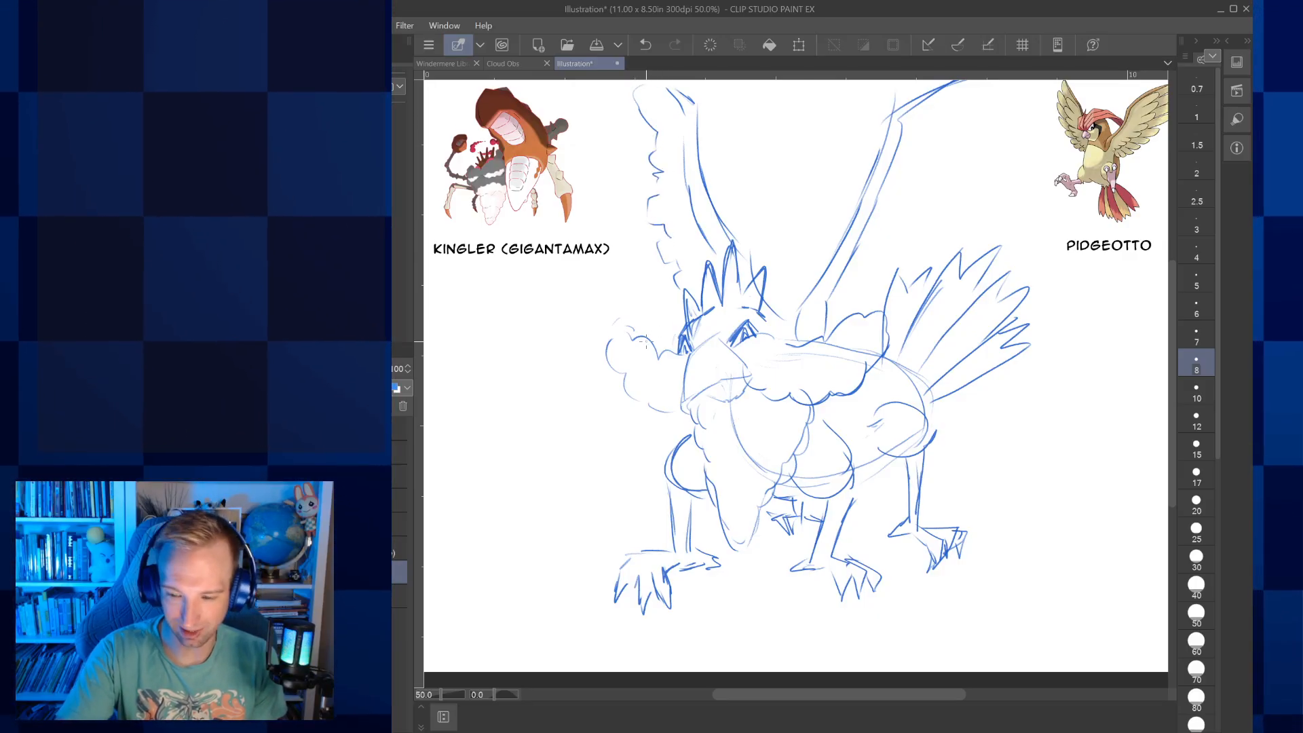
mouse_move(677, 340)
mouse_down()
mouse_move(616, 288)
mouse_move(604, 258)
mouse_up()
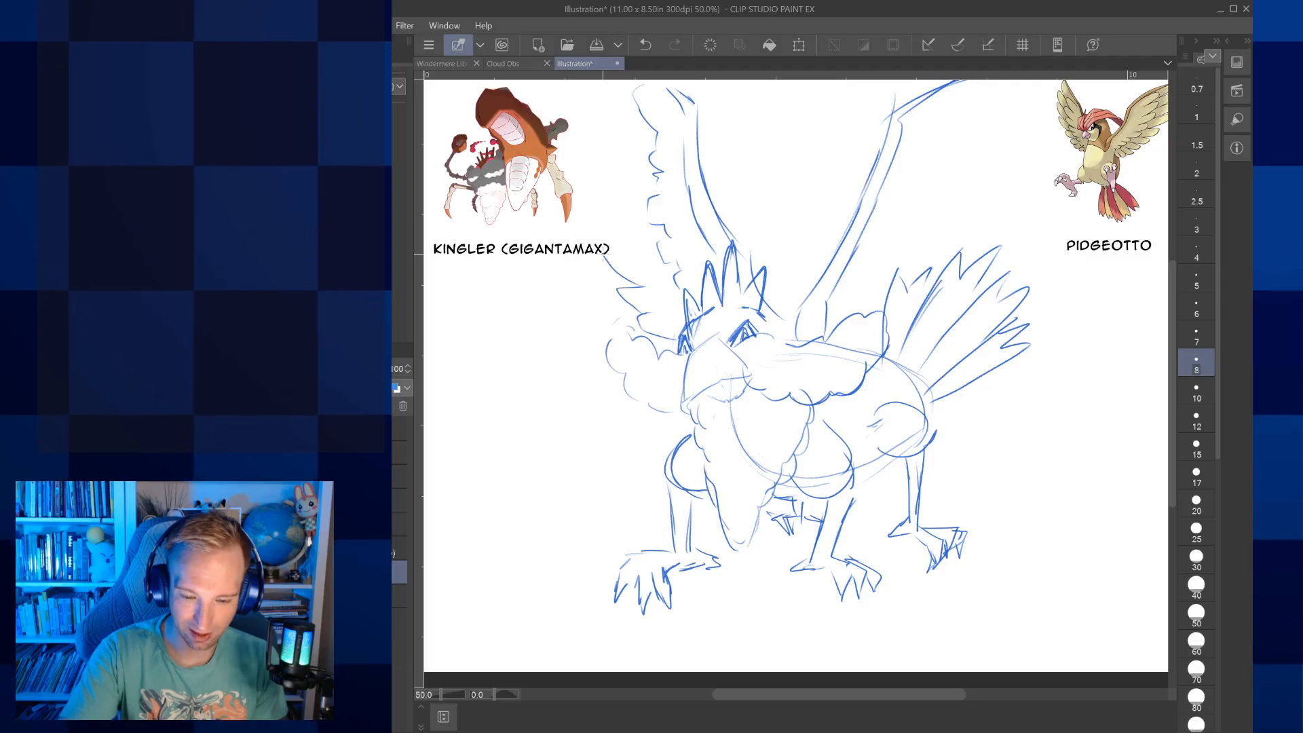
mouse_move(609, 103)
mouse_down()
mouse_move(599, 80)
mouse_move(581, 128)
mouse_up()
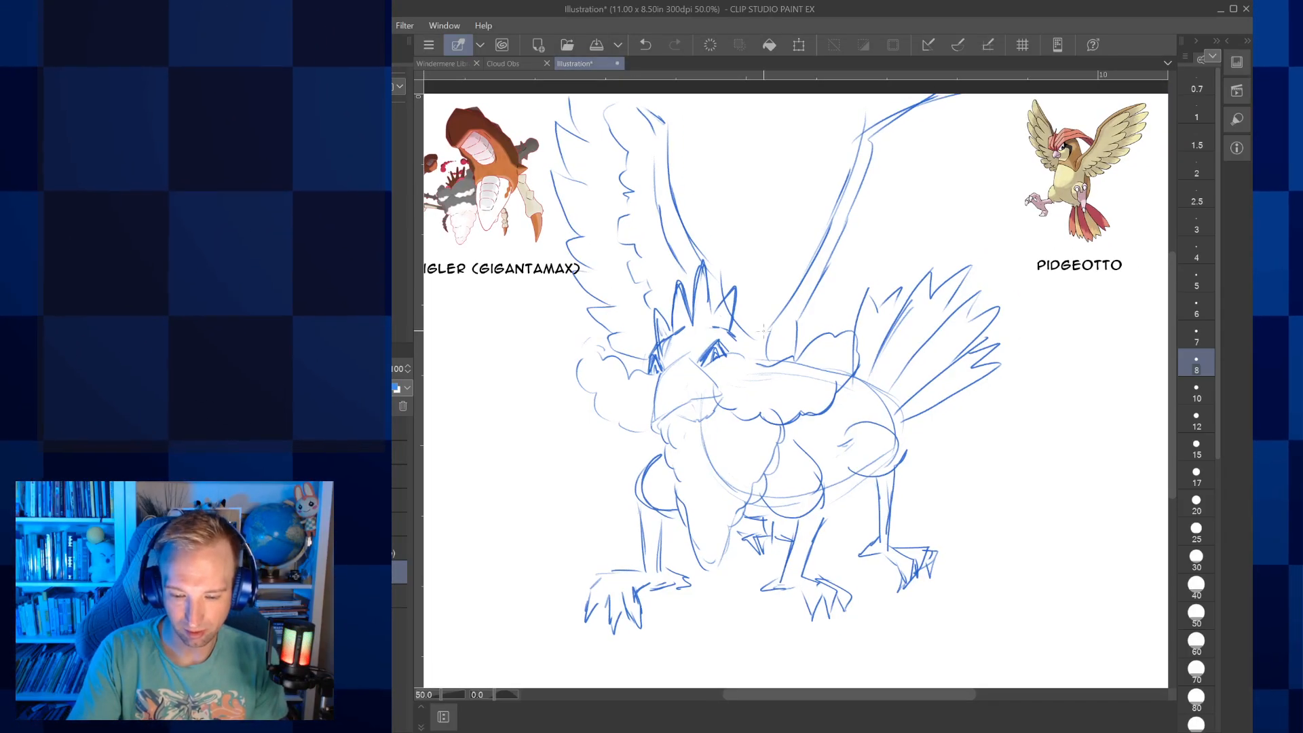
Close the back of the head and draw the right wing's inner feather row and jagged outer feathers down to the tail
drag(728, 330, 750, 359)
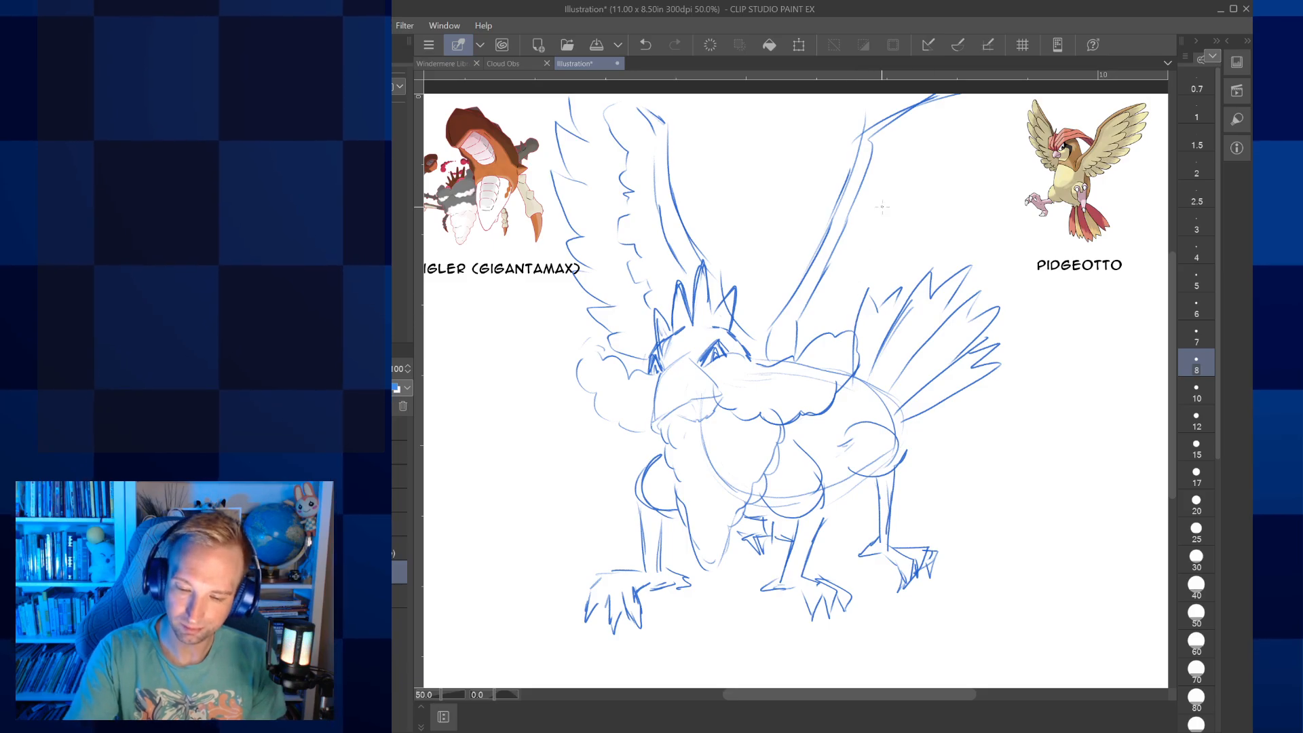
mouse_move(855, 294)
mouse_down()
mouse_move(885, 240)
mouse_move(910, 125)
mouse_up()
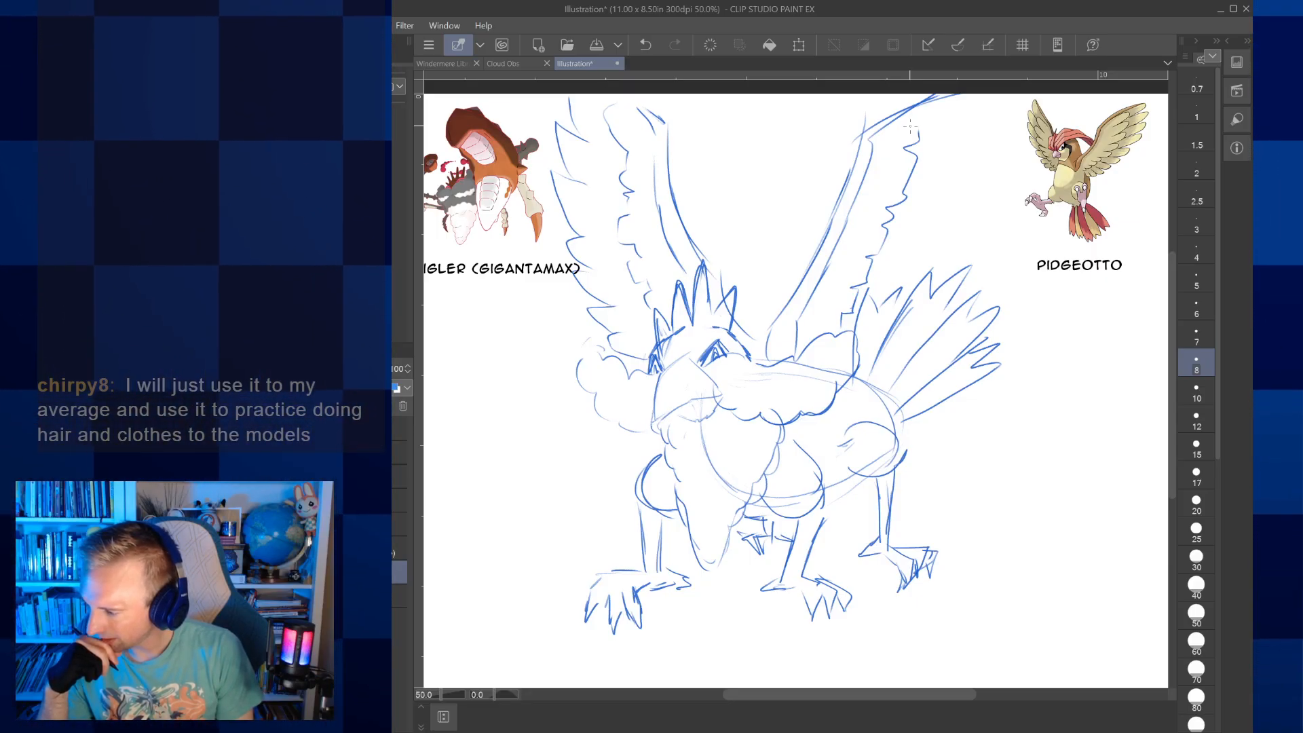
mouse_move(976, 105)
mouse_down()
mouse_move(1002, 101)
mouse_move(982, 126)
mouse_move(1000, 135)
mouse_move(977, 227)
mouse_up()
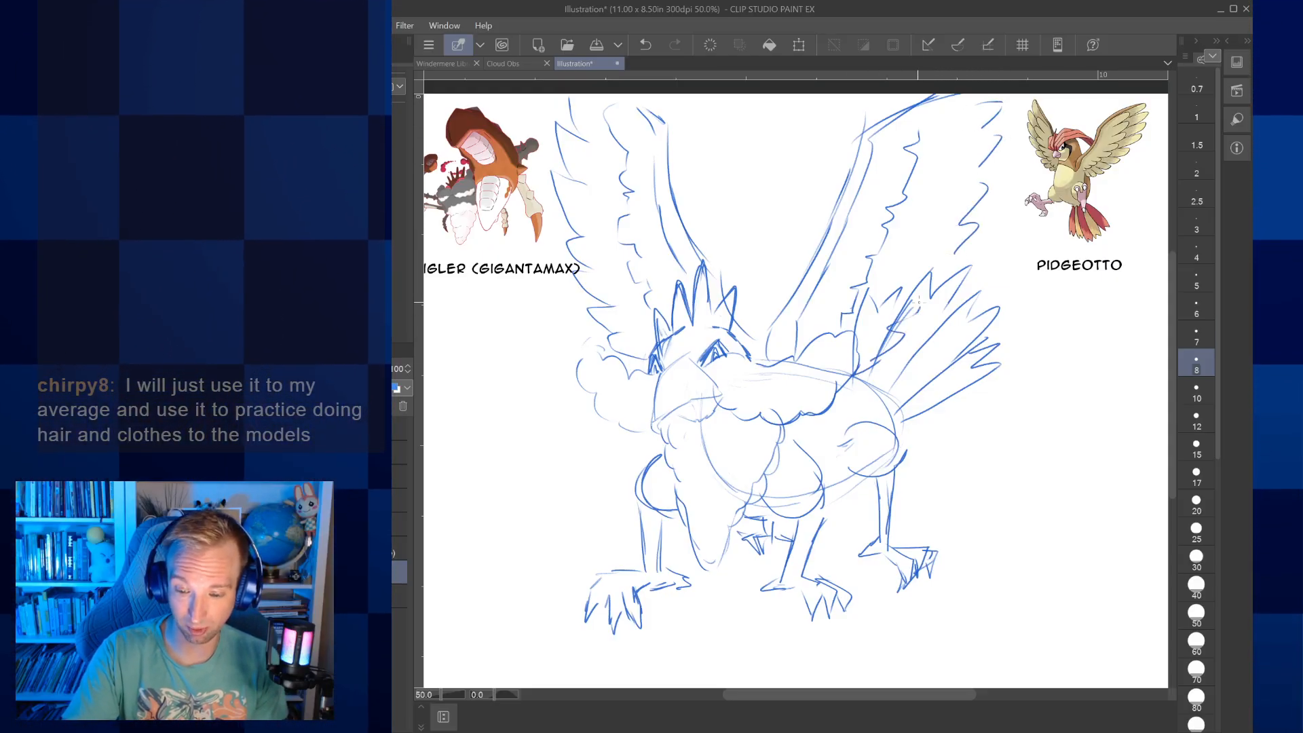
drag(955, 252, 961, 267)
Refine the junction of the right wing's outer feathers and the tail, and erase the overlapping tail lines between them
click(1196, 195)
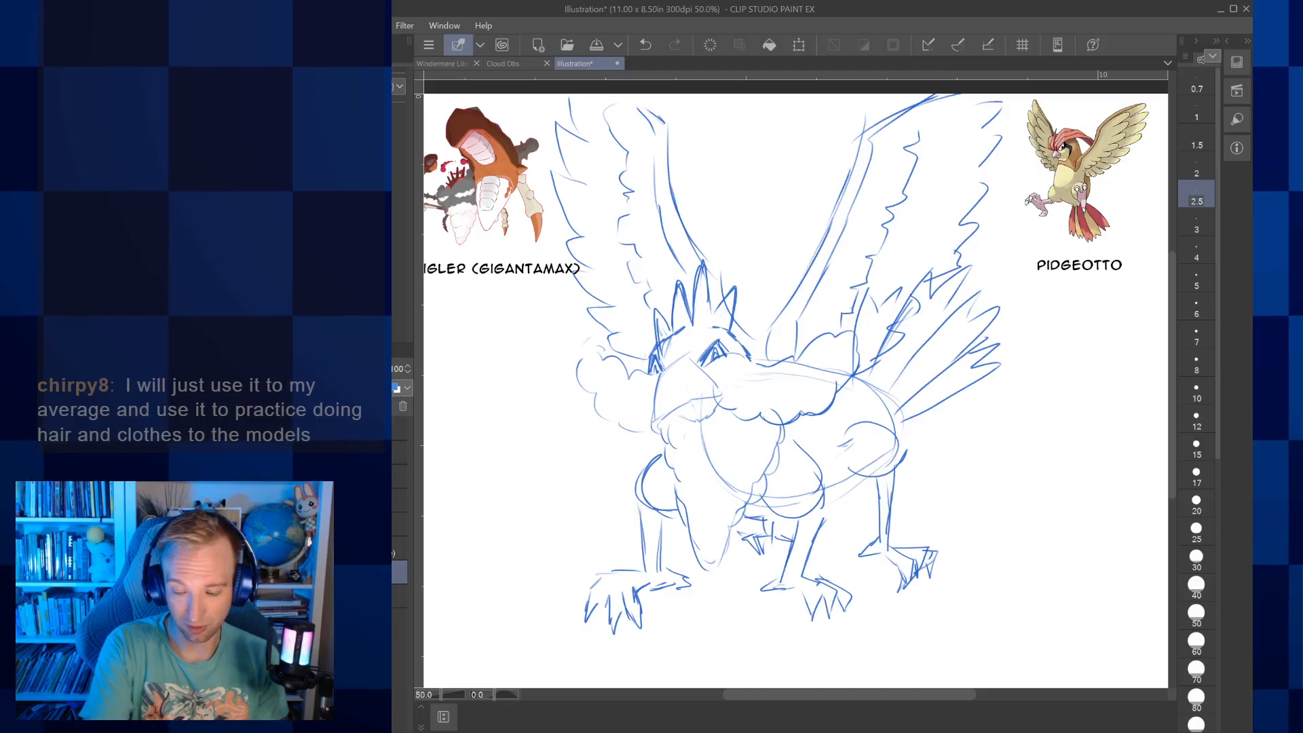
click(1197, 336)
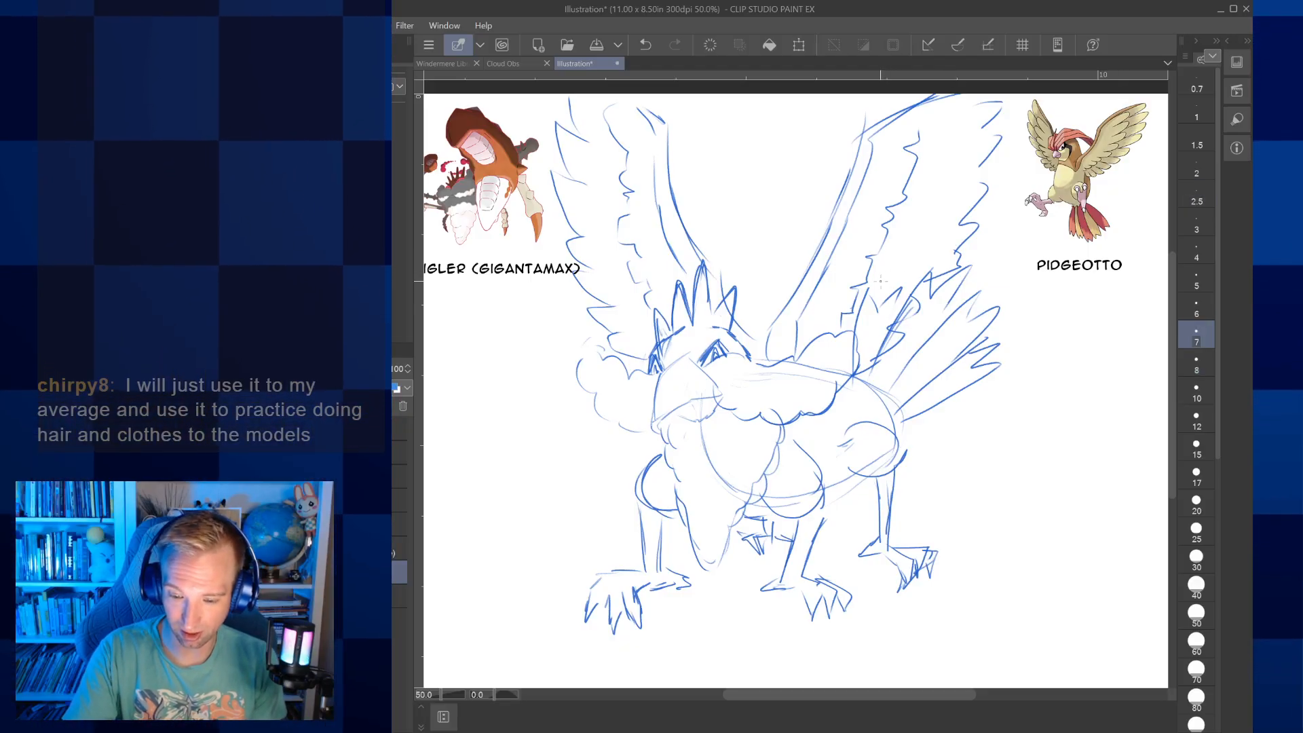
drag(862, 309, 864, 292)
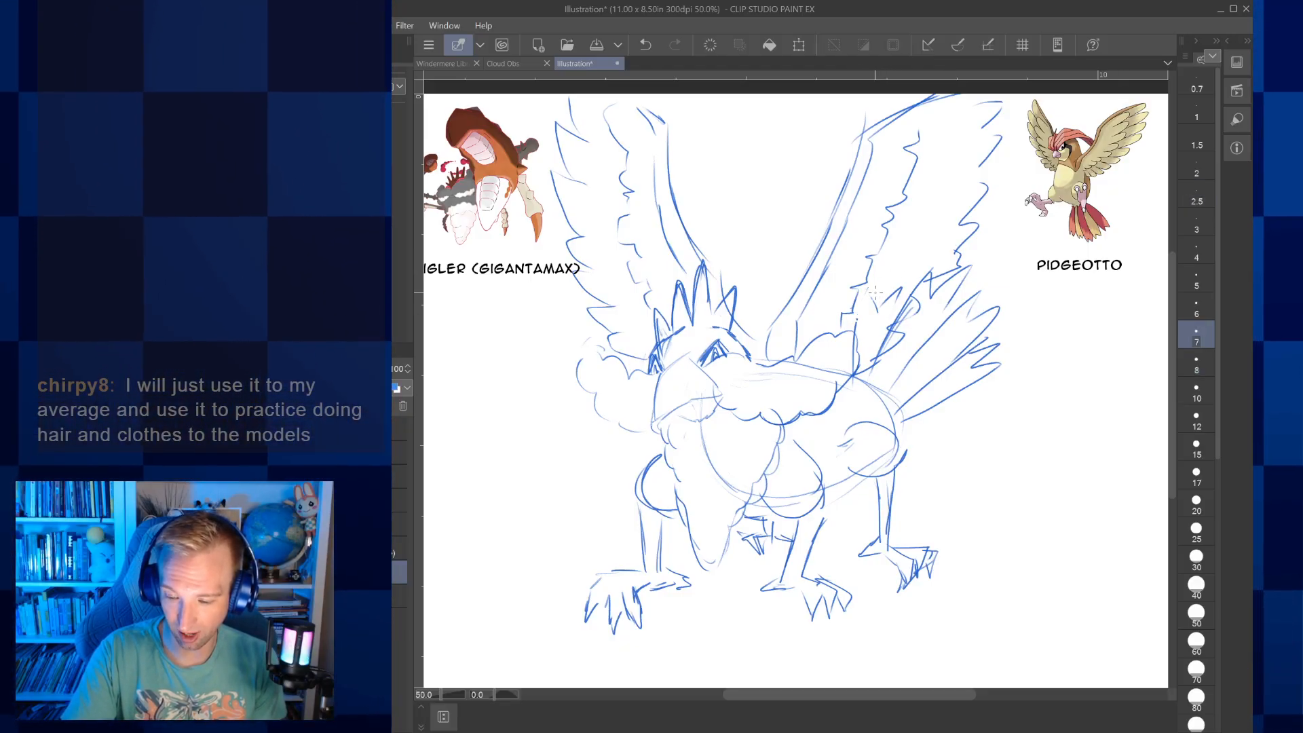
key(bracketright)
key(bracketright)
key(bracketright)
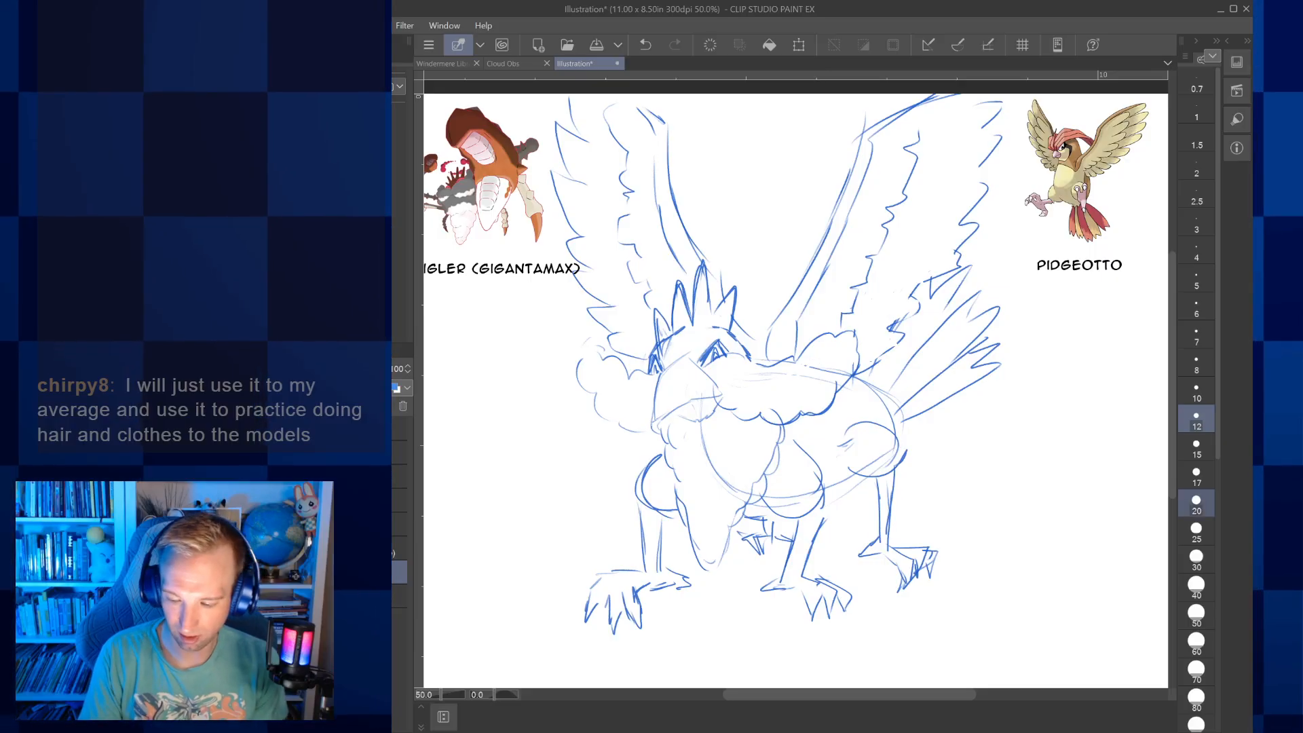
Erase the body's construction lines running through the fluffy collar, chest and belly with a size 20 eraser
key(bracketright)
key(bracketright)
key(bracketright)
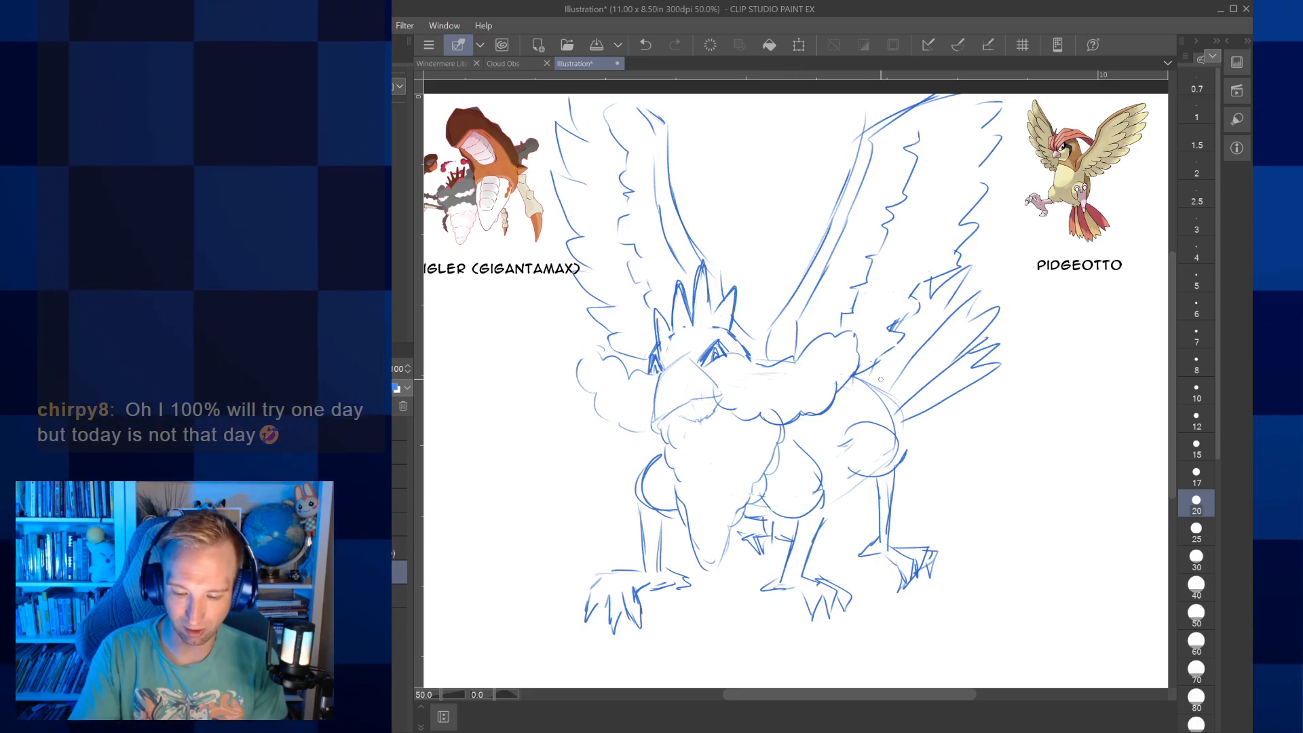
Draw the belly line up to the hind leg and strengthen the rump and rear thigh outline at brush size 8
click(1196, 336)
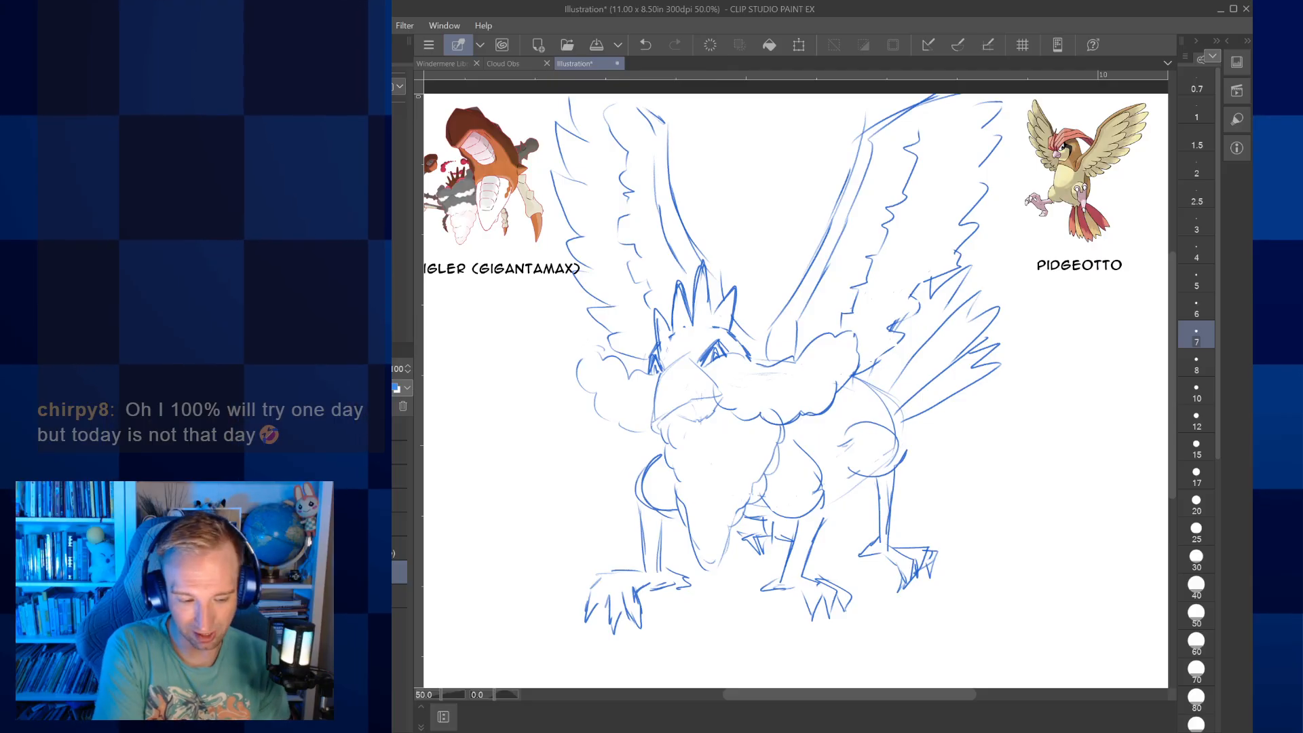
click(1196, 364)
drag(826, 494, 856, 475)
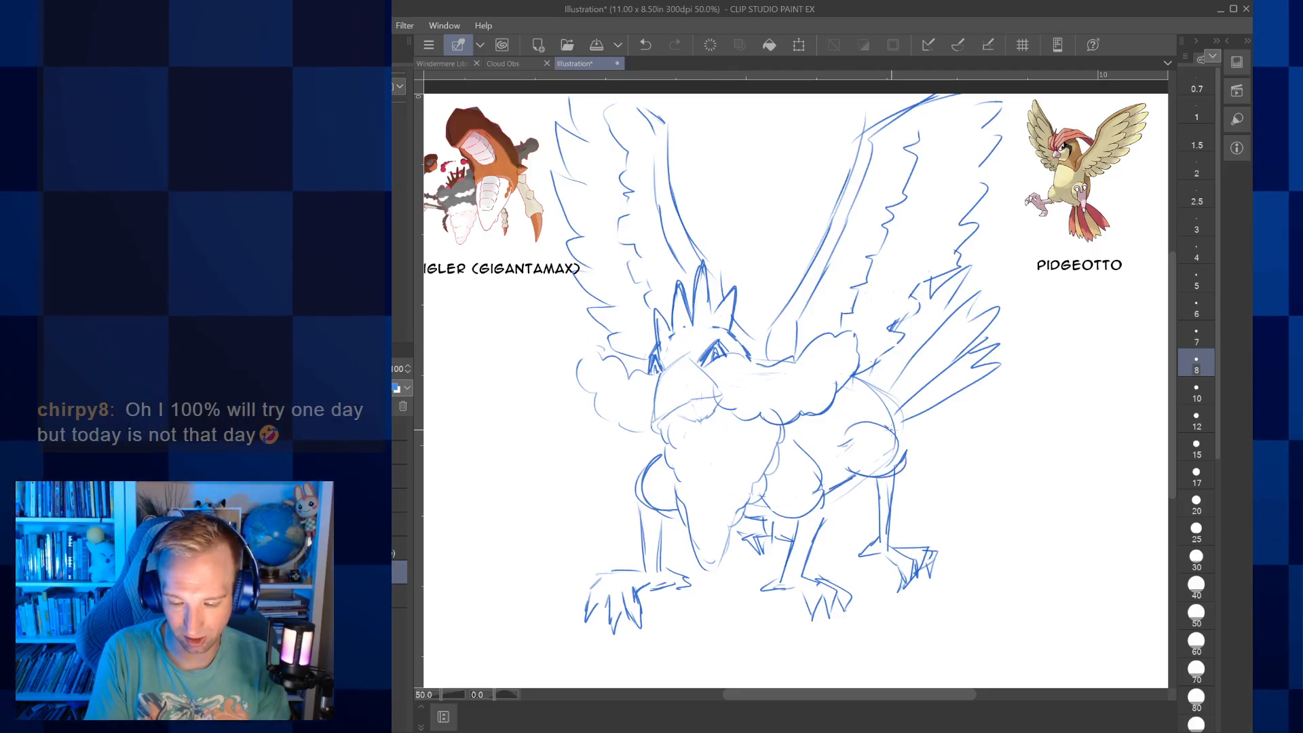
drag(889, 429, 889, 475)
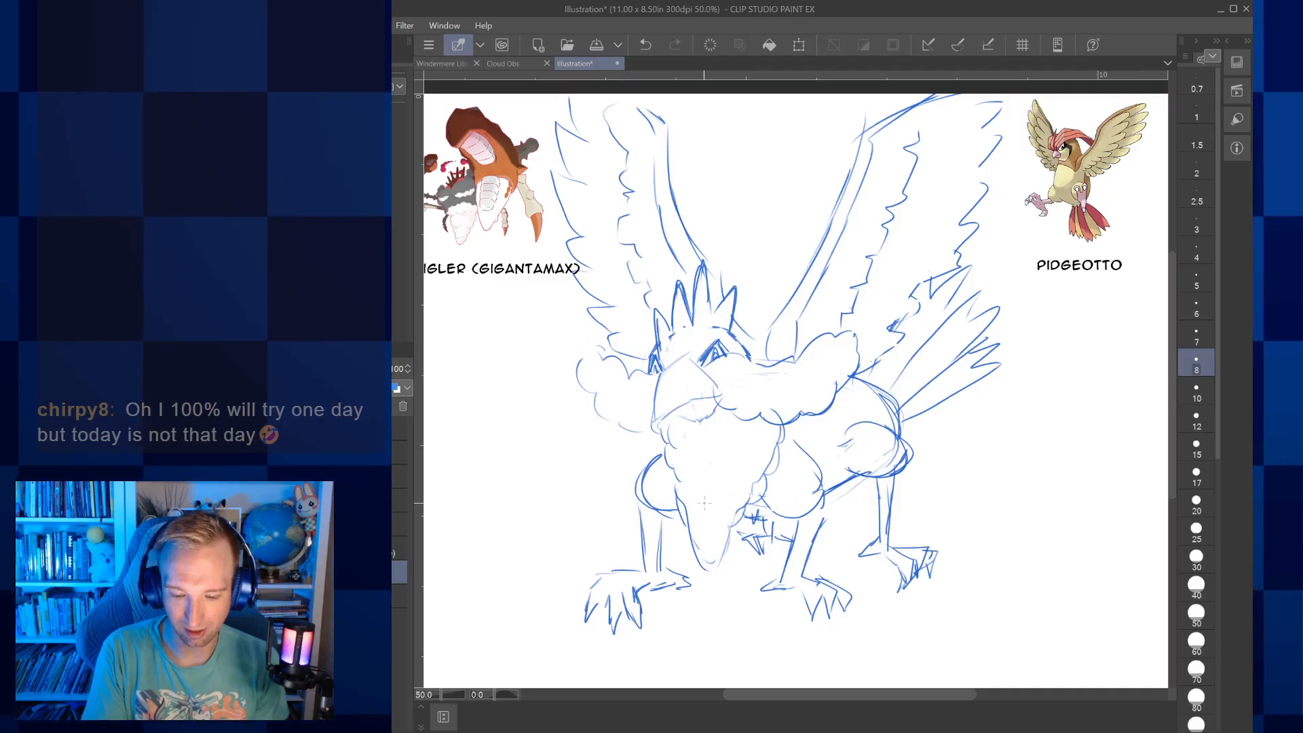
Redraw the outlines of the fluffy collar's left lobe, the beak and the top of the head with darker strokes
drag(643, 425, 616, 422)
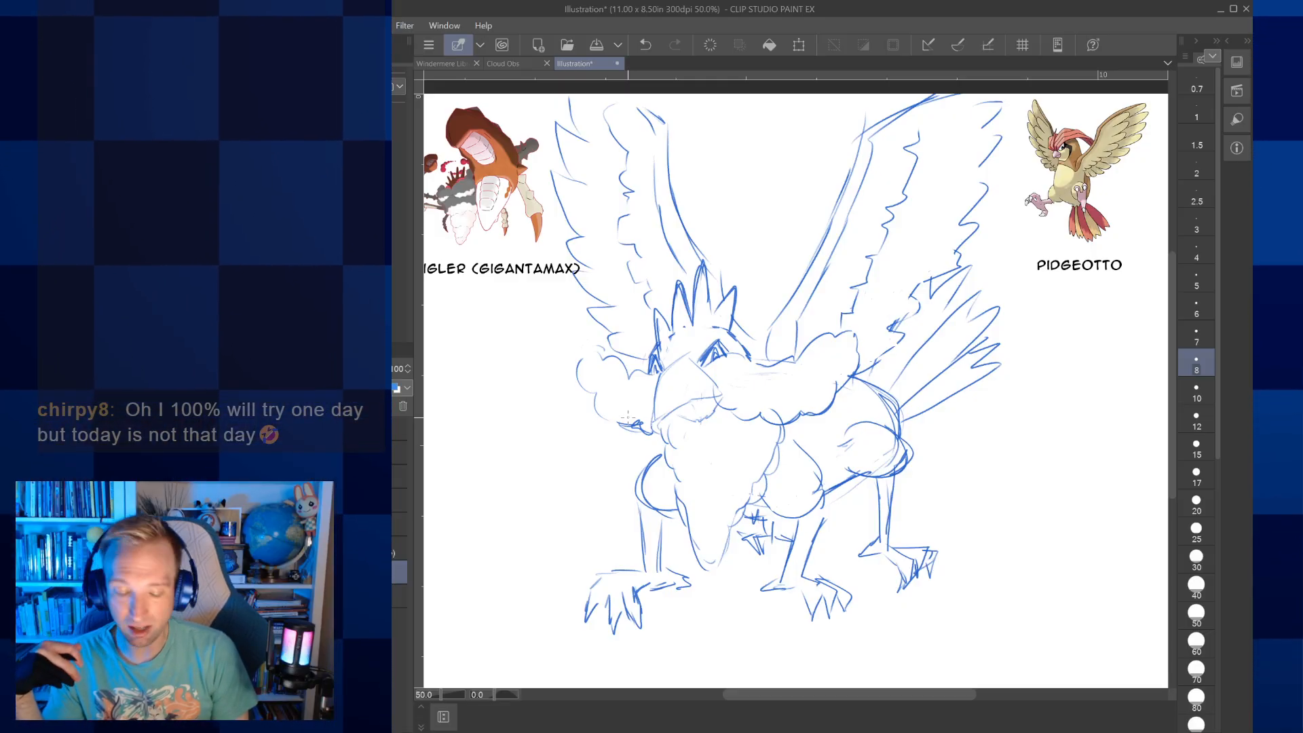
key(ctrl+z)
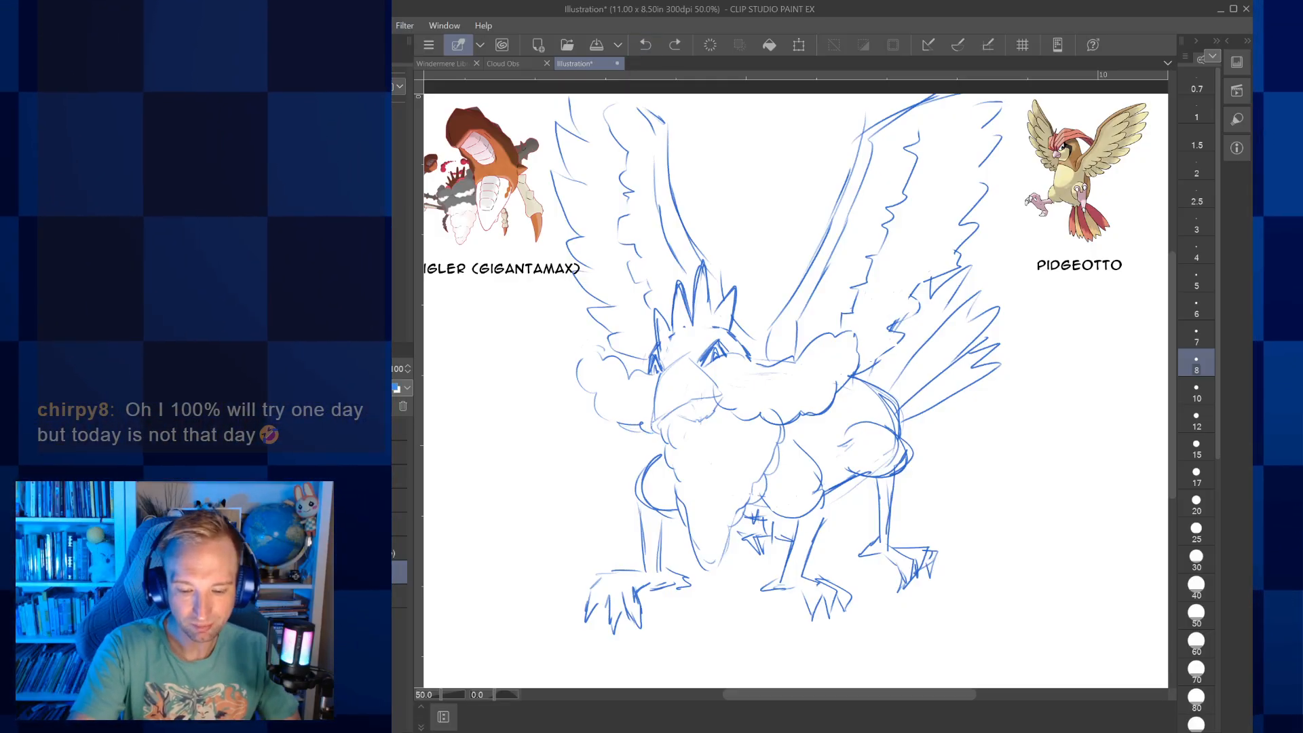
drag(637, 430, 597, 410)
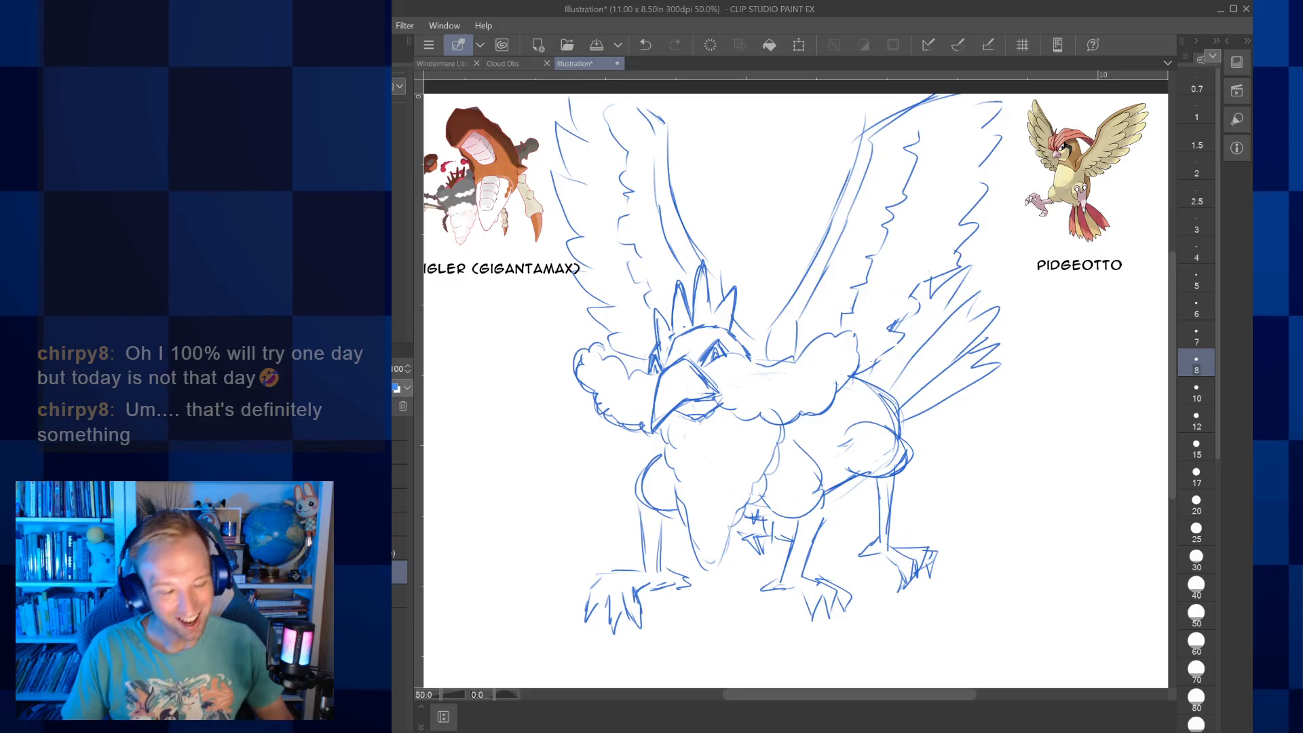
Add a text caption reading "PIDGLER" in the empty space below the creature's feet
key(t)
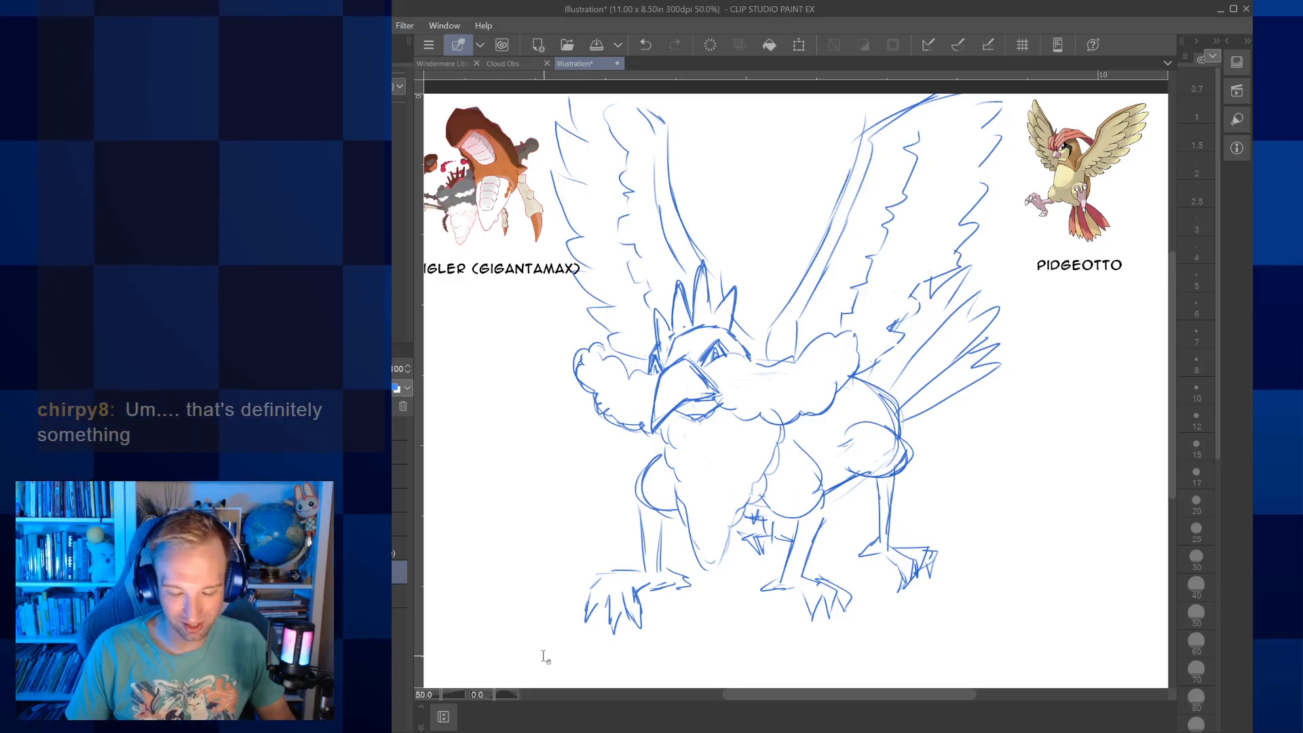
drag(542, 650, 593, 575)
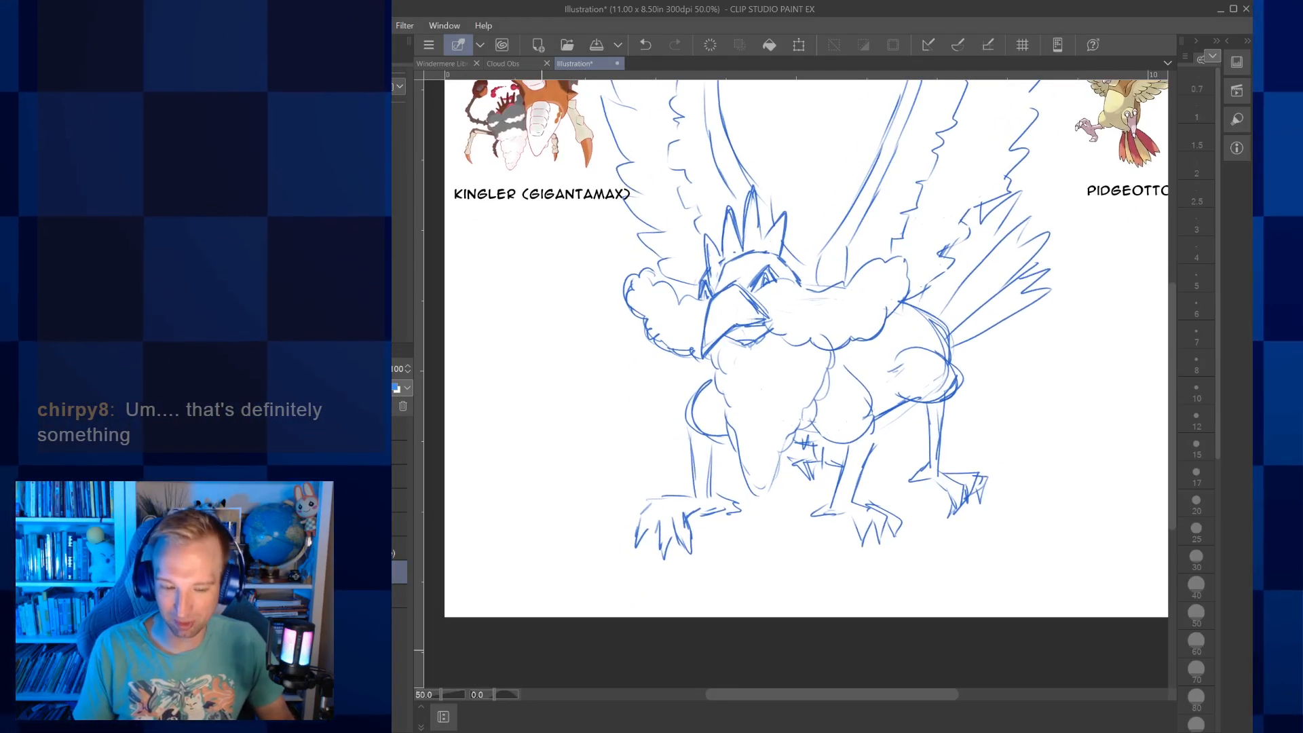
click(603, 572)
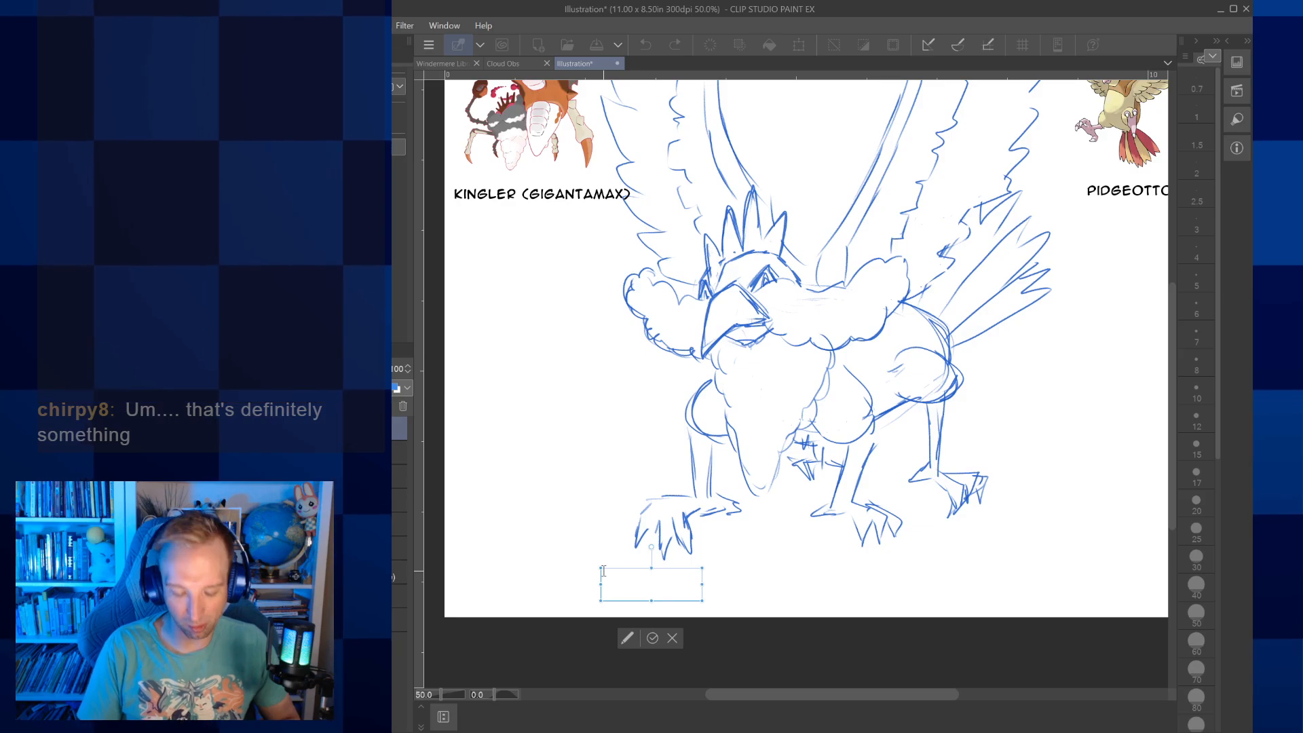
text(PIDGELET)
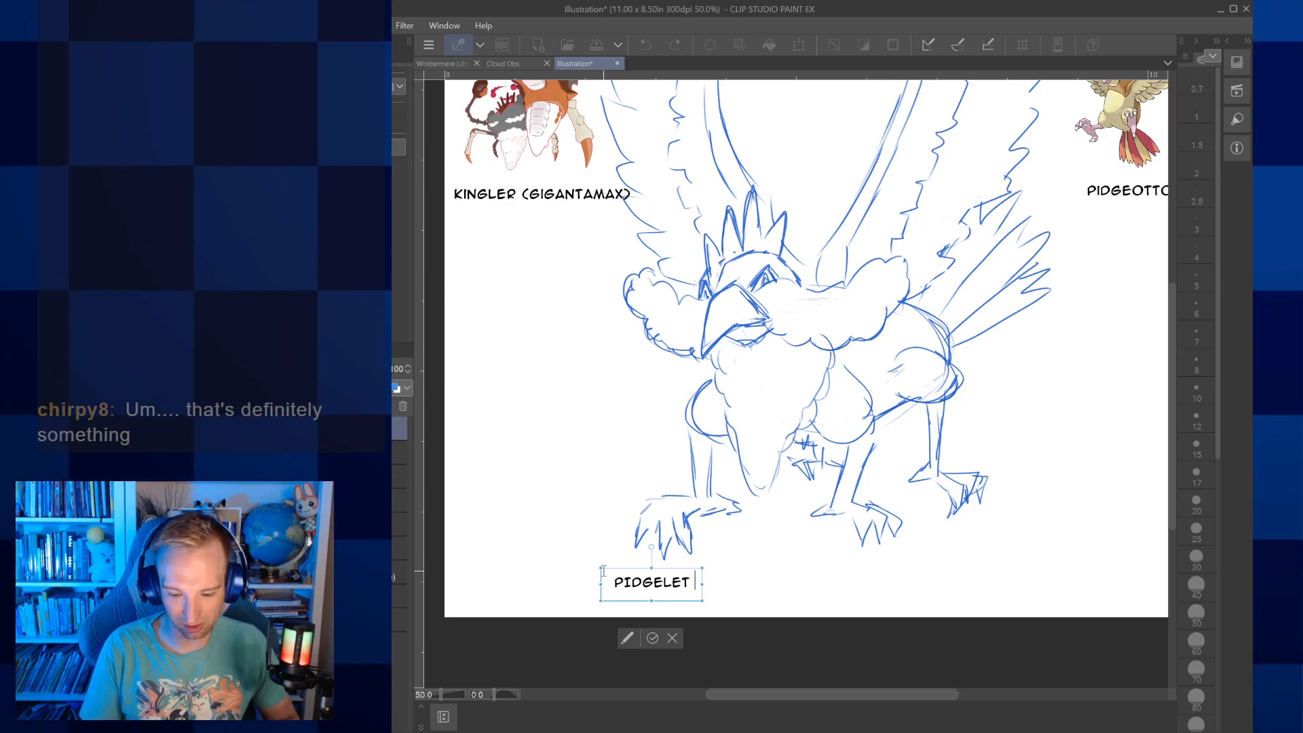
key(BackSpace)
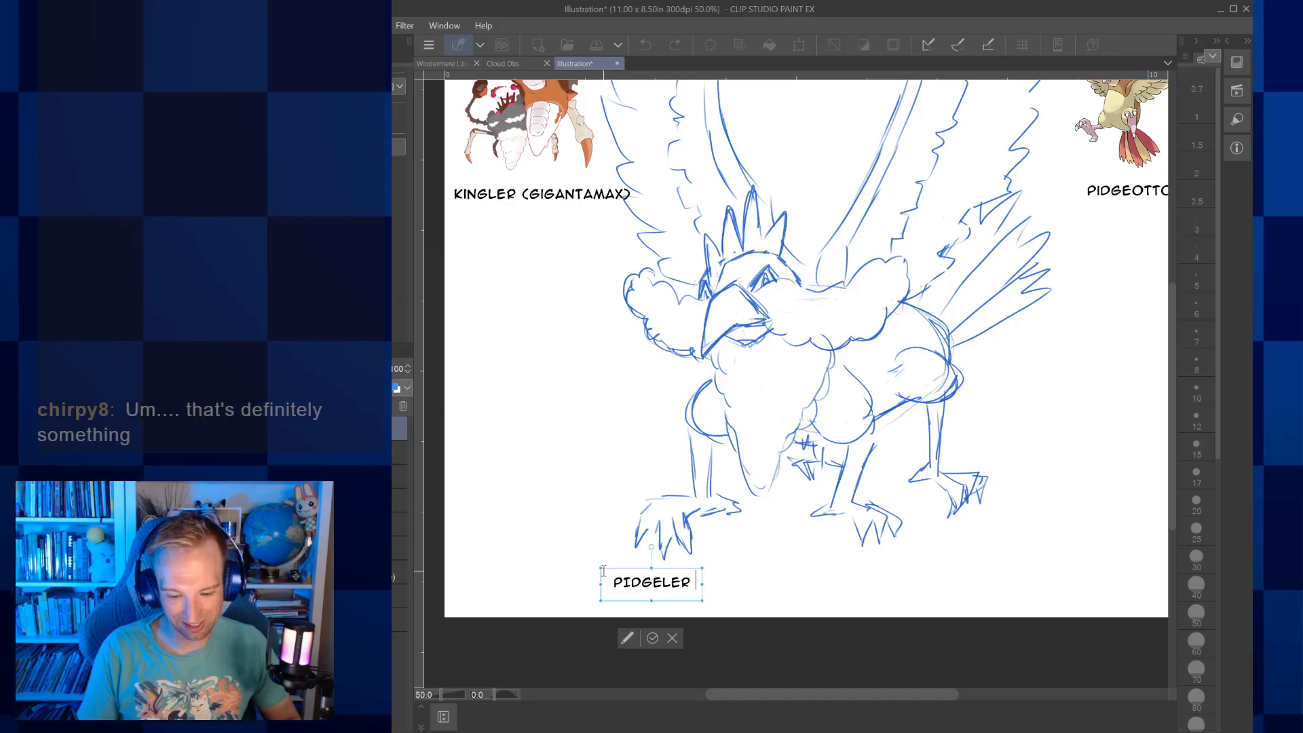
key(BackSpace)
key(BackSpace)
key(BackSpace)
key(BackSpace)
text(LET)
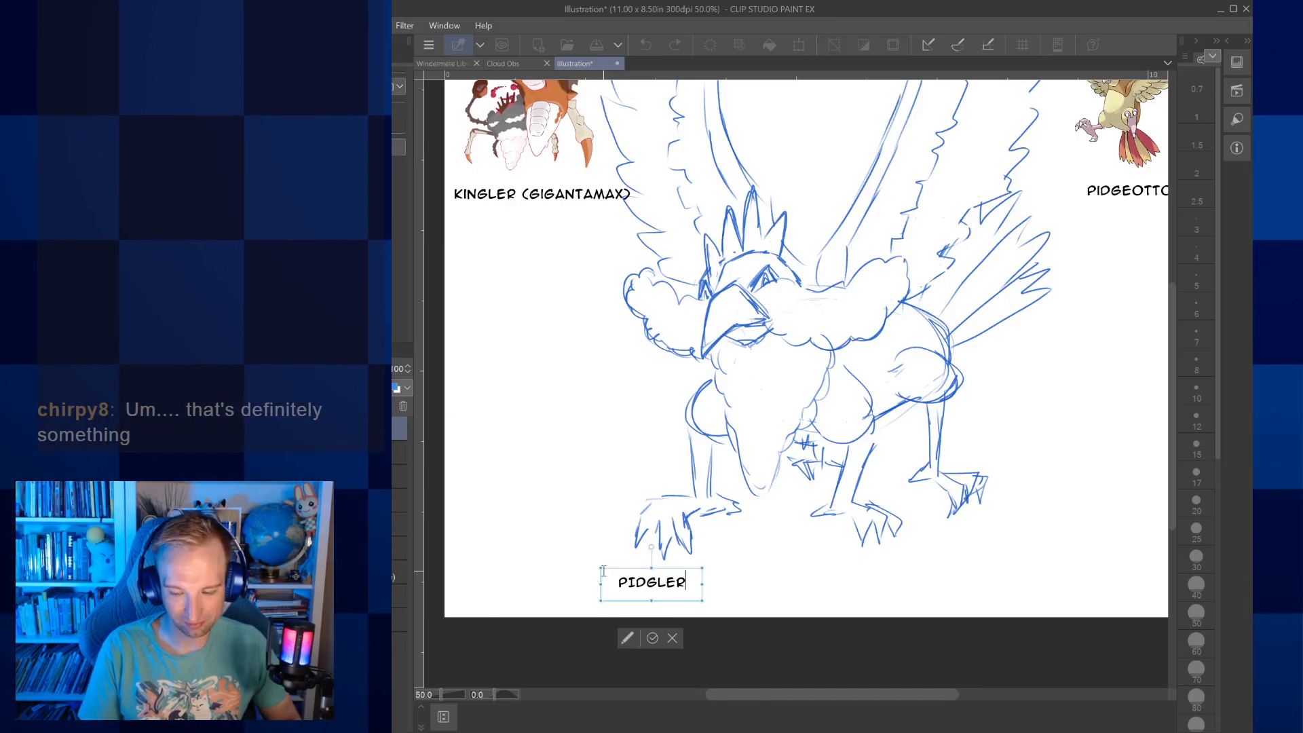
text( (GIG)
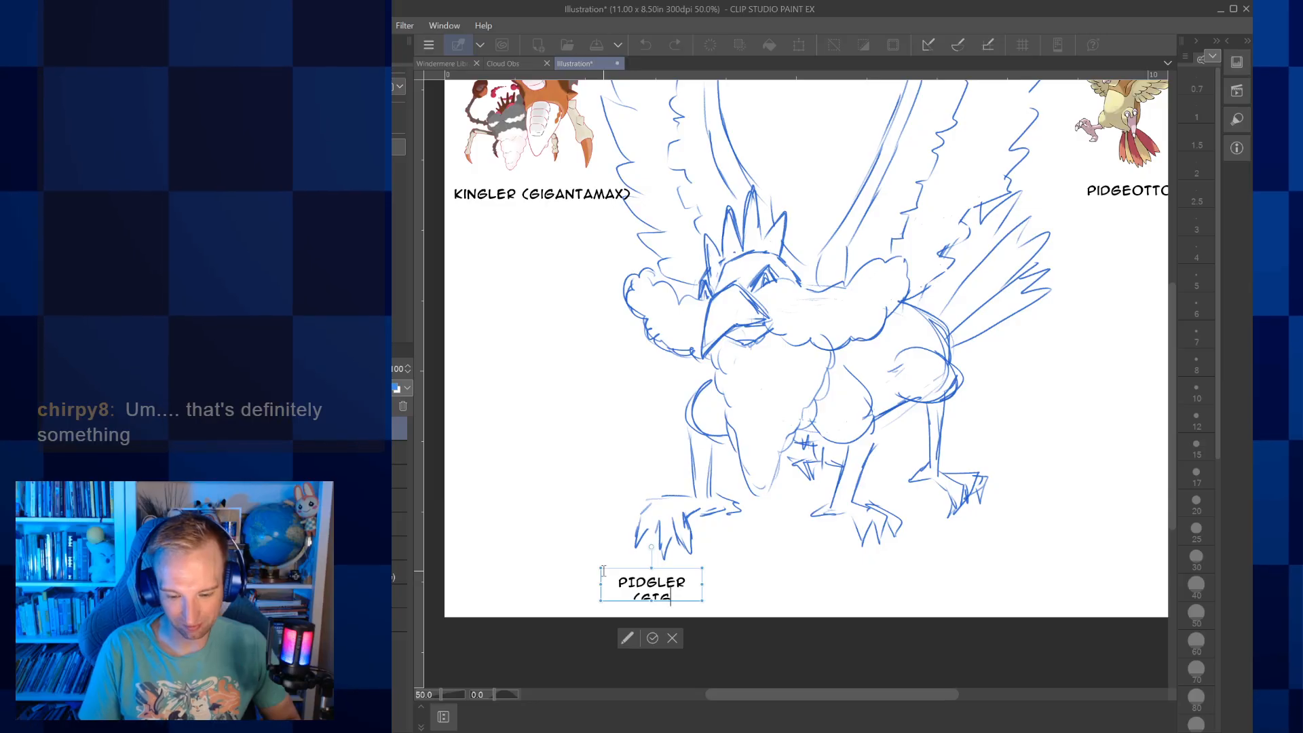
Append "(GIGANTAMAX)" to the caption and widen its text frame so the wording fits on one line
key(BackSpace)
key(BackSpace)
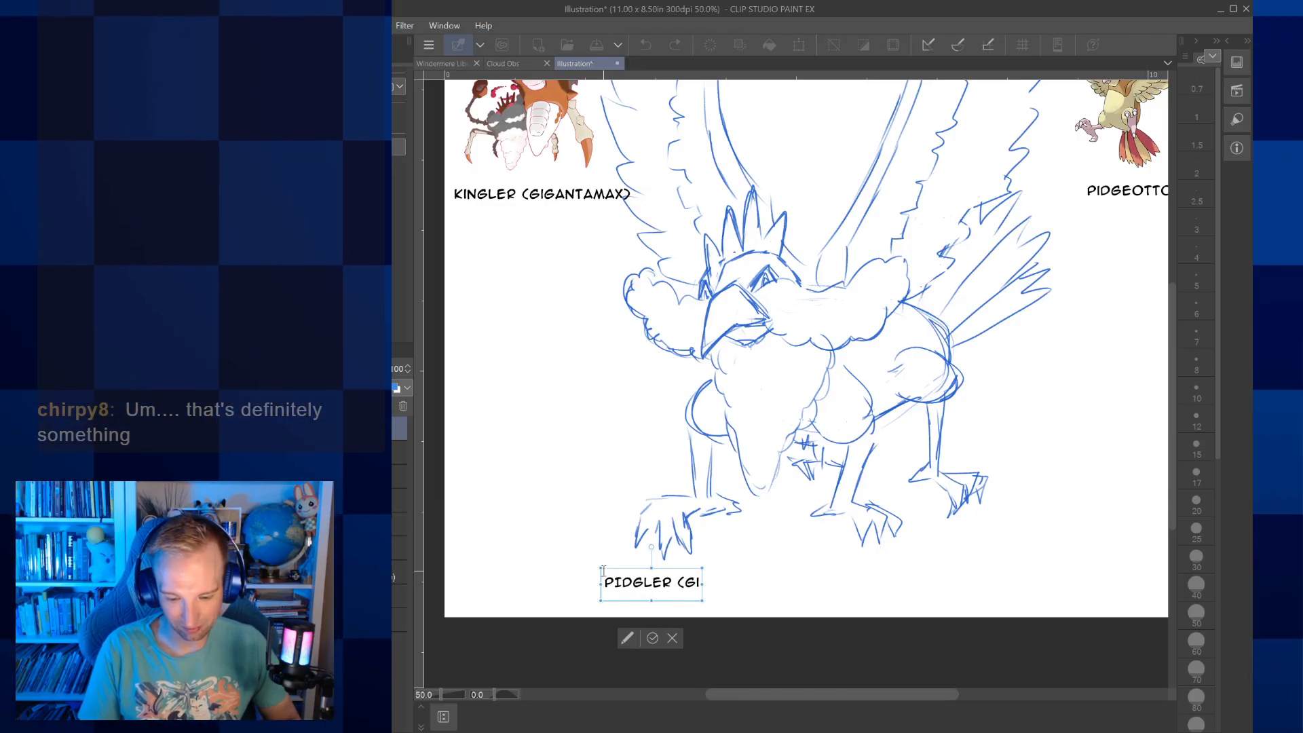
text(IGANTAMA)
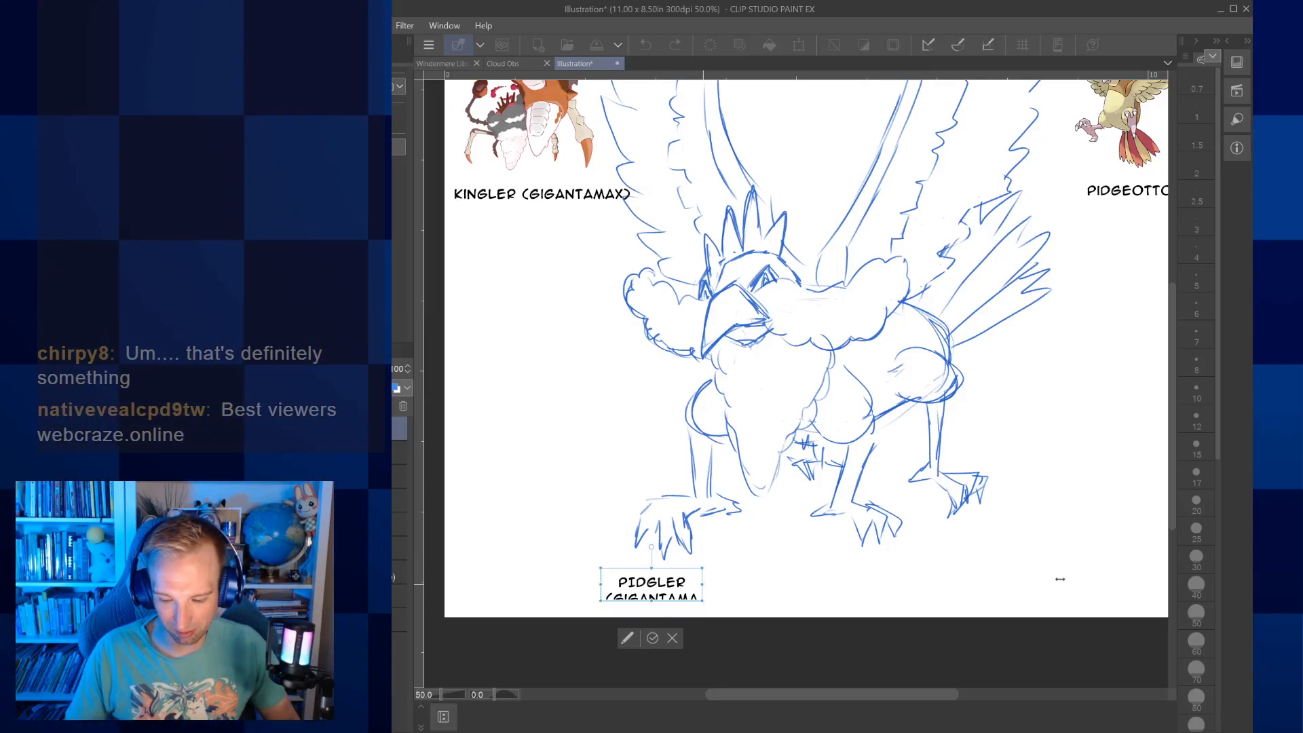
drag(1056, 580, 1059, 583)
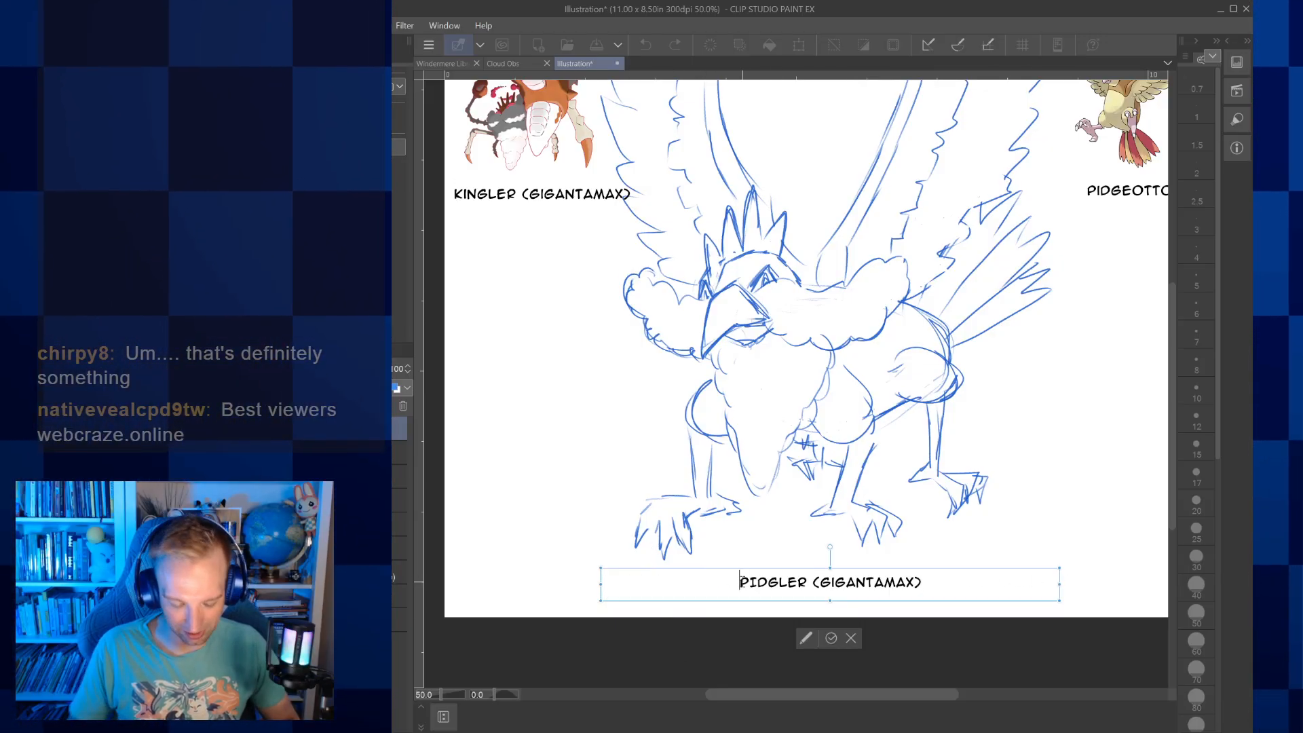
Insert "KINGLER + PIDEGEOTTO = " in front of "PIDGLER" in the caption
text(KING)
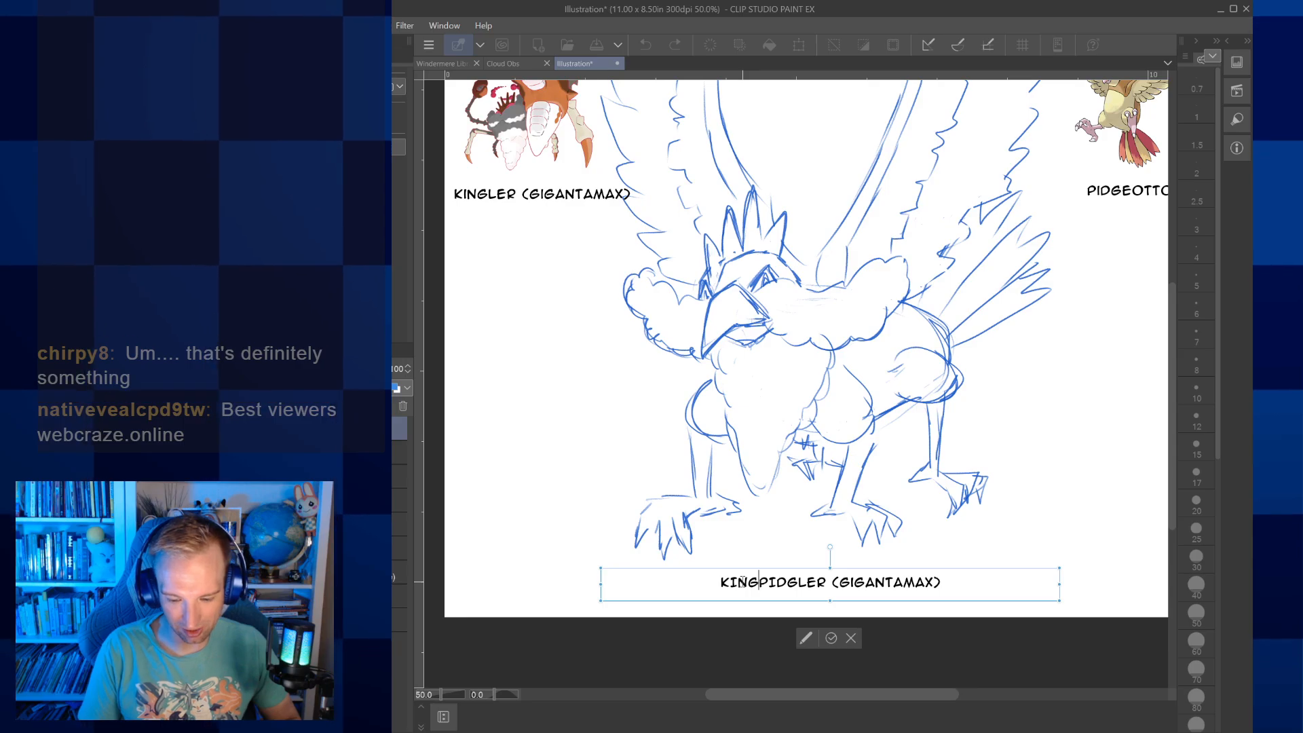
key(BackSpace)
key(BackSpace)
key(BackSpace)
text(INGLER )
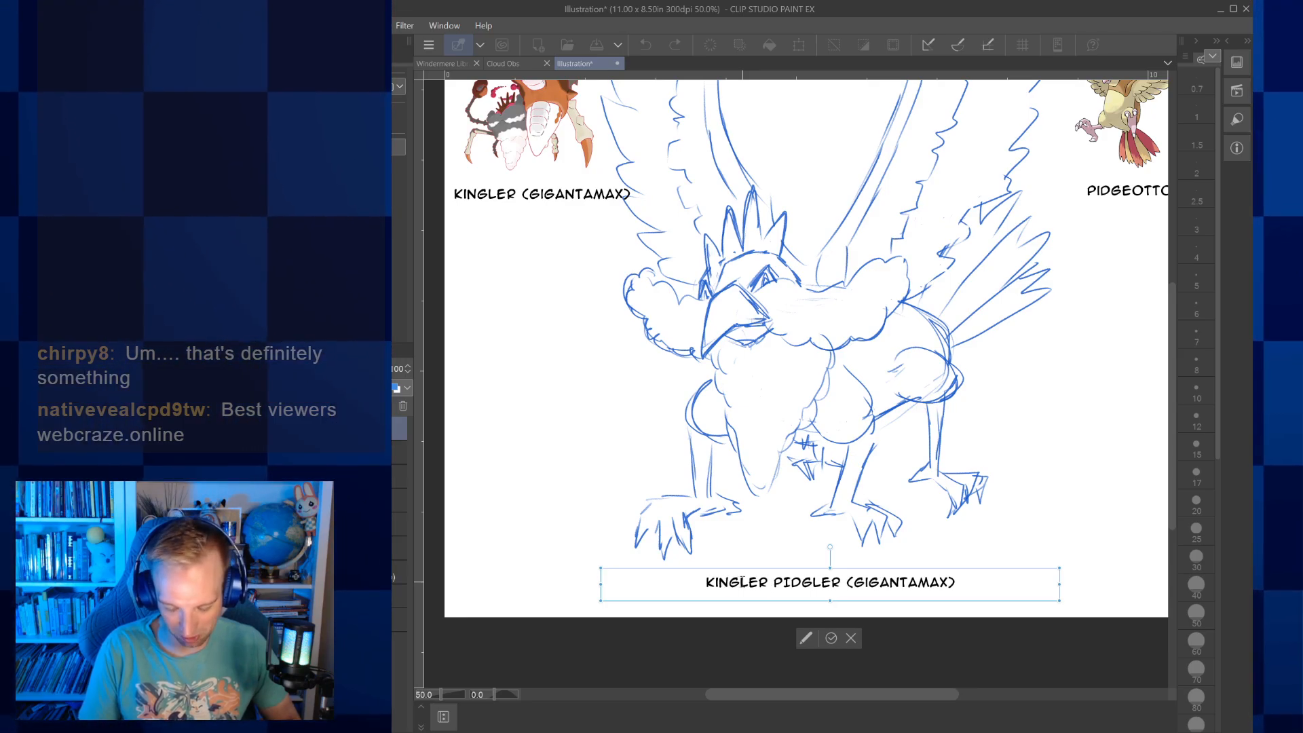
text(+ PID)
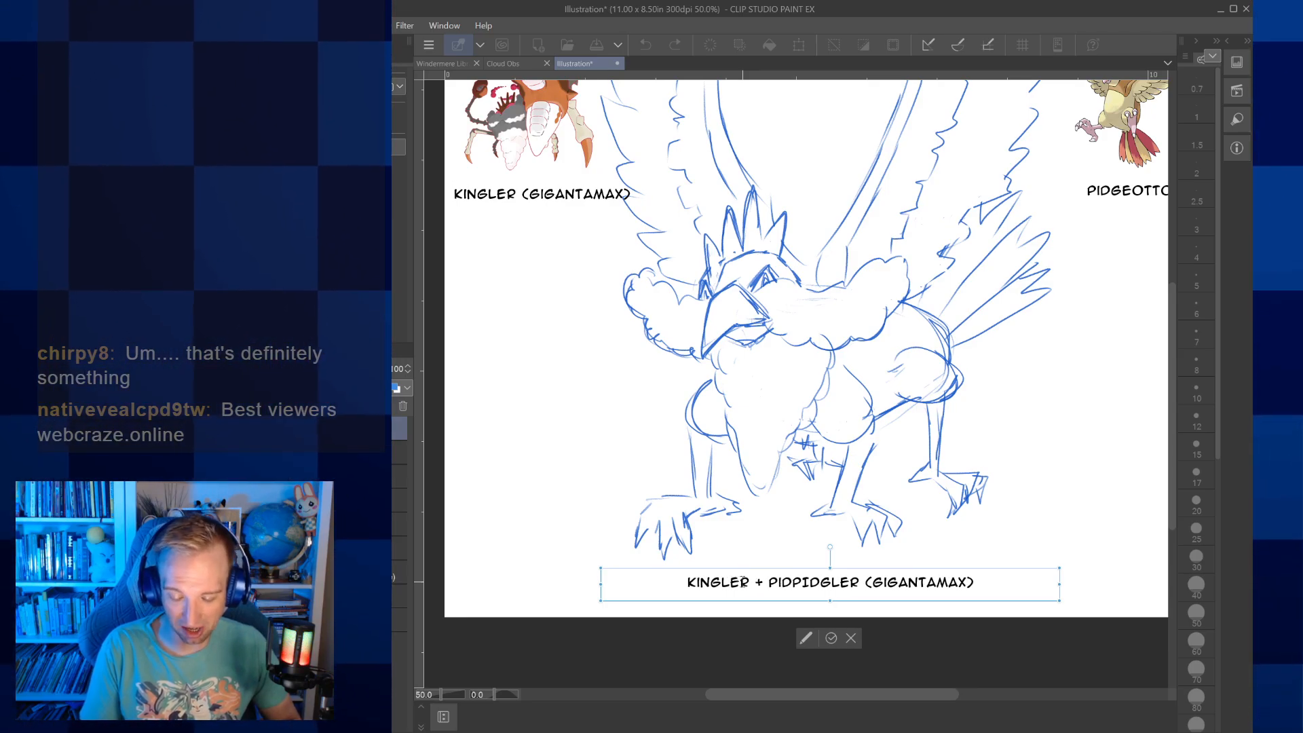
text(EGEOTTO )
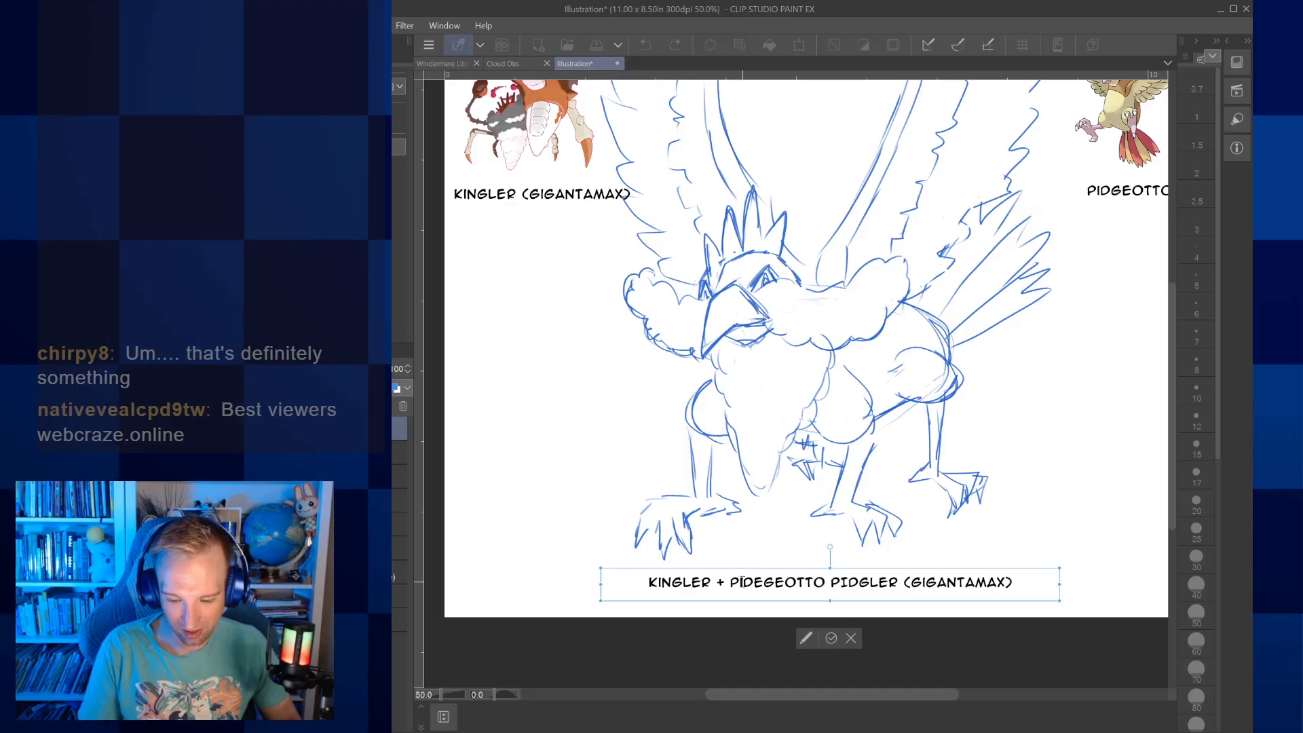
text(=)
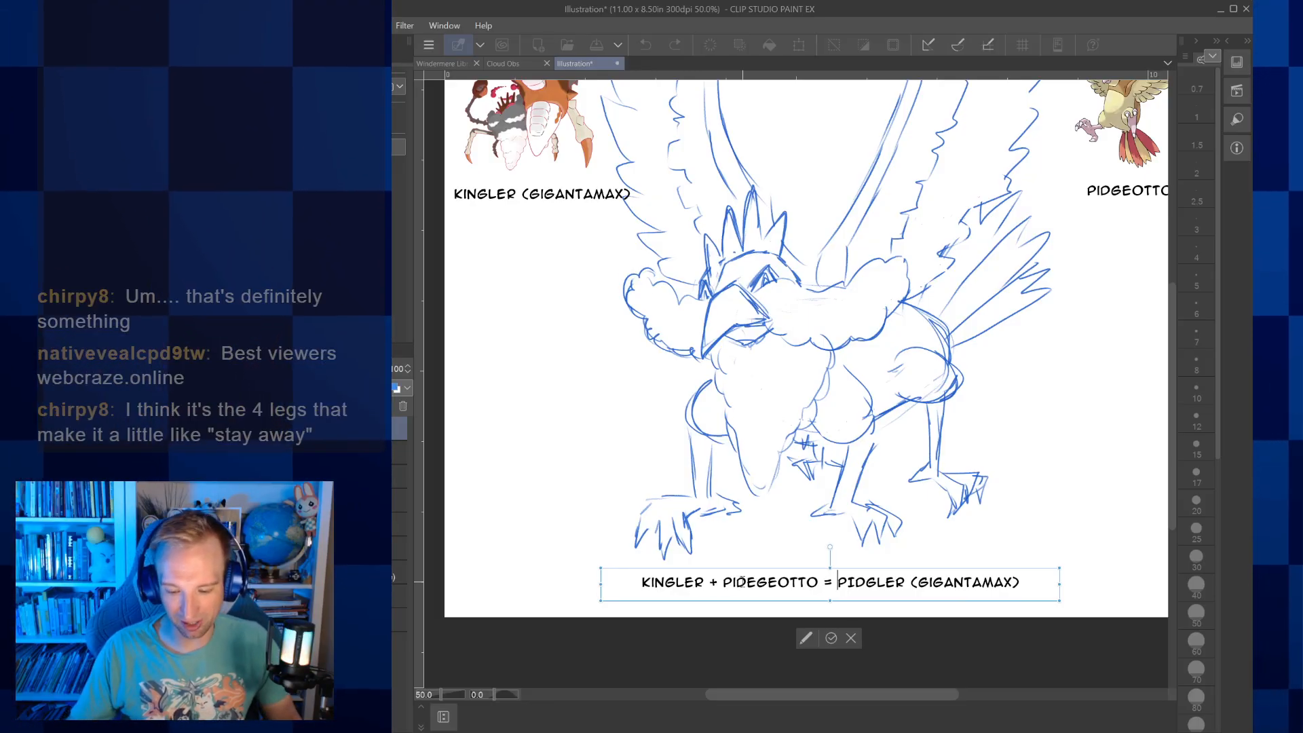
Insert "(GIGANTAMAX)" after "KINGLER" in the caption and widen the text frame to keep everything on one line
click(710, 582)
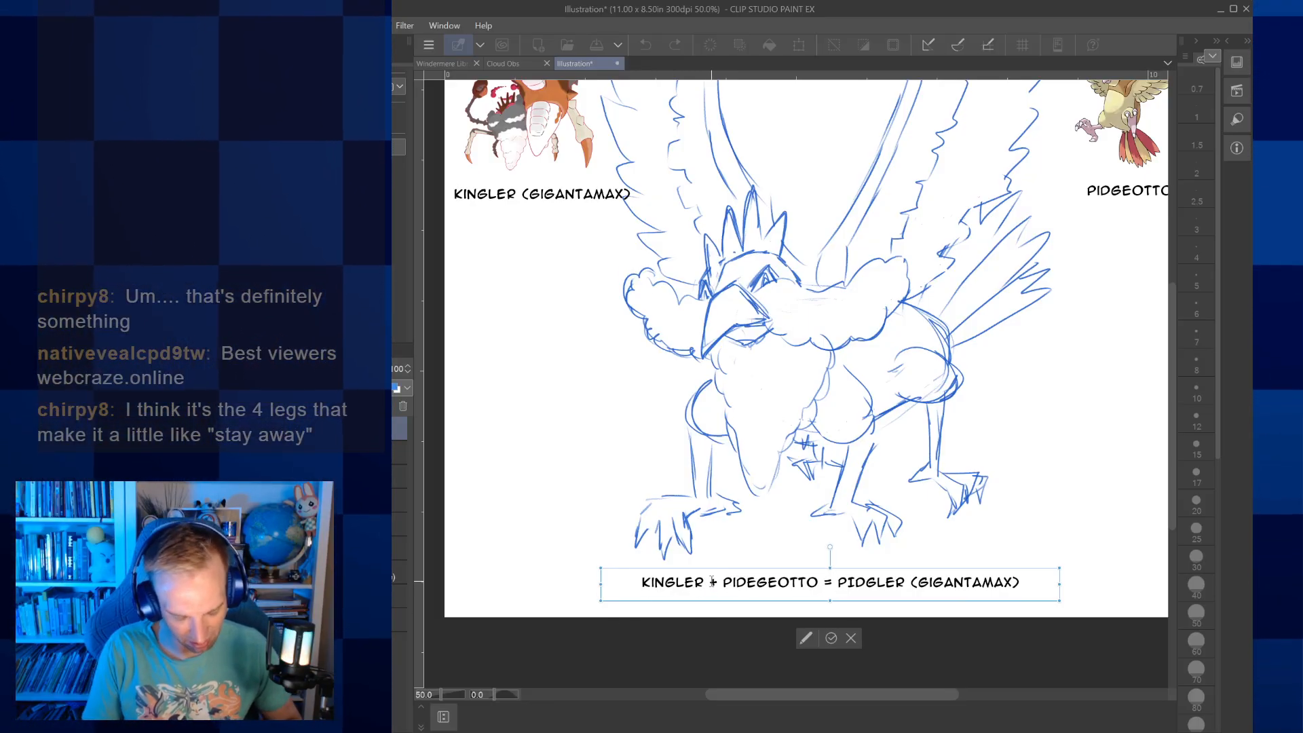
text((GI)
text(GANTAMAX))
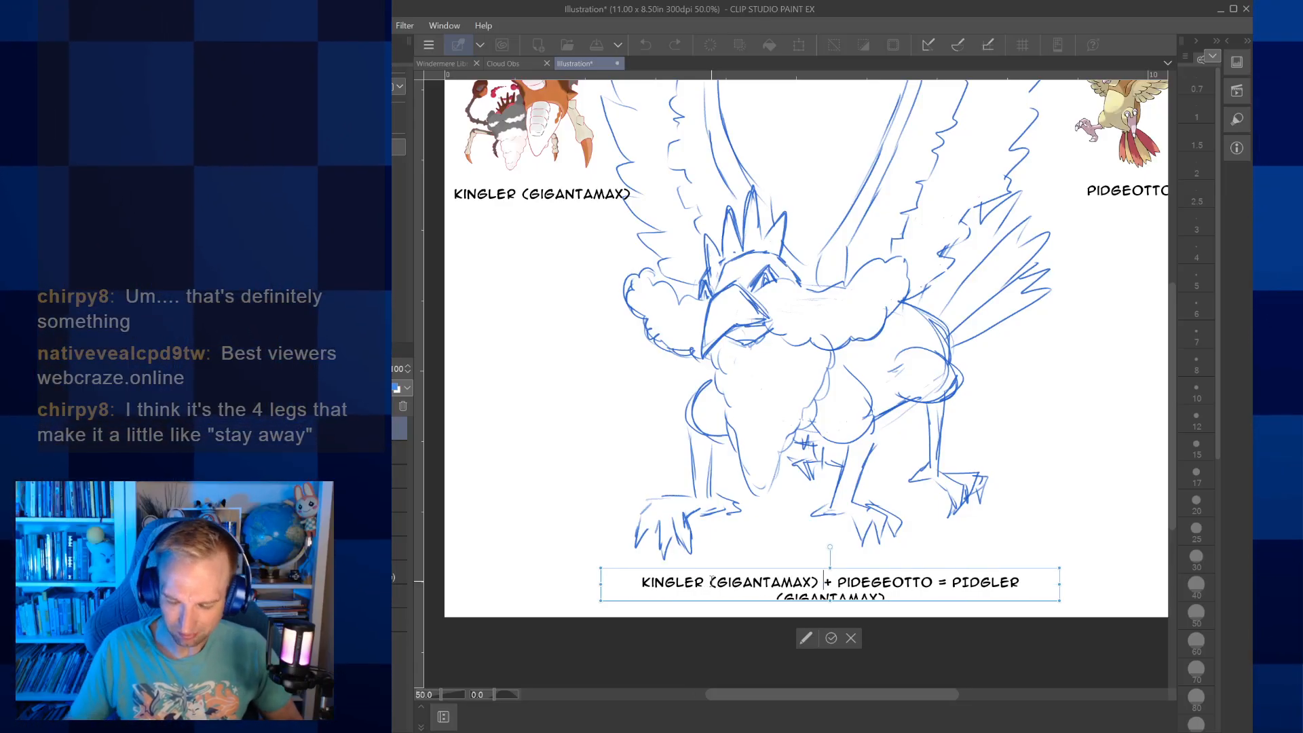
drag(1059, 583, 1199, 580)
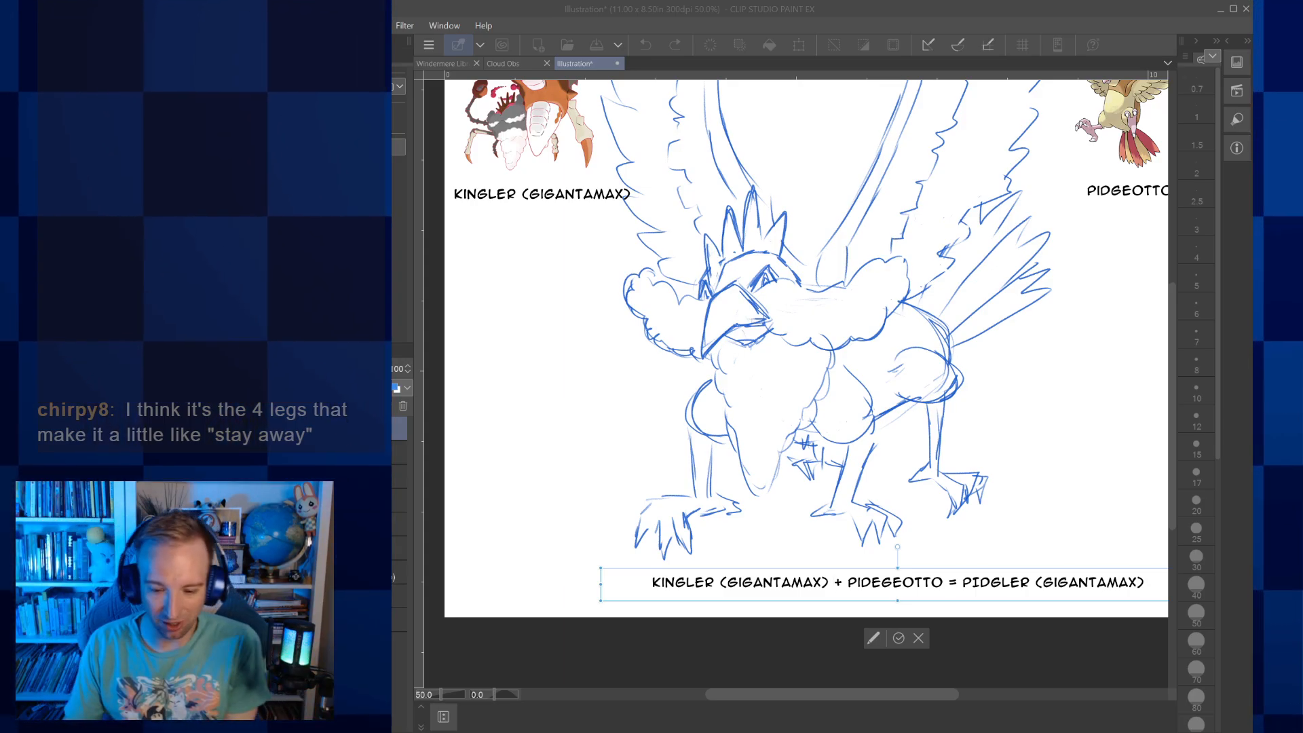
click(924, 728)
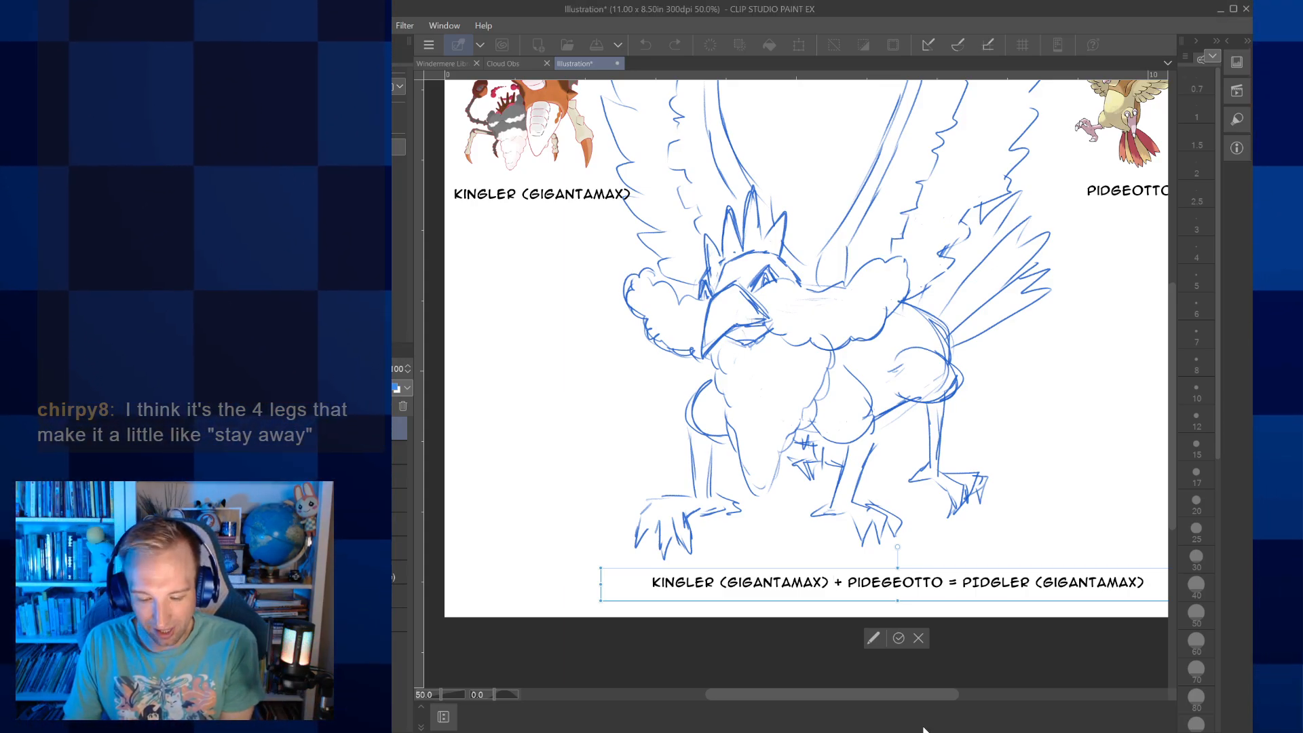
click(897, 637)
Shift the finished caption left so it sits centred along the lower edge of the page
key(ctrl+0)
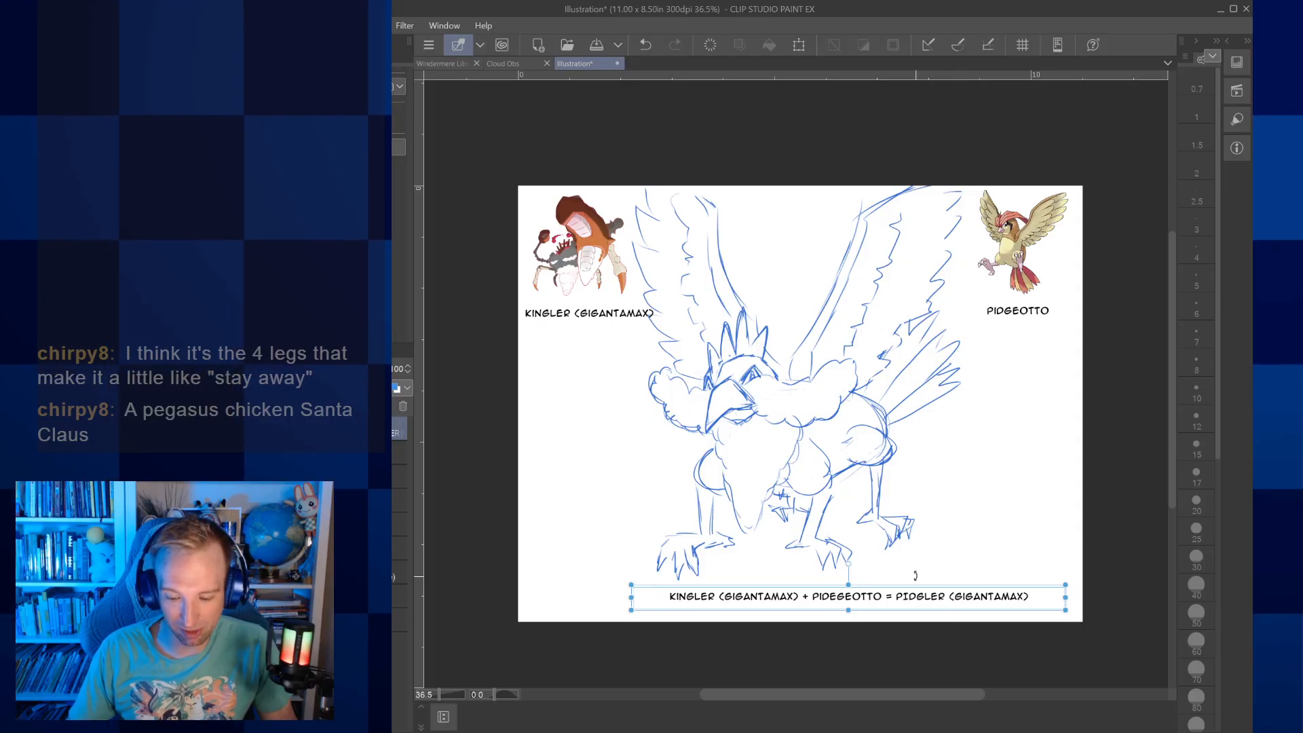
drag(900, 587, 840, 587)
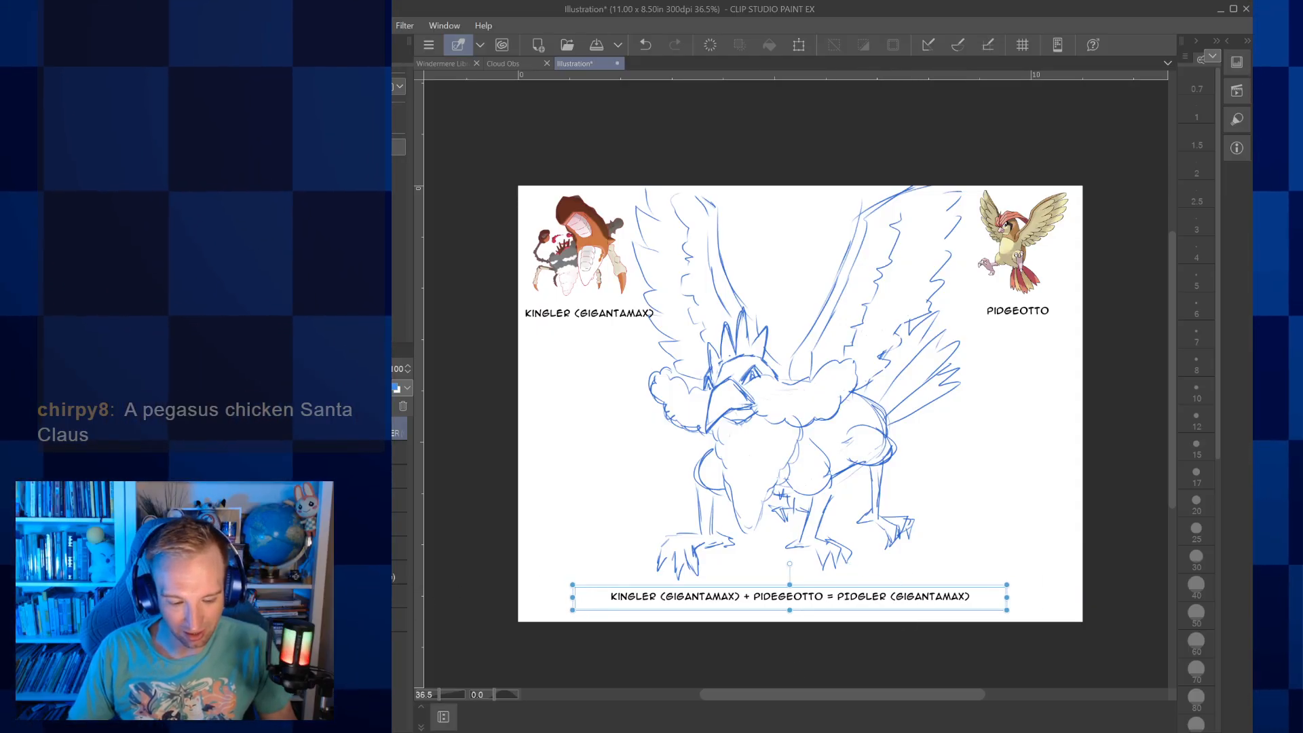
Sketch round shoulder joints on both sides of the creature's chest and a thin arm with a small claw beside the head
click(395, 601)
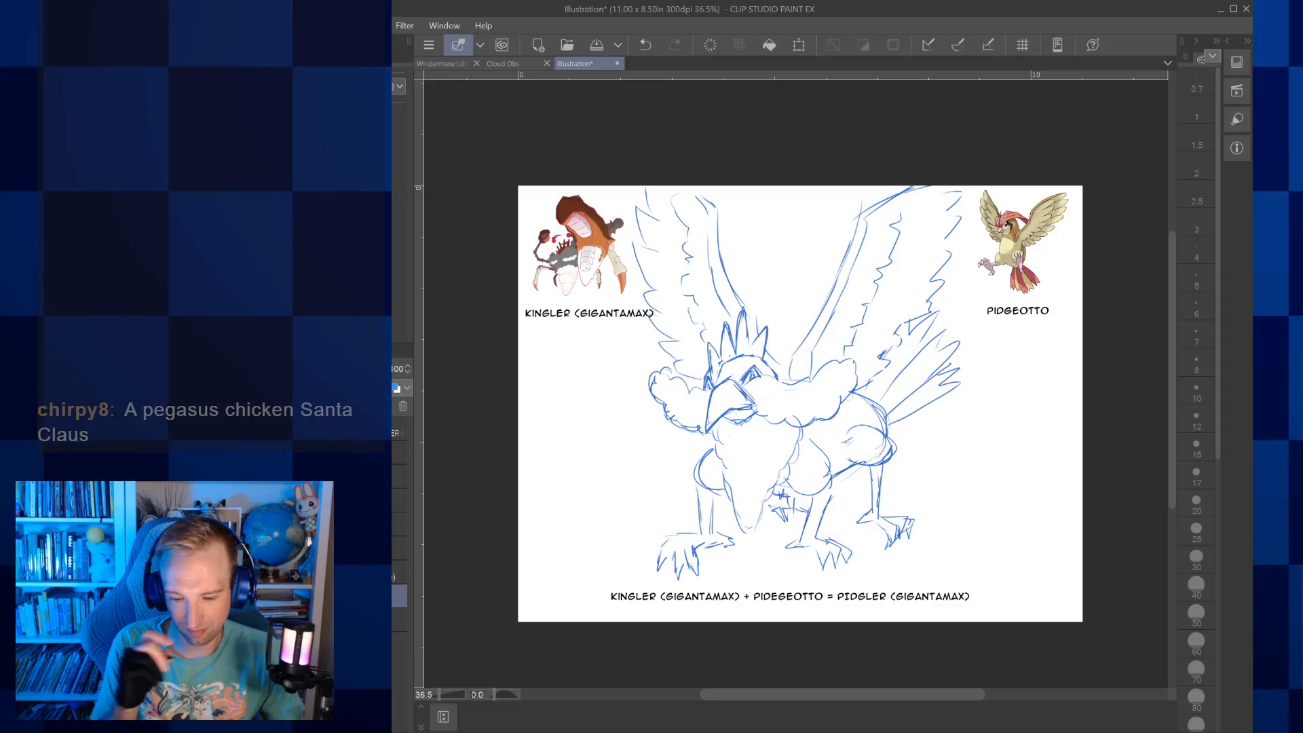
key(p)
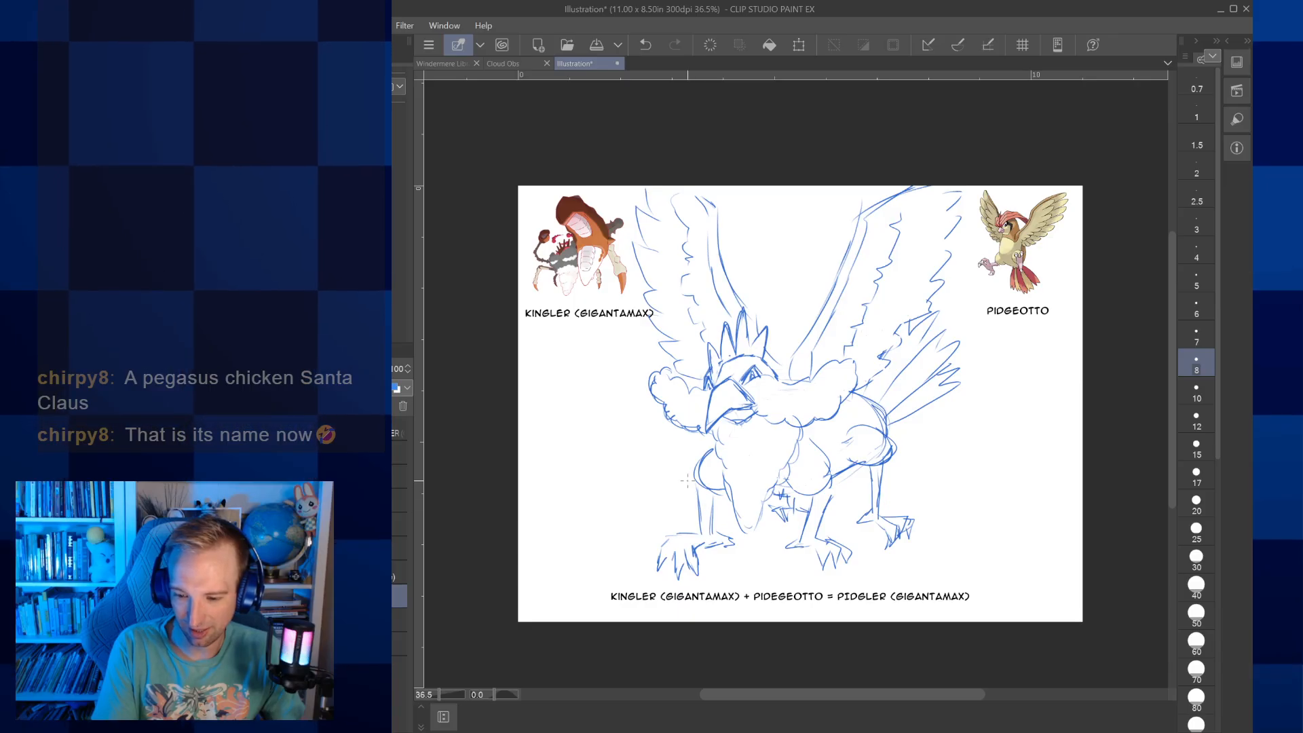
mouse_move(699, 436)
mouse_down()
mouse_move(693, 462)
mouse_move(699, 440)
mouse_move(681, 458)
mouse_move(717, 458)
mouse_up()
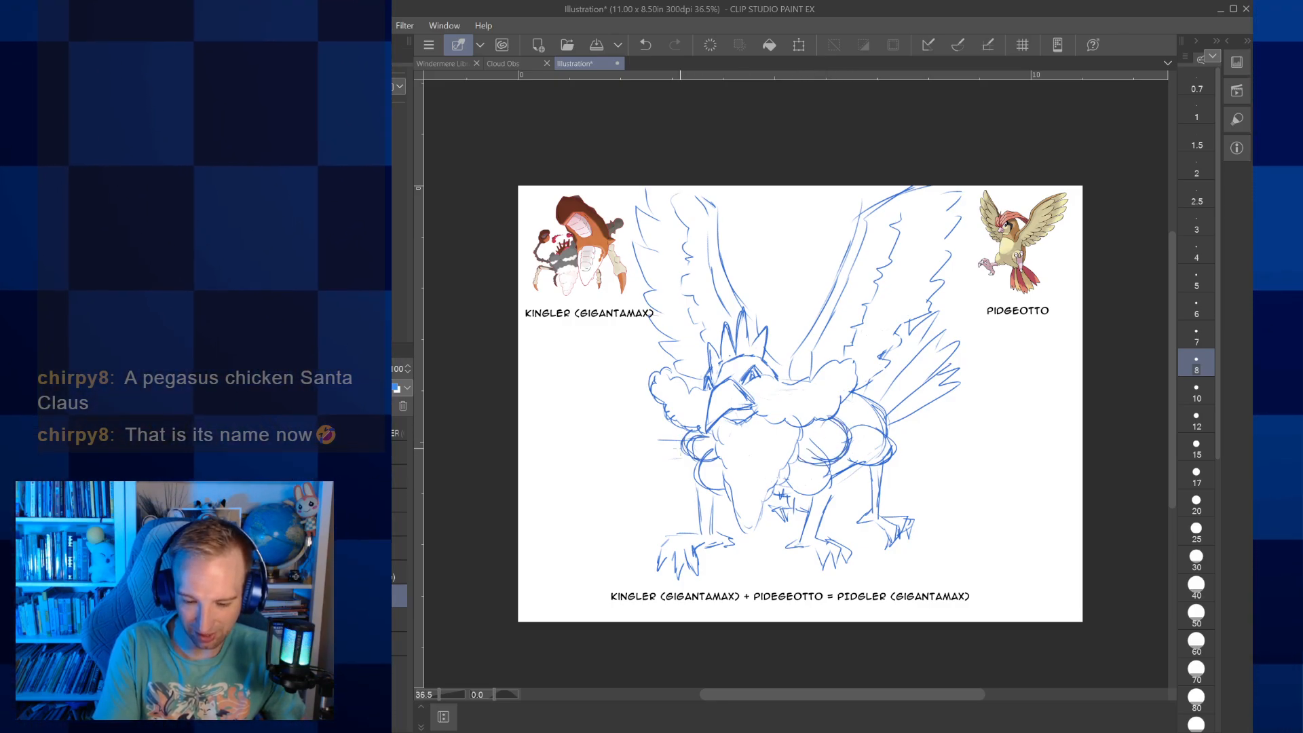
mouse_move(636, 467)
mouse_down()
mouse_move(676, 455)
mouse_move(625, 451)
mouse_move(593, 421)
mouse_move(587, 392)
mouse_up()
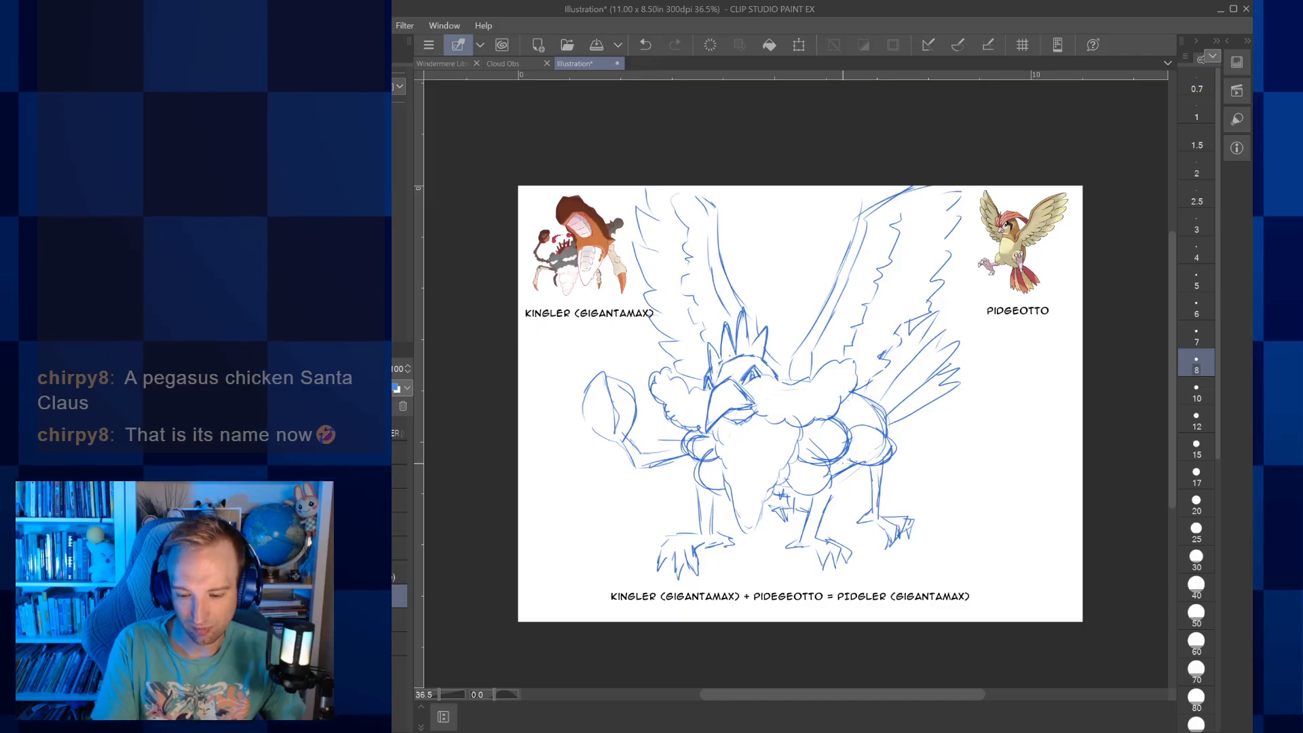
Sketch the opposite arm extending past the tail feathers into an oversized open pincer at the page edge, and close the drawing
drag(897, 443, 948, 429)
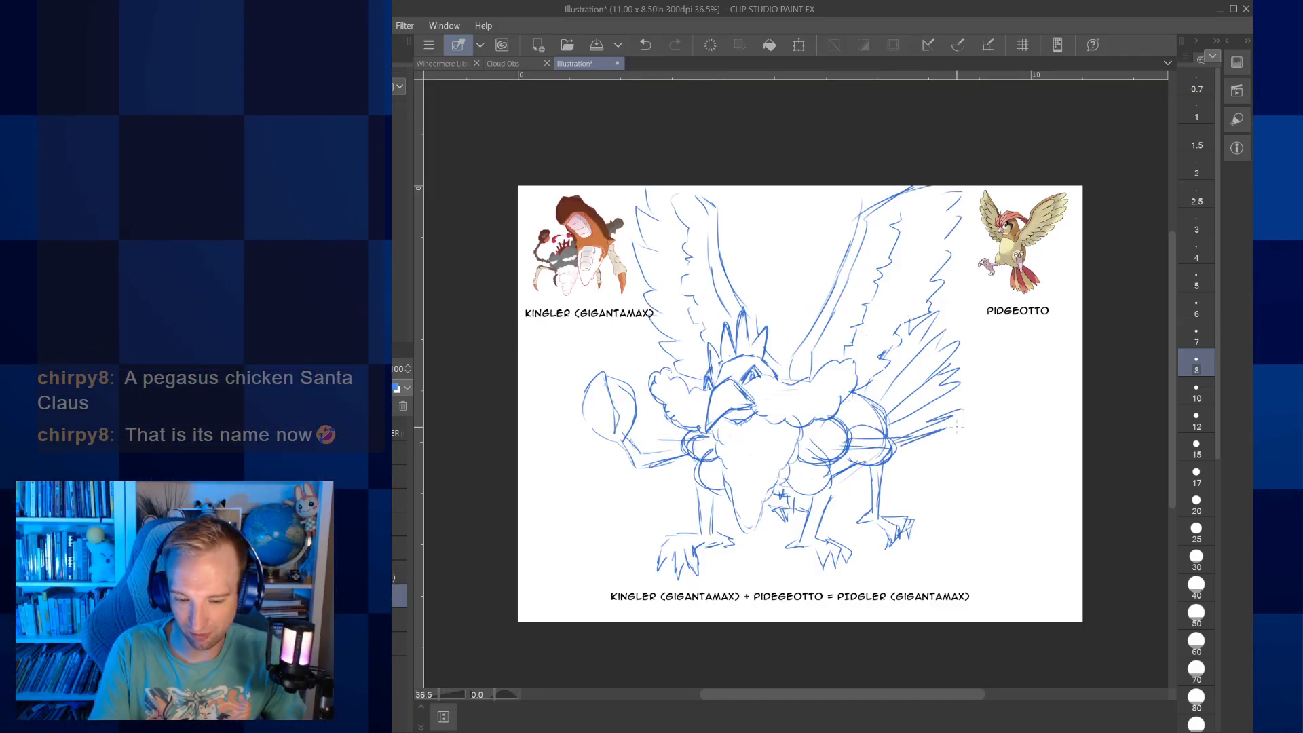
drag(954, 426, 985, 354)
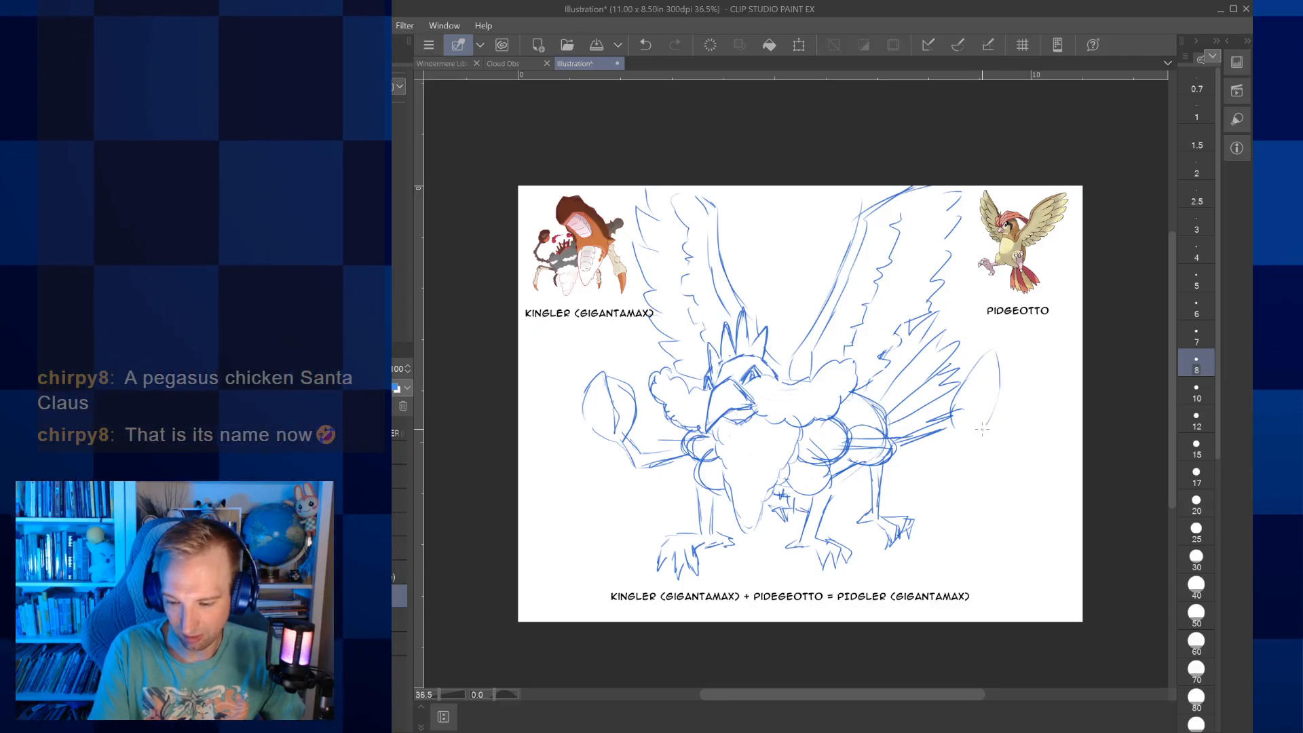
mouse_move(1020, 388)
mouse_down()
mouse_move(1023, 332)
mouse_move(1034, 330)
mouse_move(1043, 377)
mouse_up()
drag(1025, 331, 1082, 353)
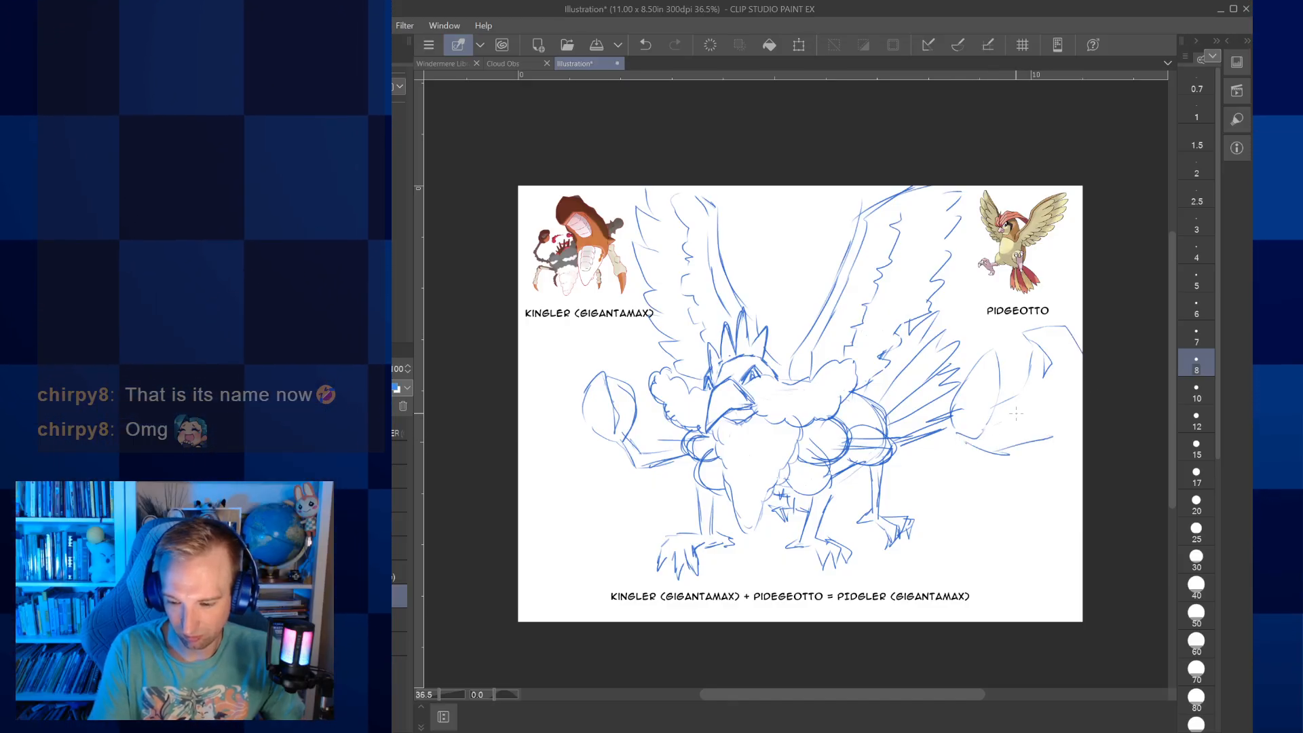
drag(996, 425, 1051, 366)
mouse_move(998, 409)
mouse_down()
mouse_move(1029, 380)
mouse_move(1027, 330)
mouse_move(1051, 354)
mouse_move(1053, 324)
mouse_up()
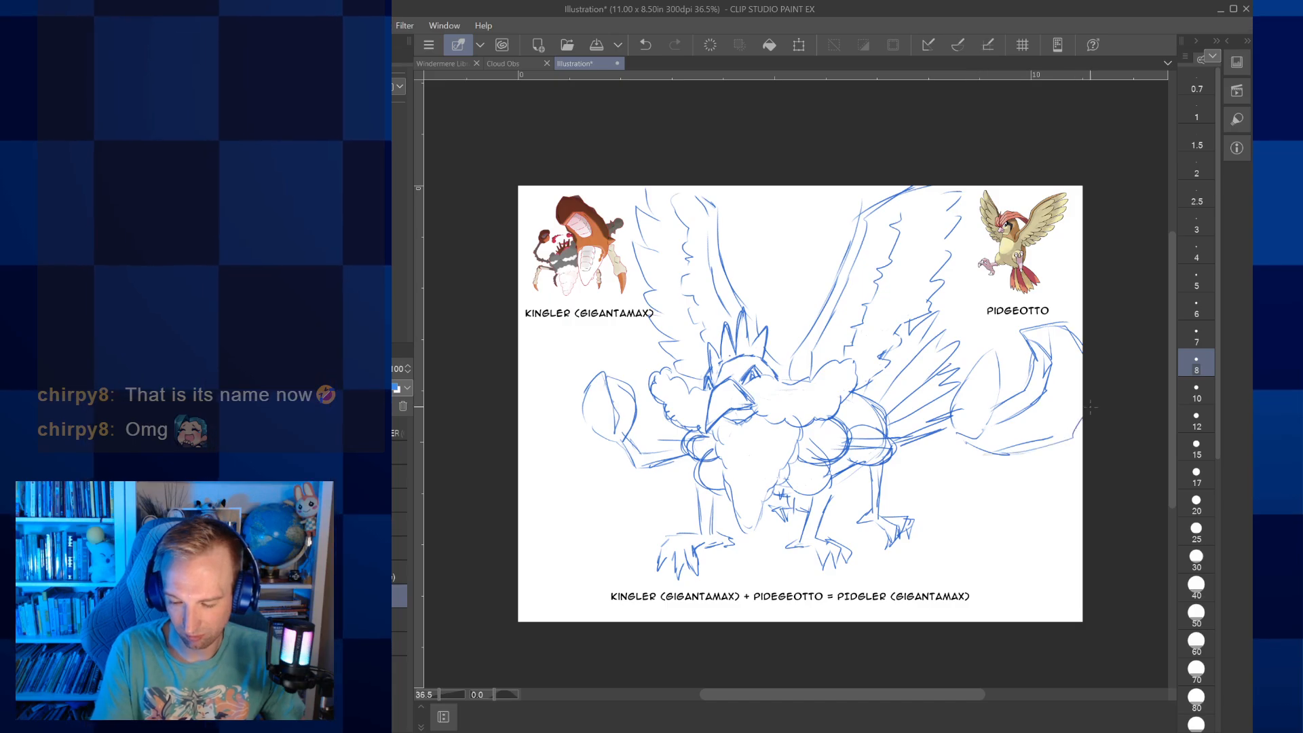
drag(996, 388, 996, 346)
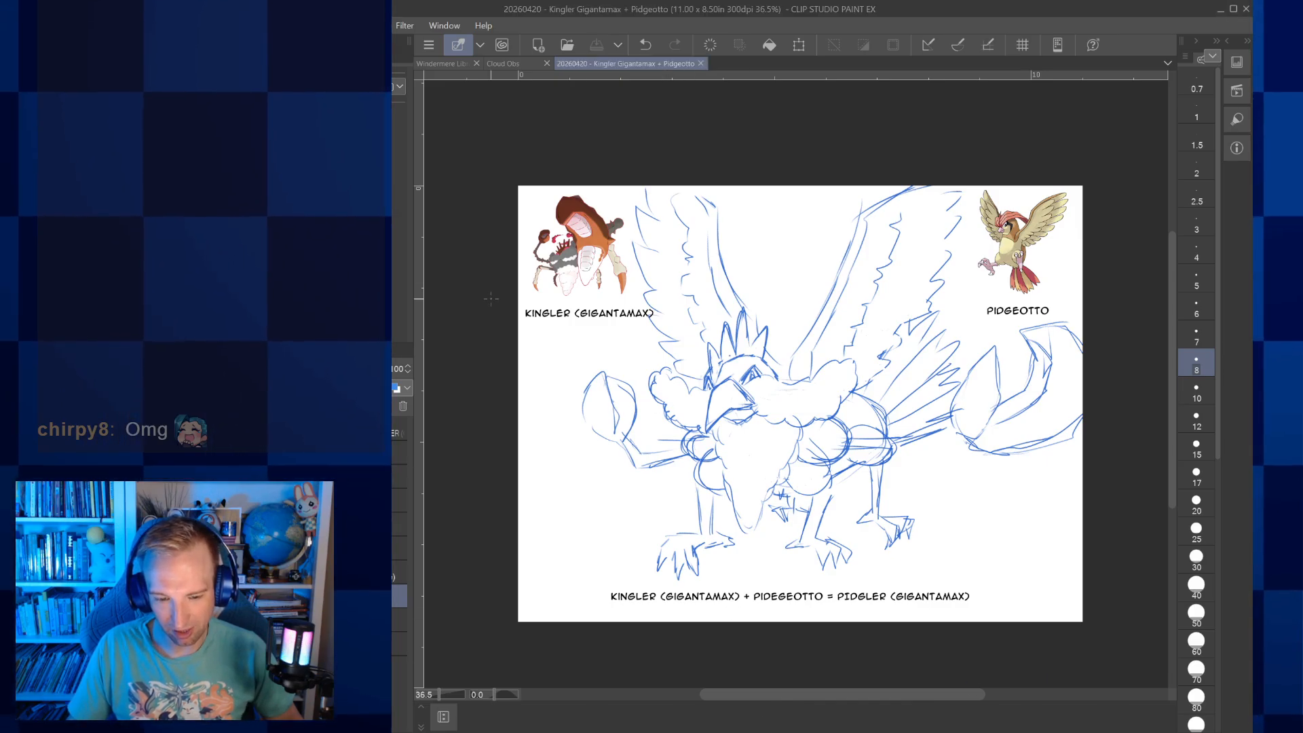
click(700, 64)
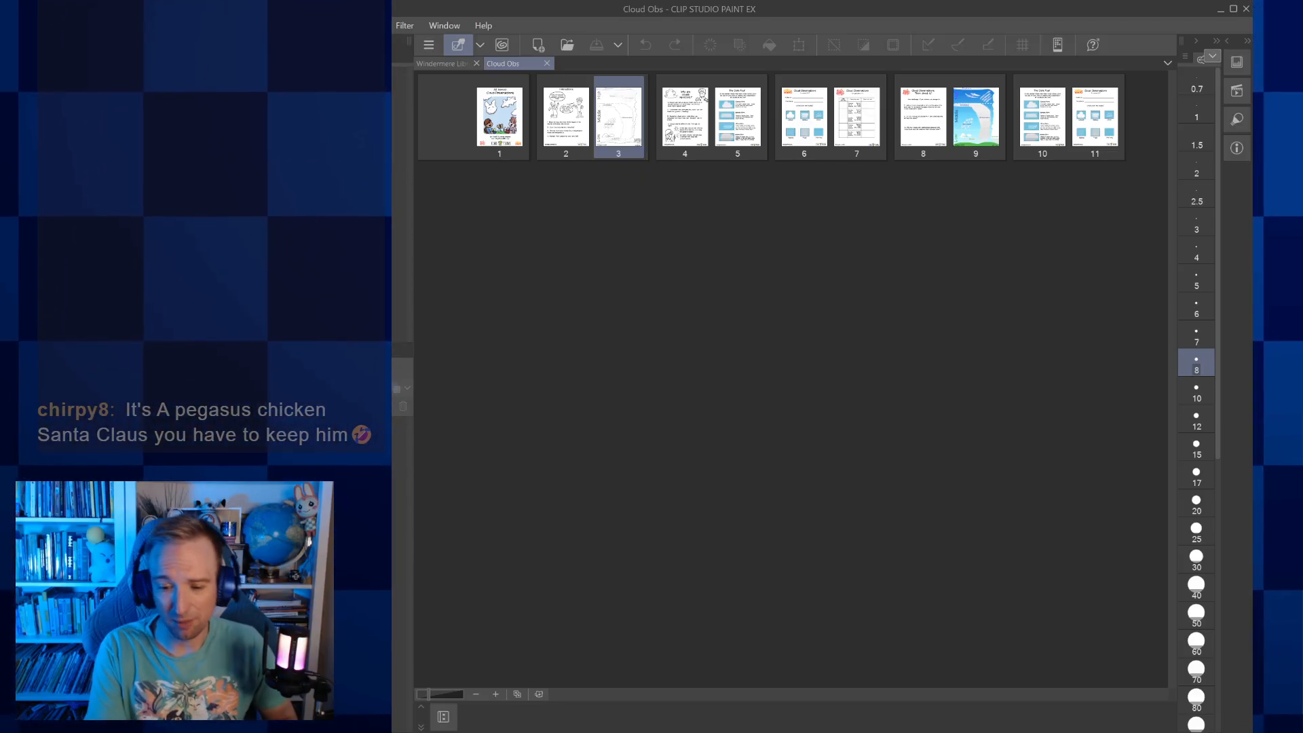
Look through the enlarged page thumbnails of the Cloud Obs document, from the cover to the coloured cloud chart on page 9
scroll(682, 232, up, 5)
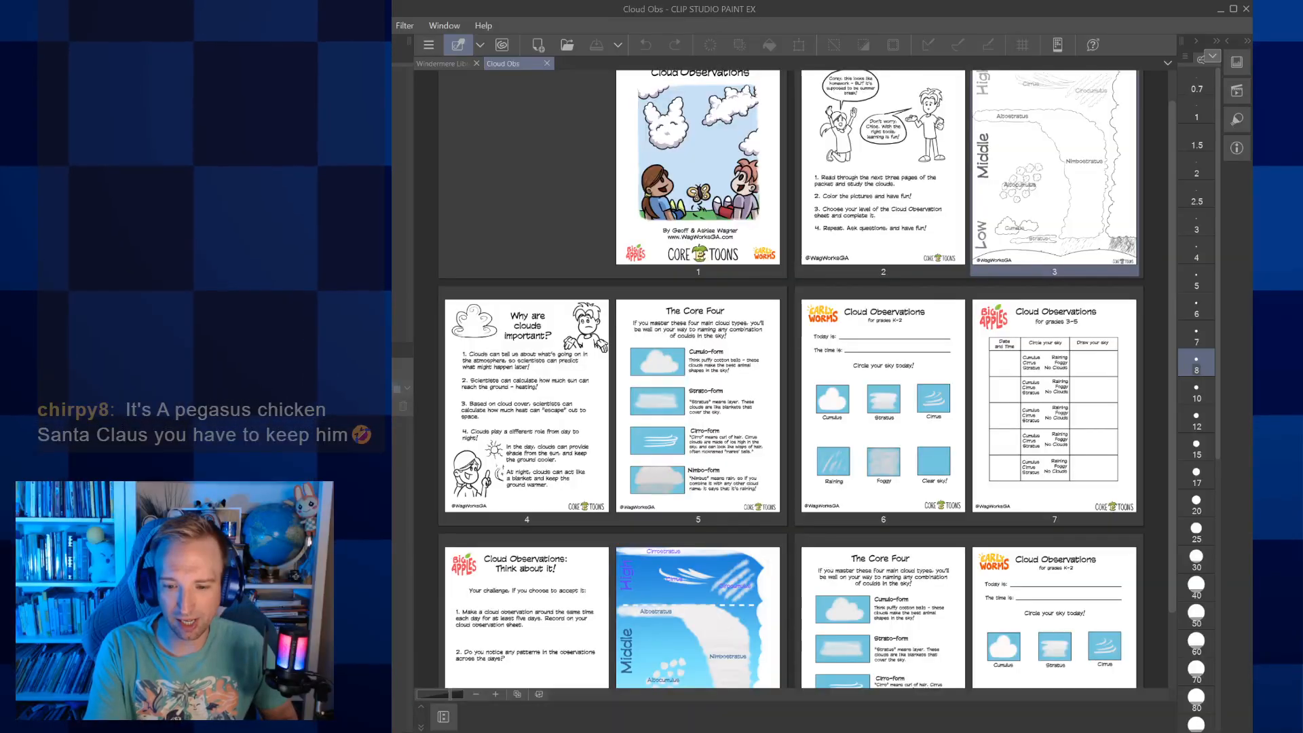
scroll(791, 378, up, 3)
scroll(791, 378, up, 3)
scroll(791, 379, up, 6)
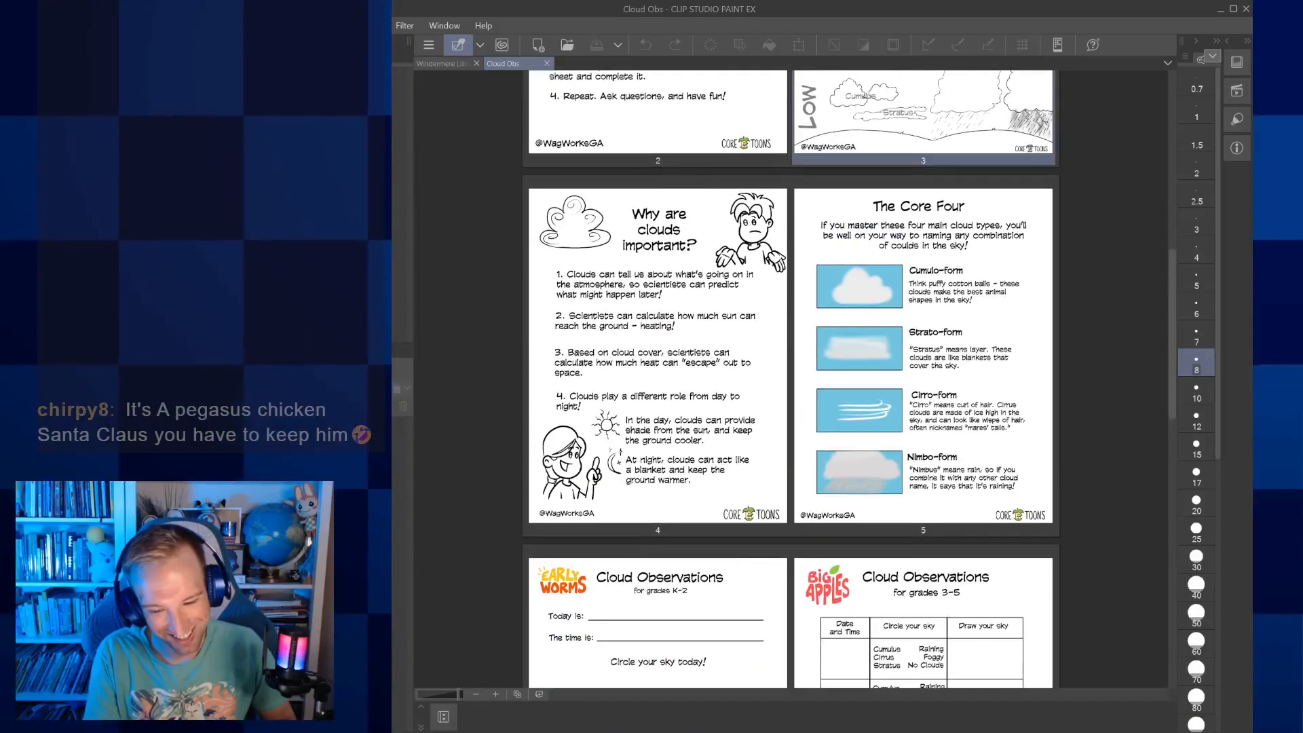
scroll(791, 379, up, 2)
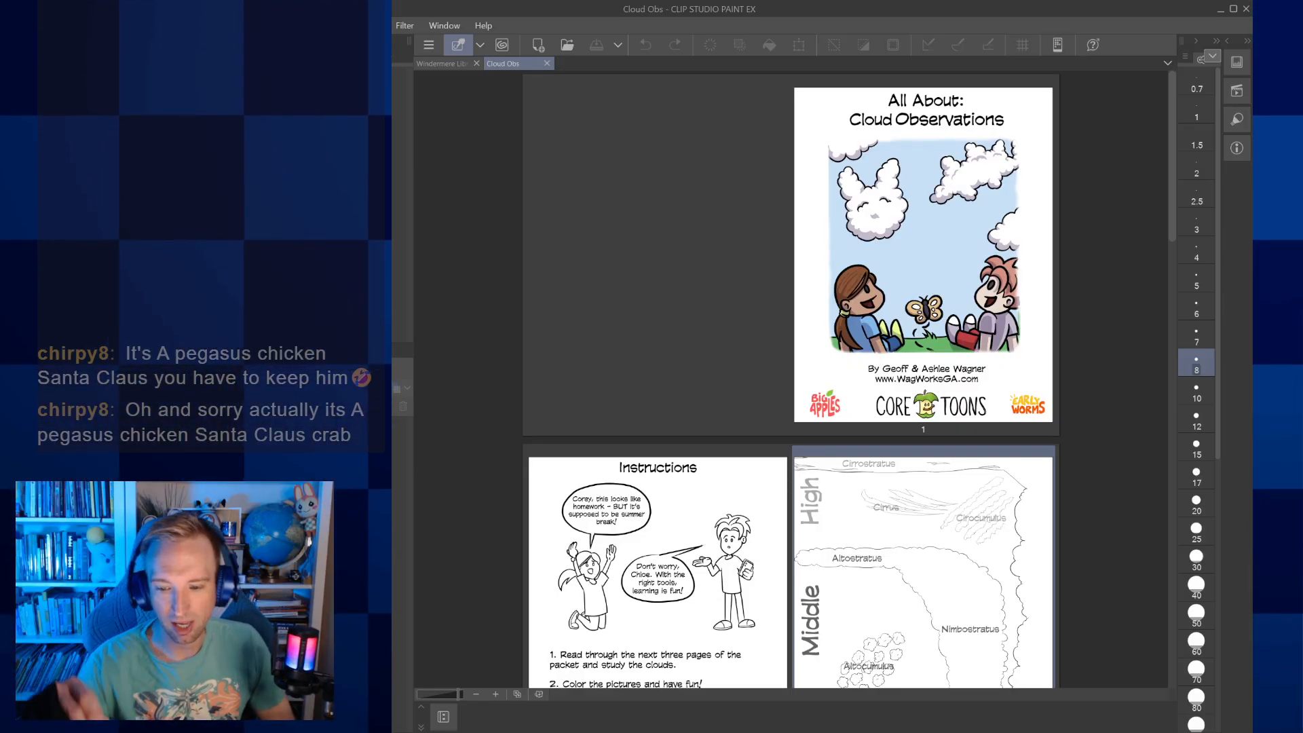
scroll(790, 378, down, 1)
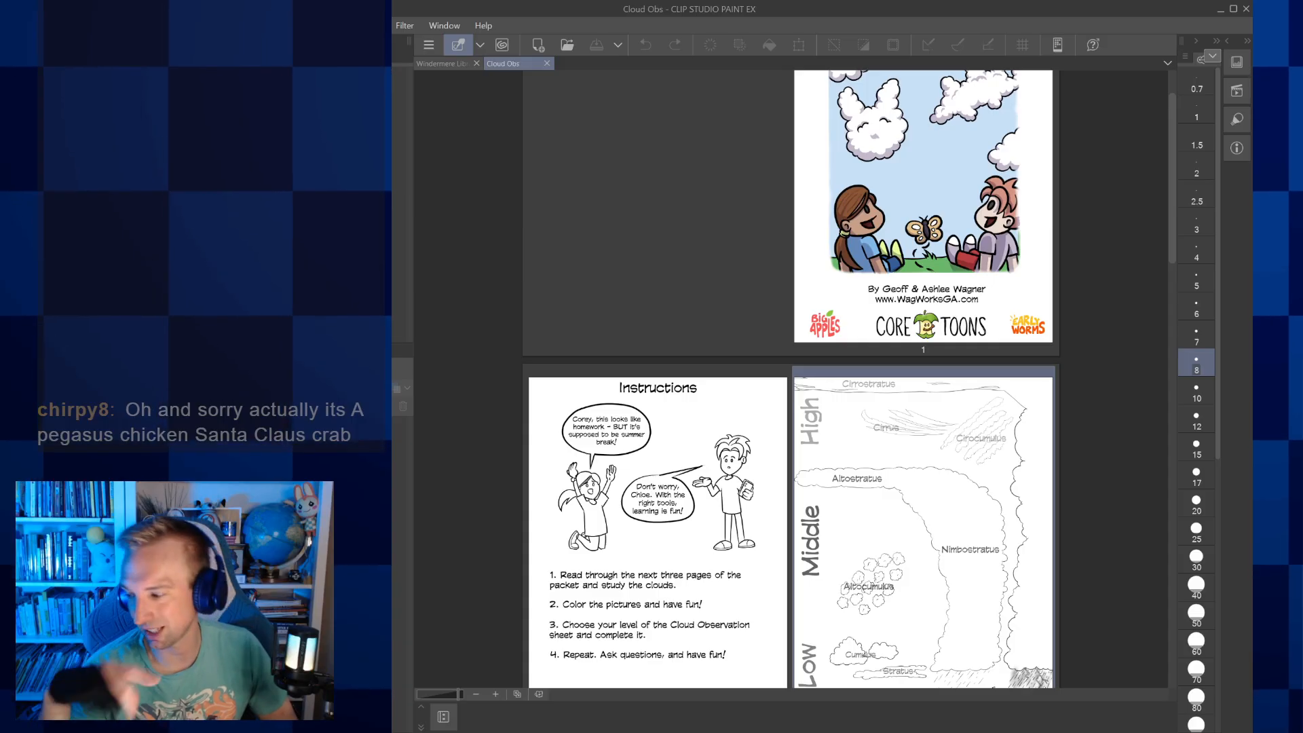
scroll(791, 380, down, 2)
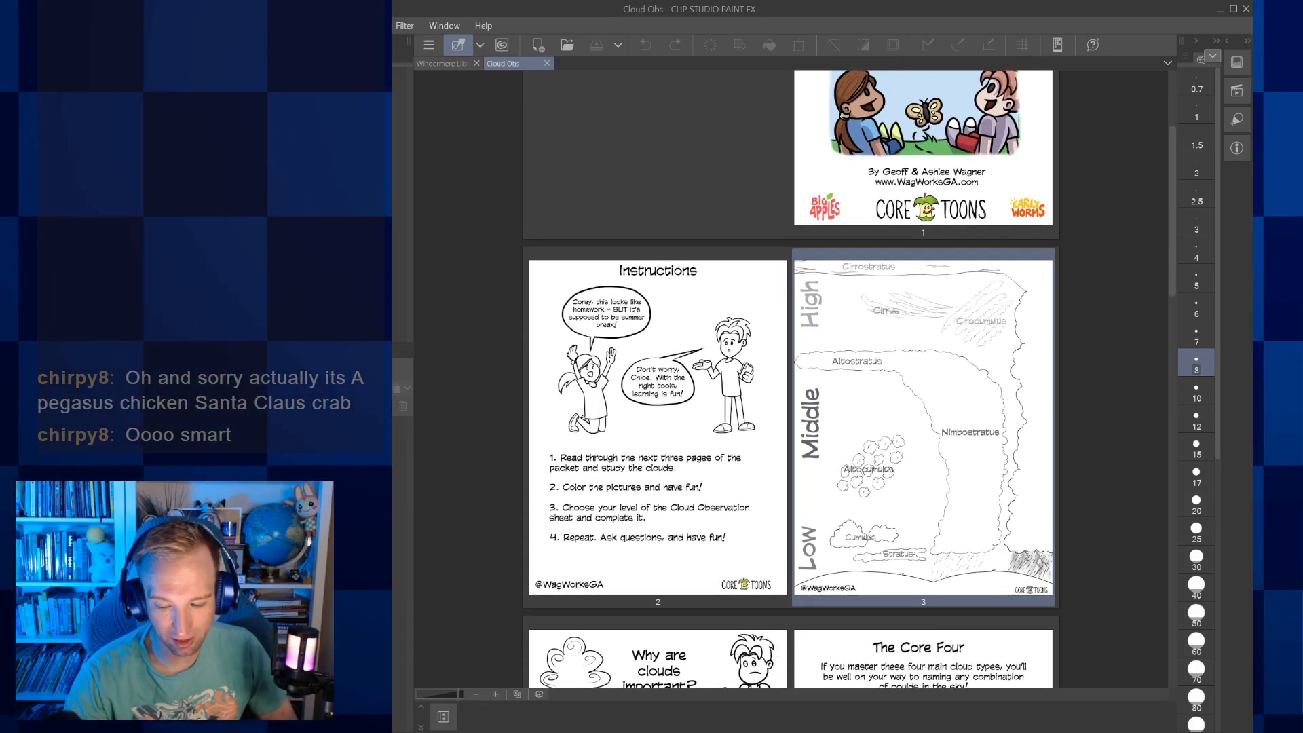
scroll(791, 380, down, 3)
scroll(791, 380, down, 10)
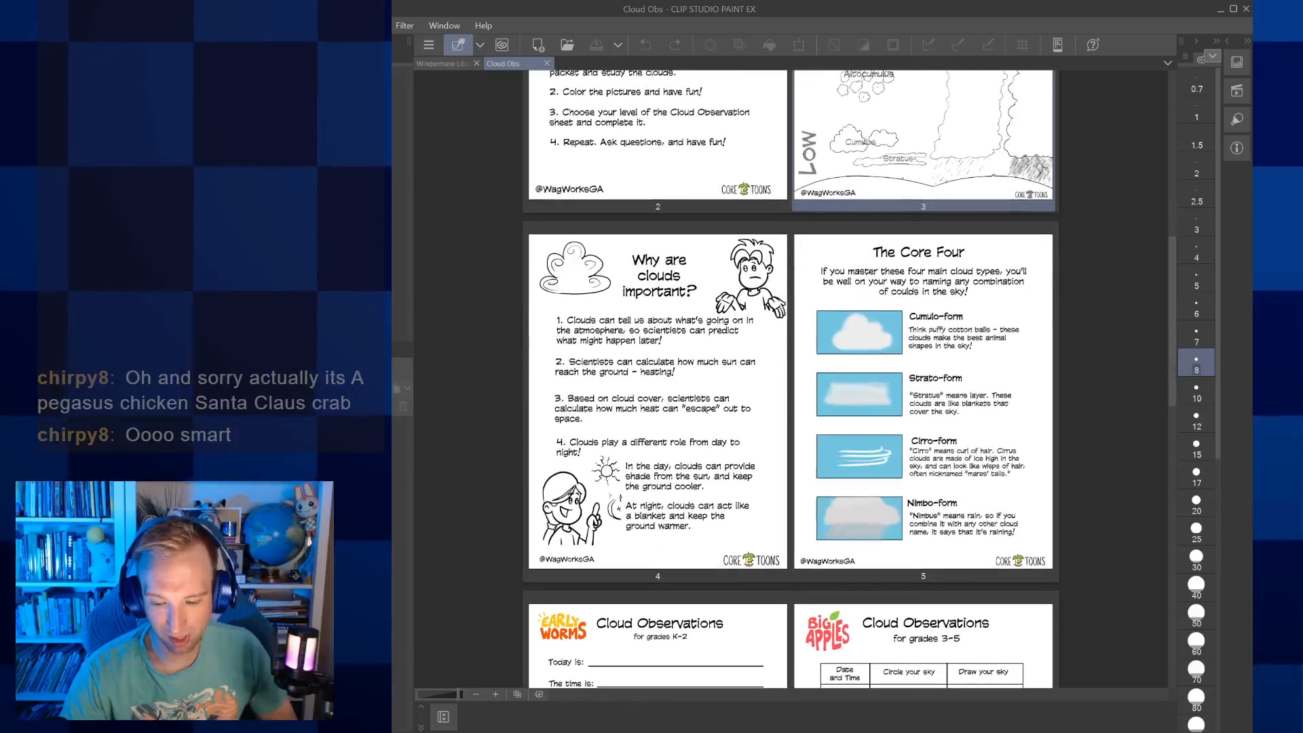
scroll(791, 380, down, 4)
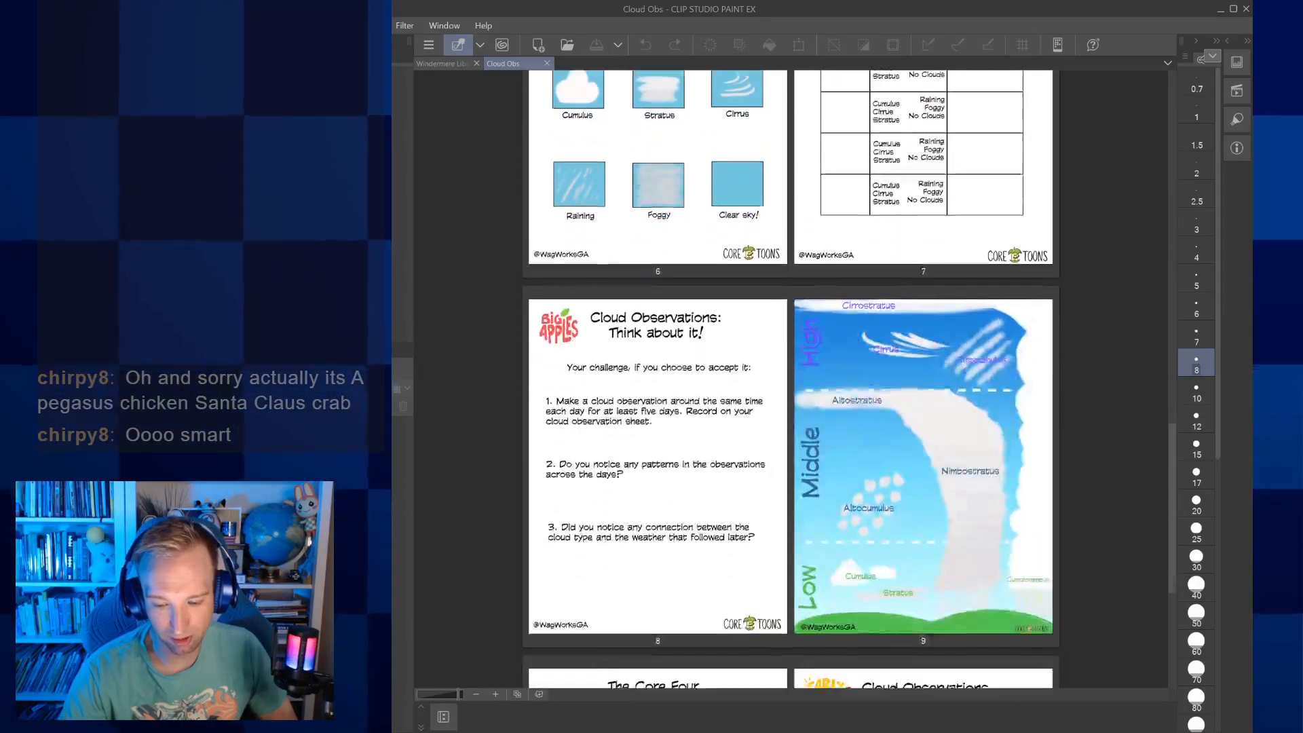
Open page 9, the coloured cloud chart, as a full-width document alongside the other open files and hide its grid
double_click(923, 340)
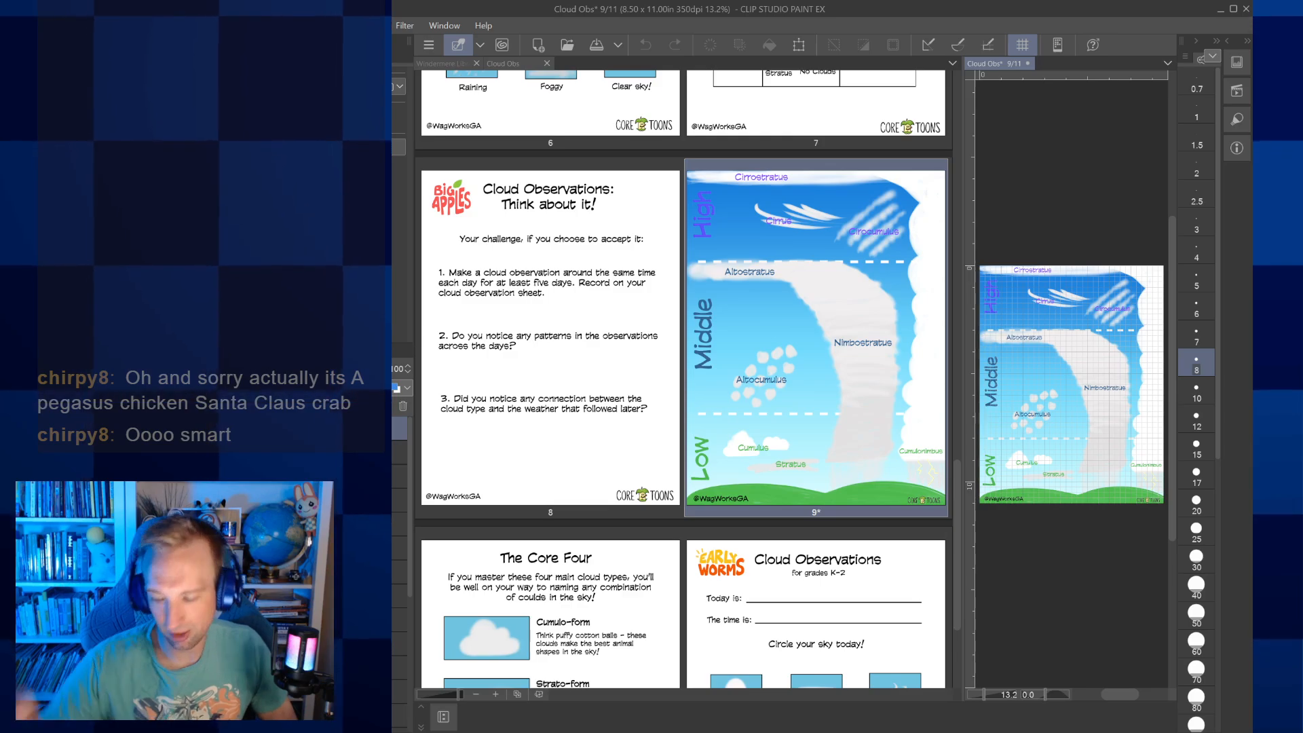
drag(786, 52, 654, 62)
scroll(854, 394, up, 5)
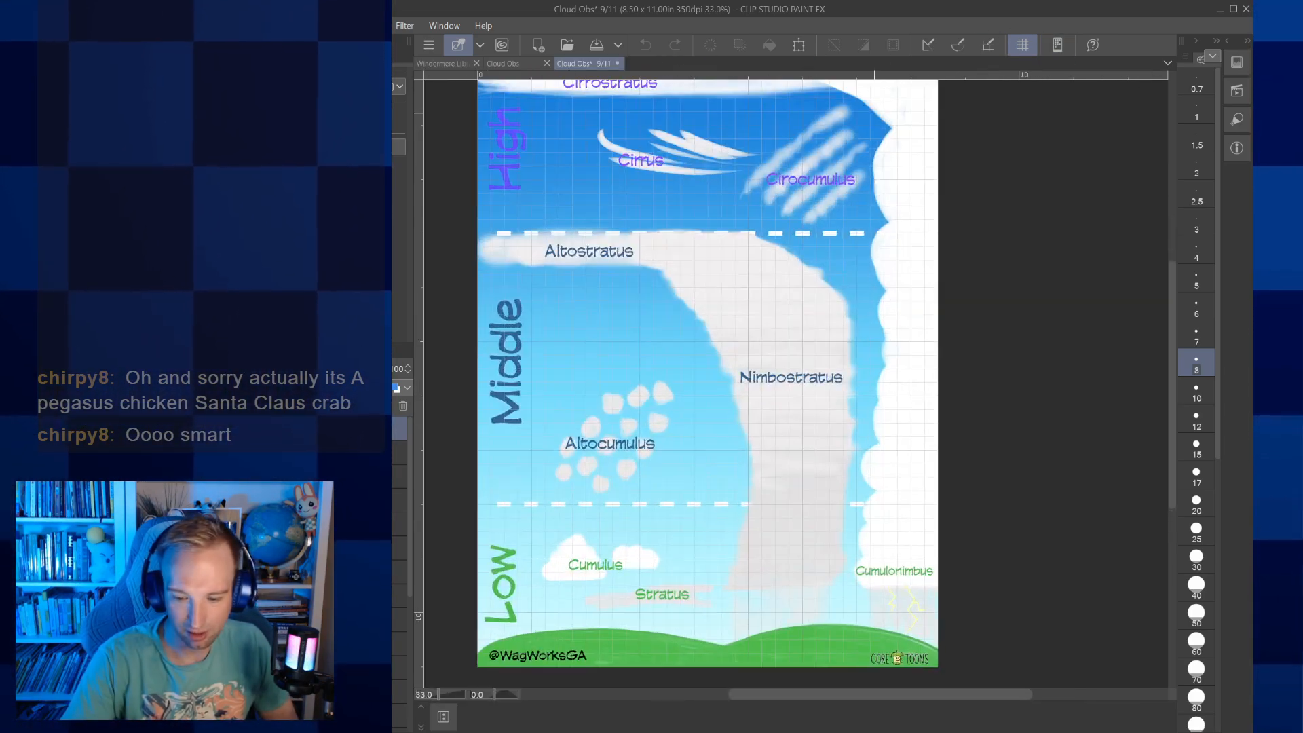
click(1026, 47)
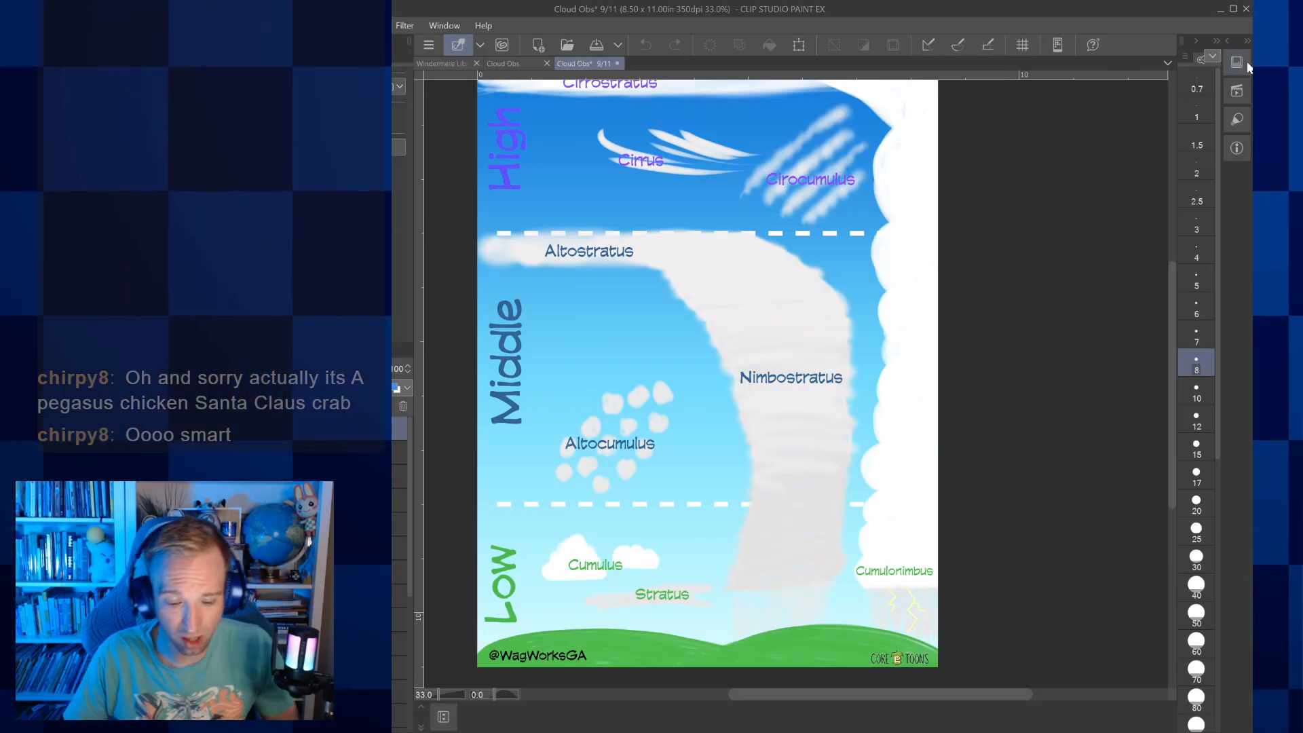
drag(747, 380, 824, 390)
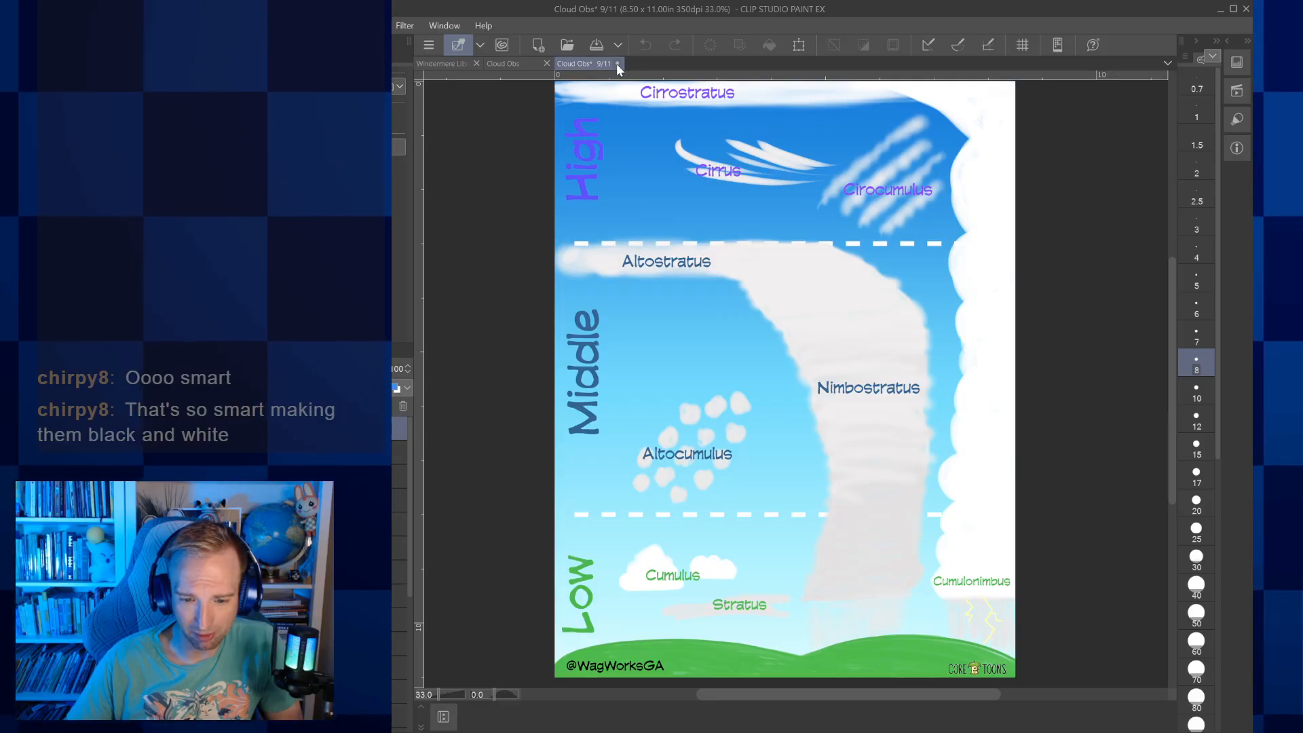
Open page 3, the line-art cloud chart, and switch its greyed labels back to purple, blue and green
click(510, 62)
scroll(817, 241, up, 10)
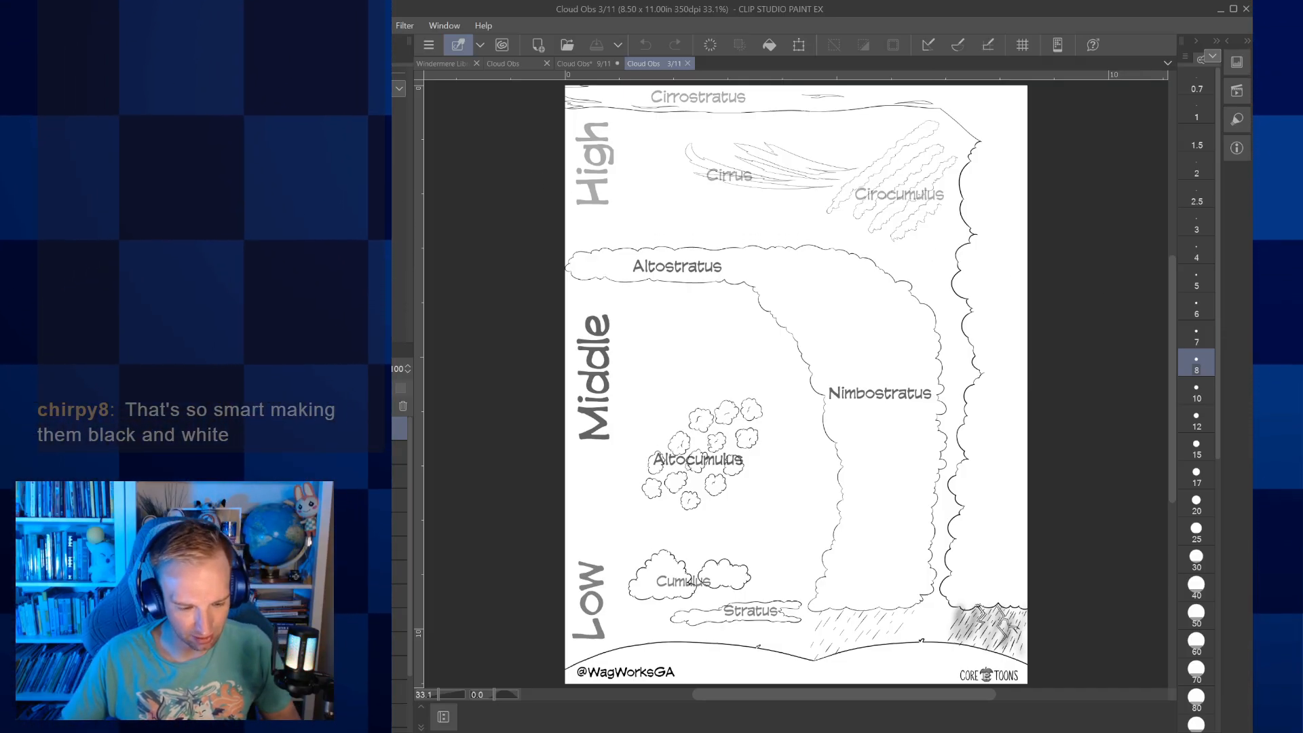
click(399, 547)
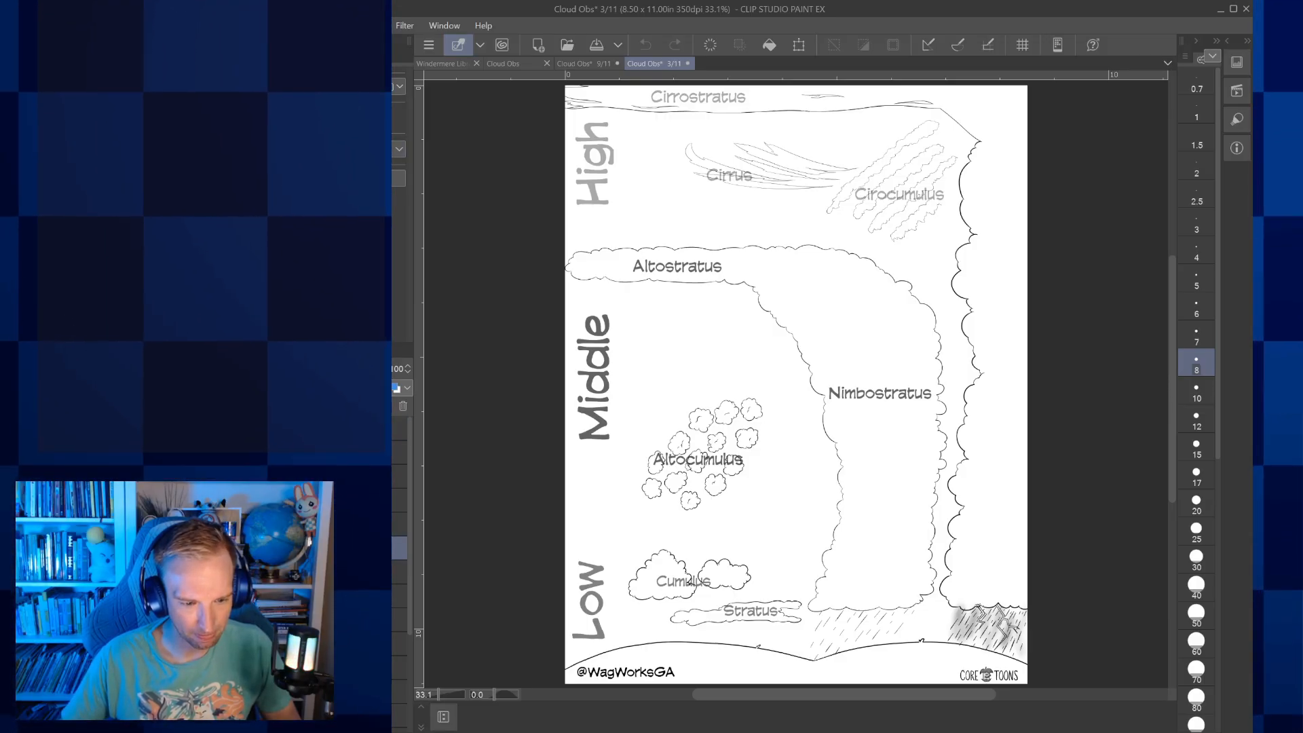
key(p)
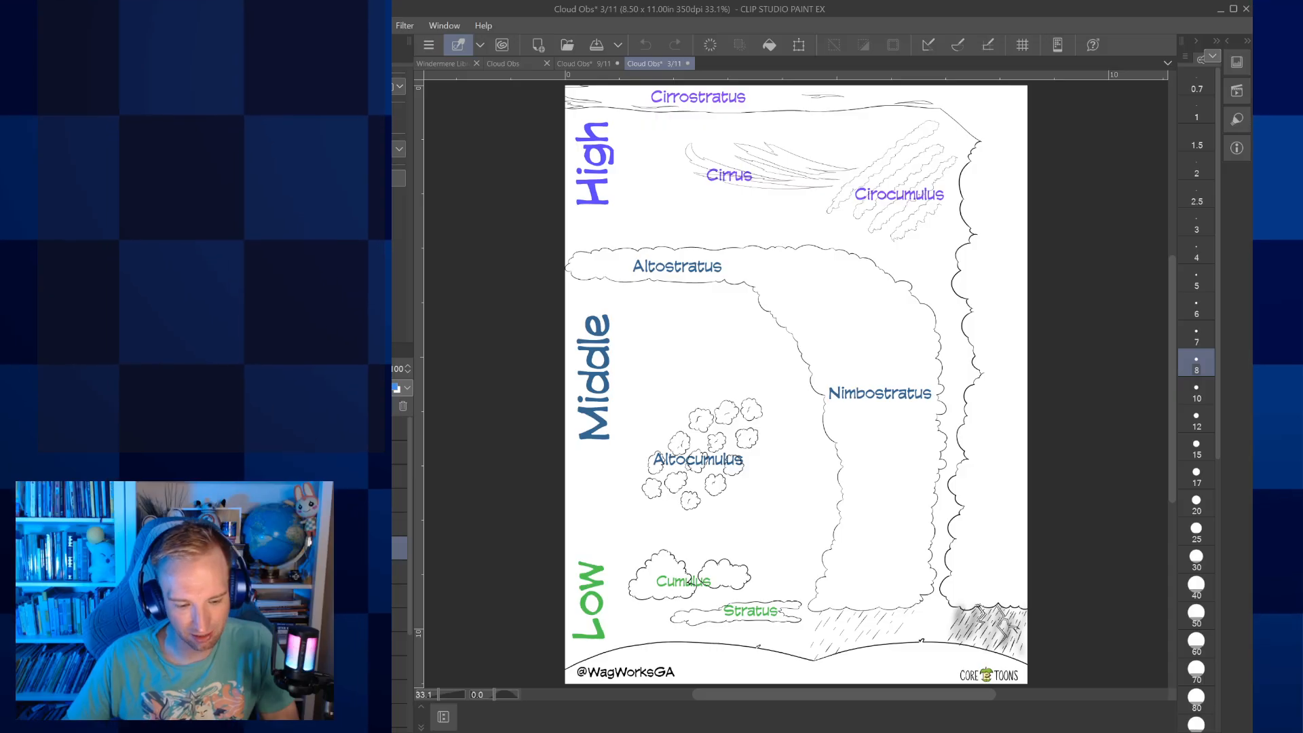
Try to recolour the Cirrostratus label black
key(o)
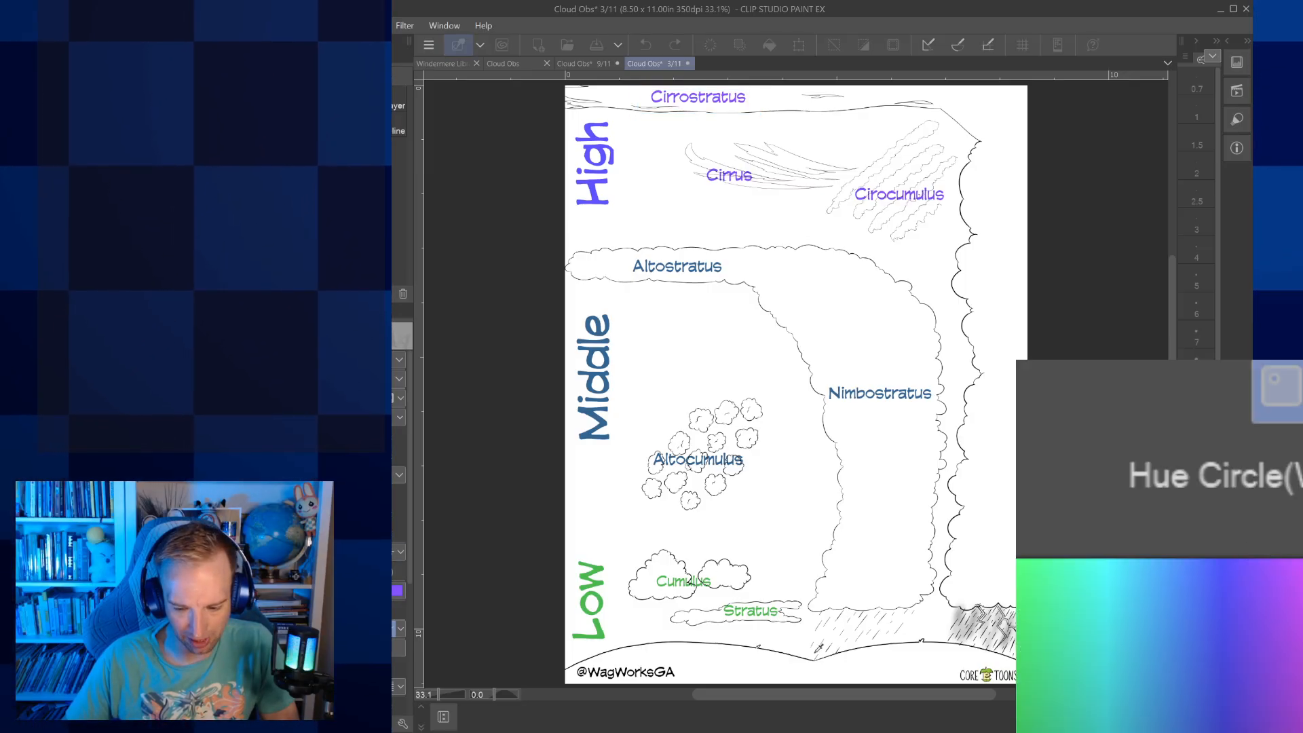
key(ctrl+z)
click(923, 410)
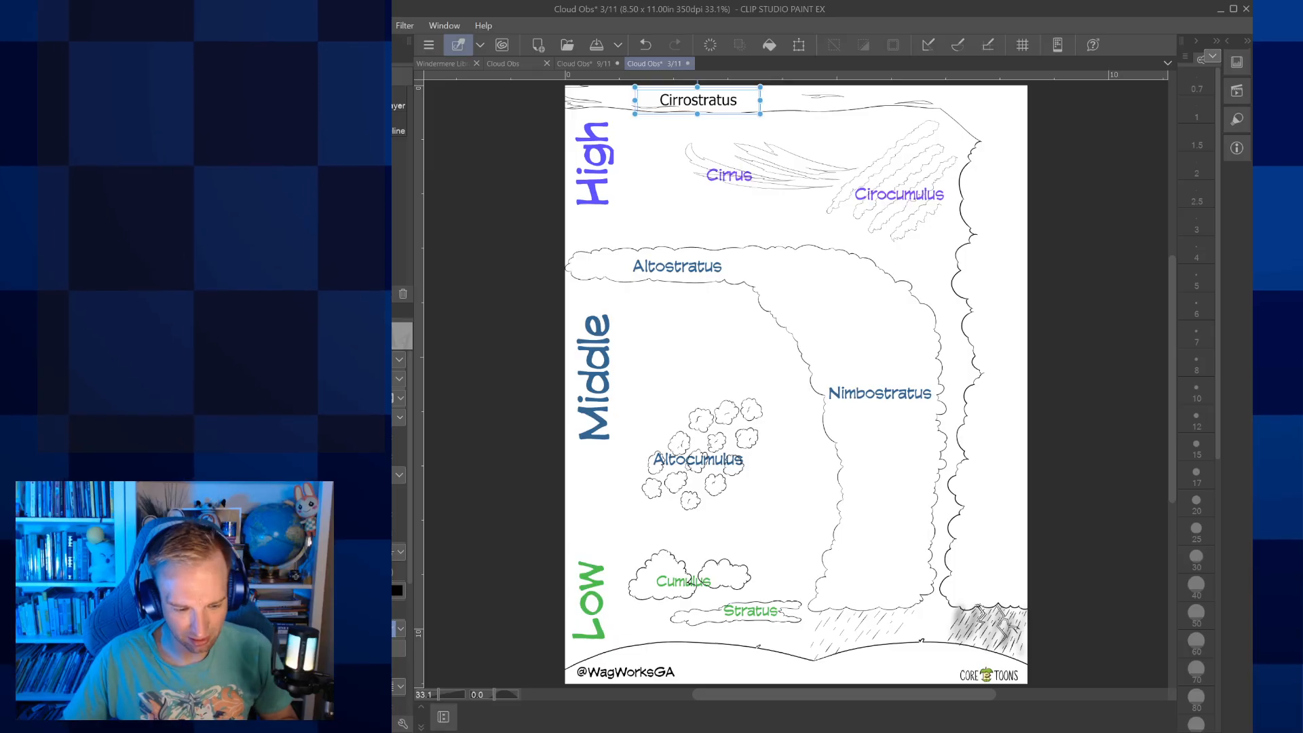
key(ctrl+z)
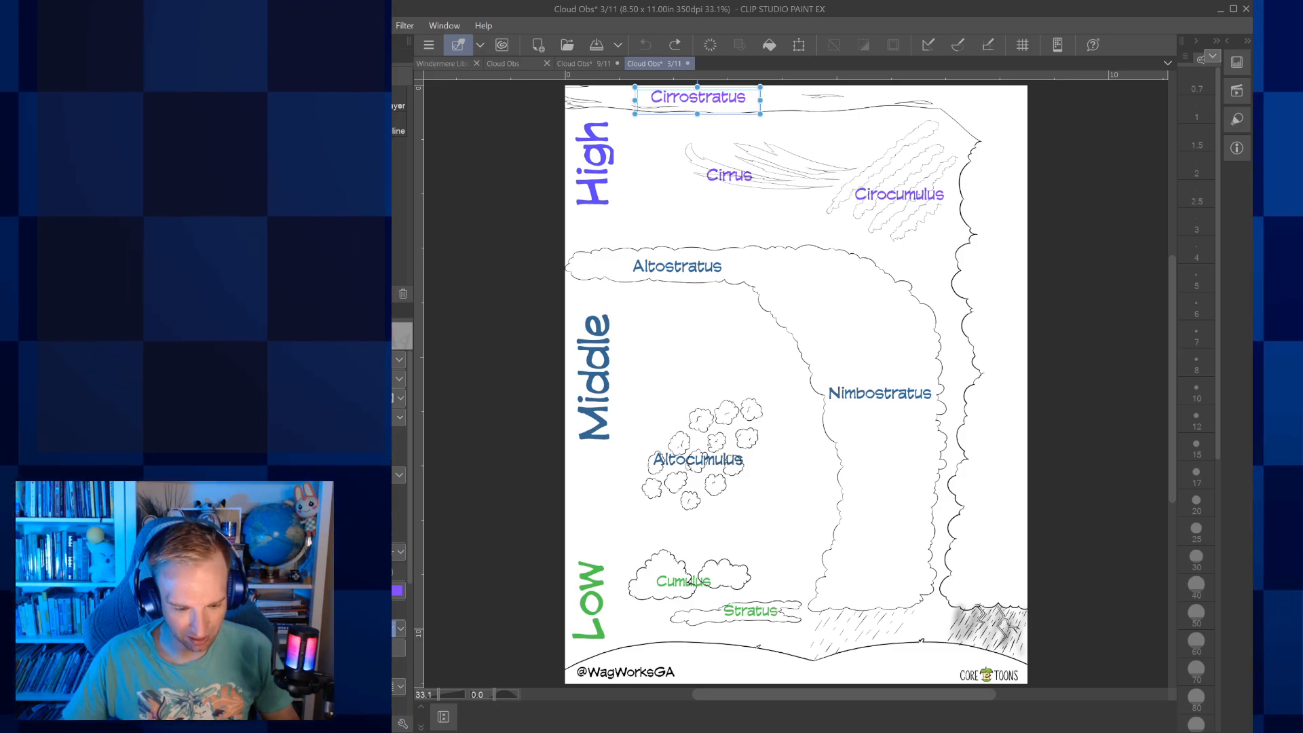
Recolour the Cirrostratus label black and set it back to the hand-lettered font used by the other labels
click(397, 590)
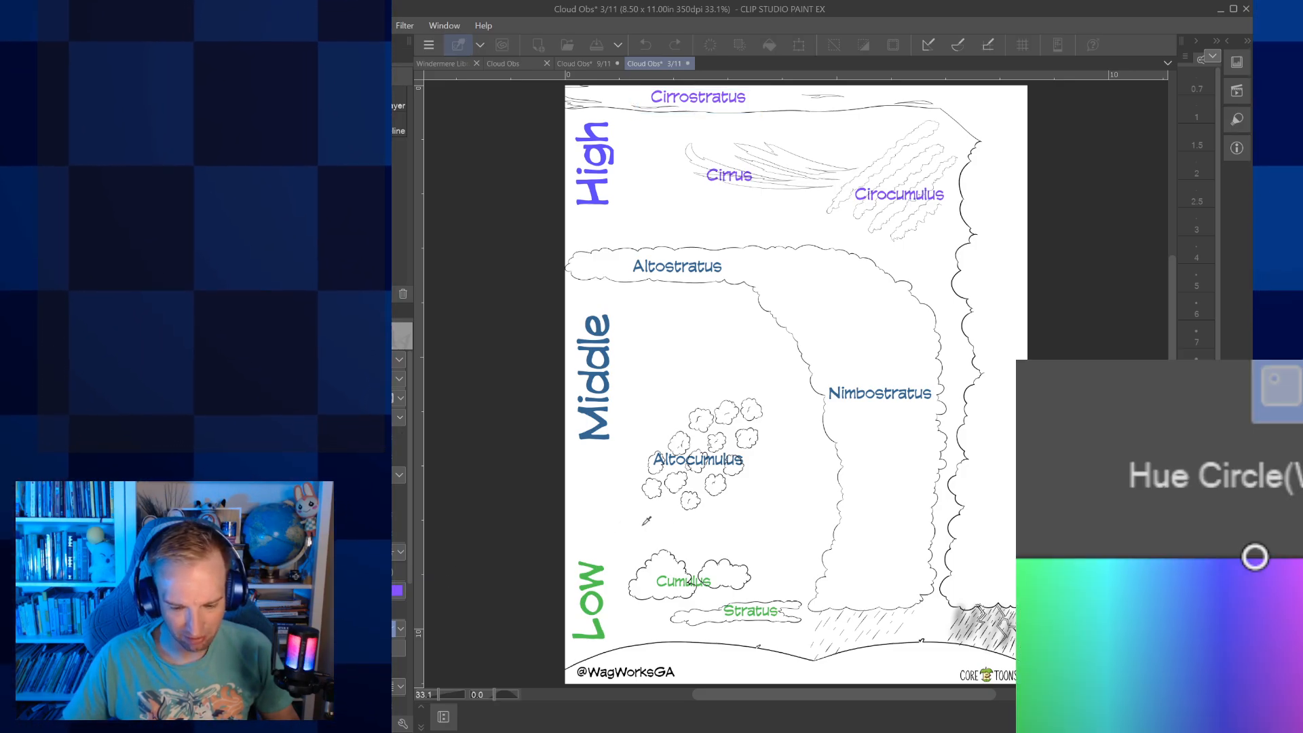
click(687, 508)
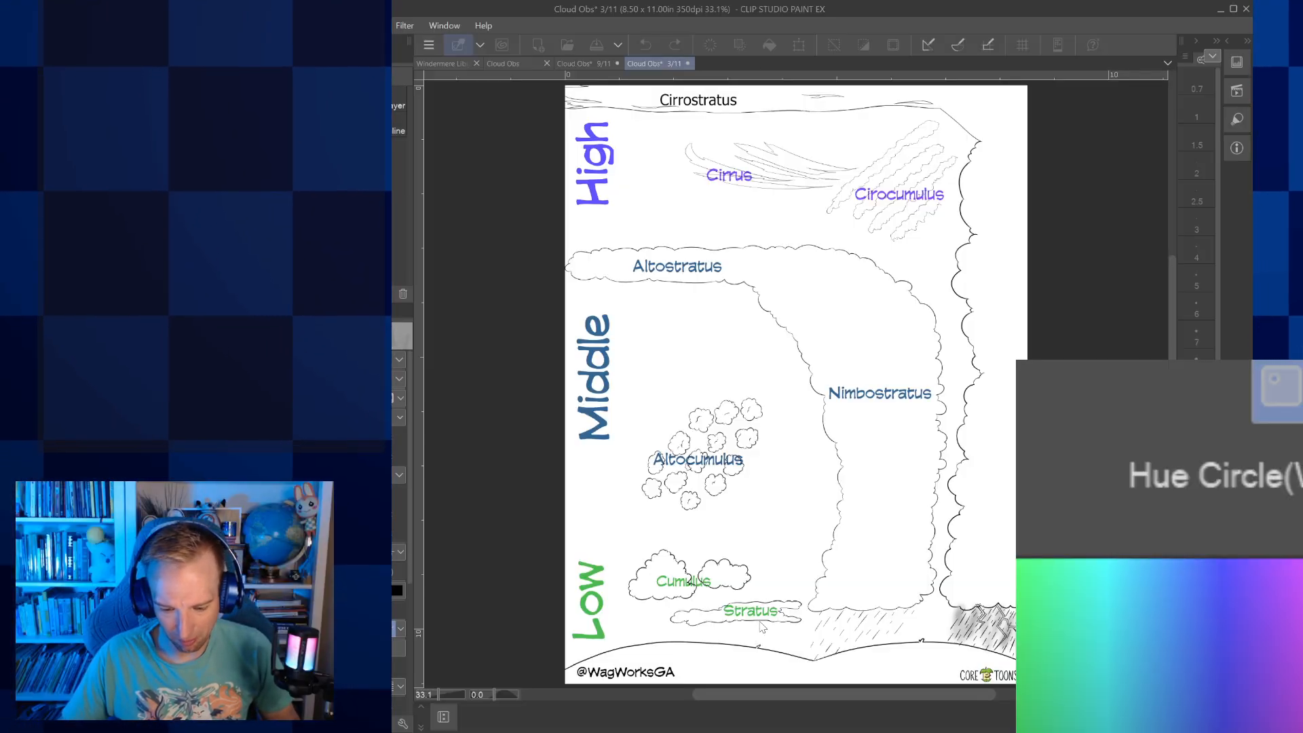
click(751, 613)
click(760, 620)
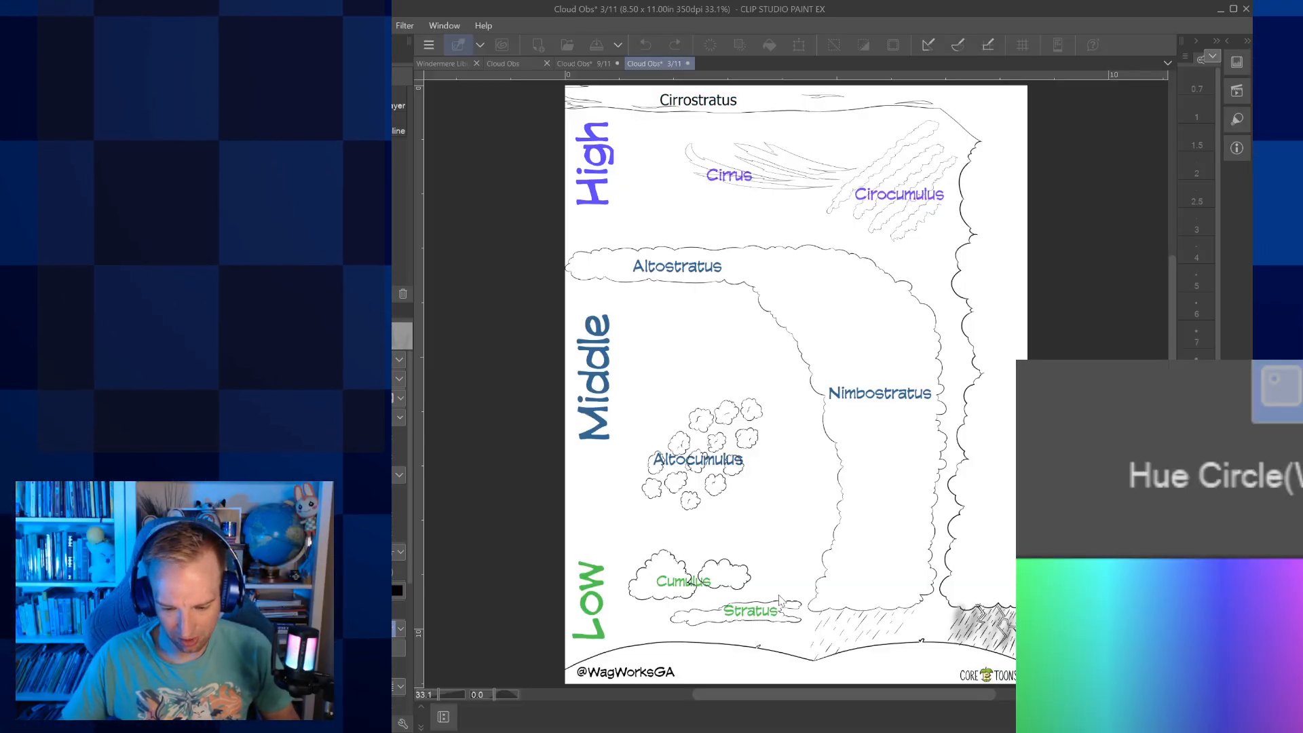
click(776, 626)
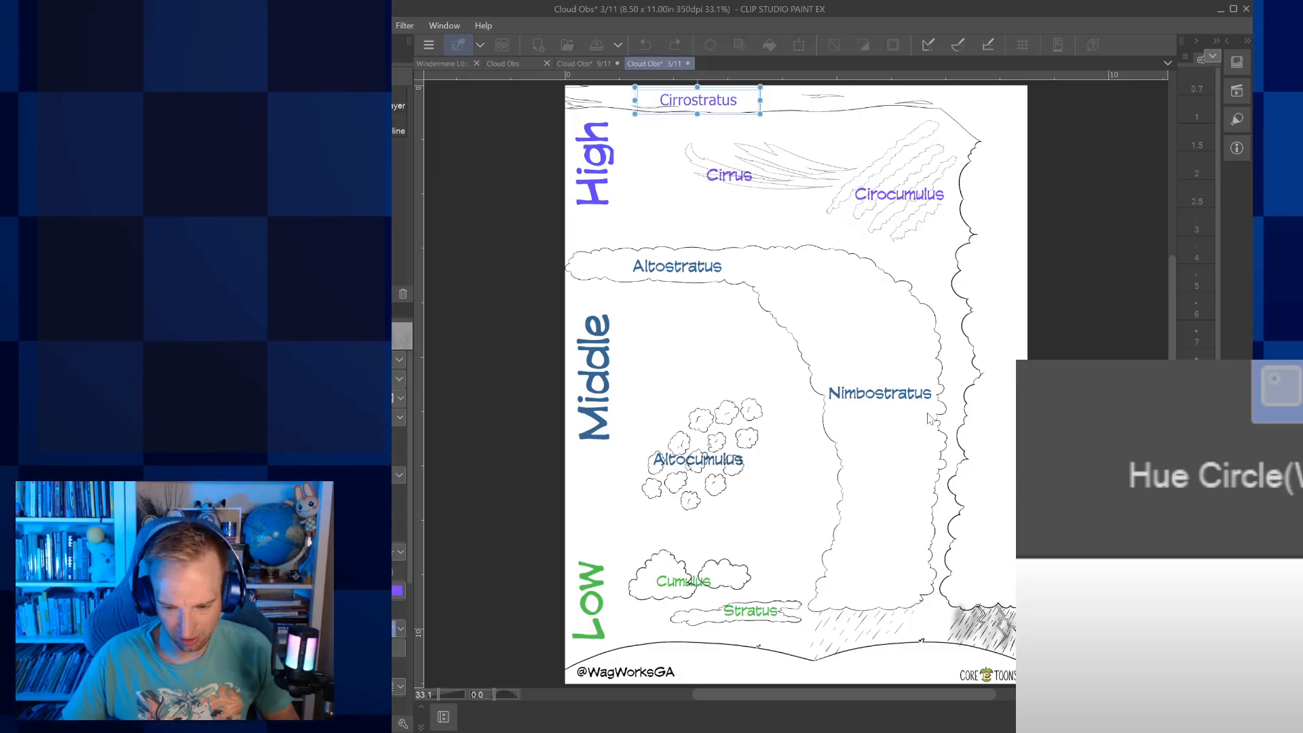
click(926, 413)
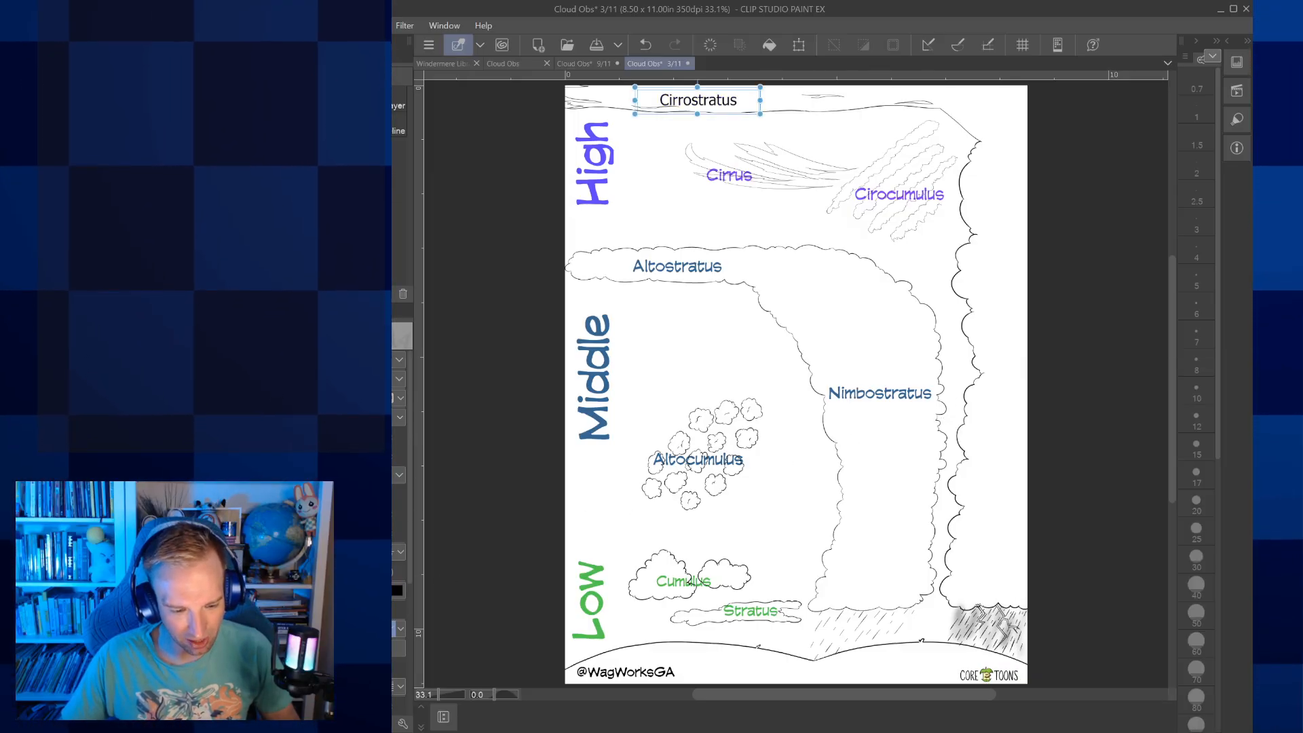
click(679, 539)
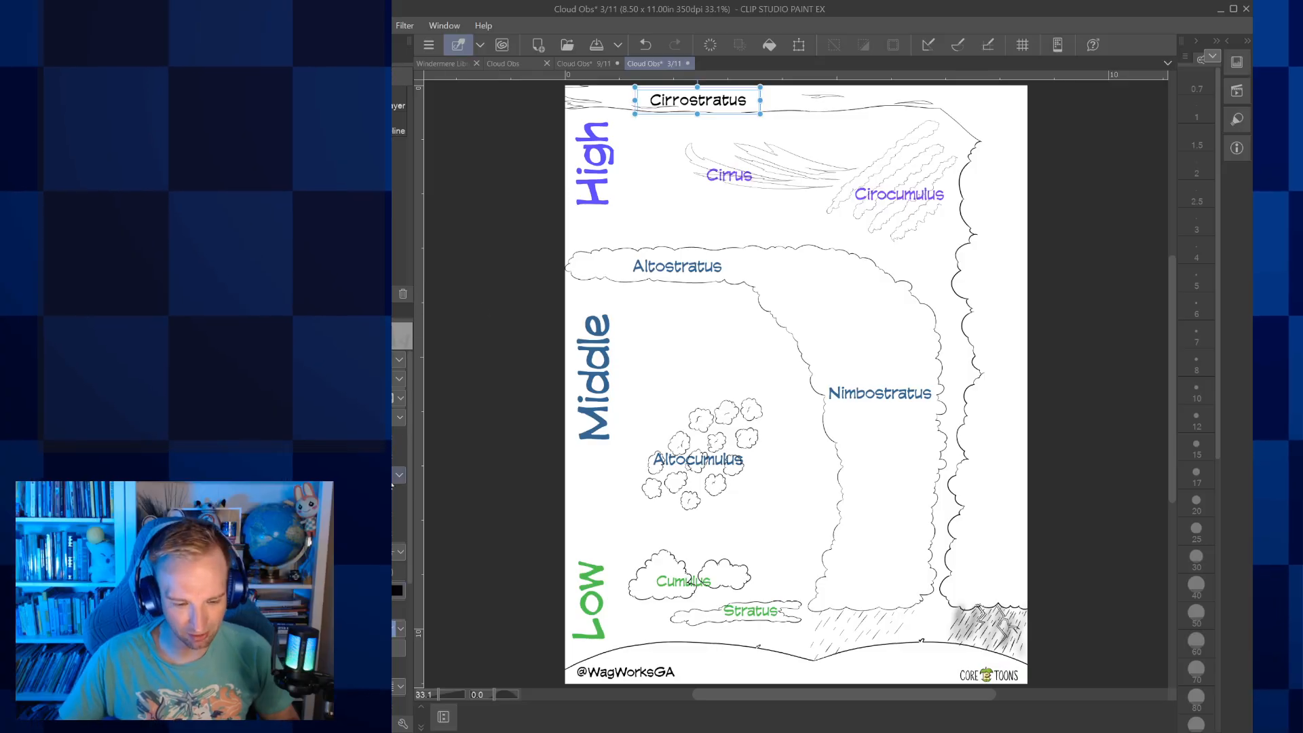
Recolour the High heading black and widen its text frame so the lettering fits without being cut off
click(596, 182)
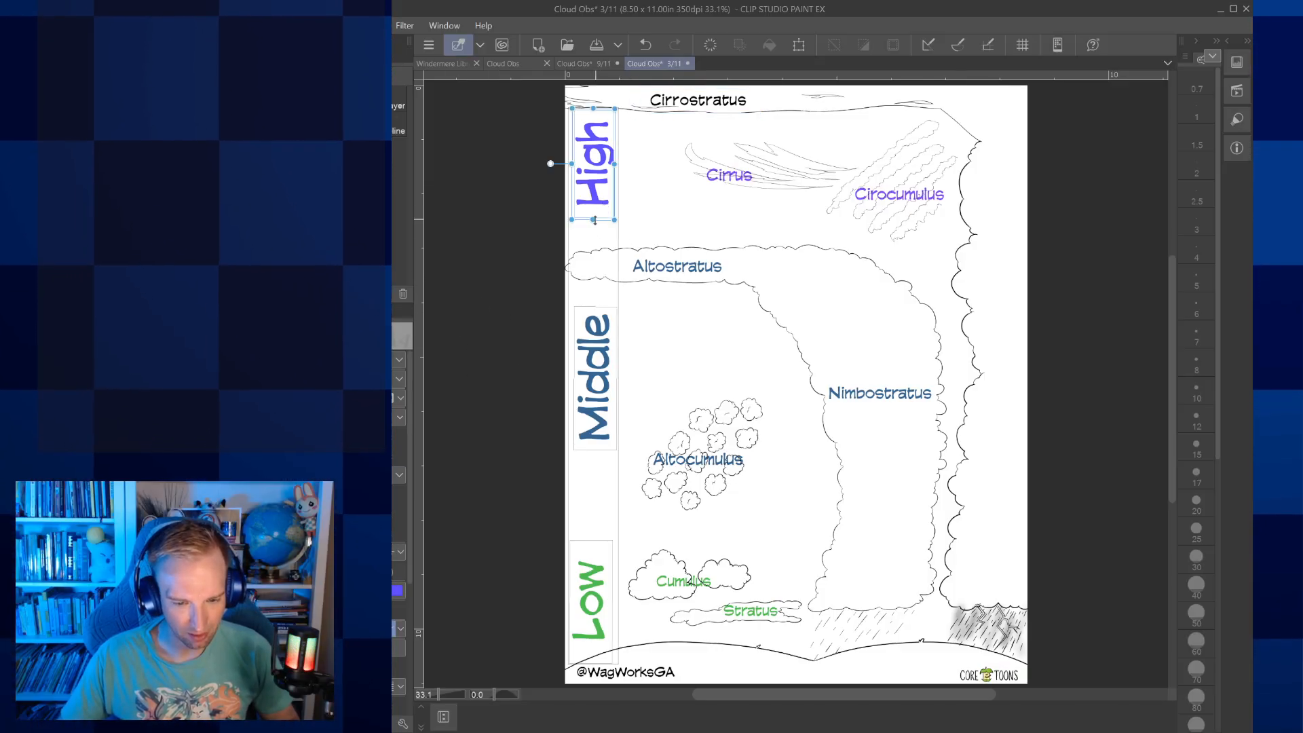
click(399, 360)
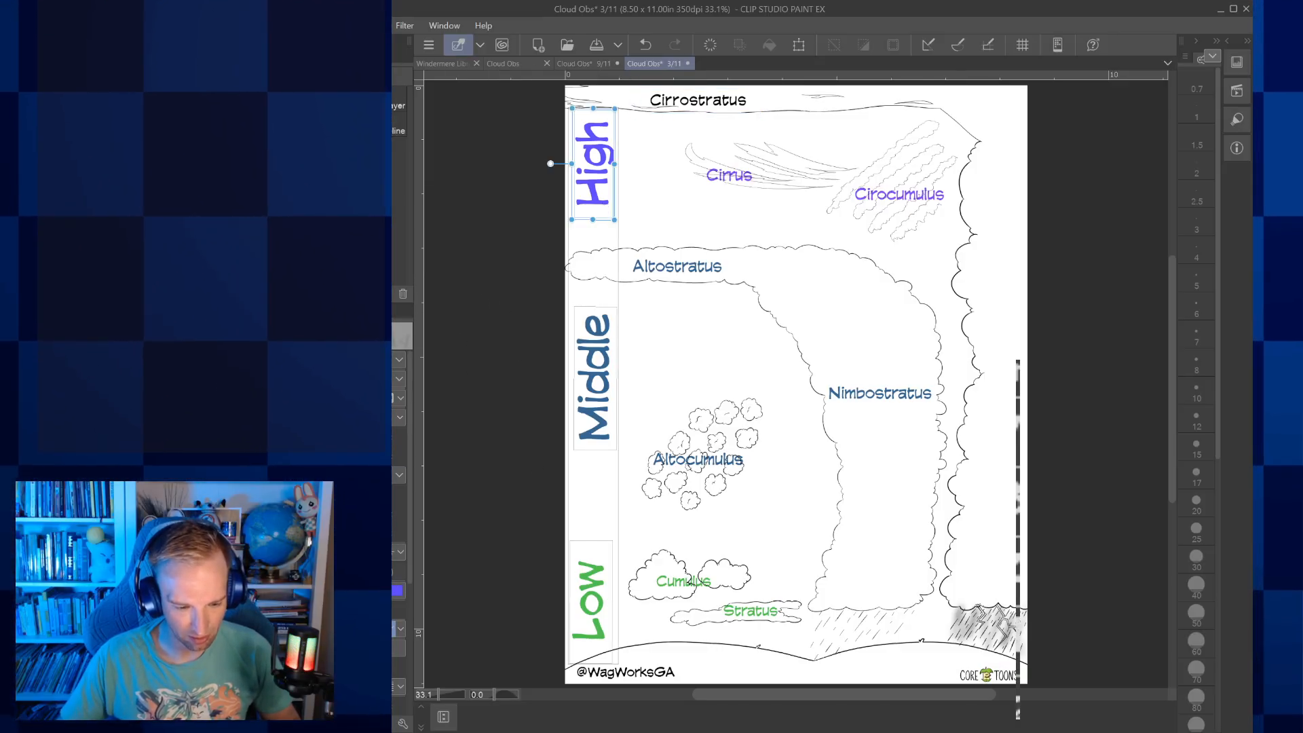
click(380, 407)
click(397, 590)
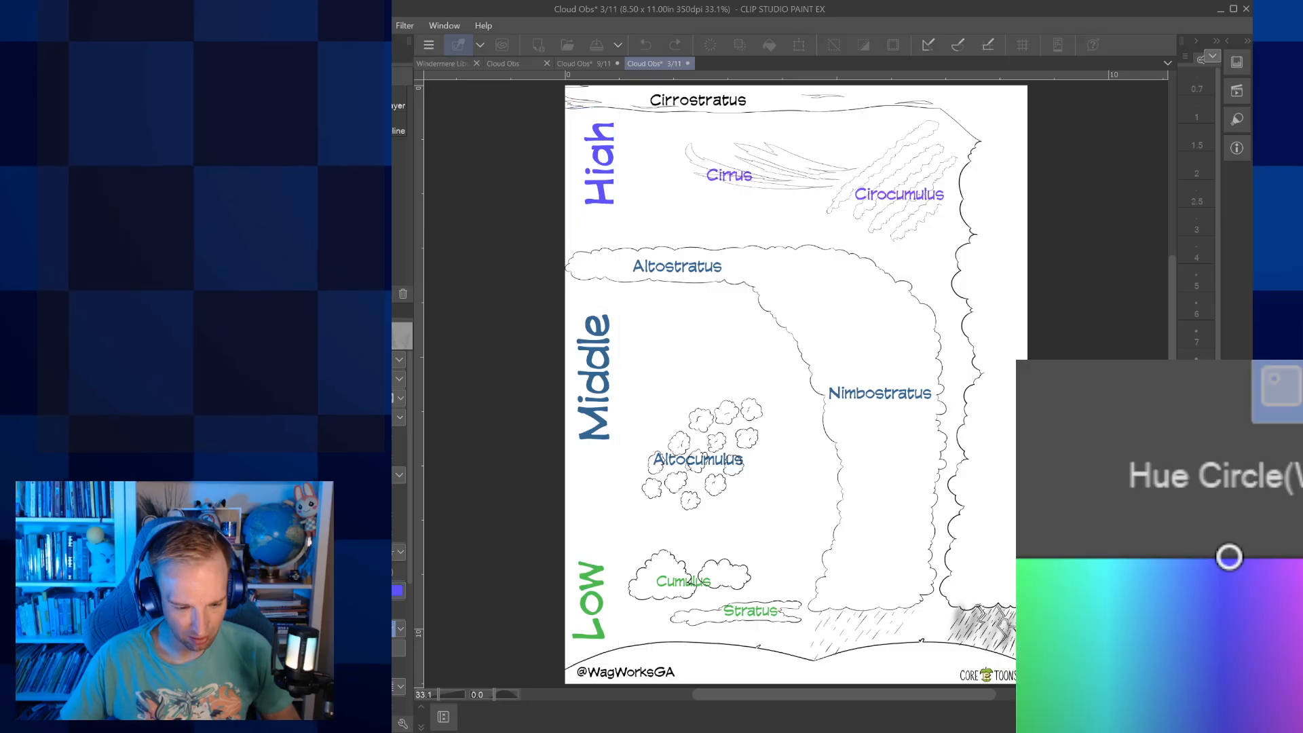
click(775, 644)
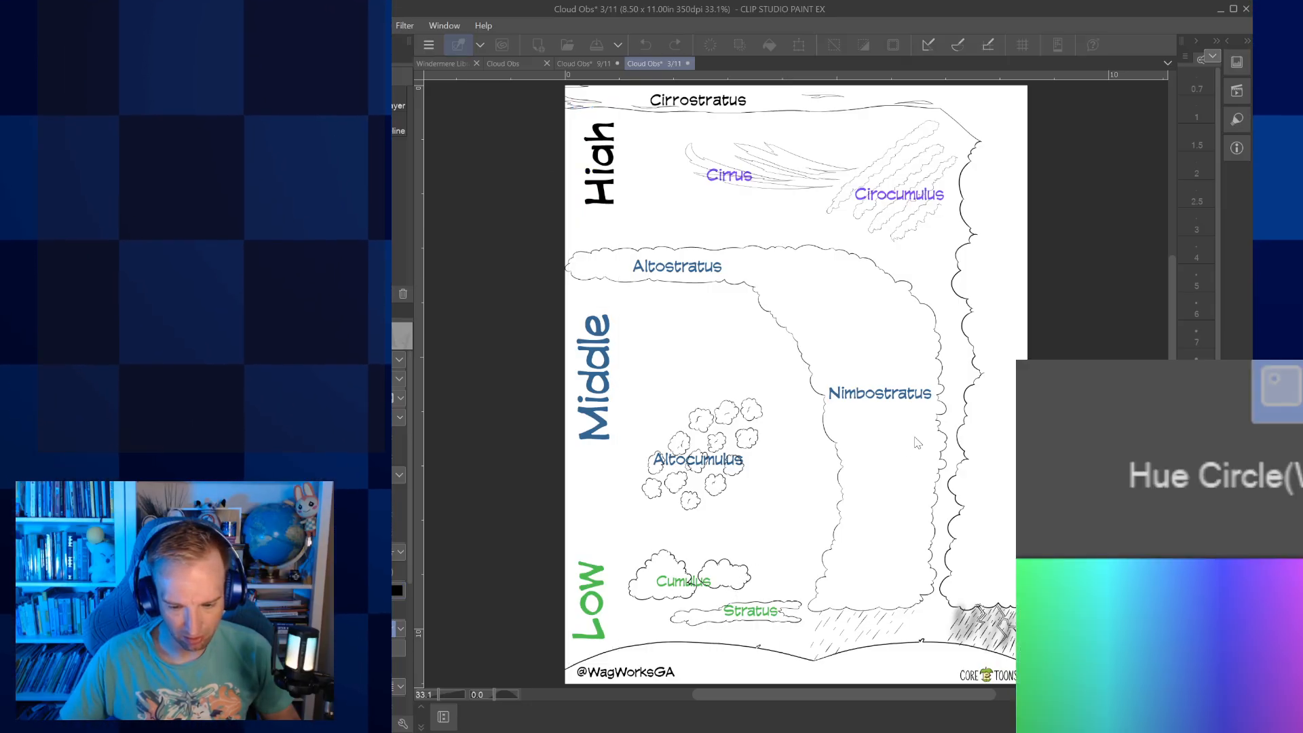
click(917, 420)
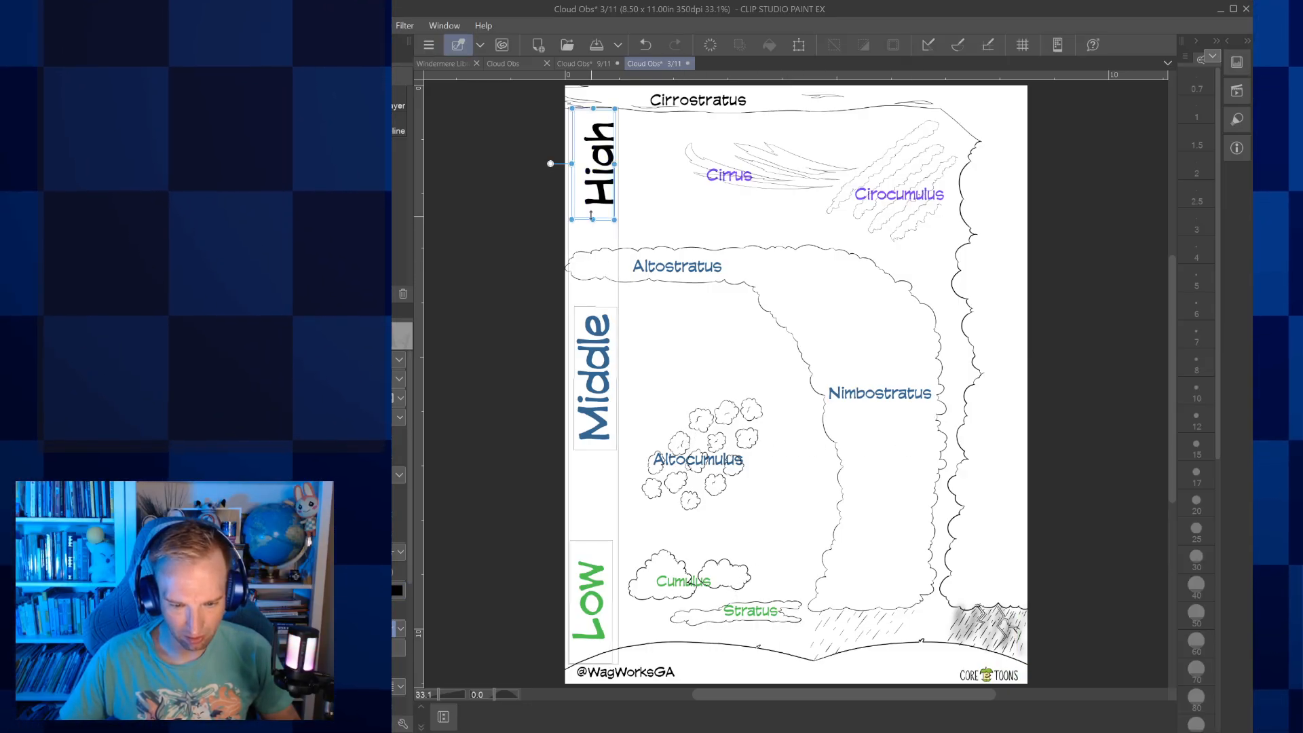
drag(615, 165, 633, 164)
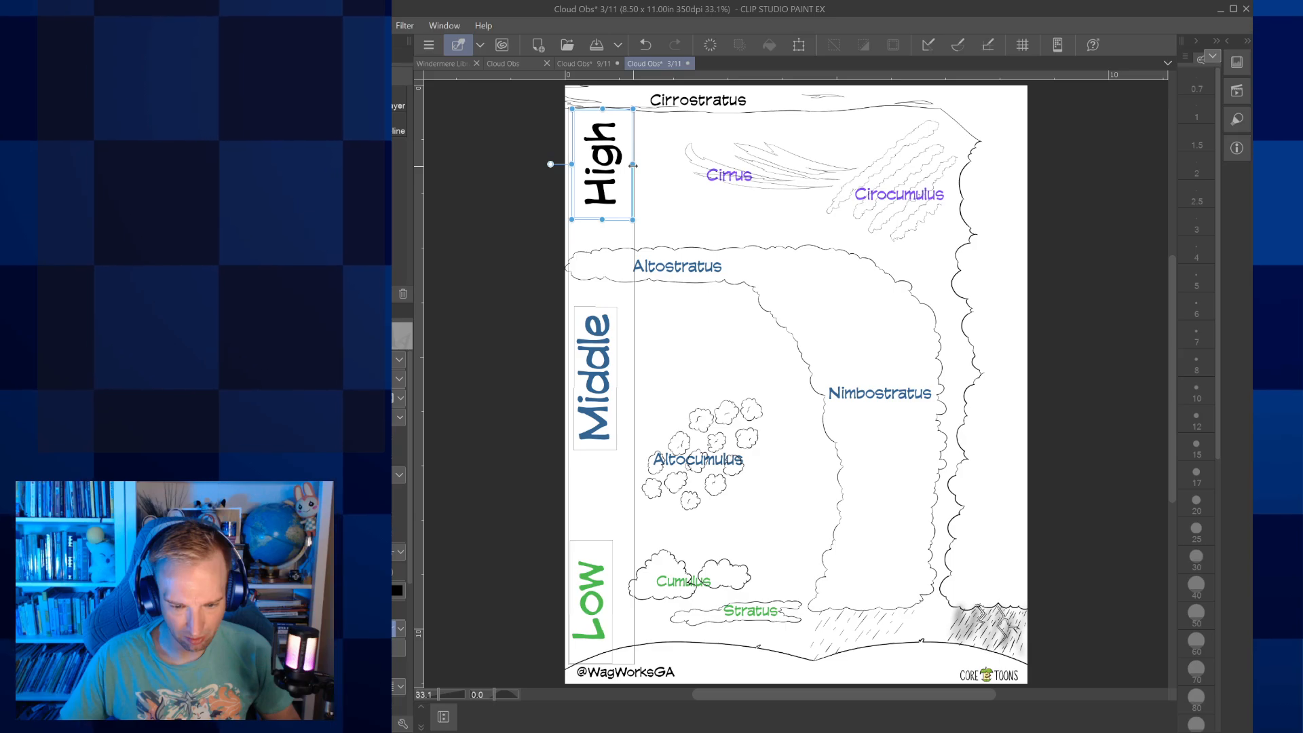
Recolour the Middle heading black
click(595, 378)
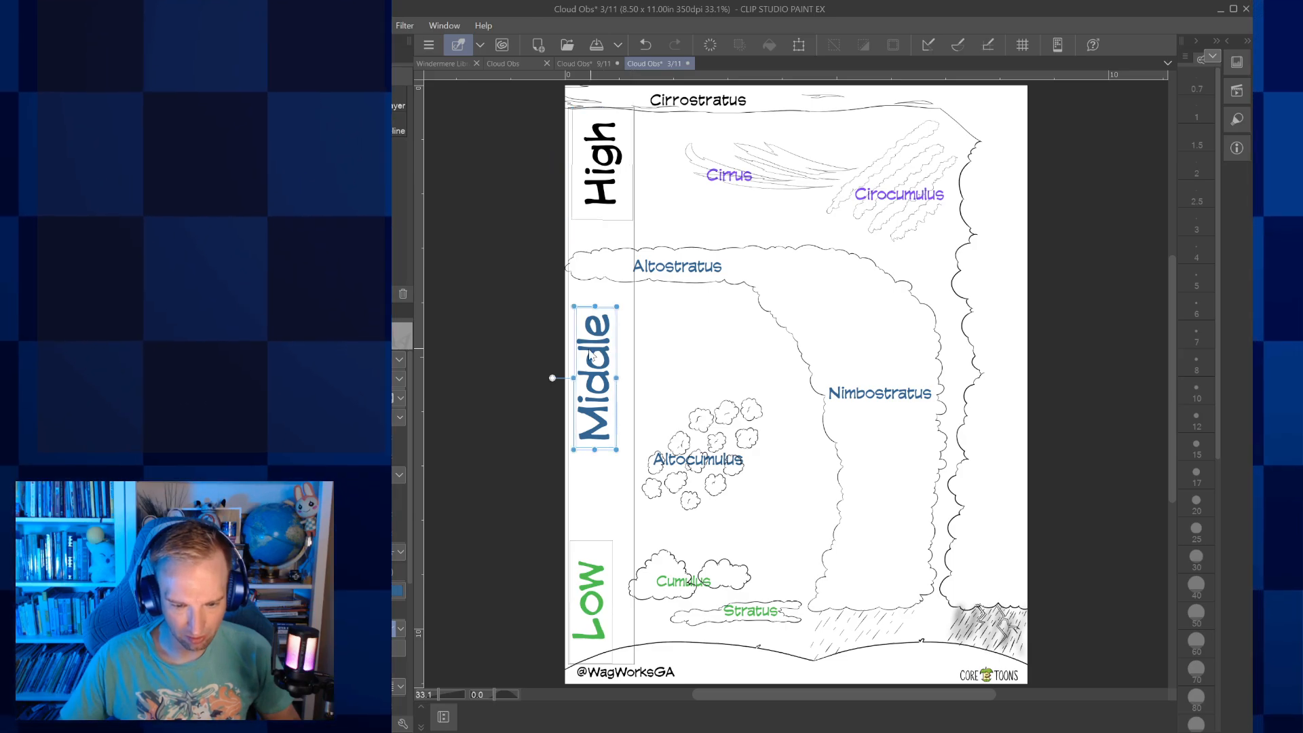
click(398, 591)
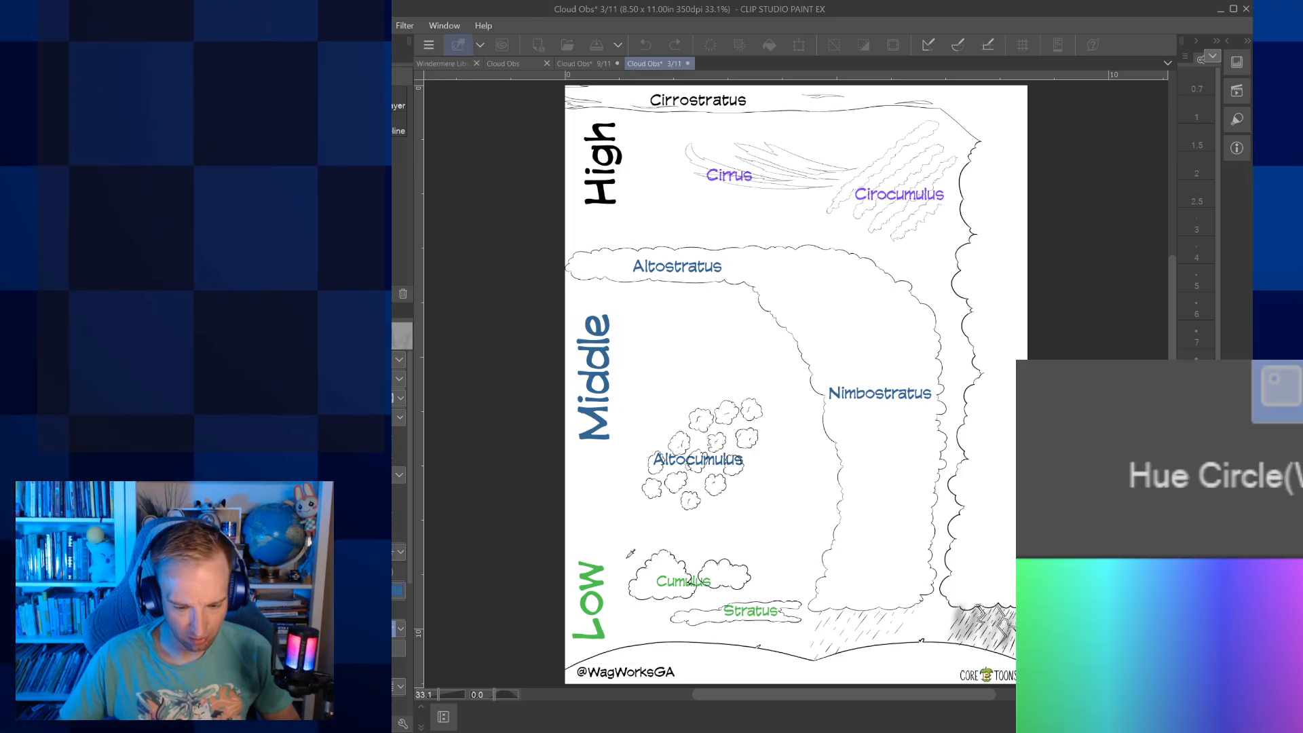
click(788, 656)
click(924, 410)
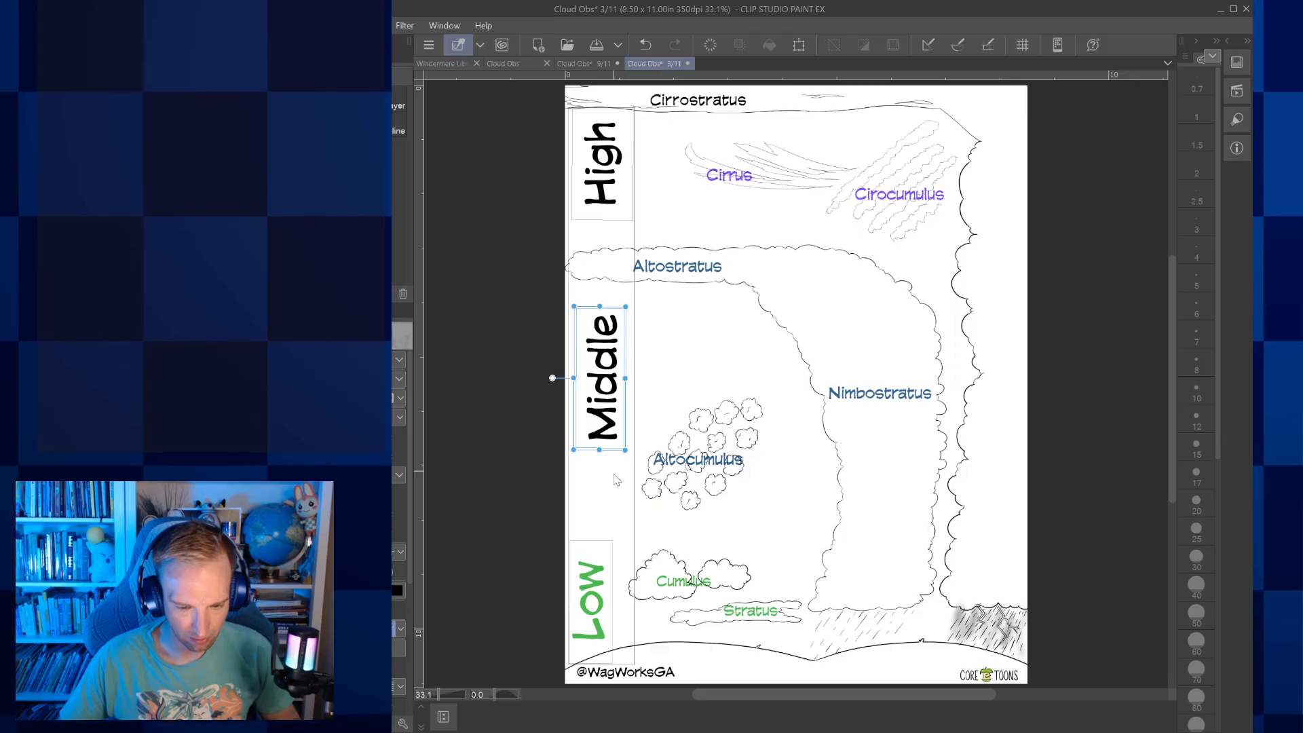
Recolour the Low heading black
click(589, 598)
click(397, 590)
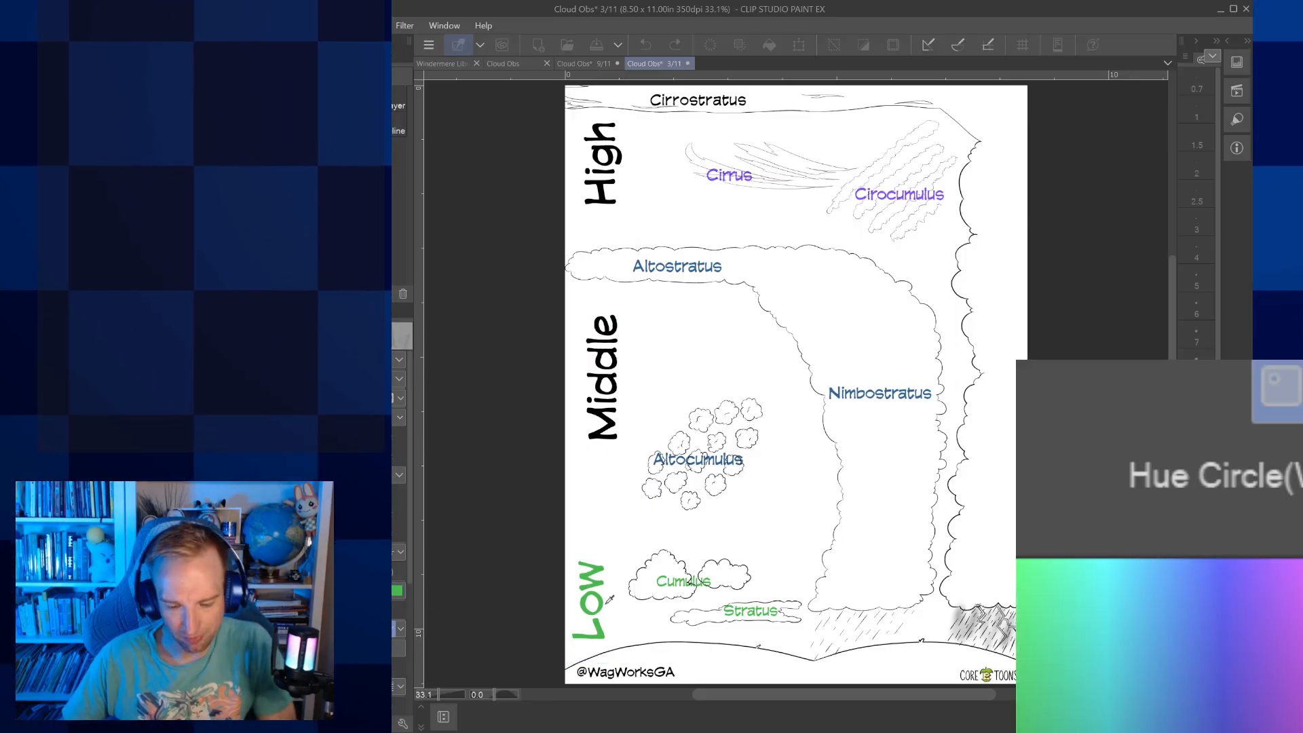
click(793, 643)
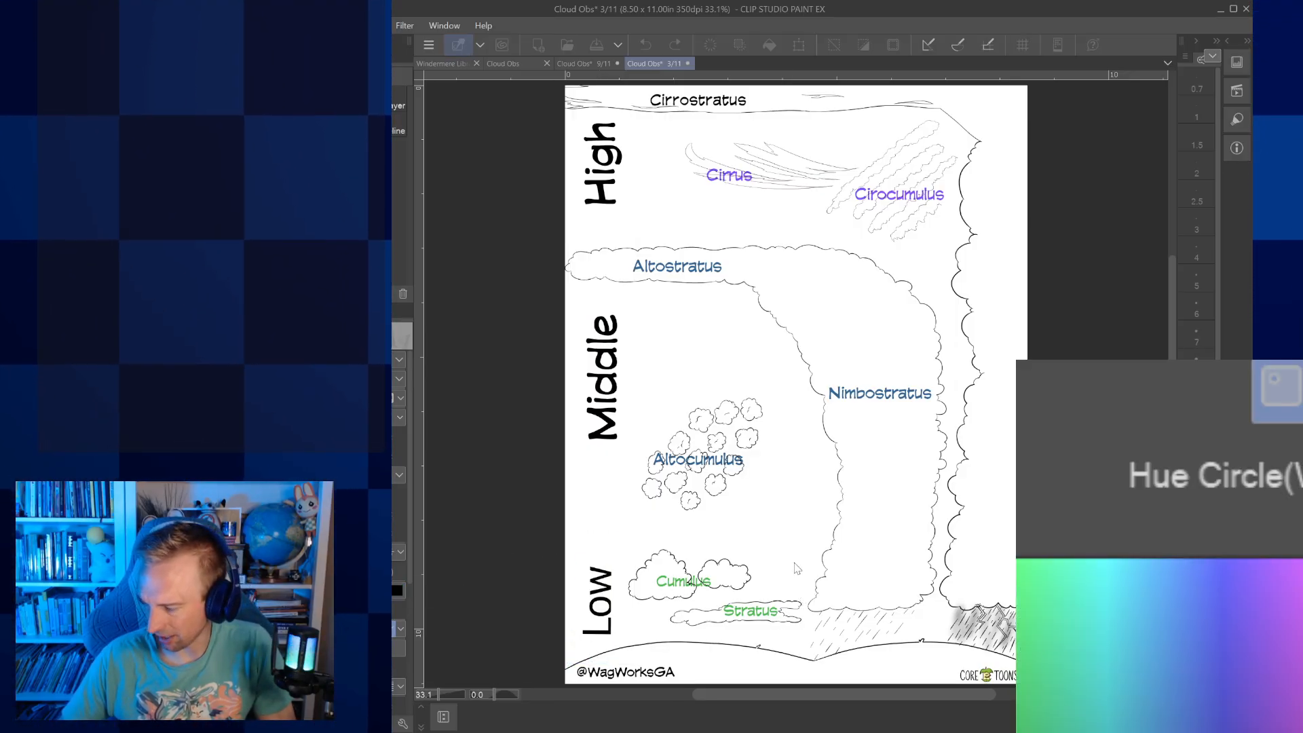
key(Return)
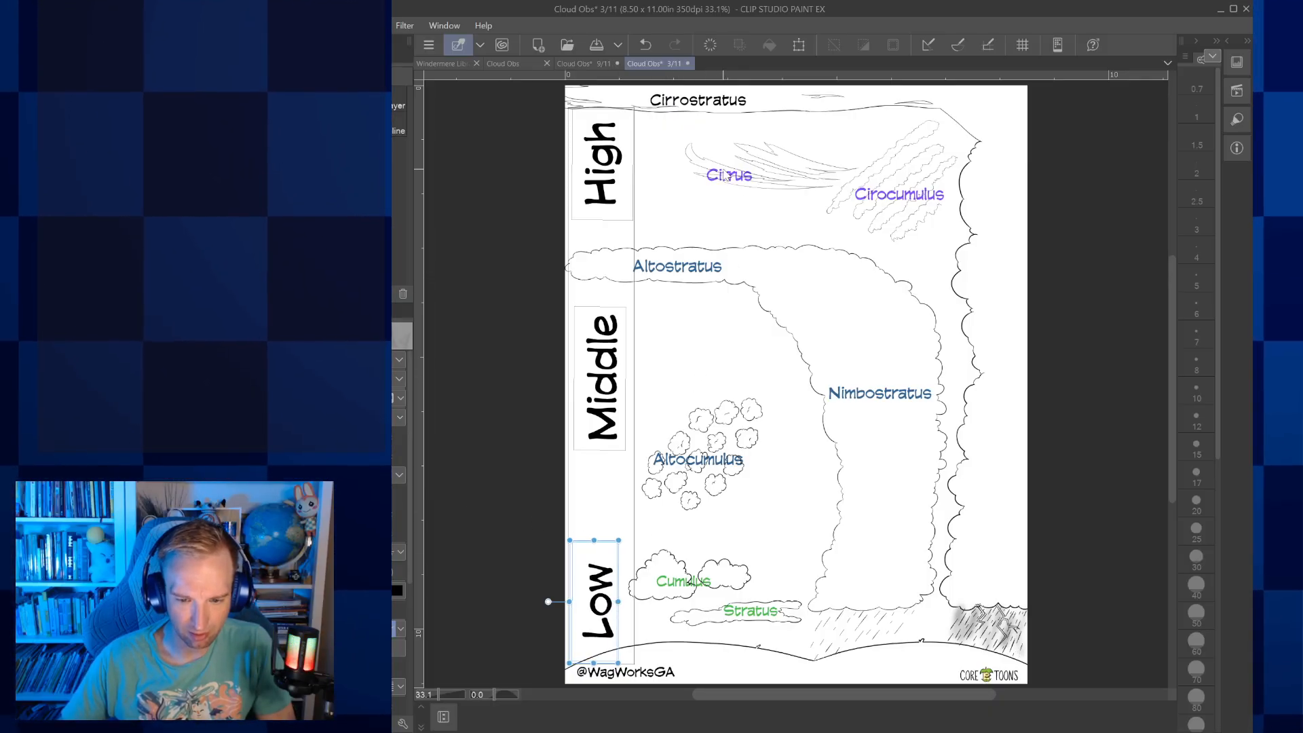
Recolour the Cirrus label black and move it slightly down and left, just below the wispy cloud
click(720, 192)
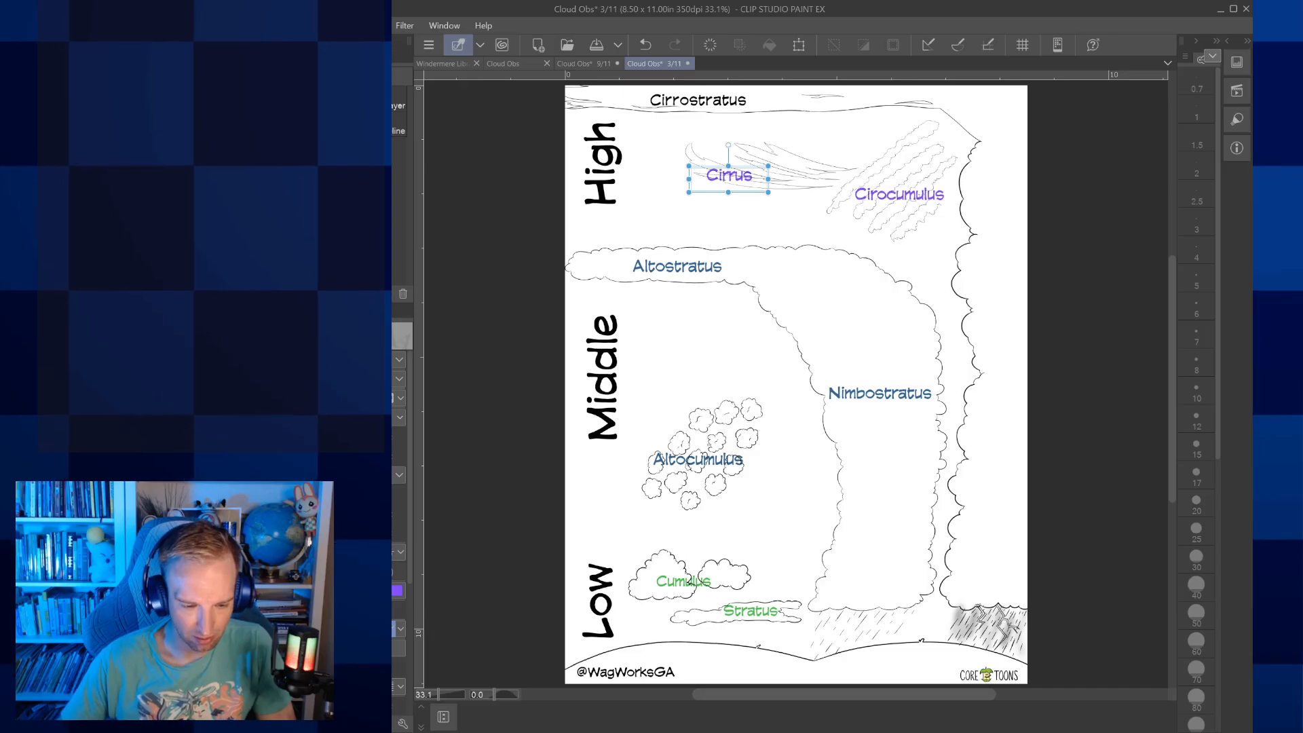
click(399, 591)
click(780, 632)
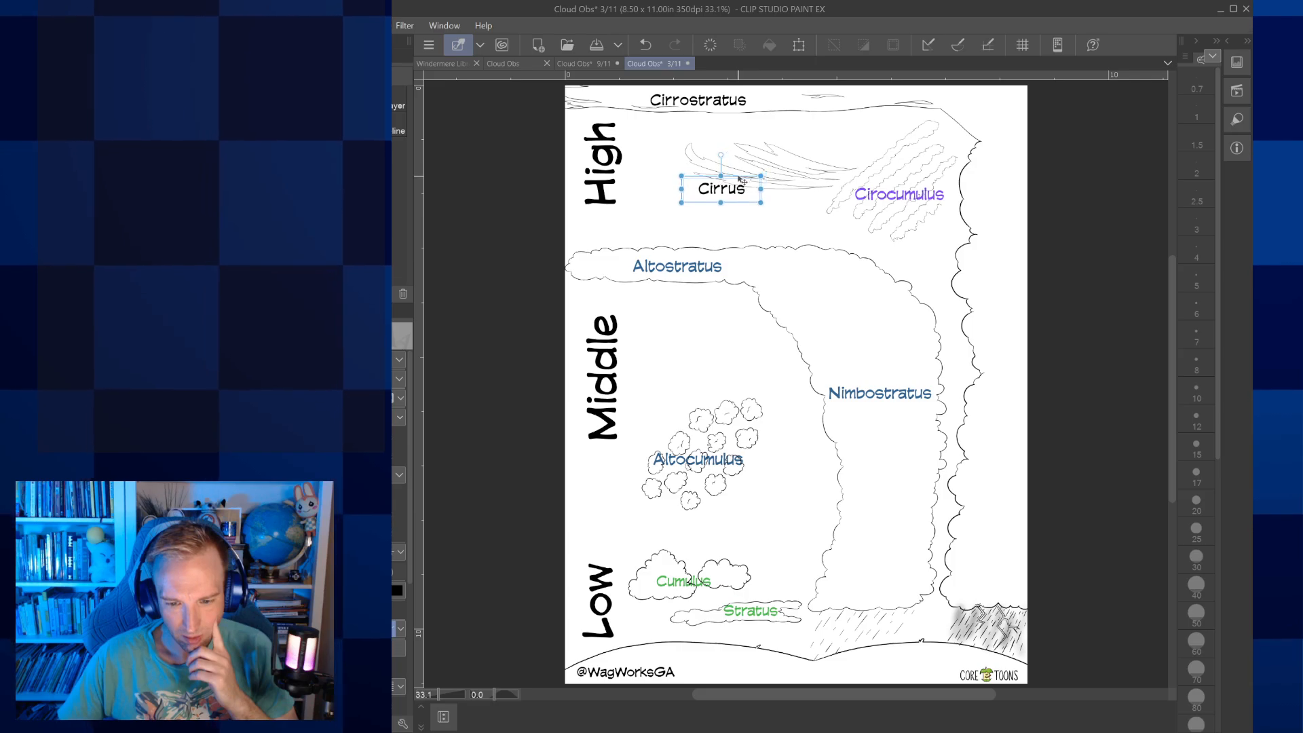
Recolour the Cirocumulus label black
click(868, 195)
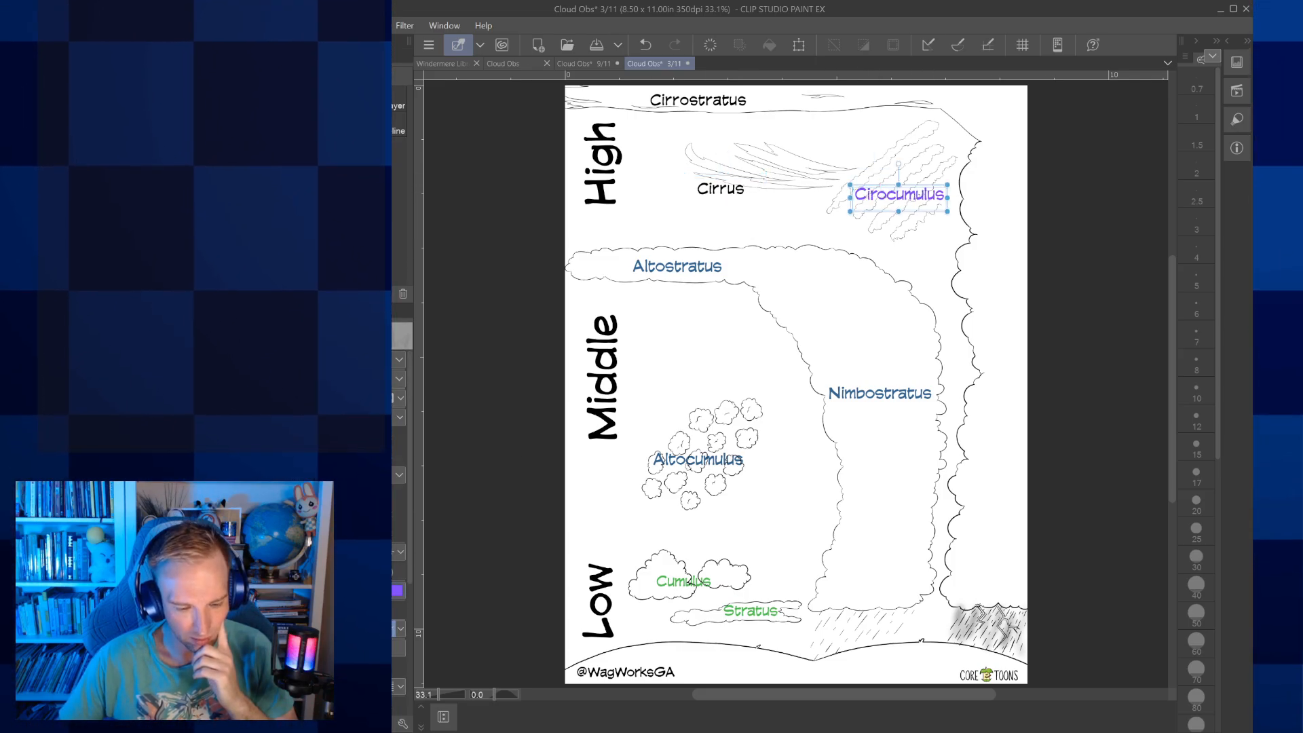
click(397, 590)
click(915, 432)
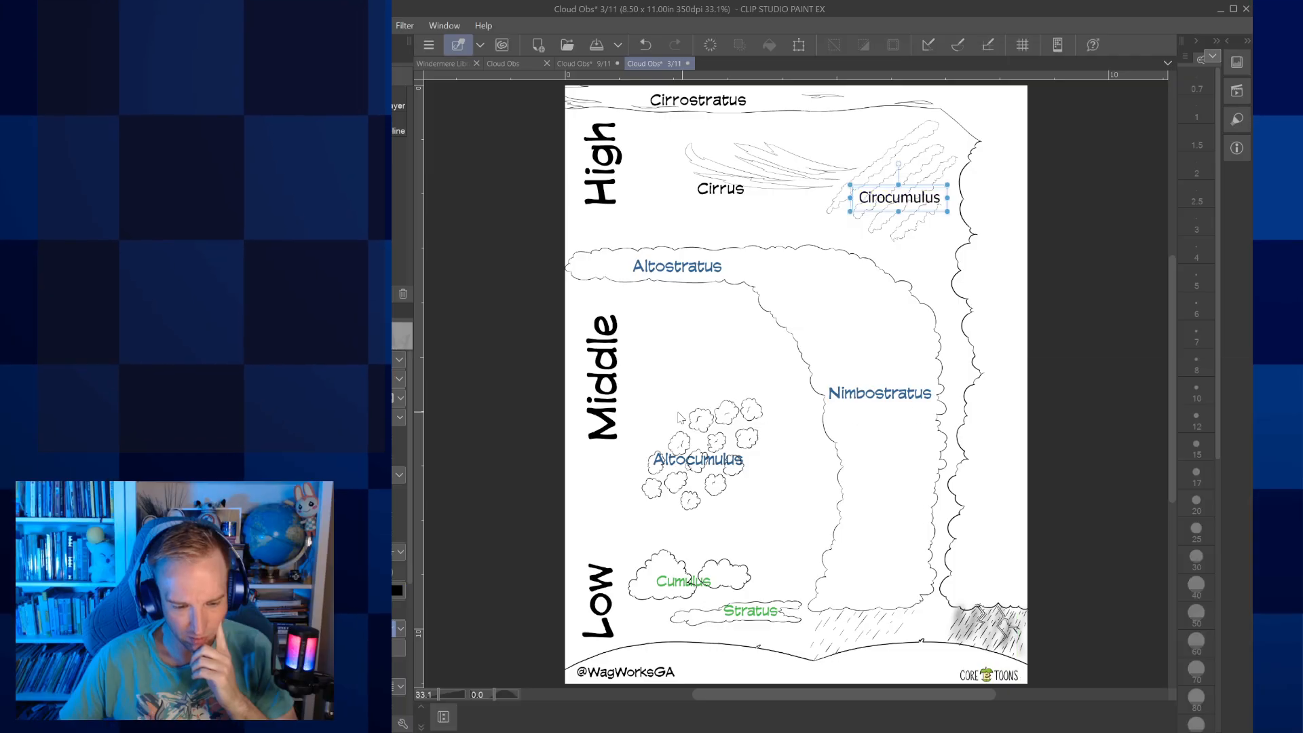
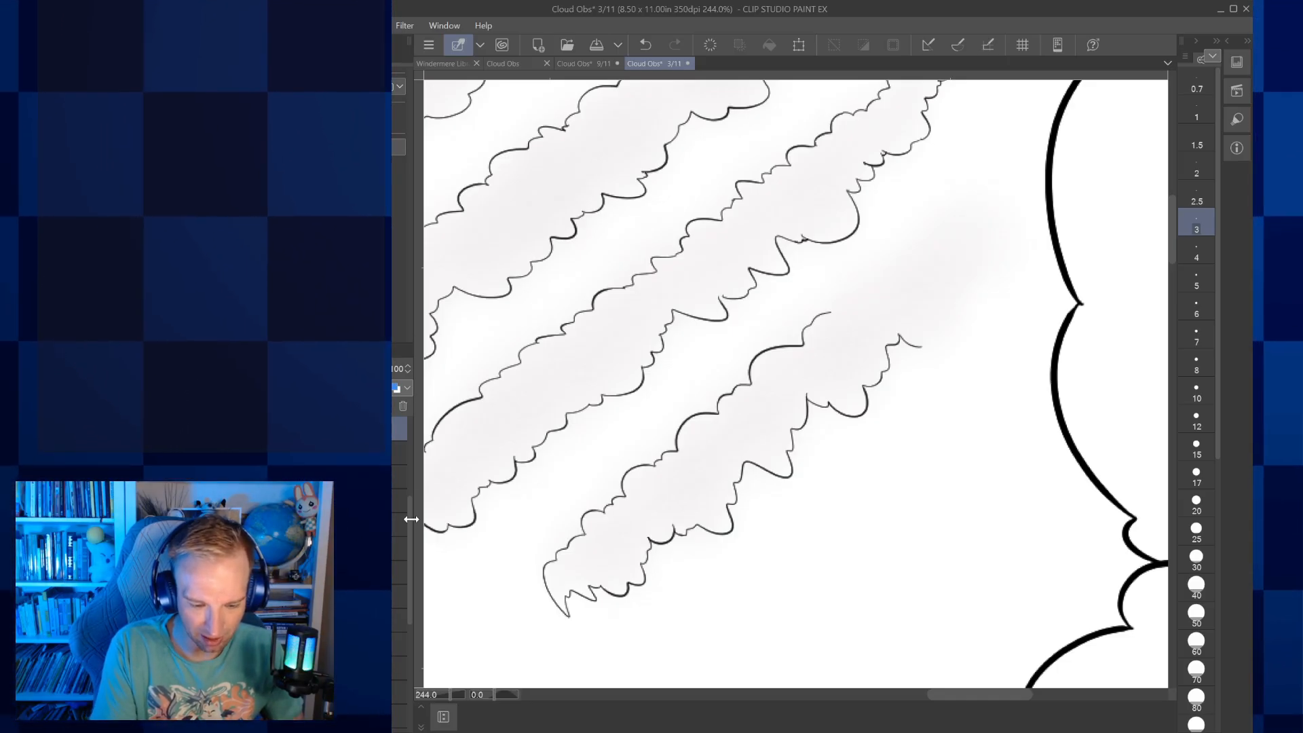
Finish inking the scalloped outline around the upper end of the last Cirocumulus streak, and hide the coloured sky and cloud fills
drag(411, 519, 408, 527)
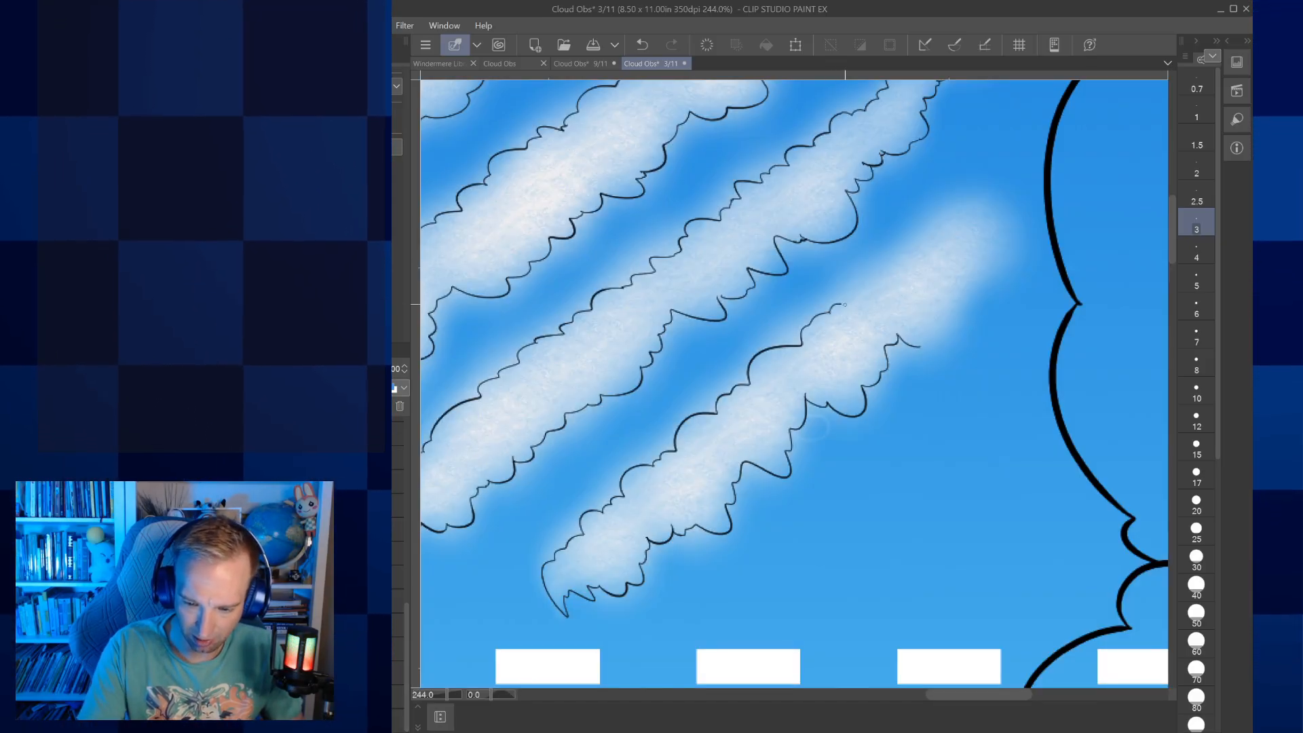
drag(845, 305, 921, 245)
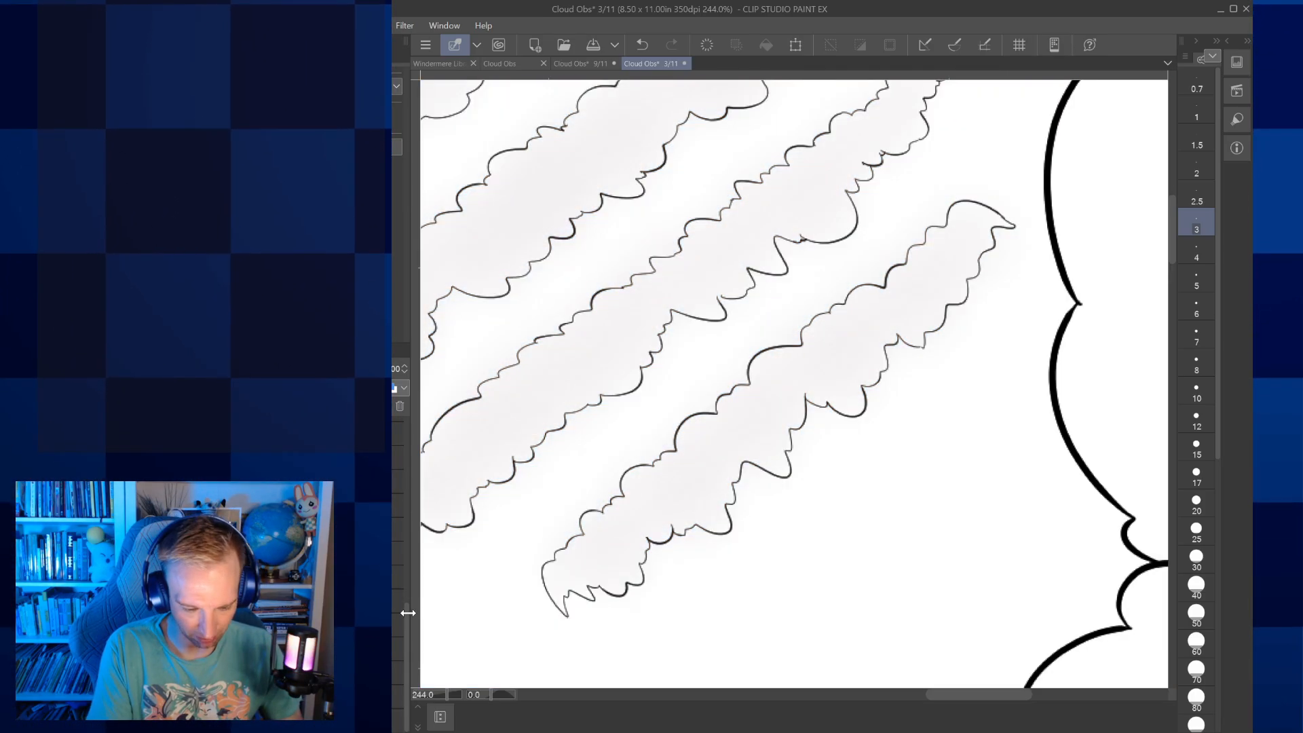
drag(407, 612, 407, 588)
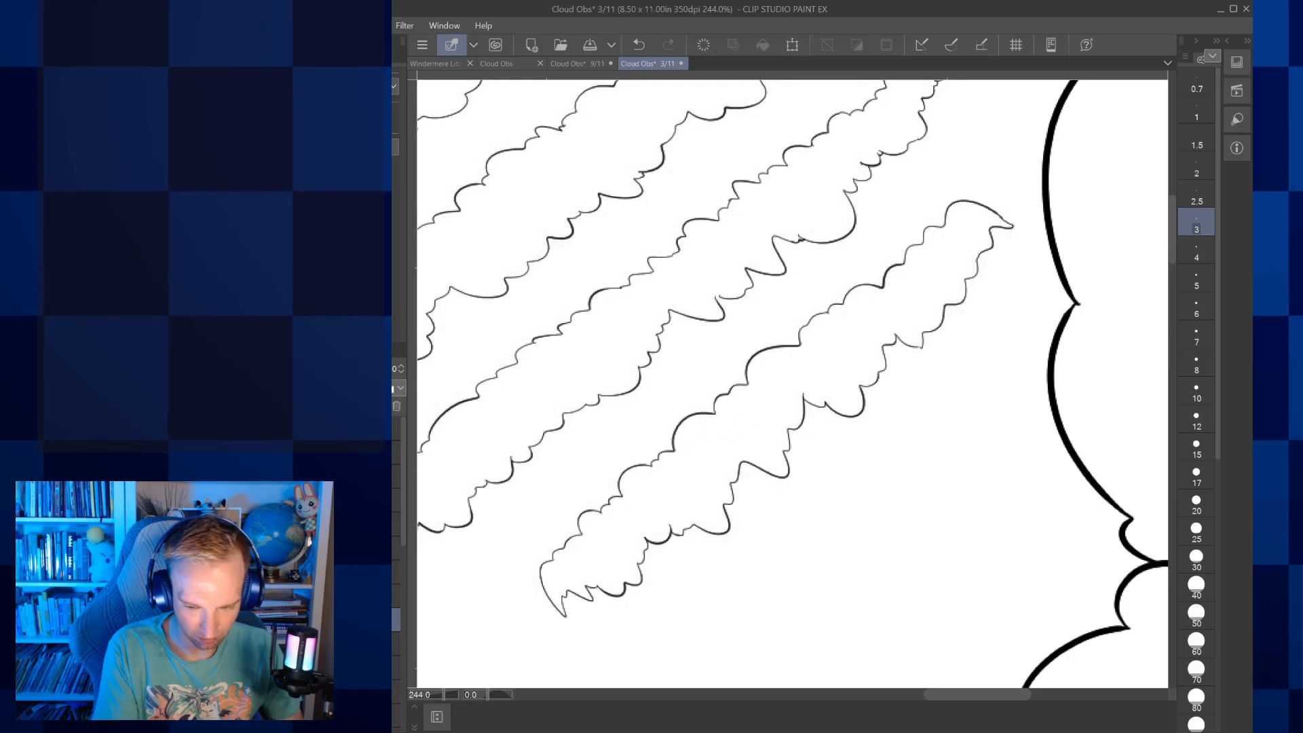
Recolour the Cumulus label black and move it just above the gap between the two low cumulus clouds
scroll(764, 419, down, 5)
drag(765, 419, 805, 386)
scroll(821, 429, down, 2)
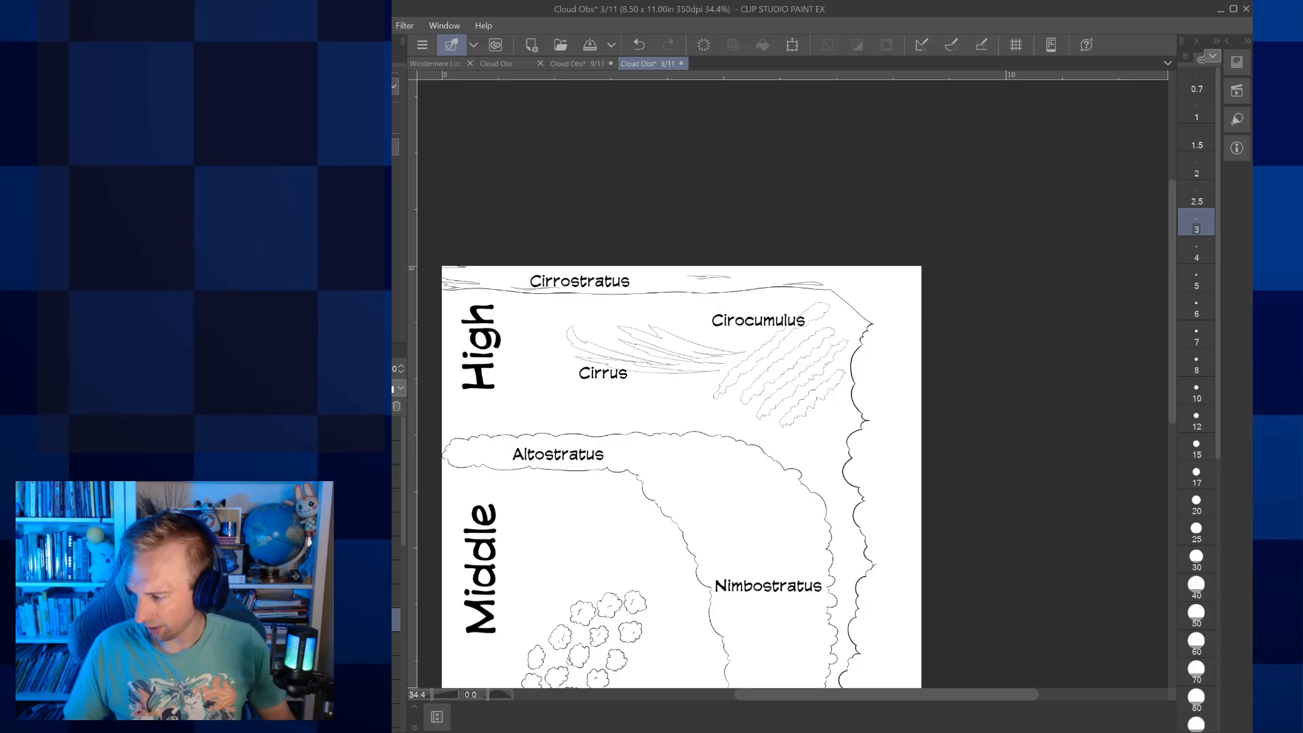
scroll(678, 577, down, 1)
scroll(682, 590, up, 1)
drag(683, 590, 772, 271)
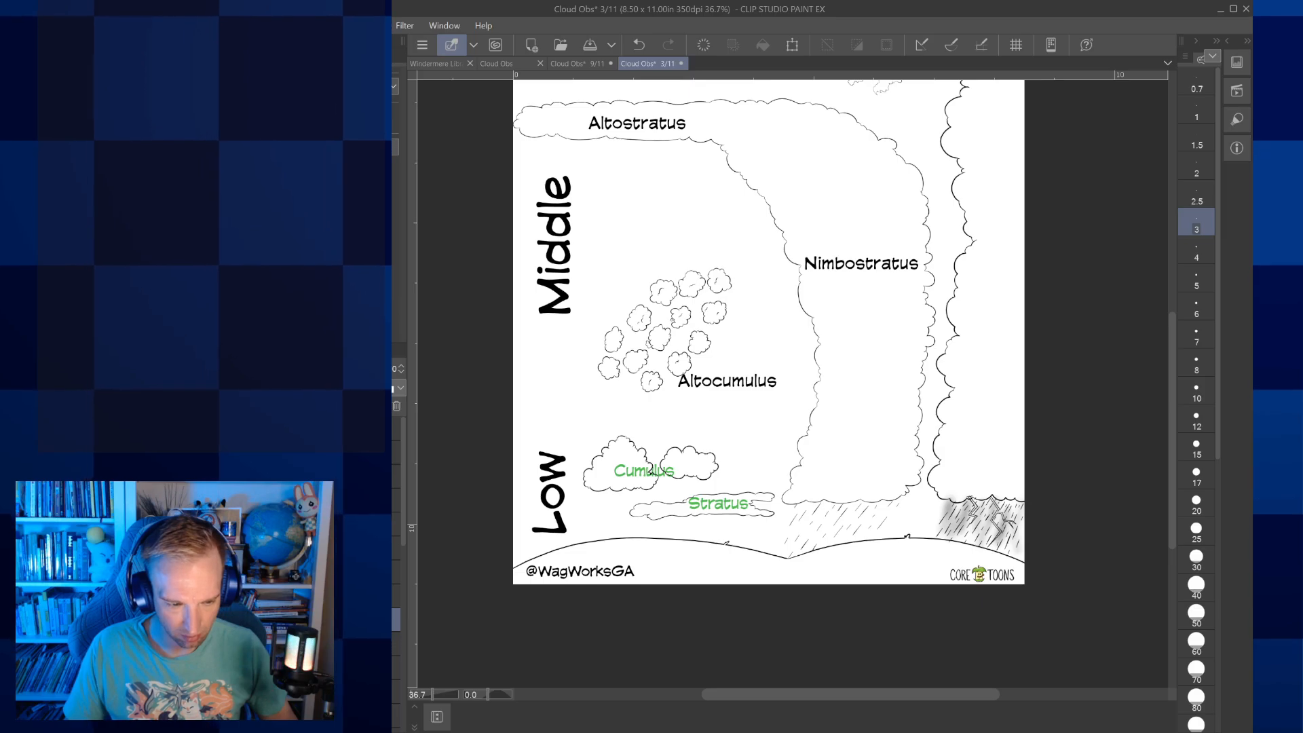
key(o)
click(644, 470)
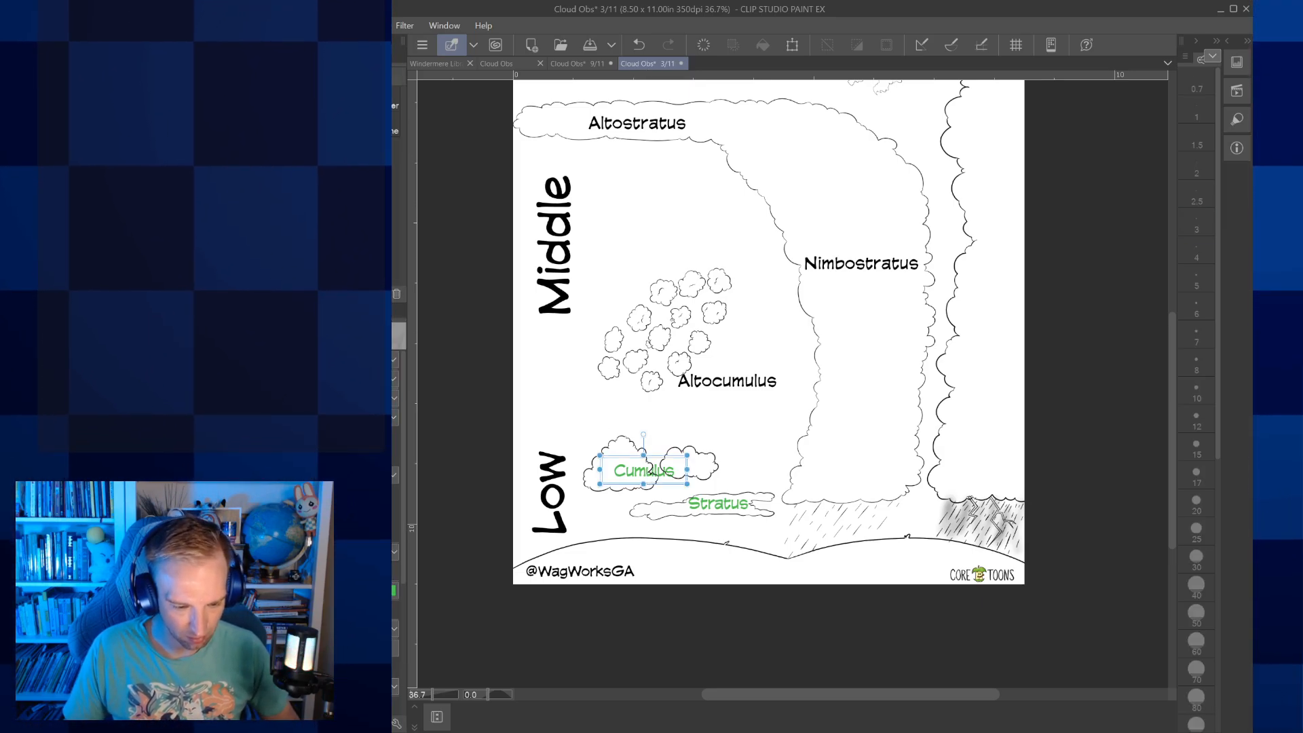
click(393, 590)
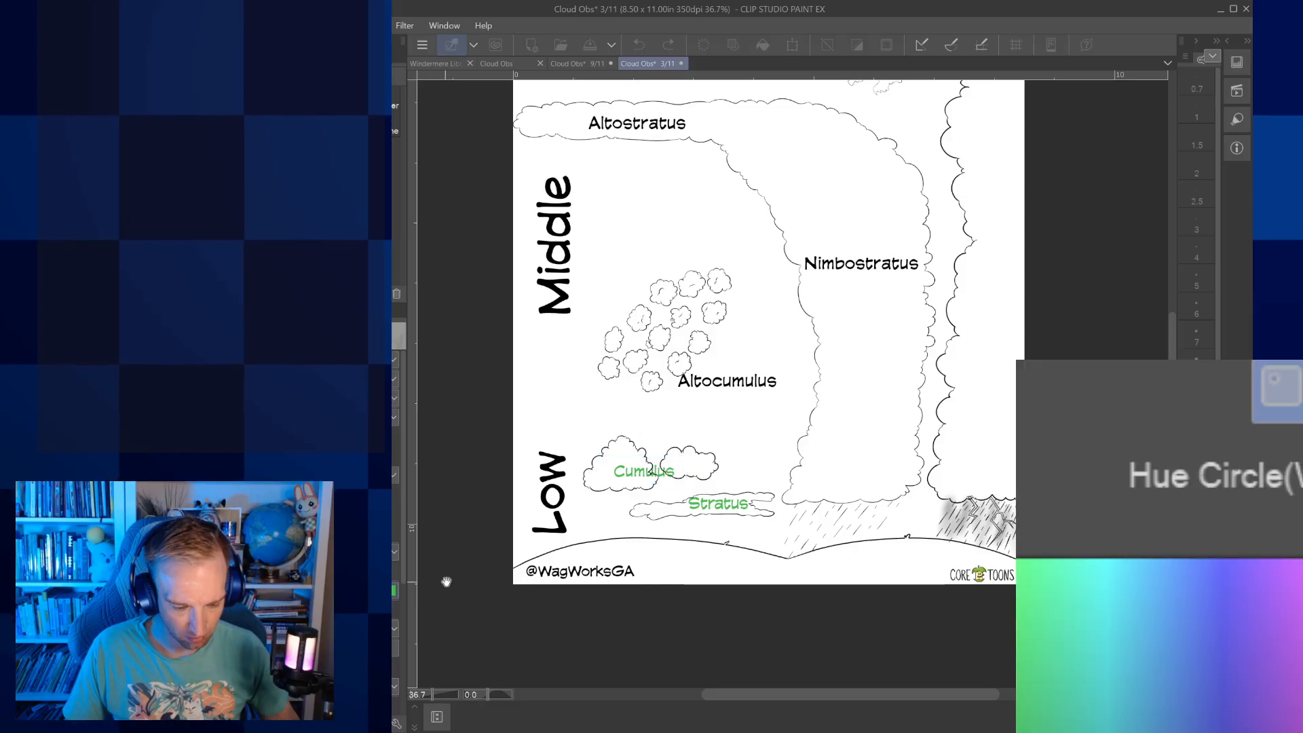
key(Return)
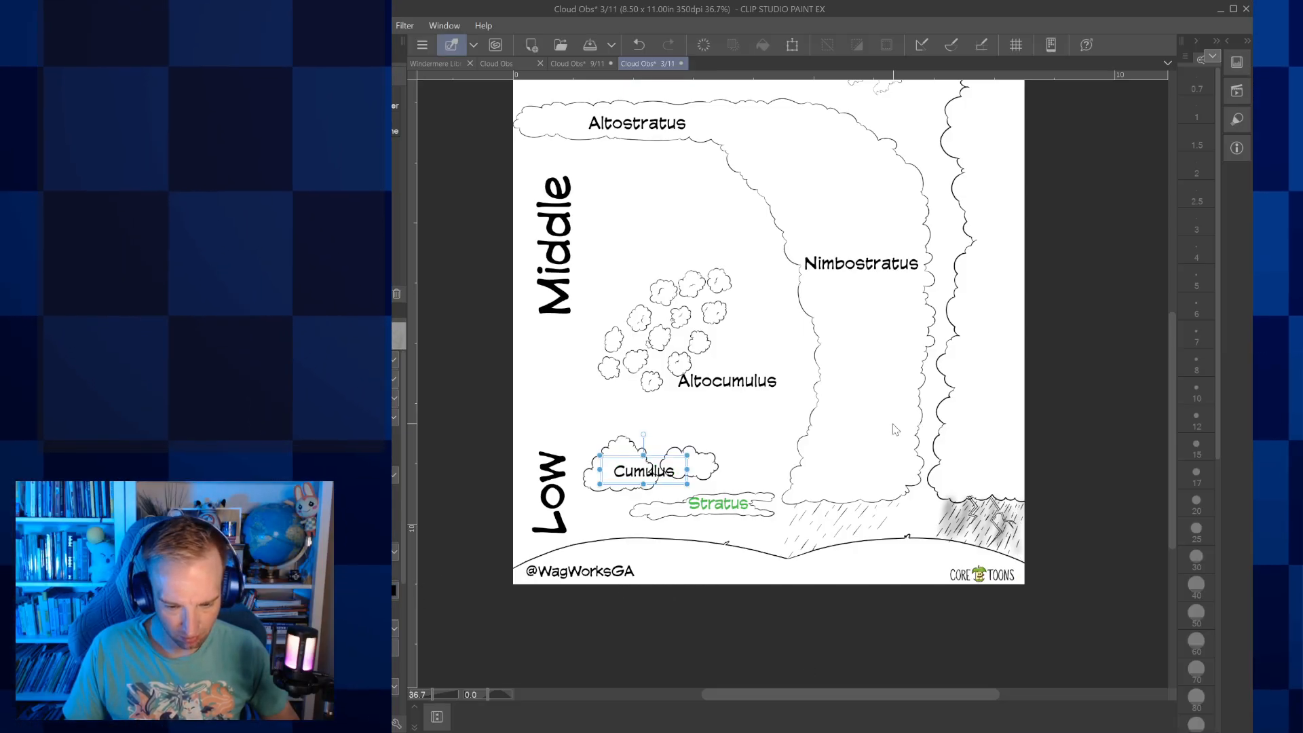
drag(671, 461, 693, 425)
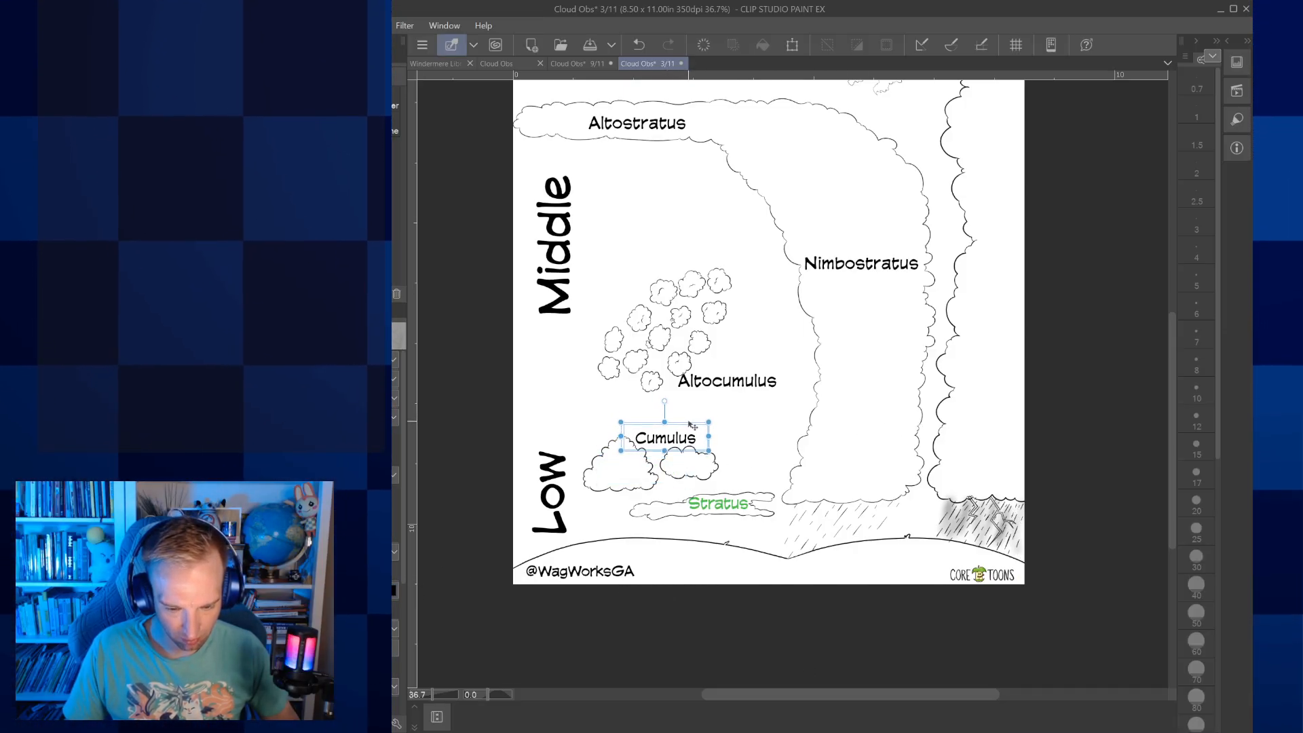
Recolour the Stratus label black
click(728, 506)
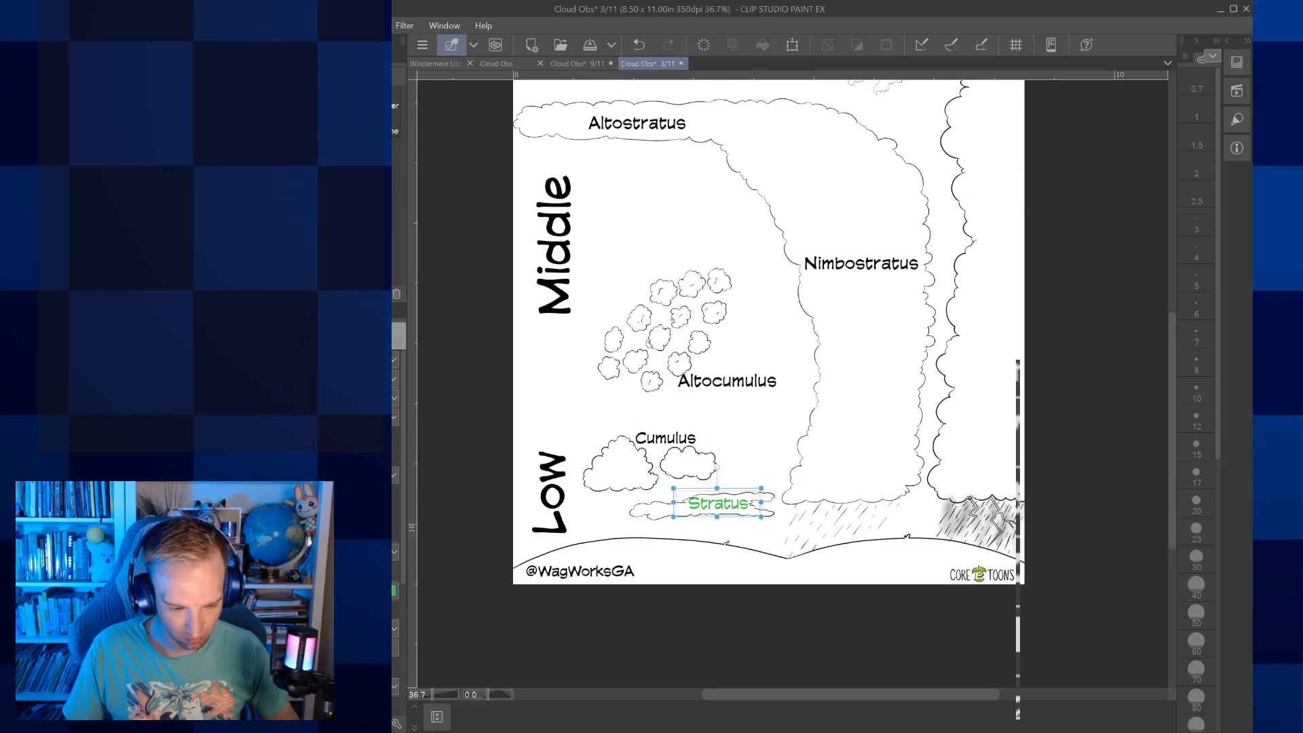
click(394, 591)
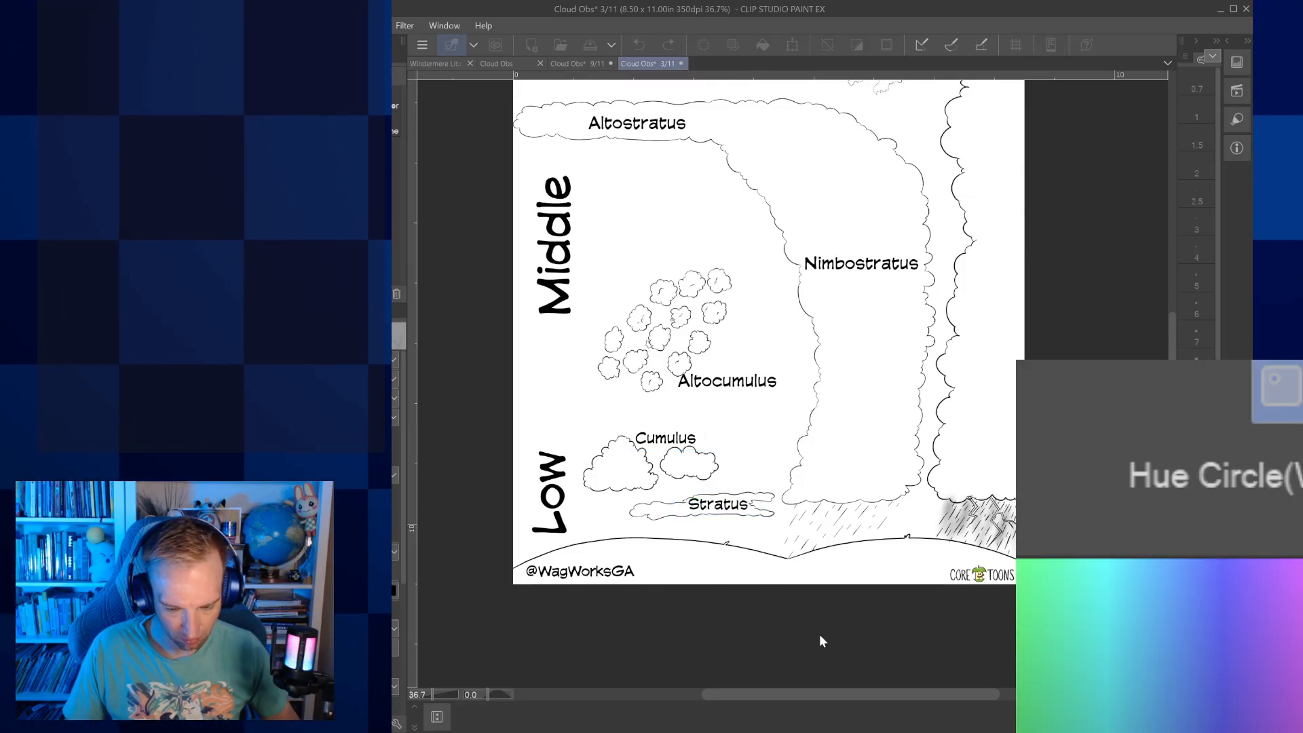
click(908, 433)
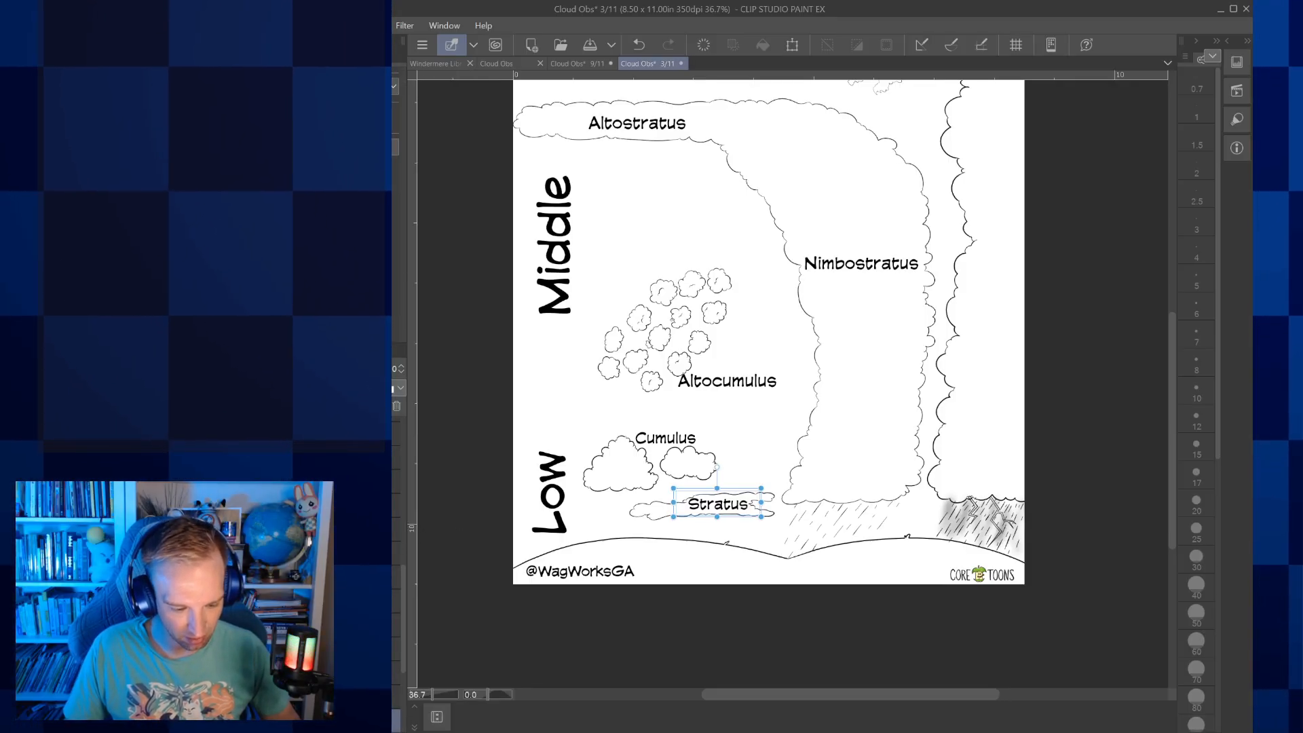
Show the two dashed divider lines between the High, Middle and Low levels in black
click(395, 601)
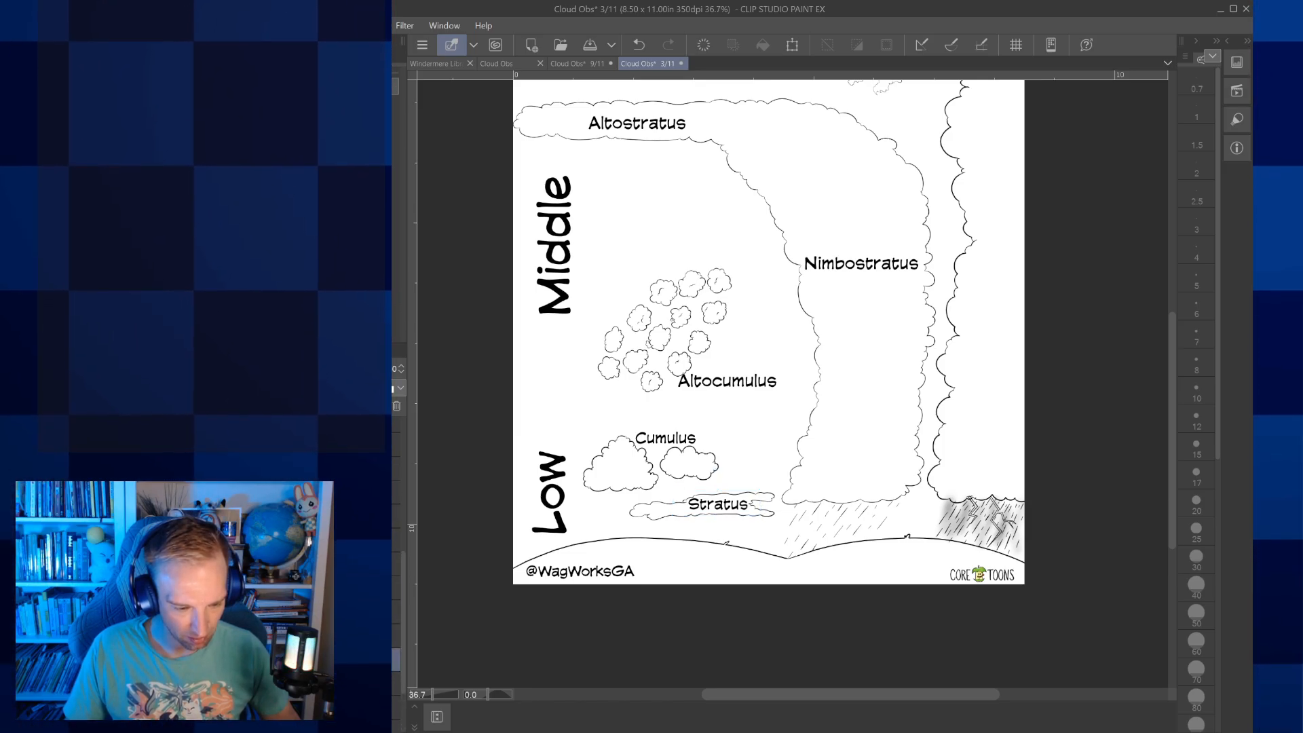
scroll(398, 576, up, 2)
scroll(398, 576, up, 4)
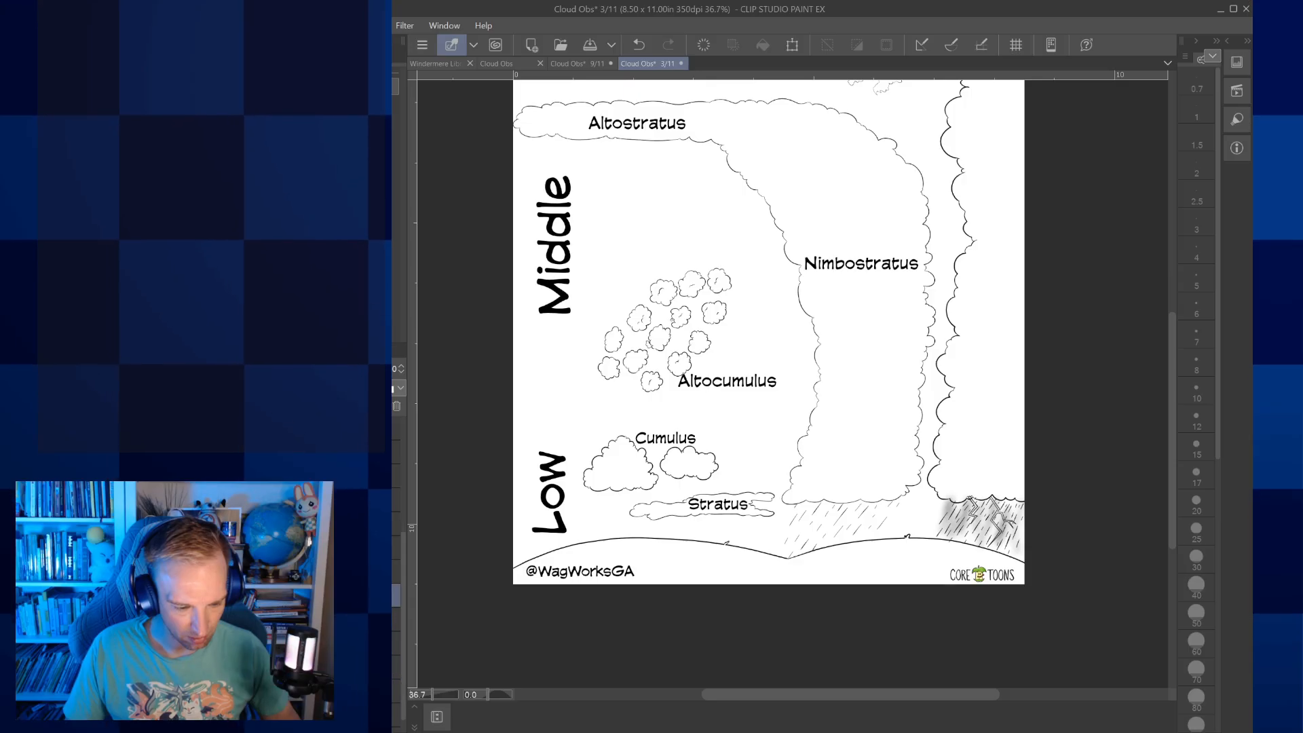
click(396, 606)
scroll(397, 577, down, 1)
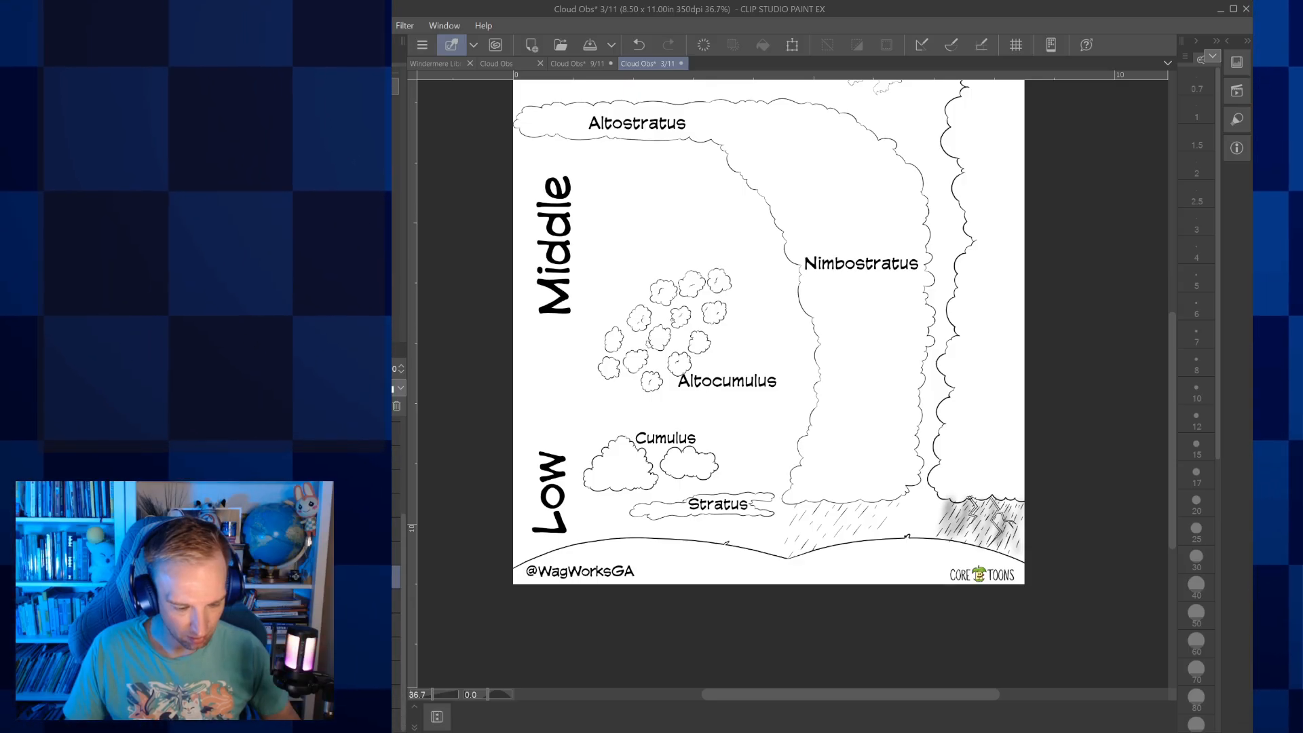
click(396, 673)
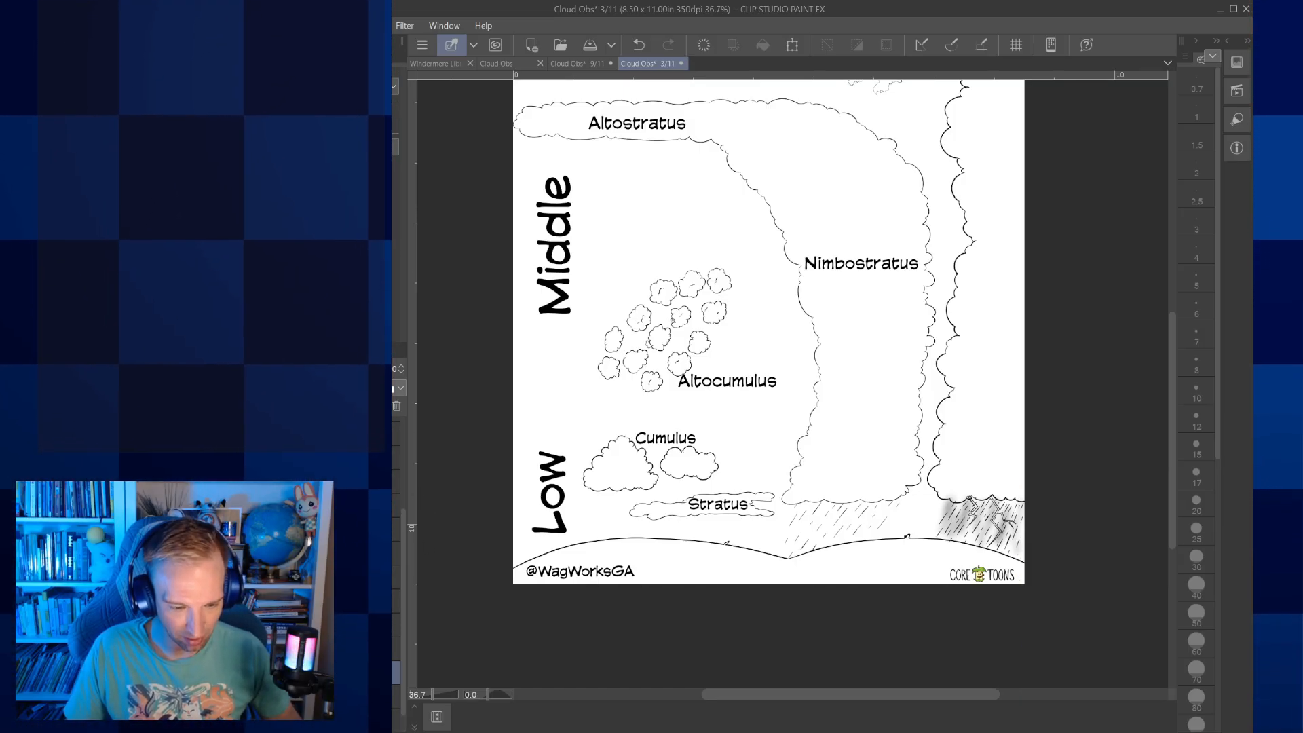
click(393, 388)
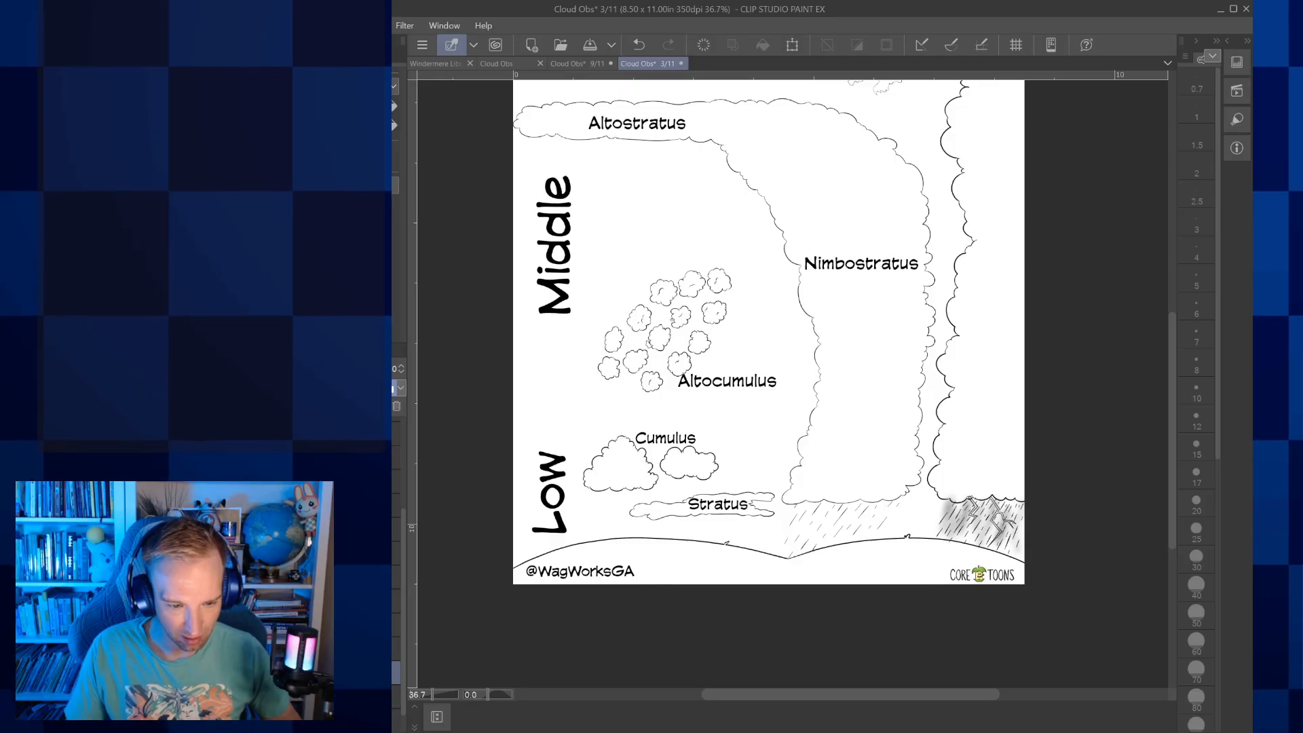
click(372, 106)
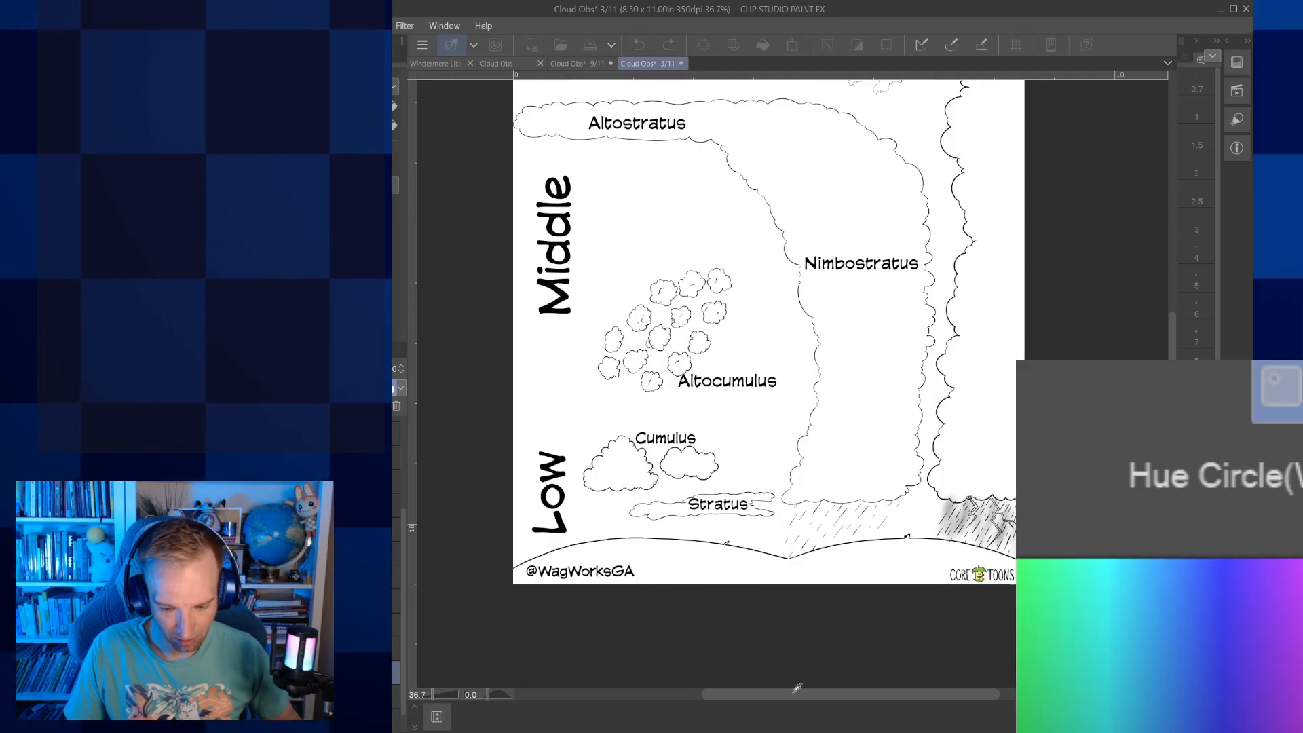
click(909, 421)
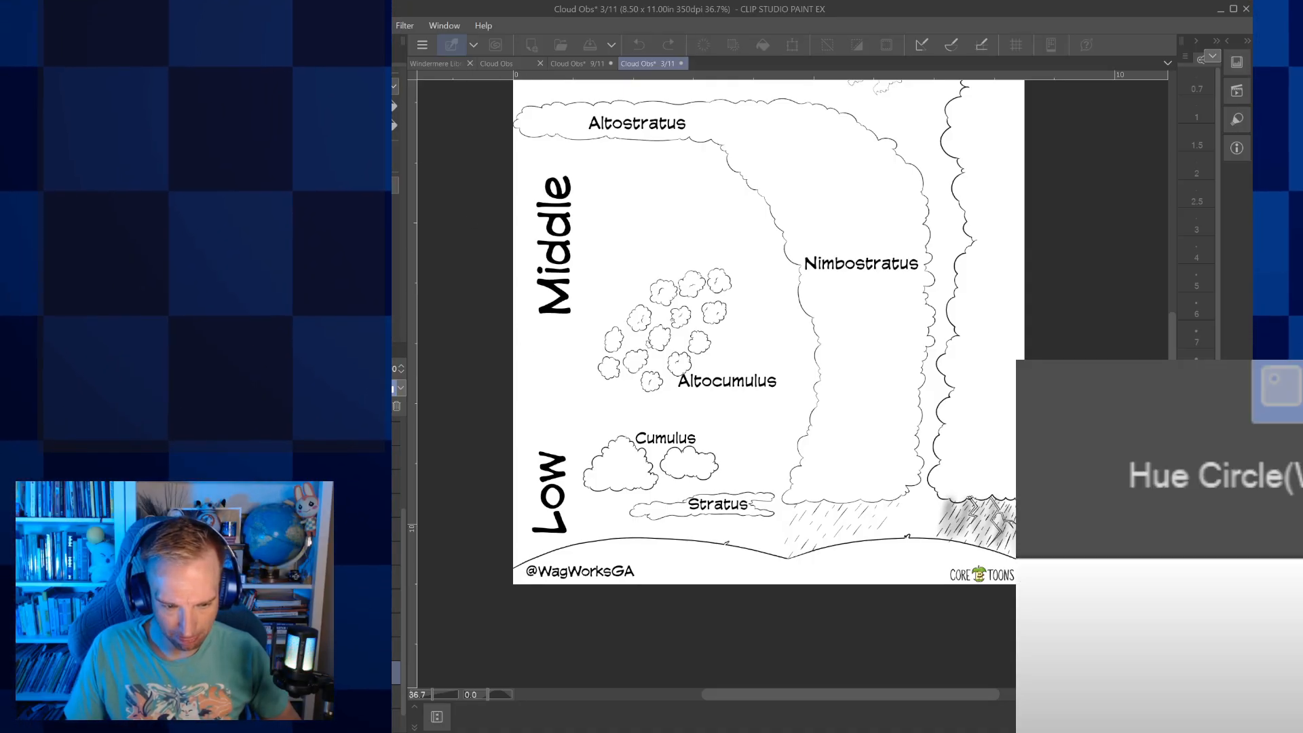
key(ctrl+v)
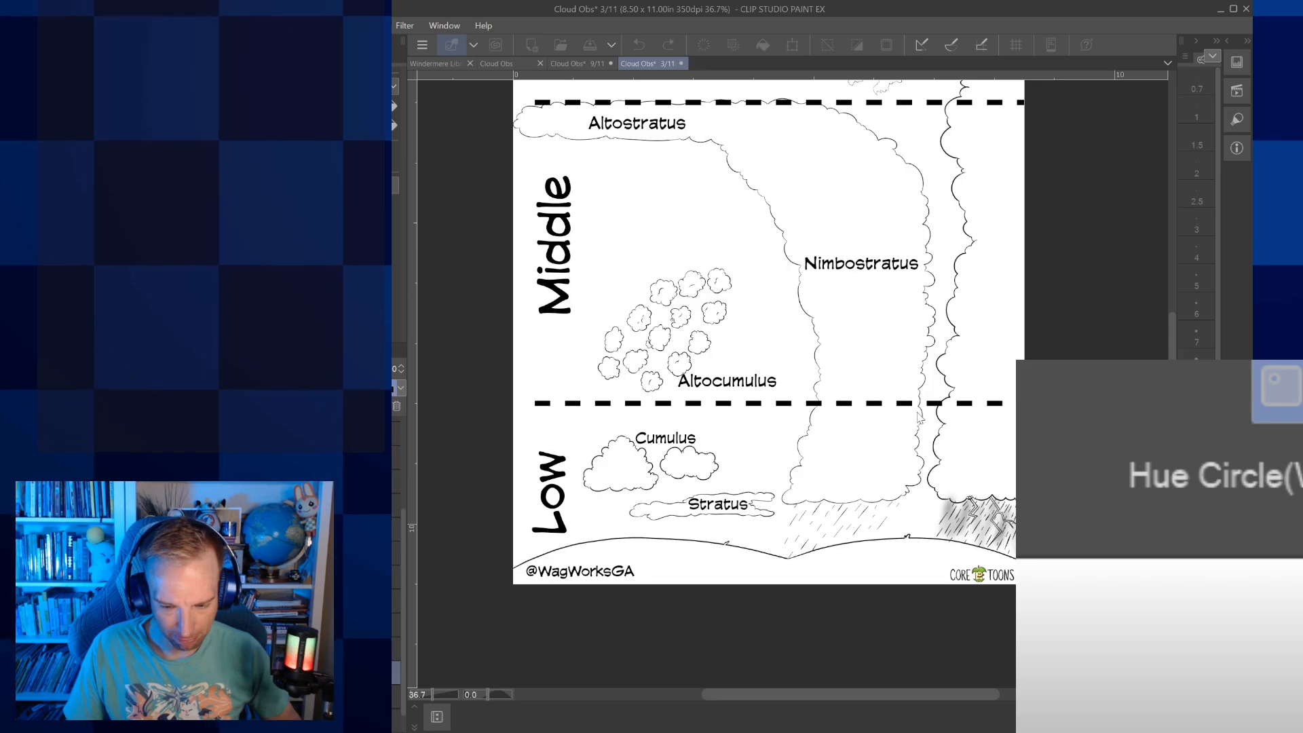
scroll(1094, 536, up, 2)
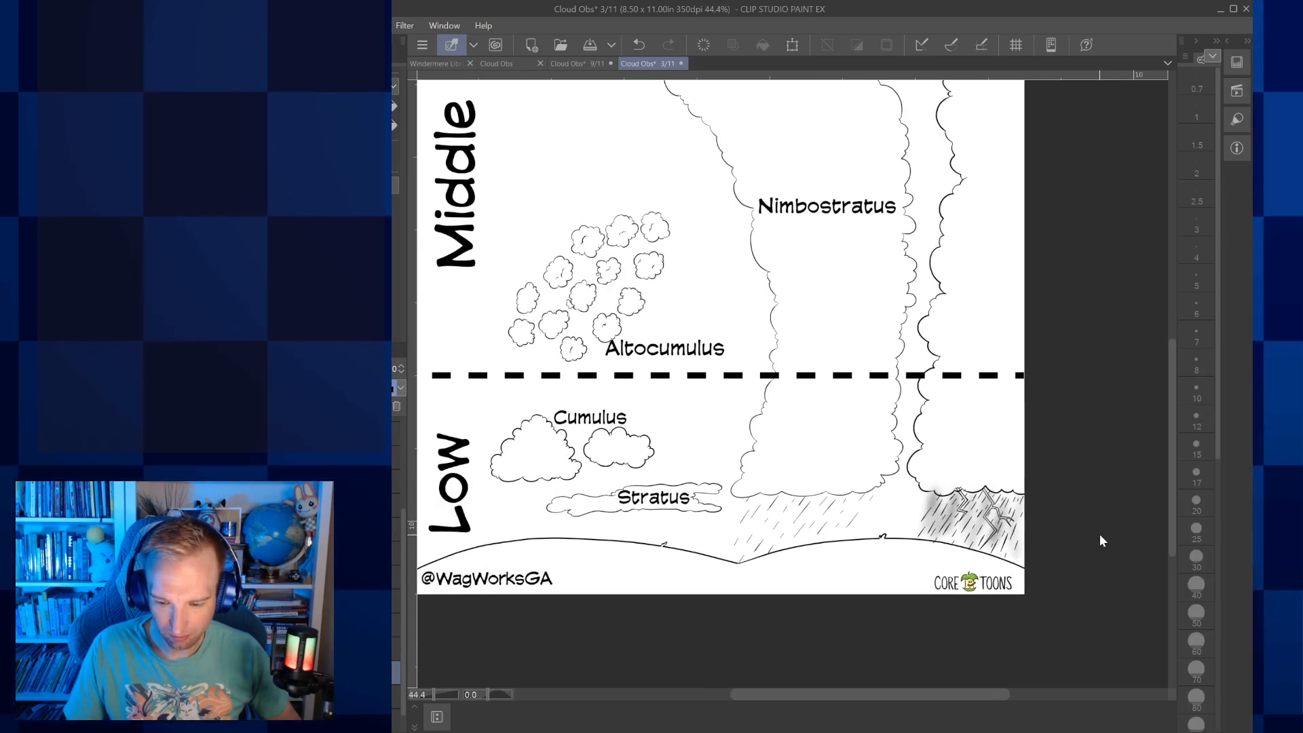
Show the Cumulonimbus label at the base of the tall storm cloud, recolour it black, and save the page
scroll(1100, 535, down, 2)
drag(1174, 482, 1171, 423)
scroll(1119, 468, down, 1)
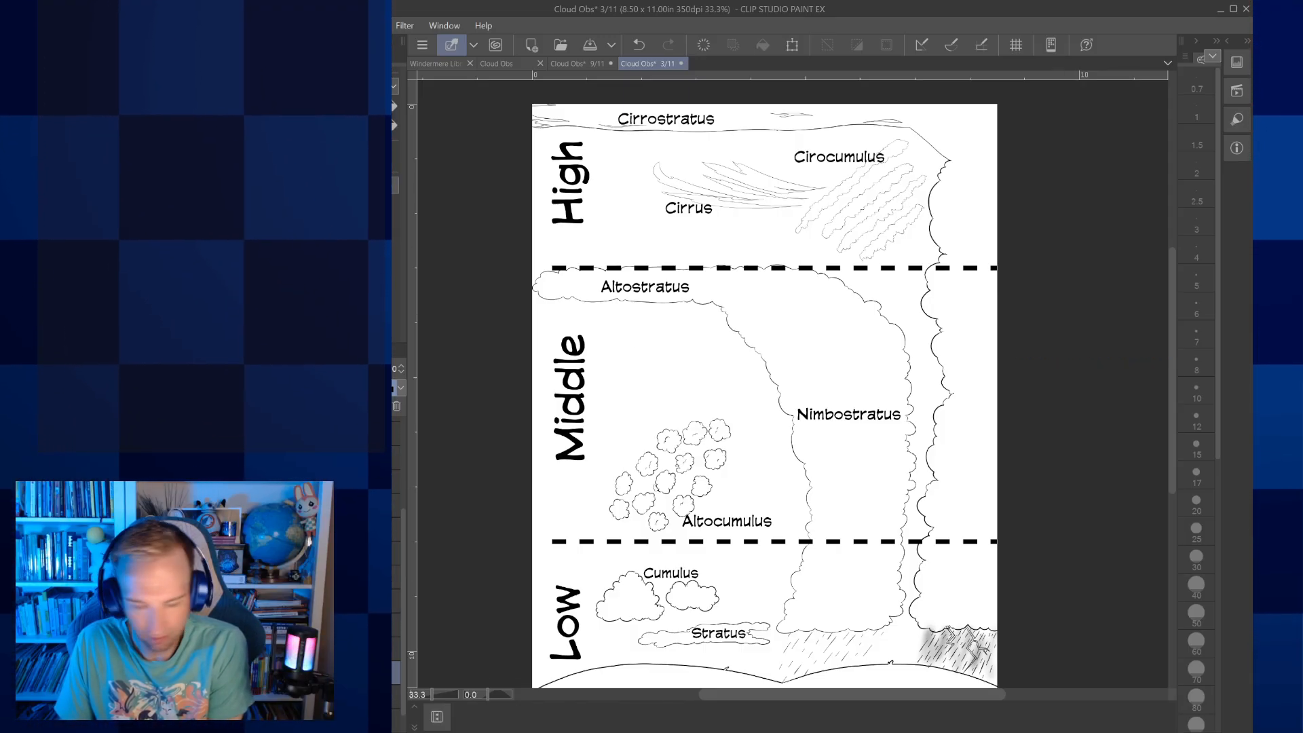
key(ctrl+s)
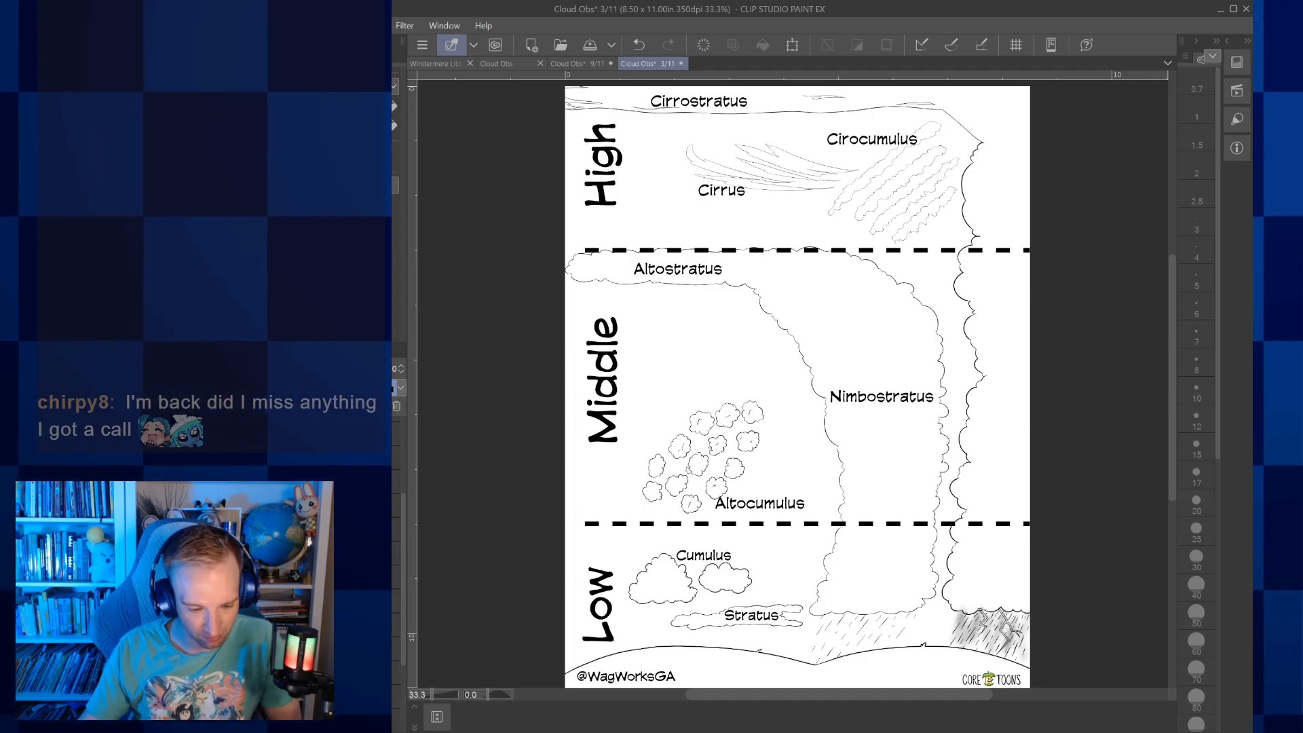
text(Cumulonimbus)
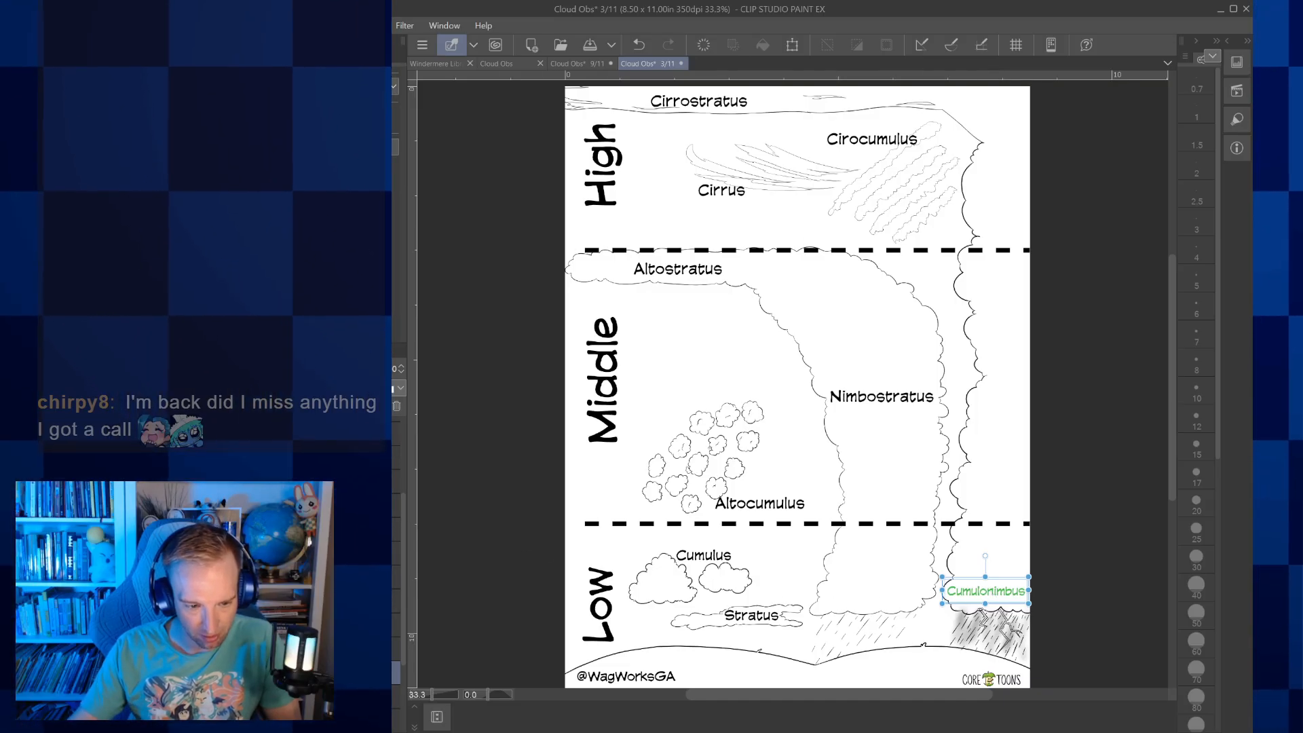
click(393, 590)
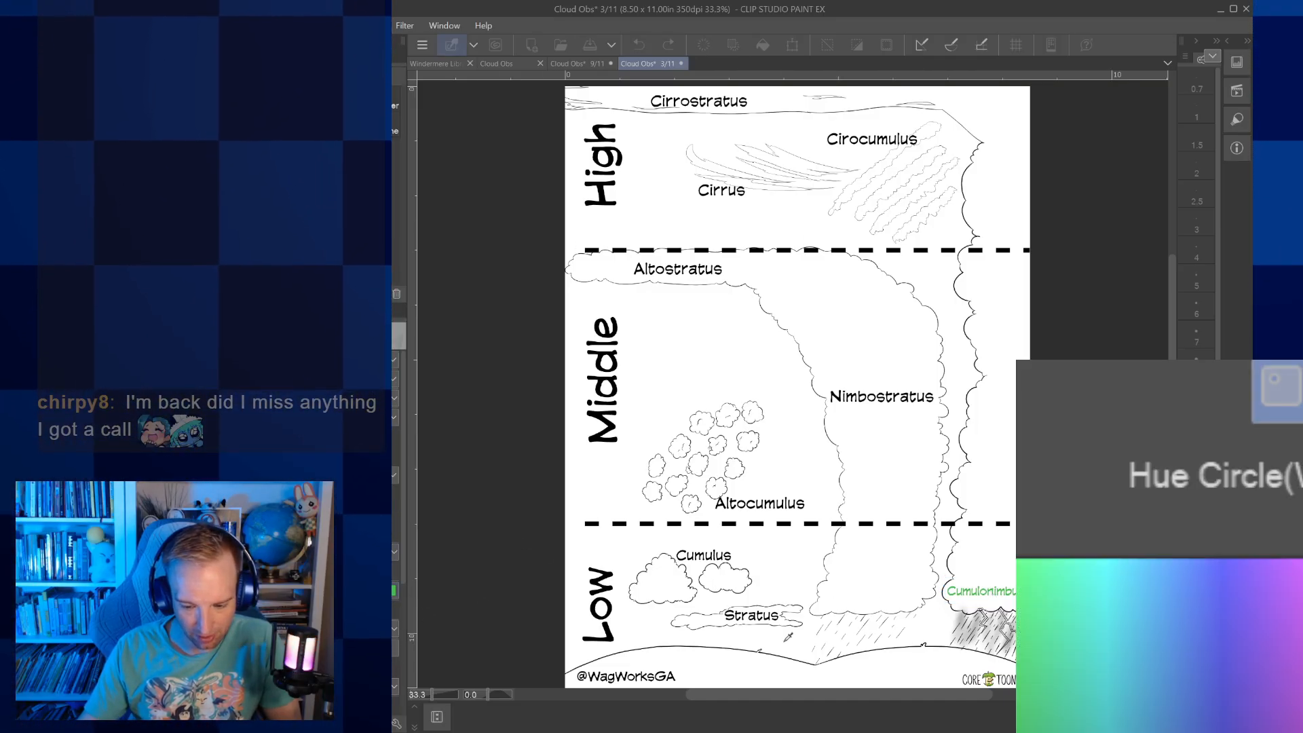
key(Return)
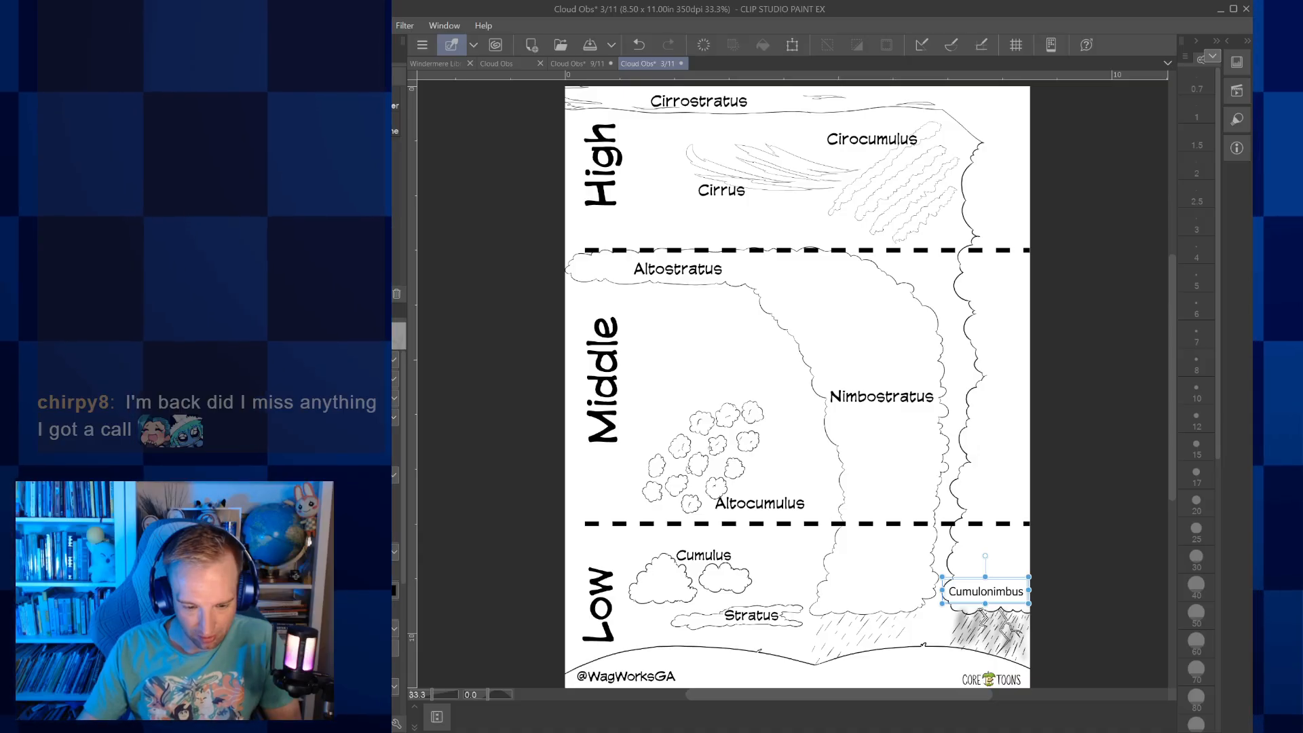
click(394, 475)
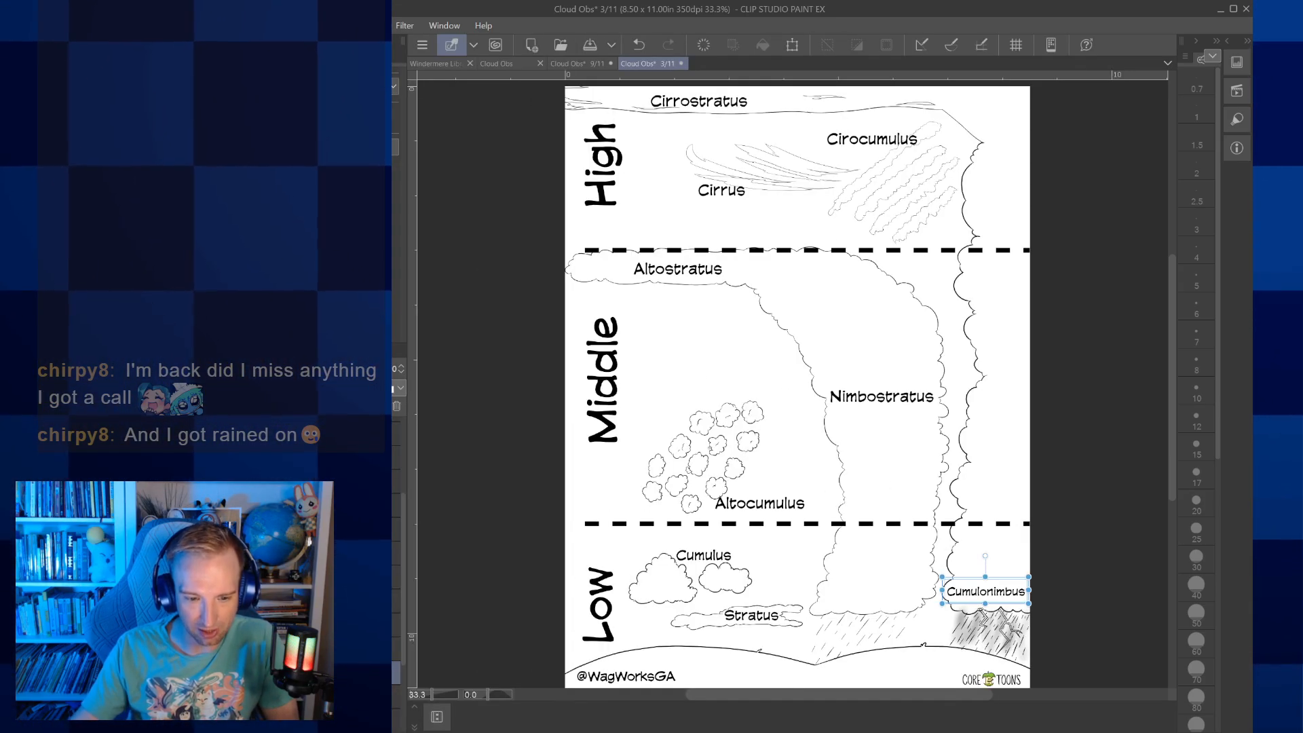
key(ctrl+s)
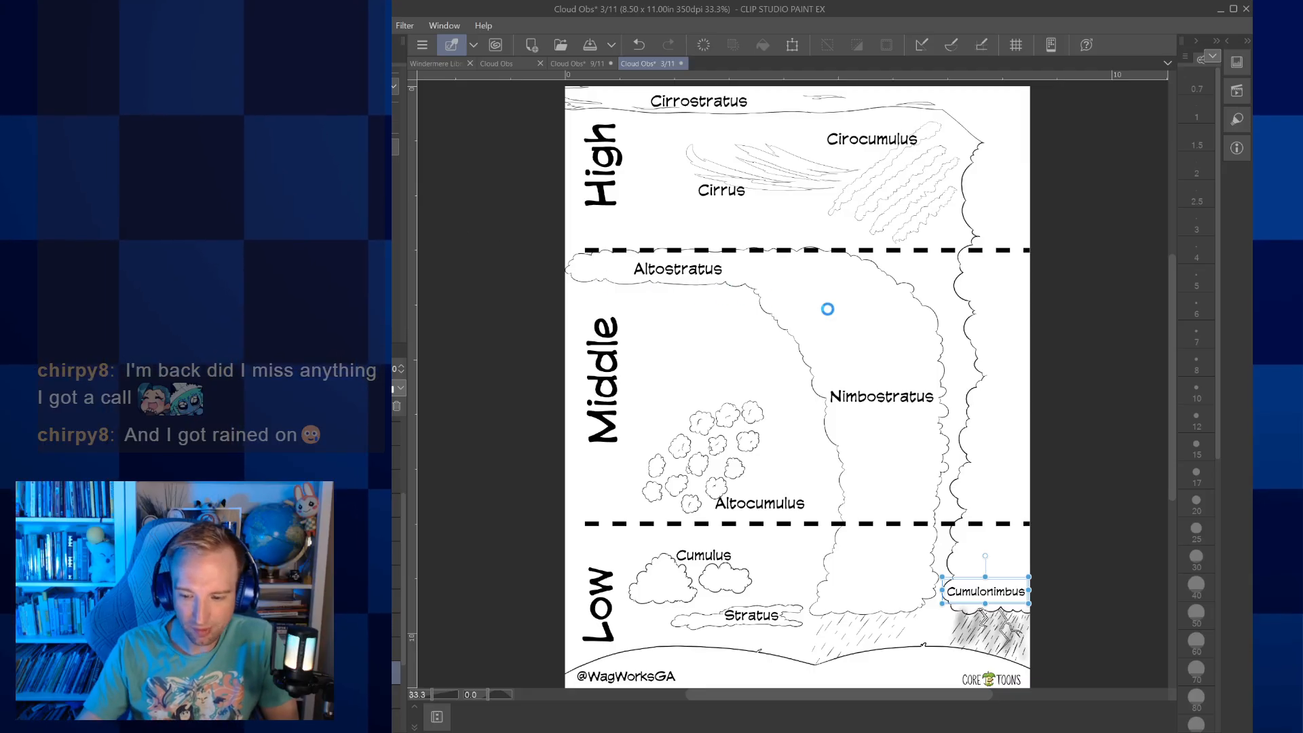
scroll(957, 321, down, 1)
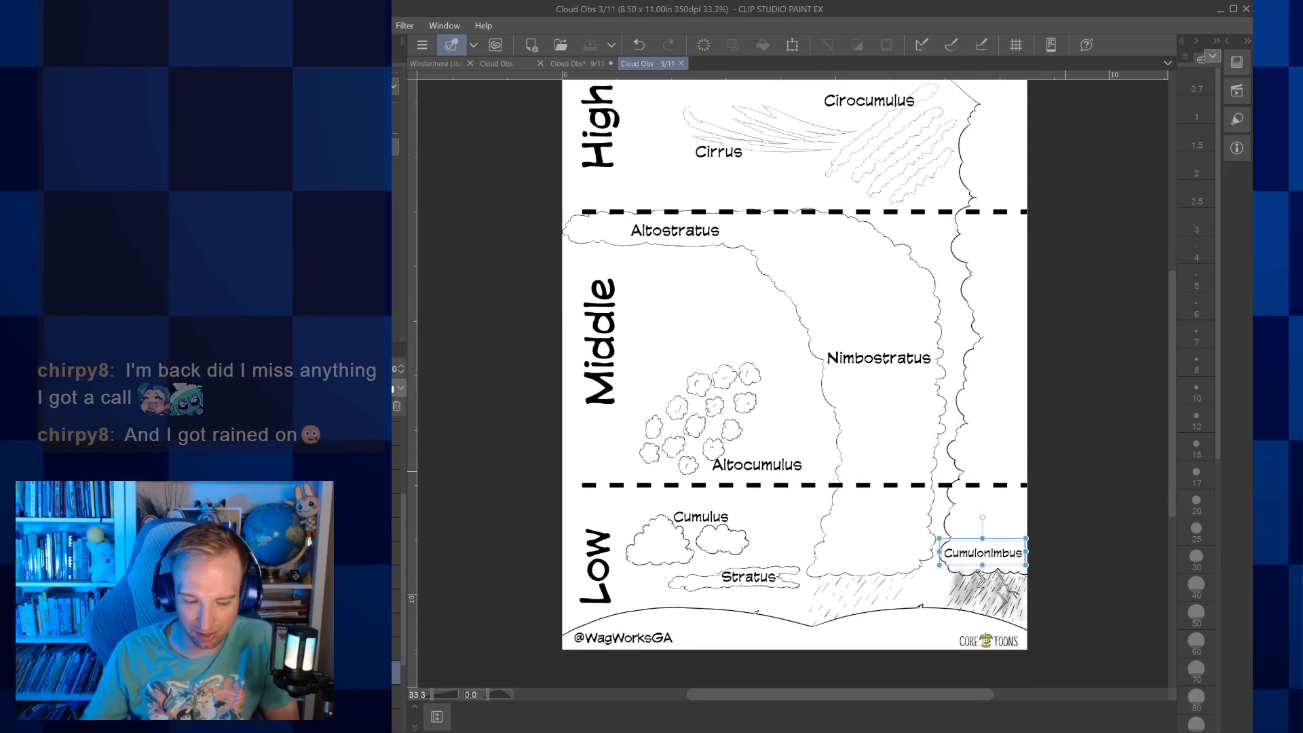
key(p)
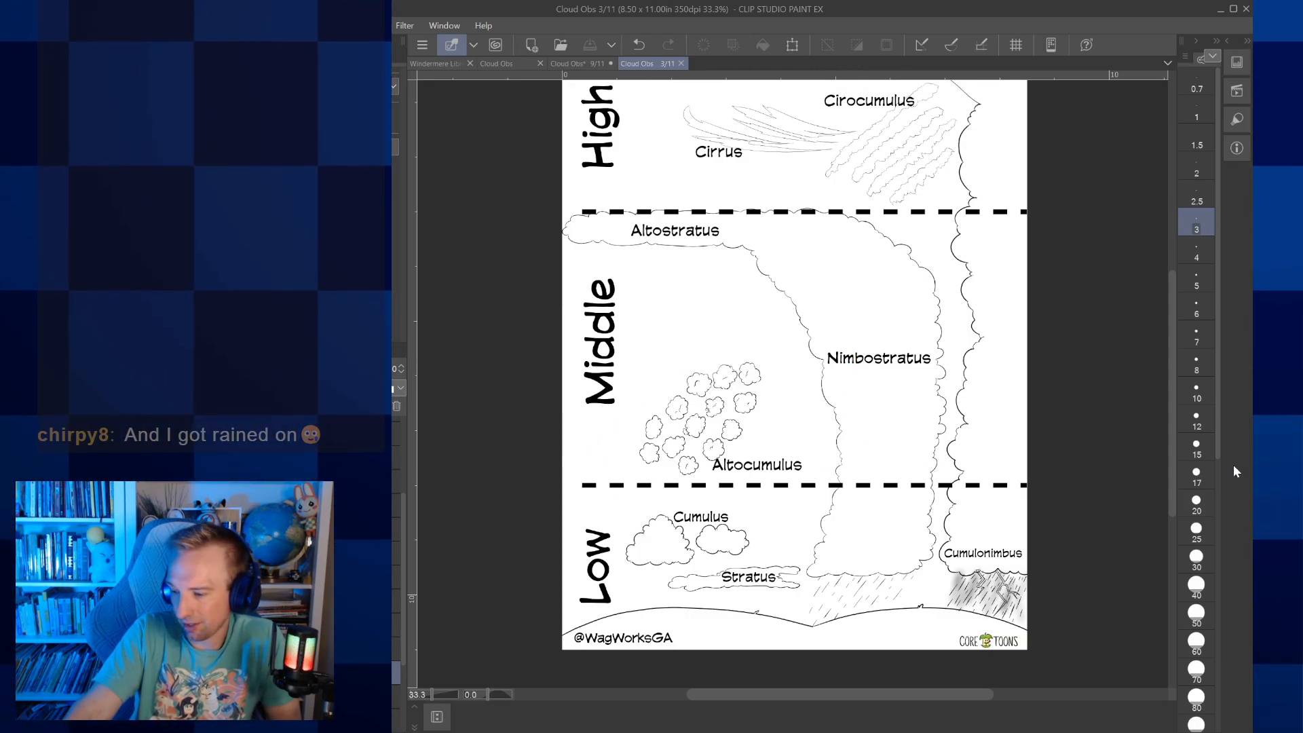
drag(1170, 458, 1165, 425)
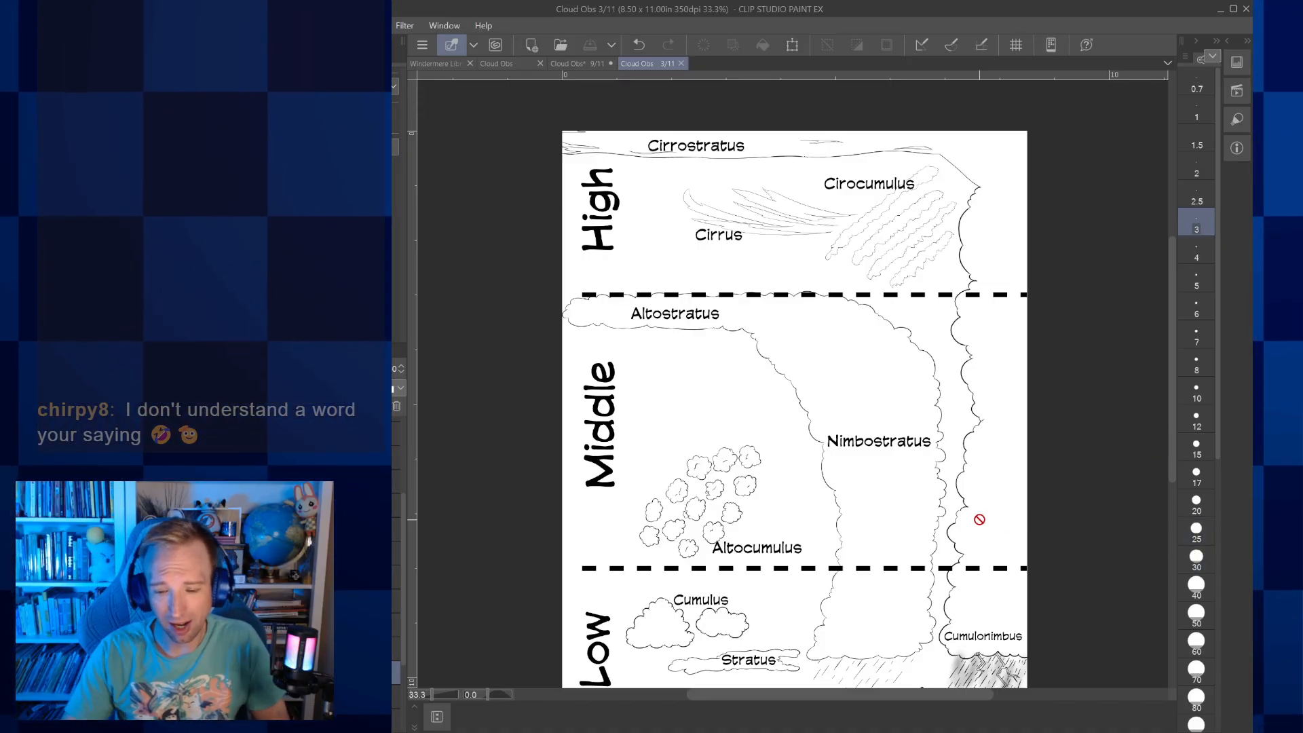
scroll(899, 521, down, 1)
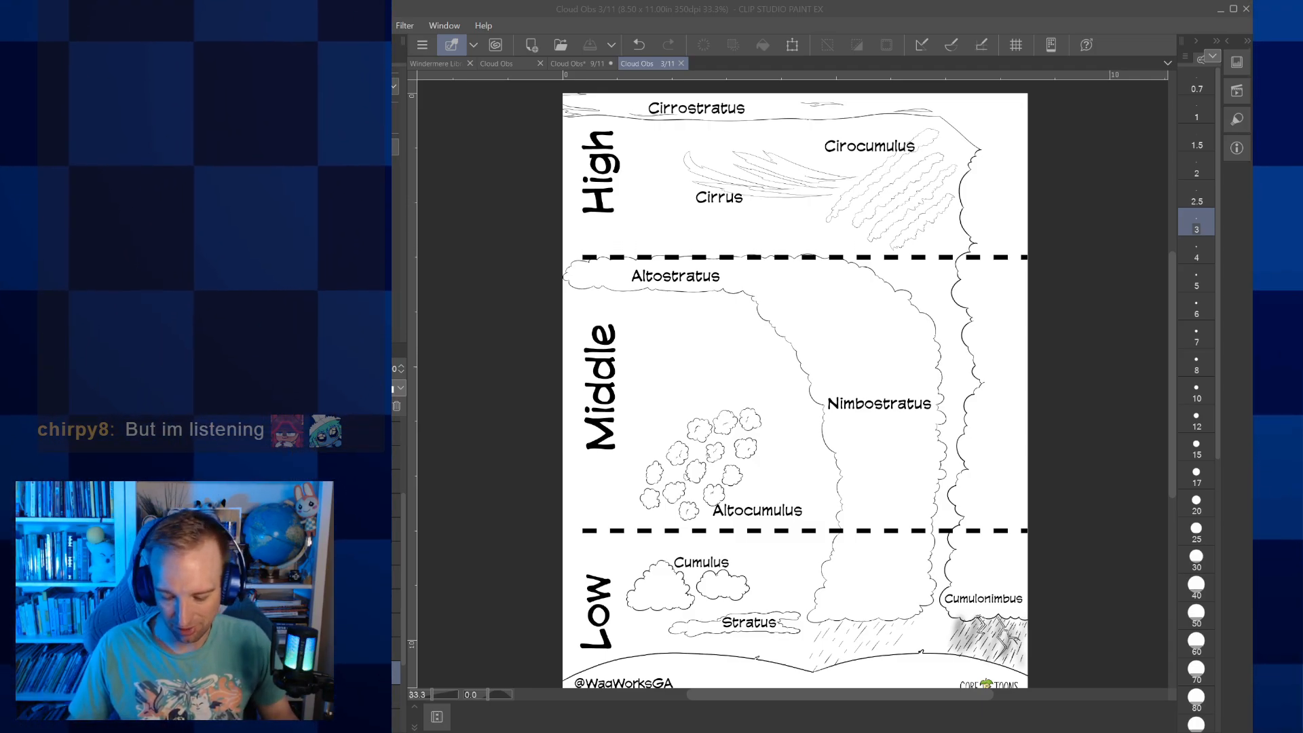
click(863, 536)
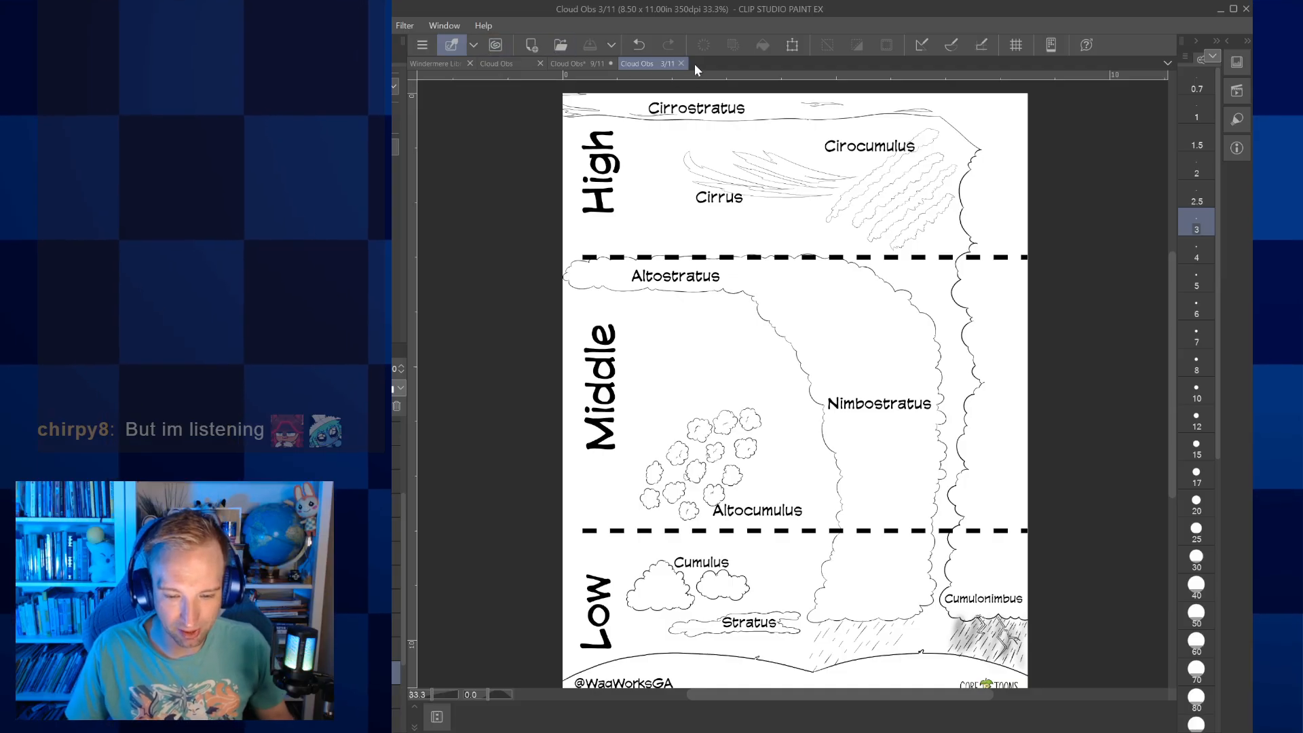
Close the page 3 and page 9 canvases to return to the Cloud Obs page overview
click(681, 63)
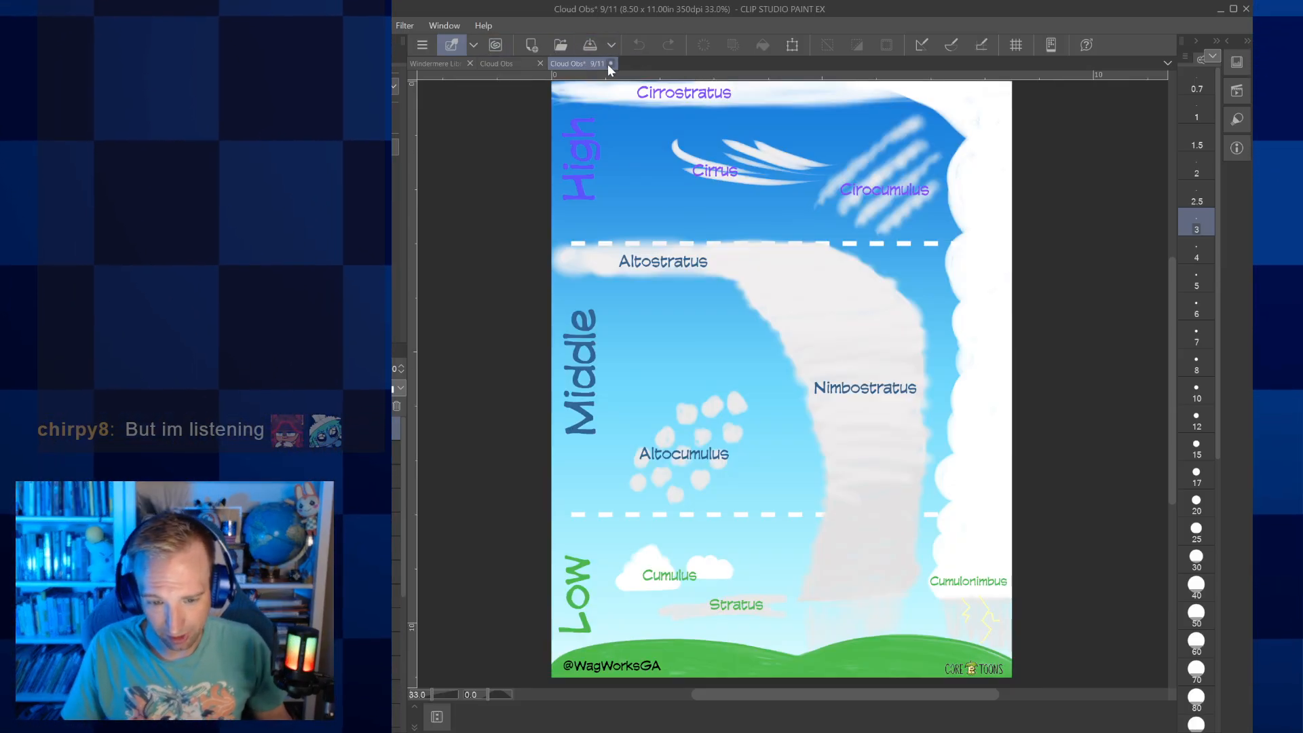
click(610, 63)
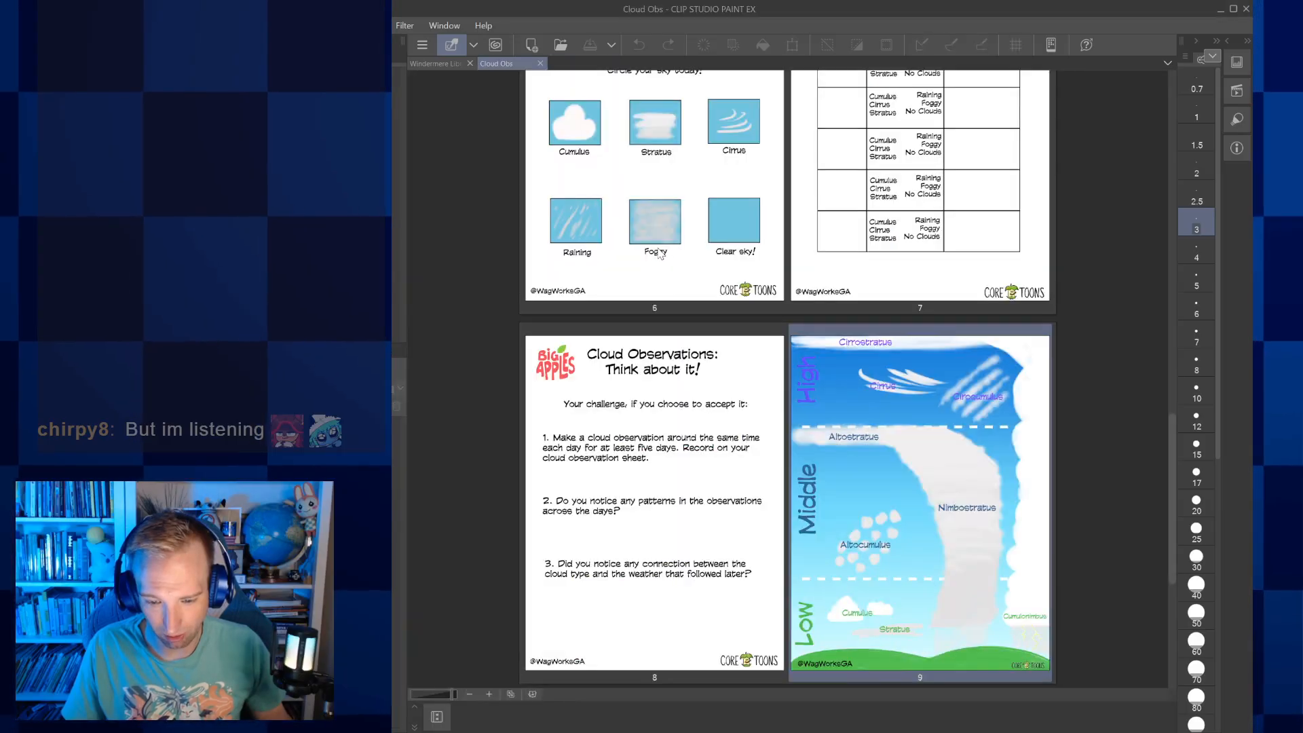
Open page 5, "The Core Four", from the page overview and dock its canvas as a full-size tab
scroll(755, 278, up, 10)
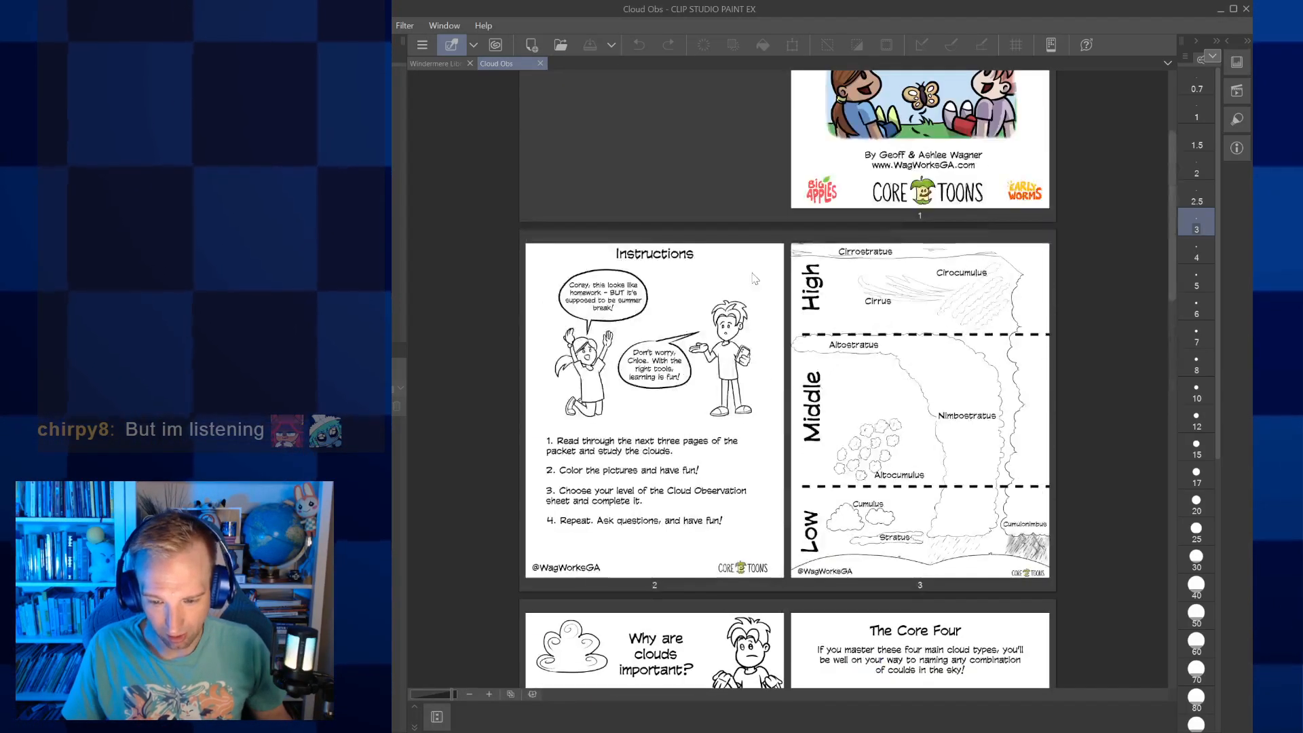
scroll(755, 278, down, 15)
scroll(765, 281, up, 8)
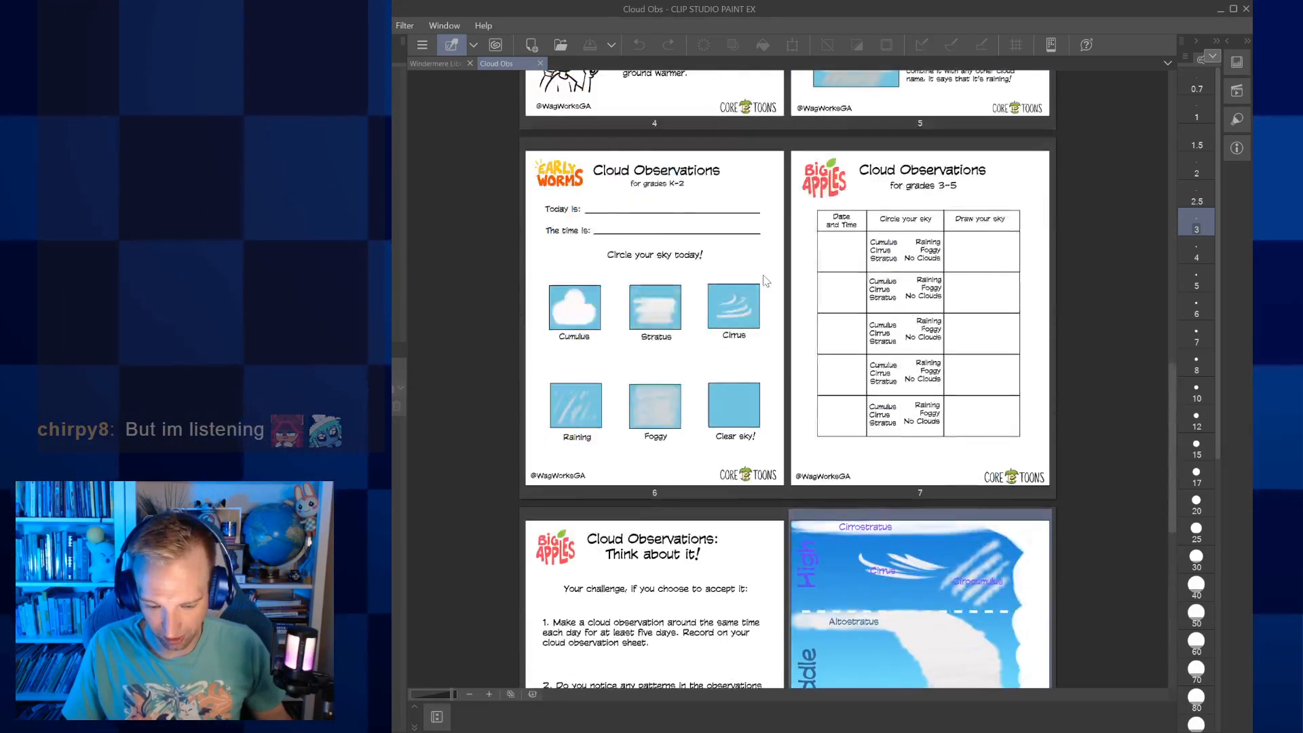
scroll(766, 281, up, 6)
double_click(868, 353)
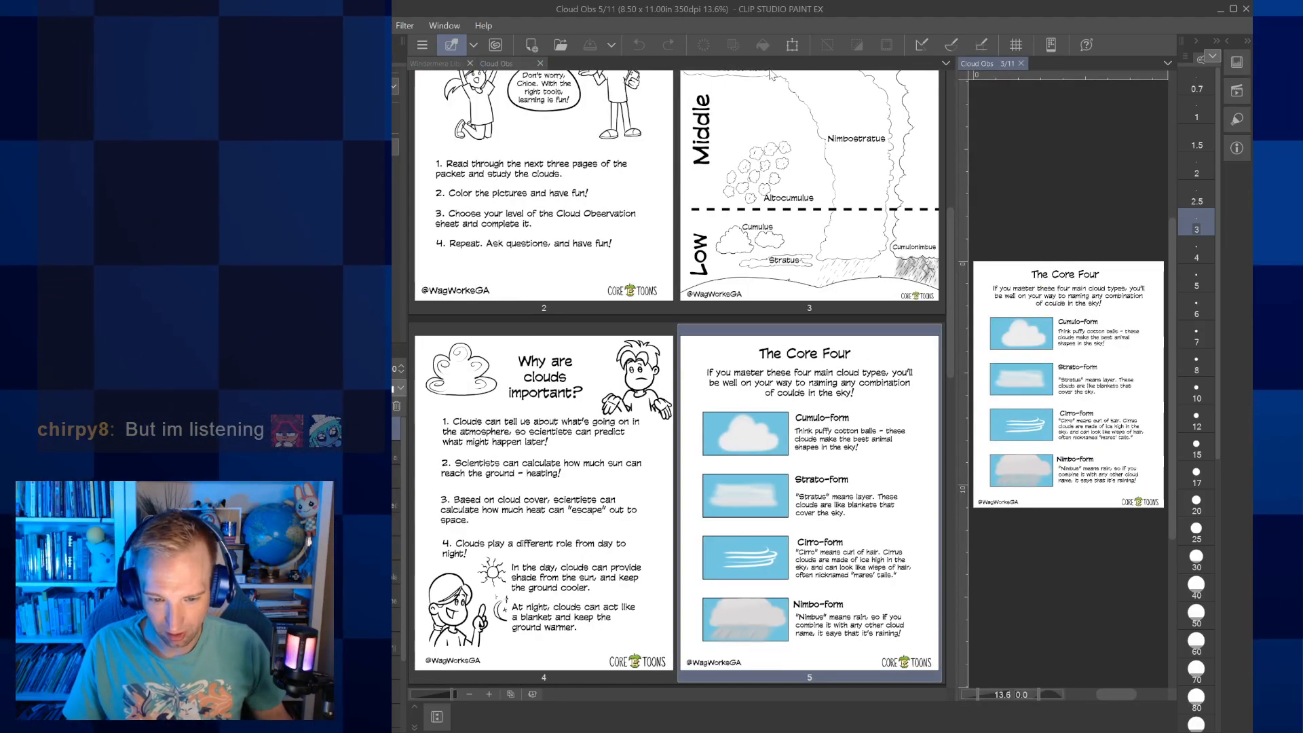
drag(767, 70, 759, 66)
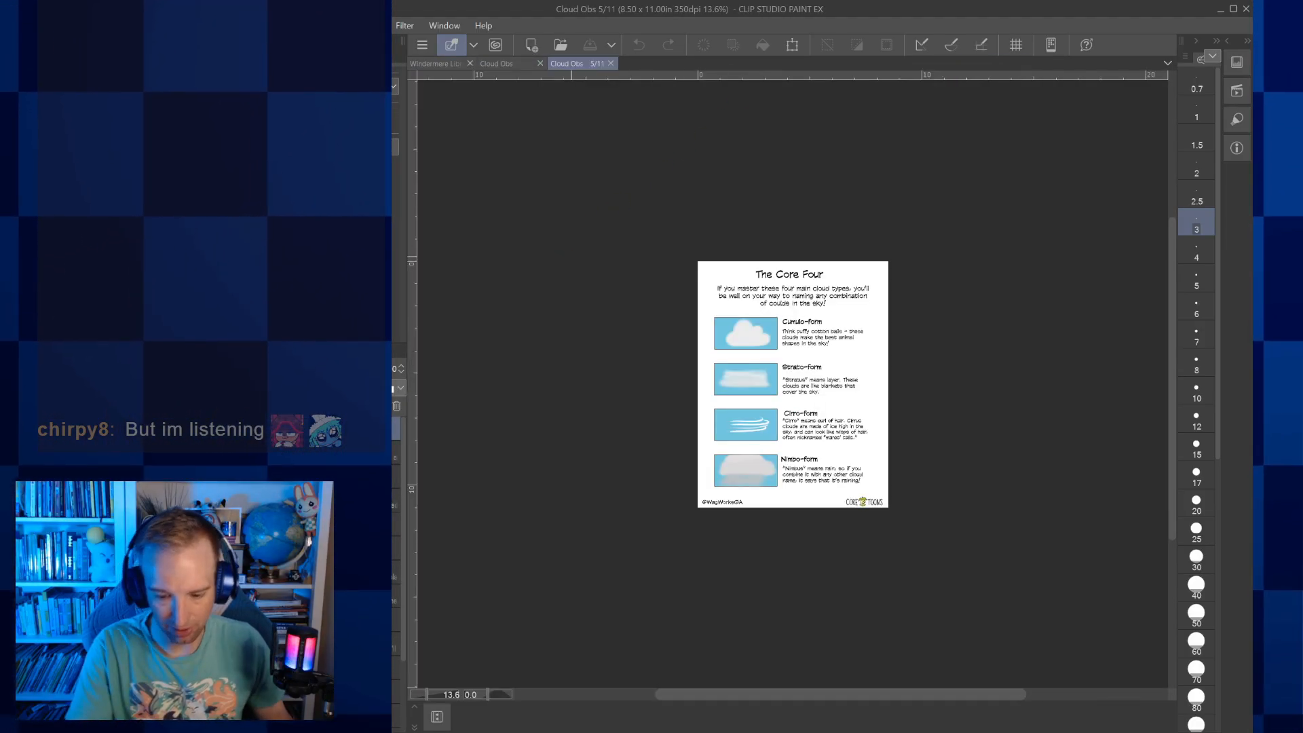
scroll(801, 372, up, 5)
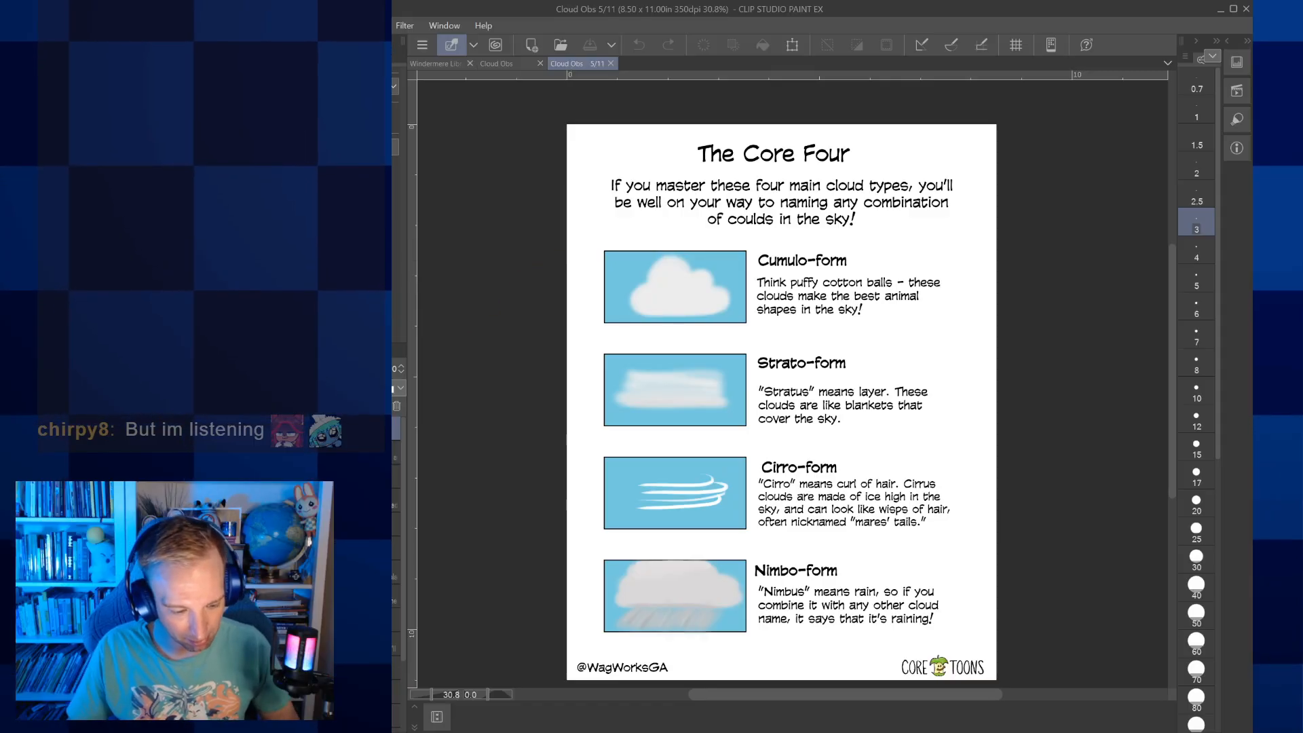
scroll(396, 543, down, 1)
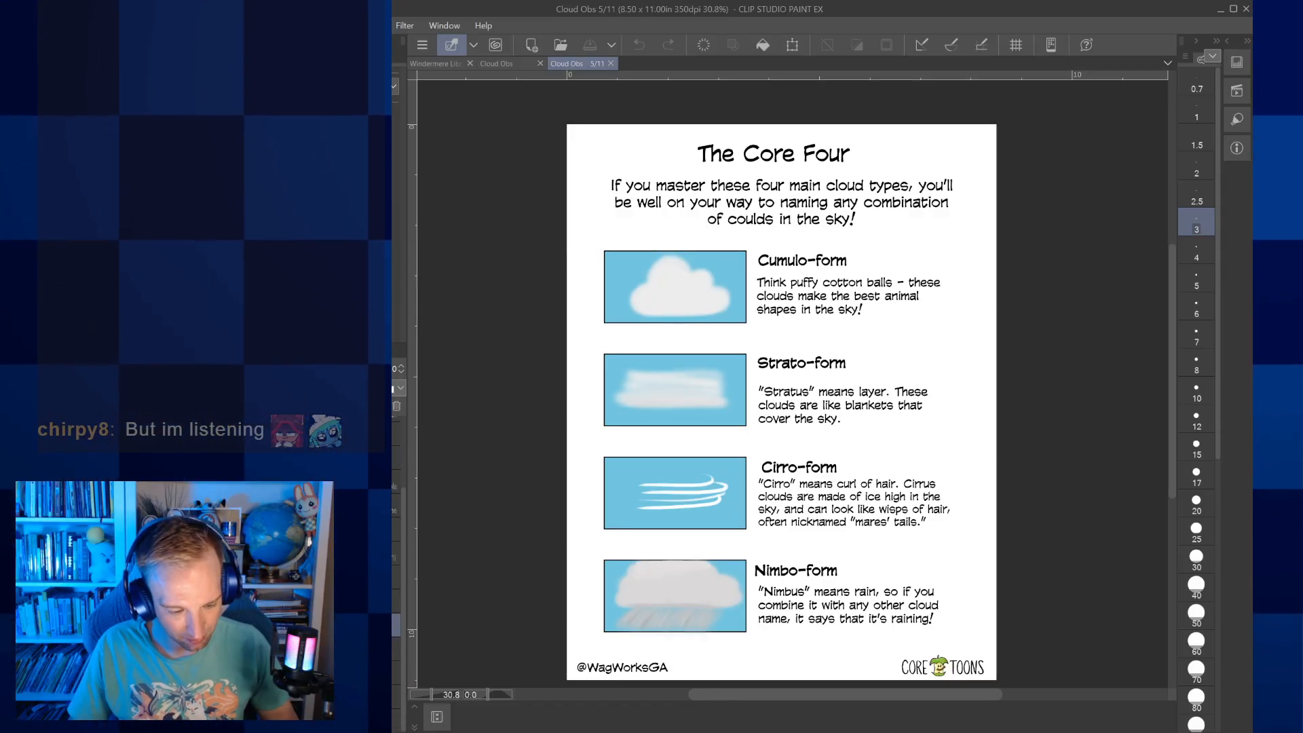
Show the grid over the Core Four page as a guide for framing the pictures
click(264, 577)
click(265, 577)
click(265, 577)
click(265, 577)
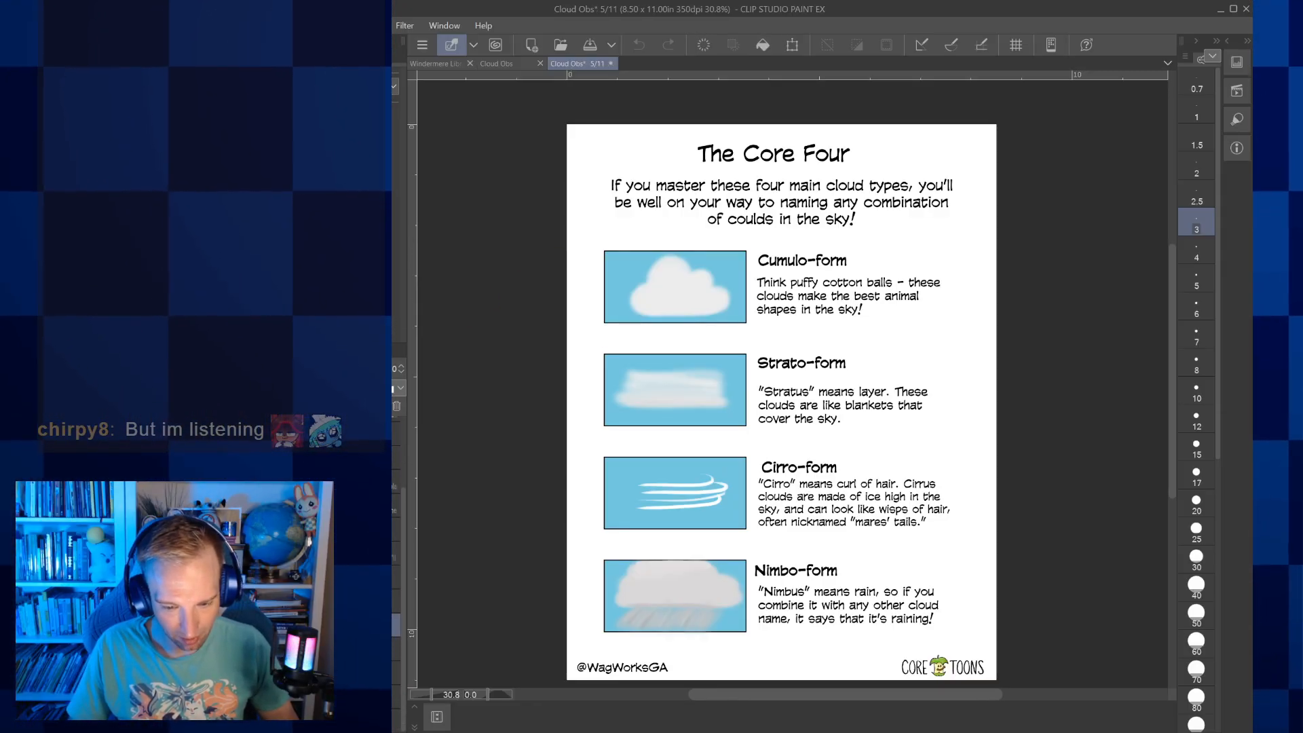
click(265, 577)
click(265, 577)
click(265, 577)
click(265, 576)
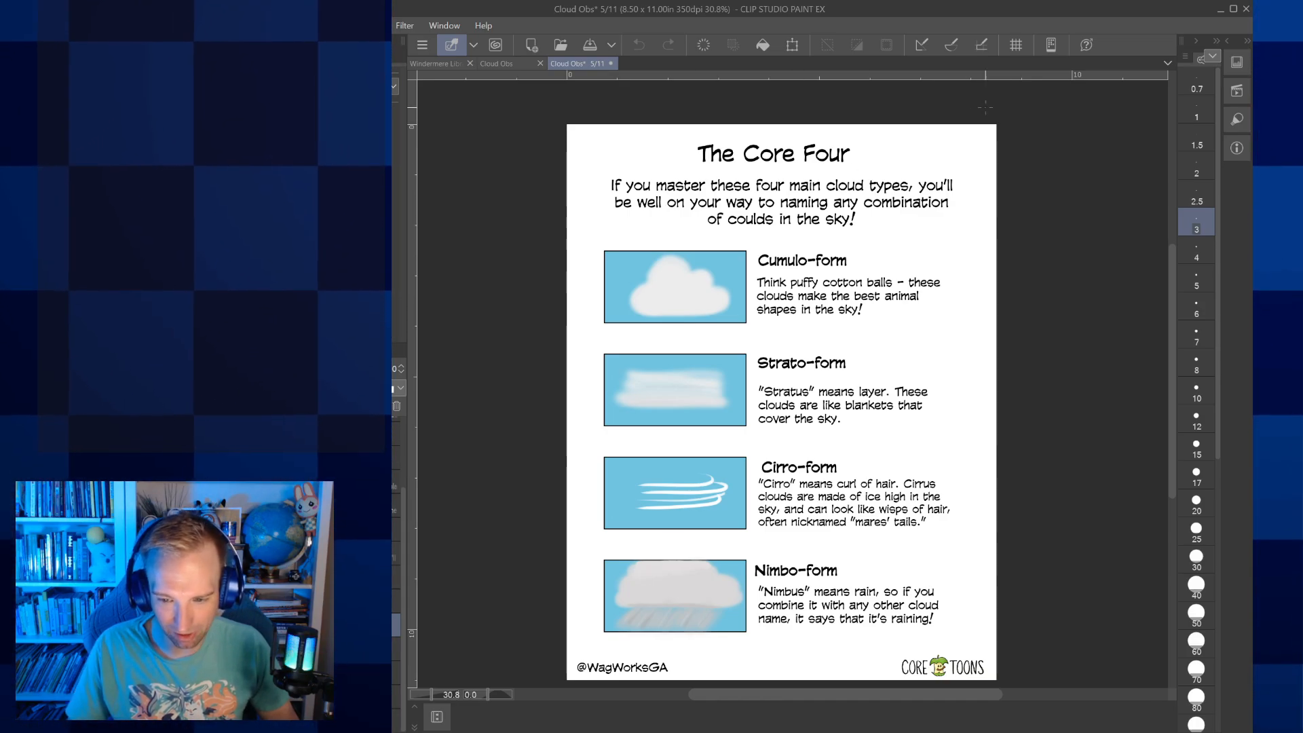
click(1017, 45)
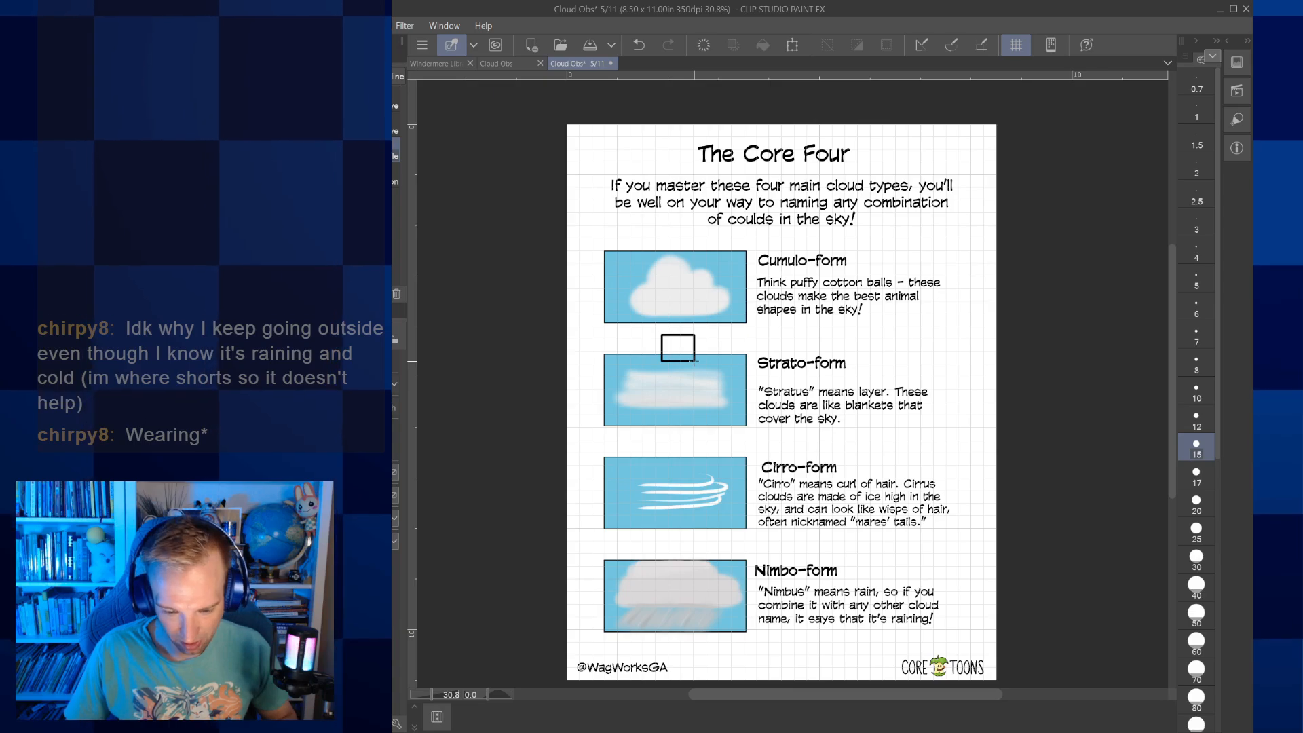
Set the brush size to 8, try a small rectangle over the Cumulo-form picture, and undo it
click(1194, 391)
key(bracketleft)
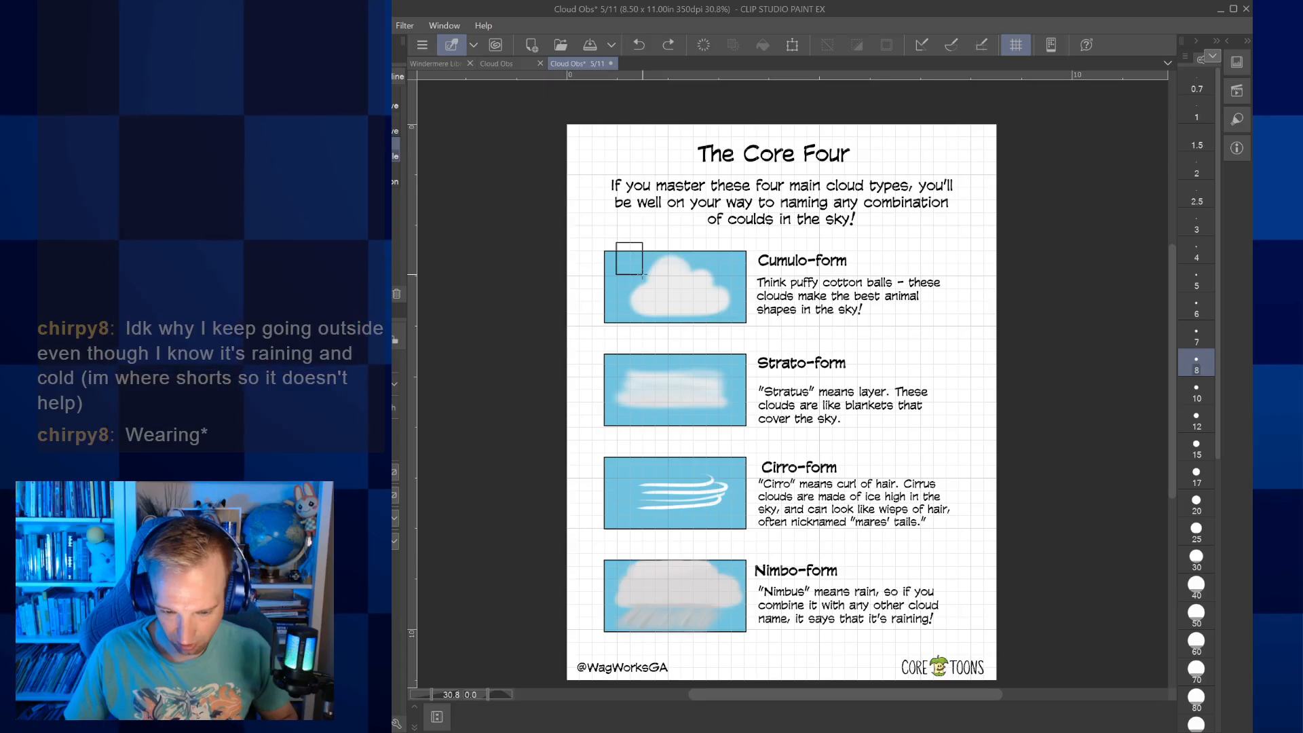
drag(643, 276, 643, 275)
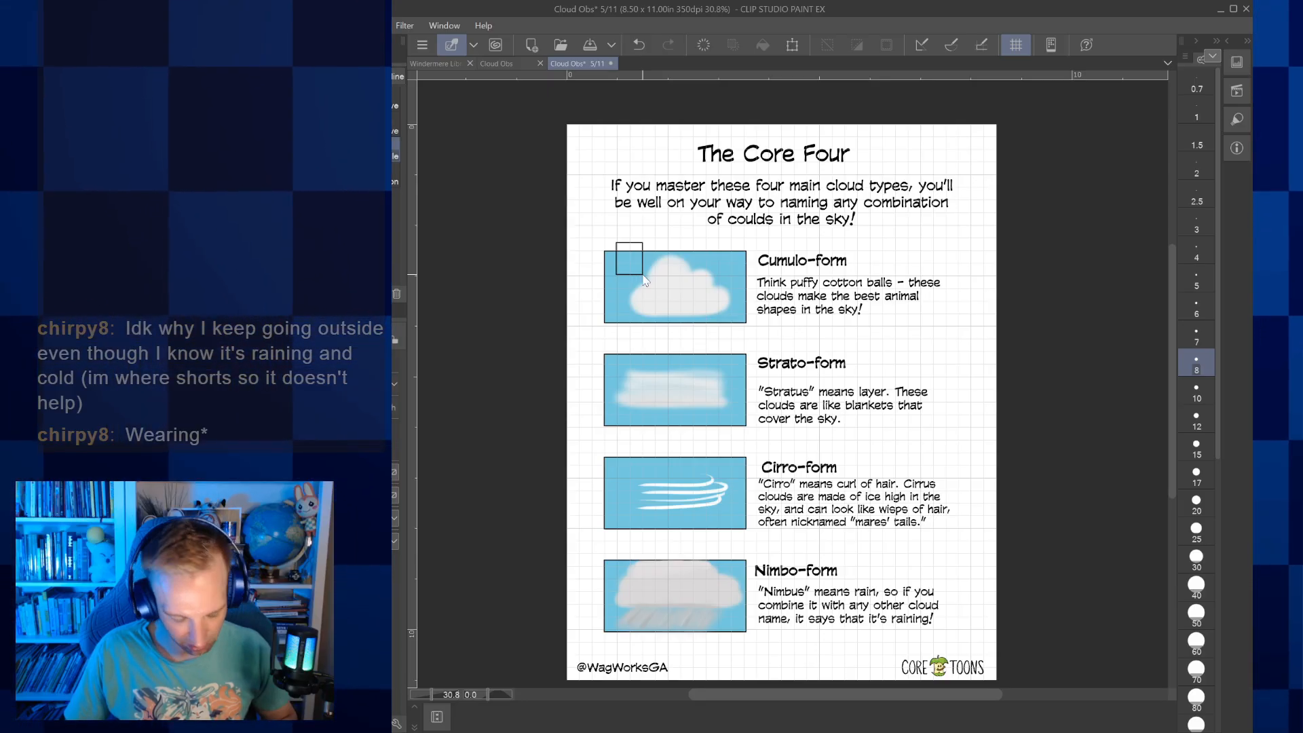
key(ctrl+z)
Fade the Cumulo-form picture and draw a black rectangular frame over it, snapped to the grid
scroll(694, 308, up, 5)
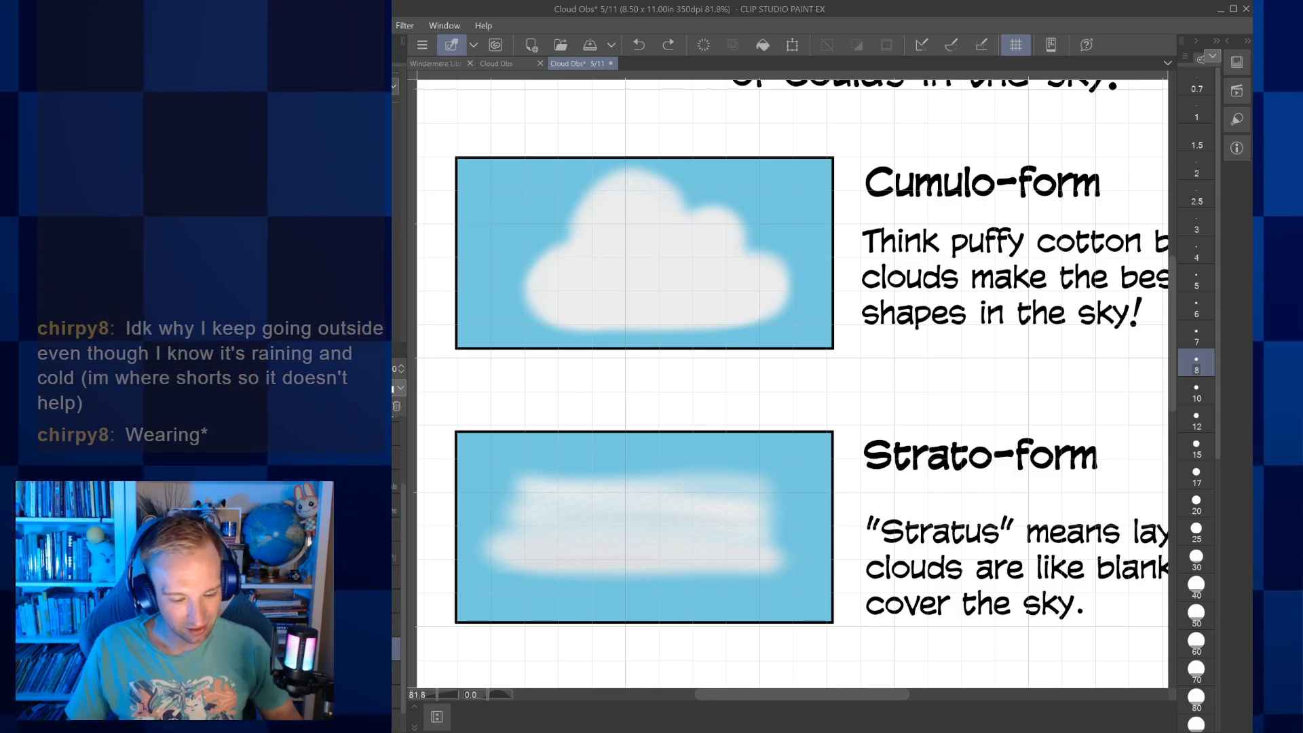
key(ctrl+y)
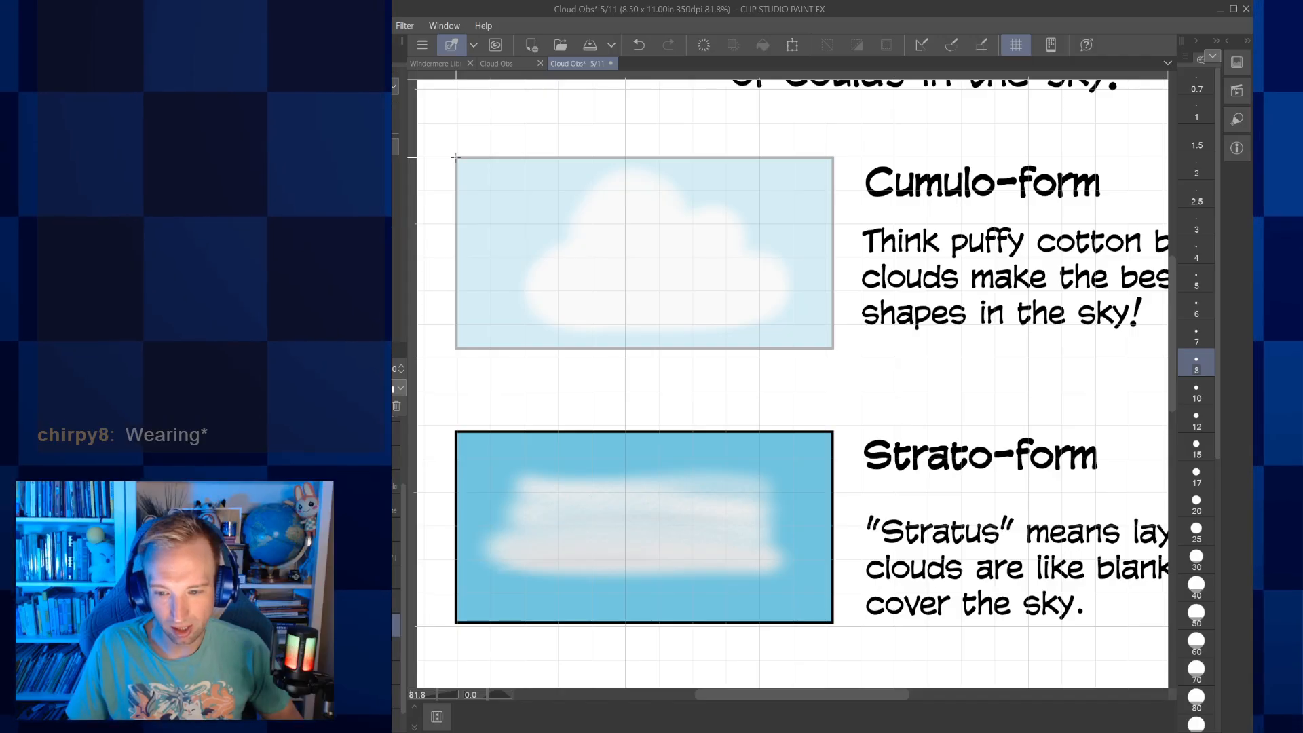
click(981, 45)
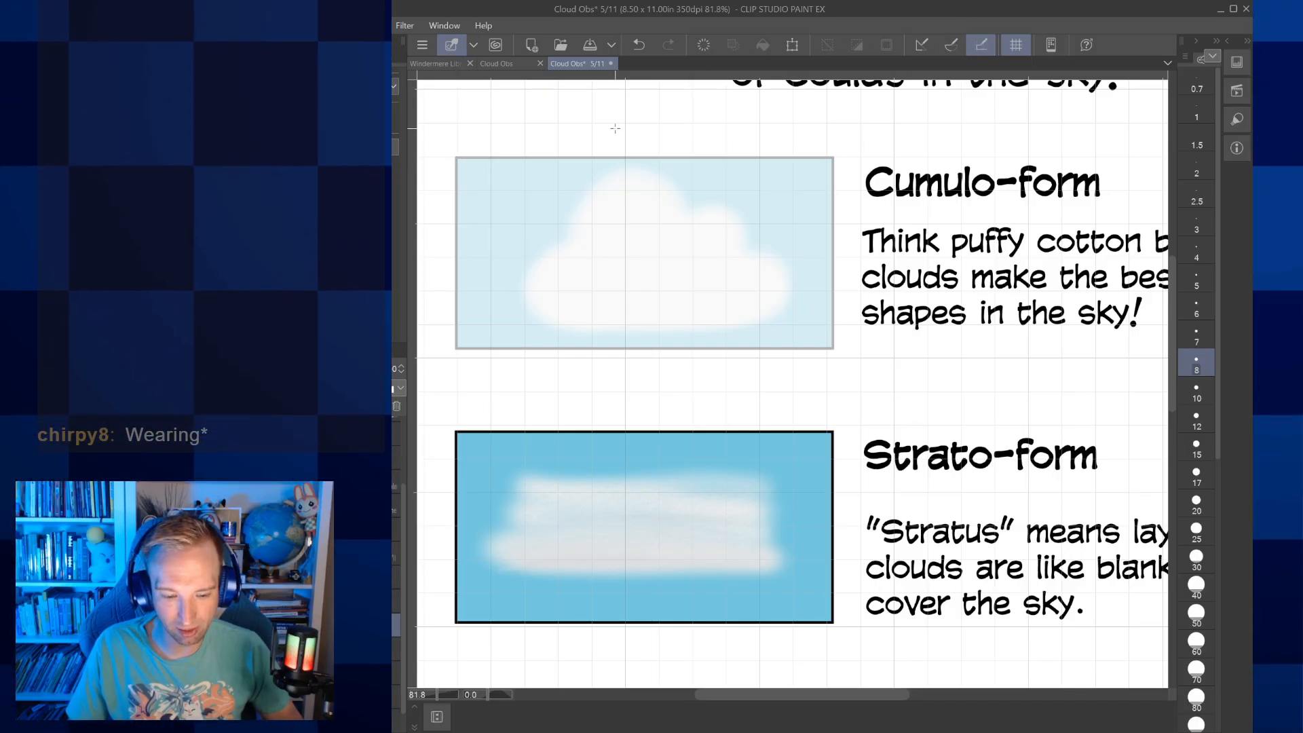
drag(455, 157, 823, 347)
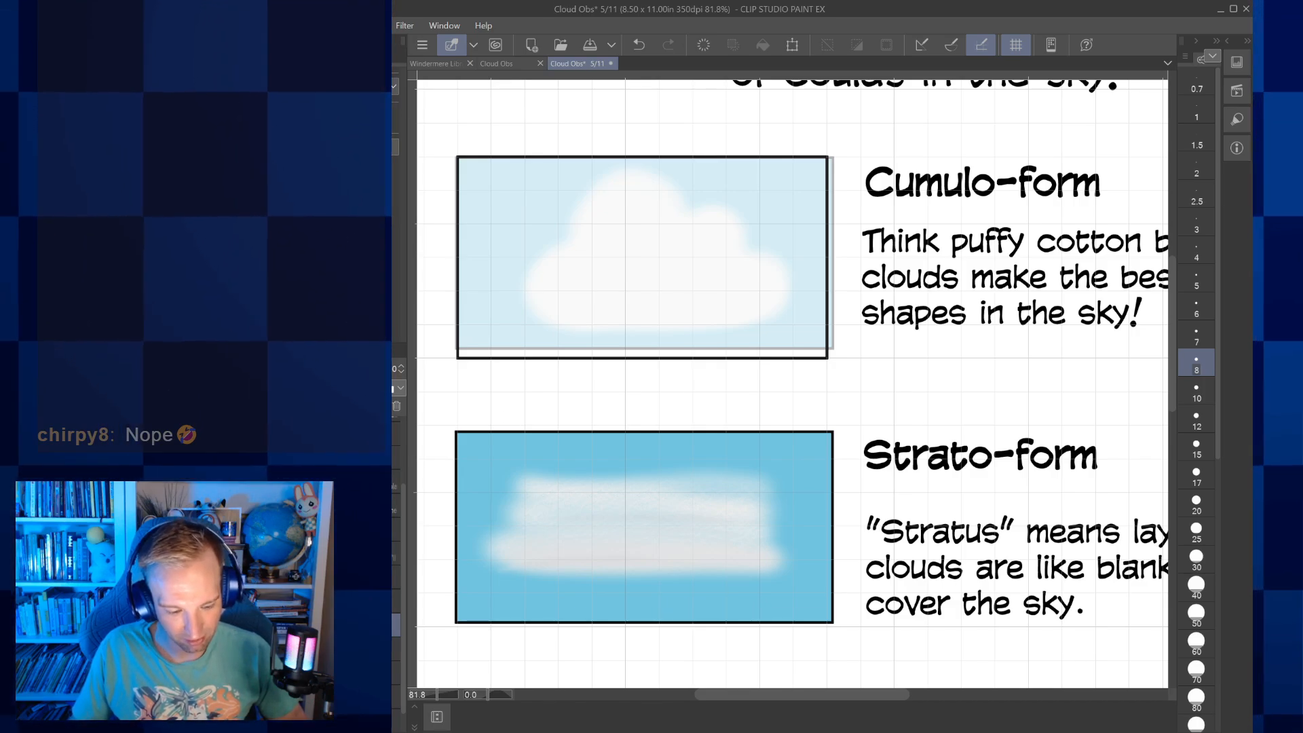
Fade the Strato-form, Cirro-form and Nimbo-form pictures to match the Cumulo-form one
click(353, 369)
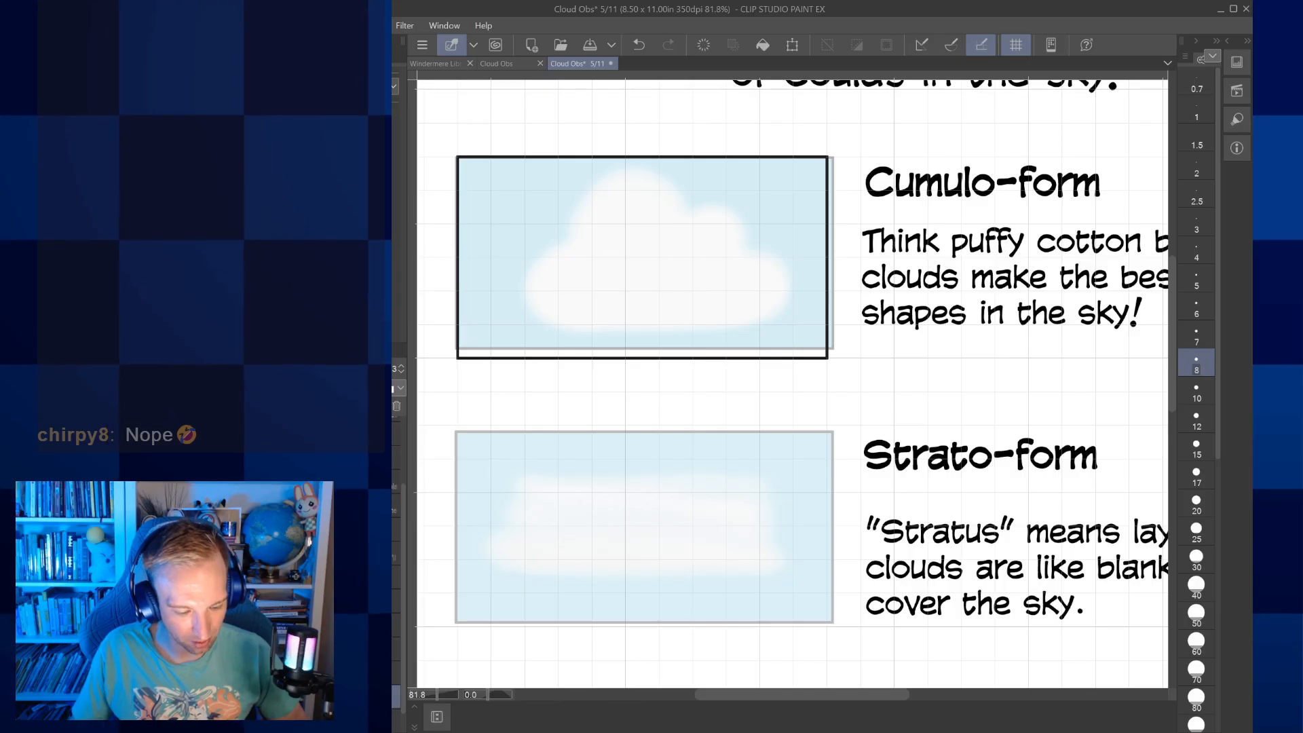
click(360, 720)
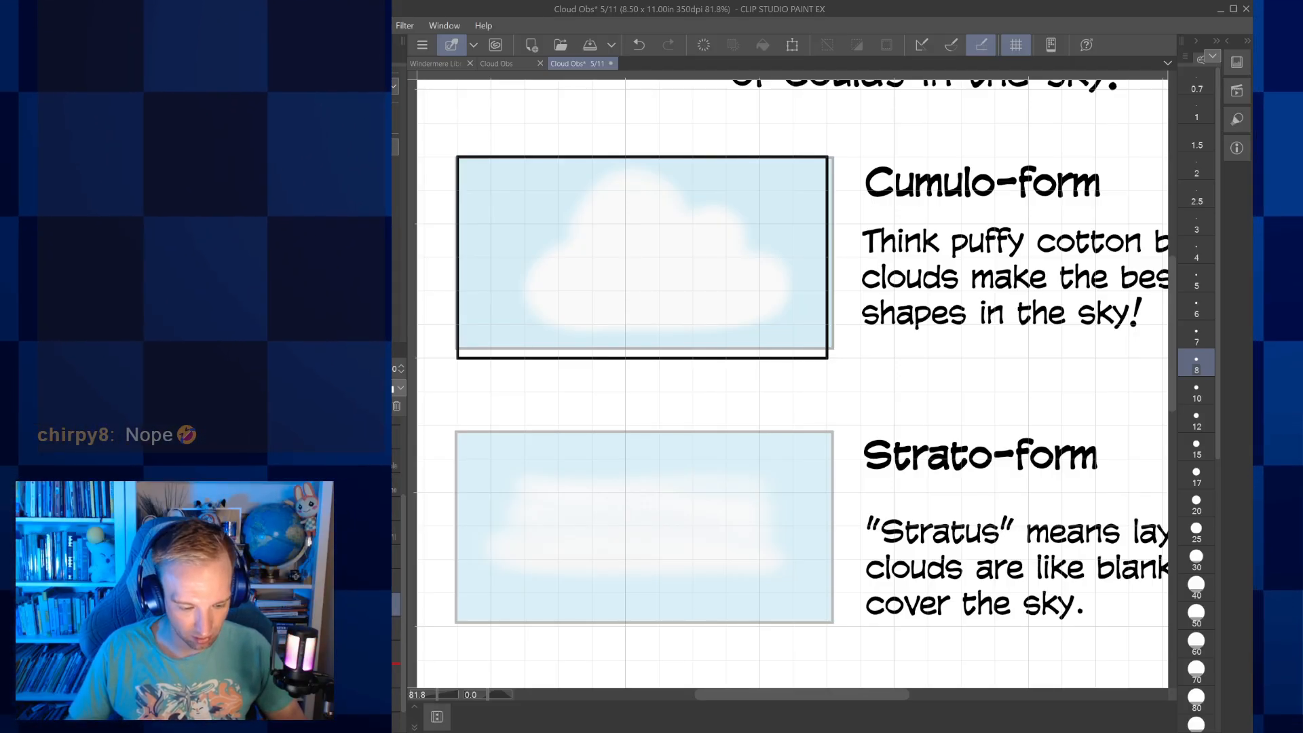
click(396, 652)
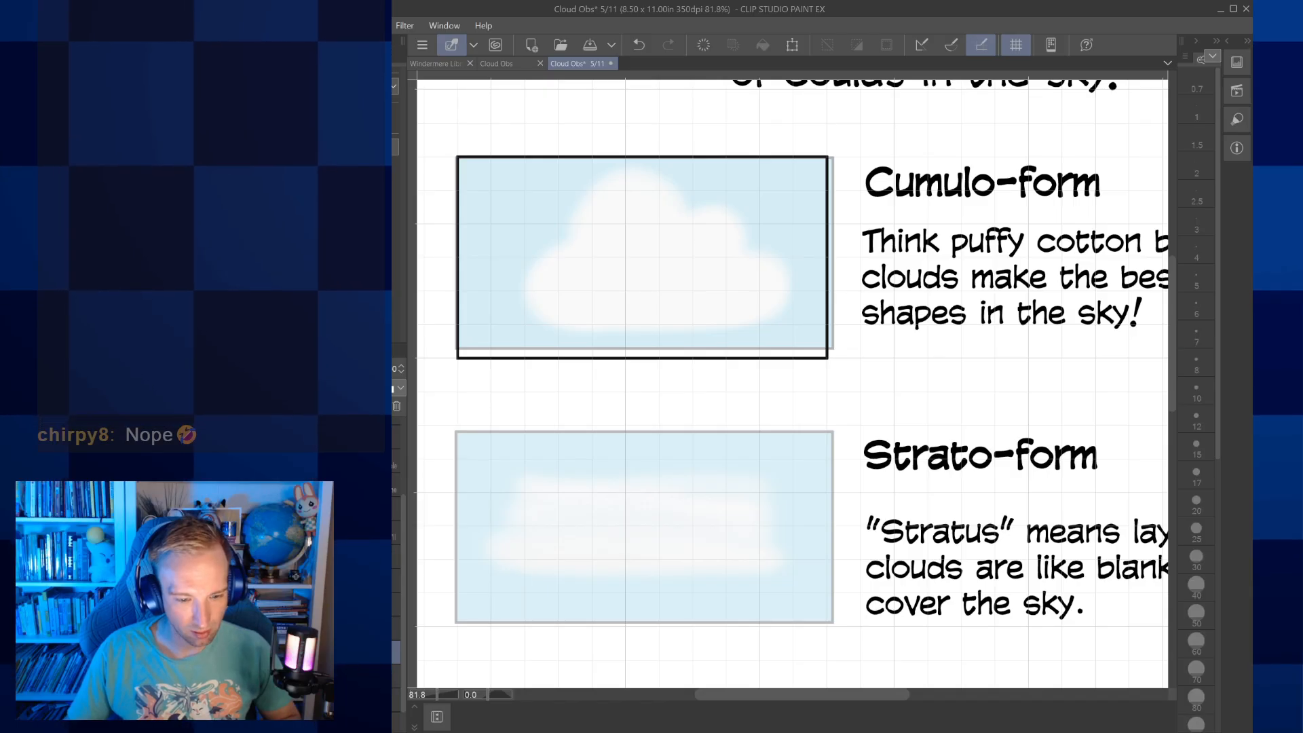
Place a copy of the Cumulo-form frame over the Strato-form picture, aligned to the grid
click(504, 358)
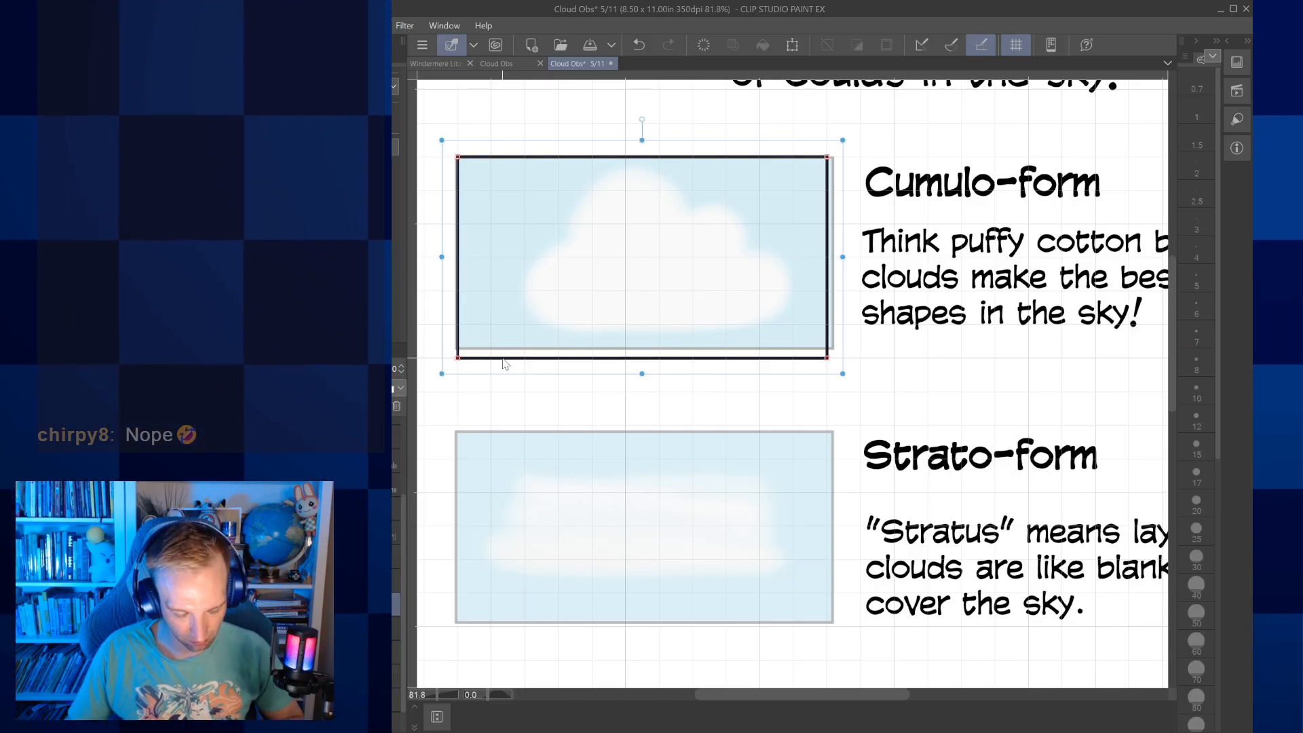
click(436, 635)
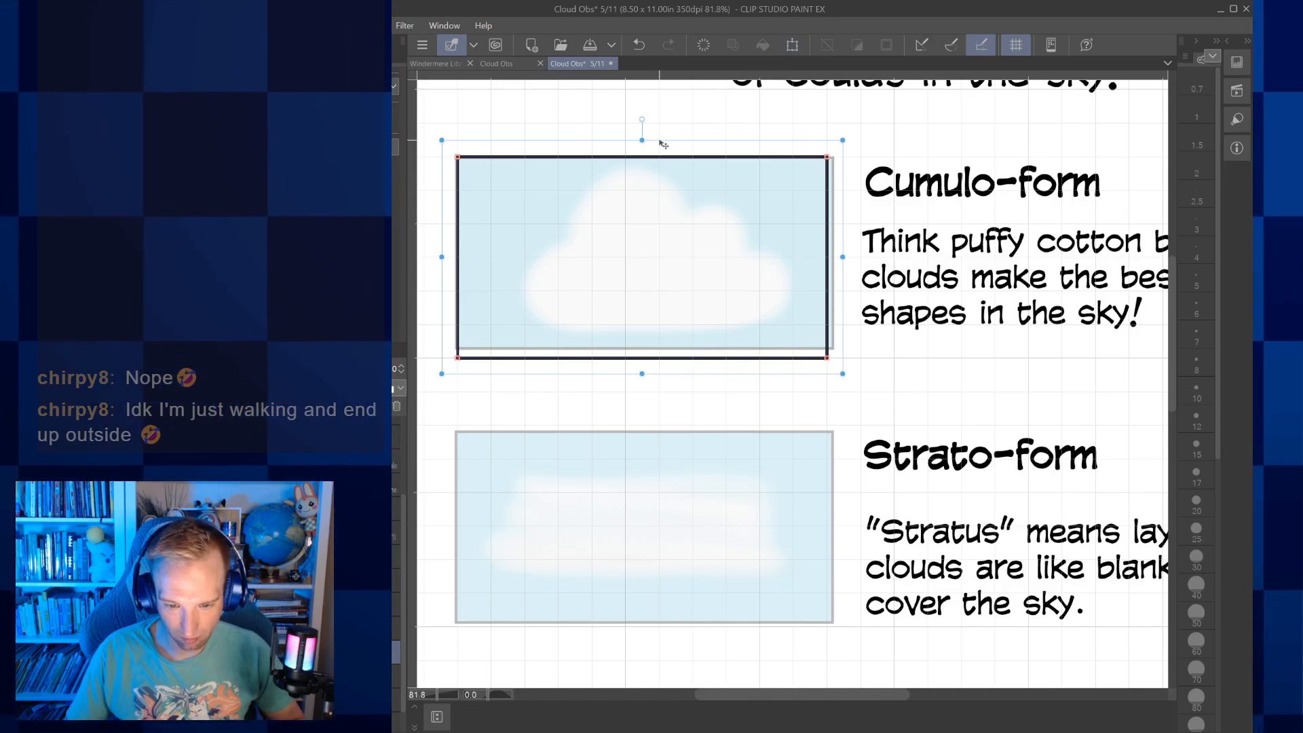
drag(664, 140, 666, 411)
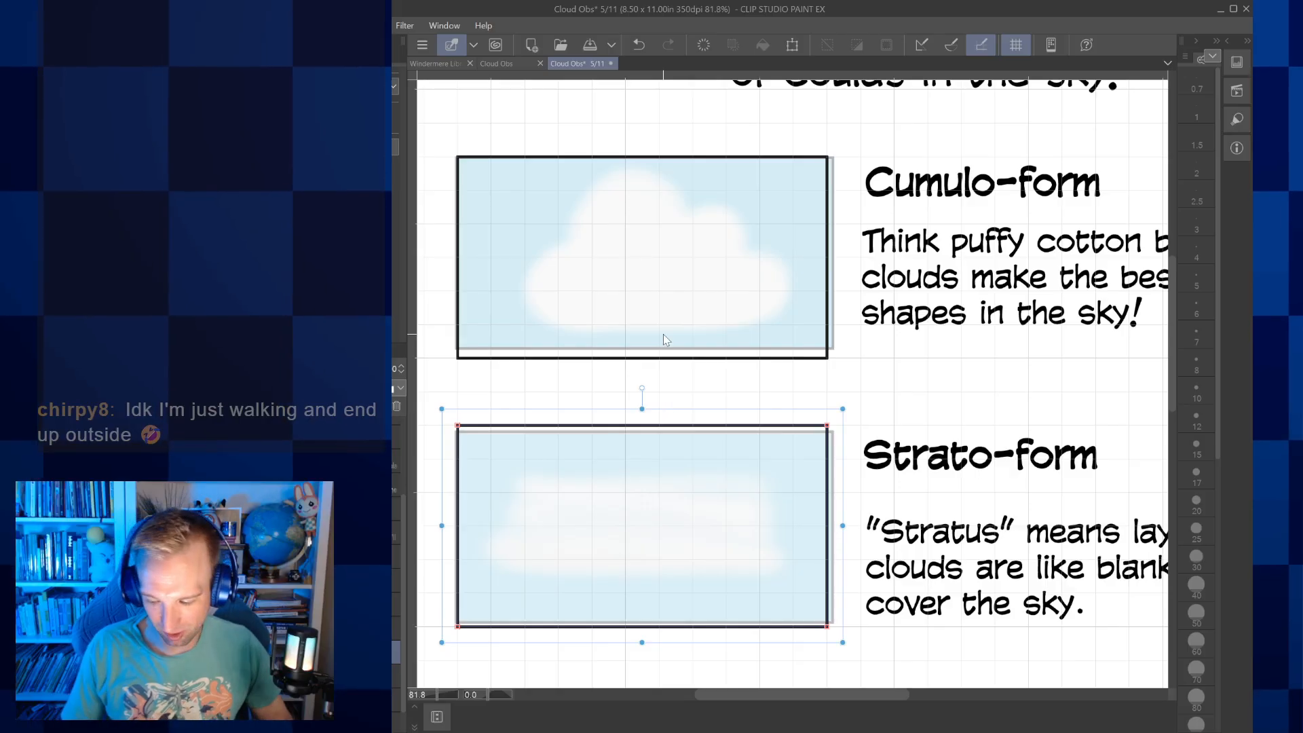
Place another copy of the frame over the Cirro-form picture and line its lower edge up with the picture
key(ctrl+minus)
drag(767, 393, 788, 288)
drag(807, 387, 782, 320)
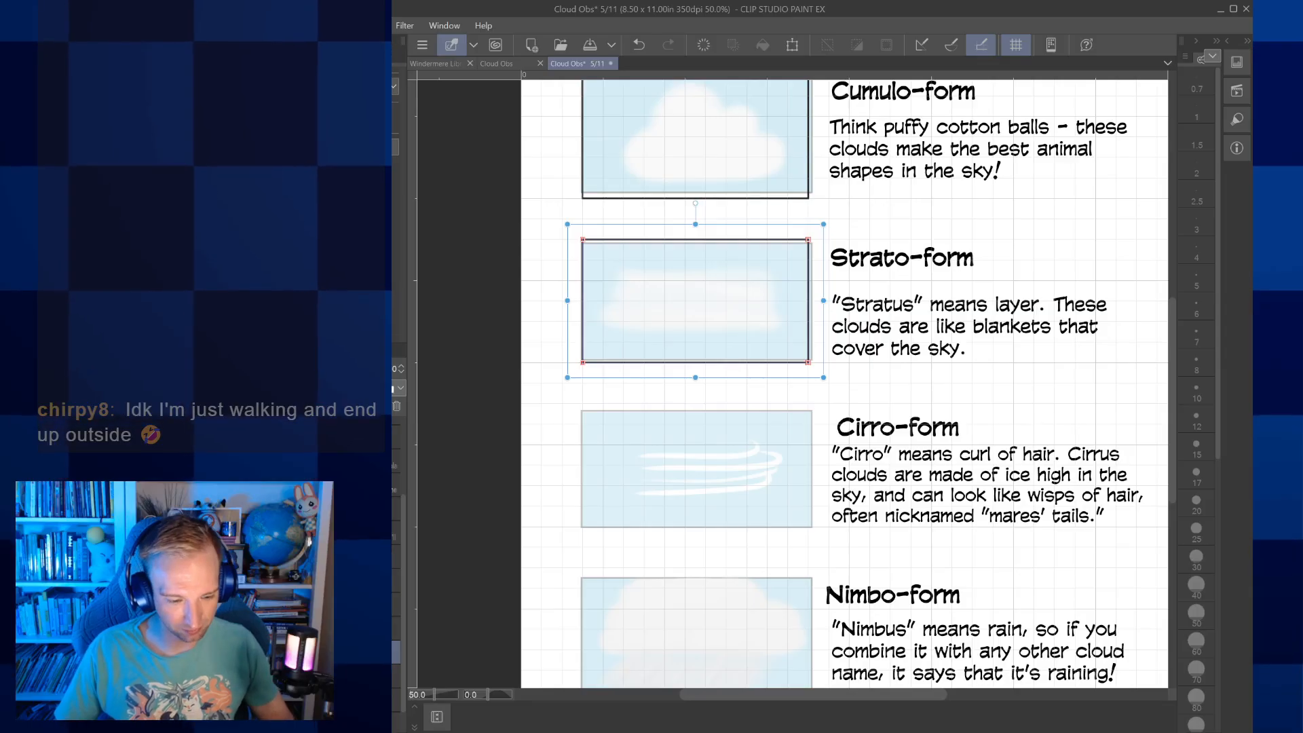
key(ctrl+d)
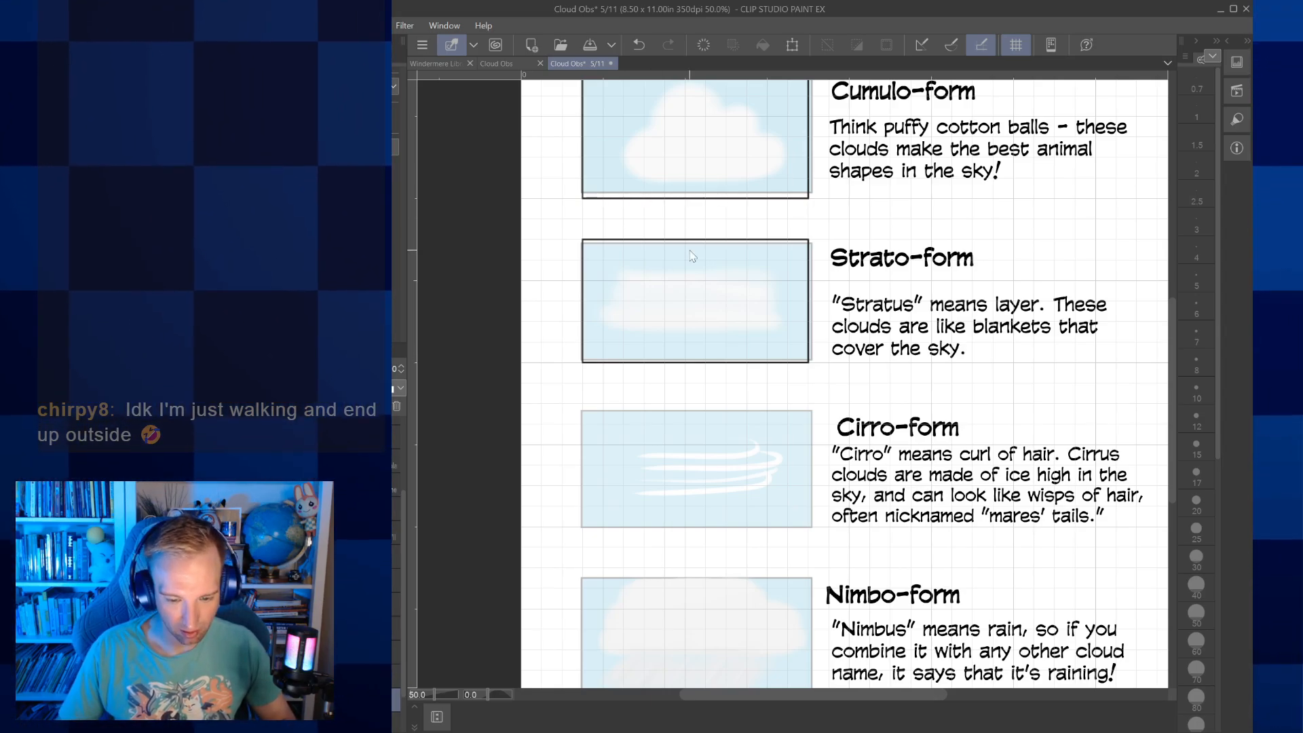
click(706, 198)
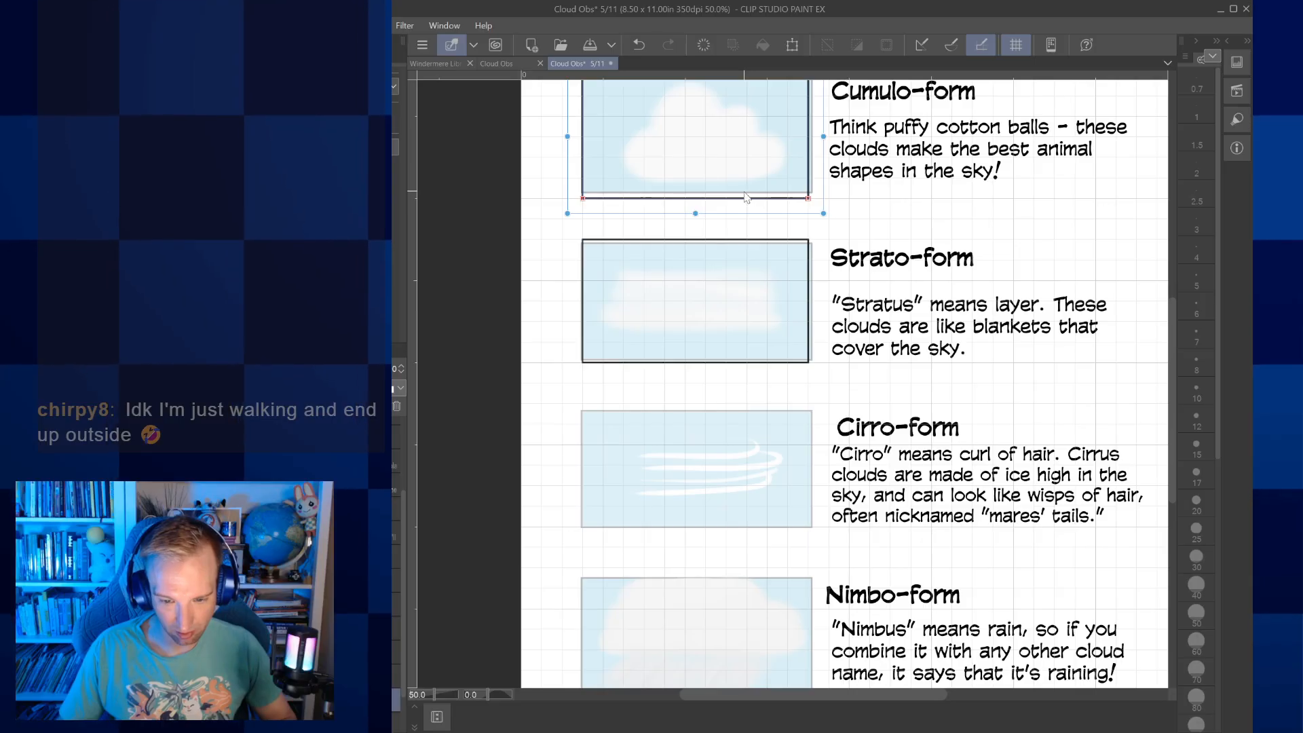
click(746, 361)
click(745, 527)
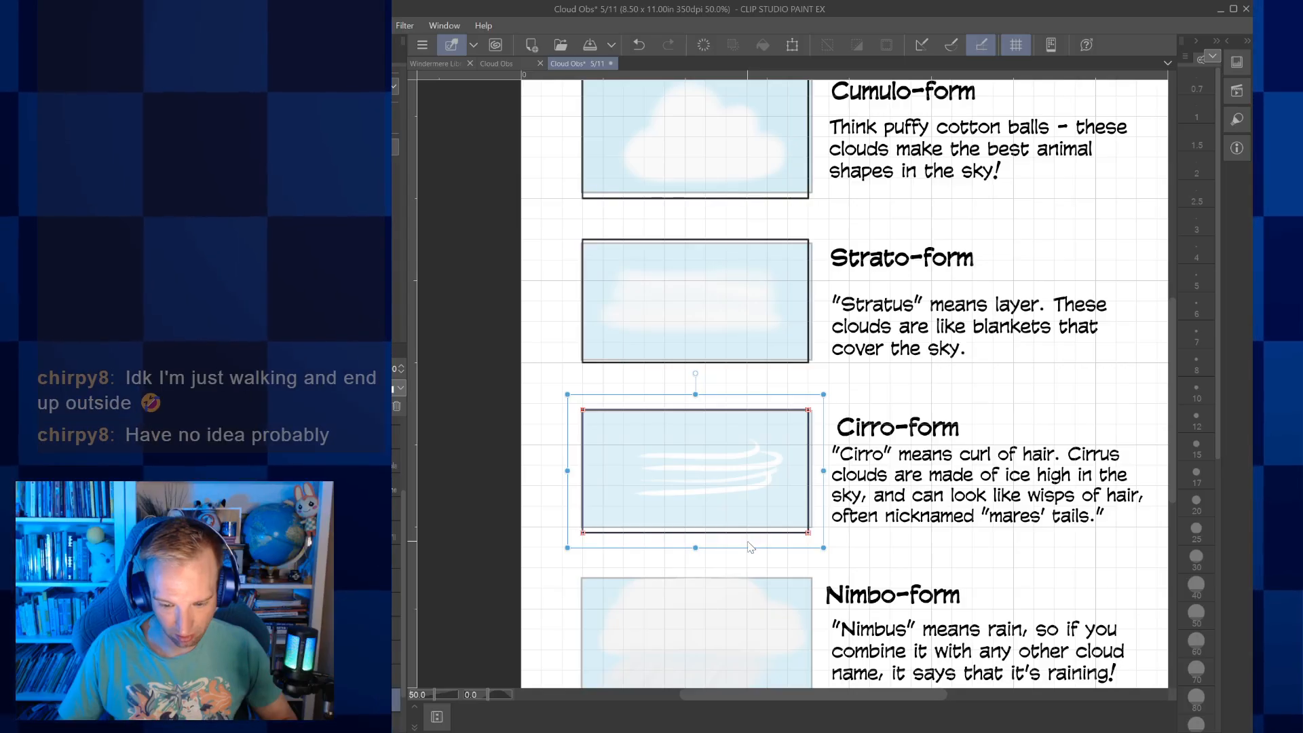
drag(750, 540, 754, 536)
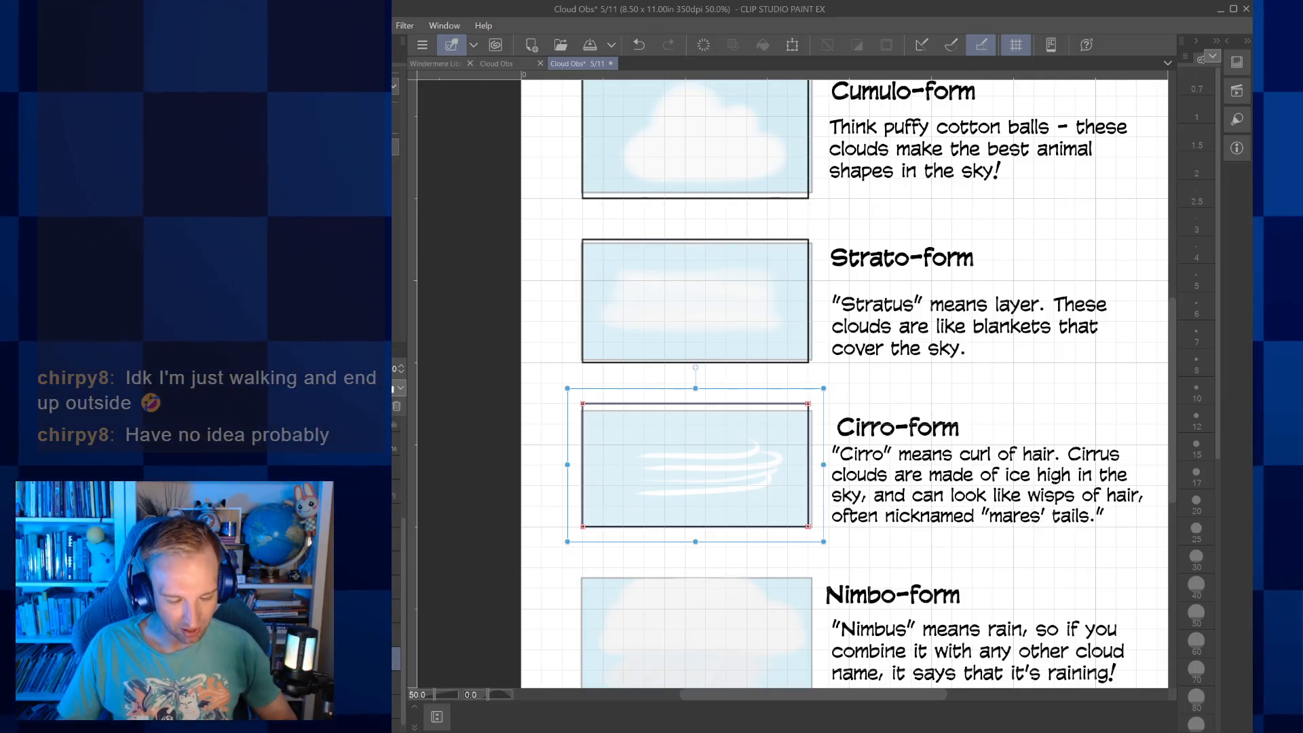
Place a copy of the Cumulo-form frame over the Nimbo-form picture at the end of the column
scroll(367, 610, down, 1)
click(366, 697)
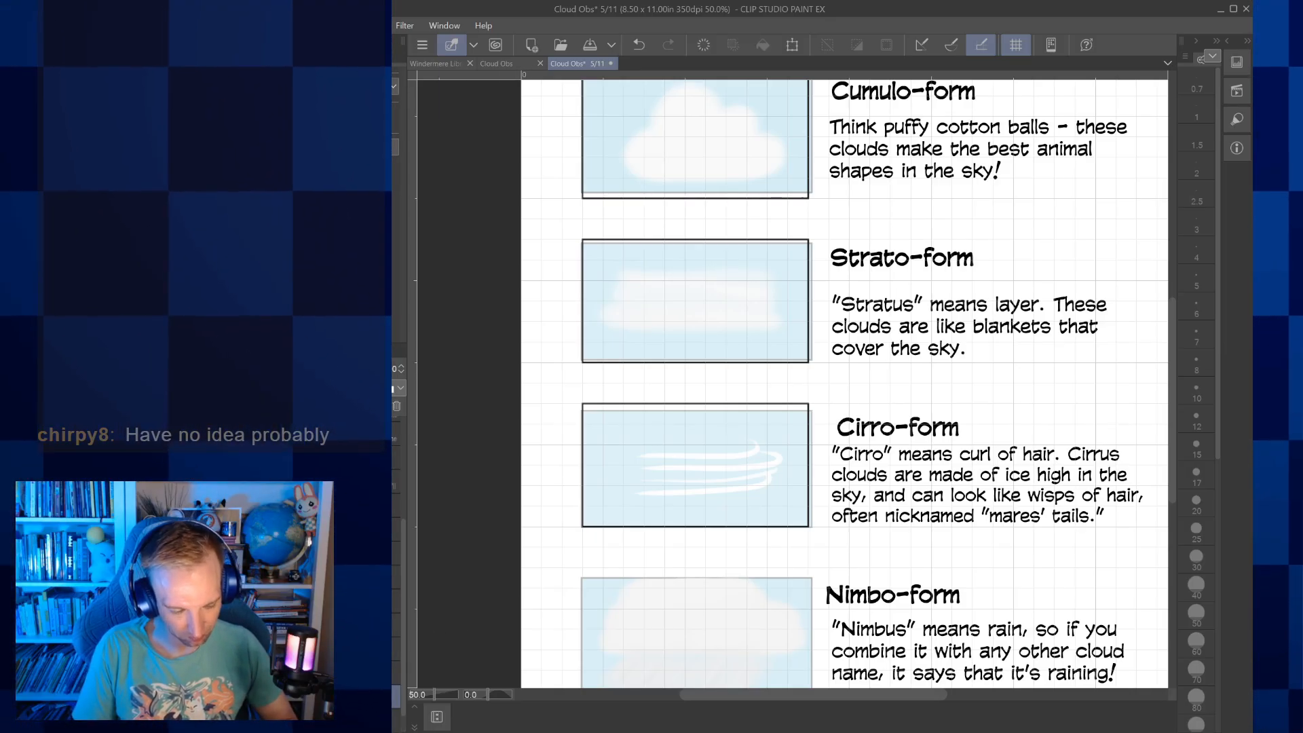
scroll(625, 538, down, 1)
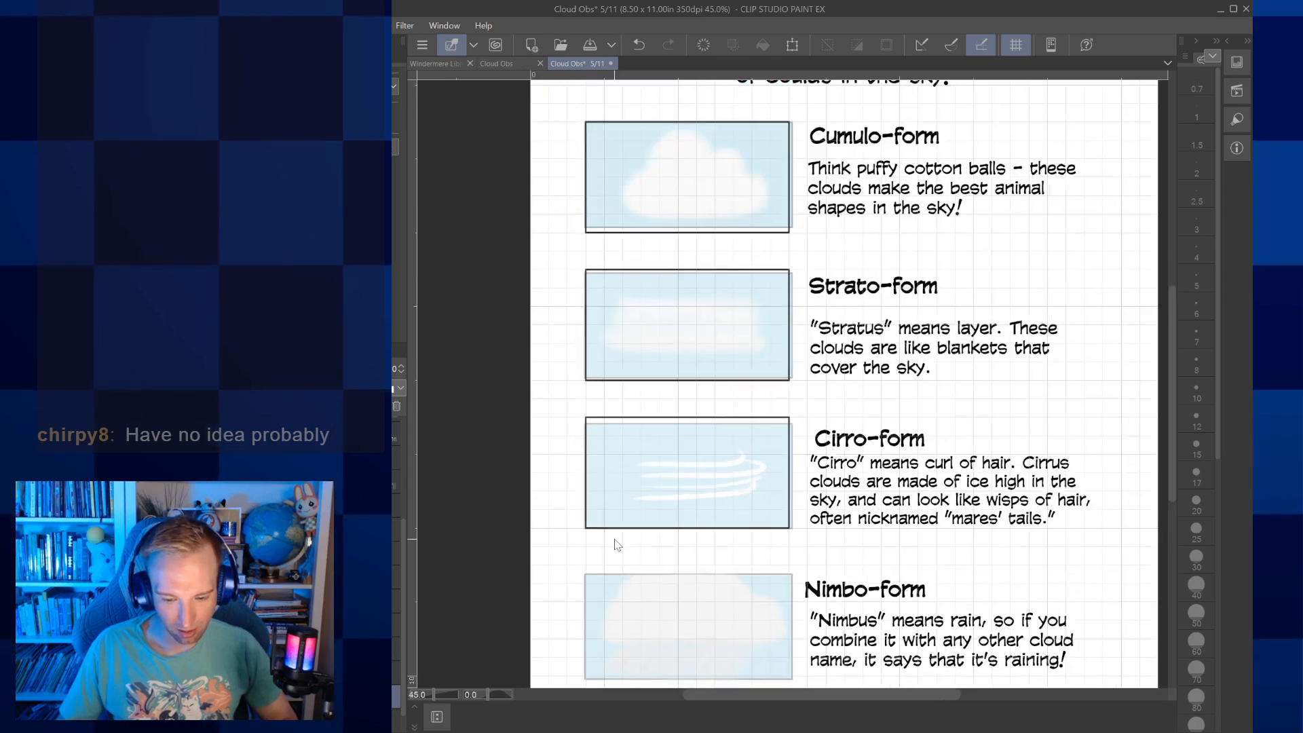
scroll(614, 539, up, 1)
drag(1172, 389, 1171, 421)
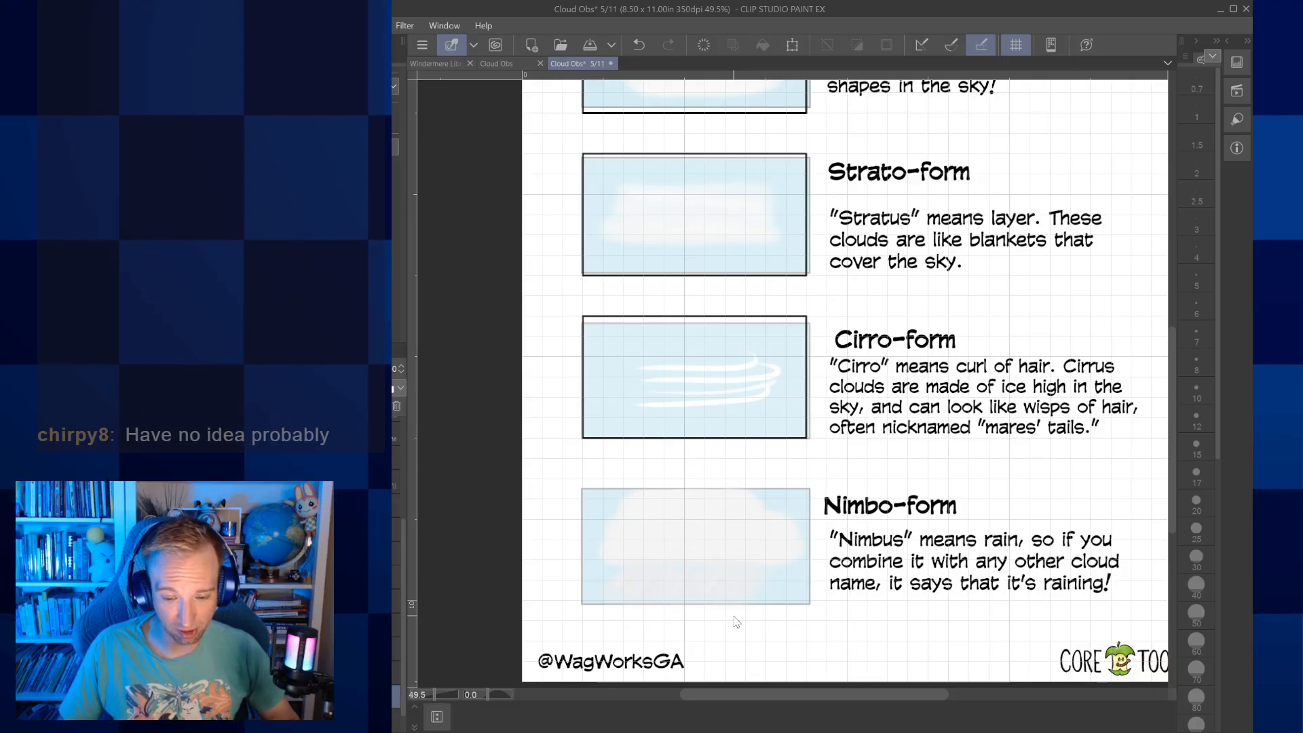
click(718, 126)
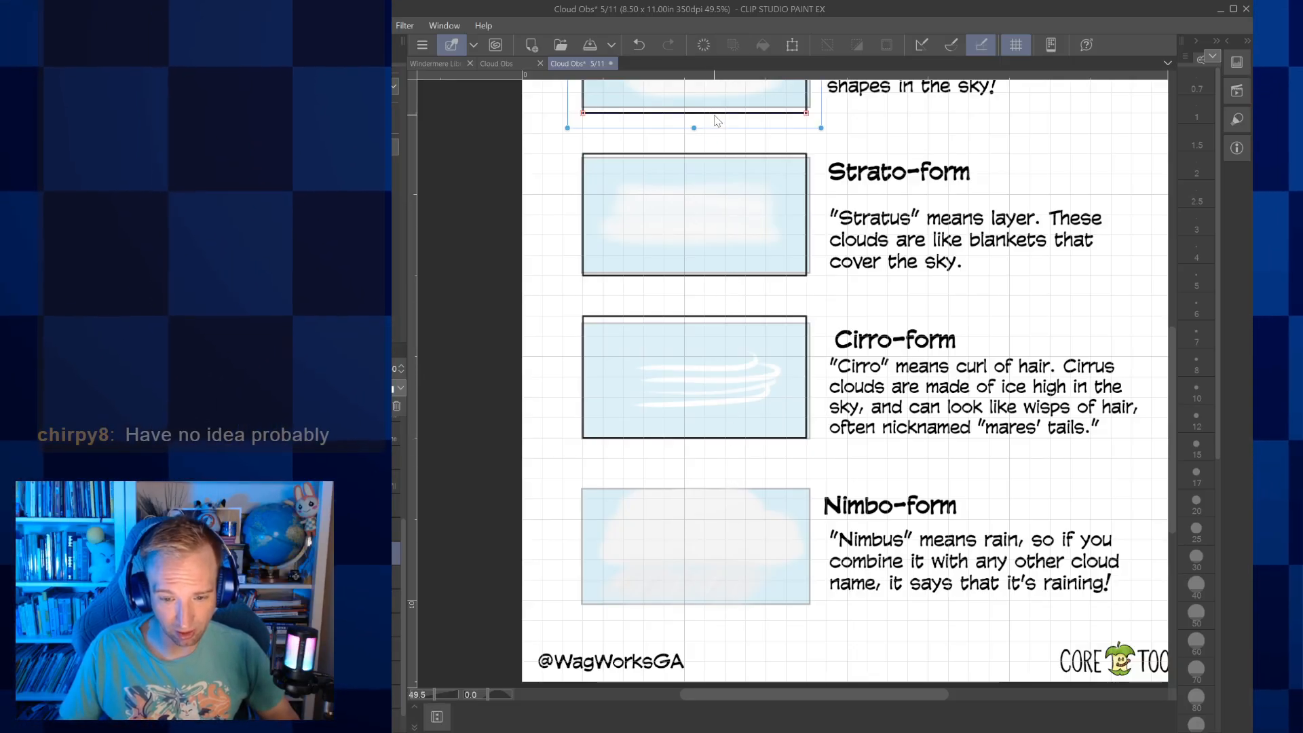
drag(720, 128, 723, 608)
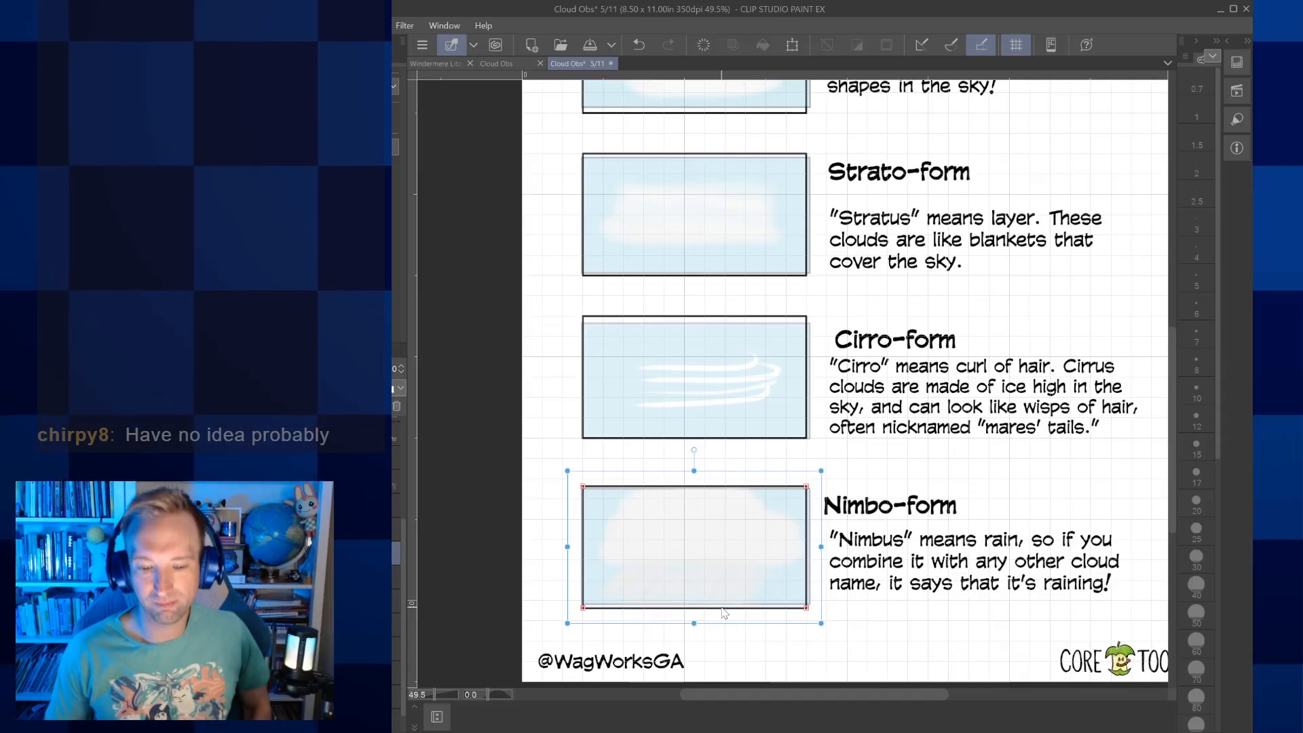
Shift the Cirro-form frame slightly down to even out its spacing between the Strato-form and Nimbo-form frames
click(733, 419)
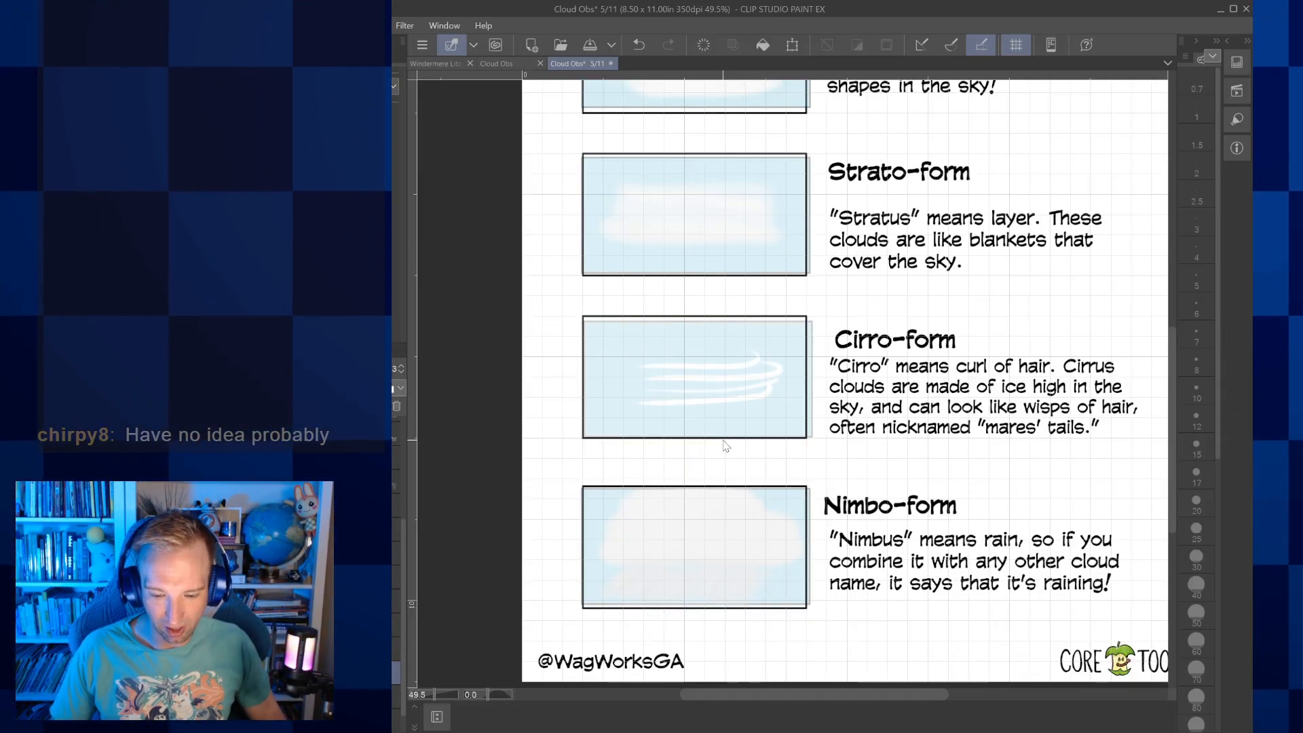
click(726, 440)
drag(726, 448, 724, 449)
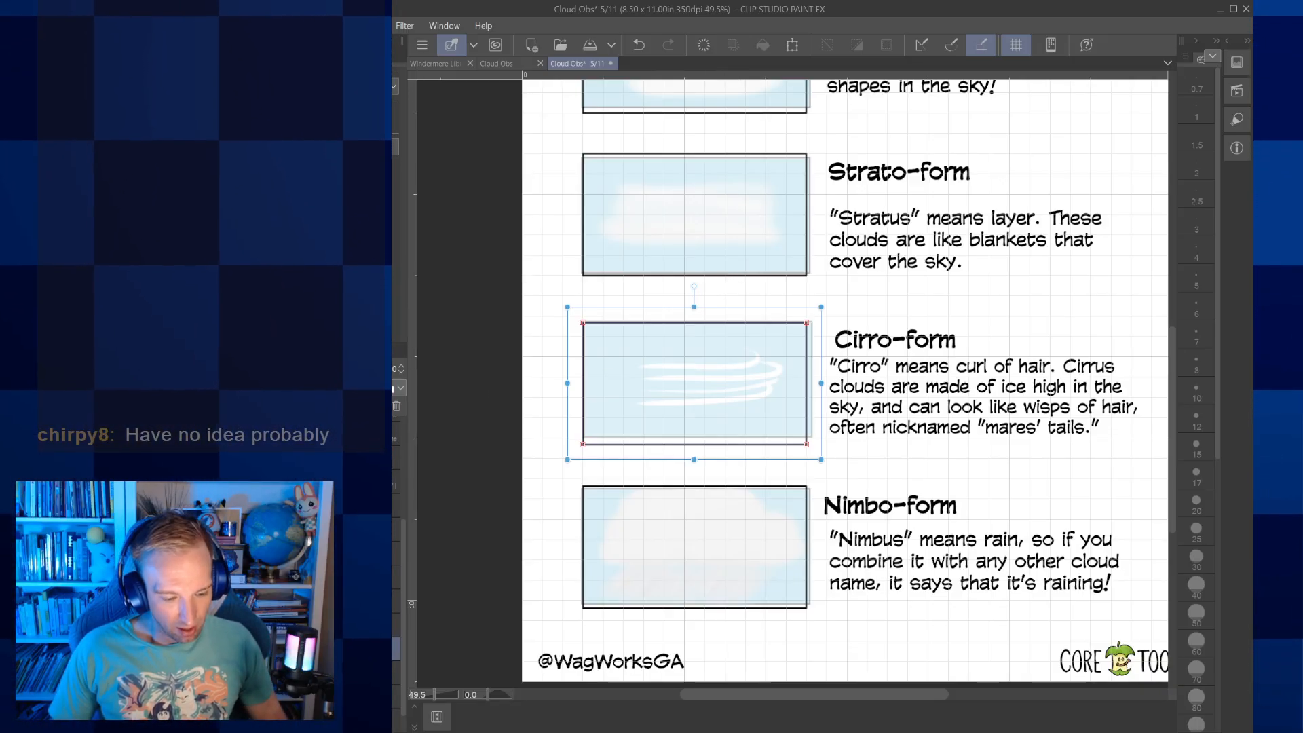
click(372, 553)
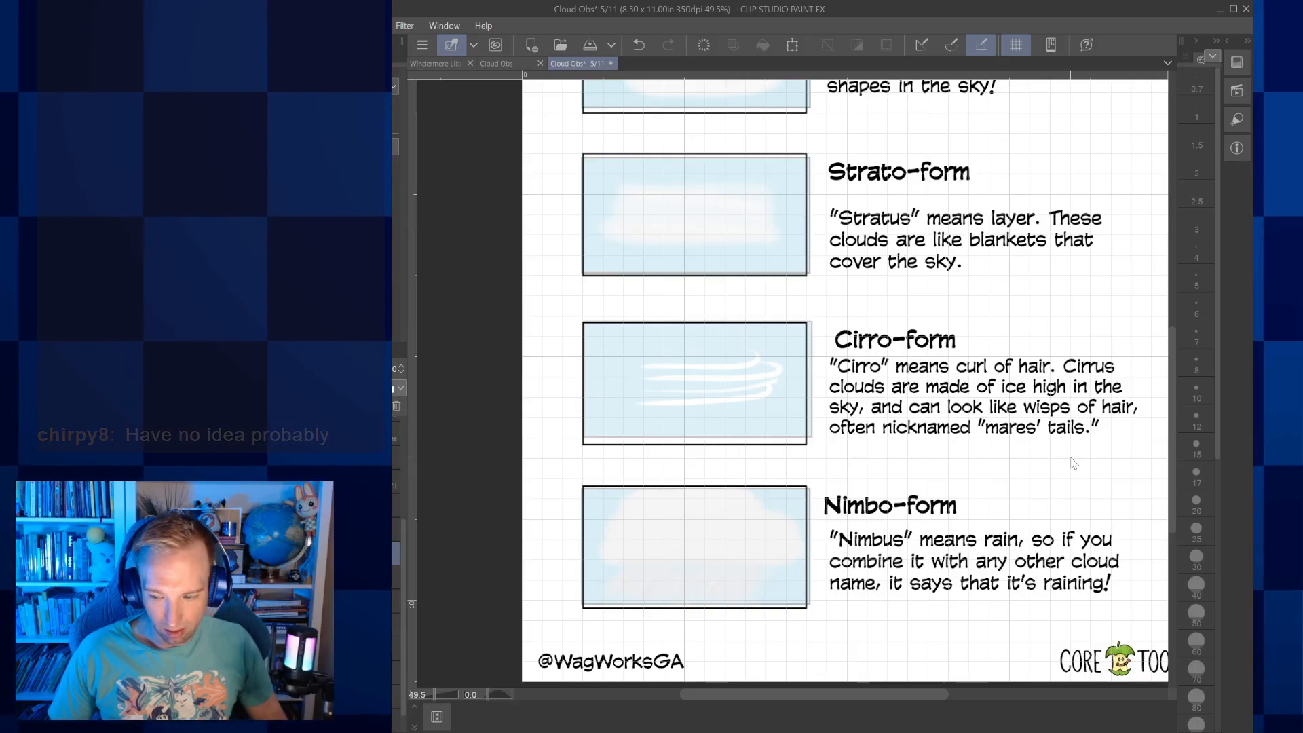
drag(1171, 462, 1171, 368)
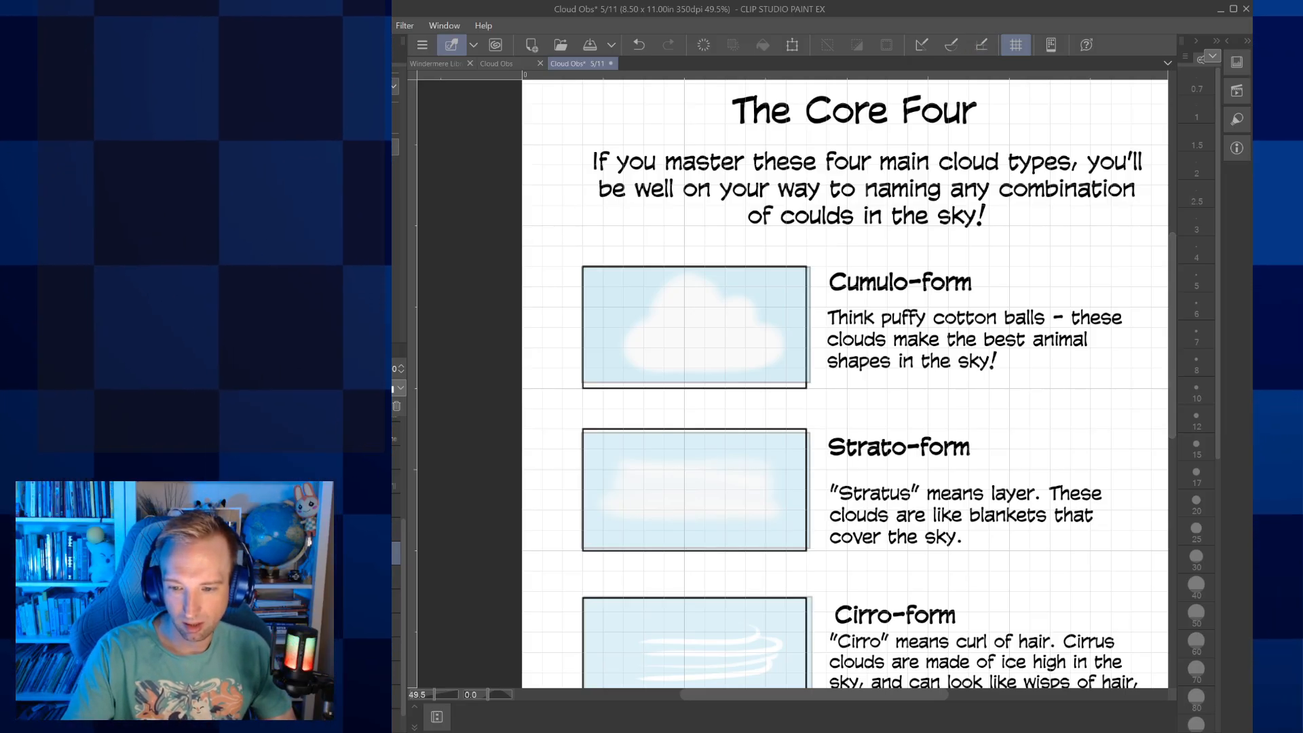
With brush size 8, ink the rounded lower-left lobe of the Cumulo-form cloud over the coloured picture
drag(793, 384, 842, 424)
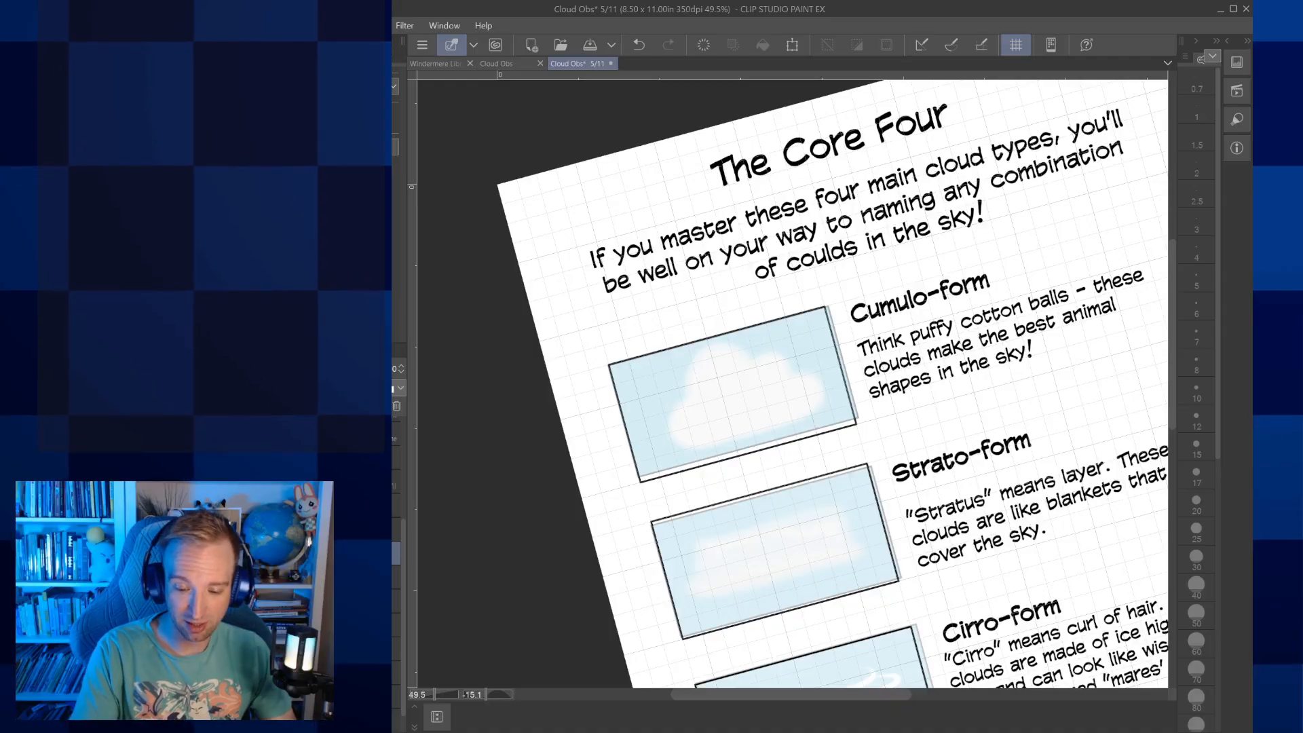
scroll(721, 403, up, 4)
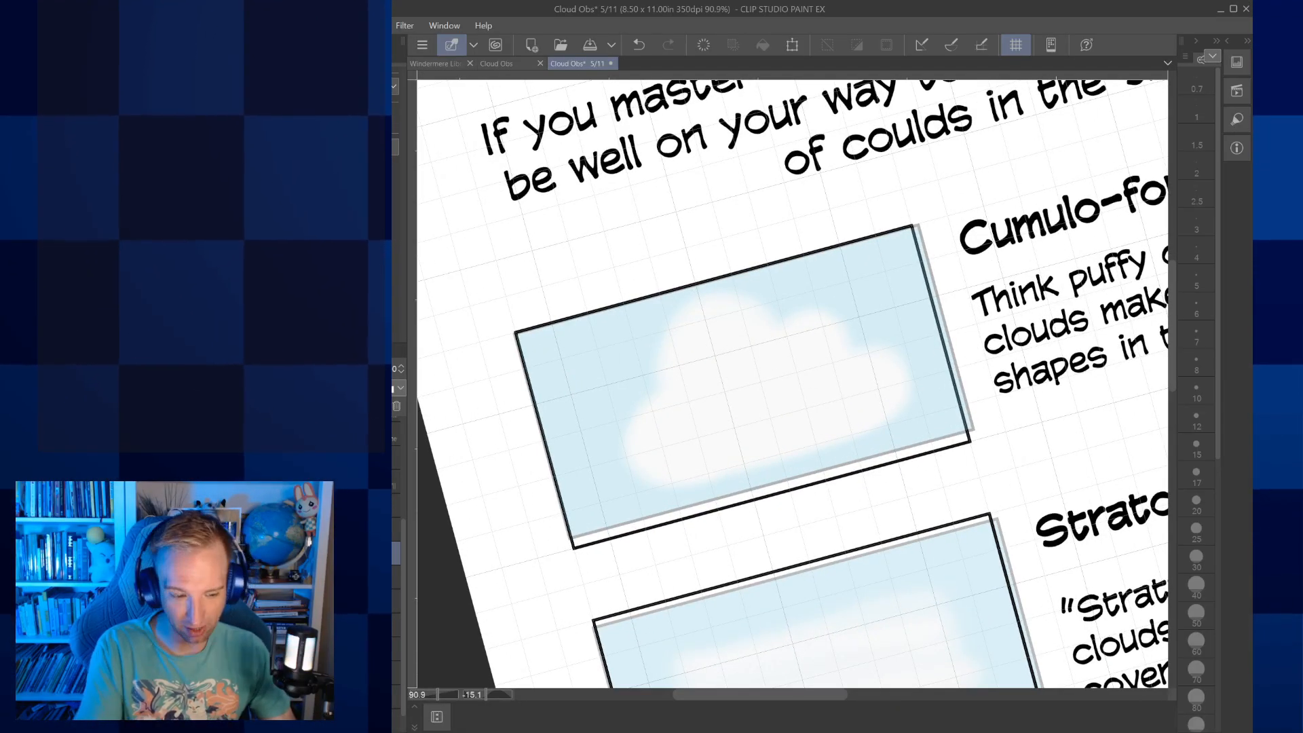
click(1197, 224)
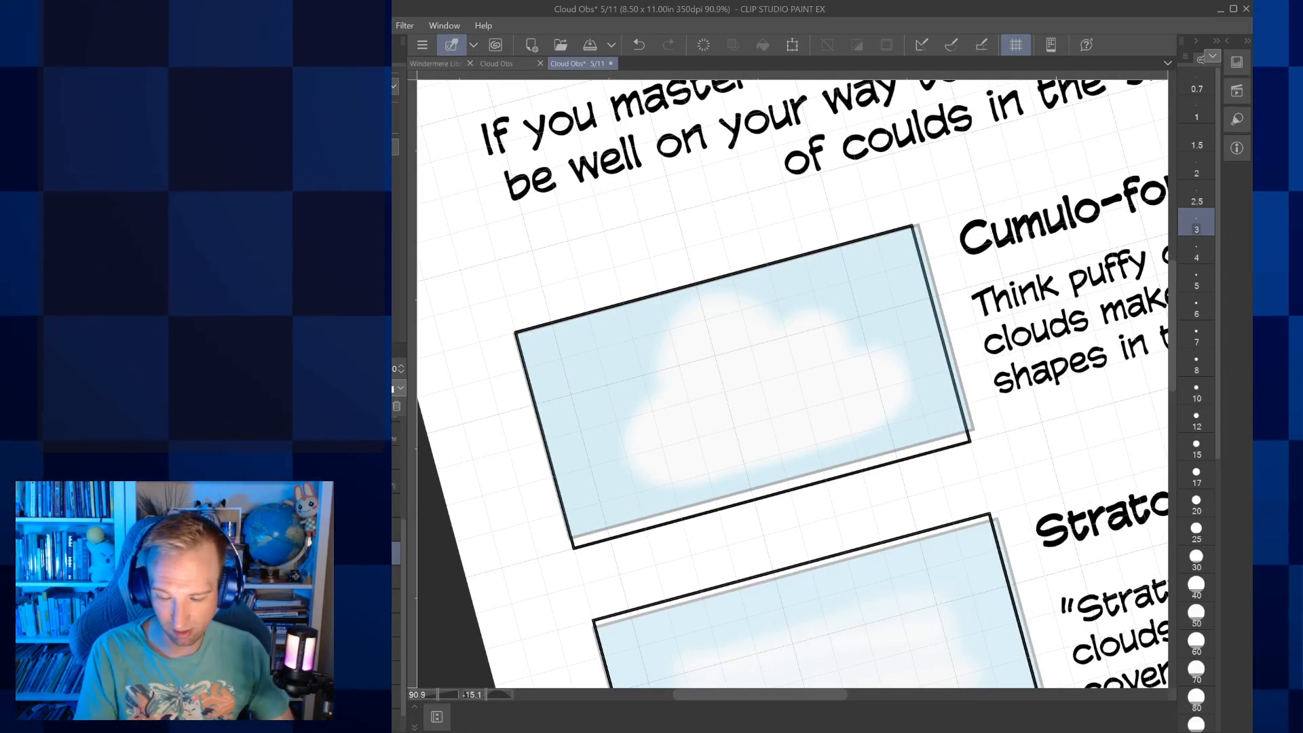
click(1200, 369)
drag(792, 384, 834, 411)
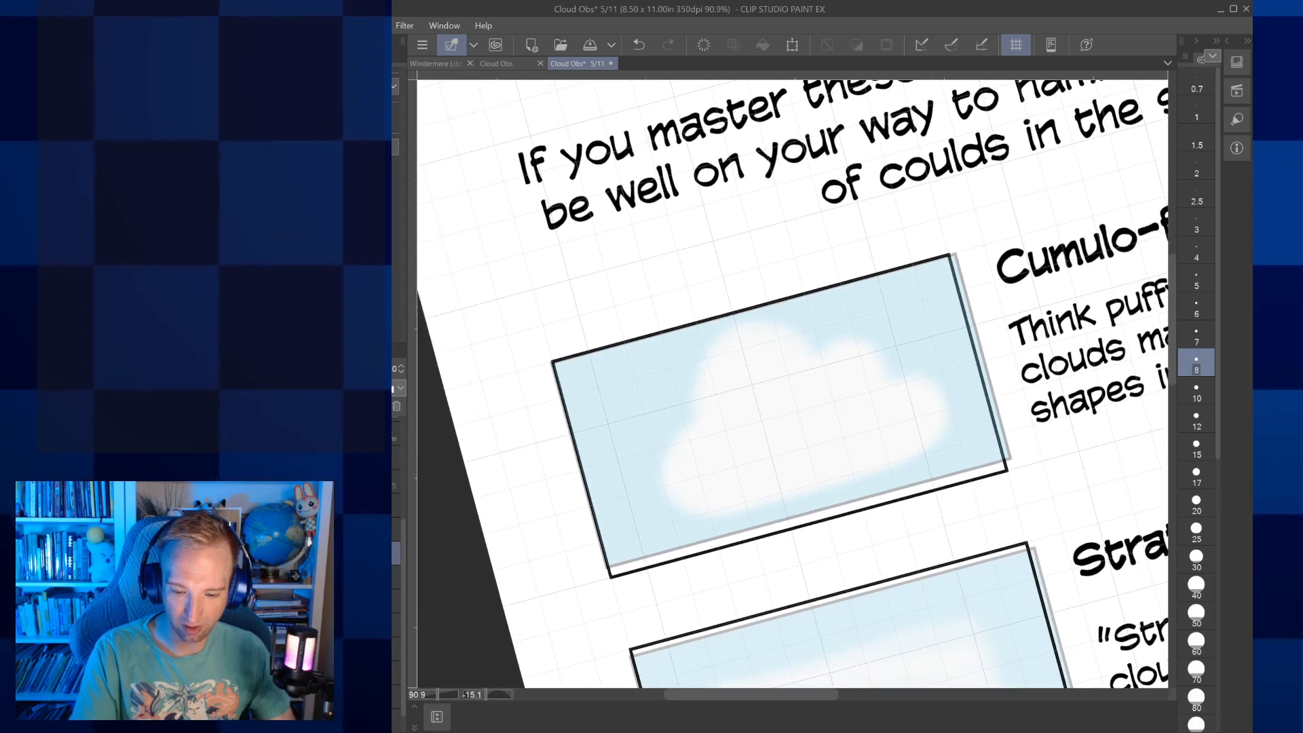
key(ctrl+at)
drag(989, 520, 1017, 487)
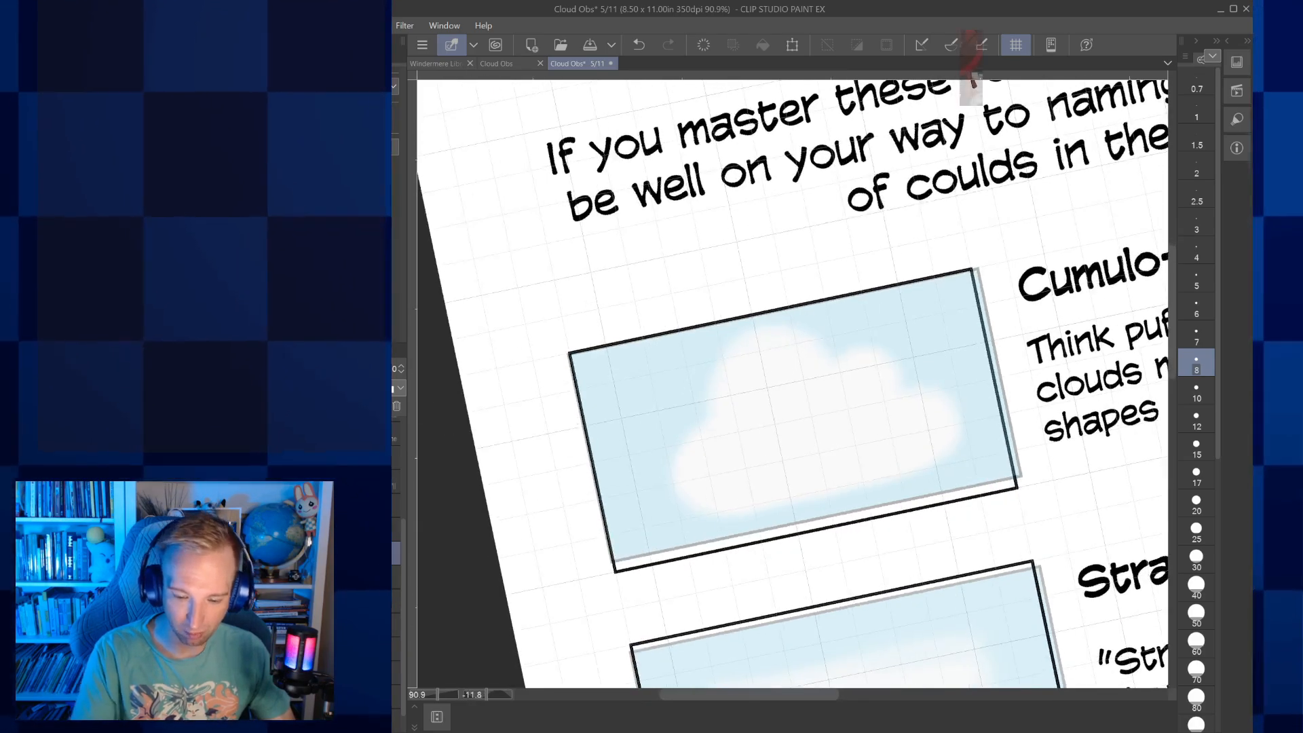
drag(752, 511, 674, 505)
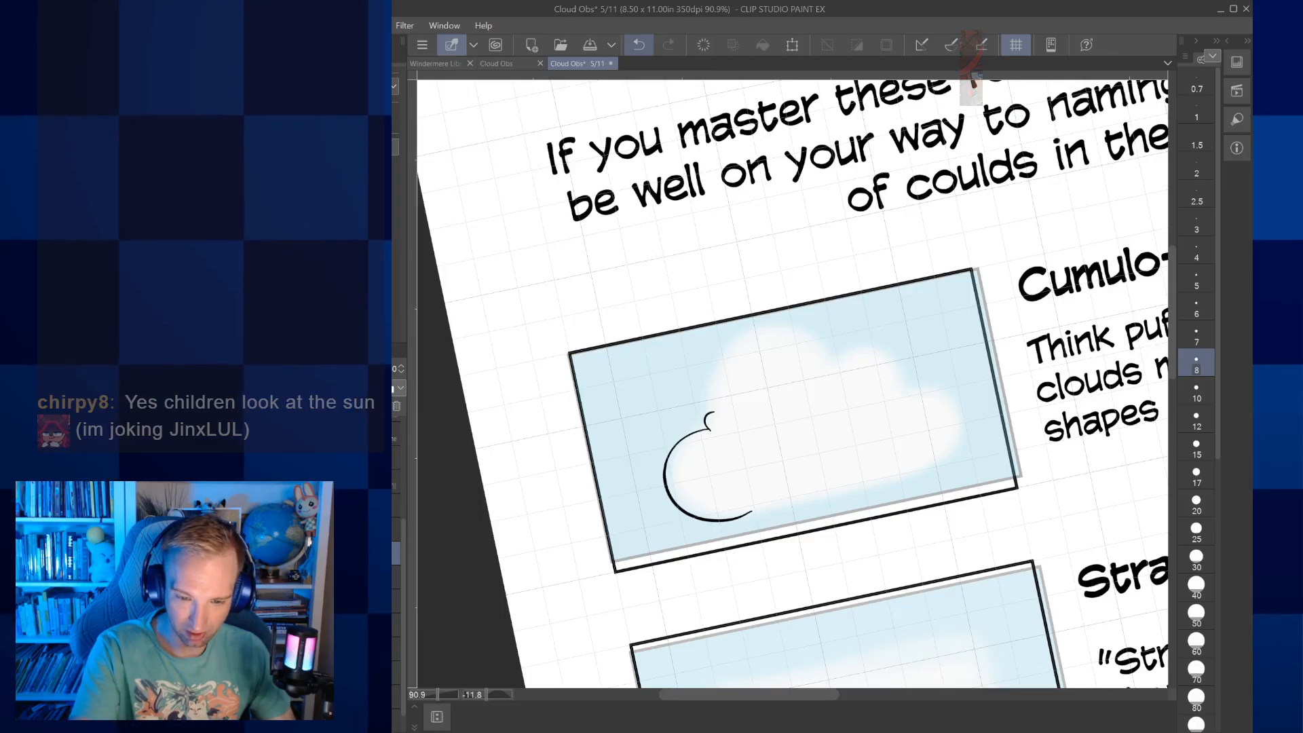
Ink the Cumulo-form cloud's upper puffs with small bumps between them, and part of its scalloped lower edge
scroll(708, 430, up, 2)
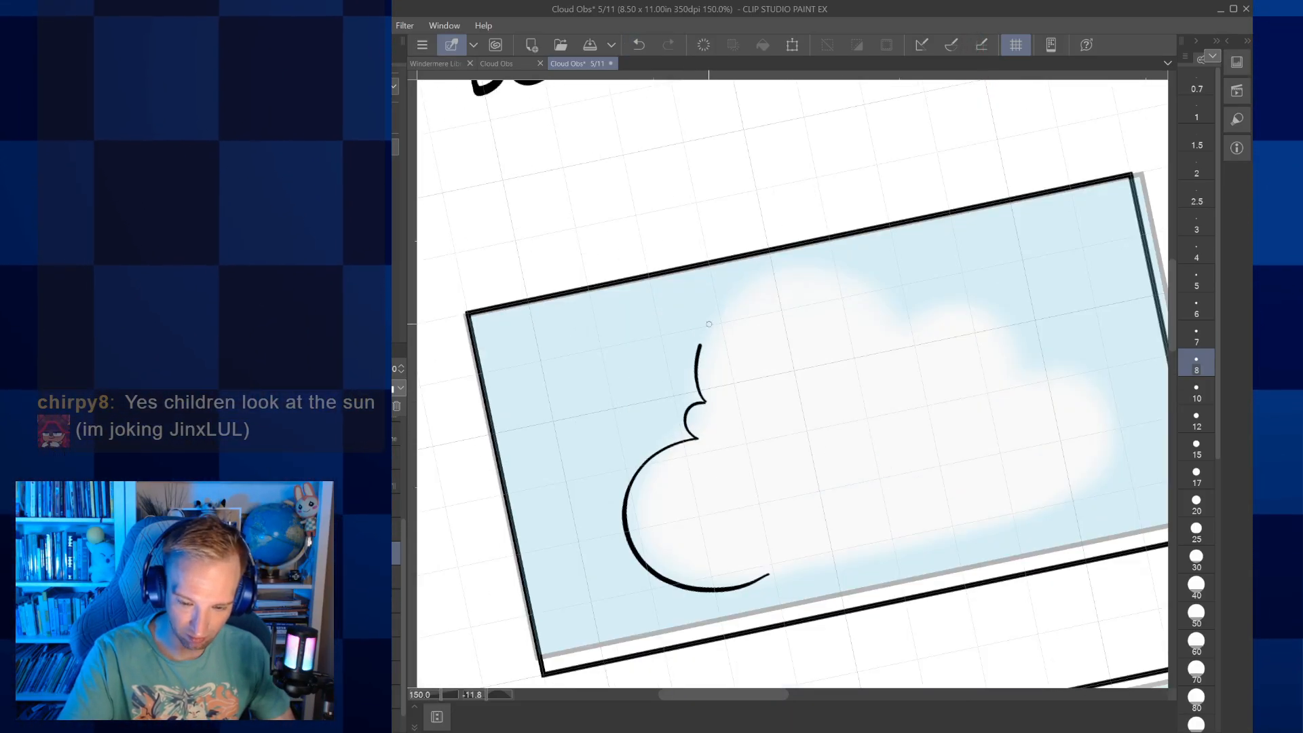
mouse_move(768, 296)
mouse_down()
mouse_move(825, 270)
mouse_move(872, 309)
mouse_move(880, 342)
mouse_up()
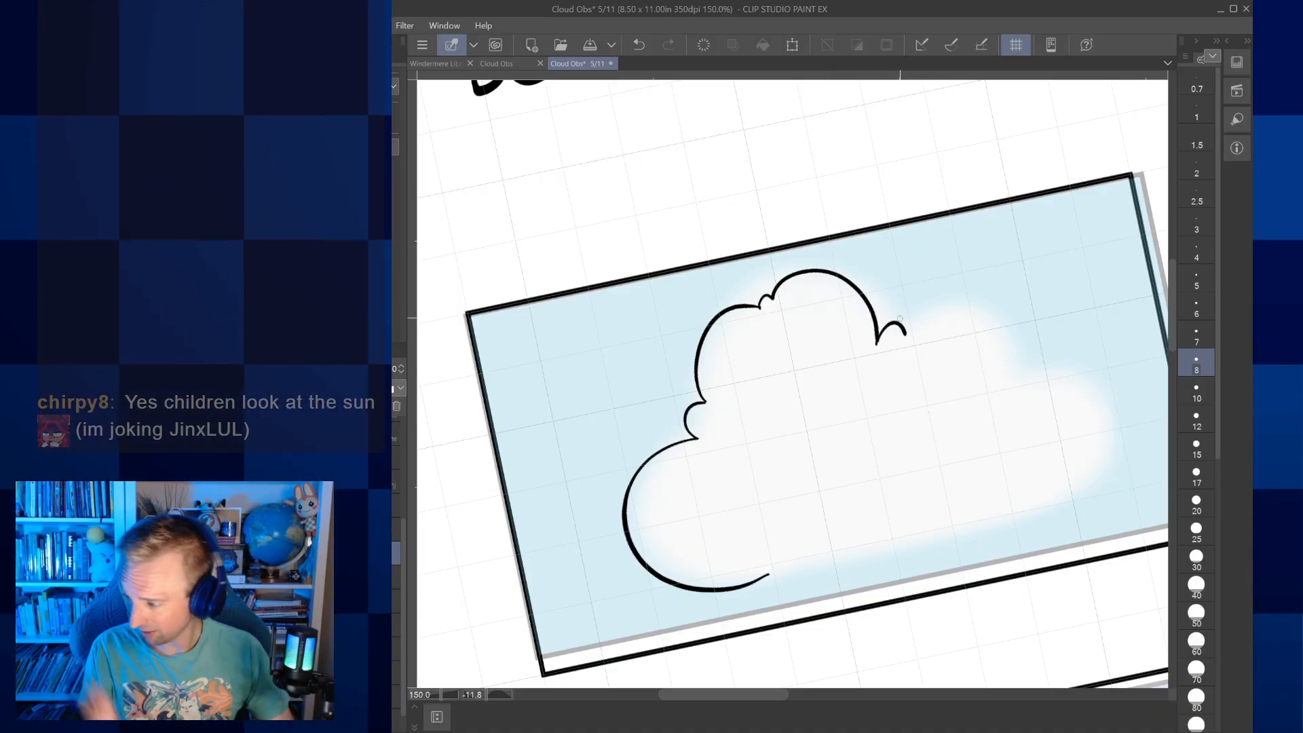
drag(899, 318, 807, 292)
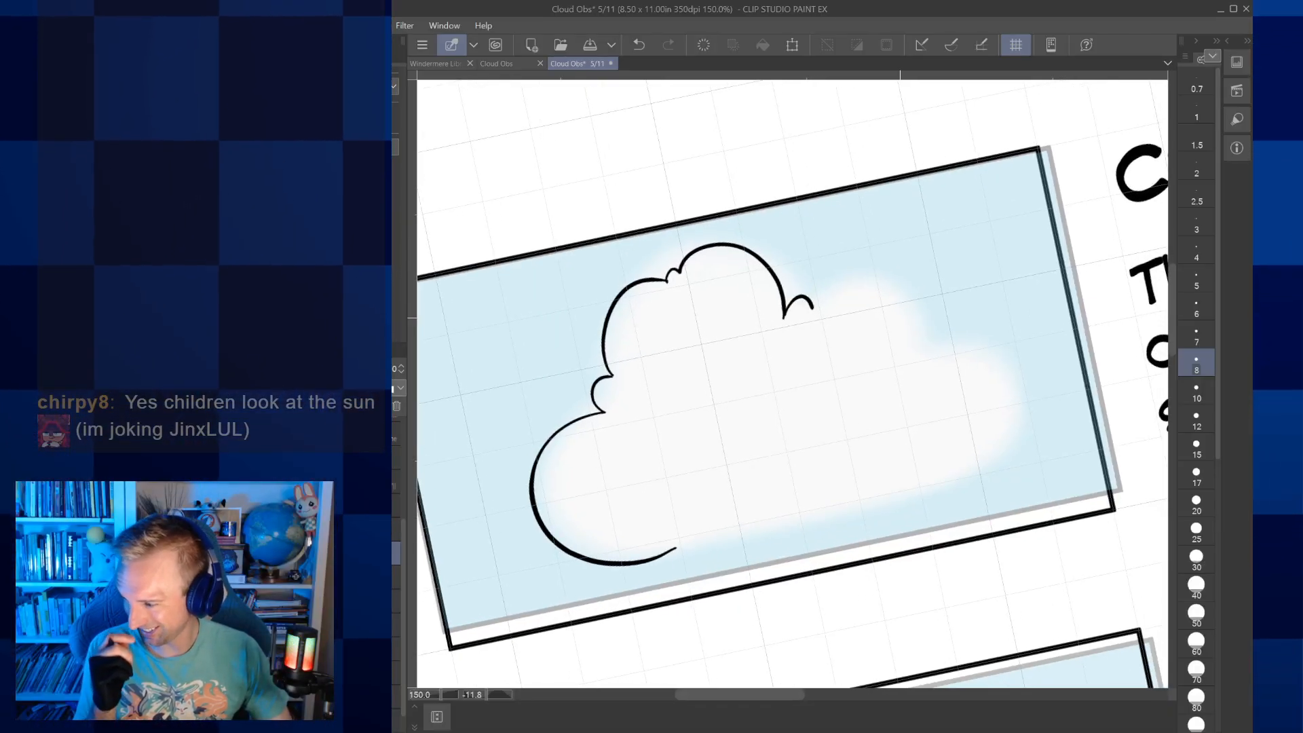
mouse_move(674, 547)
mouse_down()
mouse_move(604, 515)
mouse_move(641, 508)
mouse_up()
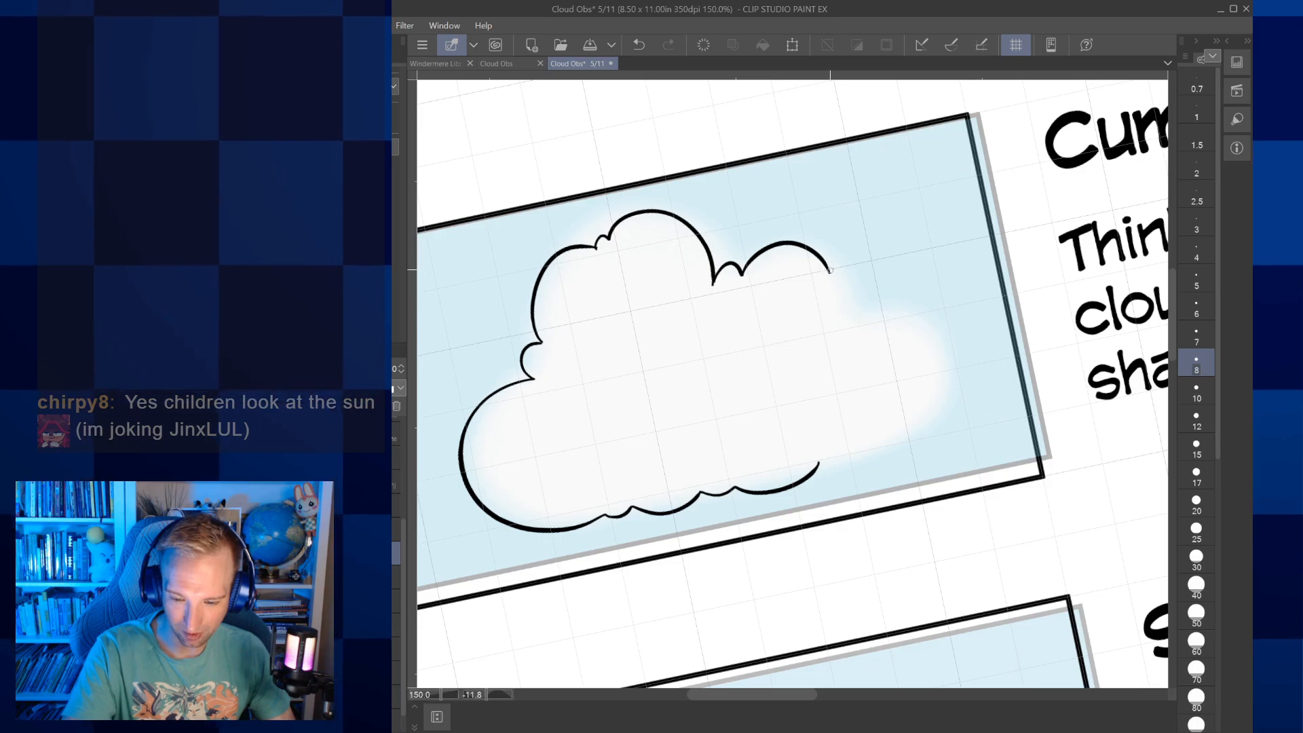
drag(845, 273, 869, 304)
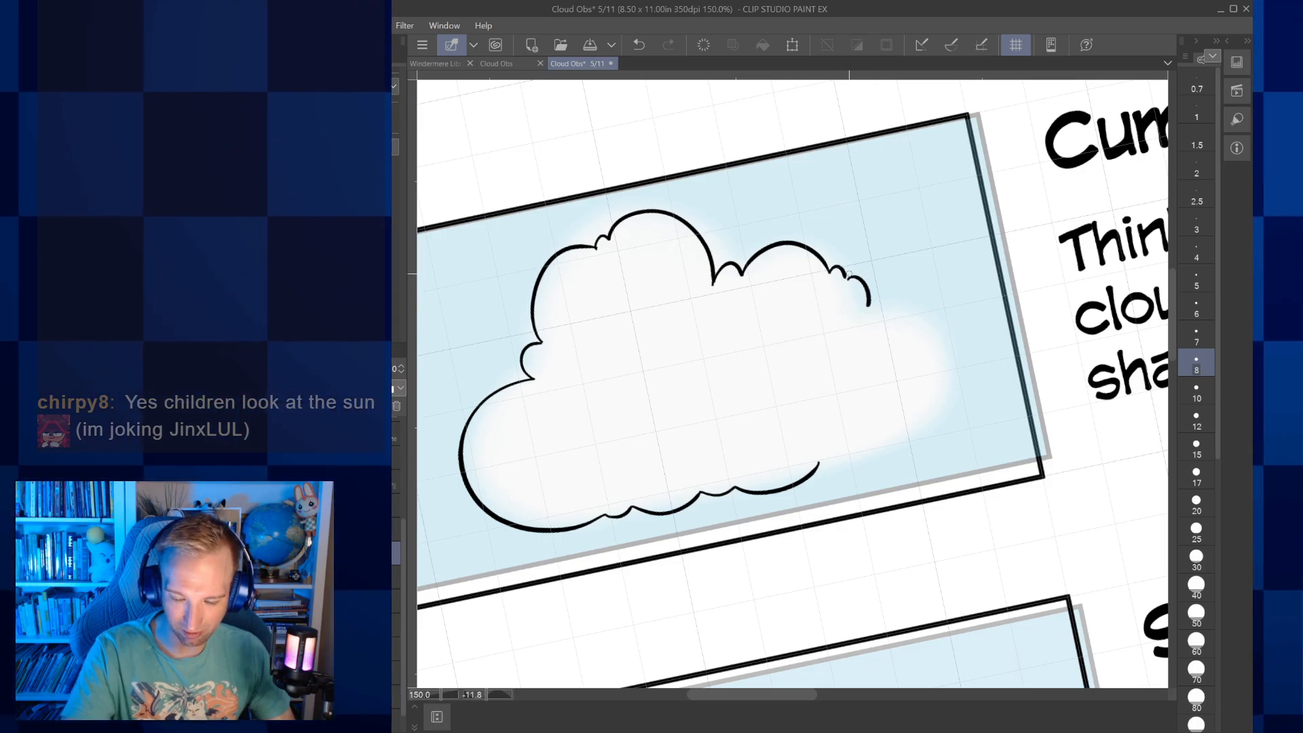
Close the Cumulo-form outline with small bumps and rounded lobes around the cloud's right end
scroll(831, 273, up, 6)
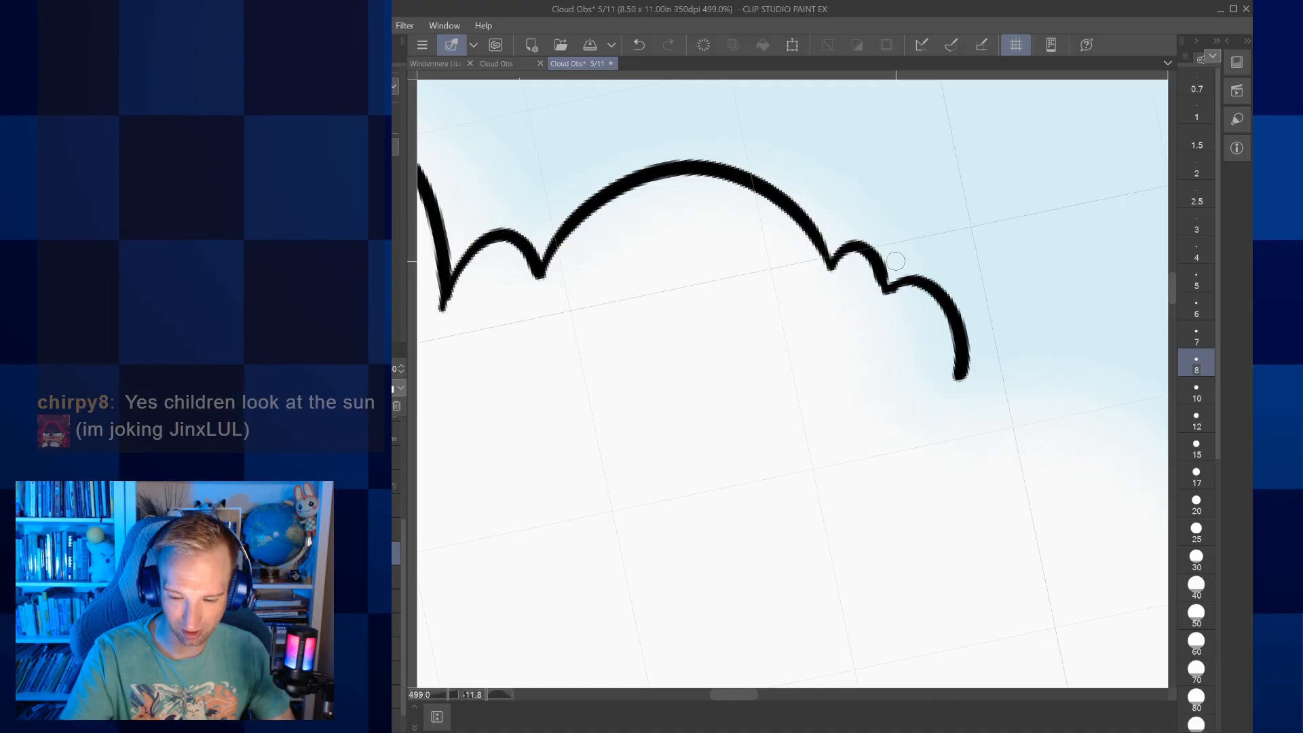
drag(895, 261, 822, 144)
scroll(905, 367, down, 4)
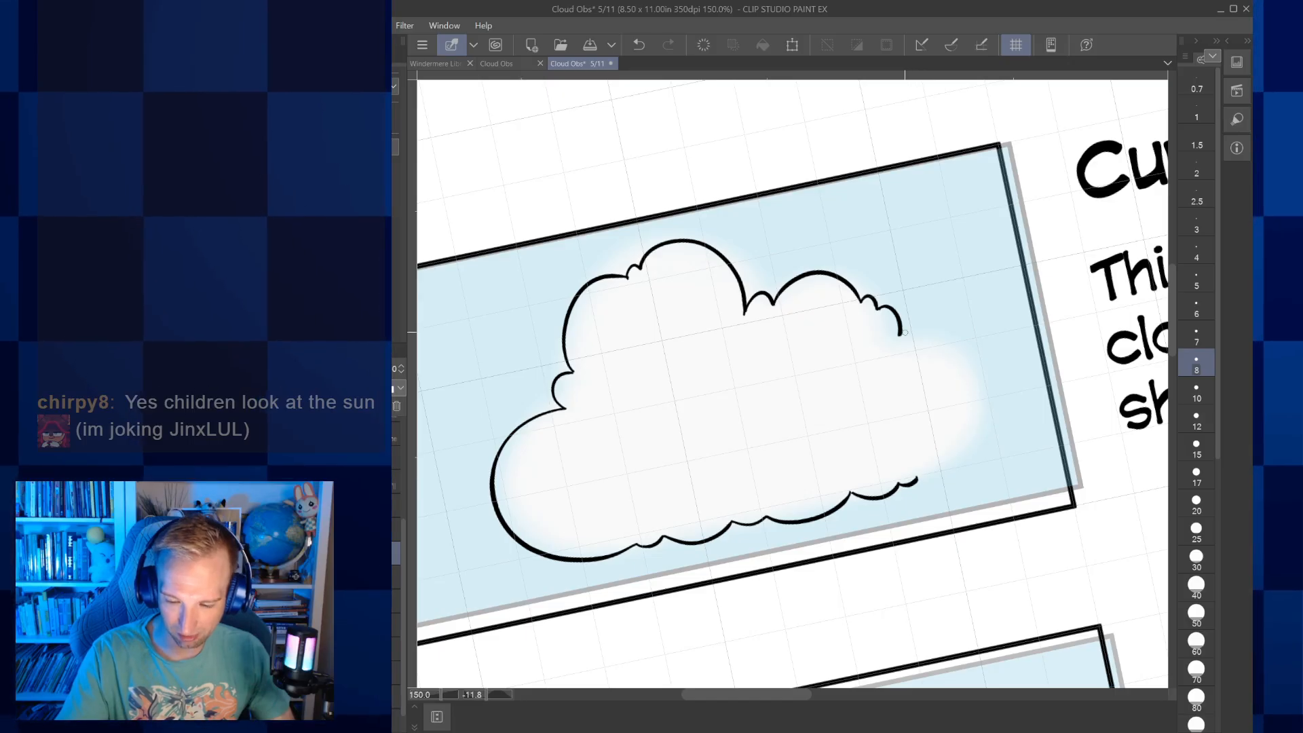
drag(901, 335, 940, 328)
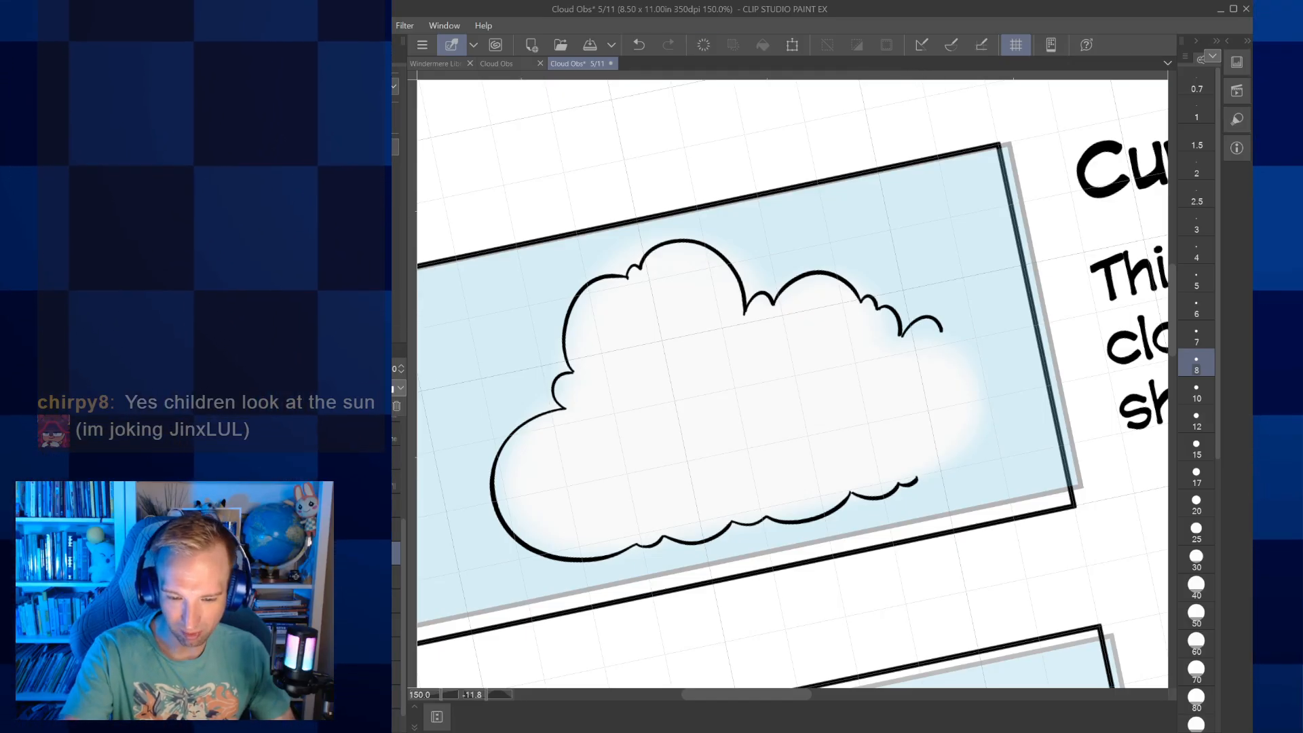
key(ctrl+z)
key(ctrl+y)
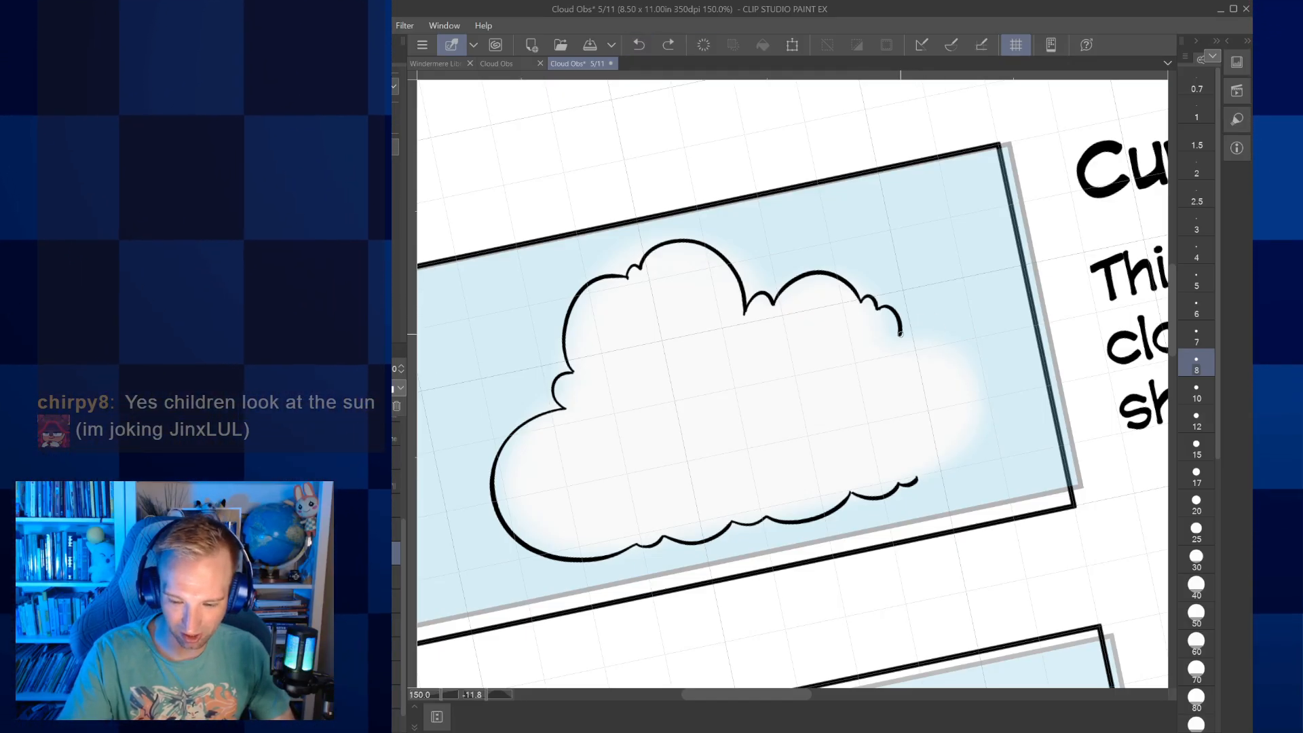
drag(942, 330, 982, 401)
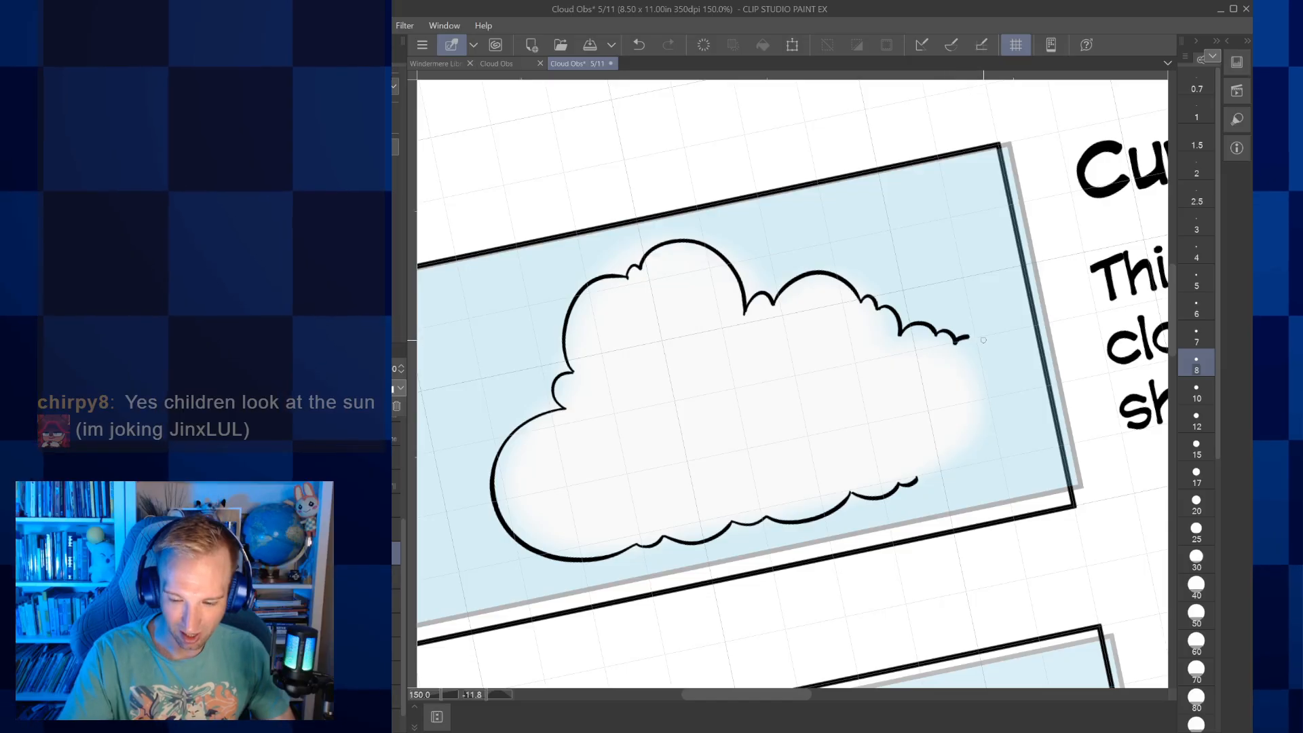
mouse_move(918, 480)
mouse_down()
mouse_move(1011, 421)
mouse_move(982, 401)
mouse_up()
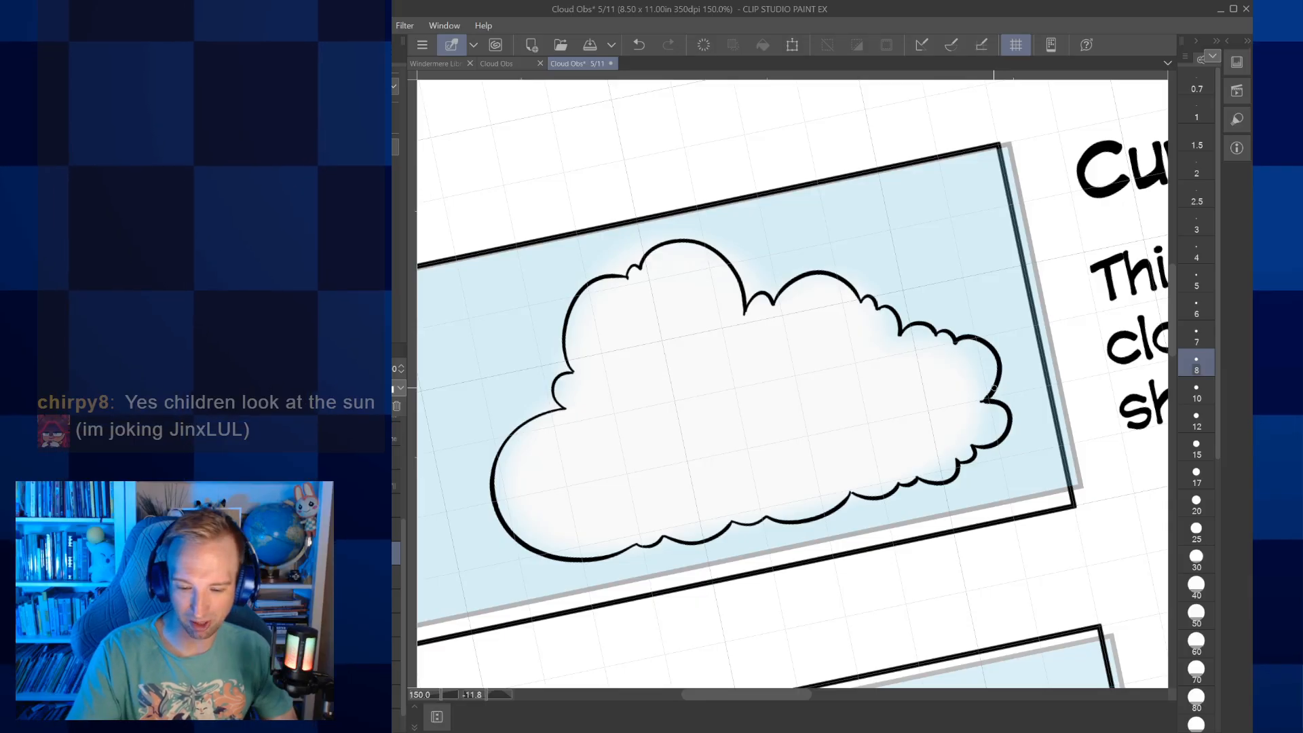
Try to add a curved inner puff line inside the Cumulo-form cloud
scroll(993, 388, down, 4)
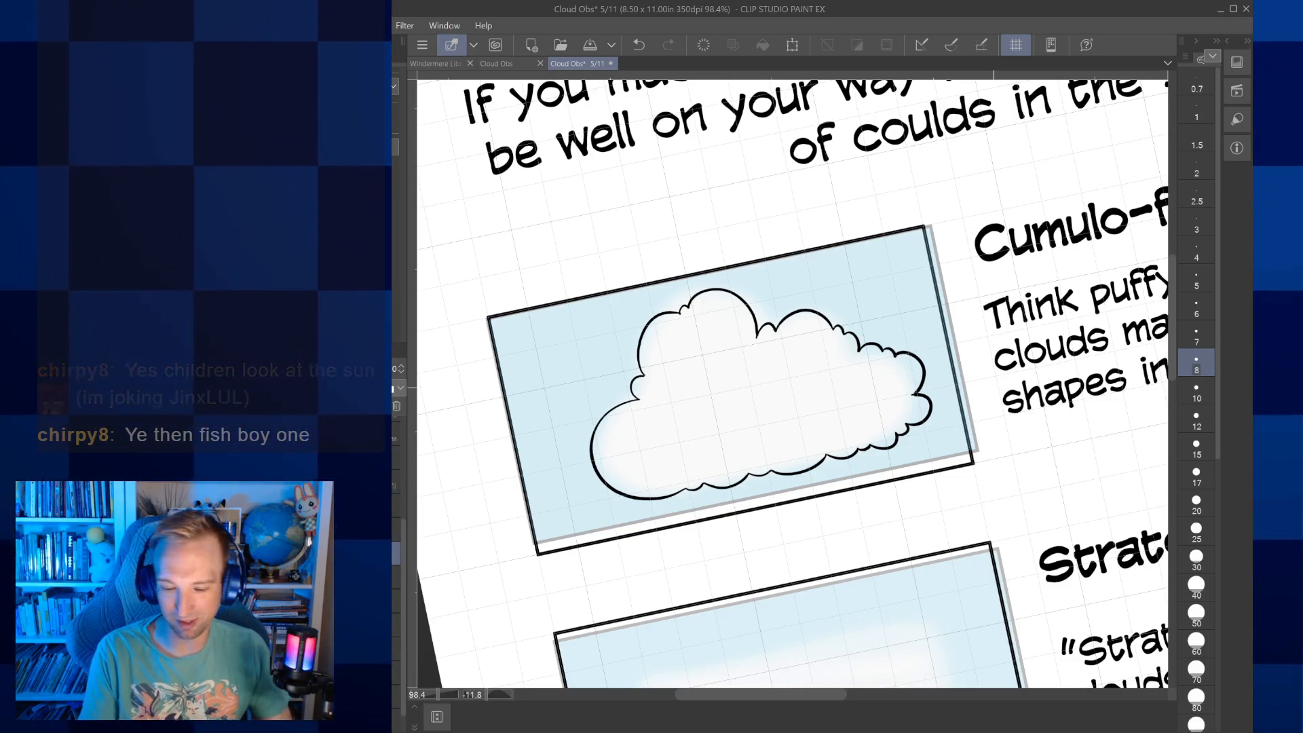
scroll(793, 384, down, 3)
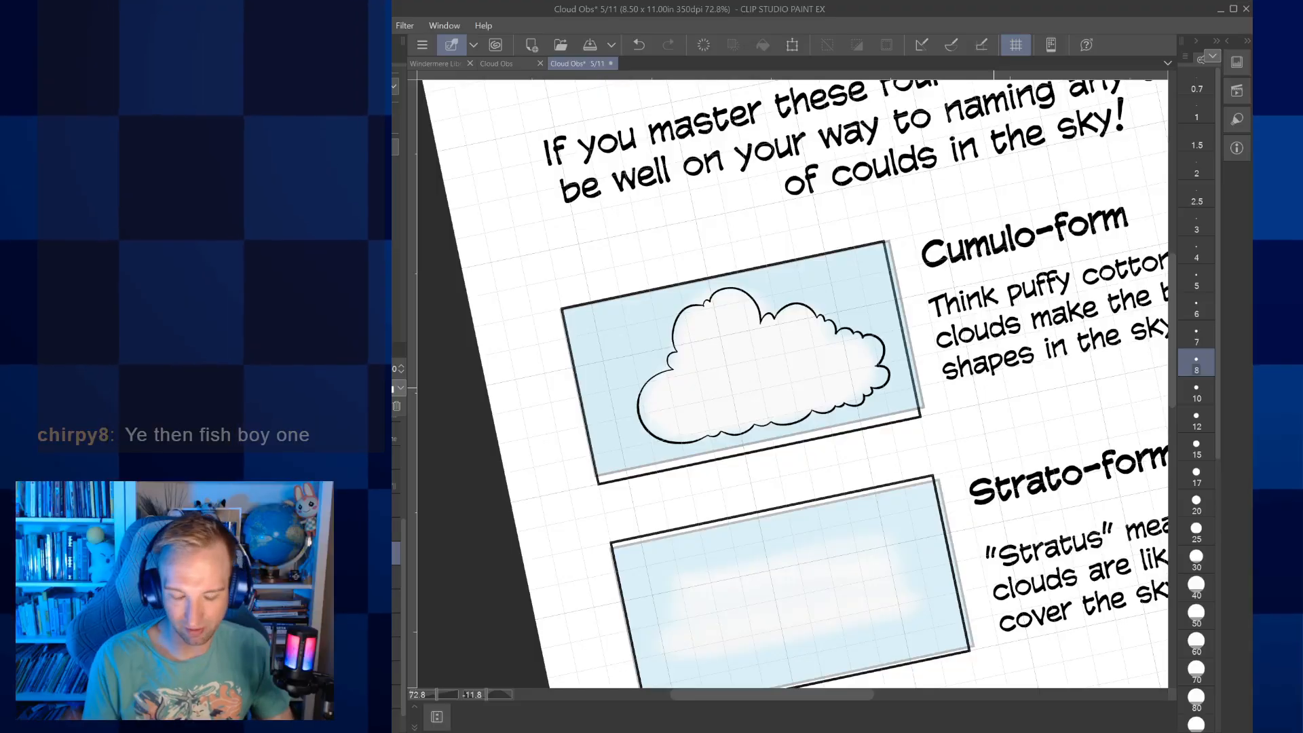
drag(994, 388, 964, 332)
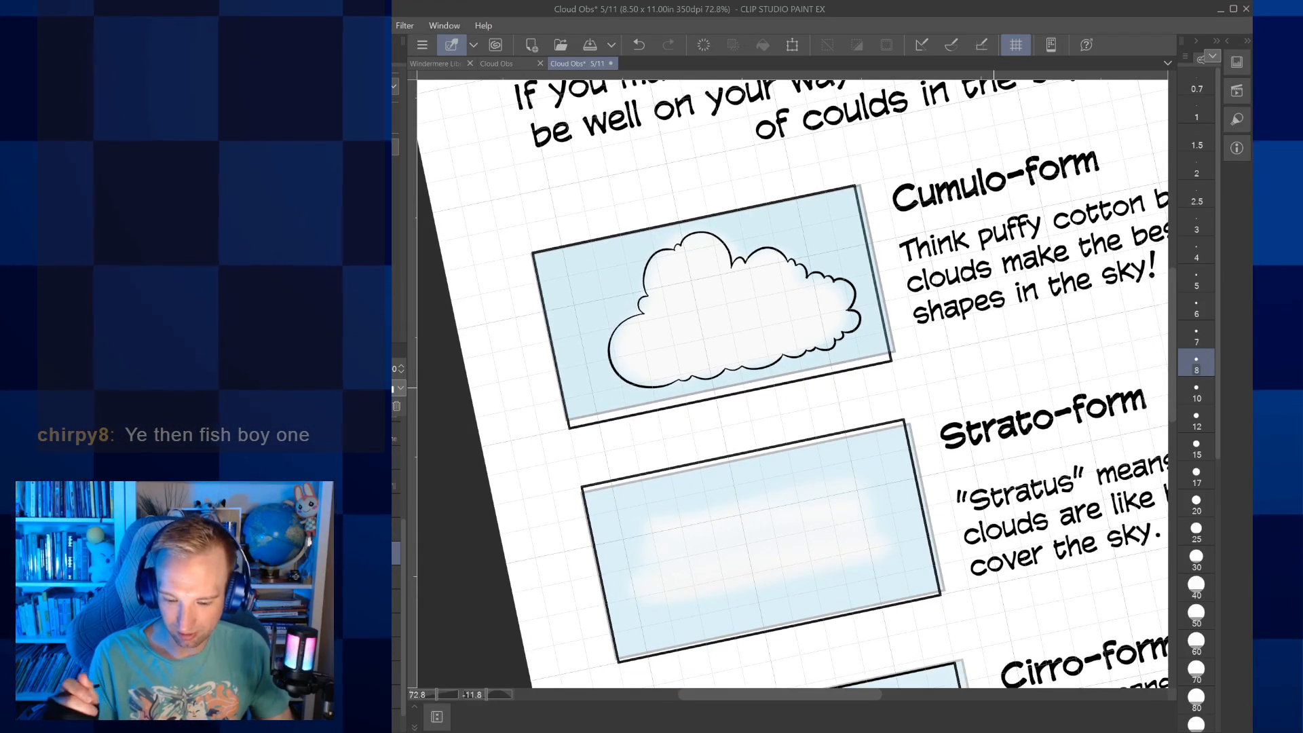
drag(994, 388, 830, 361)
drag(994, 388, 1091, 492)
scroll(748, 432, up, 2)
drag(632, 443, 632, 422)
drag(631, 422, 621, 395)
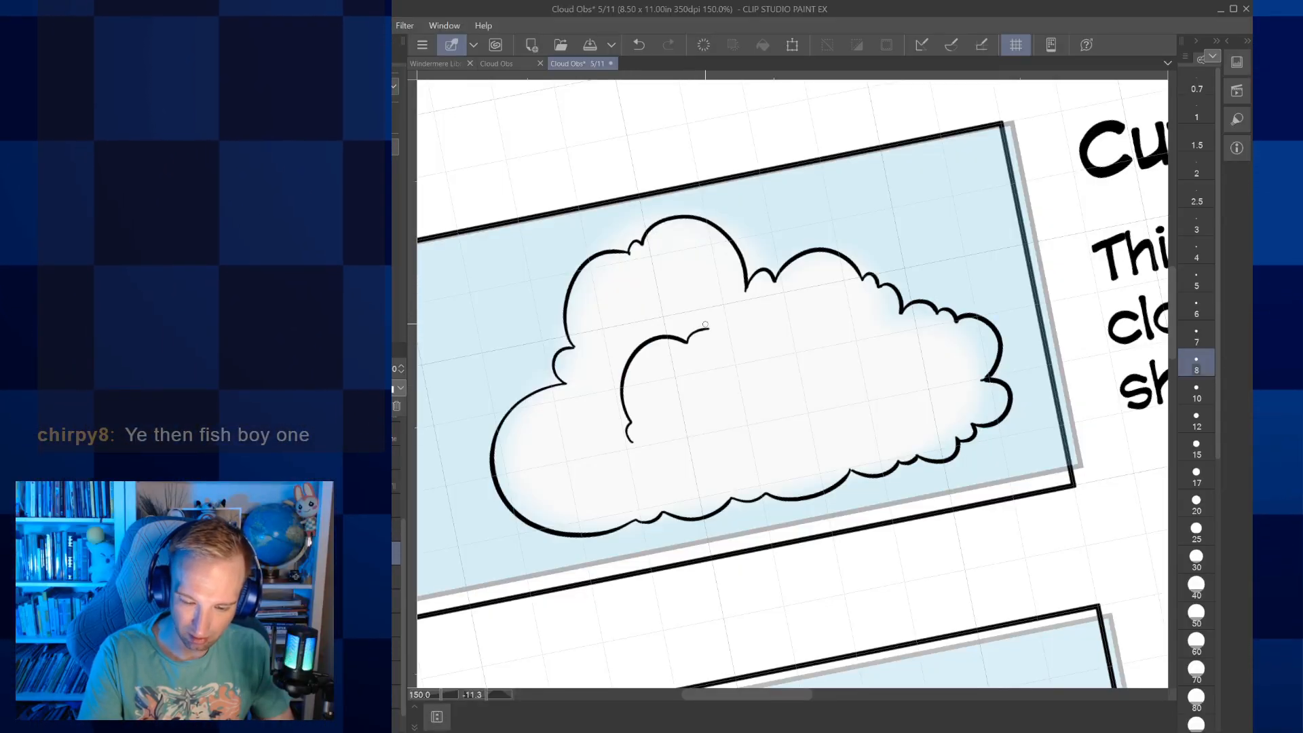
click(638, 45)
Switch to the layer for the Strato-form picture's line art
mouse_move(787, 672)
mouse_down()
mouse_move(799, 102)
mouse_move(772, 83)
mouse_move(716, 166)
mouse_up()
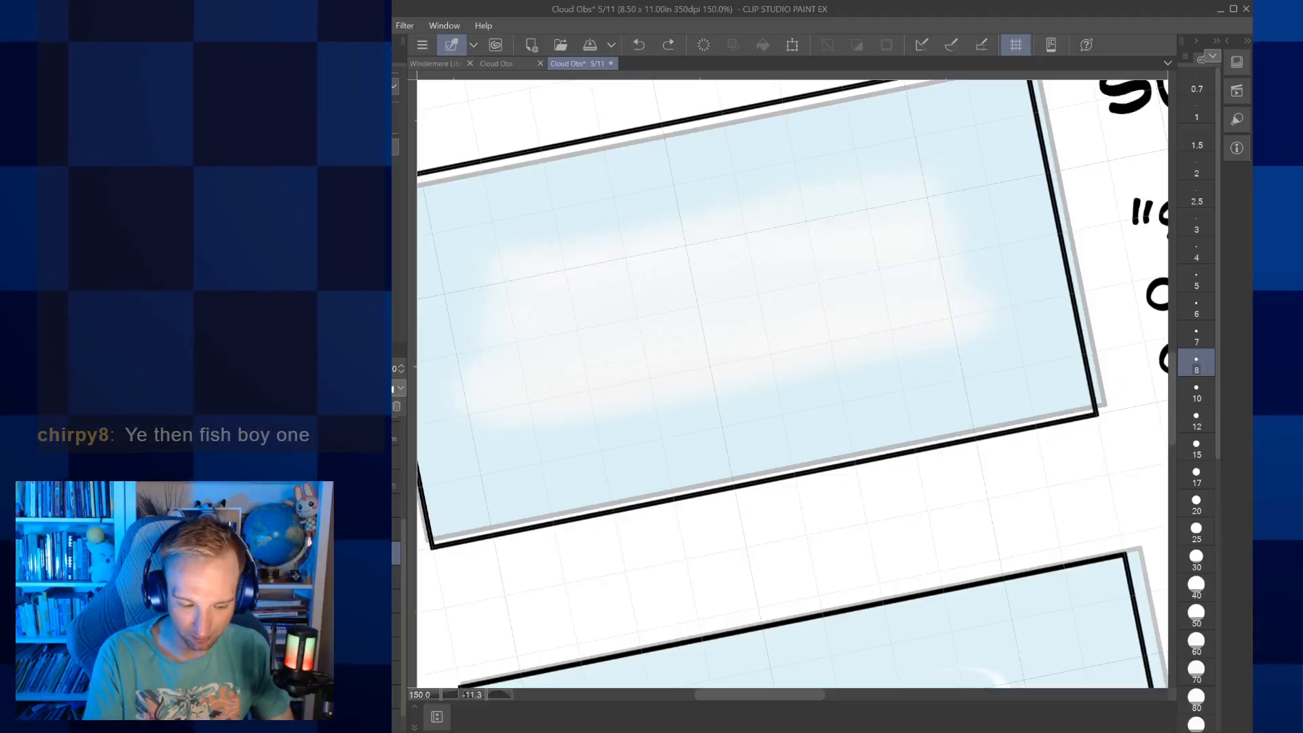
click(395, 600)
drag(747, 380, 815, 487)
Try to outline the Strato-form cloud with a long smooth upper edge and lobed ends
mouse_move(571, 518)
mouse_down()
mouse_move(524, 525)
mouse_move(535, 475)
mouse_move(566, 469)
mouse_move(549, 412)
mouse_move(598, 376)
mouse_move(856, 311)
mouse_move(971, 313)
mouse_up()
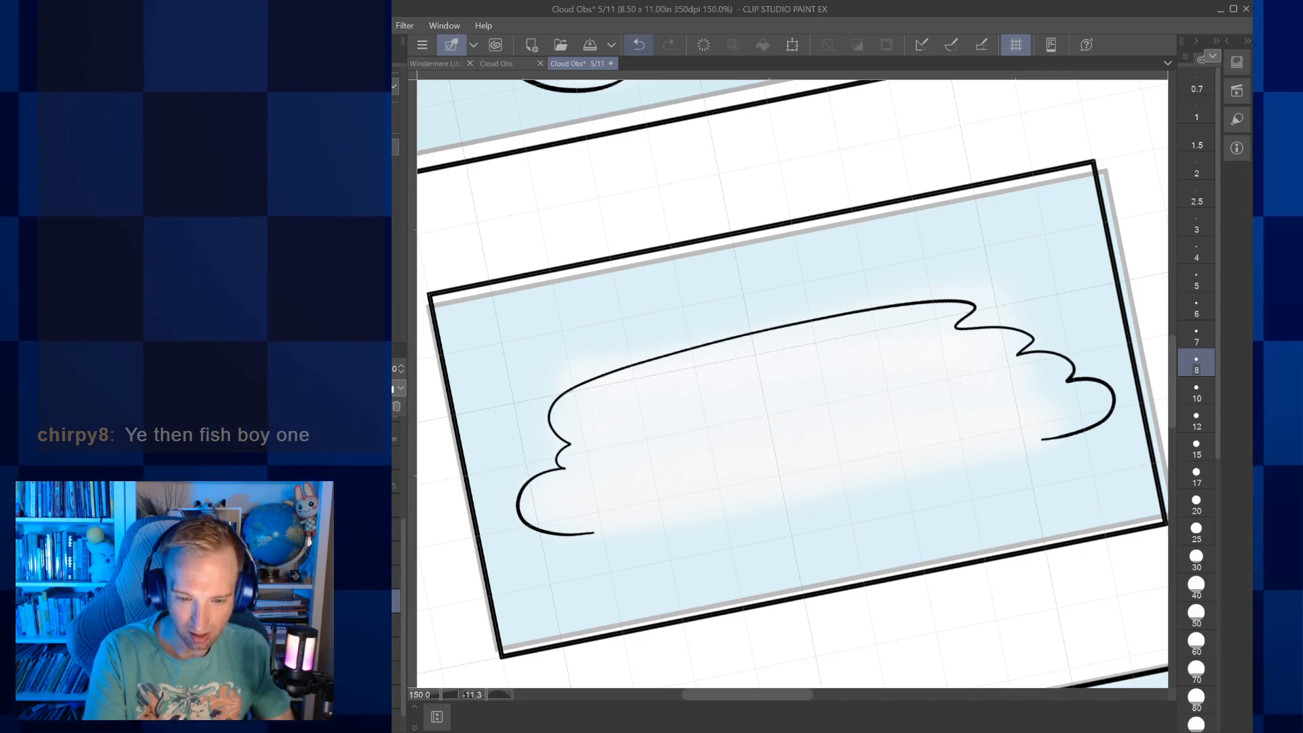
key(ctrl+z)
mouse_move(597, 530)
mouse_down()
mouse_move(531, 529)
mouse_move(518, 482)
mouse_move(568, 458)
mouse_up()
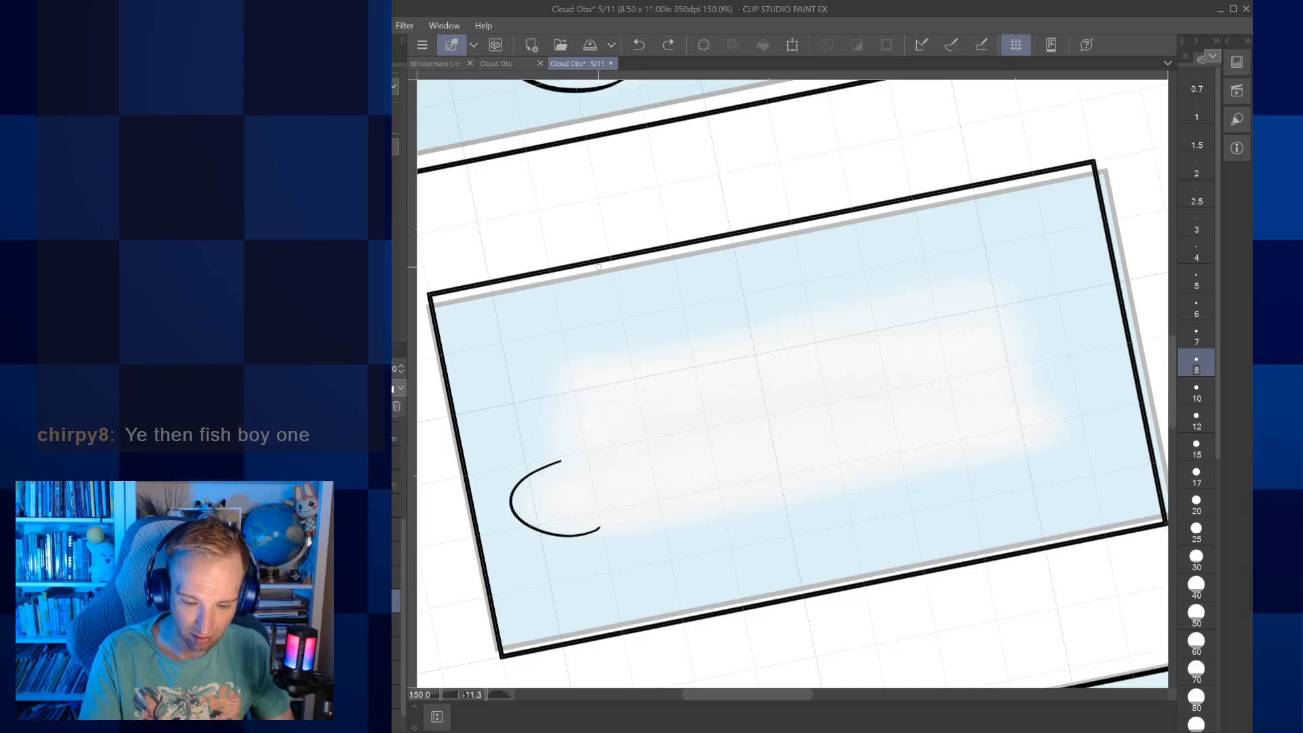
key(ctrl+z)
mouse_move(608, 525)
mouse_down()
mouse_move(532, 531)
mouse_move(513, 490)
mouse_move(573, 452)
mouse_up()
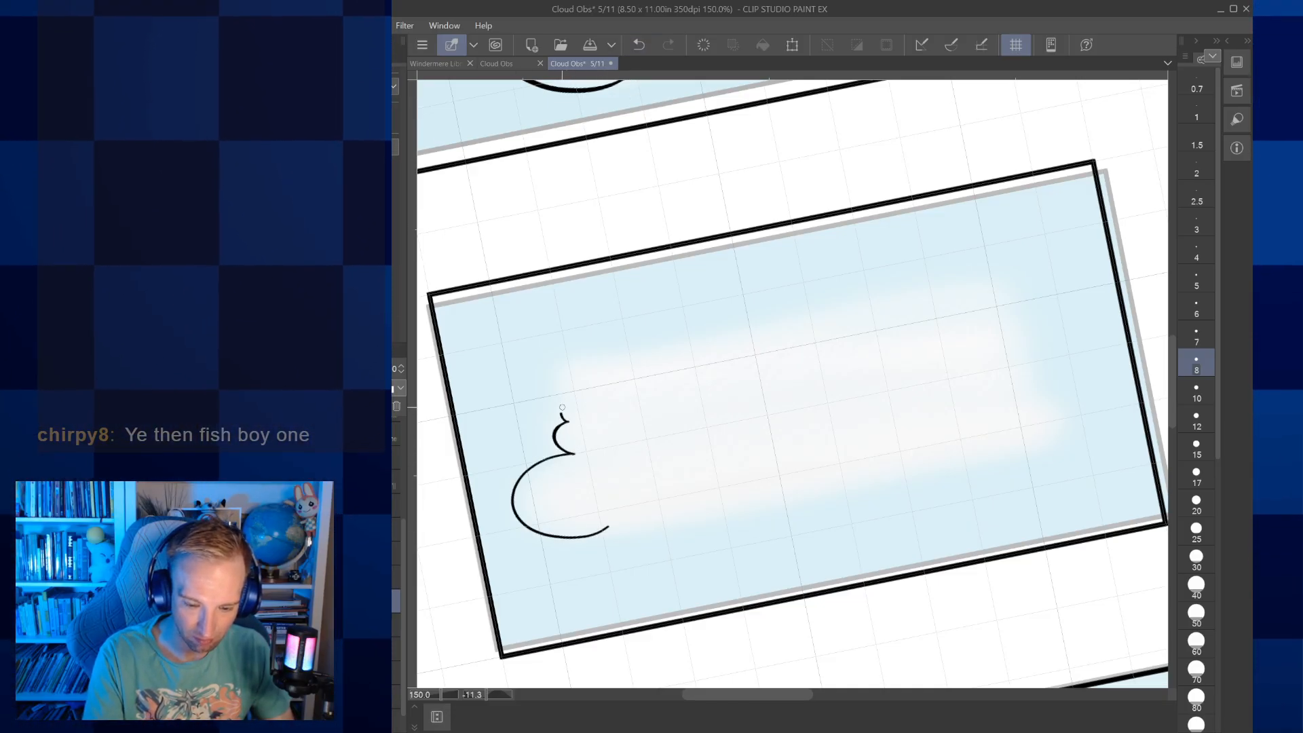
mouse_move(574, 386)
mouse_down()
mouse_move(813, 303)
mouse_move(984, 273)
mouse_move(1042, 281)
mouse_move(1028, 302)
mouse_move(1067, 300)
mouse_move(1054, 338)
mouse_move(985, 365)
mouse_move(1023, 372)
mouse_move(1011, 388)
mouse_move(1073, 425)
mouse_up()
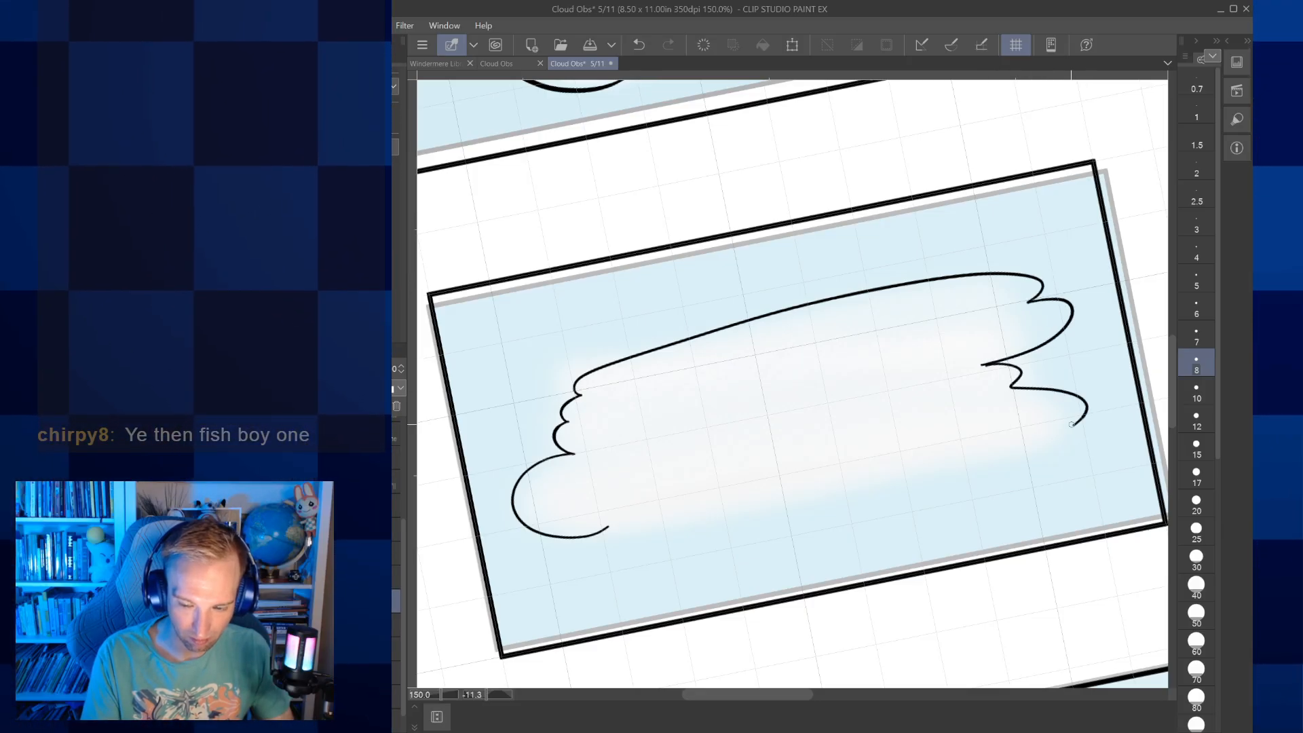
key(ctrl+z)
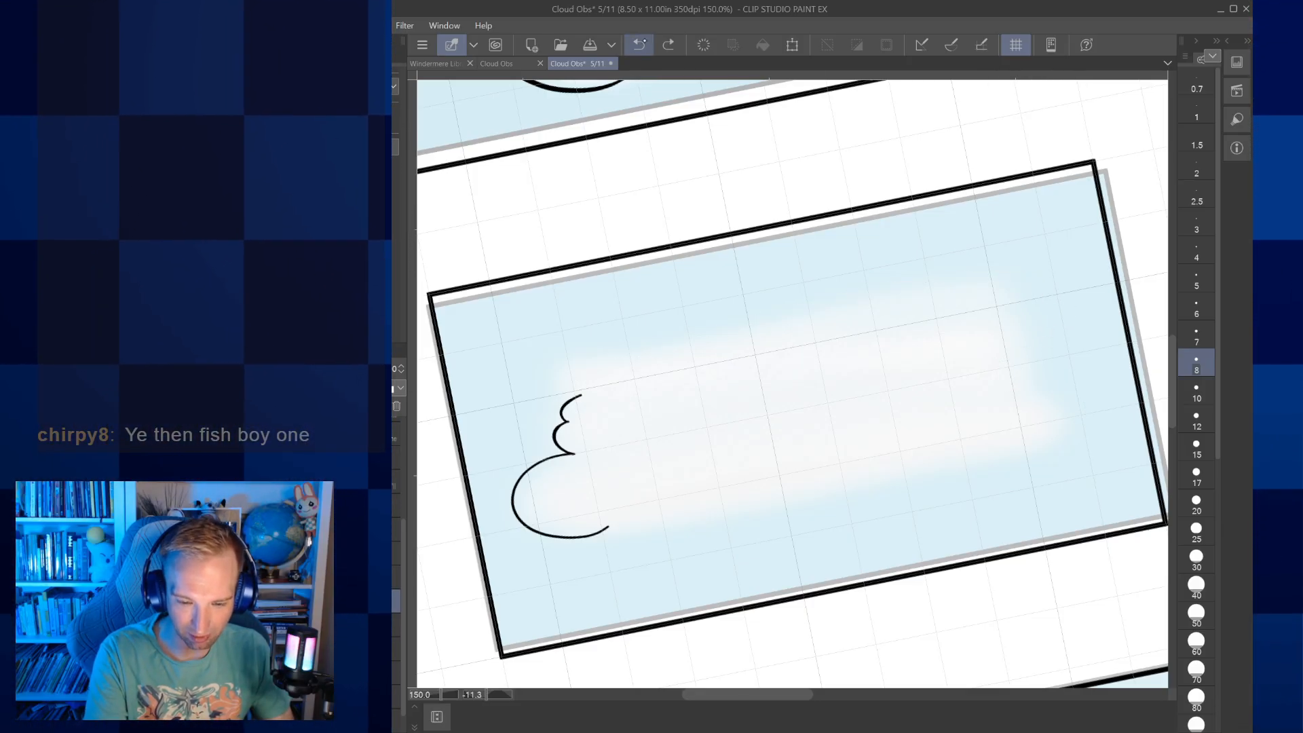
key(ctrl+z)
key(ctrl+z)
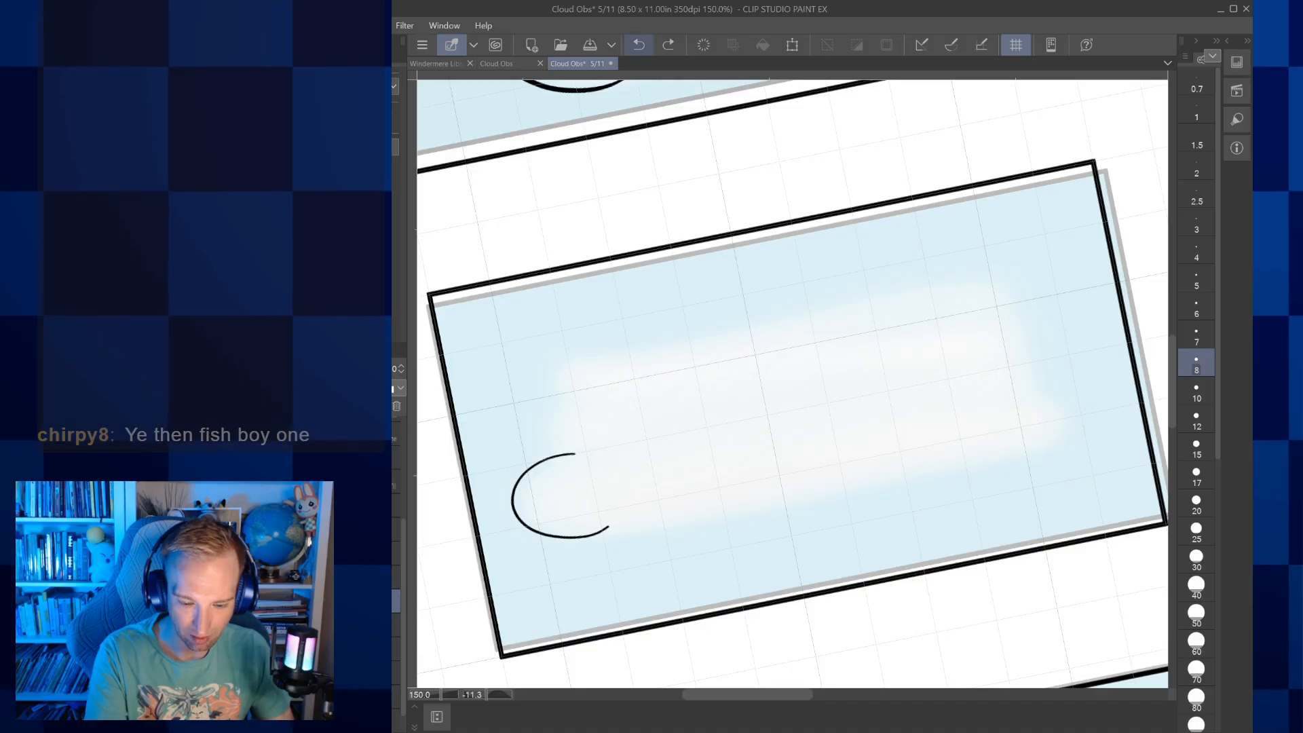
key(ctrl+z)
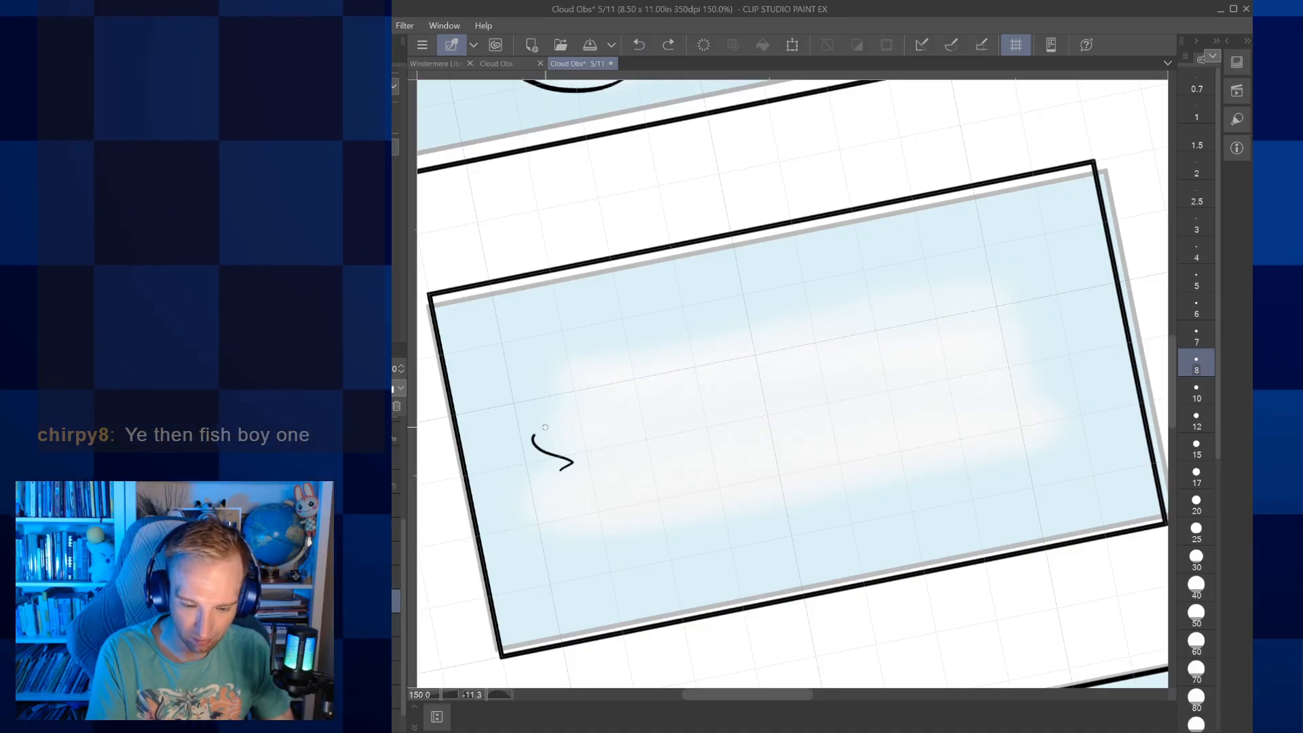
mouse_move(718, 348)
mouse_down()
mouse_move(1038, 286)
mouse_move(1002, 327)
mouse_move(1028, 338)
mouse_move(1011, 362)
mouse_move(1055, 371)
mouse_move(1049, 407)
mouse_up()
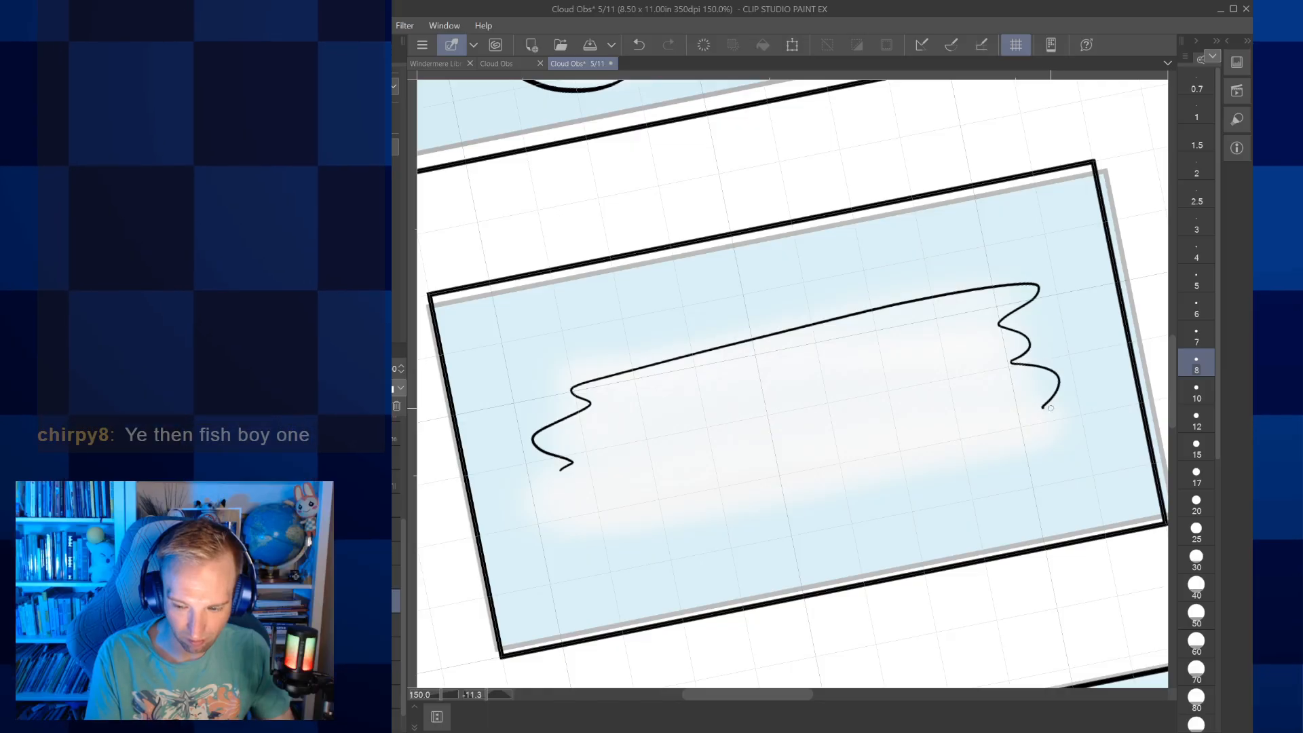
key(ctrl+z)
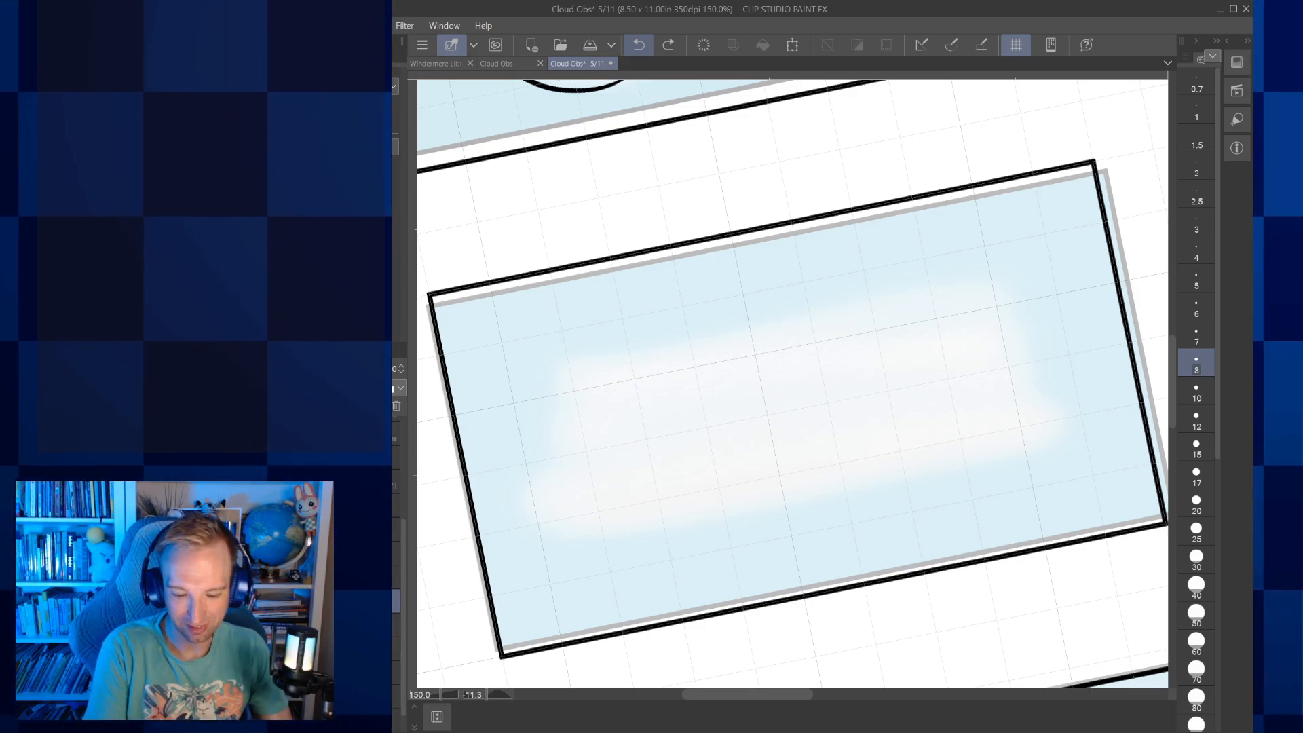
Ink the Strato-form cloud's rounded lower-left end, undoing the short scallops tried along the bottom edge
mouse_move(541, 490)
mouse_down()
mouse_move(545, 534)
mouse_move(601, 545)
mouse_move(663, 523)
mouse_up()
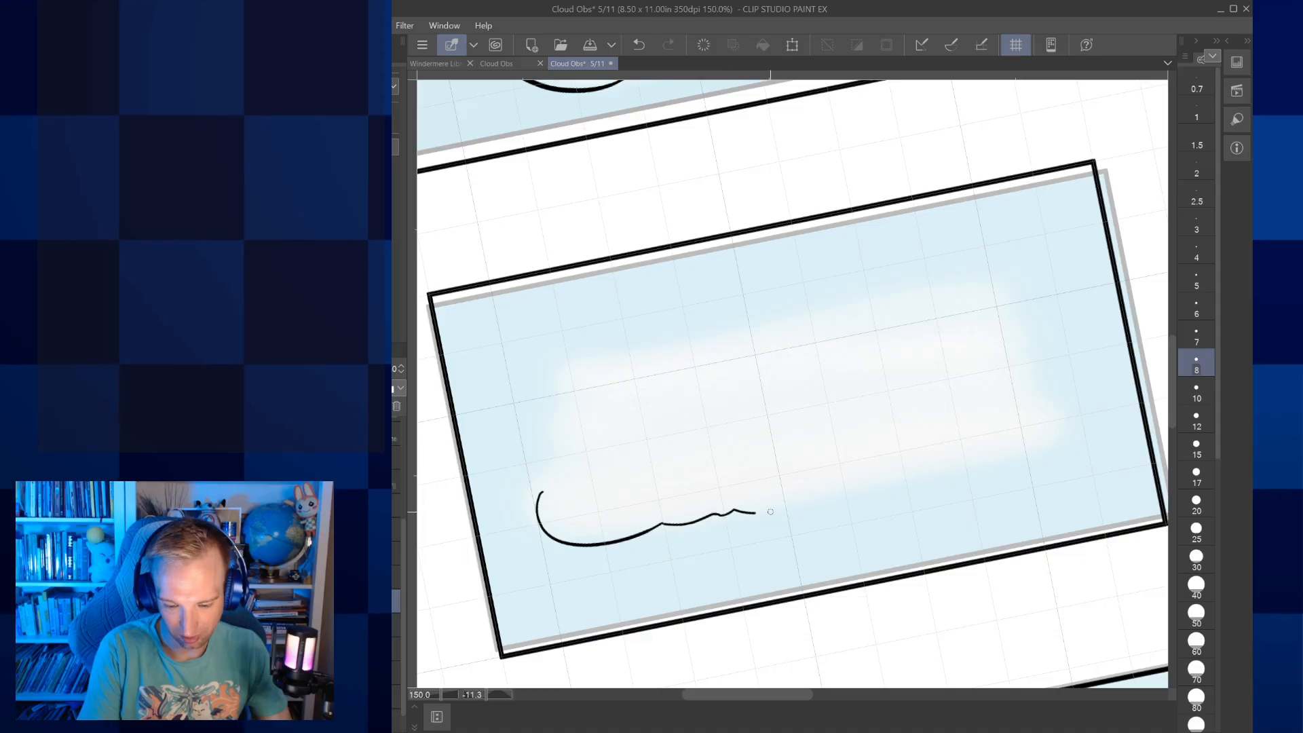
click(639, 44)
click(639, 45)
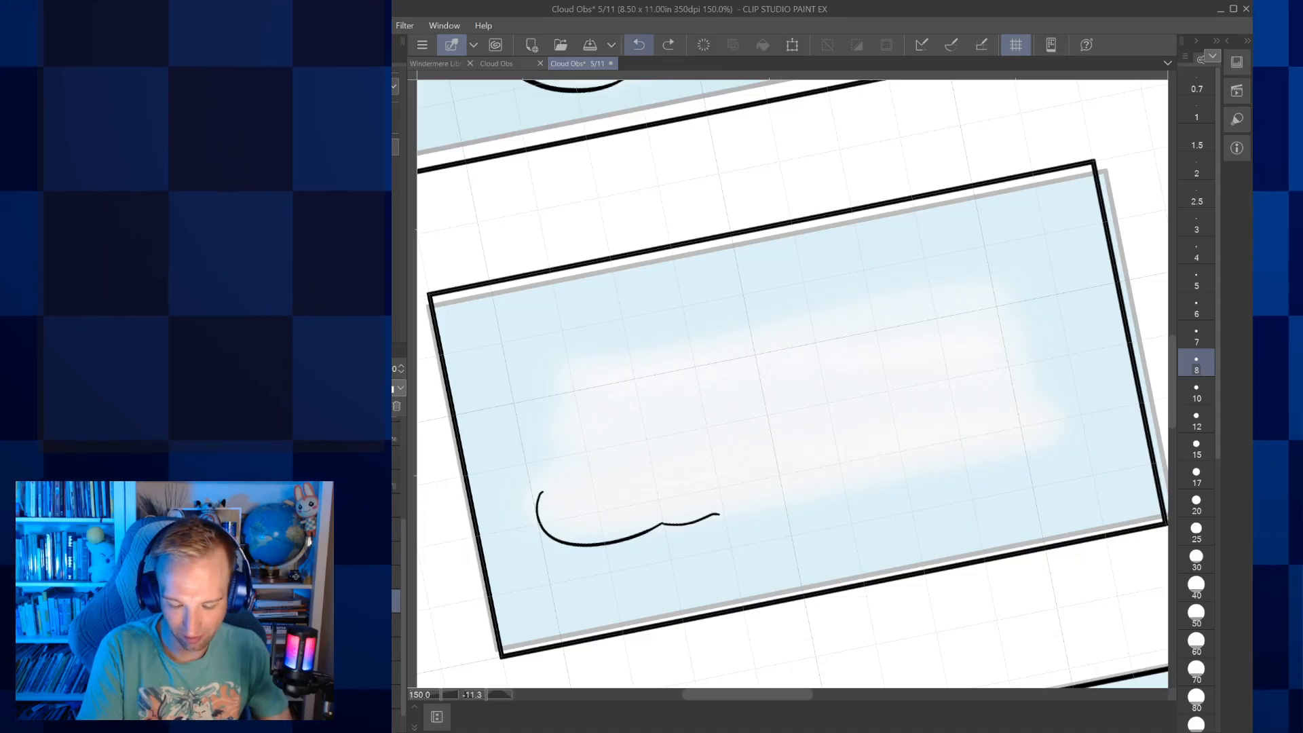
scroll(758, 471, up, 5)
scroll(758, 472, up, 1)
click(639, 45)
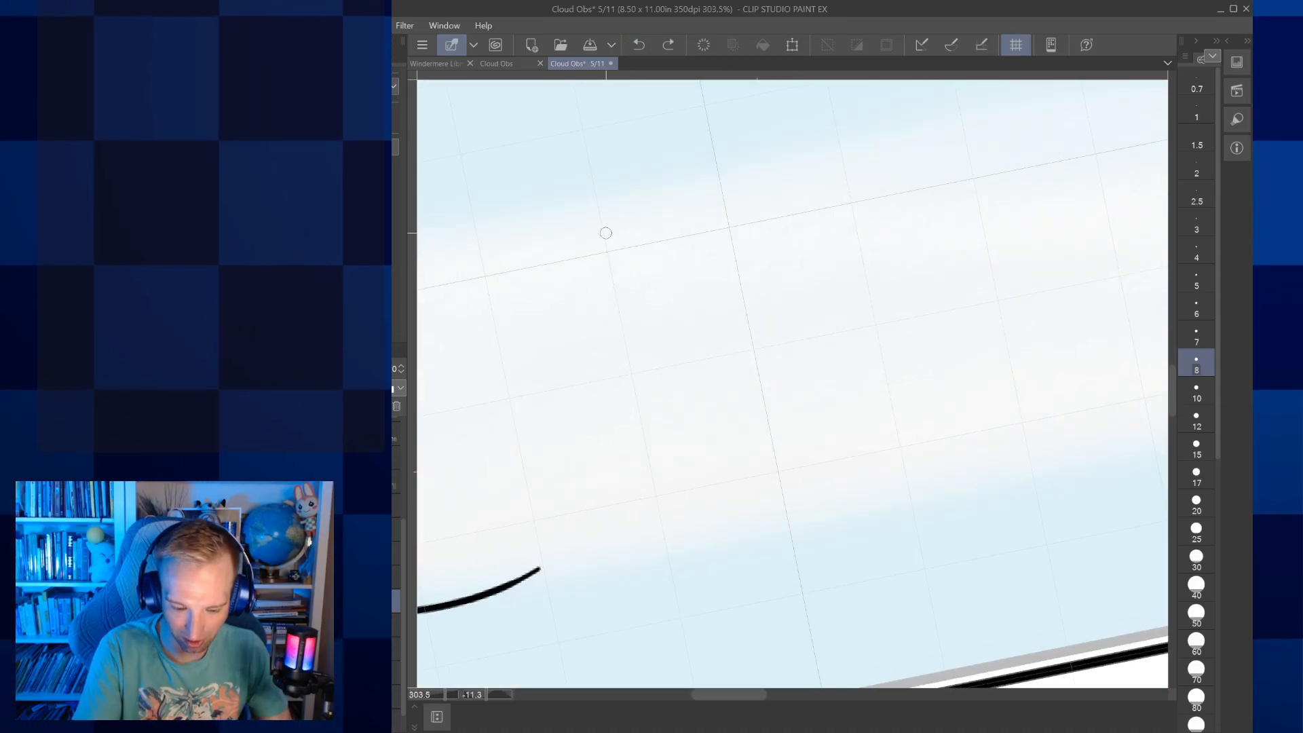
Ink the Strato-form cloud's bottom edge with long shallow scallops and curl the line up around its lower-right corner
mouse_move(674, 545)
mouse_down()
mouse_move(827, 525)
mouse_move(940, 465)
mouse_up()
scroll(793, 384, right, 3)
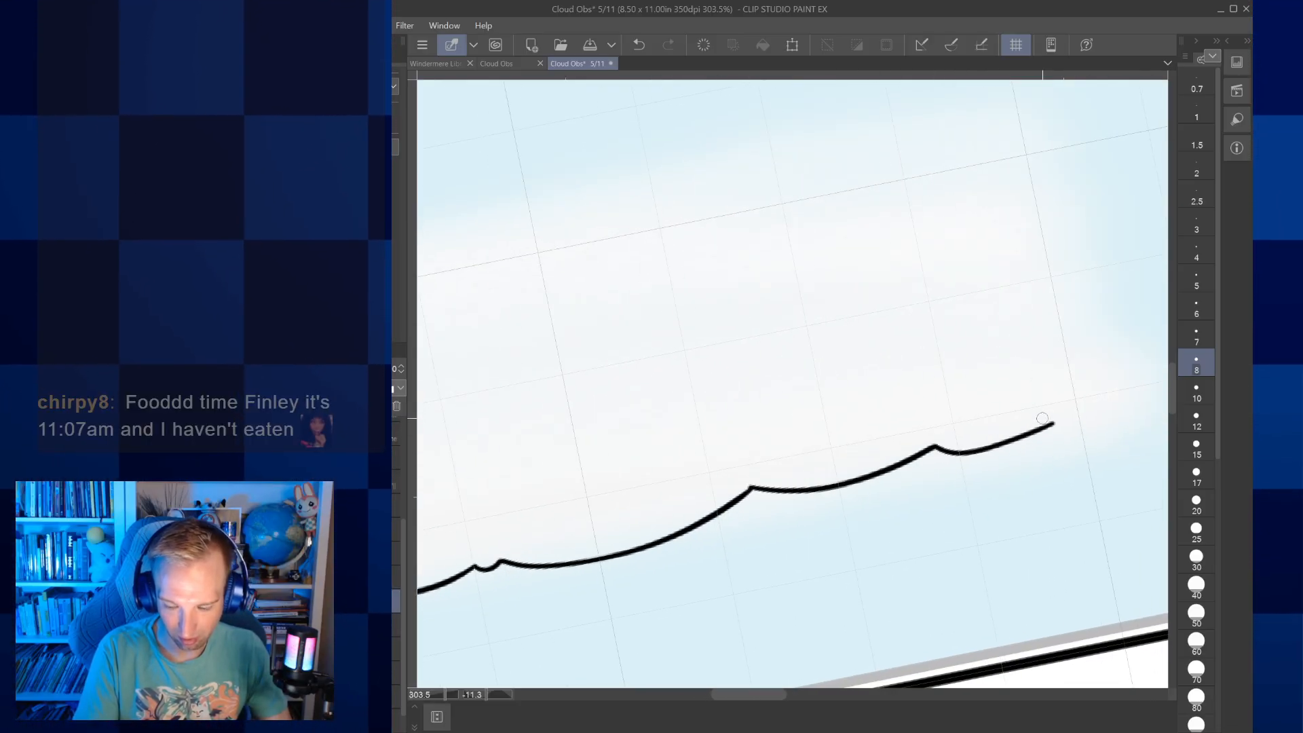
scroll(1042, 419, right, 3)
mouse_move(901, 458)
mouse_down()
mouse_move(981, 435)
mouse_move(982, 384)
mouse_up()
scroll(991, 380, left, 3)
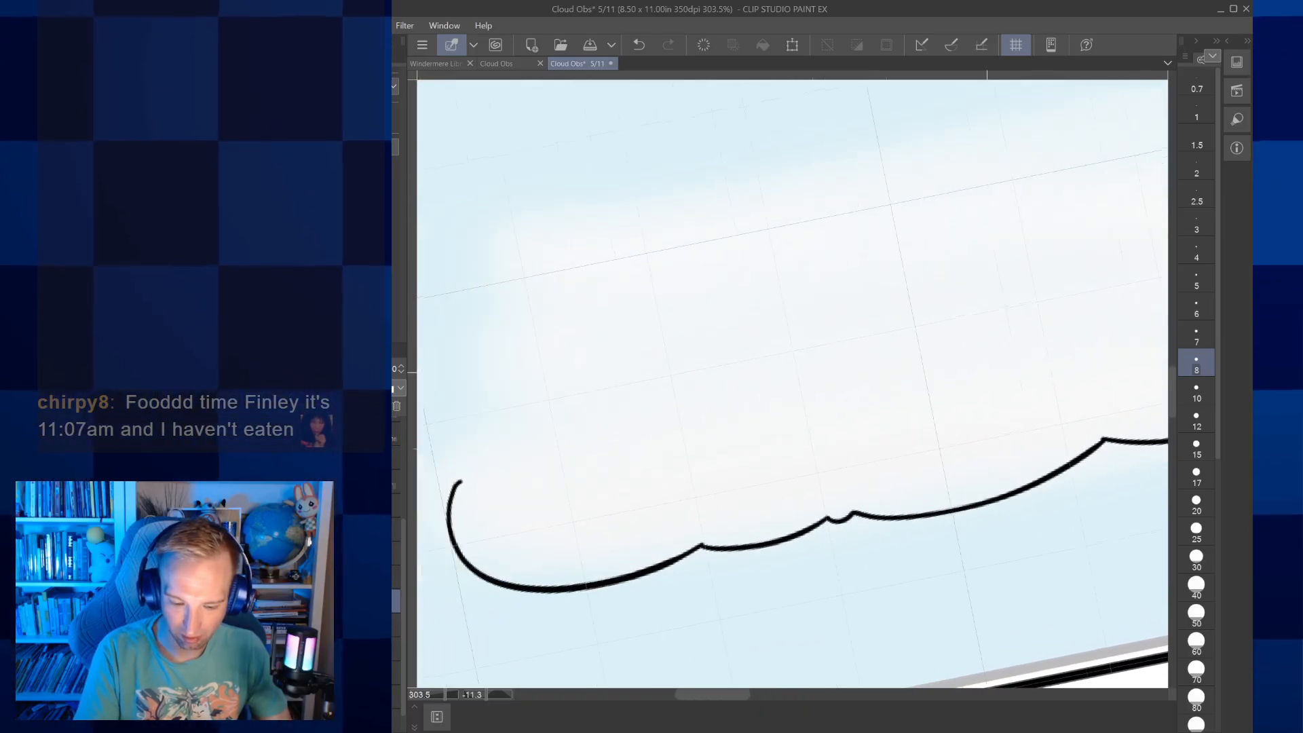
Ink rounded bumps up the Strato-form cloud's left end and over its upper-left corner into the top edge
scroll(987, 372, left, 3)
scroll(987, 372, up, 3)
mouse_move(557, 593)
mouse_down()
mouse_move(567, 560)
mouse_move(617, 533)
mouse_move(617, 500)
mouse_move(586, 480)
mouse_move(588, 426)
mouse_move(625, 409)
mouse_up()
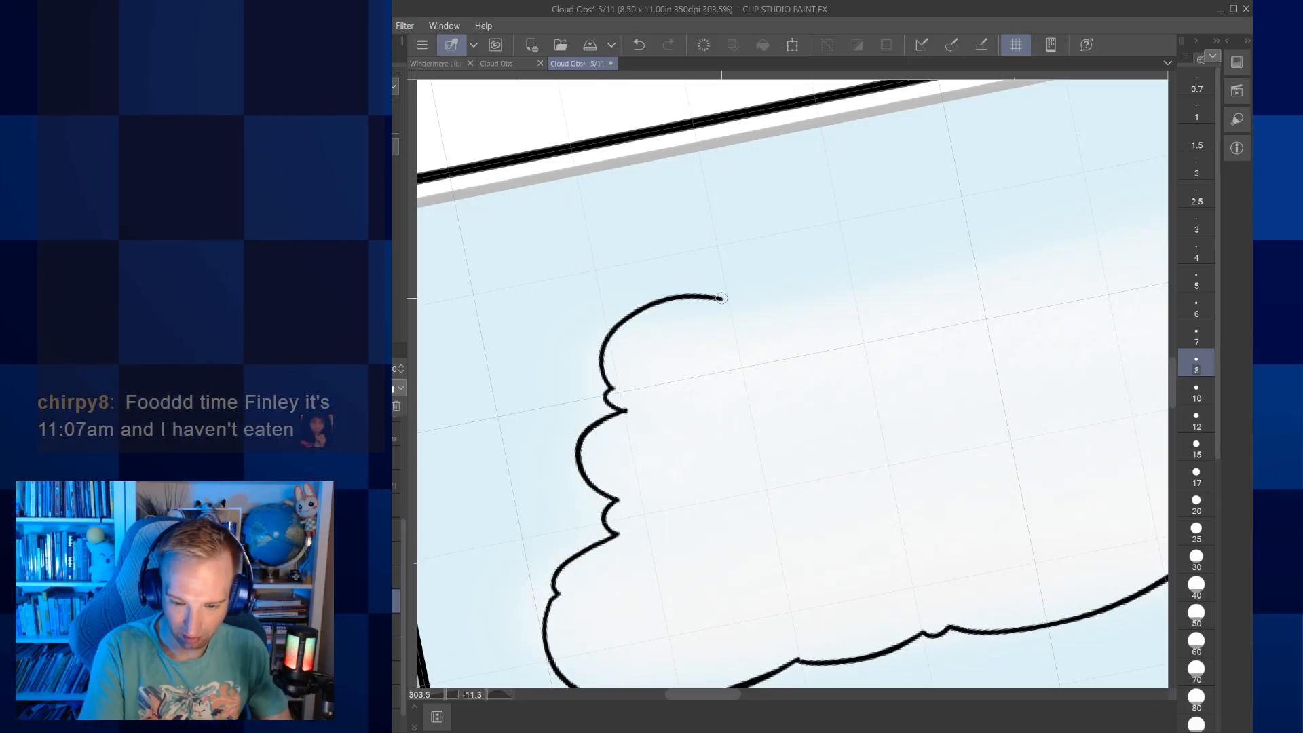
drag(780, 285, 961, 267)
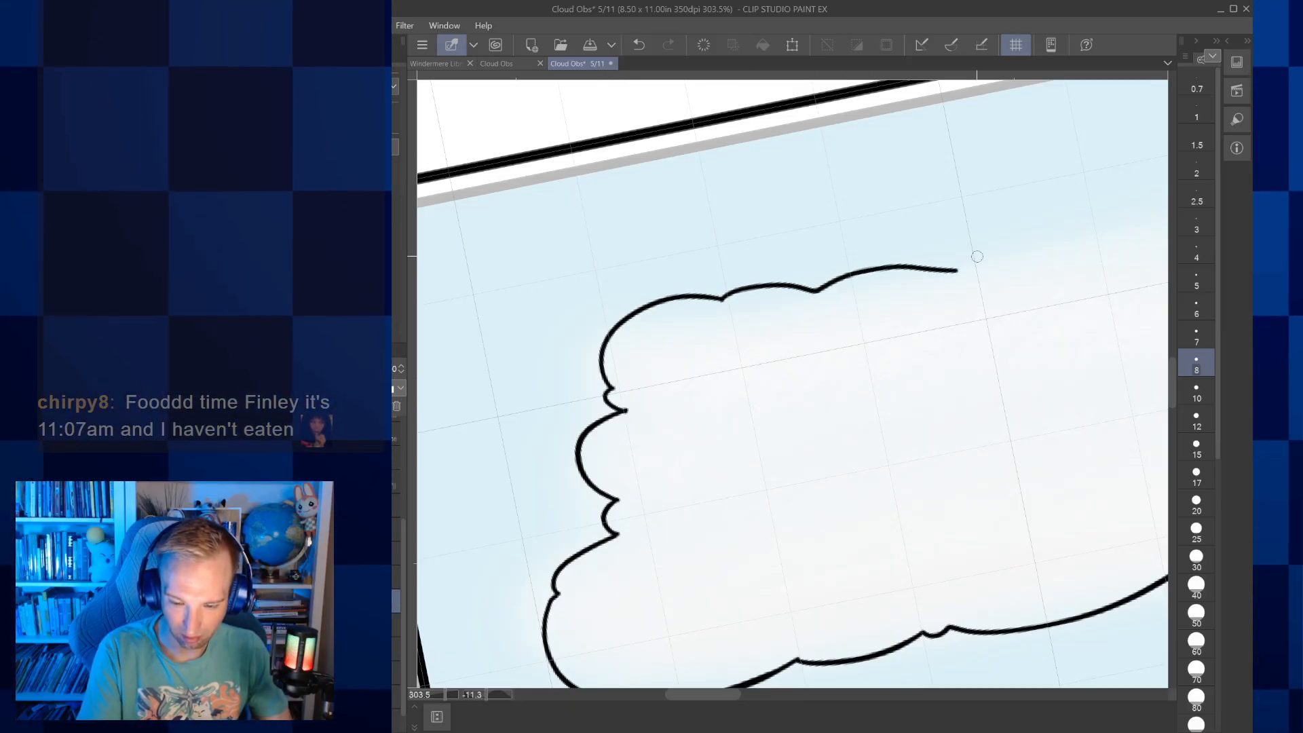
Extend the Strato-form cloud's top edge rightward with a long shallow curve and low lobes, undoing the stray hook
scroll(961, 267, right, 3)
scroll(961, 267, up, 3)
scroll(640, 500, right, 3)
scroll(640, 500, up, 3)
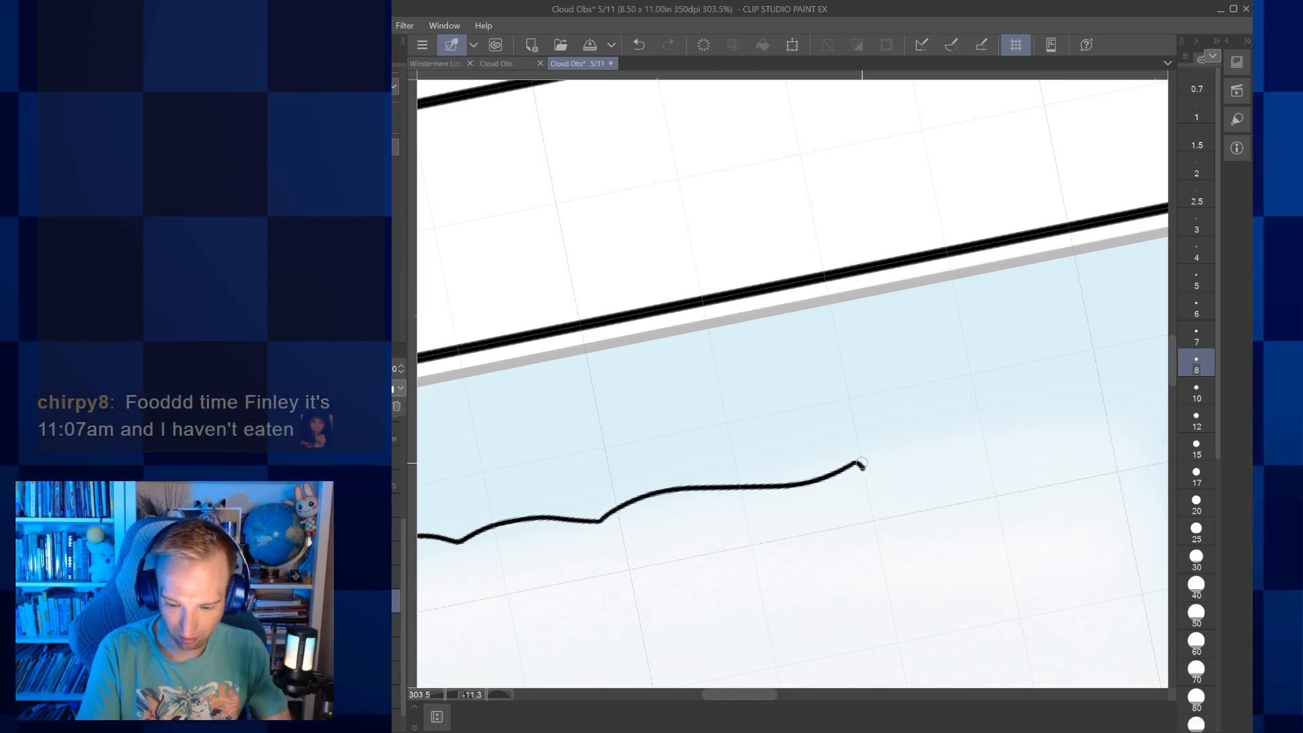
key(ctrl+z)
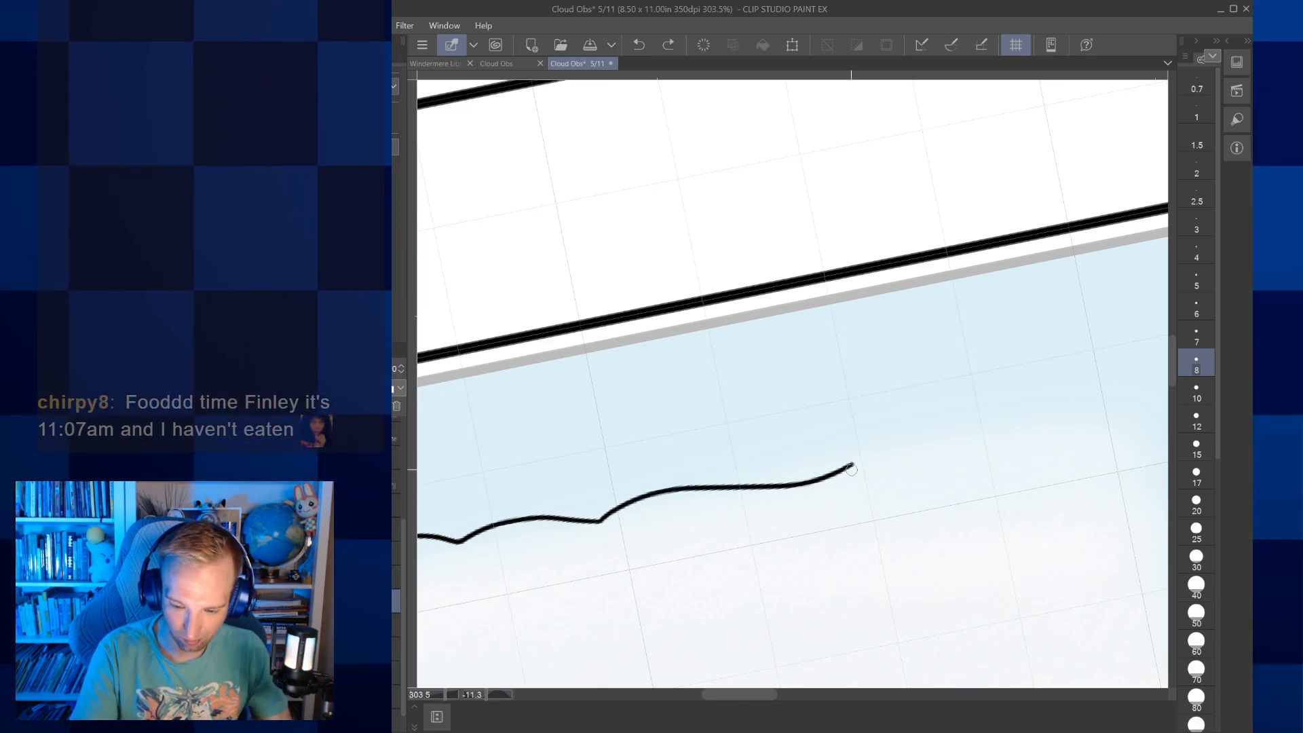
scroll(1002, 405, right, 3)
scroll(1002, 404, down, 1)
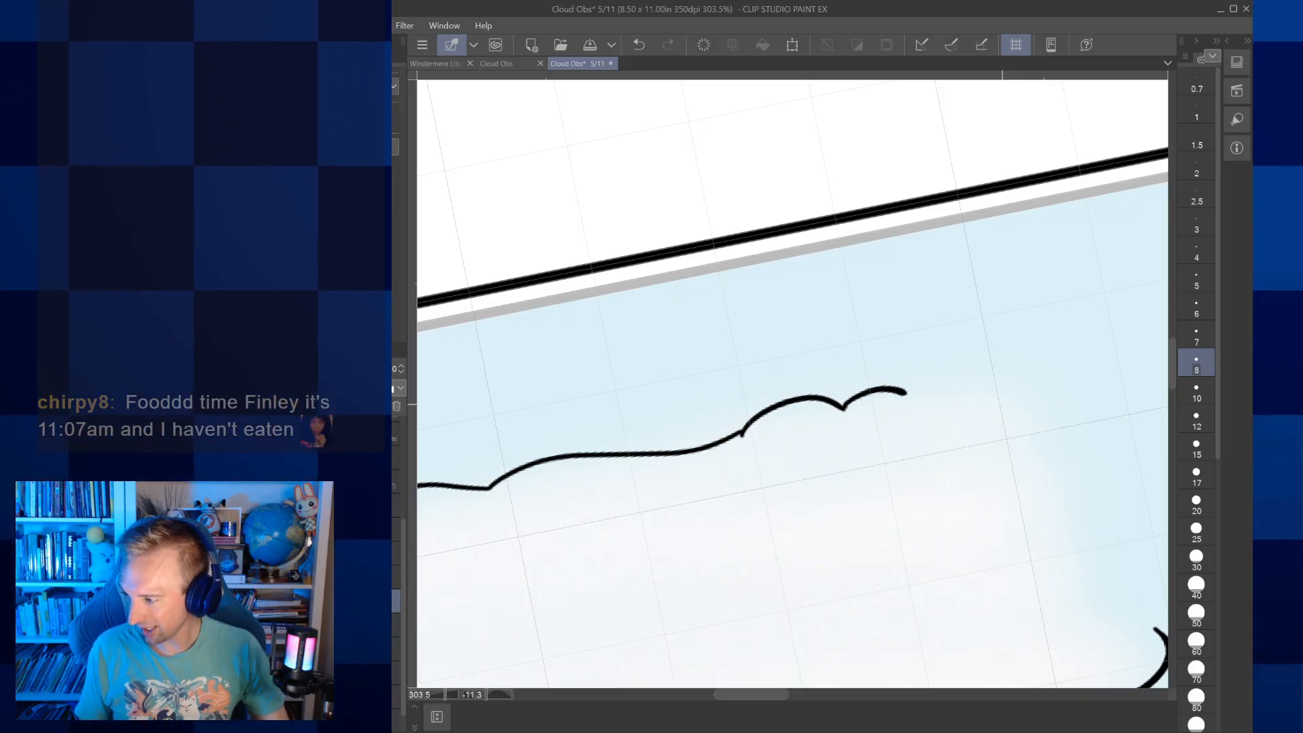
Close the Strato-form outline with small rounded bumps over the upper-right corner and down the cloud's right end
scroll(779, 385, right, 3)
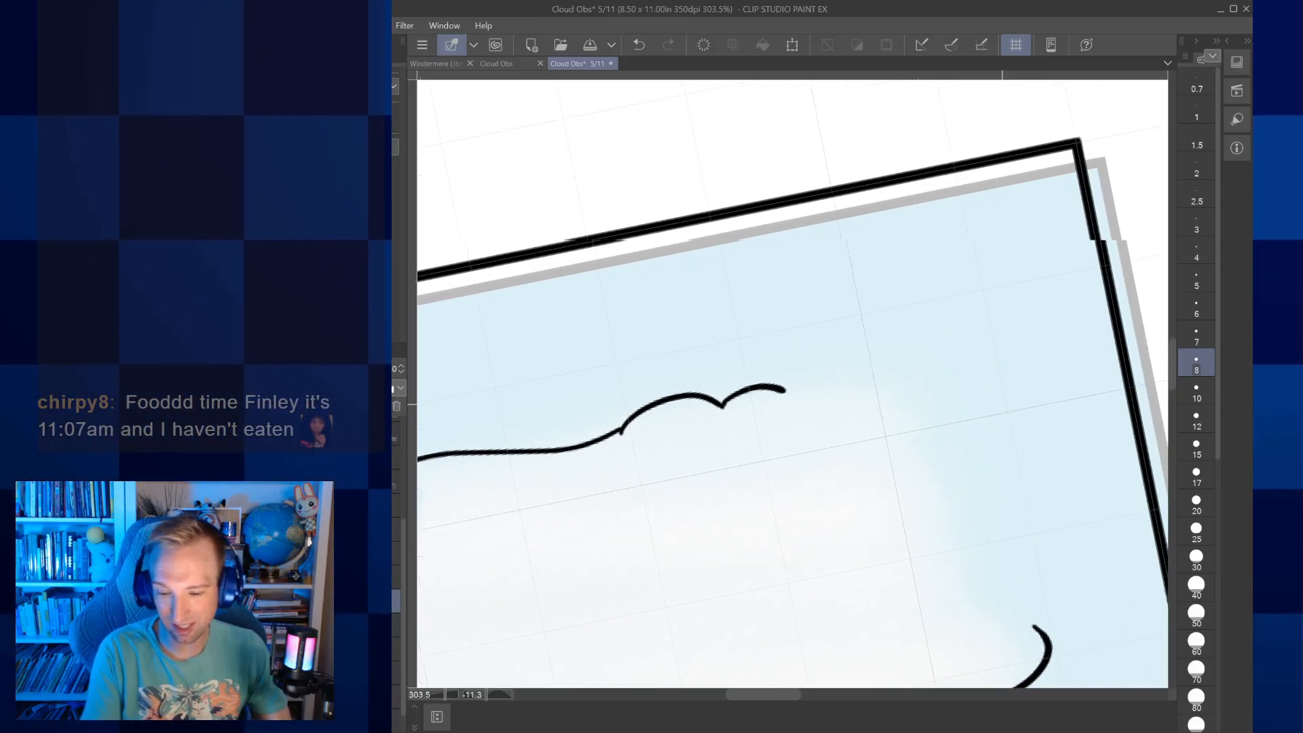
mouse_move(779, 386)
mouse_down()
mouse_move(869, 372)
mouse_move(918, 406)
mouse_move(904, 459)
mouse_up()
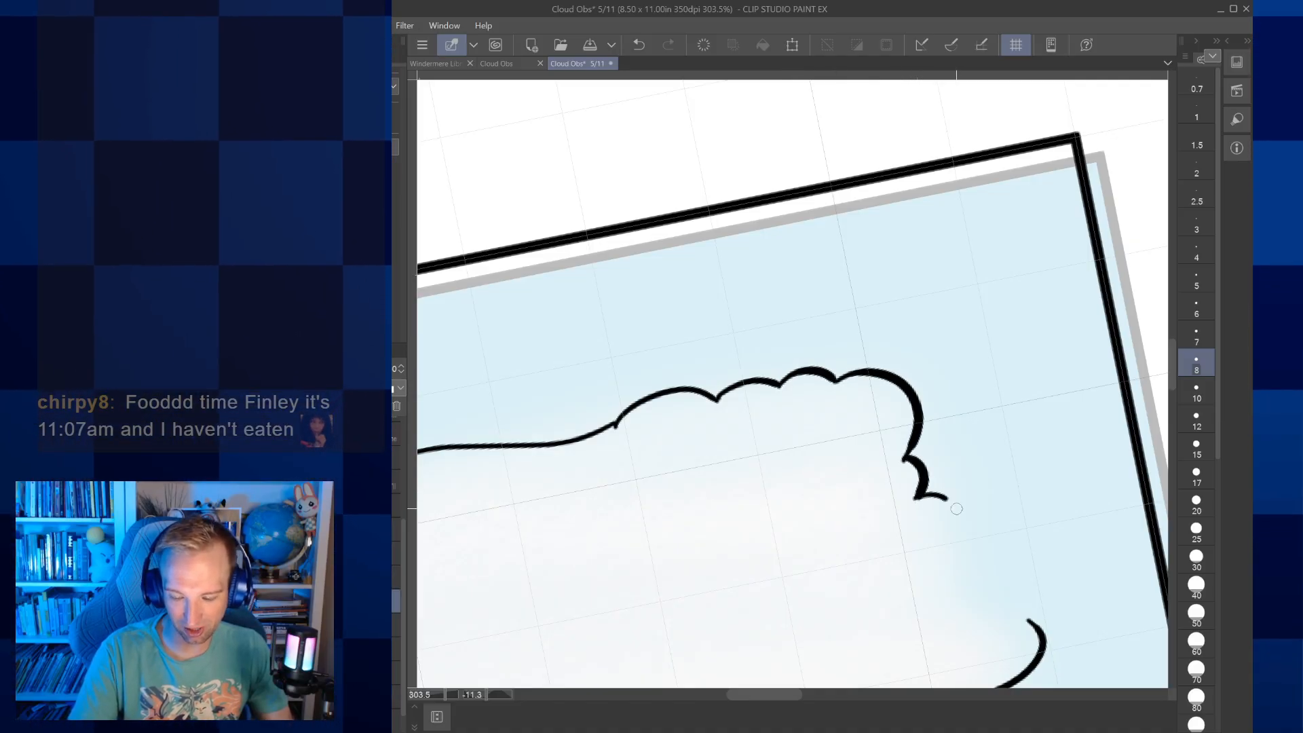
drag(1030, 610, 1029, 621)
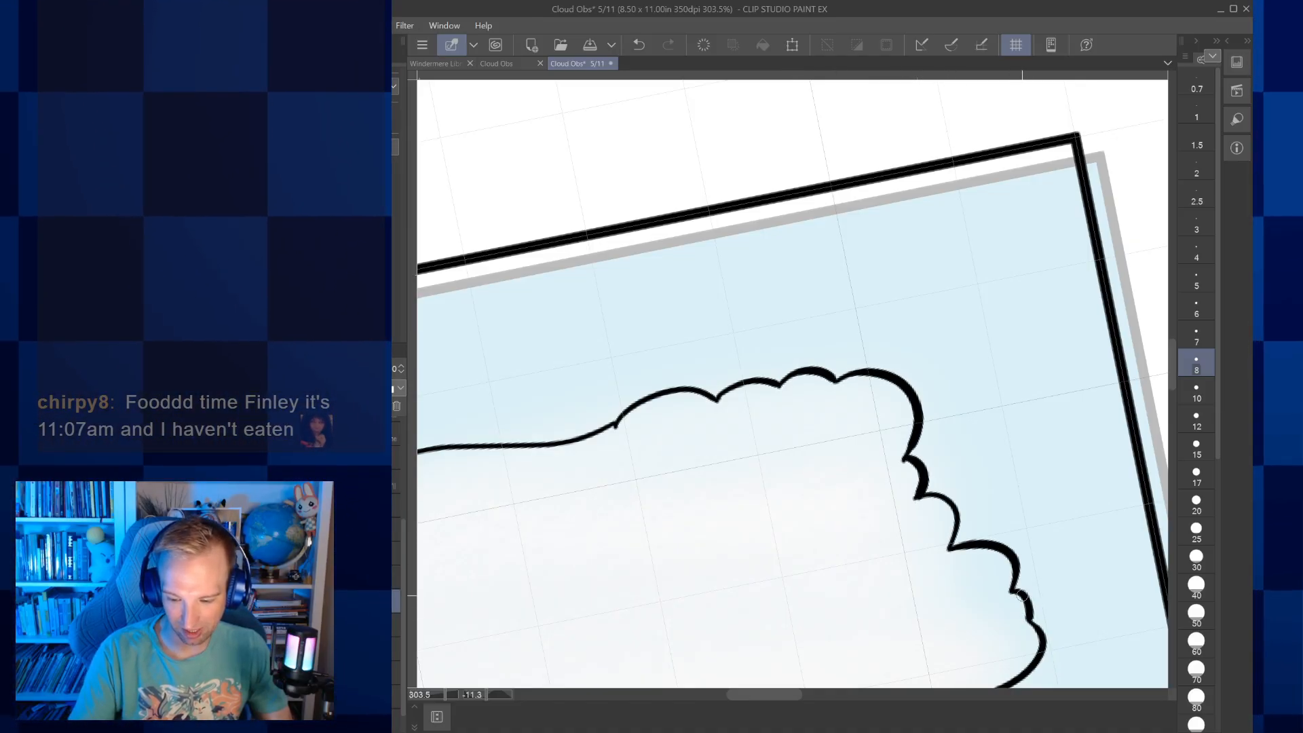
Hide the coloured Strato-form picture beneath the finished line art
key(ctrl+minus)
key(ctrl+minus)
key(ctrl+minus)
mouse_move(878, 609)
mouse_down()
mouse_move(904, 628)
mouse_move(1024, 598)
mouse_up()
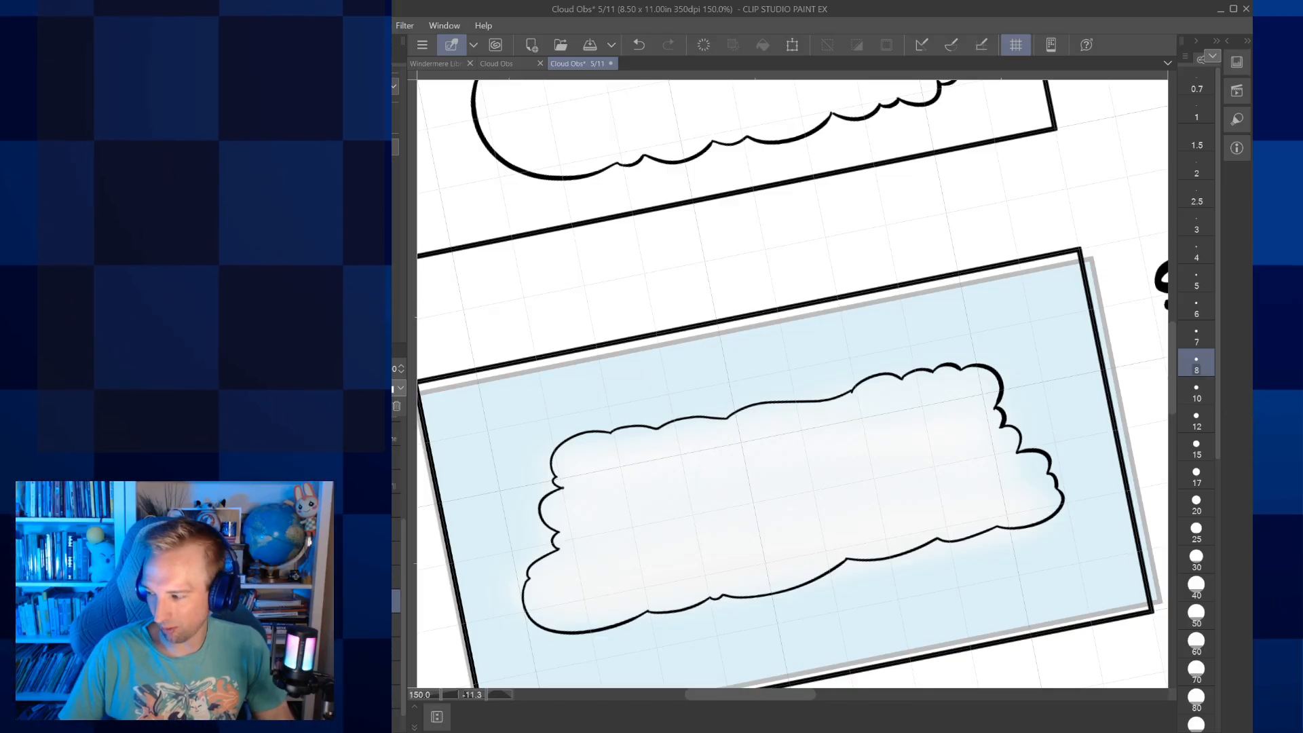
click(405, 621)
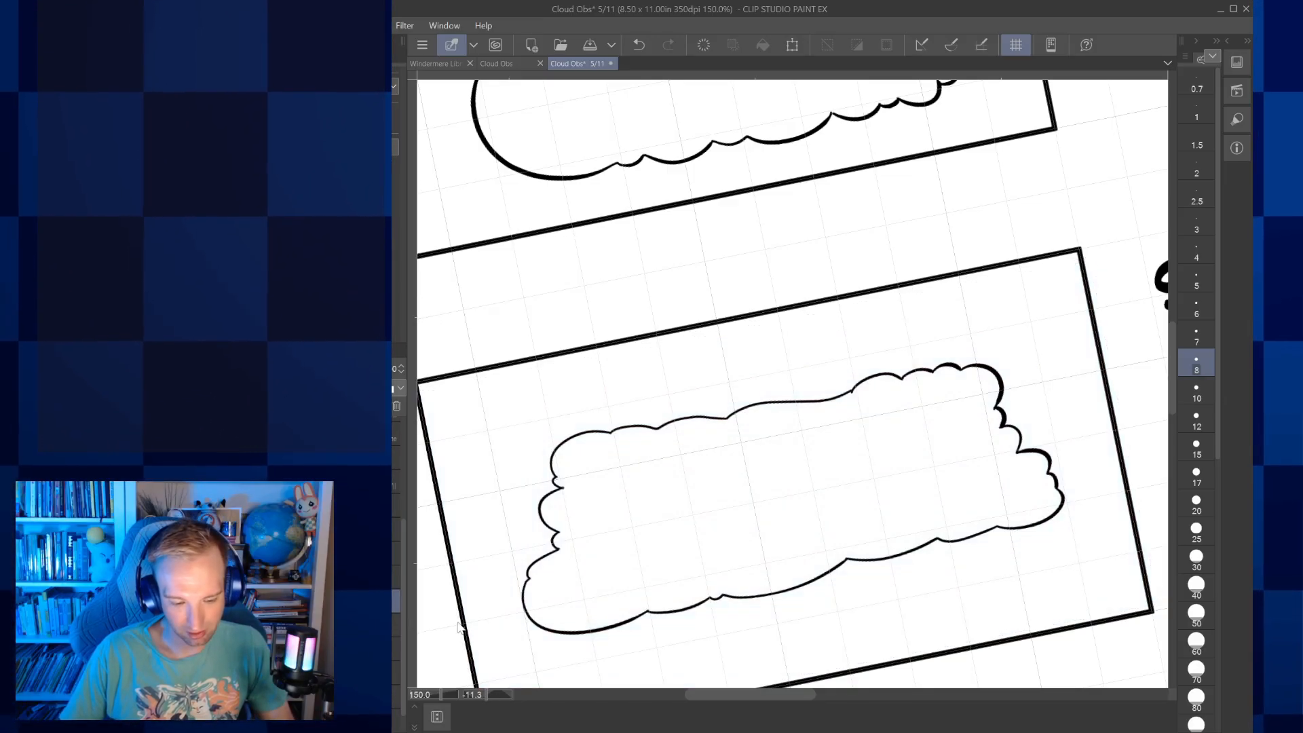
Set the brush size to 4 and outline the Cirro-form picture's uppermost wisp as a wavy, tapered streak with a hooked end
scroll(653, 617, down, 5)
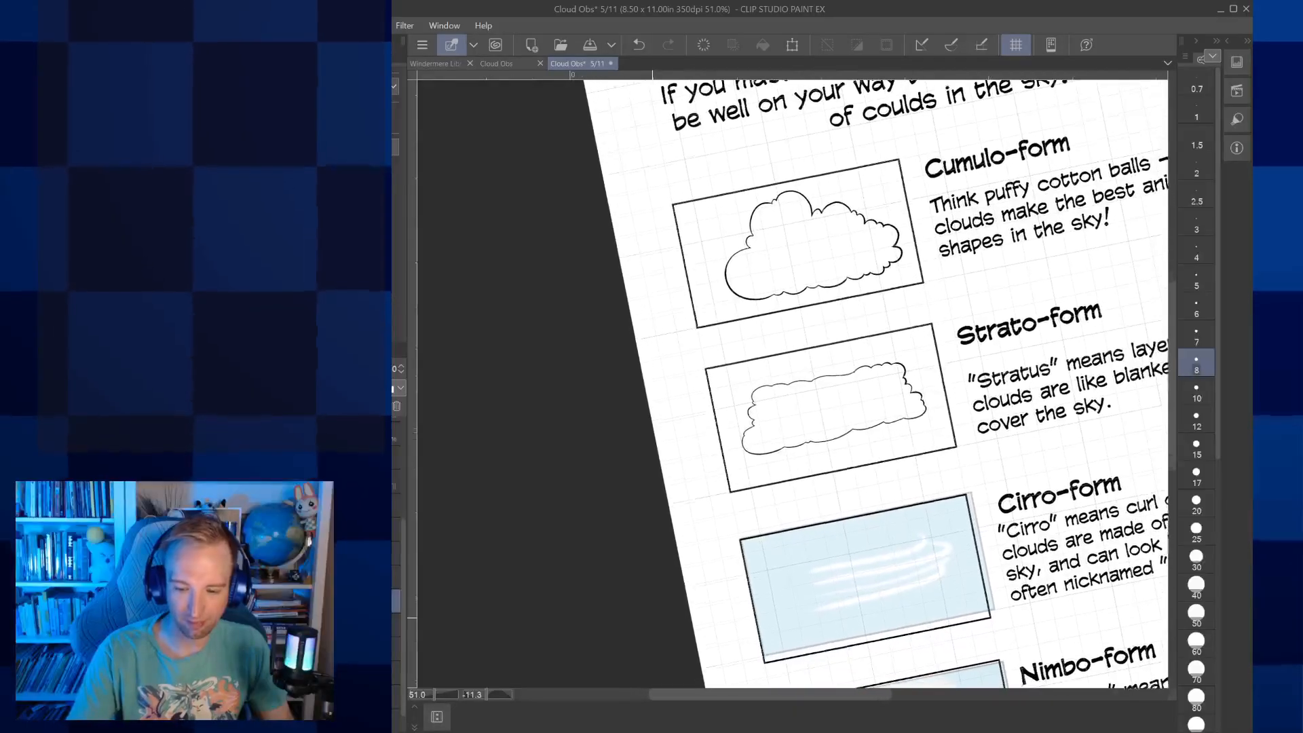
scroll(652, 617, up, 4)
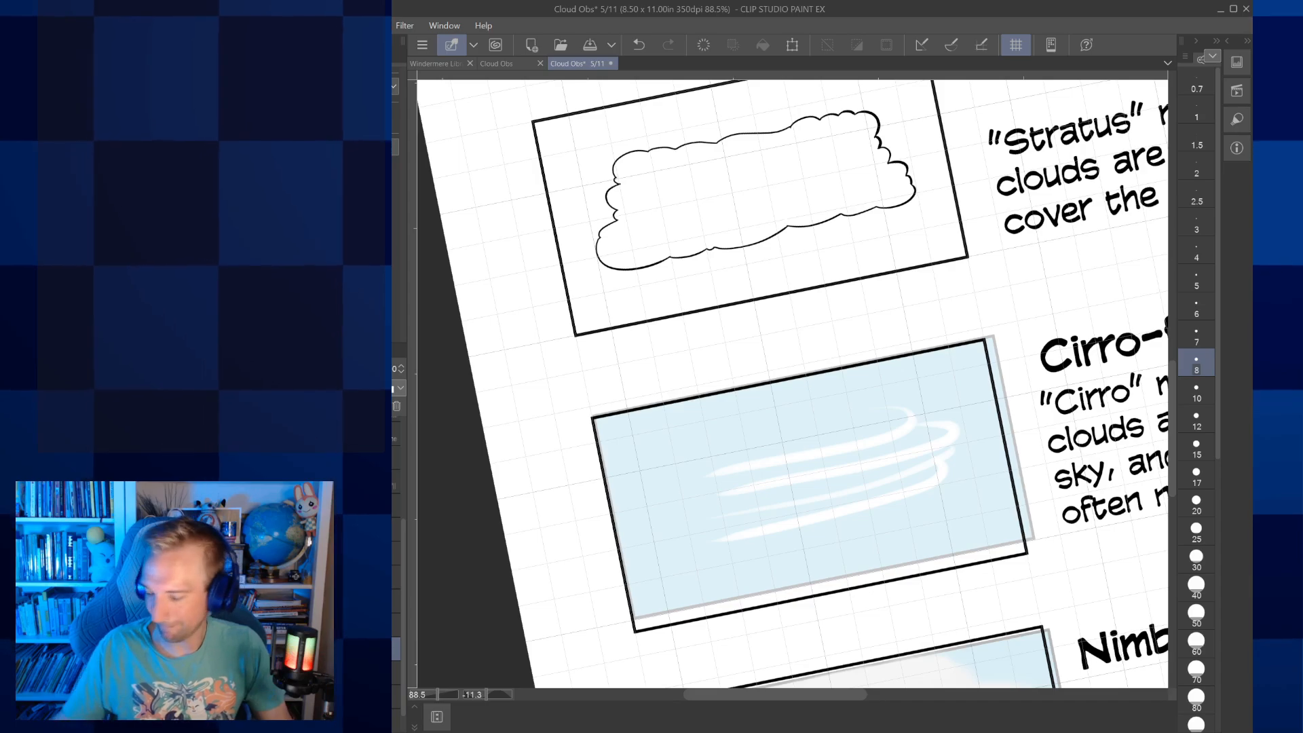
drag(792, 384, 762, 434)
key(bracketleft)
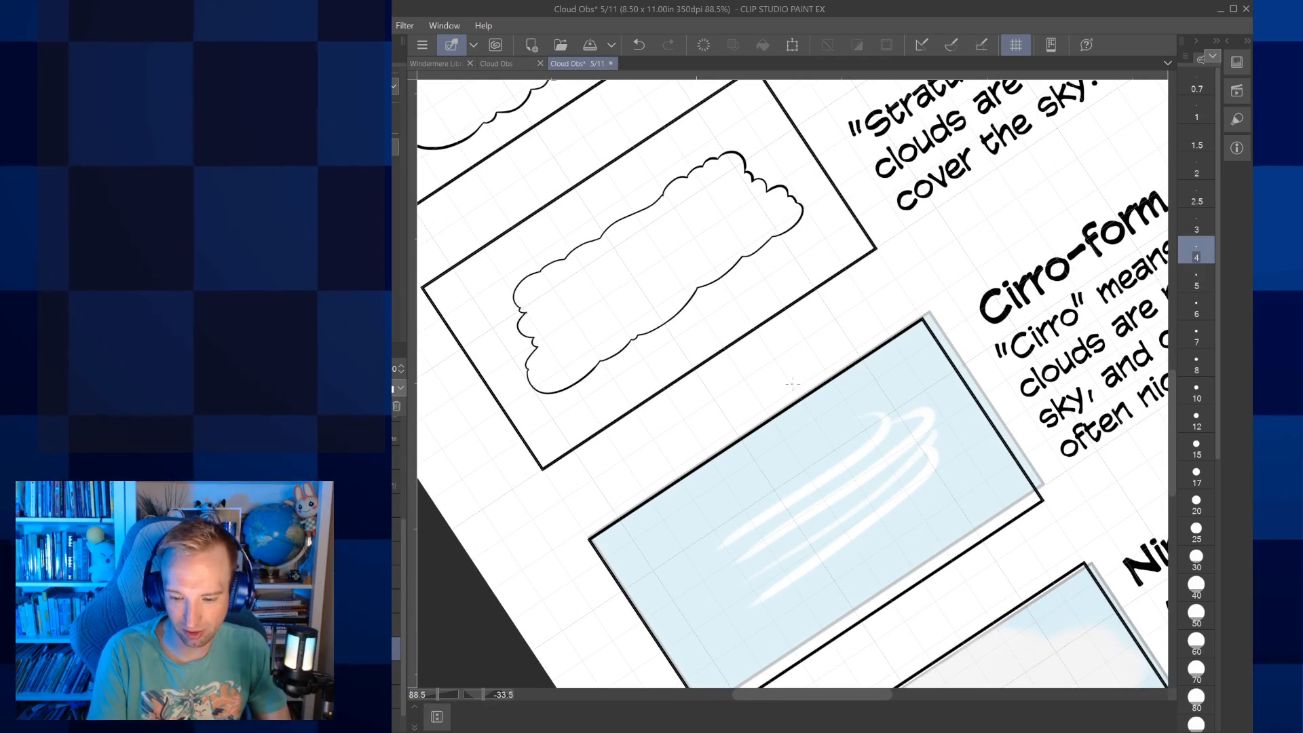
scroll(808, 477, up, 2)
scroll(835, 556, up, 3)
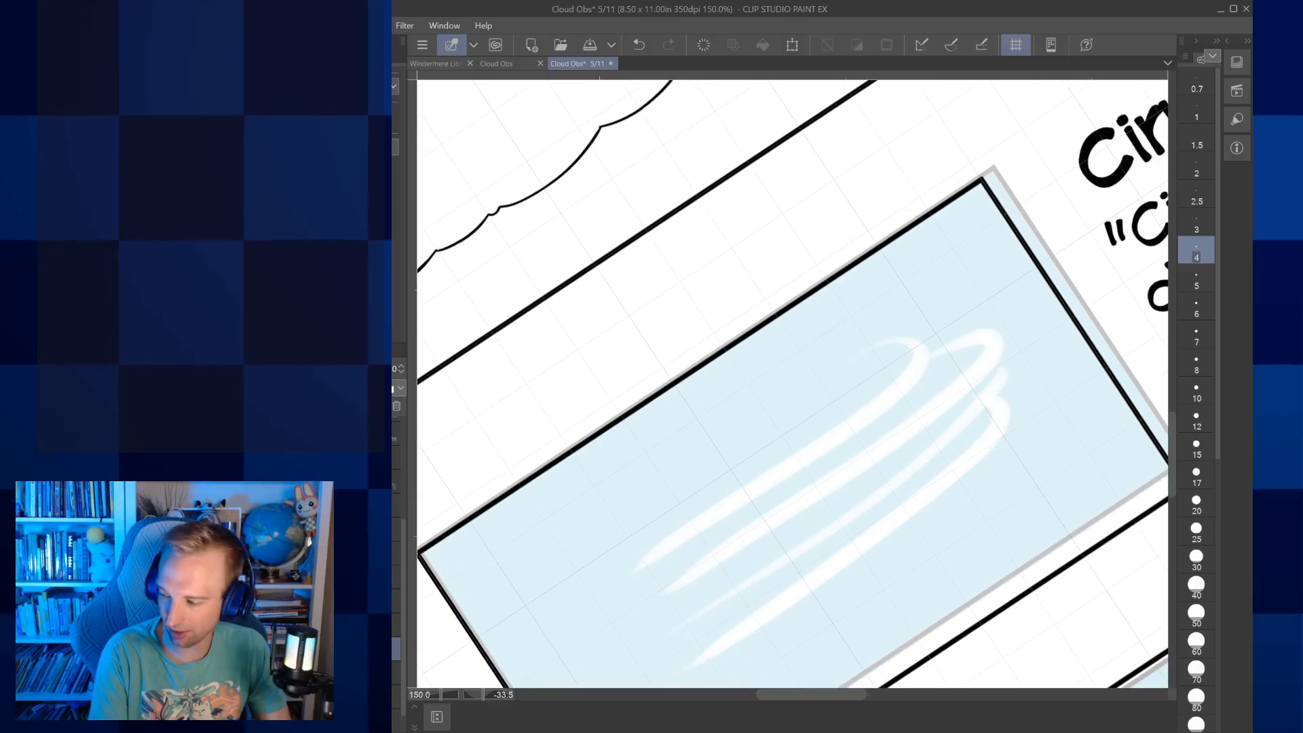
drag(792, 418, 798, 385)
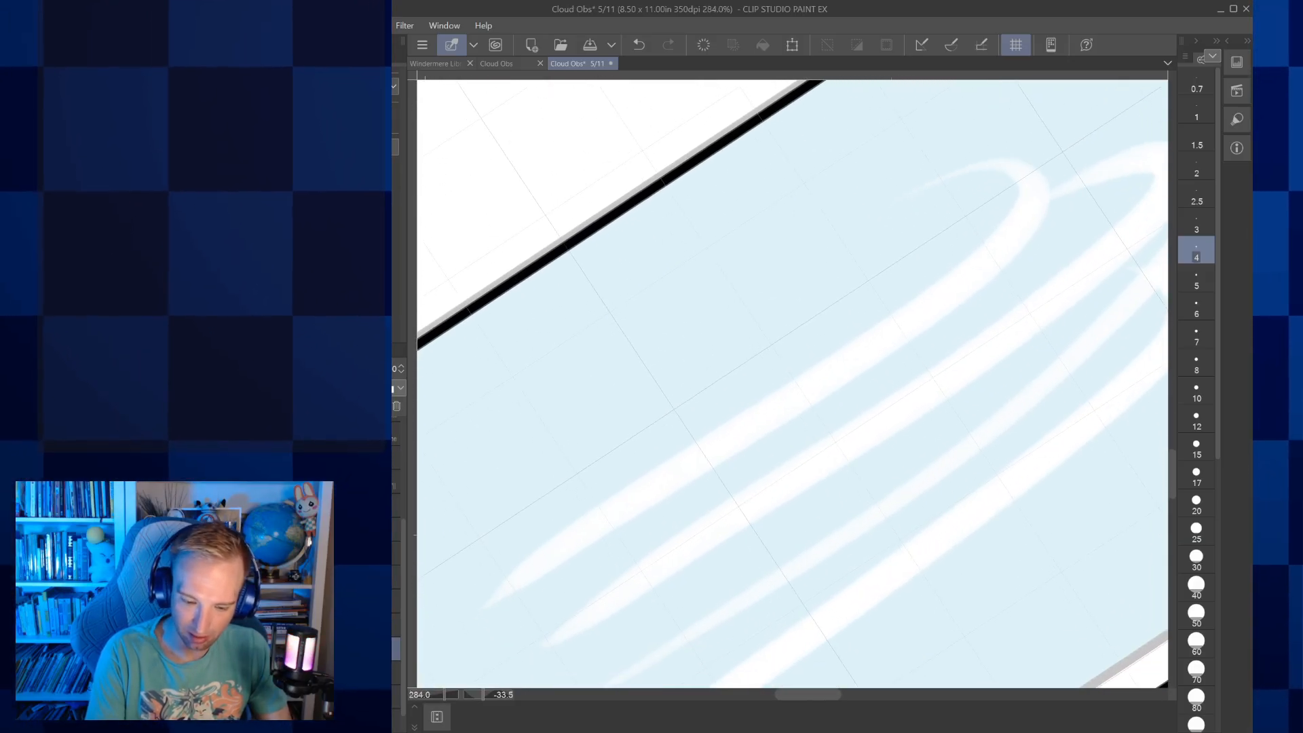
mouse_move(684, 452)
mouse_down()
mouse_move(879, 334)
mouse_move(999, 182)
mouse_move(929, 185)
mouse_up()
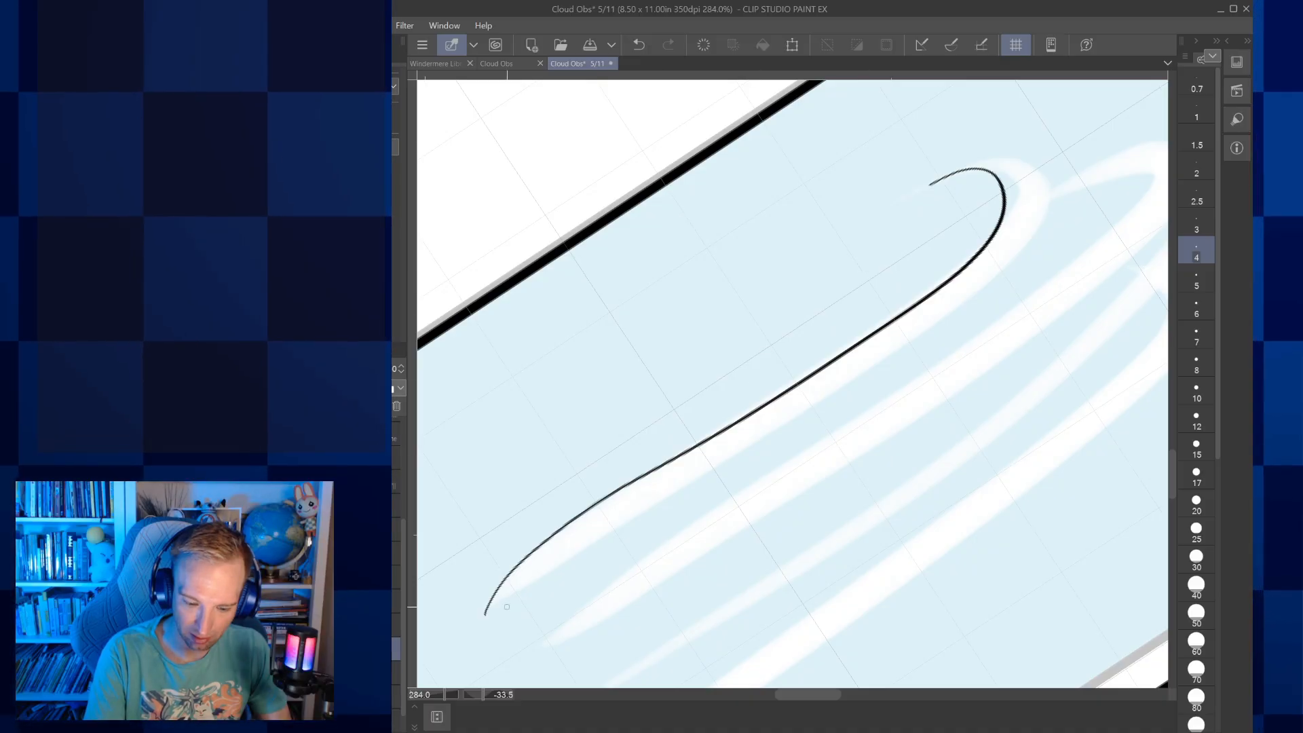
mouse_move(484, 614)
mouse_down()
mouse_move(584, 535)
mouse_move(795, 449)
mouse_up()
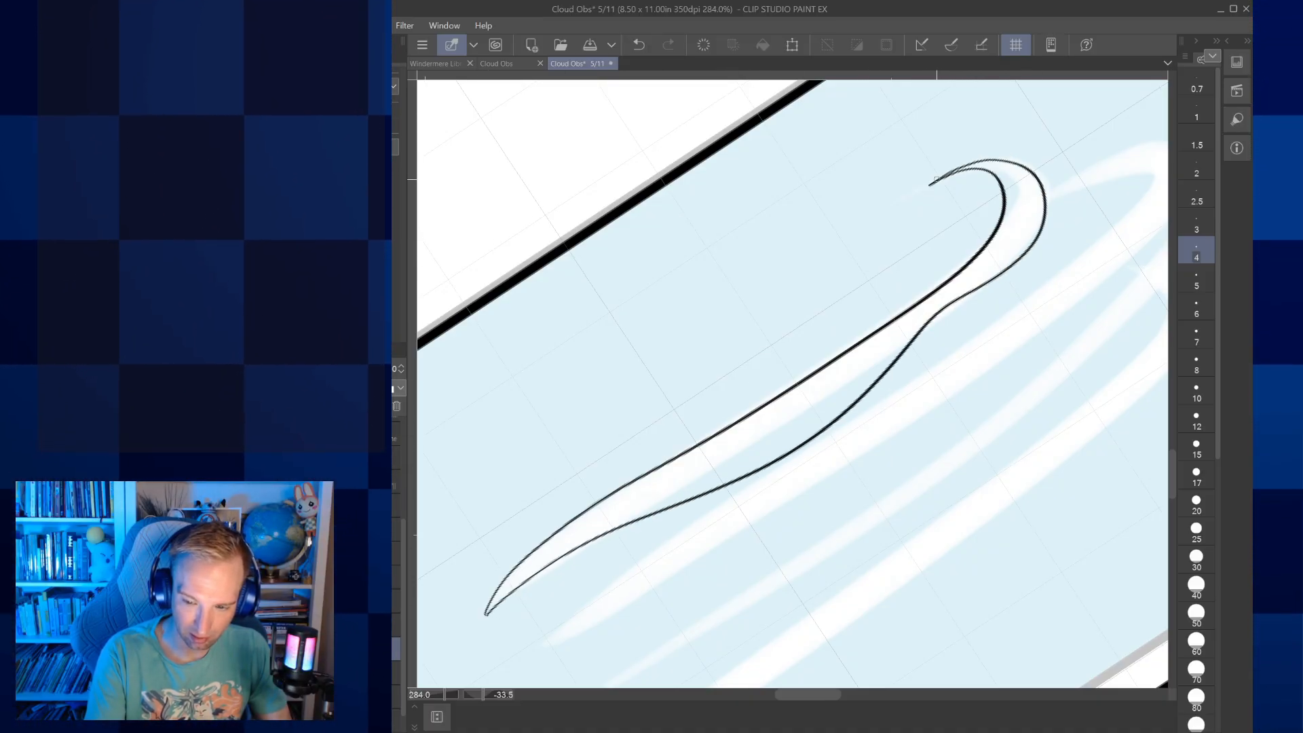
Outline the second Cirro-form wisp with wavy upper and lower edges, a hooked right end and a tapered left tip
mouse_move(527, 674)
mouse_down()
mouse_move(508, 523)
mouse_move(544, 466)
mouse_move(709, 352)
mouse_up()
drag(1019, 141, 788, 361)
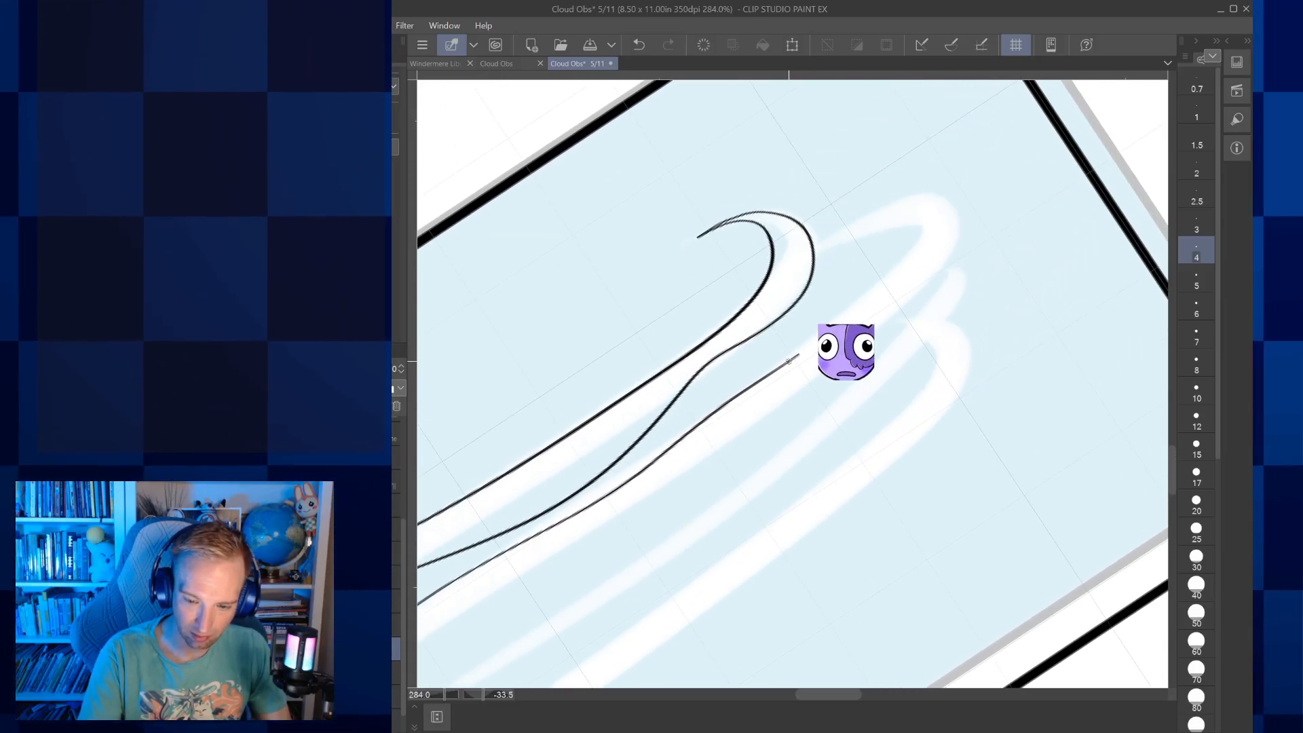
mouse_move(858, 311)
mouse_down()
mouse_move(860, 232)
mouse_move(840, 240)
mouse_move(948, 195)
mouse_up()
mouse_move(962, 254)
mouse_down()
mouse_move(802, 386)
mouse_move(922, 298)
mouse_up()
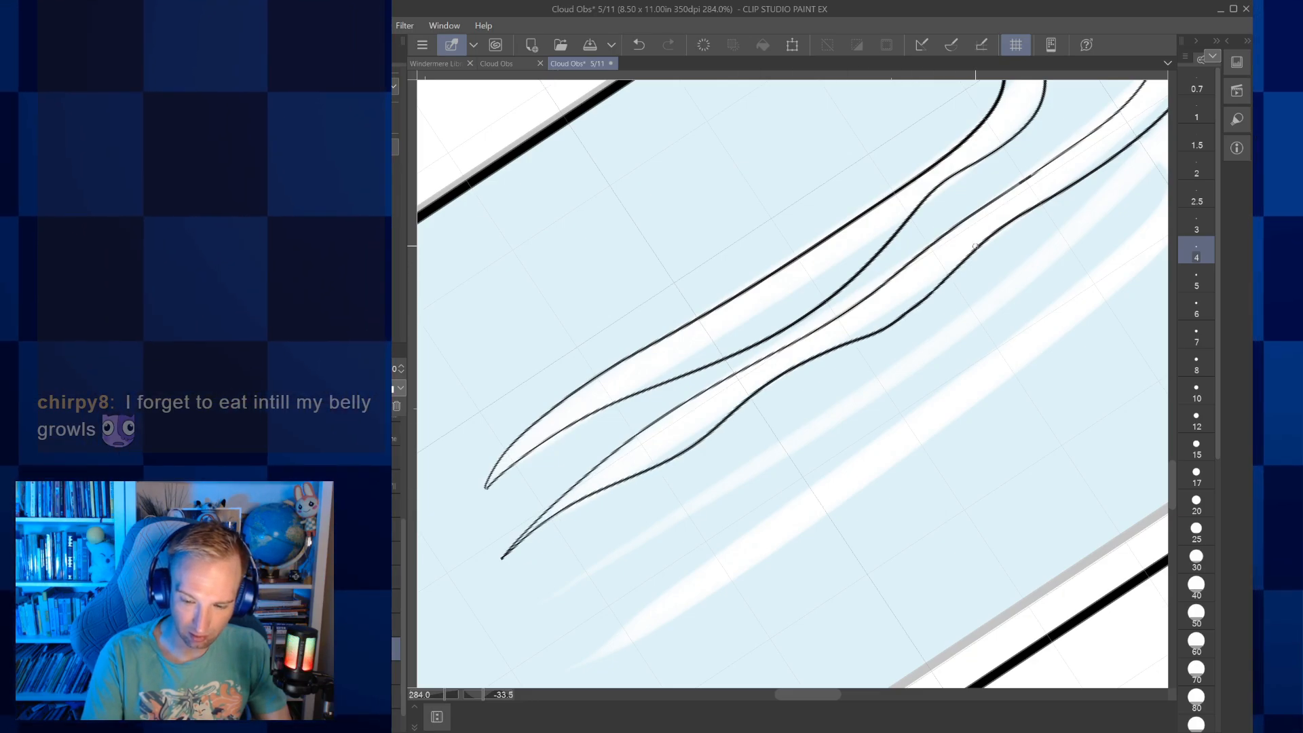
Outline the thin third Cirro-form wisp with two wavy lines meeting at a tapered left tip and a rounded right end
scroll(975, 246, down, 5)
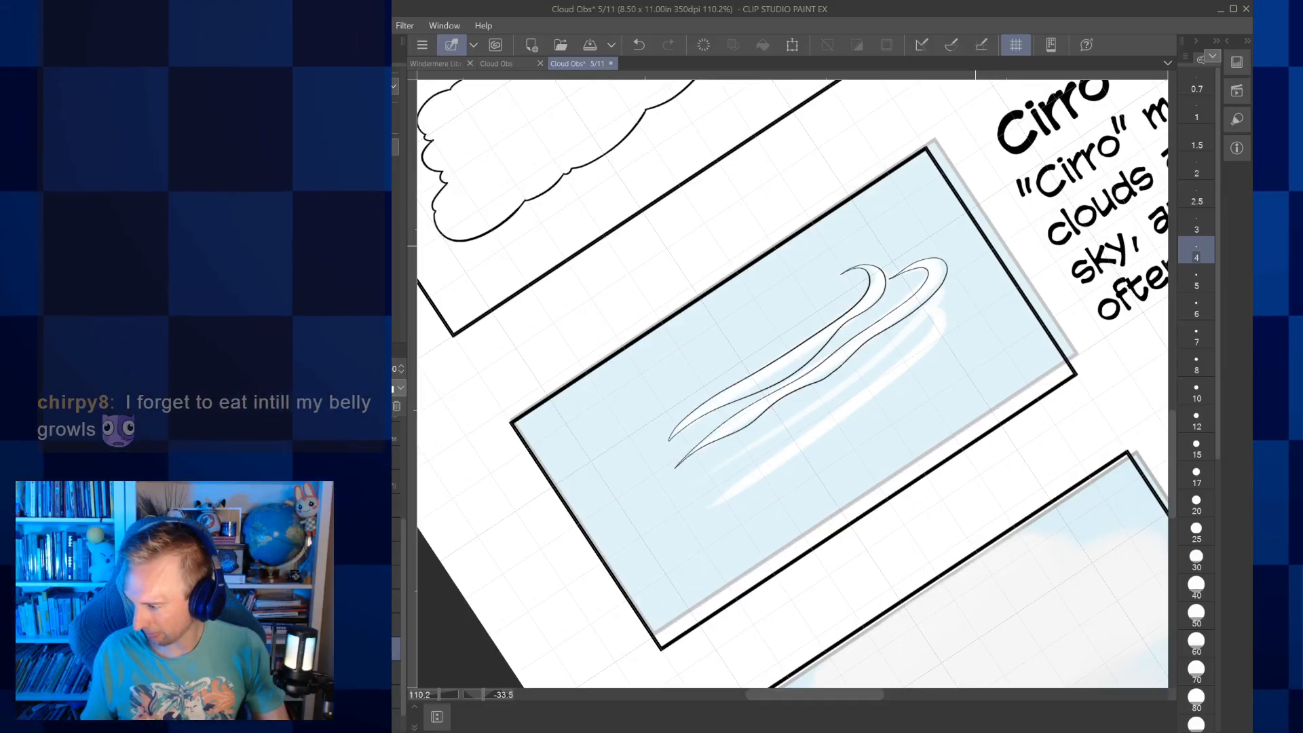
scroll(853, 419, up, 5)
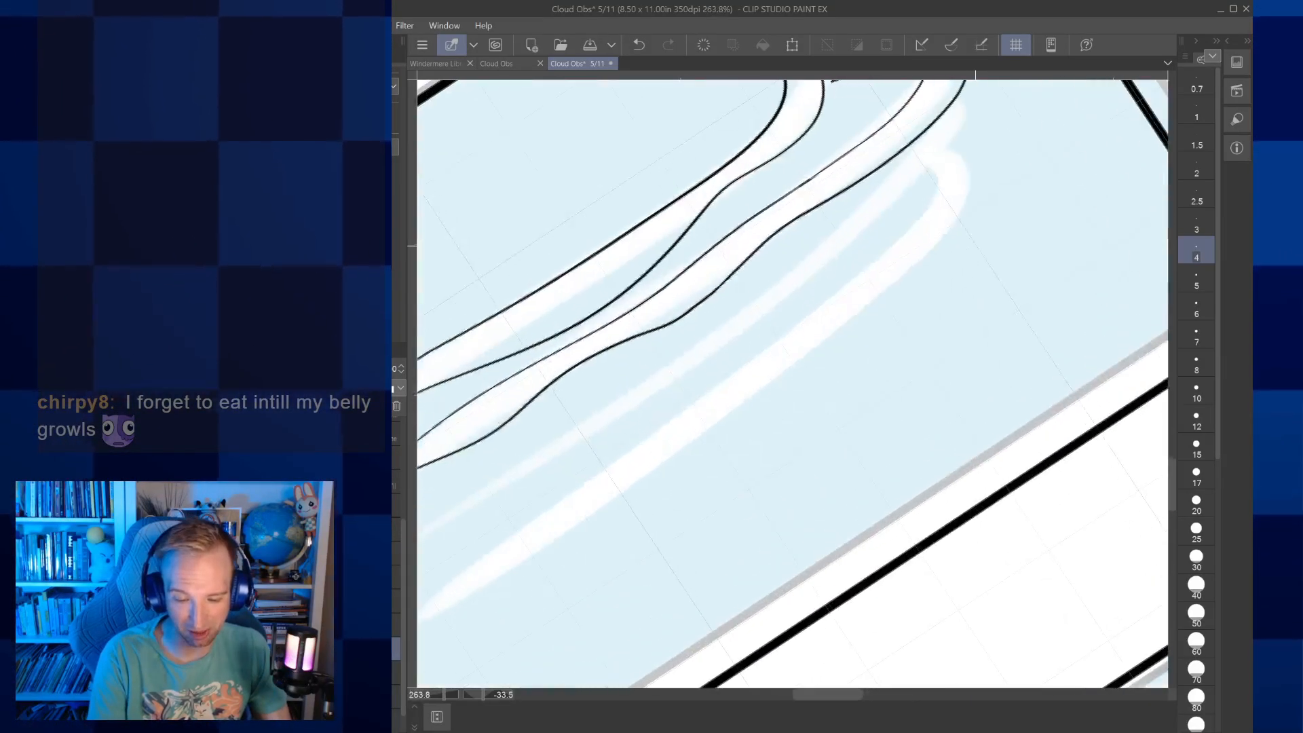
drag(458, 578, 984, 203)
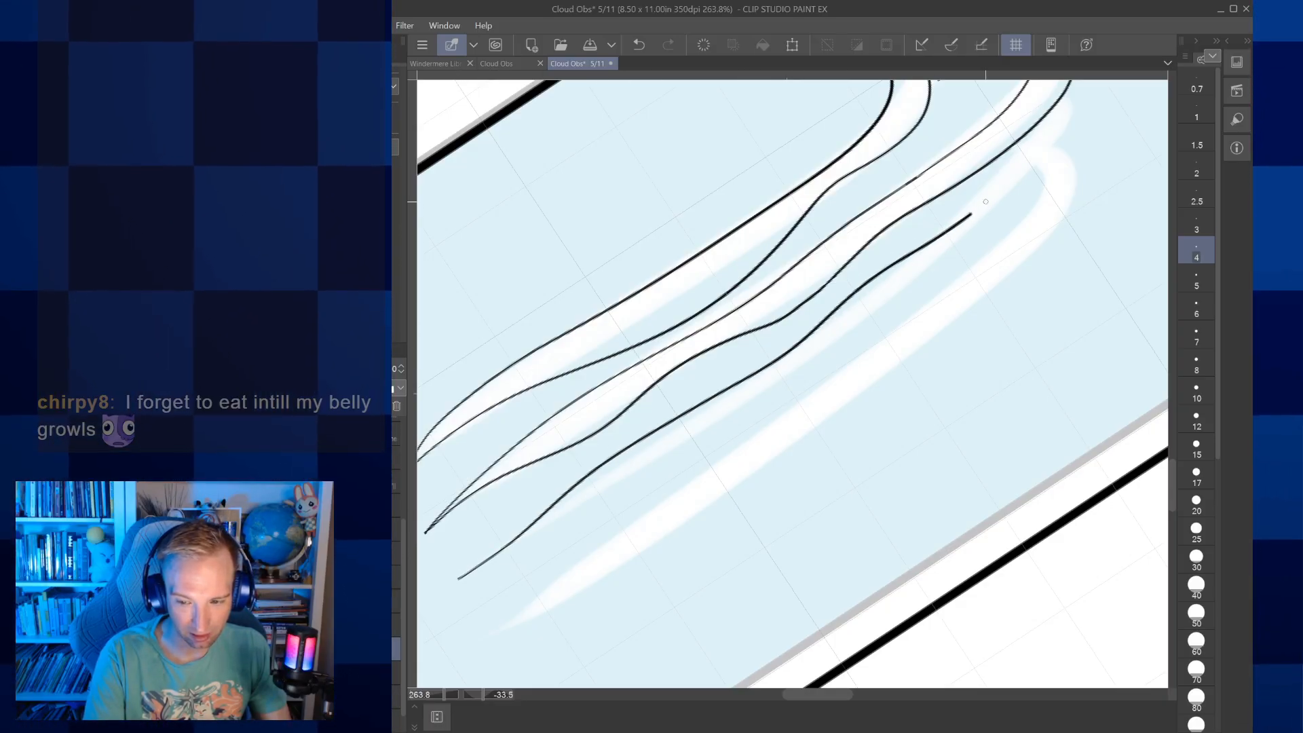
mouse_move(483, 564)
mouse_down()
mouse_move(611, 471)
mouse_move(748, 411)
mouse_move(1005, 212)
mouse_move(1066, 146)
mouse_up()
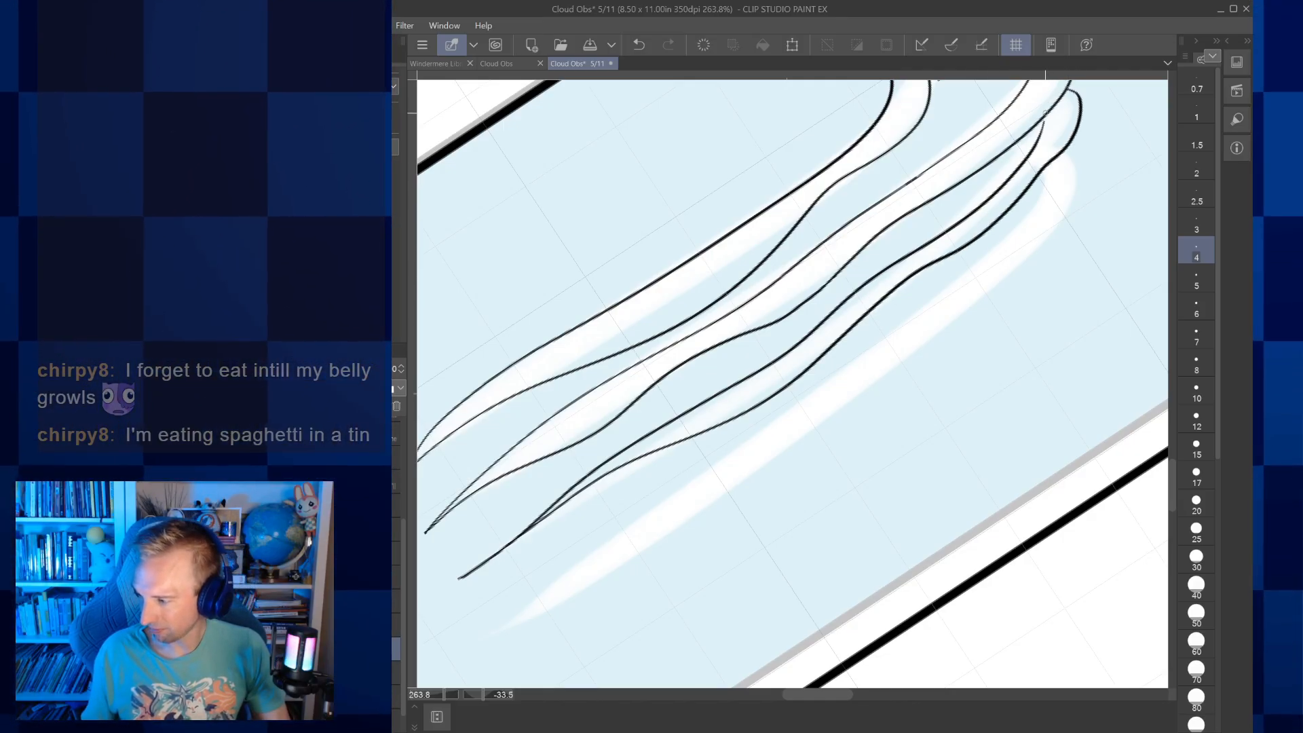
Outline the lowest Cirro-form wisp with wavy edges from a tapered left tip to a rounded right end
drag(1045, 113, 1018, 11)
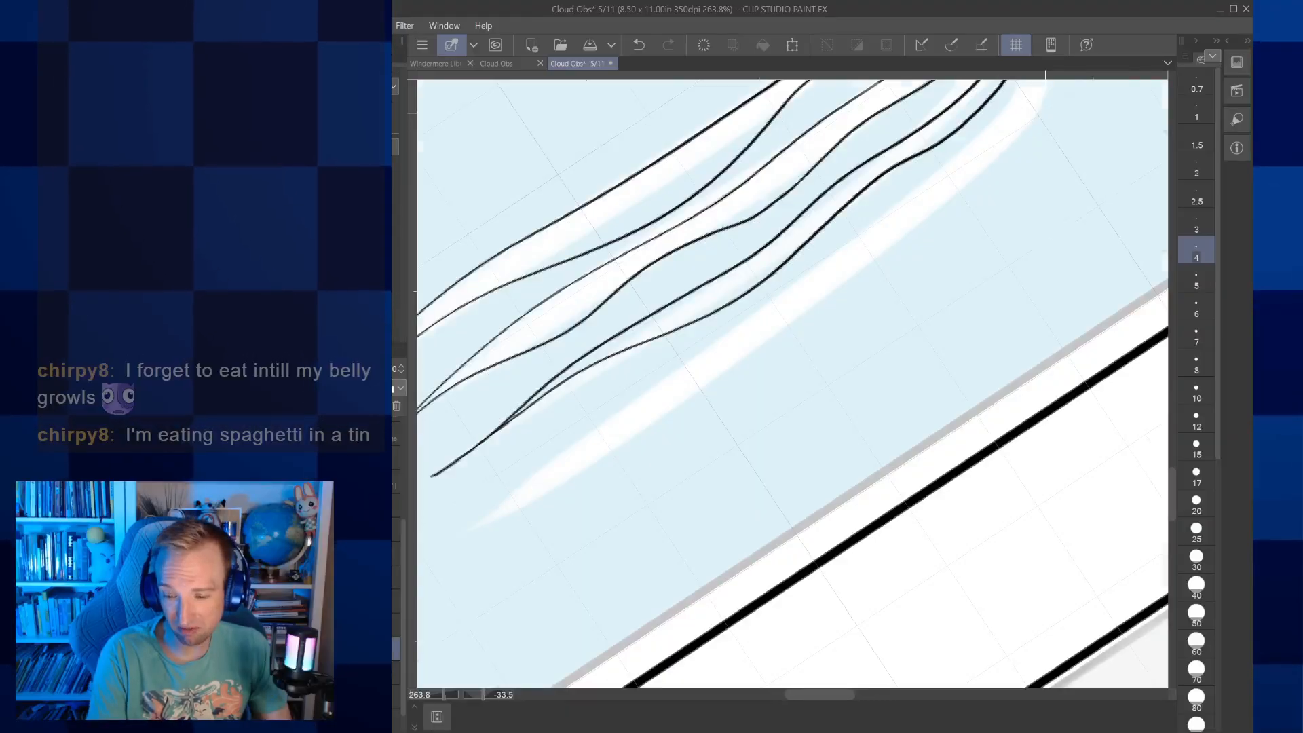
scroll(793, 383, down, 3)
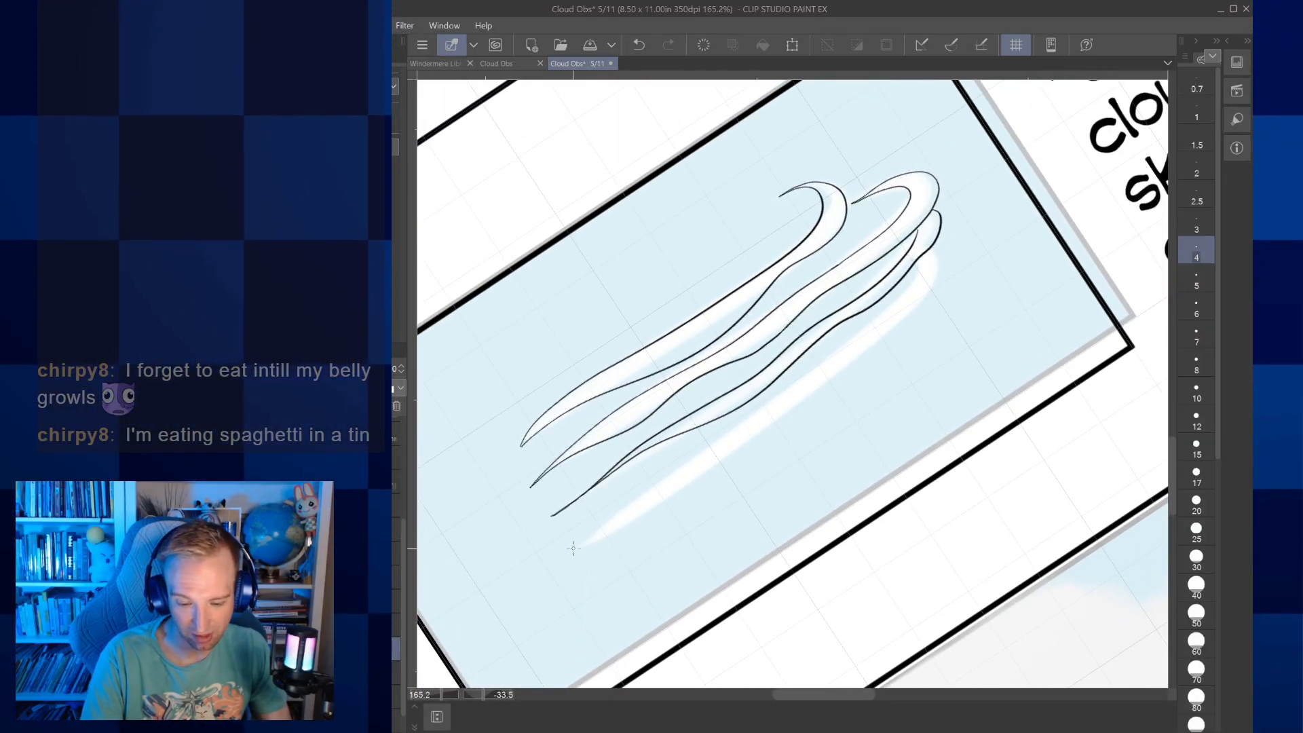
drag(560, 558, 784, 390)
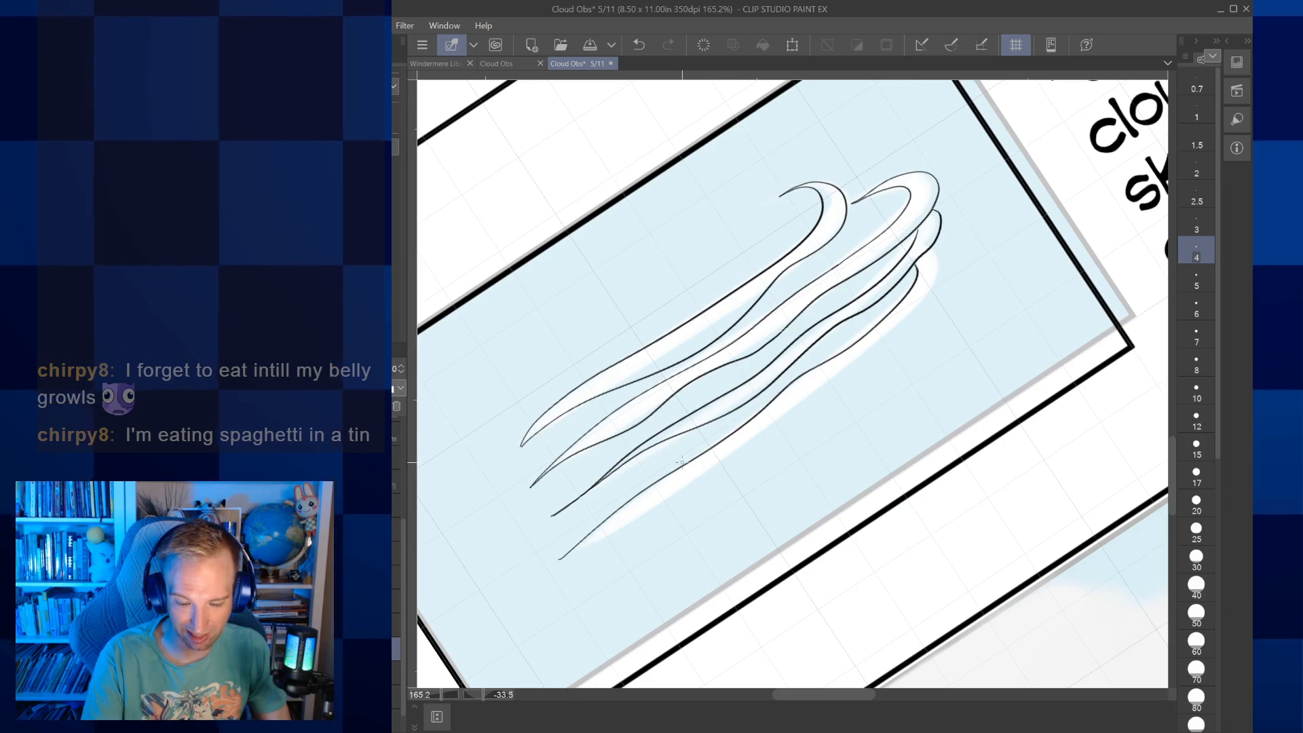
drag(579, 551, 943, 260)
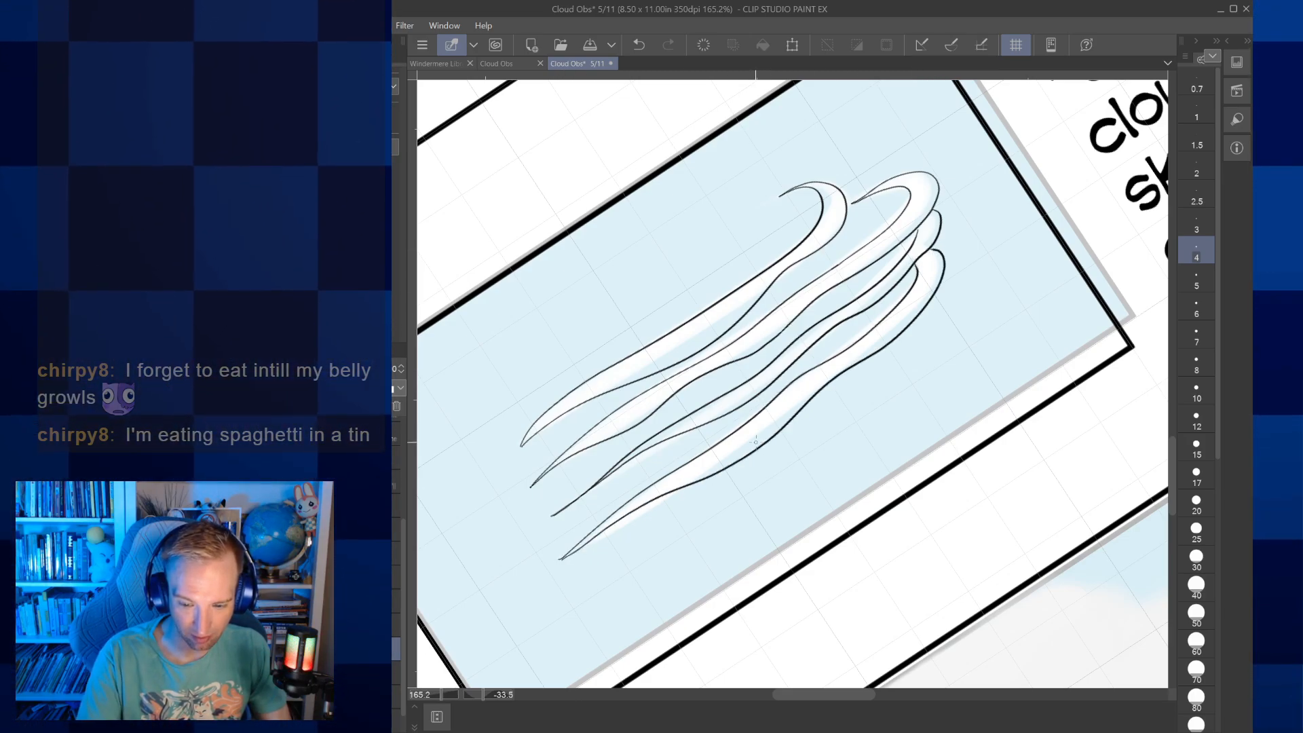
Extend the lowest Cirro-form wisp's left tip into a longer, finer taper
scroll(539, 542, up, 5)
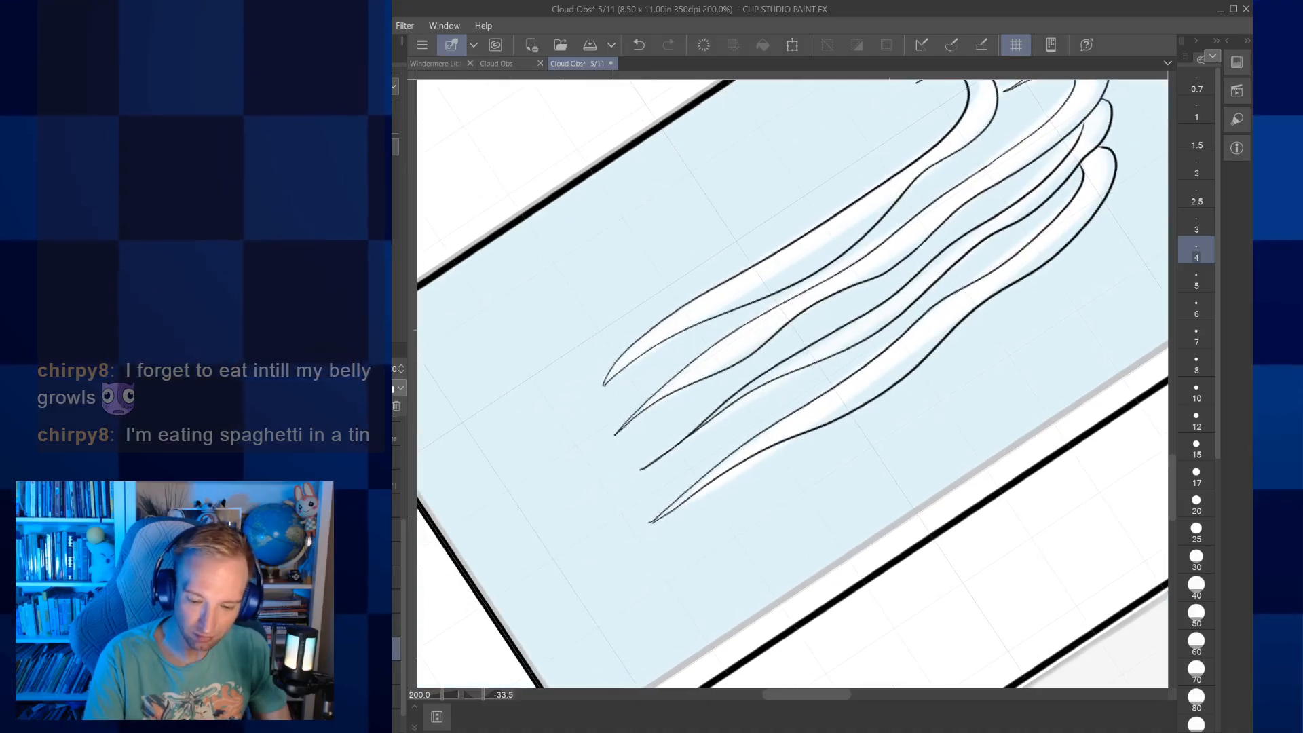
drag(562, 587, 600, 574)
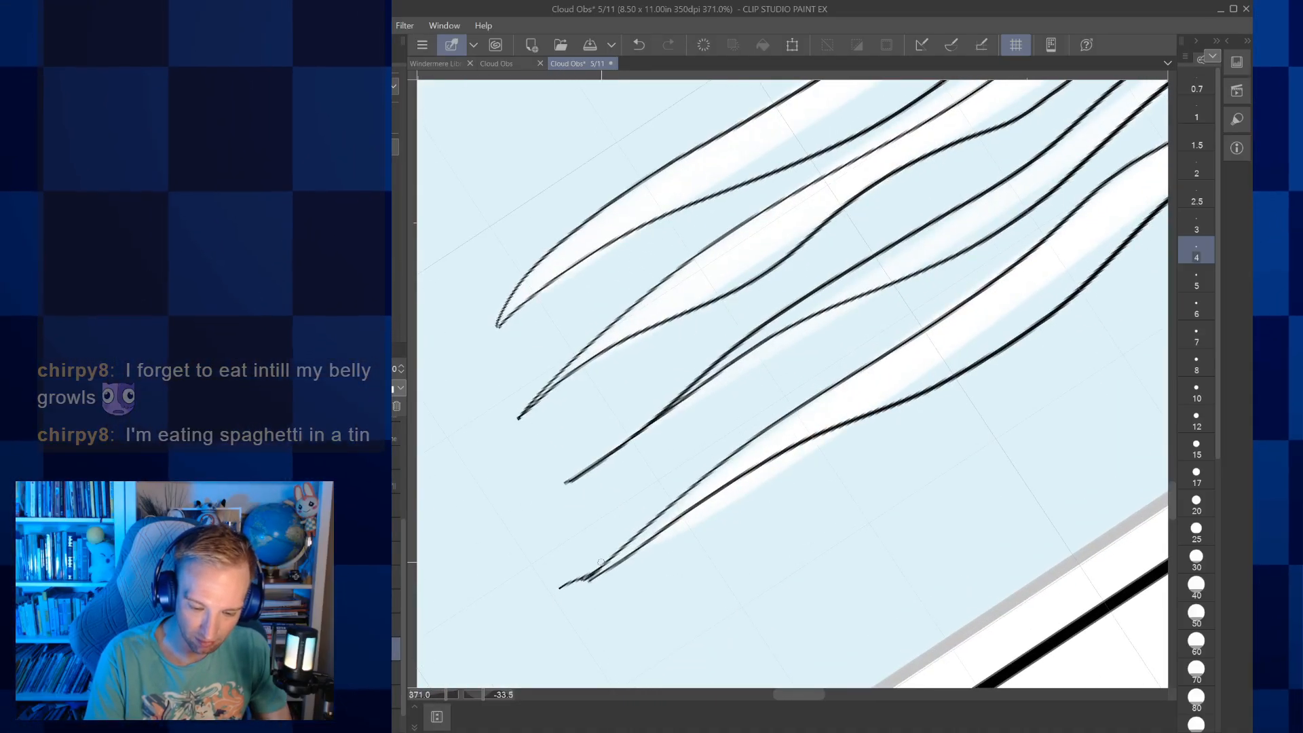
click(639, 44)
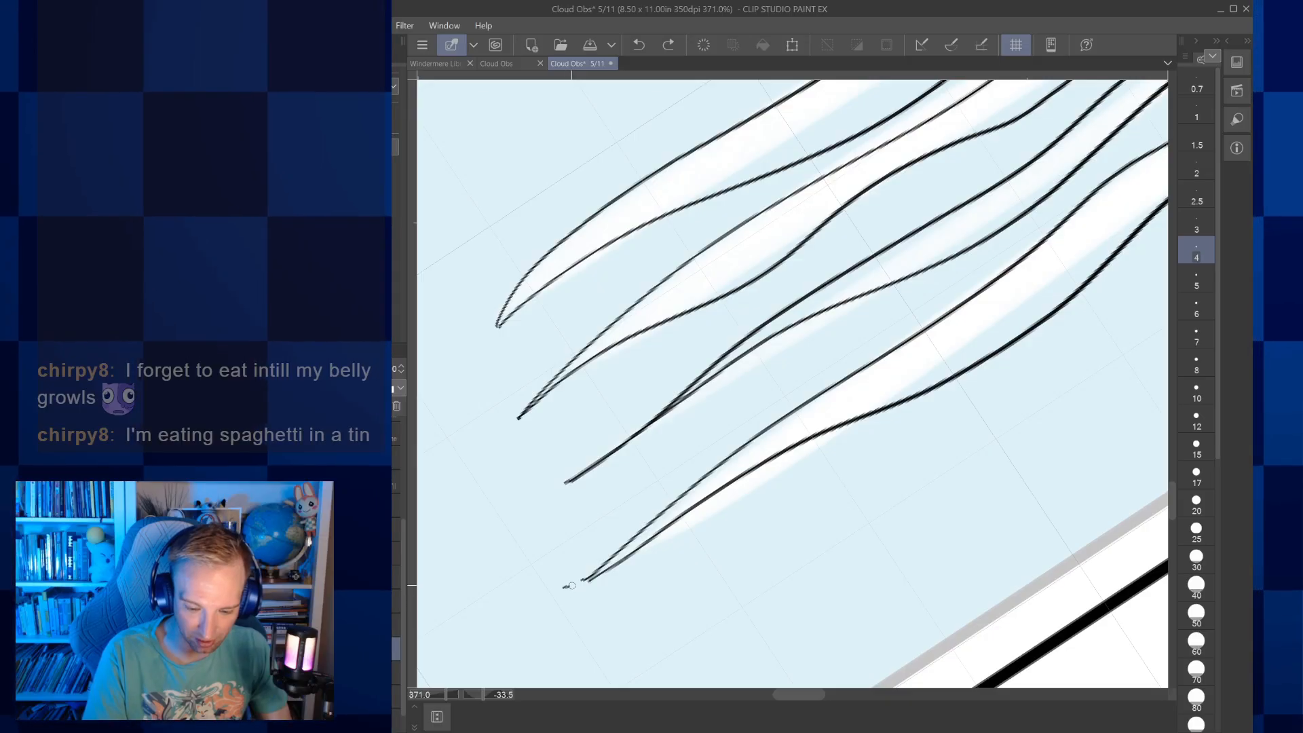
drag(563, 587, 589, 578)
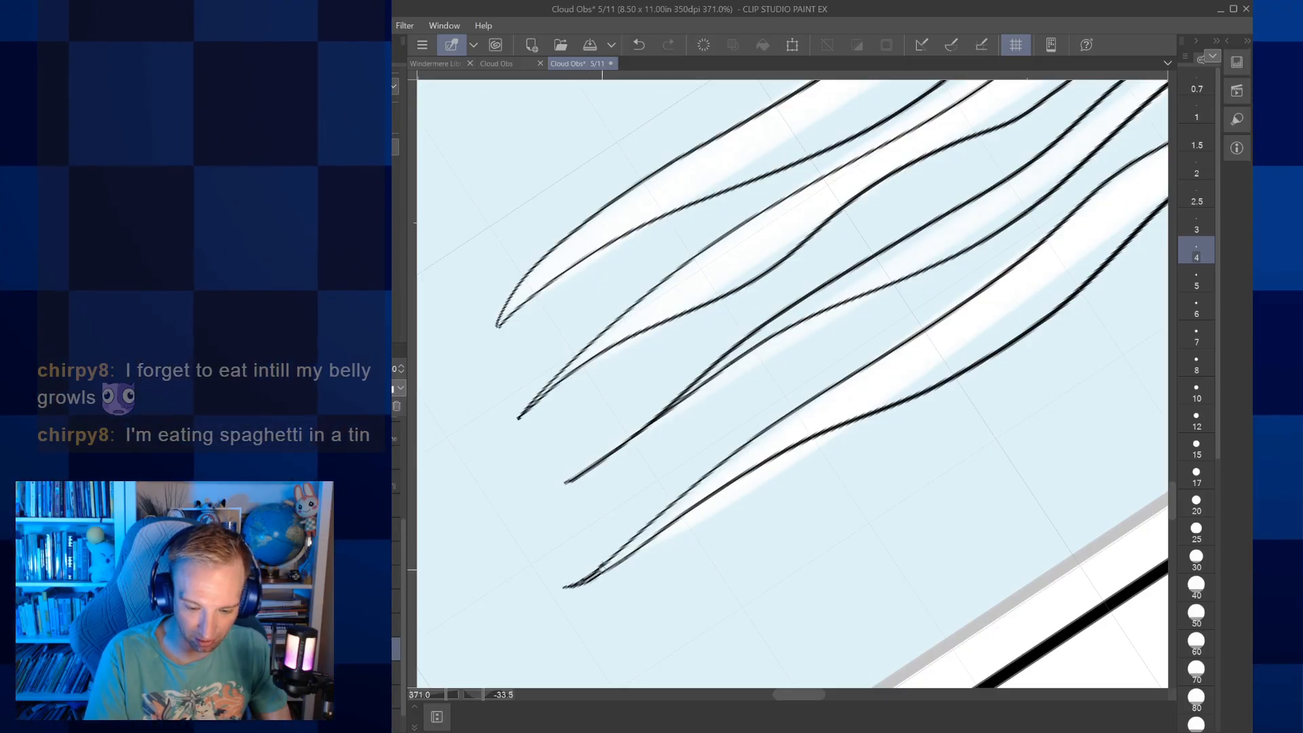
Add thin curved inner contour lines to the lowest Cirro-form wisp's middle and right bend, and inside the second wisp's hooked end
drag(923, 312, 662, 456)
mouse_move(665, 514)
mouse_down()
mouse_move(725, 488)
mouse_move(869, 359)
mouse_up()
drag(692, 502, 823, 399)
drag(897, 323, 610, 622)
mouse_move(802, 478)
mouse_down()
mouse_move(849, 424)
mouse_move(853, 358)
mouse_up()
drag(806, 475, 851, 405)
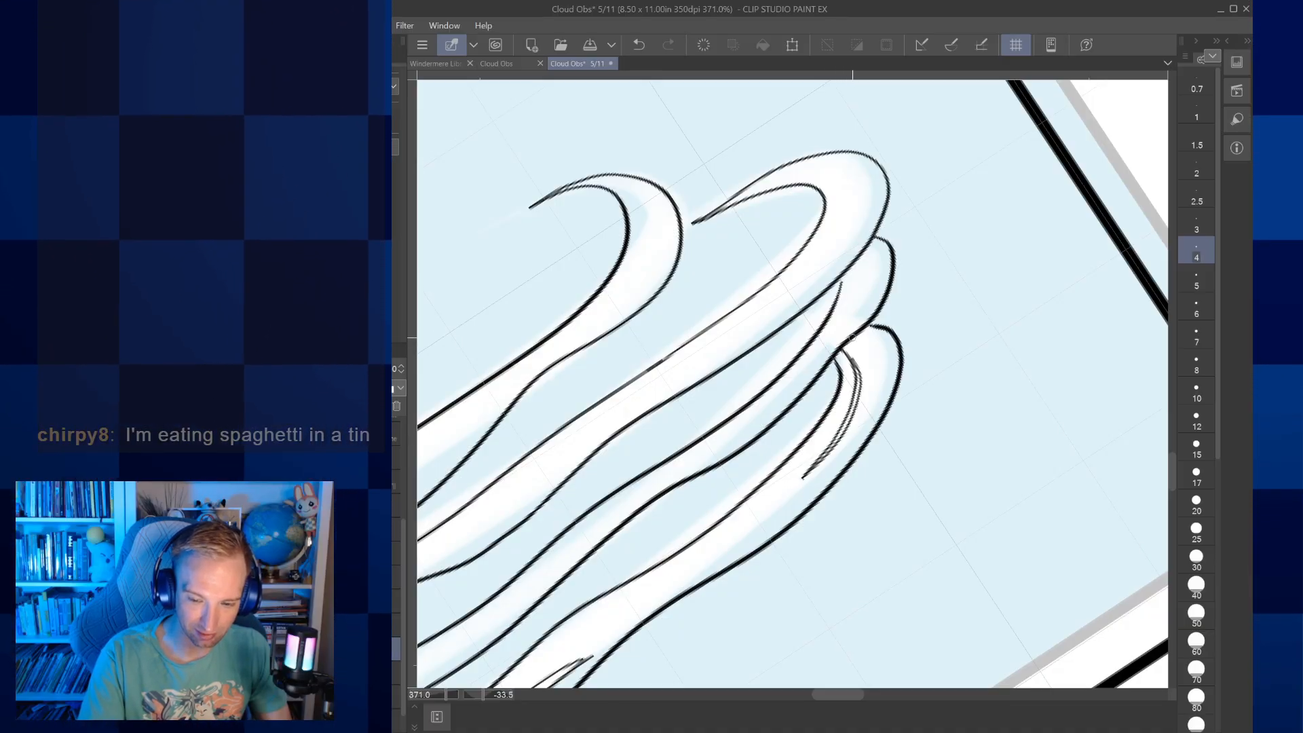
mouse_move(792, 293)
mouse_down()
mouse_move(846, 246)
mouse_move(865, 200)
mouse_up()
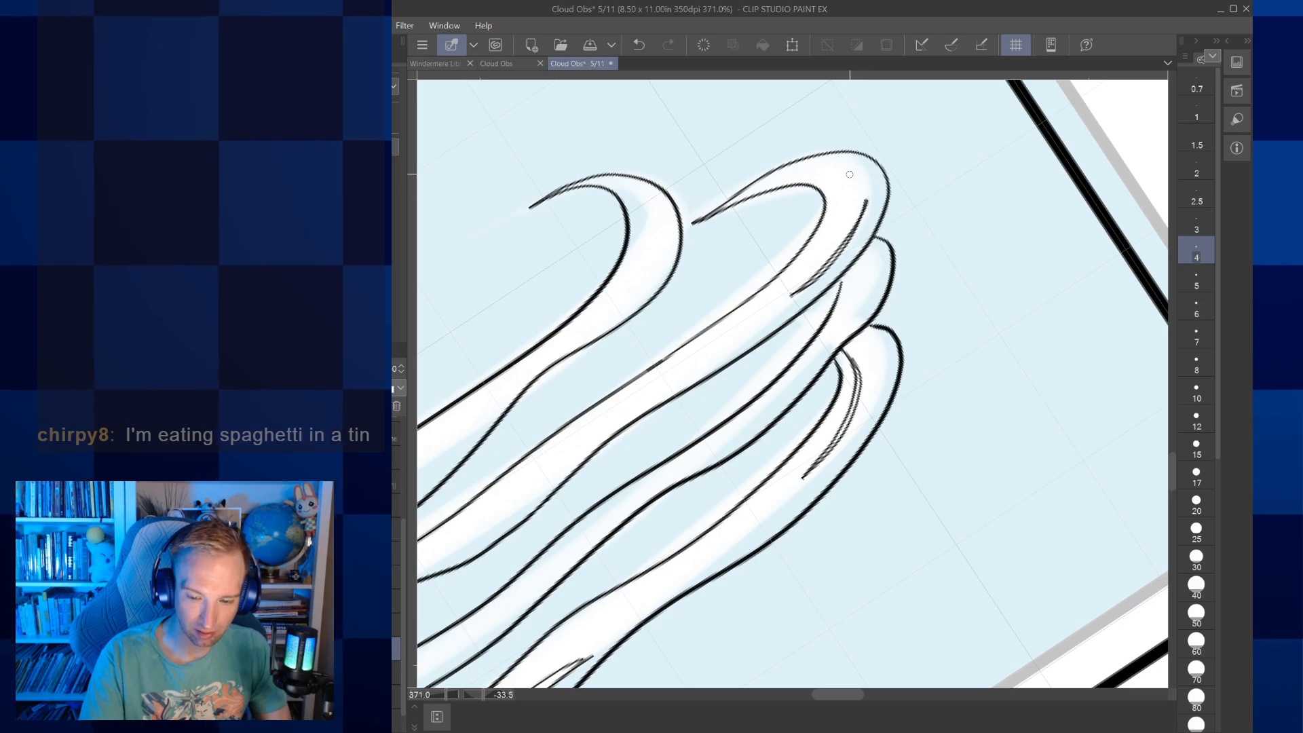
key(ctrl+alt+0)
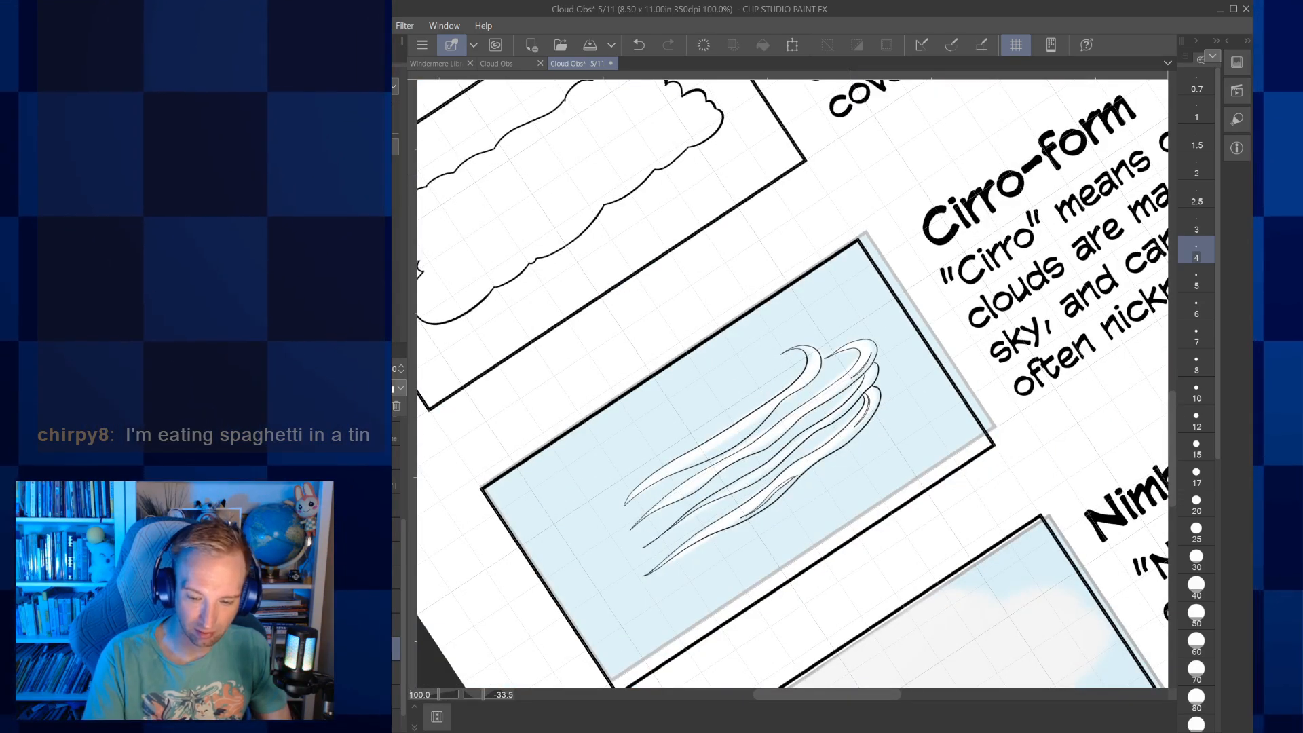
Add an inner contour line to the middle of the uppermost Cirro-form wisp and delete the coloured picture behind the wisps
scroll(768, 434, up, 8)
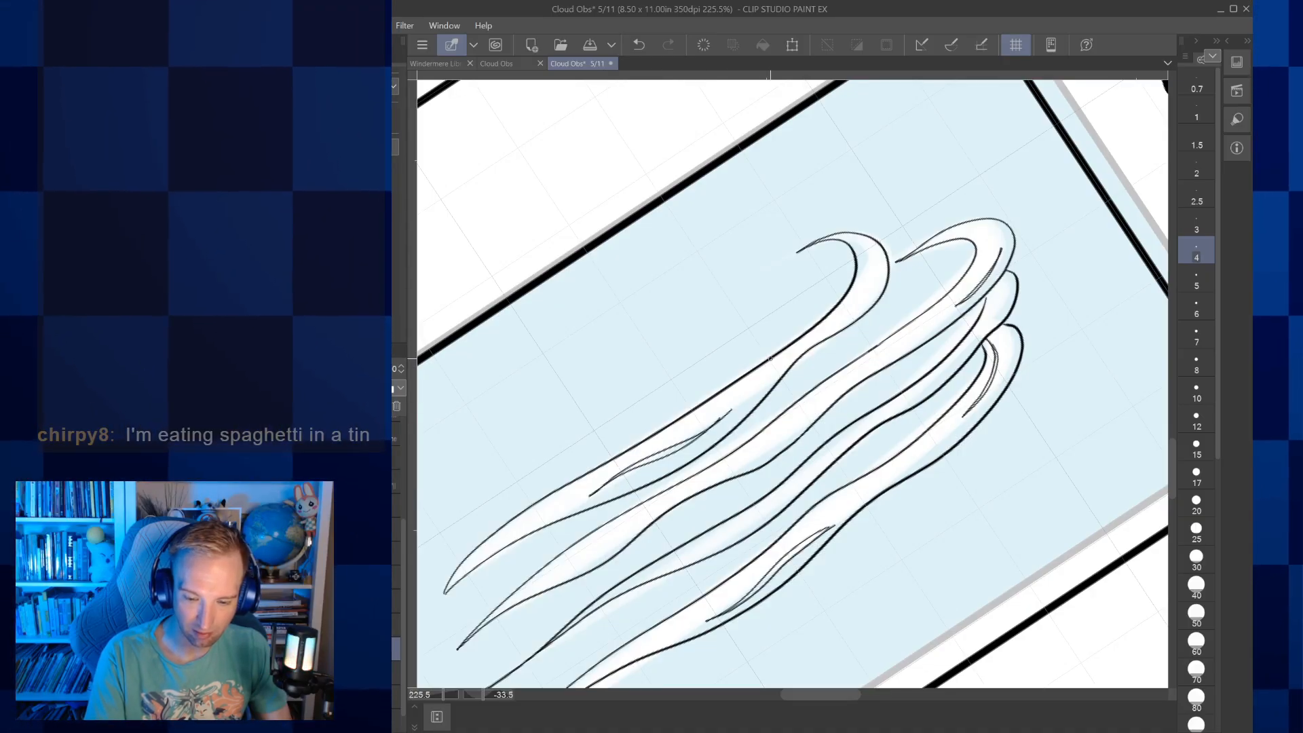
key(e)
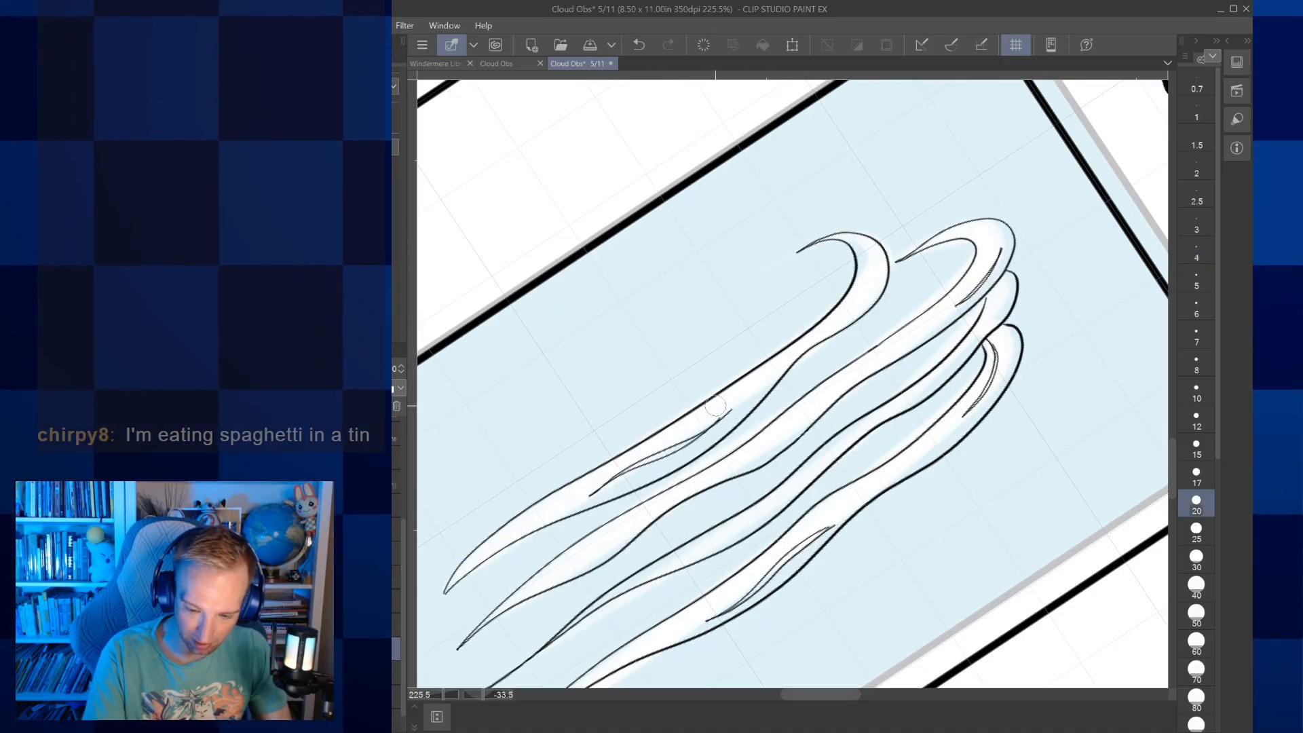
key(p)
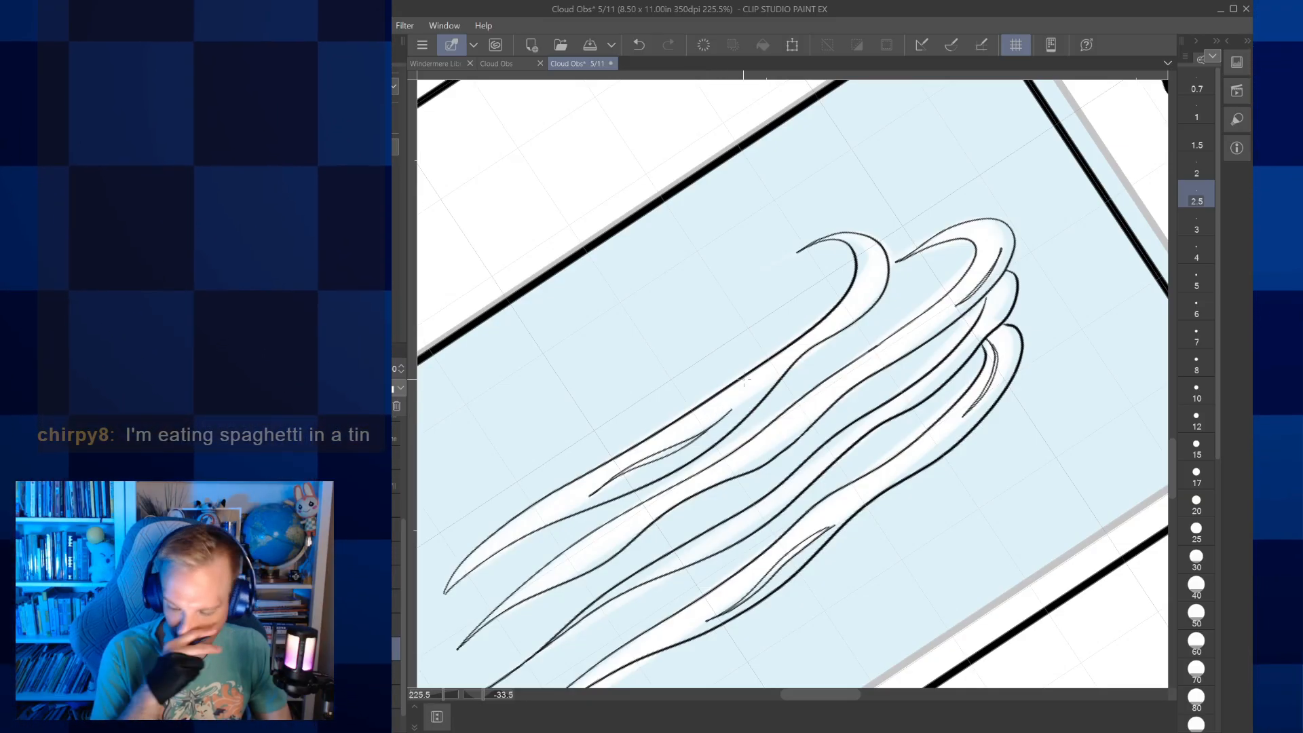
scroll(744, 379, down, 5)
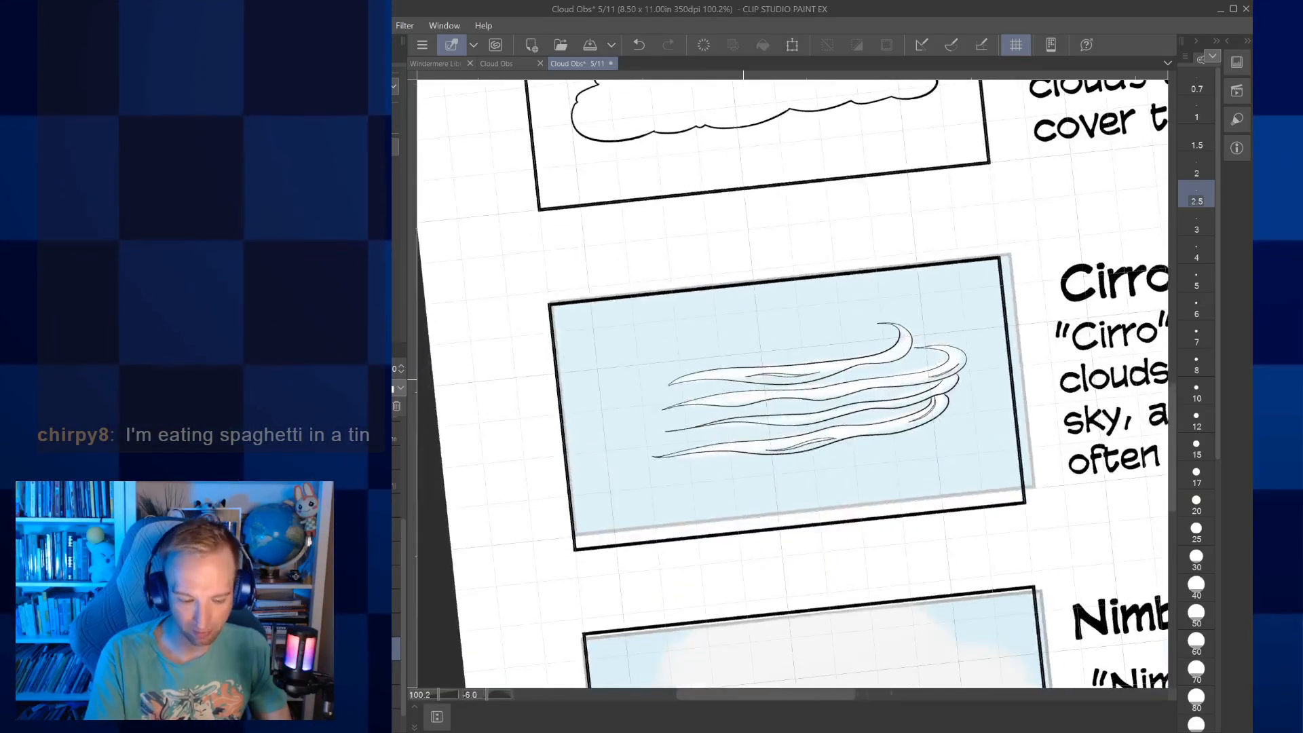
key(Delete)
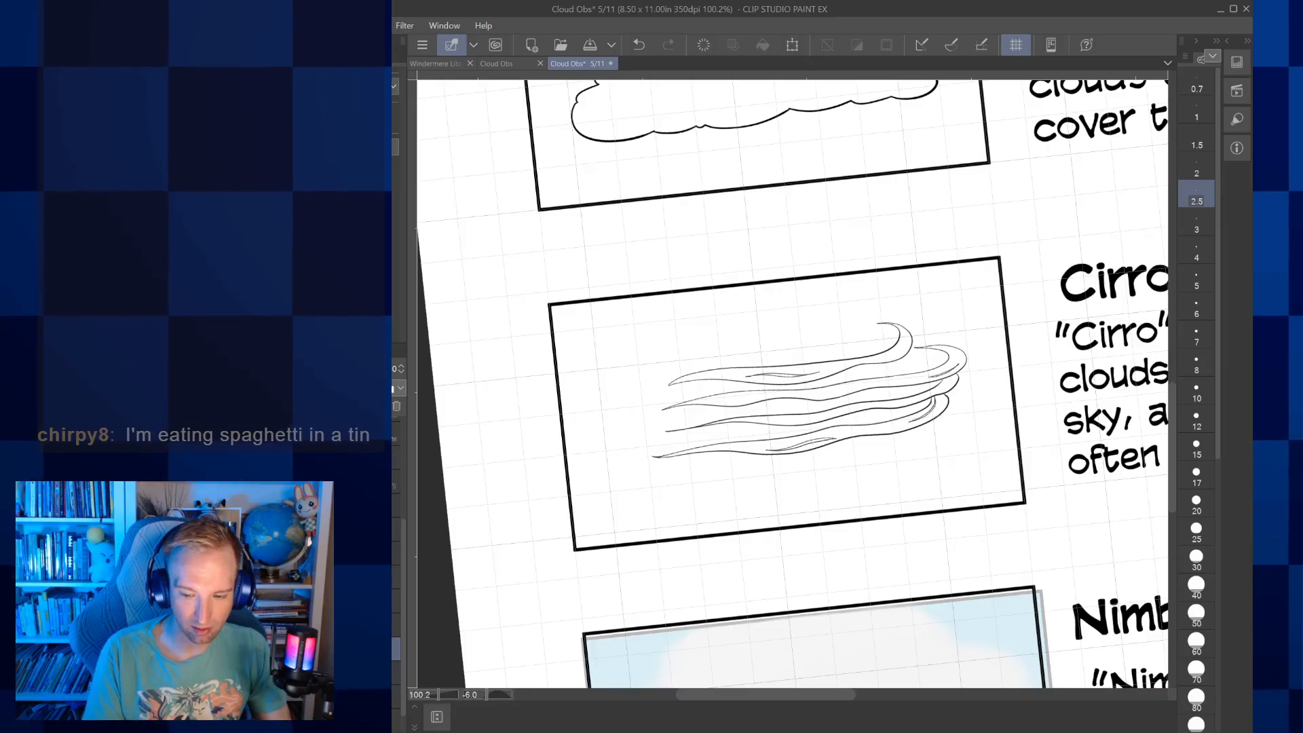
Select the inked Cirro-form wisps, move them slightly left to centre them in their frame, and deselect
drag(744, 379, 667, 375)
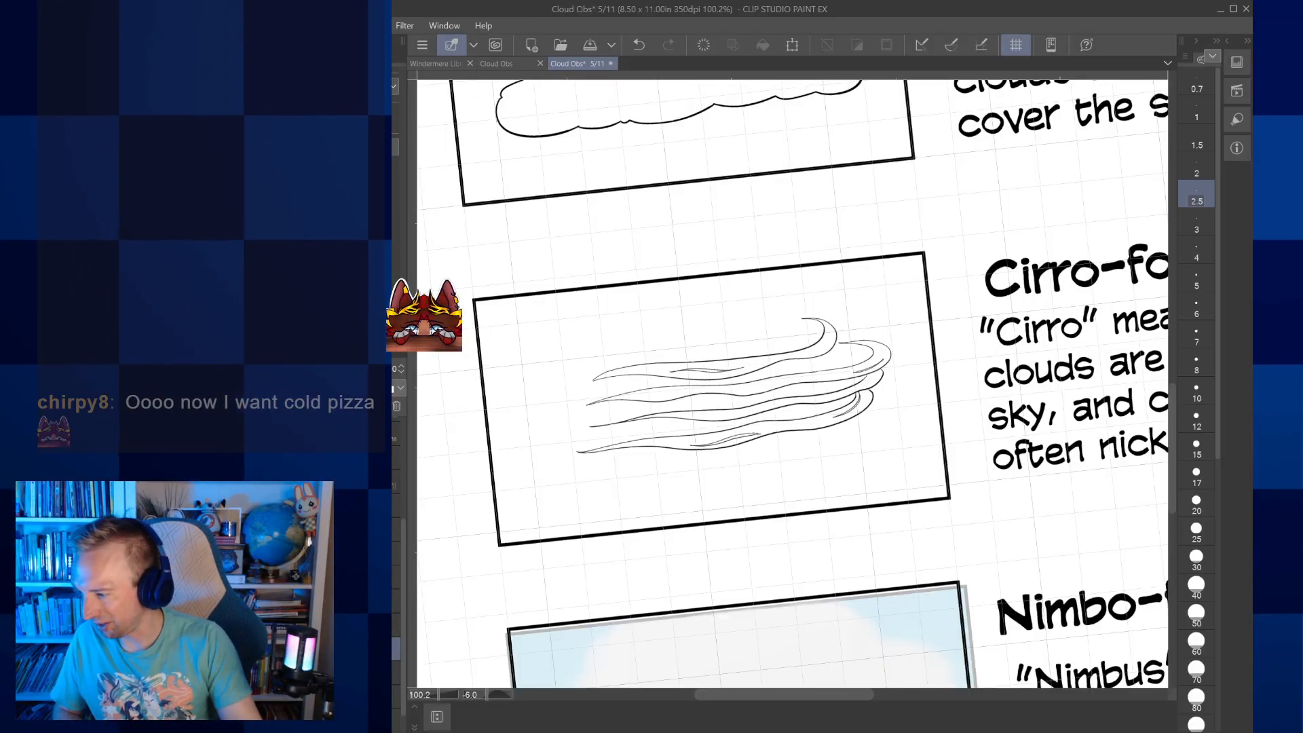
scroll(744, 403, down, 5)
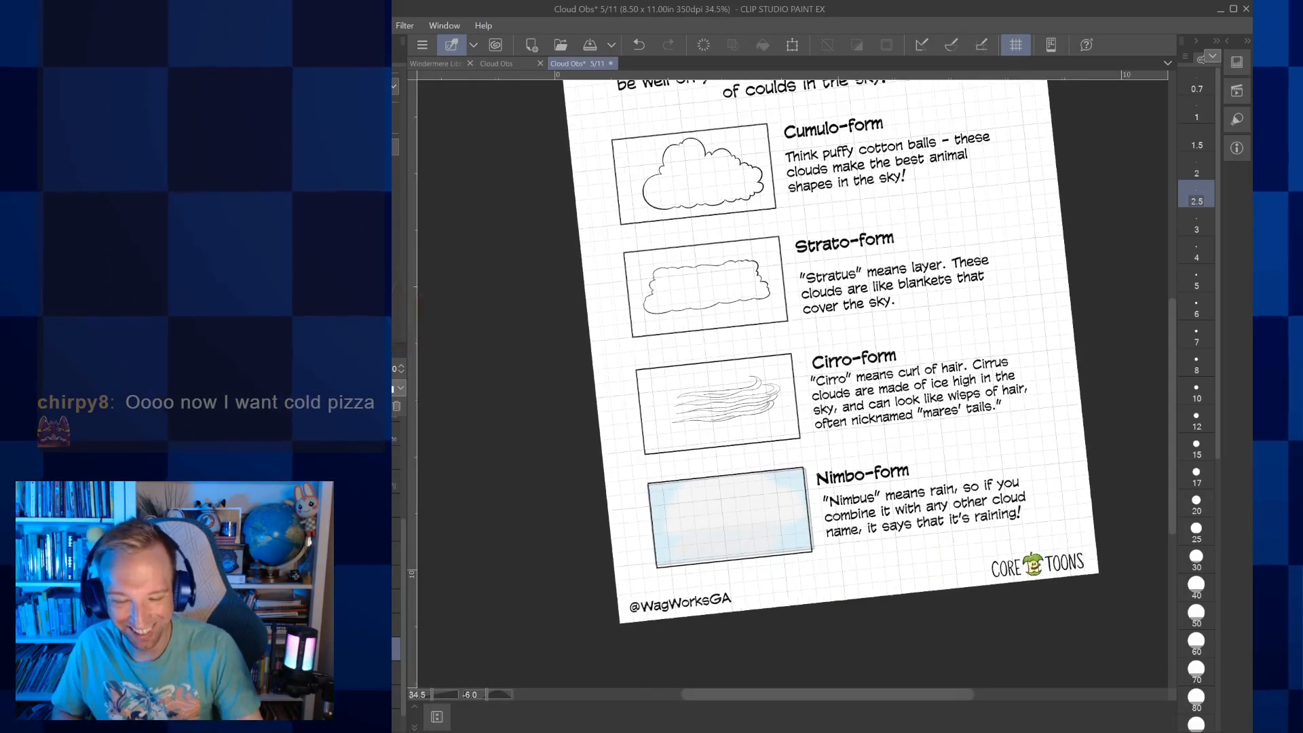
drag(793, 383, 764, 369)
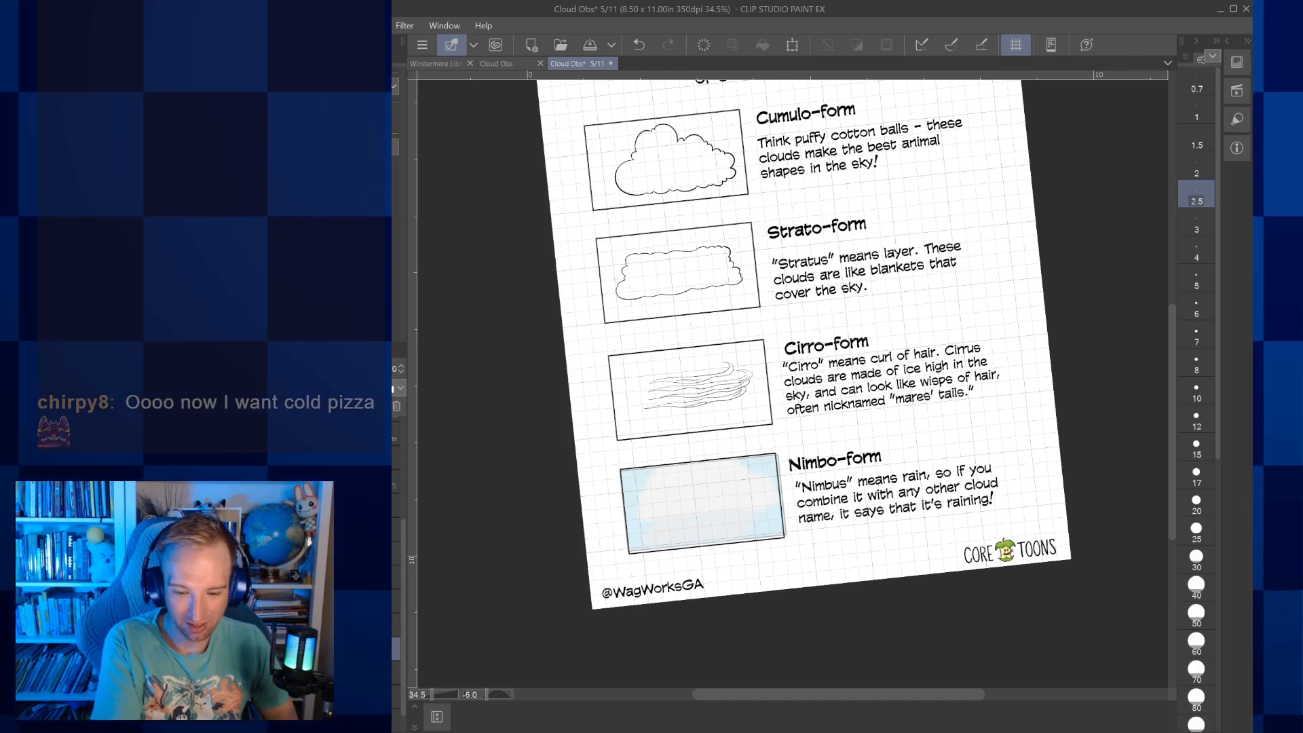
key(space)
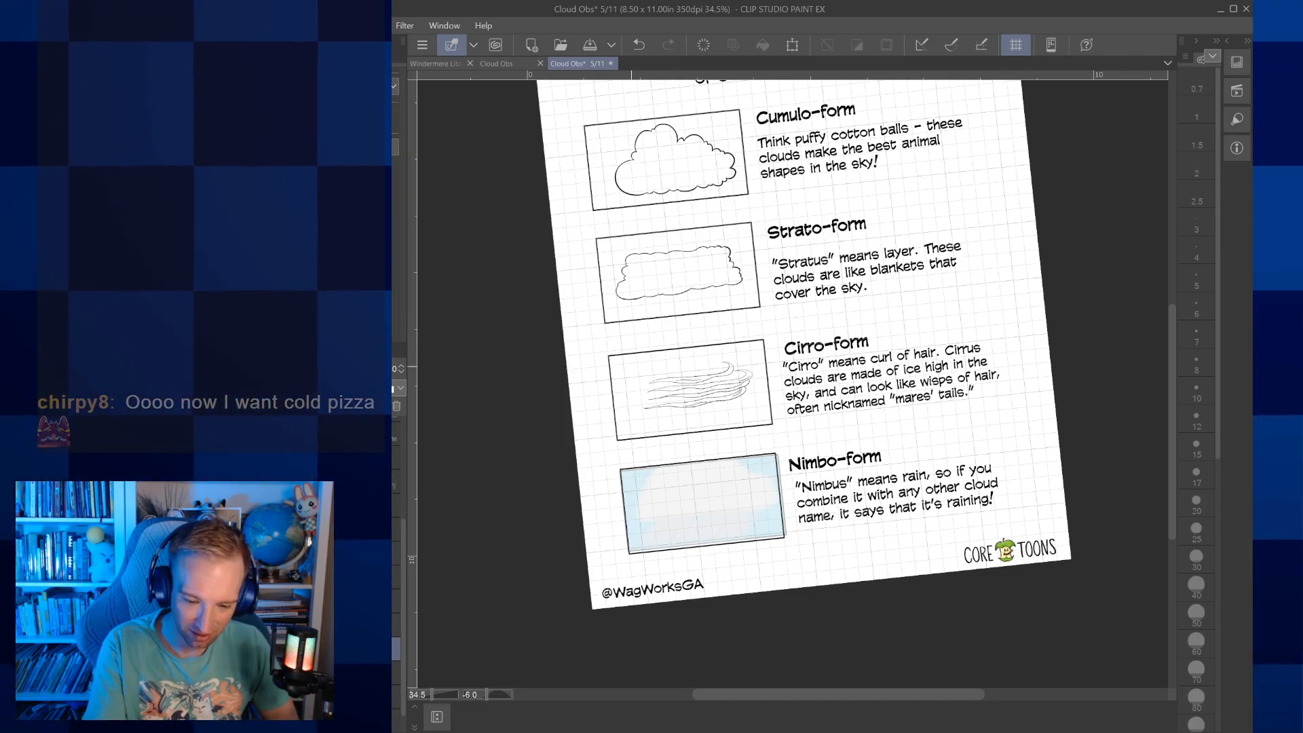
drag(755, 401, 751, 392)
key(ctrl+d)
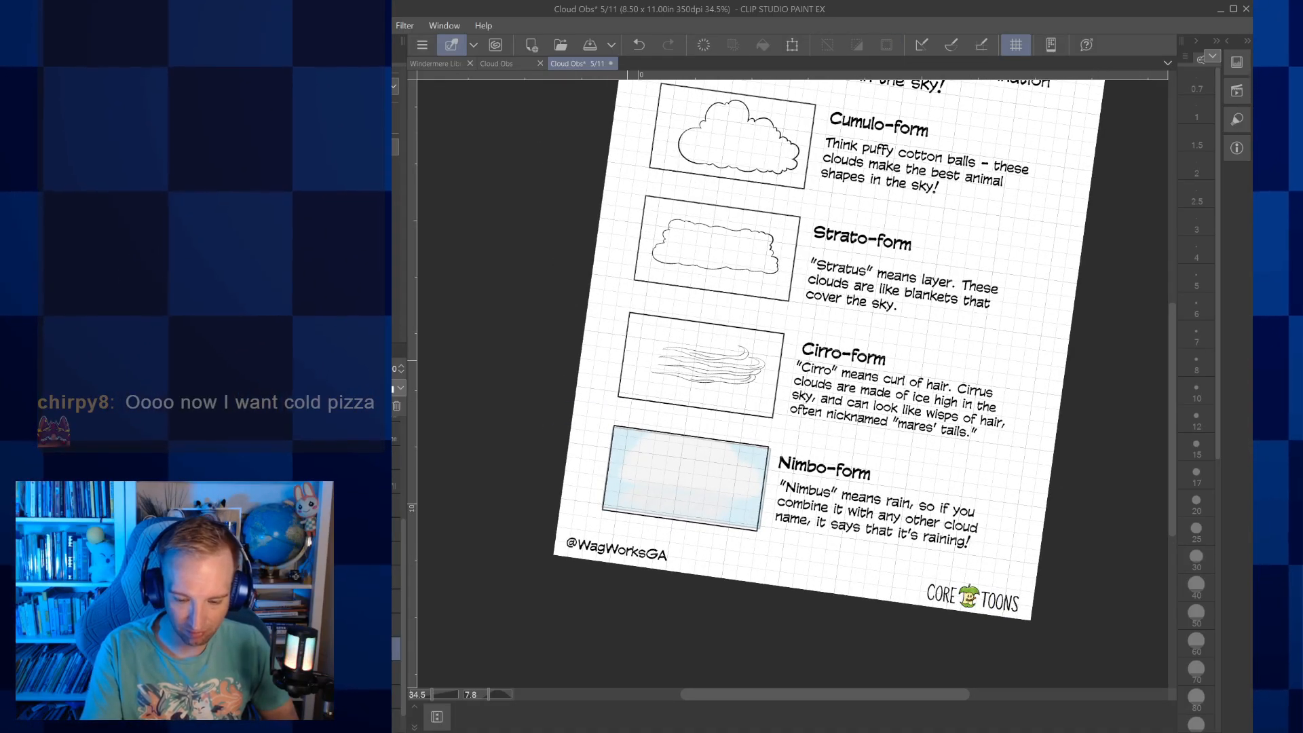
key(ctrl+at)
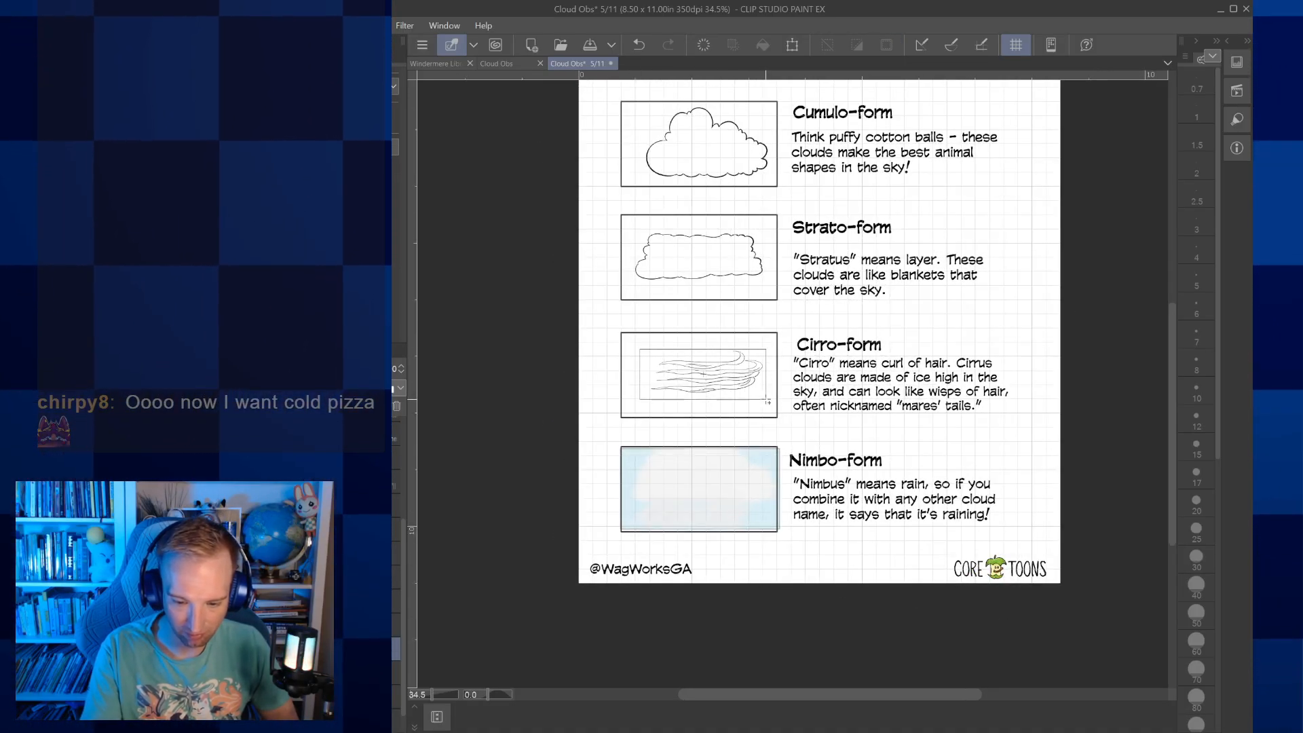
drag(767, 403, 742, 382)
click(738, 422)
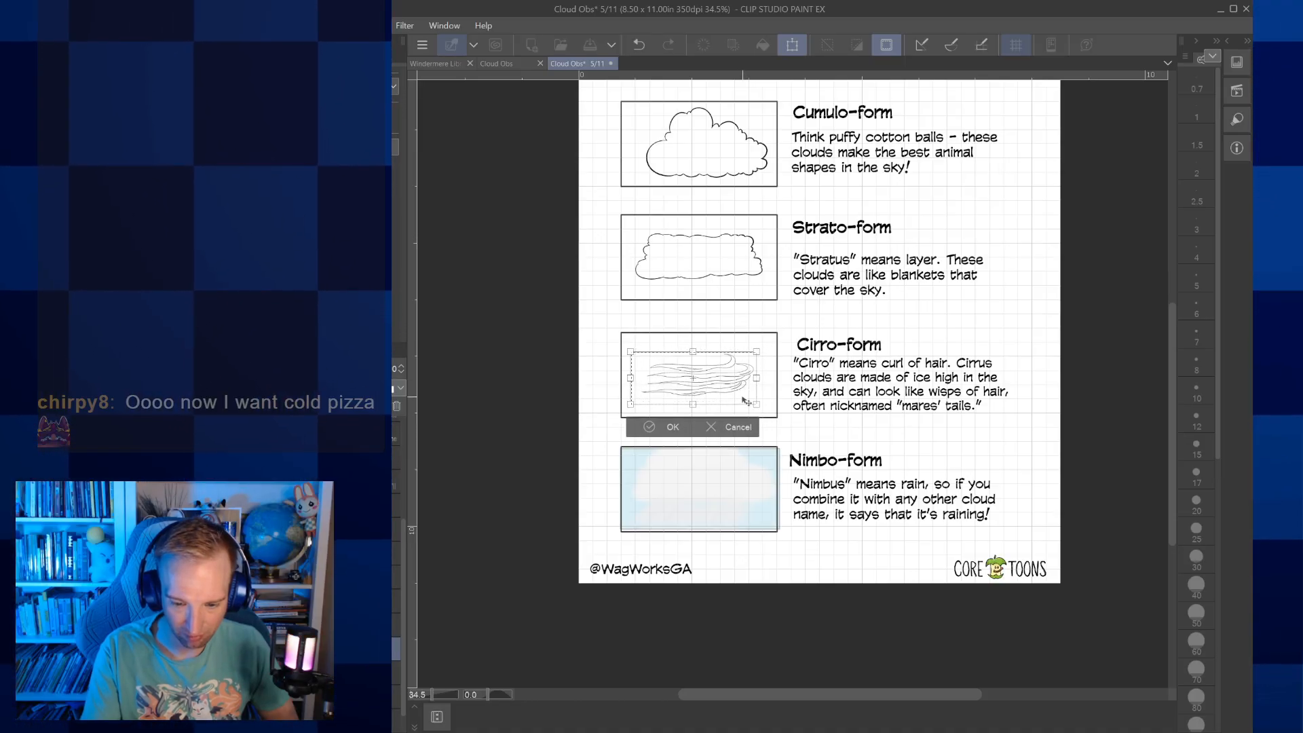
click(674, 427)
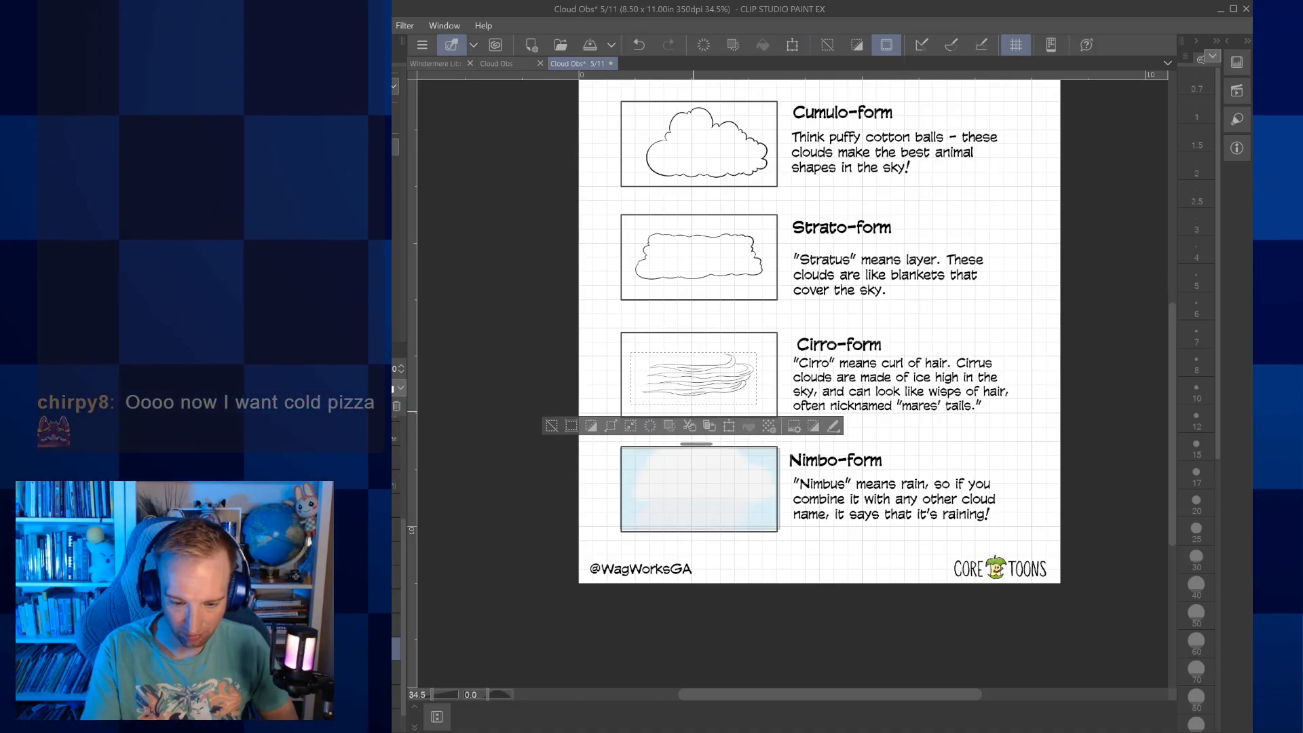
key(ctrl+d)
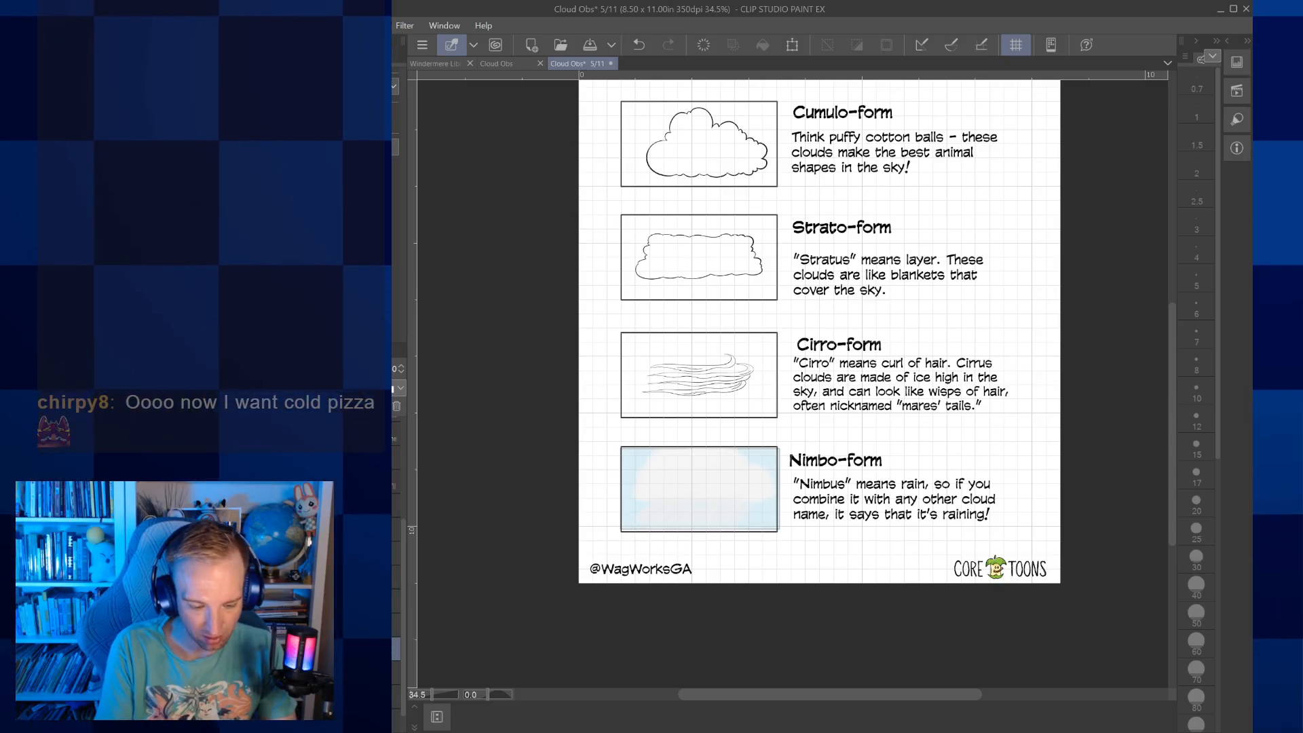
Hide the grid and, with the brush size at 6, ink a long base line beneath the Nimbo-form cloud
click(1016, 44)
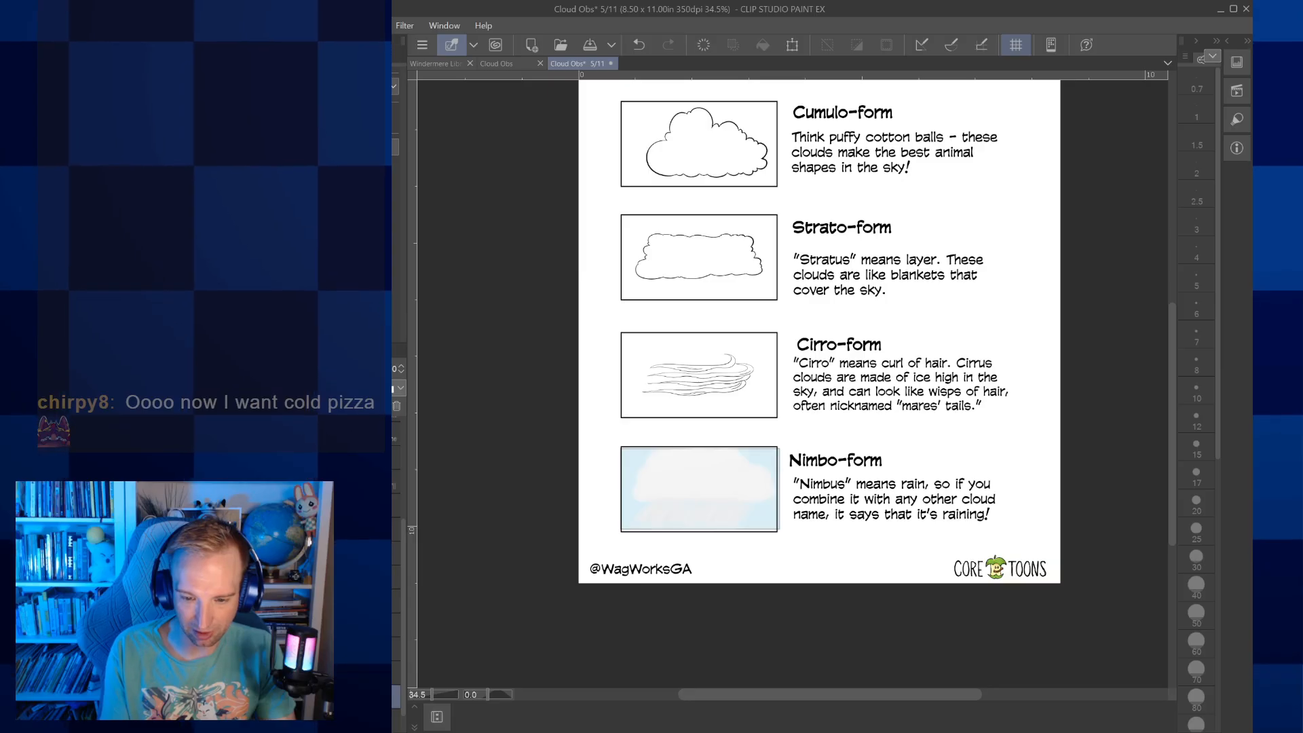
scroll(678, 539, up, 5)
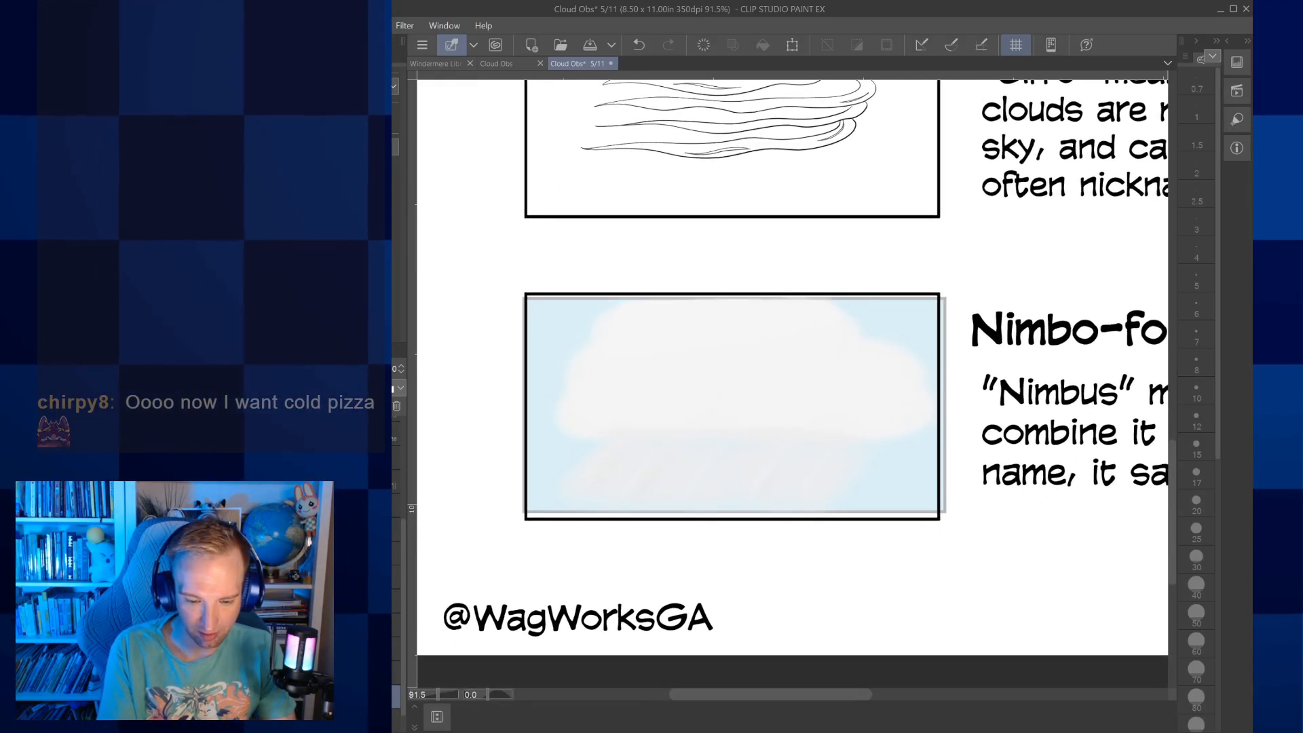
key(p)
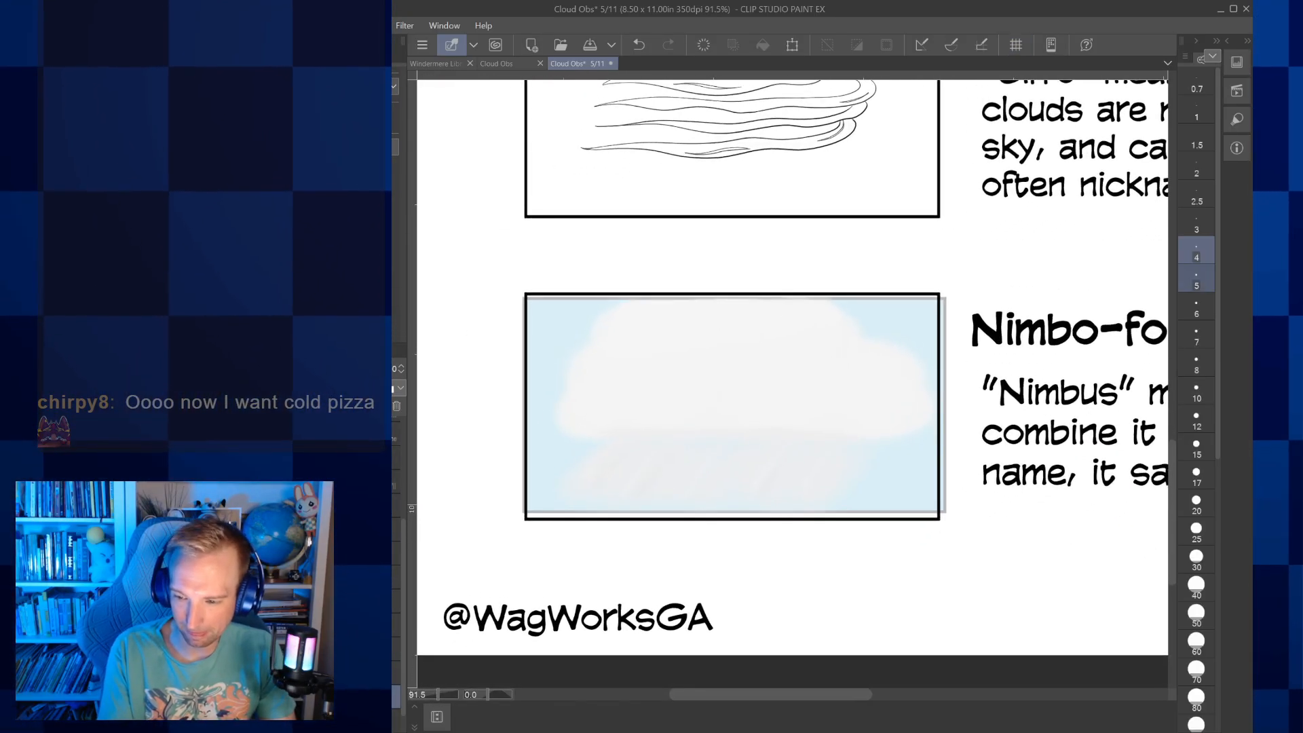
click(1196, 279)
click(1198, 304)
drag(793, 385, 754, 410)
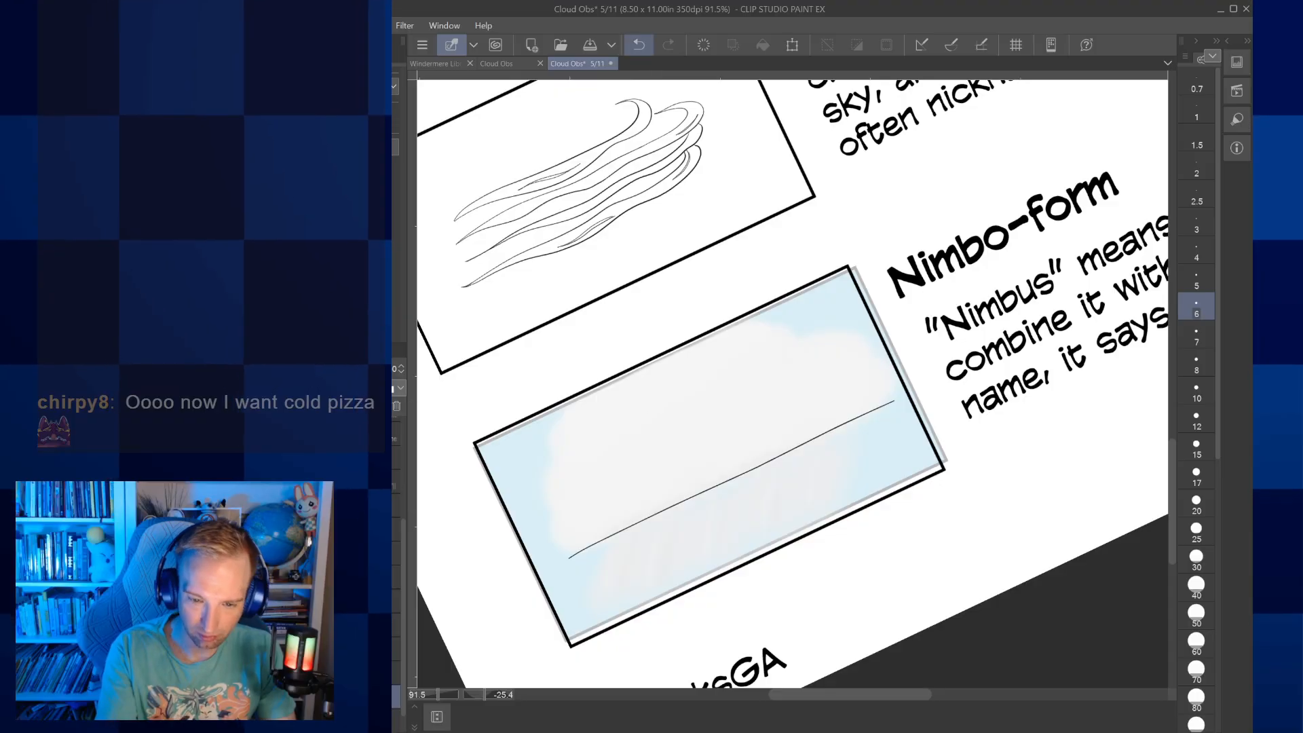
Round the ends of the Nimbo-form cloud's base line and ink its left side as large and small scallops
mouse_move(551, 535)
mouse_down()
mouse_move(555, 551)
mouse_move(611, 541)
mouse_move(717, 483)
mouse_up()
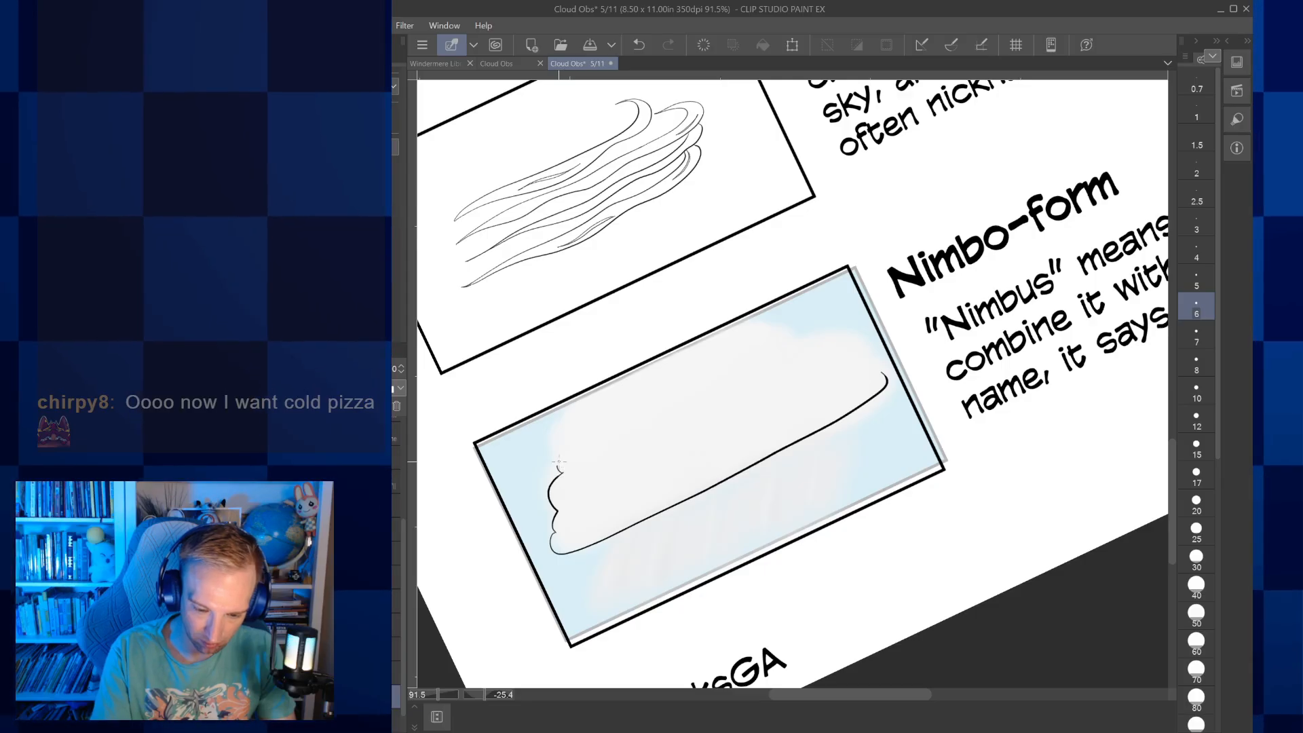
key(ctrl+z)
scroll(567, 441, up, 3)
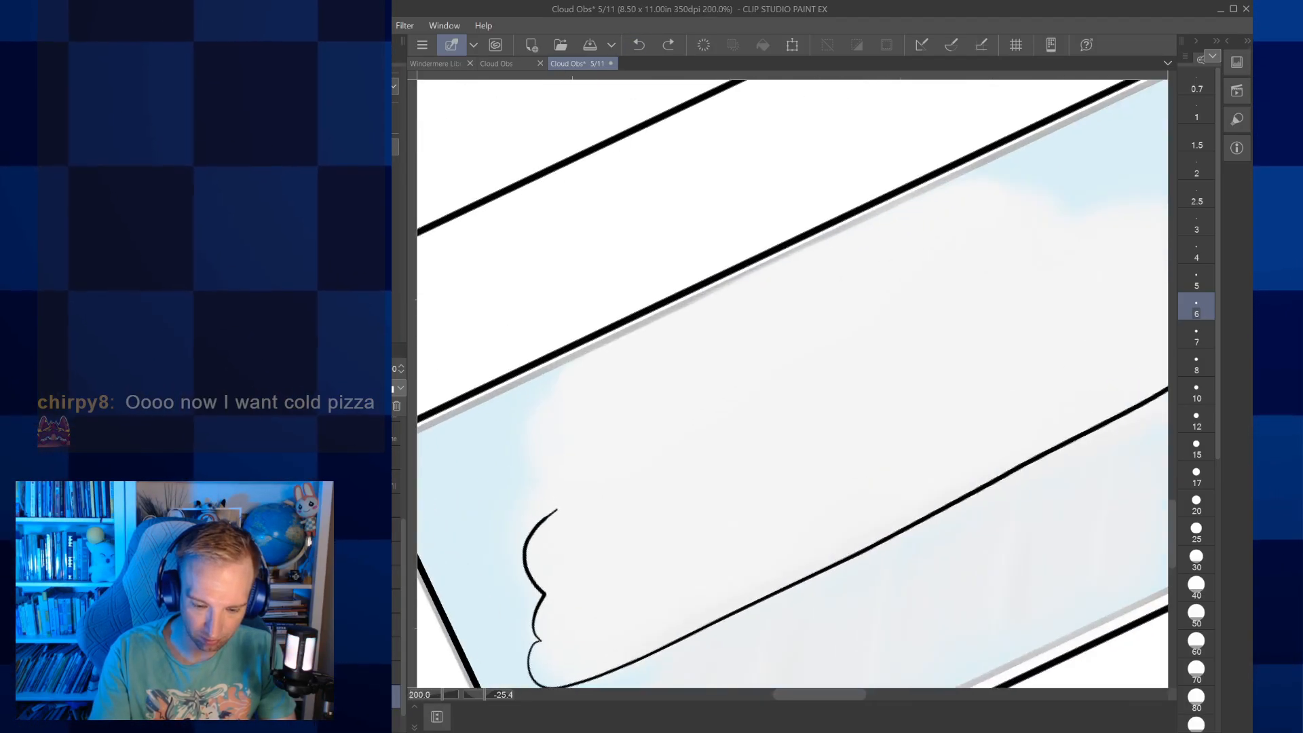
drag(583, 515, 609, 443)
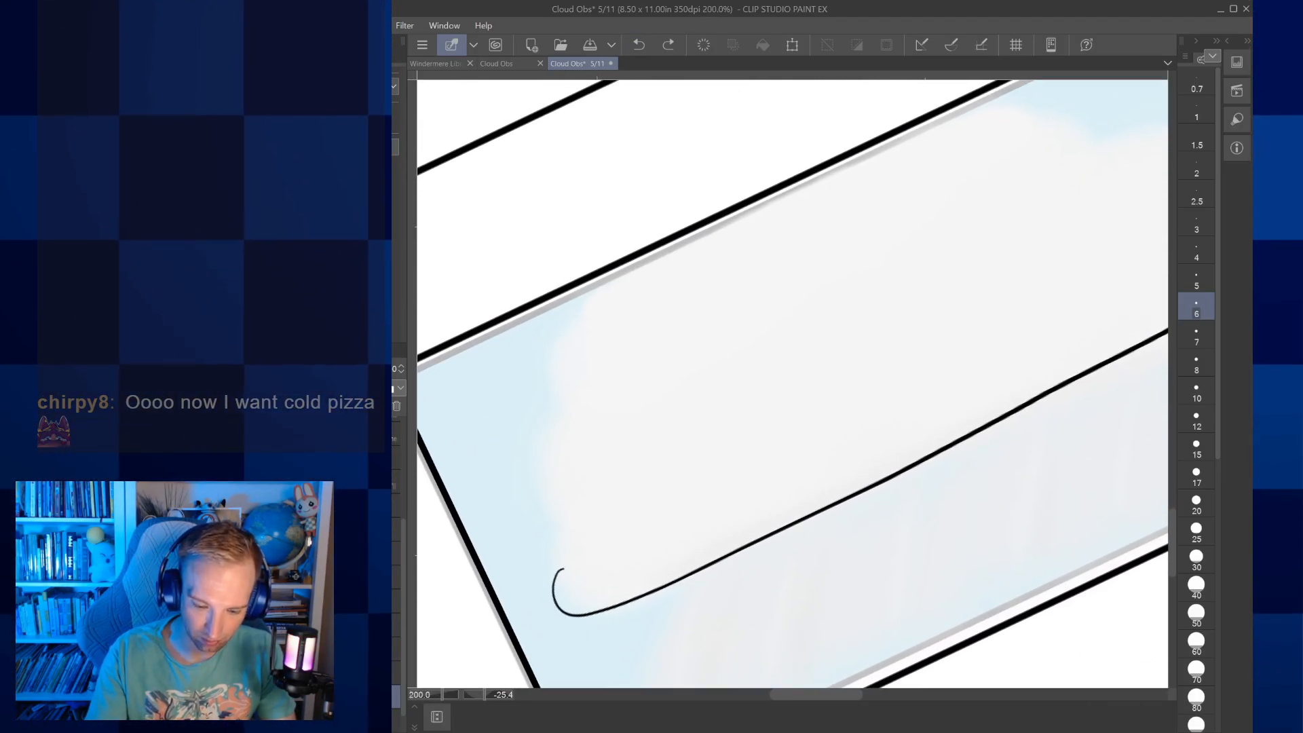
mouse_move(558, 570)
mouse_down()
mouse_move(570, 538)
mouse_move(545, 512)
mouse_move(551, 451)
mouse_move(572, 424)
mouse_up()
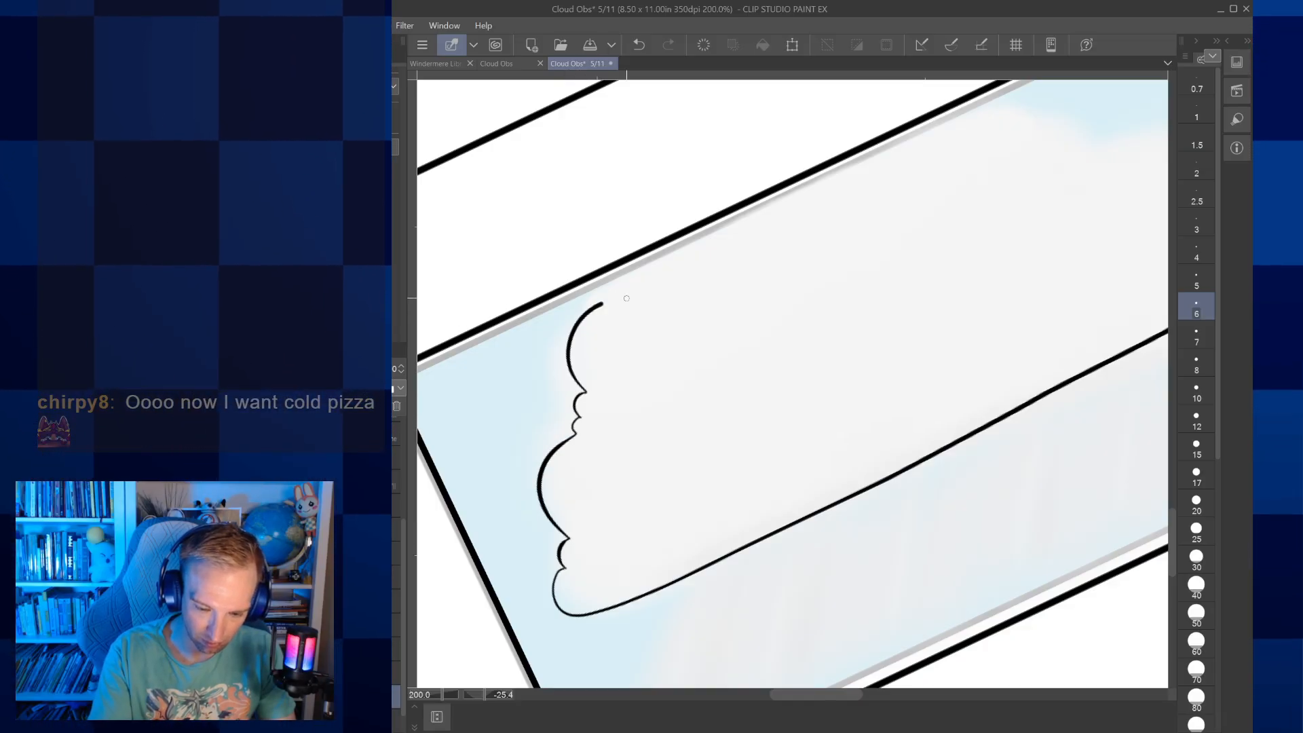
Ink the Nimbo-form cloud's top as alternating large and small puffs, continuing down the right side to meet the base
mouse_move(667, 274)
mouse_down()
mouse_move(532, 334)
mouse_move(541, 303)
mouse_up()
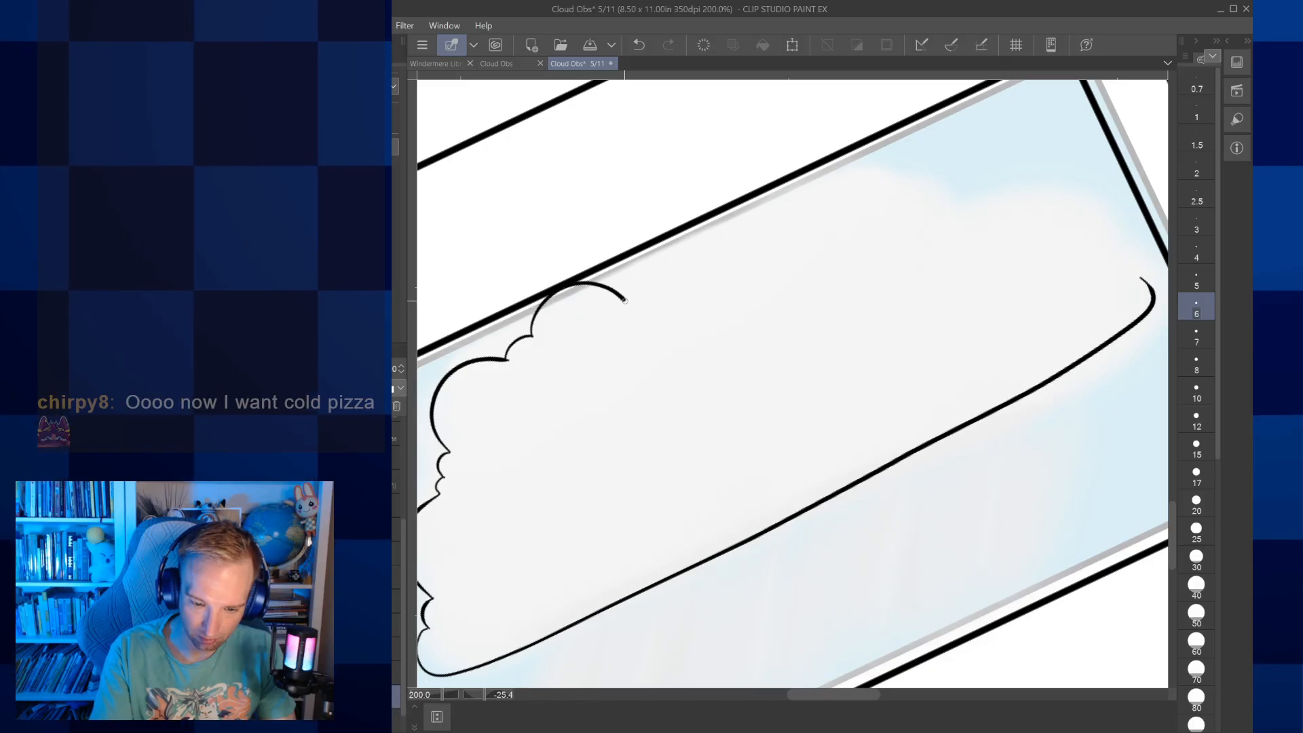
mouse_move(775, 264)
mouse_down()
mouse_move(863, 246)
mouse_move(885, 298)
mouse_move(788, 372)
mouse_up()
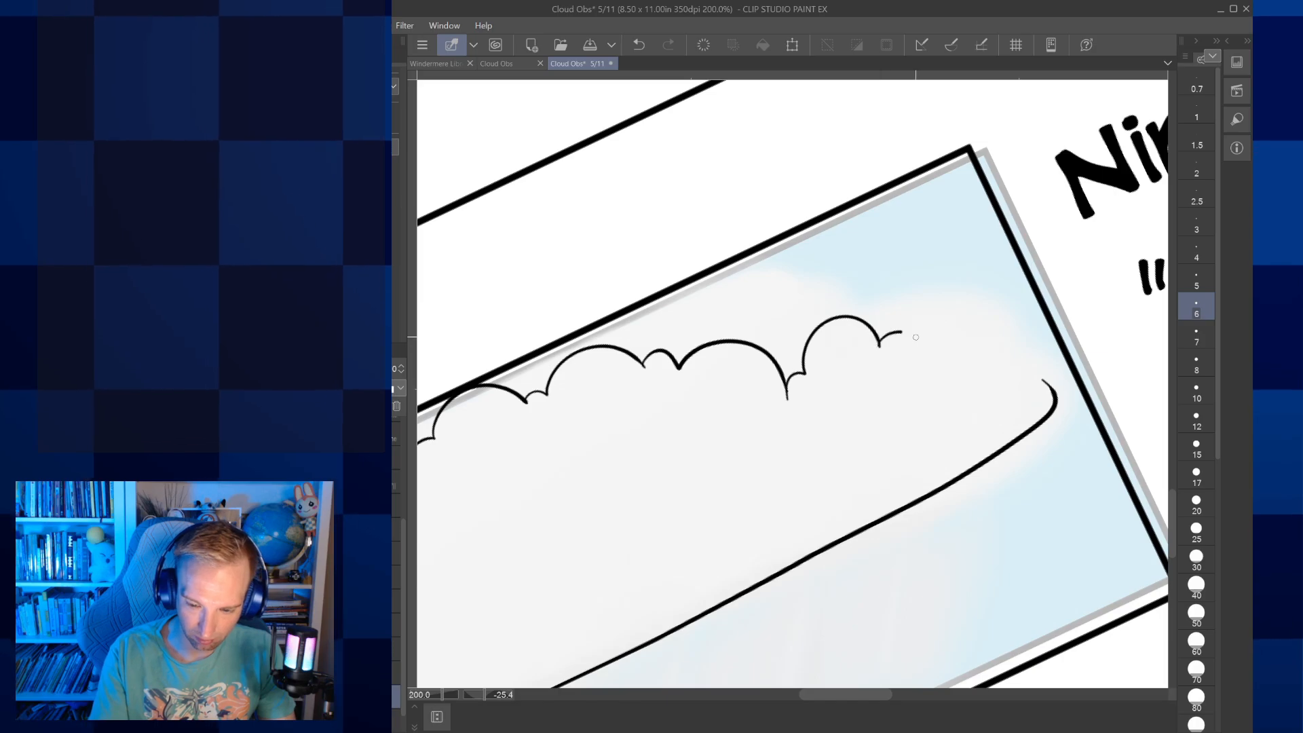
drag(1005, 351, 1052, 382)
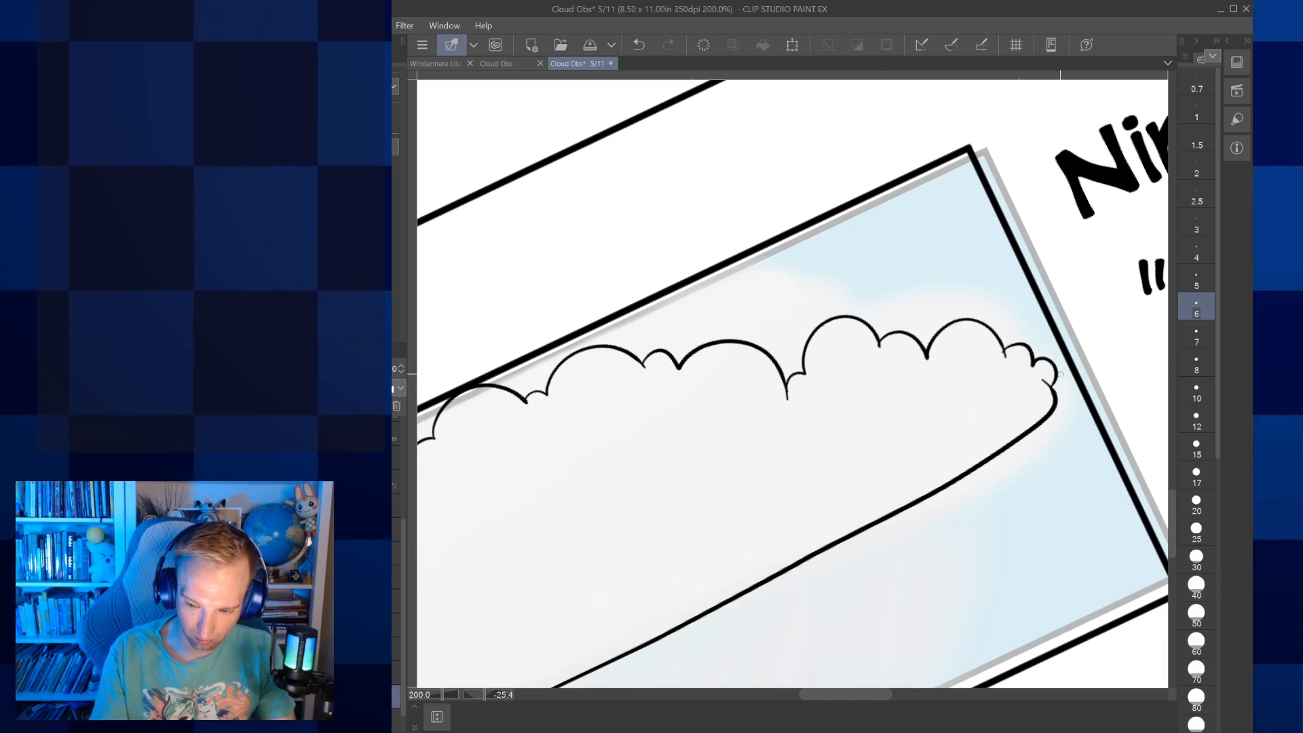
Ink slanted rain dashes of varied length at brush size 6 beneath the left part of the Nimbo-form cloud
click(1196, 195)
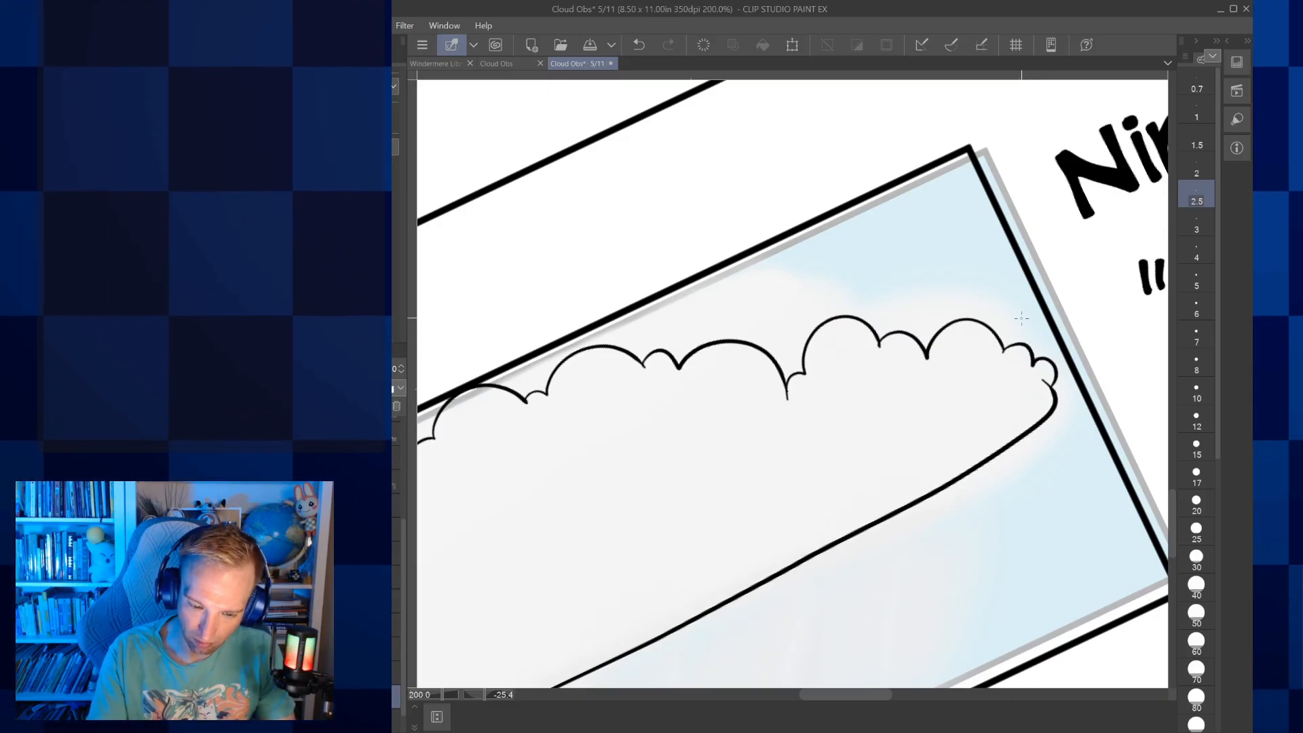
scroll(1021, 319, down, 5)
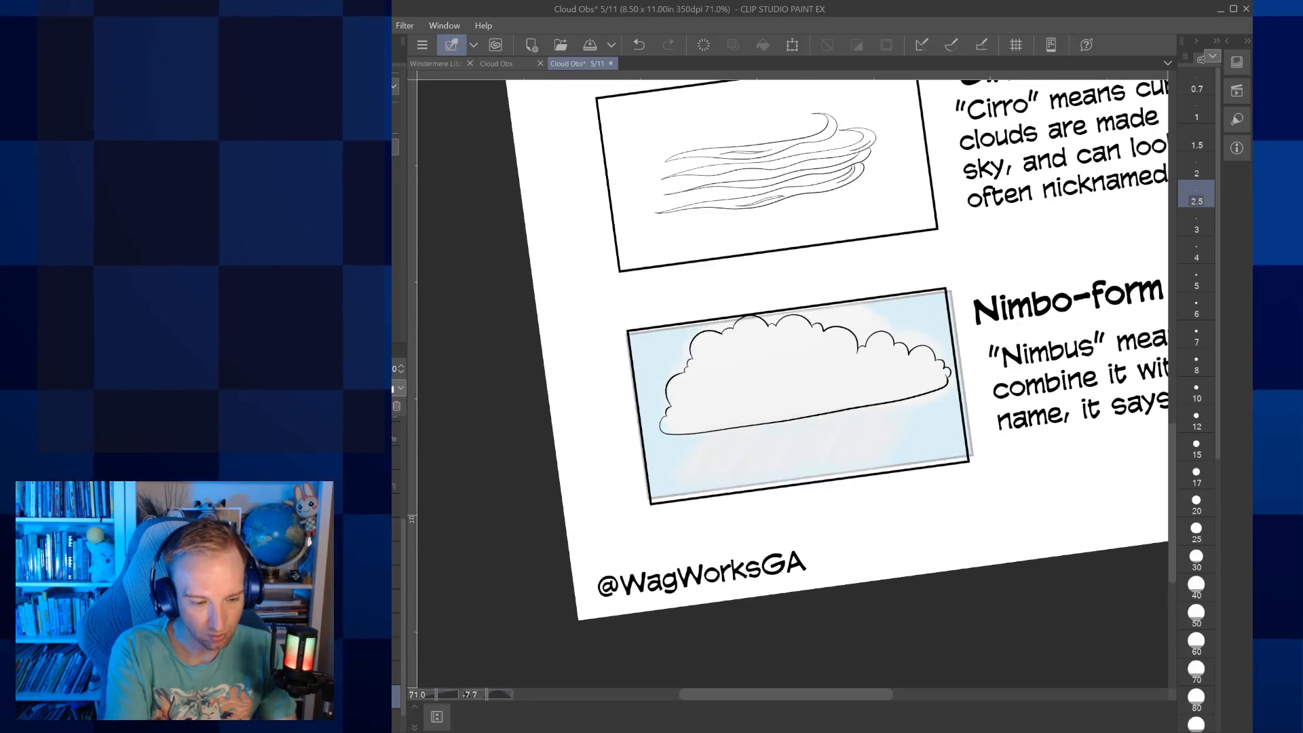
click(1196, 307)
scroll(778, 417, up, 5)
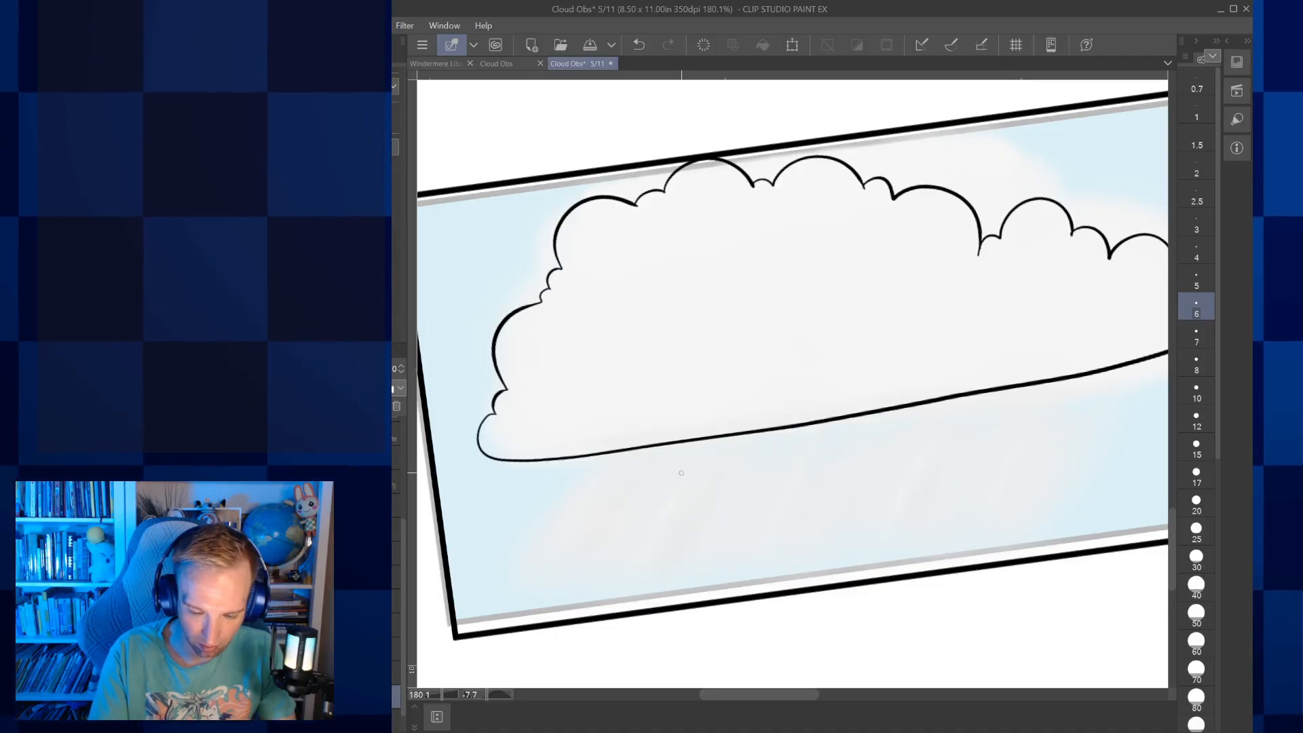
drag(699, 441, 677, 484)
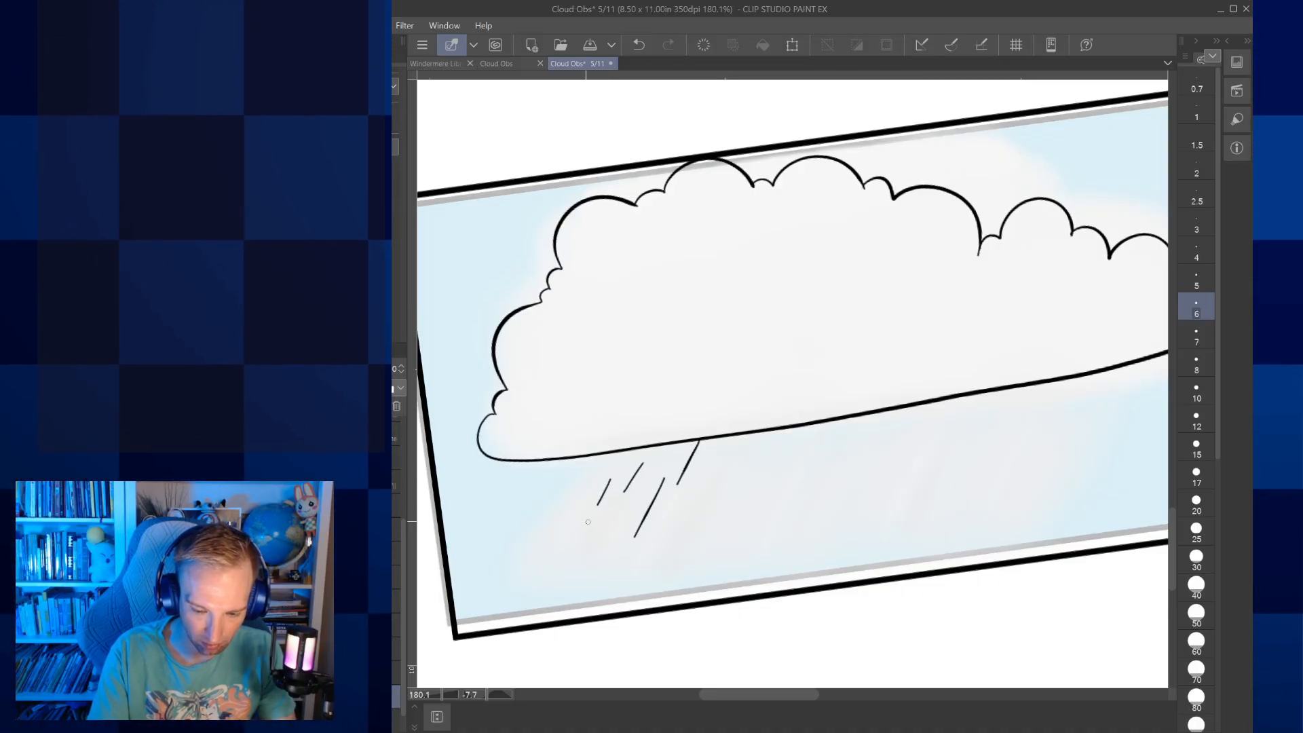
key(ctrl+z)
key(ctrl+z)
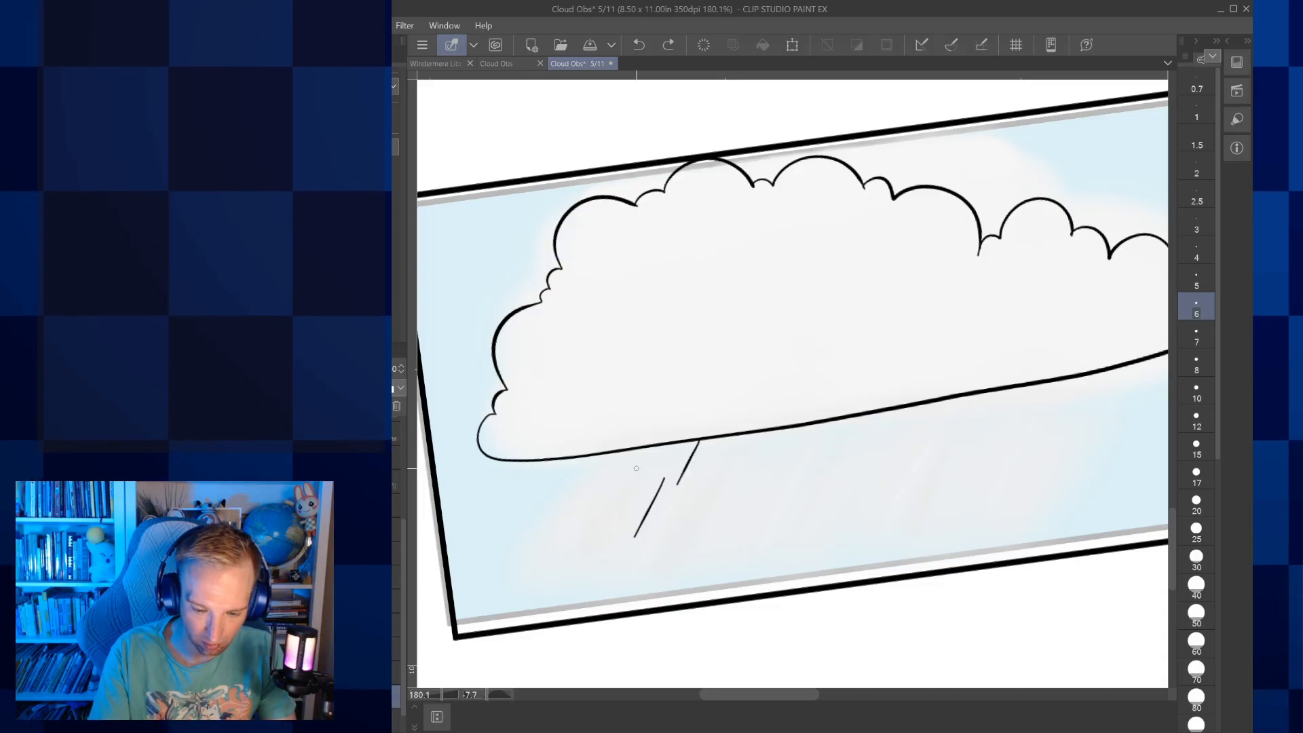
drag(642, 462, 621, 499)
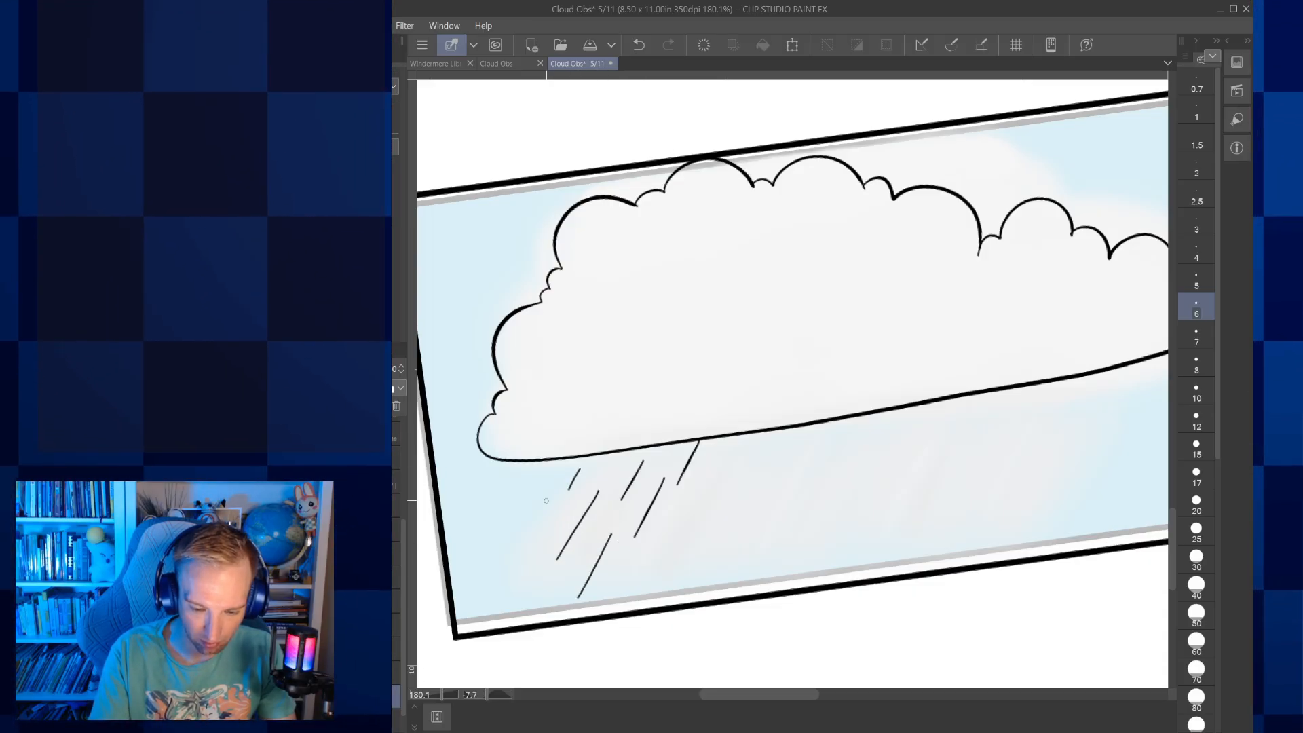
drag(554, 470, 531, 508)
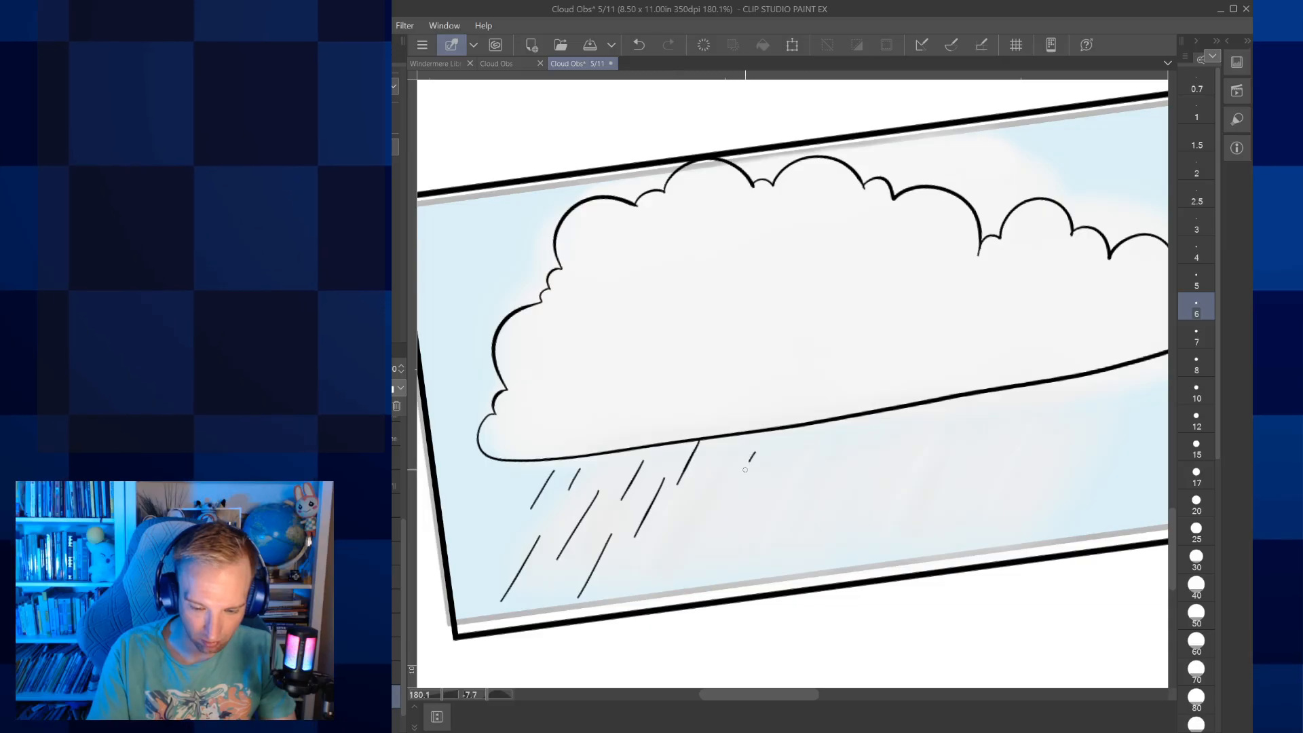
Continue the slanted rain dashes beneath the middle of the Nimbo-form cloud, redrawing the one that came out wrong
drag(788, 468, 746, 552)
drag(859, 429, 832, 477)
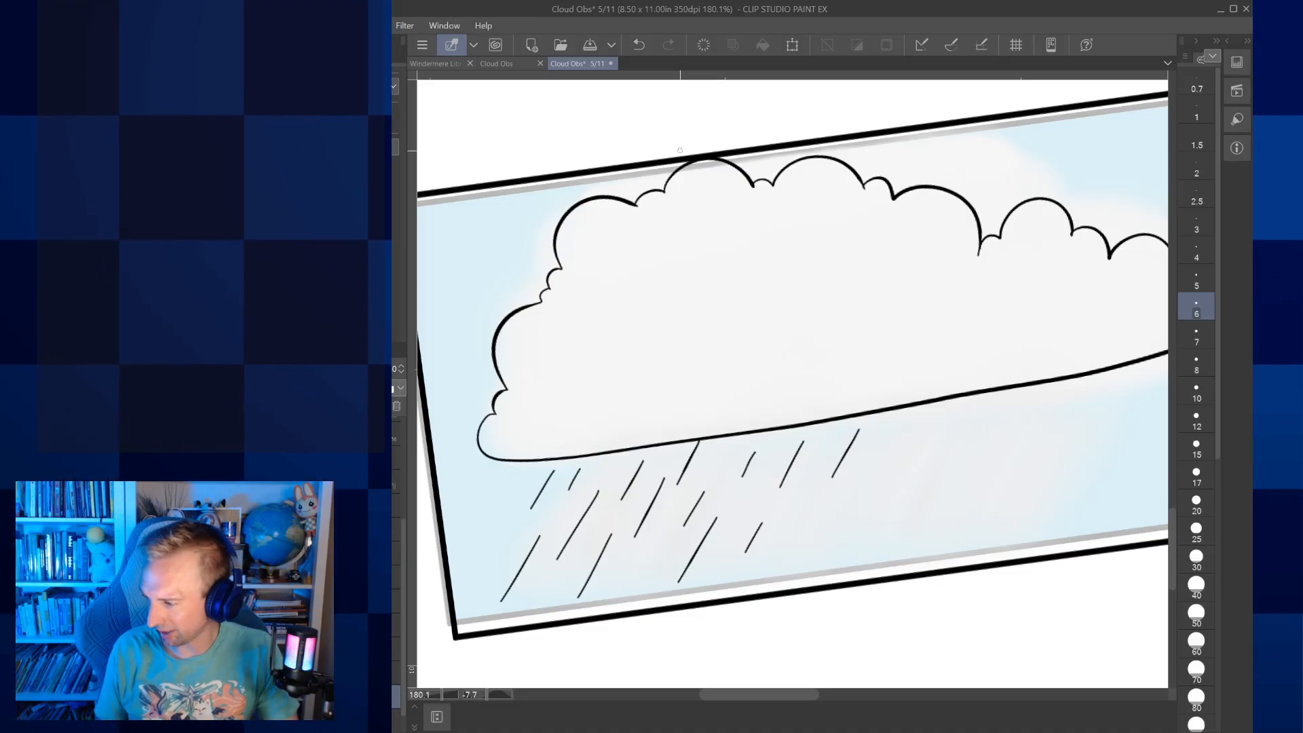
drag(680, 150, 595, 155)
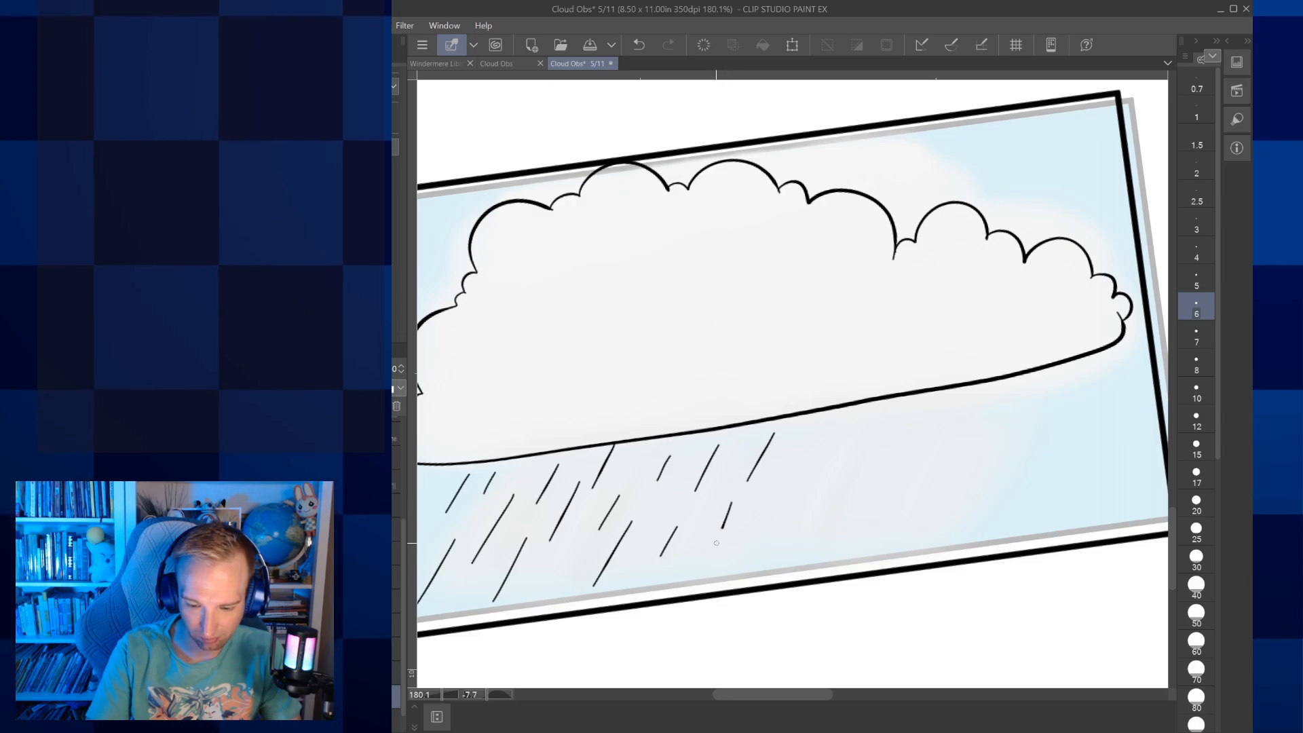
click(639, 45)
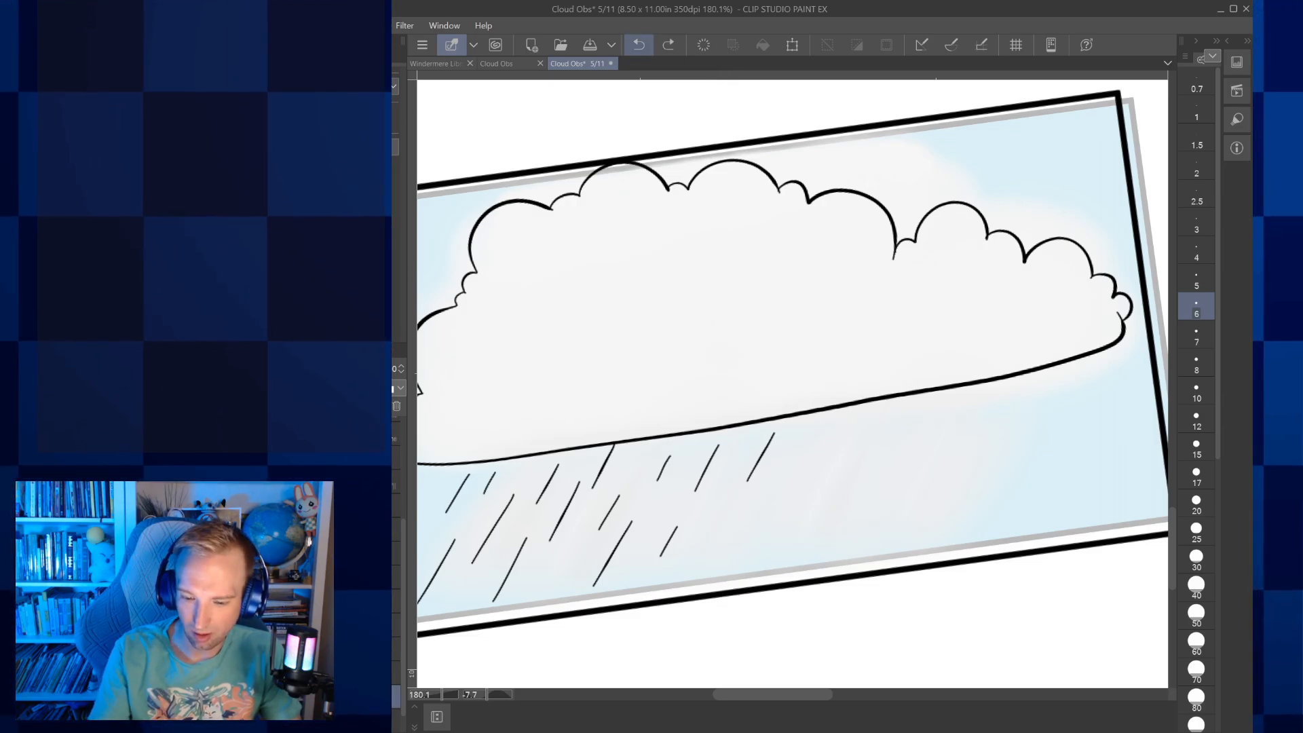
drag(720, 499, 704, 527)
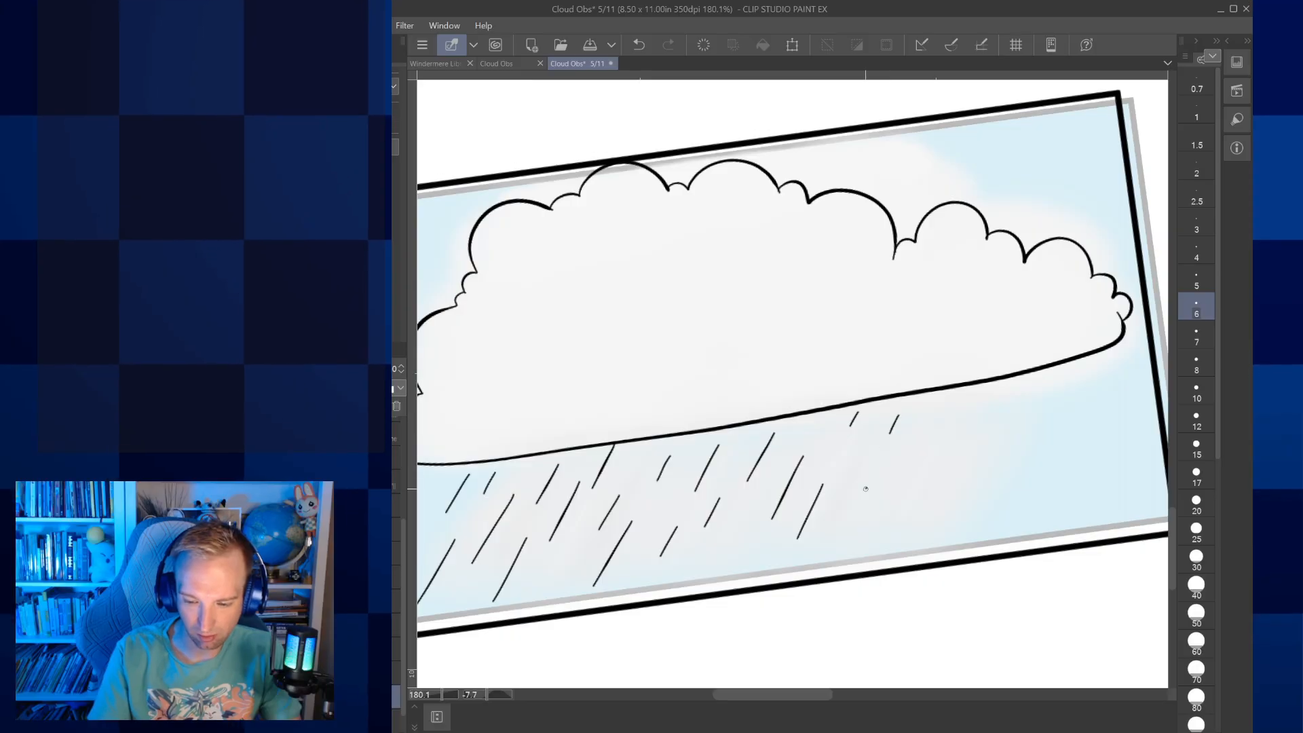
Extend the long and short slanted rain dashes beneath the right part of the Nimbo-form cloud
drag(867, 488, 841, 538)
drag(867, 441, 843, 488)
drag(947, 403, 937, 418)
drag(927, 465, 893, 531)
drag(914, 441, 899, 464)
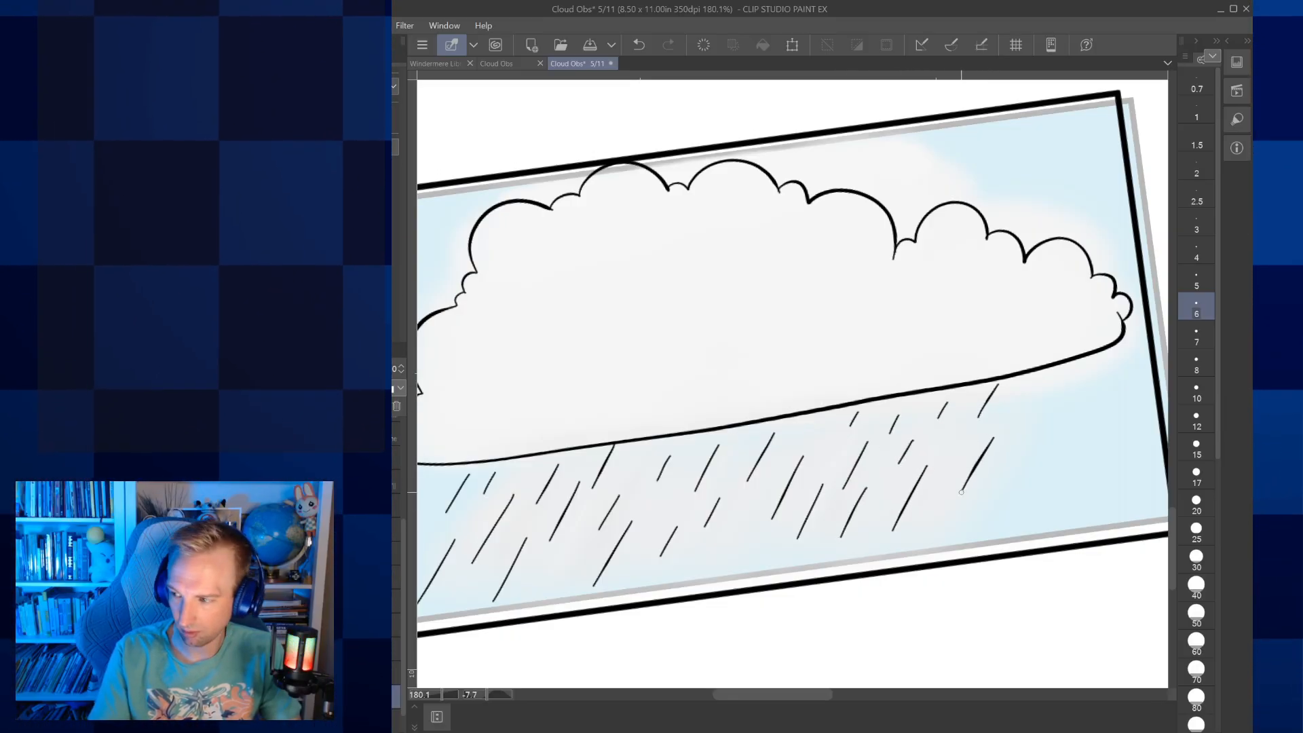
drag(1042, 389, 1018, 501)
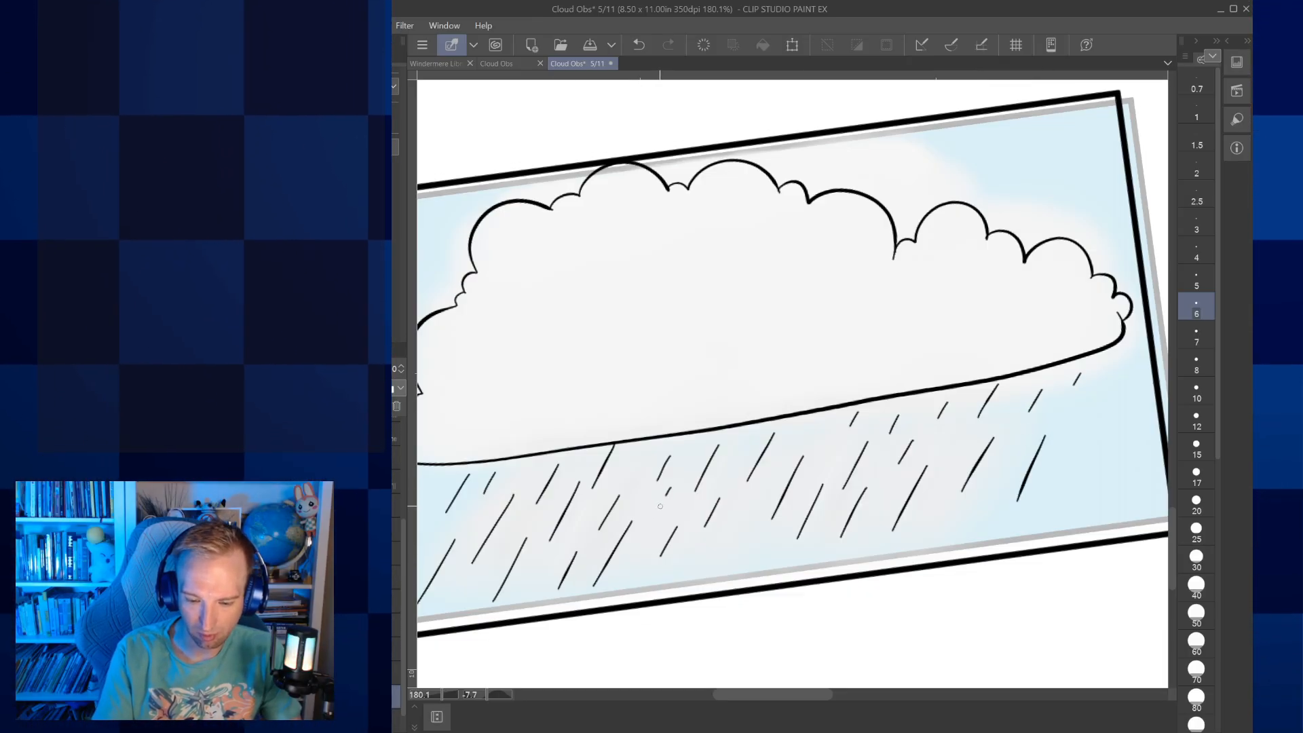
Fill the remaining gaps in the lower part of the Nimbo-form rain with extra slanted dashes
drag(663, 499, 656, 517)
drag(748, 536, 724, 578)
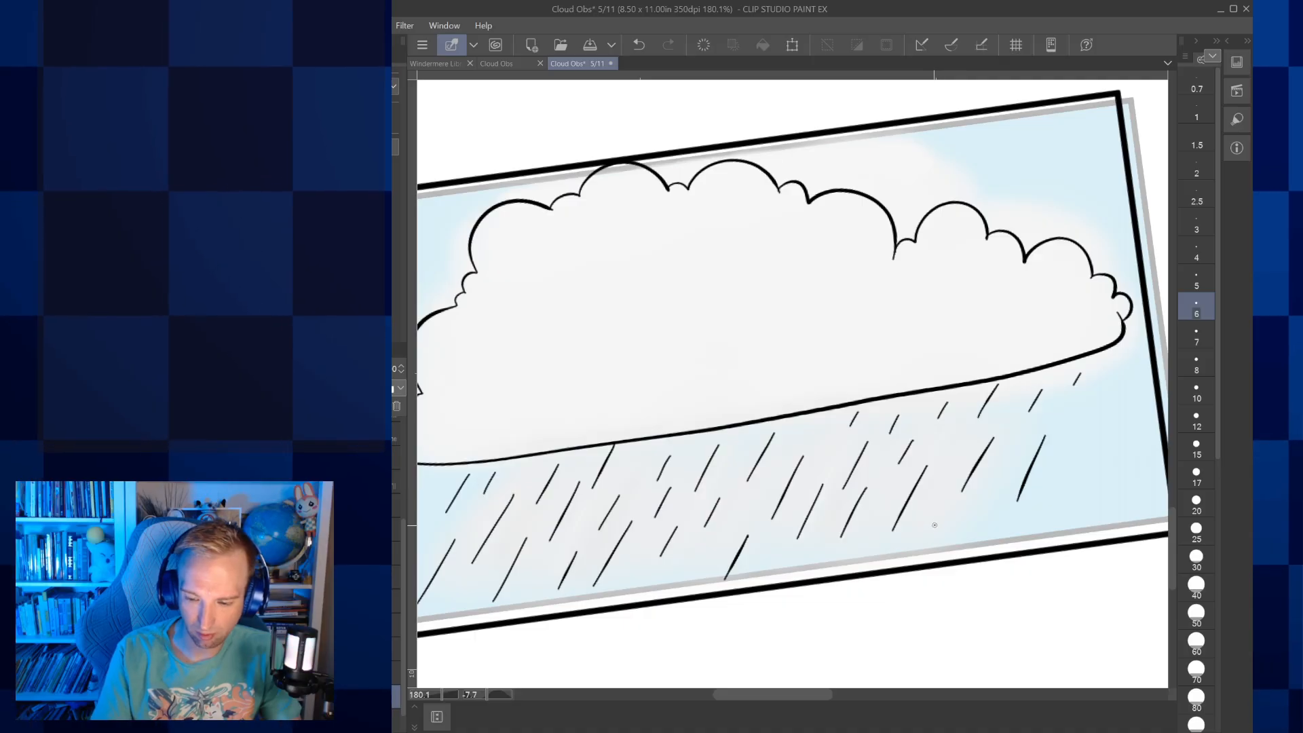
drag(934, 525, 917, 551)
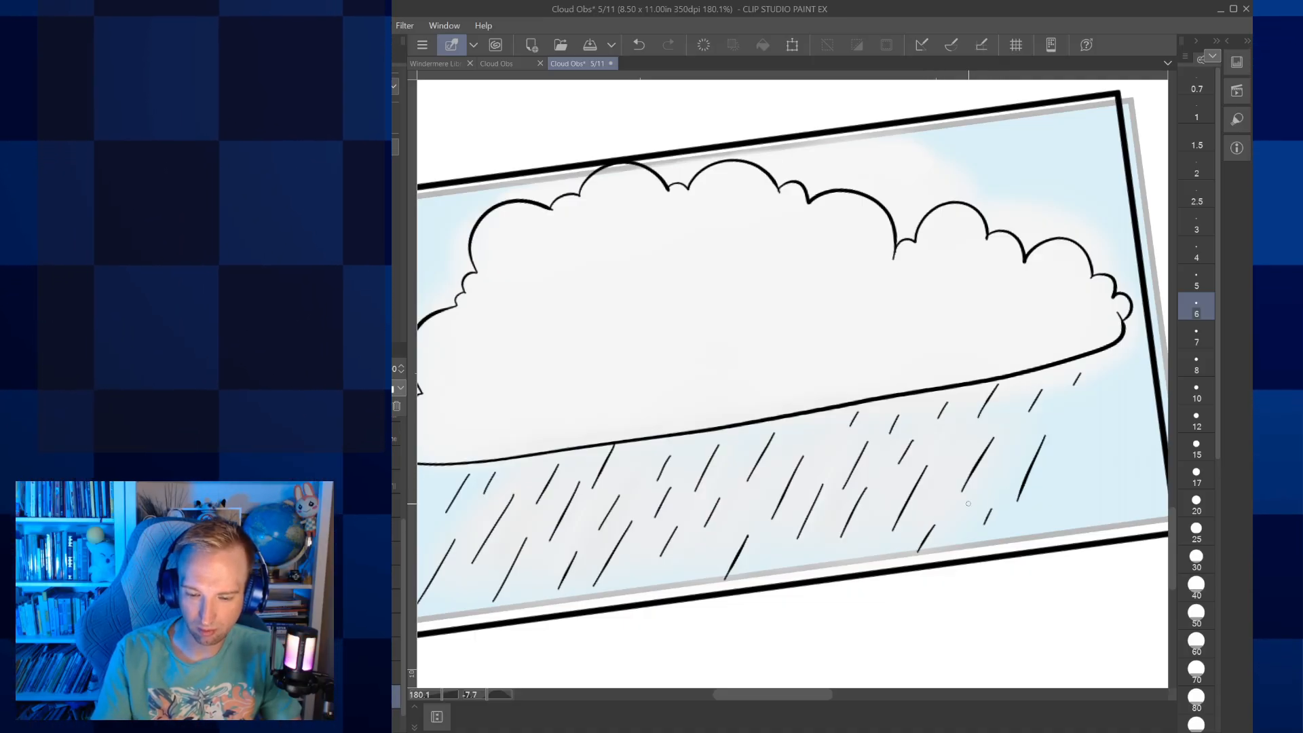
scroll(968, 504, down, 5)
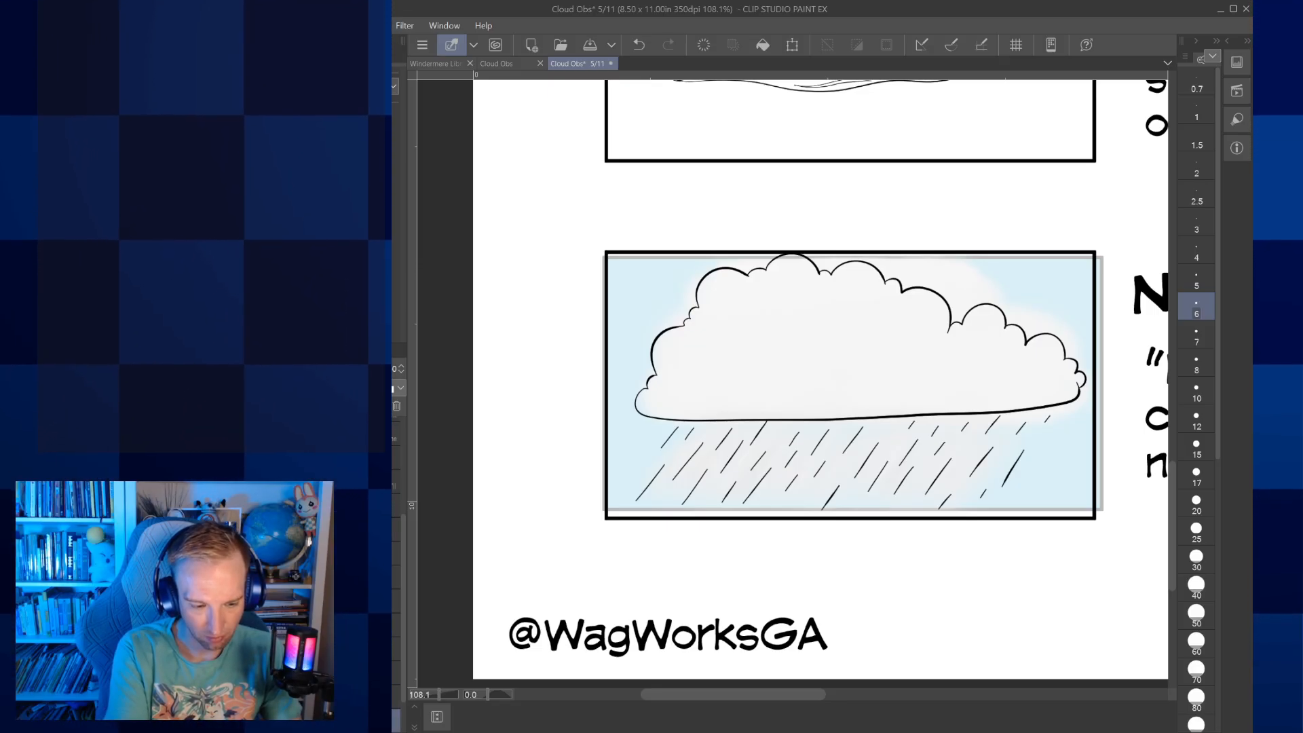
click(1197, 668)
drag(709, 441, 682, 482)
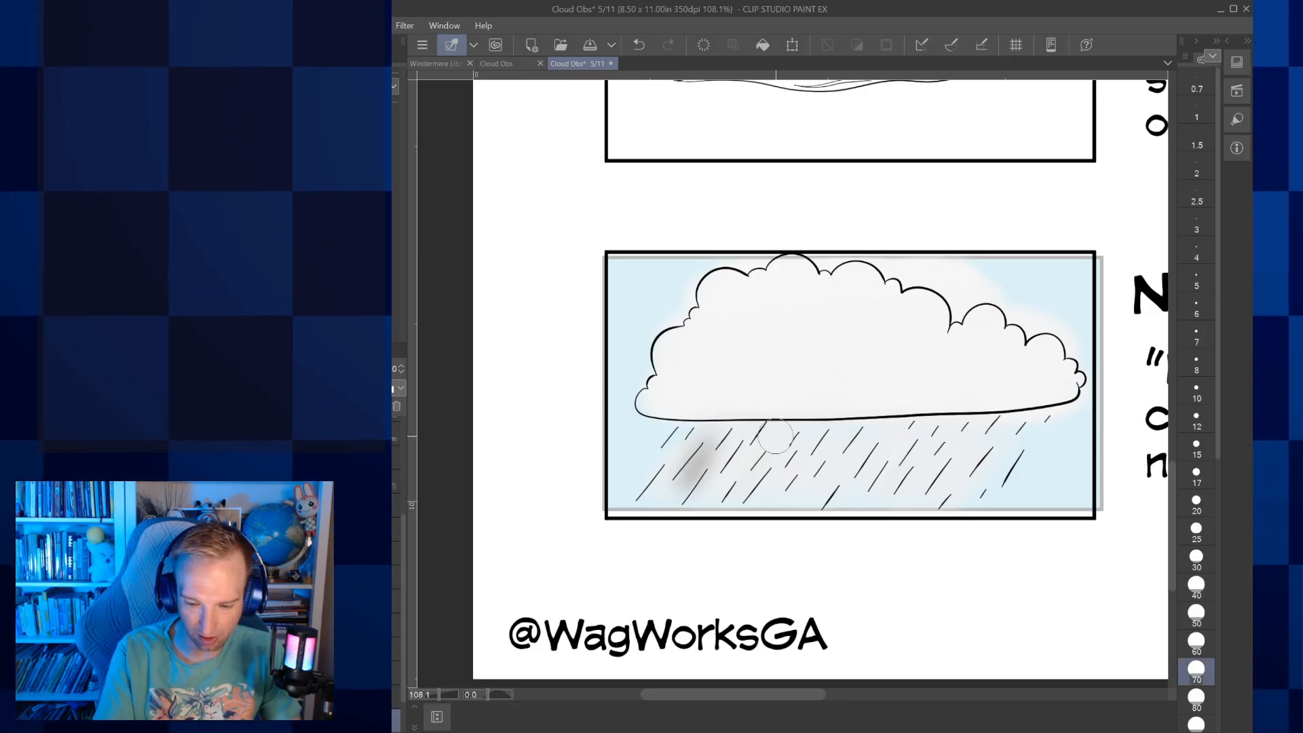
drag(776, 438, 739, 495)
mouse_move(825, 461)
mouse_down()
mouse_move(851, 433)
mouse_move(906, 427)
mouse_move(917, 441)
mouse_move(877, 506)
mouse_up()
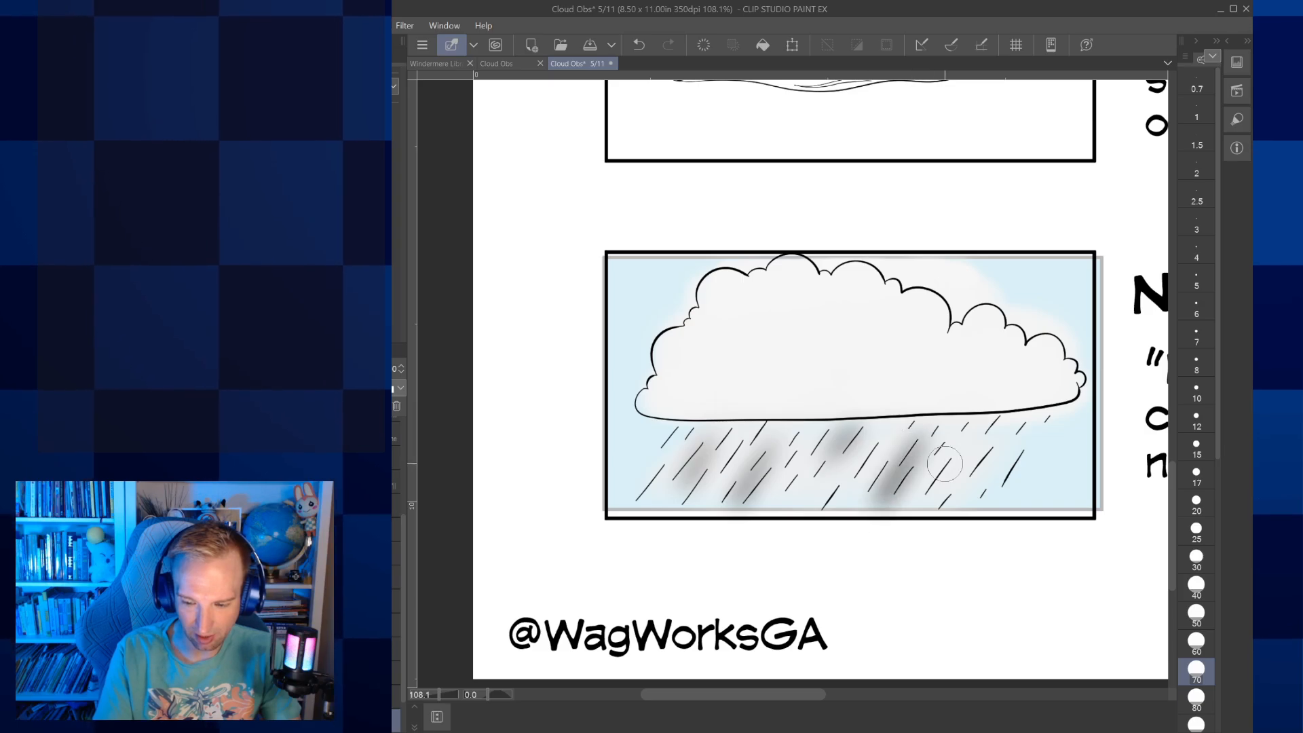
drag(1011, 425, 996, 487)
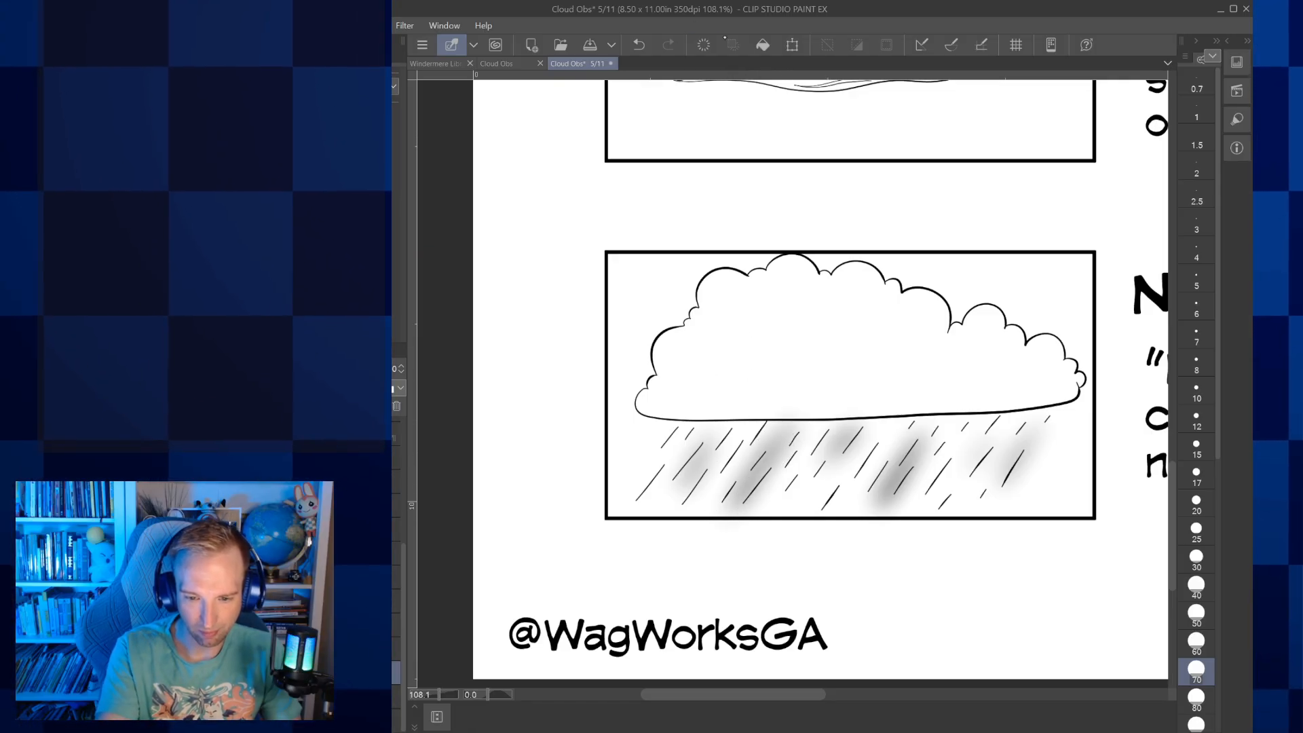
key(Delete)
Shade the Nimbo-form rain with soft grey diagonal streaks at brush size 70, undoing the strokes that do not fit
drag(666, 508, 703, 457)
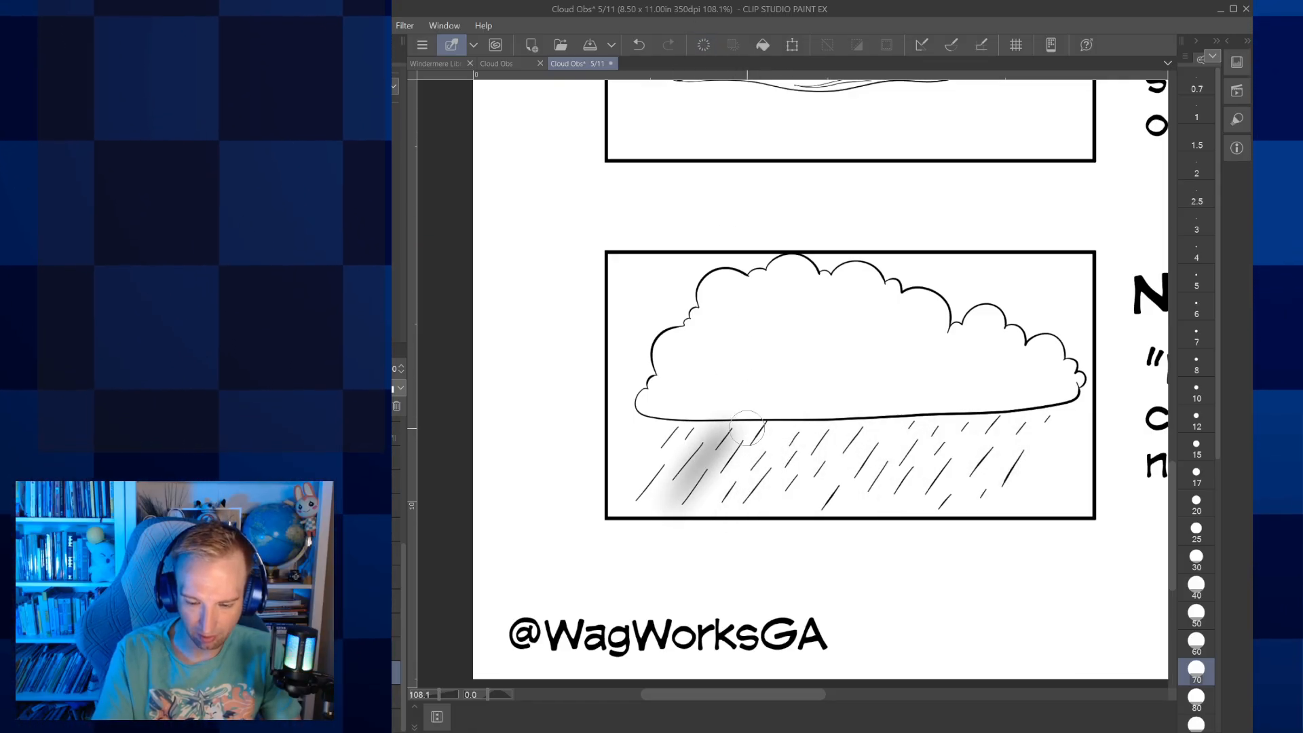
drag(760, 509, 838, 422)
drag(817, 503, 899, 416)
mouse_move(876, 503)
mouse_down()
mouse_move(931, 422)
mouse_move(927, 503)
mouse_up()
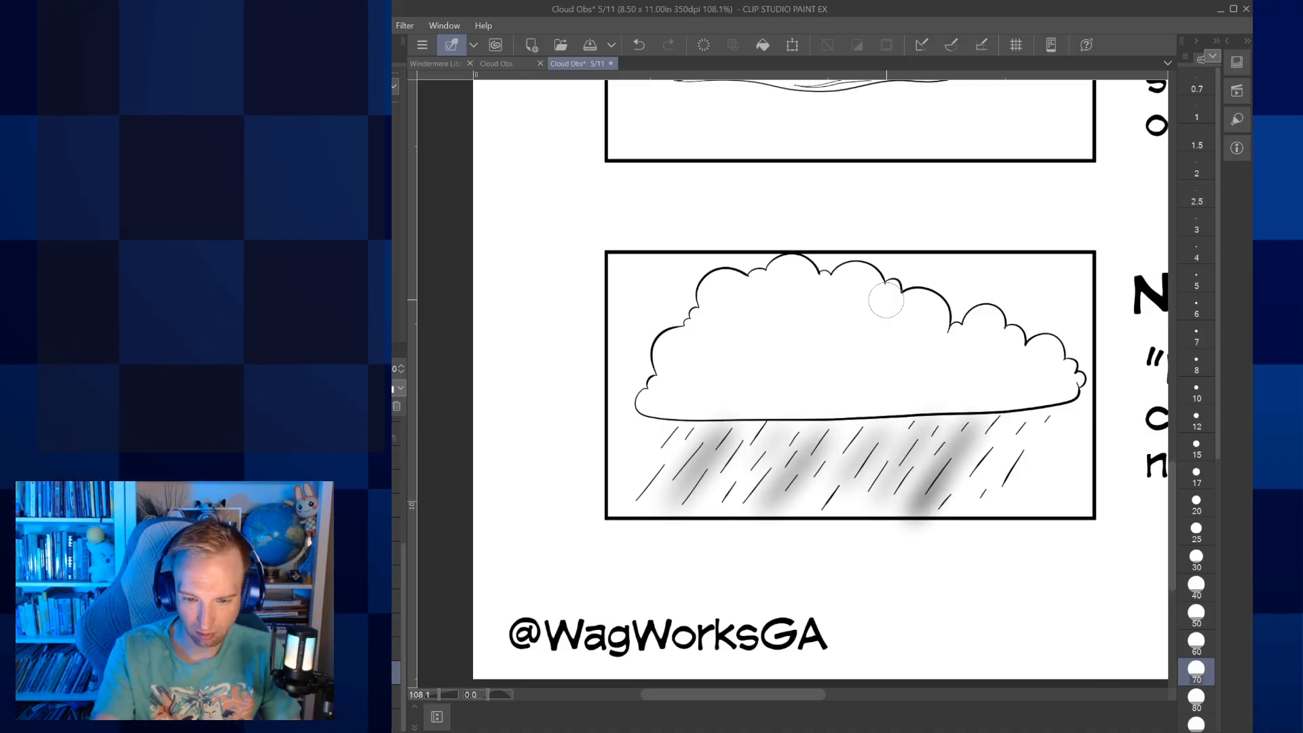
key(ctrl+z)
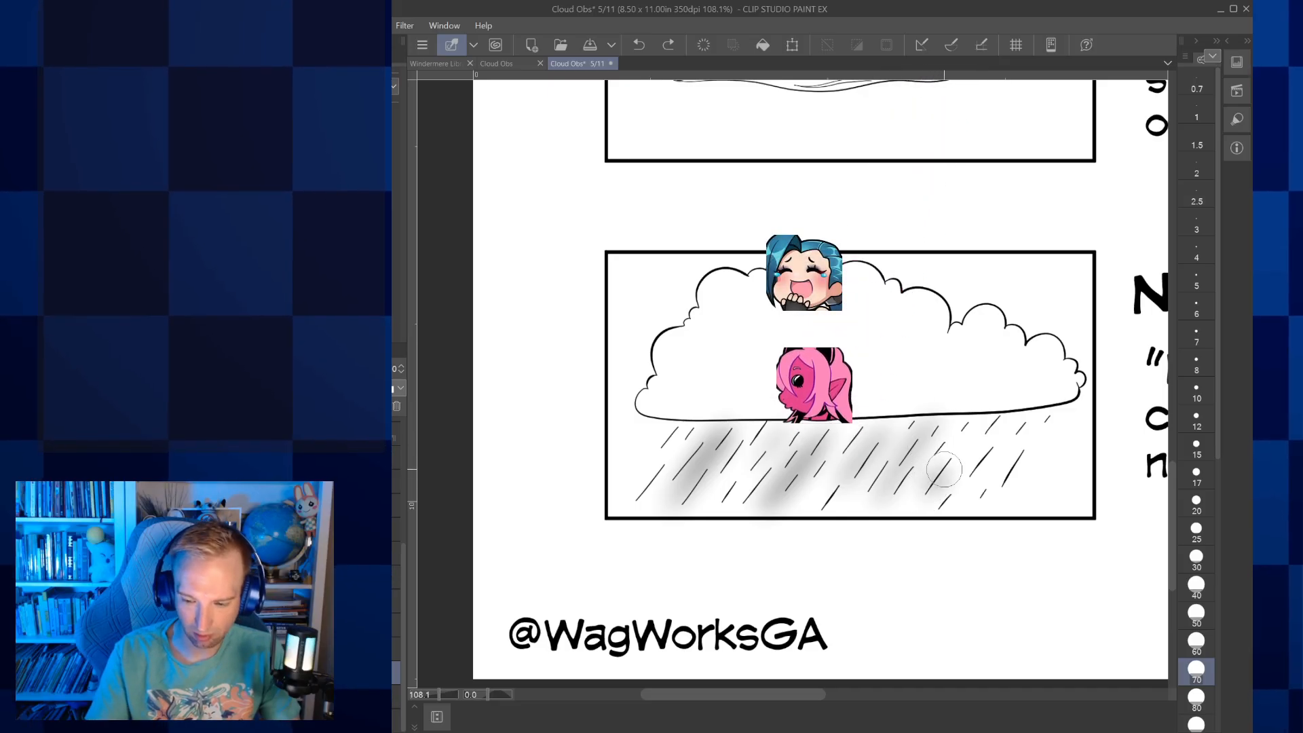
drag(1038, 414, 993, 538)
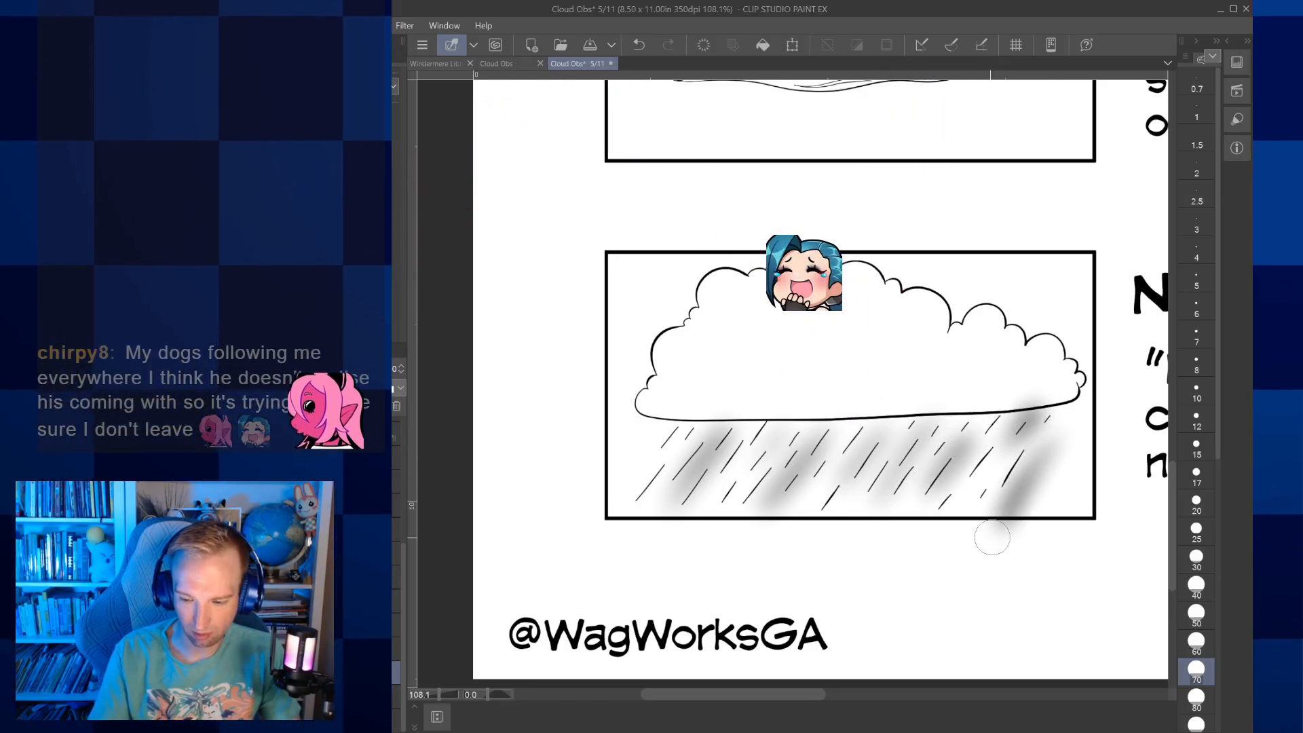
click(639, 45)
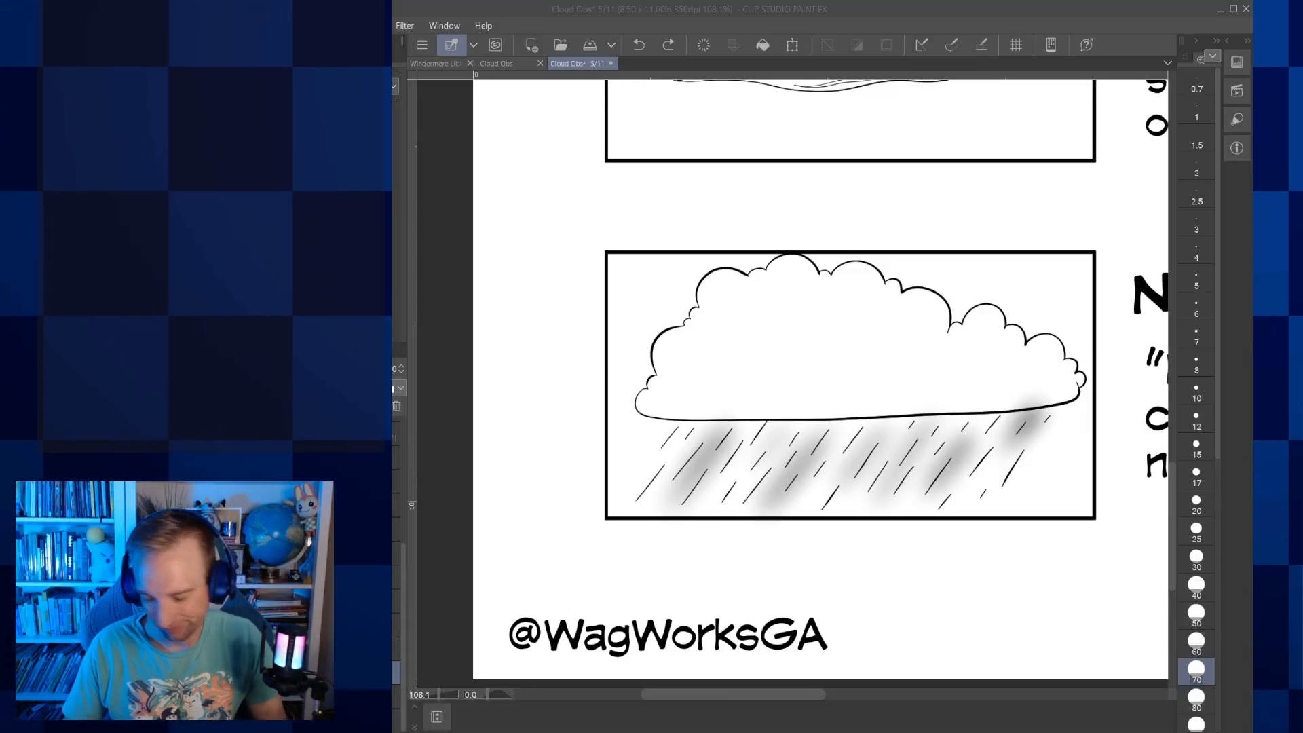
Soften the gaps in the rain with more grey shading and clean the spill above the cloud's base at size 17
click(929, 726)
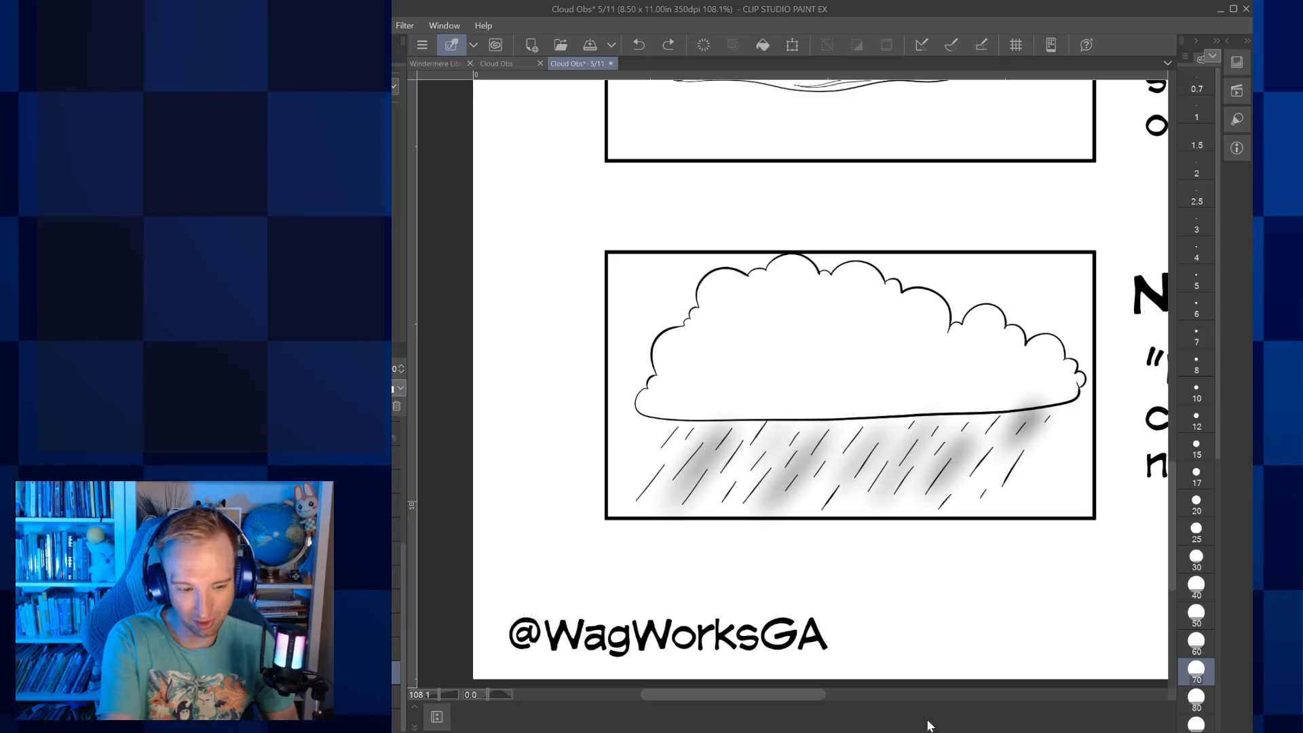
click(387, 61)
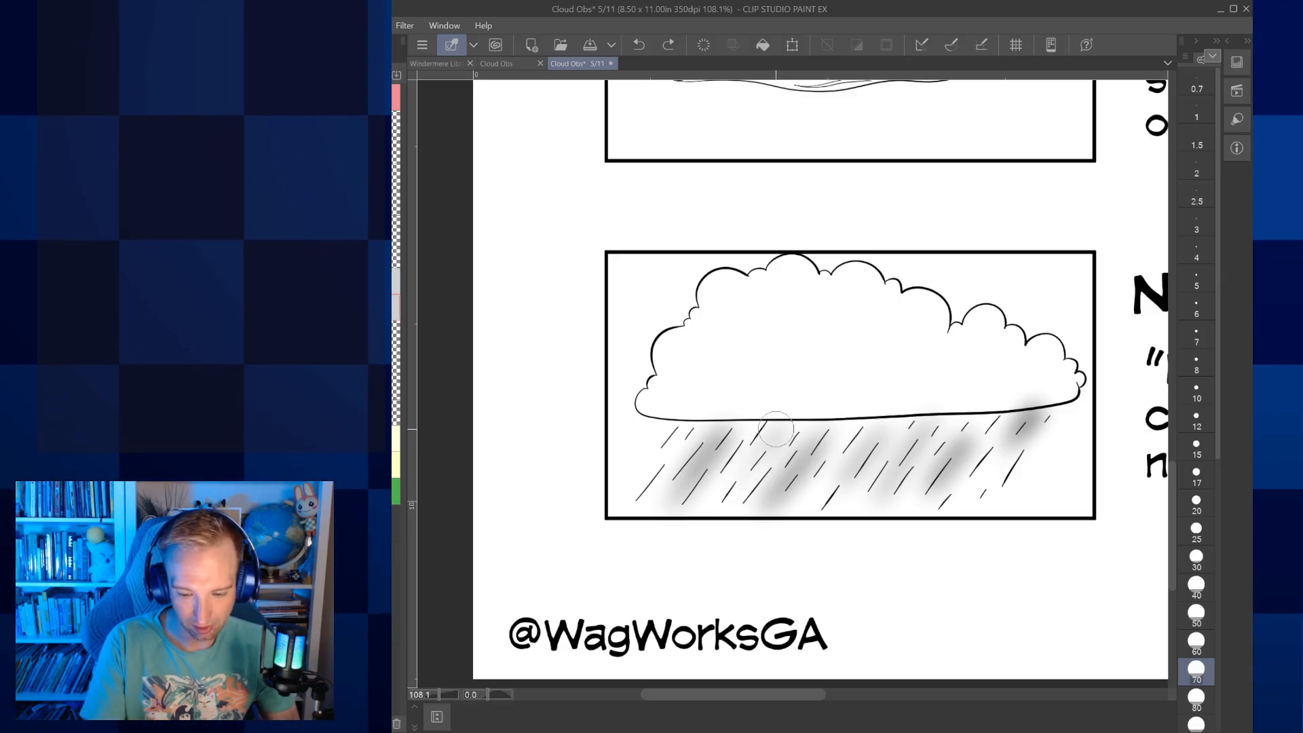
drag(771, 433, 755, 462)
drag(845, 411, 829, 438)
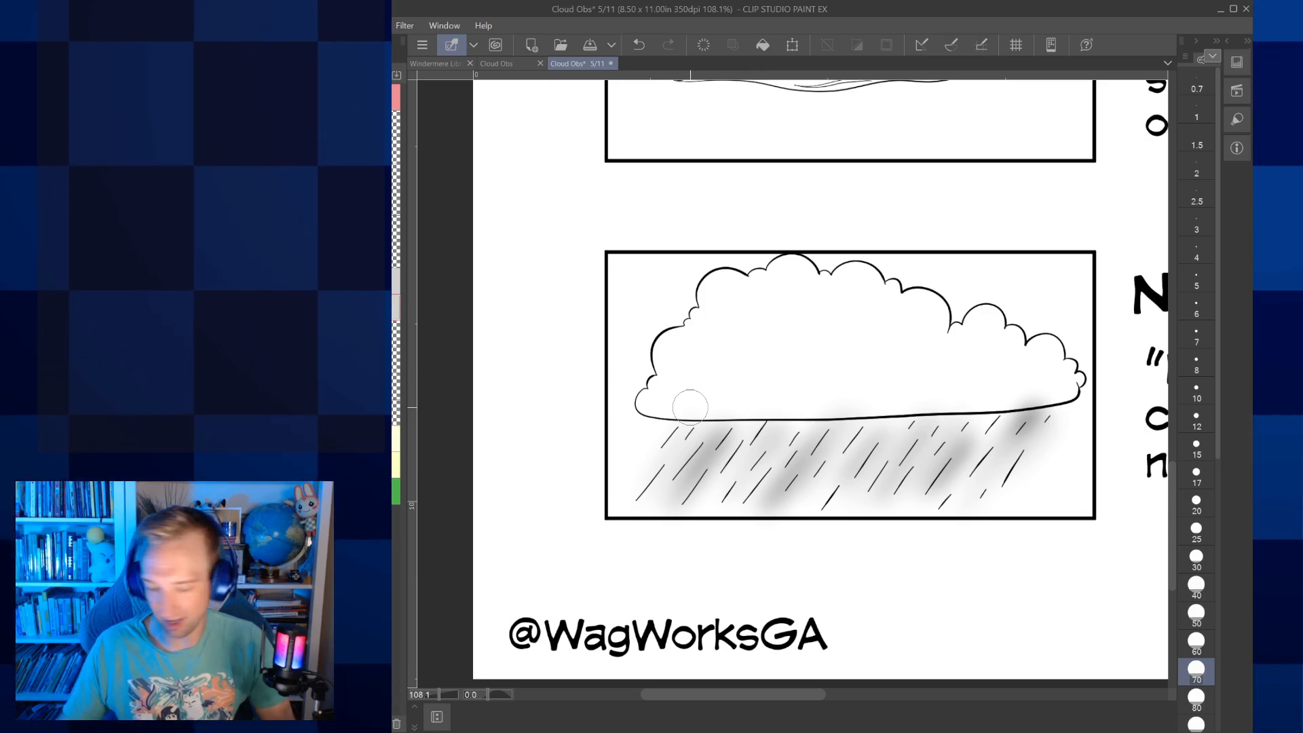
click(1196, 197)
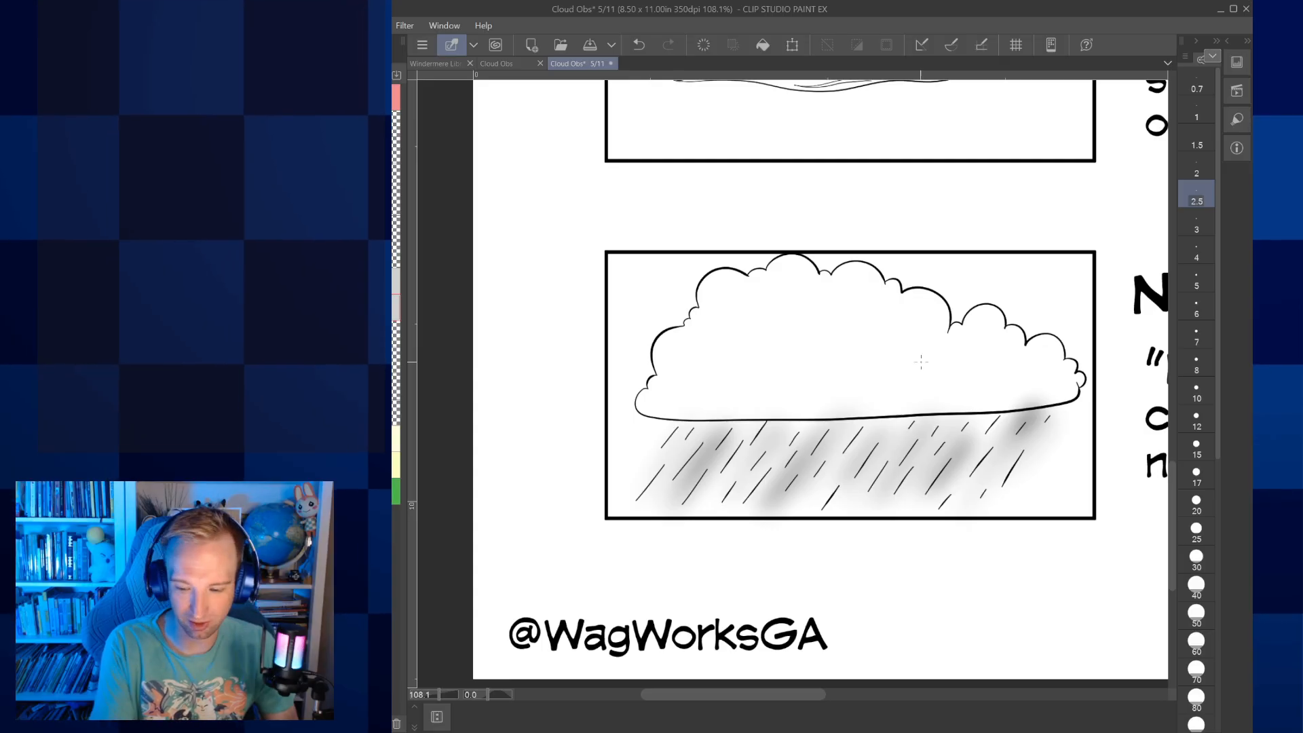
click(1197, 335)
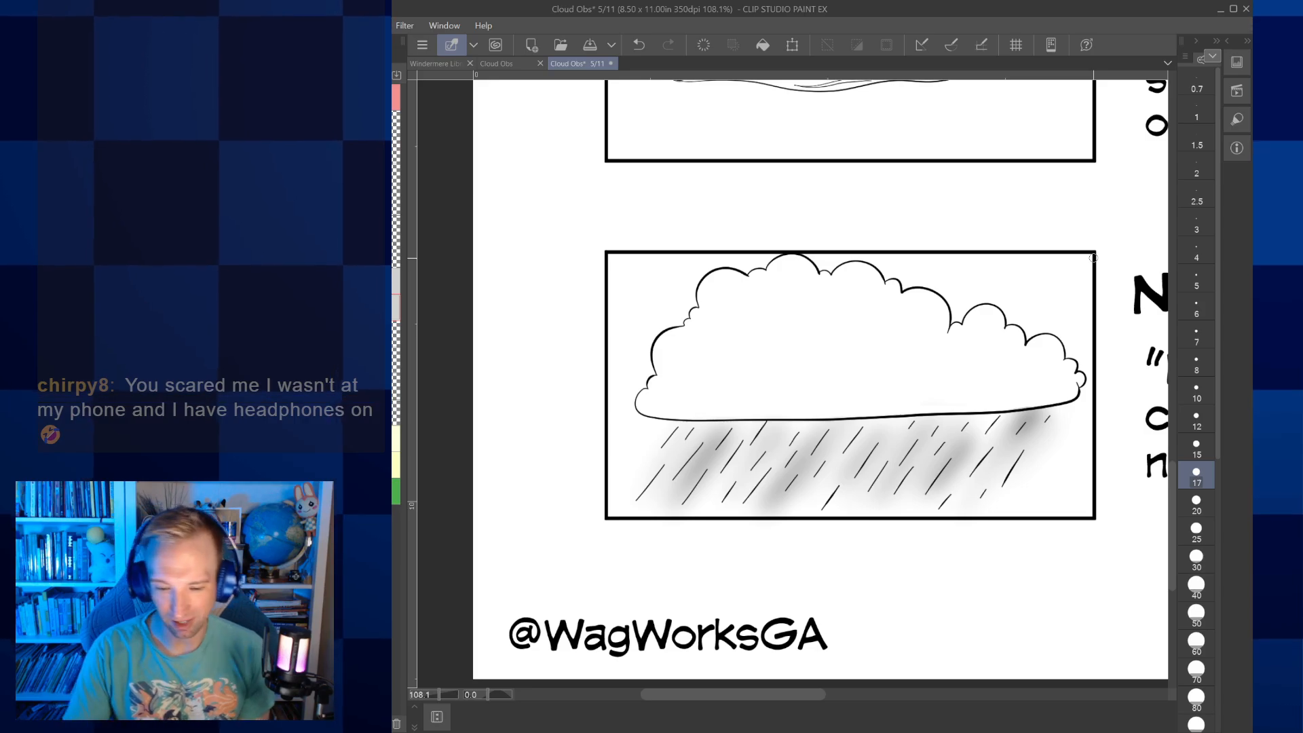
Review the four inked cloud pictures and the layout of the whole Core Four page
scroll(793, 383, up, 1)
scroll(793, 383, down, 4)
scroll(793, 383, up, 3)
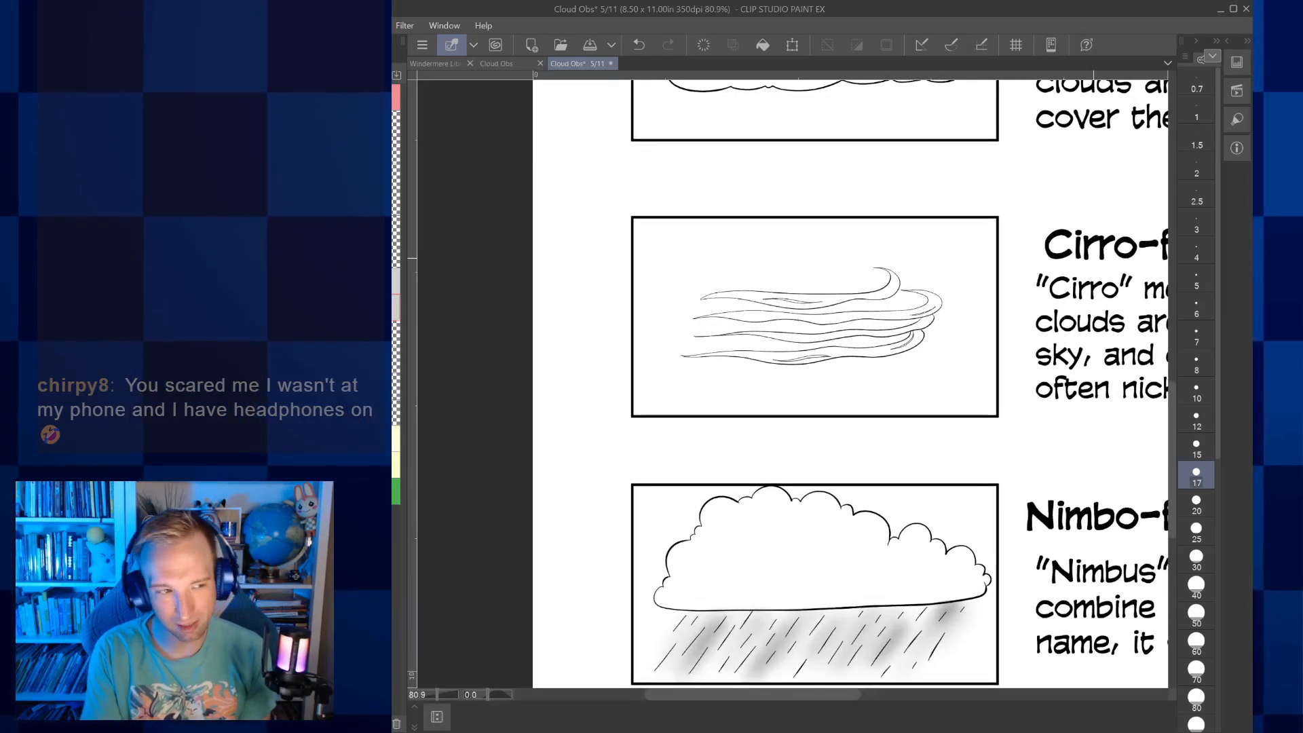
scroll(792, 383, down, 3)
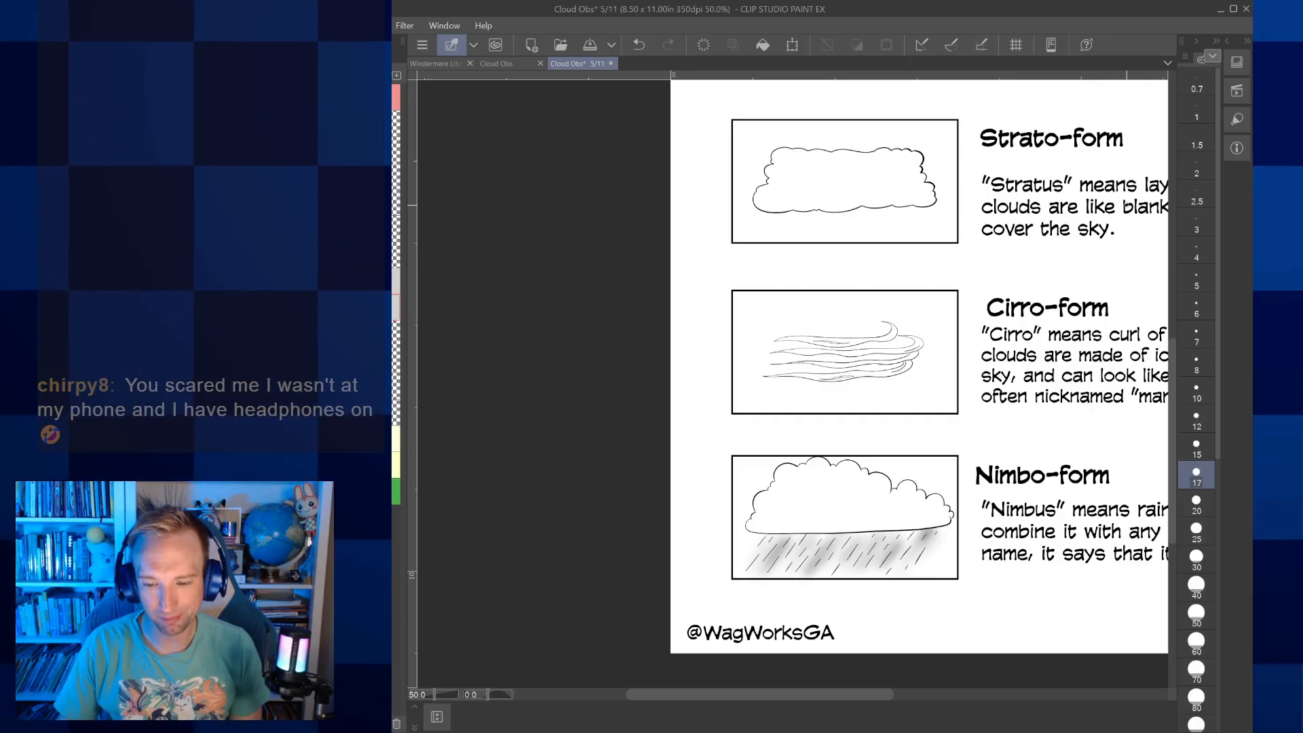
scroll(1125, 205, right, 3)
scroll(1126, 204, up, 1)
scroll(1126, 205, down, 2)
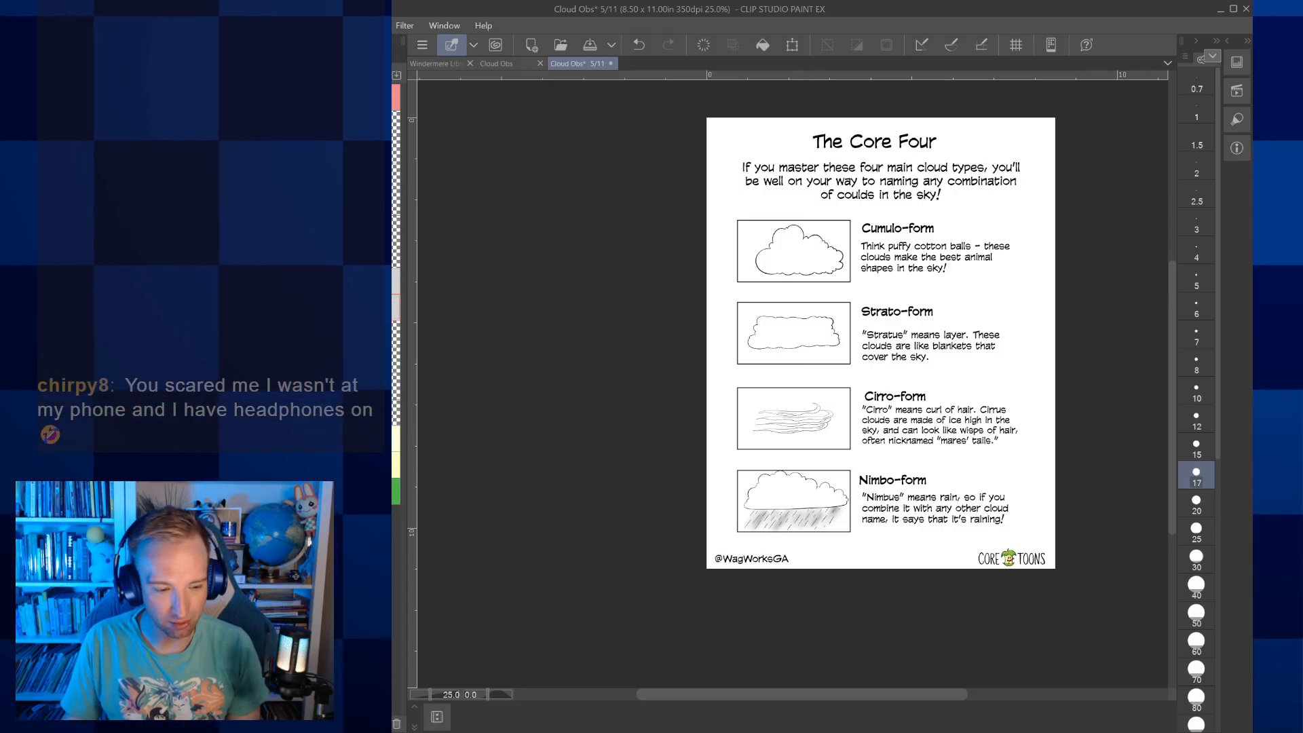
Return to the Cloud Obs page overview and open page 3, the High, Middle and Low cloud chart
click(487, 63)
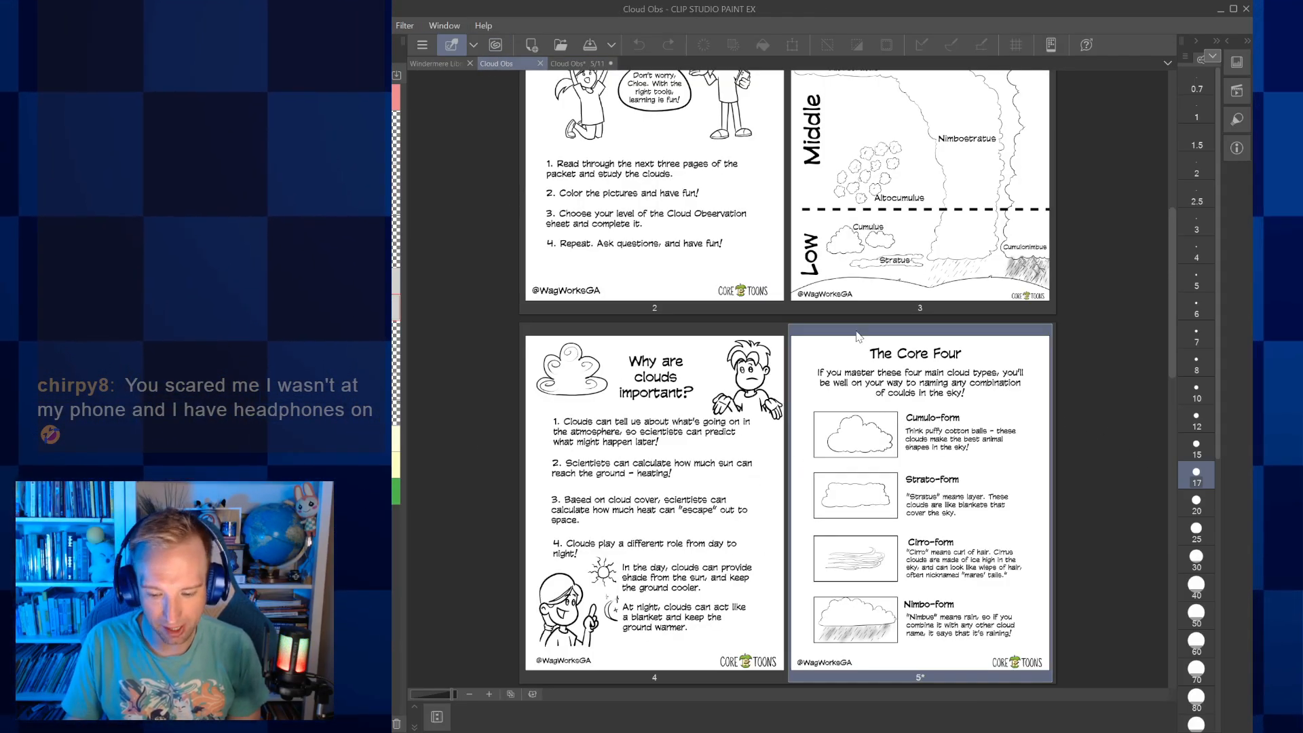
scroll(894, 308, up, 2)
double_click(894, 307)
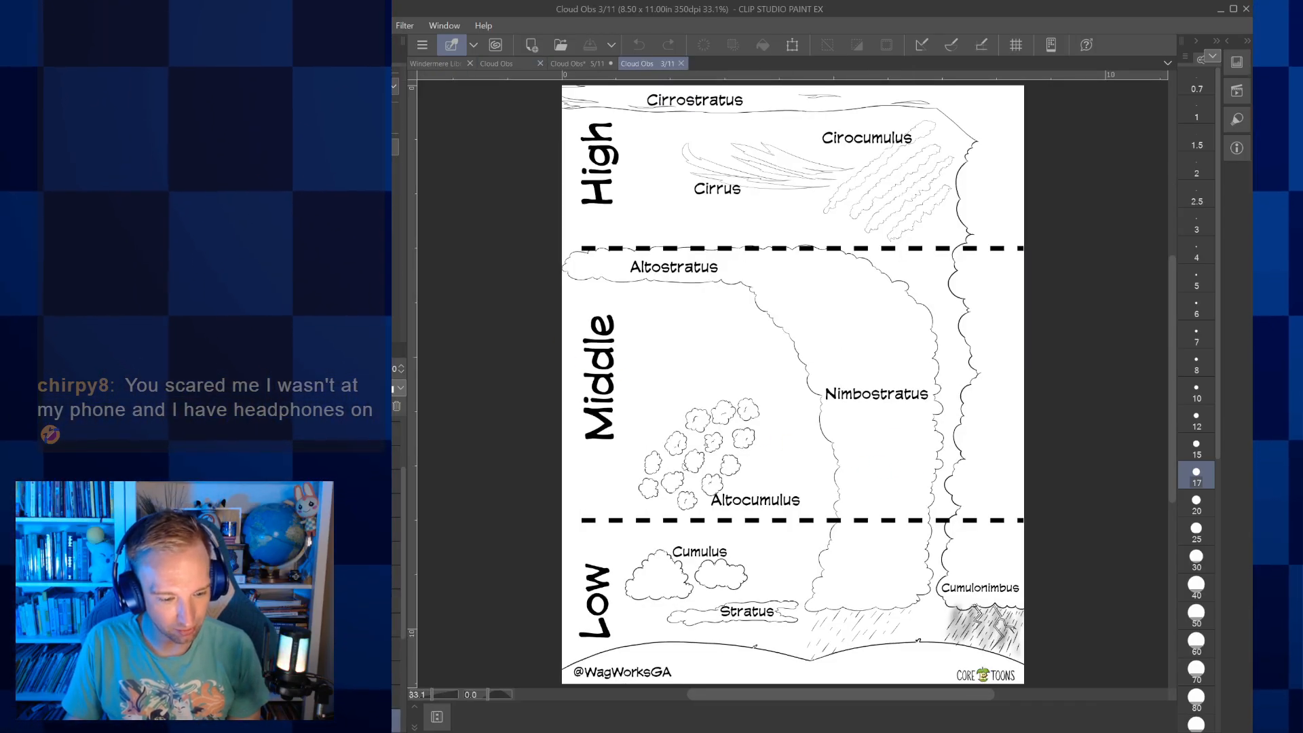
scroll(400, 529, up, 3)
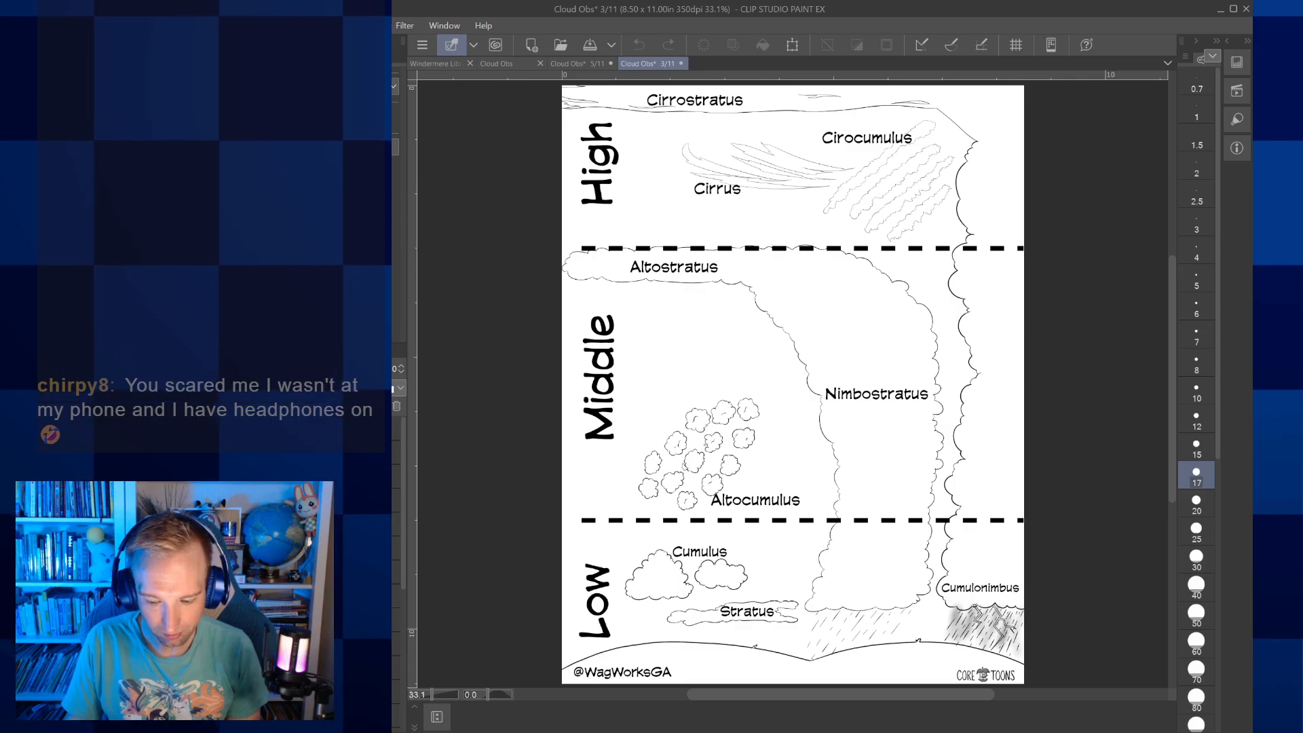
Save the page 3 High, Middle and Low cloud chart and close that page
key(alt+f)
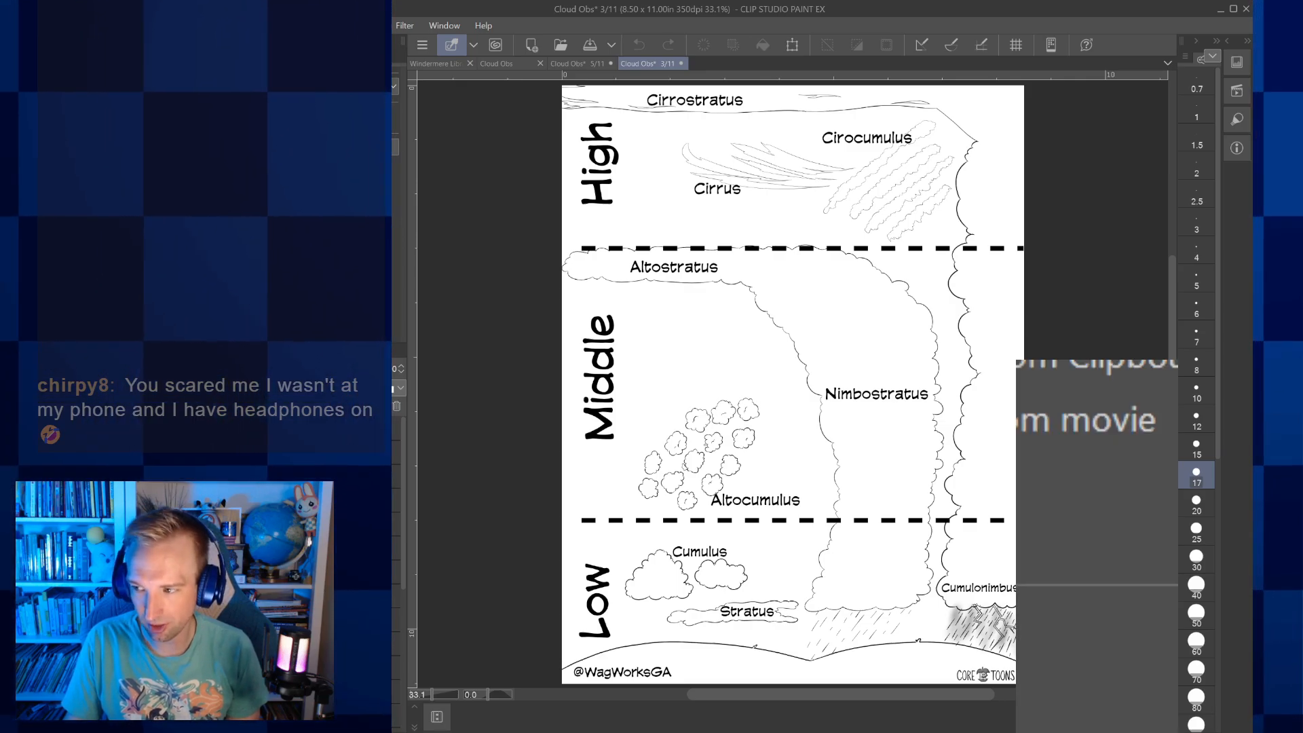
key(ctrl+s)
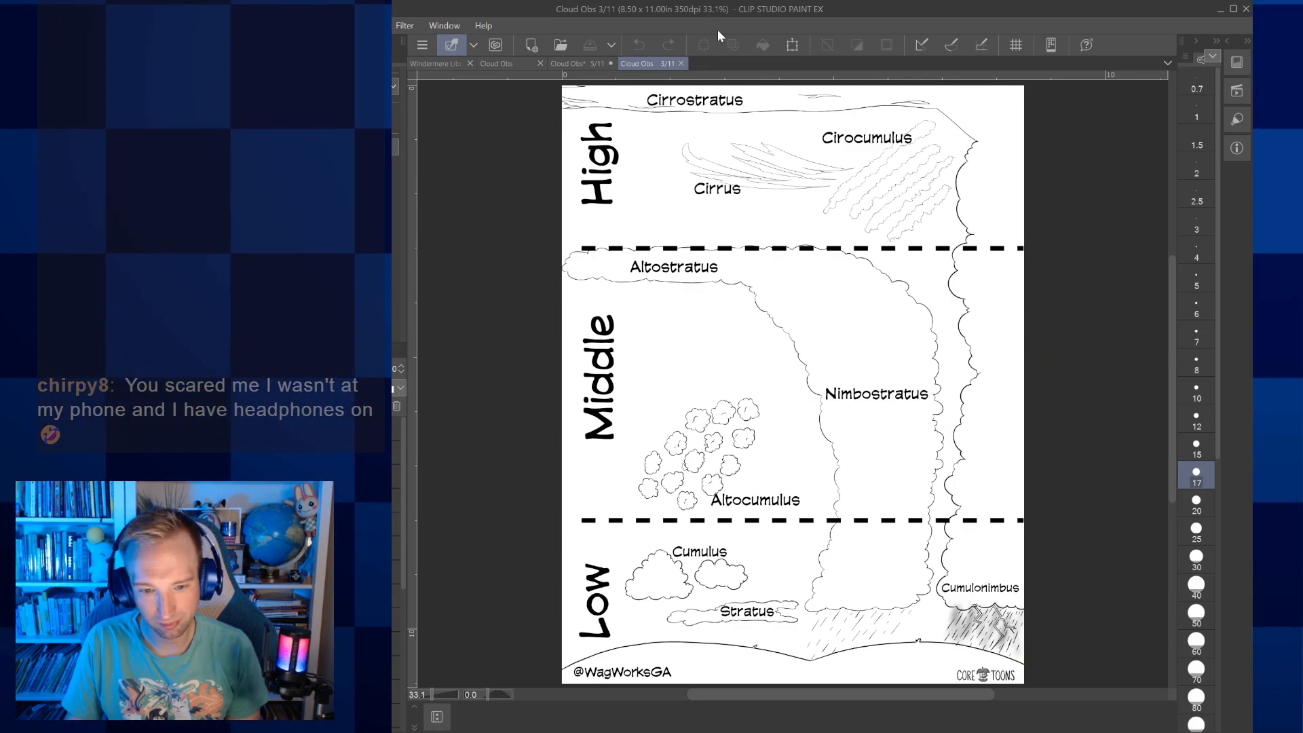
click(680, 63)
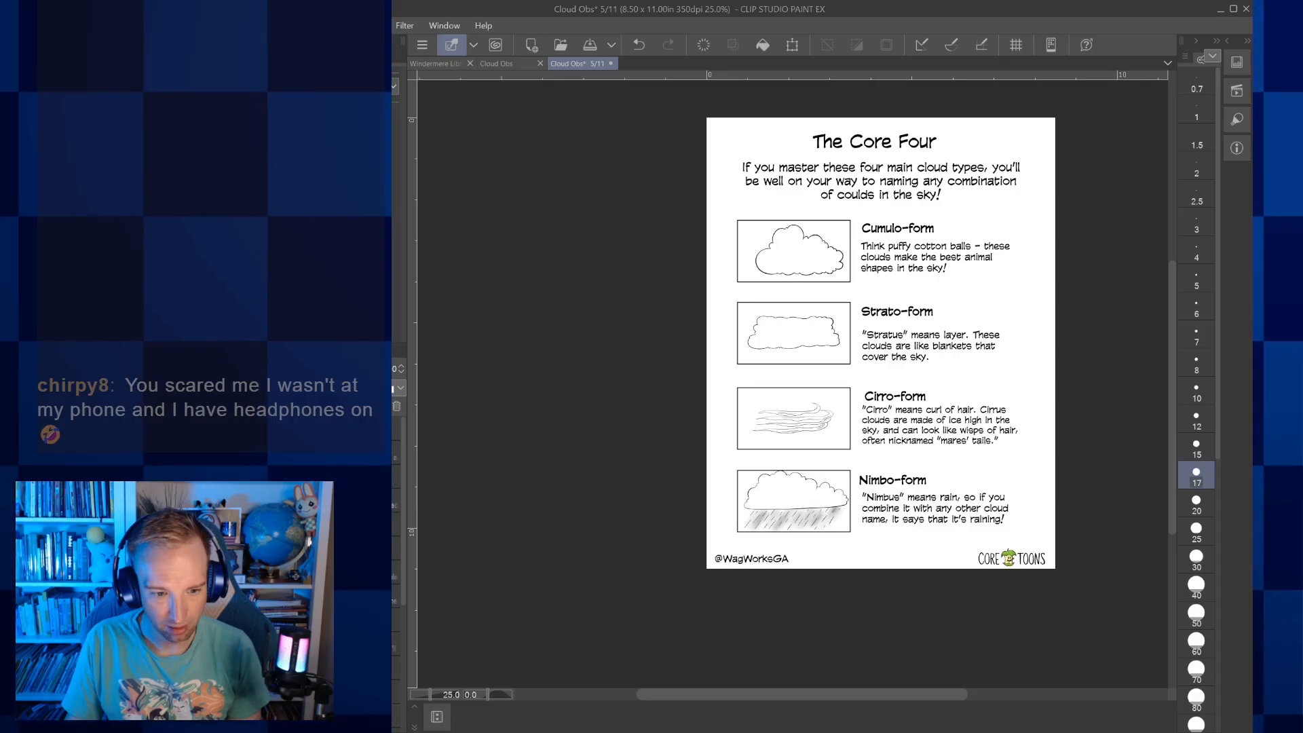
Turn the green Core Toons logo on the Core Four page grey and save the page
click(547, 88)
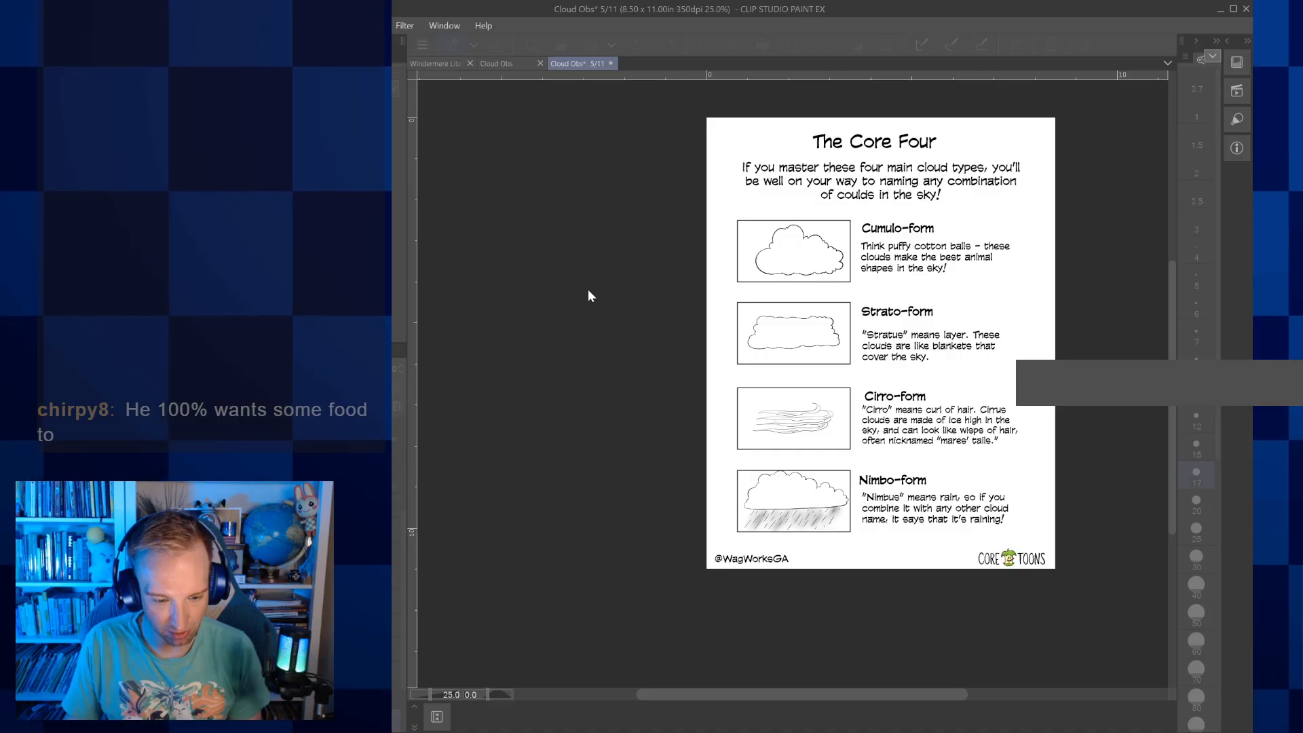
click(653, 303)
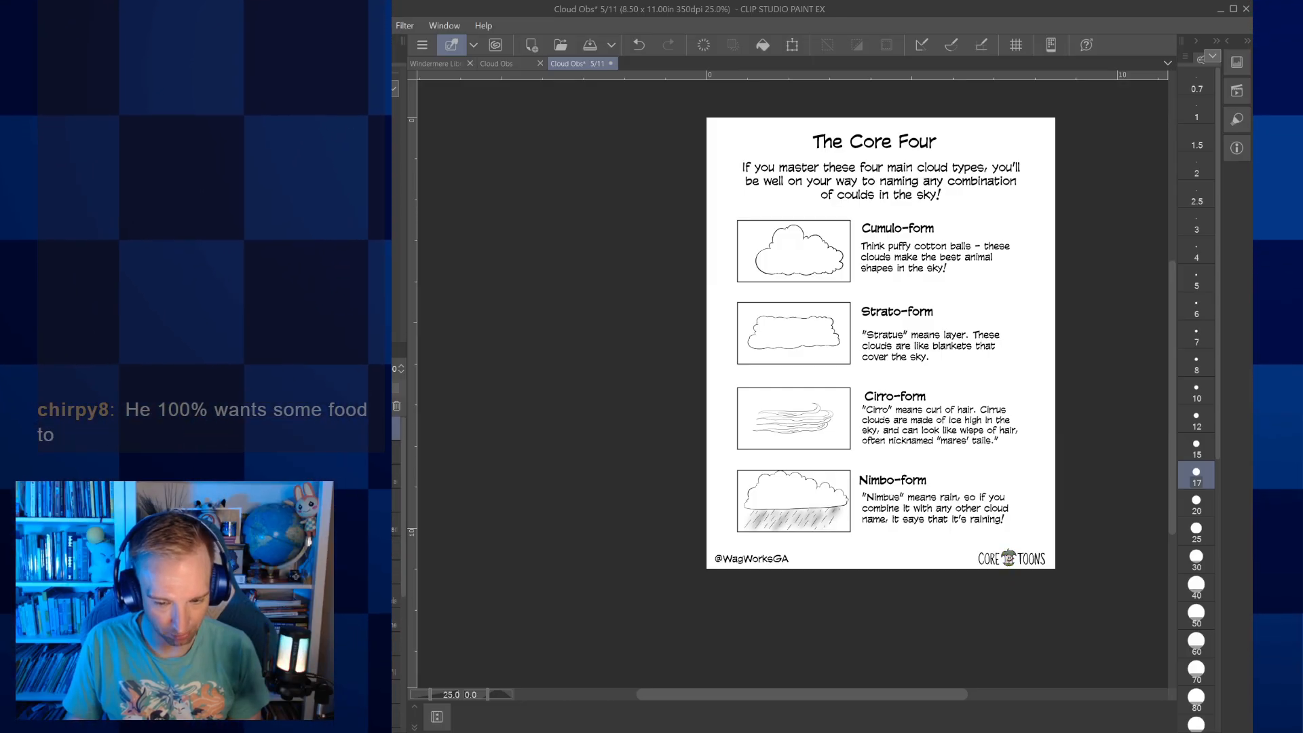
key(ctrl+s)
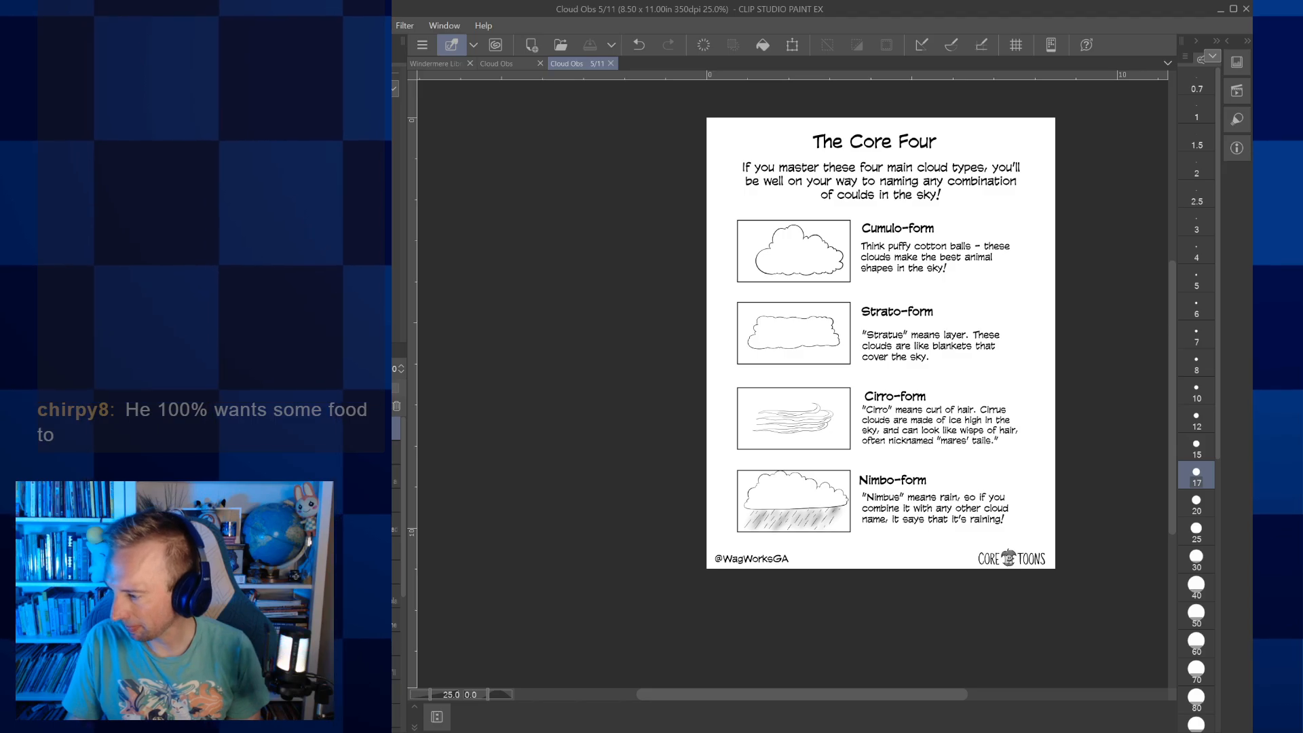
drag(976, 420, 879, 457)
scroll(879, 457, up, 1)
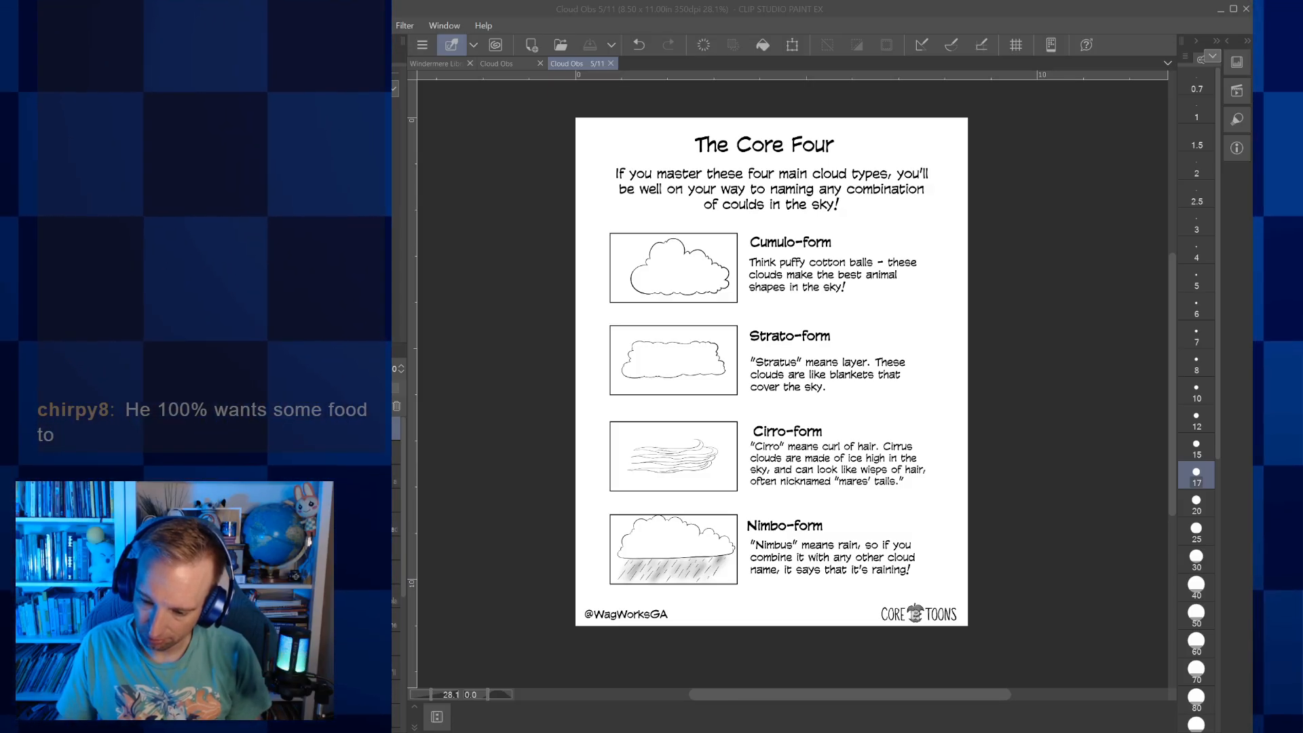
click(938, 730)
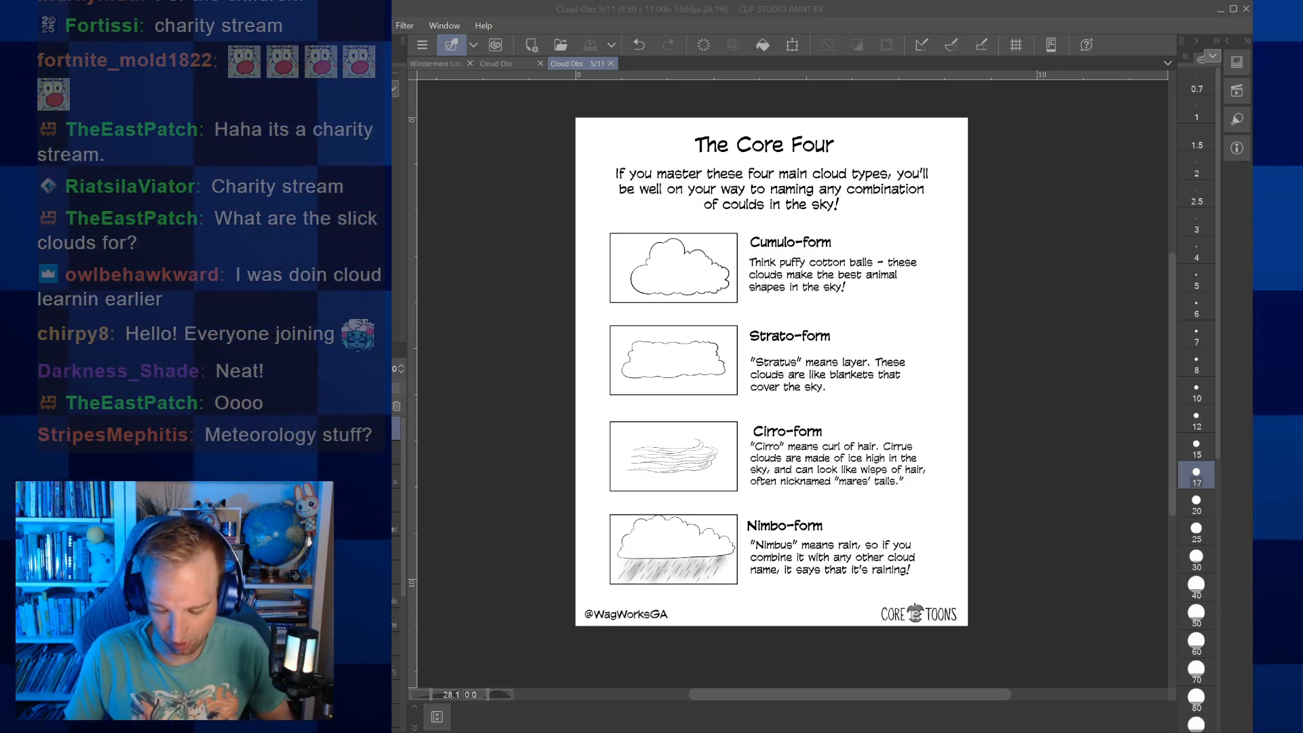
Return to the Cloud Obs page overview and review pages 1 to 5, from the cover through the Core Four page
click(593, 68)
click(513, 61)
scroll(669, 97, up, 5)
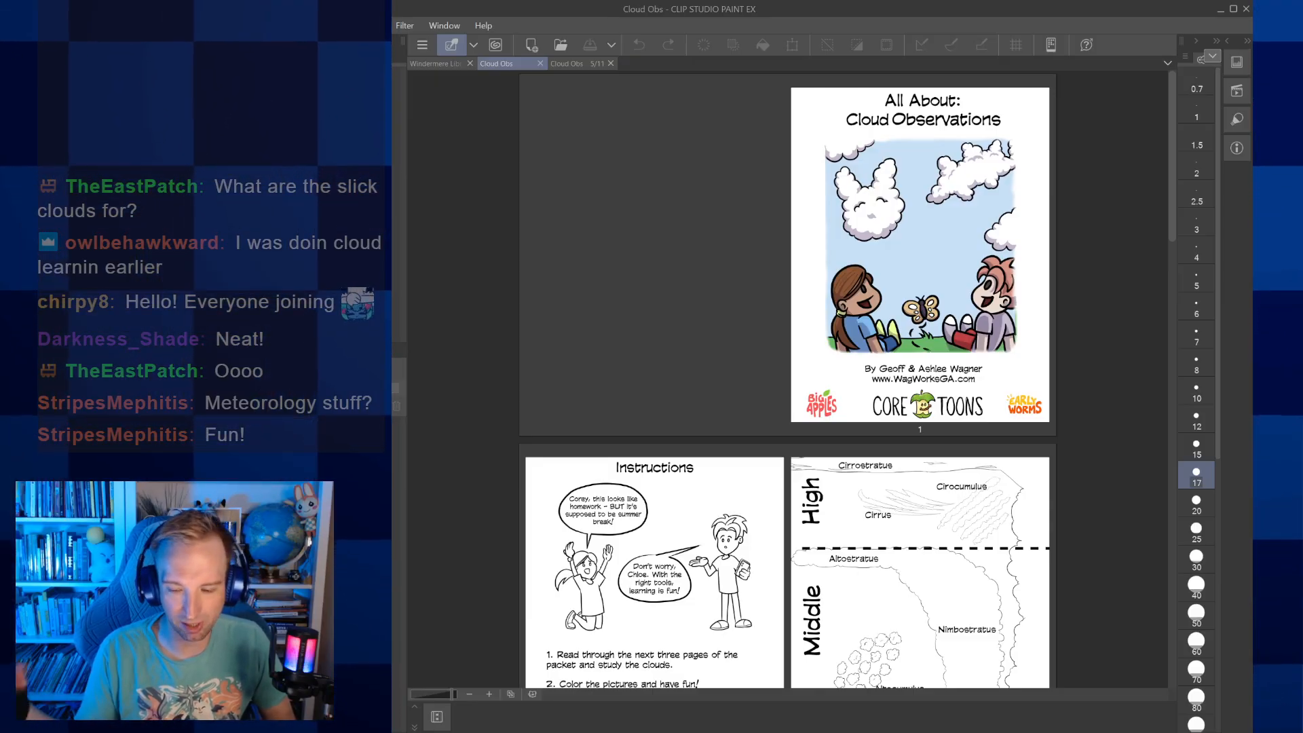
scroll(787, 380, down, 2)
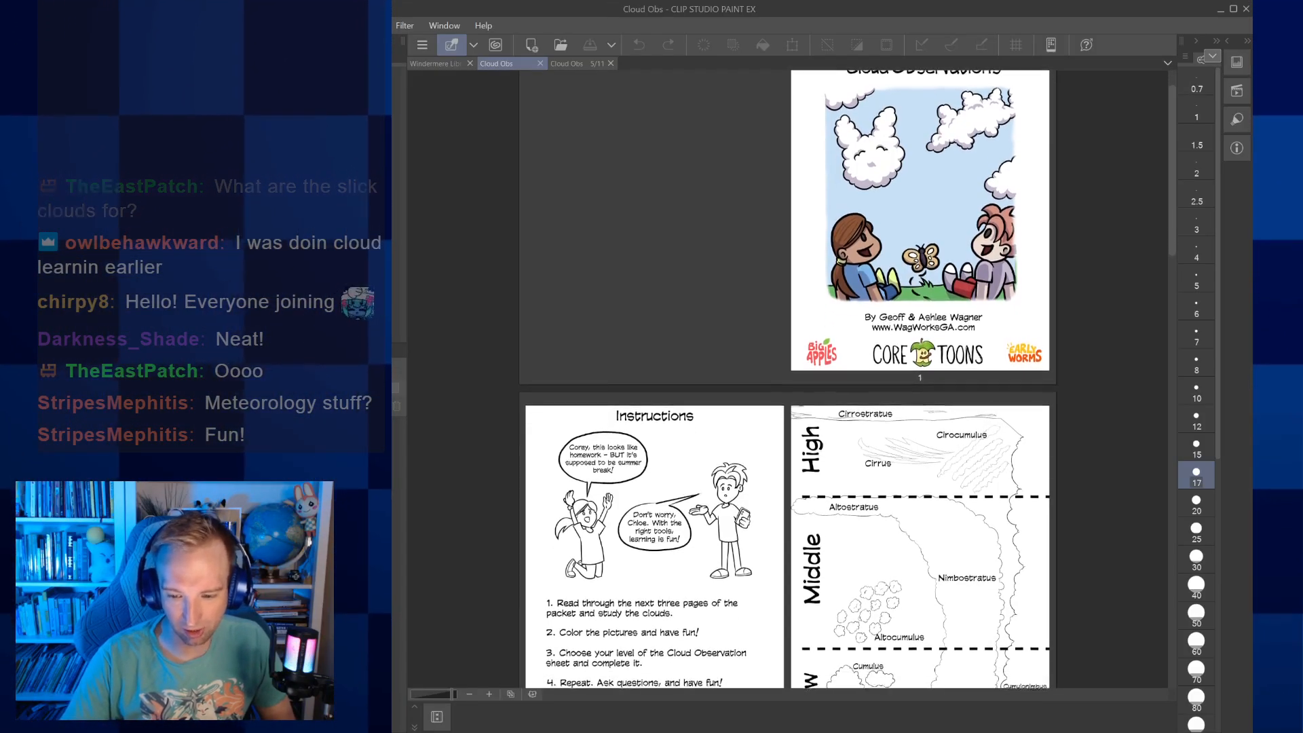
scroll(787, 380, down, 6)
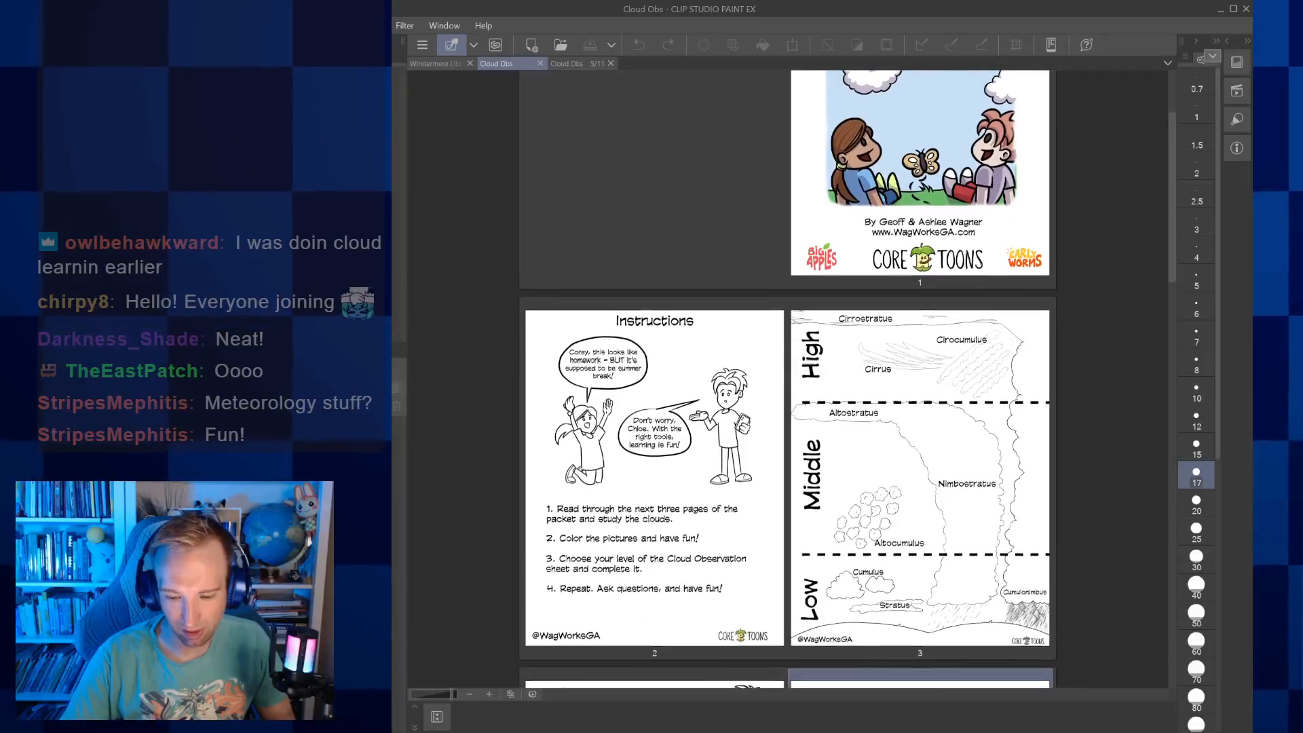
scroll(787, 380, up, 1)
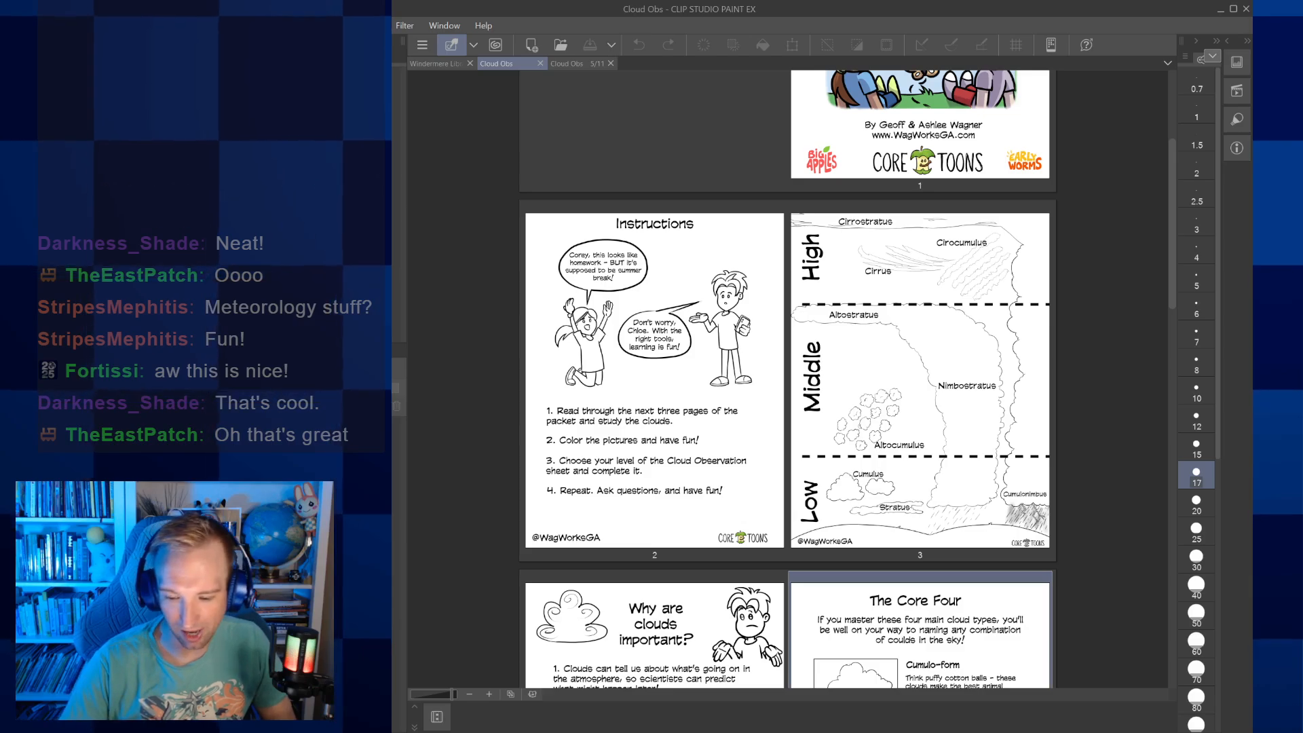
scroll(788, 380, down, 1)
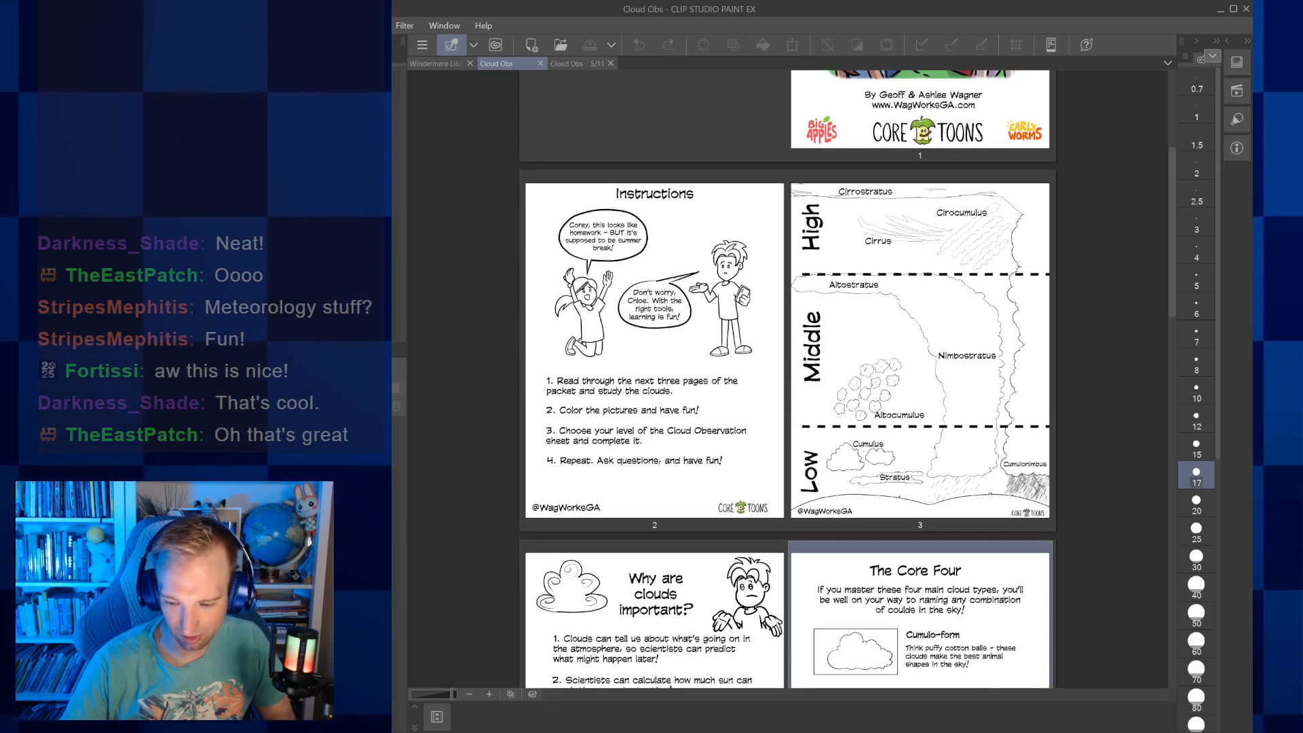
scroll(787, 380, down, 3)
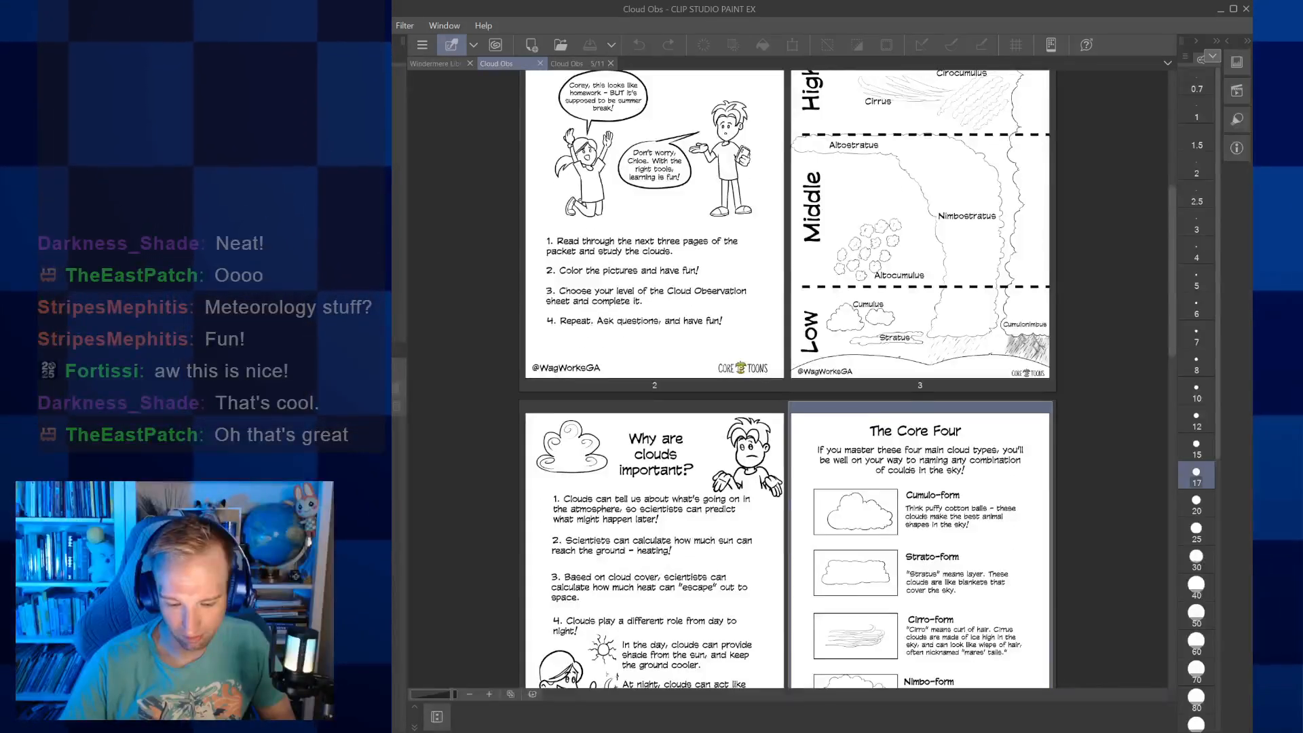
scroll(787, 380, down, 3)
scroll(787, 380, down, 1)
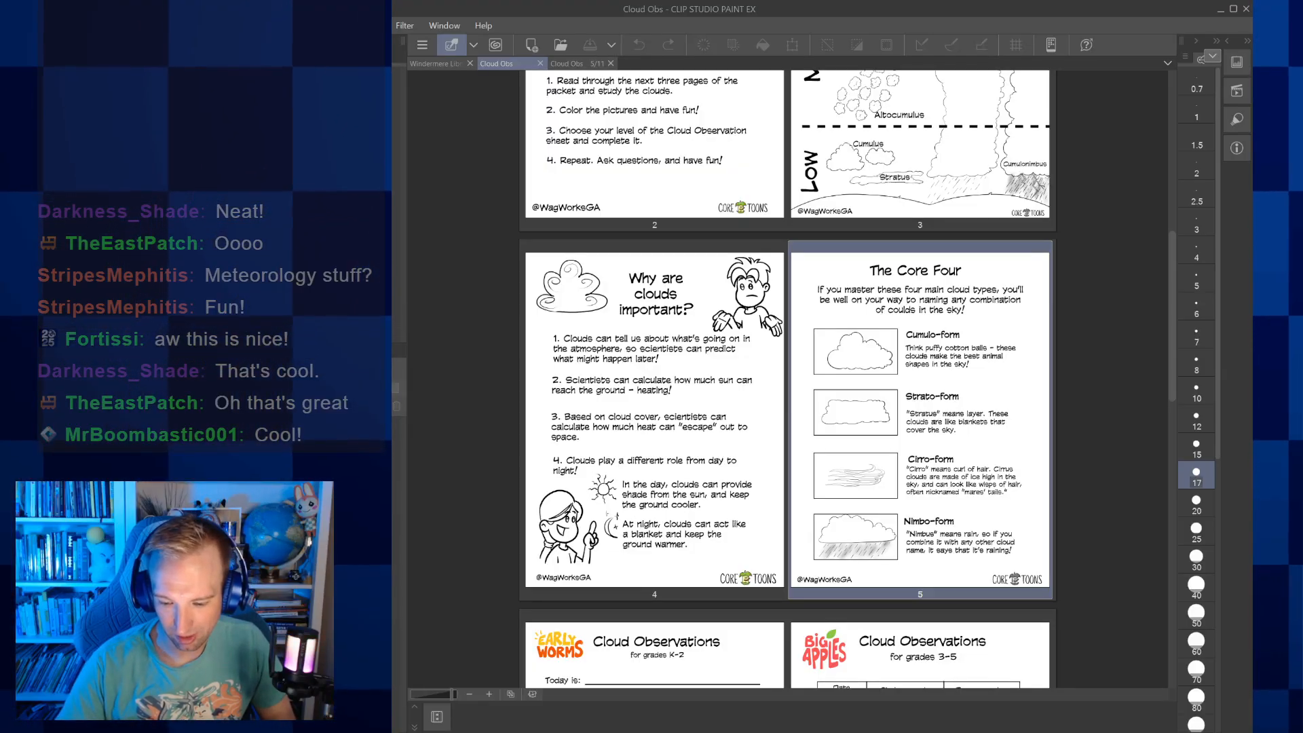
scroll(787, 380, down, 1)
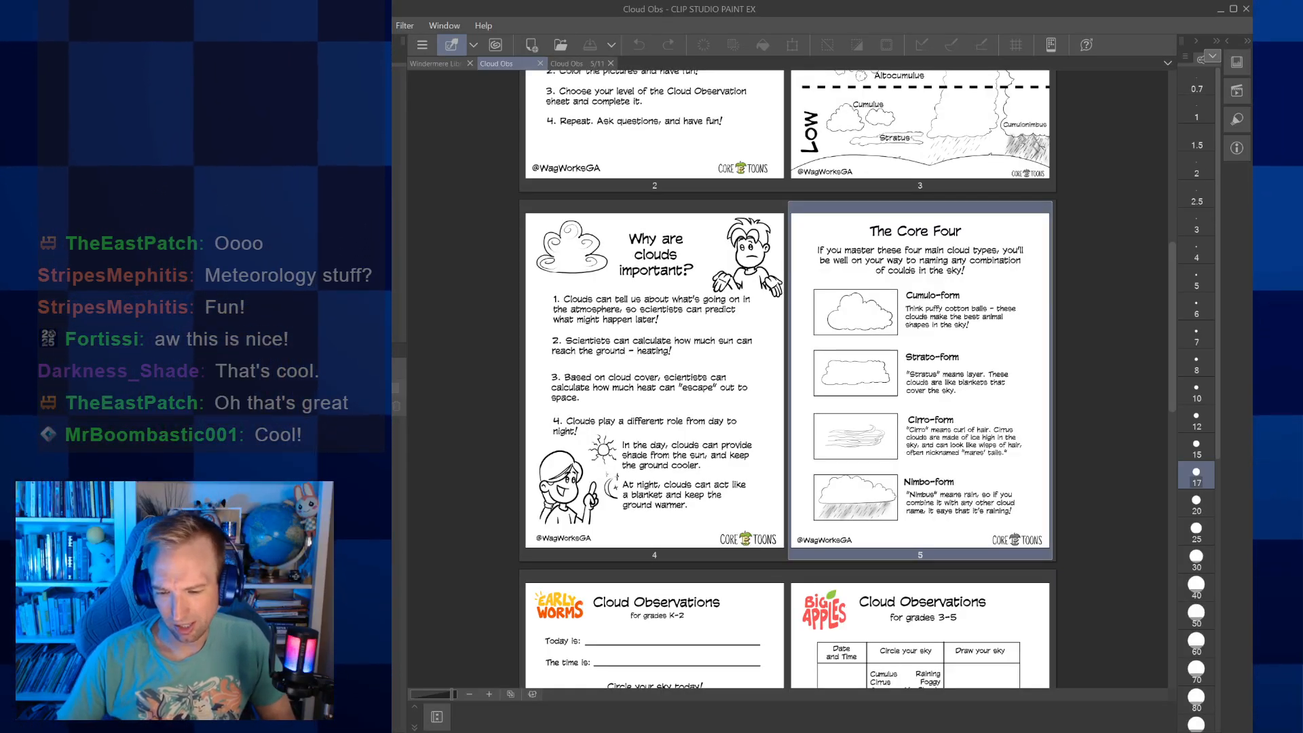
scroll(787, 380, down, 1)
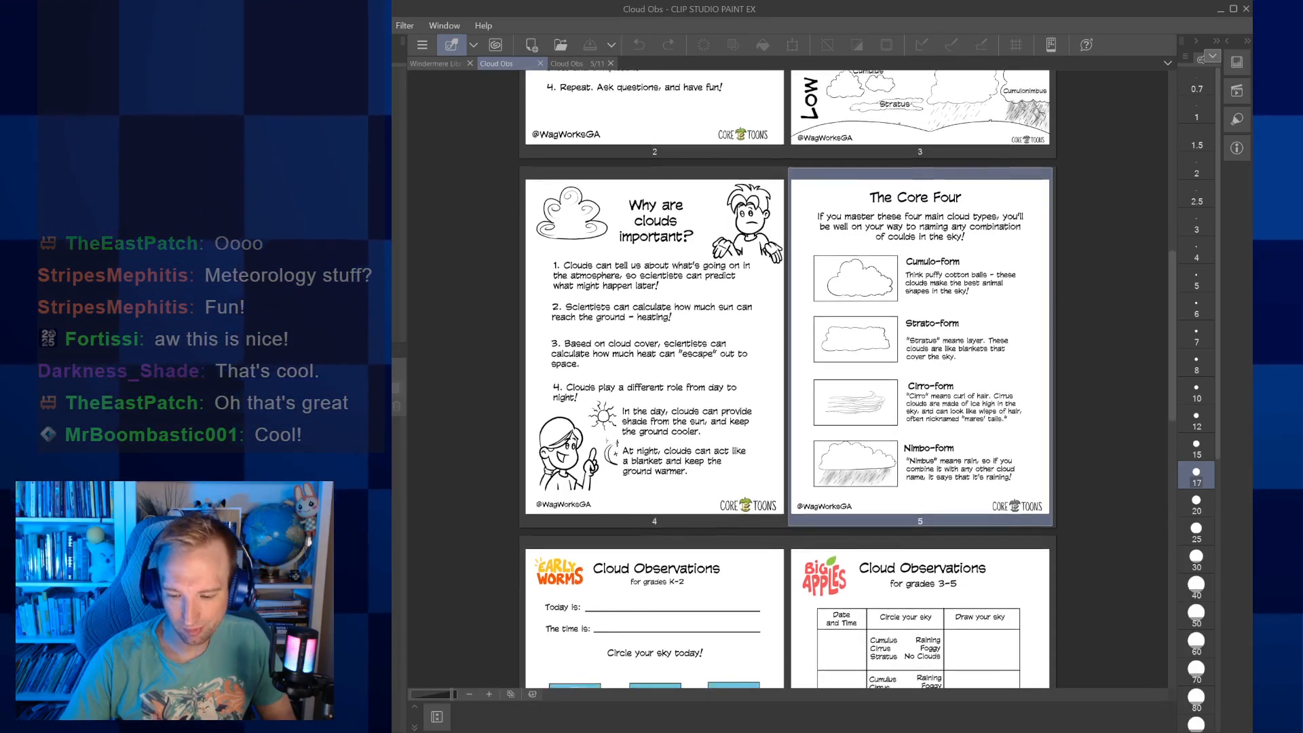
Review the Cloud Observations sheets for grades K-2 and 3-5 on pages 6 and 7 alongside the pages before them
scroll(788, 380, down, 5)
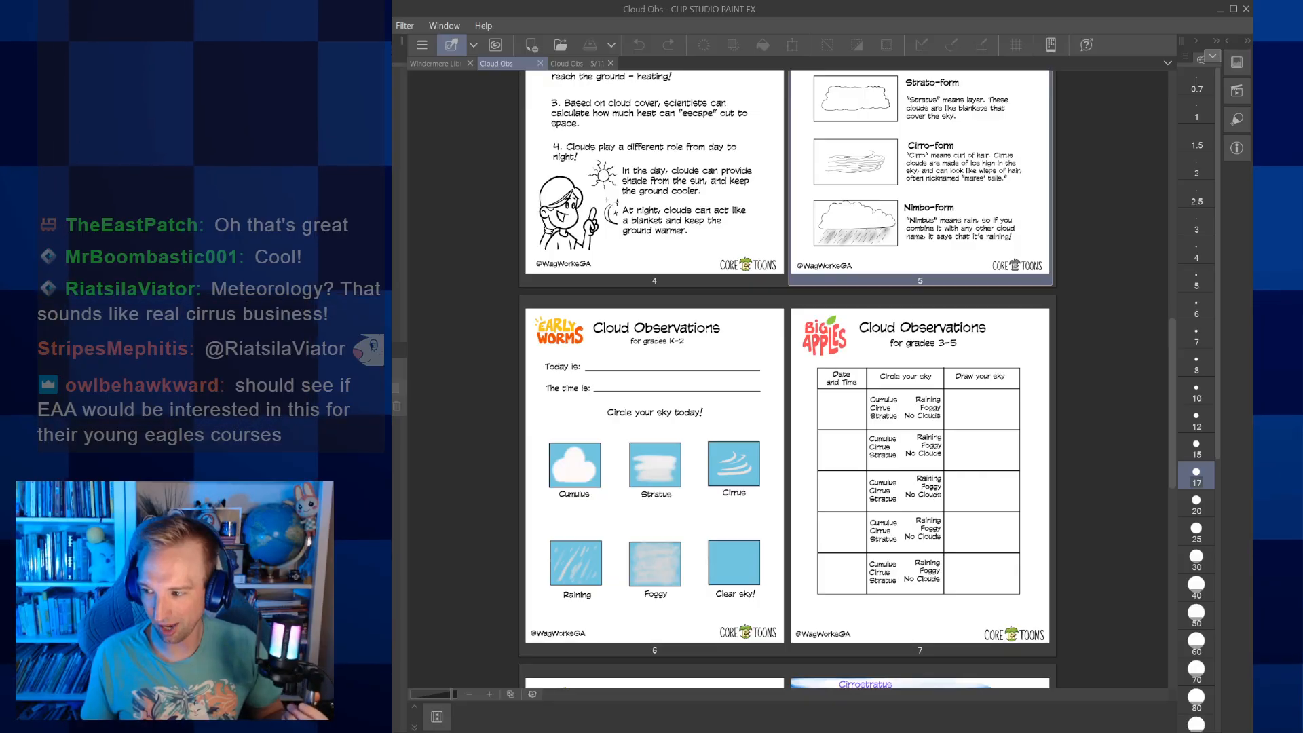
scroll(787, 380, down, 3)
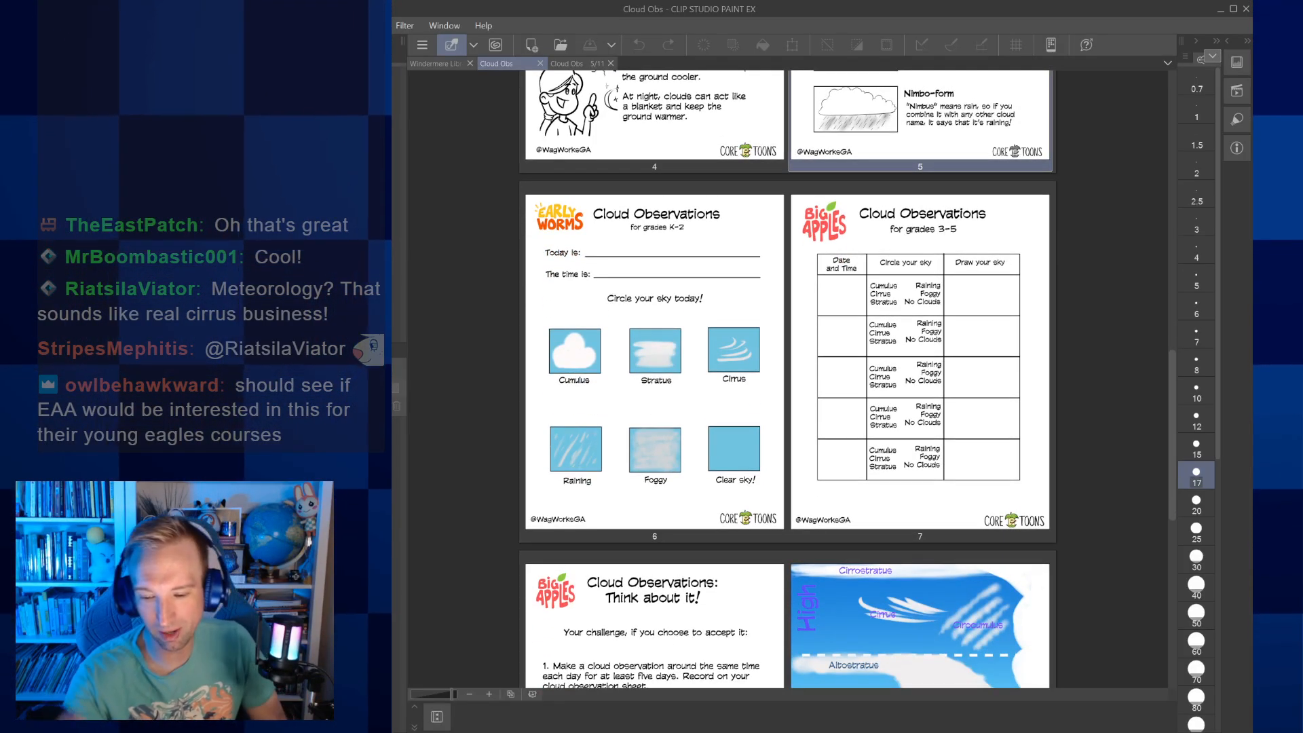
scroll(787, 380, up, 5)
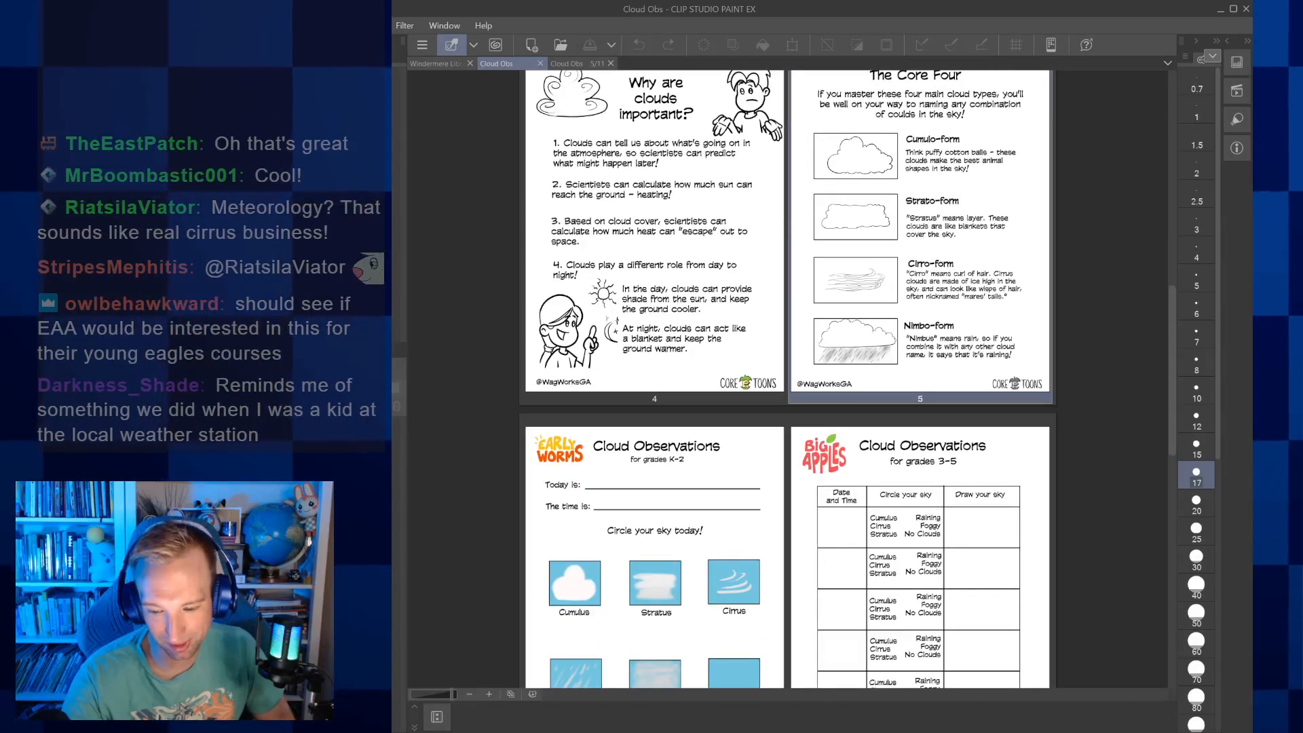
scroll(787, 380, down, 2)
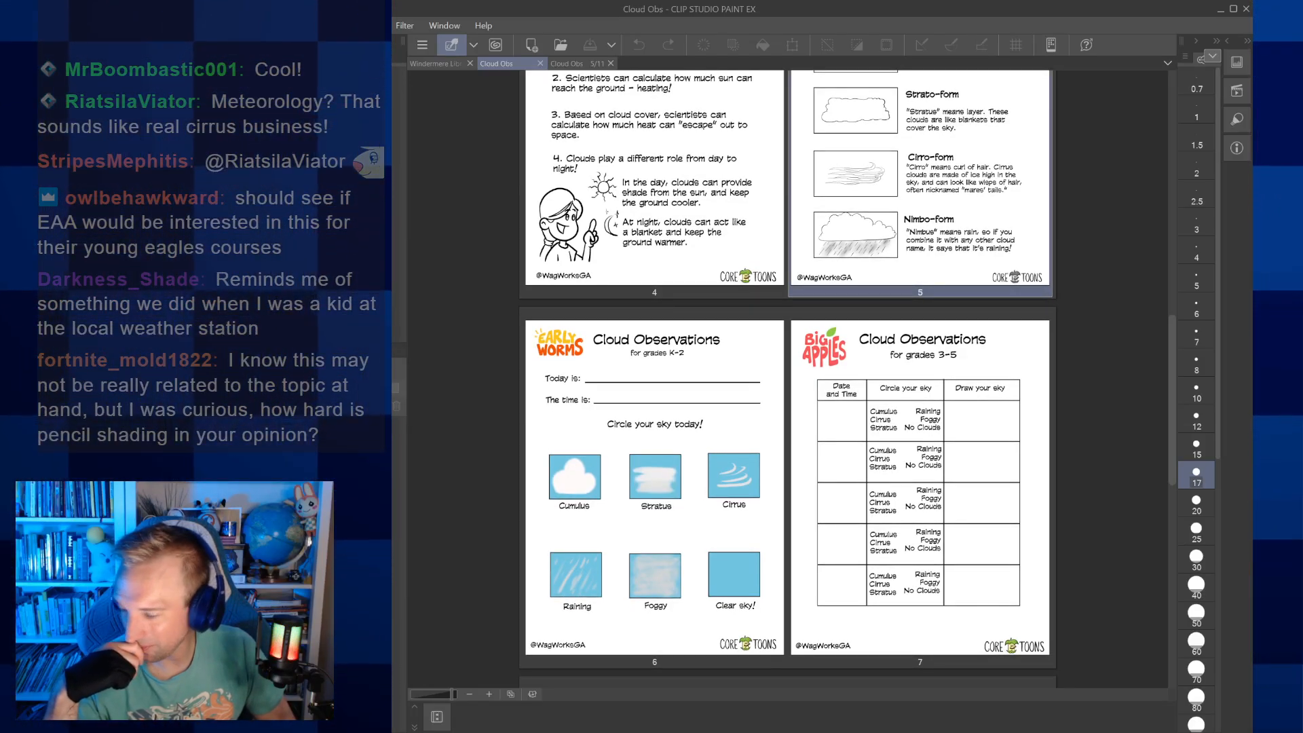
scroll(787, 380, down, 1)
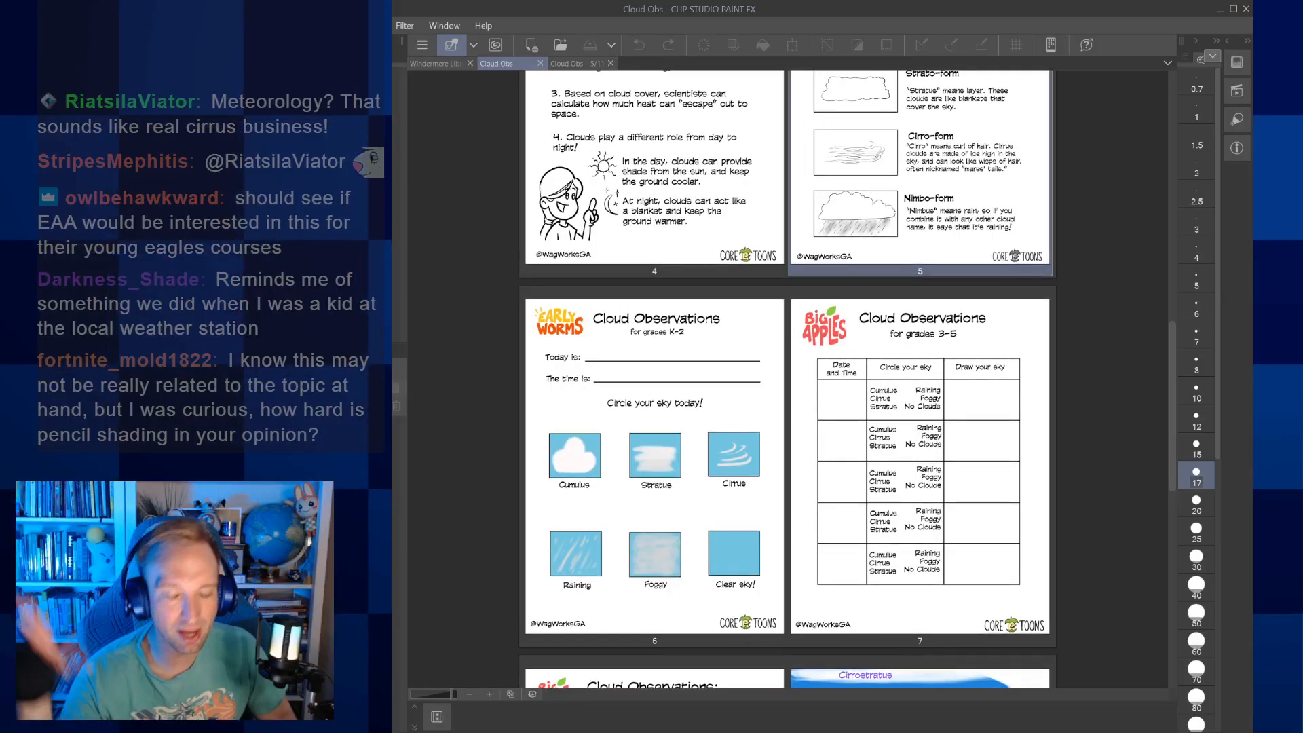
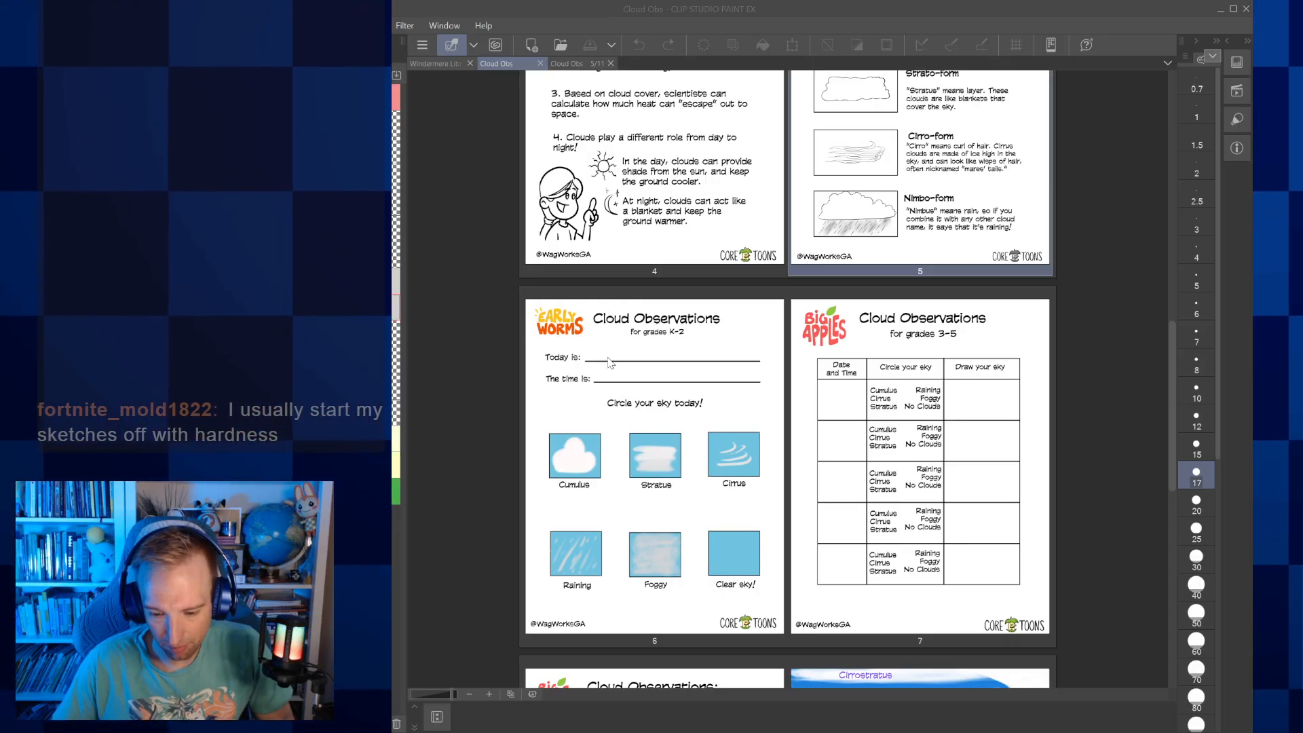
Open the Sunny Skies "What Do You See" comic image to view it, and close it again
double_click(832, 348)
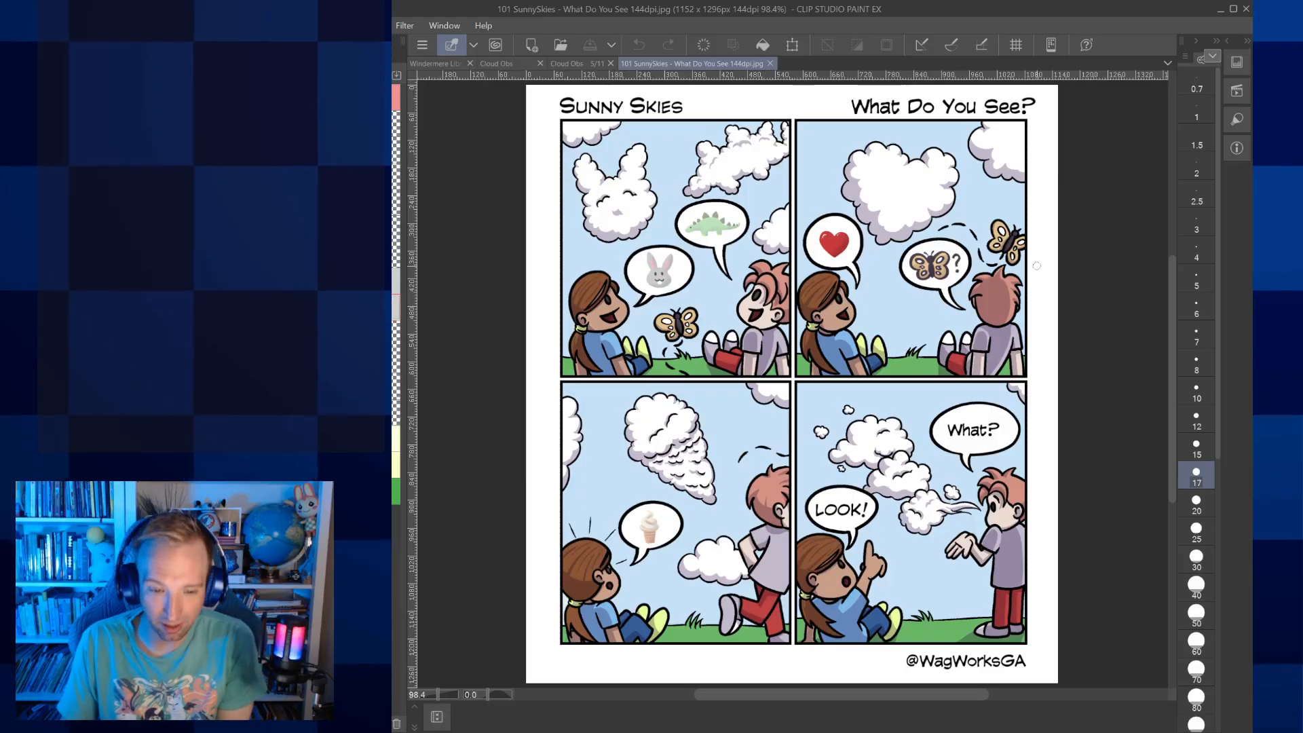
click(770, 62)
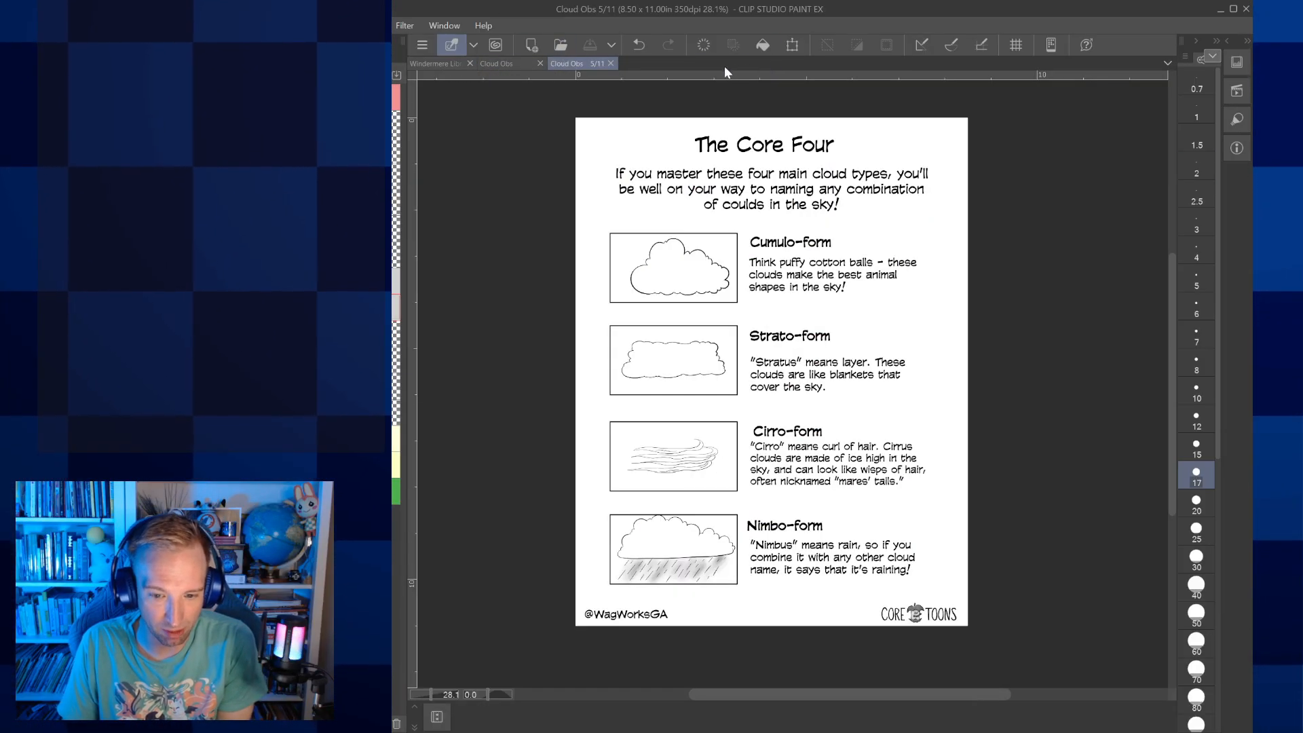
Open page 22 of the Windermere Library - Campaign 2 Art project as a full-width page beside the project overview
click(452, 62)
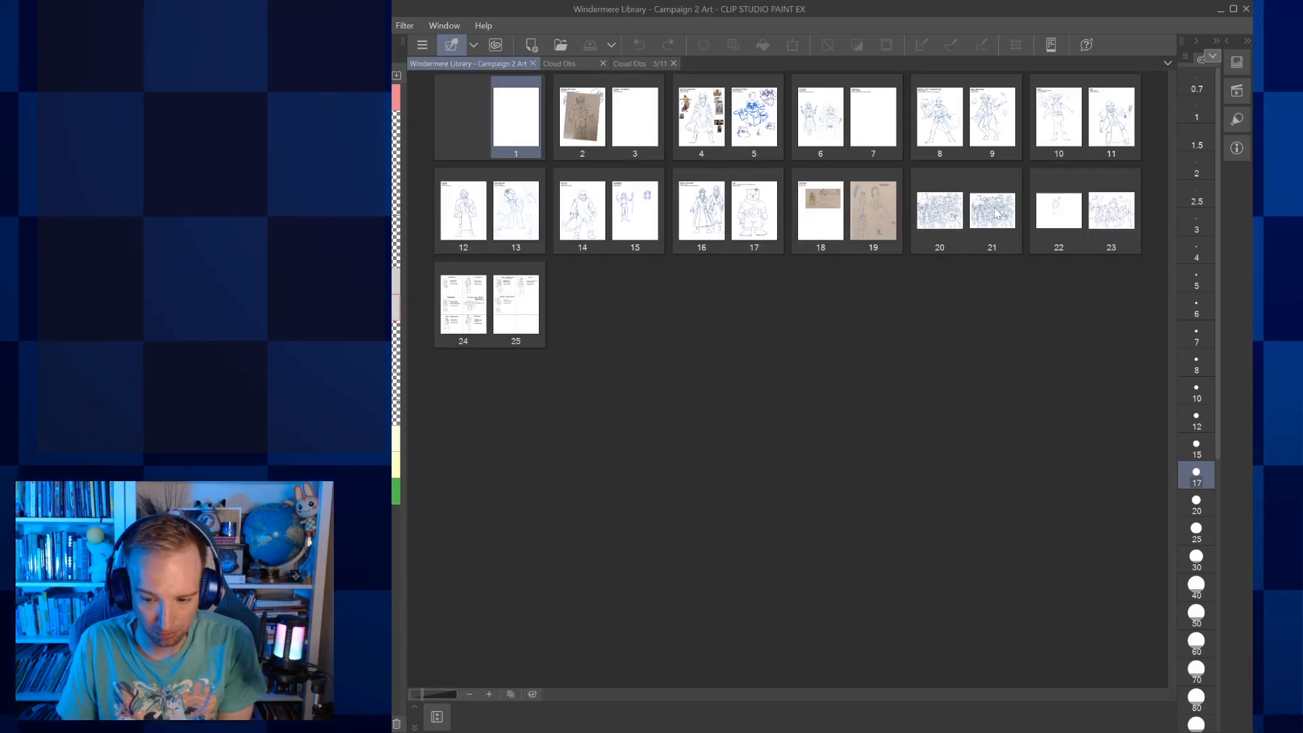
double_click(1059, 211)
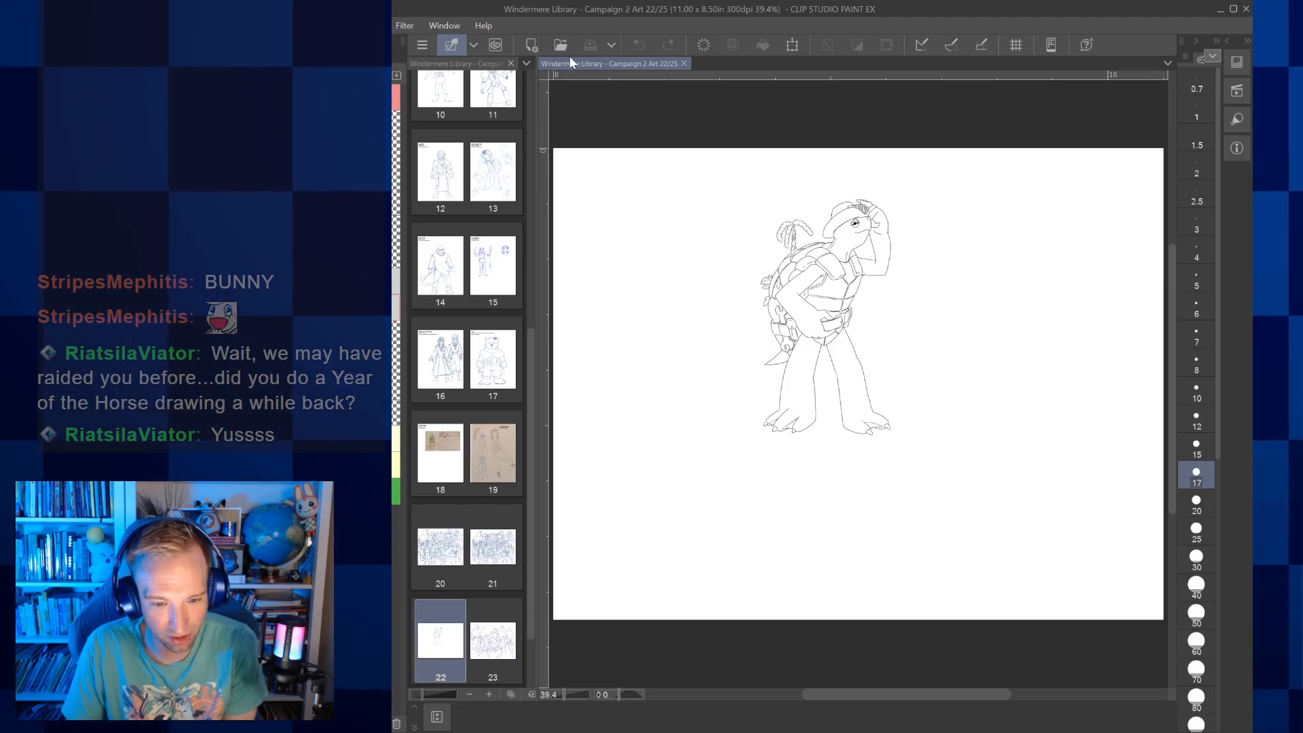
drag(570, 63, 502, 64)
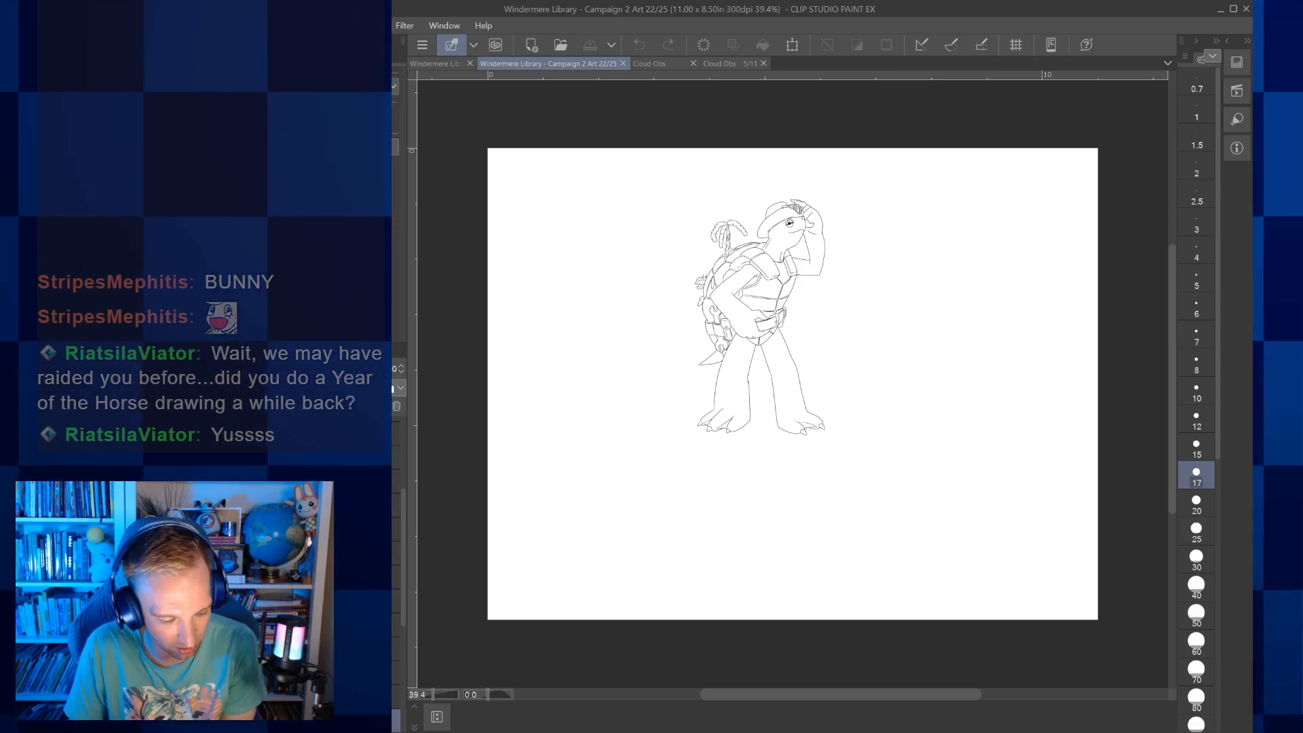
Show the coloured knights, robed pair and red horned character alongside the turtle line art, and inspect them up close
key(ctrl+v)
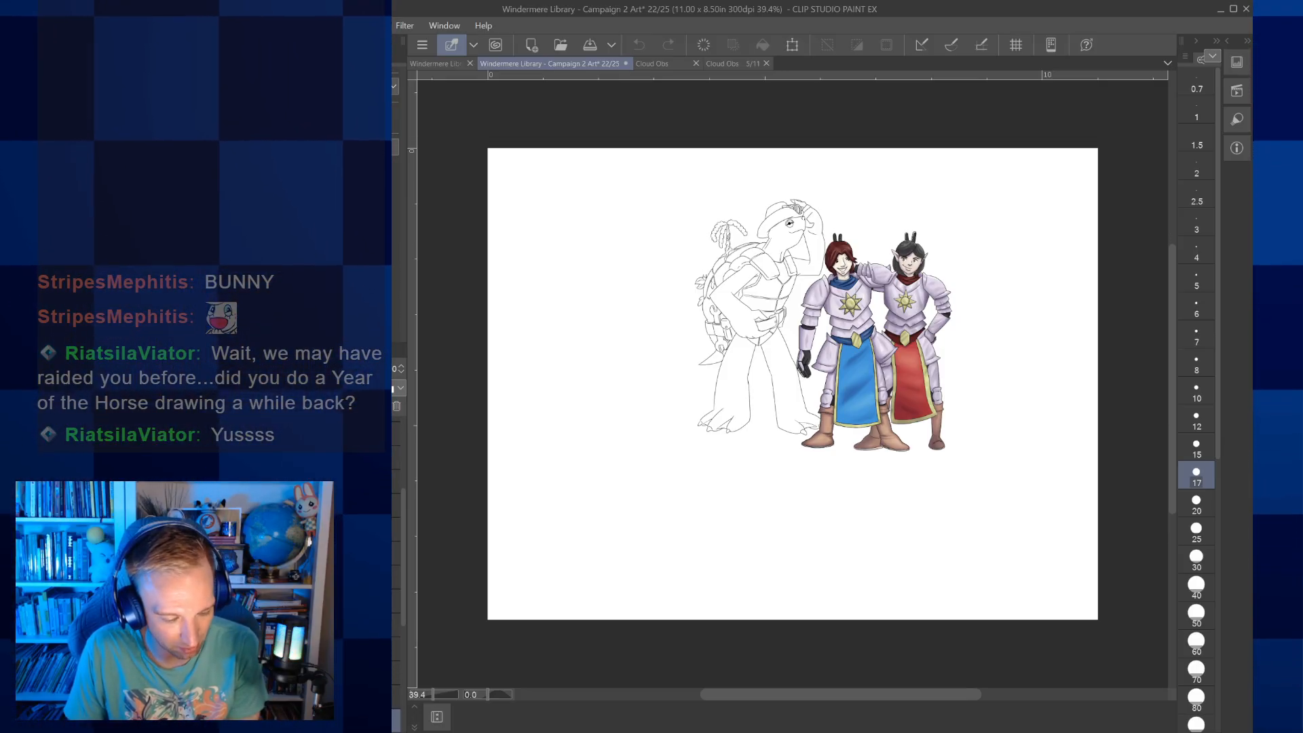
key(ctrl+v)
key(ctrl+v)
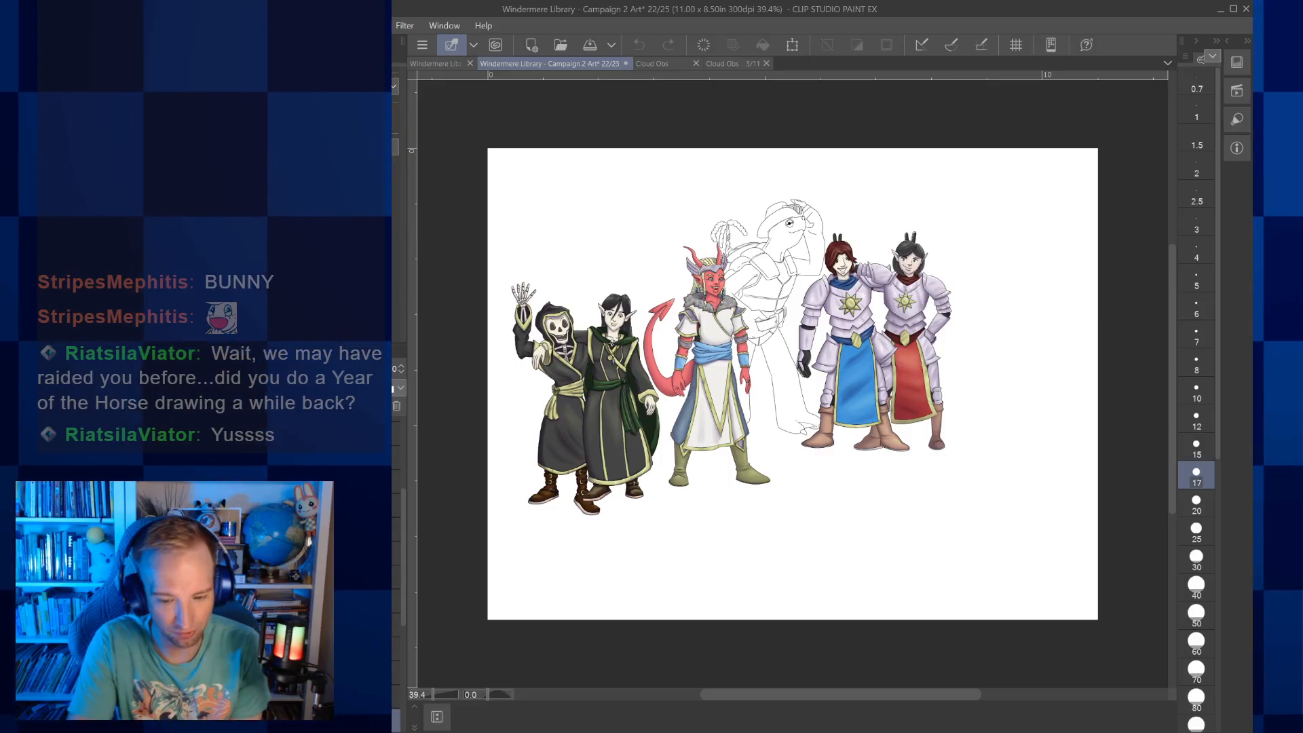
scroll(760, 340, up, 5)
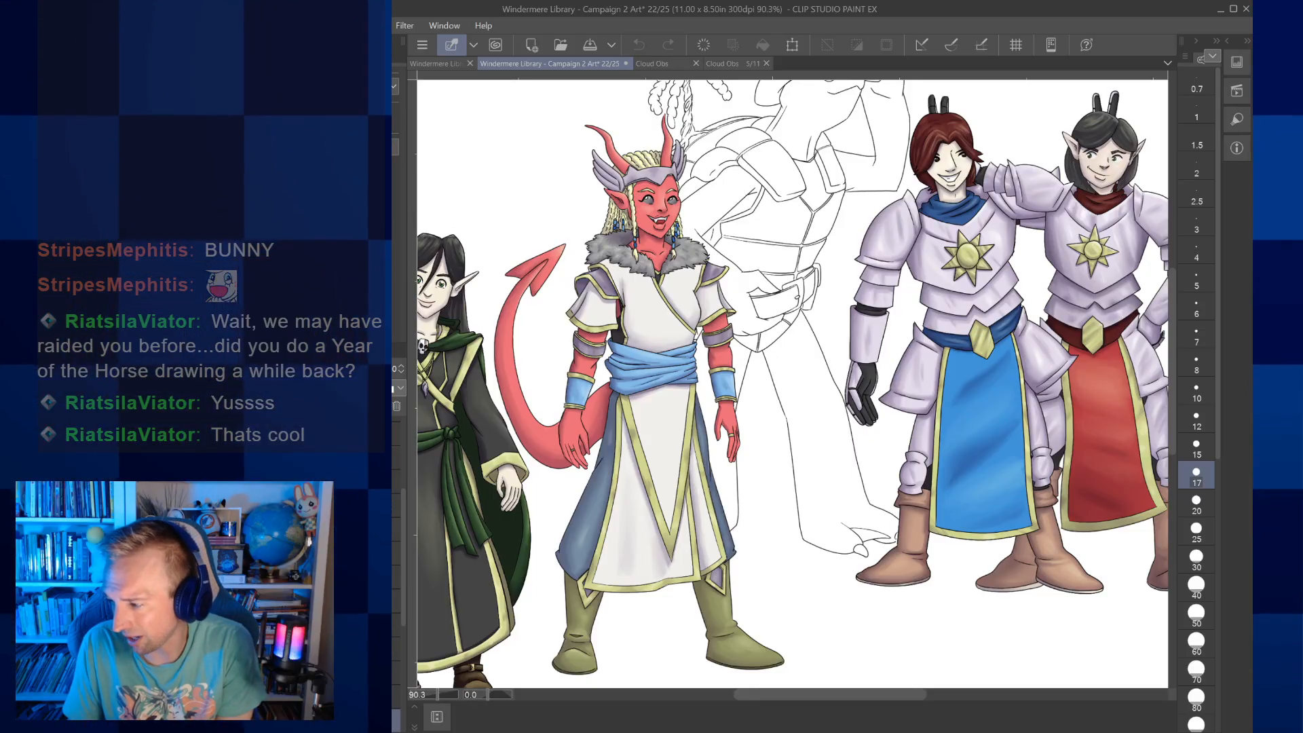
scroll(918, 407, down, 3)
scroll(916, 414, down, 1)
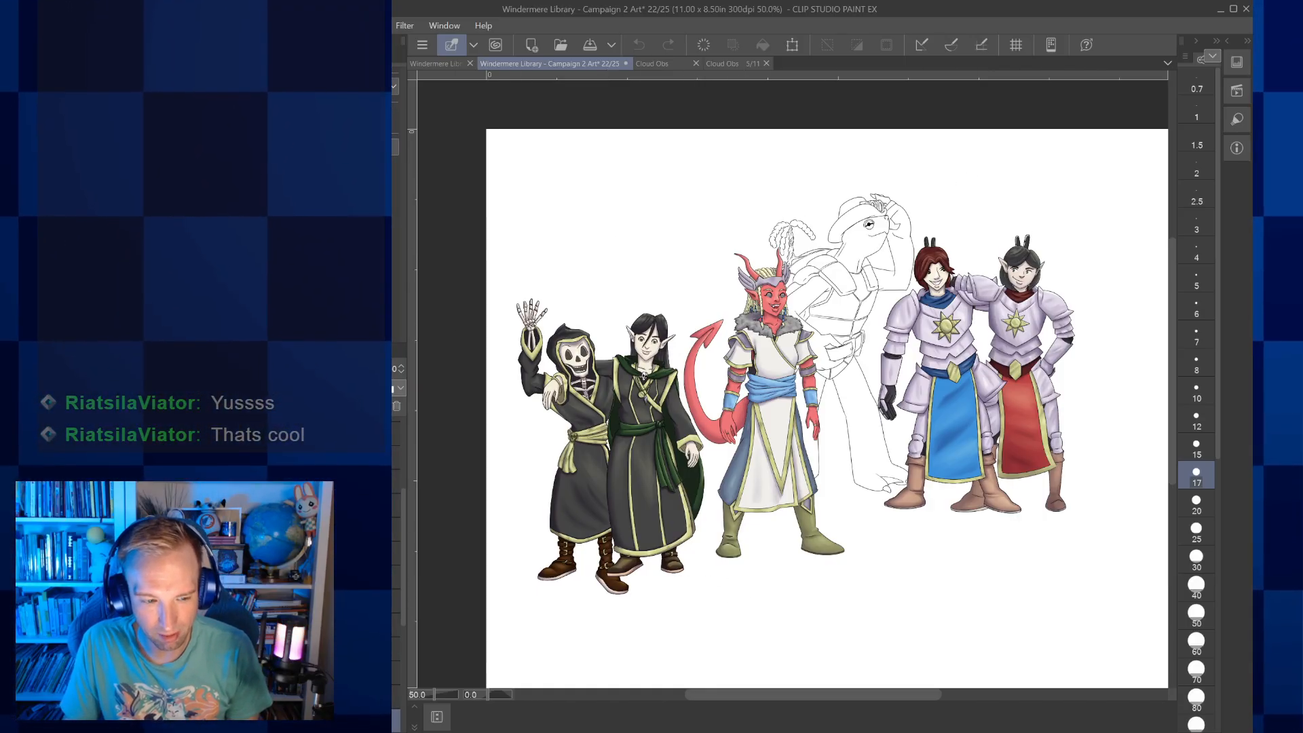
Review the zodiac artwork on the artist's website, from Year of the Horse 2026 back to Year of the Rat 2020
click(1170, 503)
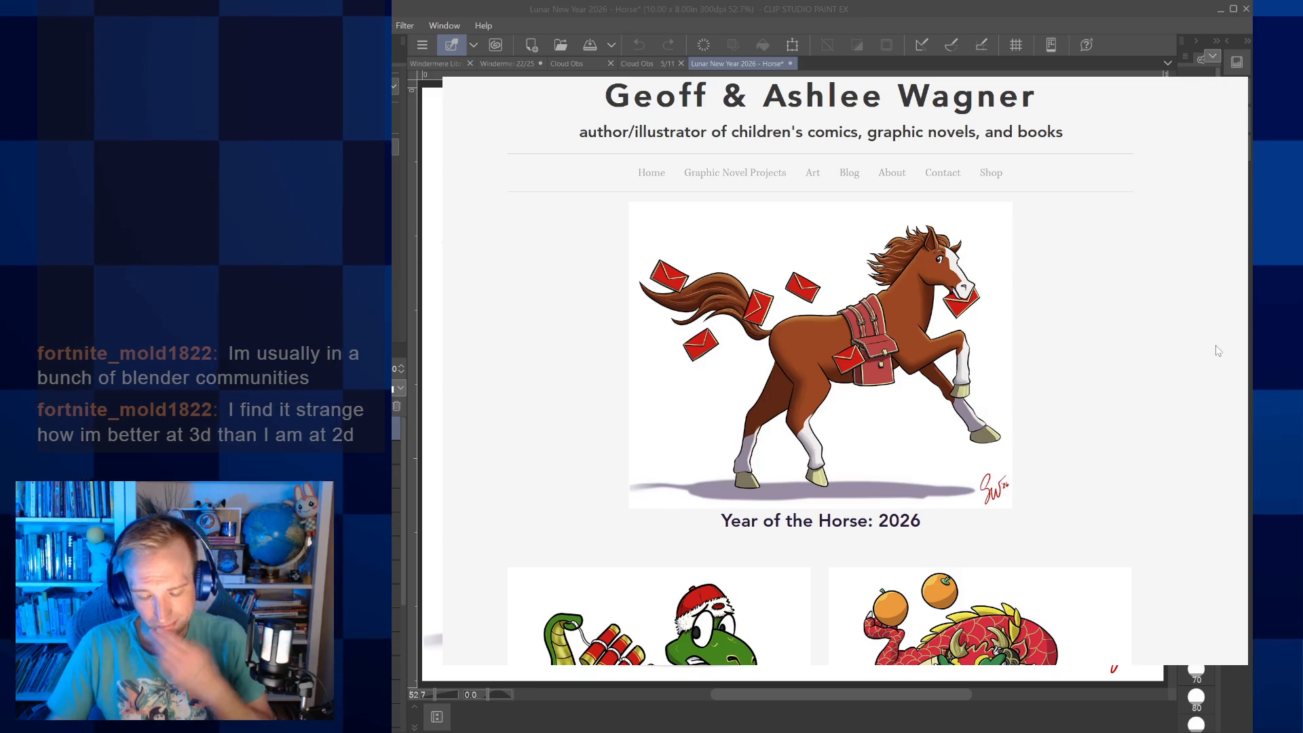
scroll(1172, 353, down, 4)
scroll(1172, 353, down, 1)
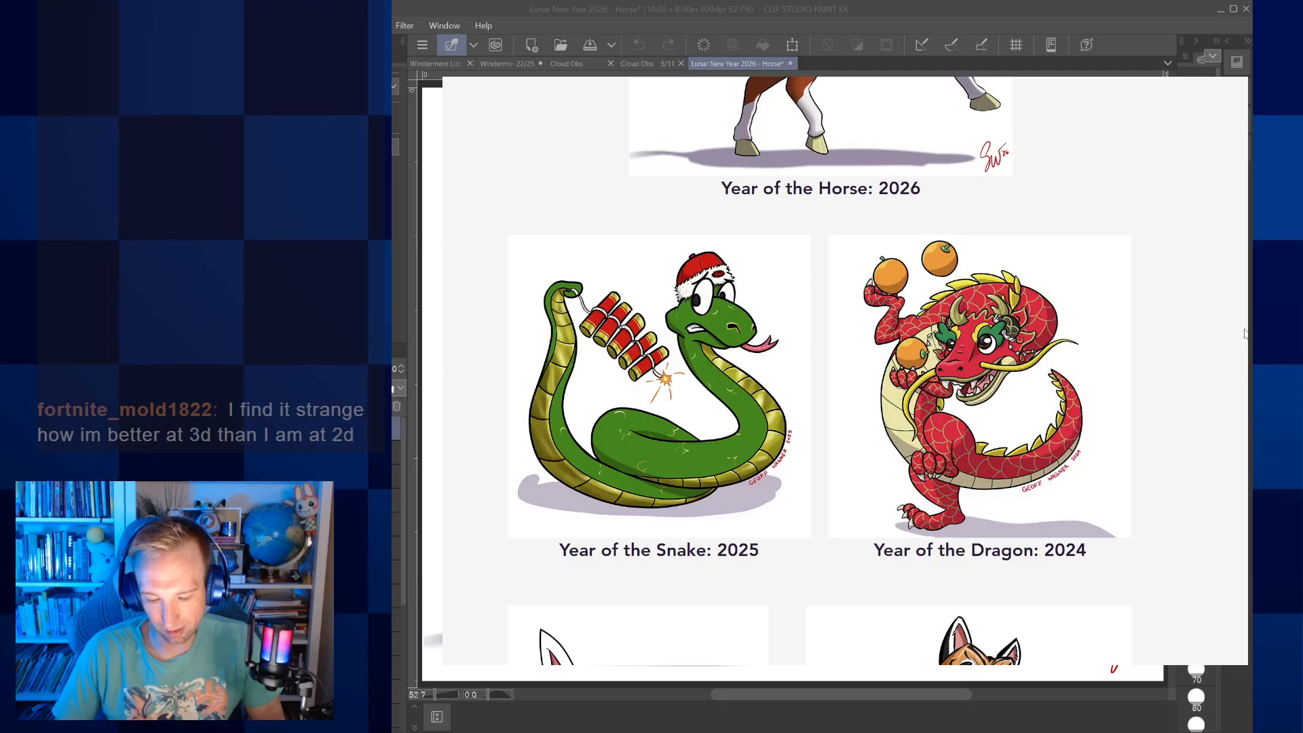
scroll(1245, 333, down, 3)
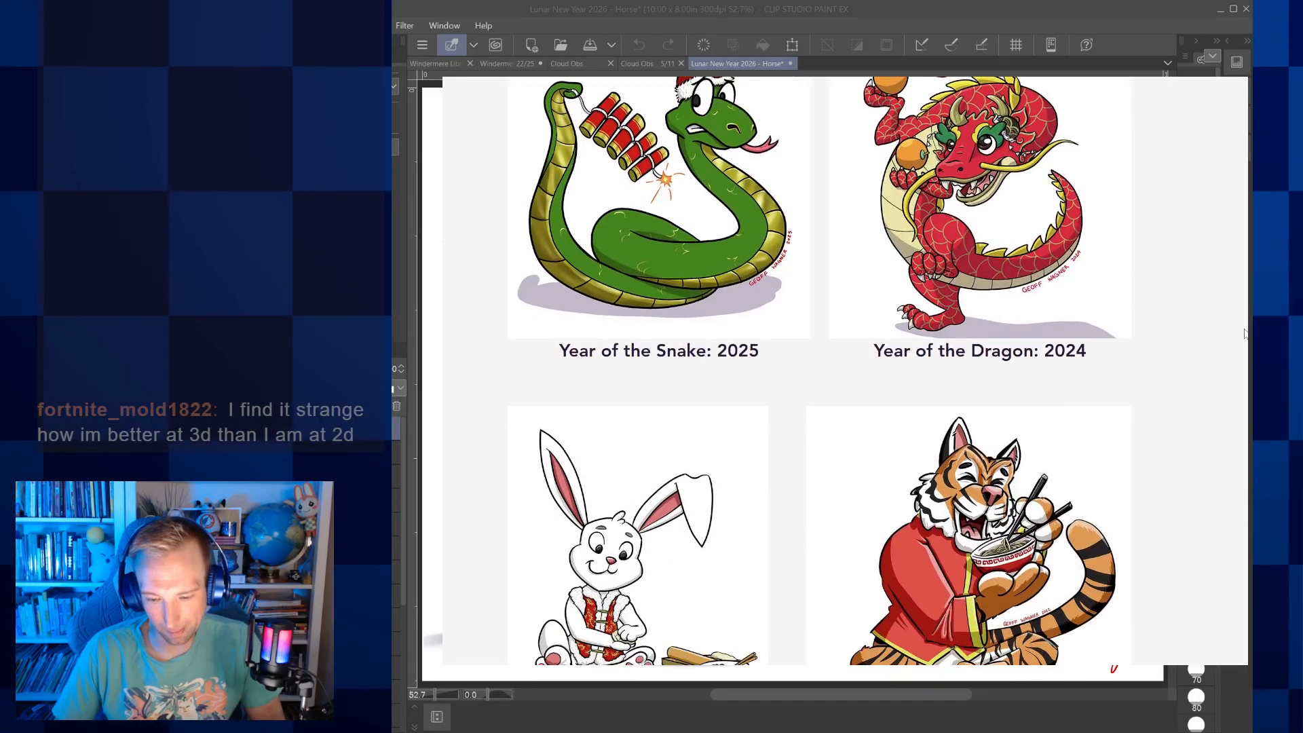
scroll(1245, 333, down, 4)
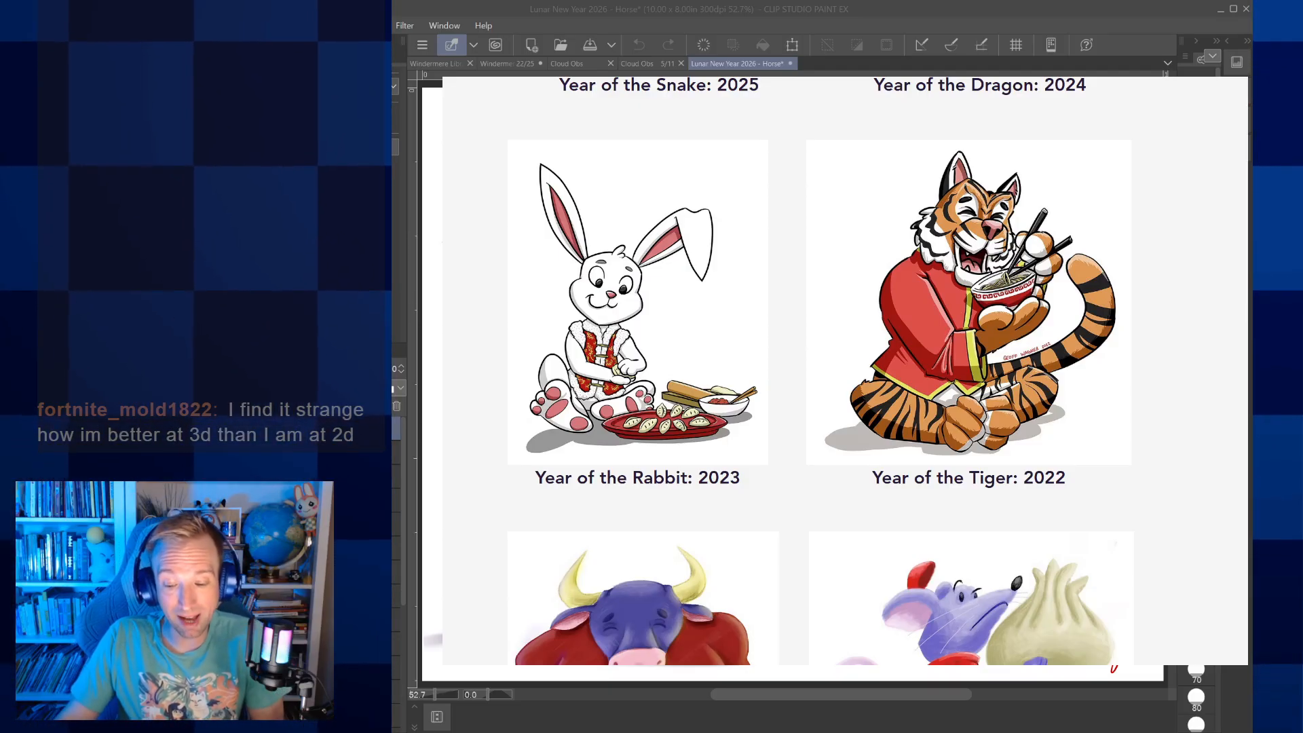
scroll(845, 370, down, 4)
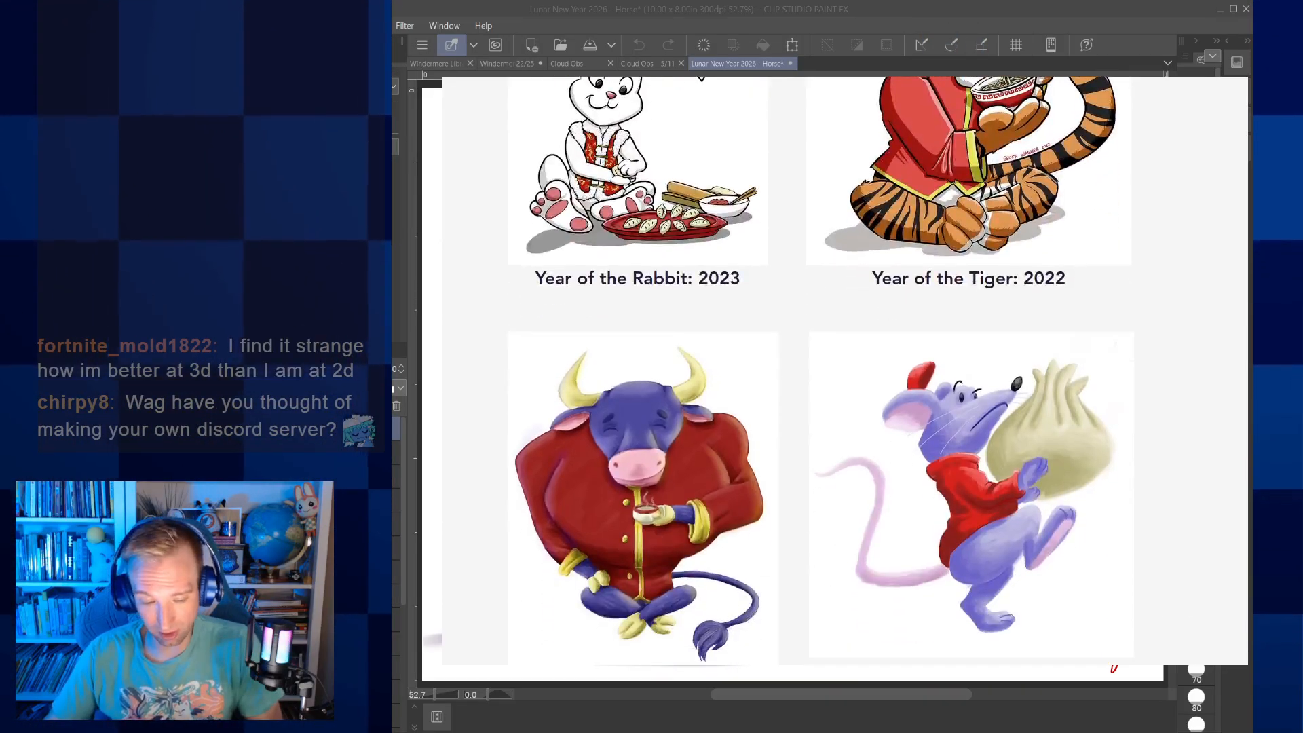
scroll(845, 370, down, 1)
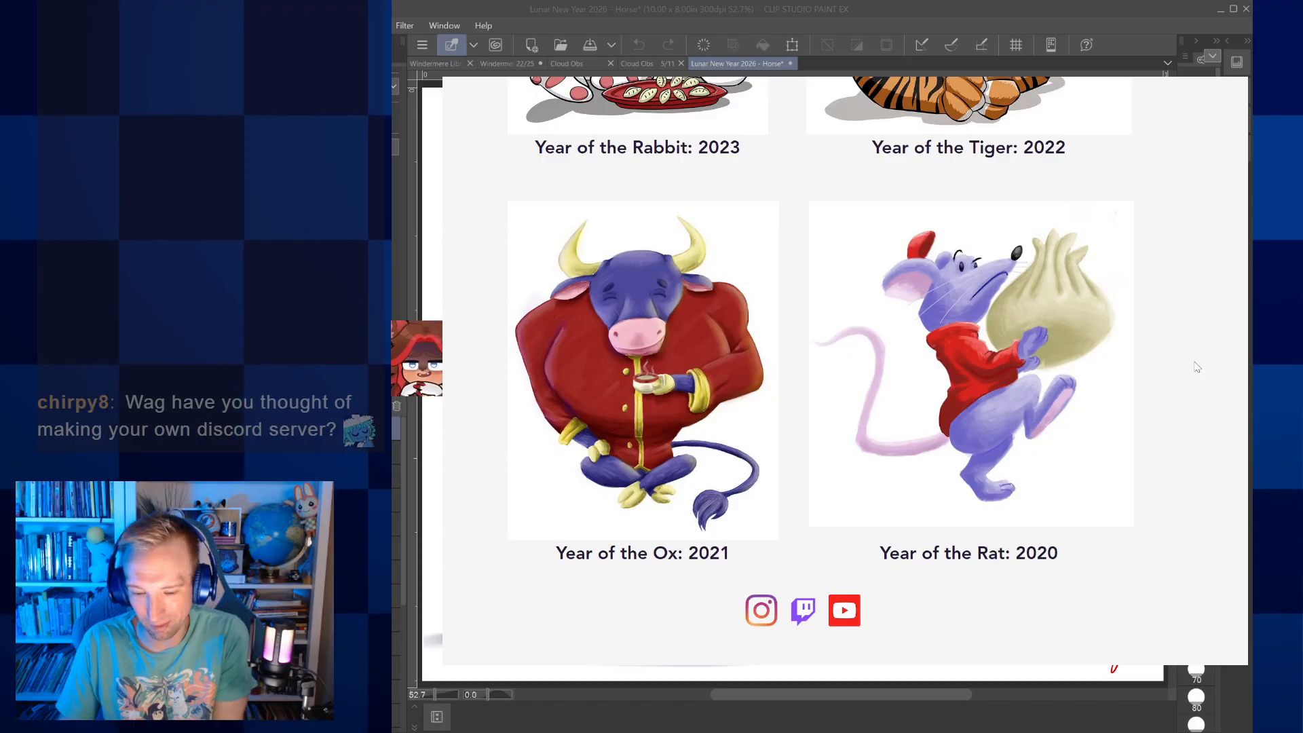
scroll(1197, 367, up, 2)
scroll(1197, 368, down, 2)
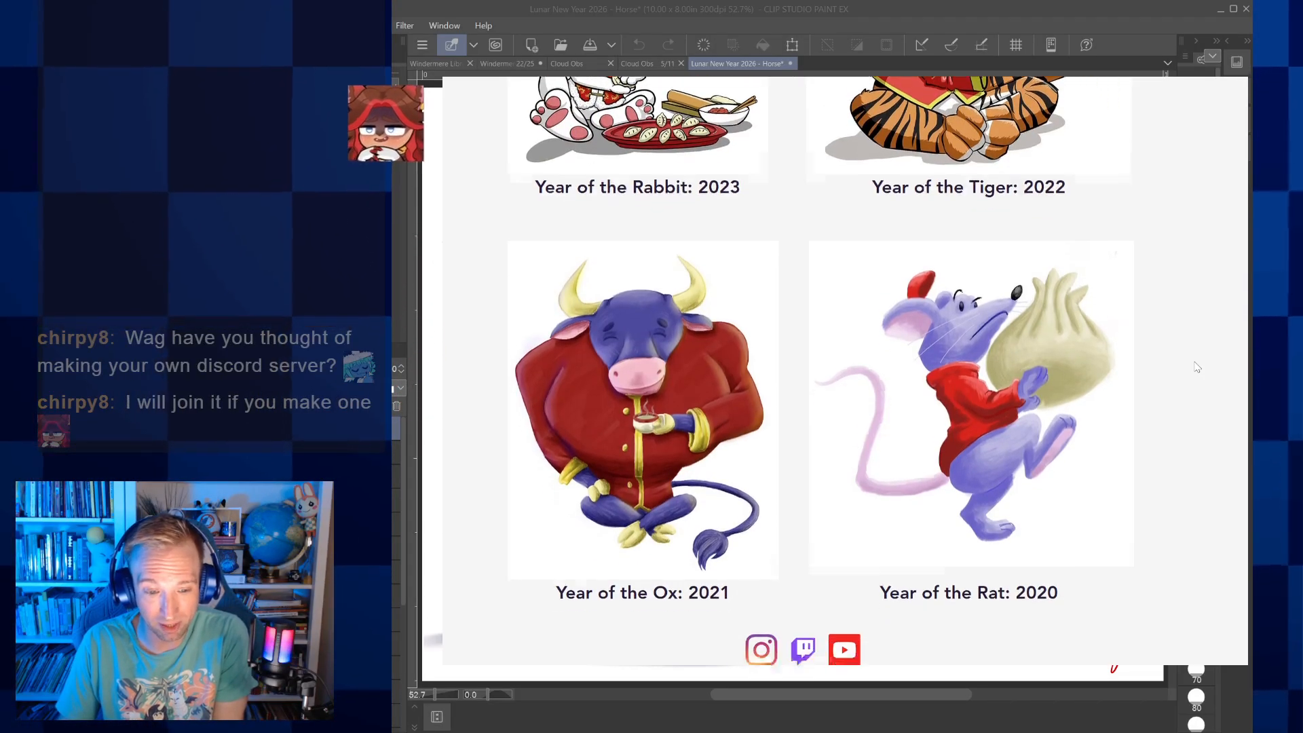
scroll(1198, 367, up, 4)
scroll(1197, 367, up, 15)
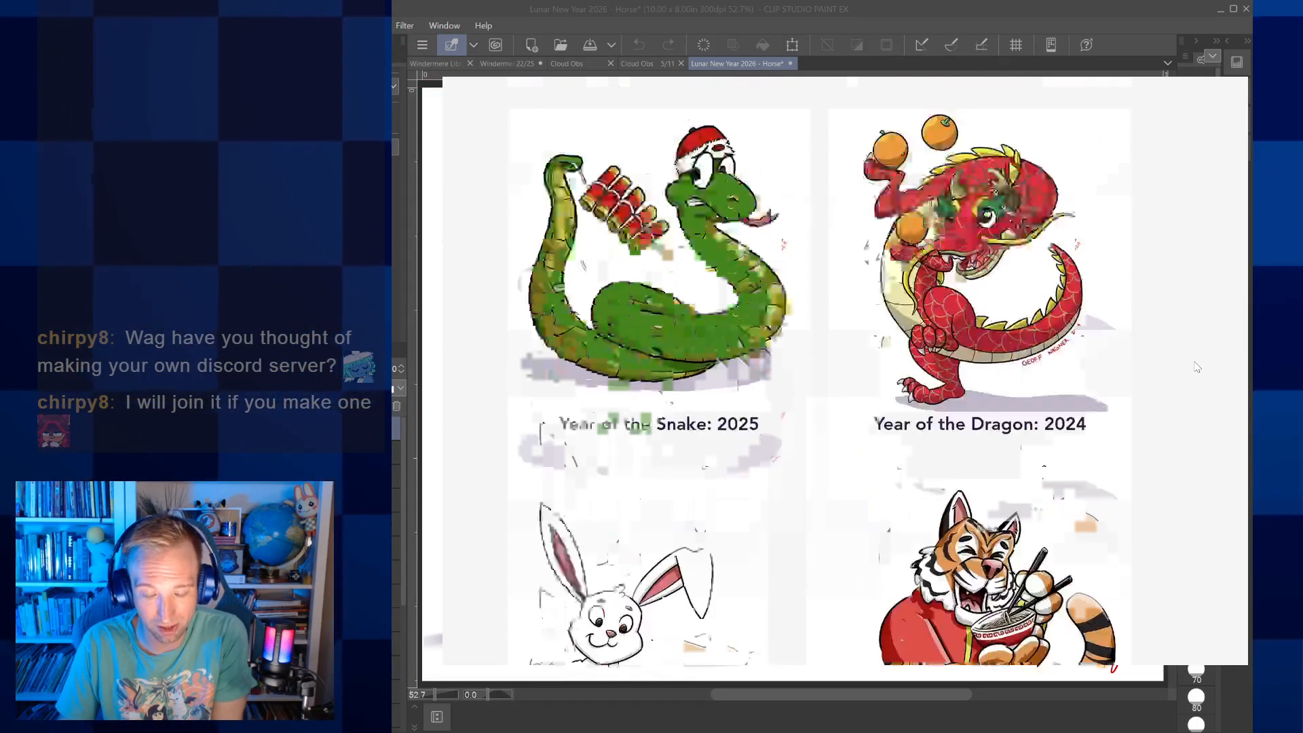
scroll(1197, 367, down, 10)
scroll(1198, 367, down, 20)
scroll(1197, 367, down, 2)
scroll(1194, 370, up, 8)
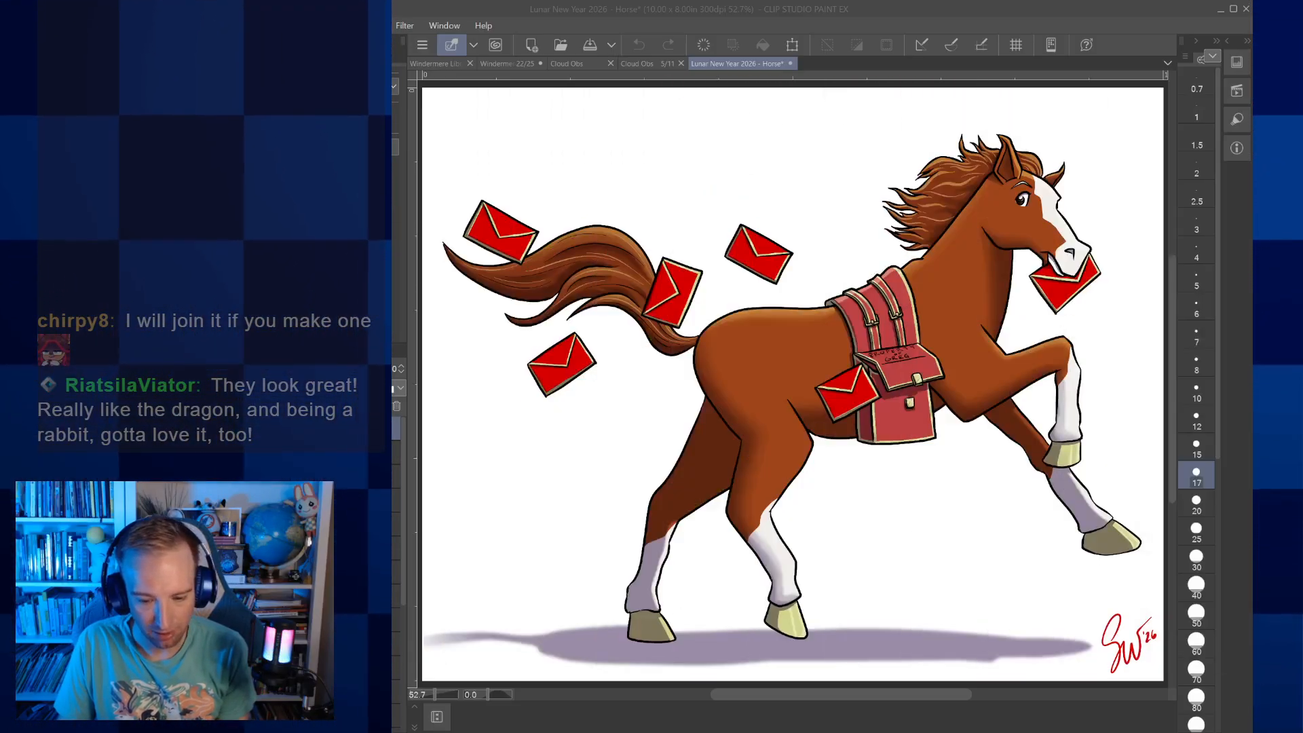
Close the Lunar New Year 2026 - Horse drawing
click(779, 71)
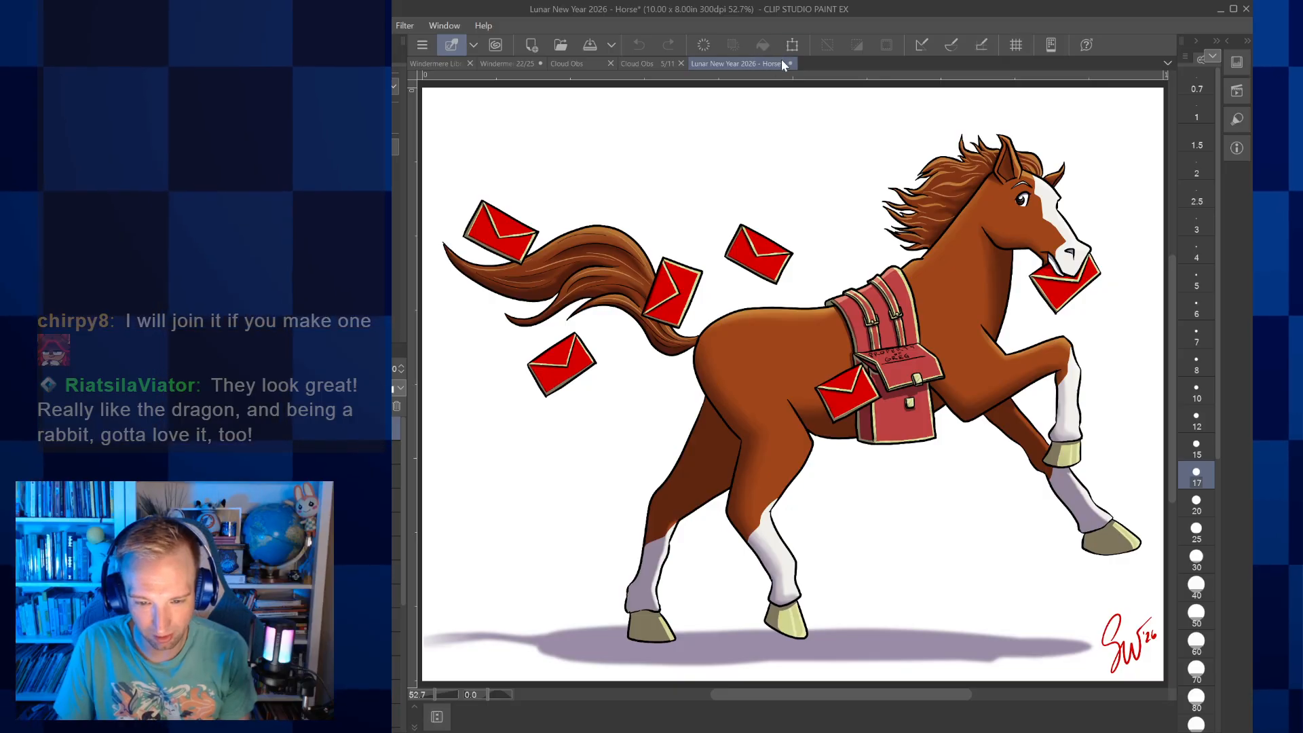
click(792, 63)
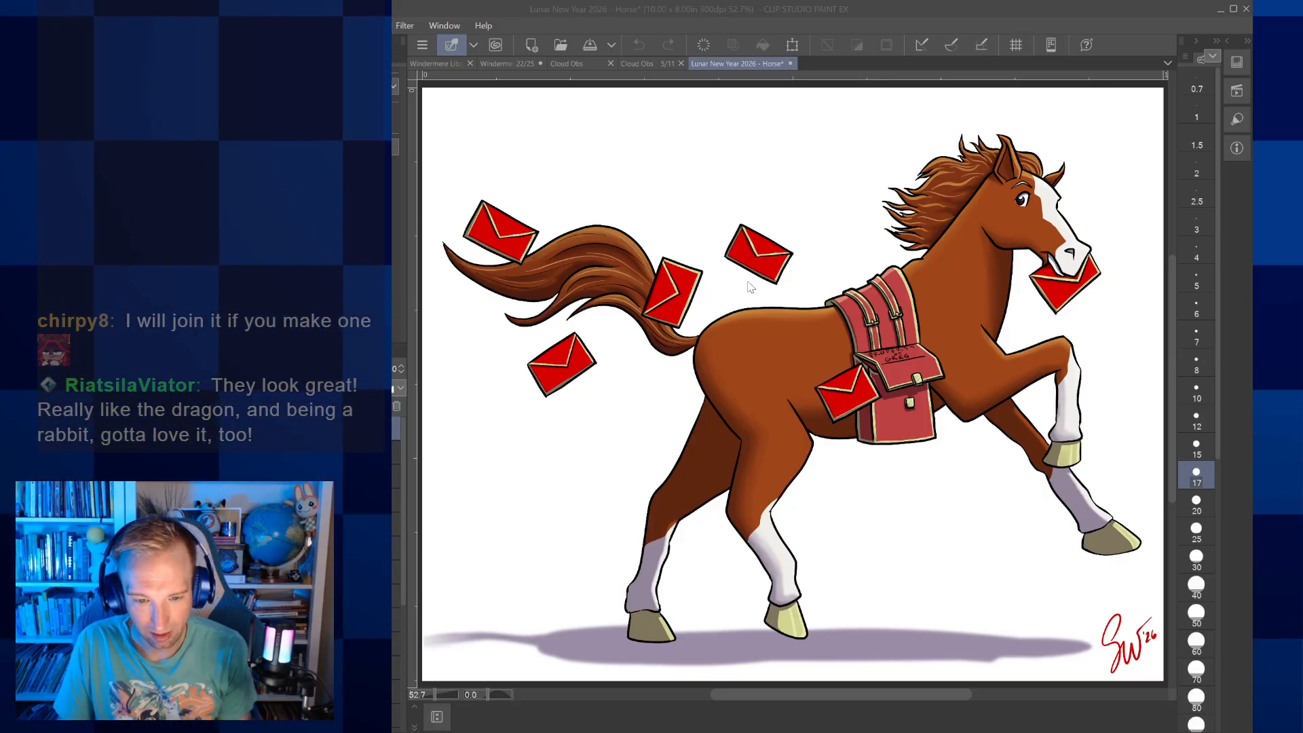
click(663, 131)
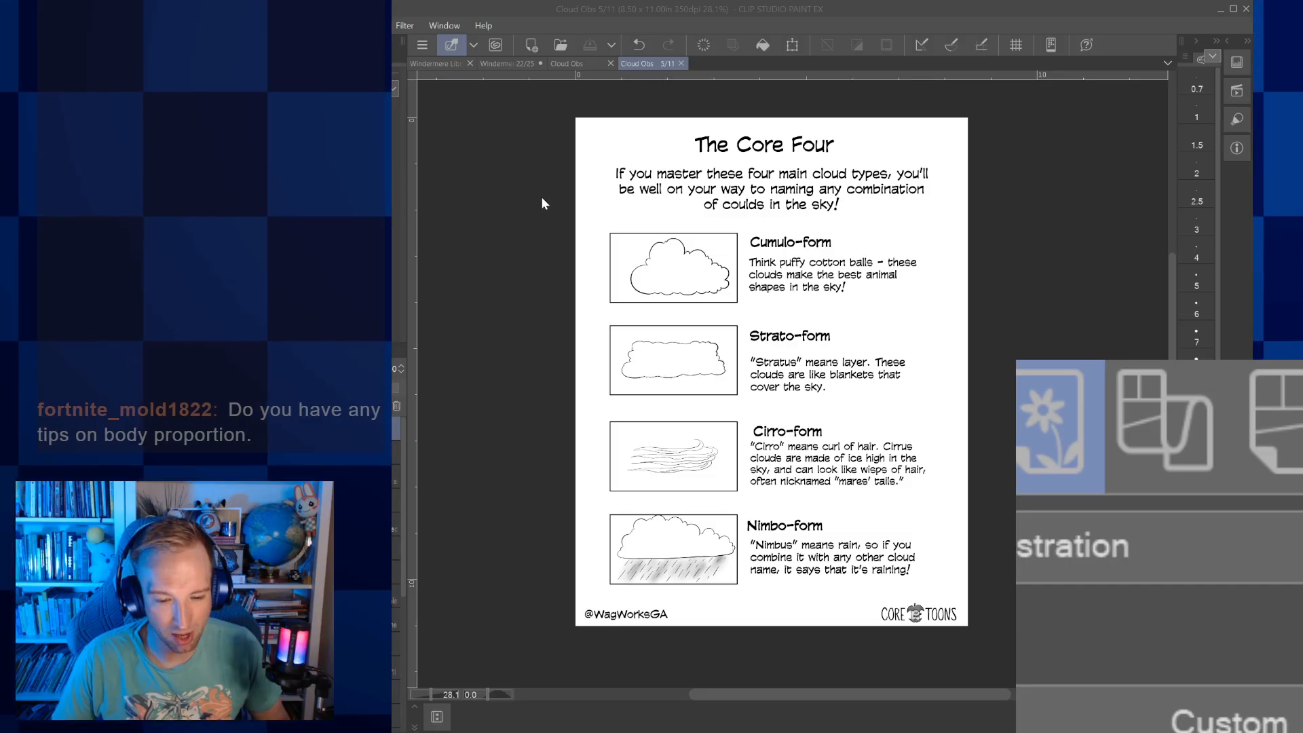
Create a blank 8.50 × 11.00 in illustration at 300 dpi and switch to the pen
click(826, 71)
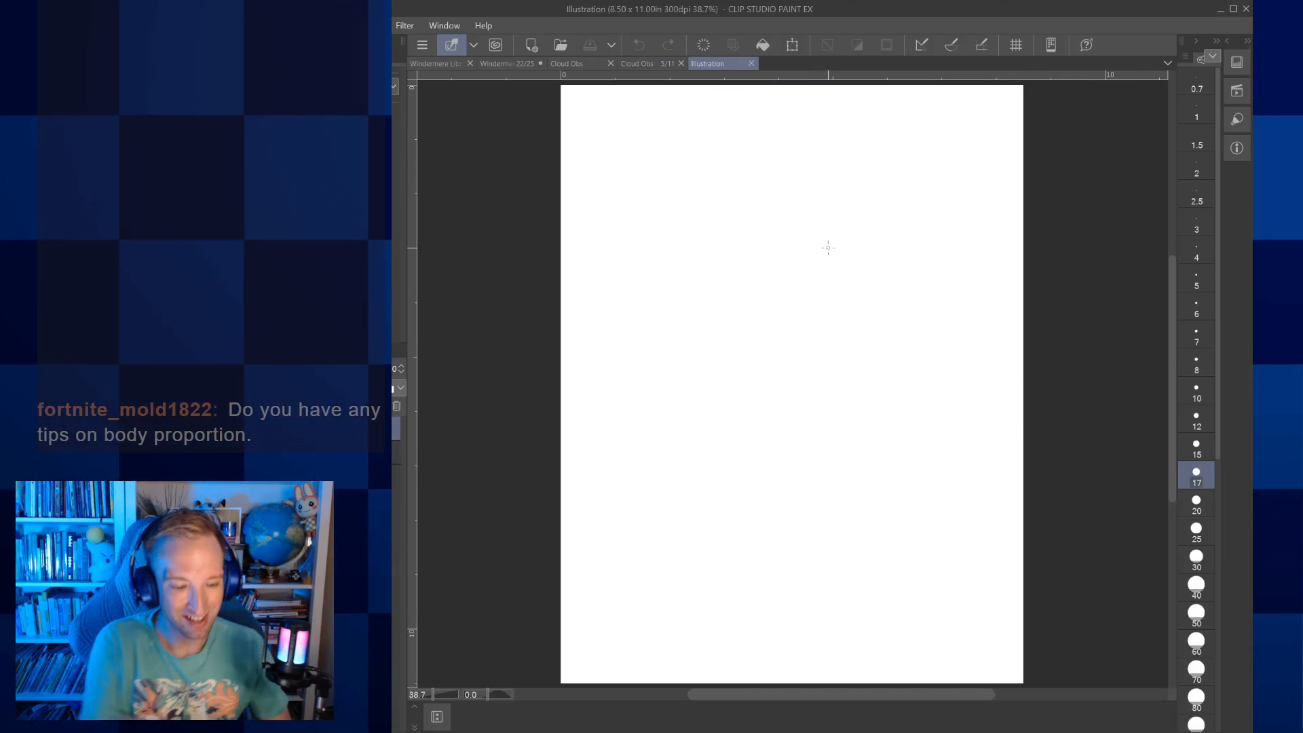
key(p)
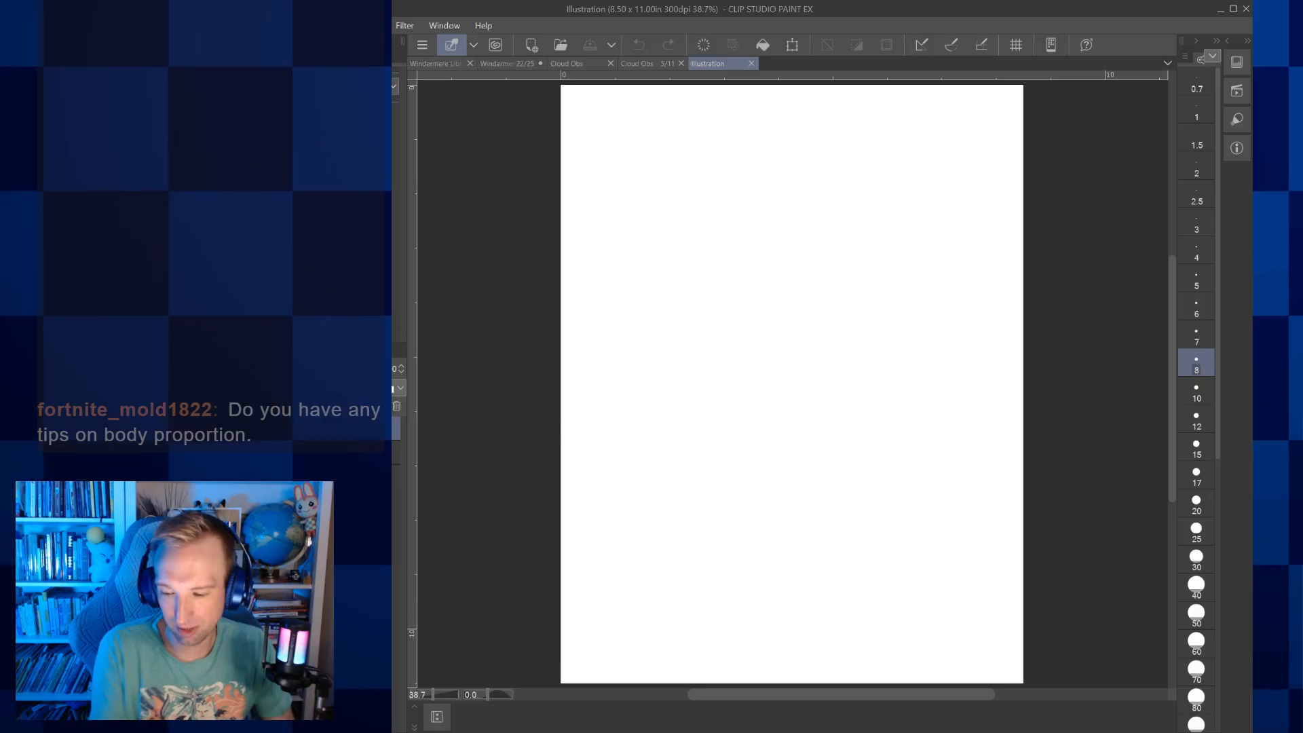
key(bracketleft)
key(bracketleft)
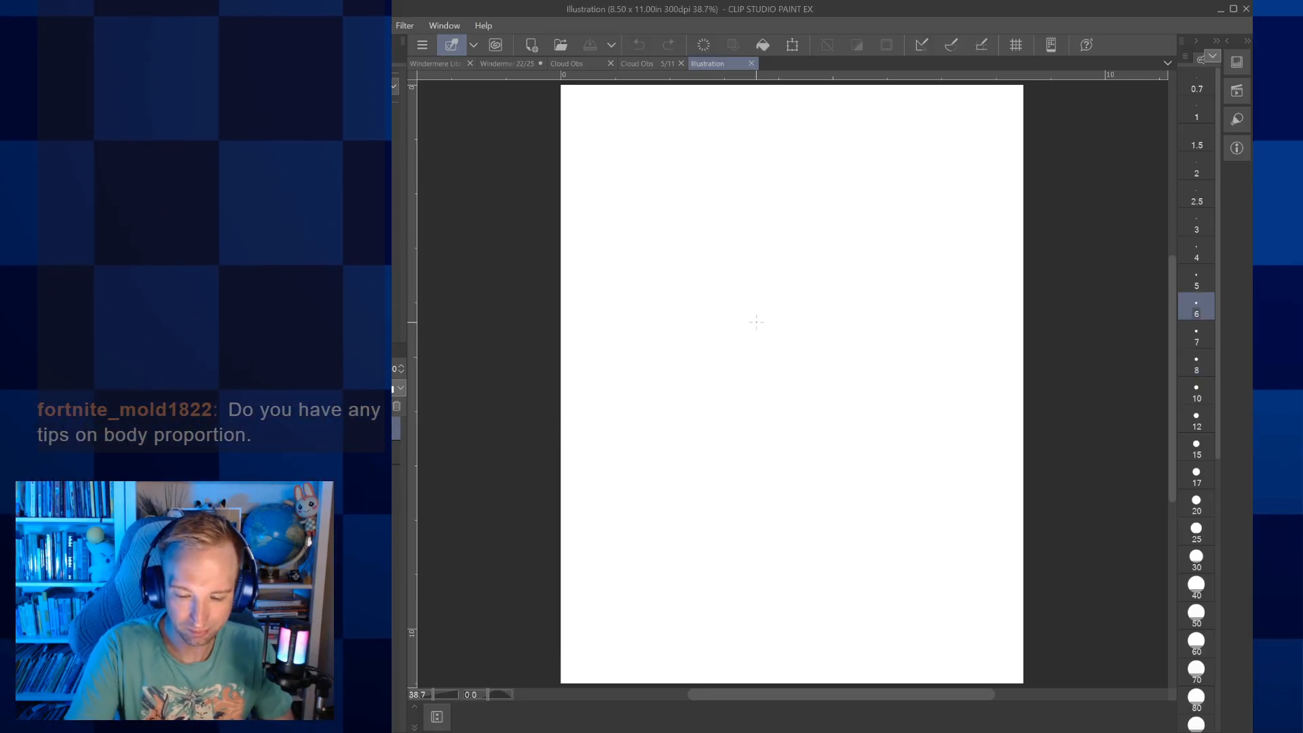
drag(766, 326, 749, 233)
click(638, 44)
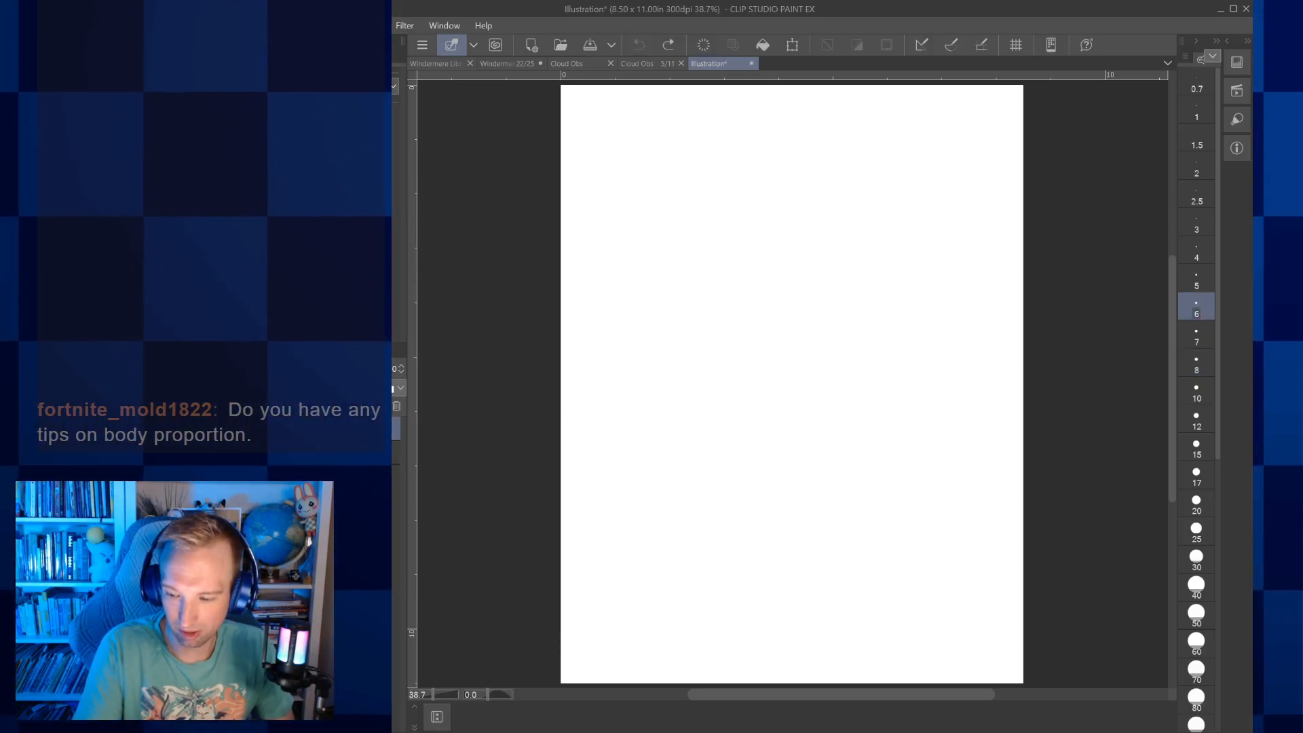
Set the brush size to 15 and sketch an upright oval head with a short neck in the upper middle of the page
click(1196, 448)
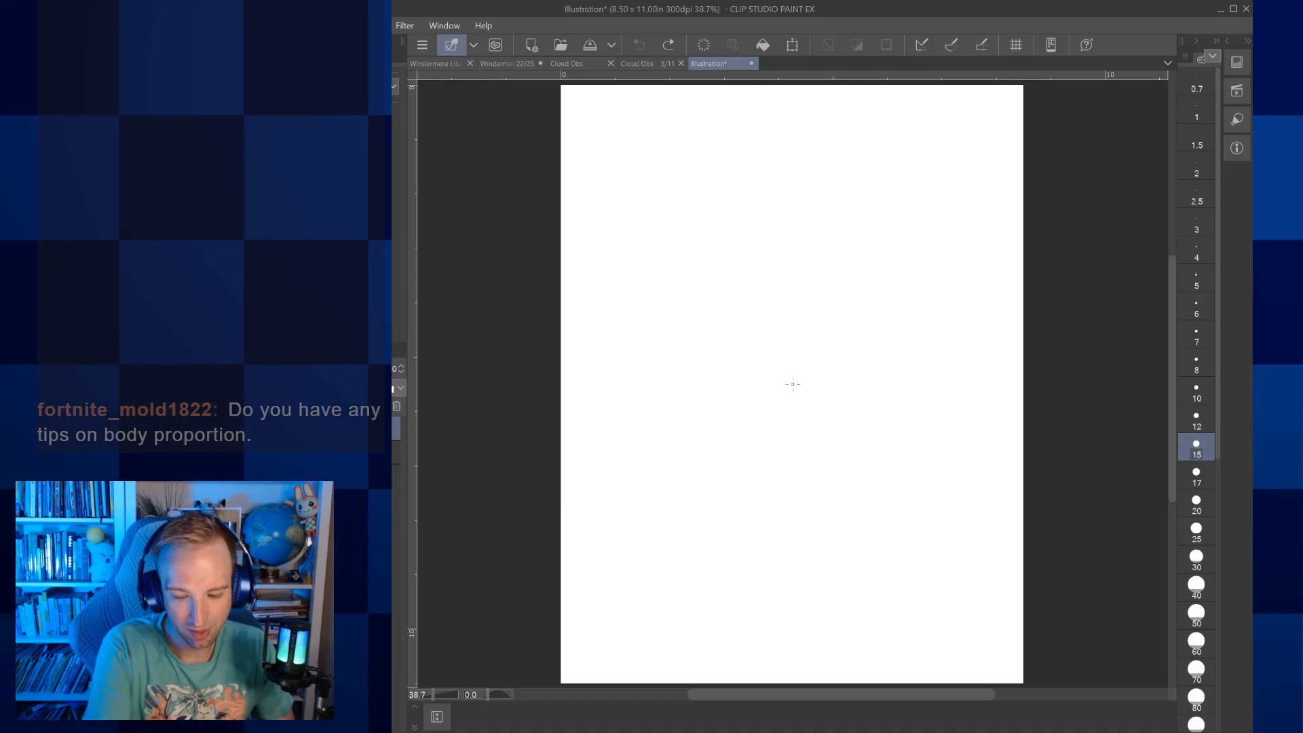
mouse_move(801, 299)
mouse_down()
mouse_move(770, 302)
mouse_move(750, 271)
mouse_move(801, 299)
mouse_up()
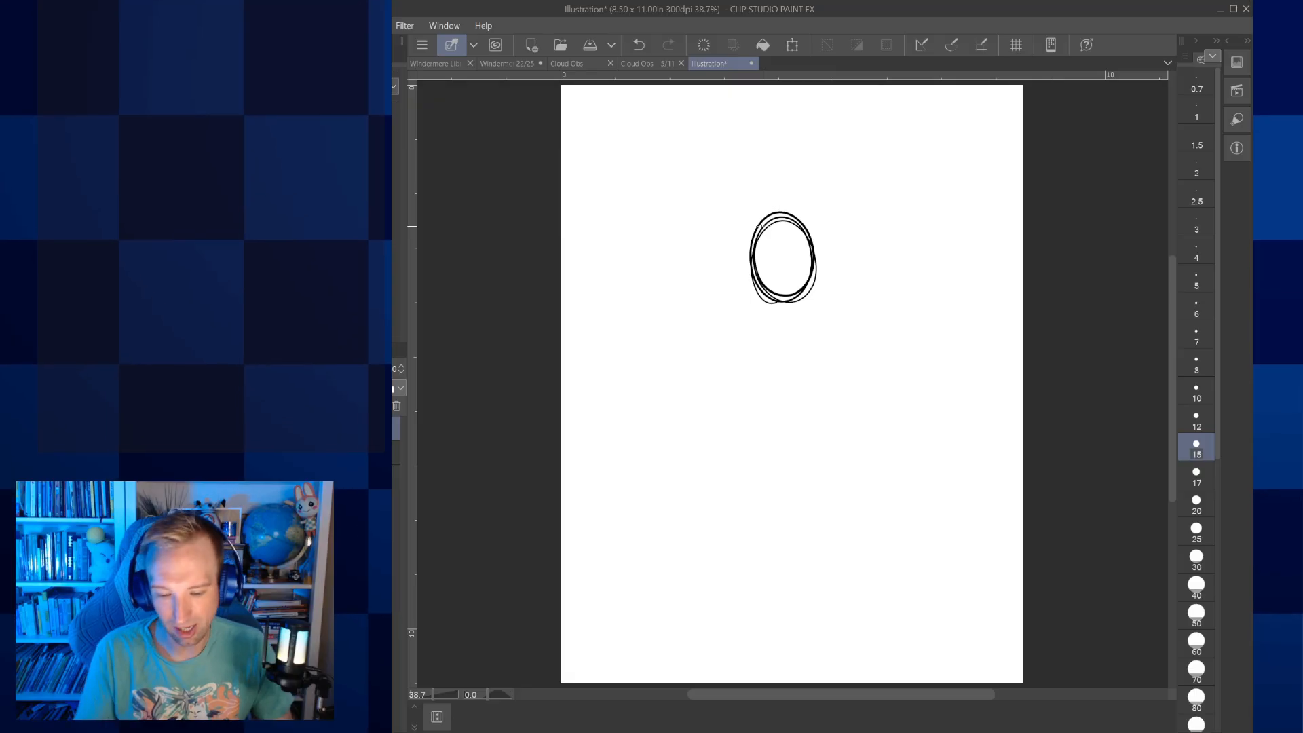
mouse_move(772, 299)
mouse_down()
mouse_move(777, 324)
mouse_move(798, 320)
mouse_up()
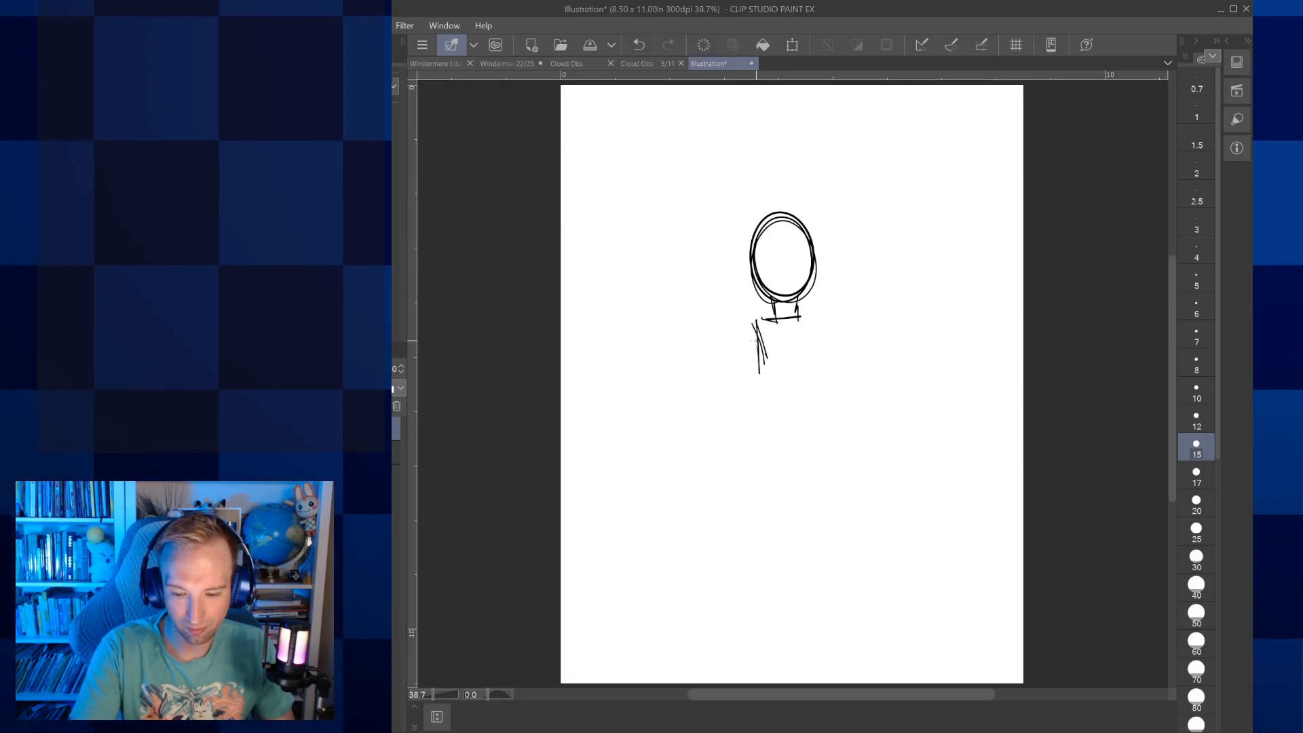
Sketch the torso below the neck, narrowing at the waist and closing at the hips, with round shoulder joints
drag(826, 327, 820, 372)
drag(823, 355, 836, 445)
mouse_move(833, 426)
mouse_down()
mouse_move(836, 456)
mouse_move(751, 454)
mouse_up()
mouse_move(765, 381)
mouse_down()
mouse_move(751, 443)
mouse_move(747, 320)
mouse_up()
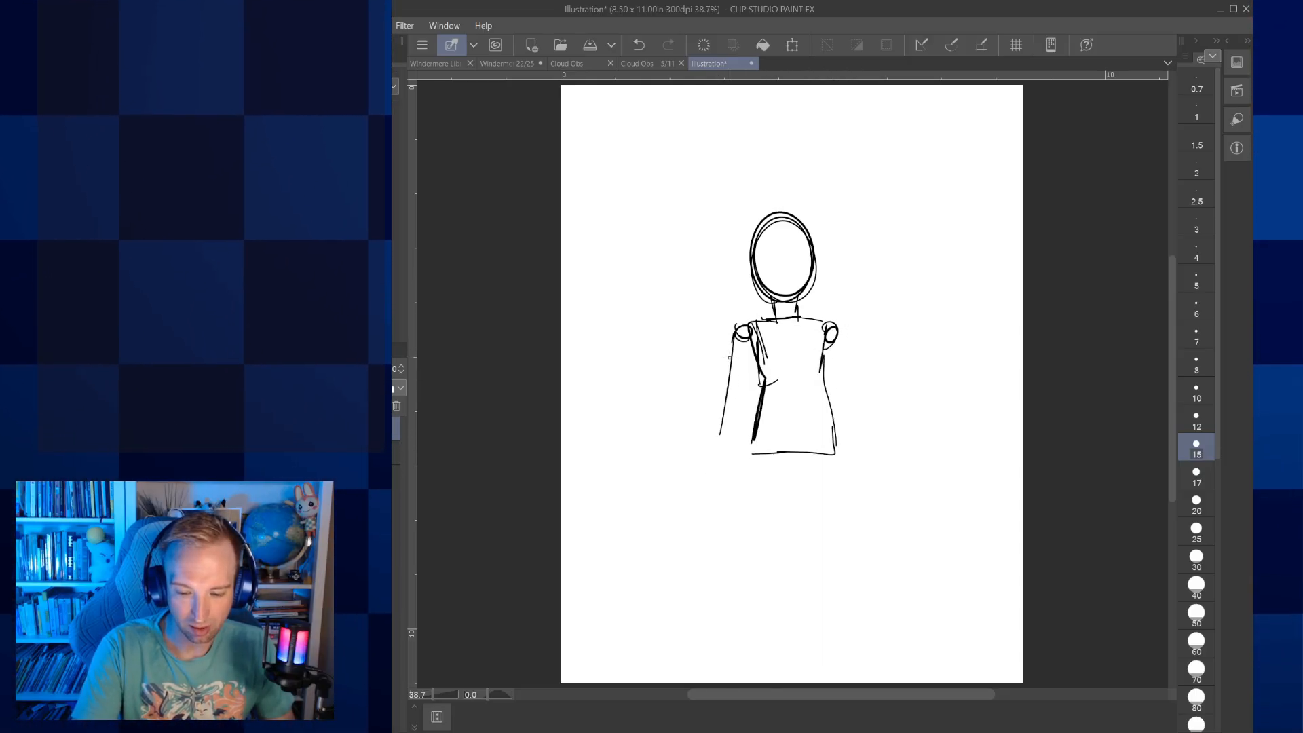
Sketch both arms hanging from the shoulders to hip level, with an oval hand on the figure's right-hand arm in the drawing
drag(724, 458, 717, 468)
drag(839, 337, 856, 426)
drag(841, 330, 863, 469)
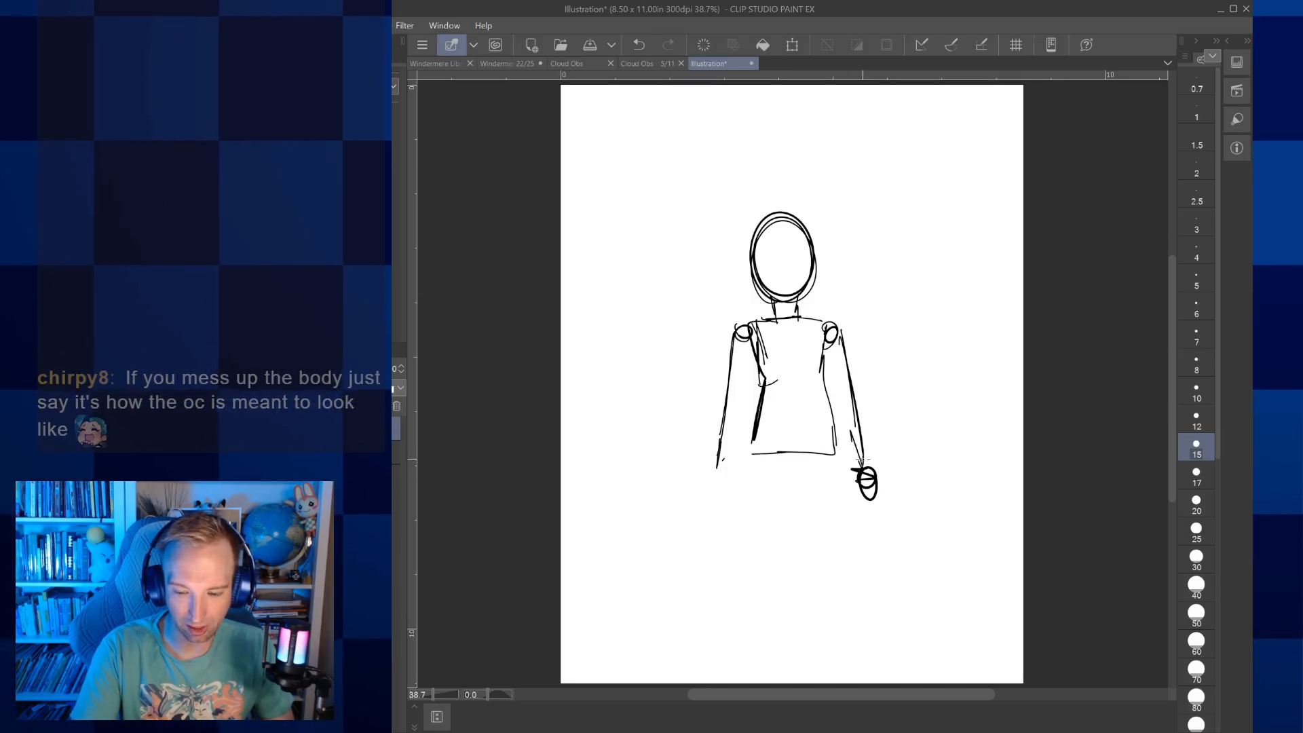
Sketch the V-shaped pelvis under the torso and both thighs down to round knee joints
drag(749, 454, 782, 501)
drag(762, 463, 798, 510)
mouse_move(833, 447)
mouse_down()
mouse_move(802, 497)
mouse_move(815, 503)
mouse_up()
drag(753, 453, 764, 570)
drag(755, 461, 759, 596)
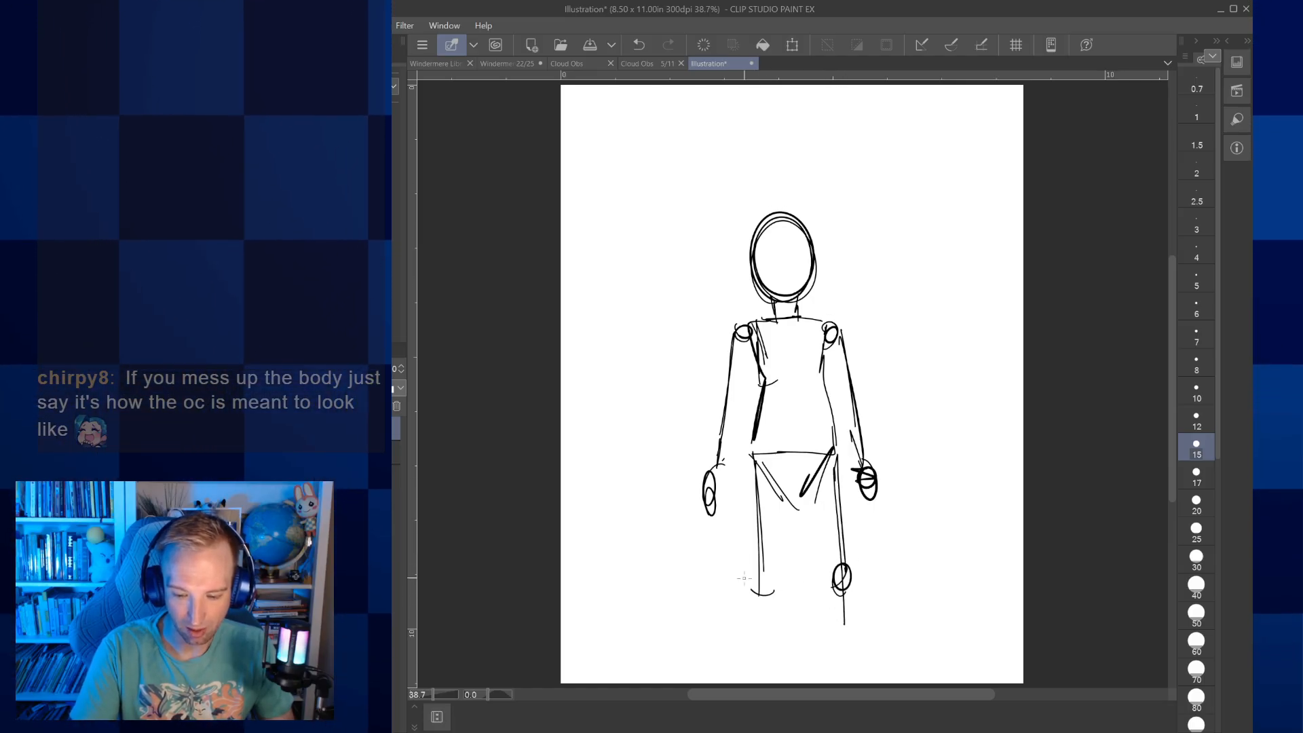
Draw horizontal proportion lines across the figure at the knees, hips, shoulders and top of the head
drag(710, 587, 866, 572)
drag(706, 466, 872, 450)
drag(709, 340, 870, 327)
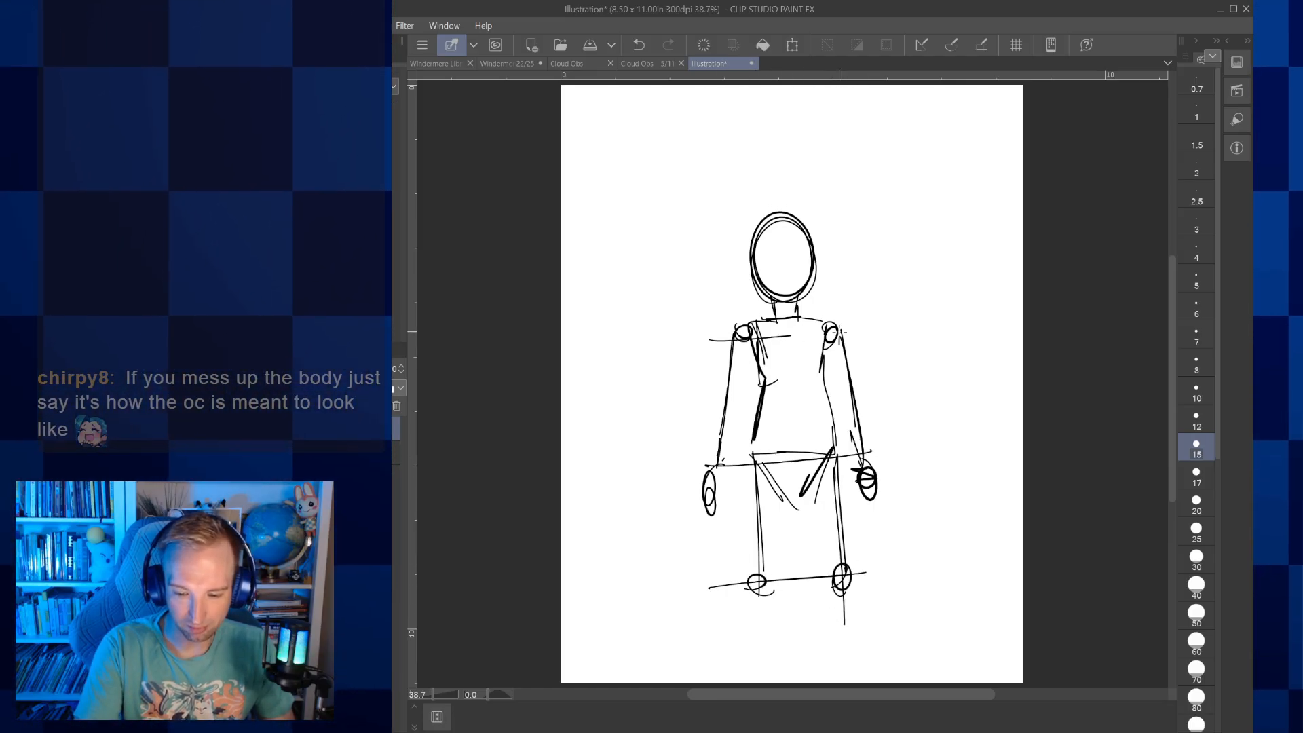
mouse_move(698, 232)
mouse_down()
mouse_move(838, 226)
mouse_move(824, 103)
mouse_up()
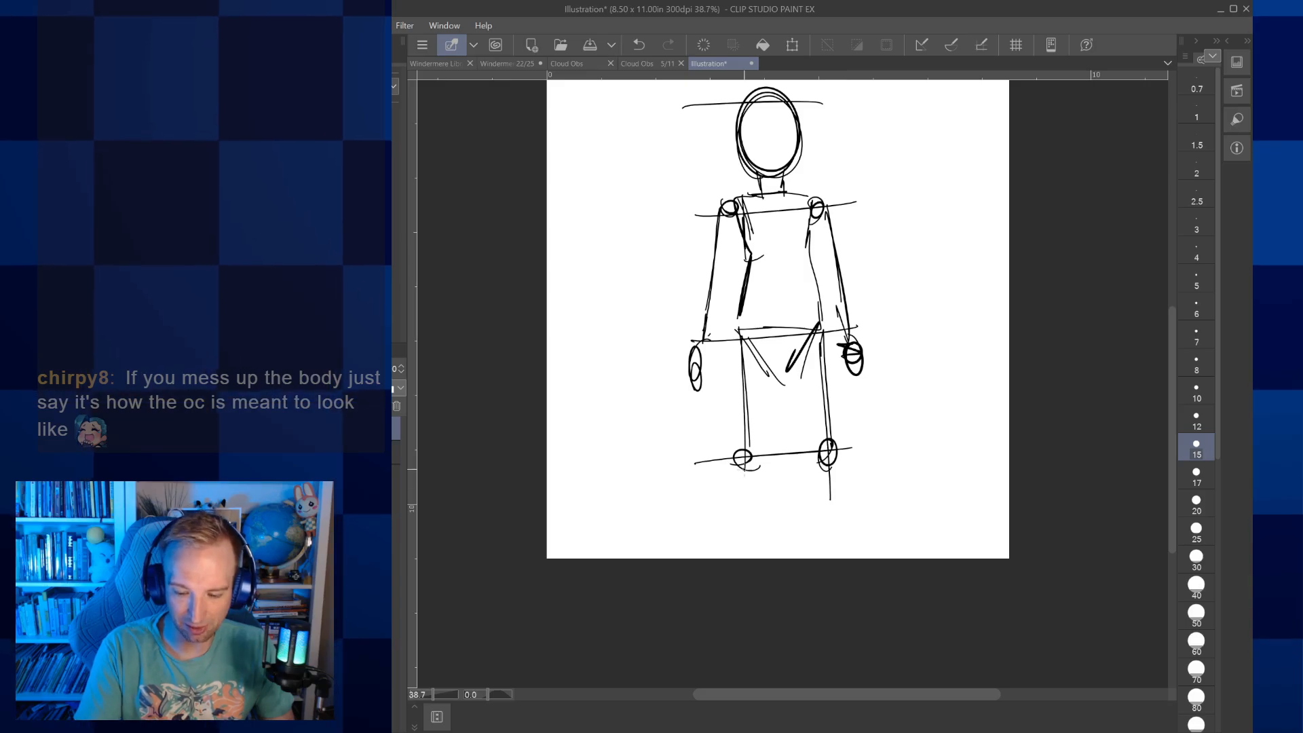
Sketch the lower legs and feet, and draw a horizontal proportion line under the feet
drag(832, 507, 852, 543)
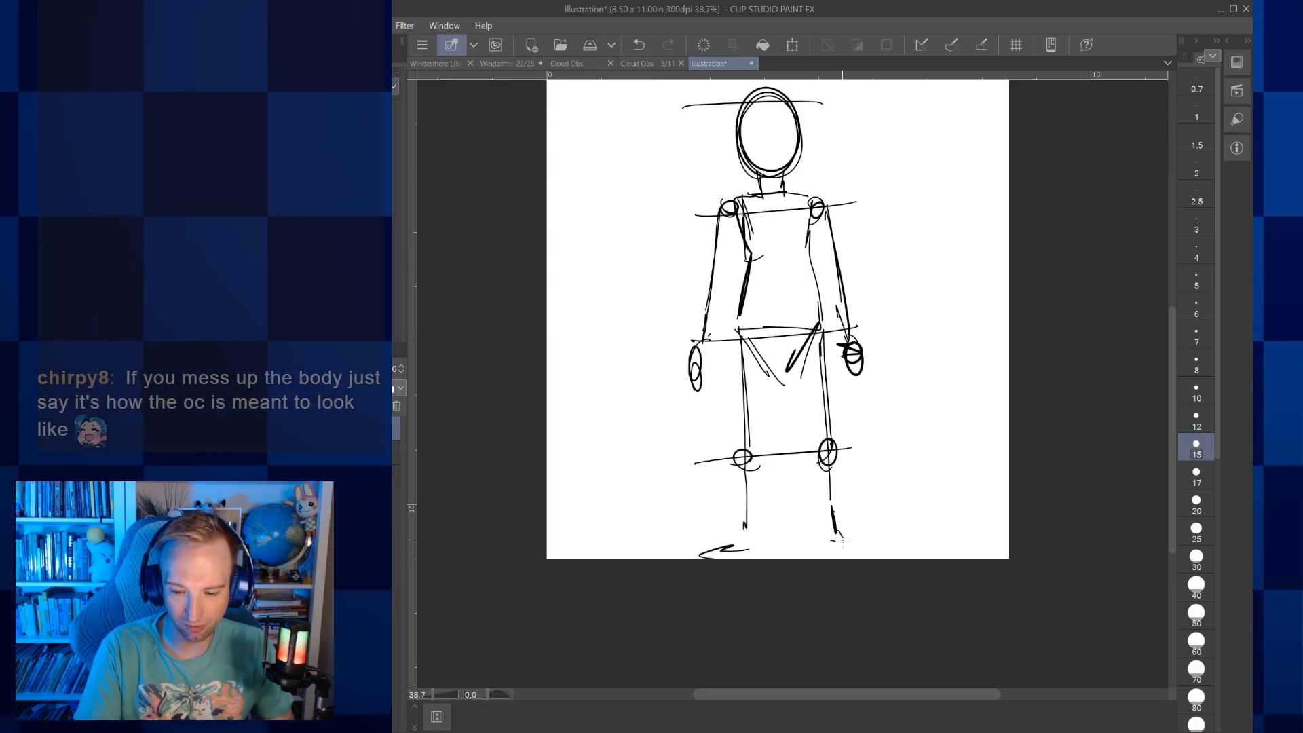
drag(672, 545, 880, 545)
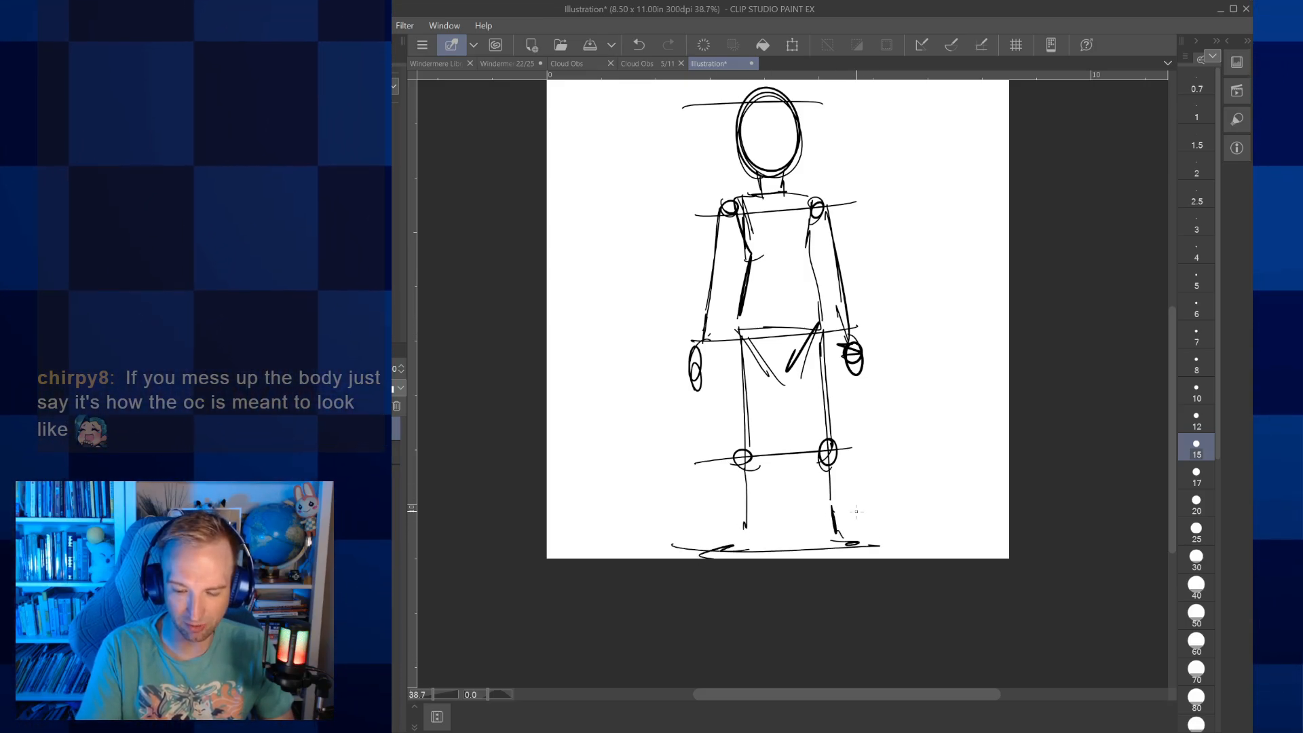
Transform the figure sketch, moving it up the page and rotating it slightly clockwise to make room below the feet
key(ctrl+t)
drag(816, 371, 817, 320)
mouse_move(917, 420)
mouse_down()
mouse_move(902, 432)
mouse_move(912, 424)
mouse_up()
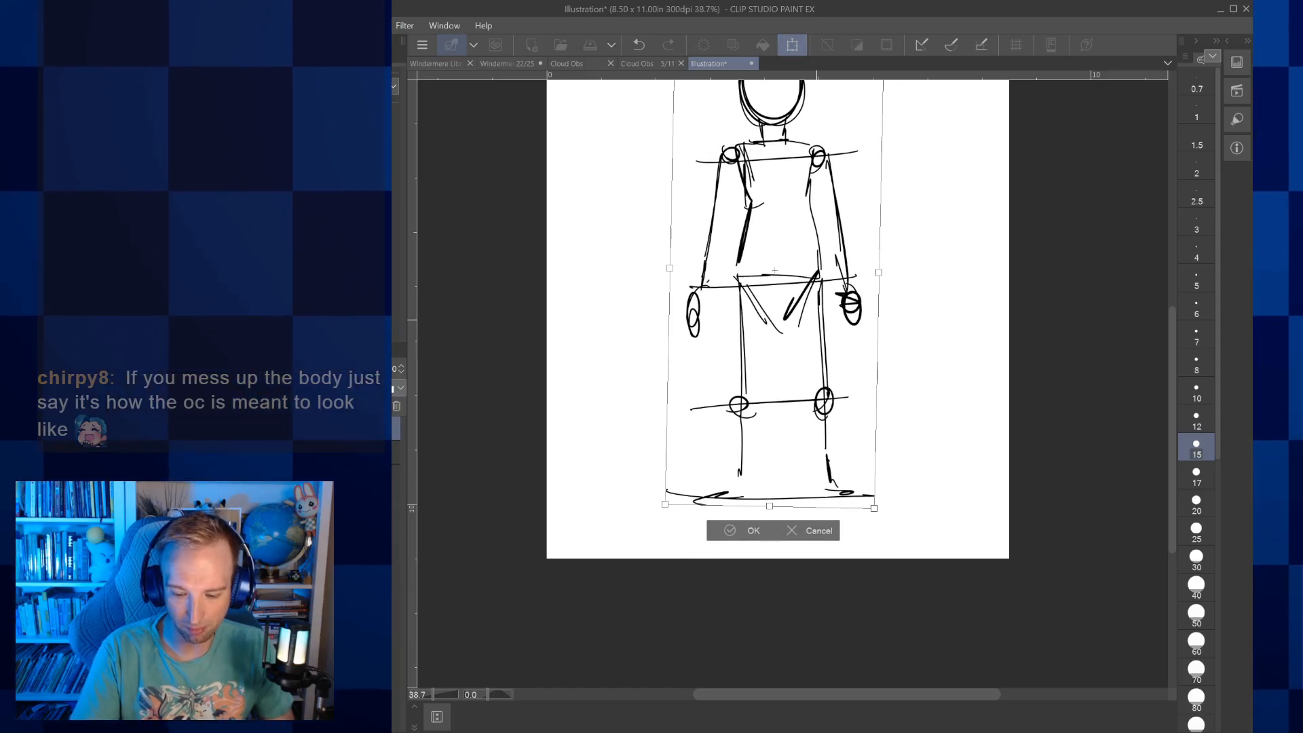
click(752, 531)
drag(751, 480, 731, 590)
key(ctrl+t)
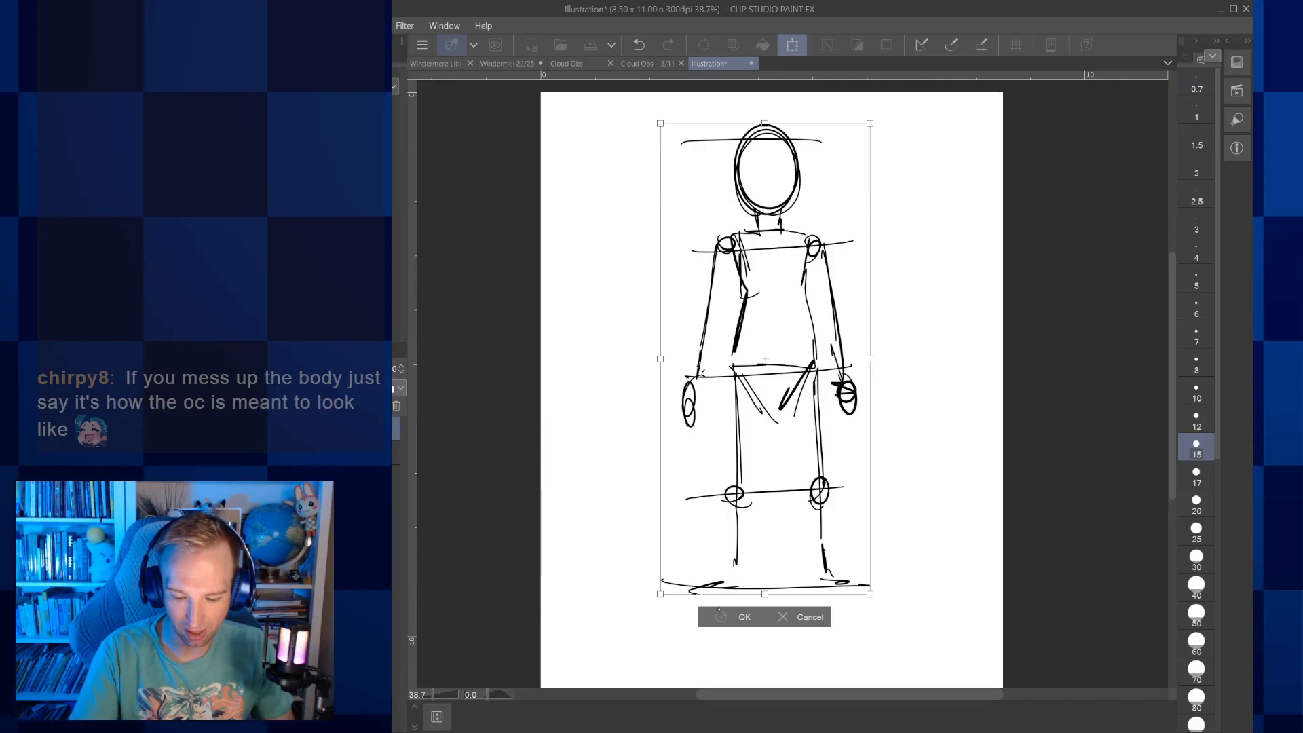
key(Return)
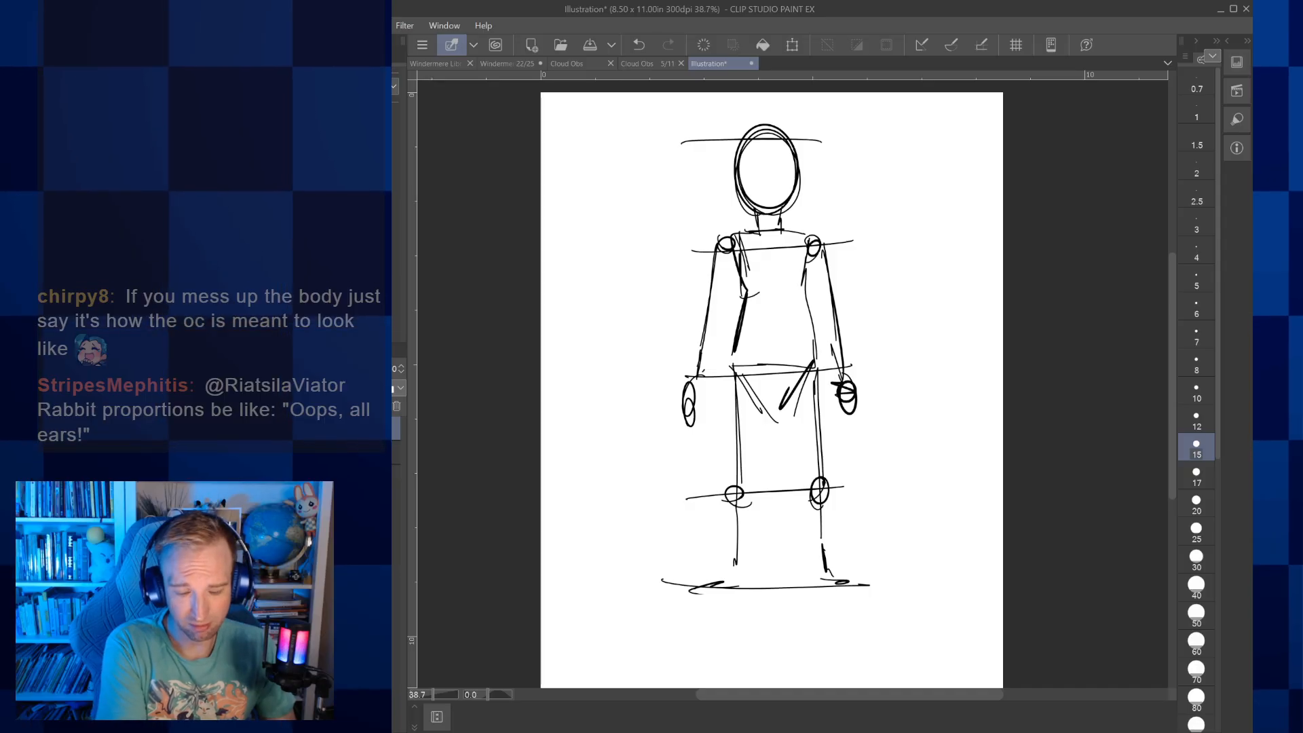
Draw a lower ground line beneath the figure and extend both lower legs and feet down to it
mouse_move(669, 627)
mouse_down()
mouse_move(874, 617)
mouse_move(677, 622)
mouse_up()
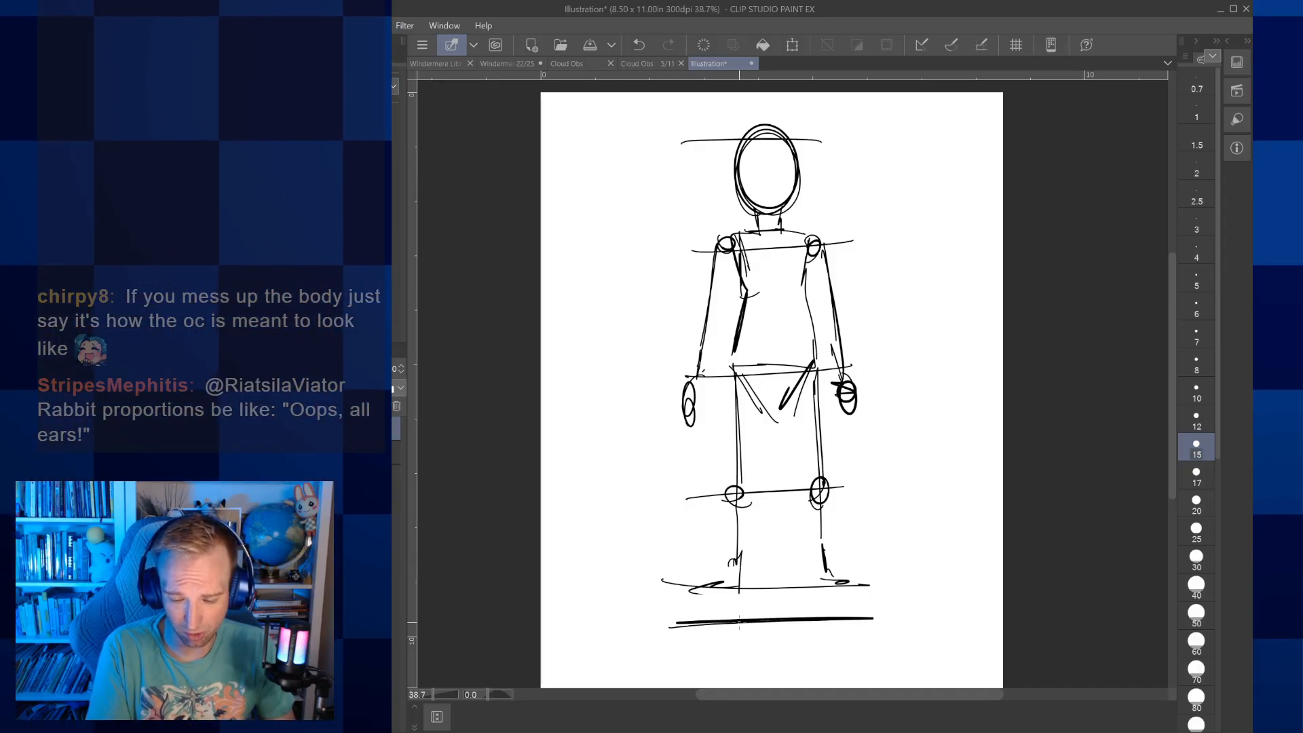
drag(813, 553, 837, 595)
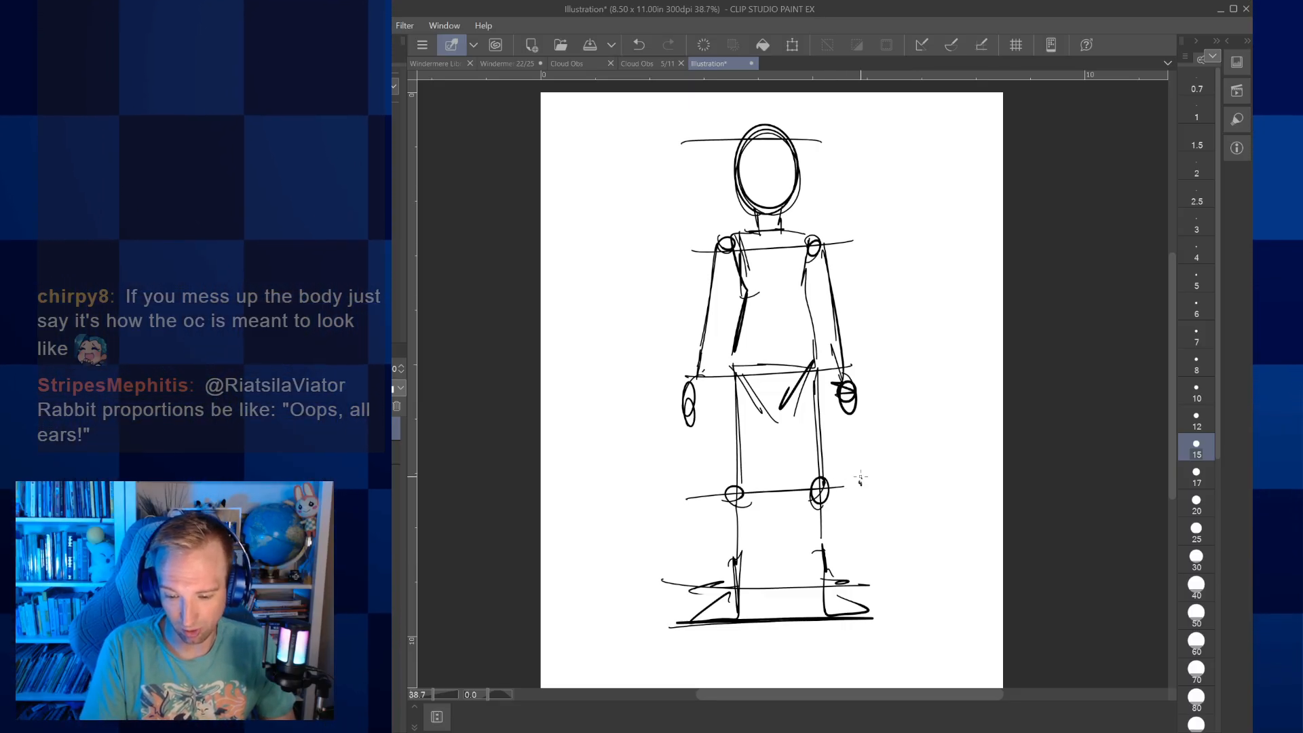
Label the proportion lines beside the figure with 1/4 at the knees, 1/2 at the hips, 3/4 at the shoulders and 1 at the head
drag(876, 479, 877, 506)
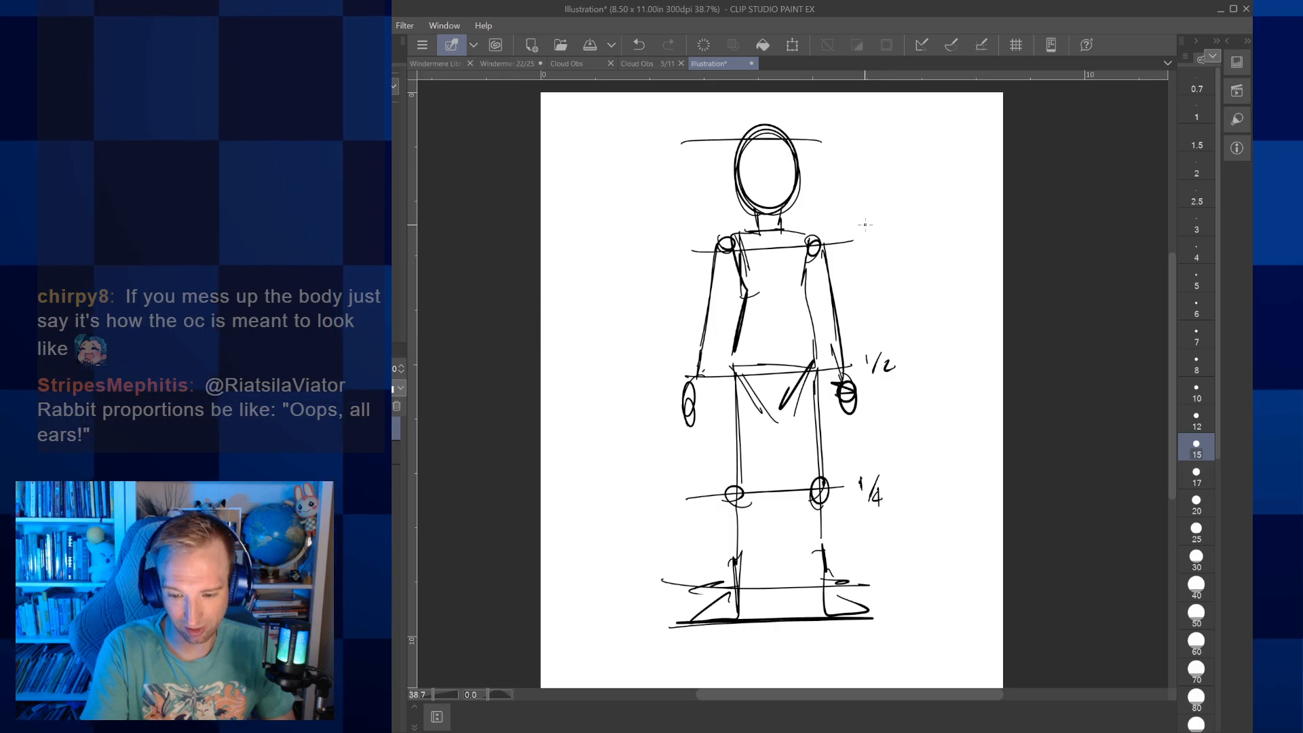
drag(879, 226, 872, 246)
drag(883, 229, 890, 237)
drag(888, 227, 886, 246)
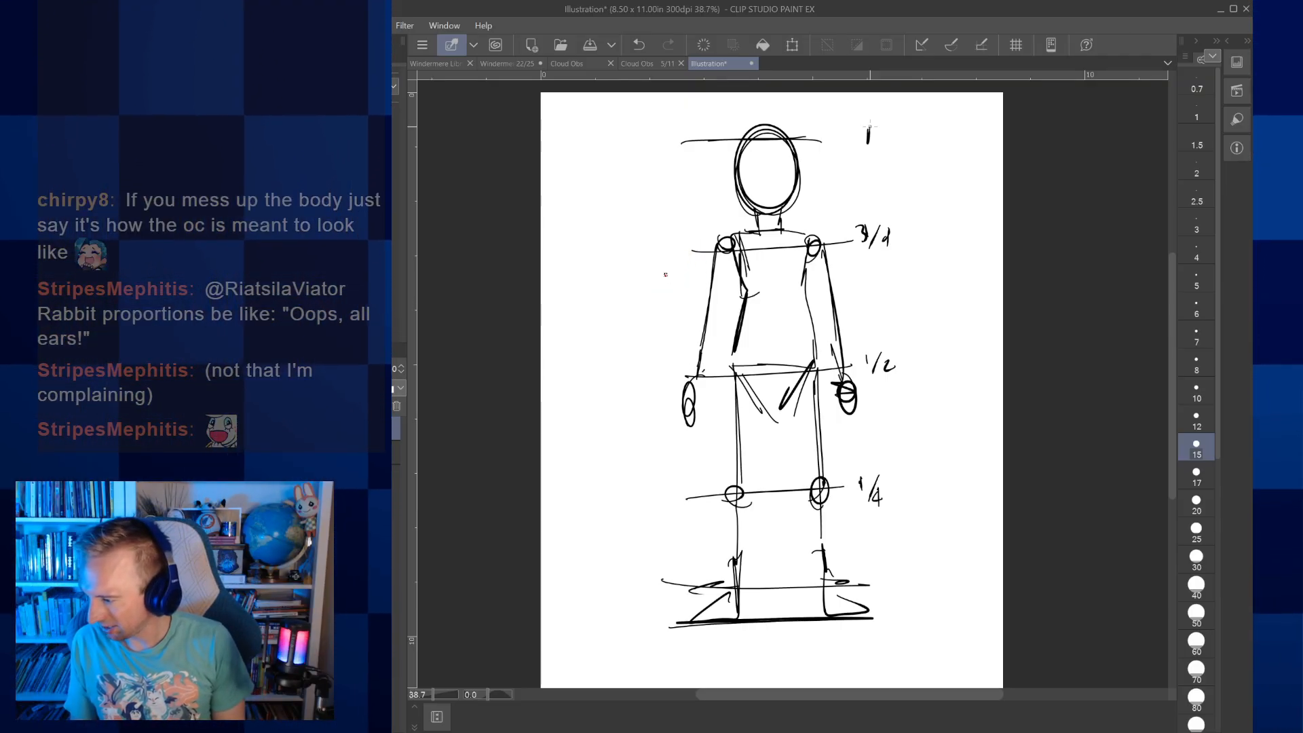
Sketch a small big-headed figure beside the tall one, with guide lines, short torso, arms, pelvis, legs and feet
mouse_move(611, 262)
mouse_down()
mouse_move(591, 322)
mouse_move(623, 317)
mouse_up()
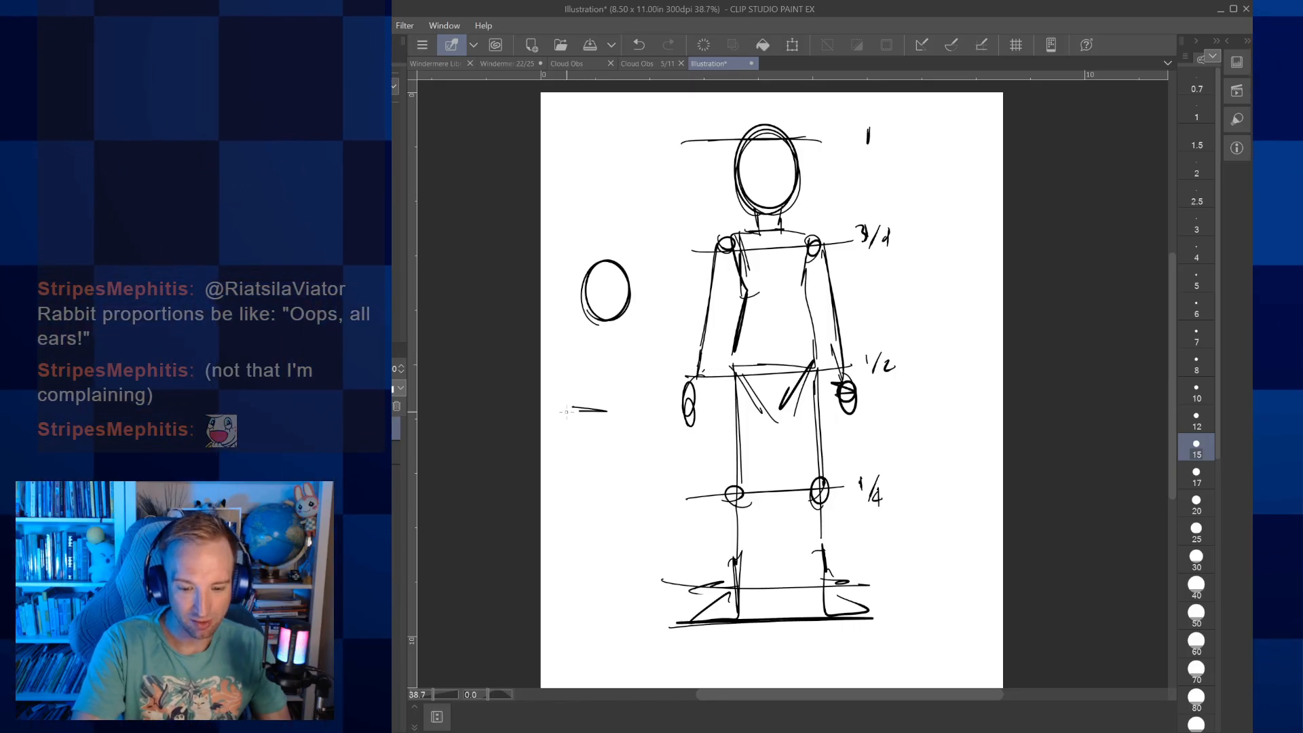
mouse_move(572, 345)
mouse_down()
mouse_move(623, 348)
mouse_move(590, 348)
mouse_move(612, 377)
mouse_up()
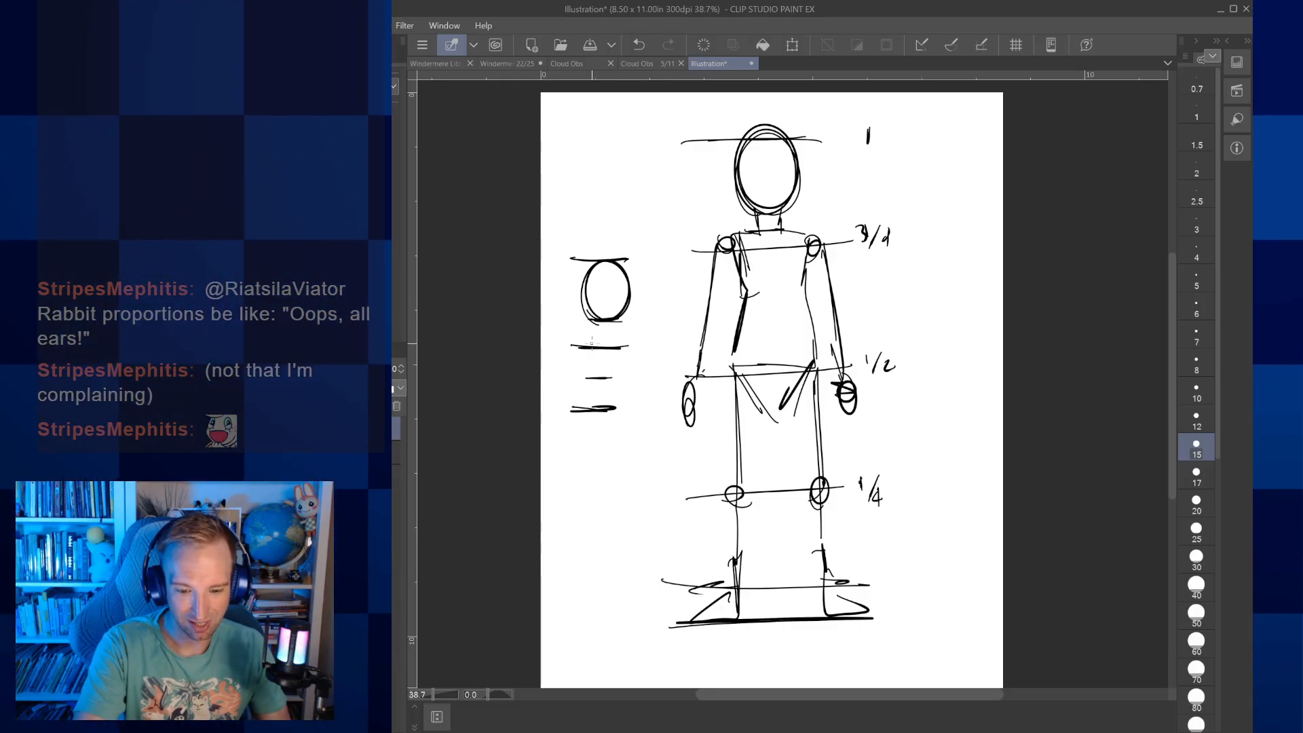
mouse_move(585, 402)
mouse_down()
mouse_move(575, 407)
mouse_move(612, 407)
mouse_up()
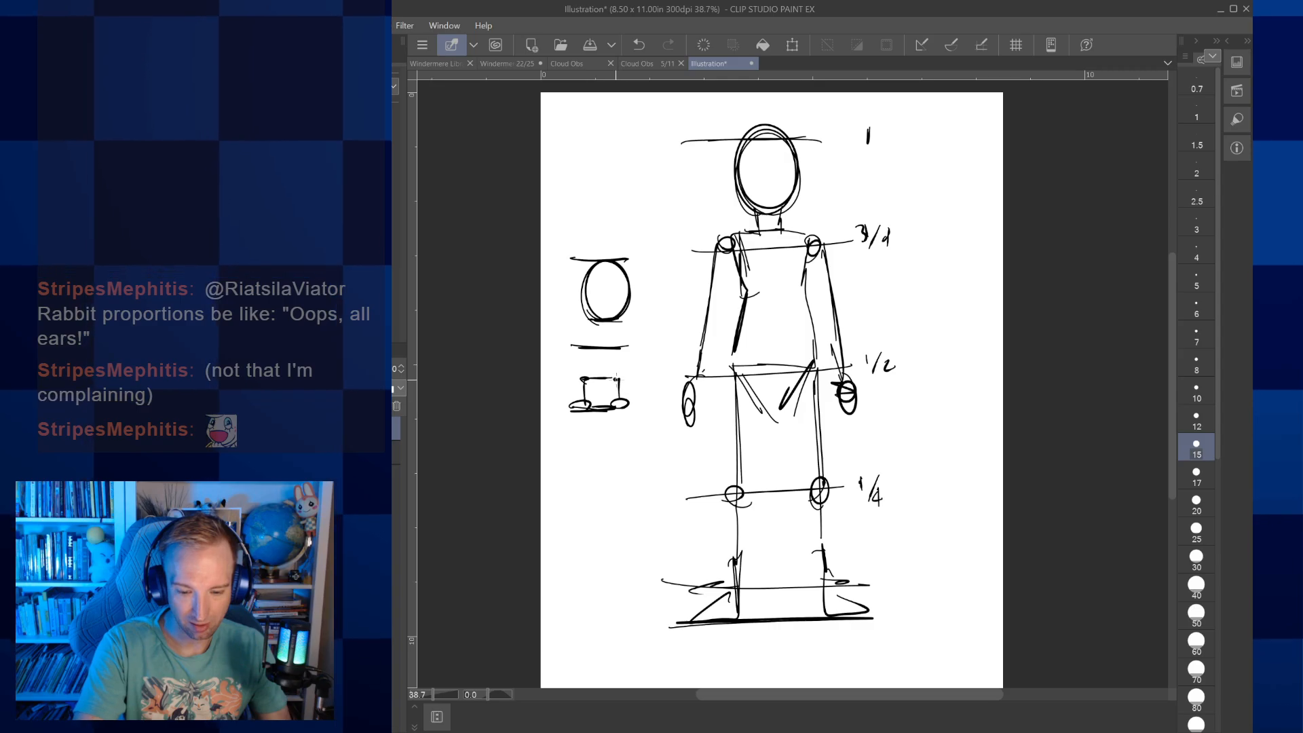
mouse_move(580, 348)
mouse_down()
mouse_move(620, 349)
mouse_move(588, 347)
mouse_move(622, 322)
mouse_up()
mouse_move(622, 322)
mouse_down()
mouse_move(618, 347)
mouse_move(575, 330)
mouse_up()
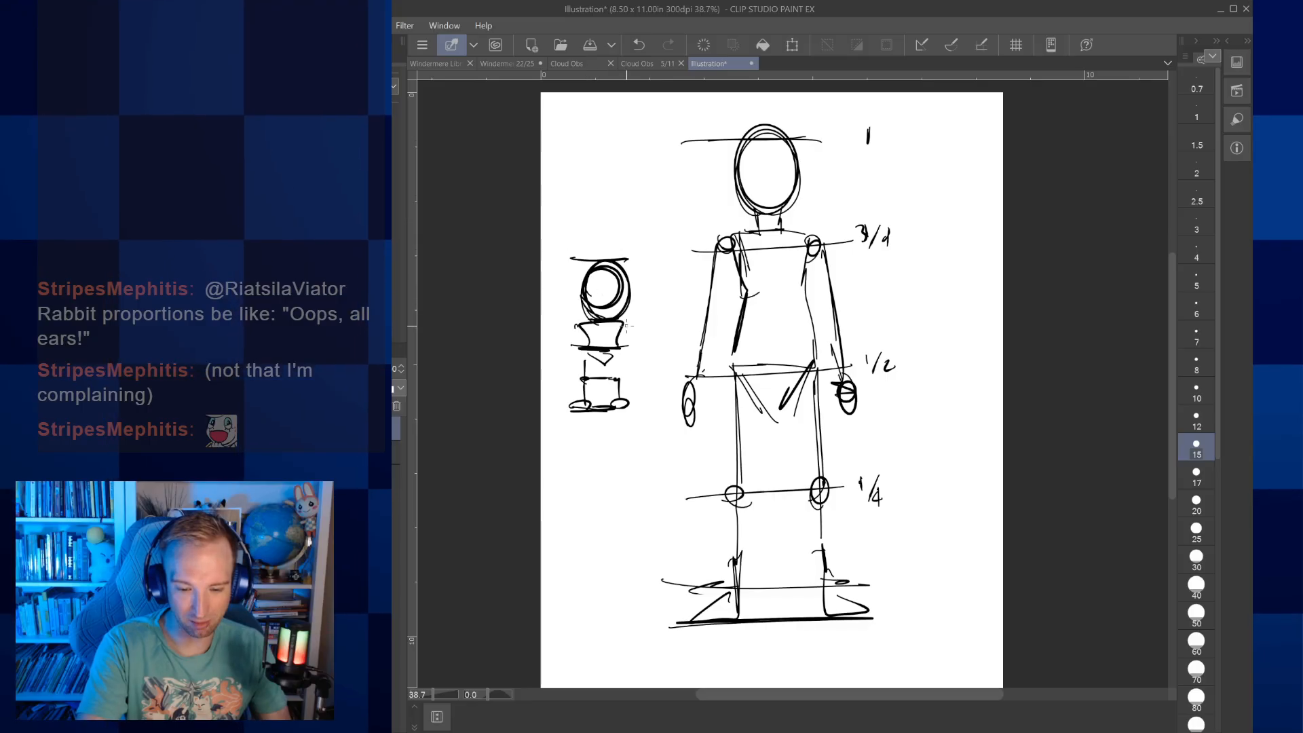
mouse_move(577, 325)
mouse_down()
mouse_move(572, 365)
mouse_move(641, 350)
mouse_up()
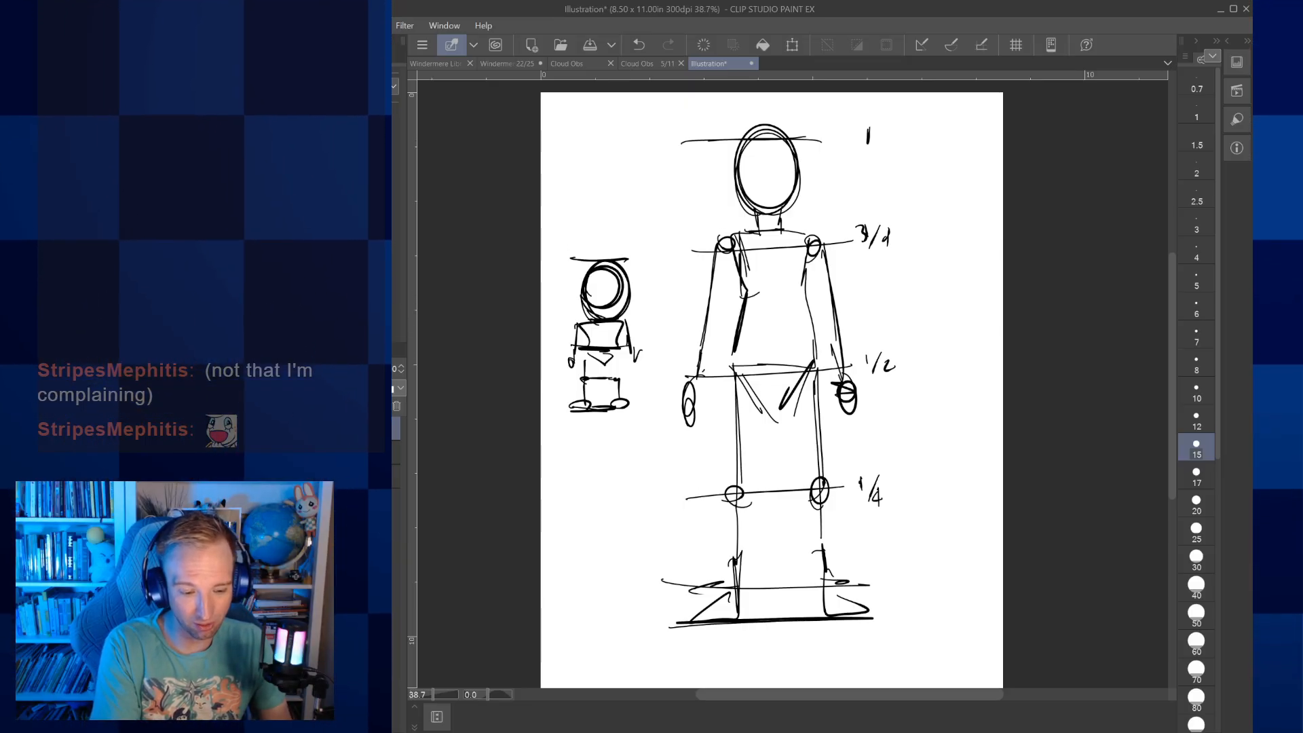
Clear the figure sketches and place a standing 3D drawing figure on the blank page
key(Delete)
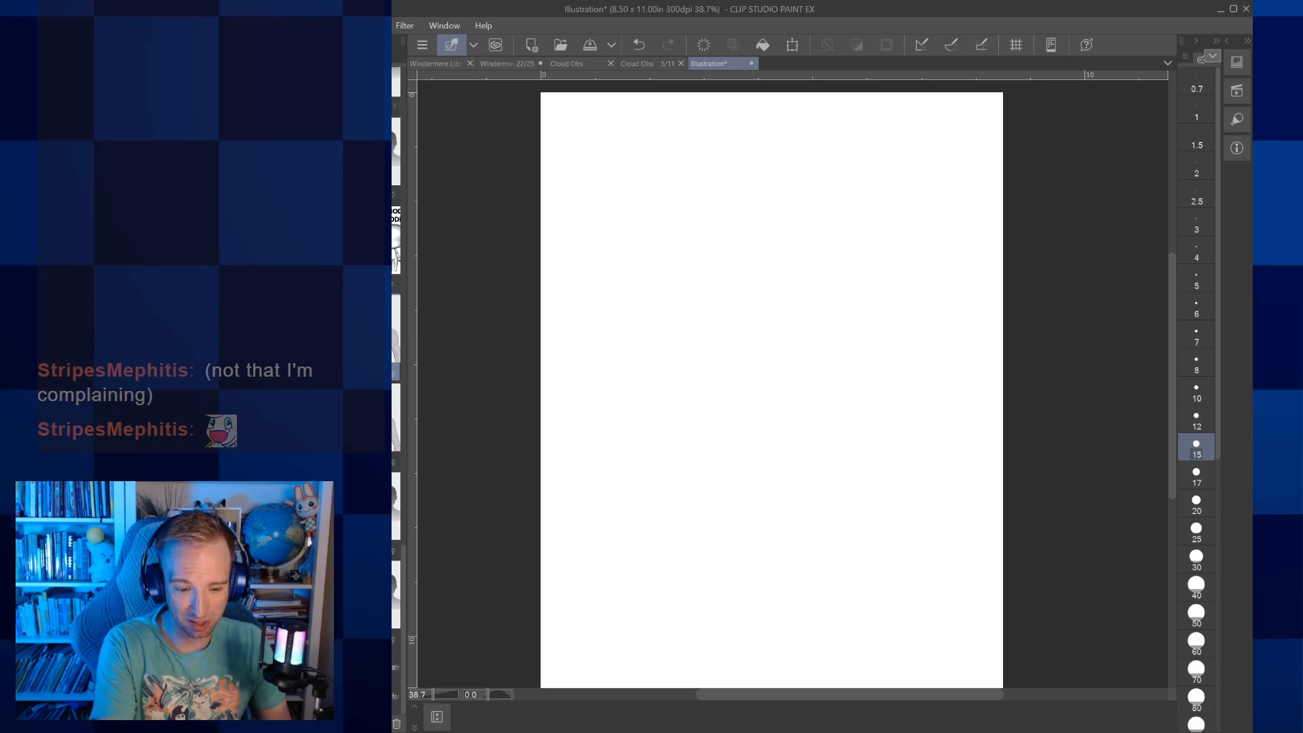
mouse_move(369, 331)
mouse_down()
mouse_move(701, 371)
mouse_move(798, 368)
mouse_up()
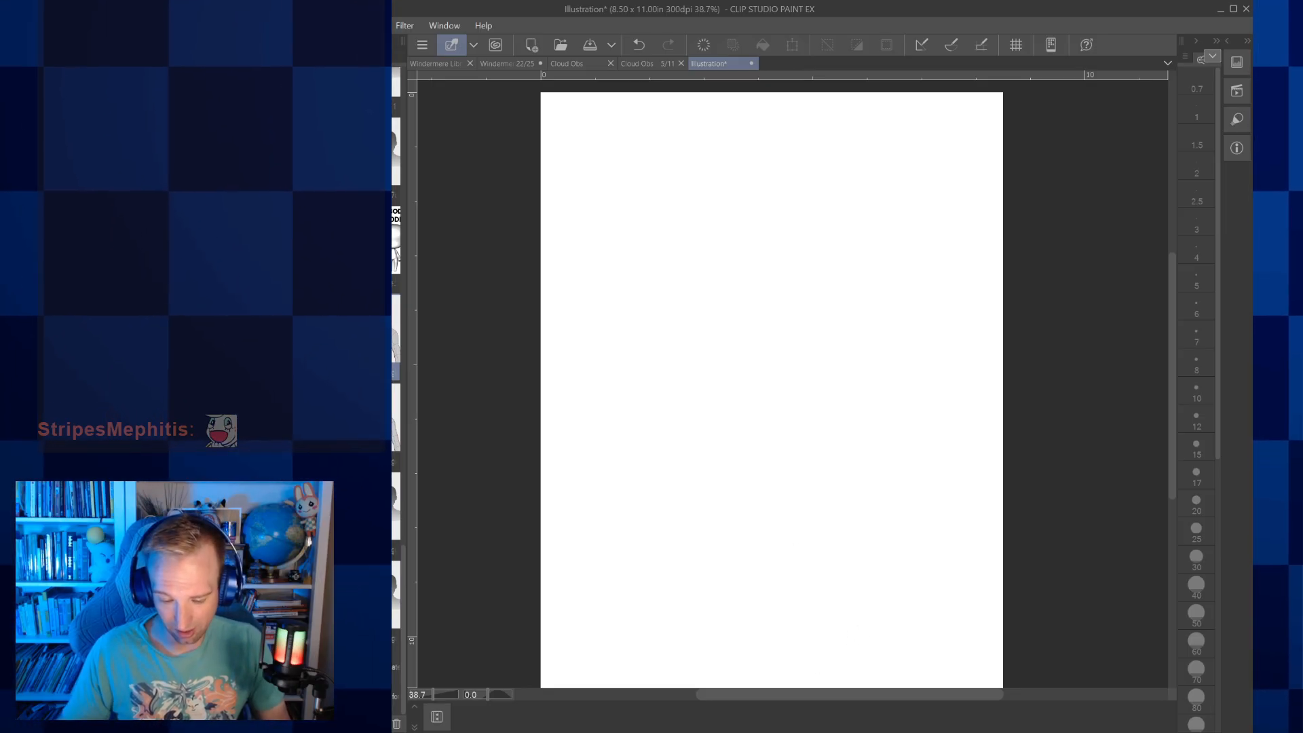
click(632, 732)
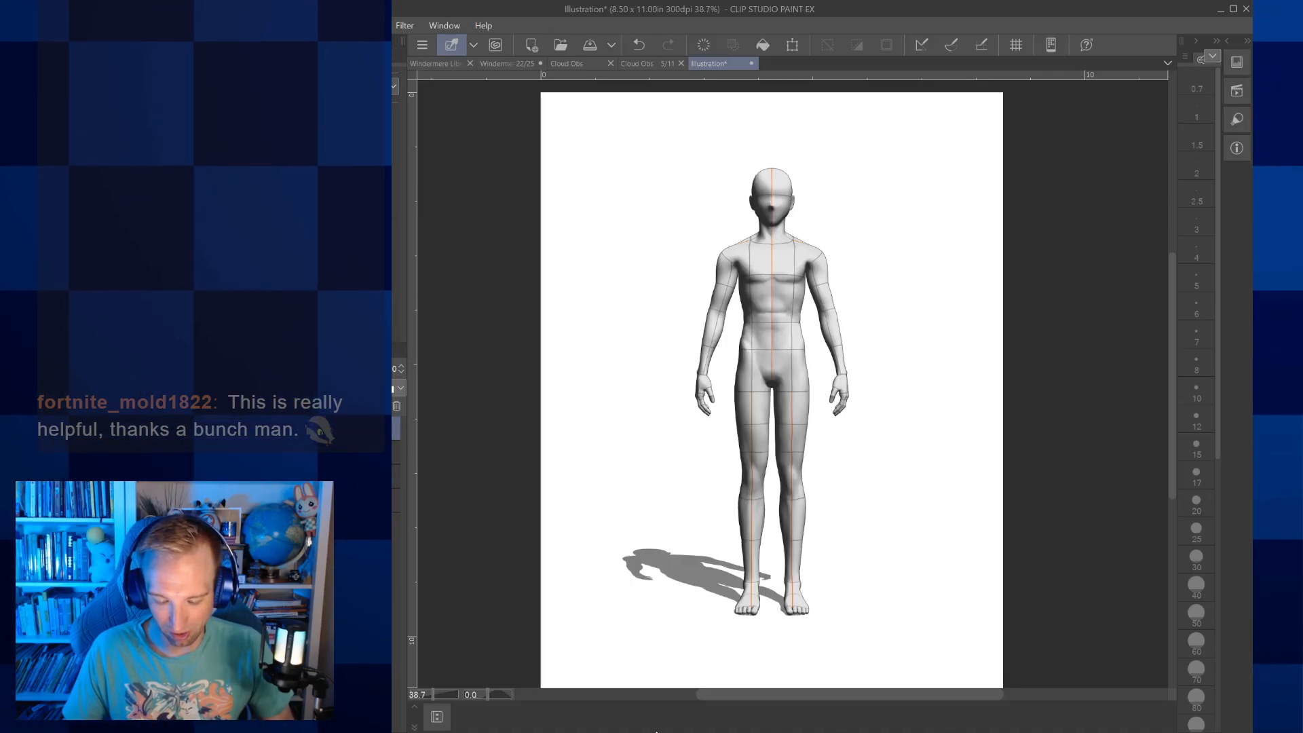
Change the 3D figure's proportions to a tiny body with an oversized head
click(677, 731)
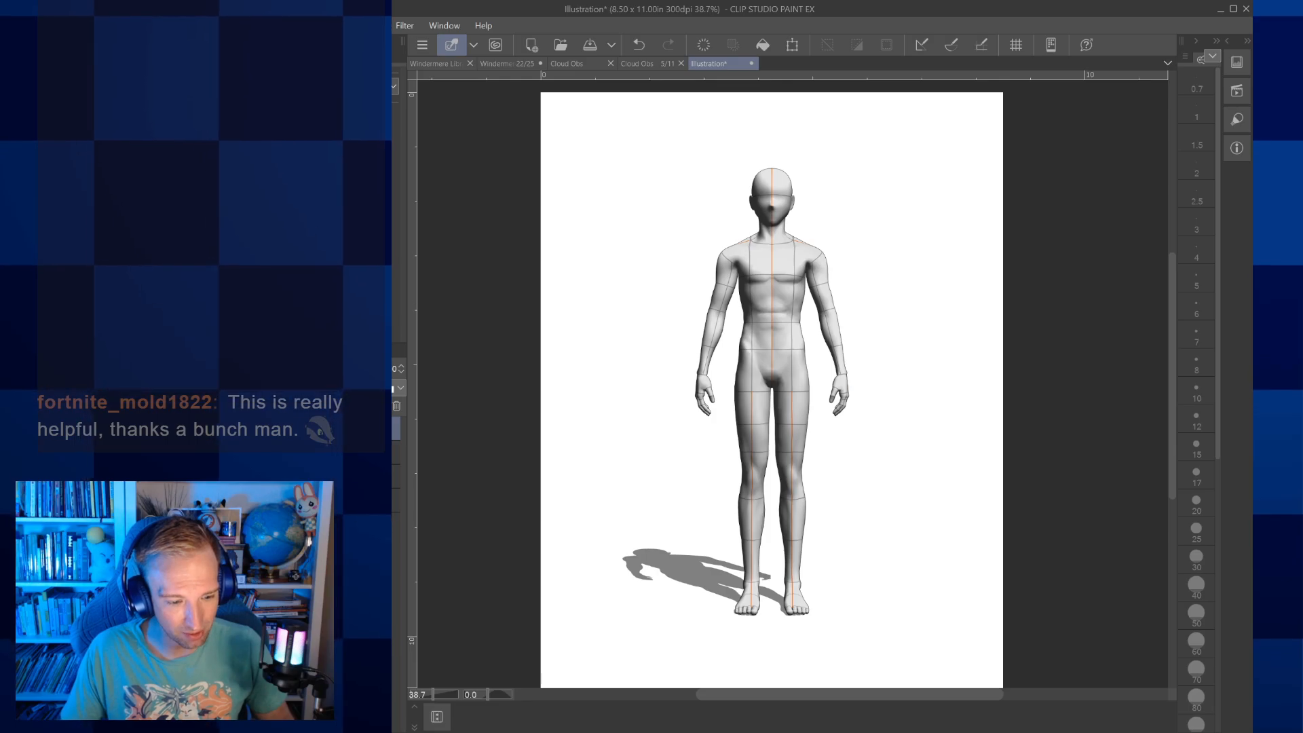
click(731, 466)
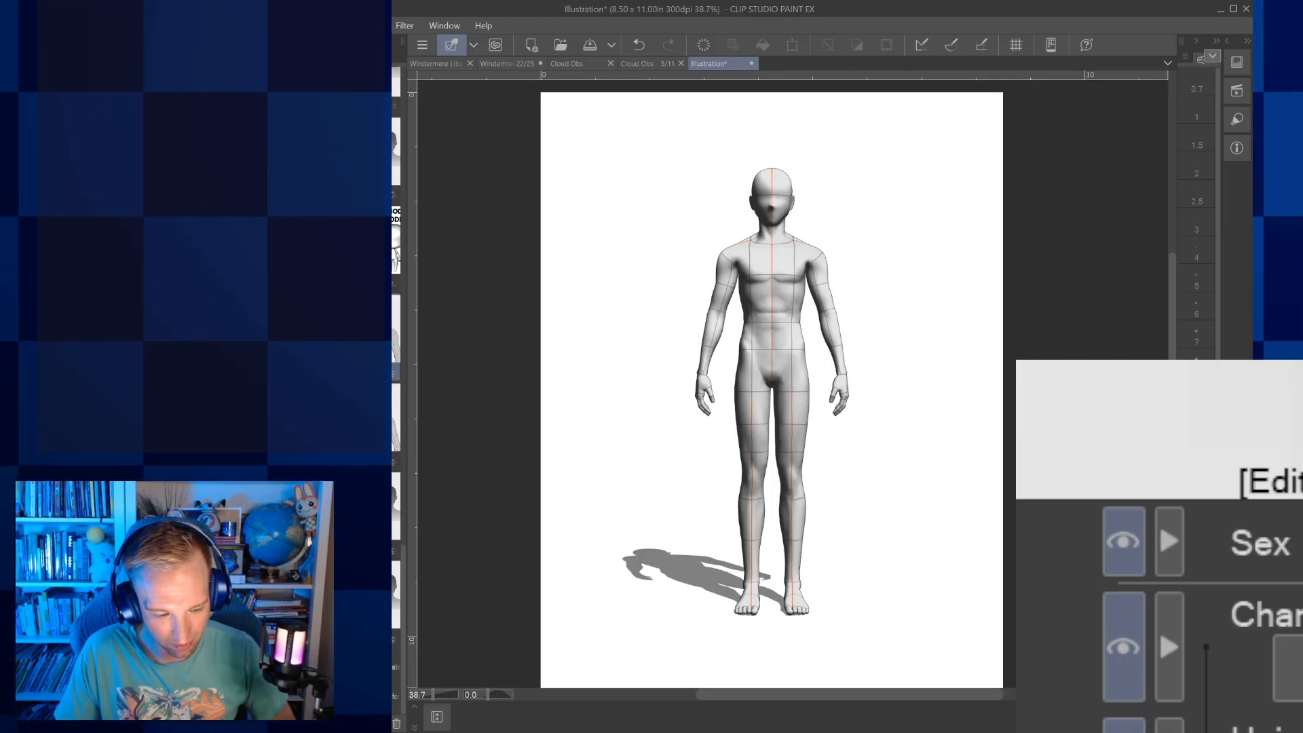
click(366, 63)
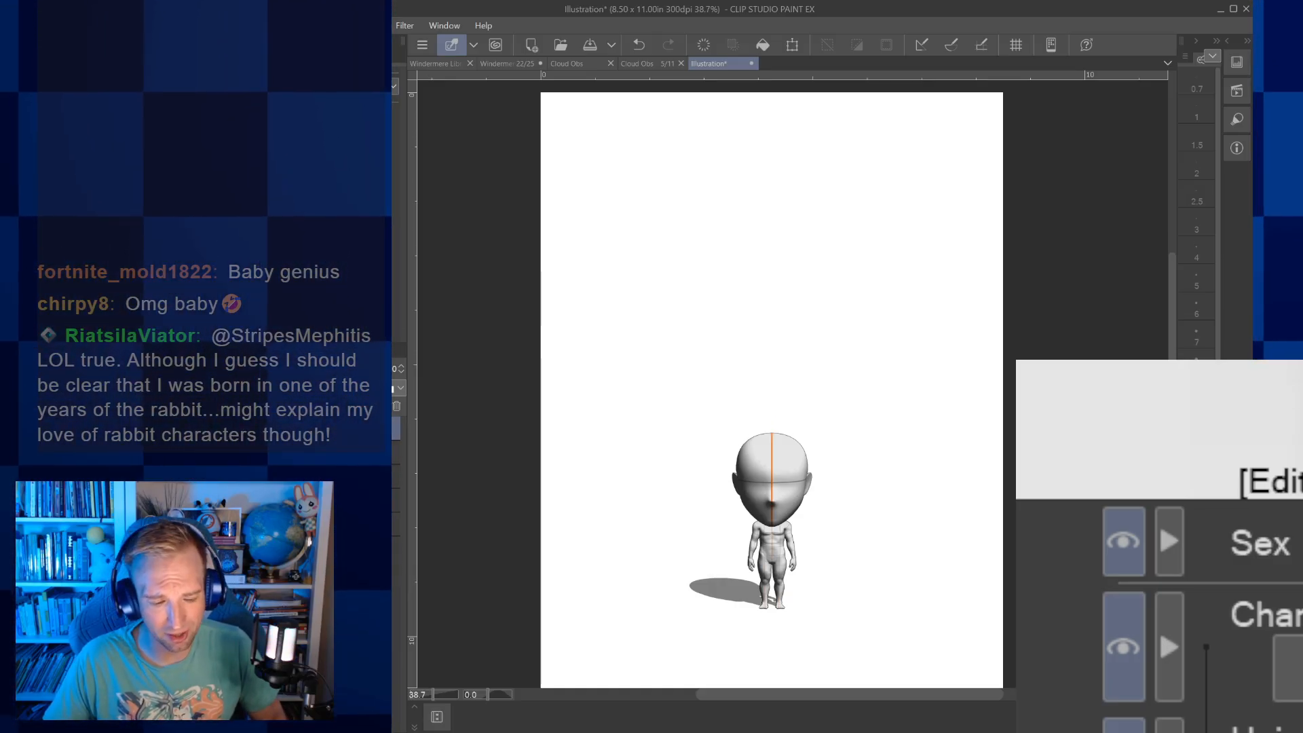
Delete the 3D figure, and close both the illustration and the Core Four page to return to the Cloud Obs page overview
key(Delete)
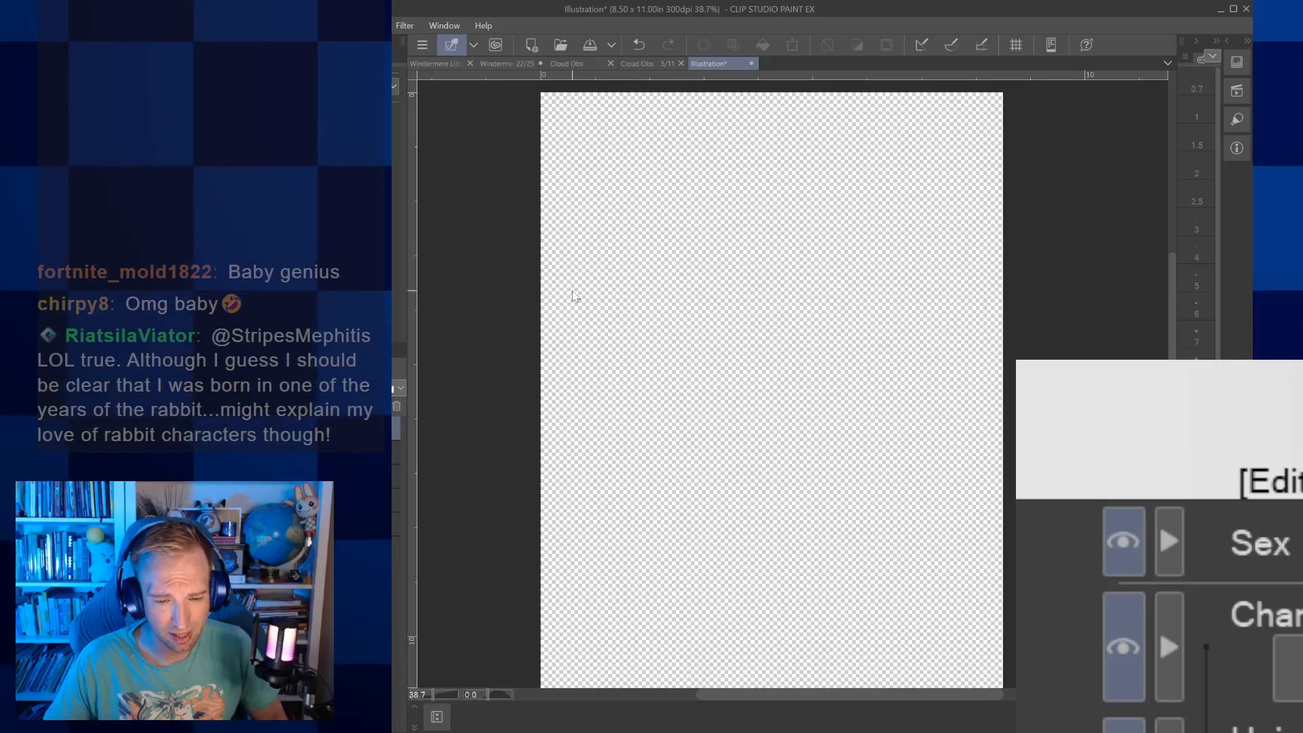
click(752, 64)
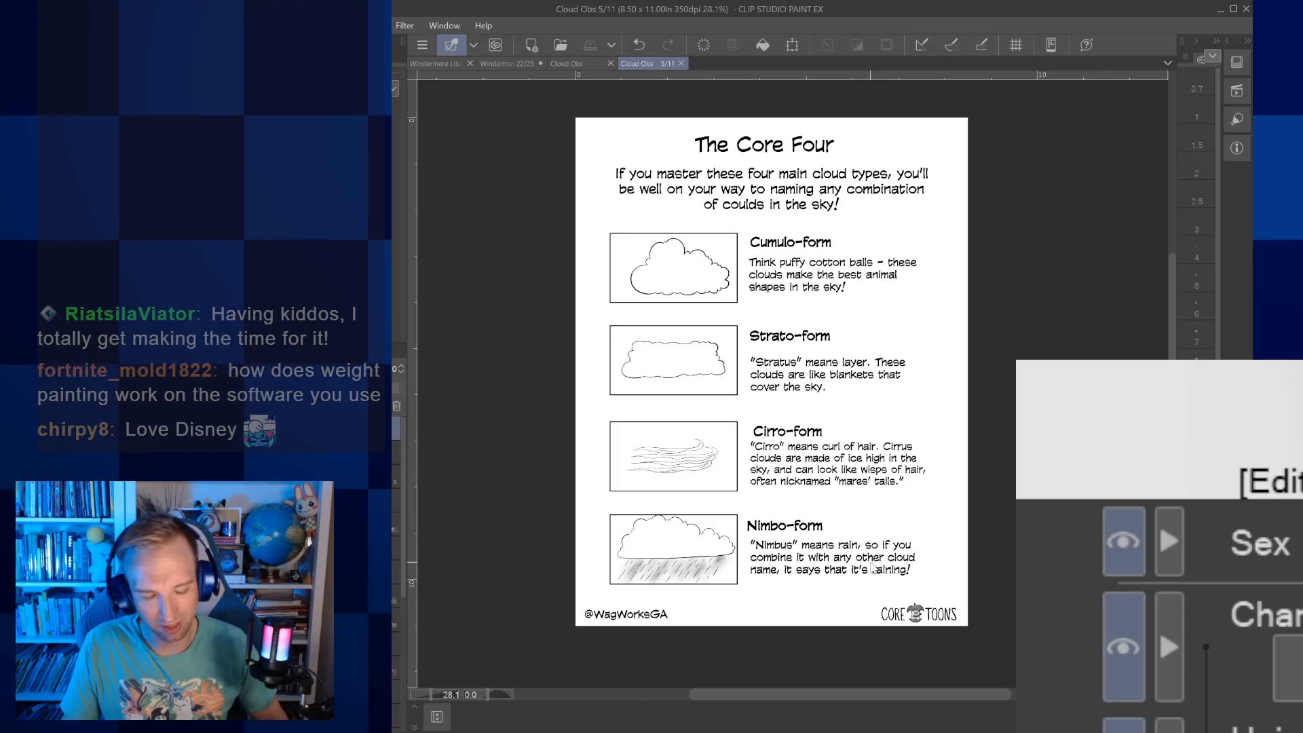
click(681, 64)
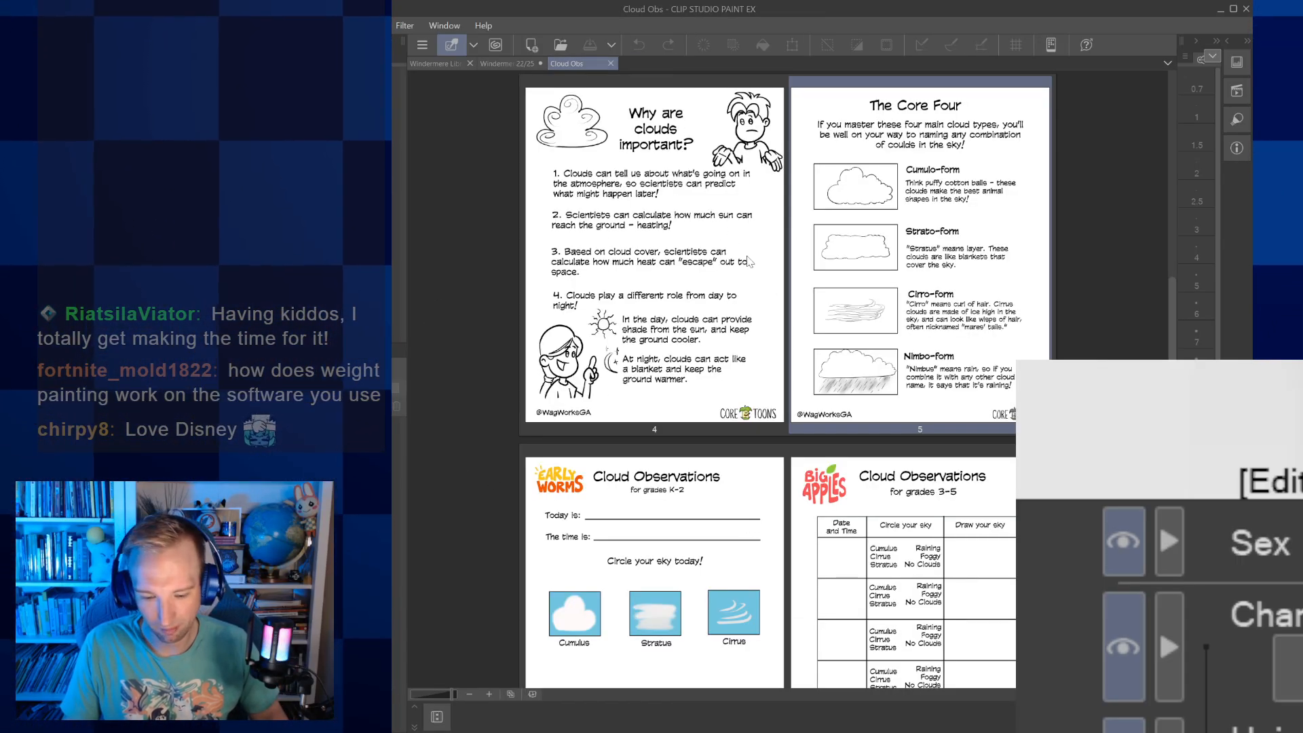
Open page 6, the Cloud Observations sheet for grades K-2, and dock it as a tab beside the other documents
scroll(776, 371, down, 2)
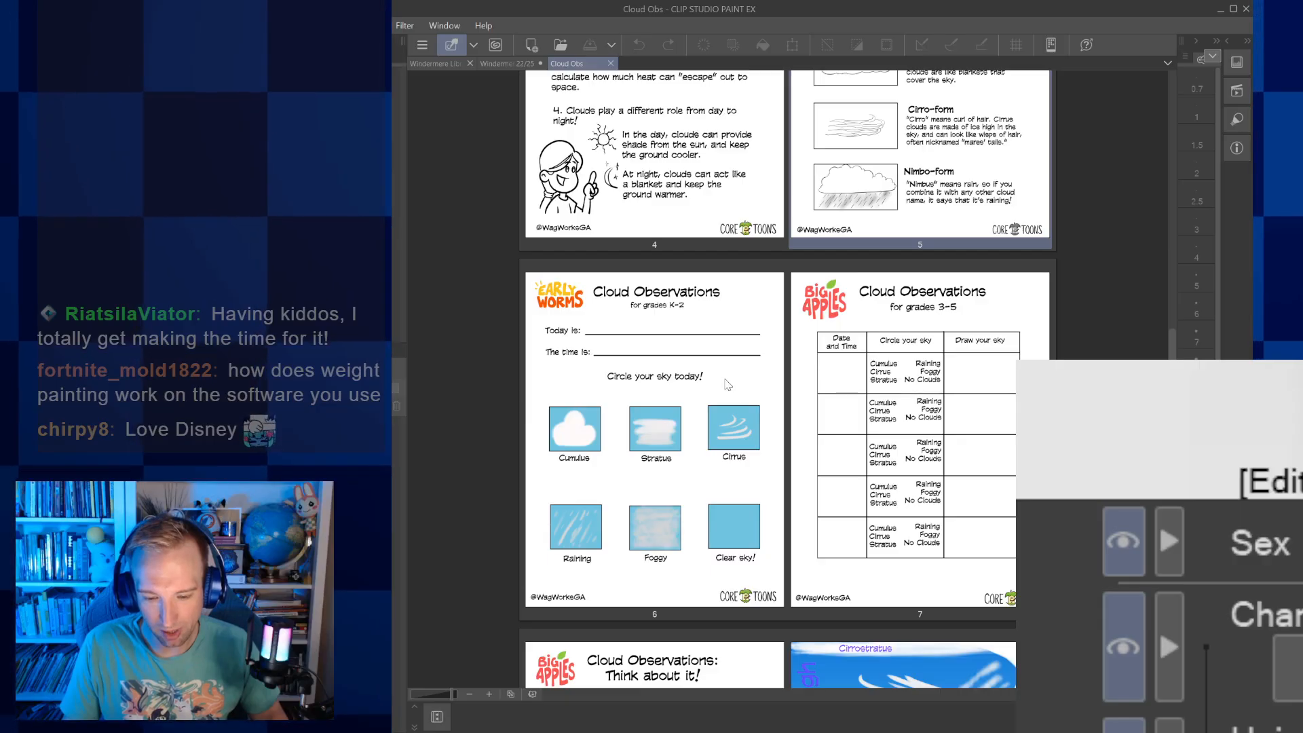
click(721, 382)
double_click(720, 380)
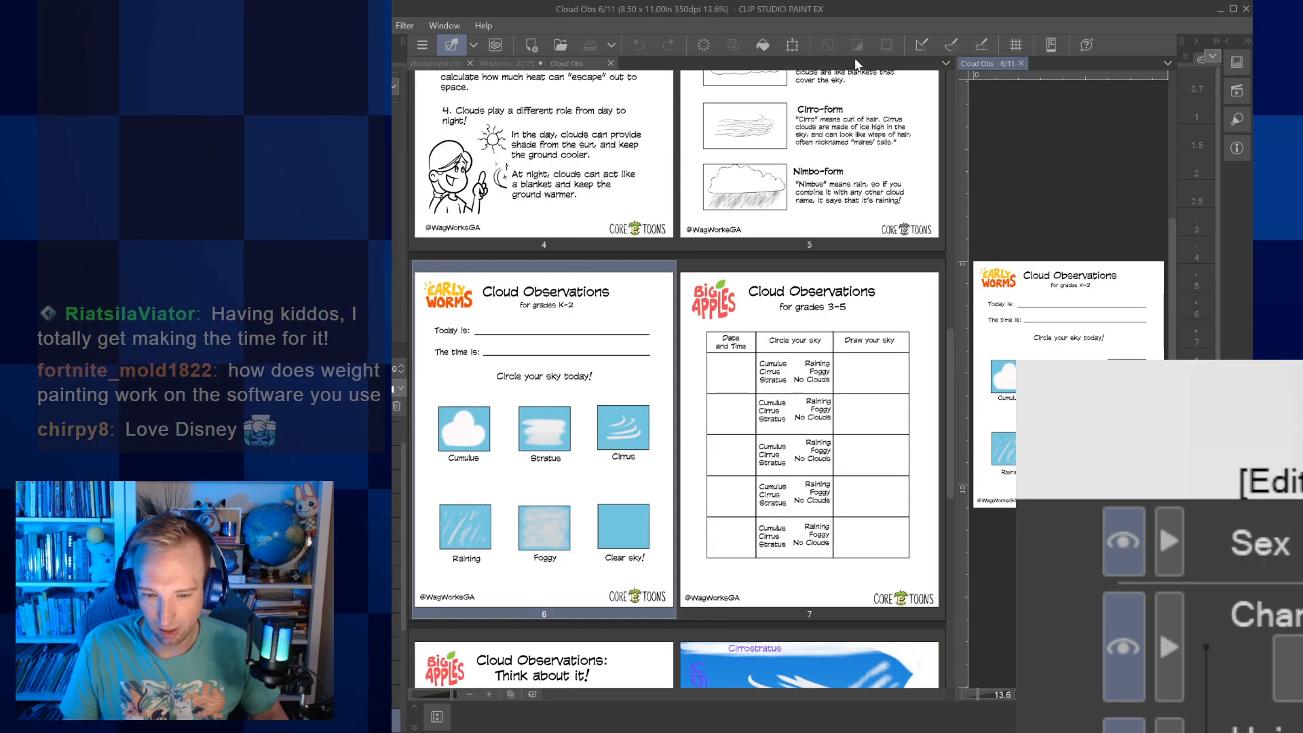
drag(678, 66, 672, 68)
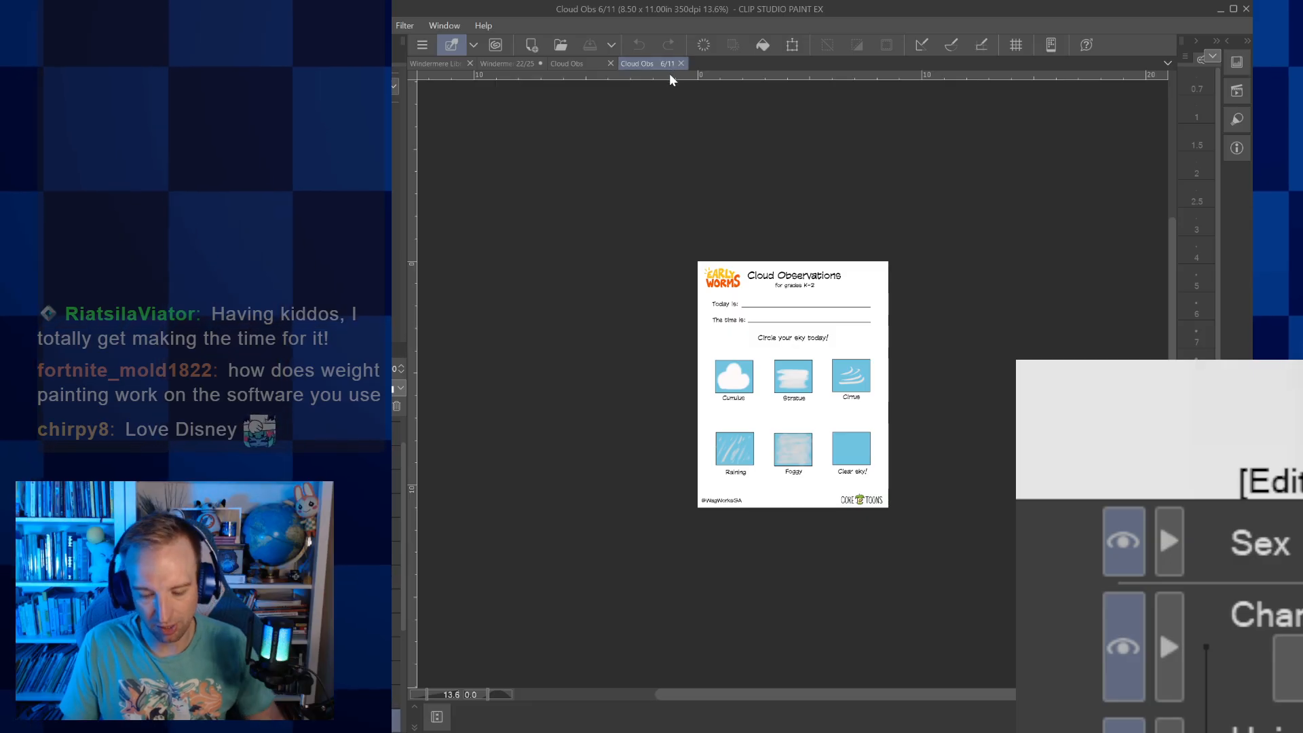
scroll(781, 385, up, 5)
drag(794, 407, 752, 339)
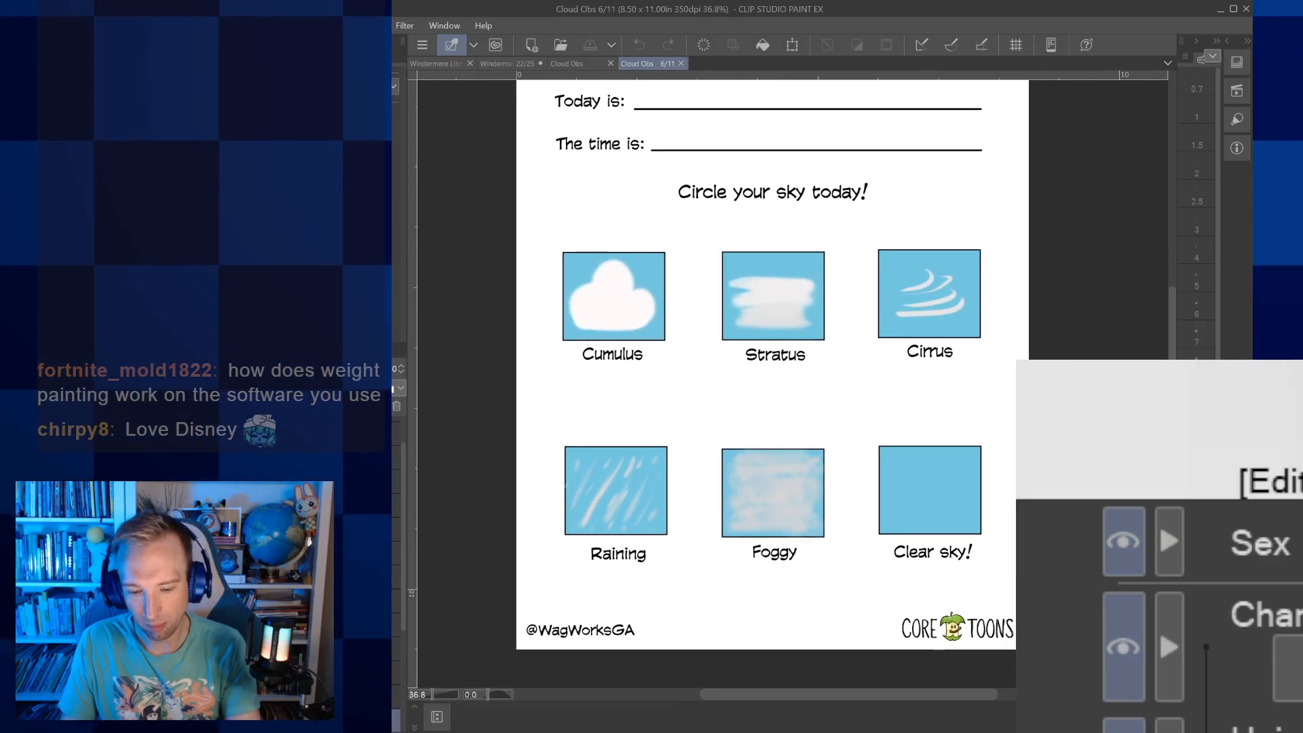
scroll(651, 401, up, 1)
drag(692, 421, 668, 379)
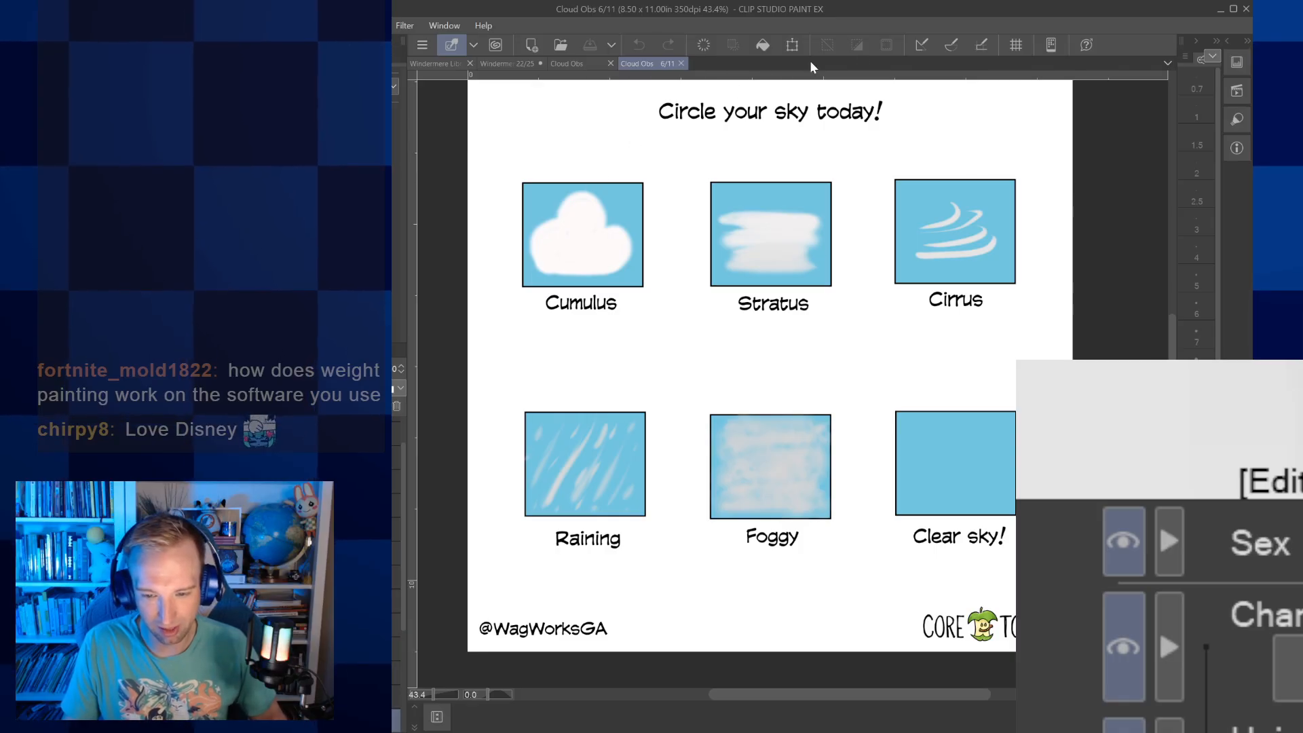
Show the grid and draw a black rectangular border around the lightened Cumulus picture
click(1016, 46)
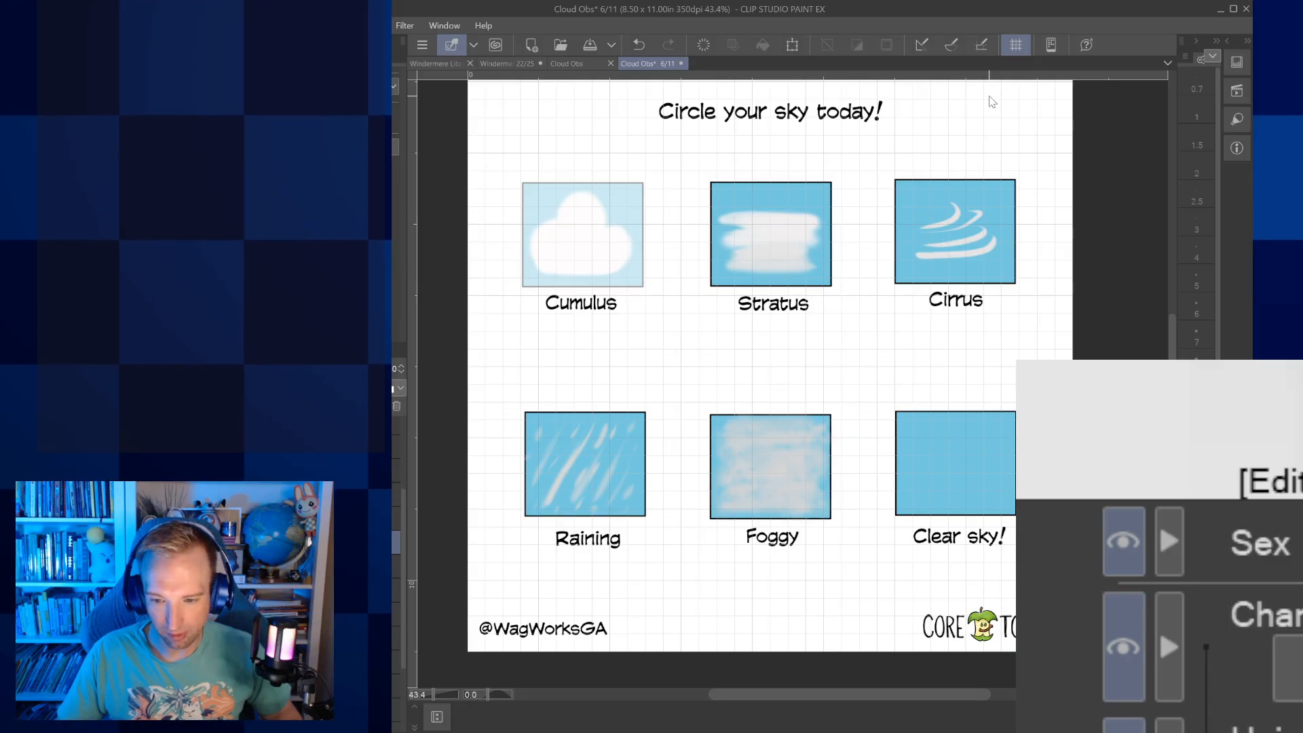
click(981, 44)
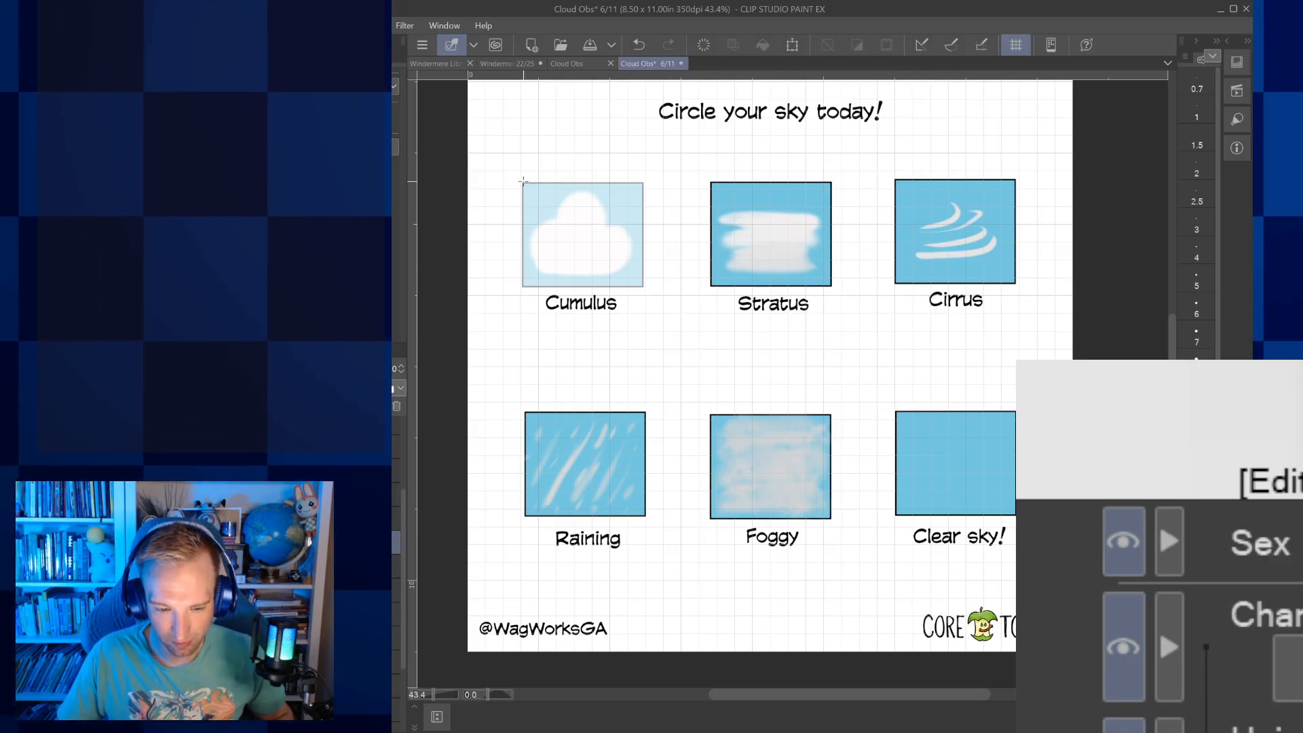
drag(574, 236, 645, 288)
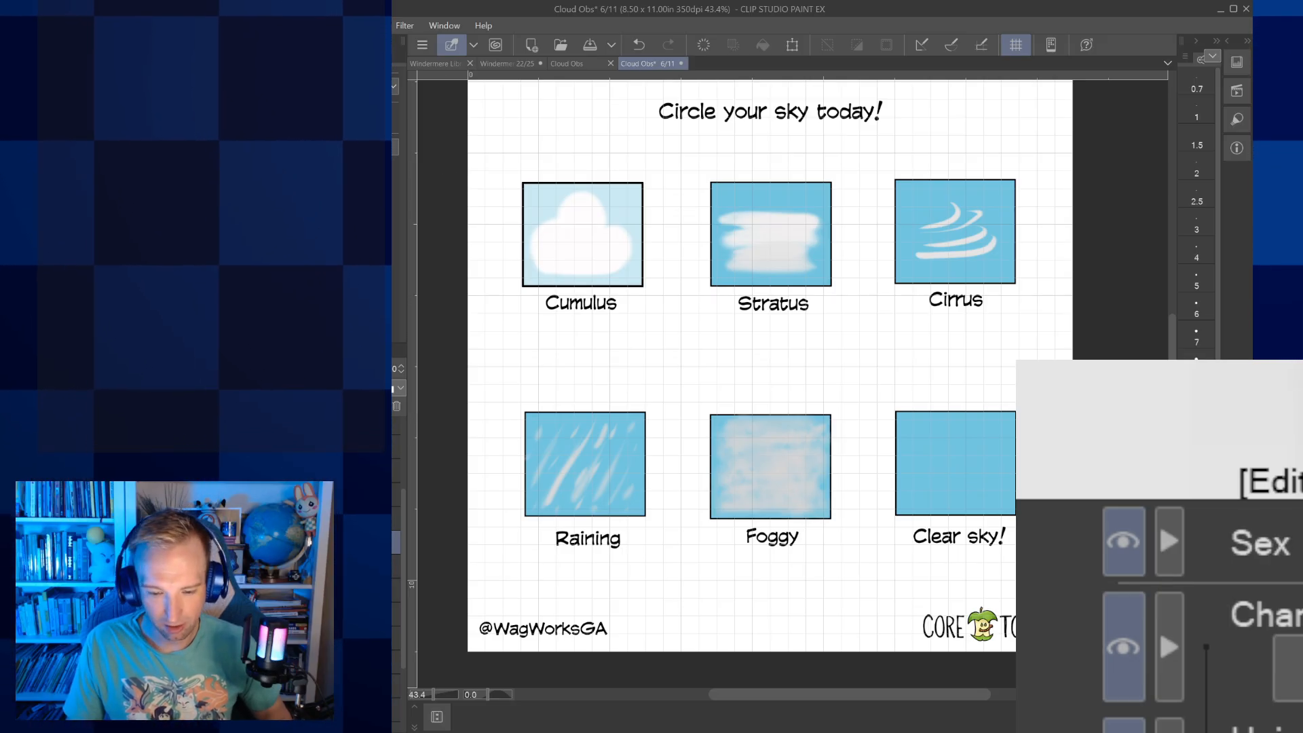
Lighten the Stratus picture by lowering its layer's opacity, and draw a black rectangular border around it
click(380, 590)
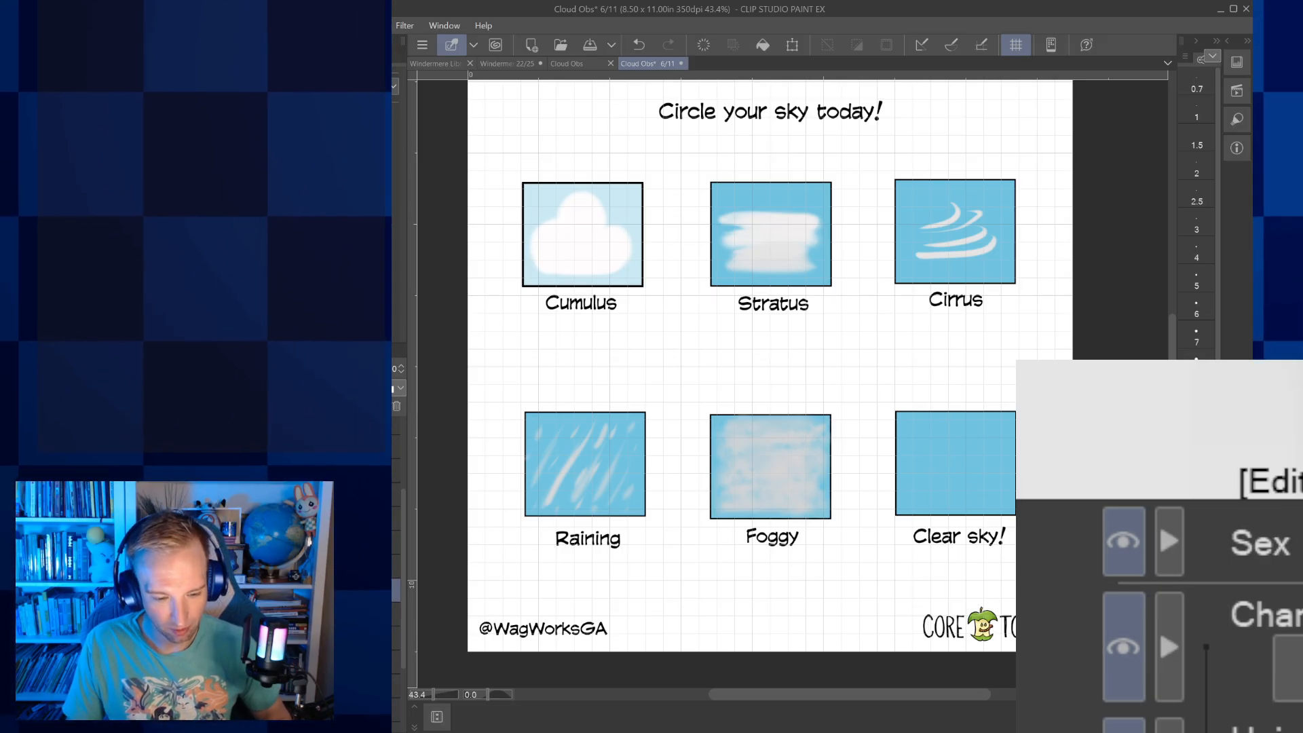
click(353, 368)
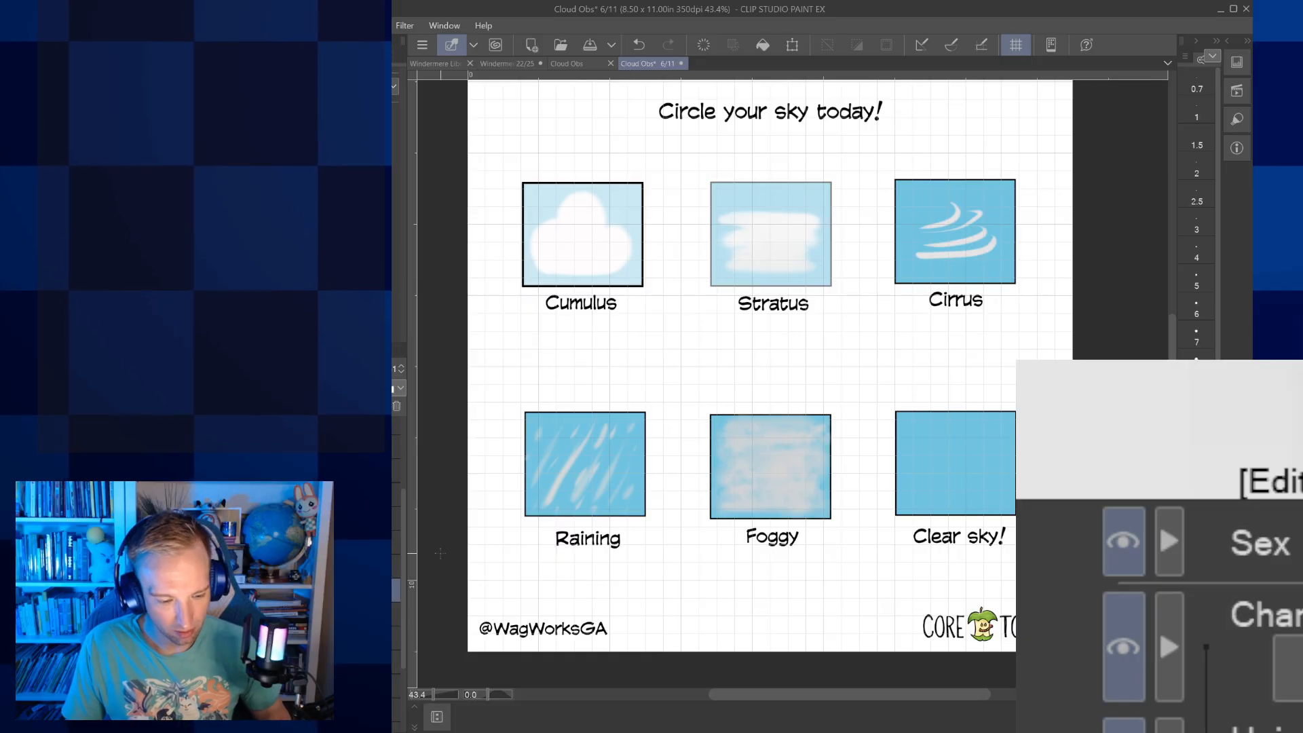
click(380, 543)
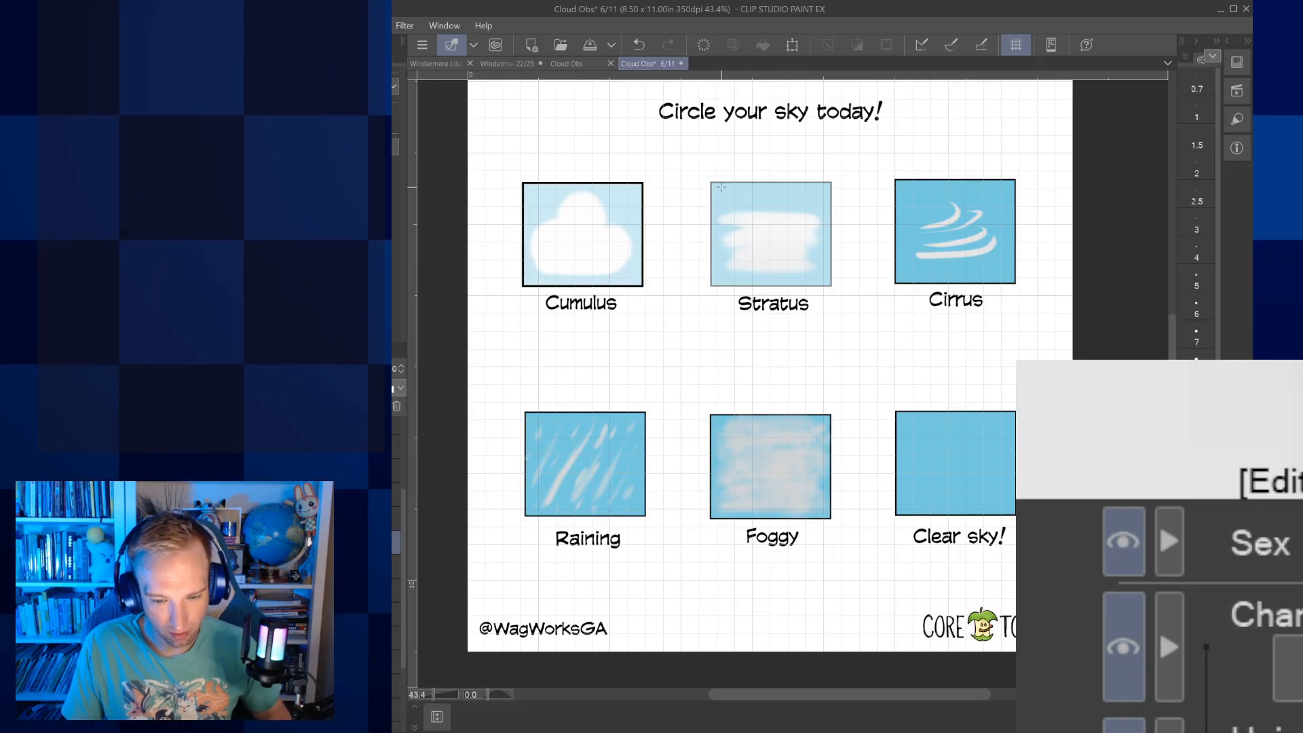
drag(711, 181, 832, 287)
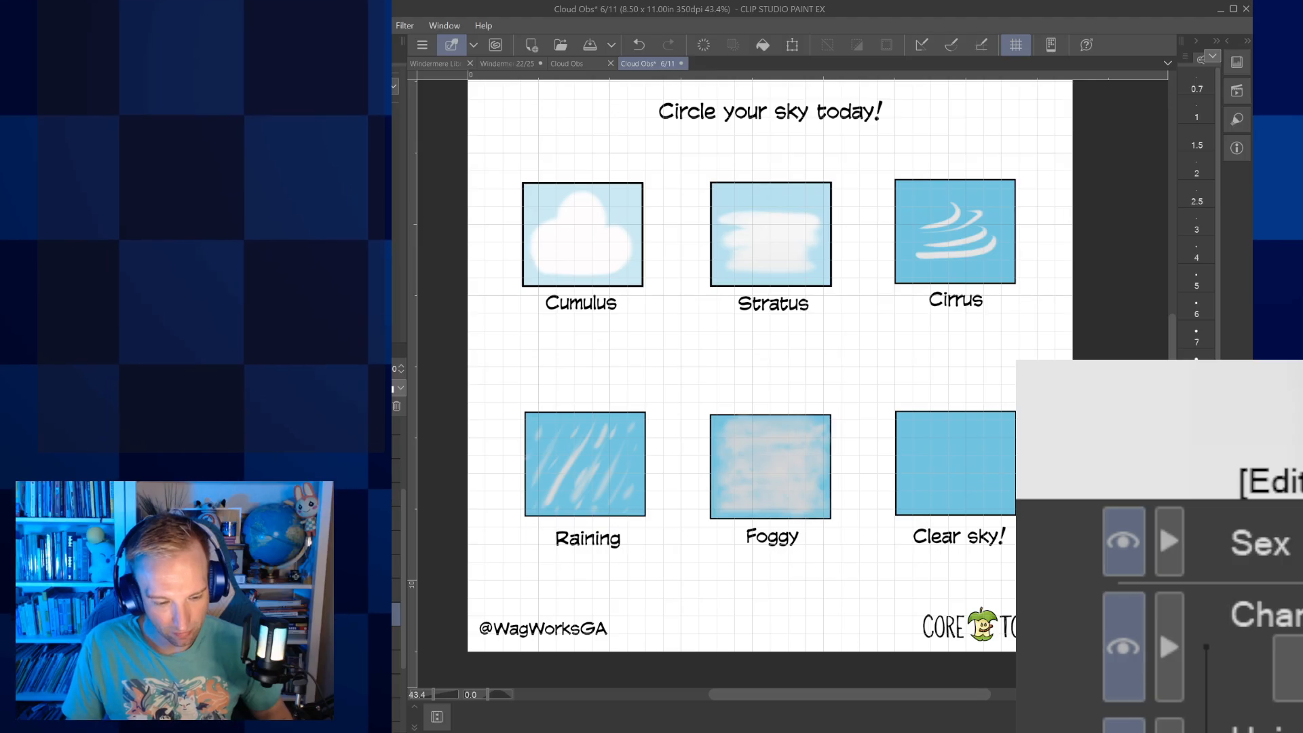
Lighten the Cirrus picture by lowering its layer's opacity, and draw a black rectangular border around it
click(357, 369)
click(380, 541)
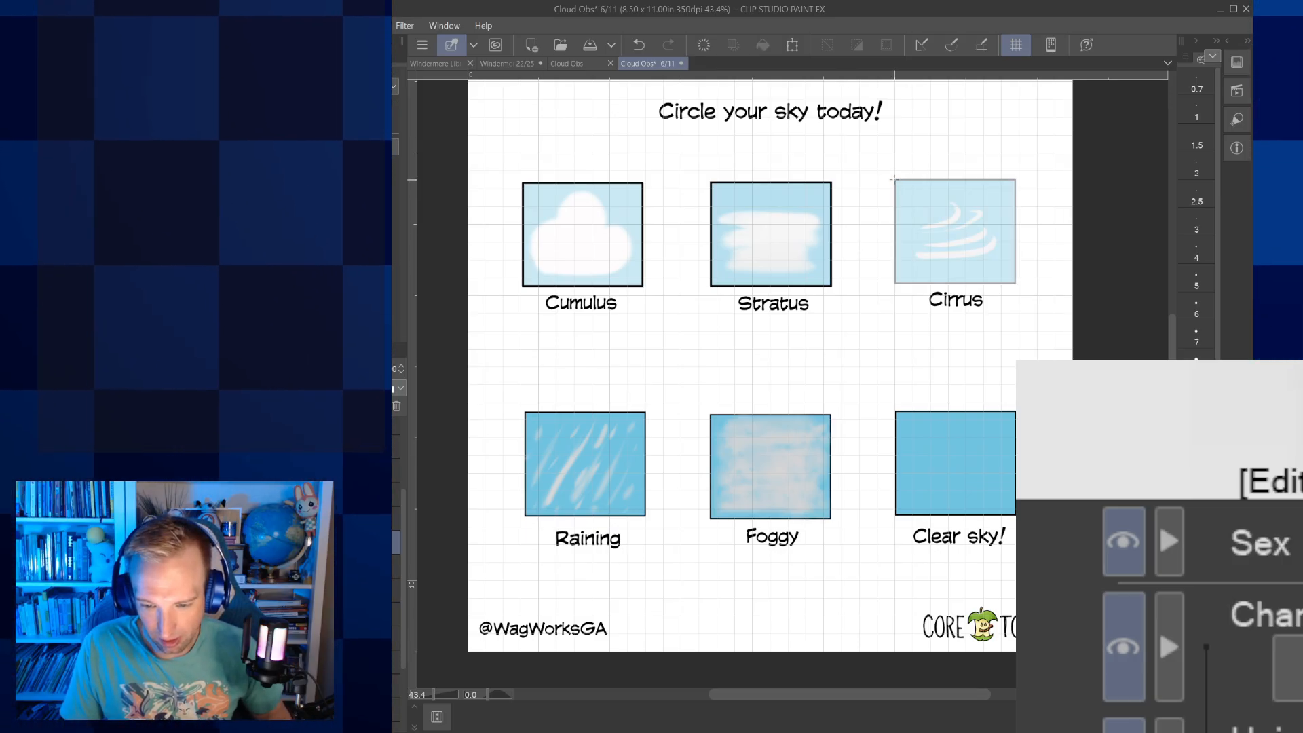
drag(894, 178, 1017, 284)
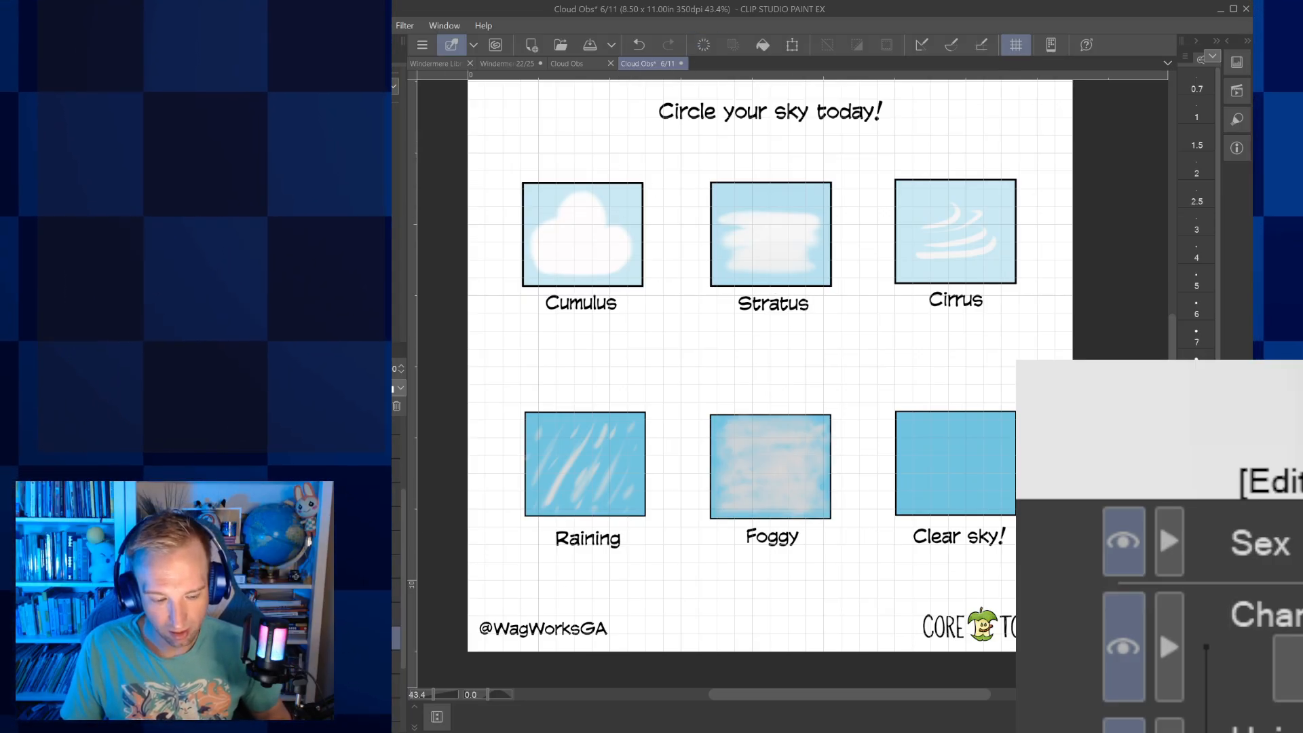
Lighten the Raining and Foggy pictures by lowering their layers' opacity, and draw a black rectangular border around each
click(358, 369)
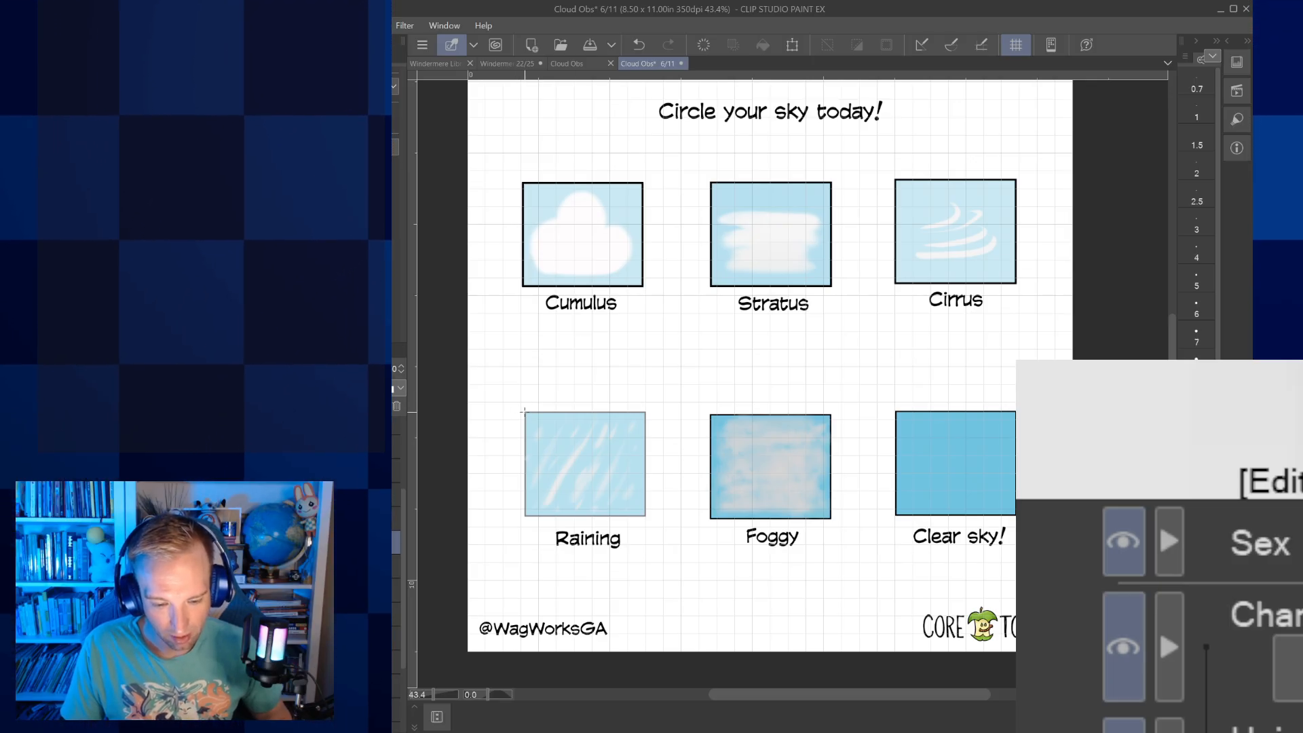
drag(523, 410, 647, 516)
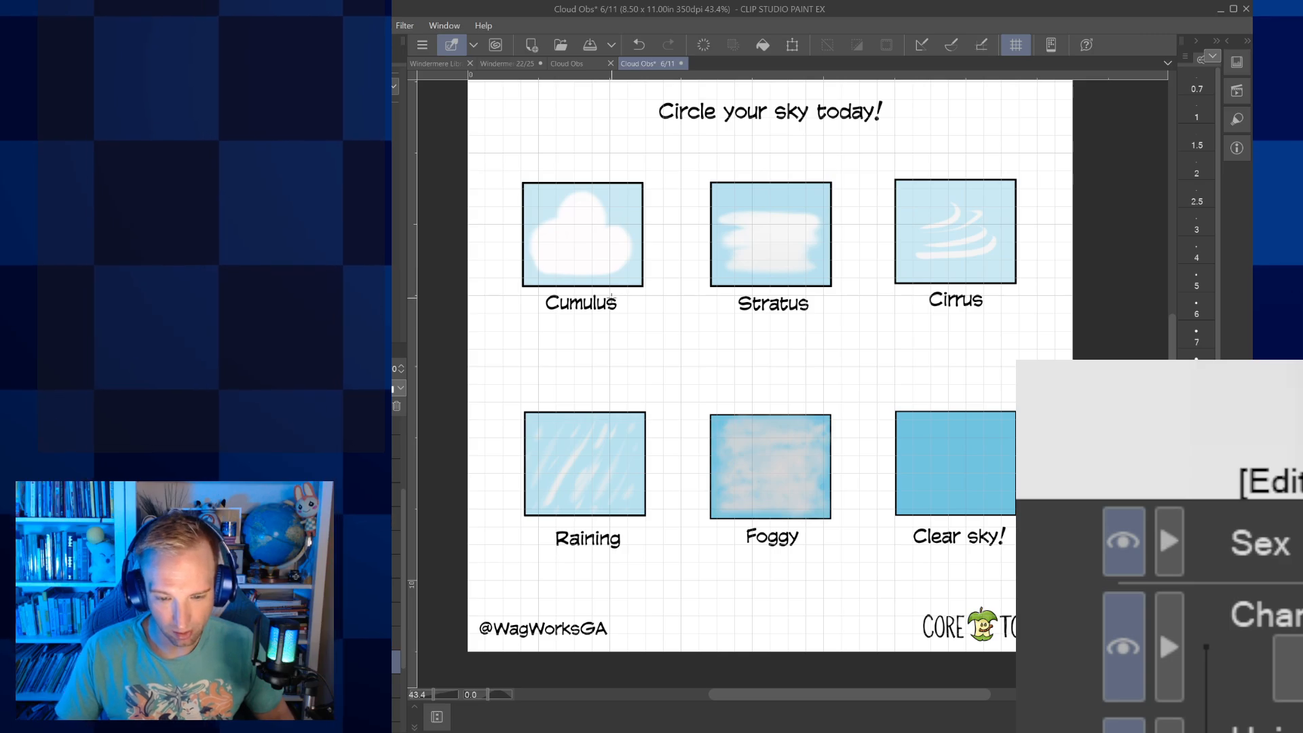
click(360, 369)
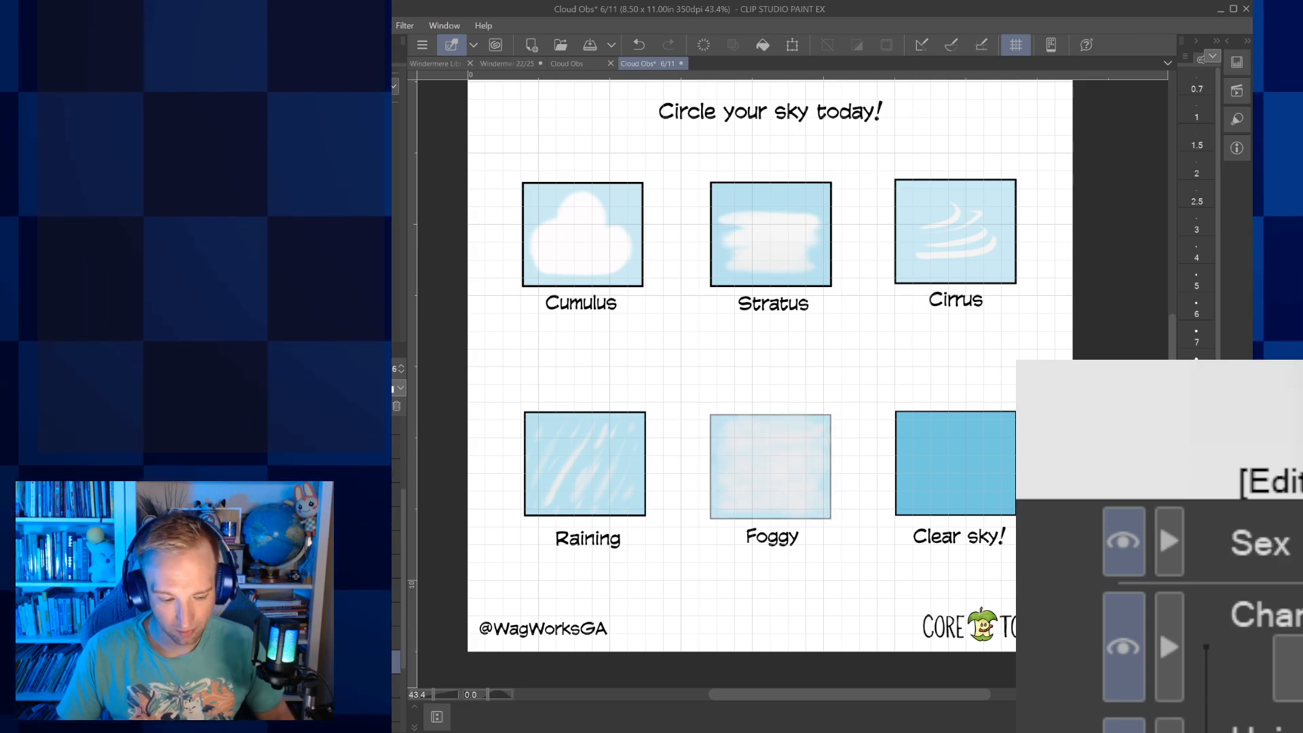
click(360, 542)
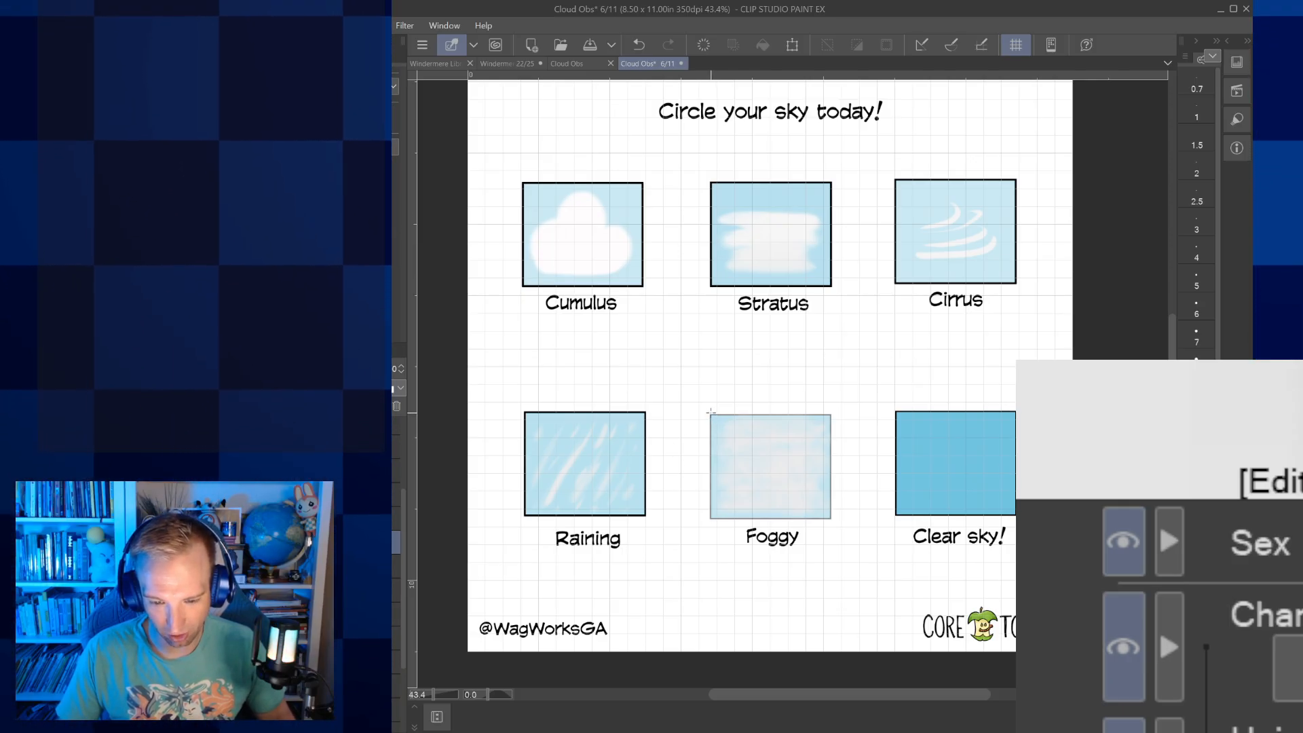
drag(710, 410, 833, 514)
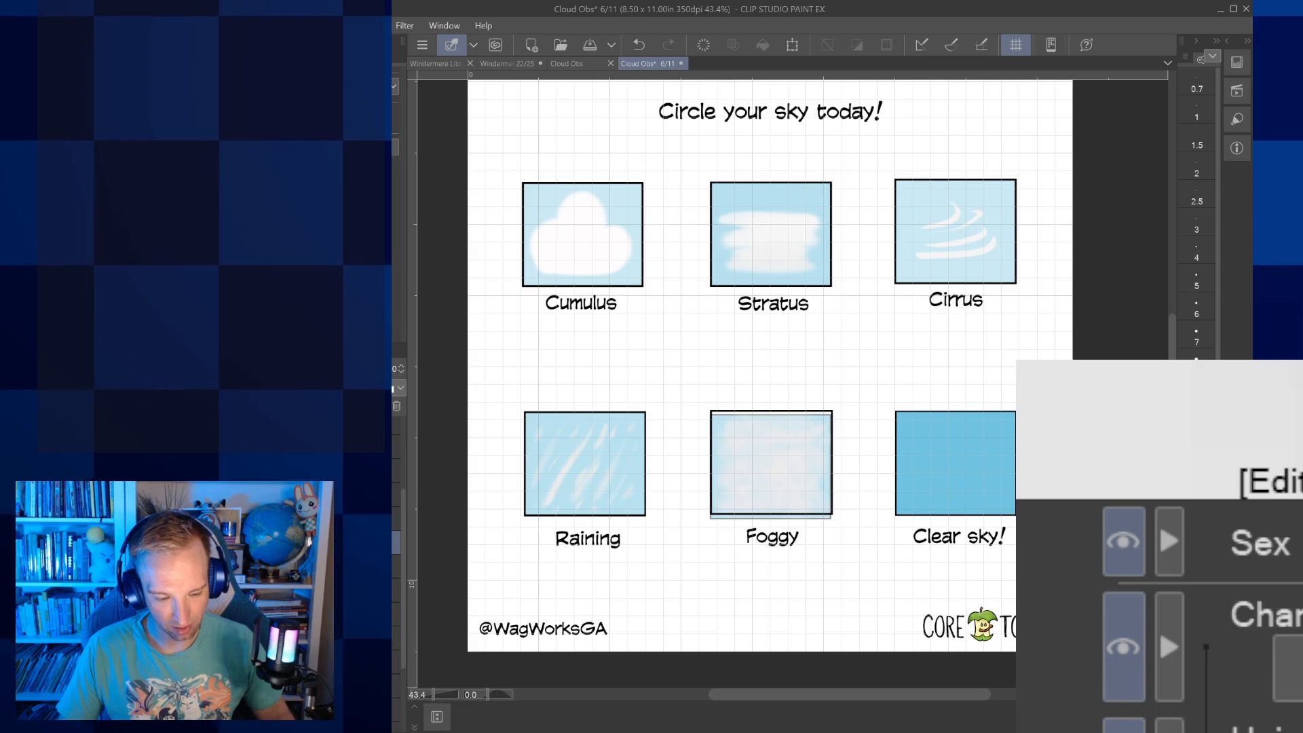
Lighten the Clear sky picture by lowering its layer's opacity, and draw a black rectangular border around it
click(380, 686)
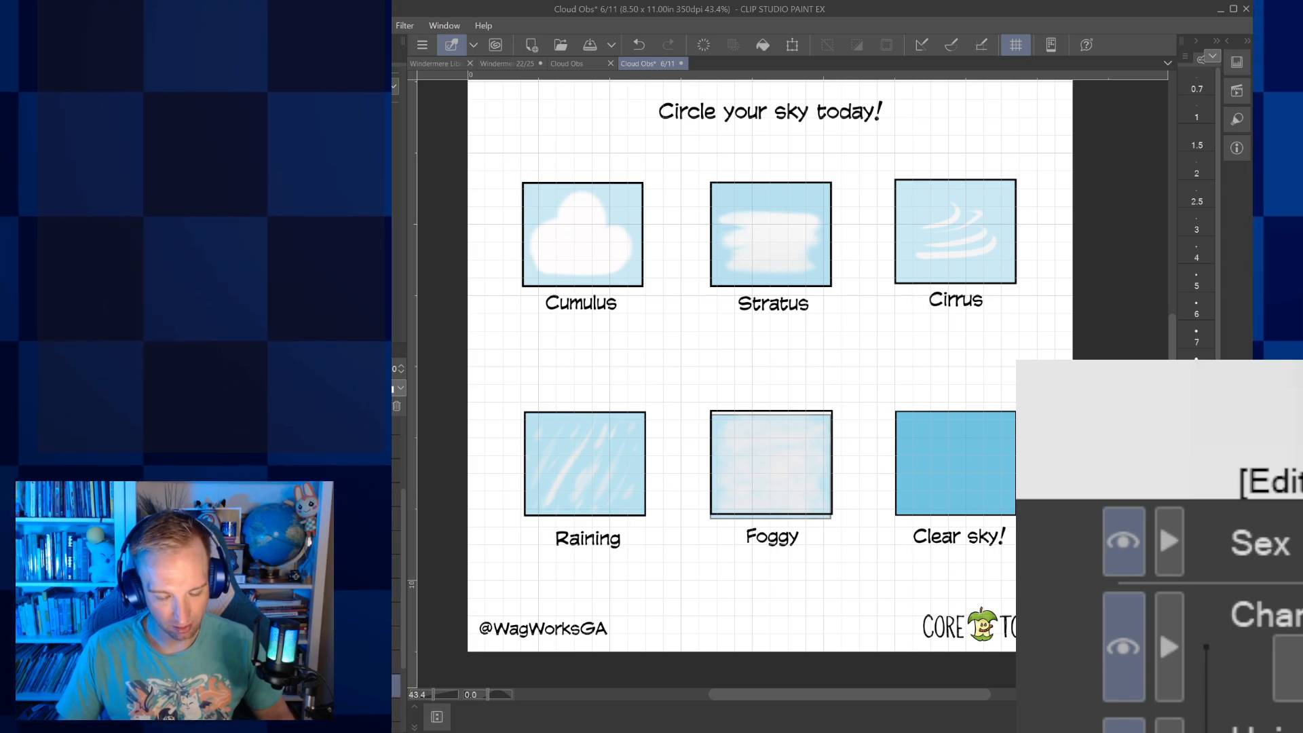
click(347, 369)
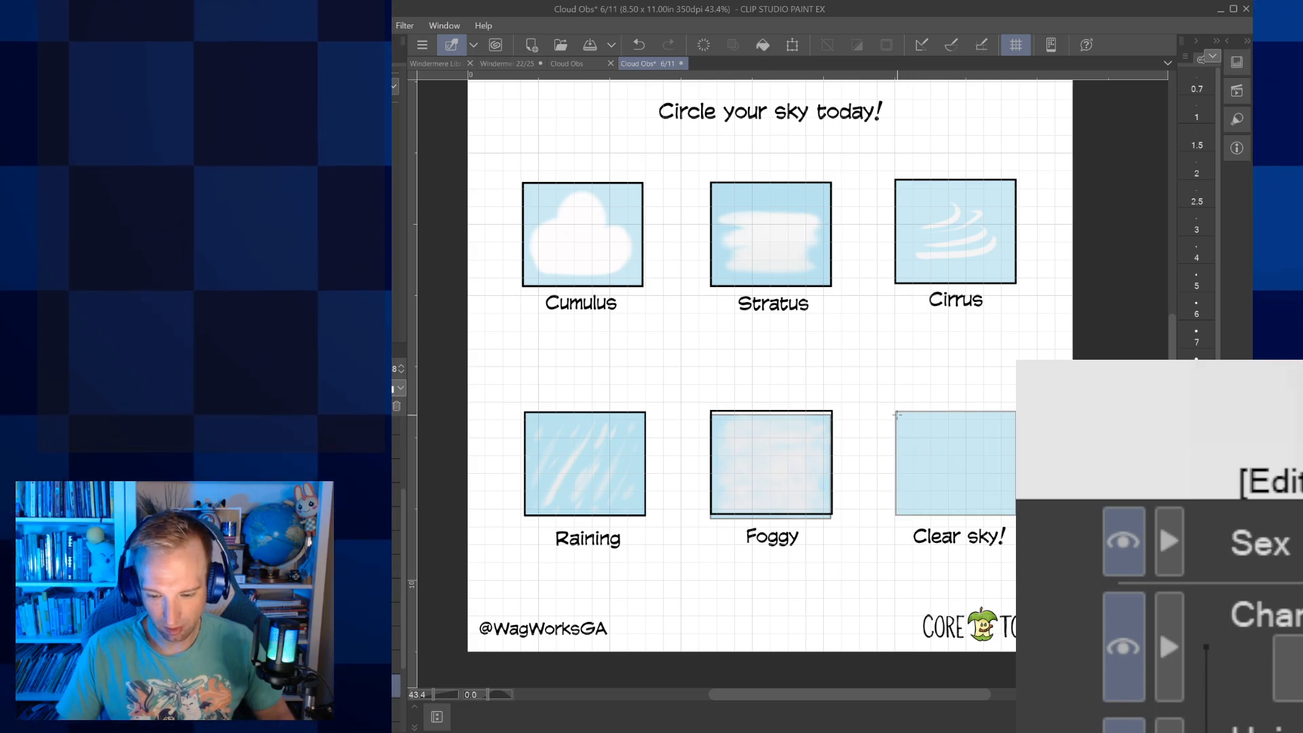
drag(932, 475, 1016, 514)
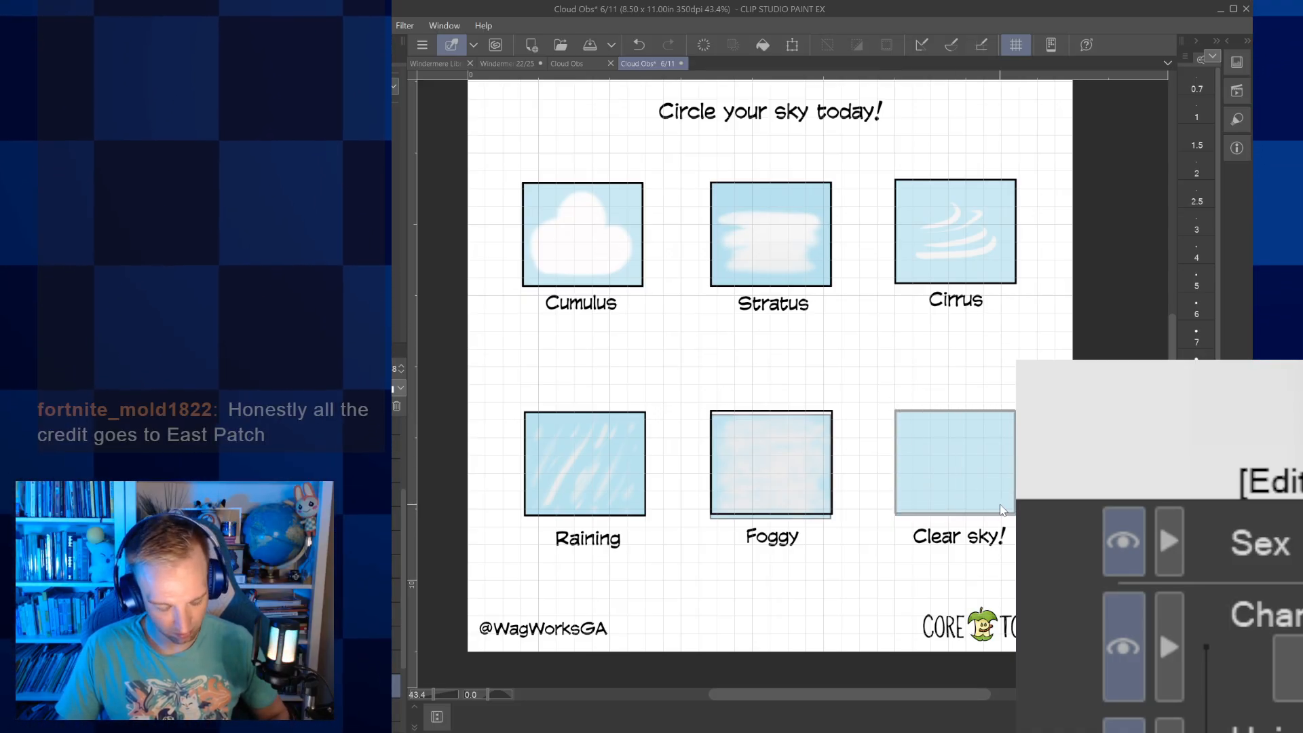
key(ctrl+z)
click(396, 541)
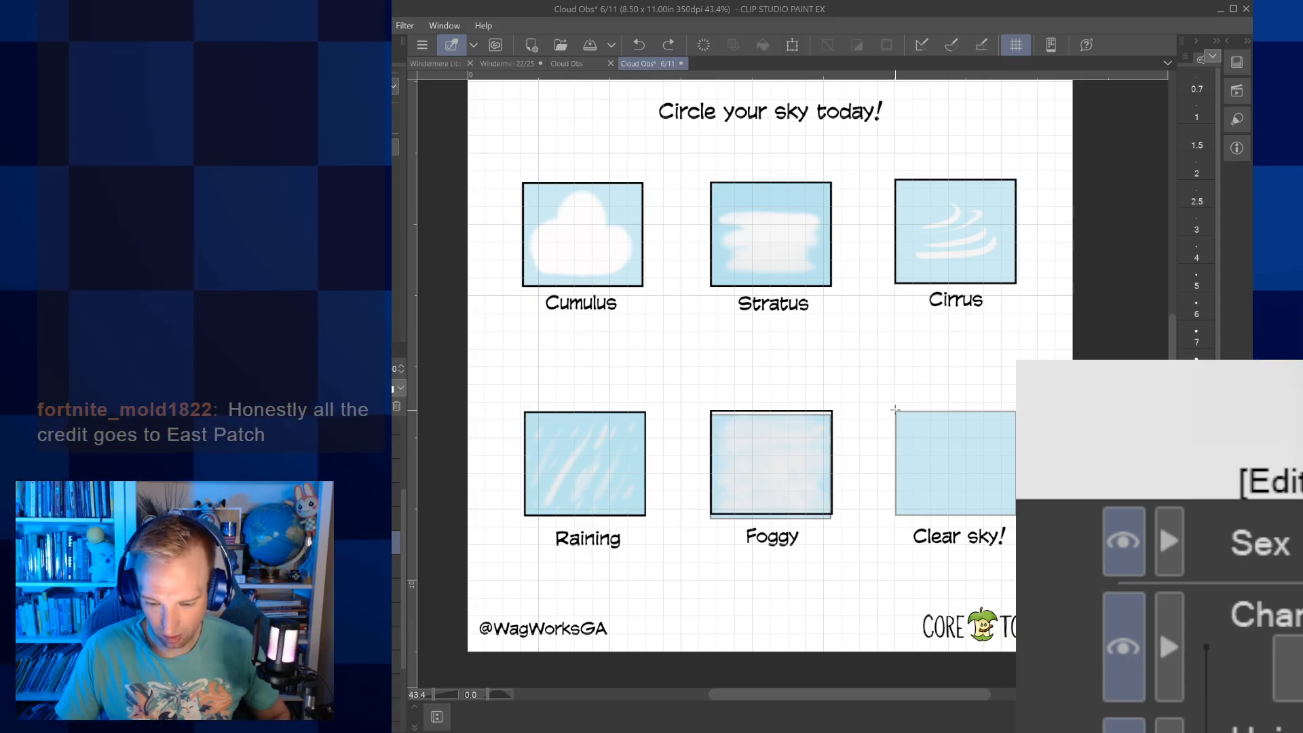
drag(910, 440, 1016, 516)
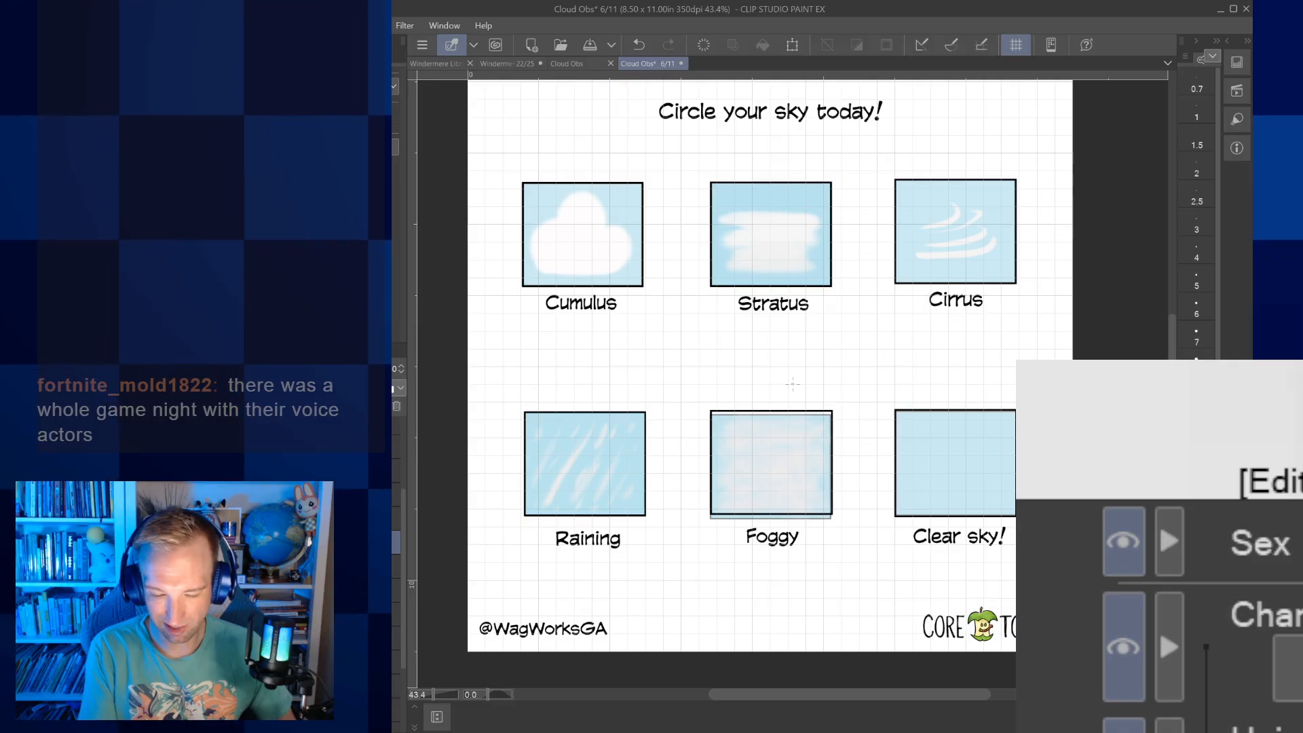
Ink a black scalloped outline around the Cumulus cloud, with large rounded lobes and smaller puffs along its edge
drag(792, 384, 914, 508)
drag(893, 359, 875, 334)
scroll(682, 381, up, 3)
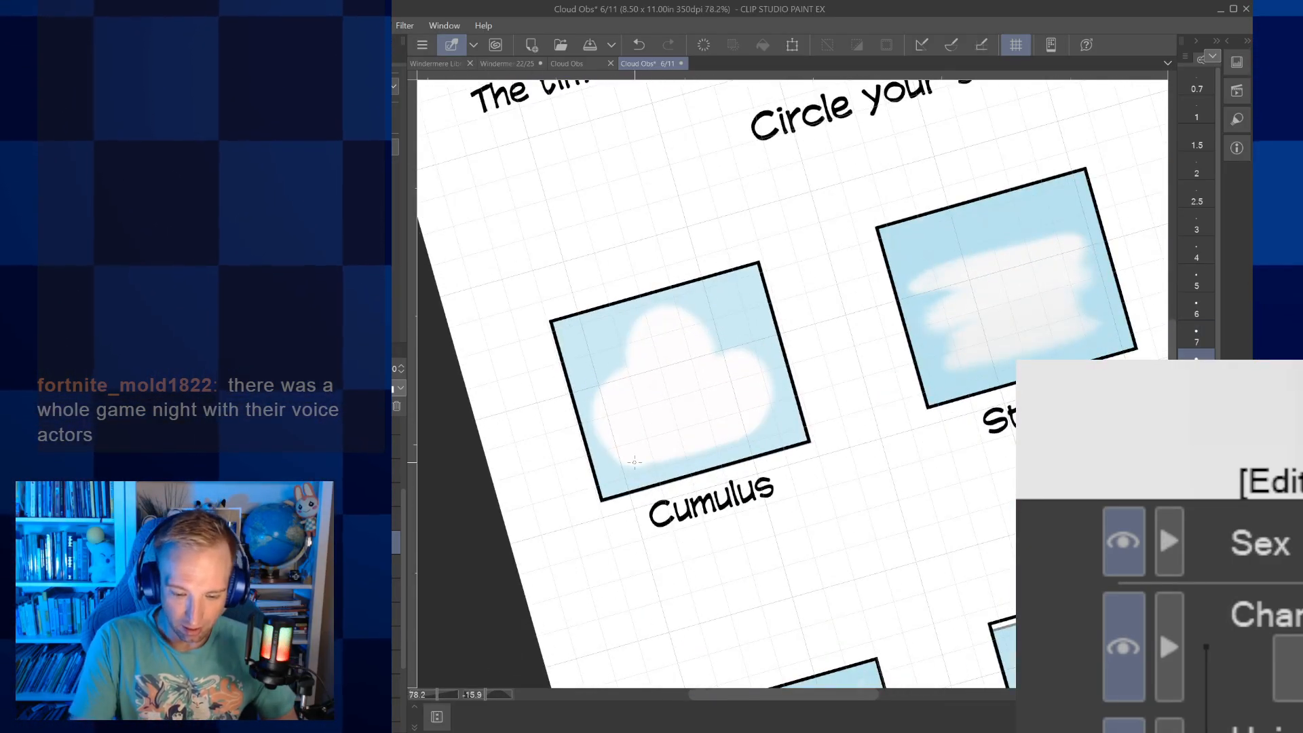
mouse_move(599, 382)
mouse_down()
mouse_move(625, 368)
mouse_move(630, 321)
mouse_move(668, 304)
mouse_move(706, 322)
mouse_up()
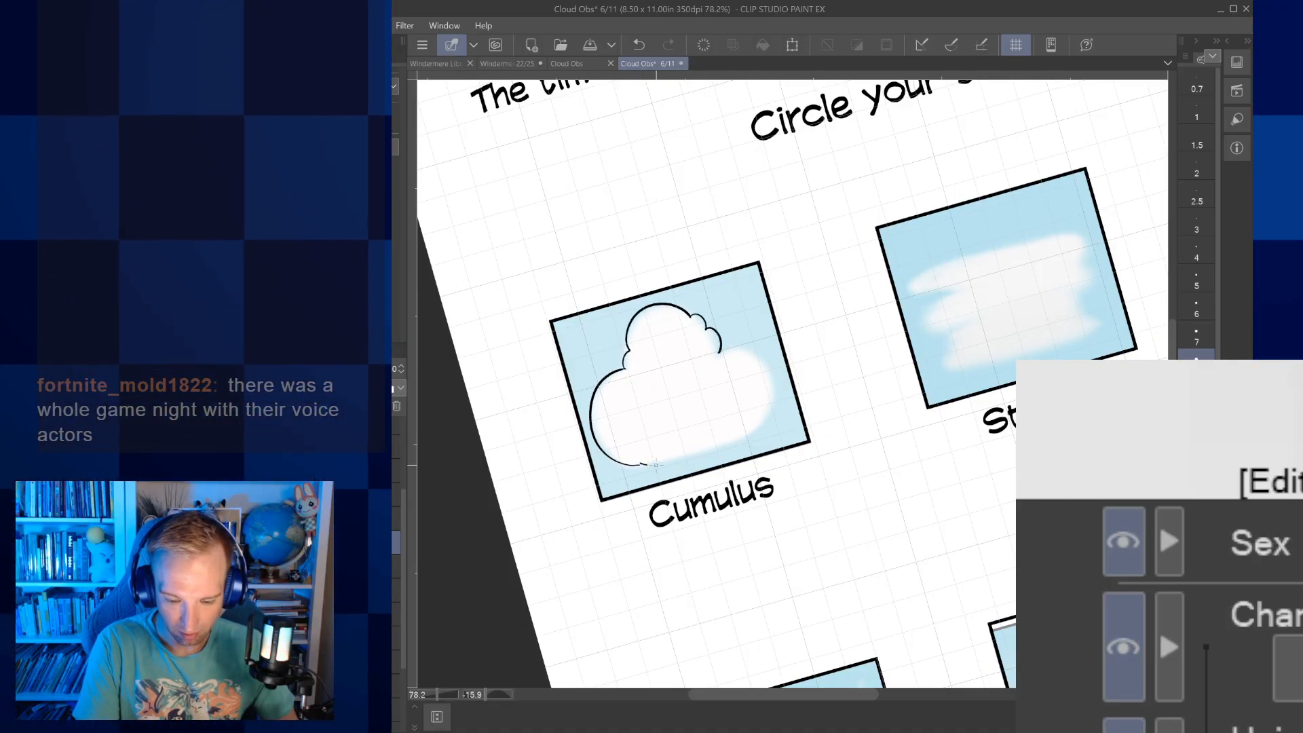
drag(685, 449, 748, 428)
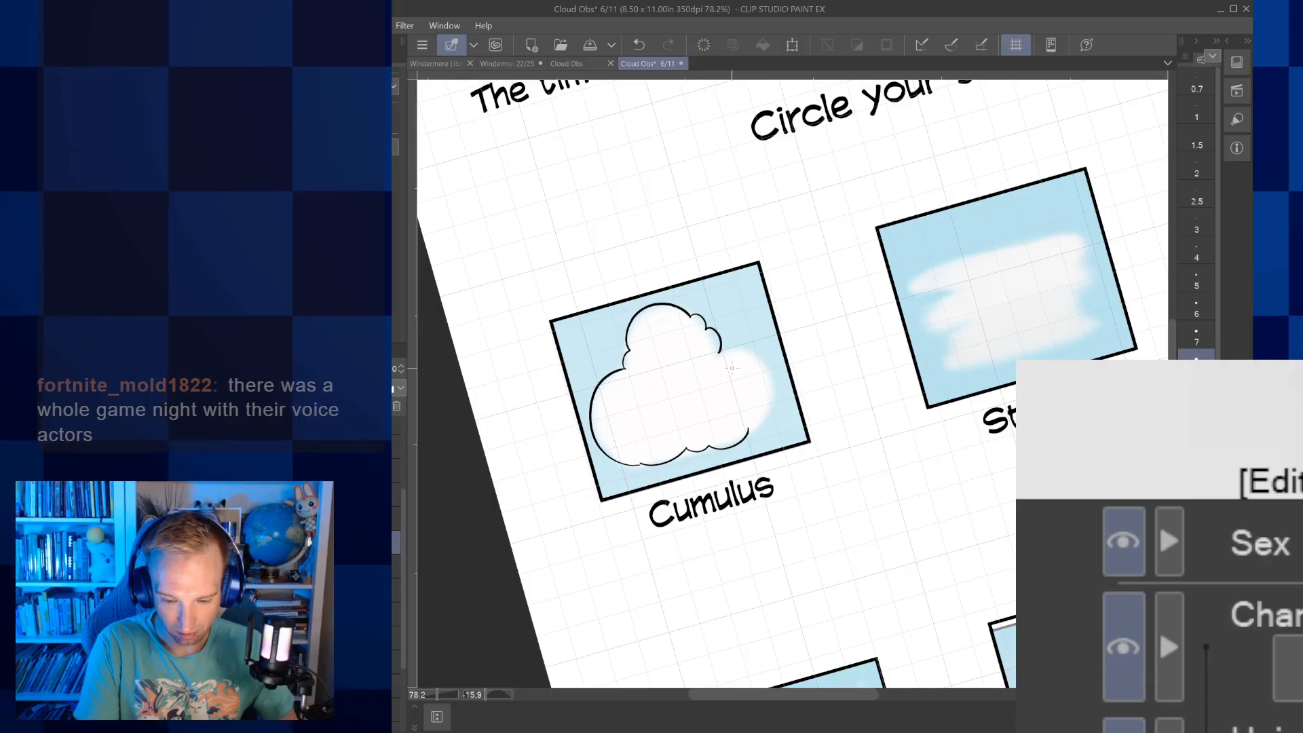
drag(720, 351, 734, 349)
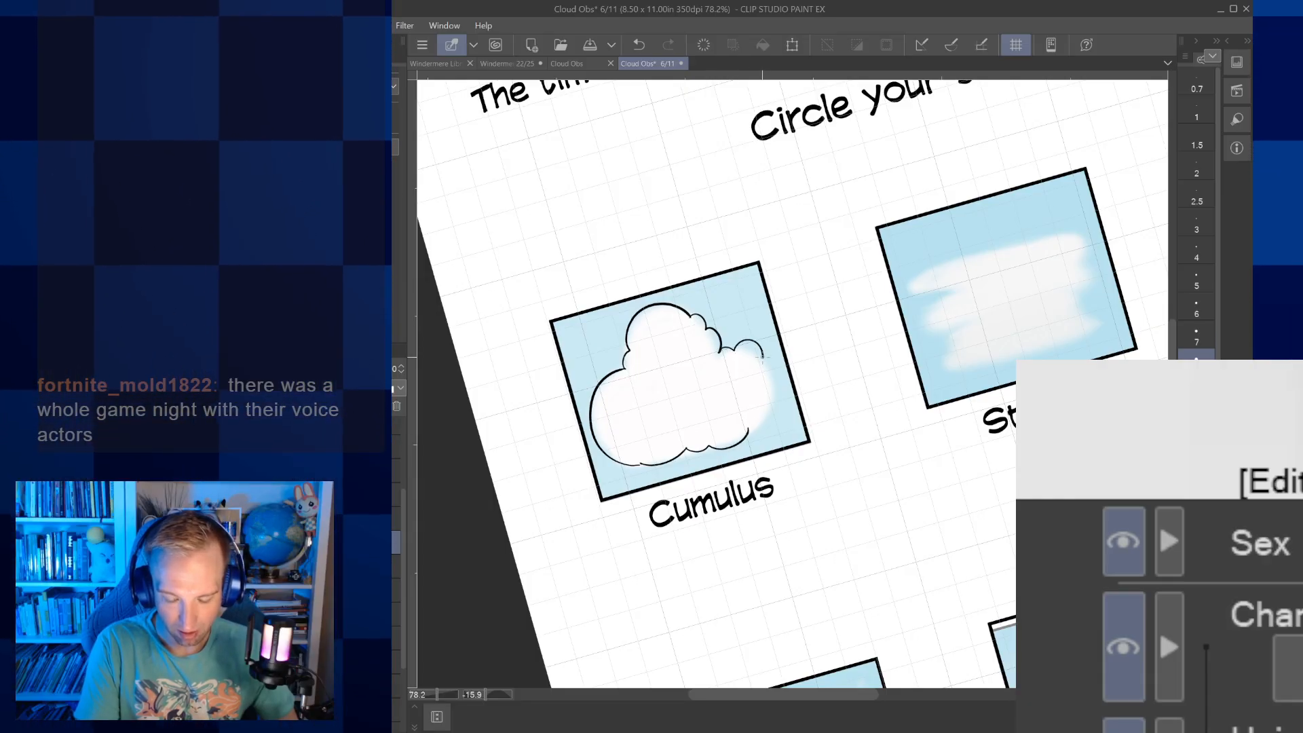
scroll(762, 356, up, 5)
mouse_move(725, 488)
mouse_down()
mouse_move(762, 492)
mouse_move(769, 447)
mouse_move(781, 449)
mouse_move(803, 404)
mouse_move(766, 349)
mouse_up()
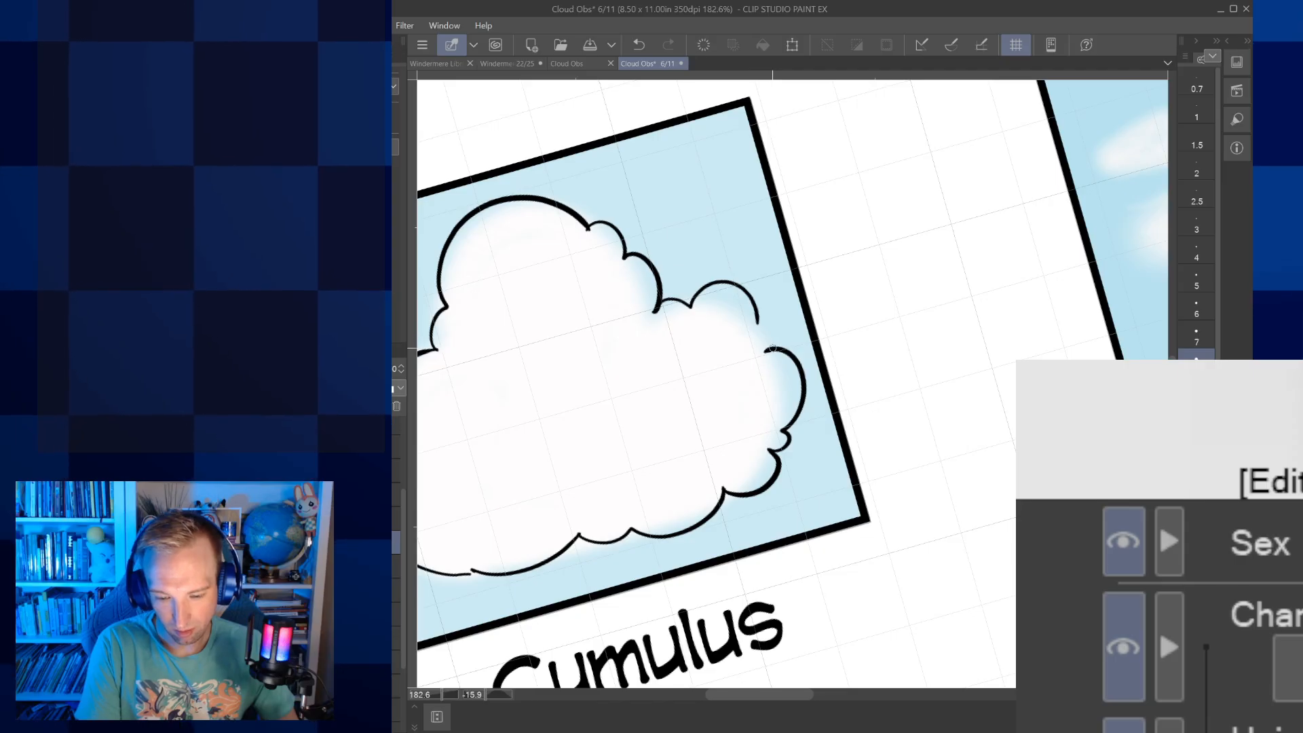
scroll(774, 305, down, 4)
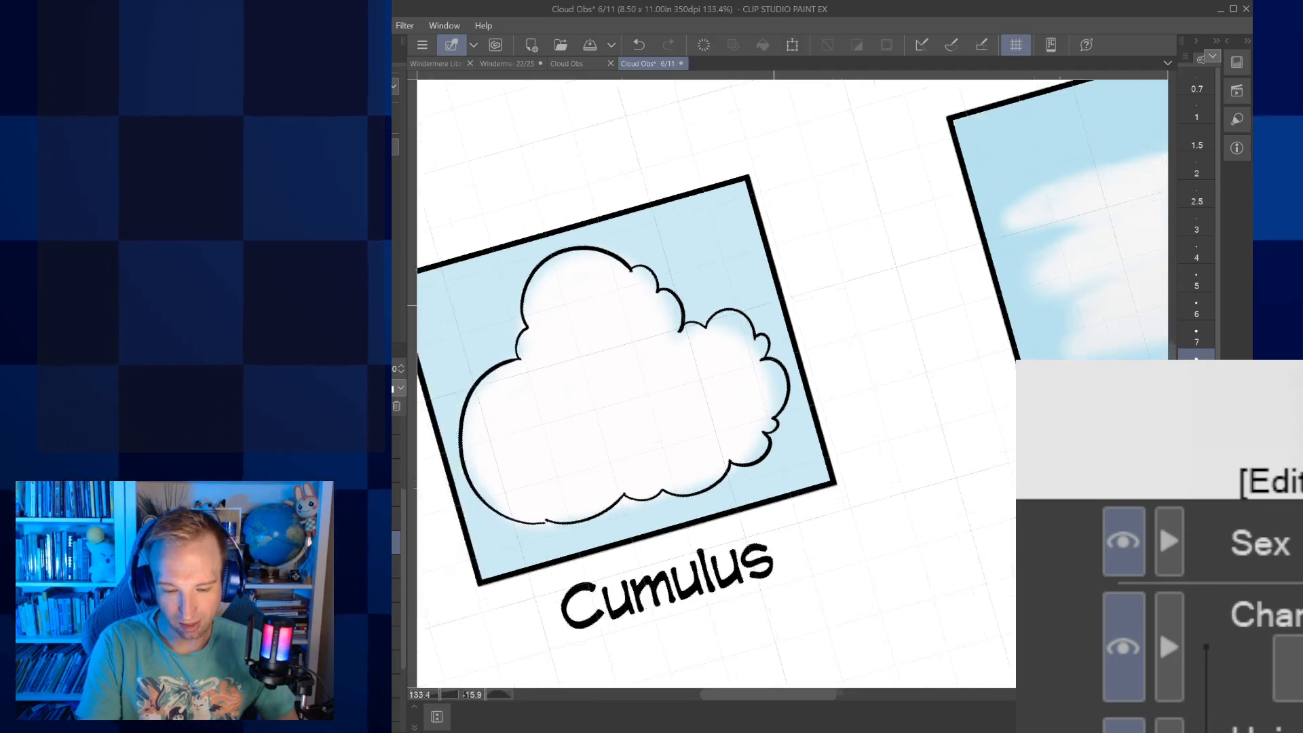
Bridge the lower-left join of the Cumulus outline with a small rounded puff and erase the overlapping line inside it
scroll(774, 305, up, 4)
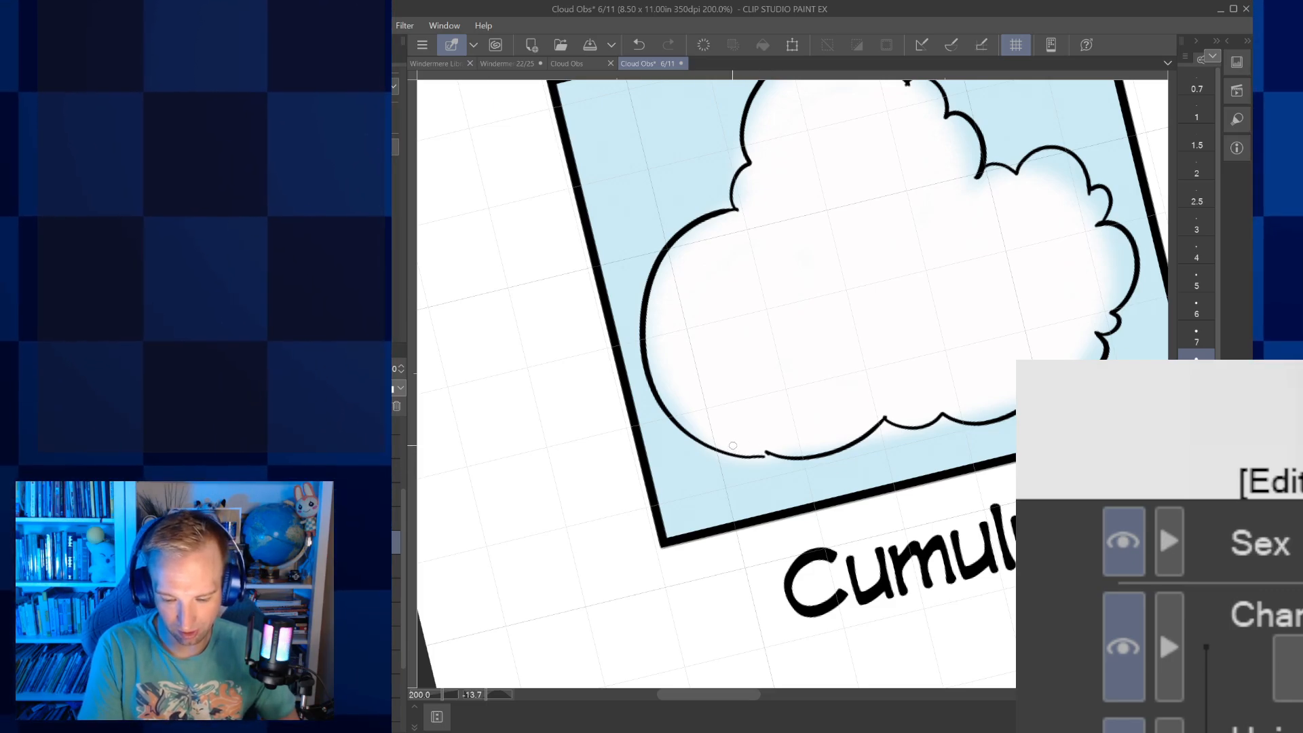
mouse_move(730, 446)
mouse_down()
mouse_move(733, 457)
mouse_move(778, 455)
mouse_up()
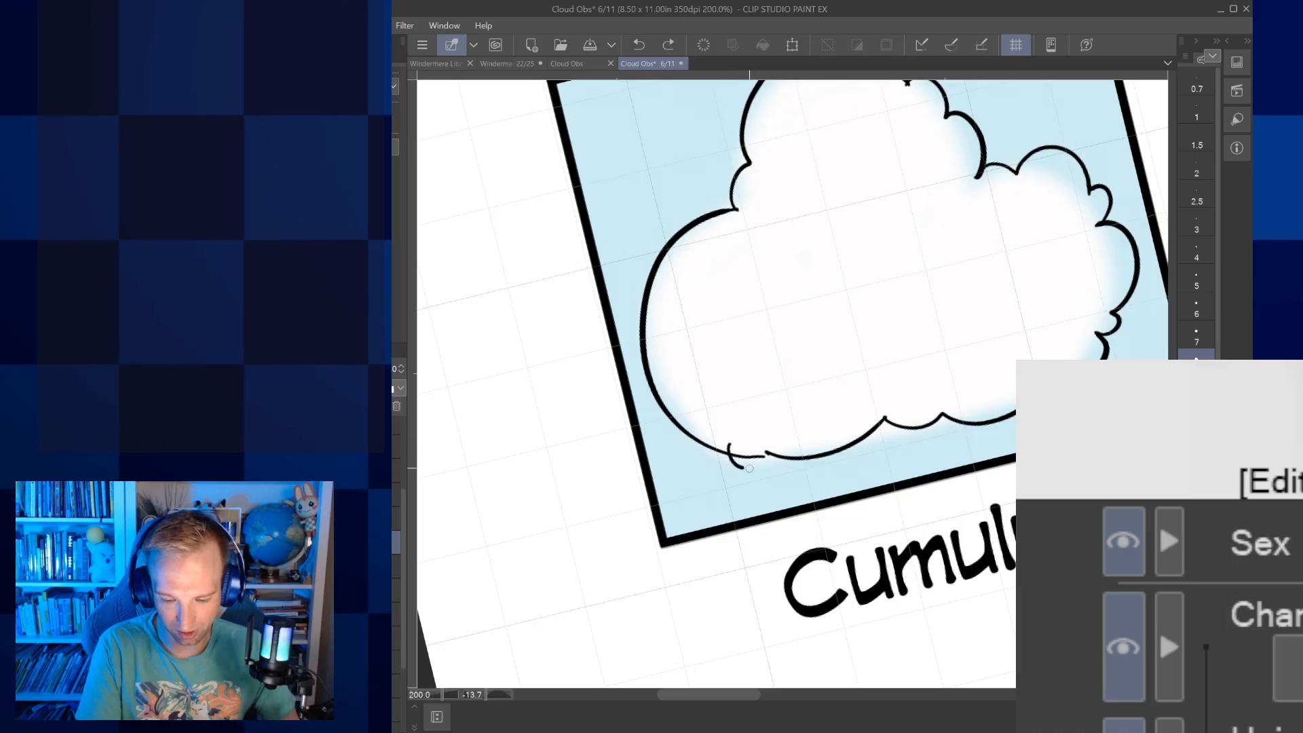
drag(776, 453, 777, 452)
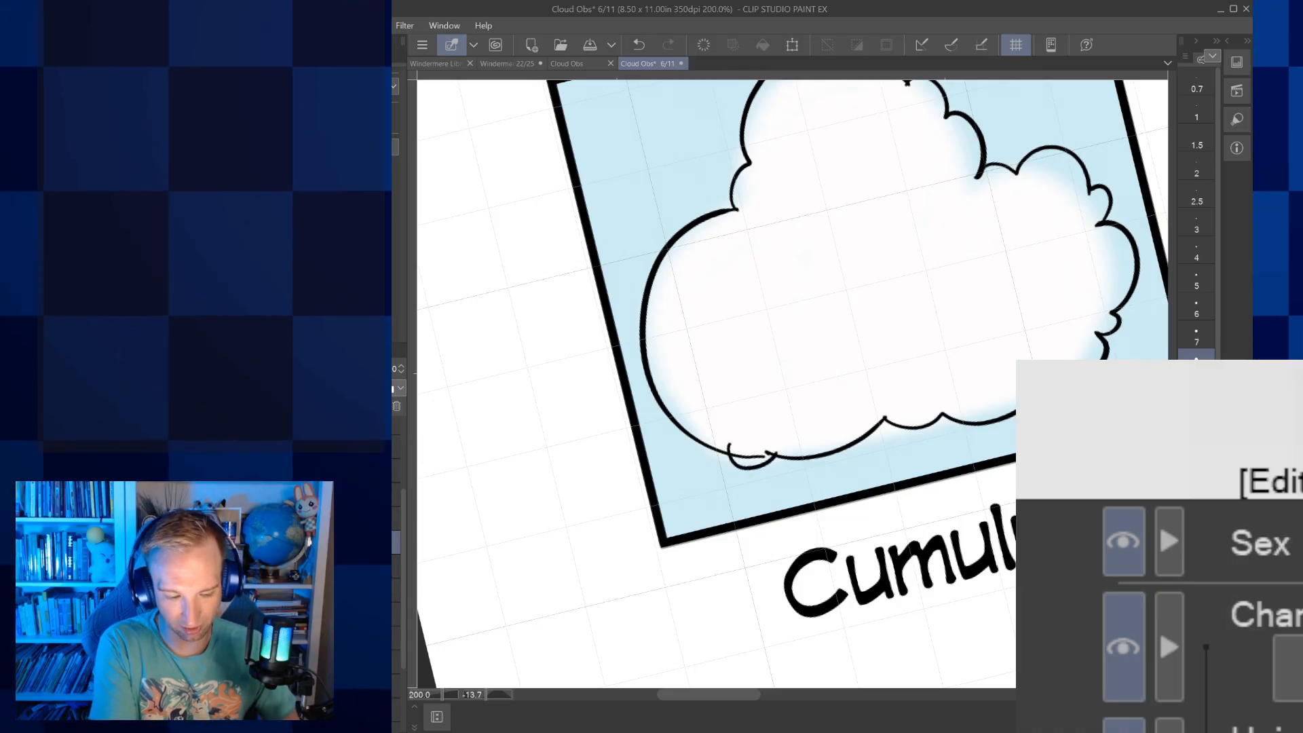
key(e)
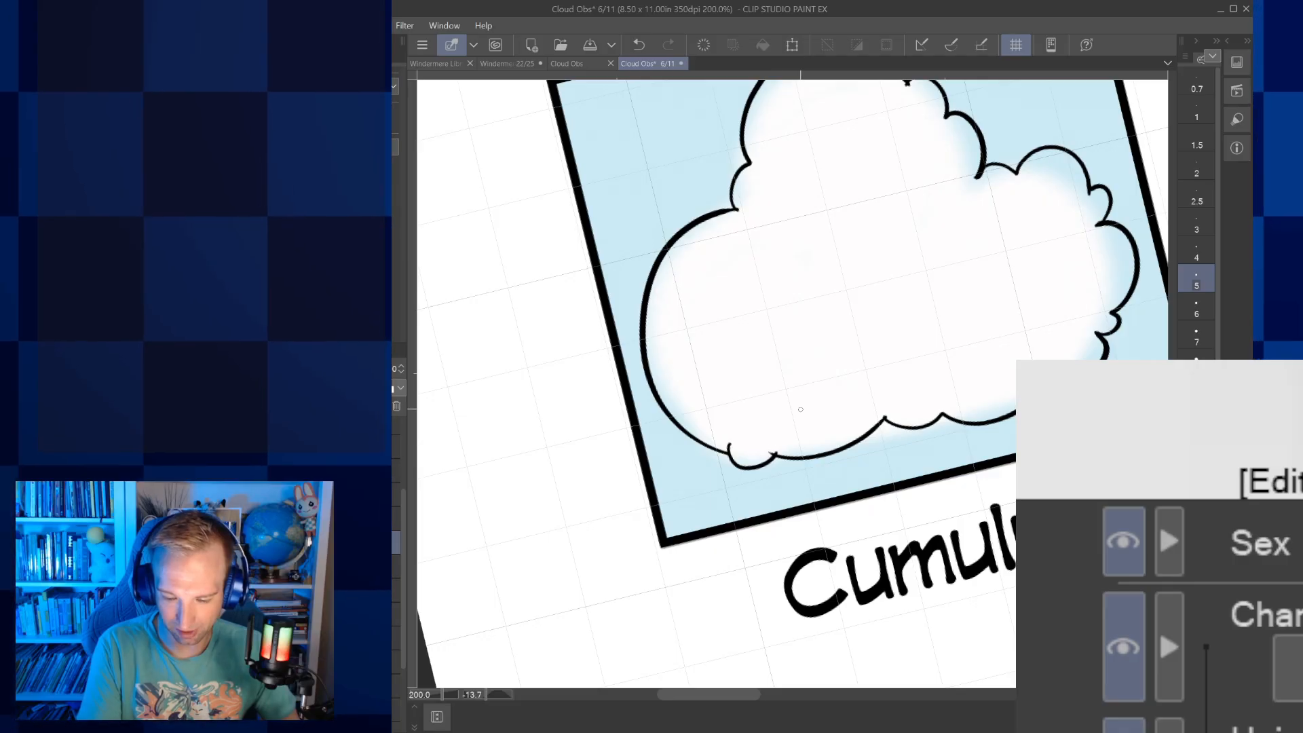
scroll(800, 418, down, 5)
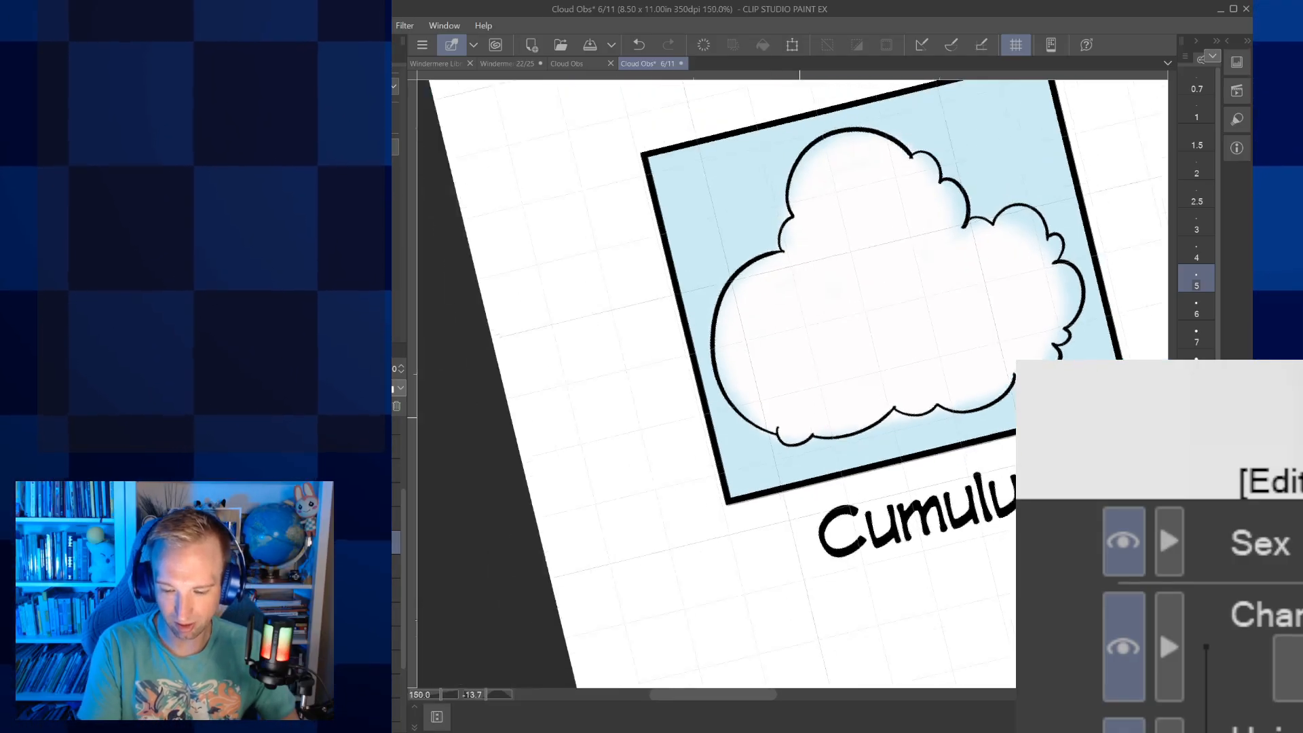
Ink the Stratus cloud's long top edge, its three rounded lobes on the left, and its long bottom edge in black
drag(799, 418, 502, 398)
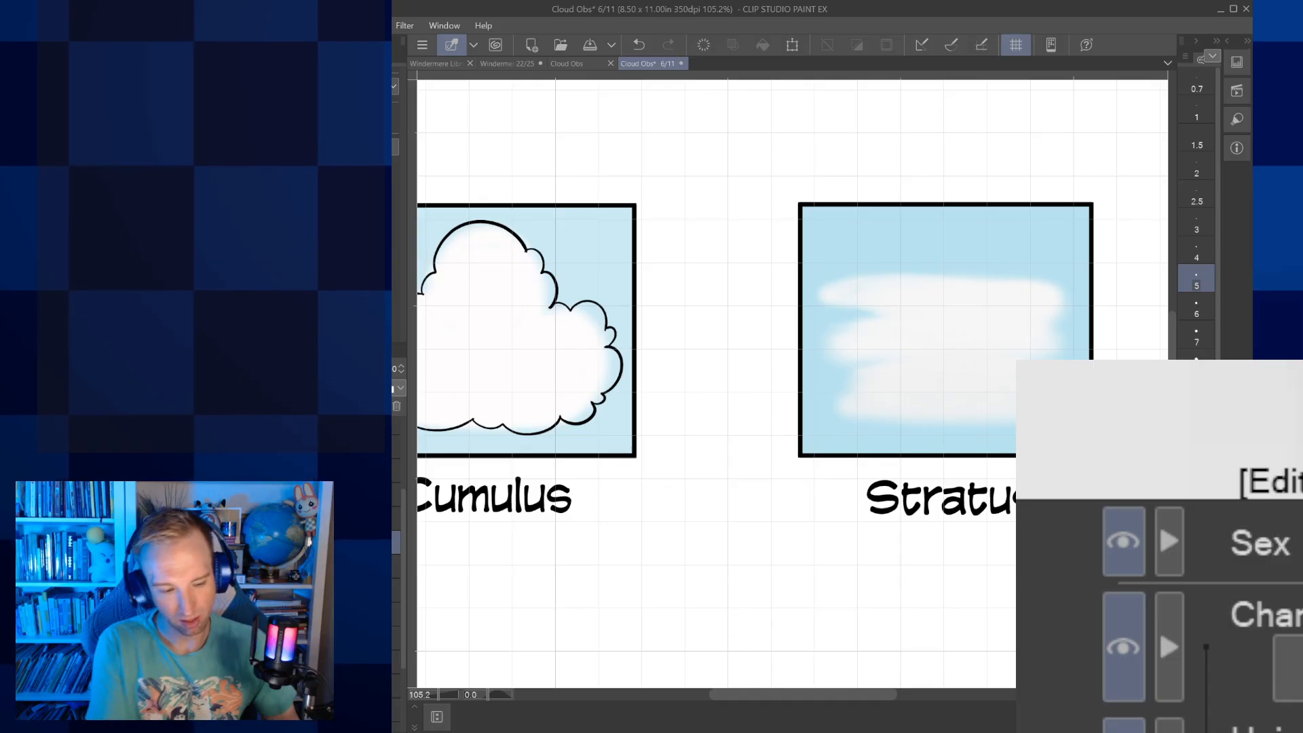
click(1197, 364)
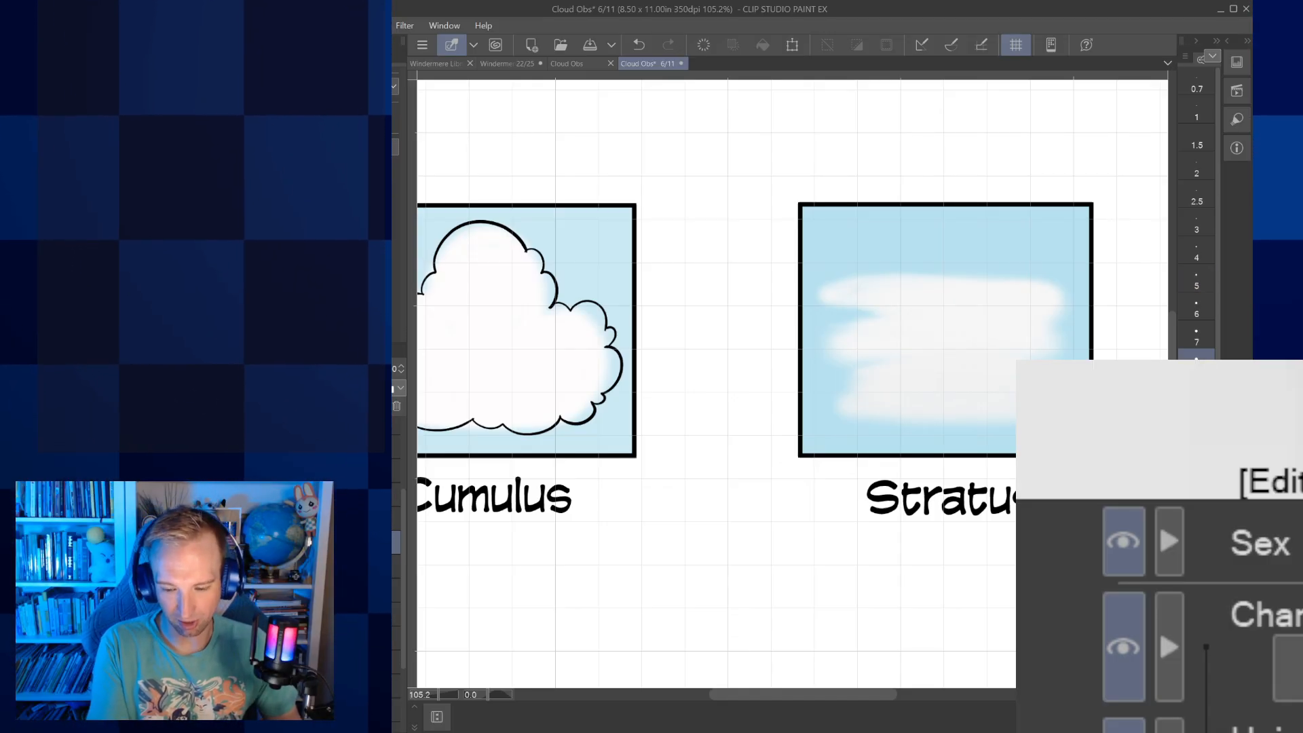
drag(945, 330, 800, 405)
scroll(875, 407, up, 3)
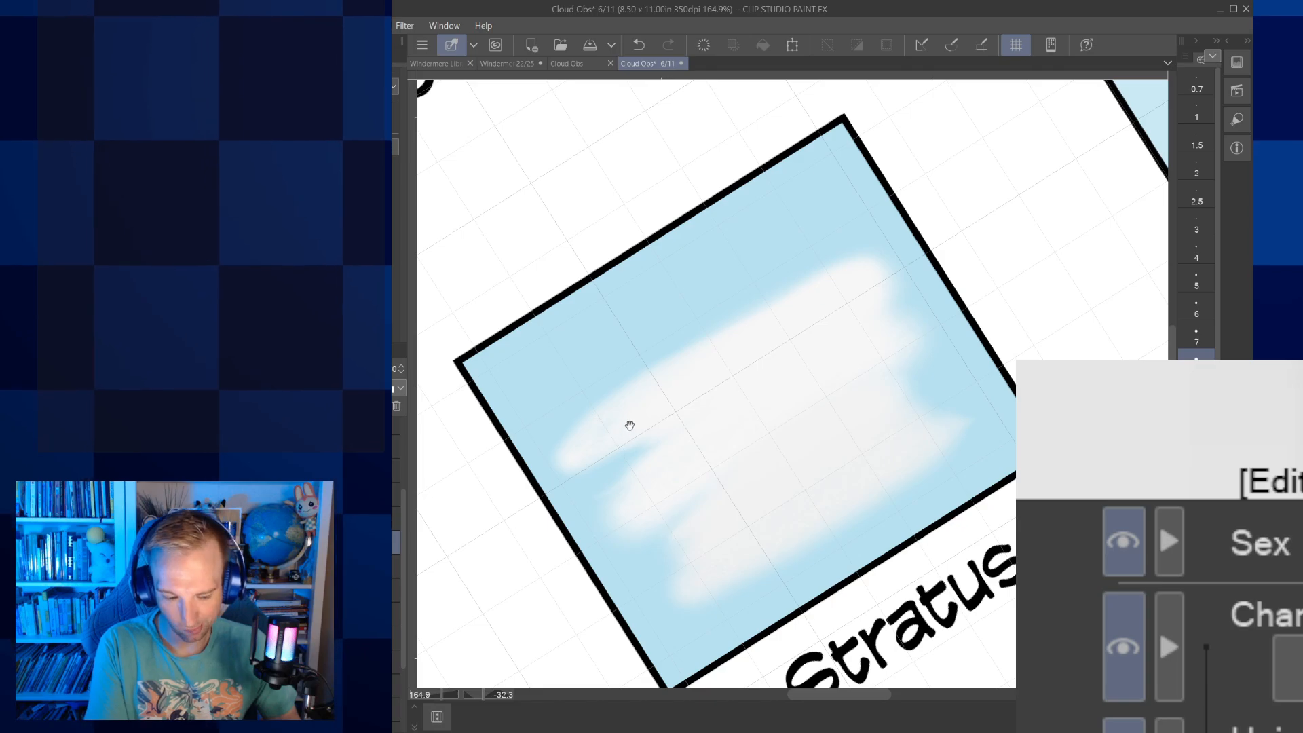
mouse_move(573, 432)
mouse_down()
mouse_move(638, 376)
mouse_move(821, 269)
mouse_move(864, 251)
mouse_move(891, 271)
mouse_up()
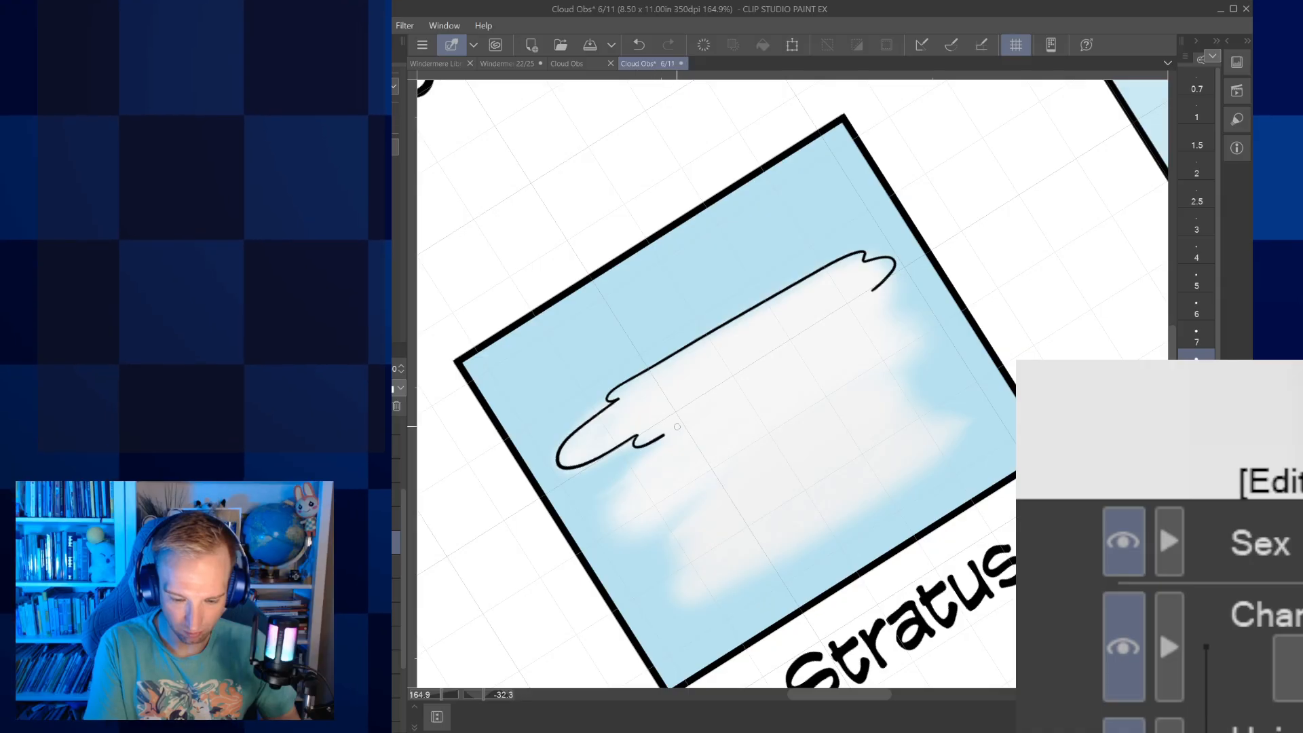
mouse_move(678, 430)
mouse_down()
mouse_move(615, 484)
mouse_move(607, 535)
mouse_move(660, 525)
mouse_move(716, 488)
mouse_up()
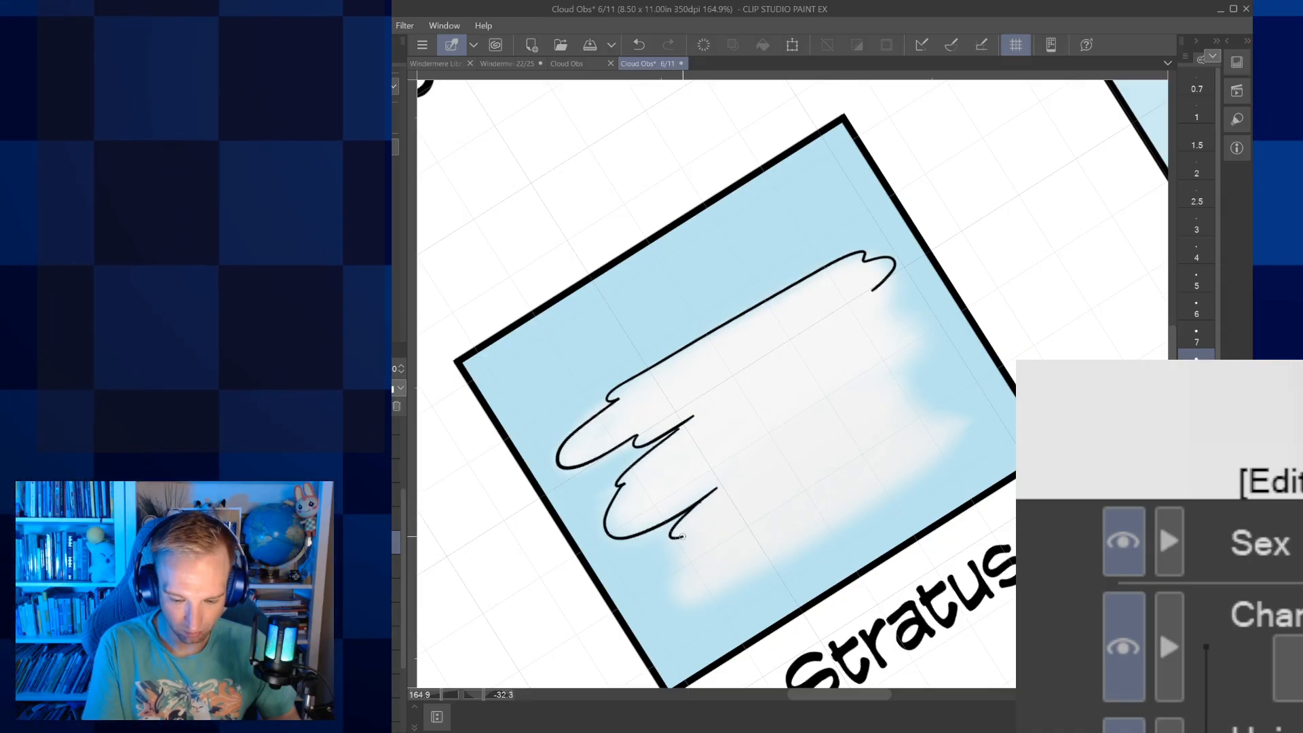
mouse_move(684, 562)
mouse_down()
mouse_move(934, 473)
mouse_move(992, 433)
mouse_up()
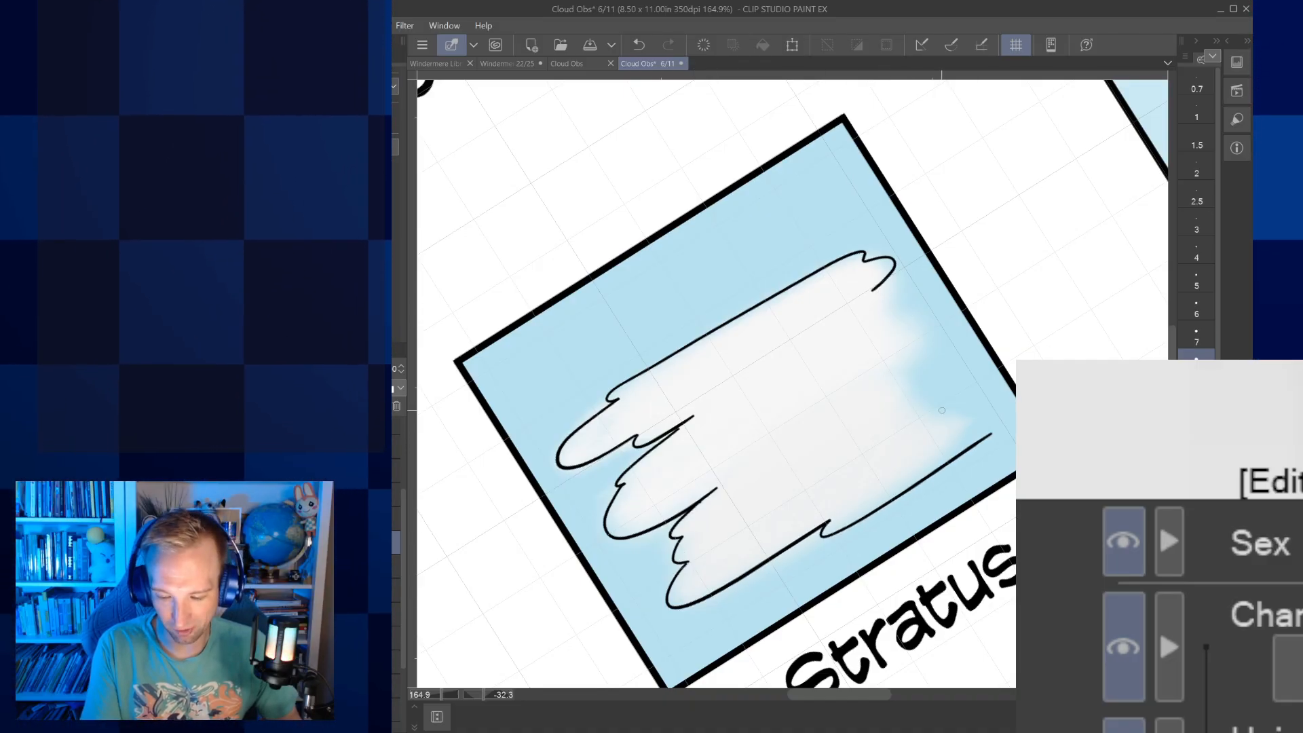
drag(943, 432, 991, 432)
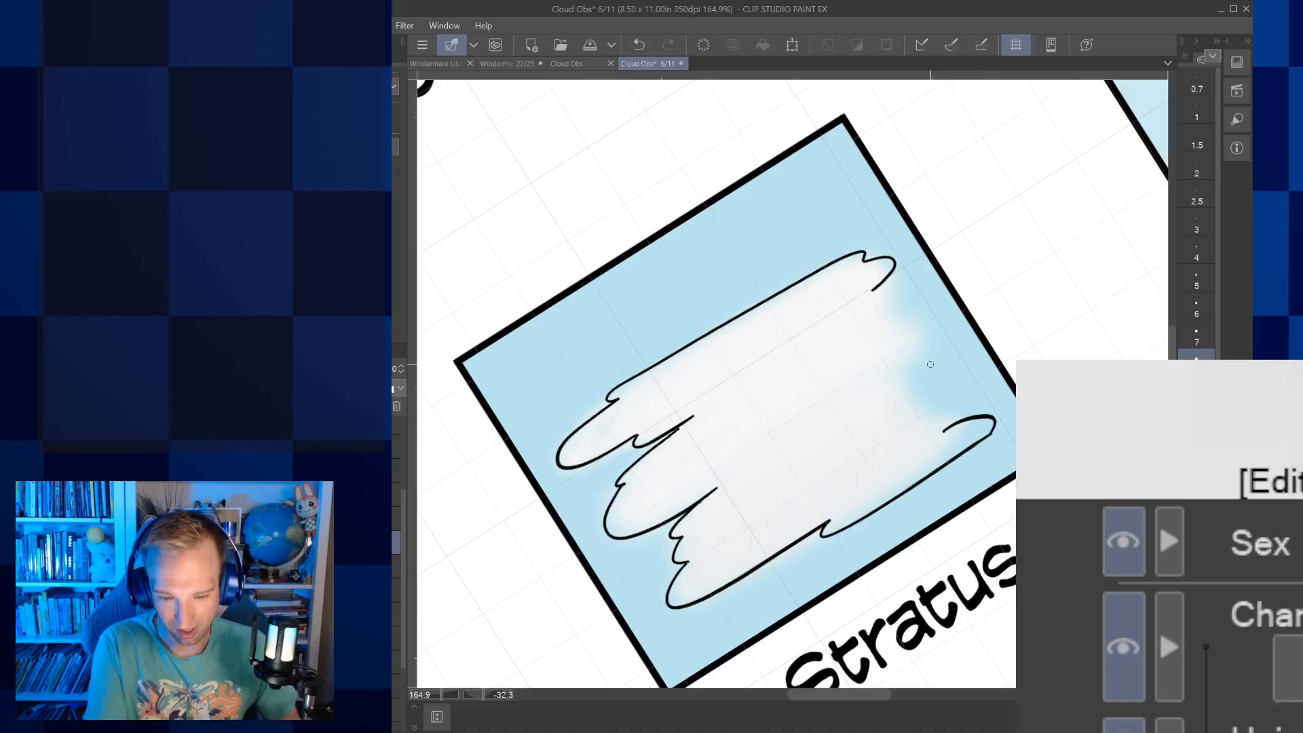
key(ctrl+z)
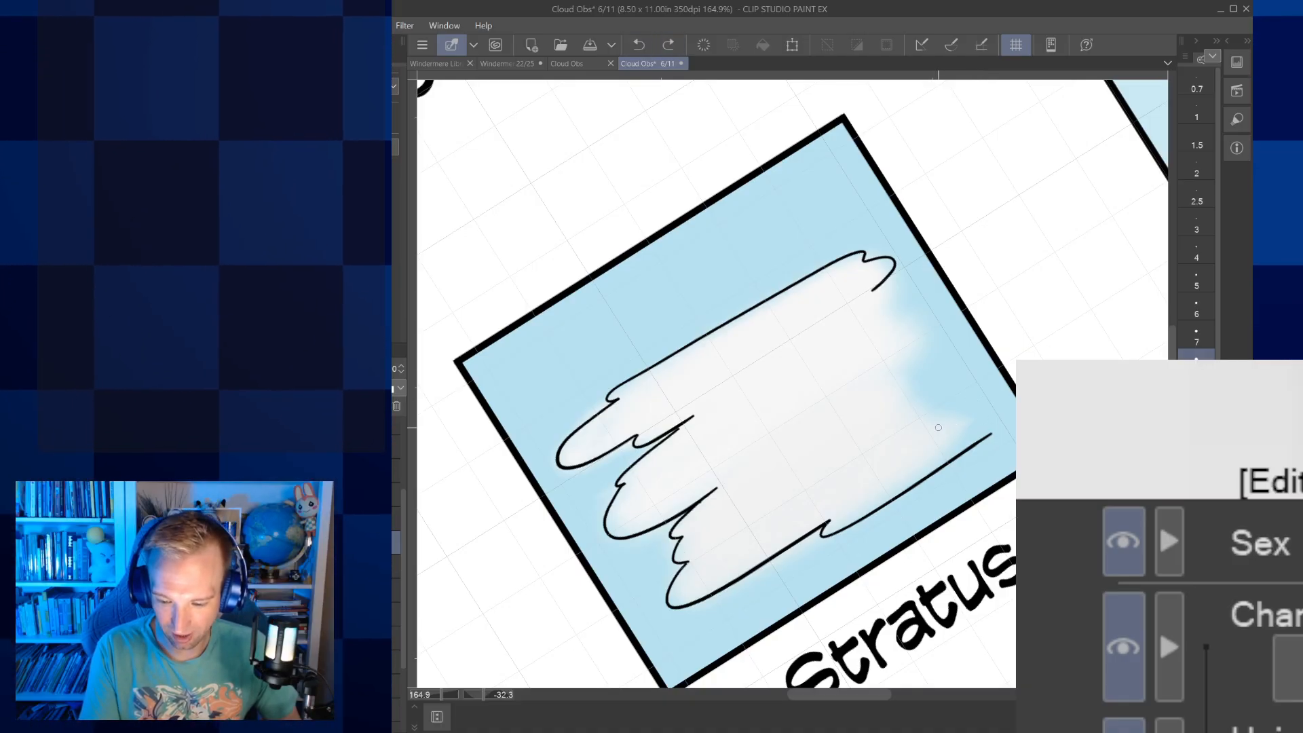
drag(980, 418, 997, 421)
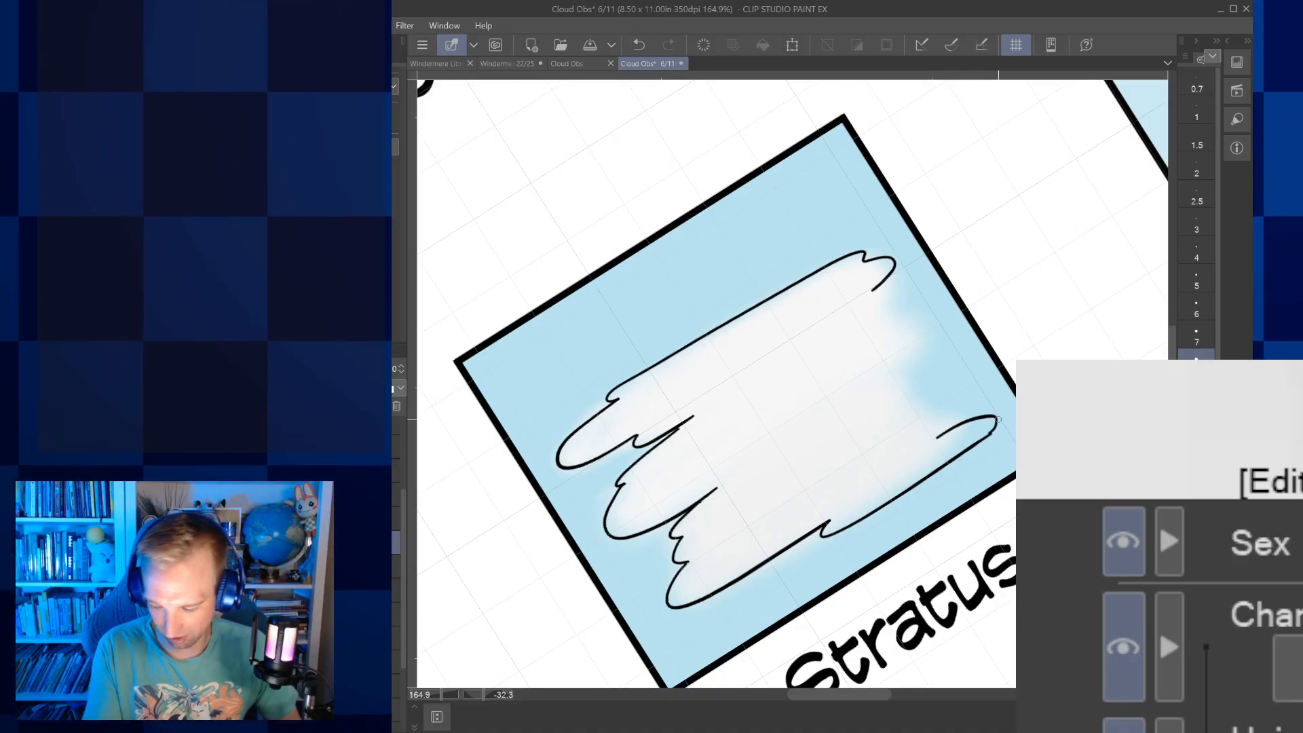
click(639, 45)
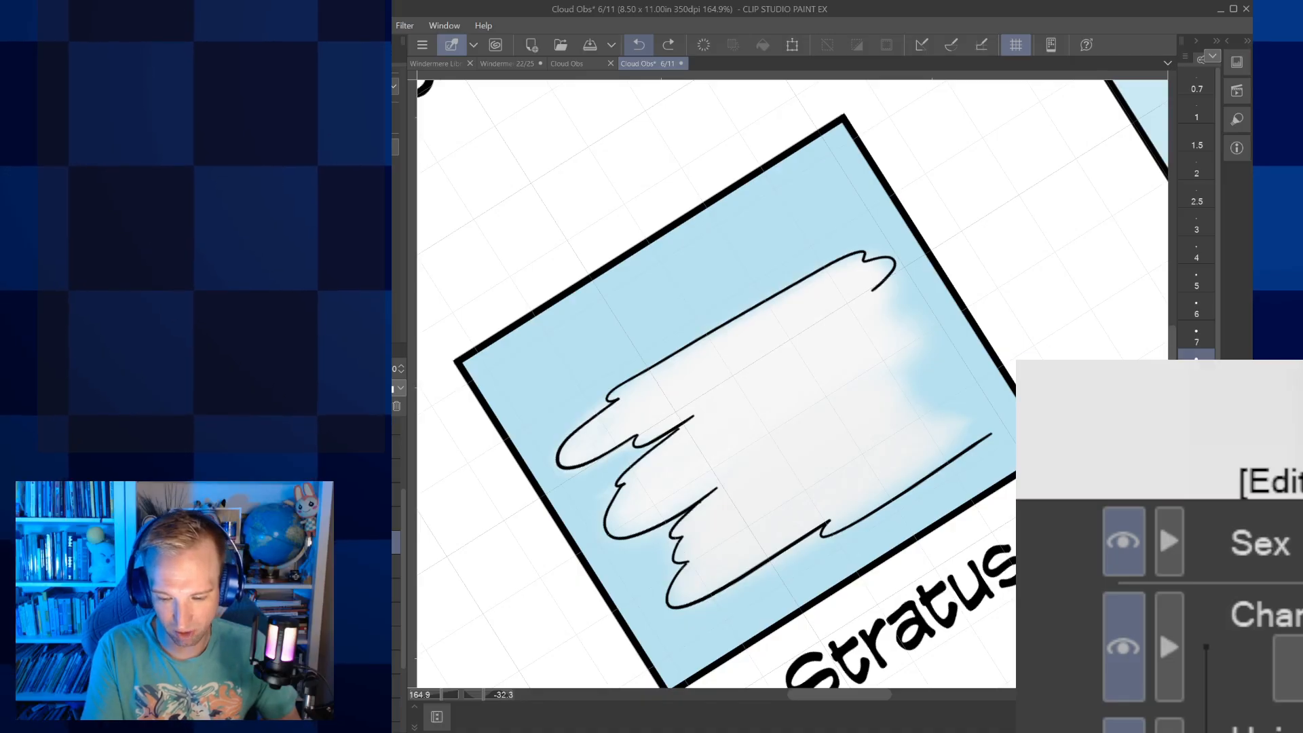
Ink the ragged right edge of the Stratus cloud with stacked rounded lobes, joining the top and bottom lines
scroll(922, 343, up, 5)
mouse_move(815, 416)
mouse_down()
mouse_move(937, 324)
mouse_move(885, 320)
mouse_move(898, 284)
mouse_move(810, 302)
mouse_move(847, 254)
mouse_move(825, 254)
mouse_move(828, 226)
mouse_up()
drag(862, 439, 857, 407)
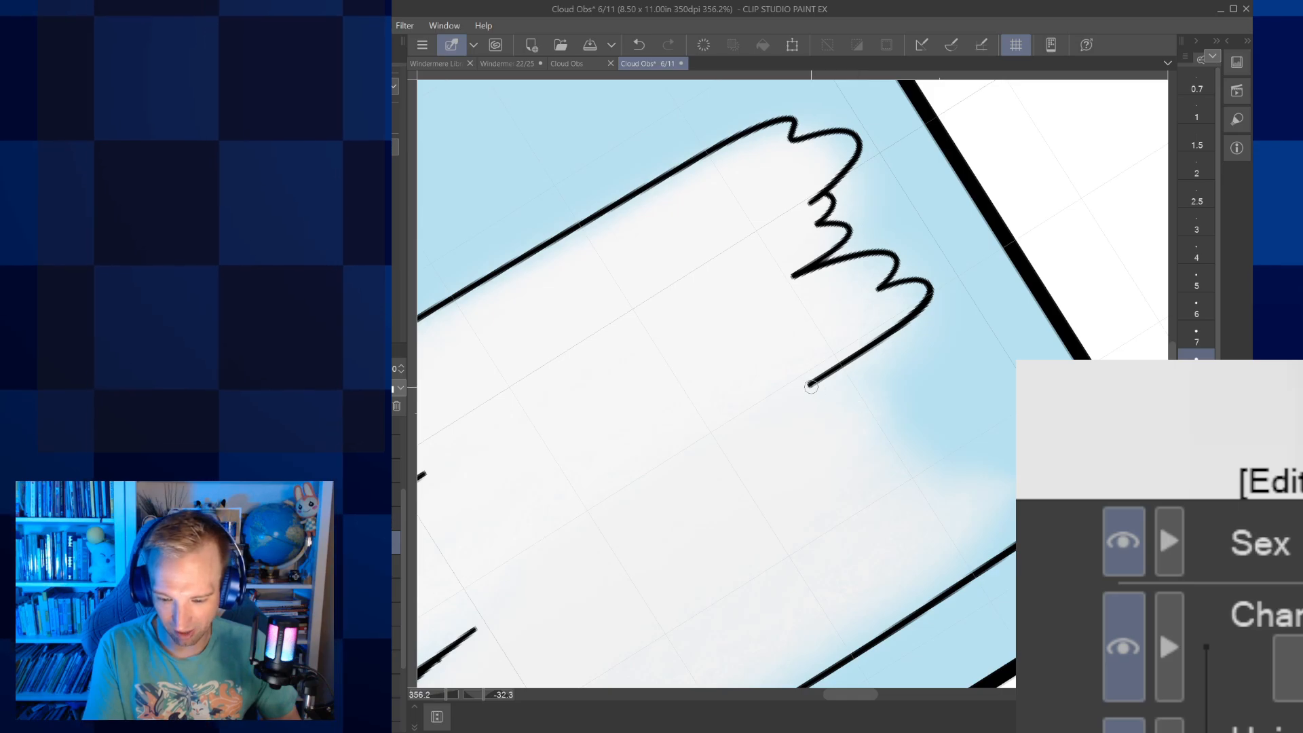
mouse_move(829, 407)
mouse_down()
mouse_move(910, 385)
mouse_move(915, 437)
mouse_move(876, 468)
mouse_move(924, 472)
mouse_up()
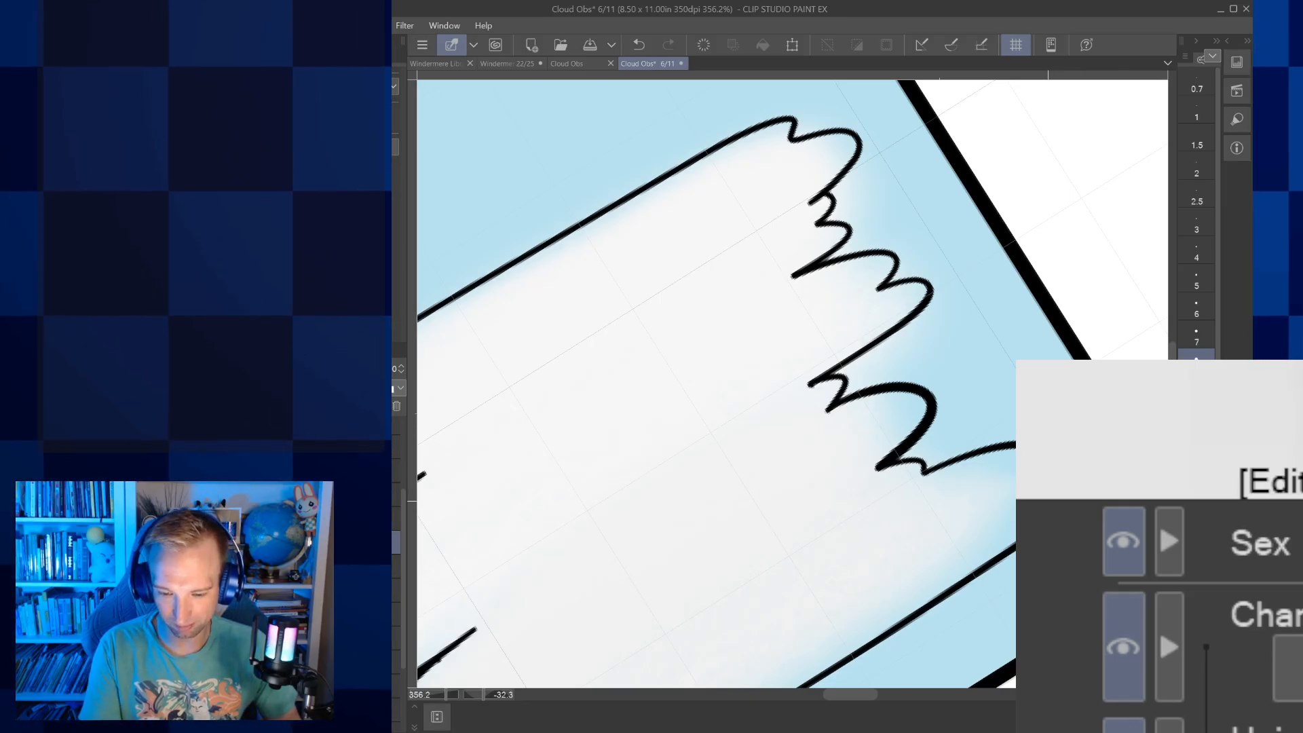
key(ctrl+minus)
drag(817, 501, 861, 409)
key(ctrl+@)
drag(954, 409, 861, 409)
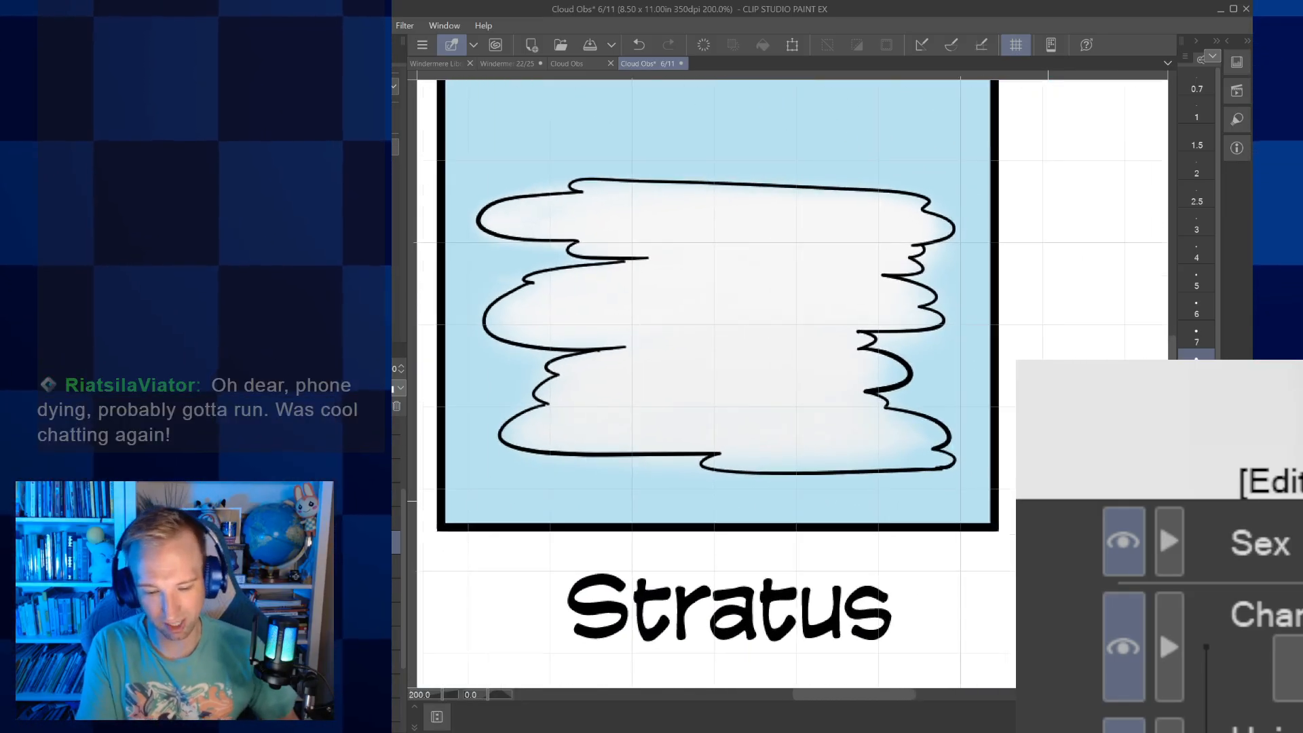
scroll(862, 409, down, 2)
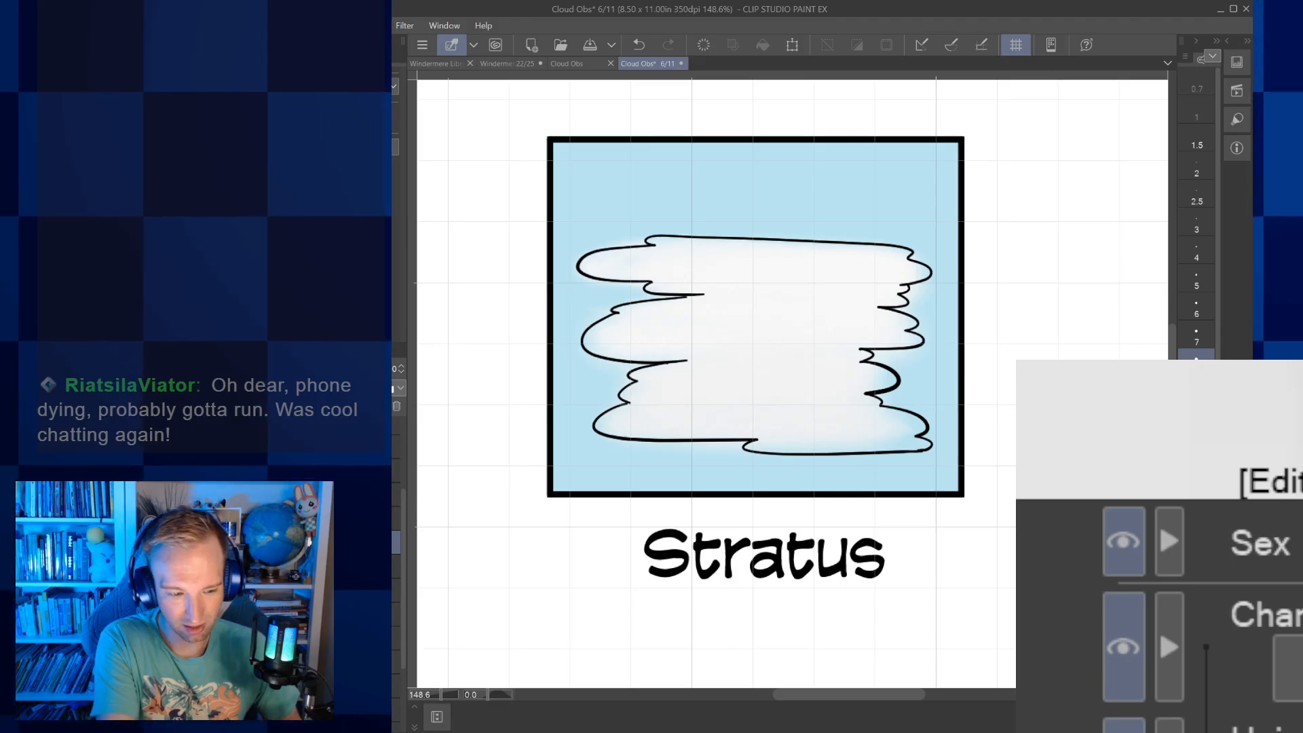
Select the whole Stratus cloud inside its border and rotate its outline slightly counterclockwise so its top line sits more level
drag(565, 218, 945, 470)
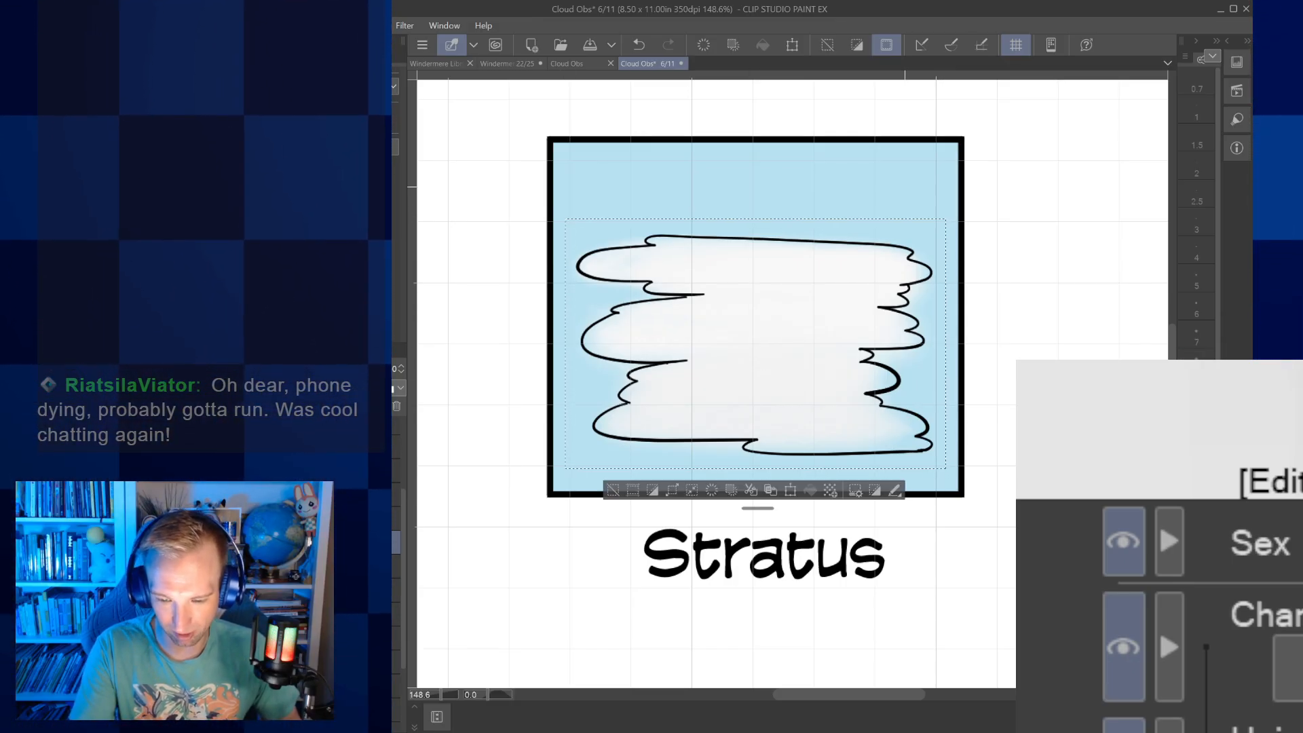
key(ctrl+t)
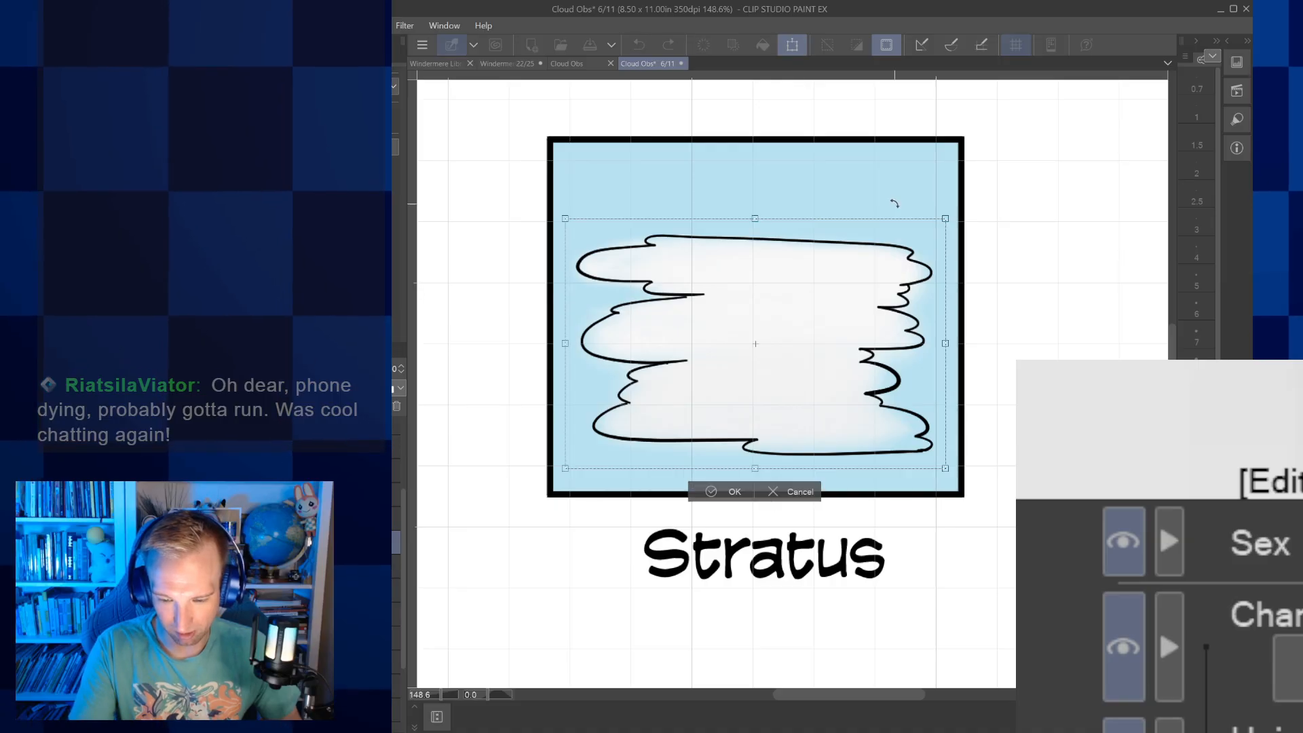
drag(893, 192, 890, 188)
key(Return)
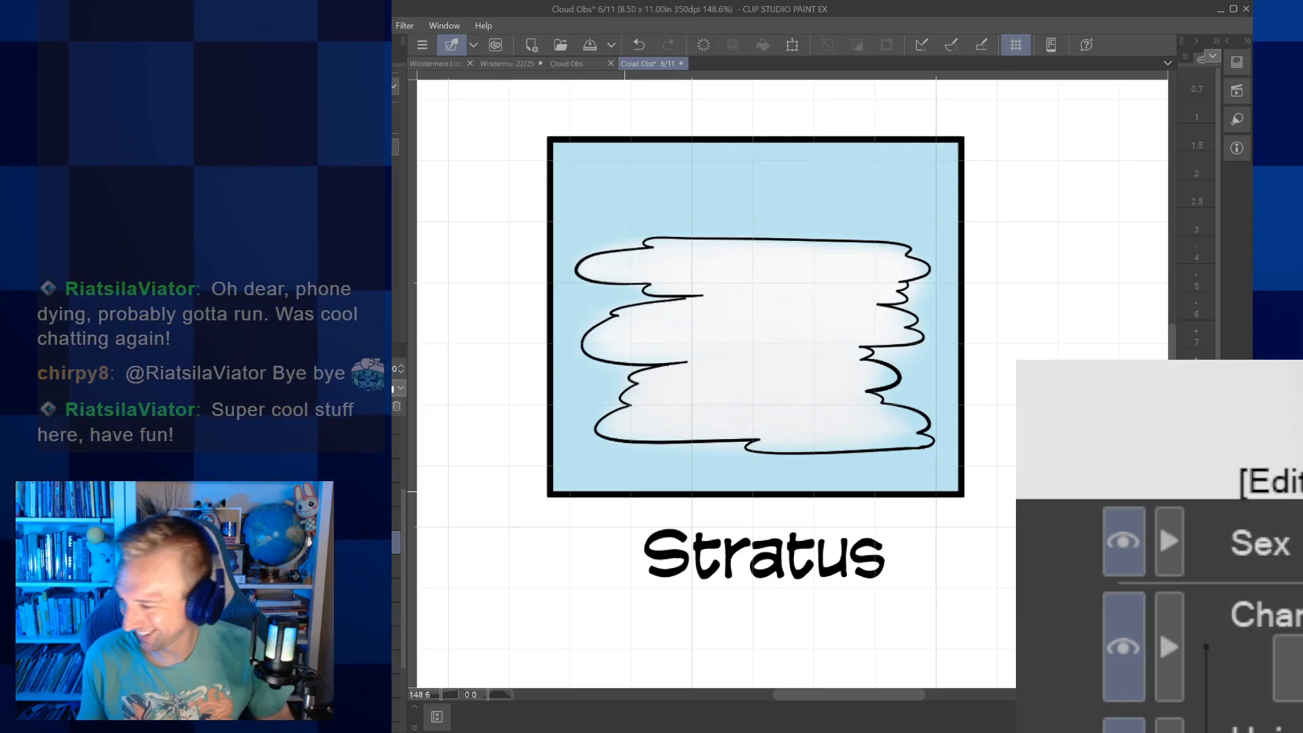
Ink the curved upper edge of the topmost Cirrus wisp with a small notch near its tail, discarding the first lower-edge strokes
drag(972, 450, 875, 435)
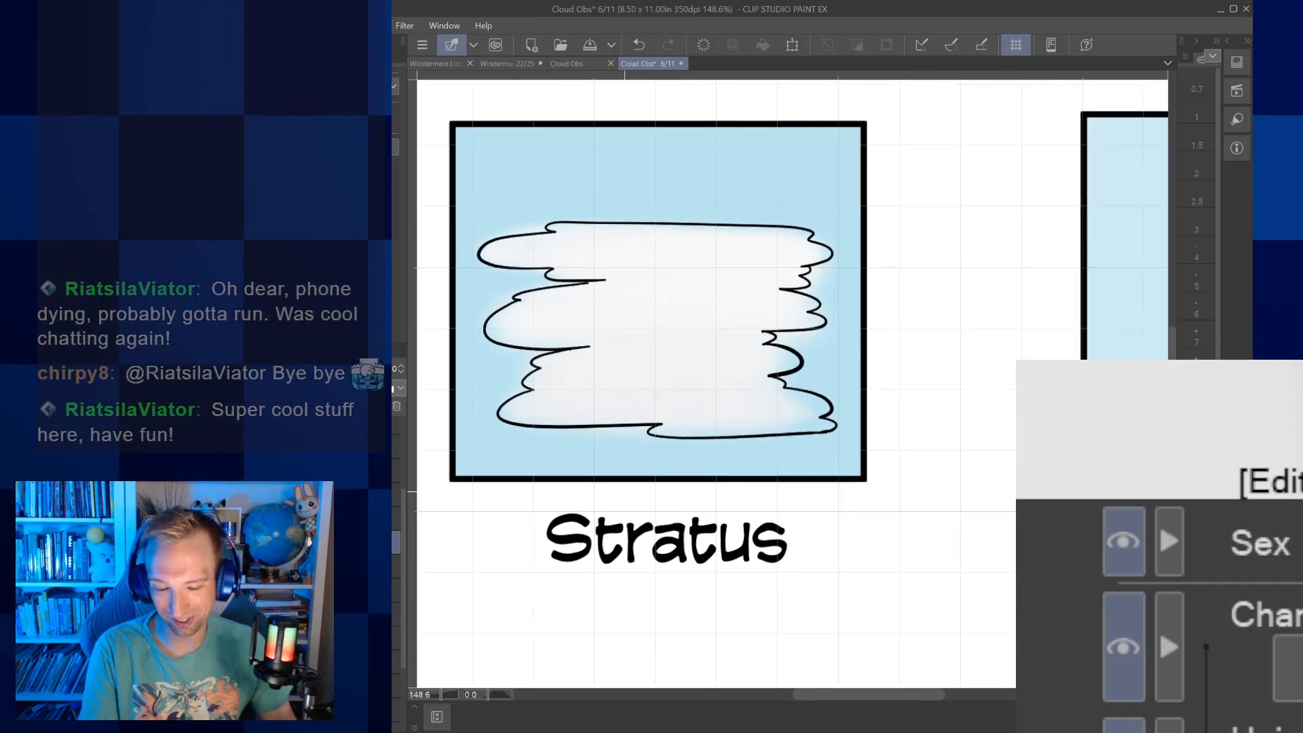
scroll(875, 436, down, 5)
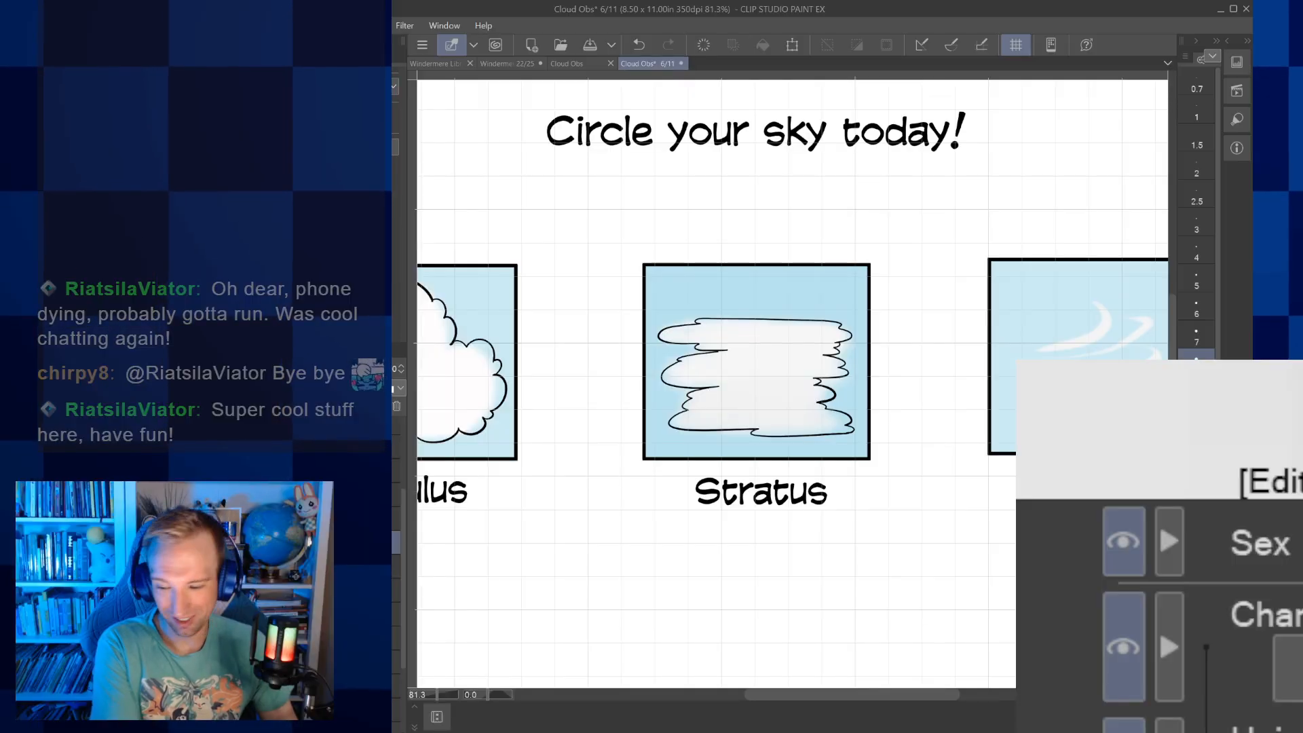
key(p)
mouse_move(792, 384)
mouse_down()
mouse_move(672, 415)
mouse_move(749, 423)
mouse_move(809, 403)
mouse_move(940, 302)
mouse_move(884, 271)
mouse_up()
scroll(1001, 357, up, 9)
scroll(922, 373, up, 1)
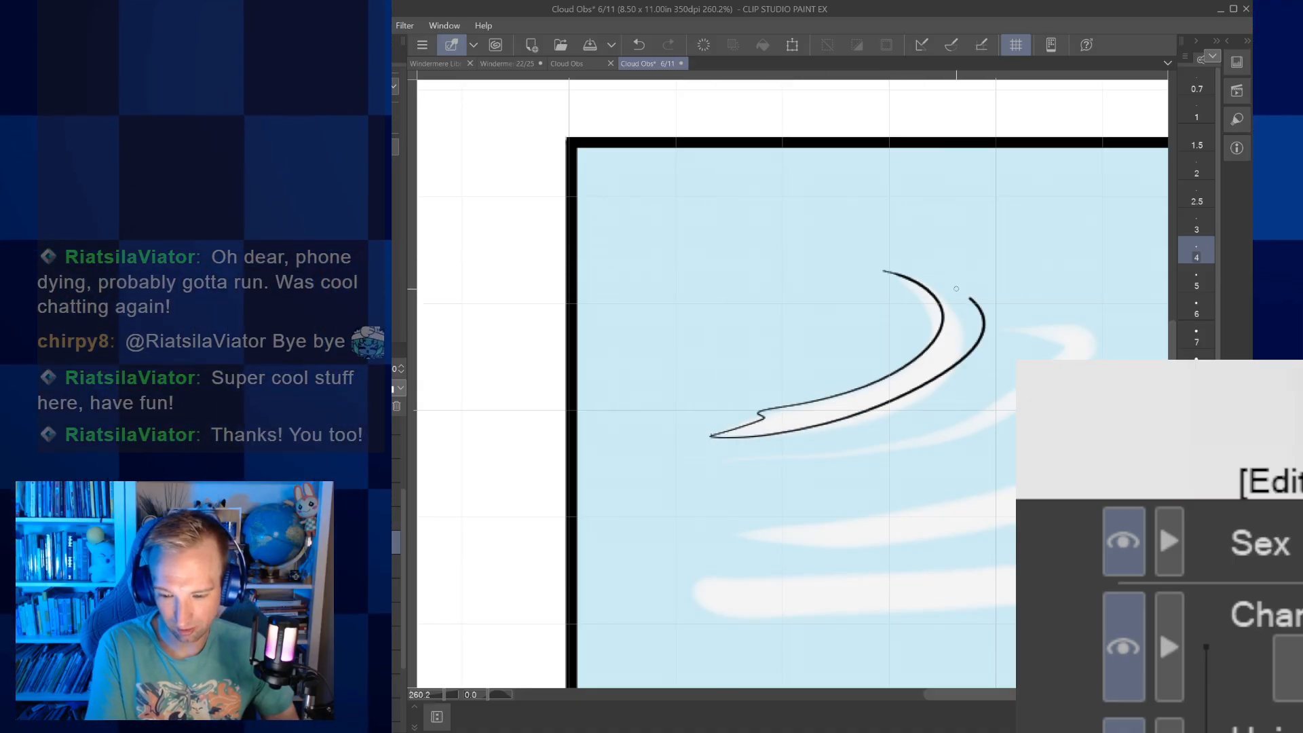
drag(924, 274, 850, 270)
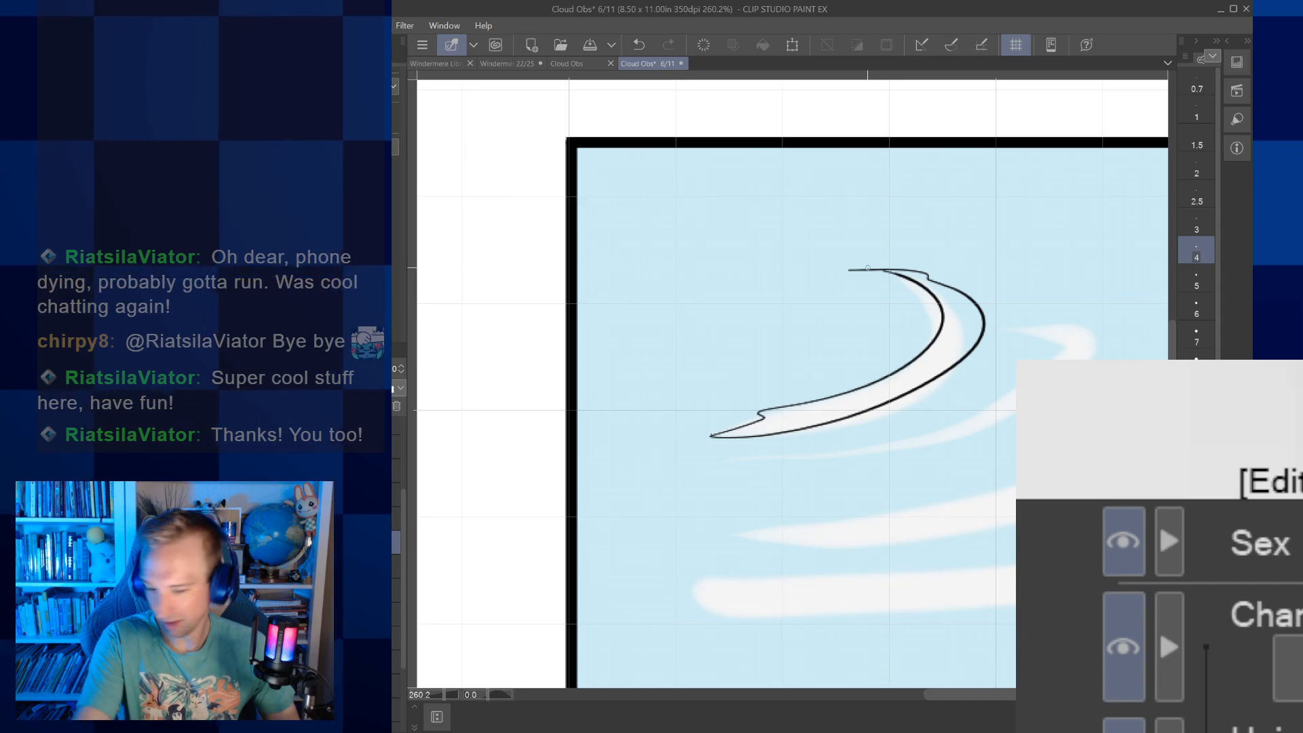
click(639, 45)
click(638, 45)
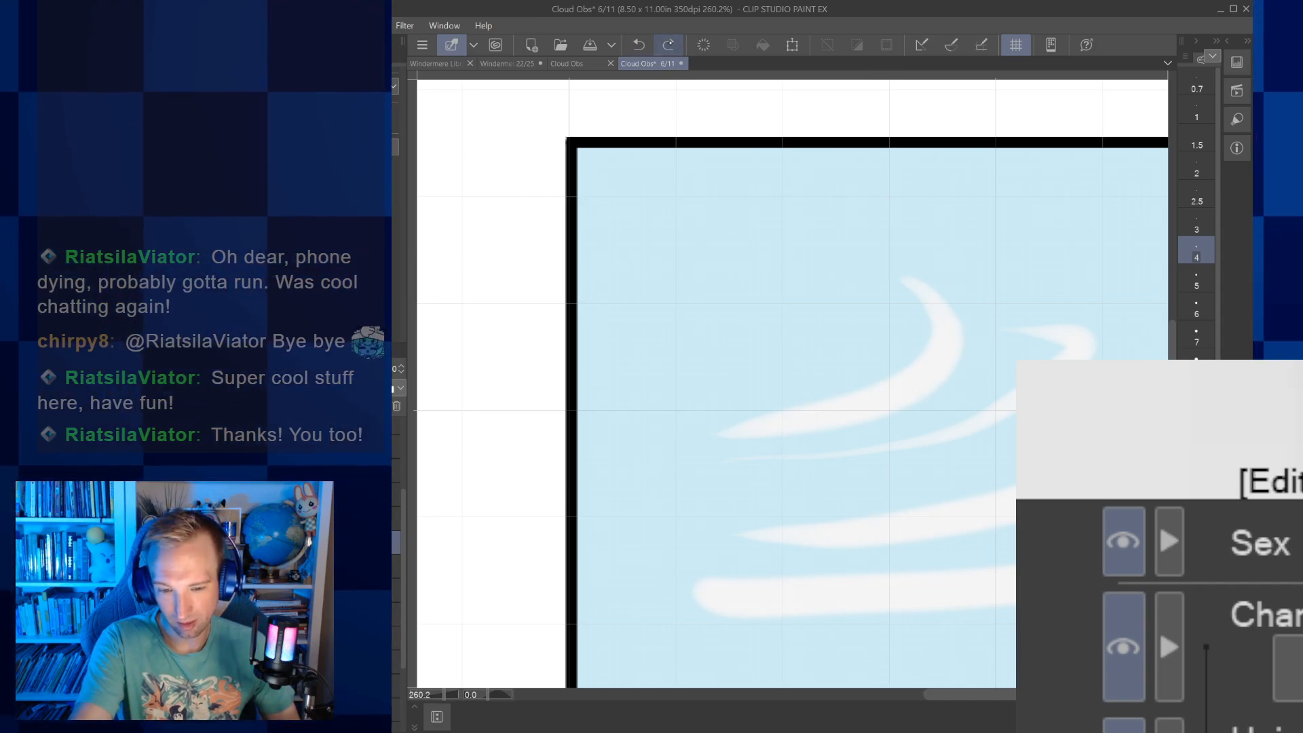
click(668, 45)
Ink the lower edge of the topmost Cirrus wisp with a notch in its outer curve and erase the overlapping line ends at its tip
scroll(879, 407, up, 5)
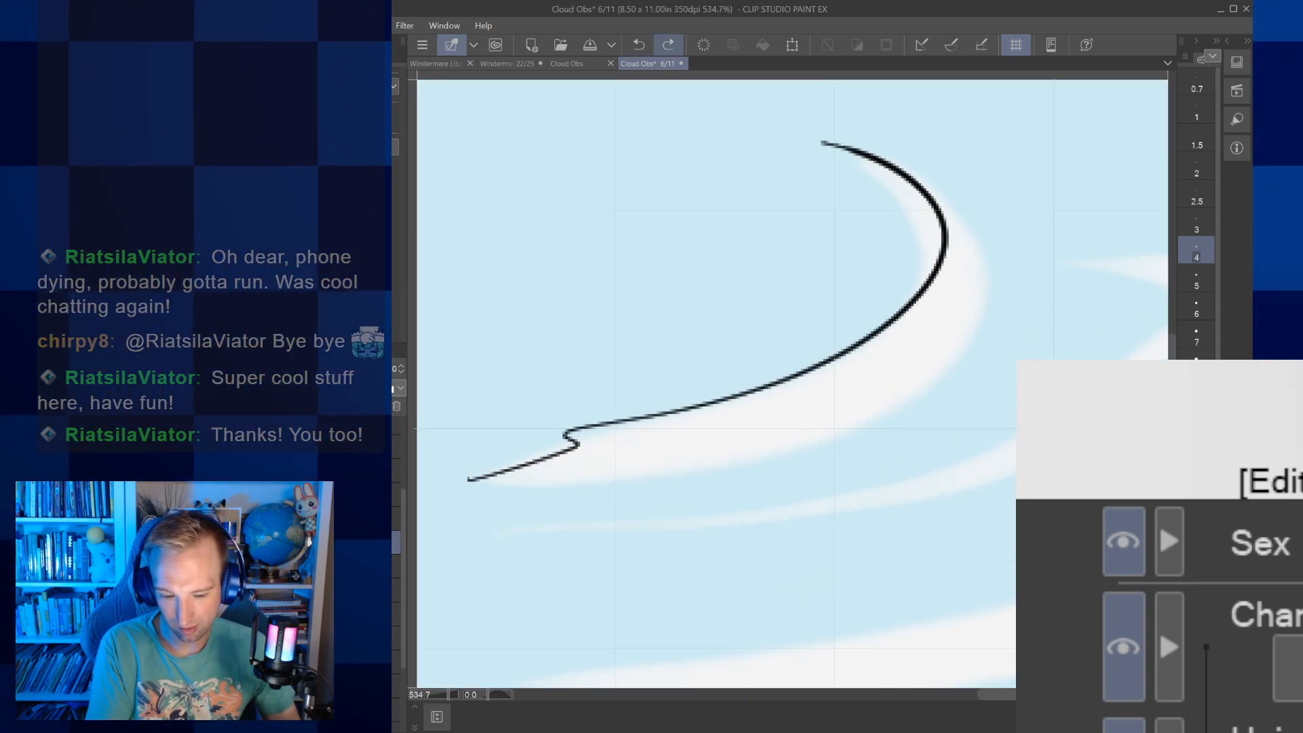
mouse_move(752, 466)
mouse_down()
mouse_move(1011, 404)
mouse_move(1100, 272)
mouse_move(1066, 197)
mouse_move(954, 161)
mouse_up()
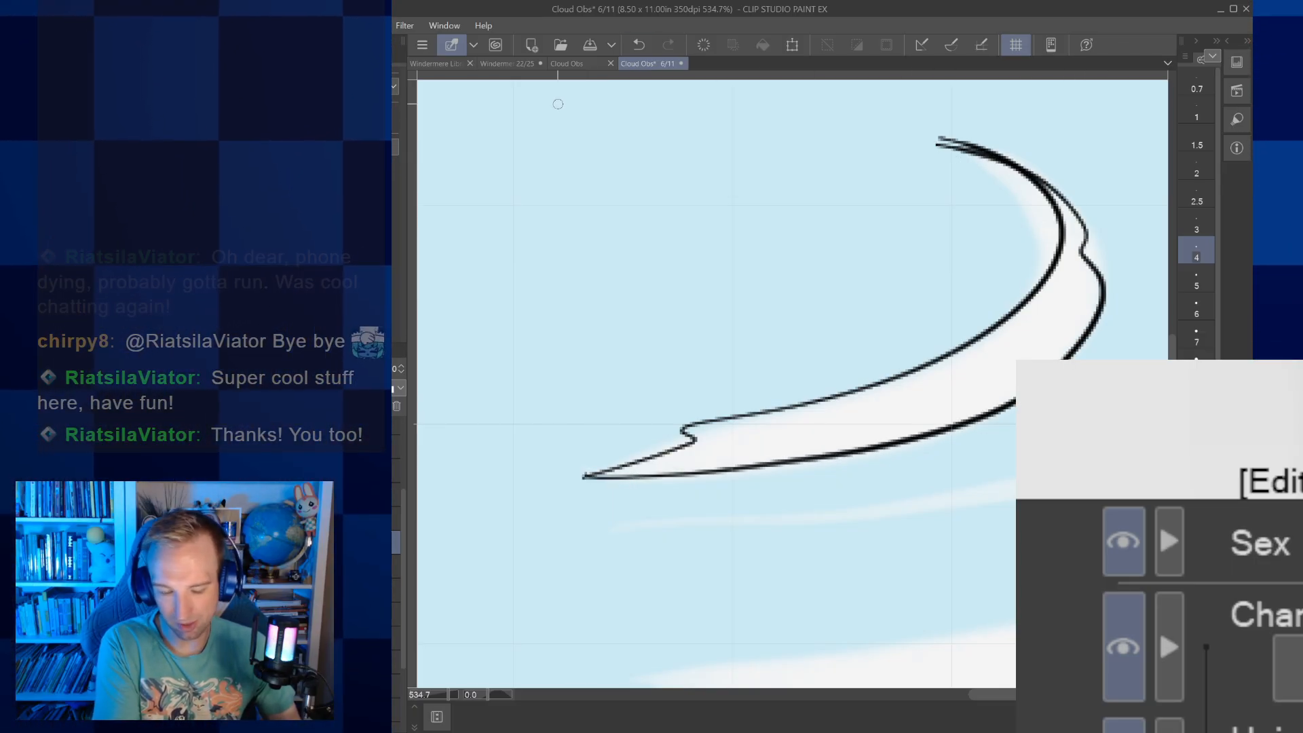
key(])
drag(953, 160, 972, 114)
key([)
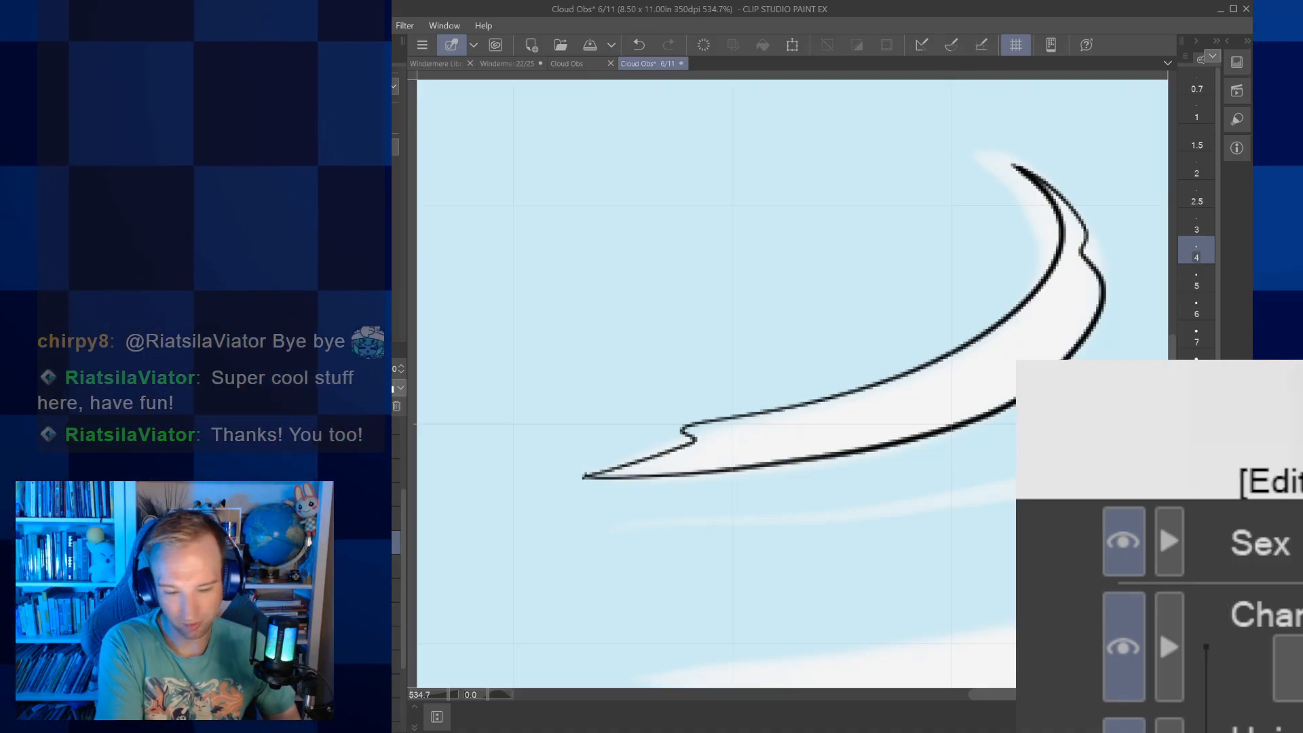
Outline the second Cirrus wisp in black as a thin hooked curve, joining both lines at its upper tip and tapered tail
drag(911, 436, 792, 384)
scroll(881, 389, down, 4)
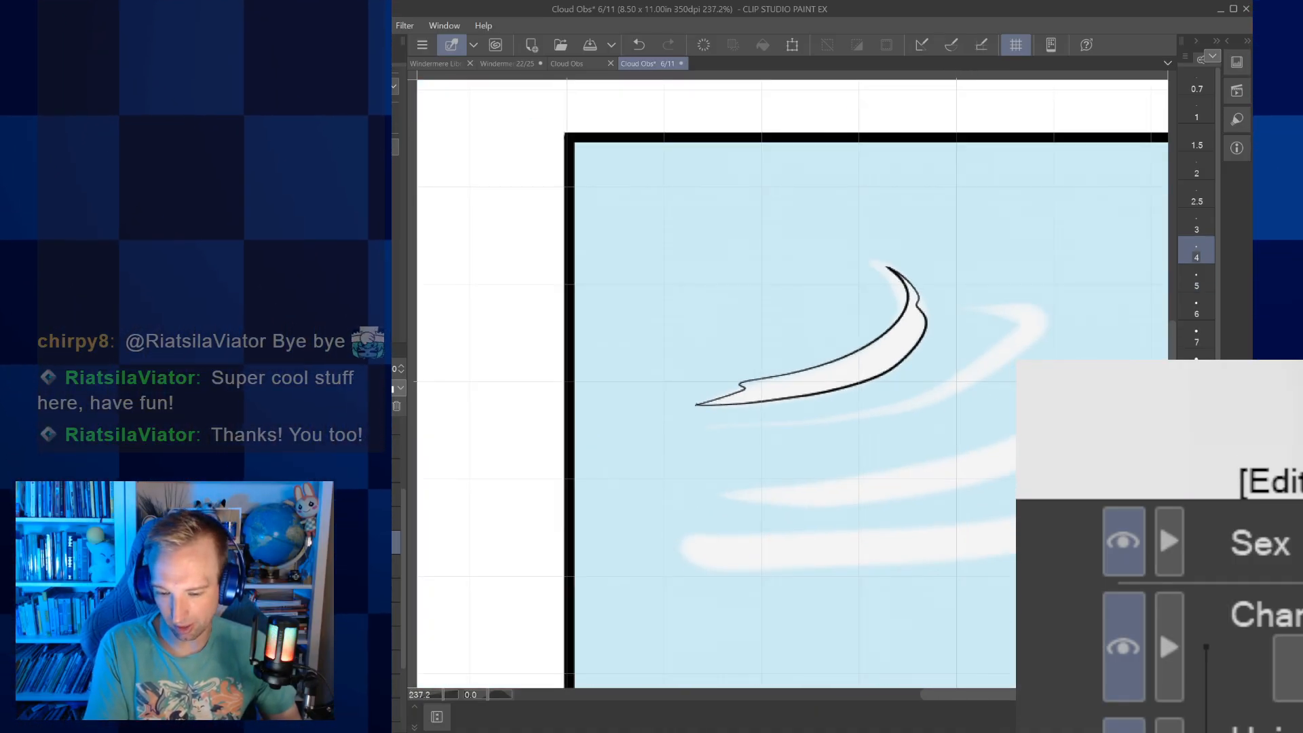
drag(887, 267, 826, 288)
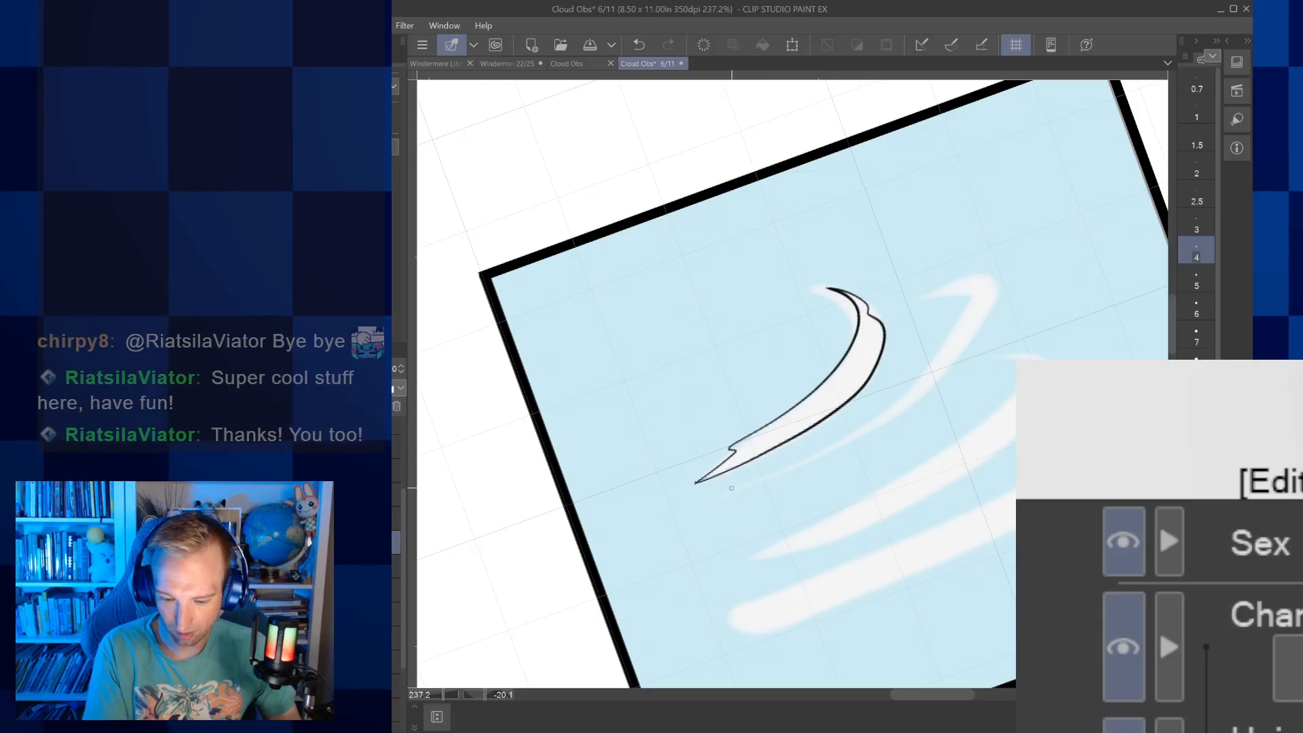
drag(721, 497, 839, 442)
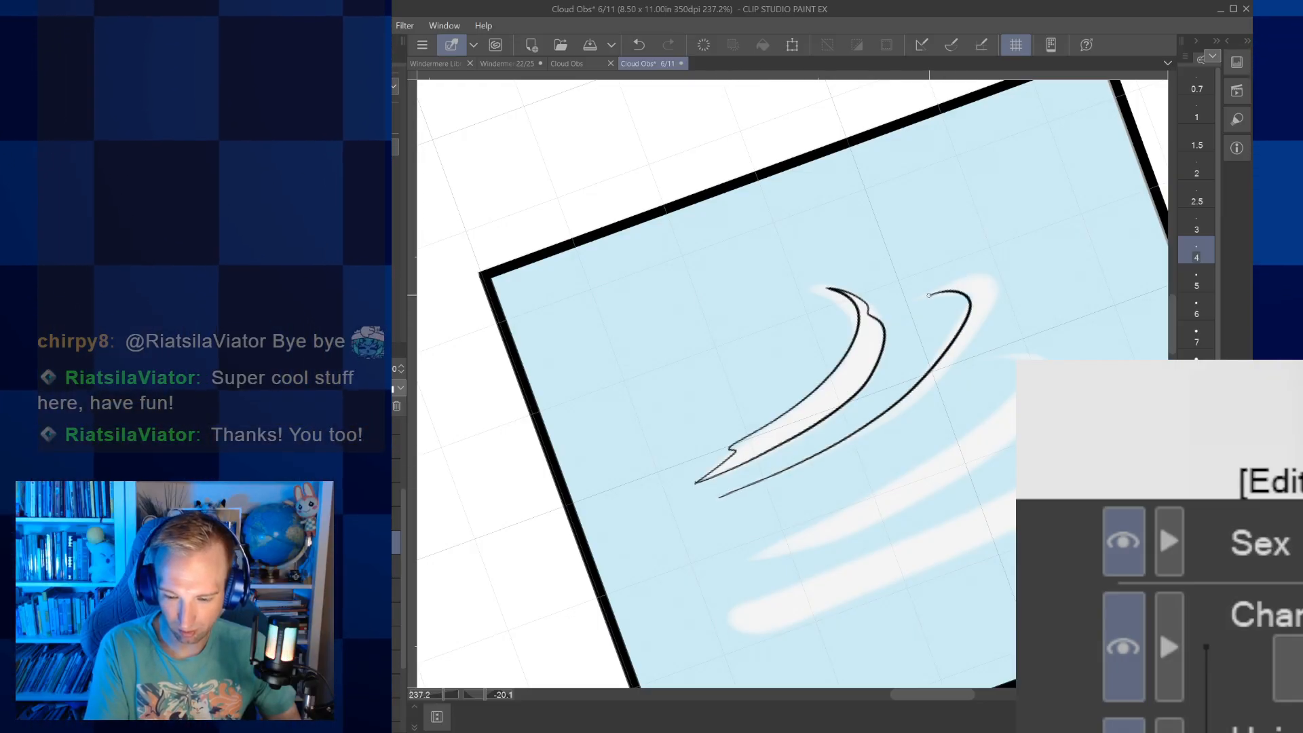
mouse_move(848, 445)
mouse_down()
mouse_move(939, 384)
mouse_move(1000, 306)
mouse_move(931, 294)
mouse_up()
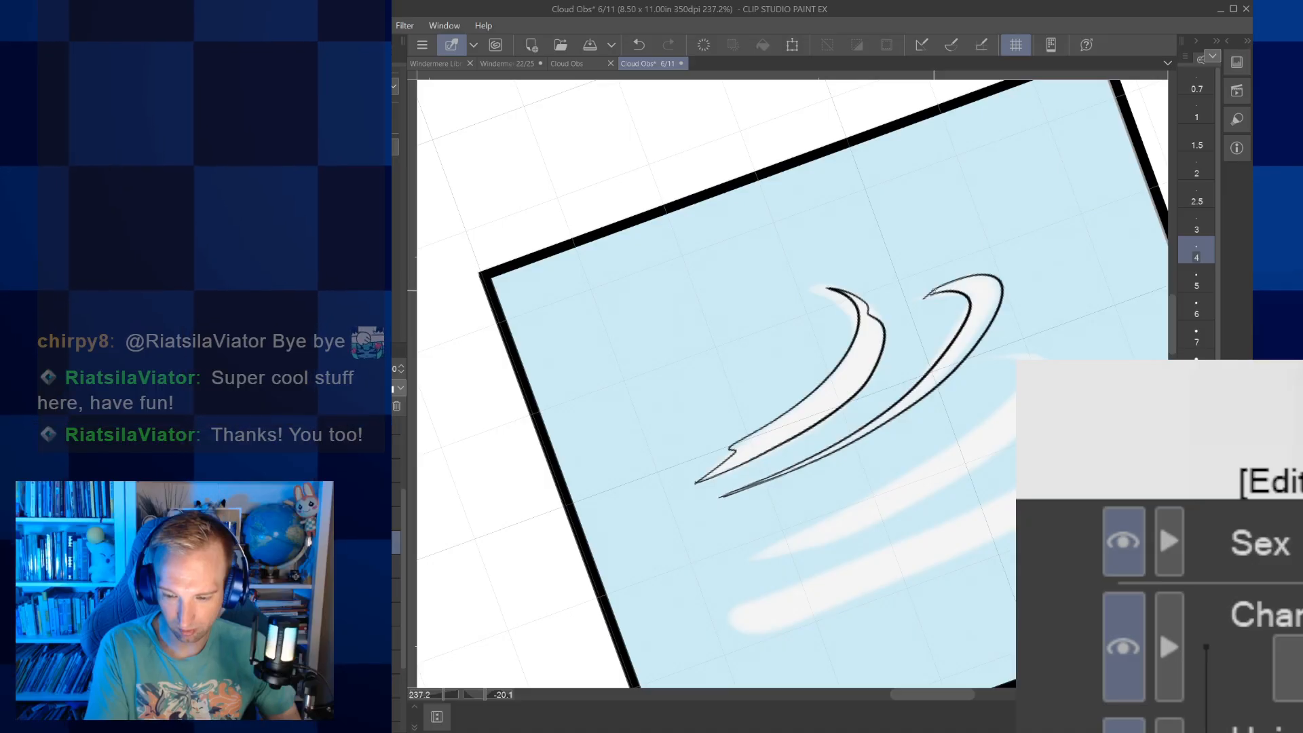
scroll(937, 292, up, 4)
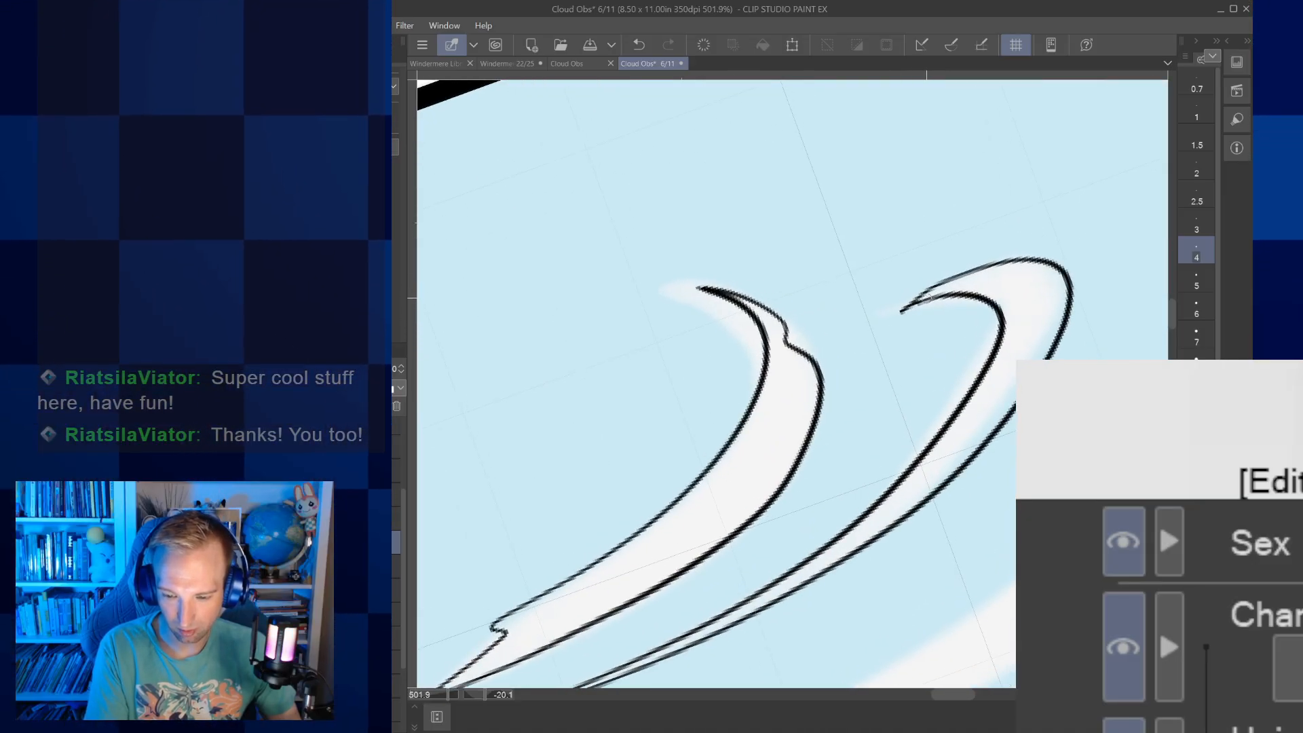
drag(944, 285, 897, 249)
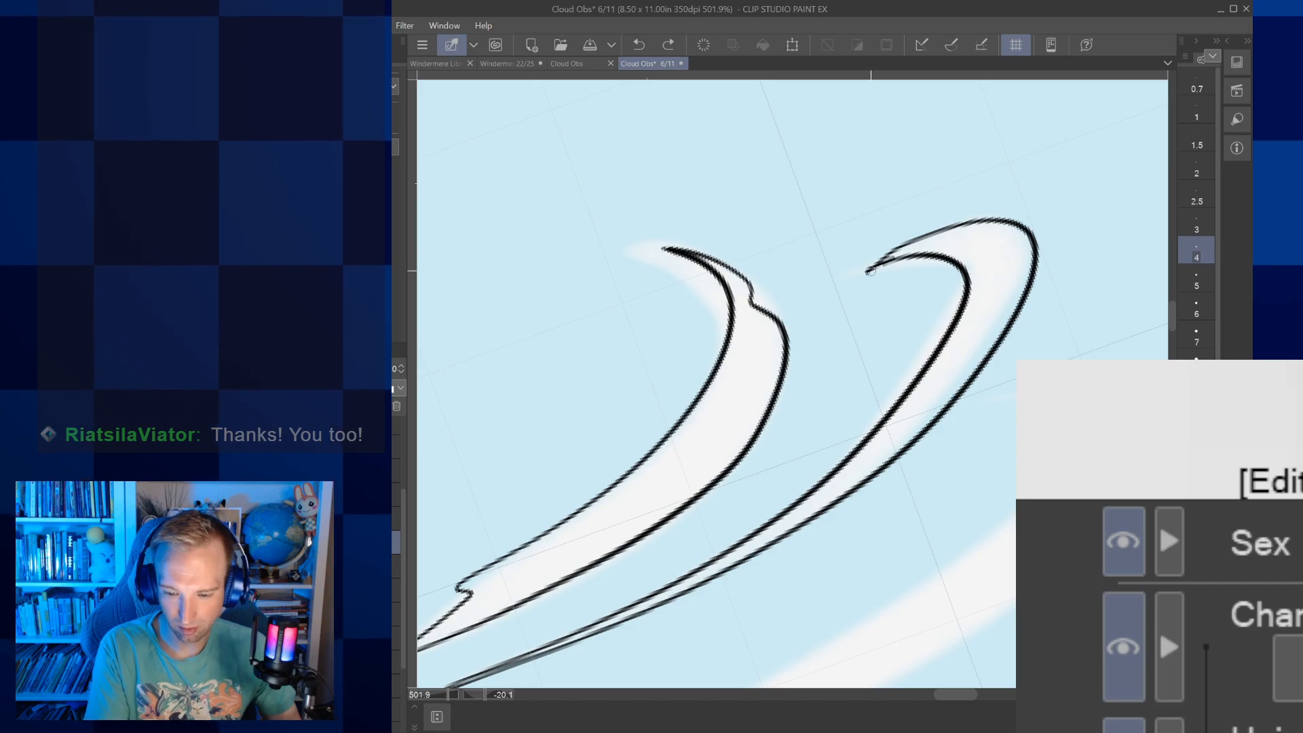
Outline the third Cirrus wisp in black with small notches along both edges and close its lines into a pointed tail
scroll(909, 251, down, 4)
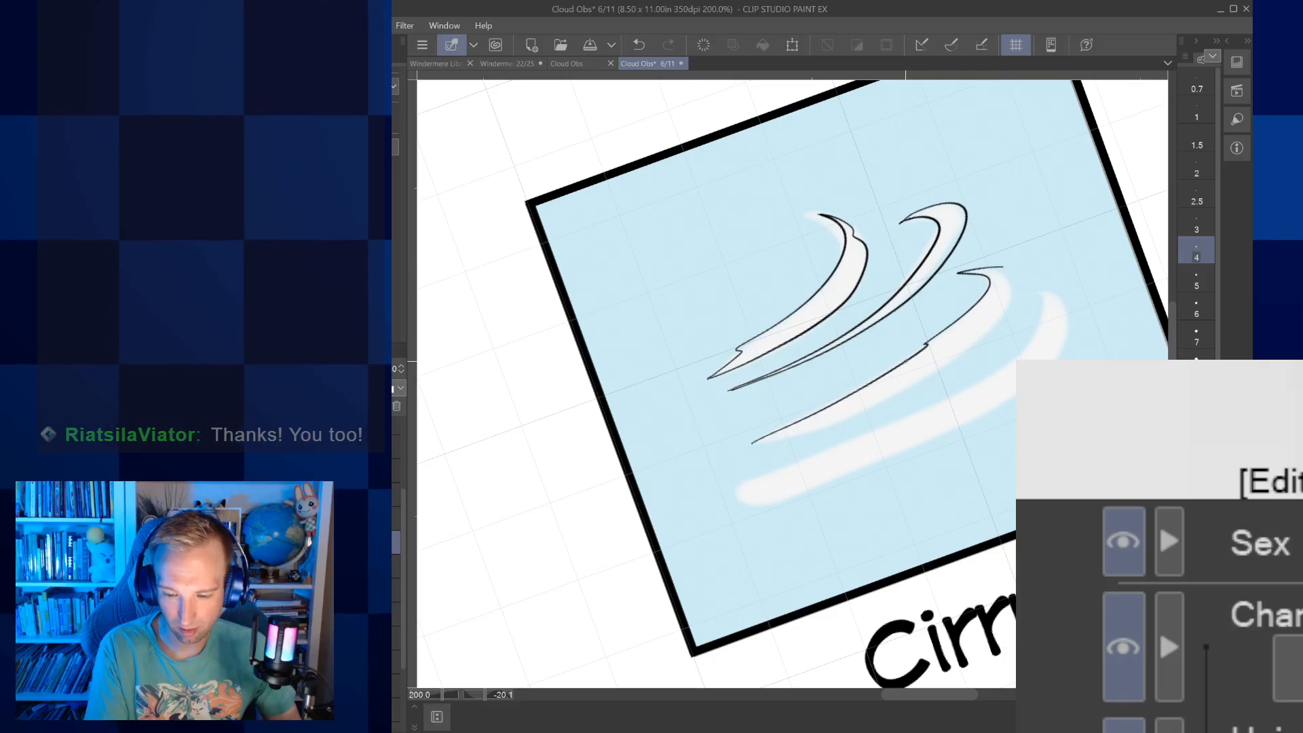
mouse_move(753, 445)
mouse_down()
mouse_move(973, 328)
mouse_move(1009, 294)
mouse_move(1003, 268)
mouse_up()
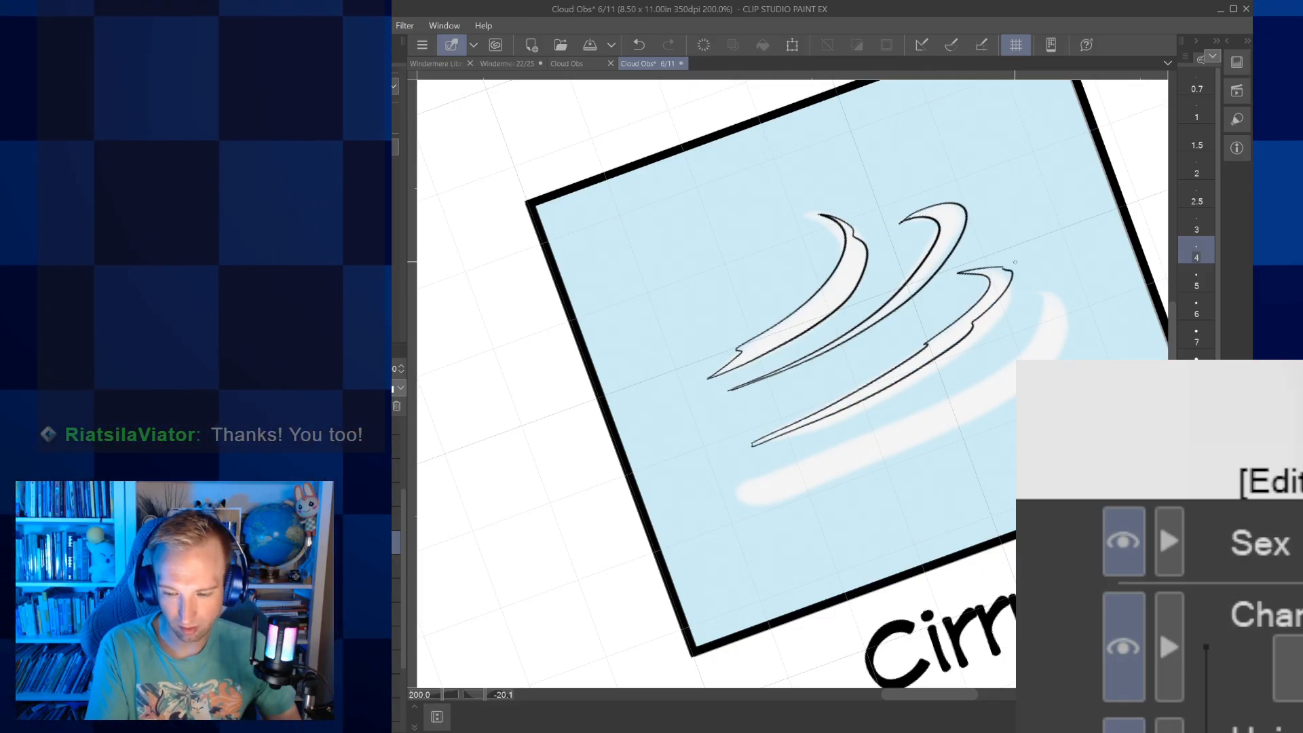
scroll(1015, 262, up, 5)
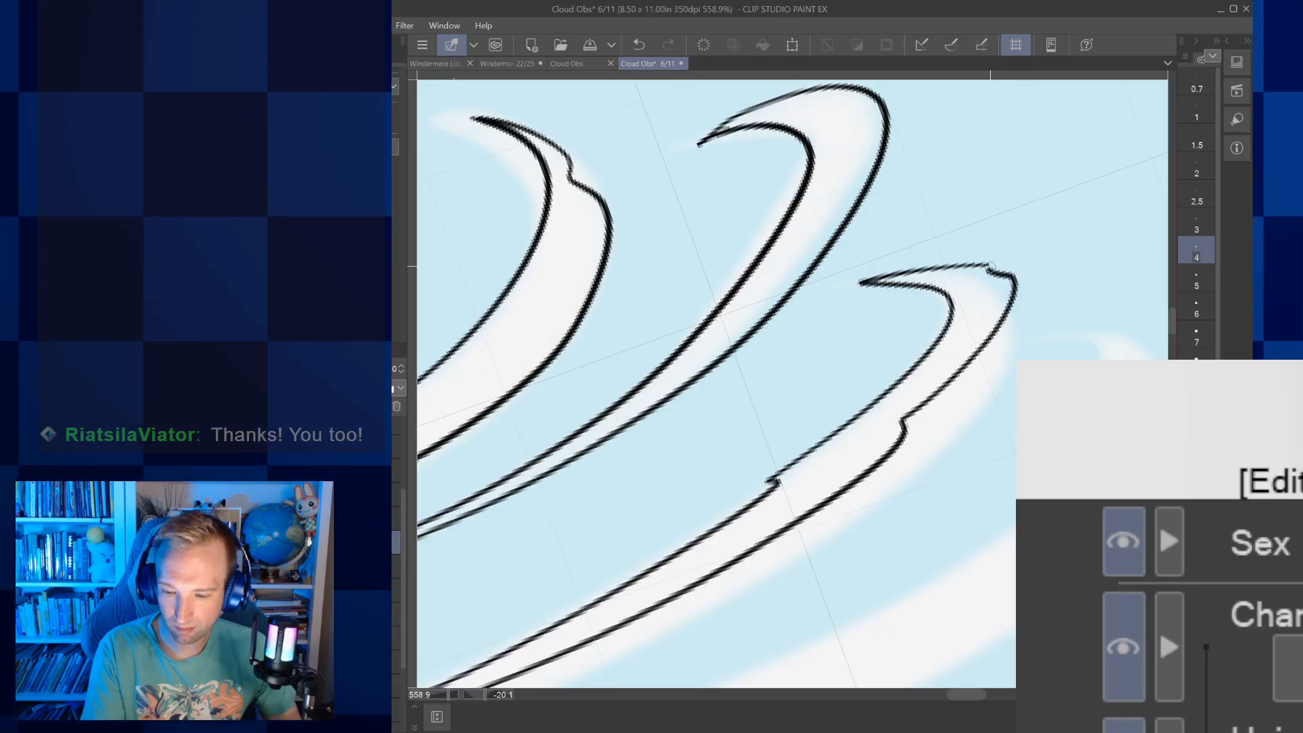
scroll(993, 262, down, 3)
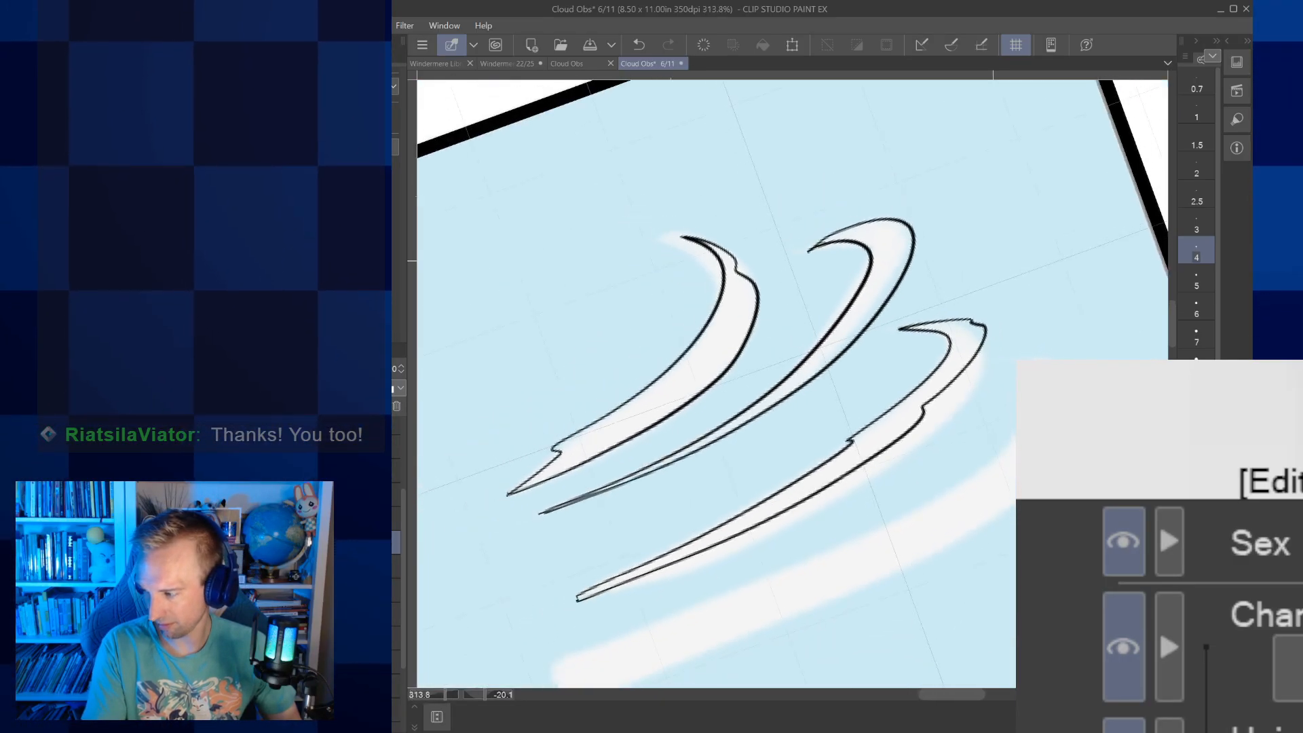
scroll(993, 261, down, 3)
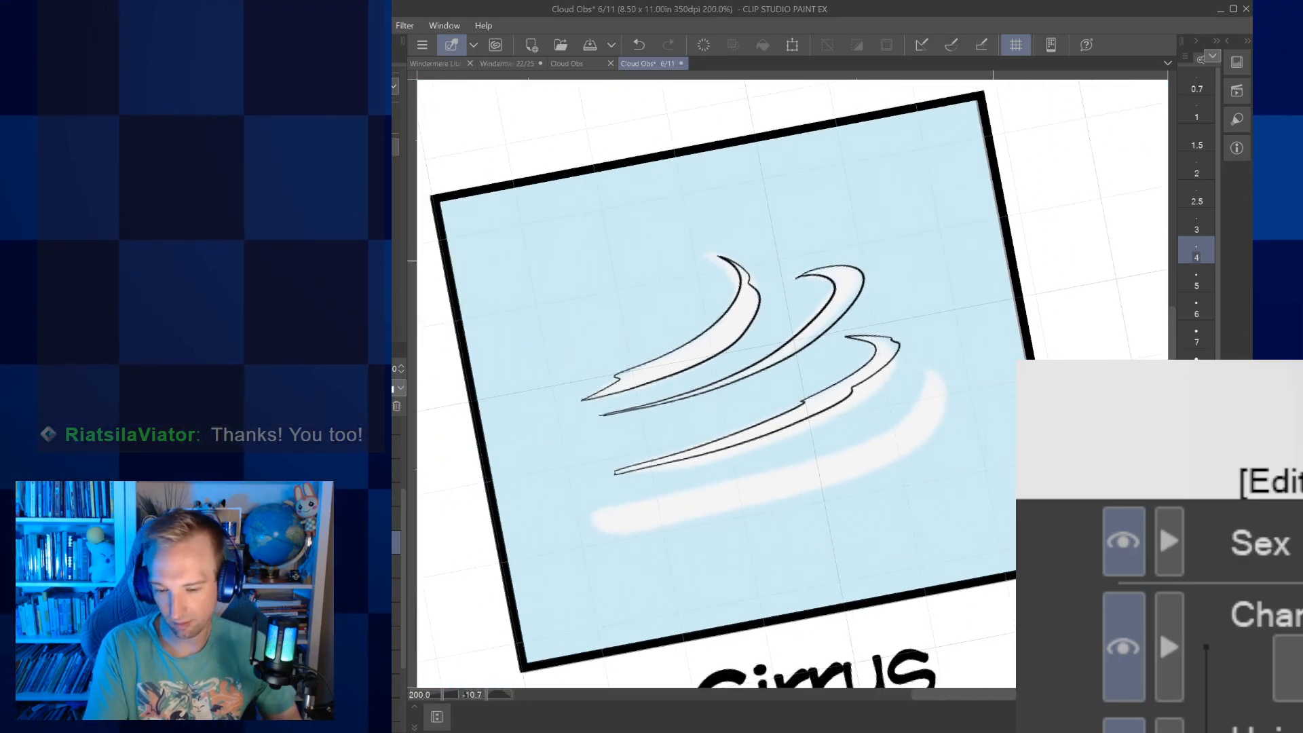
scroll(580, 553, up, 2)
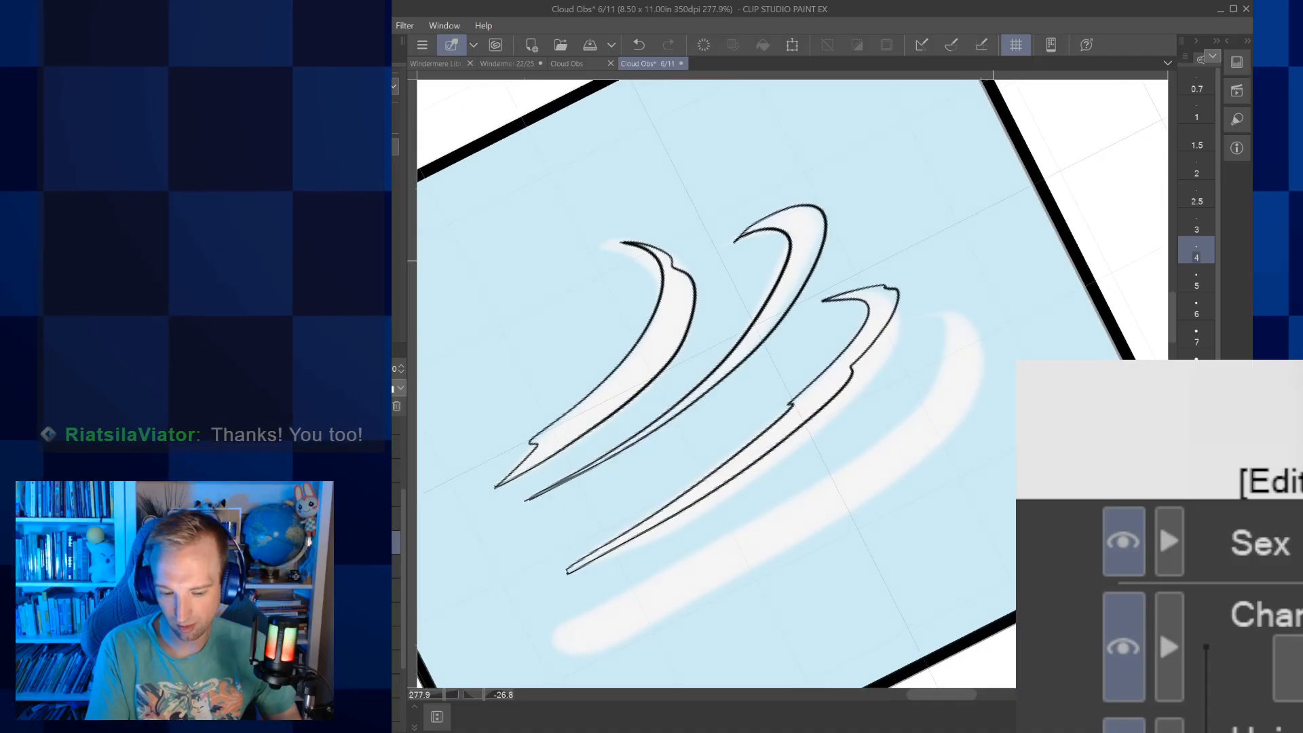
scroll(686, 549, up, 3)
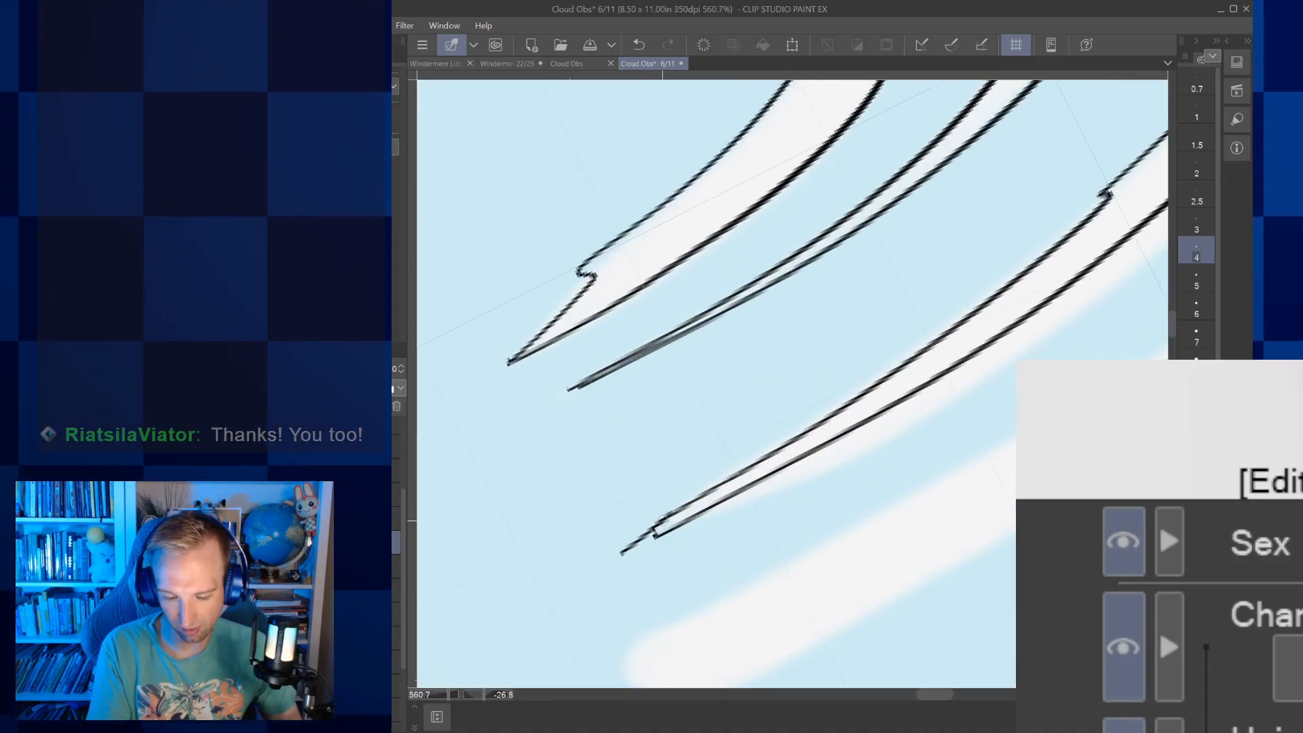
key(ctrl+z)
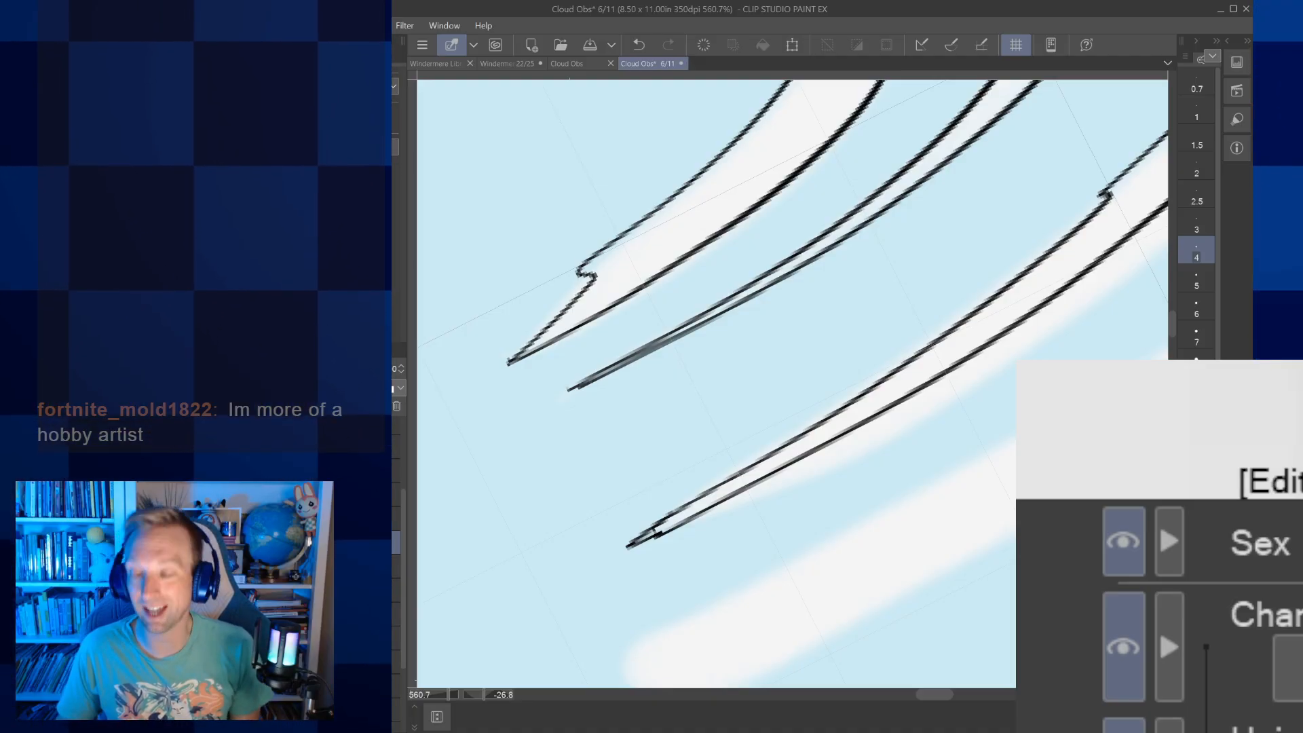
Outline the lowest, thickest Cirrus wisp in black with notched upper and lower edges, meeting in points at both ends
drag(1007, 491, 915, 456)
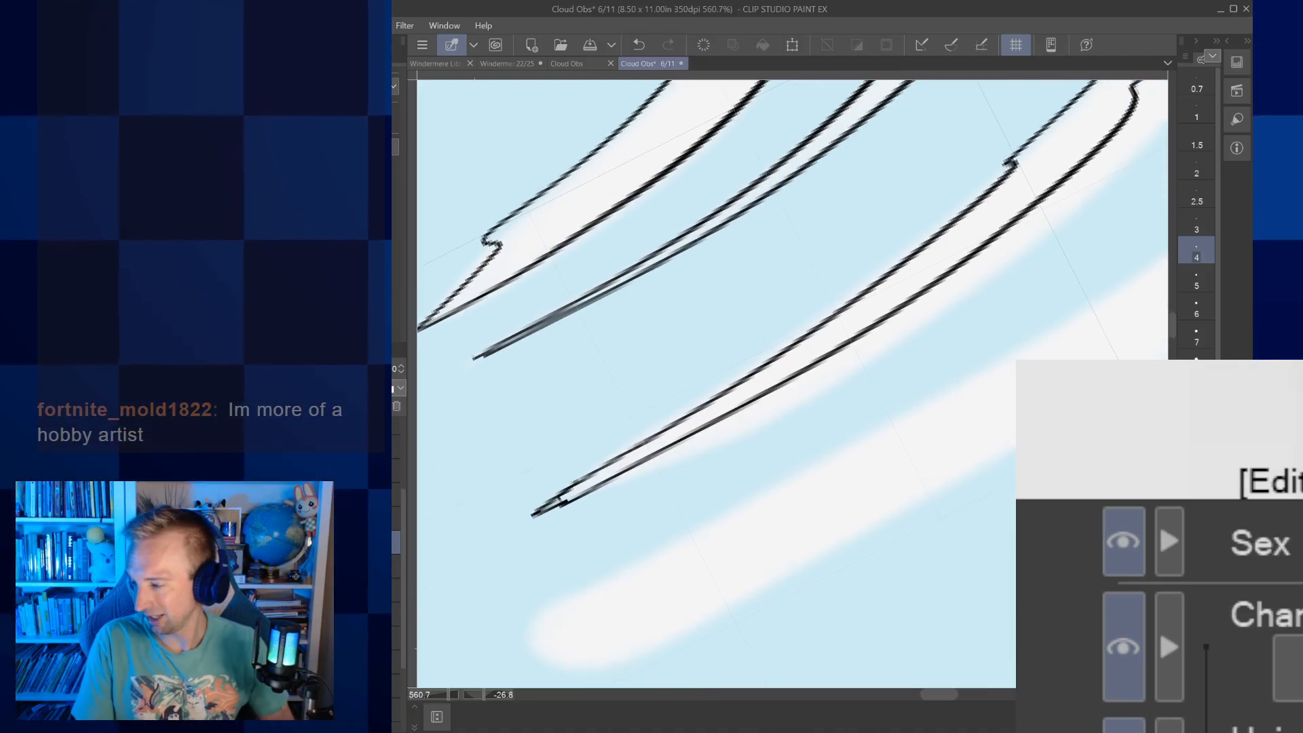
scroll(915, 456, down, 4)
scroll(545, 520, down, 4)
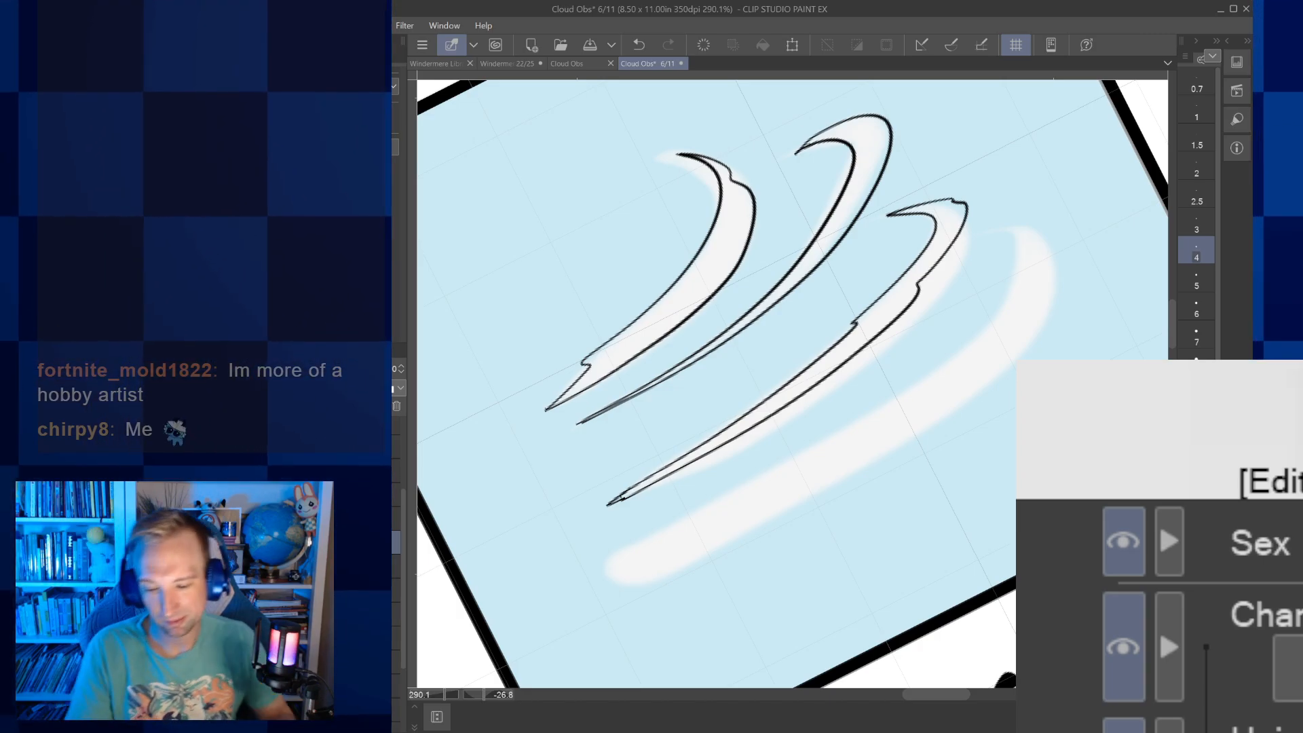
drag(834, 383, 753, 385)
scroll(793, 384, up, 1)
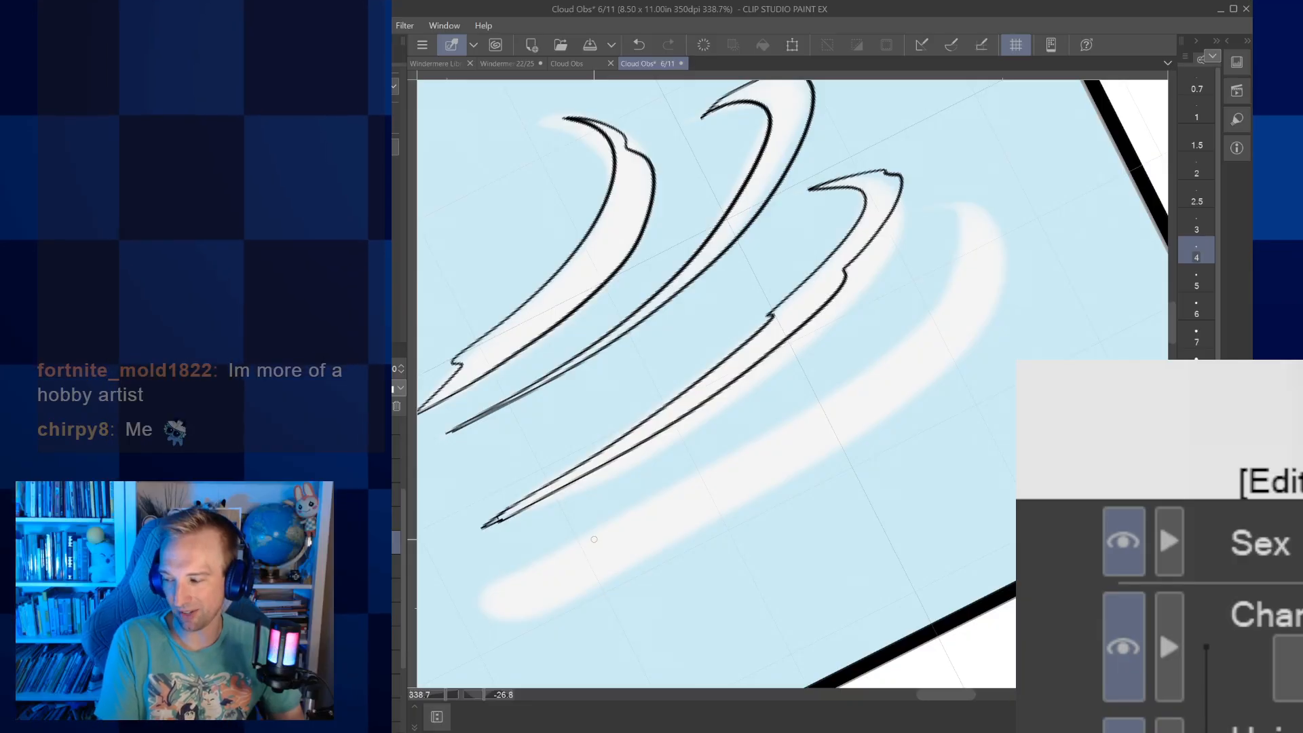
mouse_move(467, 604)
mouse_down()
mouse_move(573, 565)
mouse_move(607, 546)
mouse_move(583, 541)
mouse_move(782, 440)
mouse_move(903, 357)
mouse_up()
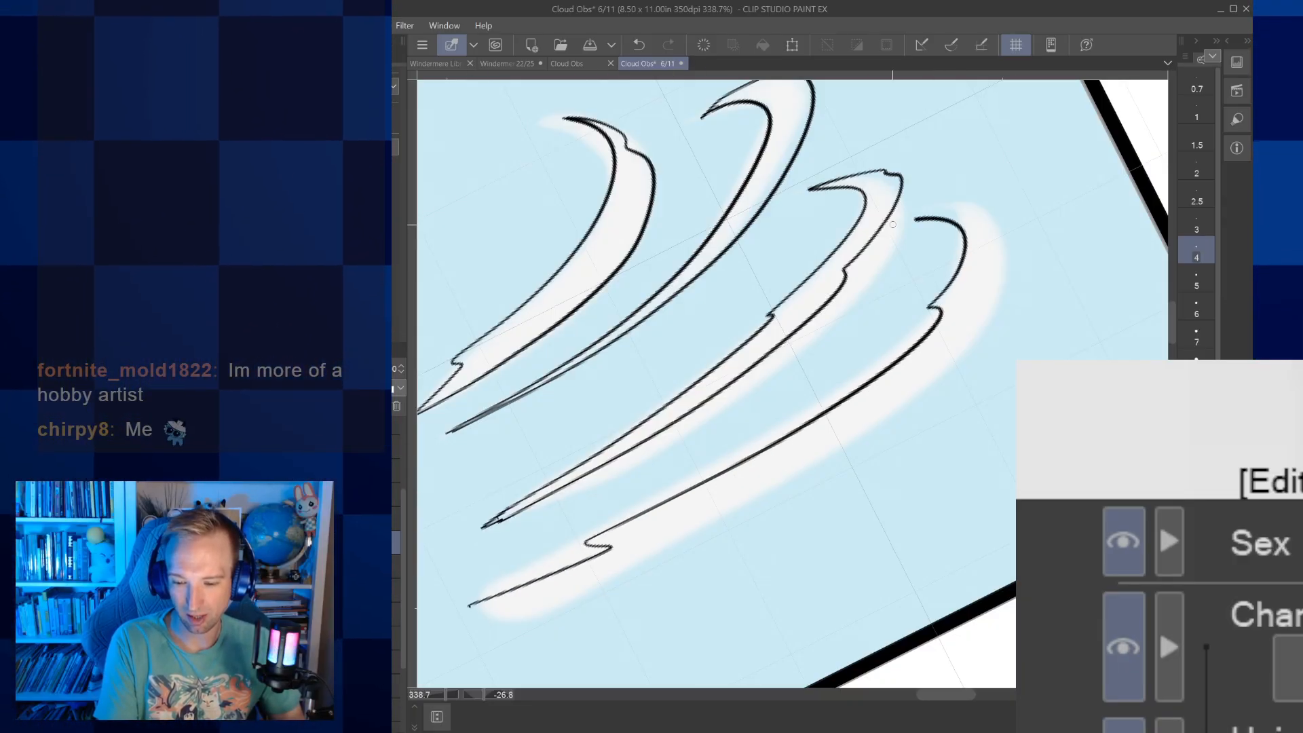
mouse_move(954, 205)
mouse_down()
mouse_move(1011, 231)
mouse_move(1037, 264)
mouse_move(965, 359)
mouse_move(783, 462)
mouse_up()
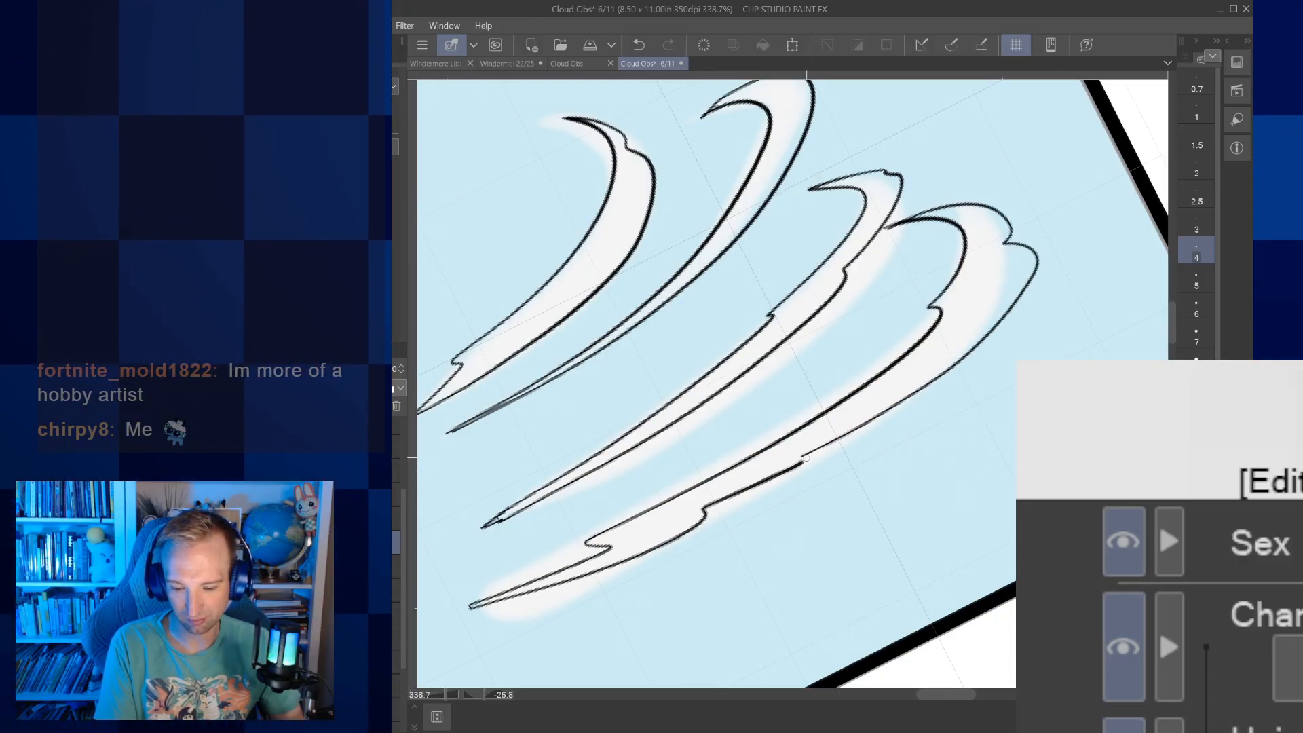
key(ctrl+minus)
key(ctrl+minus)
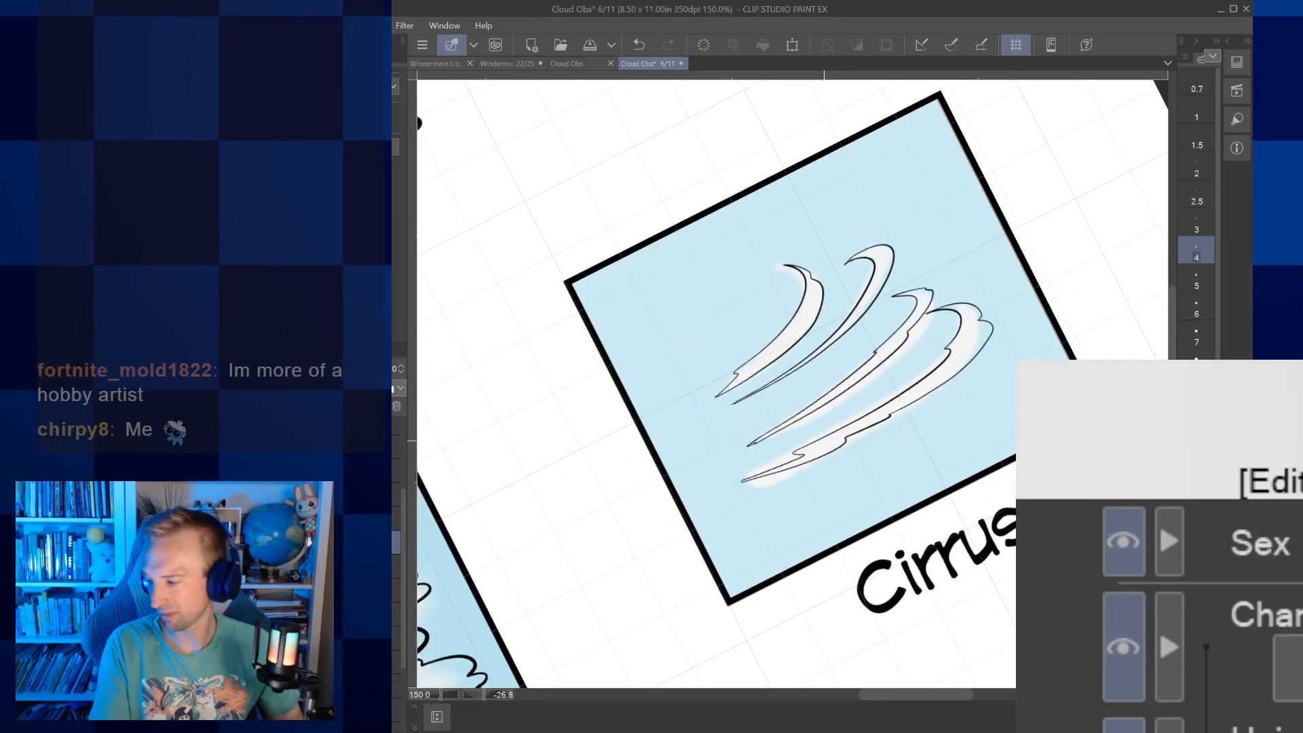
Take the blue sky colouring off the Cumulus, Stratus and Cirrus pictures, leaving their black line art, and show the whole row of boxes
scroll(824, 441, down, 2)
drag(823, 441, 779, 463)
drag(577, 584, 1018, 103)
drag(824, 441, 949, 389)
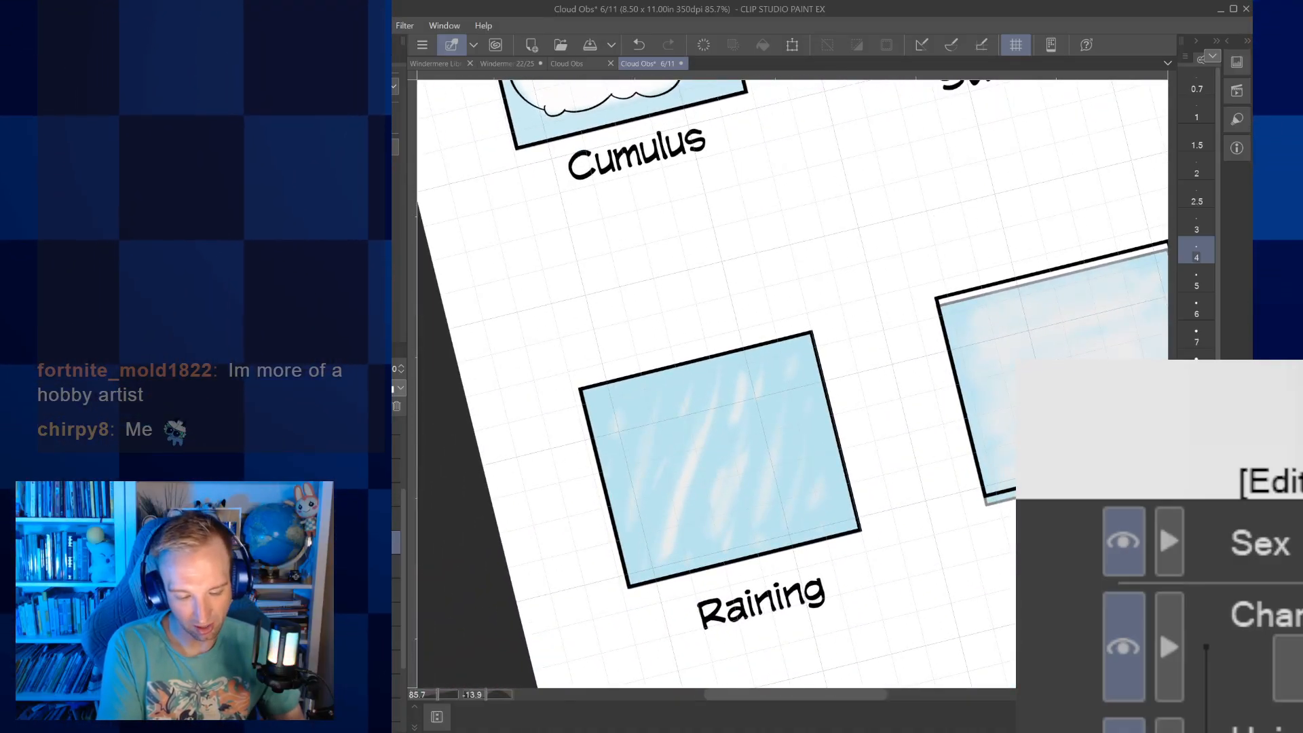
scroll(863, 431, down, 2)
scroll(780, 380, down, 1)
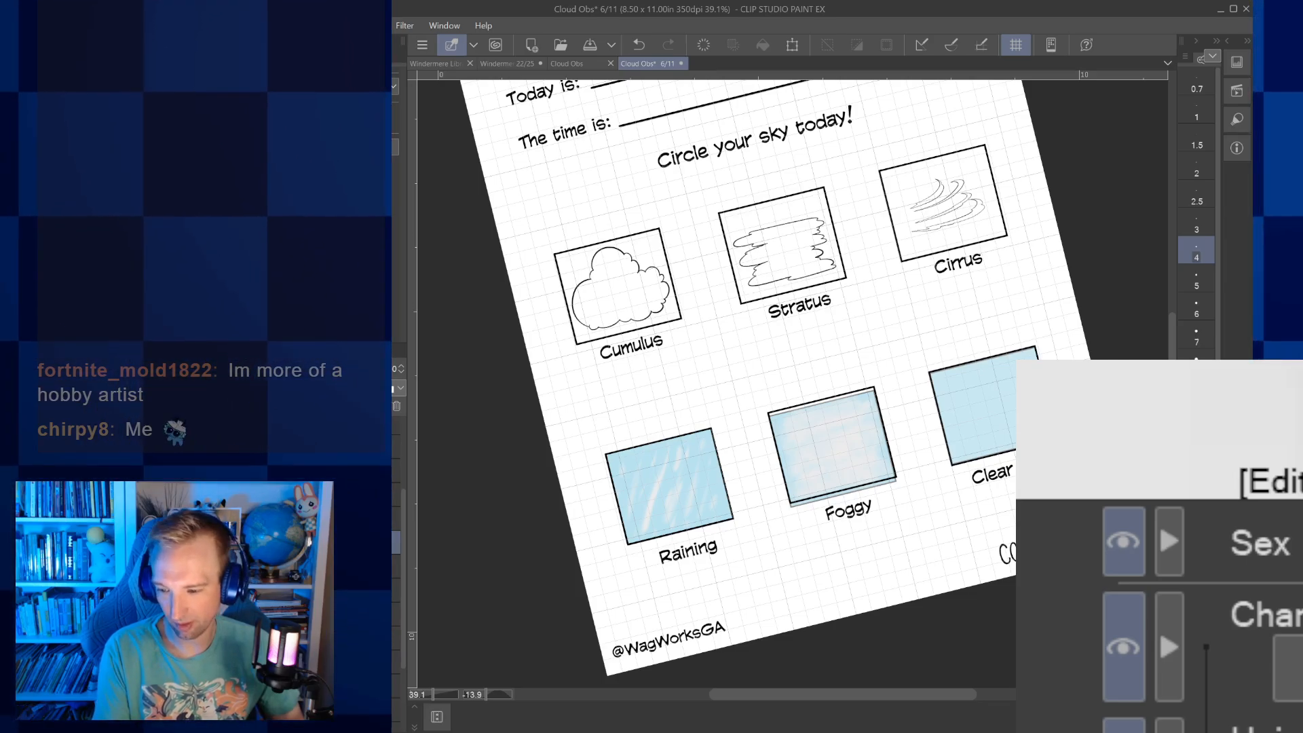
Set the brush size to 4 for working on the Raining picture and centre on that box
click(1196, 277)
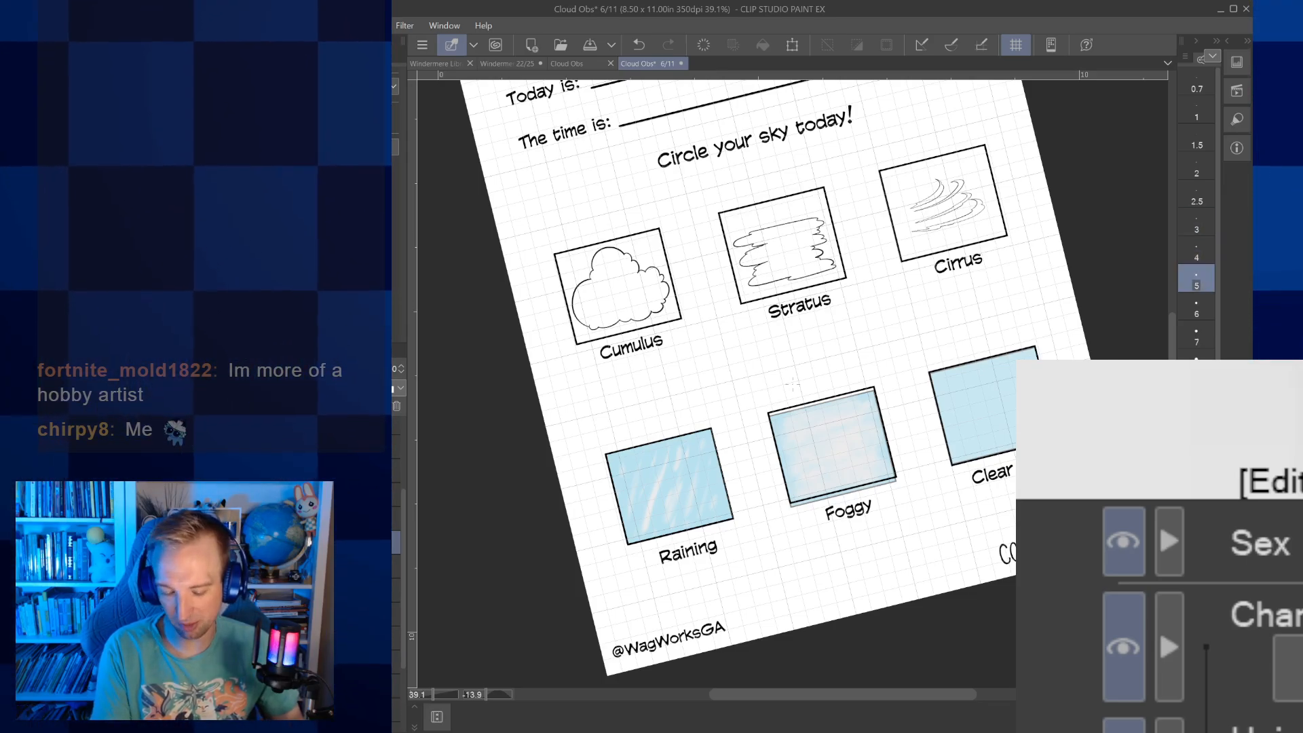
click(1196, 250)
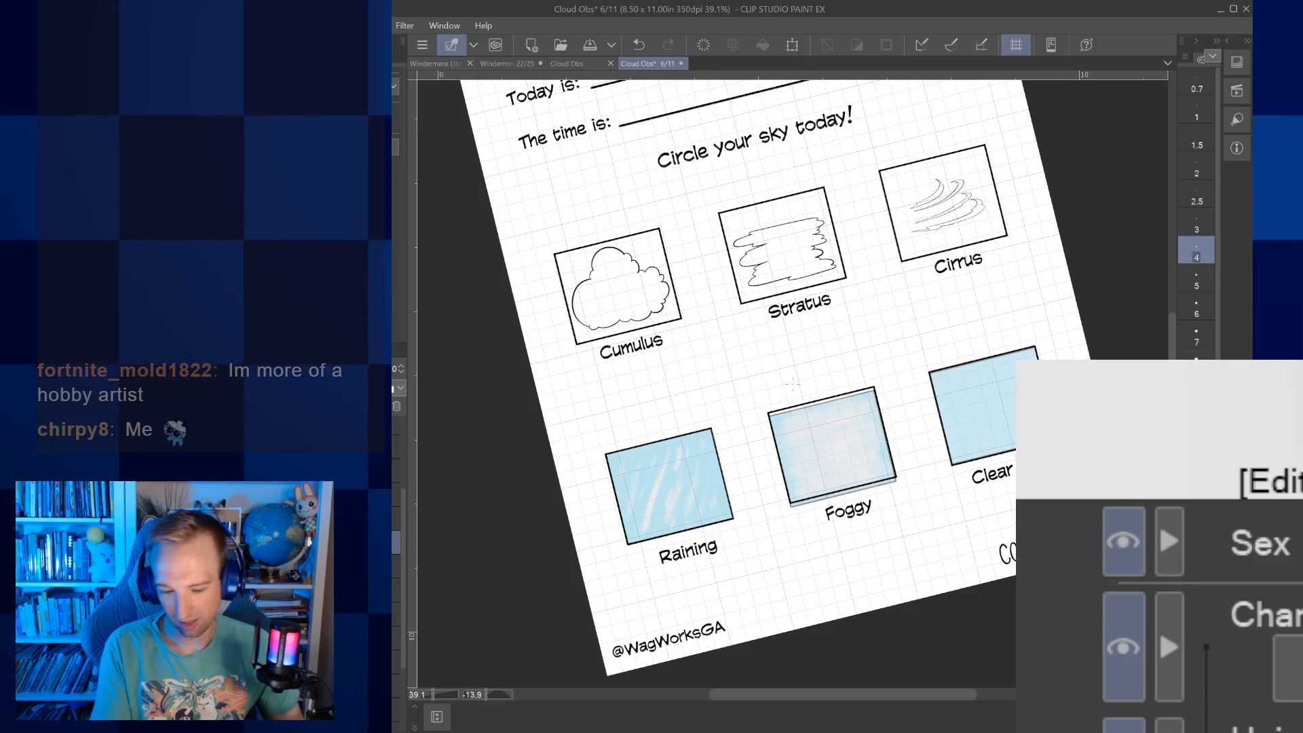
scroll(641, 504, up, 4)
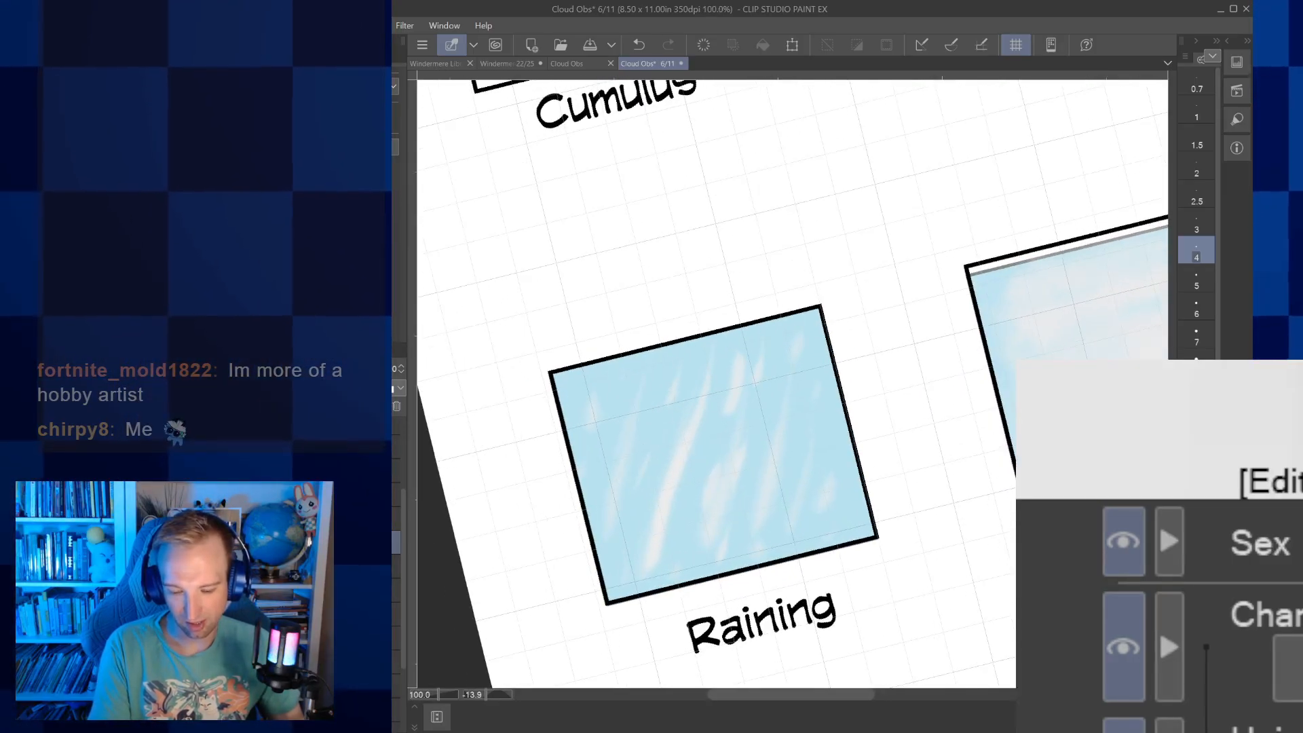
drag(721, 393, 790, 374)
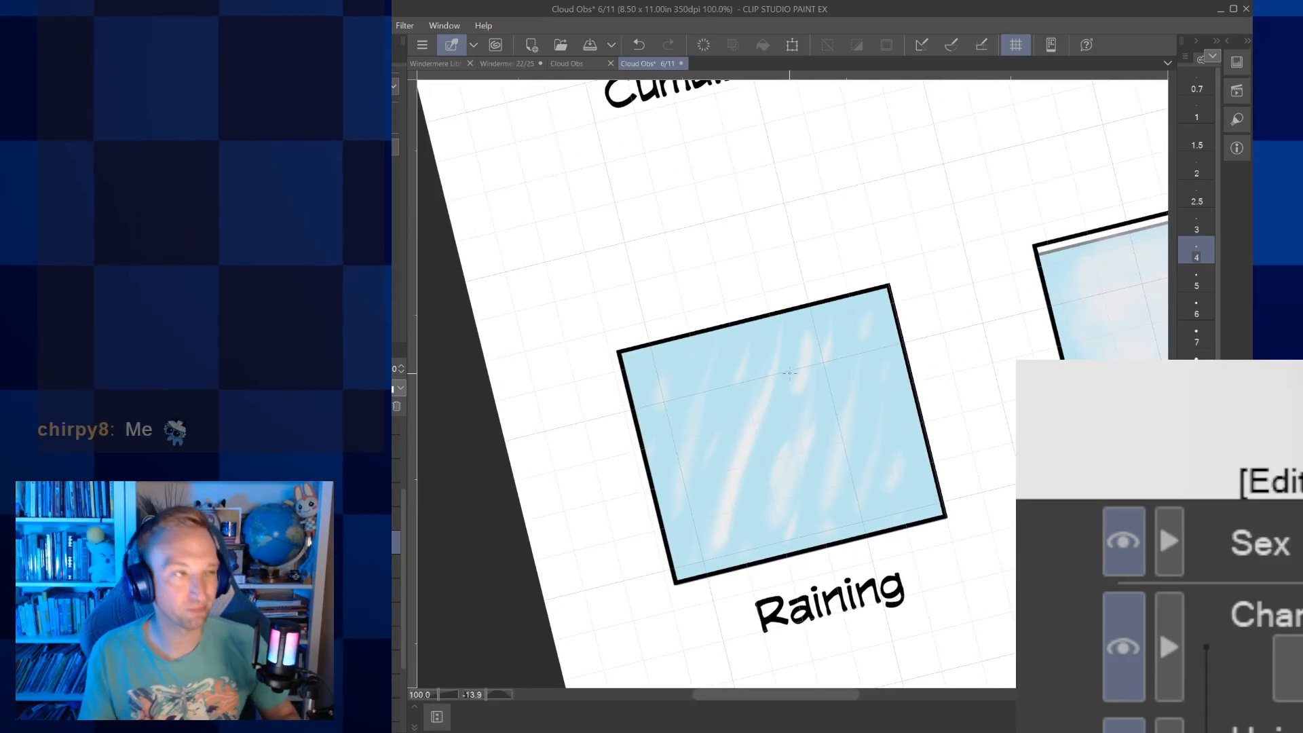
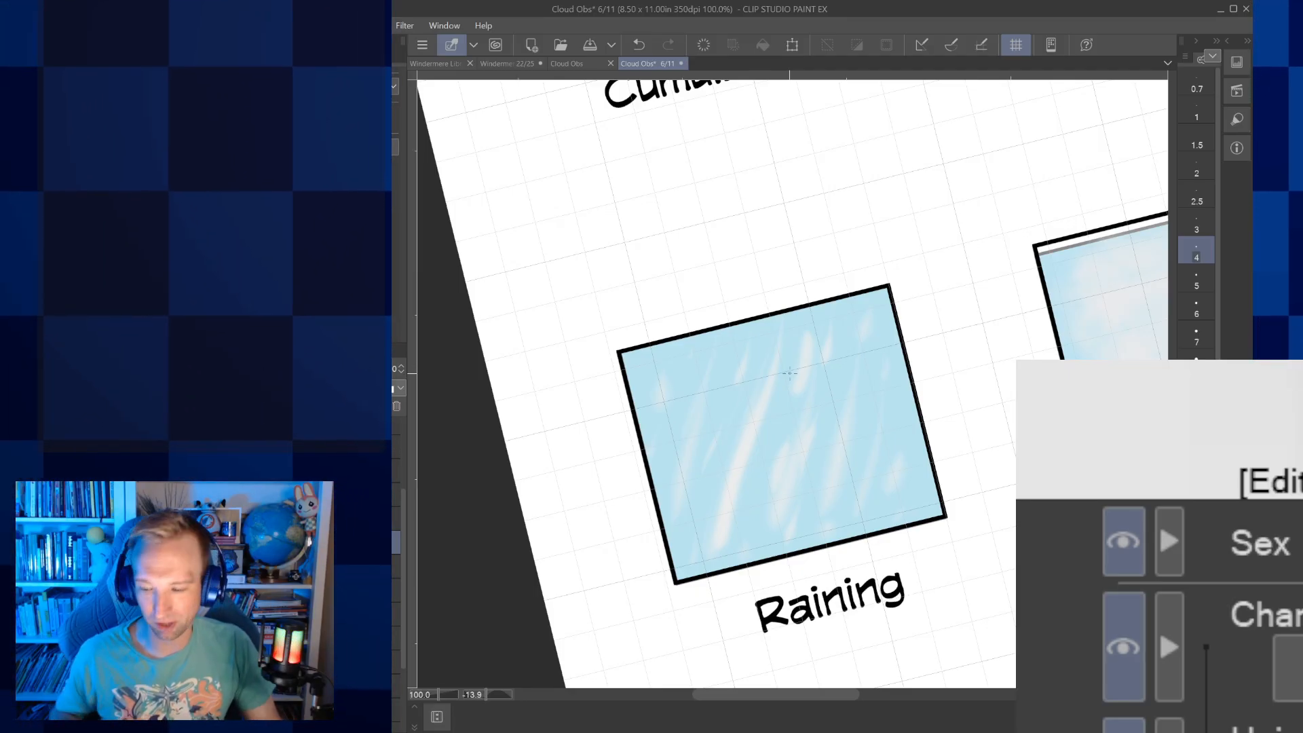
Ink a small raindrop with a thin slanted trail above it near the centre of the Raining picture
scroll(766, 440, up, 4)
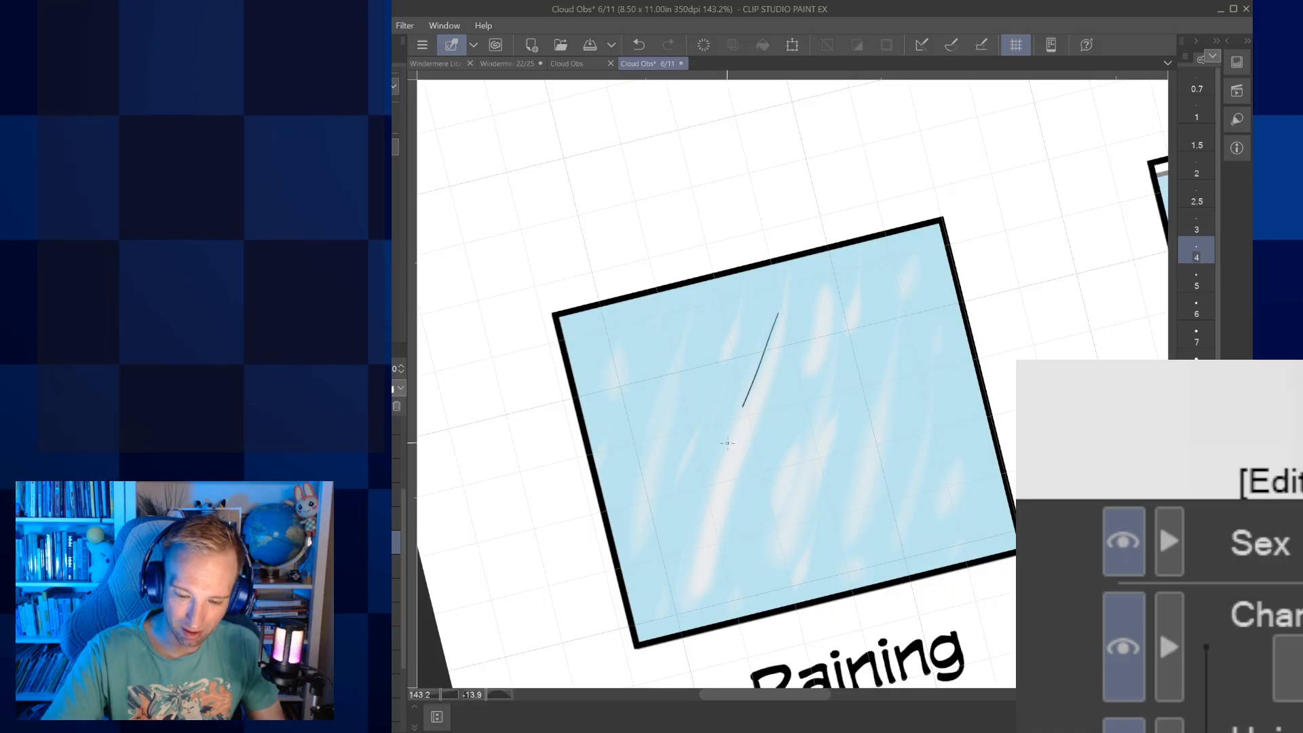
key(ctrl+z)
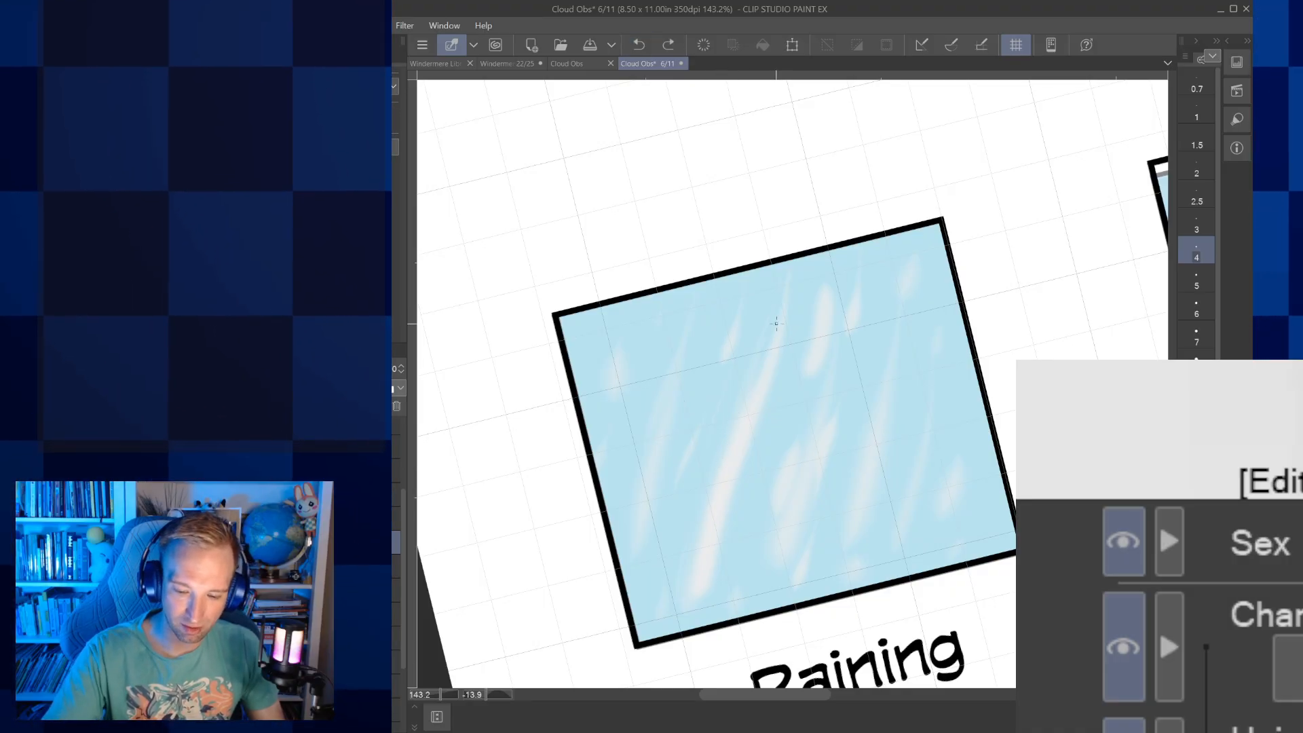
drag(781, 299, 737, 439)
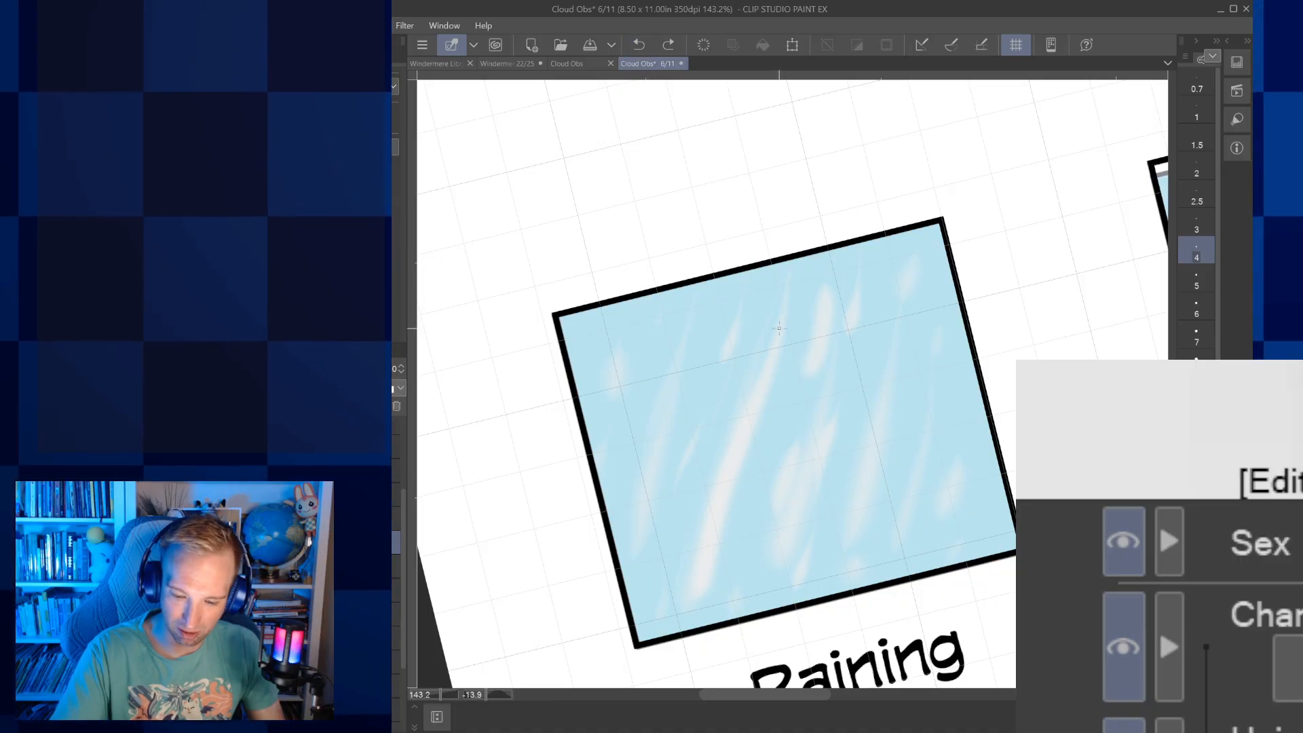
drag(779, 324, 732, 470)
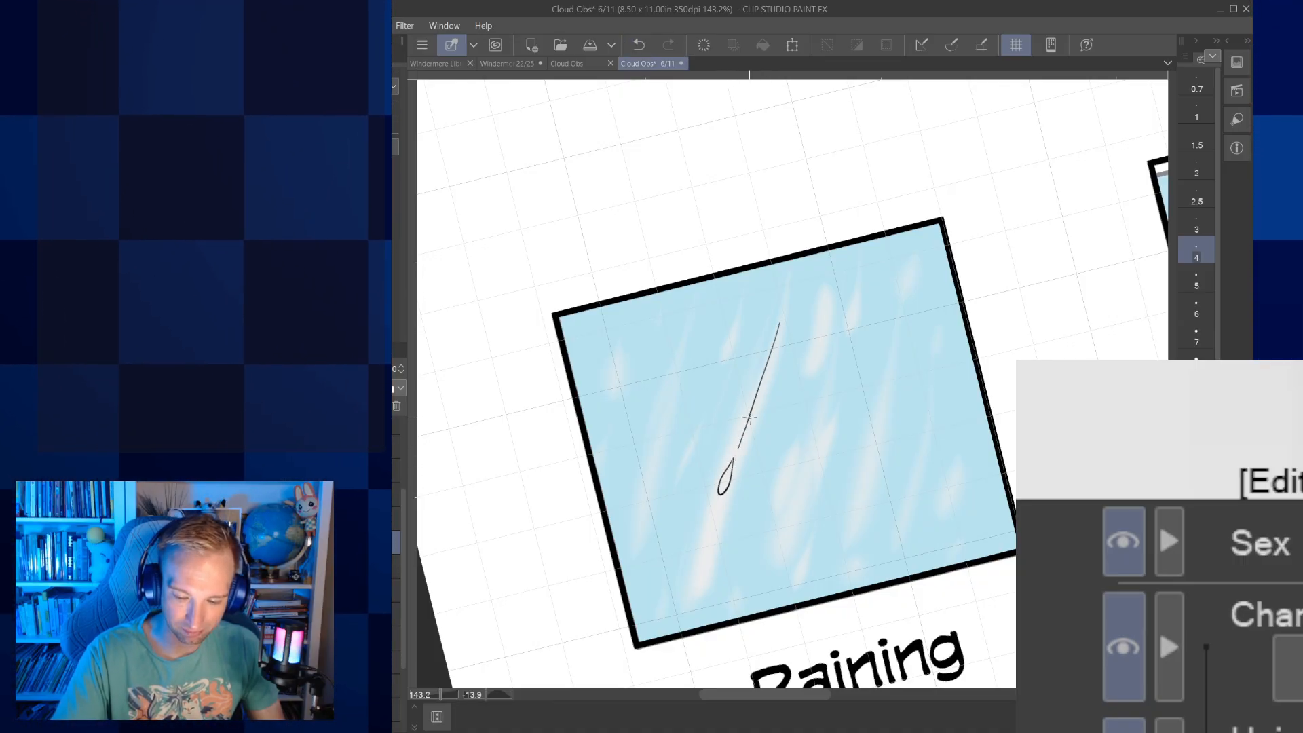
Ink a larger raindrop to the right of the first at brush size 6 and try a slanted trail above it
key(bracketright)
key(bracketright)
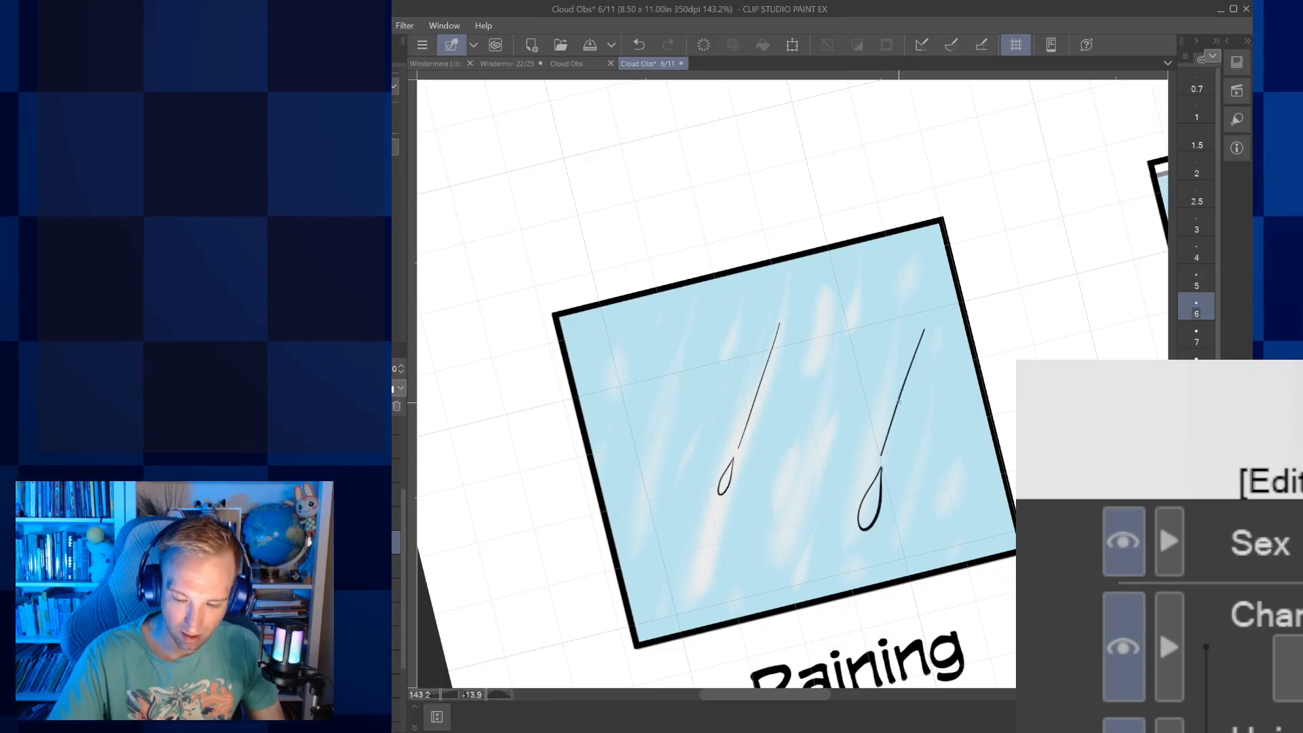
key(ctrl+z)
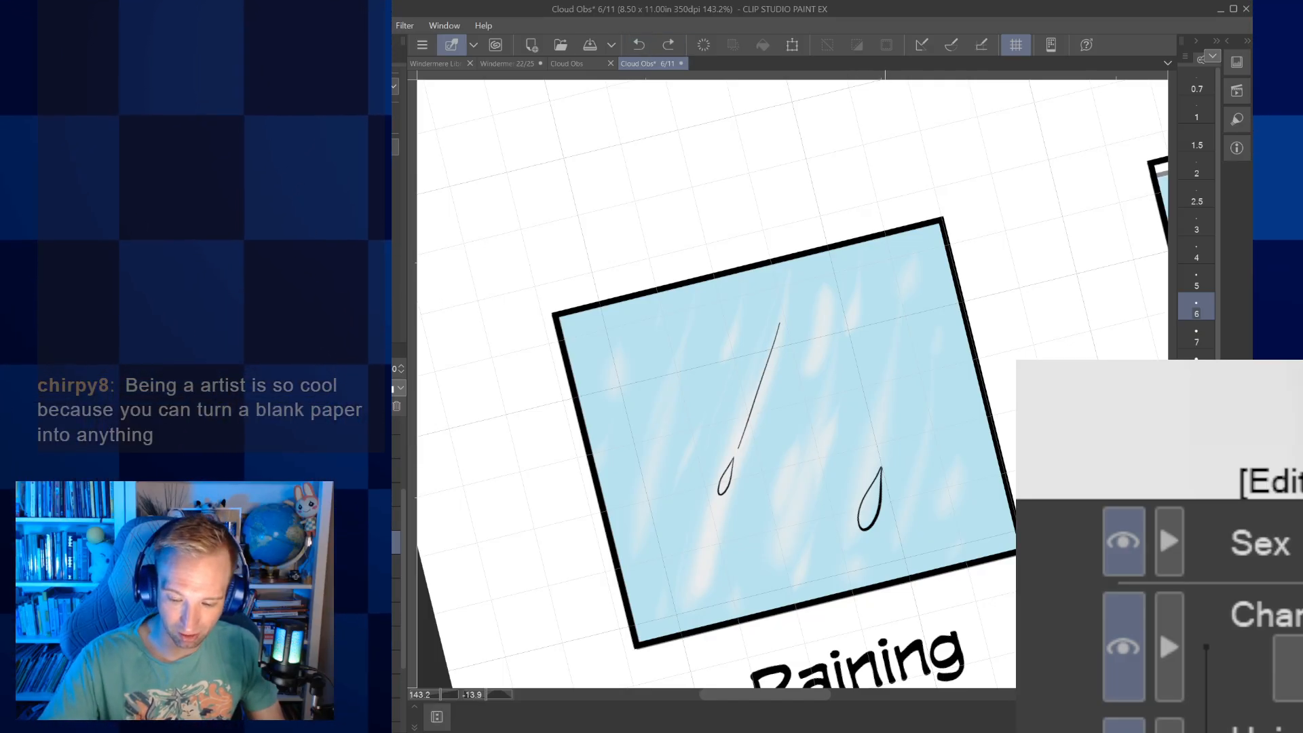
drag(884, 447, 930, 309)
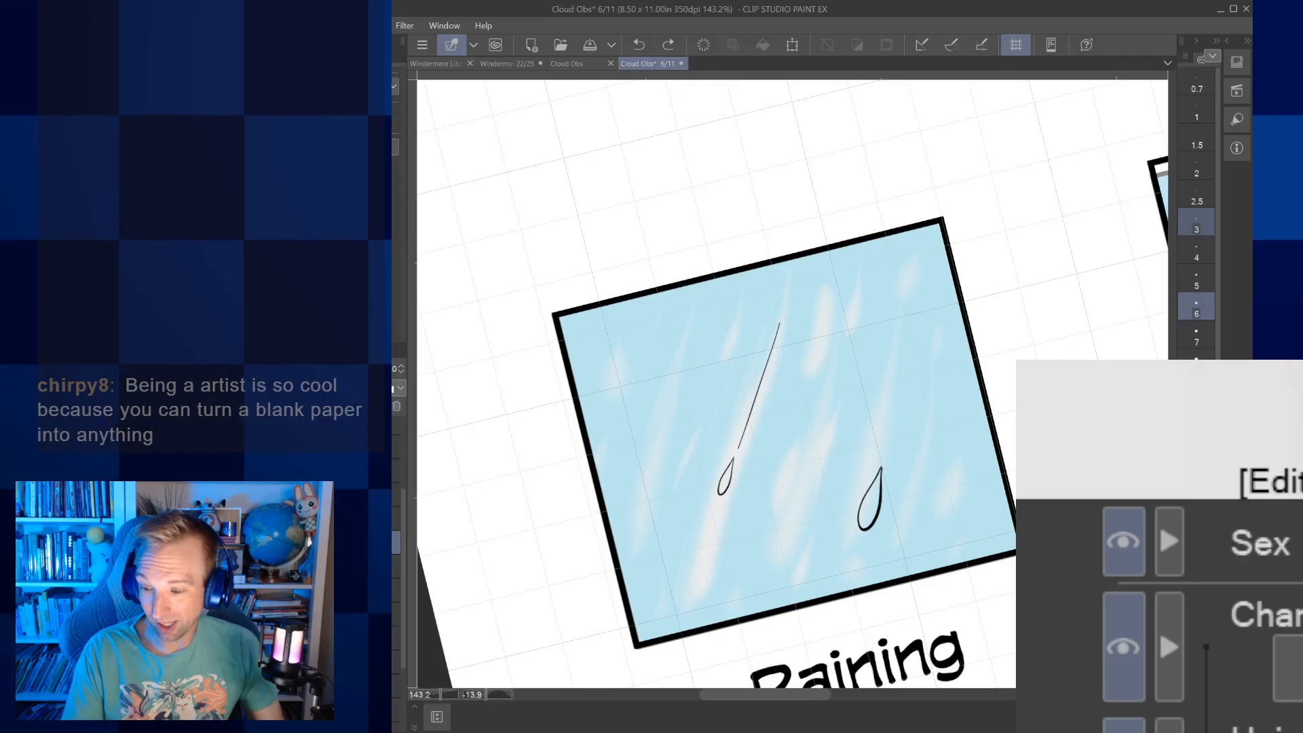
Extend the right-hand raindrop's tip into a longer, closed point with brush size 4
click(1196, 224)
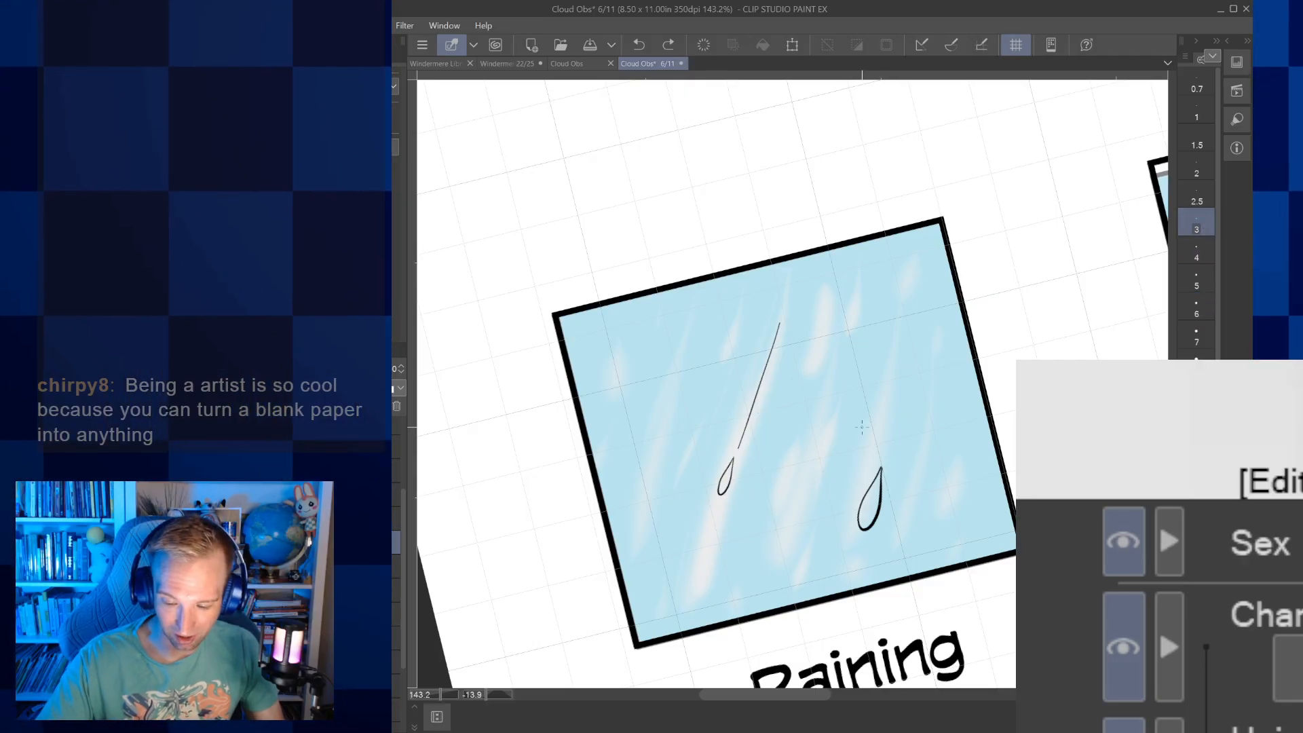
scroll(881, 468, up, 5)
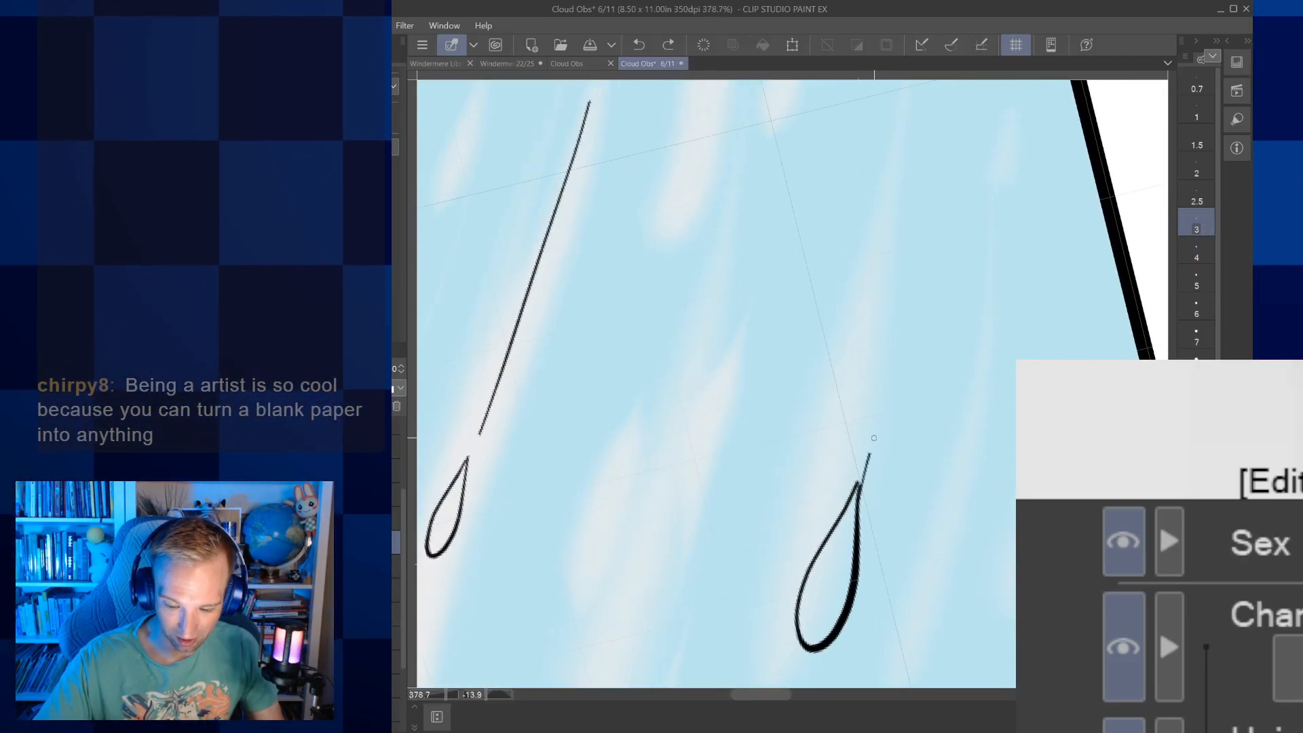
key(ctrl+z)
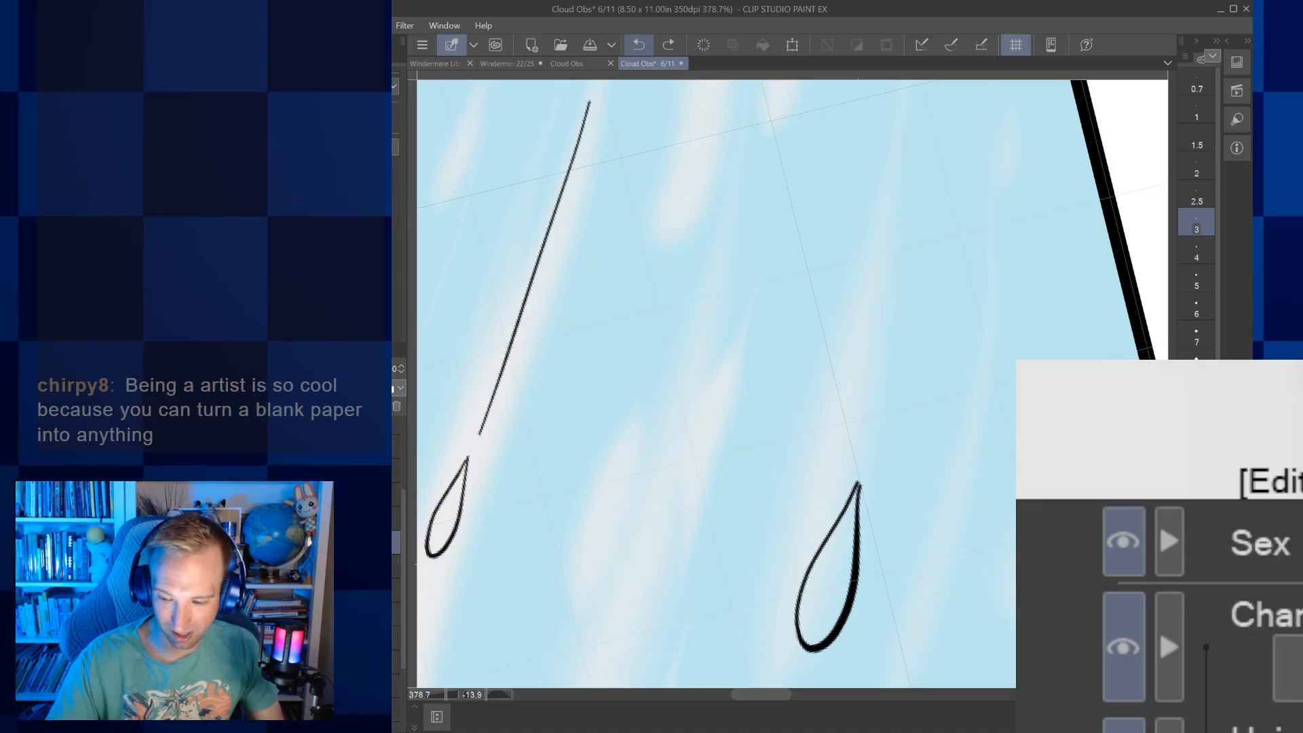
key(bracketright)
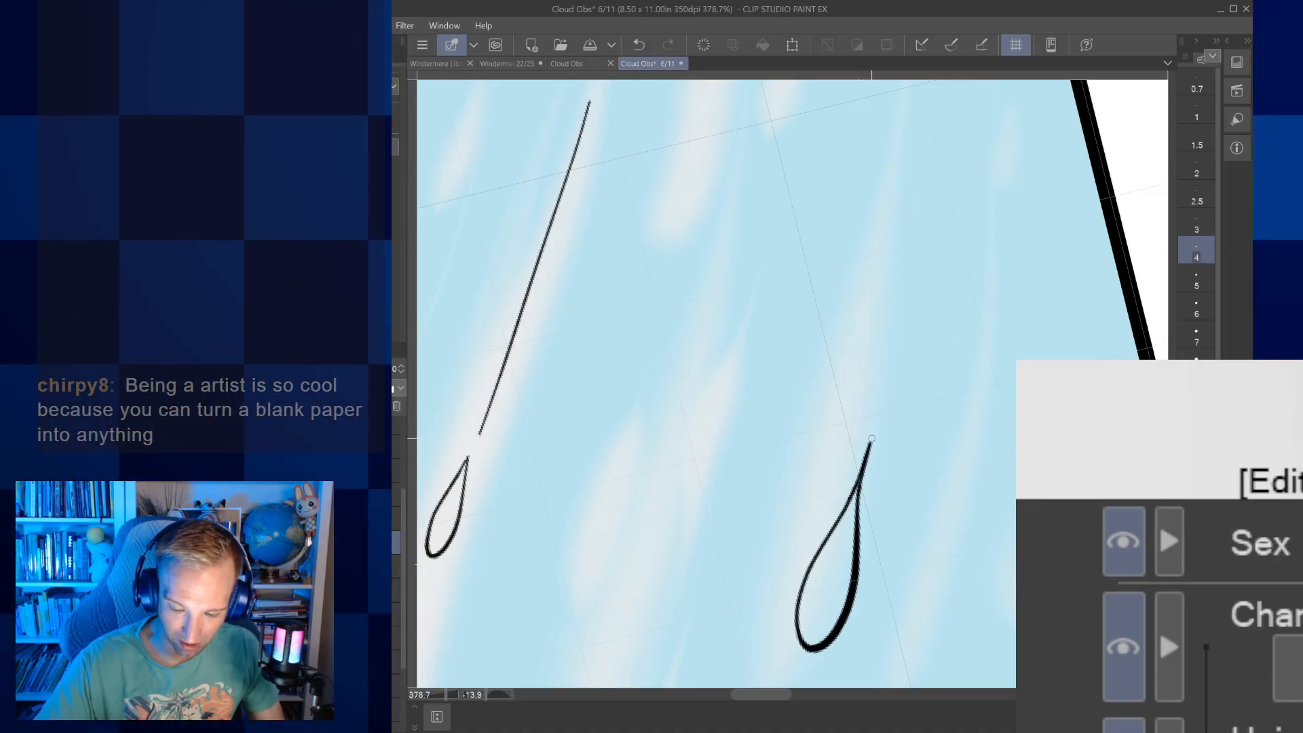
Ink a thin slanted trail above the right-hand raindrop, leaving a small gap from its tip
scroll(879, 416, down, 1)
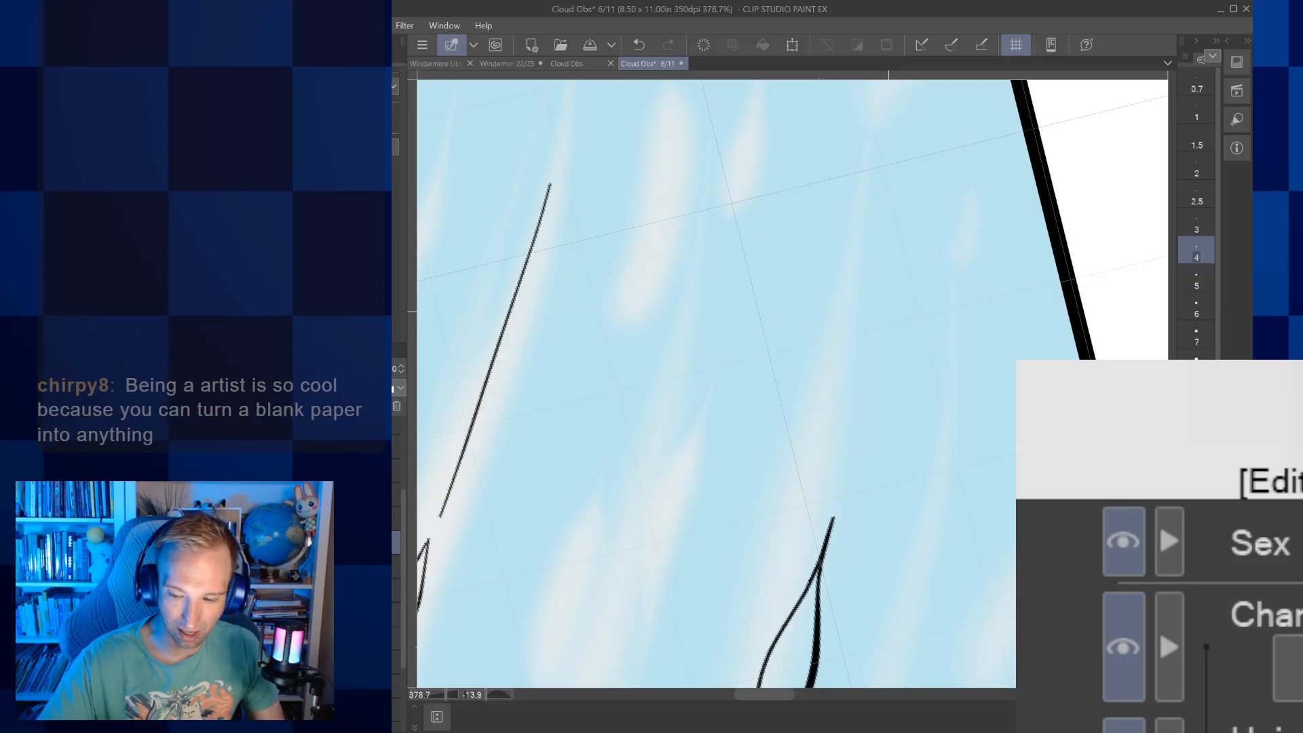
scroll(878, 416, down, 1)
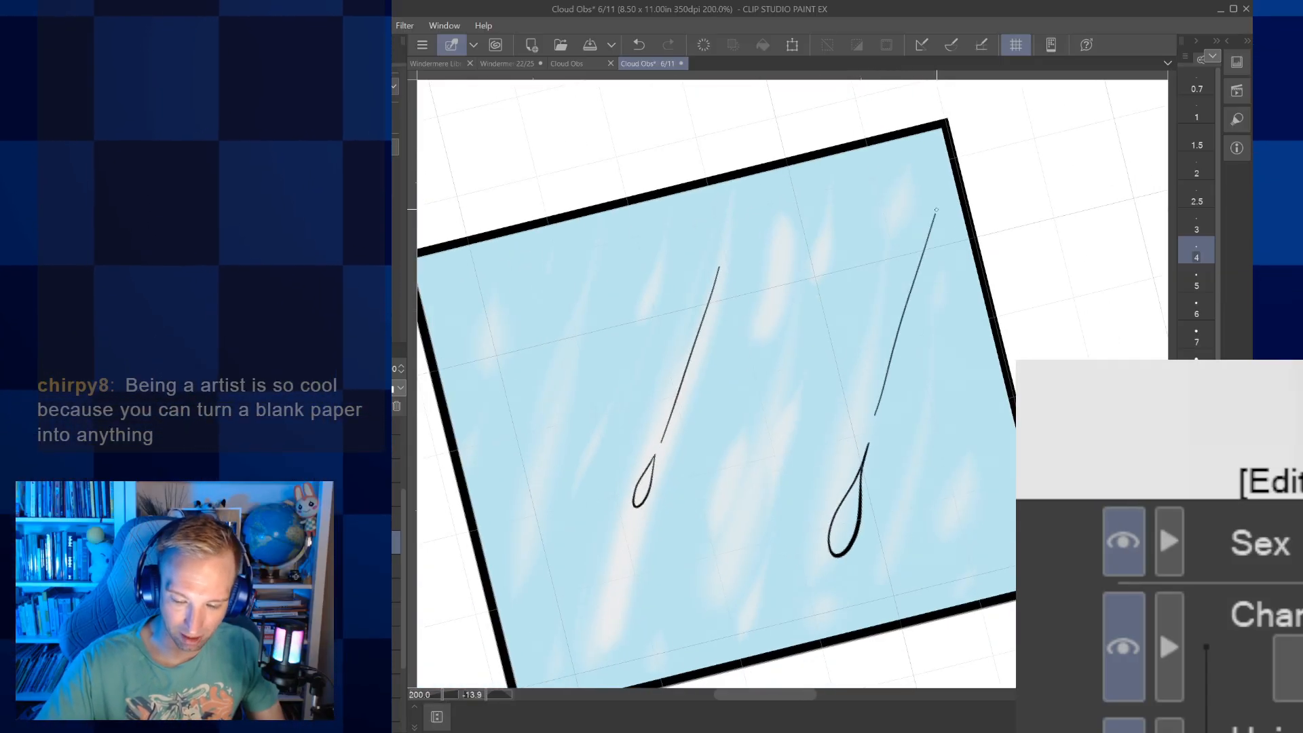
key(ctrl+z)
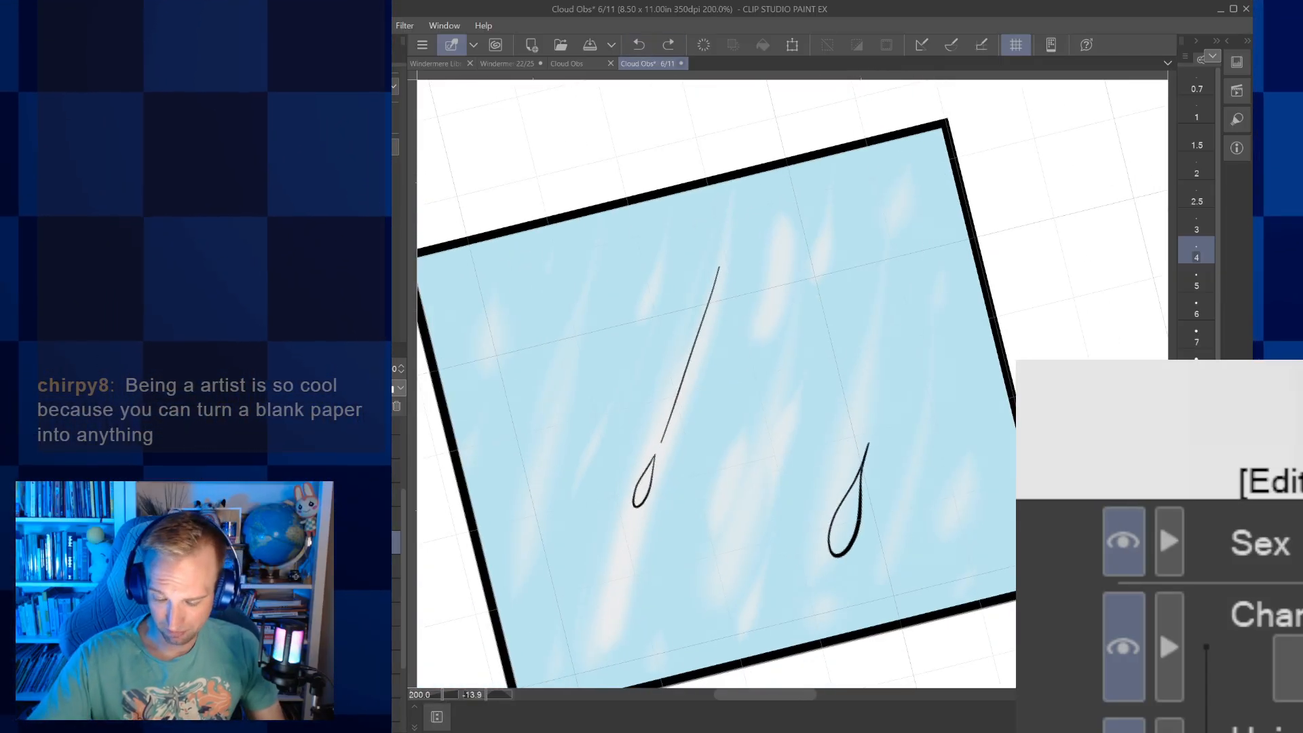
drag(876, 423, 932, 257)
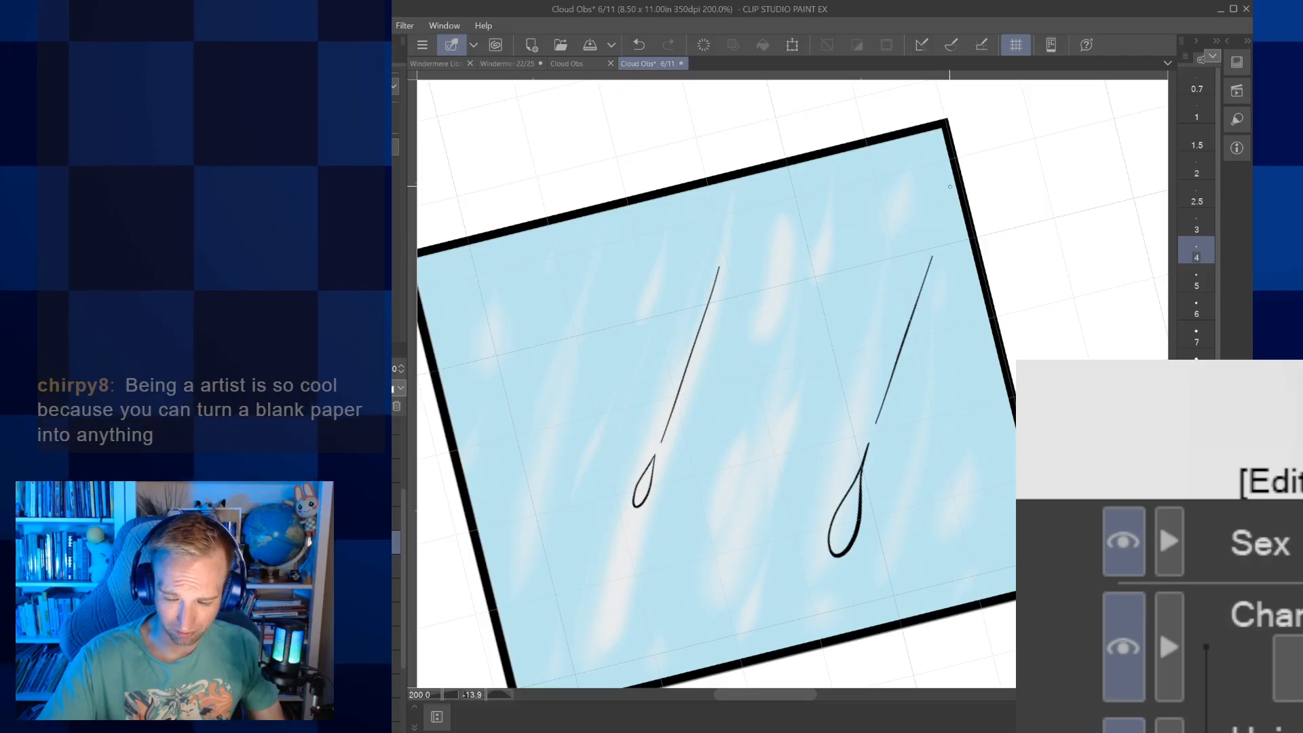
drag(950, 183, 974, 104)
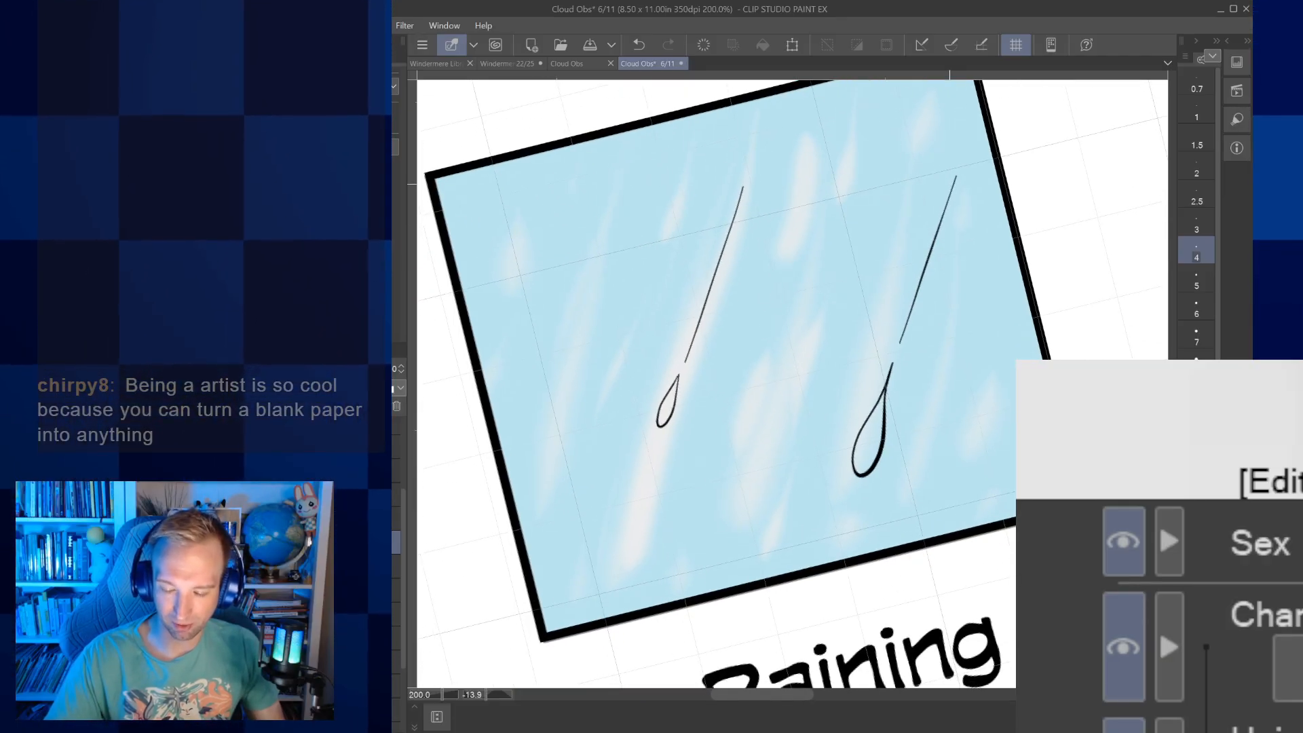
Ink a large, thicker raindrop touching the picture's bottom border, with a long slanted trail at brush size 5
click(1196, 361)
mouse_move(694, 596)
mouse_down()
mouse_move(680, 575)
mouse_move(729, 471)
mouse_up()
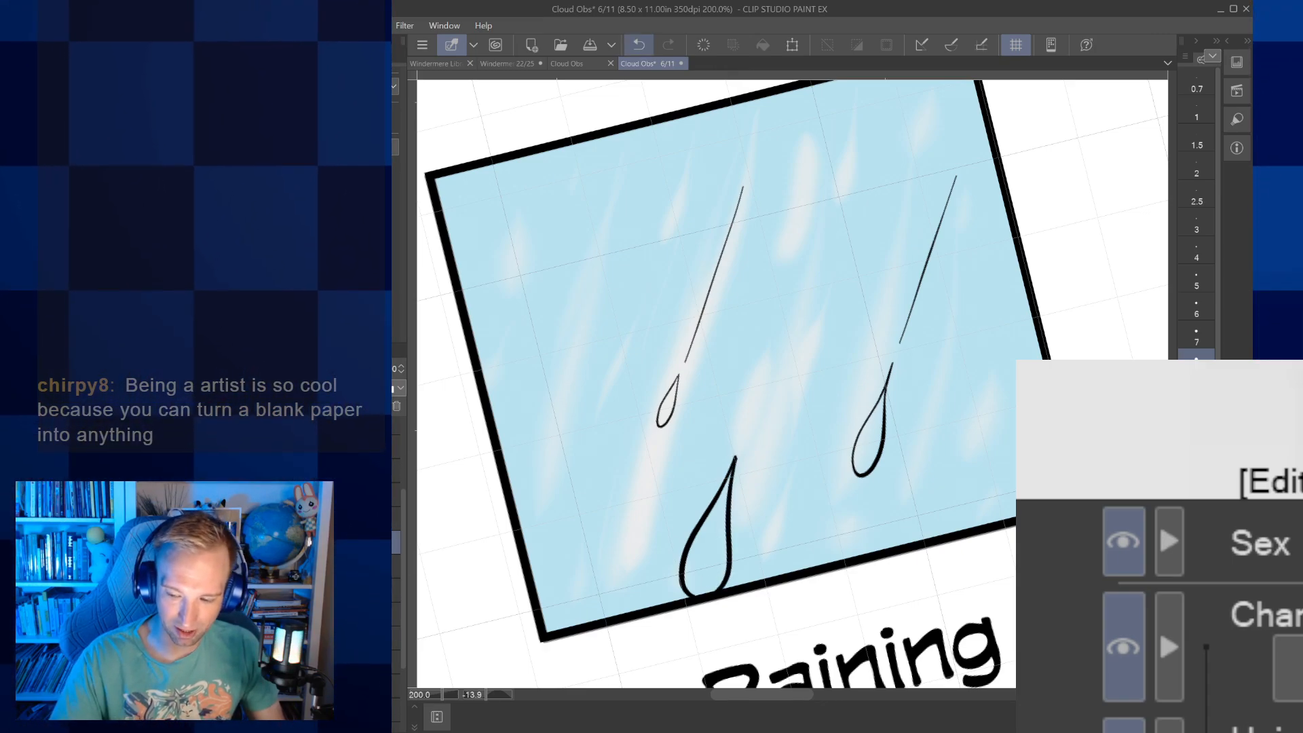
click(1193, 281)
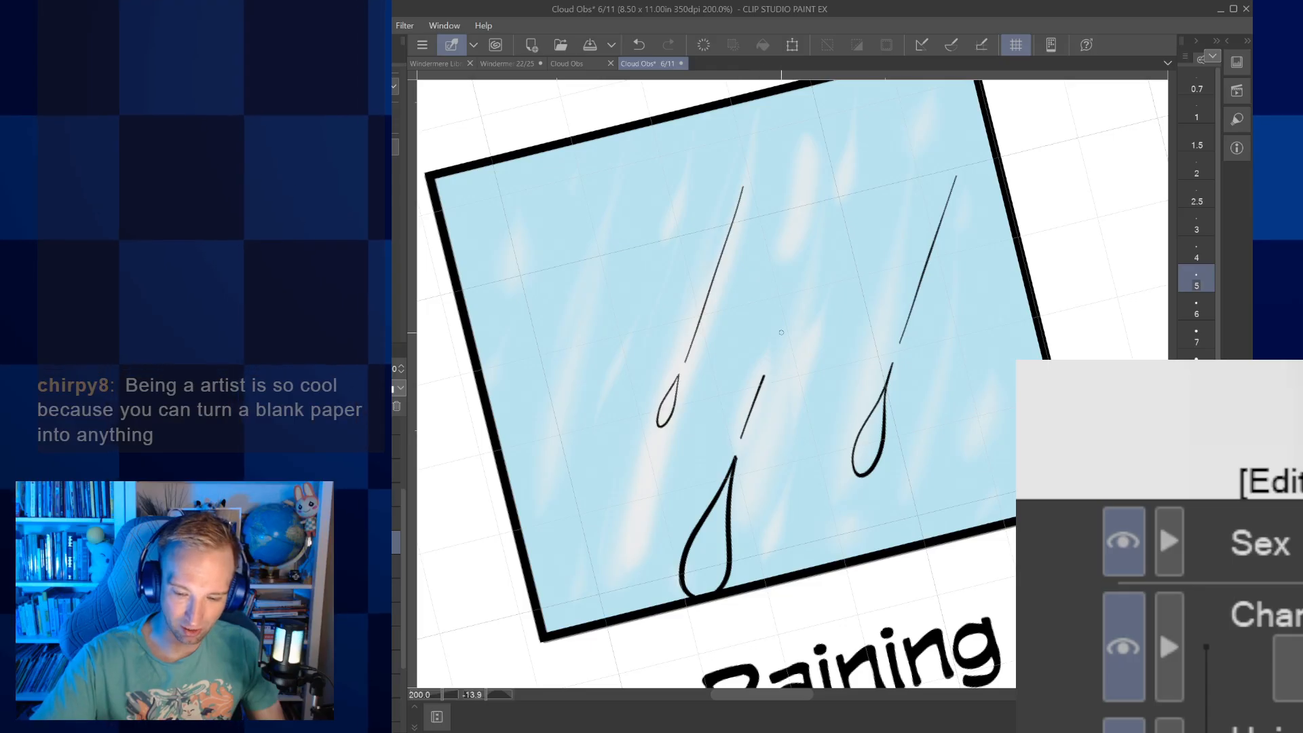
drag(761, 382, 870, 129)
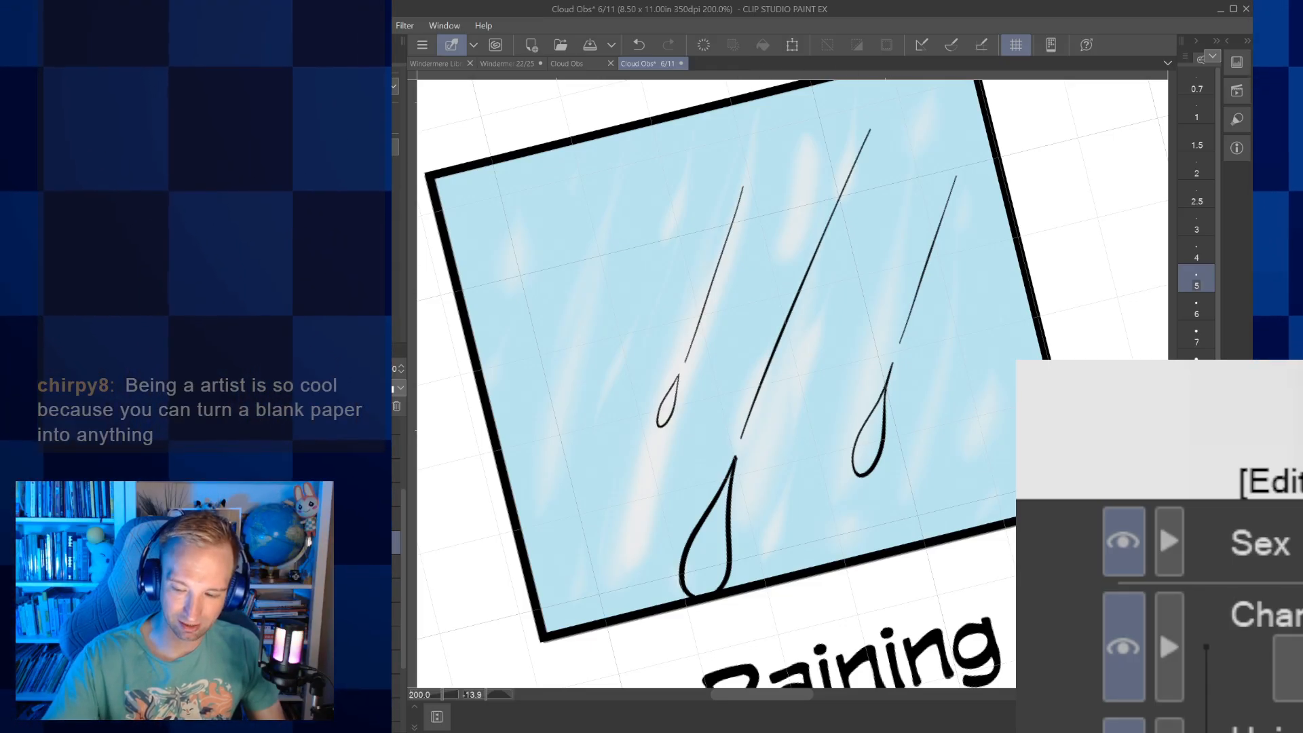
Ink a raindrop with a closed pointed tip near the picture's upper-left corner and a short trail reaching the top border
drag(753, 299, 870, 406)
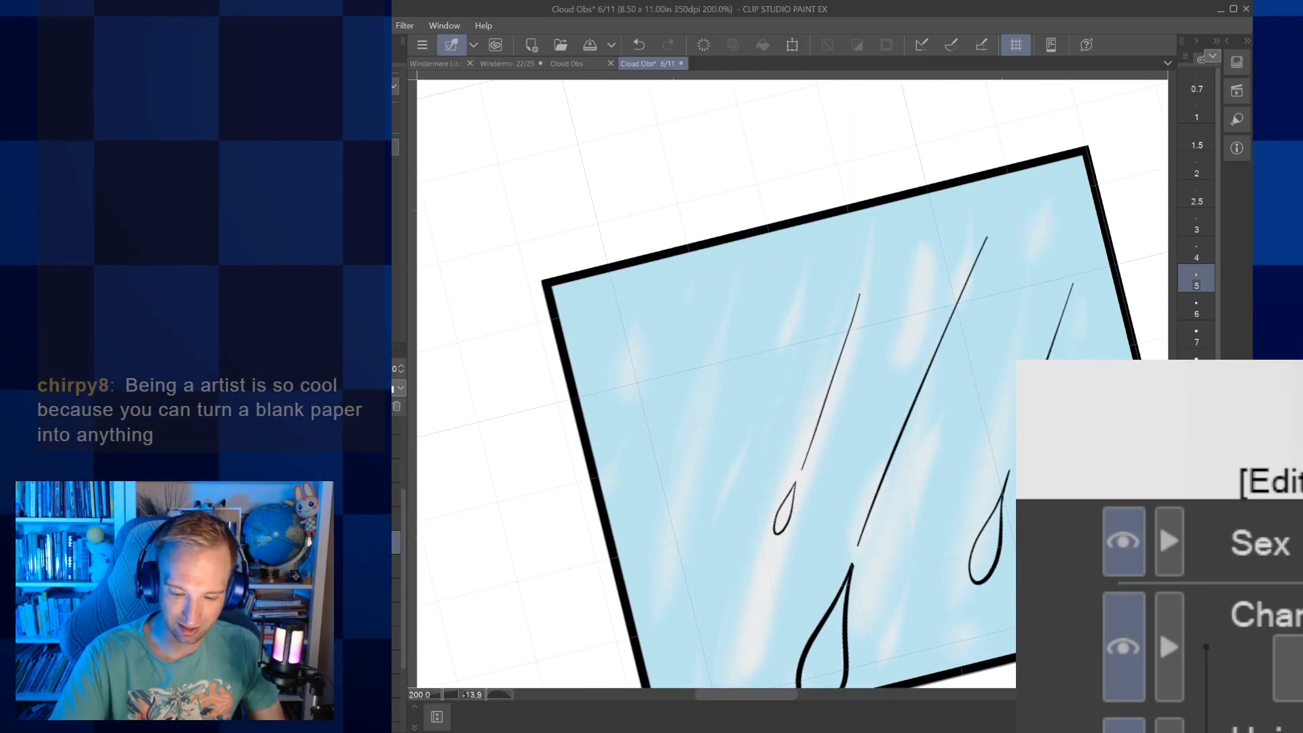
scroll(710, 345, up, 3)
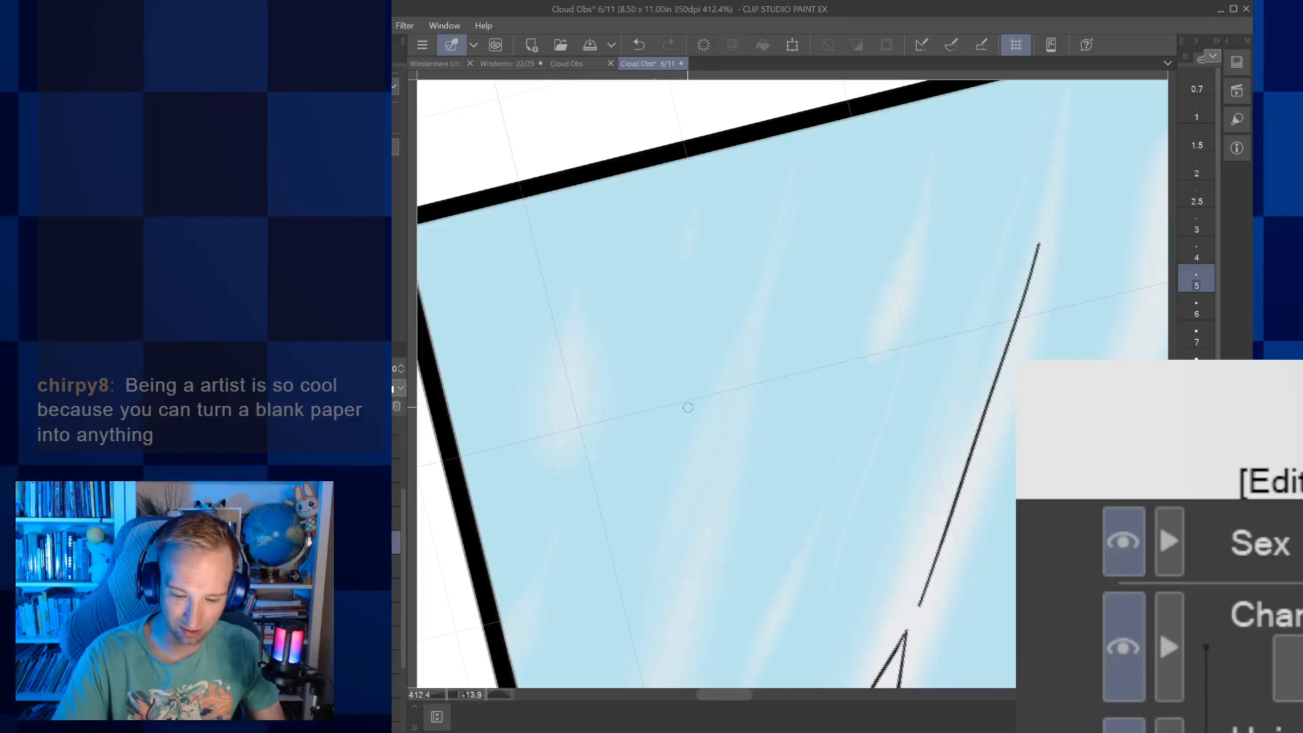
mouse_move(710, 345)
mouse_down()
mouse_move(667, 471)
mouse_move(637, 440)
mouse_move(713, 328)
mouse_up()
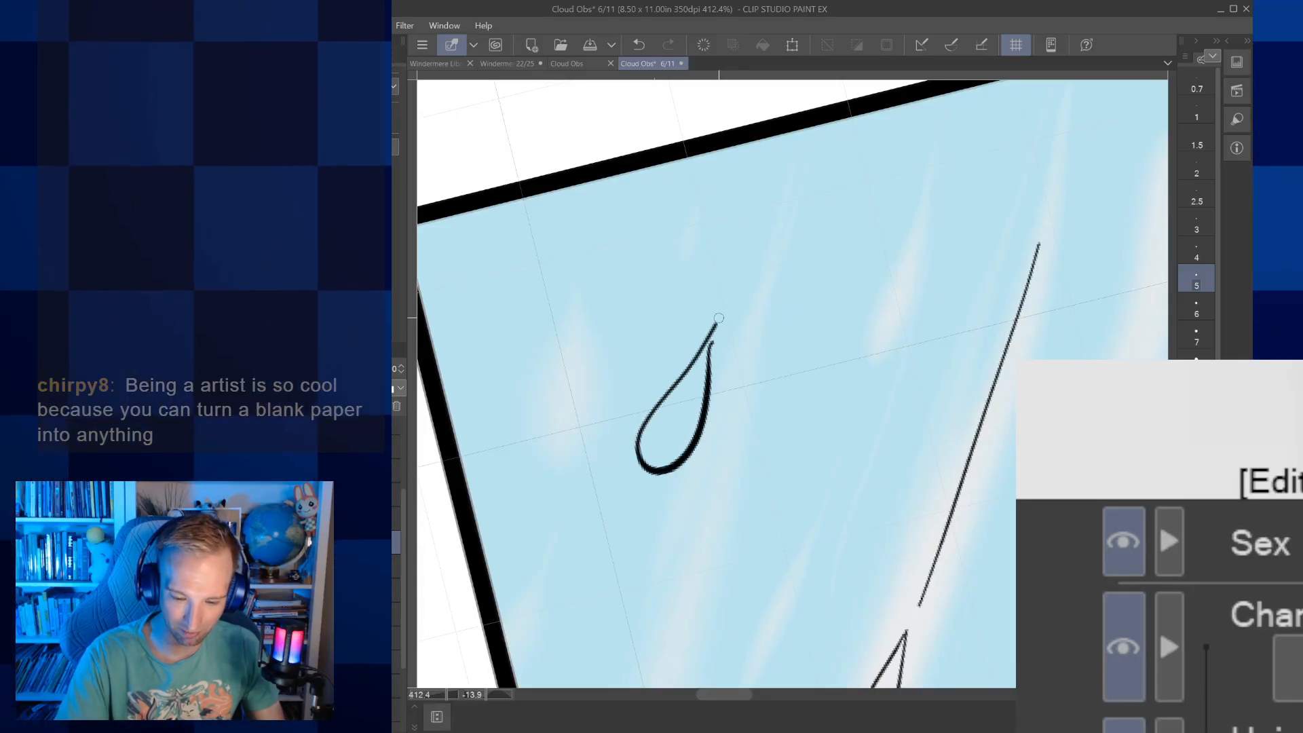
key(ctrl+z)
mouse_move(709, 431)
mouse_down()
mouse_move(642, 409)
mouse_move(733, 275)
mouse_up()
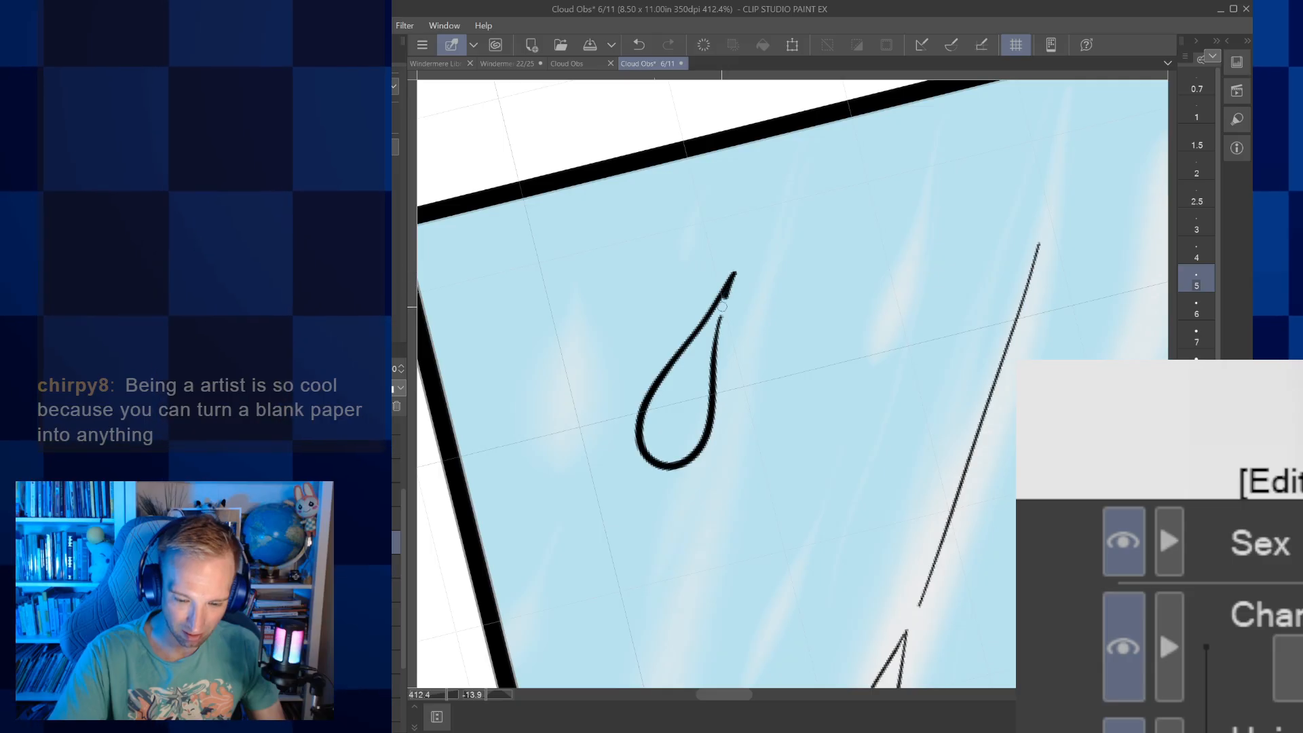
click(638, 45)
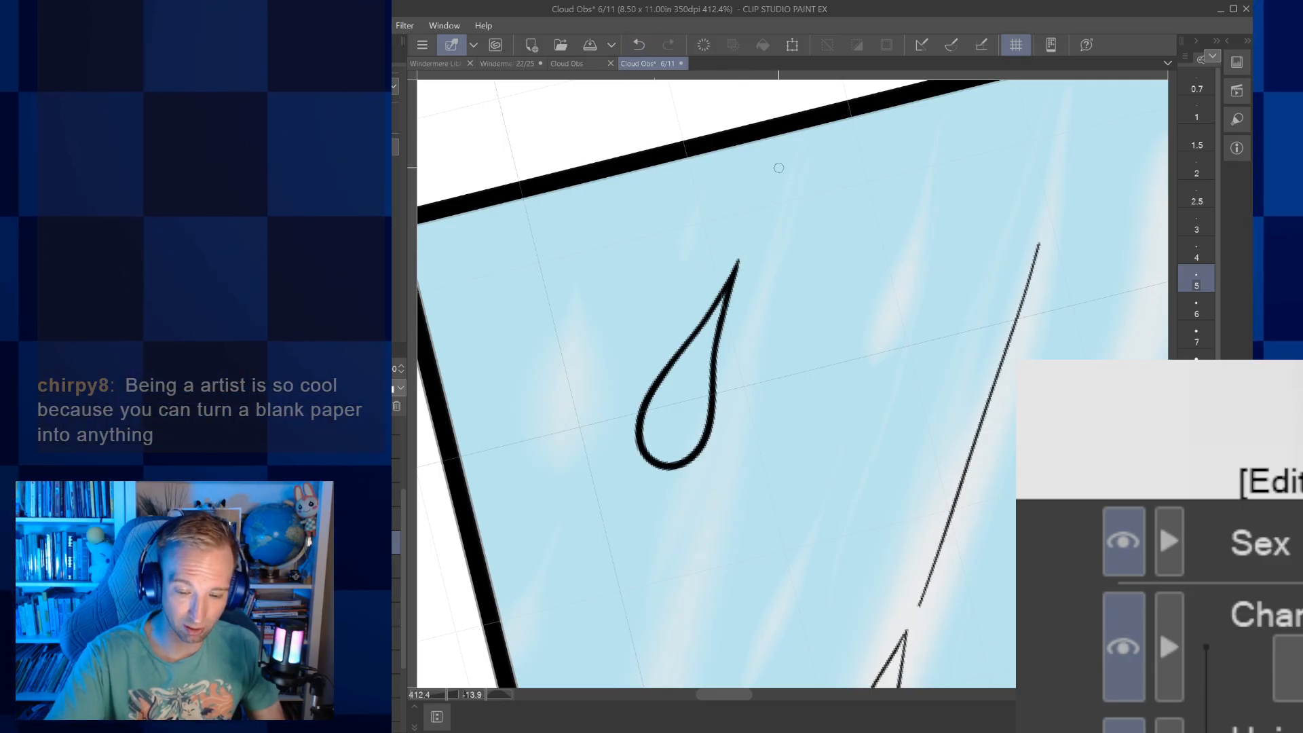
drag(752, 221, 809, 110)
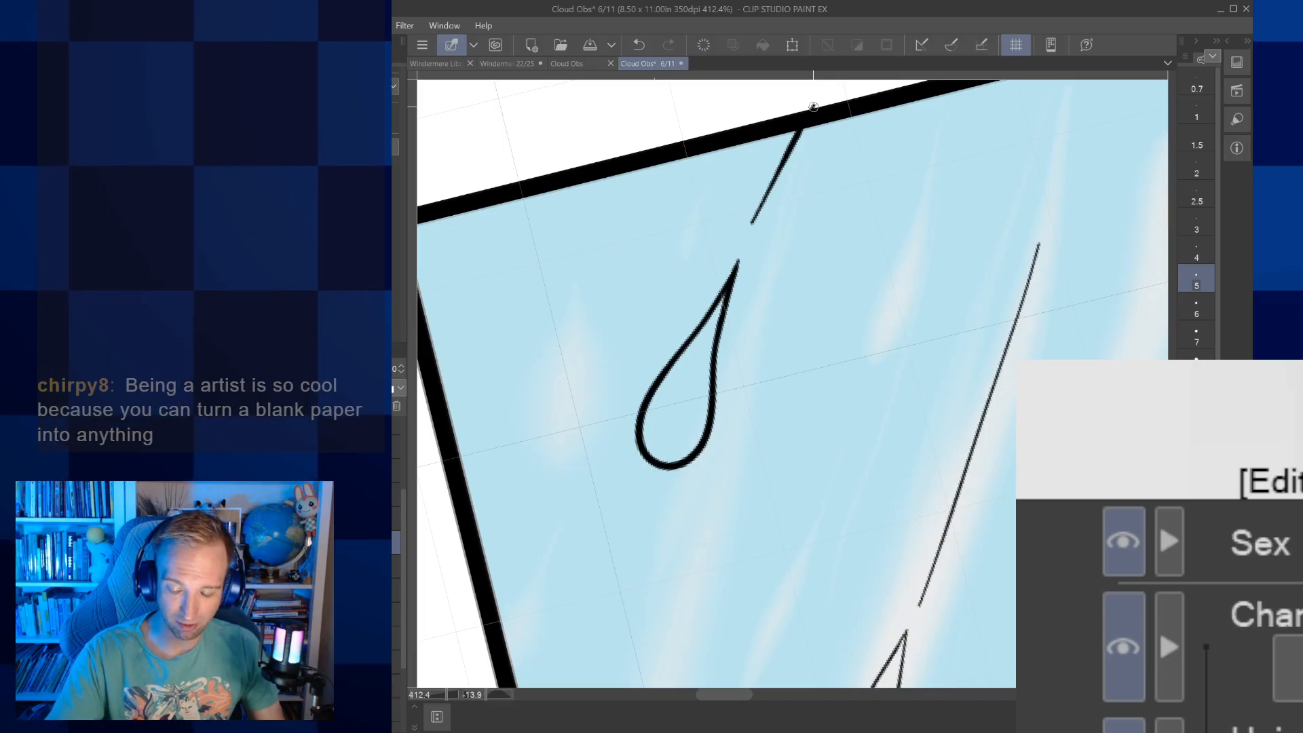
Ink a small raindrop at brush size 3 in the picture's upper-right corner, with a short trail running up to the border
scroll(792, 384, down, 7)
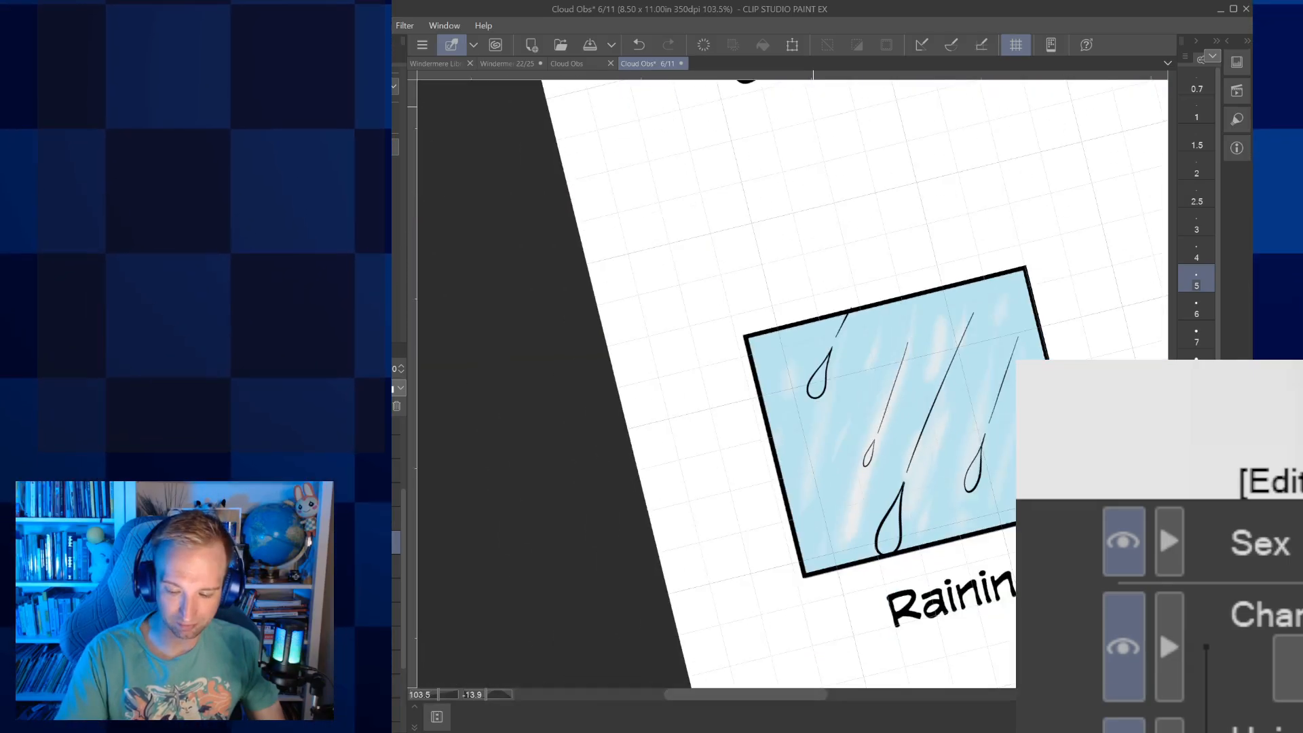
drag(893, 420, 793, 449)
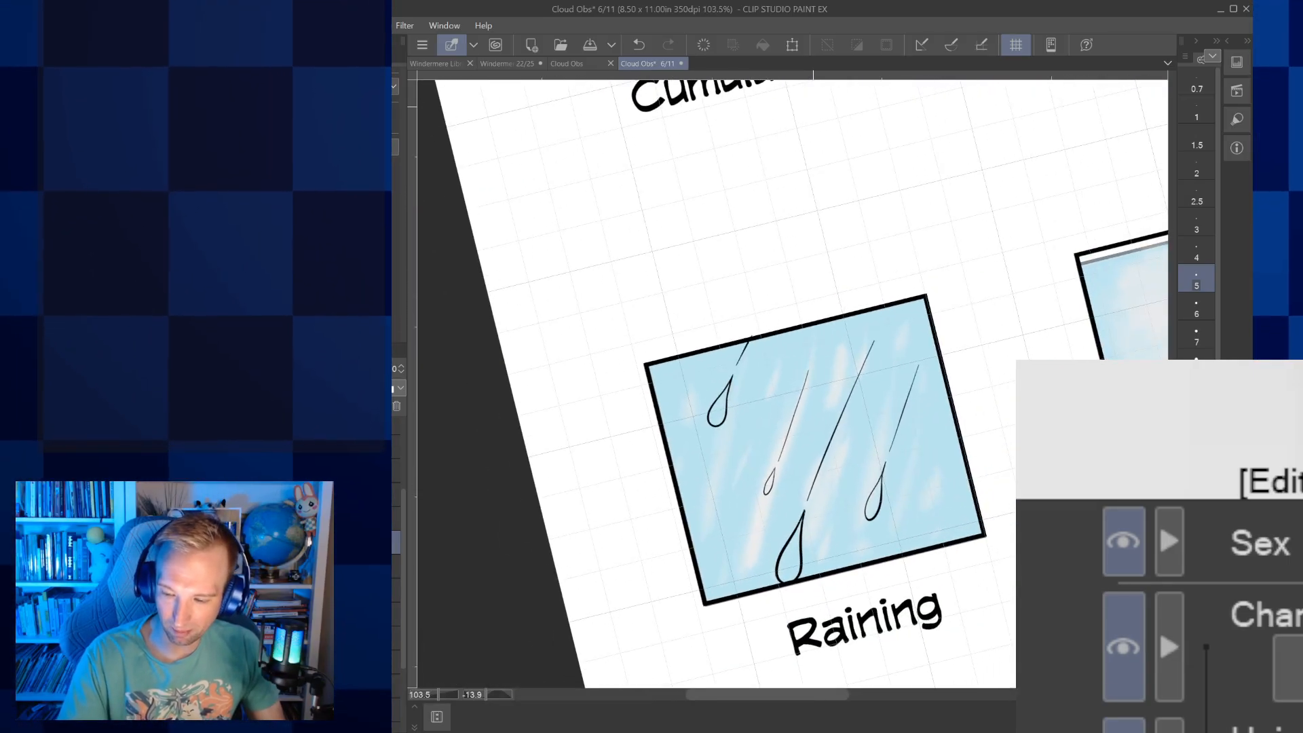
click(1196, 223)
scroll(792, 384, up, 4)
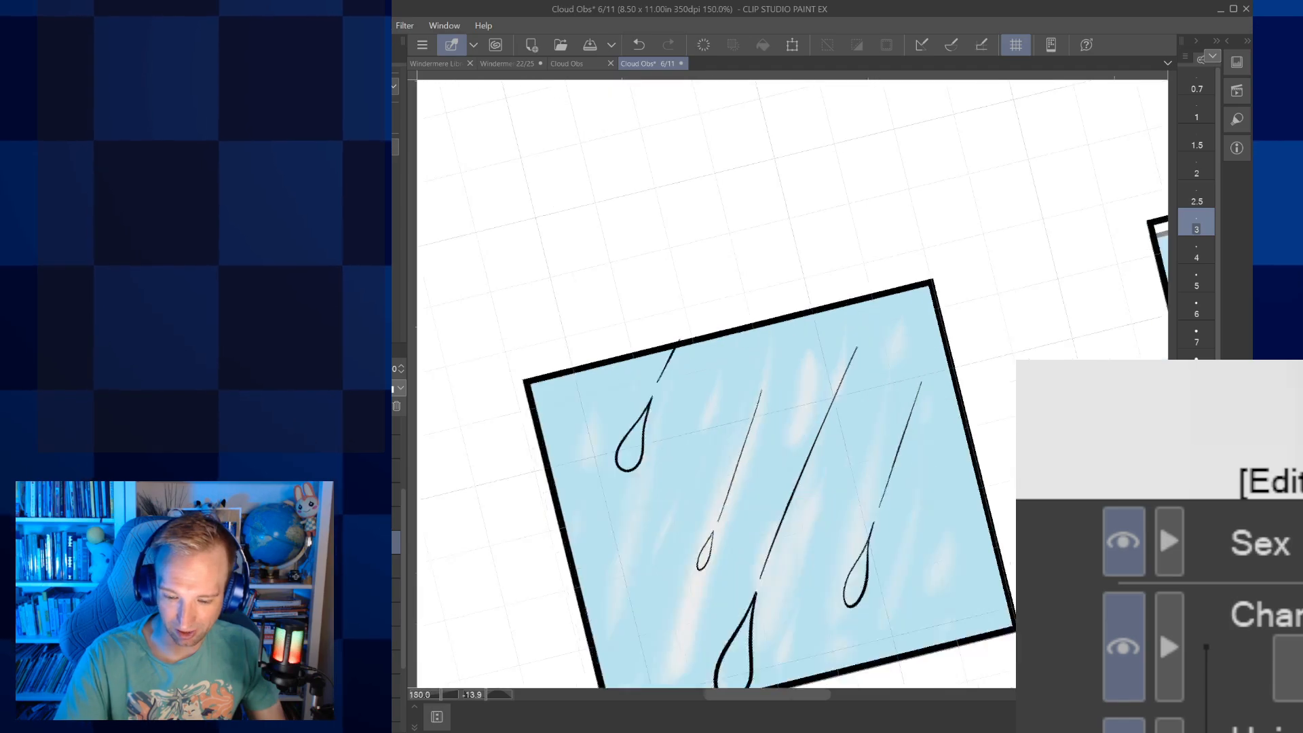
mouse_move(897, 376)
mouse_down()
mouse_move(888, 384)
mouse_move(891, 320)
mouse_move(893, 356)
mouse_up()
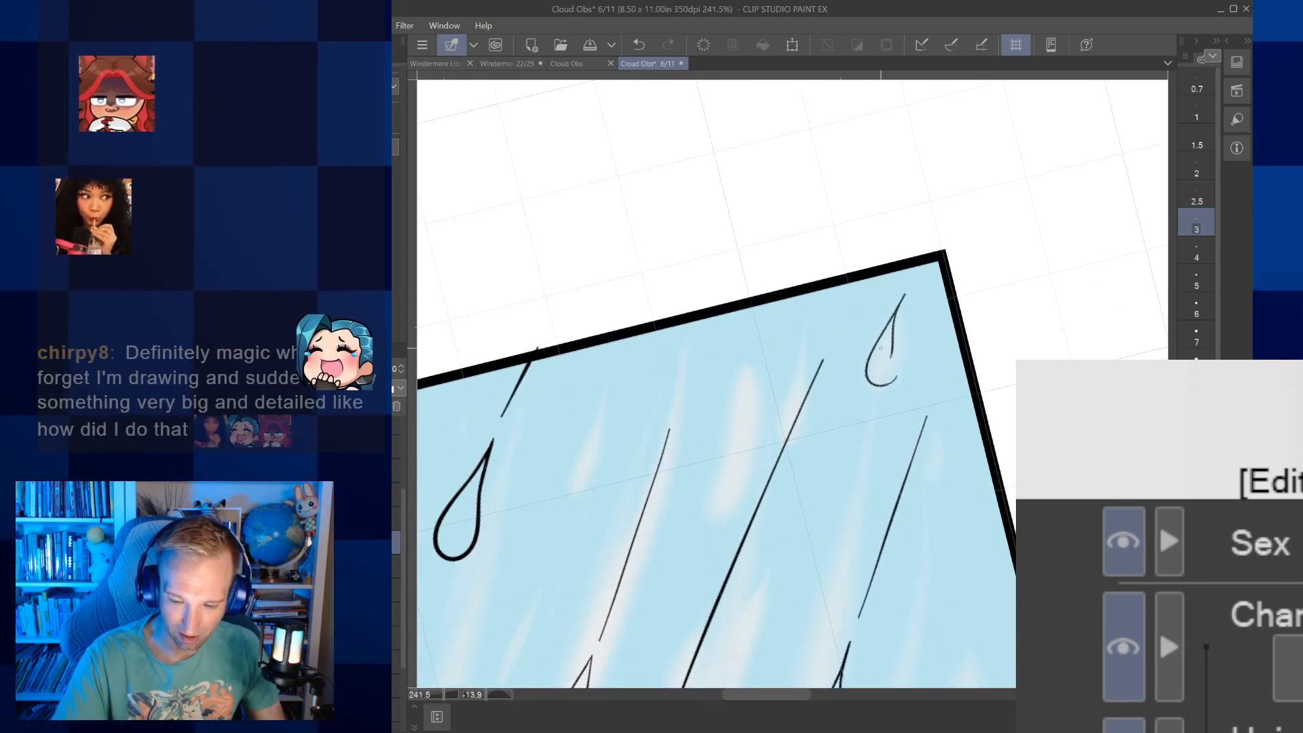
key(ctrl+z)
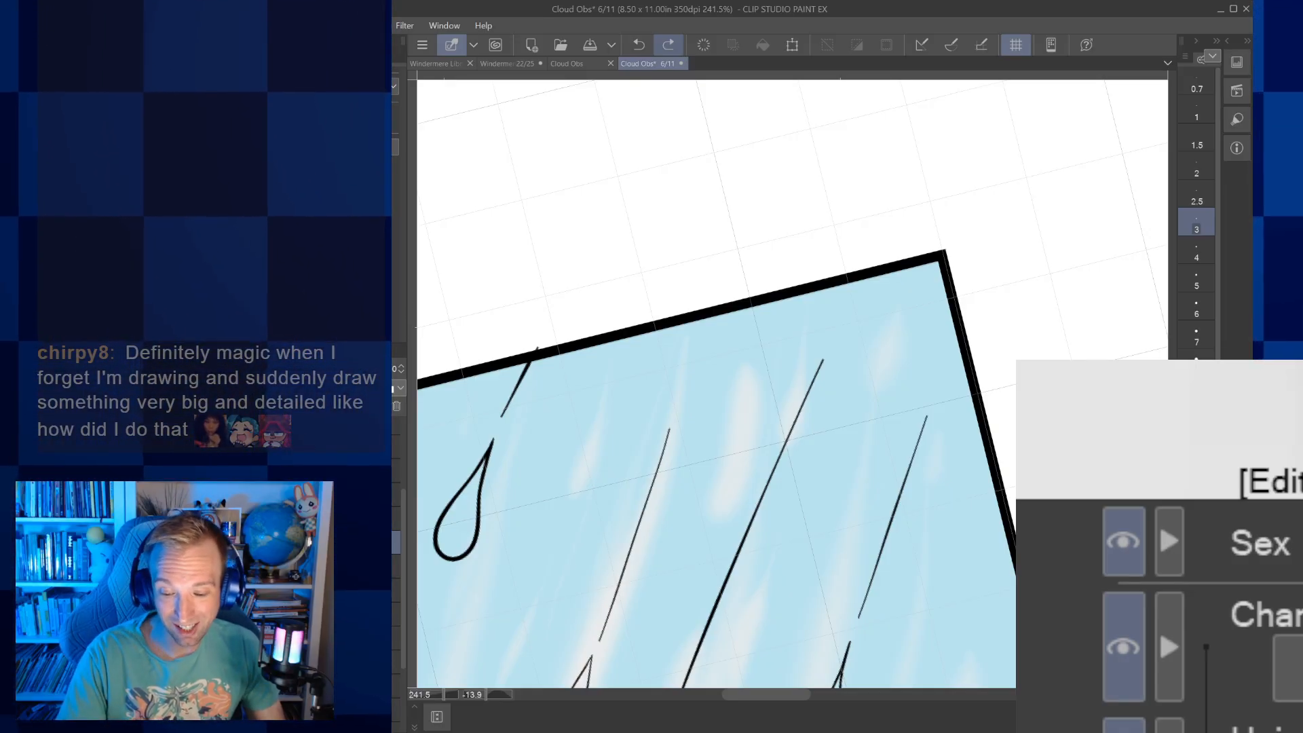
scroll(815, 404, up, 3)
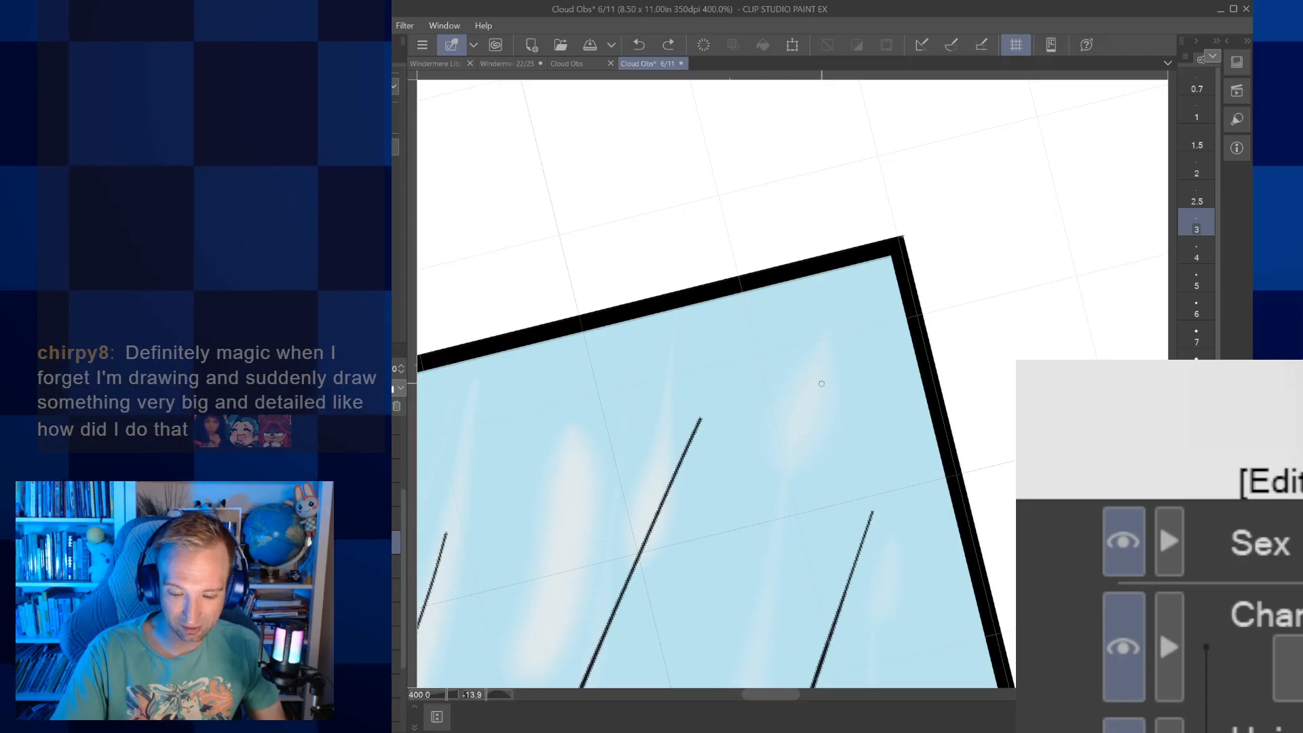
mouse_move(809, 464)
mouse_down()
mouse_move(779, 449)
mouse_move(881, 258)
mouse_up()
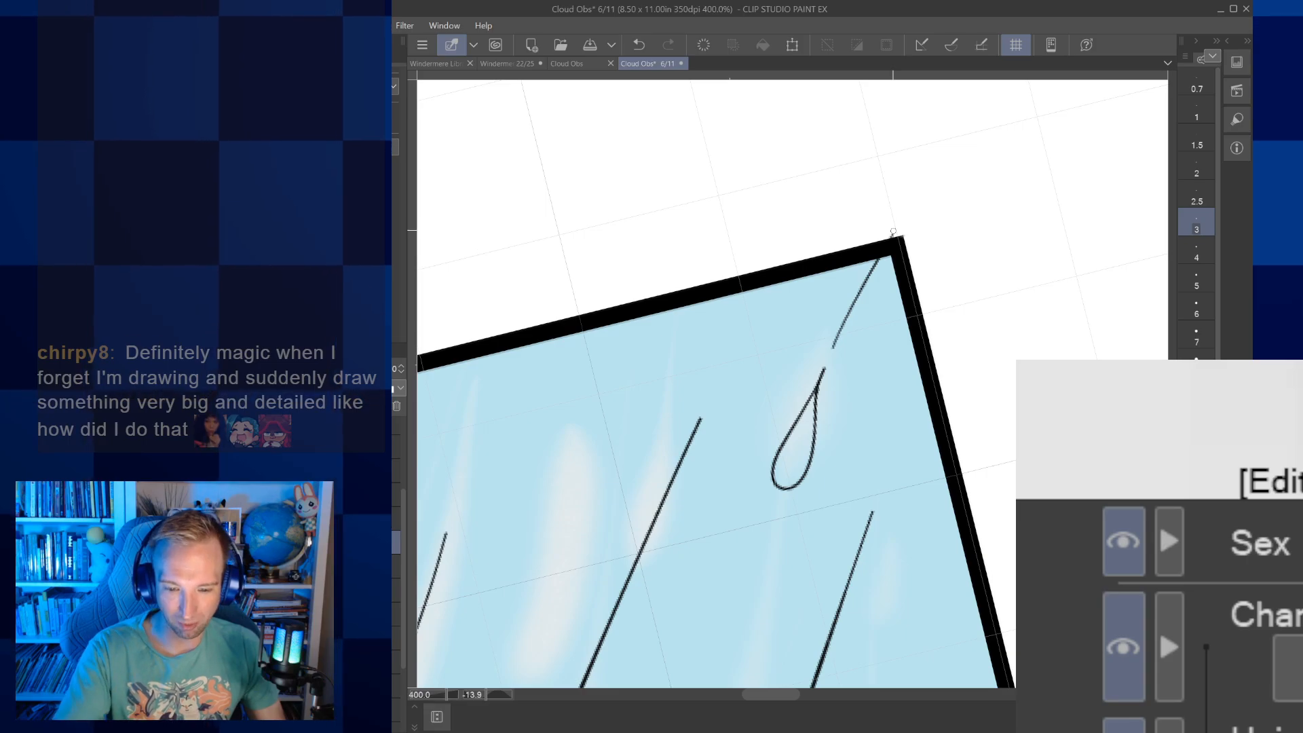
drag(865, 268, 871, 254)
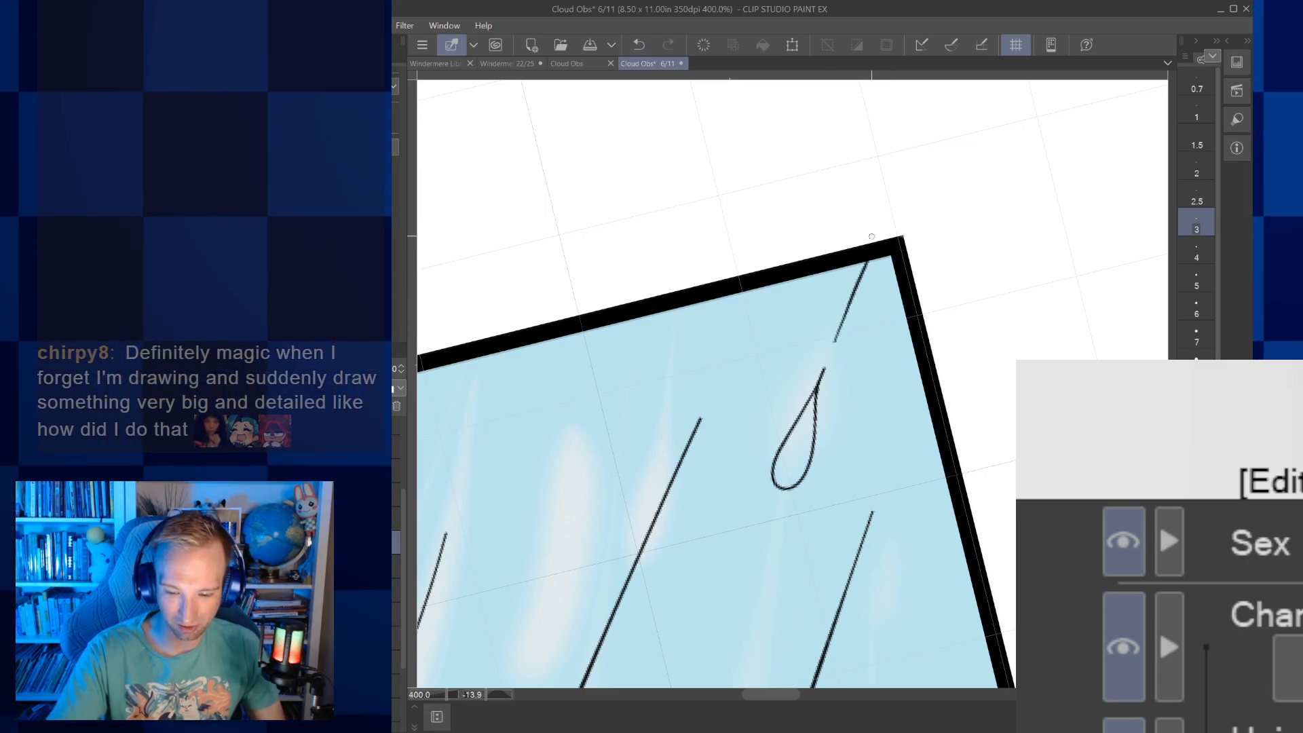
Ink a medium raindrop at brush size 5 beside the Raining picture's left border, with a long slanted trail above its tip
key(ctrl+minus)
key(ctrl+minus)
key(ctrl+minus)
key(ctrl+minus)
drag(790, 316, 871, 236)
mouse_move(710, 448)
mouse_down()
mouse_move(777, 445)
mouse_move(853, 387)
mouse_up()
click(1196, 277)
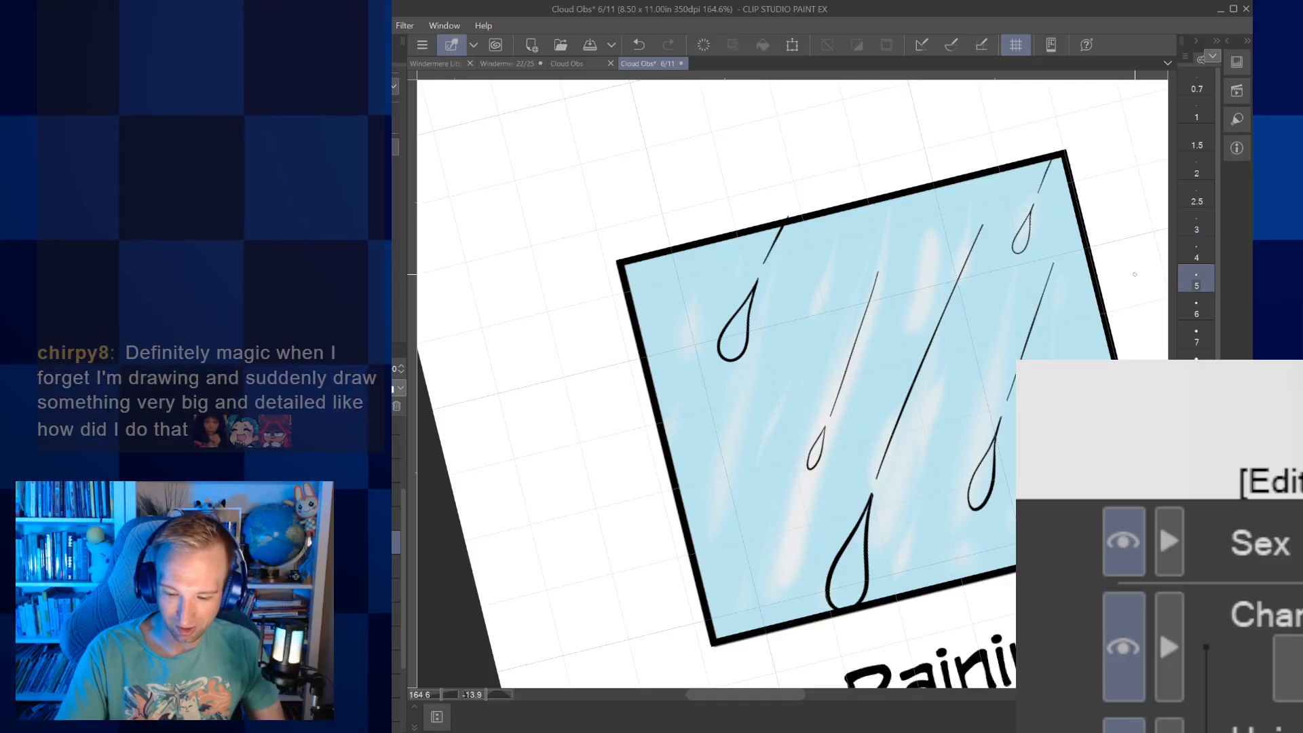
drag(711, 553, 724, 462)
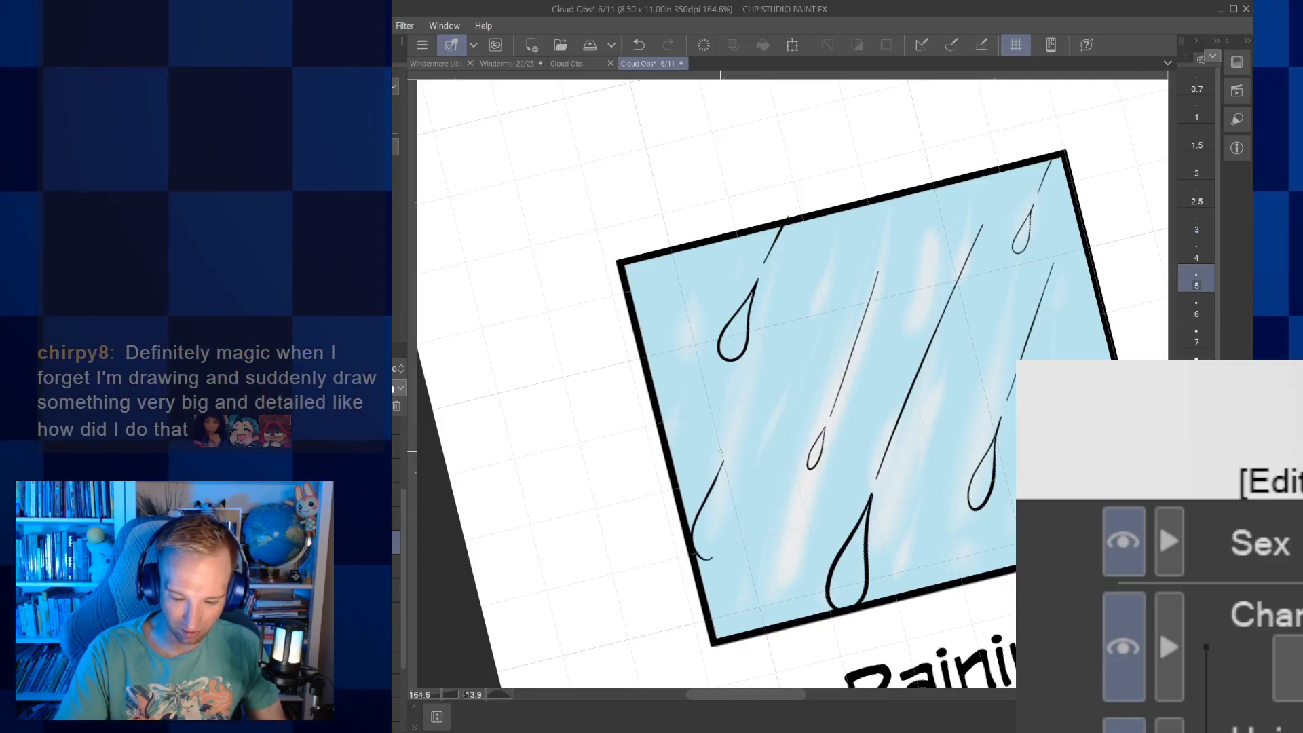
click(638, 45)
drag(753, 511, 807, 467)
scroll(808, 467, up, 5)
mouse_move(746, 499)
mouse_down()
mouse_move(711, 470)
mouse_move(784, 346)
mouse_move(765, 423)
mouse_up()
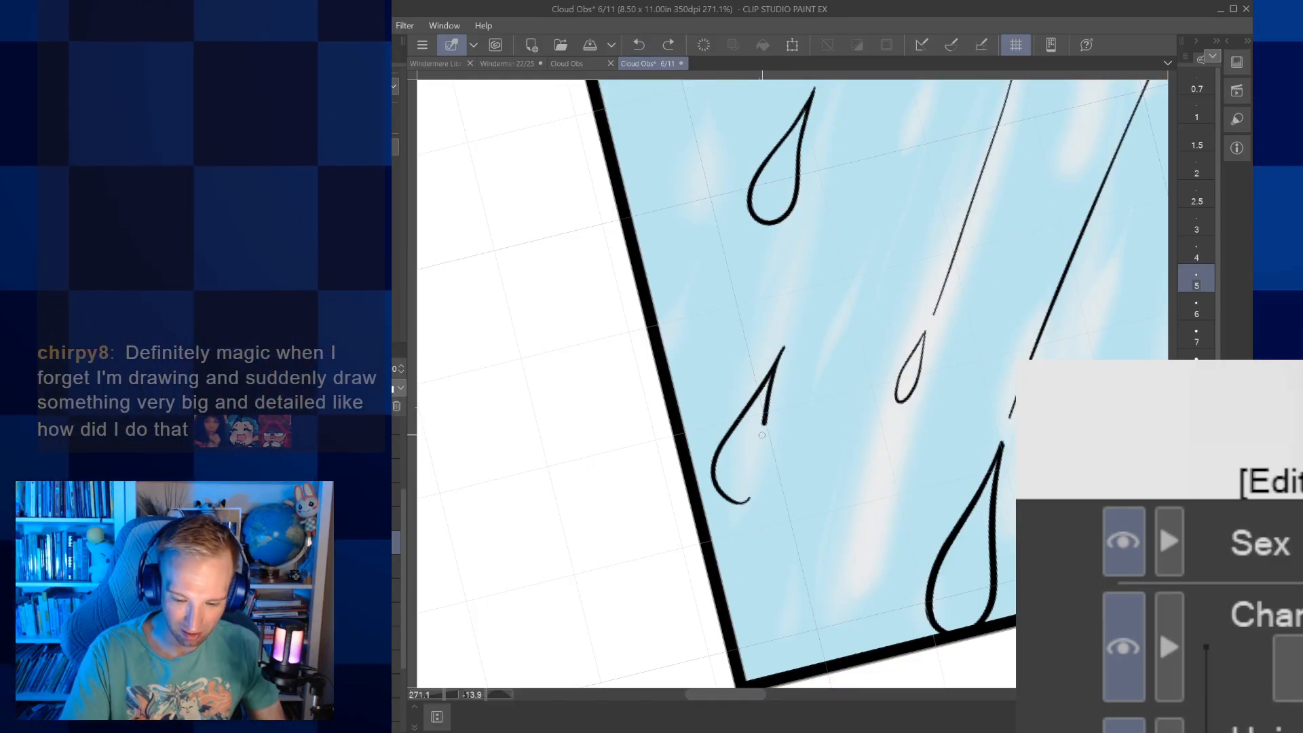
click(640, 46)
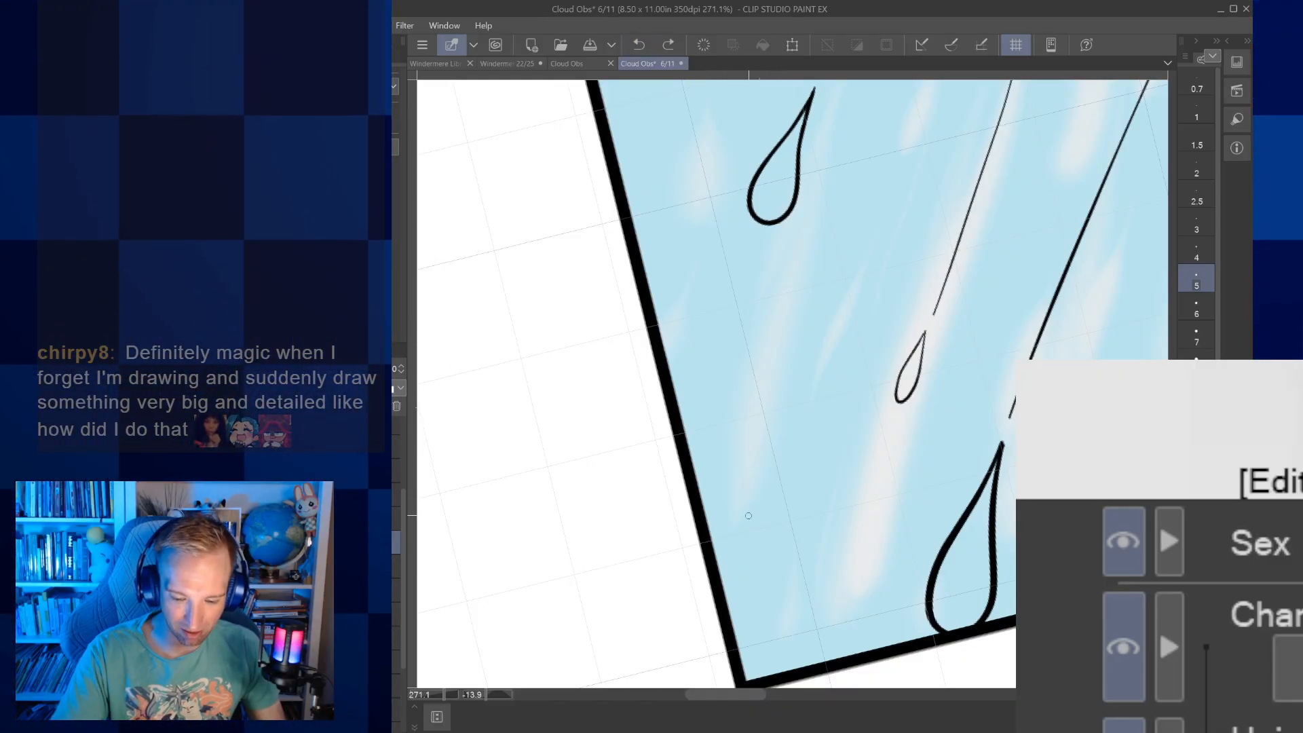
mouse_move(774, 371)
mouse_down()
mouse_move(766, 464)
mouse_move(734, 485)
mouse_move(723, 456)
mouse_move(779, 356)
mouse_up()
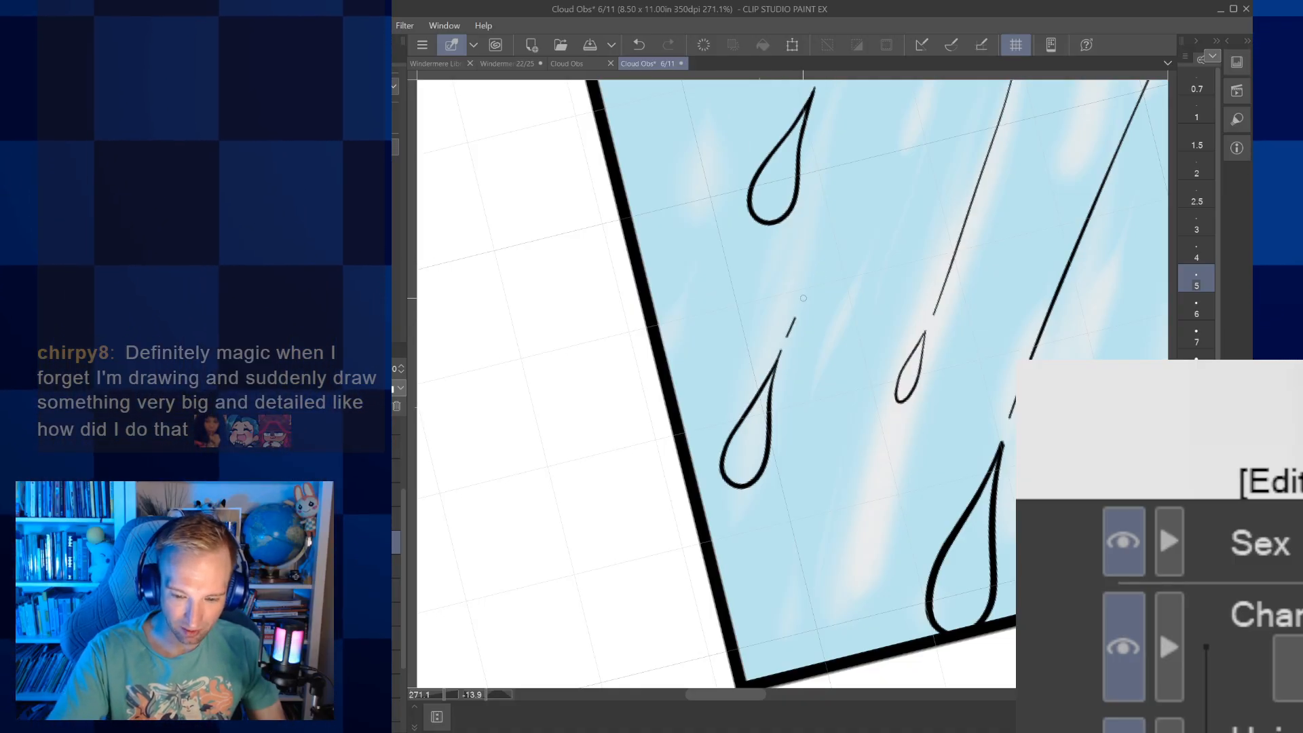
Ink a large, thick raindrop at brush size 7 with its closed pointed tip touching the Raining picture's top border
scroll(928, 384, down, 7)
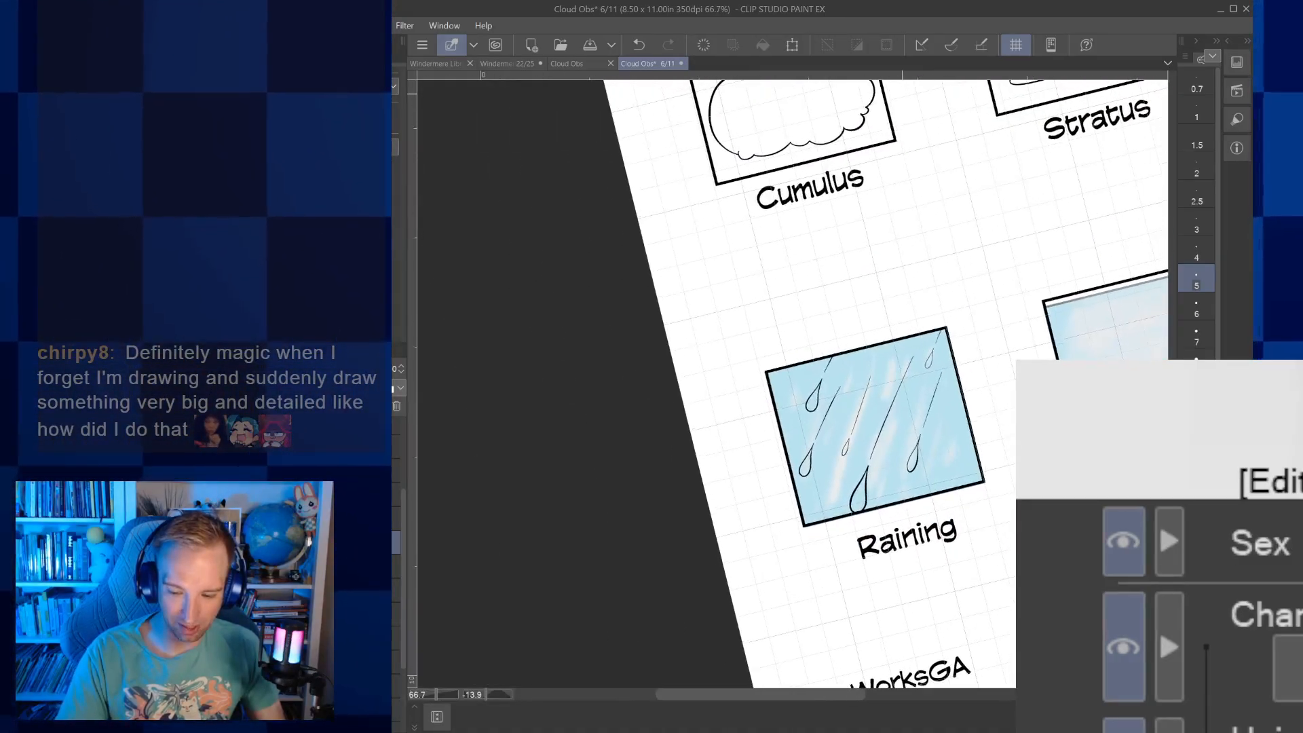
scroll(927, 385, up, 4)
scroll(858, 349, up, 2)
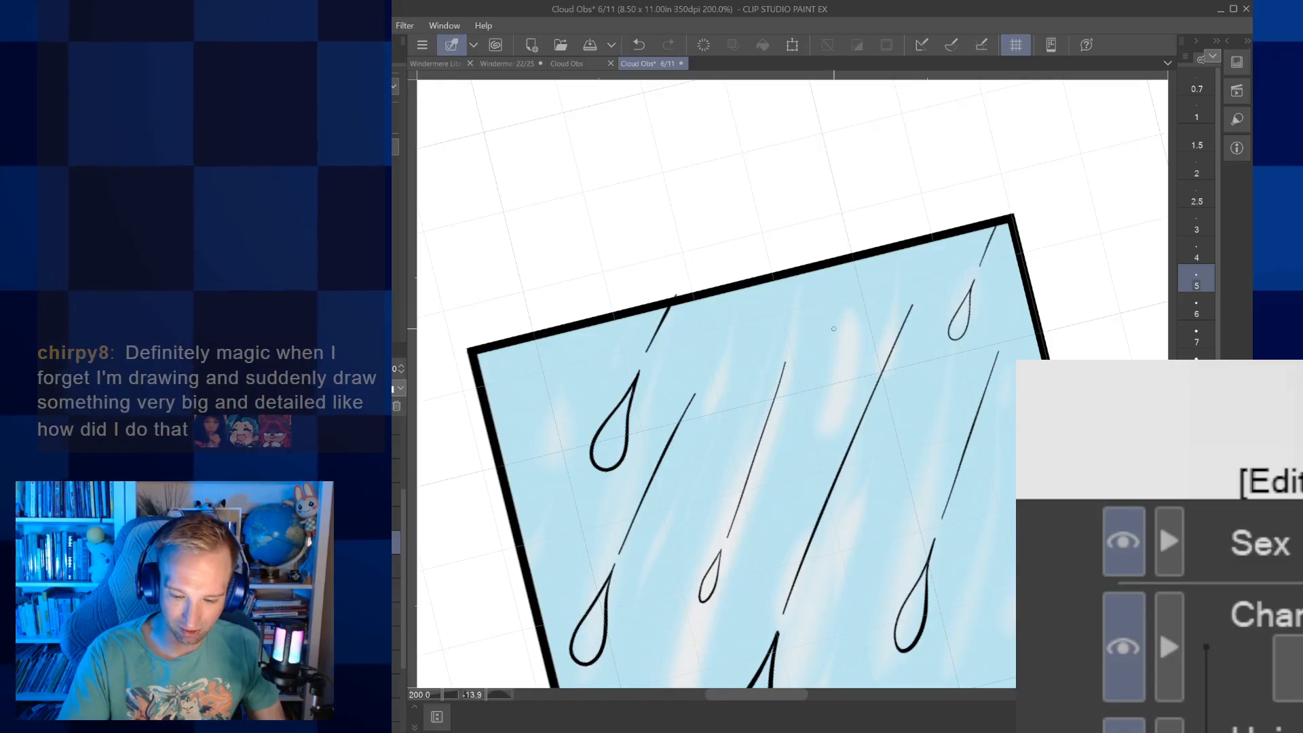
key(bracketright)
key(bracketright)
mouse_move(836, 358)
mouse_down()
mouse_move(800, 366)
mouse_move(796, 318)
mouse_move(839, 257)
mouse_move(834, 363)
mouse_up()
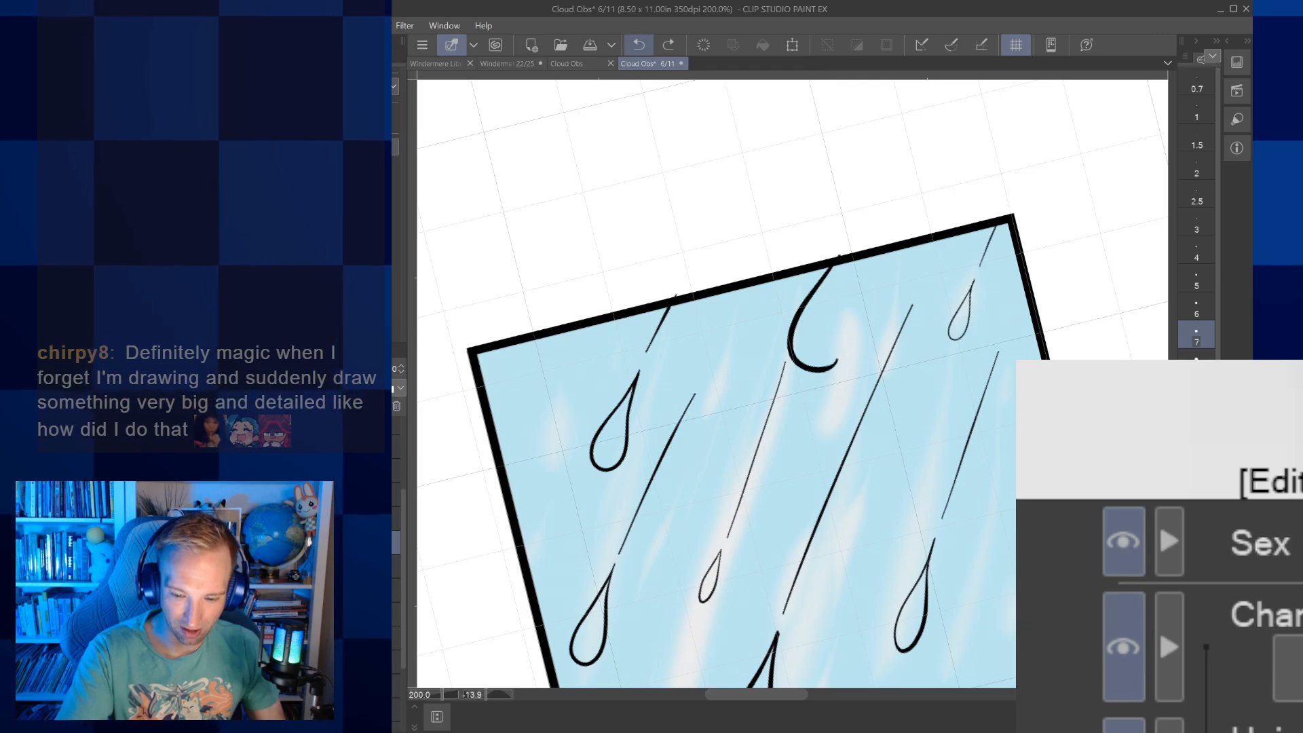
mouse_move(856, 272)
mouse_down()
mouse_move(831, 379)
mouse_move(801, 367)
mouse_move(859, 259)
mouse_up()
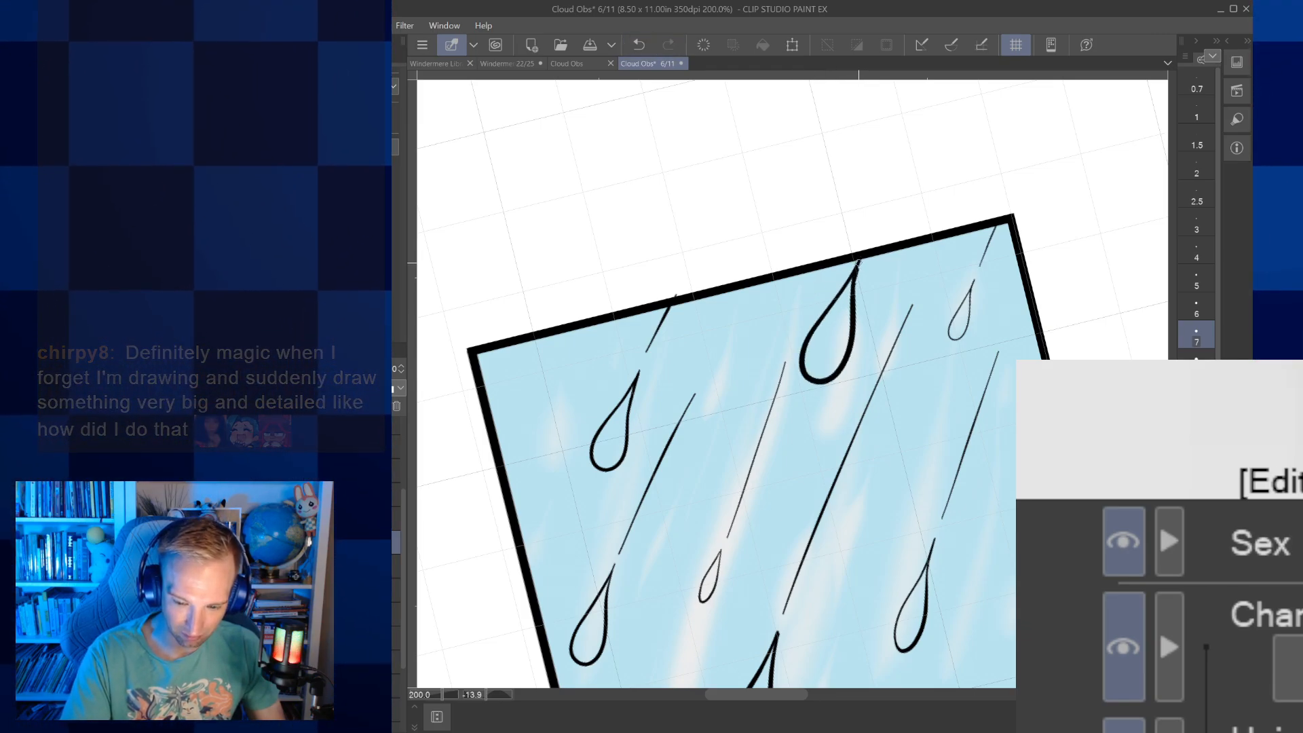
Ink a small raindrop at brush size 4 near the picture's lower-right corner, with a thin slanted trail reaching the right border
scroll(868, 238, down, 5)
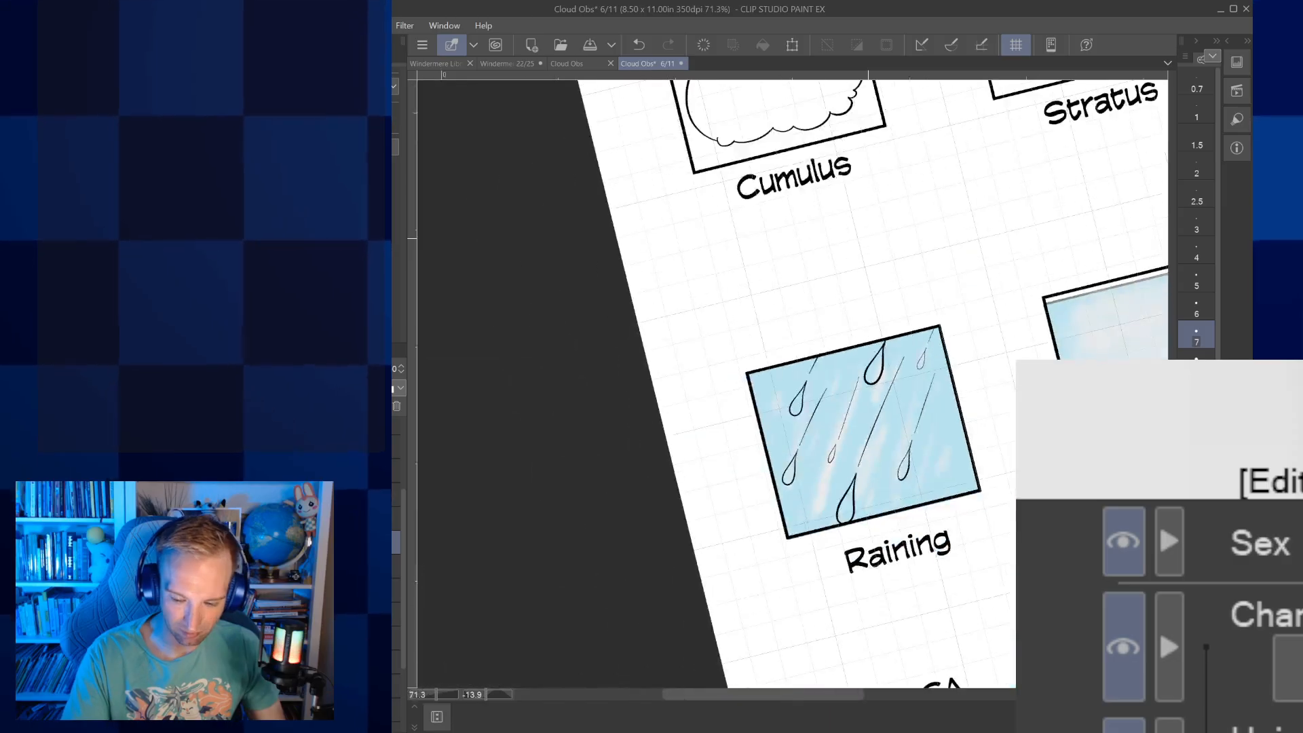
drag(902, 385, 823, 388)
click(1195, 254)
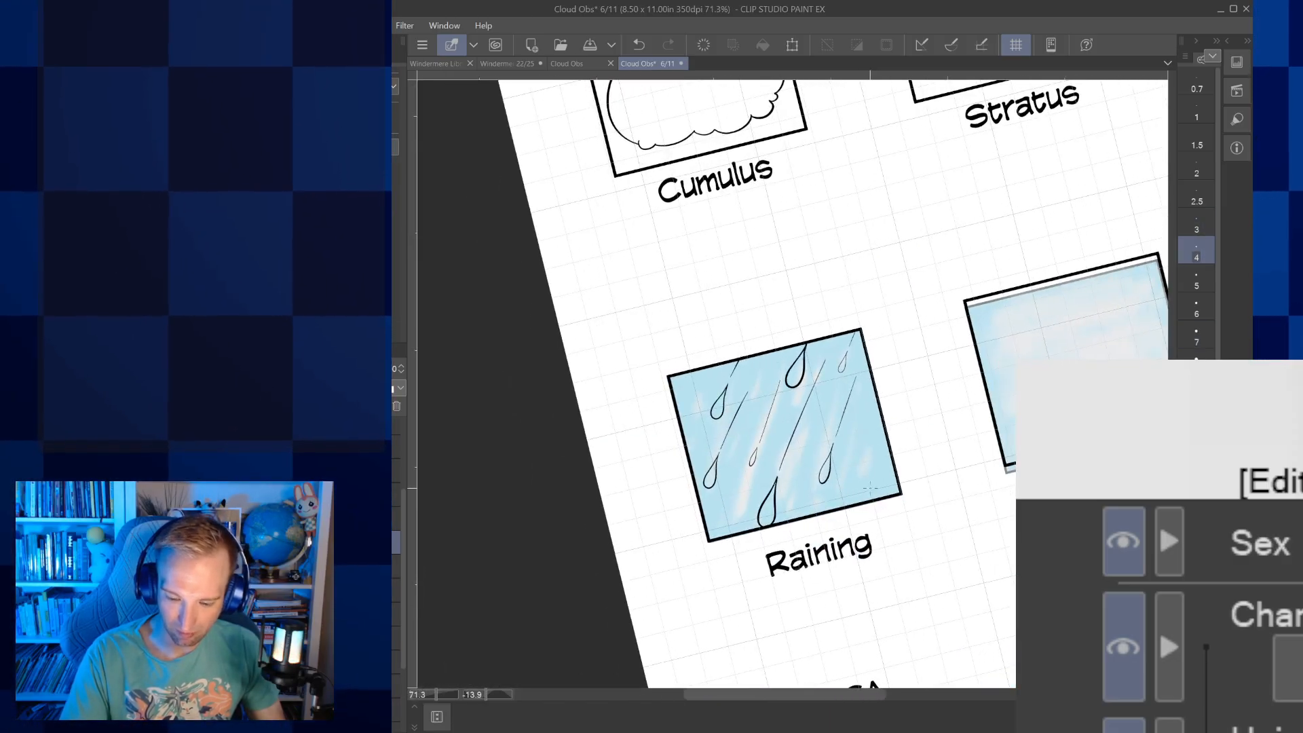
drag(874, 458, 873, 496)
key(ctrl+z)
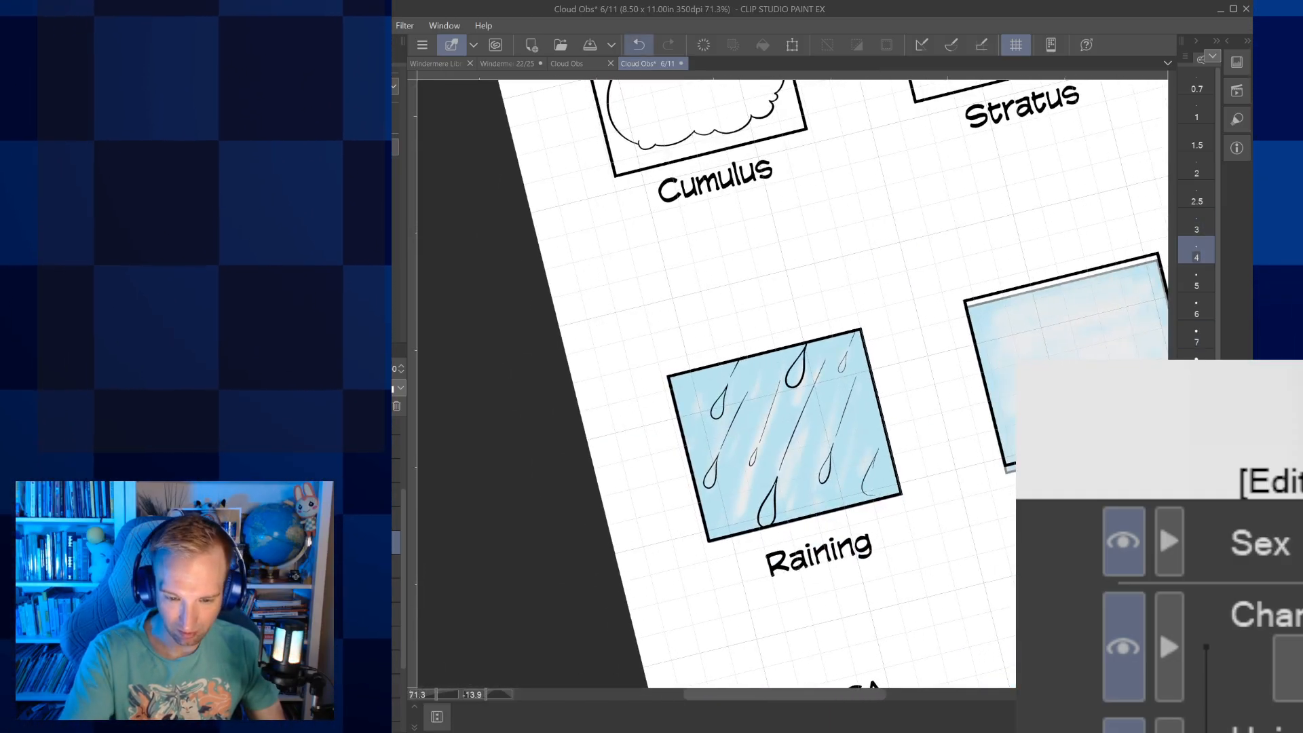
scroll(866, 460, up, 3)
mouse_move(877, 485)
mouse_down()
mouse_move(874, 520)
mouse_move(861, 520)
mouse_move(876, 488)
mouse_up()
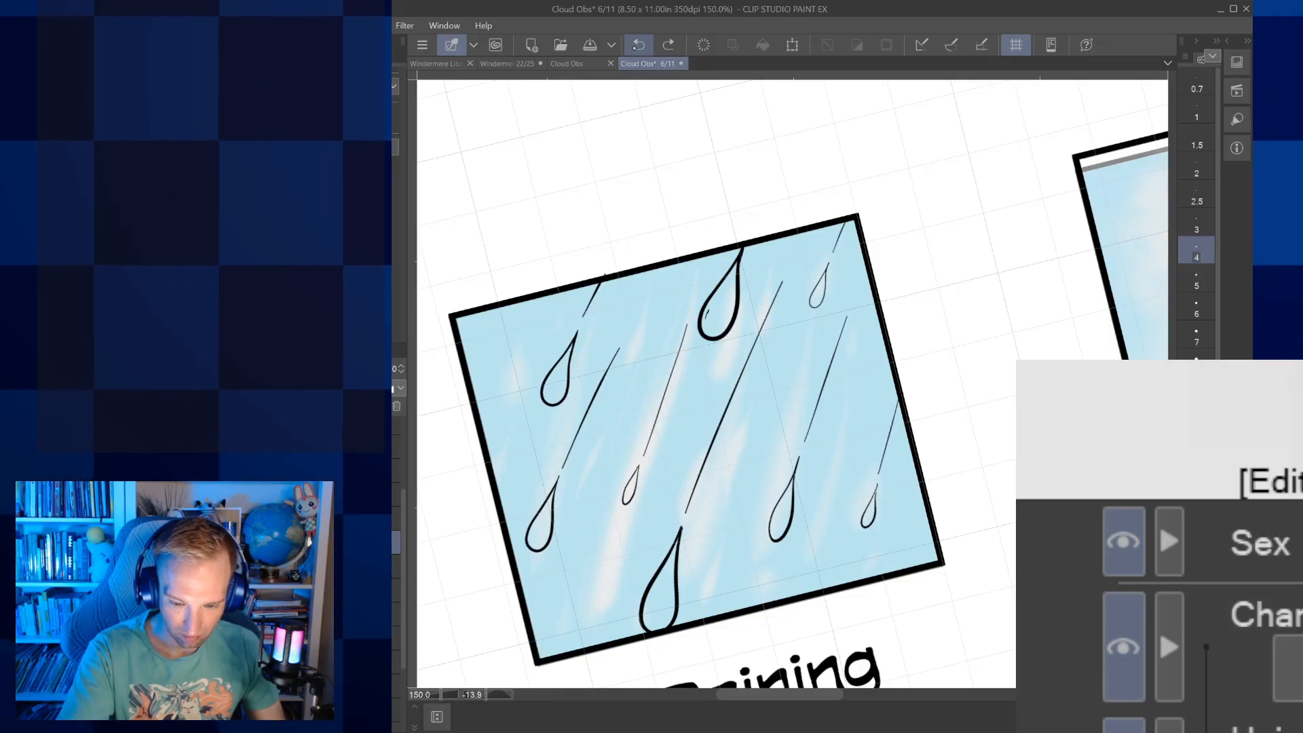
Add small curved highlight marks inside the two large raindrops touching the picture's top and bottom borders
scroll(710, 312, up, 4)
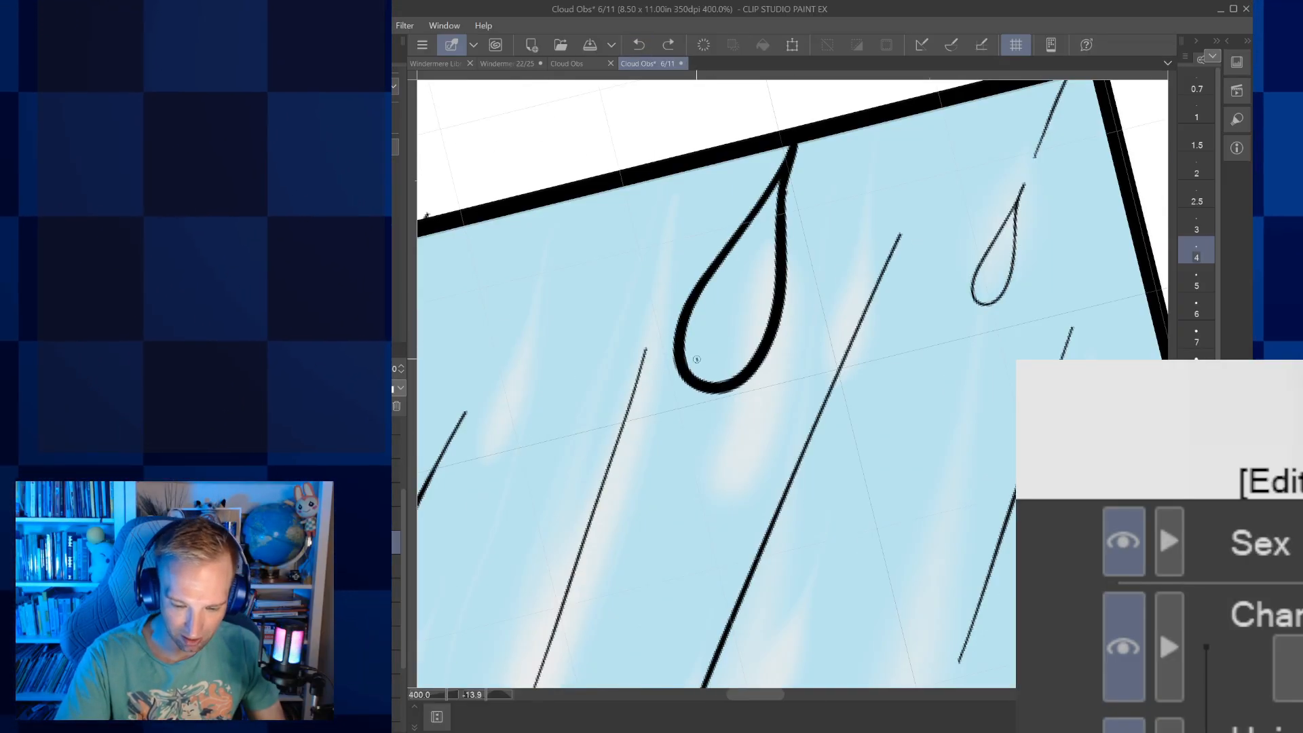
drag(701, 327, 697, 359)
mouse_move(597, 637)
mouse_down()
mouse_move(679, 365)
mouse_move(698, 350)
mouse_up()
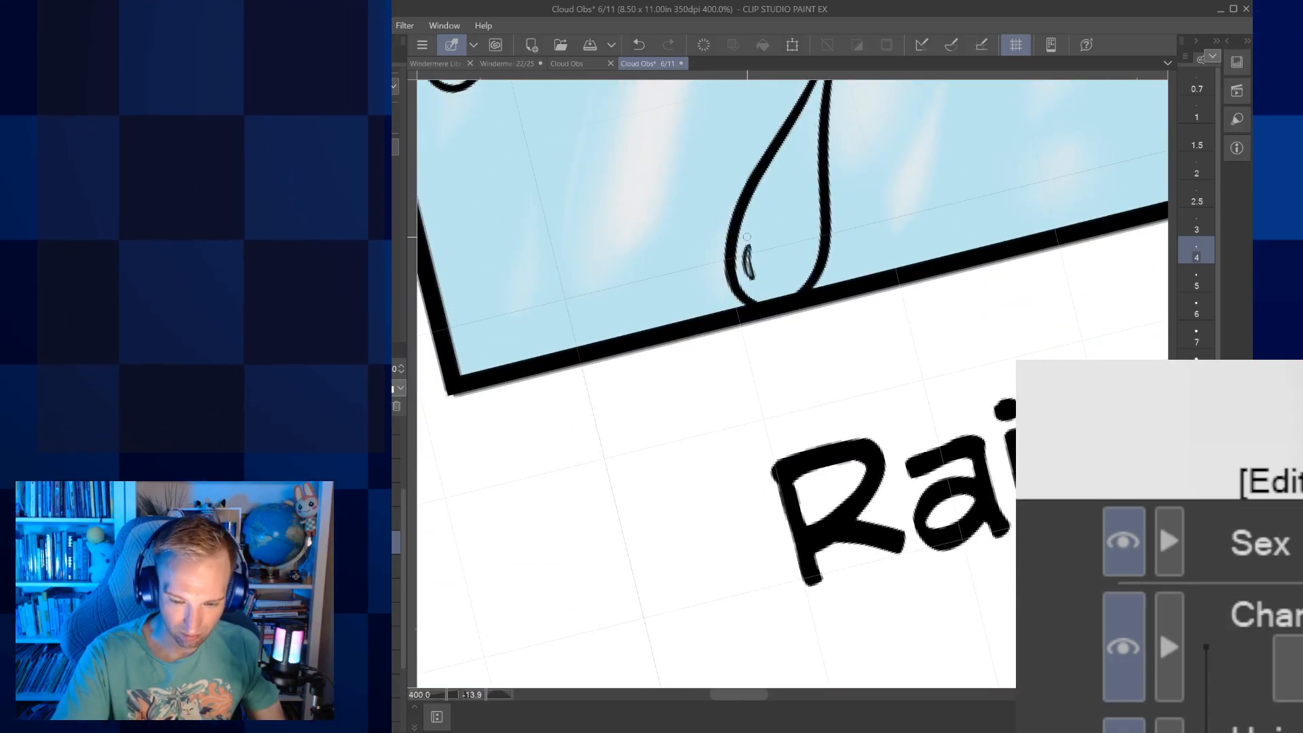
Add small highlight marks inside the two medium raindrops along the left side of the Raining picture
drag(644, 143, 890, 636)
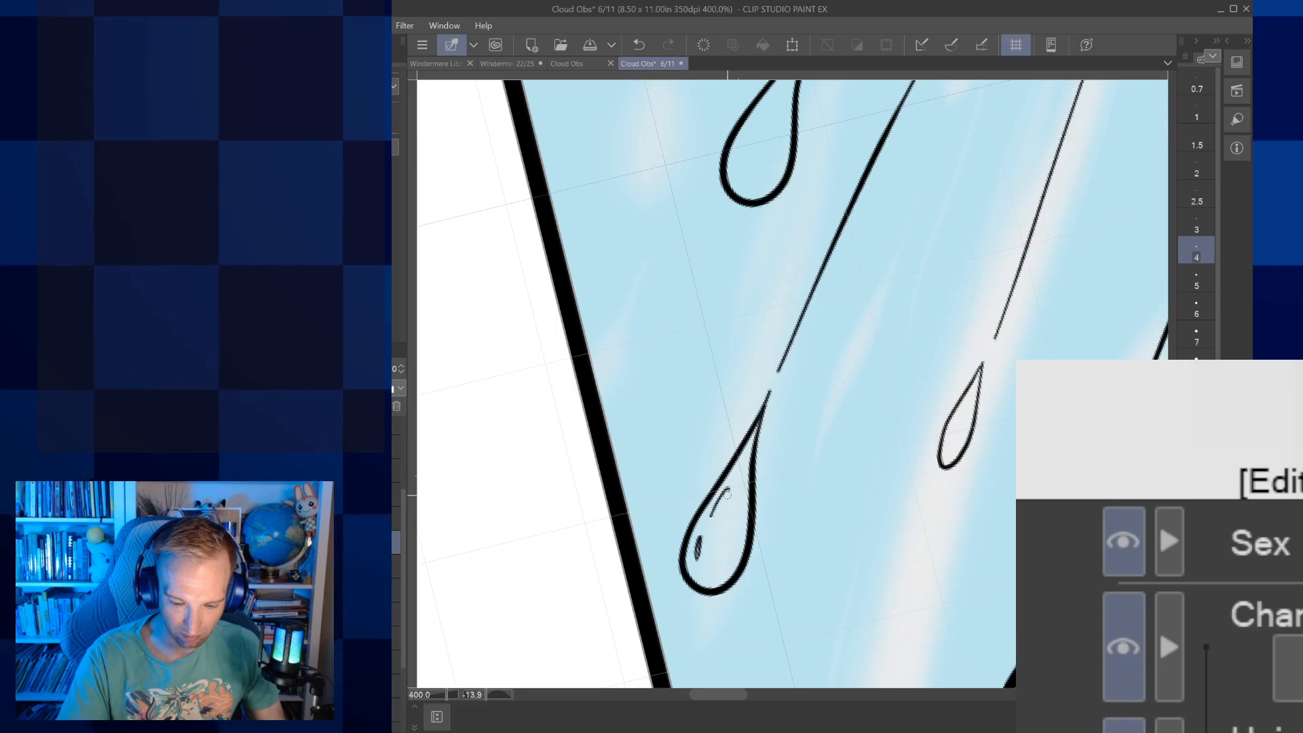
drag(731, 217, 750, 441)
drag(760, 364, 753, 389)
scroll(751, 389, down, 5)
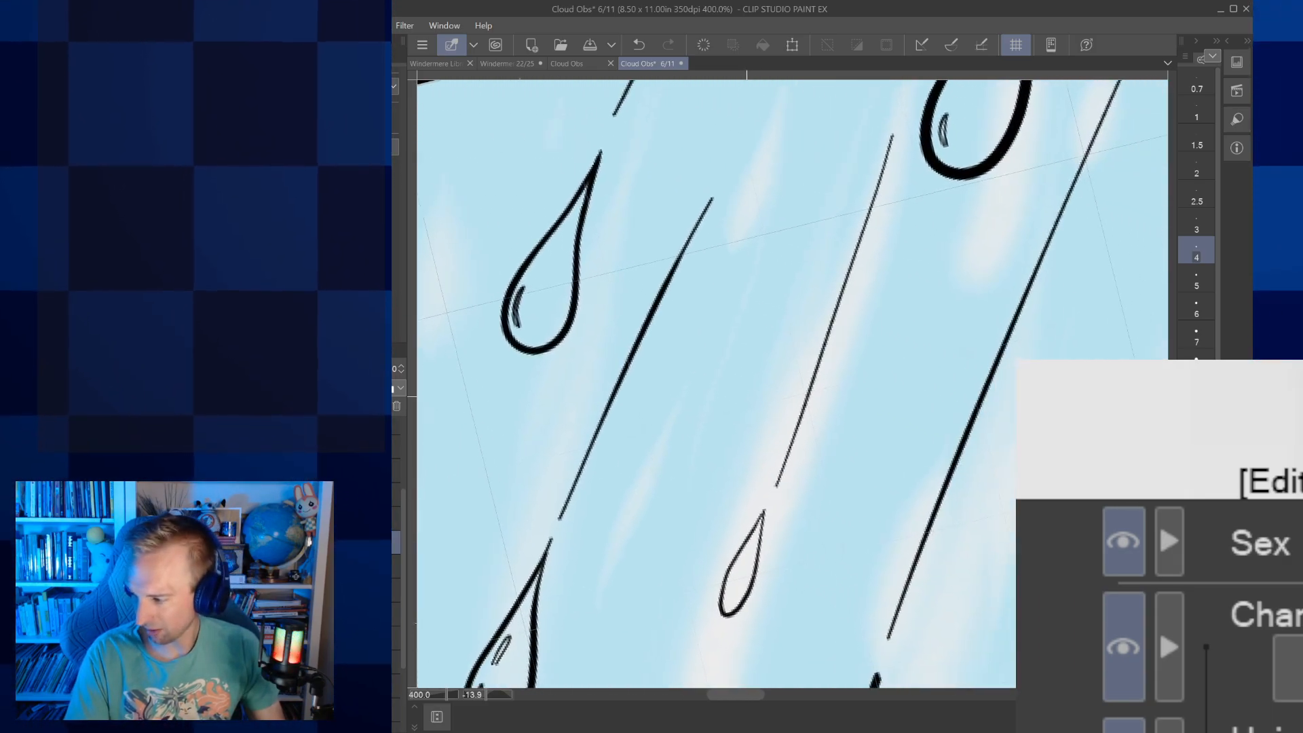
Add a tiny highlight mark inside the small raindrop in the middle of the Raining picture
scroll(871, 495, up, 5)
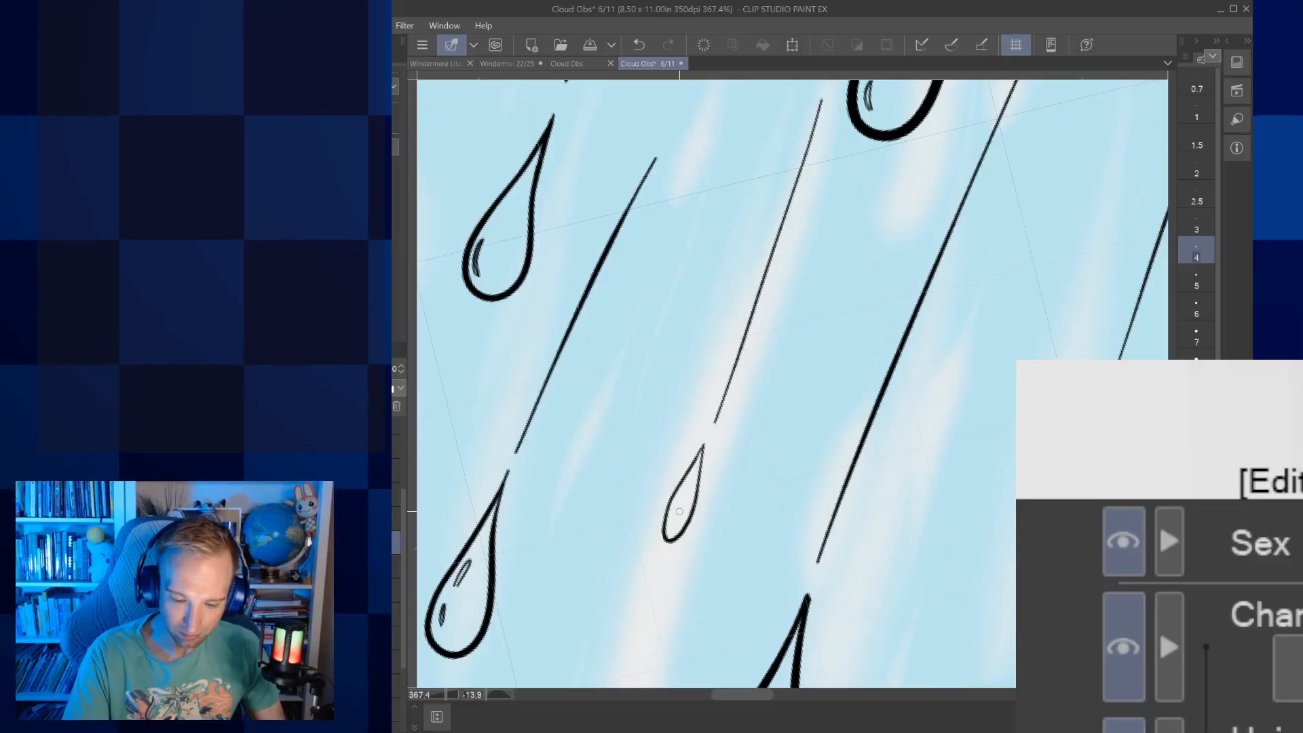
key(ctrl+z)
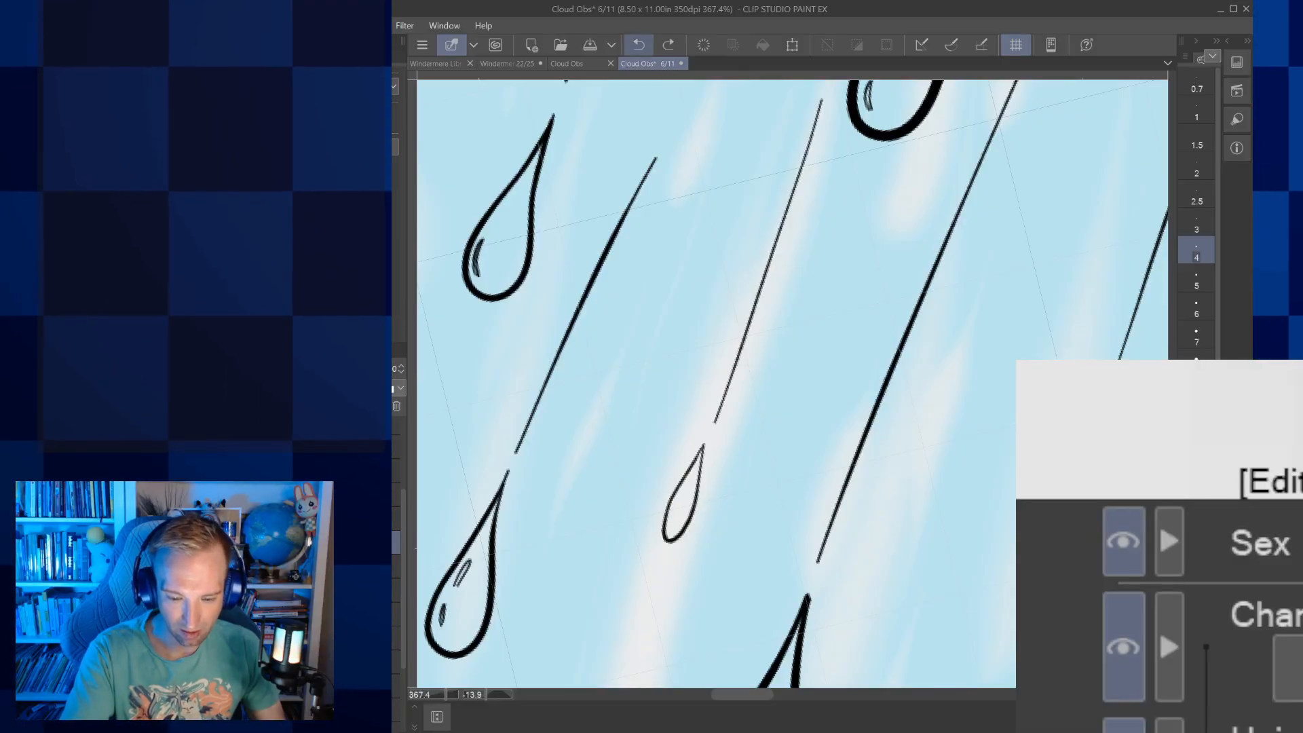
scroll(706, 489, up, 1)
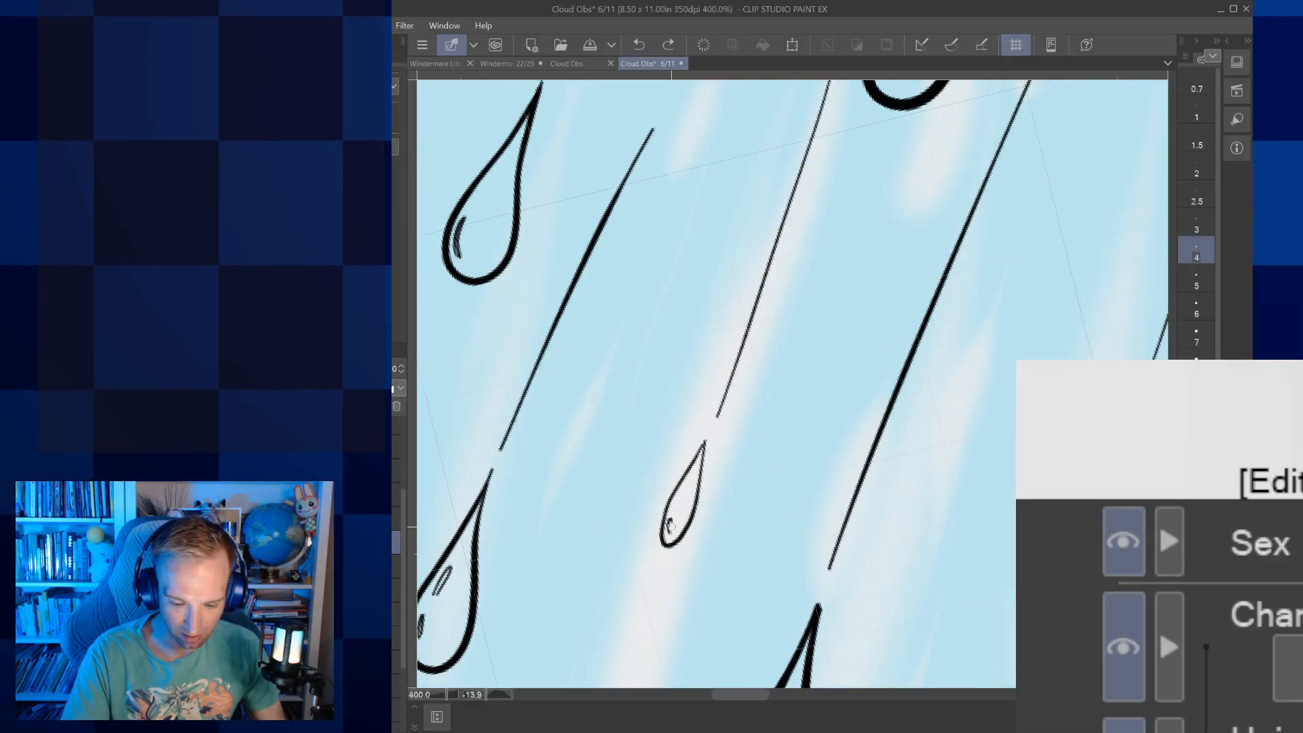
Add small highlight marks inside the three raindrops on the right side of the Raining picture
drag(672, 519, 498, 406)
mouse_move(885, 500)
mouse_down()
mouse_move(892, 513)
mouse_move(701, 536)
mouse_up()
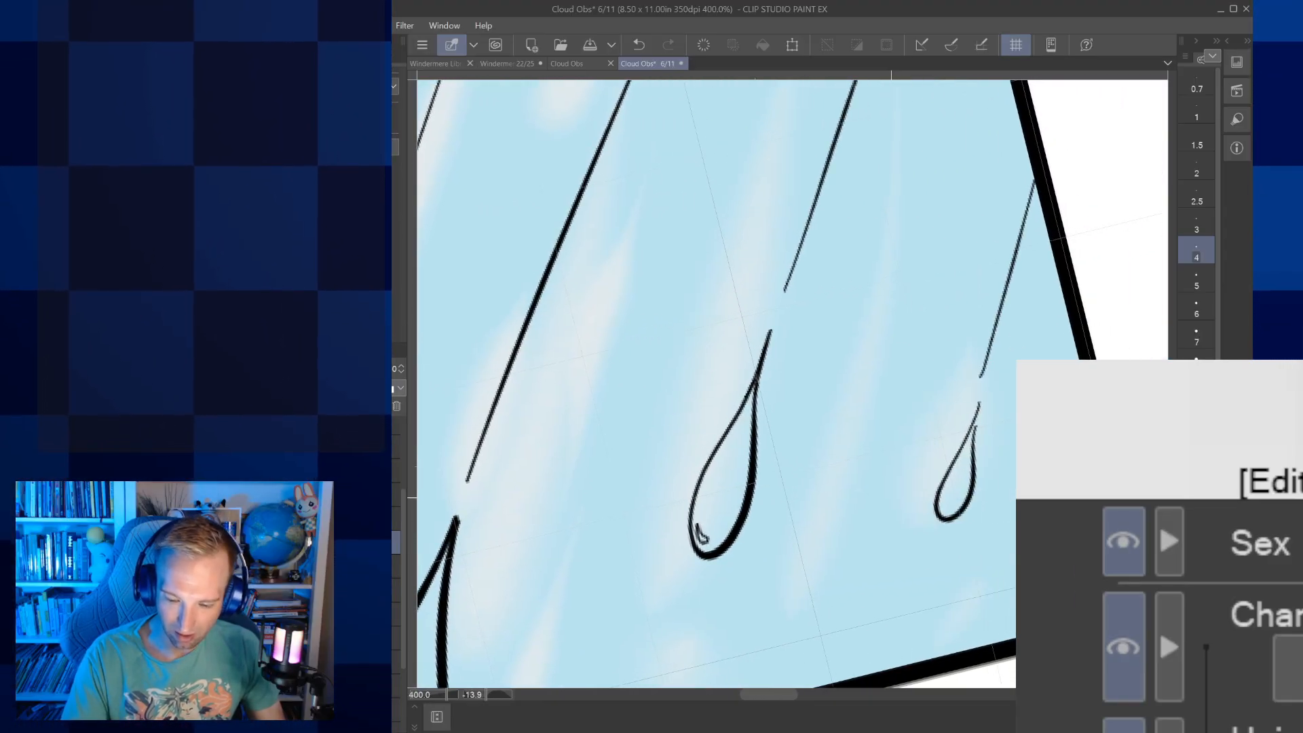
mouse_move(979, 398)
mouse_down()
mouse_move(830, 717)
mouse_move(830, 548)
mouse_move(838, 616)
mouse_up()
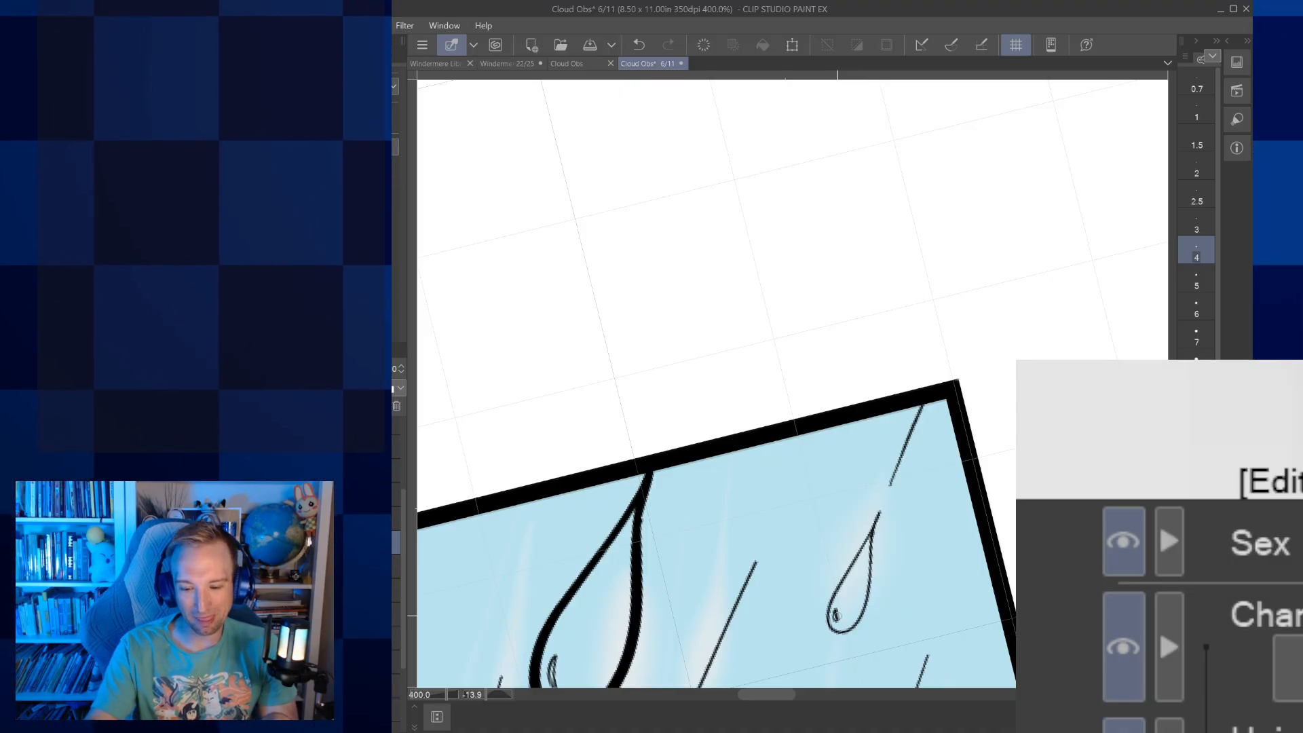
Ink a tiny raindrop at brush size 3 in the picture's upper-left corner, with a short trail and a highlight mark
scroll(837, 616, down, 5)
drag(838, 616, 824, 415)
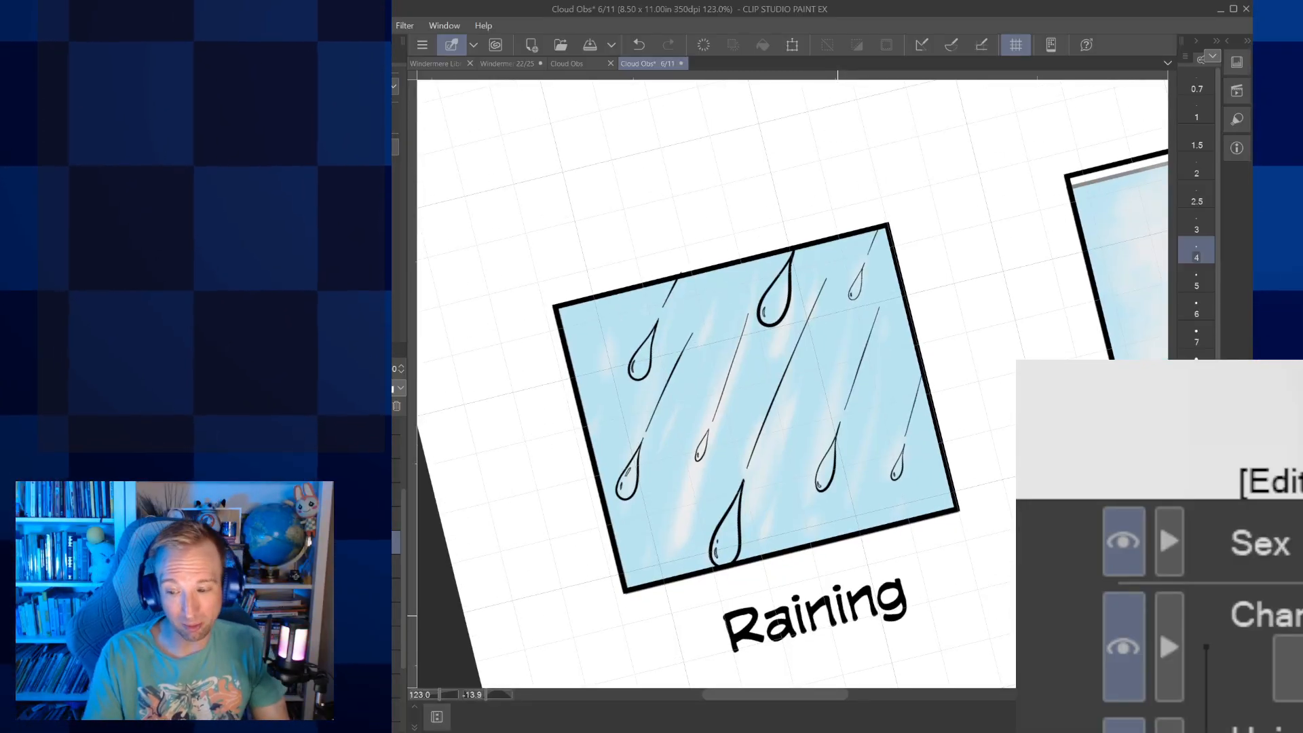
click(1196, 224)
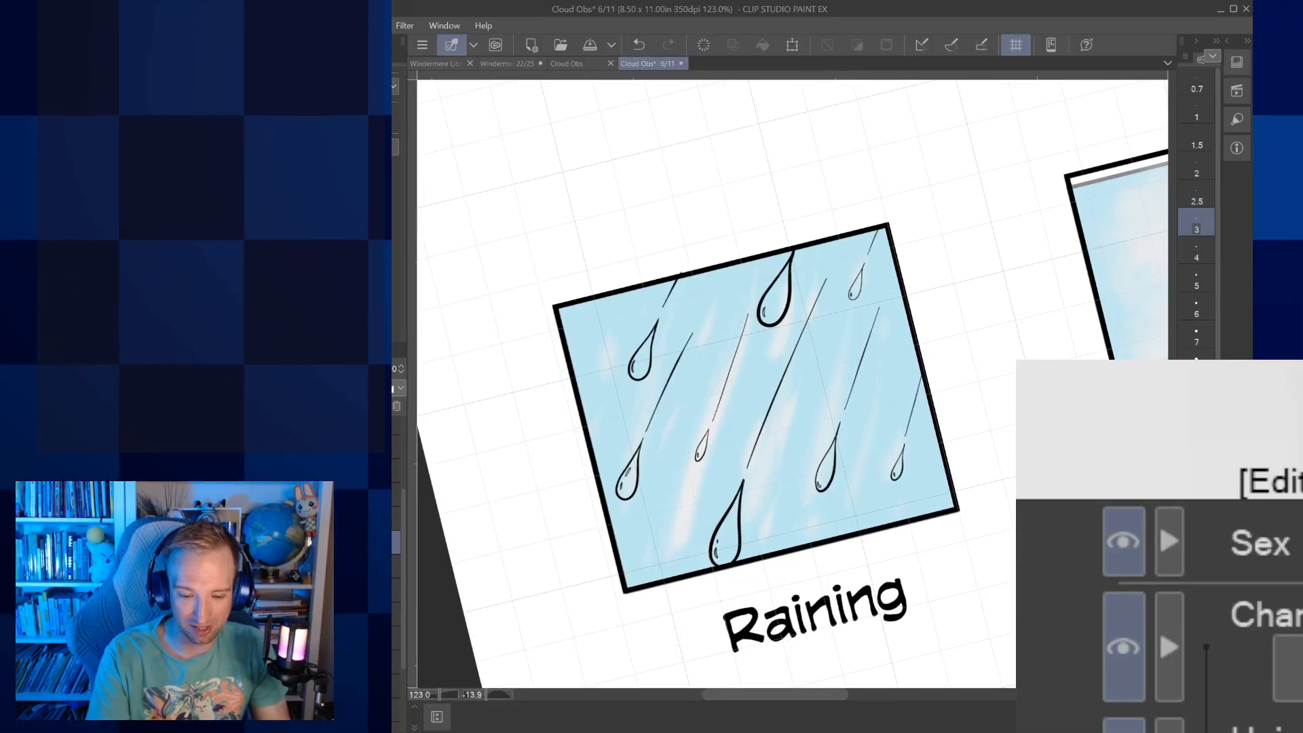
scroll(645, 408, up, 4)
scroll(645, 407, up, 2)
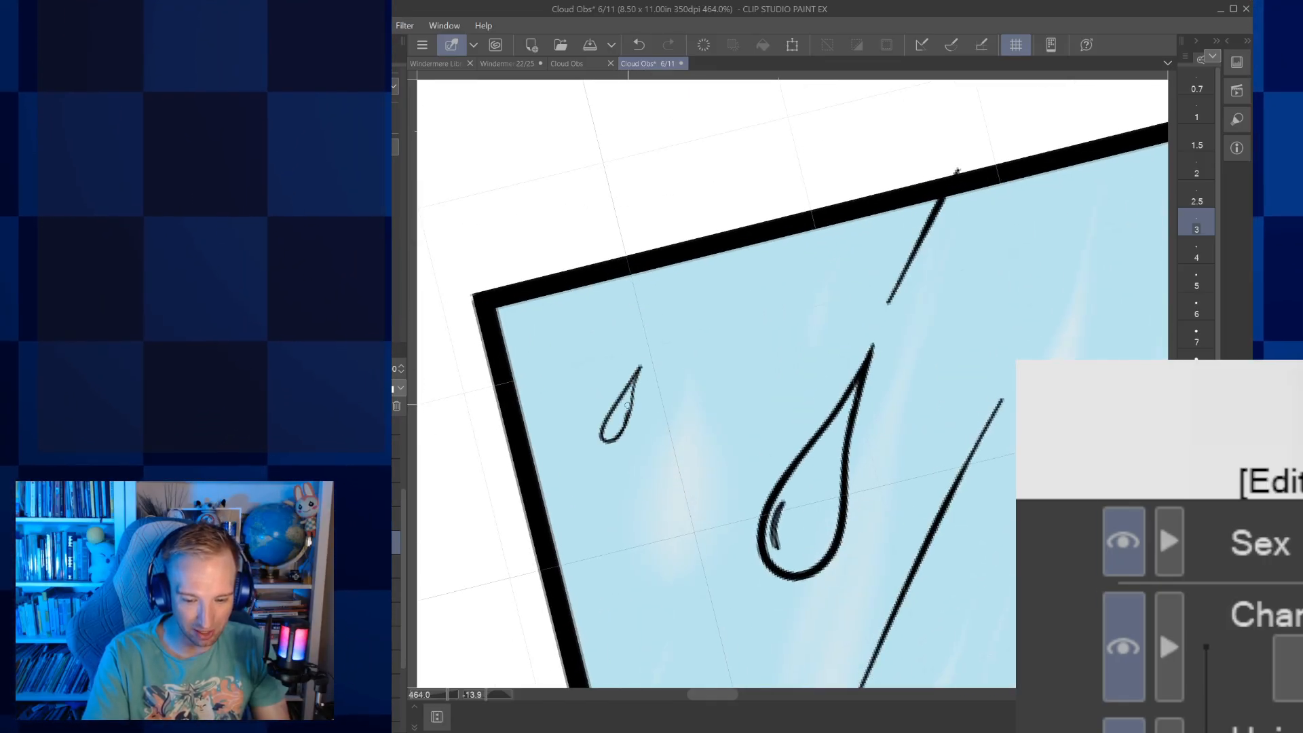
drag(674, 283, 648, 339)
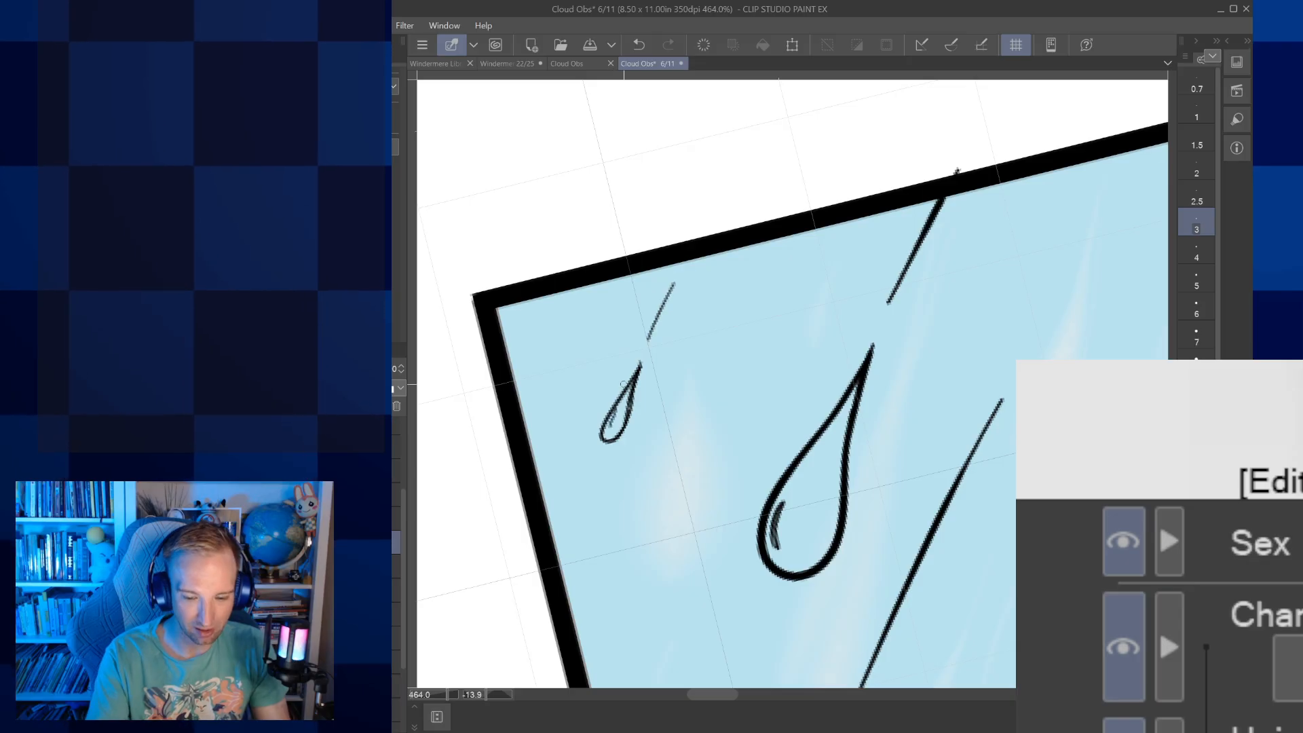
Ink a tiny raindrop with a highlight mark and a slanted trail near the bottom border, between the two right-hand raindrops
scroll(624, 385, down, 4)
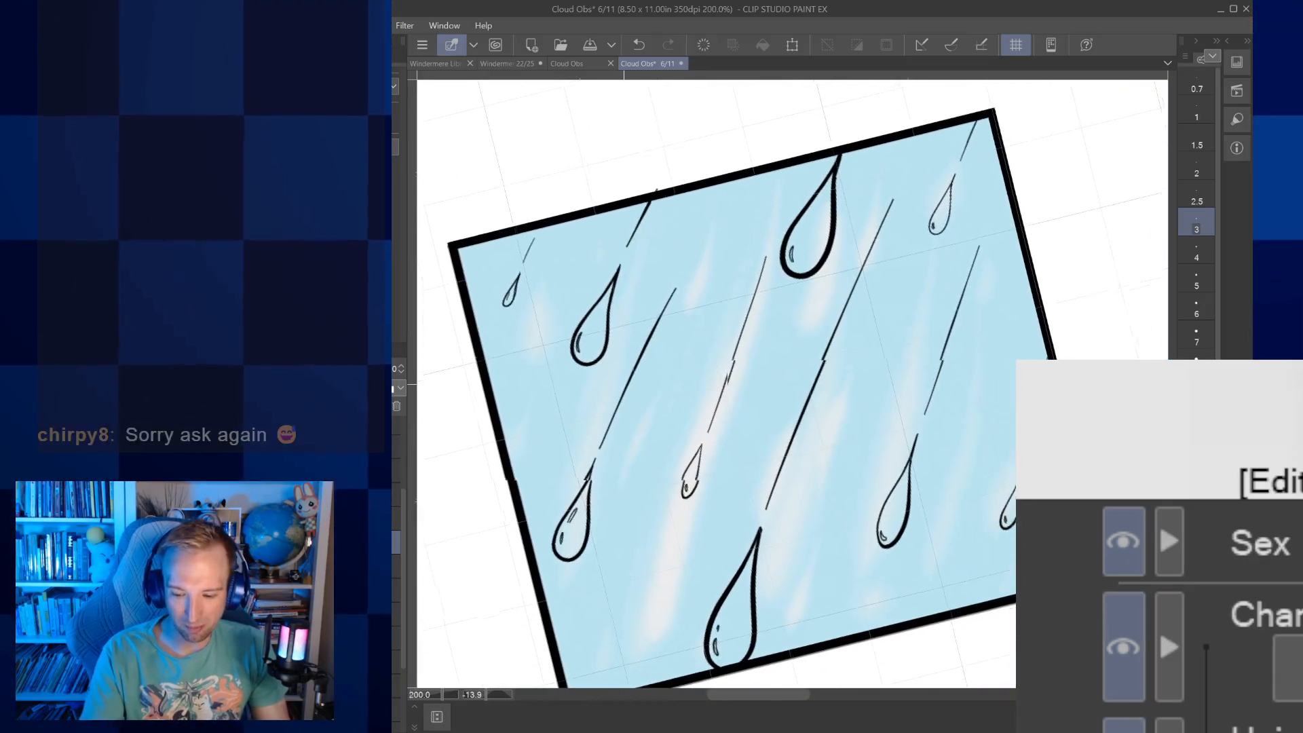
drag(943, 558, 939, 587)
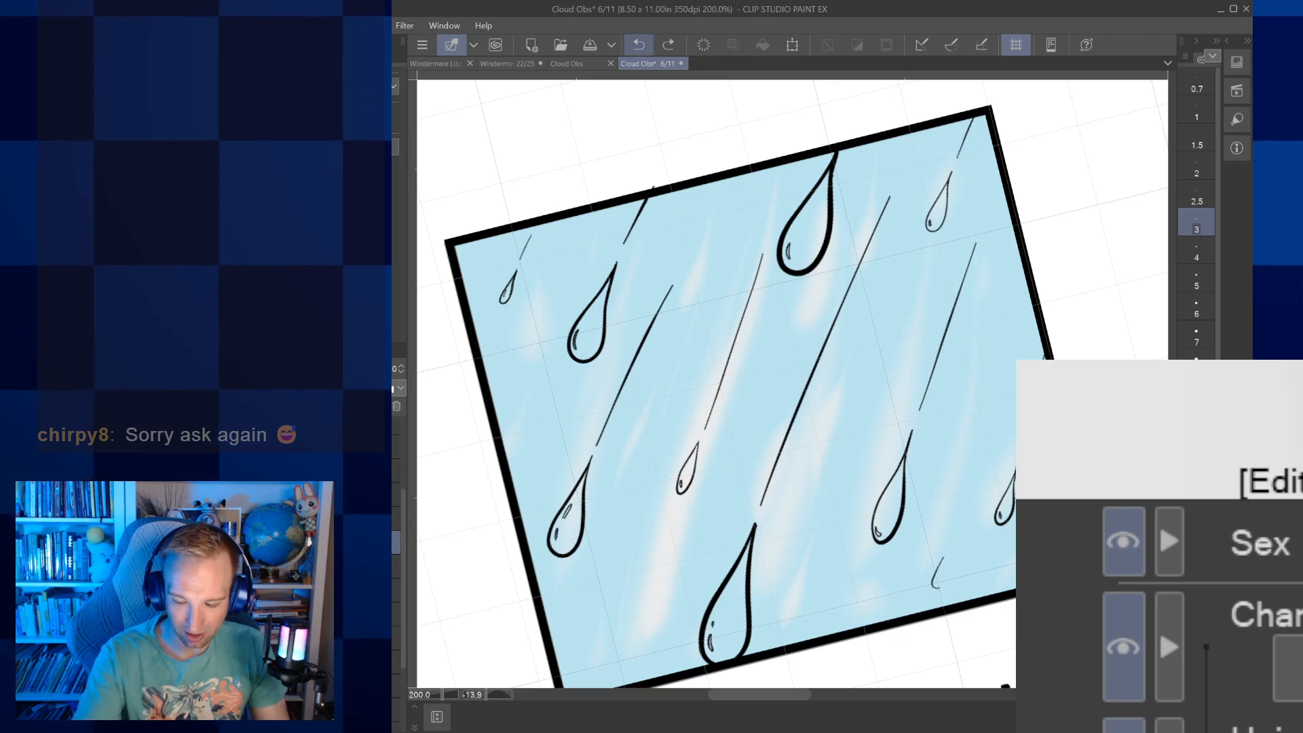
scroll(935, 582, up, 5)
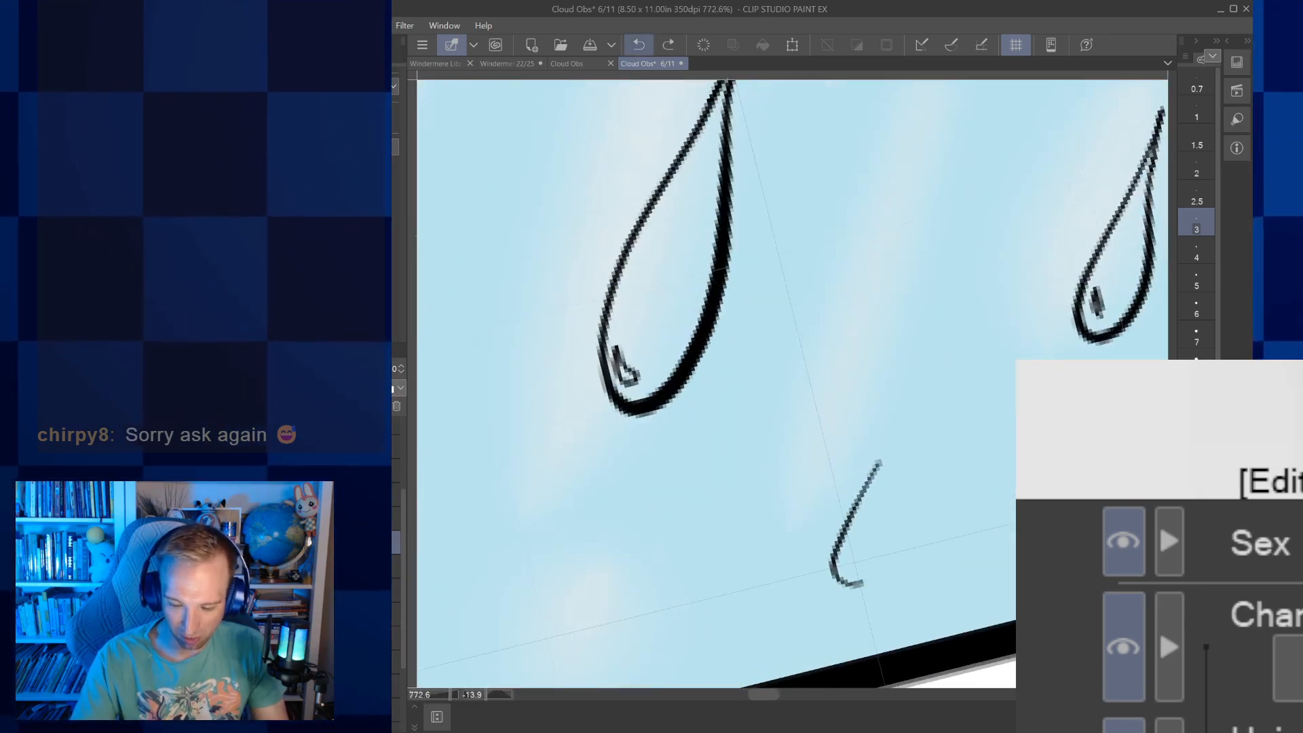
drag(859, 581, 890, 427)
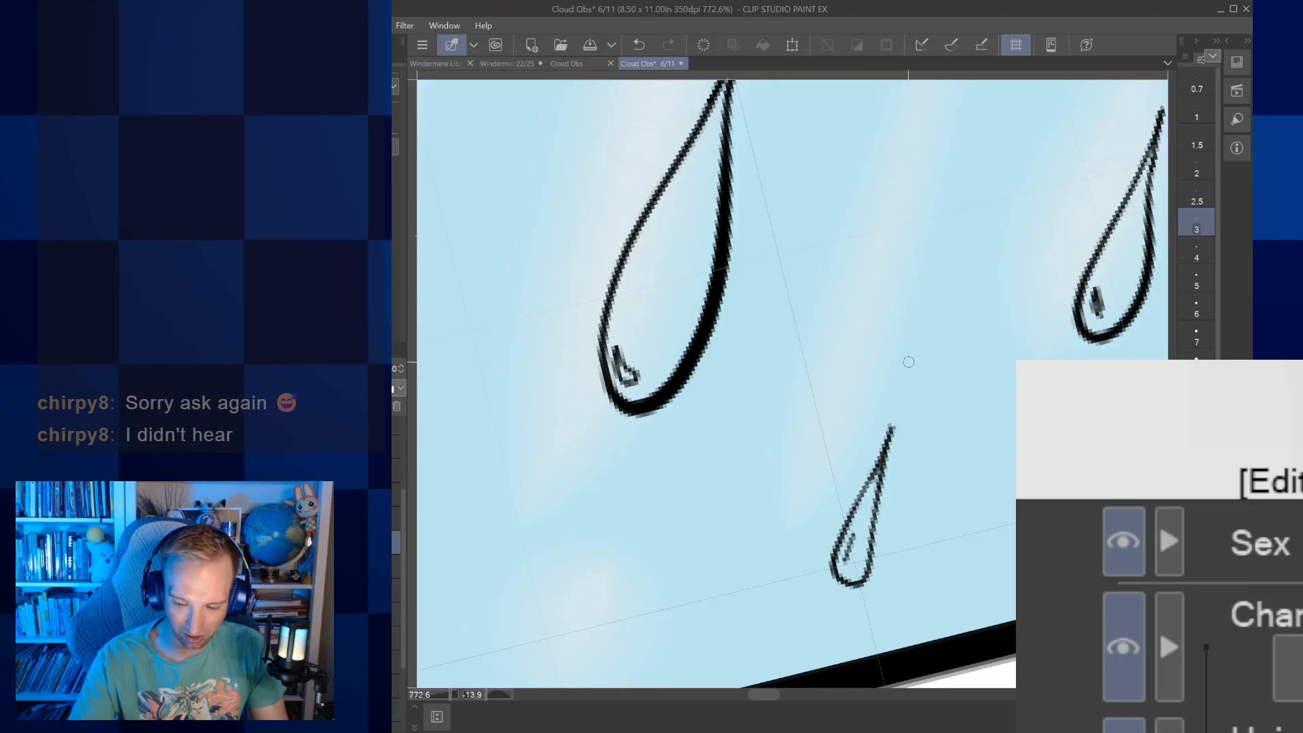
drag(938, 263, 1003, 86)
Delete the blue sky background from the Raining picture, keeping its border and inked raindrops
scroll(923, 391, down, 5)
drag(923, 391, 901, 639)
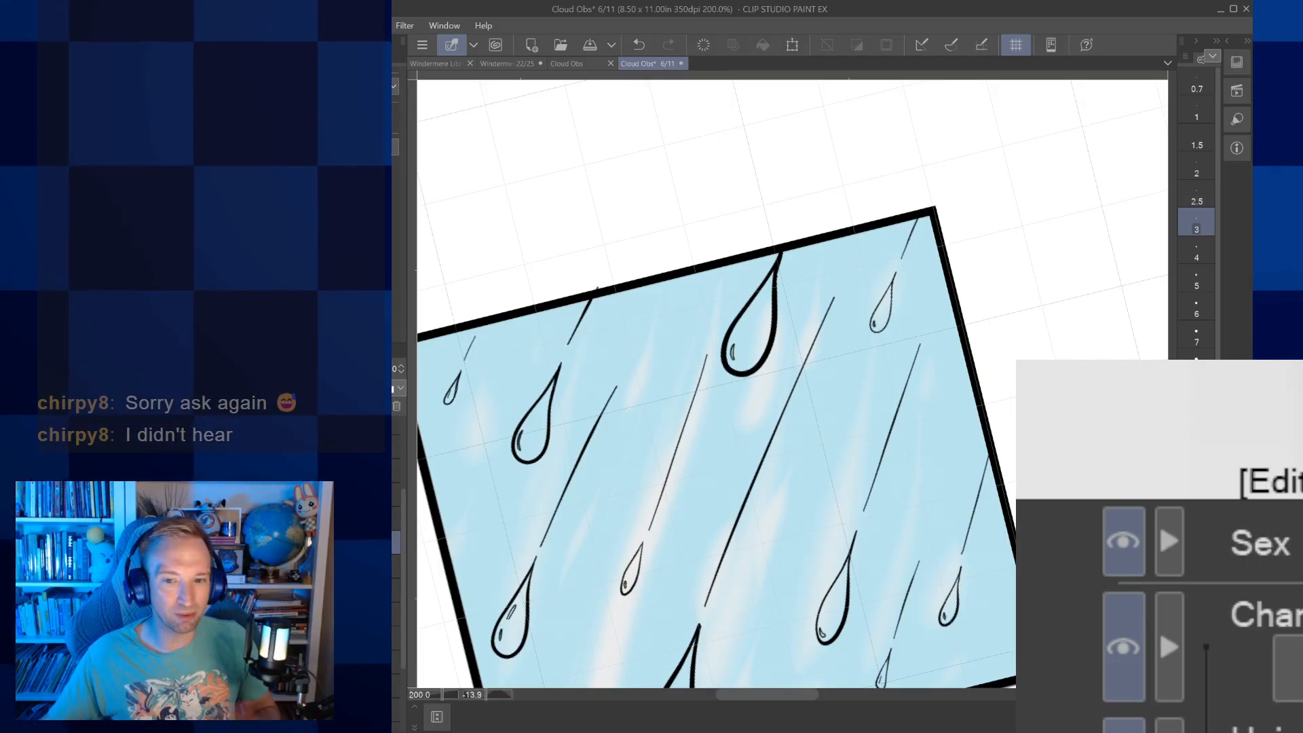
click(1014, 44)
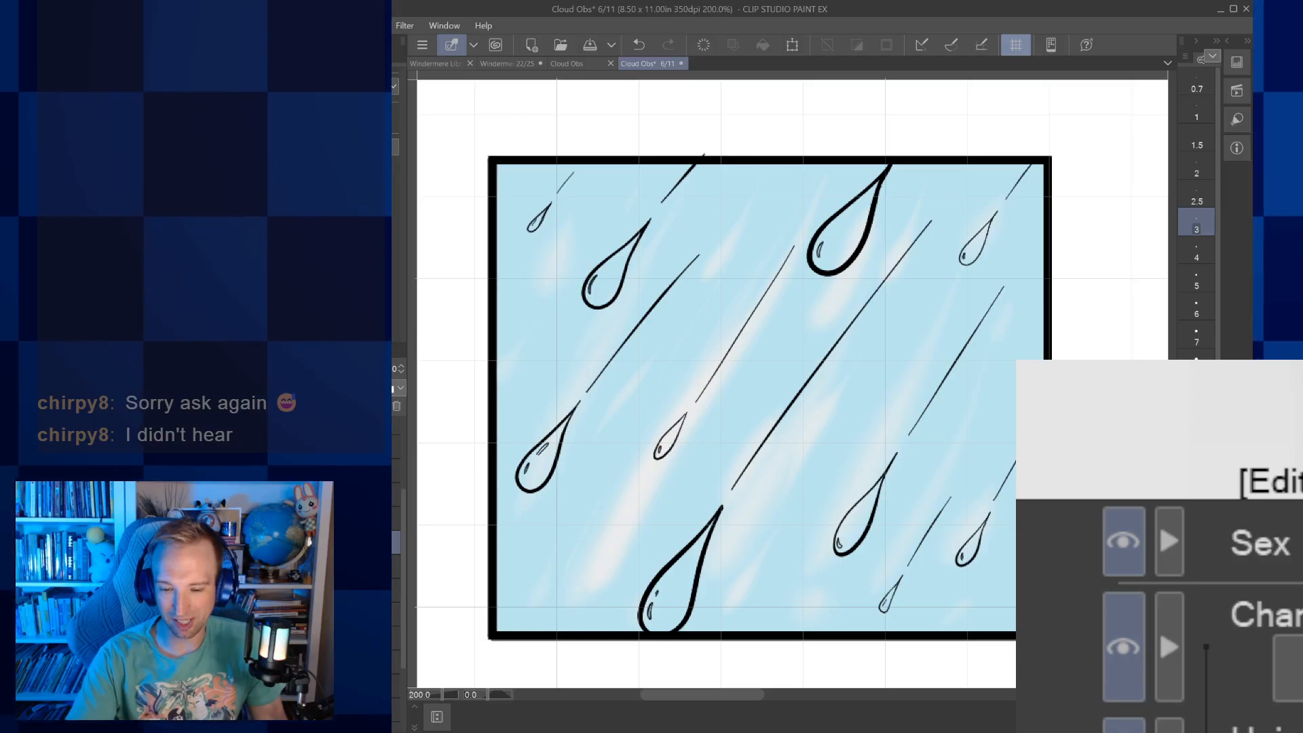
scroll(874, 399, down, 5)
drag(950, 400, 665, 396)
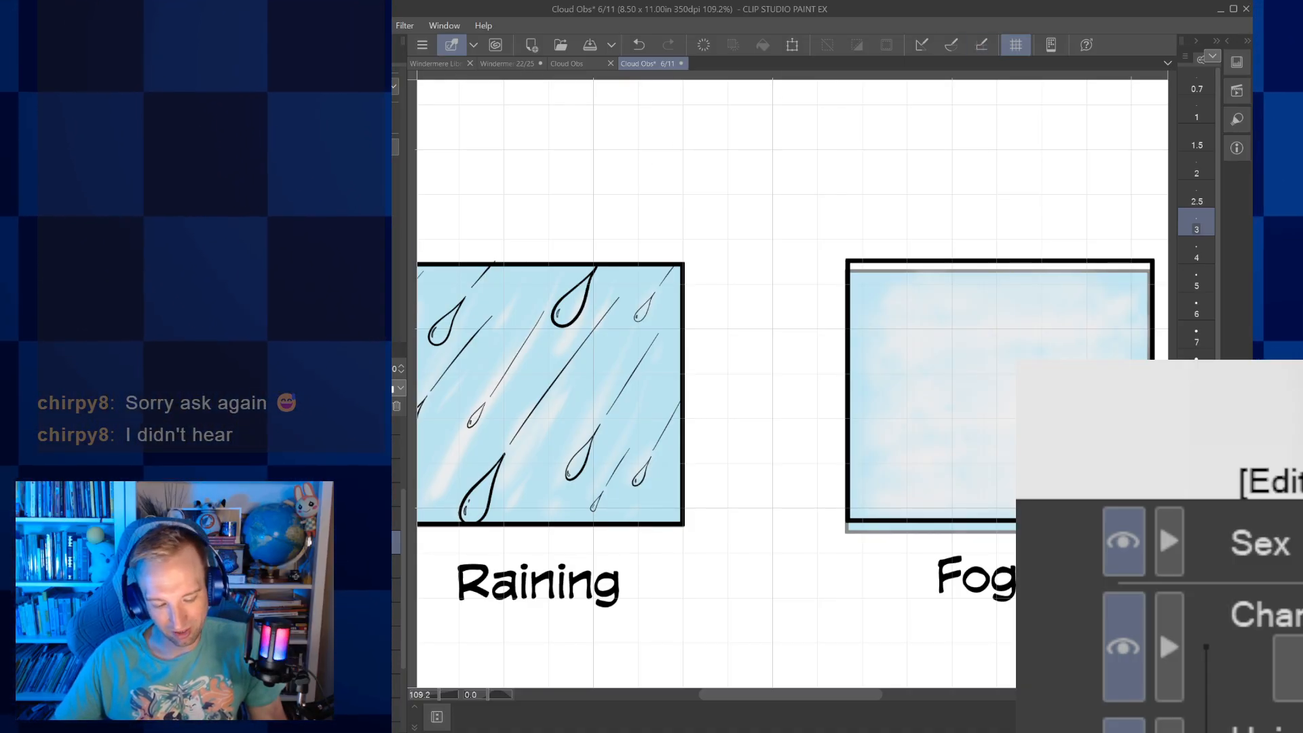
key(Delete)
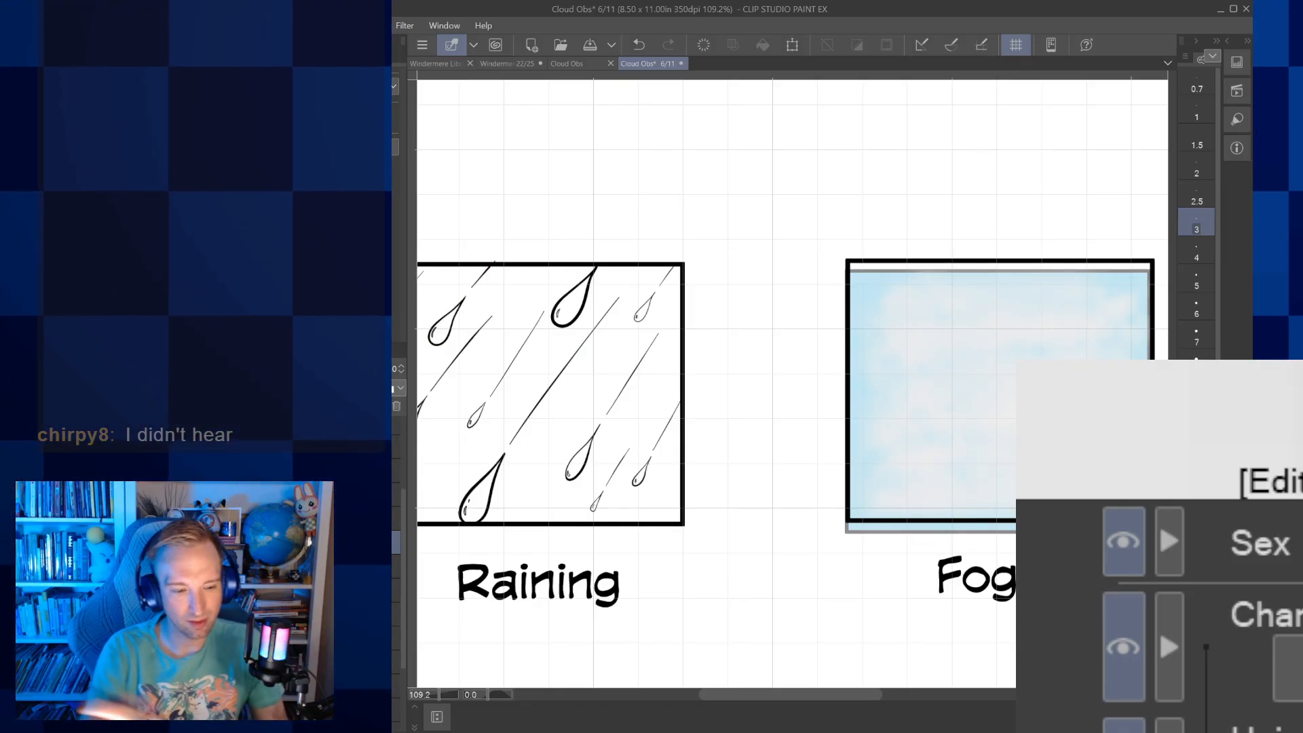
drag(1000, 391, 841, 405)
drag(664, 588, 708, 601)
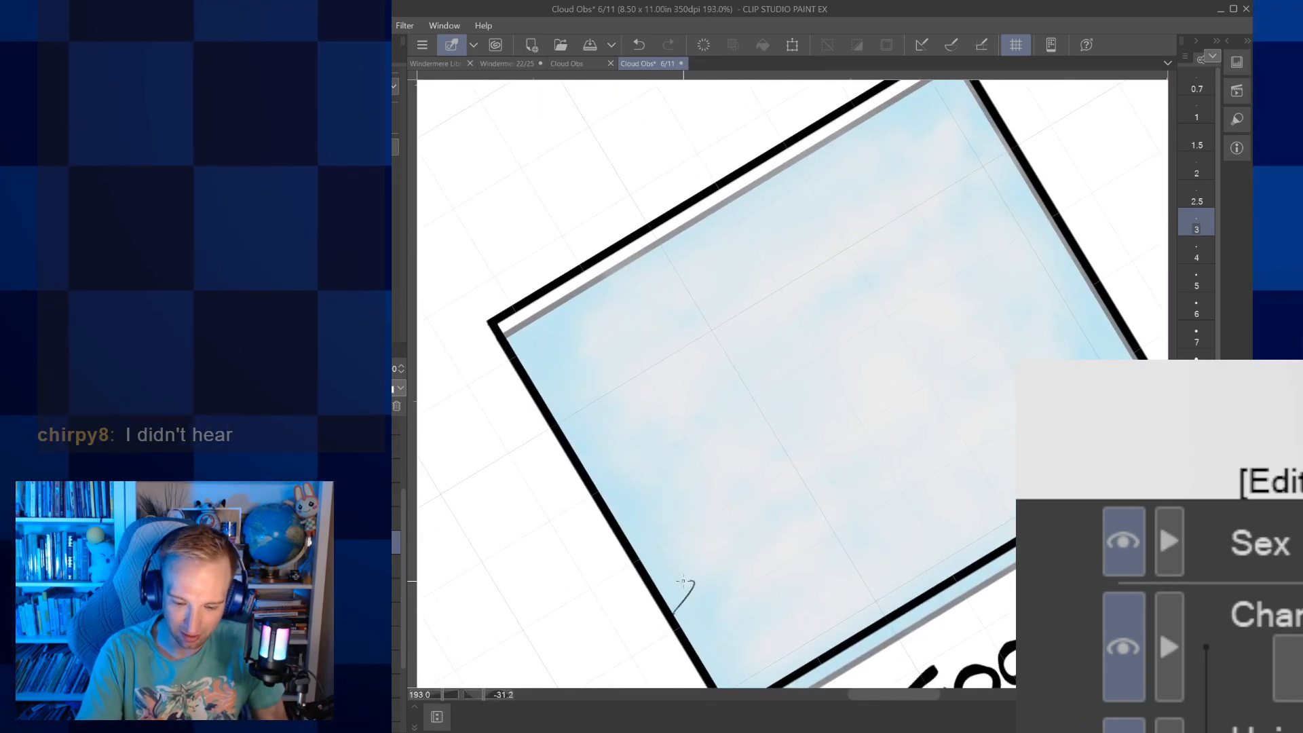
drag(628, 540, 616, 542)
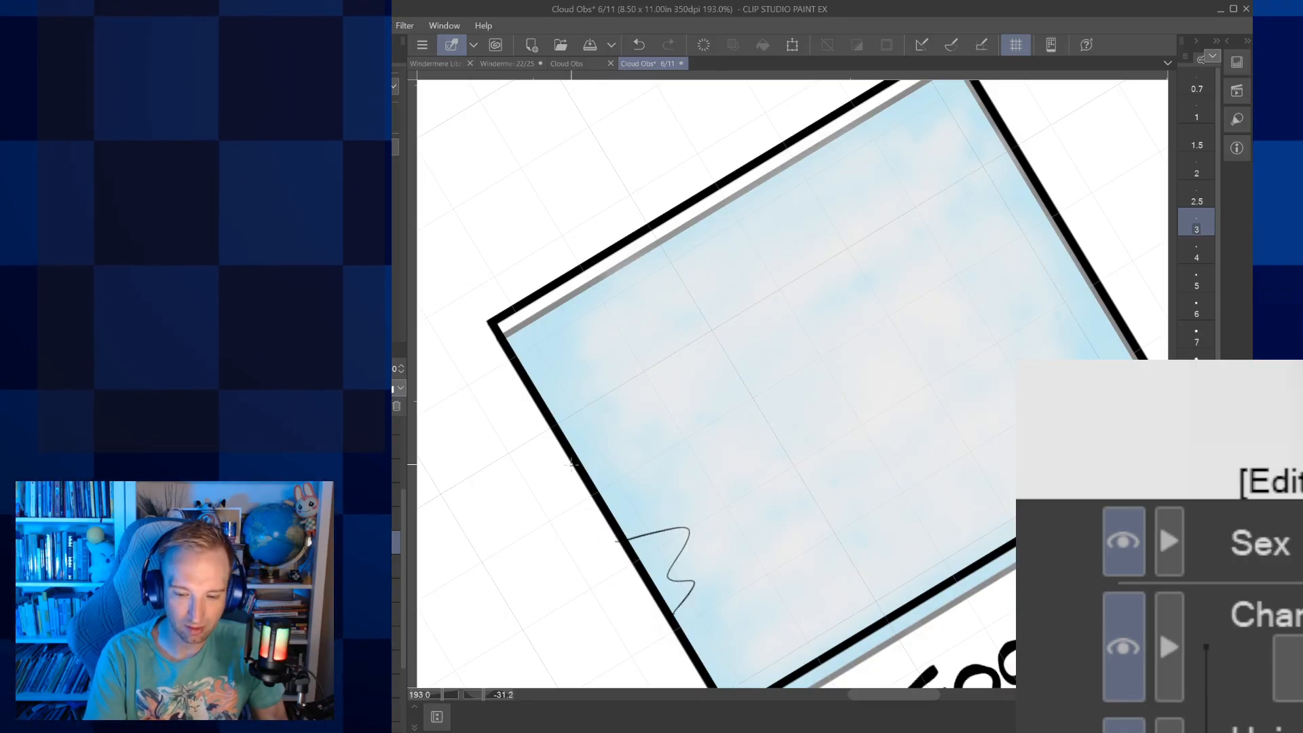
mouse_move(572, 465)
mouse_down()
mouse_move(630, 470)
mouse_move(827, 224)
mouse_move(937, 251)
mouse_move(928, 201)
mouse_up()
key(ctrl+z)
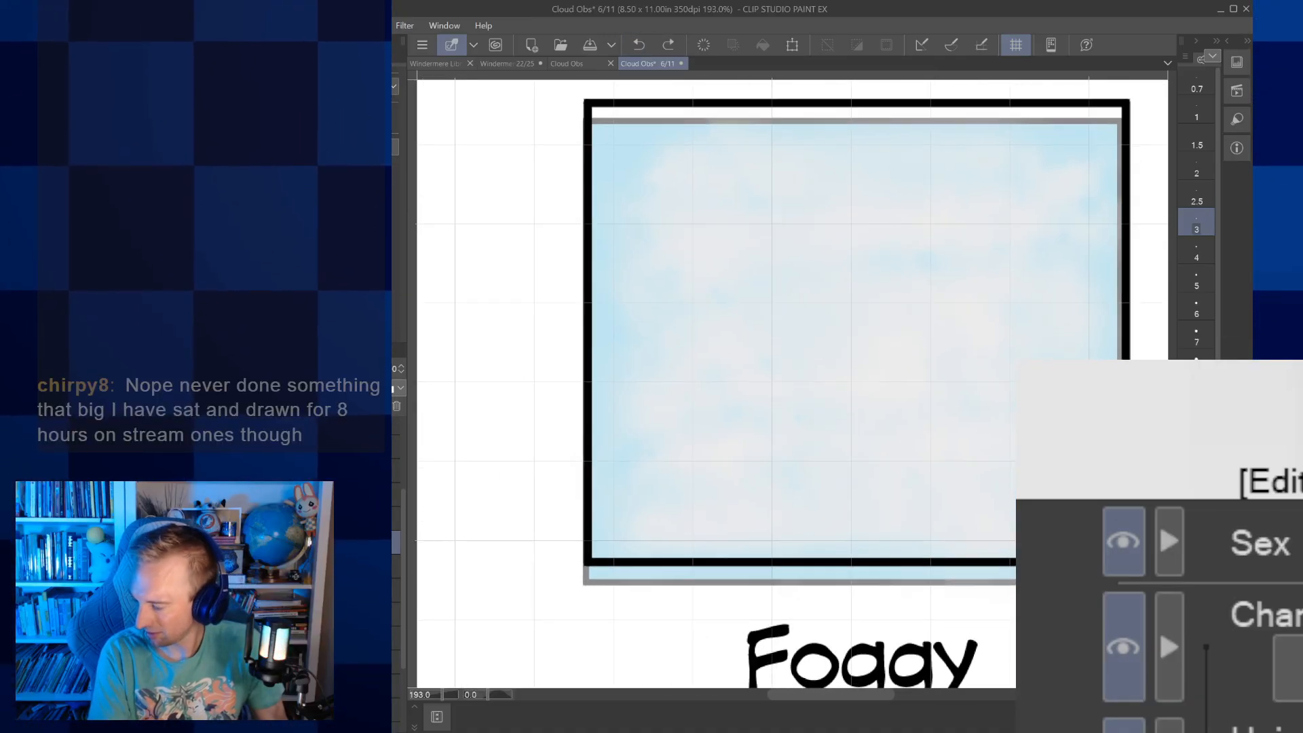
Ink two wavy fog outlines inside the Foggy picture's left border, one in the upper corner and one around mid-height
key(minus)
key(minus)
key(minus)
key(minus)
key(minus)
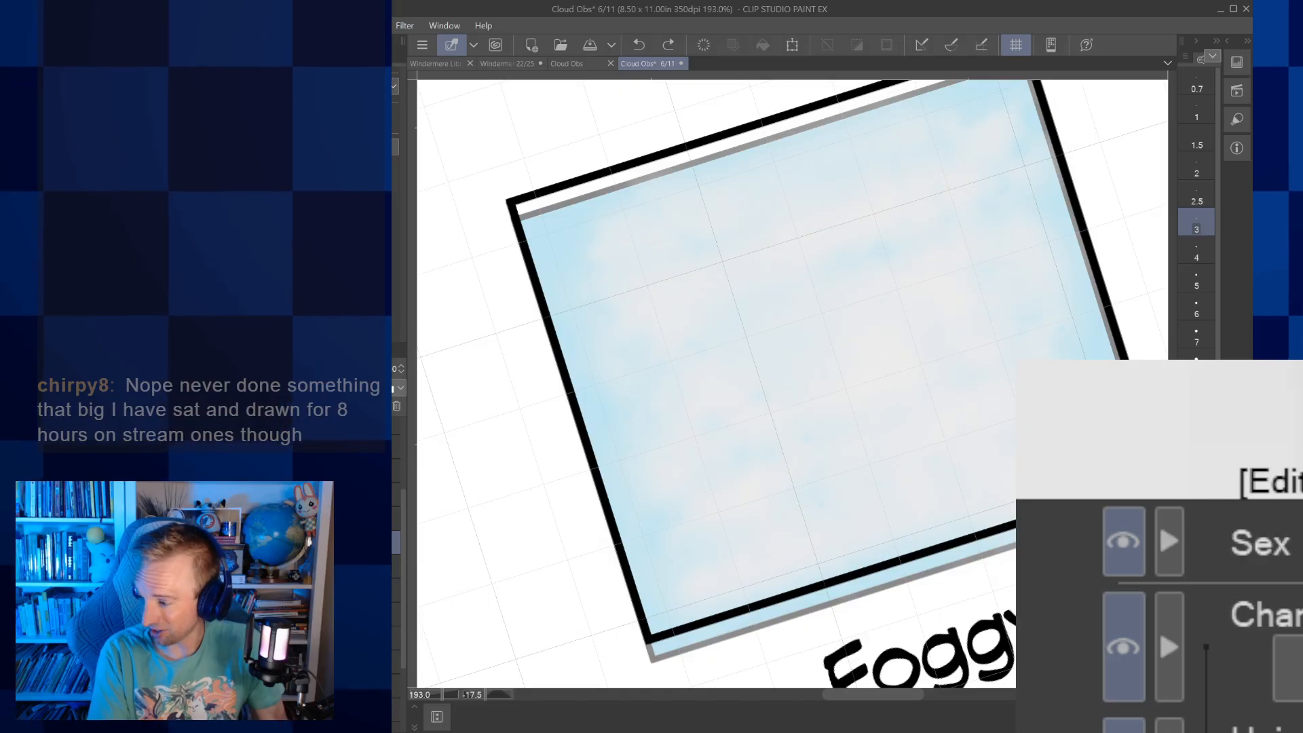
drag(793, 407, 873, 427)
key(ctrl+plus)
mouse_move(701, 506)
mouse_down()
mouse_move(727, 471)
mouse_move(694, 460)
mouse_move(756, 397)
mouse_move(662, 406)
mouse_up()
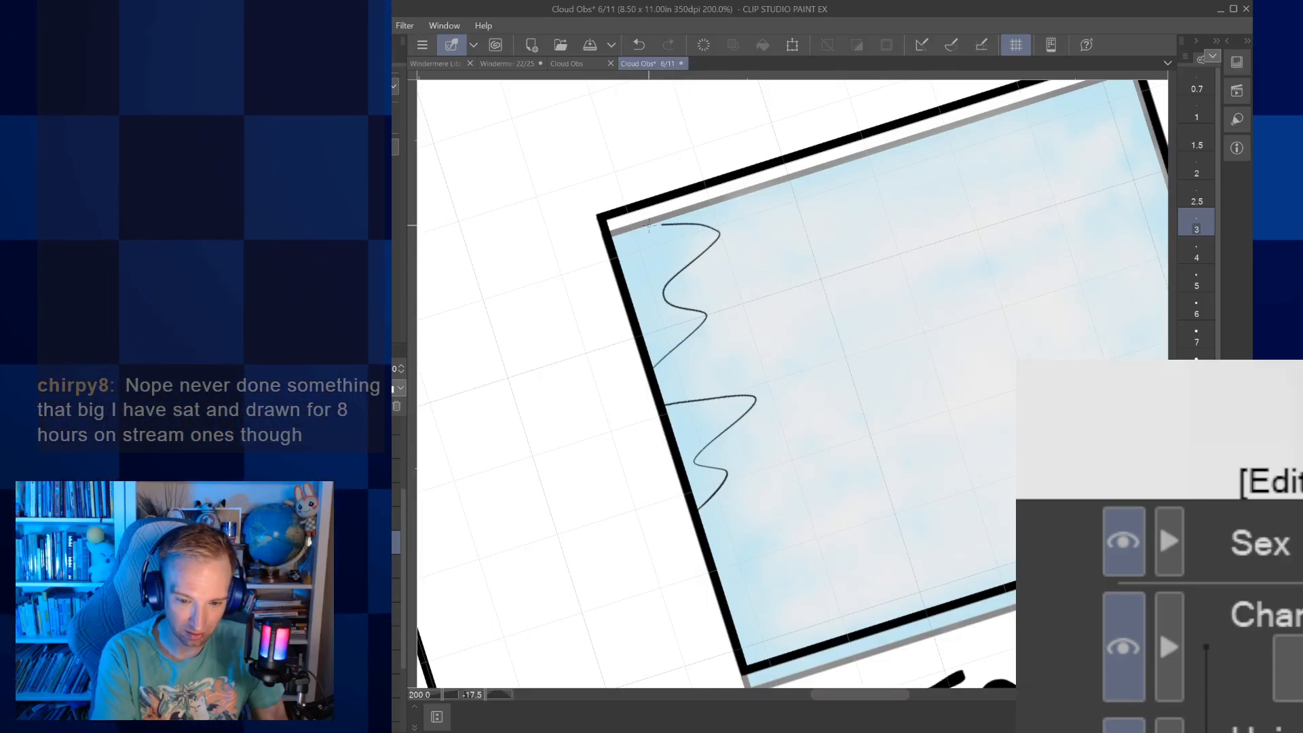
drag(650, 226, 611, 229)
Ink a pointed fog curl in the Foggy picture's lower-left corner and more fog curls along its right border at brush size 3
drag(930, 326, 733, 378)
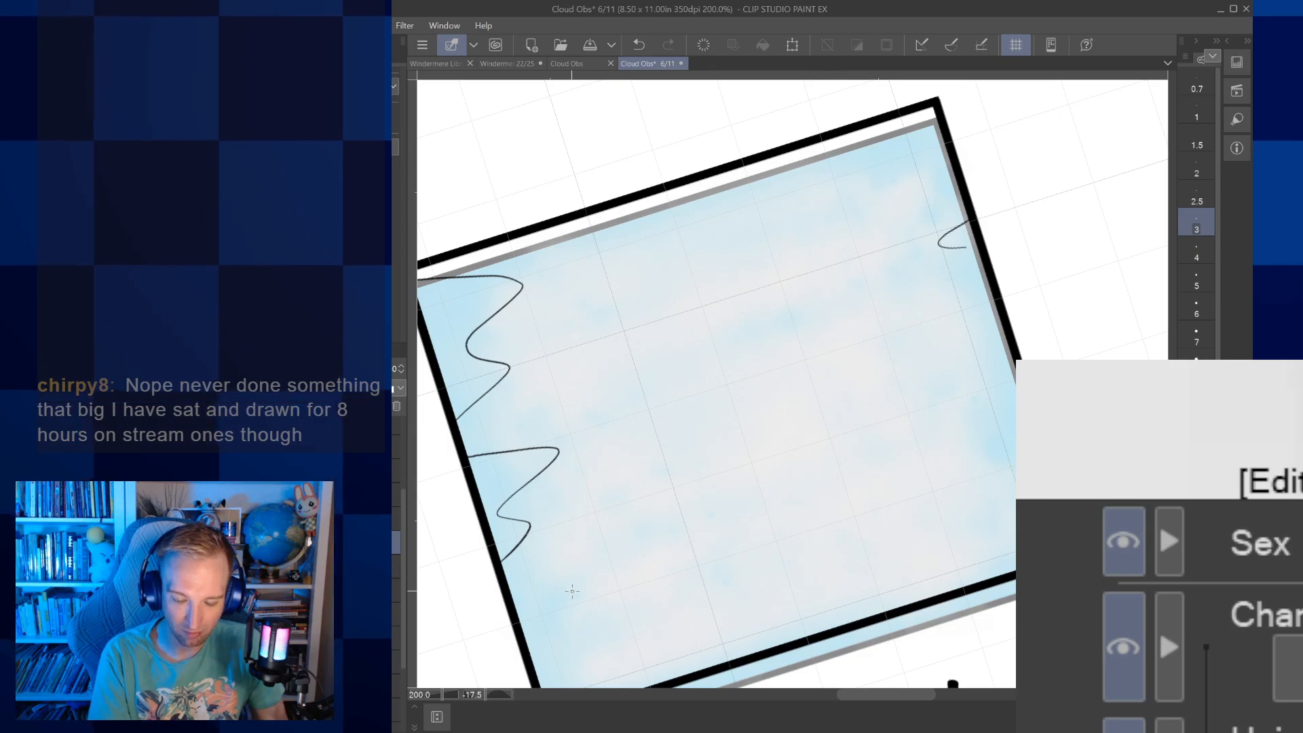
drag(572, 591, 627, 484)
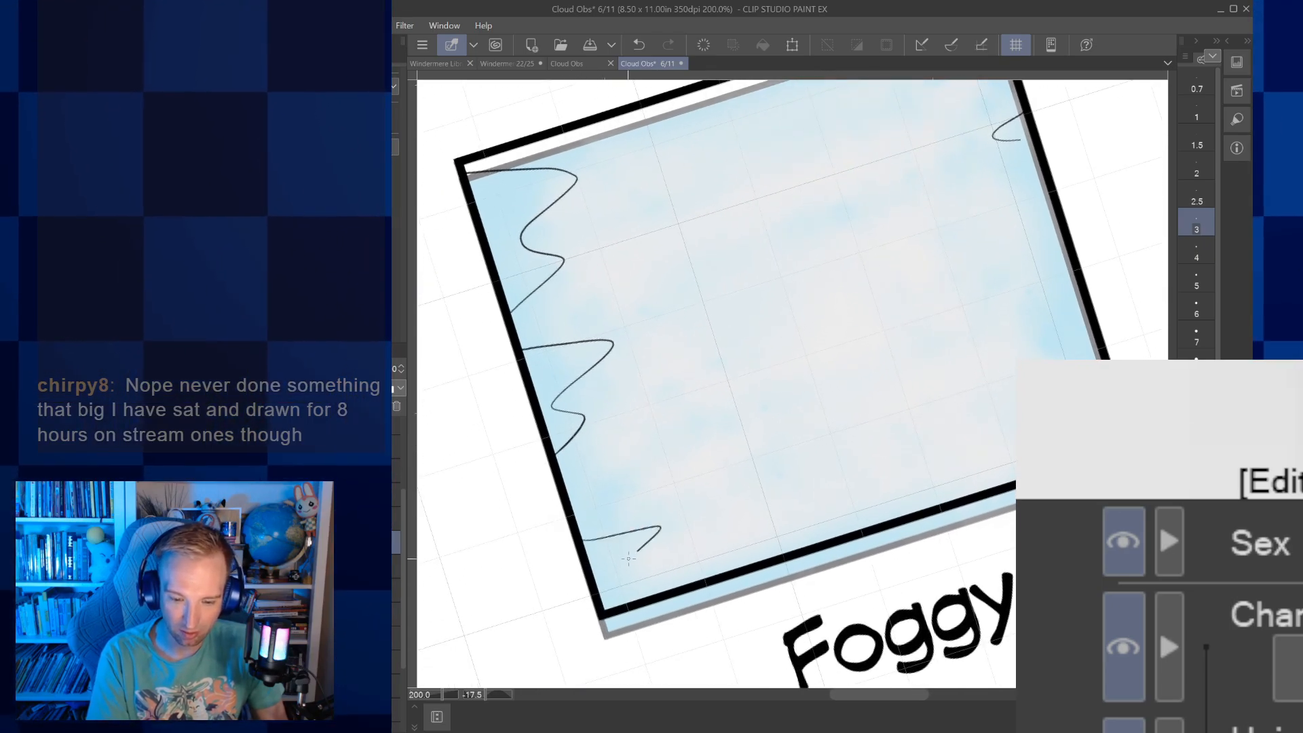
drag(642, 529, 599, 601)
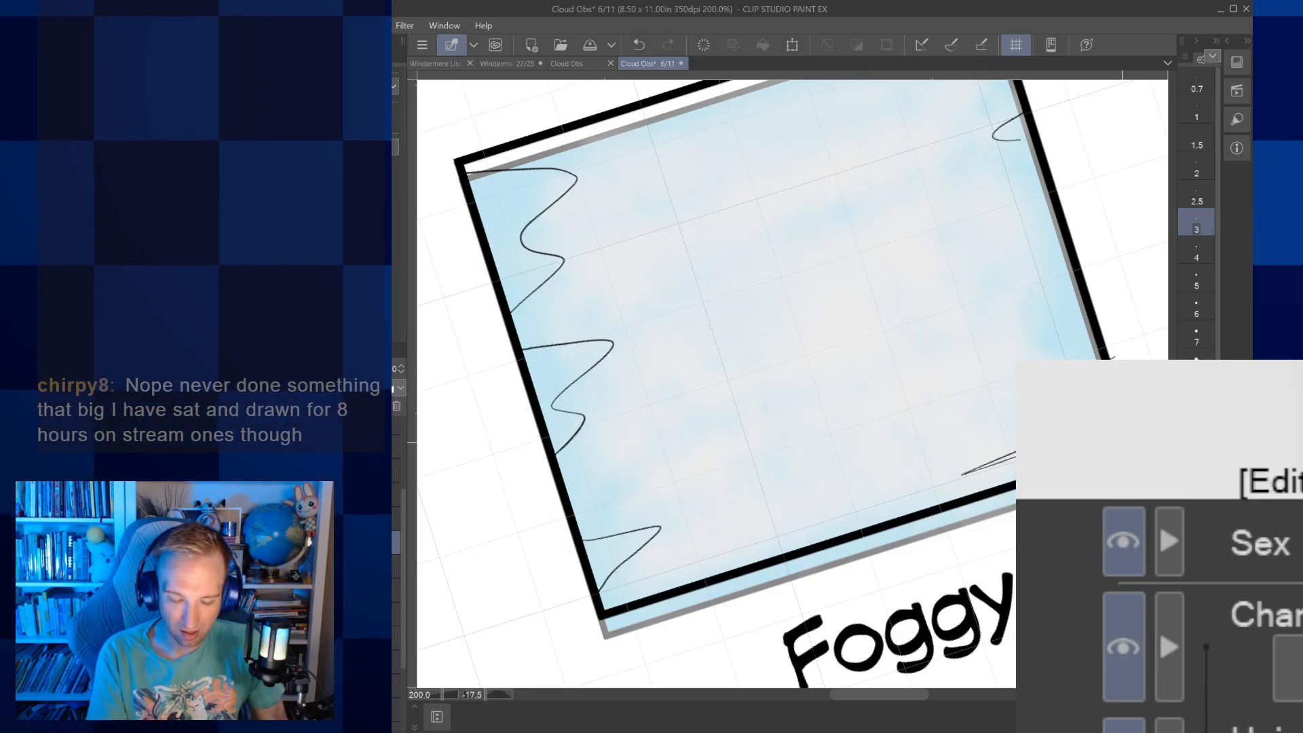
click(1197, 279)
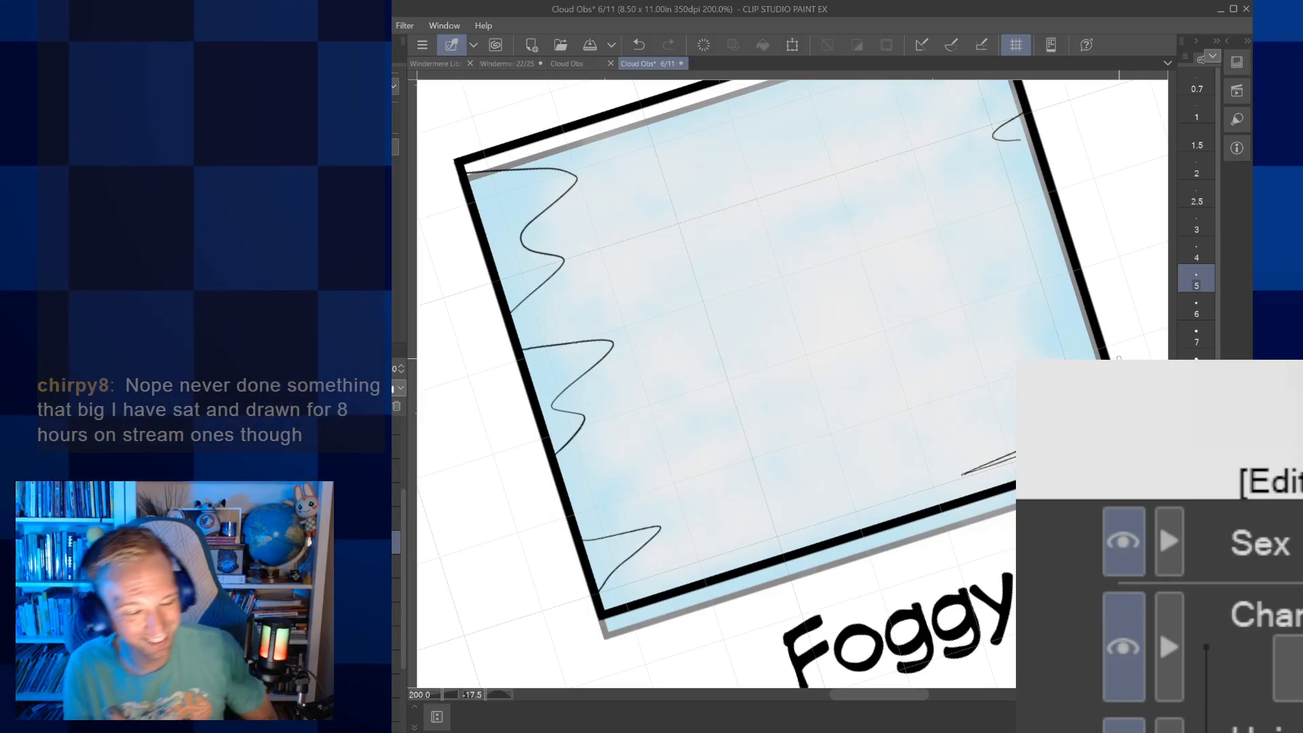
click(1196, 222)
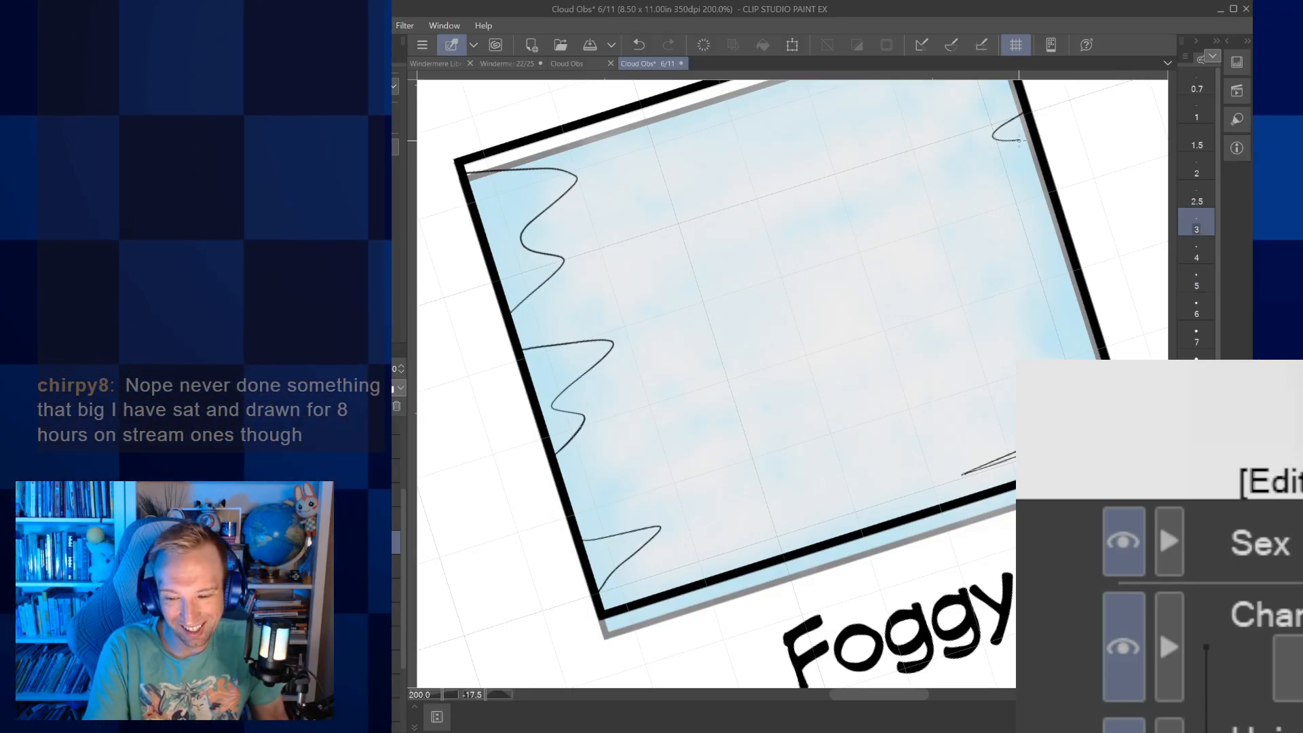
Ink four wavy, roughly horizontal fog lines across the Foggy picture and thicken the two middle ones with a second stroke
drag(1034, 125, 1023, 198)
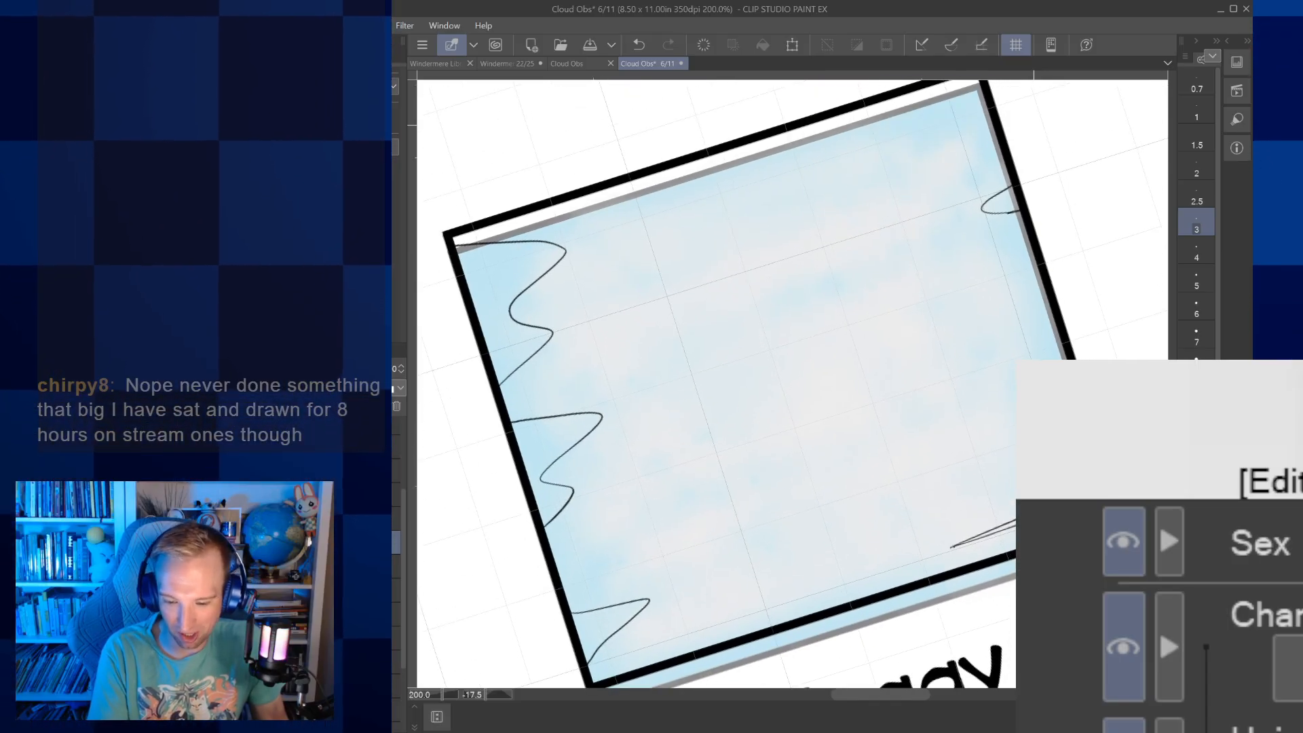
drag(772, 441, 911, 389)
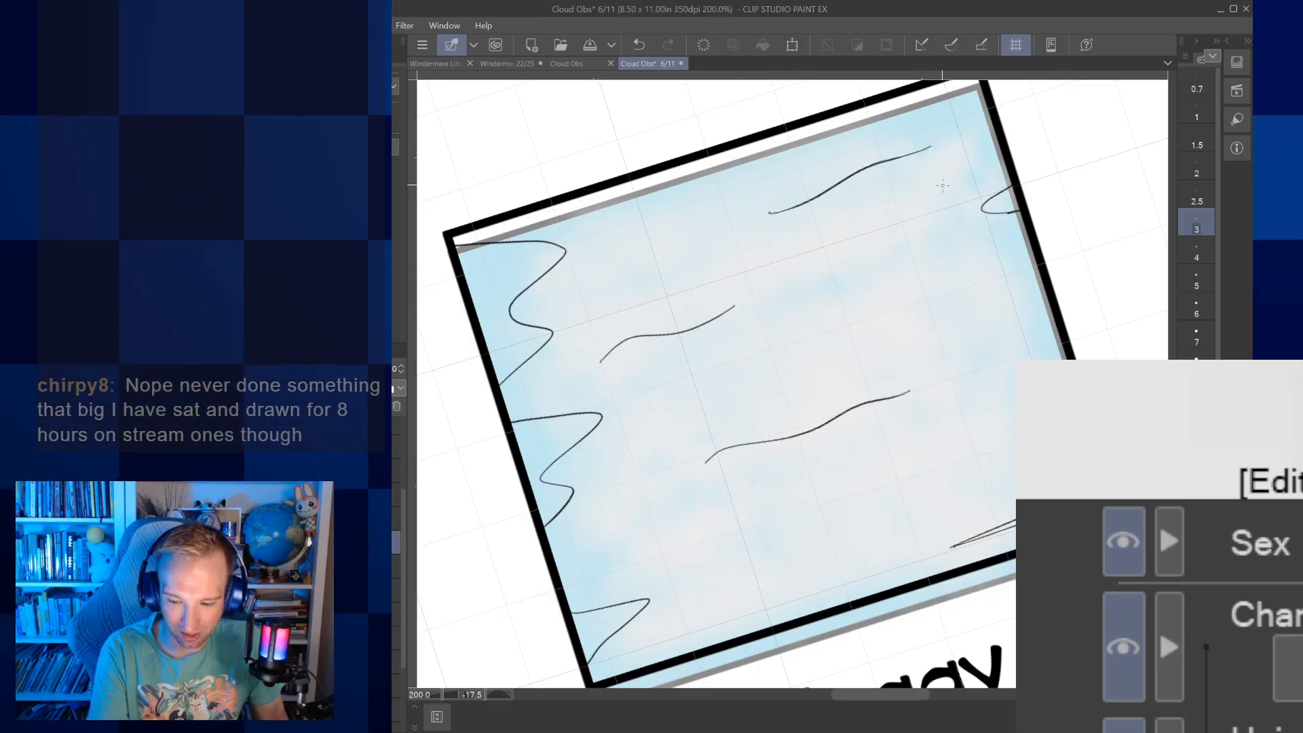
drag(689, 567, 819, 526)
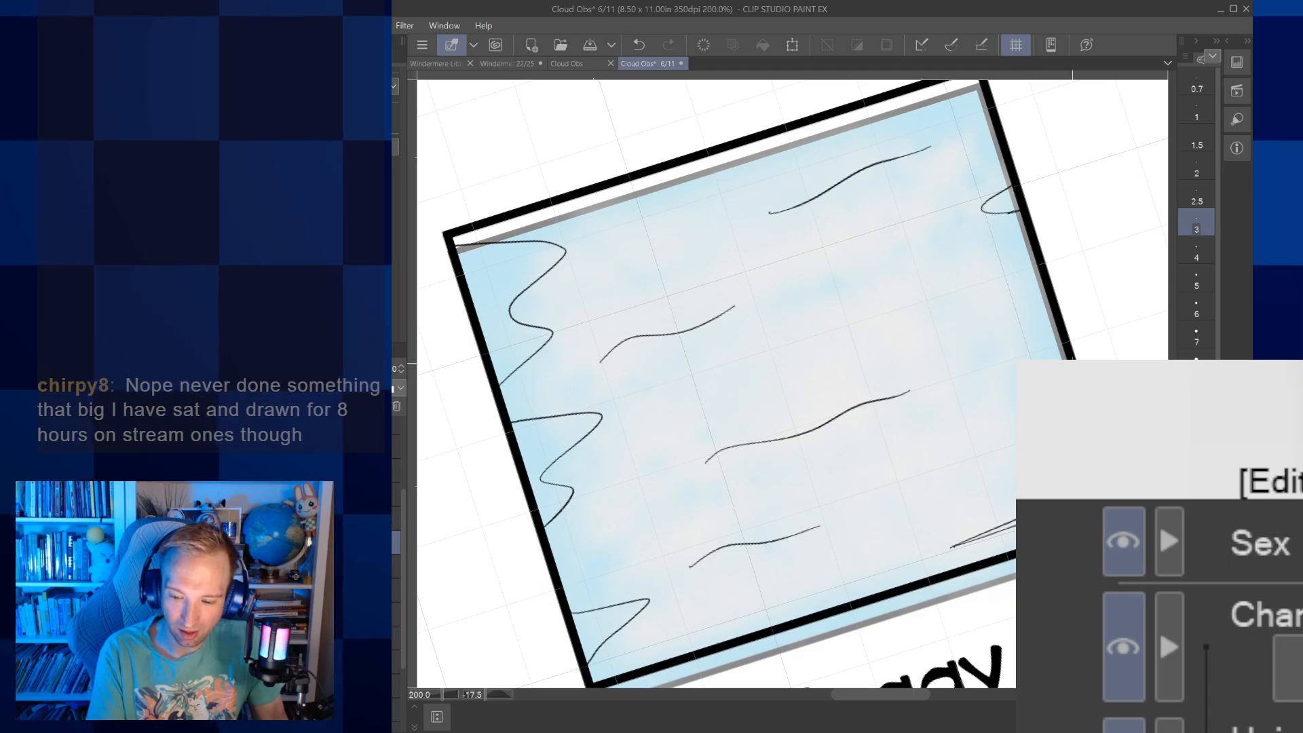
drag(732, 446, 850, 407)
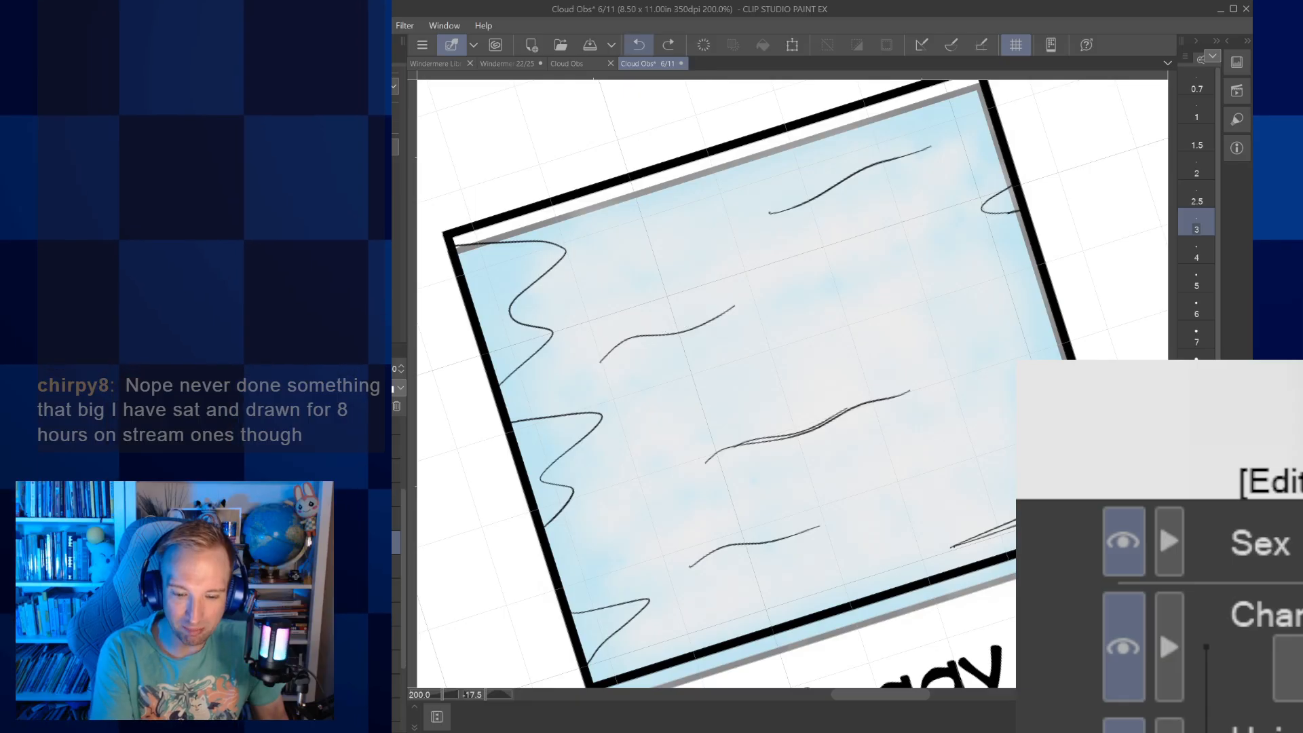
scroll(681, 312, up, 5)
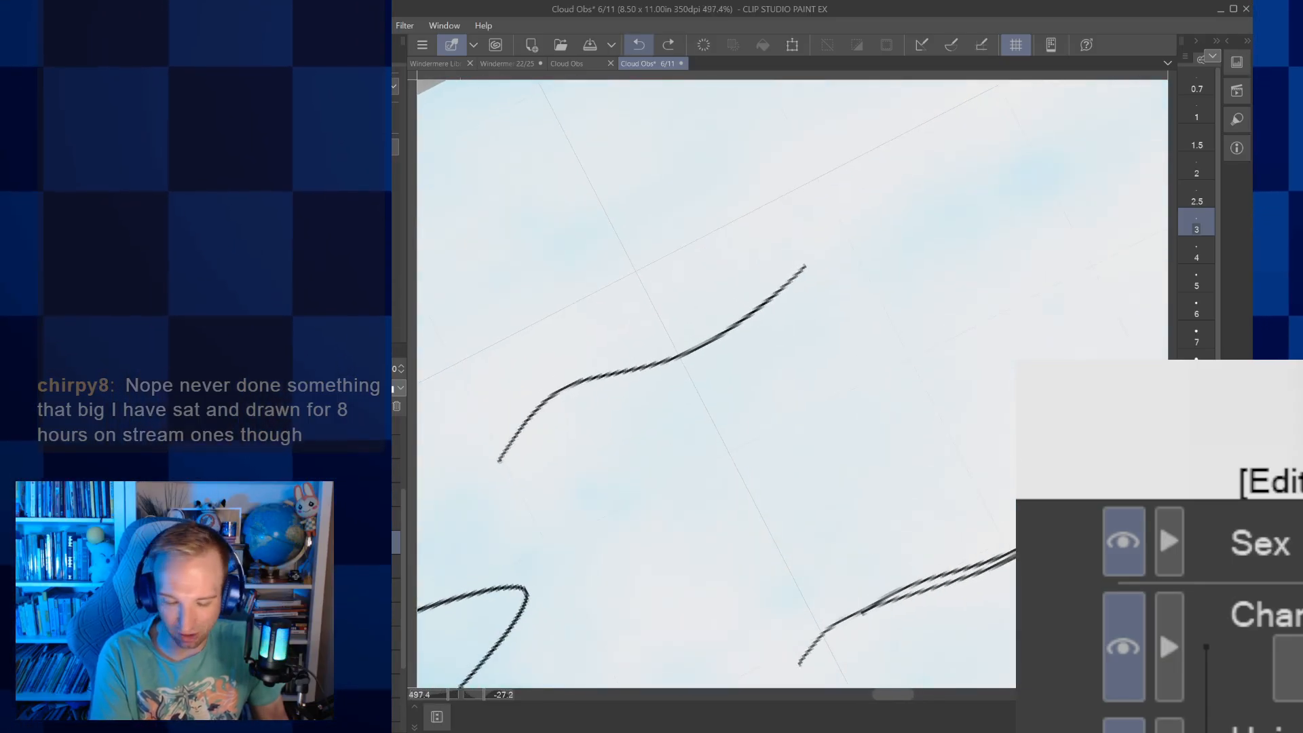
drag(685, 348, 770, 292)
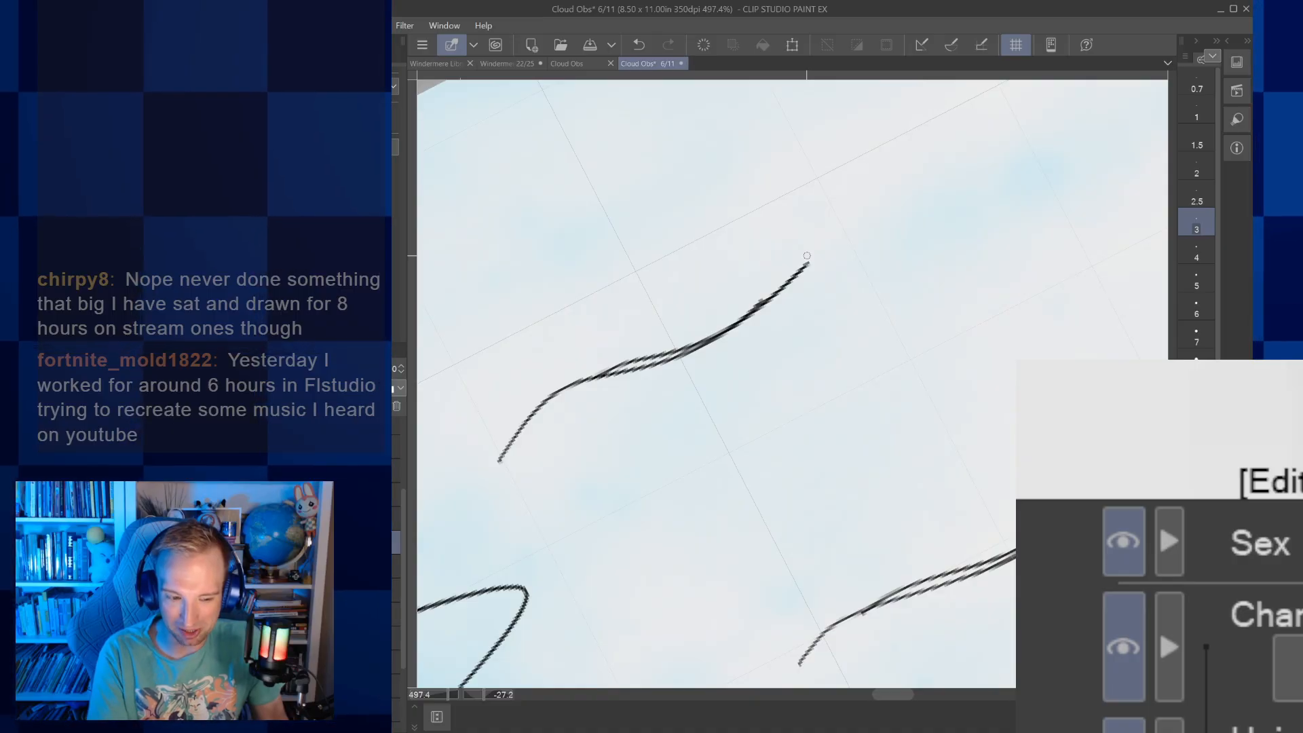
Hide the grid and delete the blue backgrounds from the Foggy and Clear sky pictures, keeping their borders and line art
key(ctrl+alt+0)
key(asciicircum)
key(asciicircum)
key(asciicircum)
key(asciicircum)
key(asciicircum)
key(asciicircum)
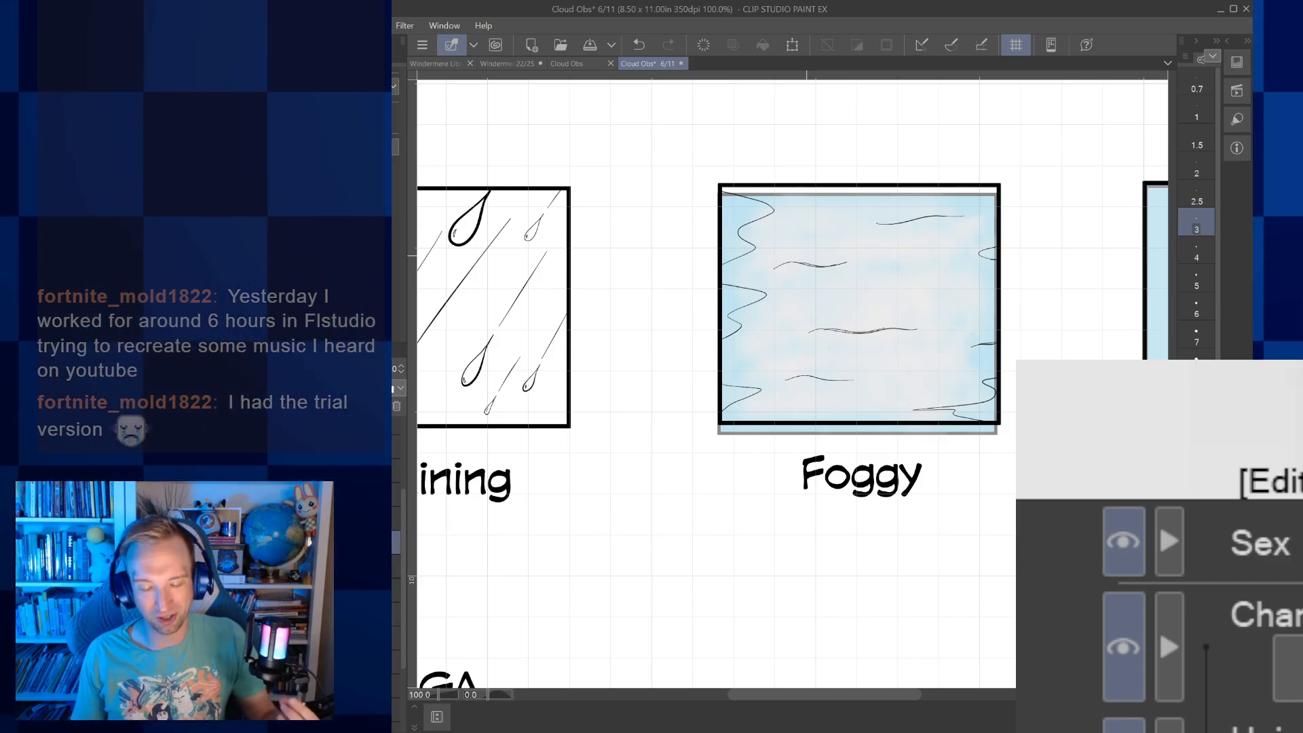
drag(806, 255, 521, 285)
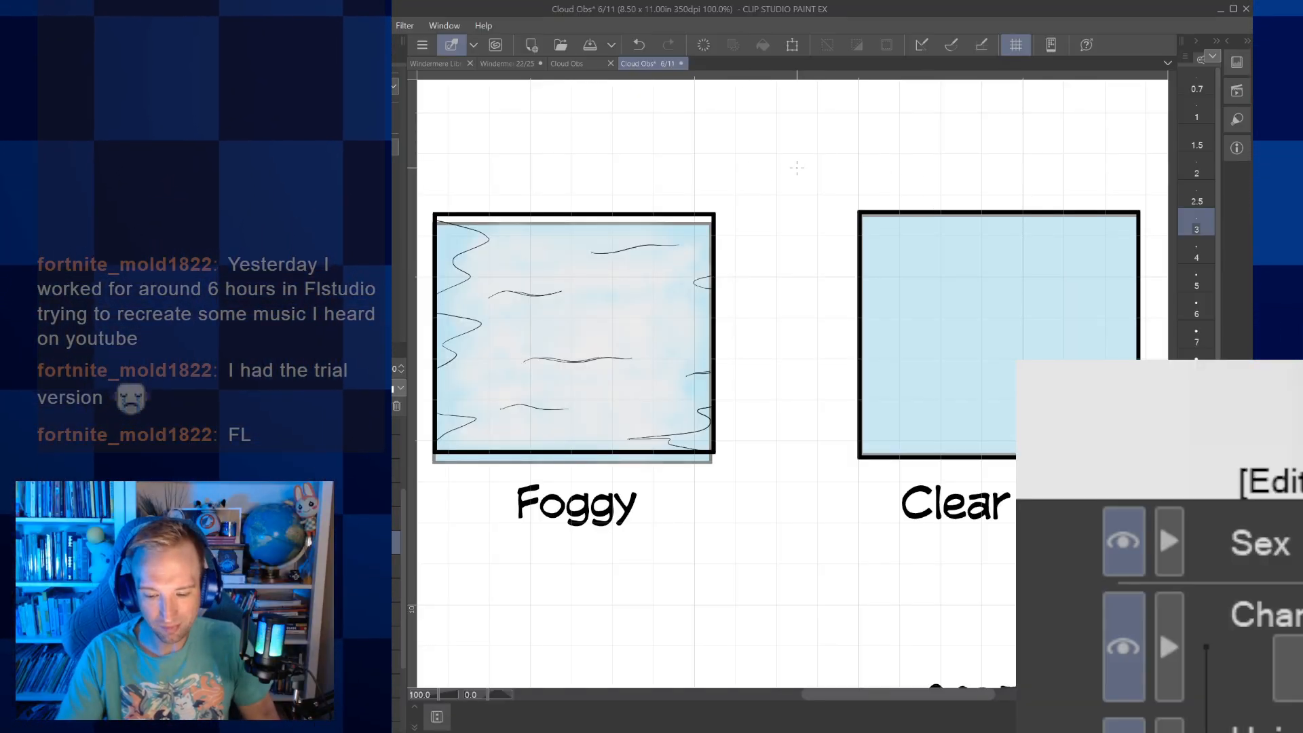
drag(797, 168, 880, 173)
scroll(920, 427, down, 10)
drag(921, 426, 914, 488)
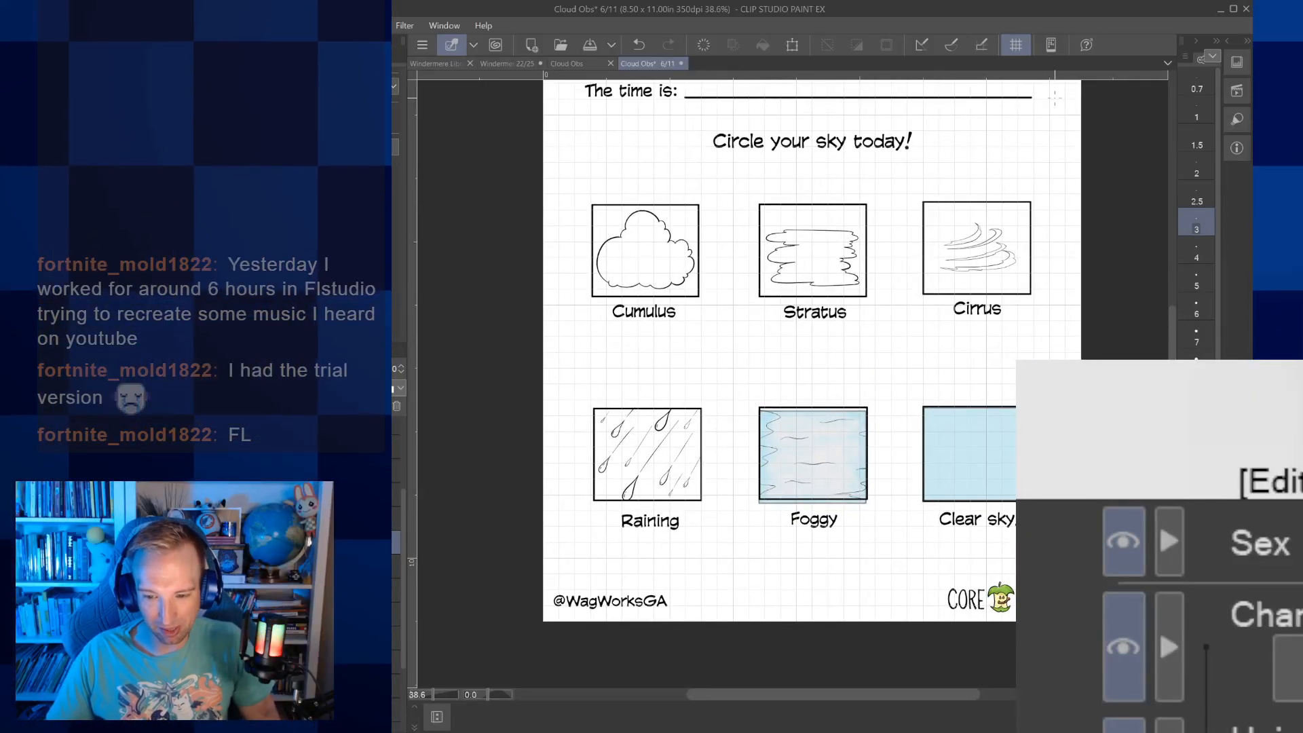
click(1016, 45)
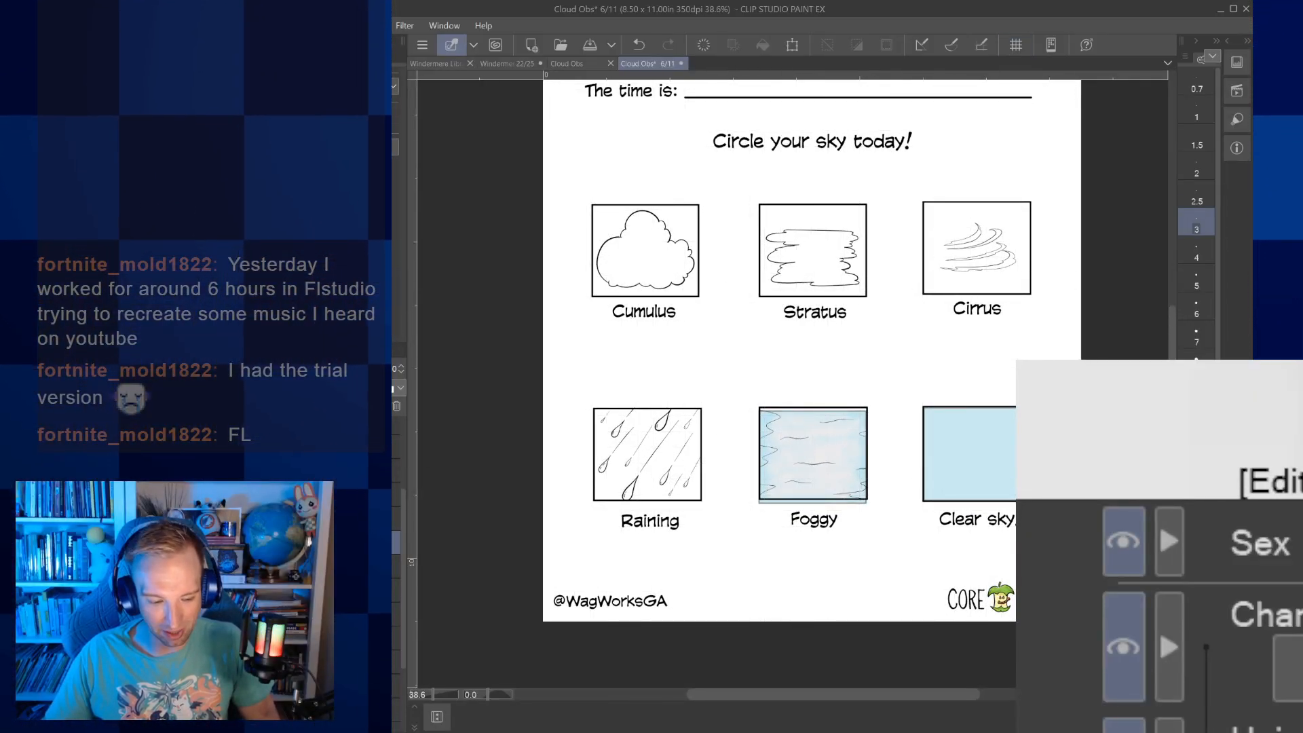
key(Delete)
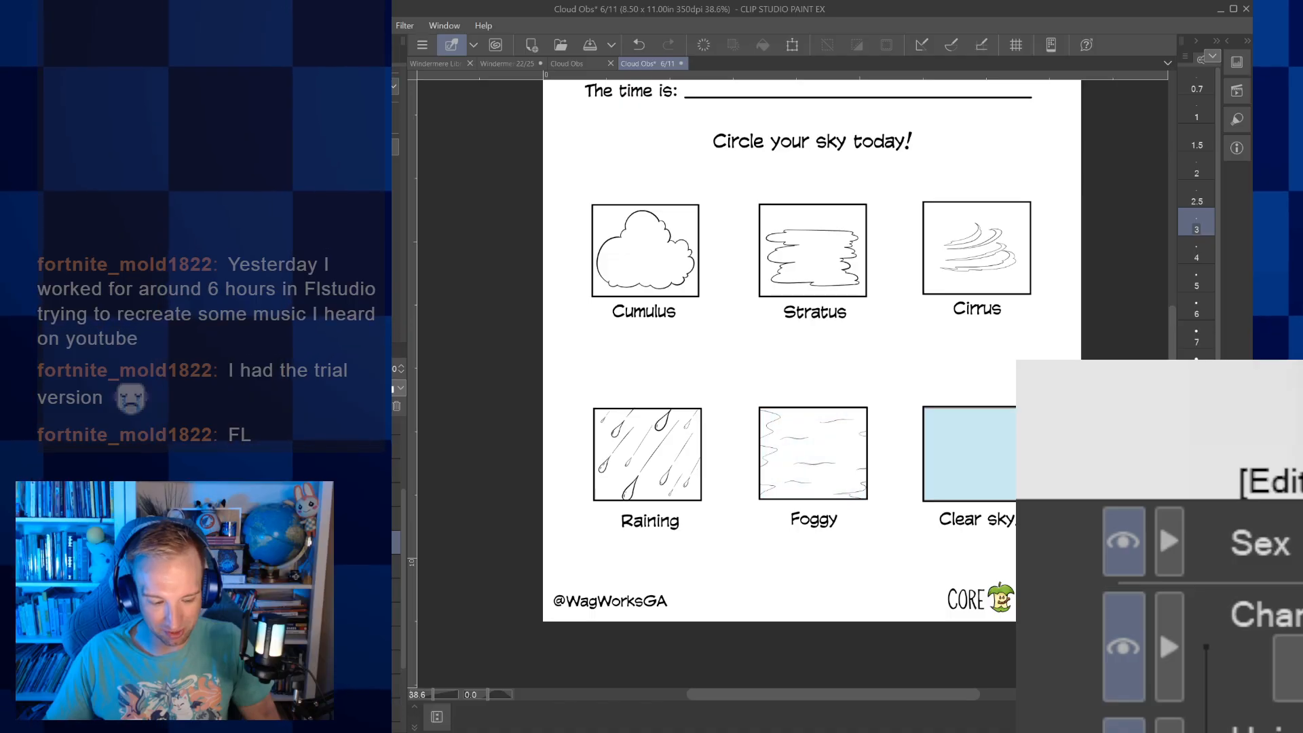
key(Delete)
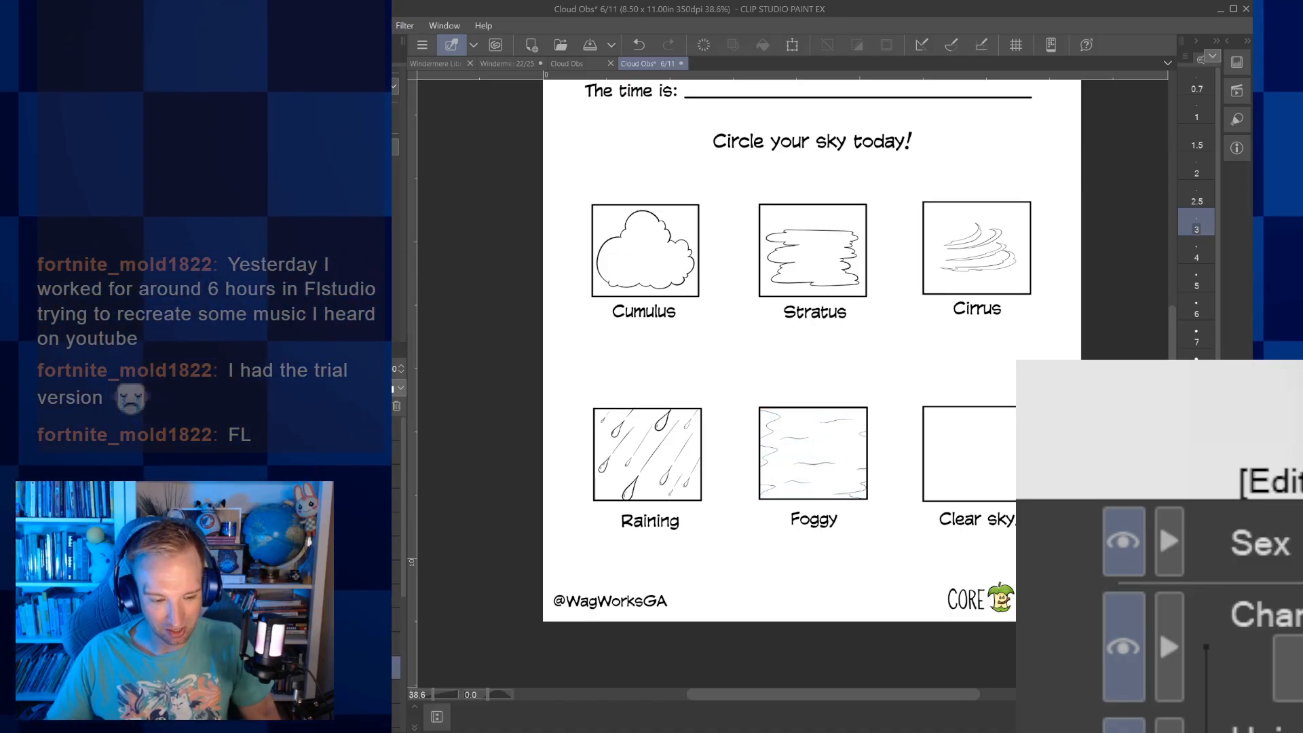
Convert the CORE TOONS logo in the page footer from colour to grayscale
click(395, 428)
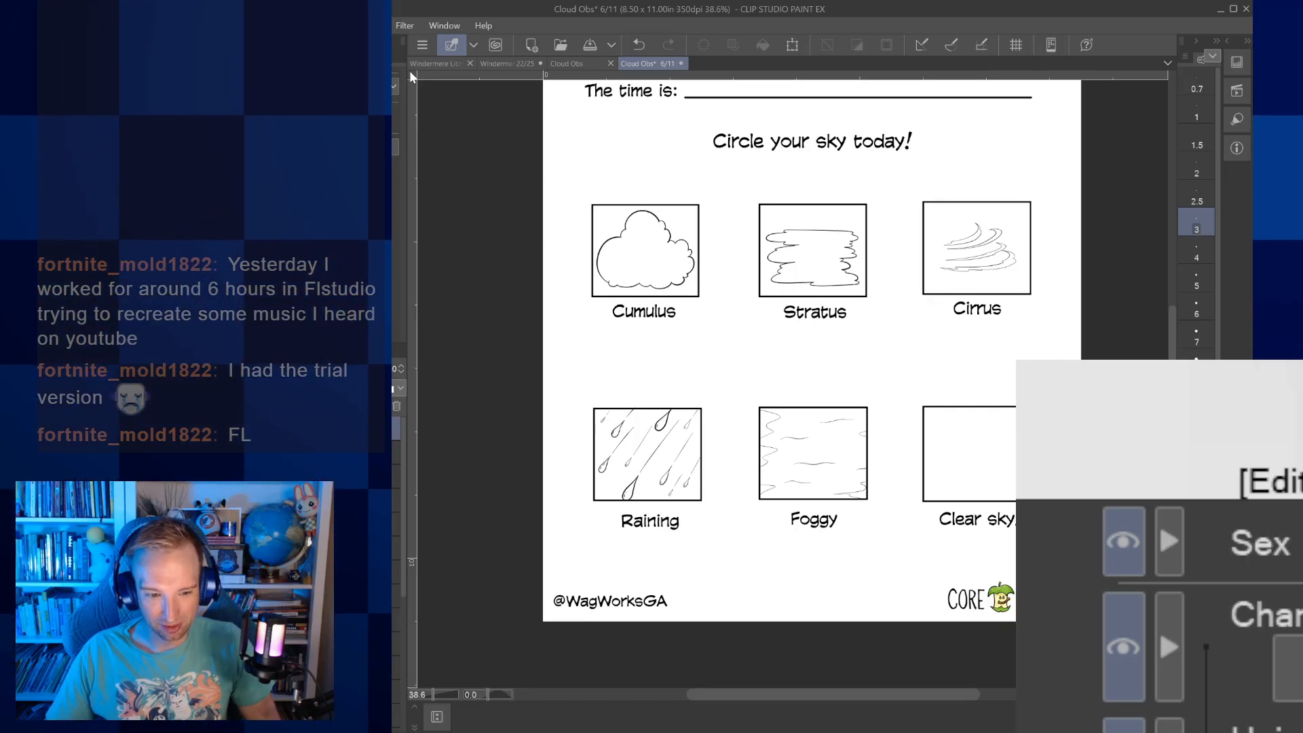
click(541, 91)
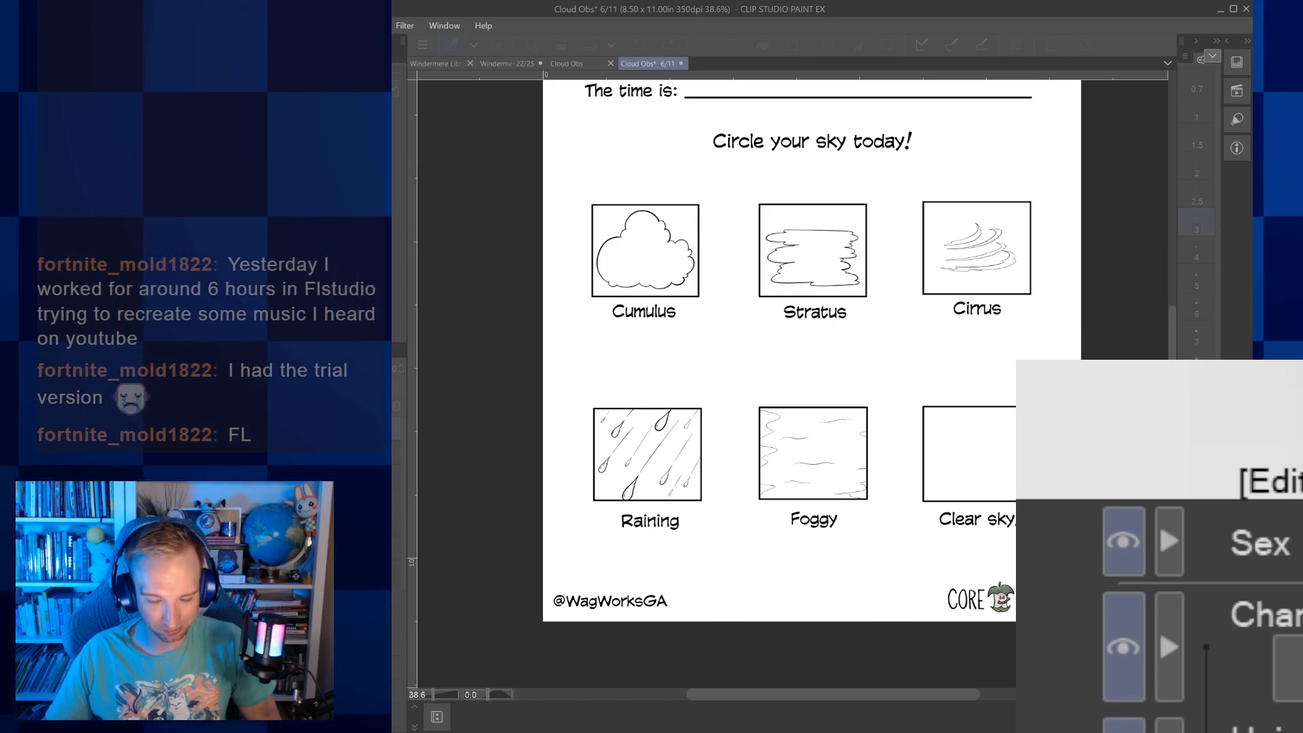
click(671, 302)
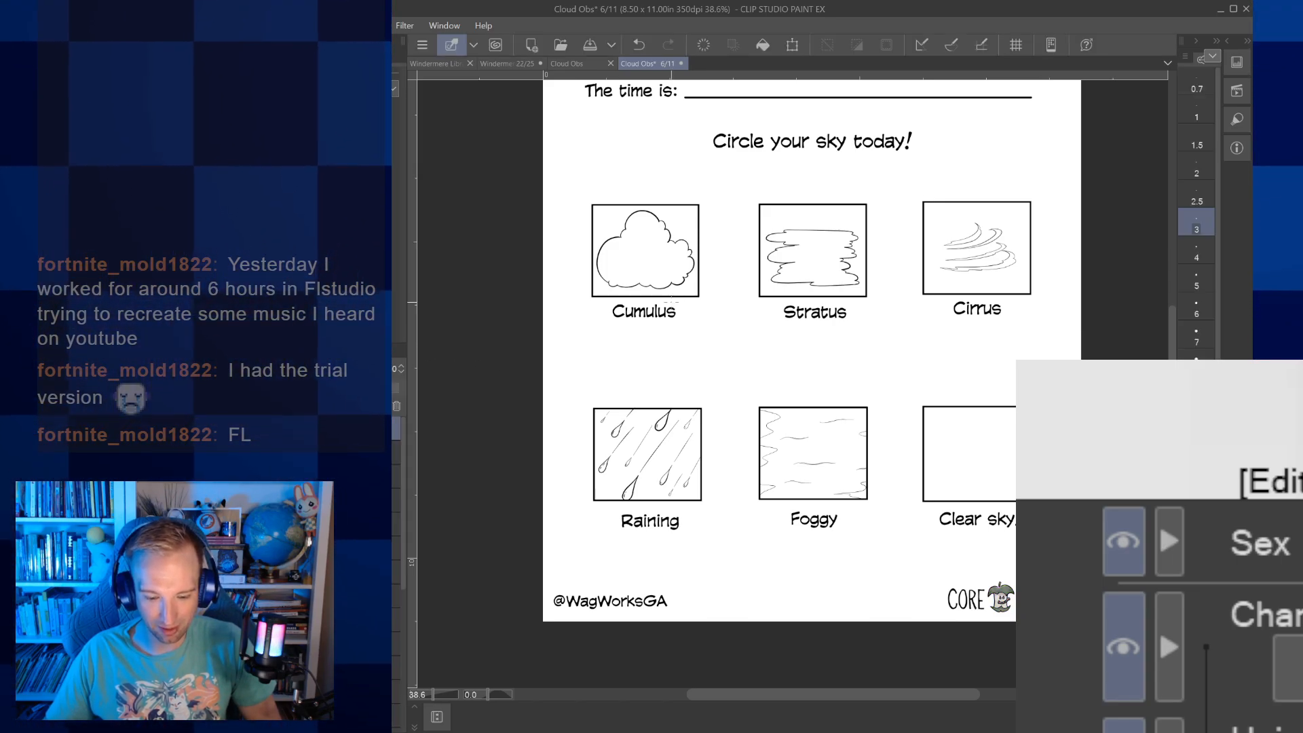
Save the finished page 6 and close it to return to the Cloud Obs page overview
drag(671, 302, 655, 384)
scroll(709, 401, down, 1)
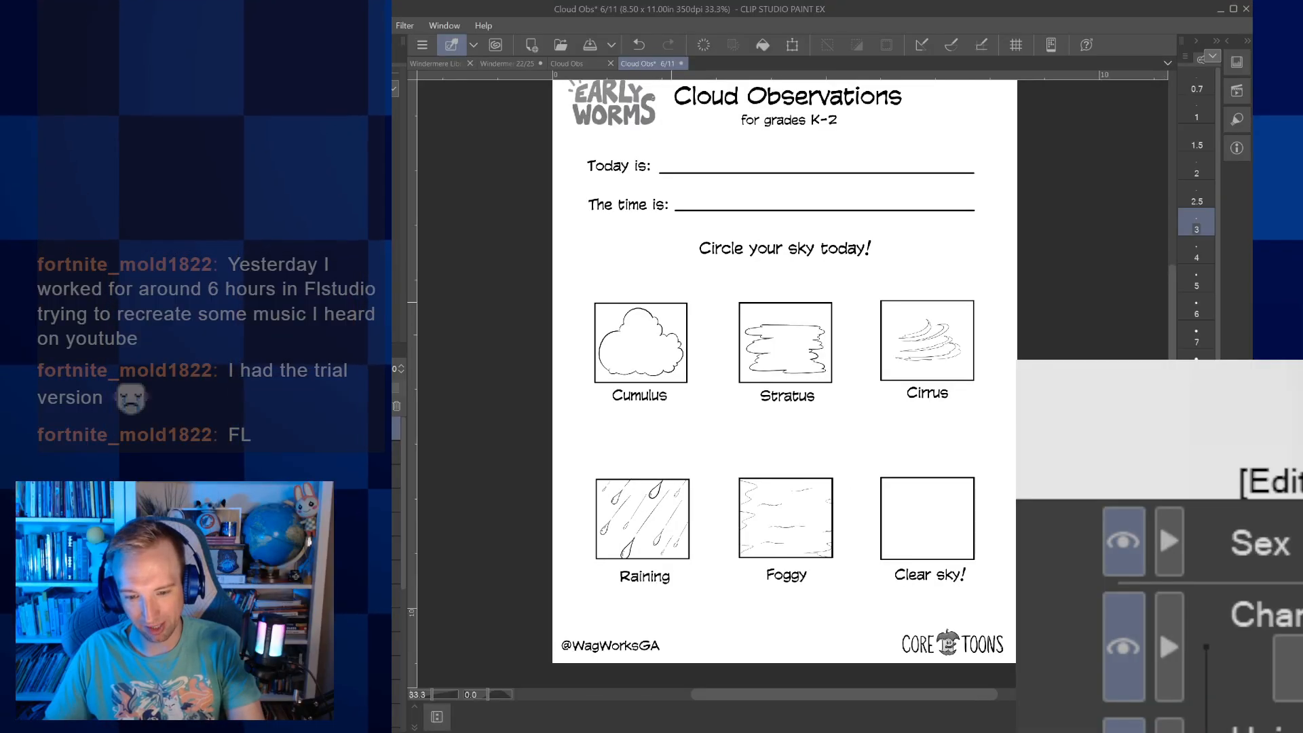
scroll(710, 401, down, 1)
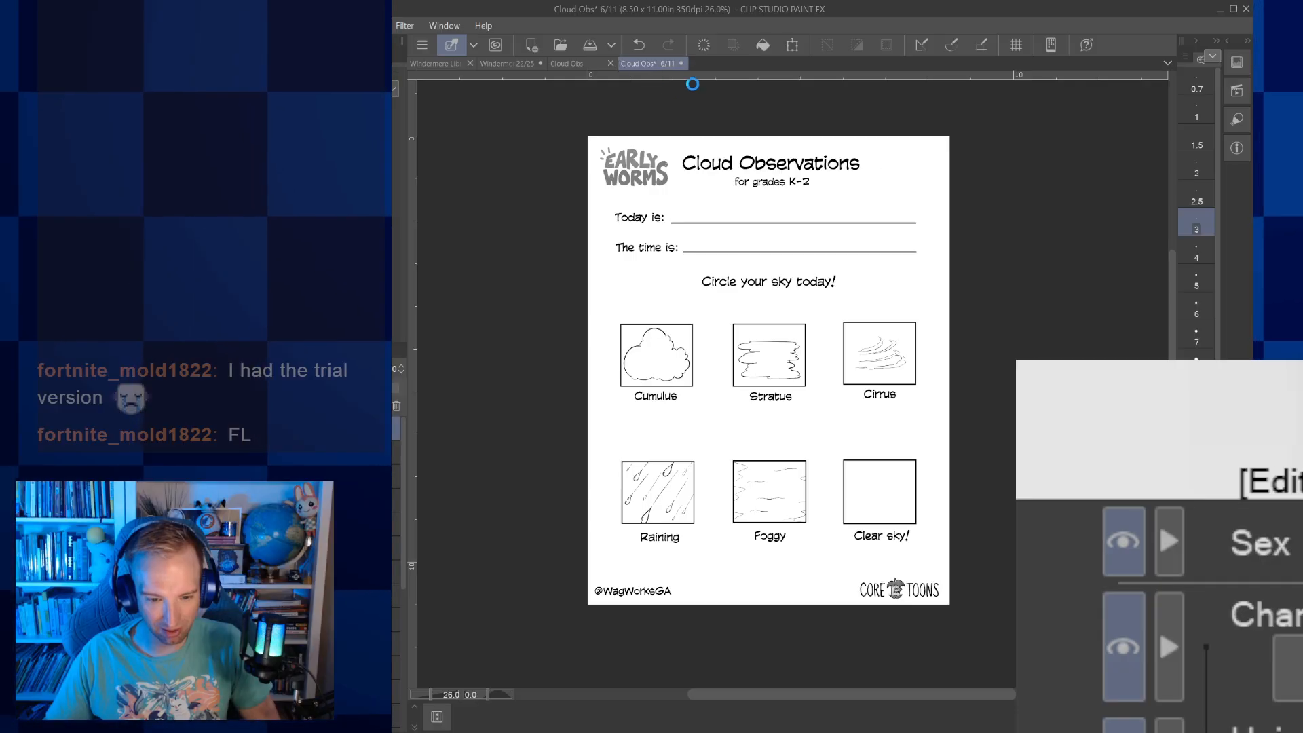
key(ctrl+s)
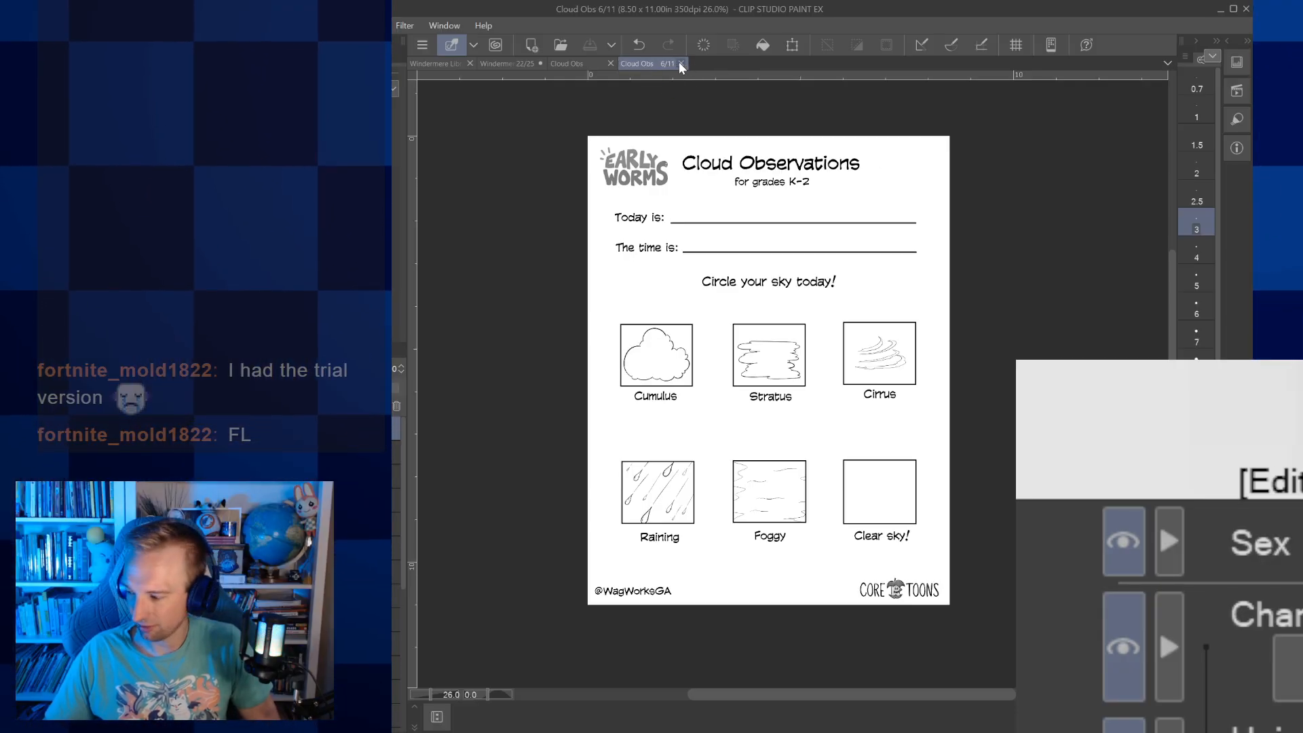
click(680, 63)
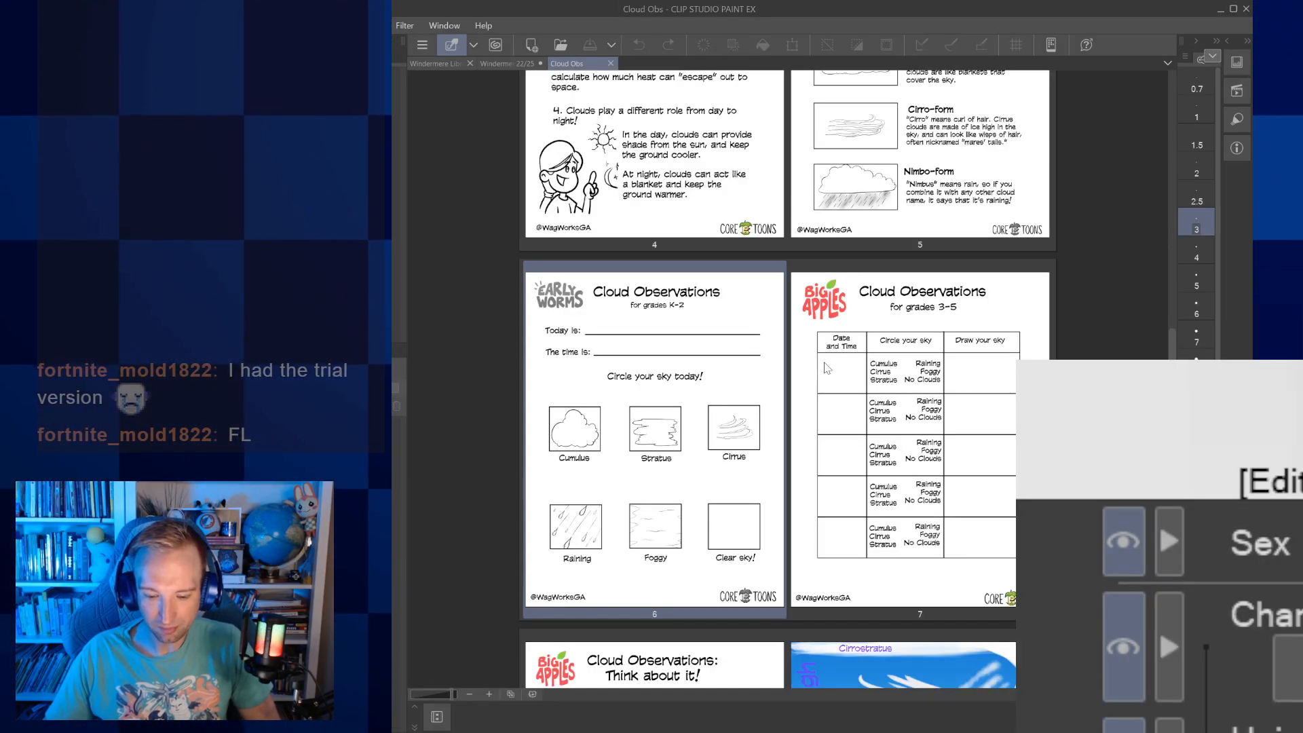
Duplicate page 7, the Big Apples Cloud Observations table for grades 3-5
scroll(826, 367, down, 5)
scroll(774, 402, up, 3)
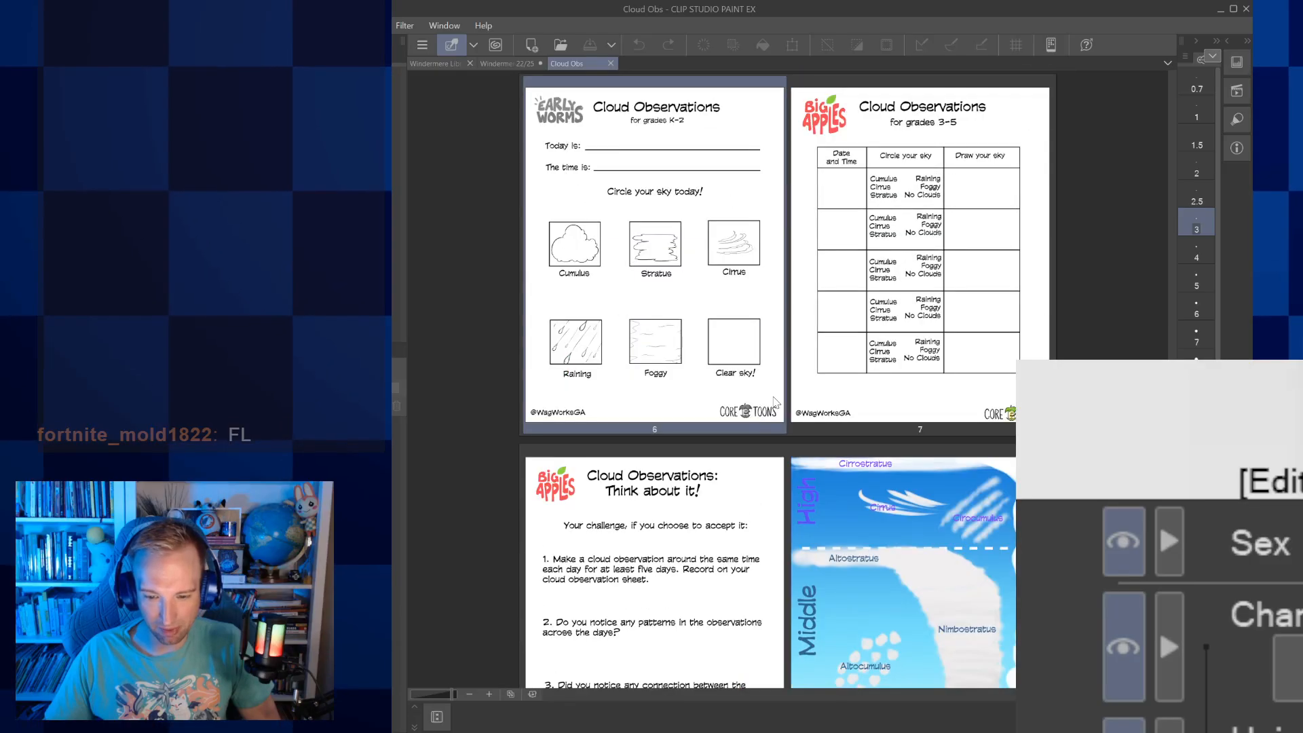
scroll(775, 400, down, 3)
scroll(775, 401, down, 3)
scroll(815, 380, up, 12)
click(835, 370)
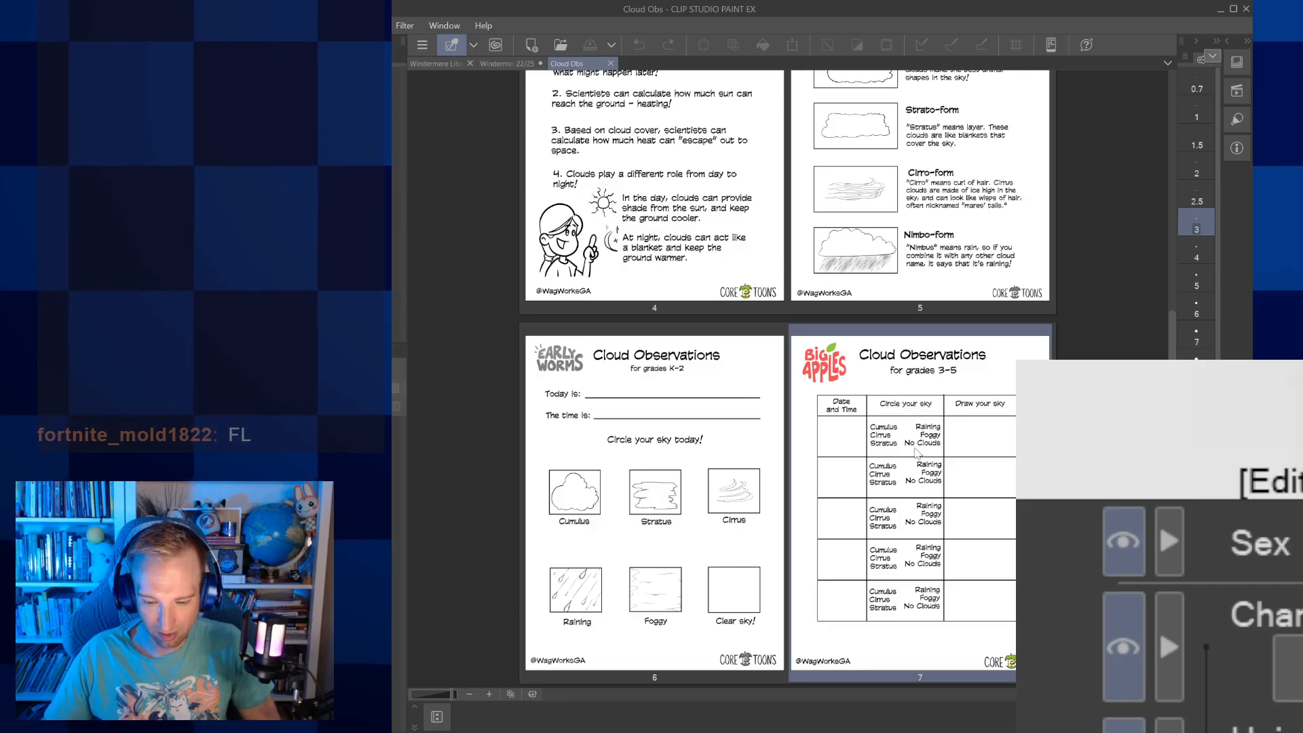
Move the duplicate Big Apples Cloud Observations page from position 8 to the end of the document, after the colour Early Worms page
scroll(888, 399, down, 7)
scroll(881, 353, up, 1)
click(881, 349)
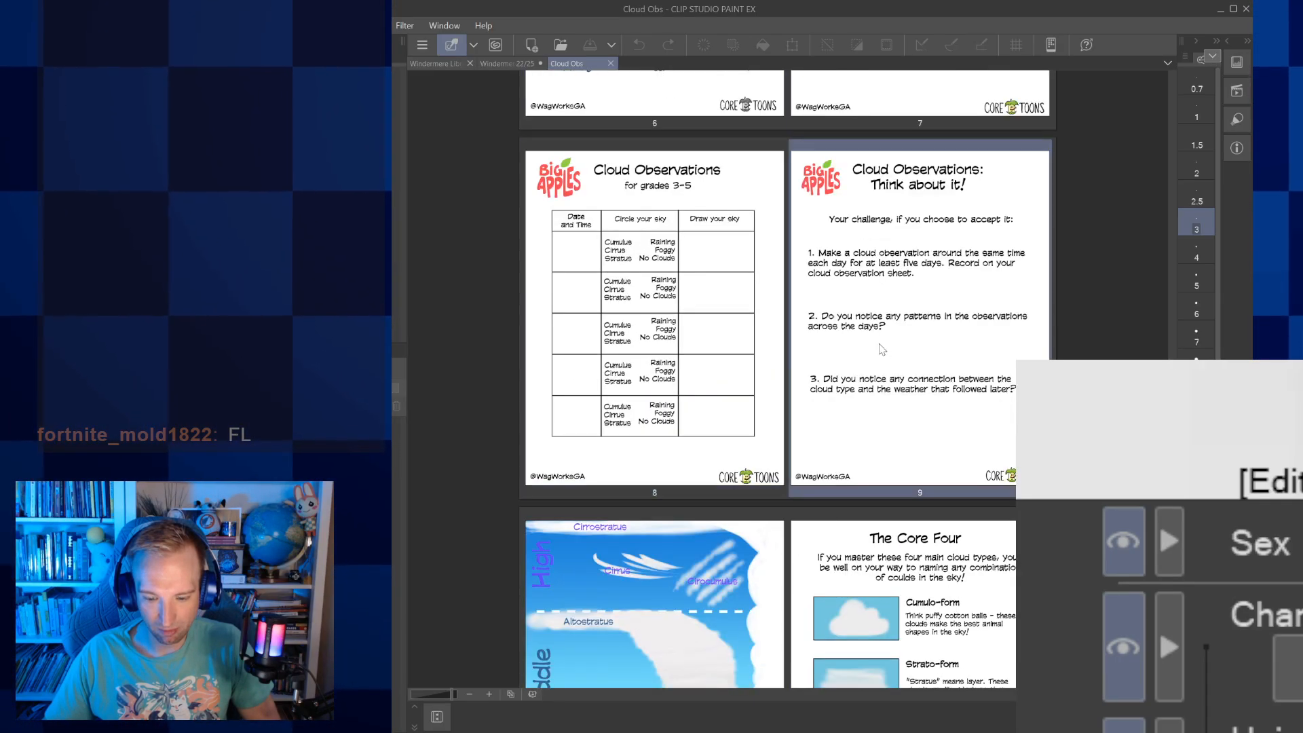
scroll(889, 631, down, 7)
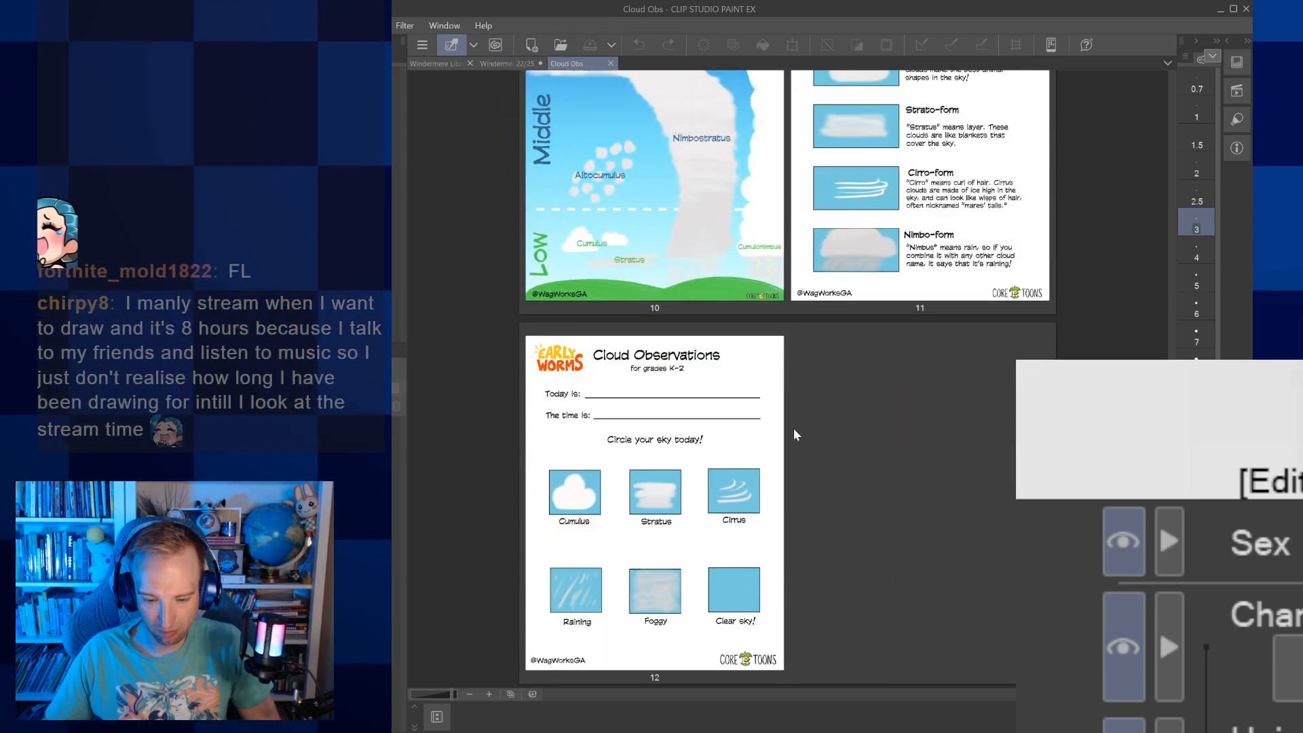
scroll(791, 450, up, 7)
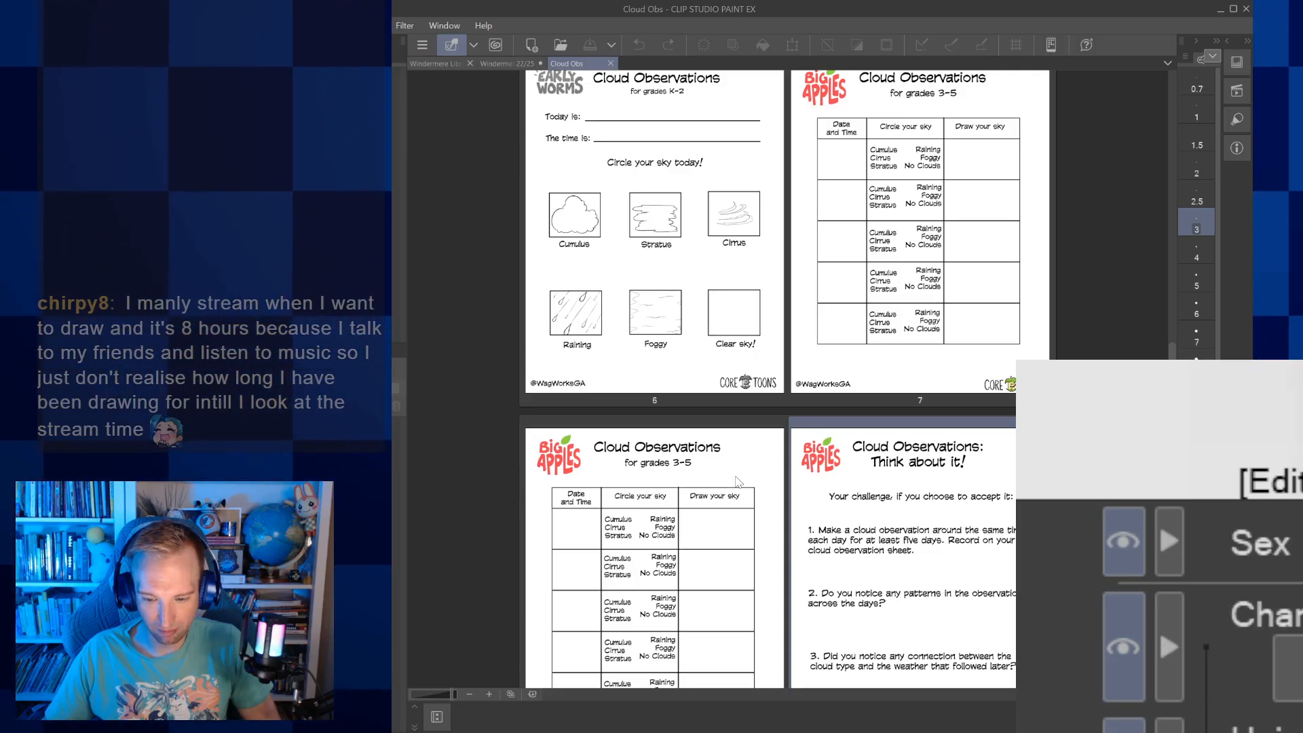
drag(739, 482, 758, 563)
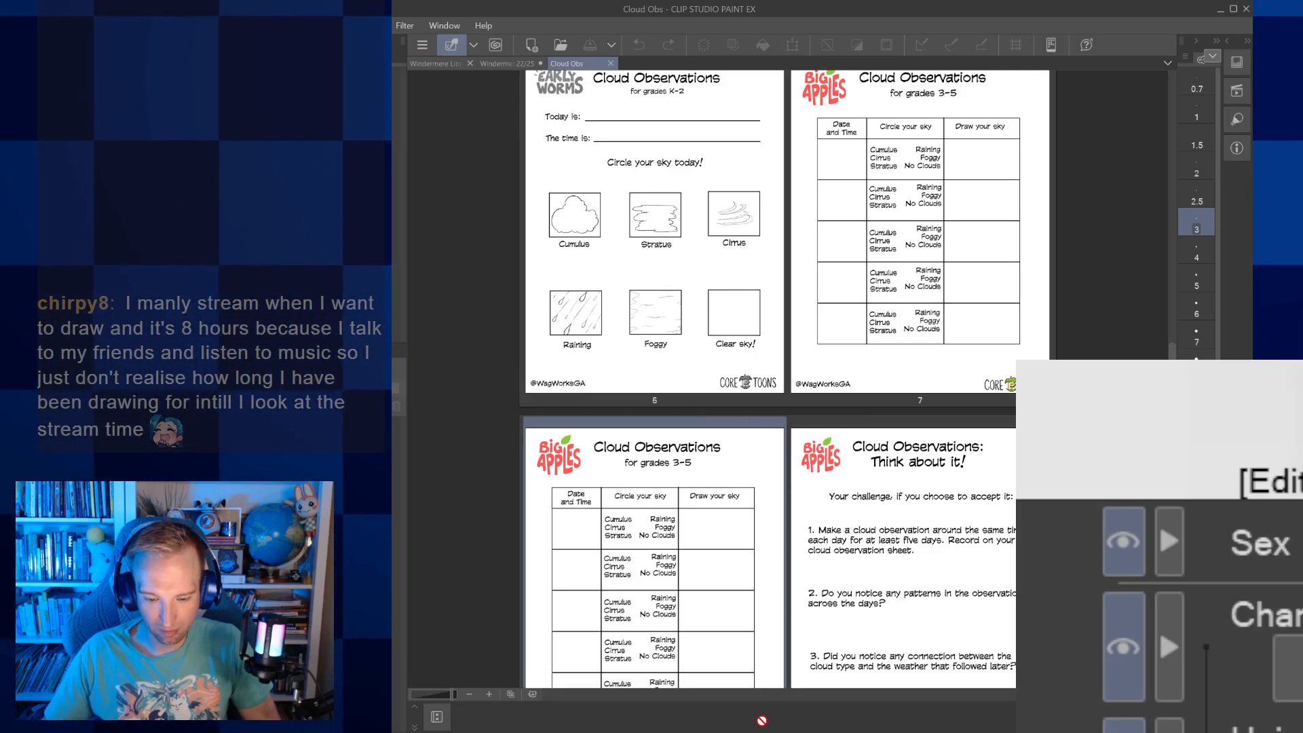
mouse_move(828, 689)
mouse_down()
mouse_move(840, 693)
mouse_move(844, 673)
mouse_move(780, 540)
mouse_up()
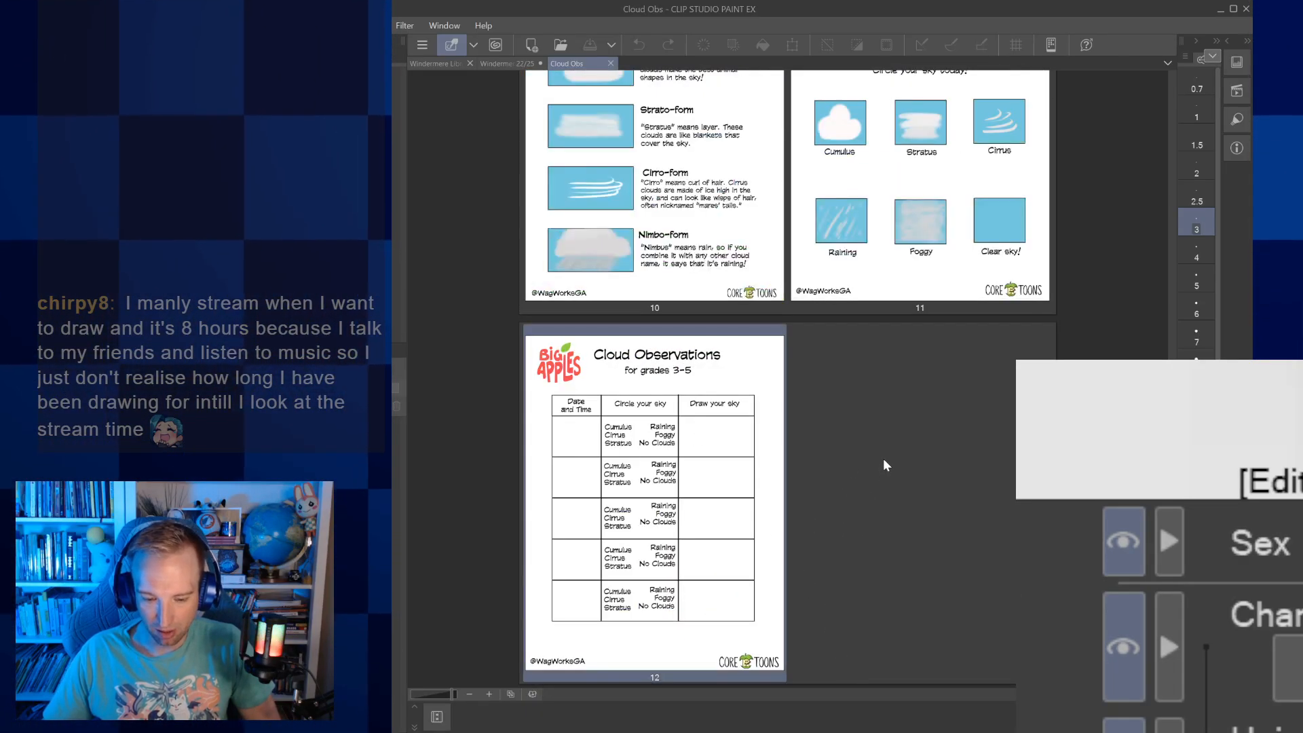
Open page 7, the grades 3-5 Cloud Observations table, and dock it alongside the other open documents as a full-width canvas
scroll(884, 461, up, 13)
scroll(885, 465, down, 3)
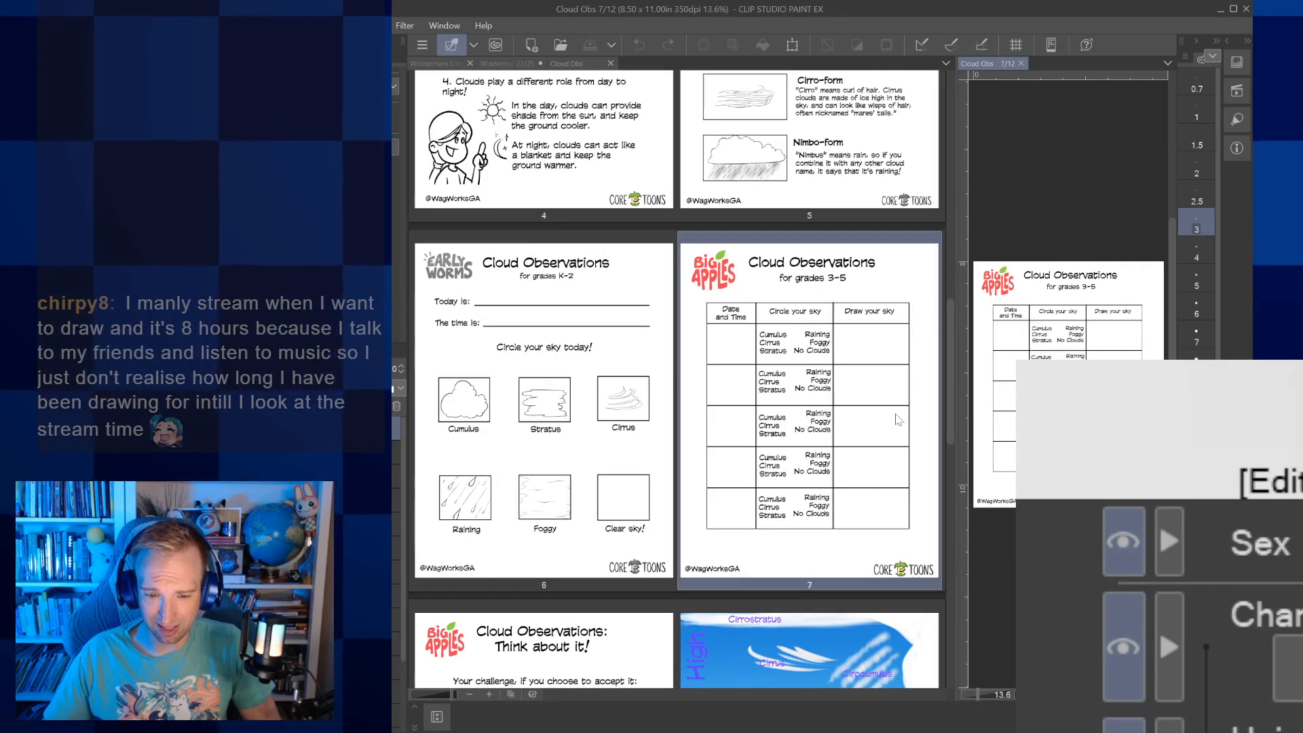
drag(968, 62, 719, 65)
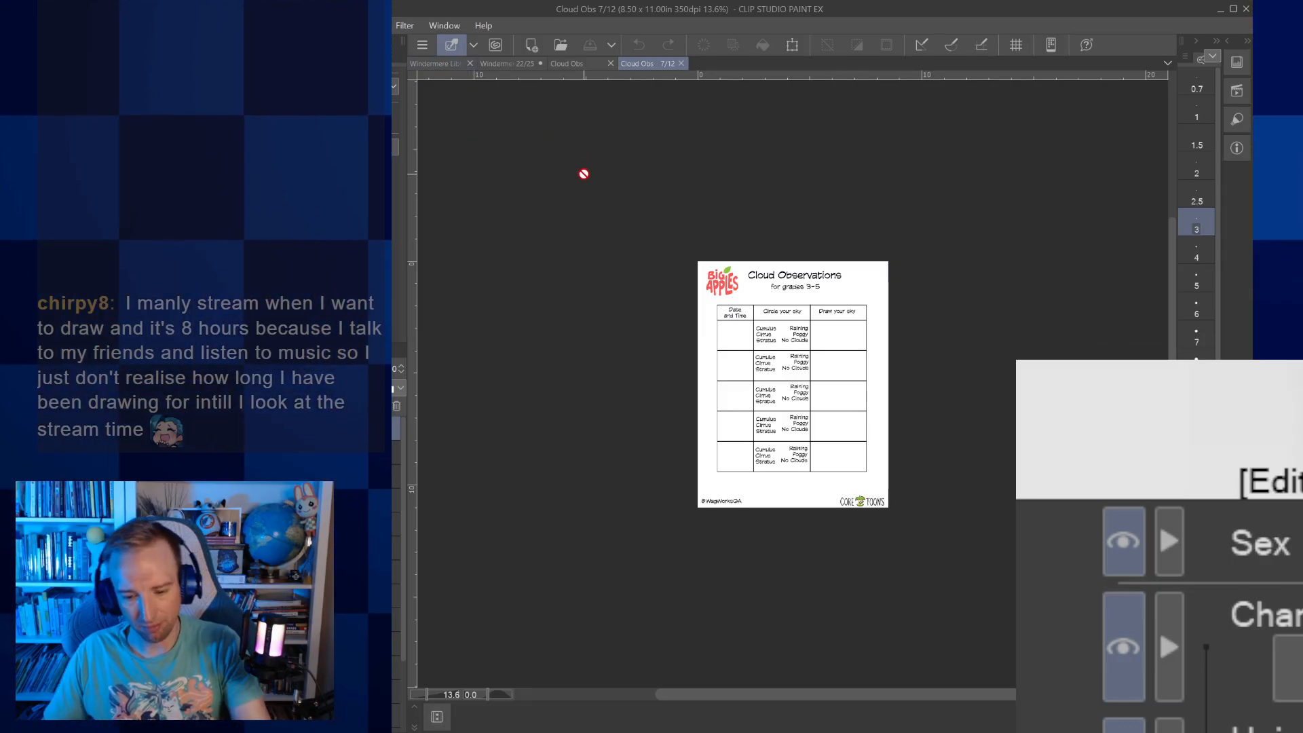
scroll(585, 174, up, 4)
scroll(584, 175, up, 1)
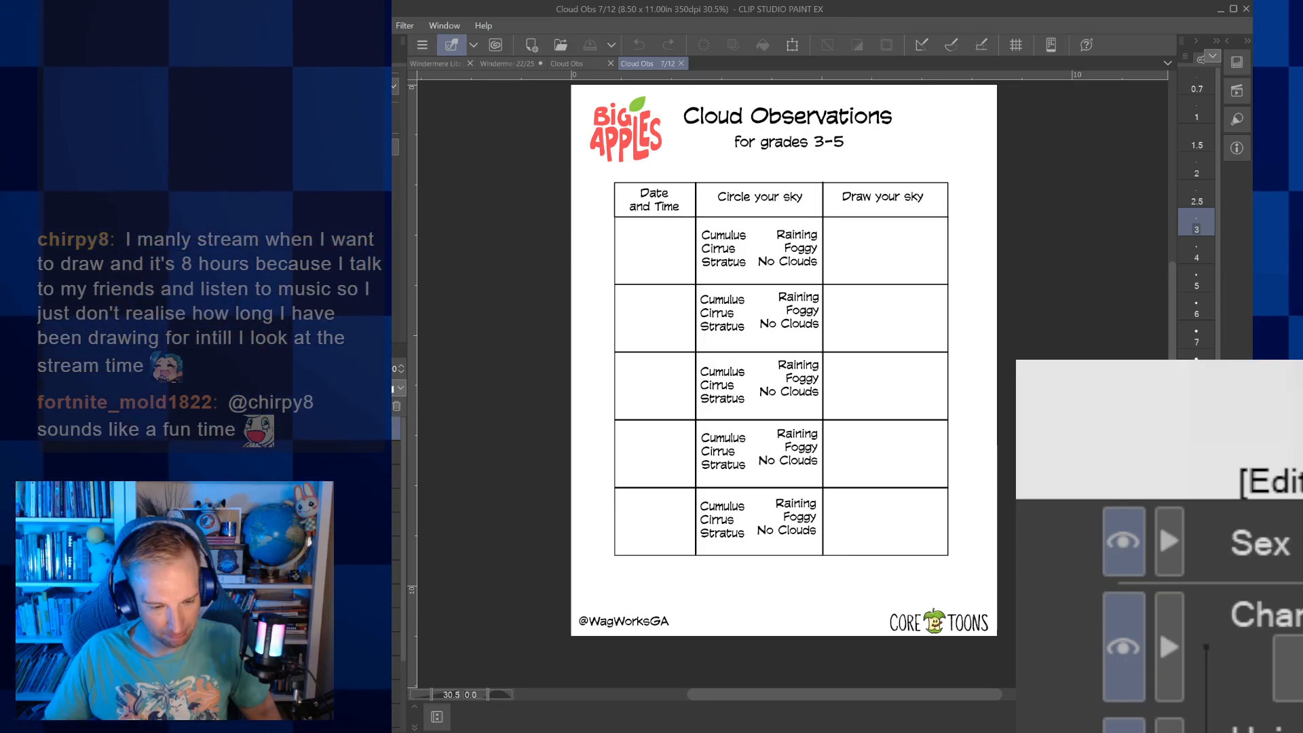
Increase the line spacing of the first row's Cumulus, Cirrus, Stratus text and extend its text box to fill the cell height
key(o)
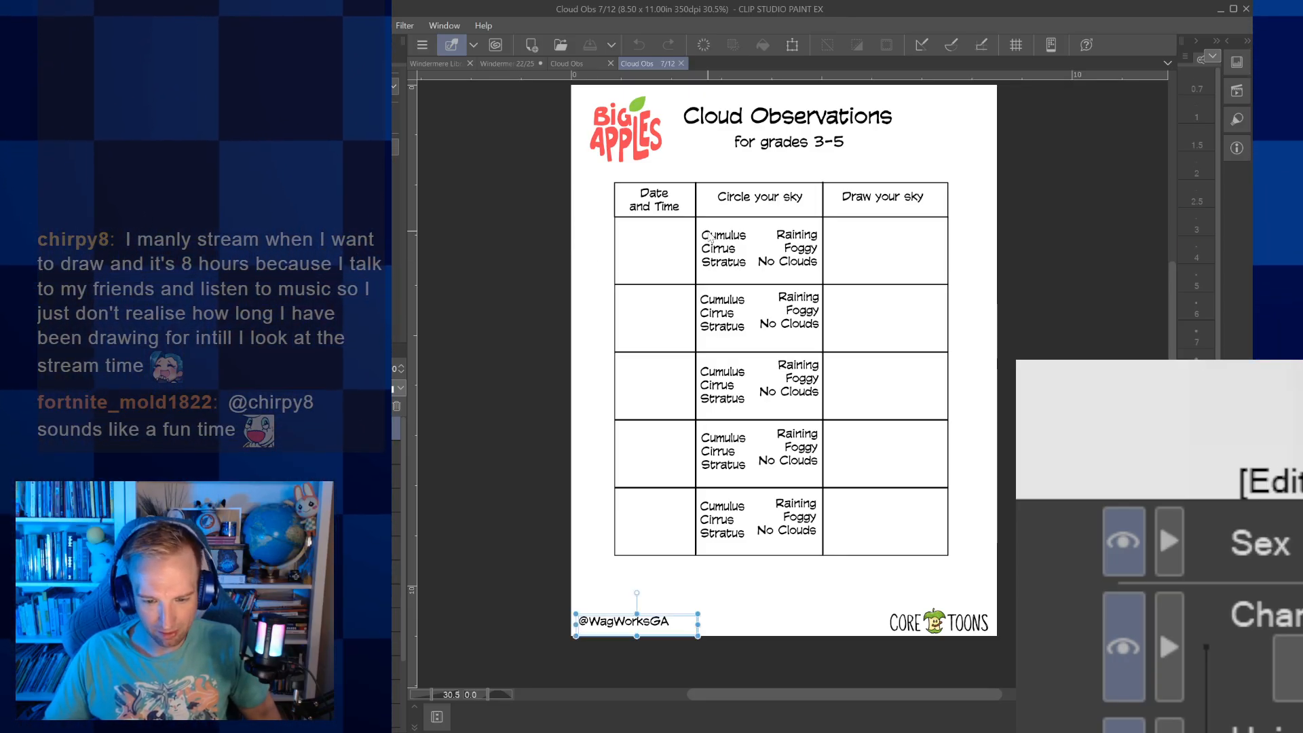
click(718, 244)
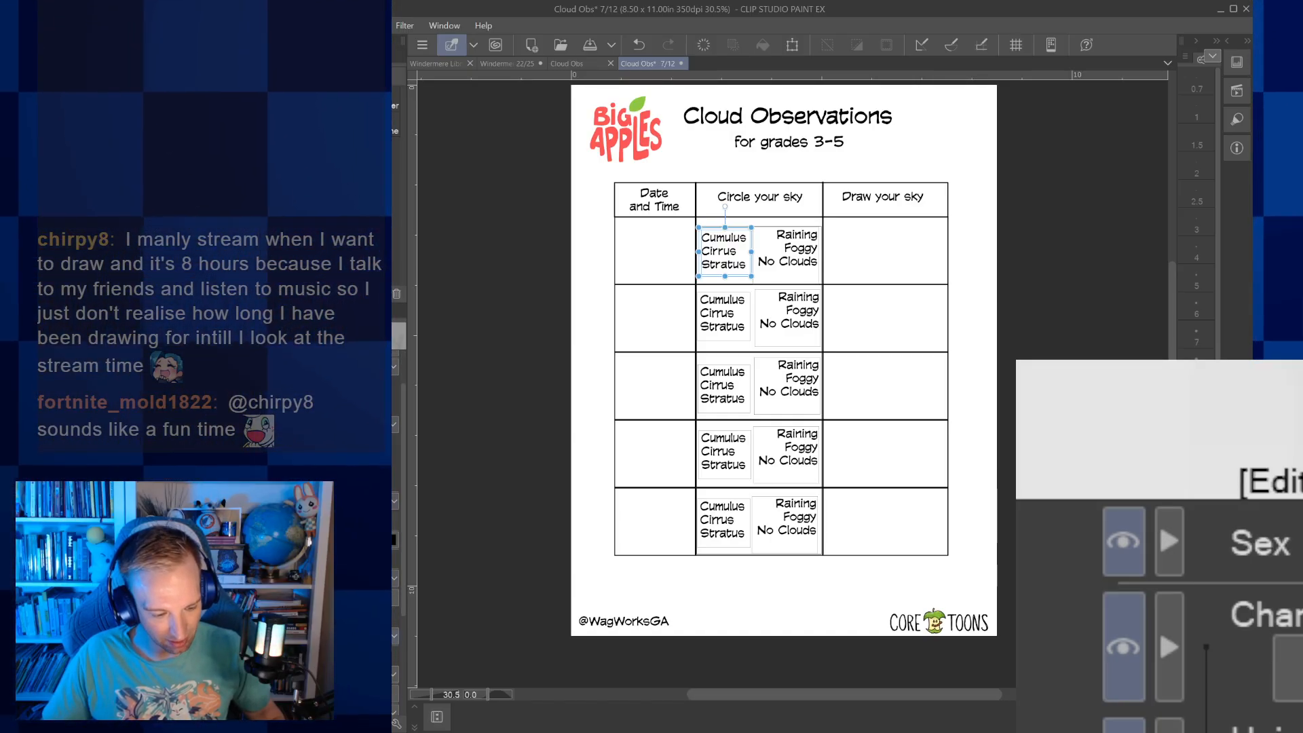
key(Return)
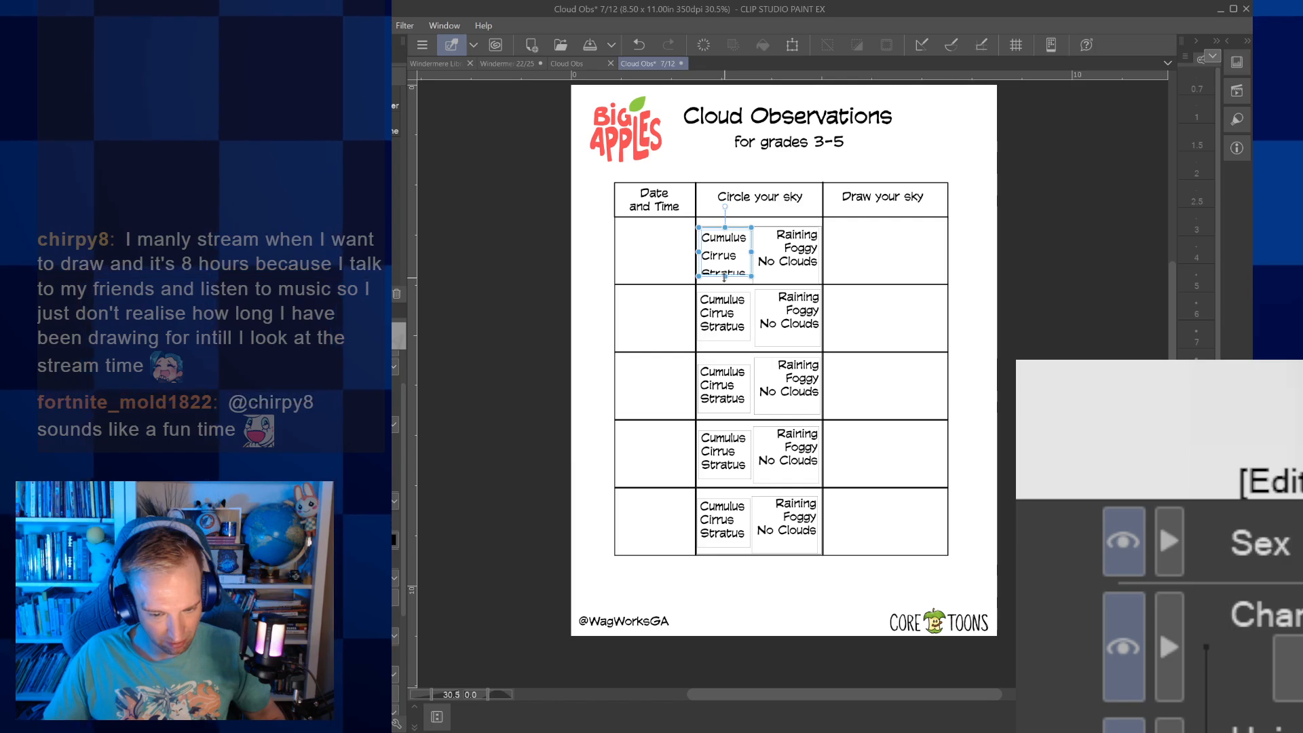
drag(724, 276, 725, 284)
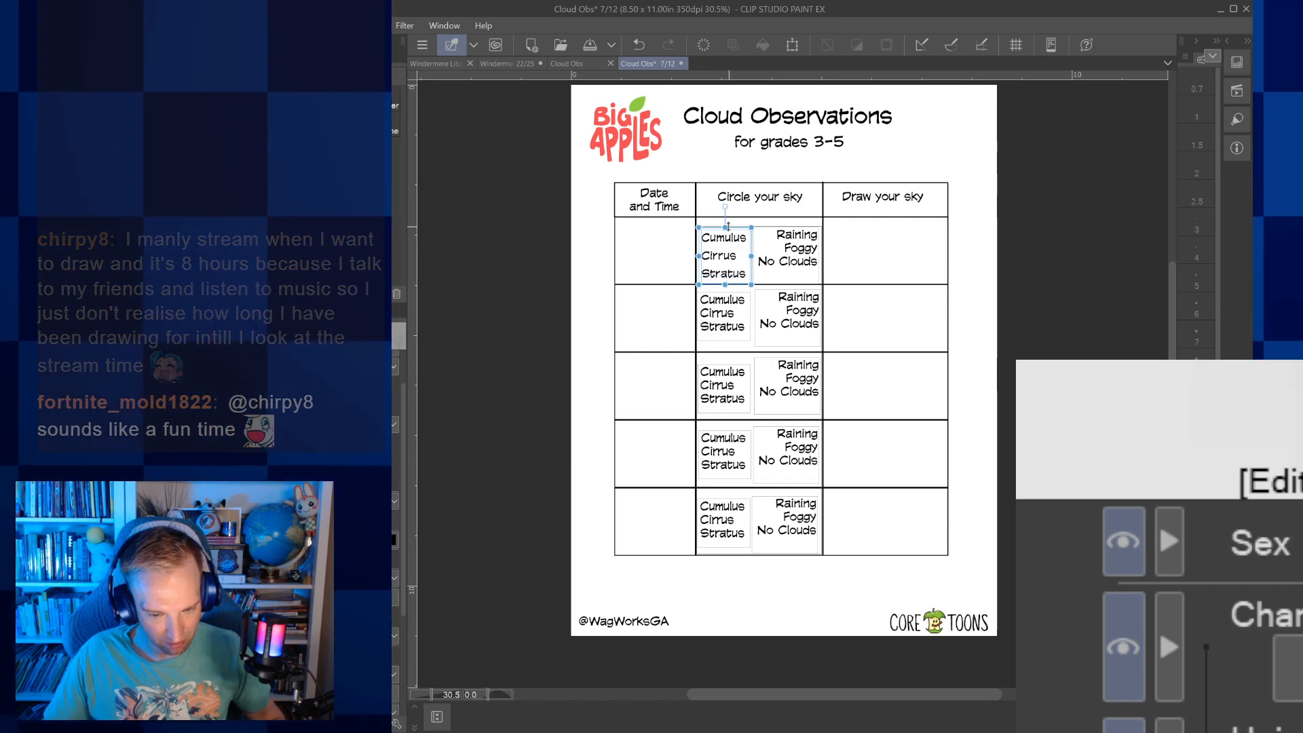
drag(727, 226, 725, 222)
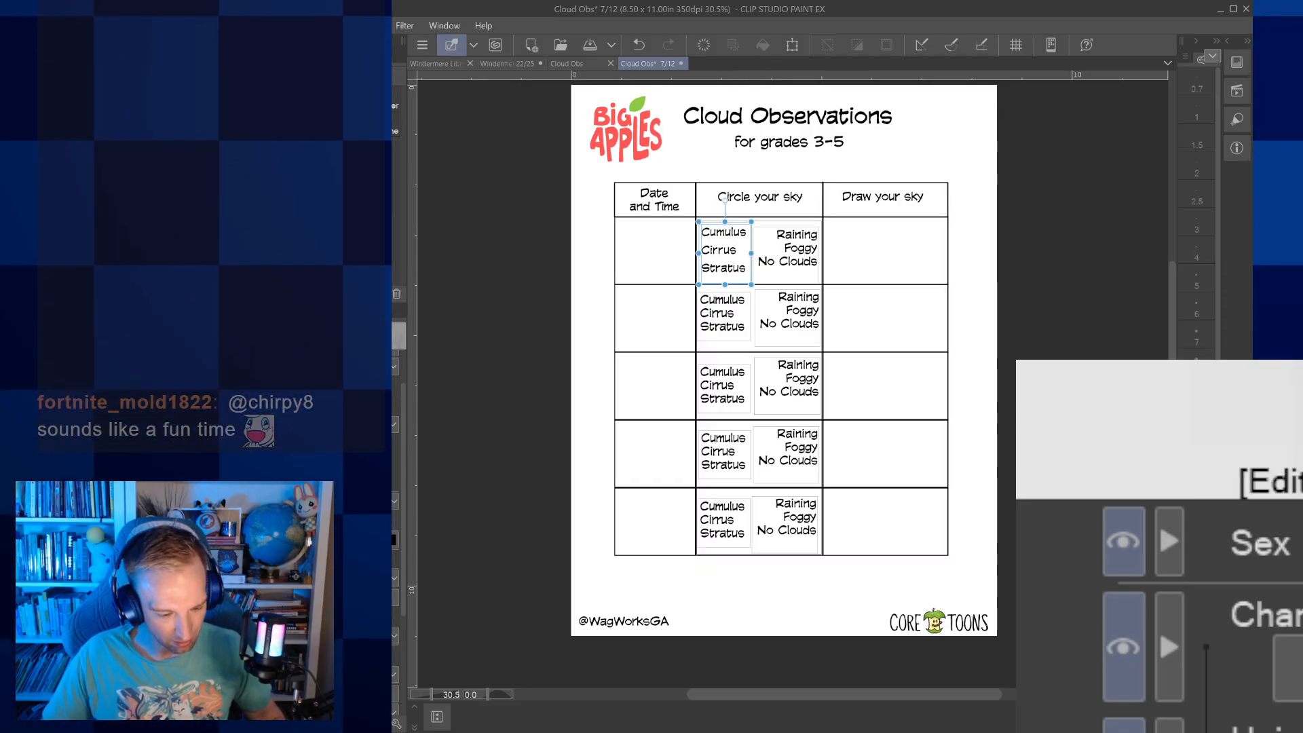
Increase the line spacing of the first row's Raining, Foggy, No Clouds text and align it with the cloud names beside it
click(789, 255)
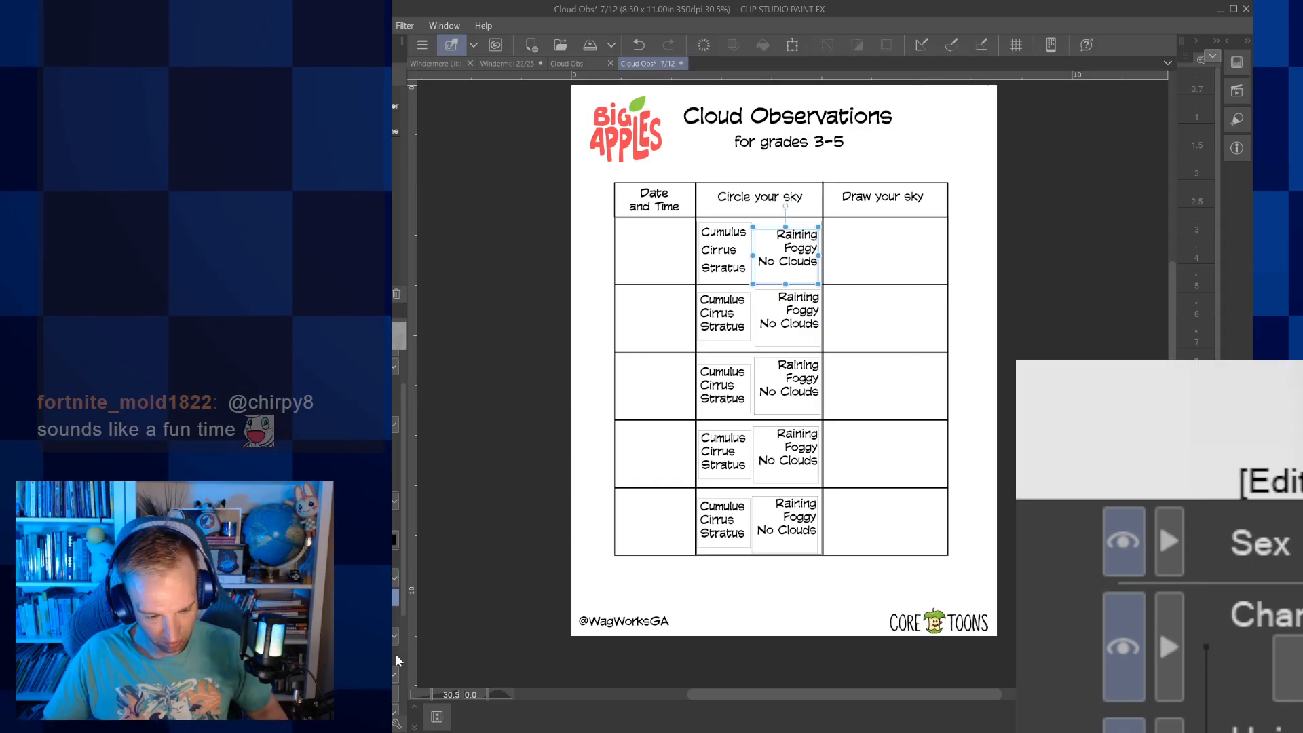
key(Return)
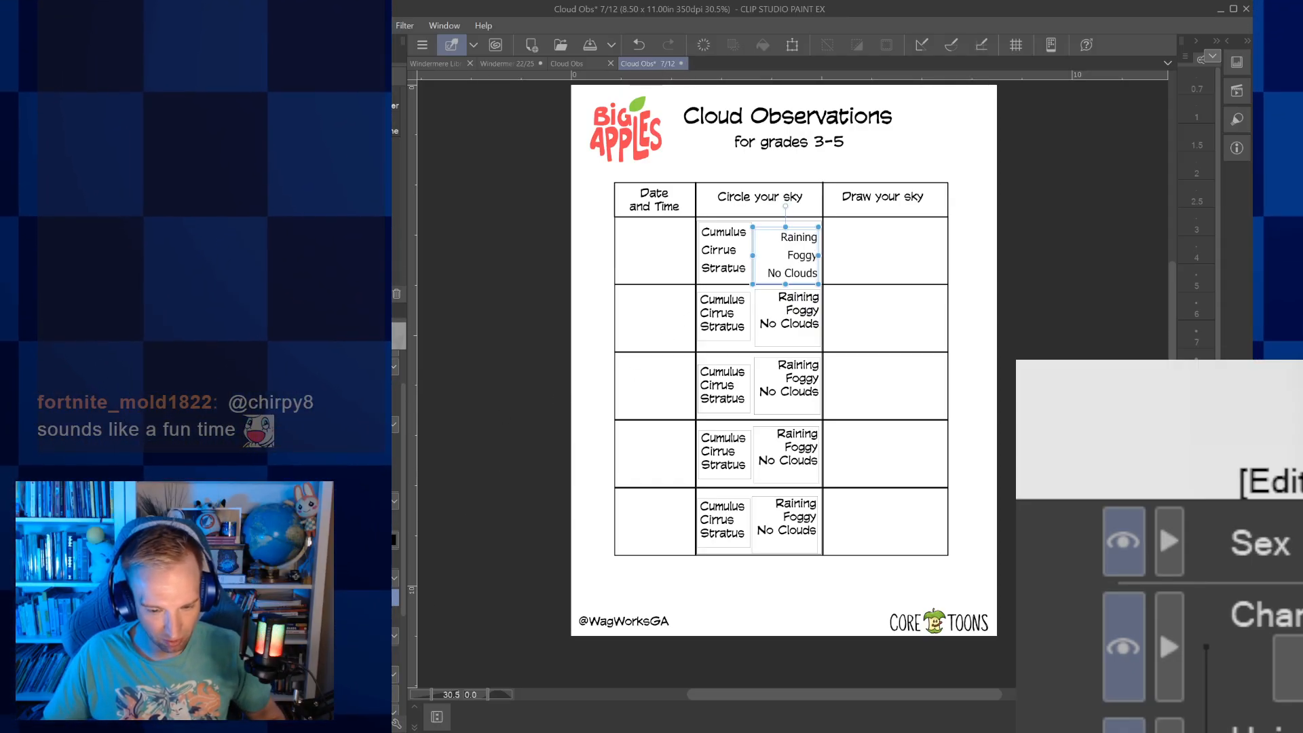
drag(799, 230, 798, 224)
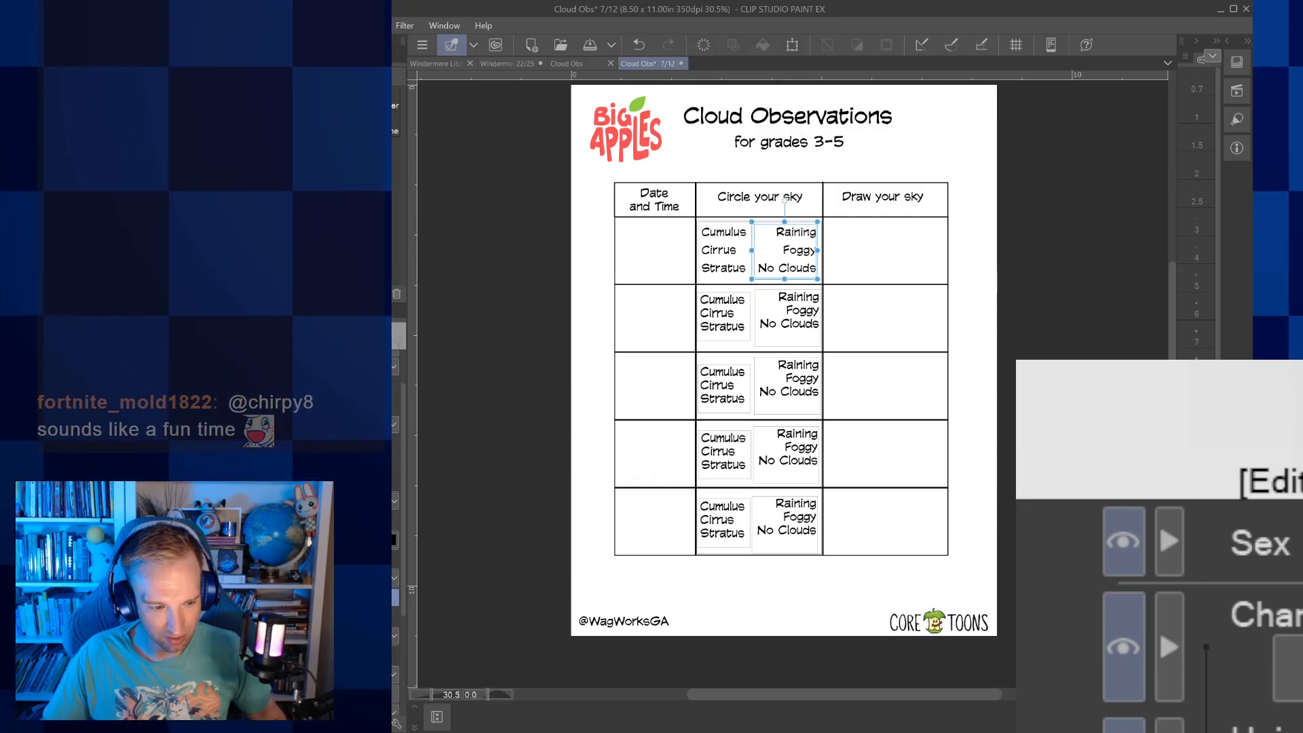
key(p)
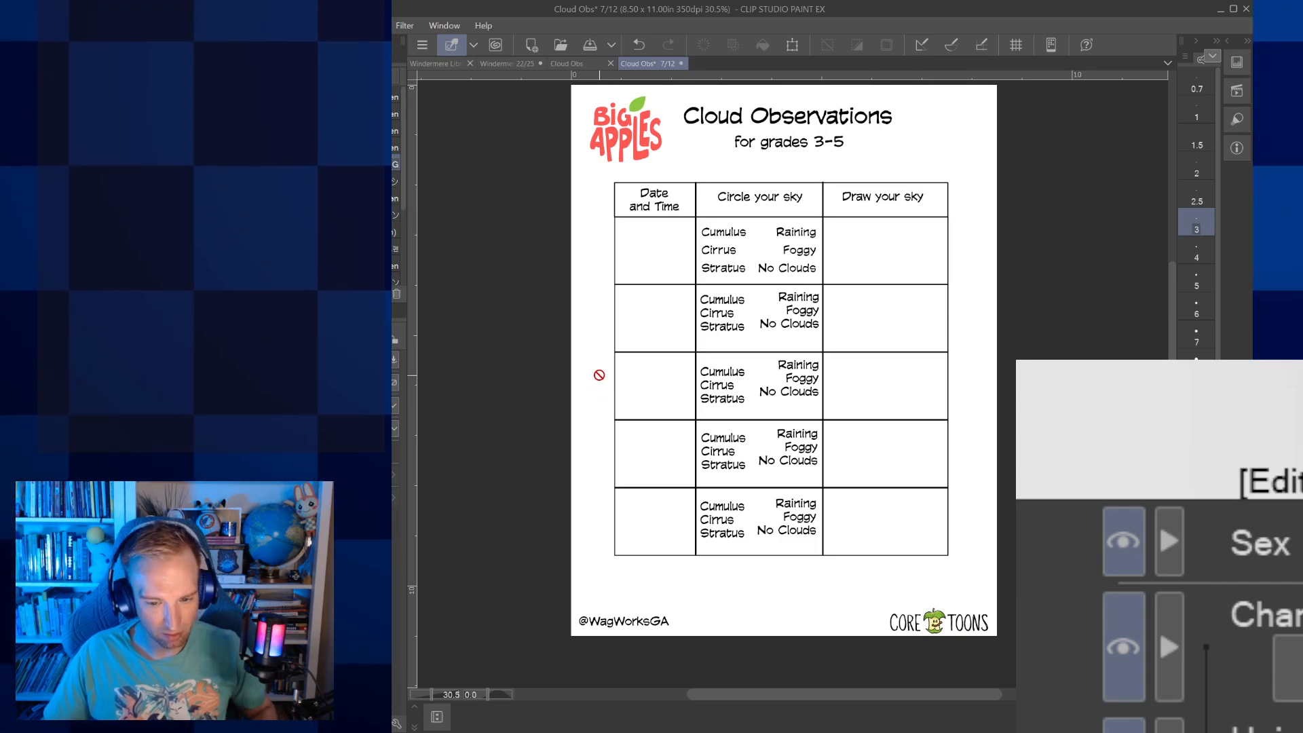
Delete the cloud and weather option texts from the second to fifth rows of the Circle your sky column
key(o)
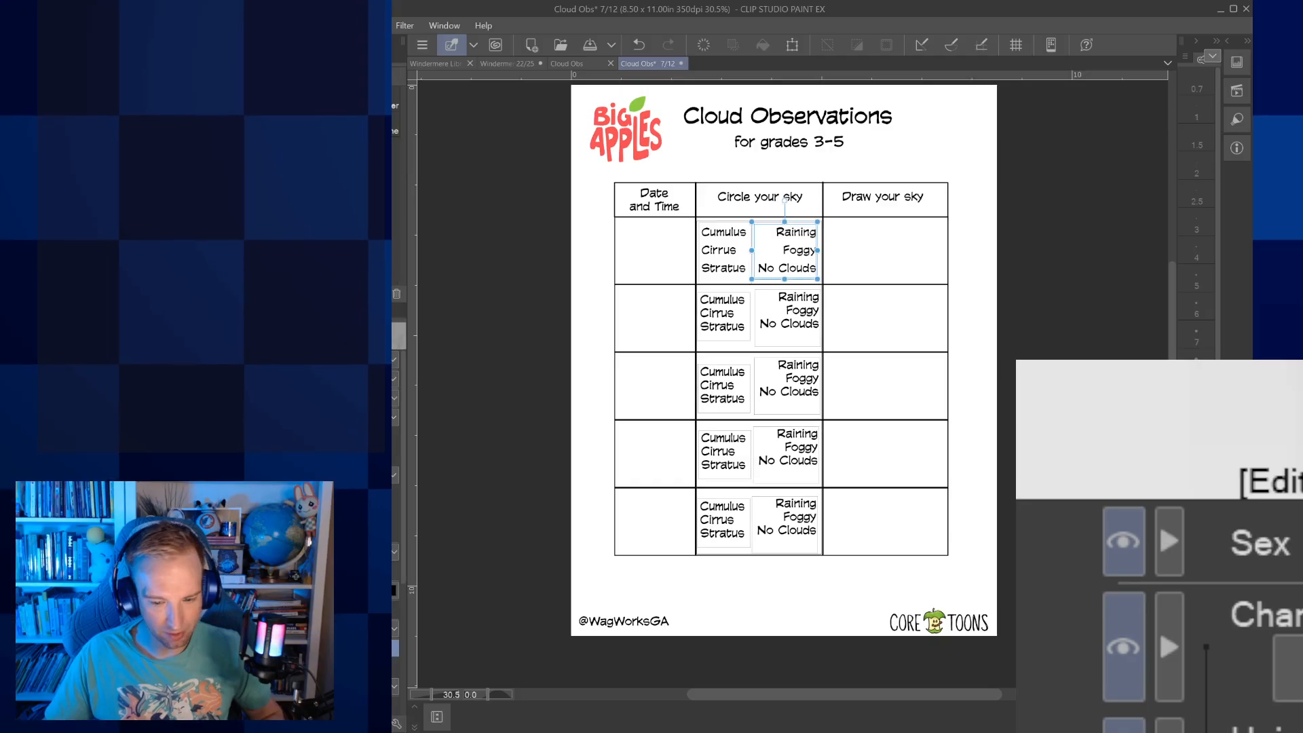
click(723, 314)
click(789, 318)
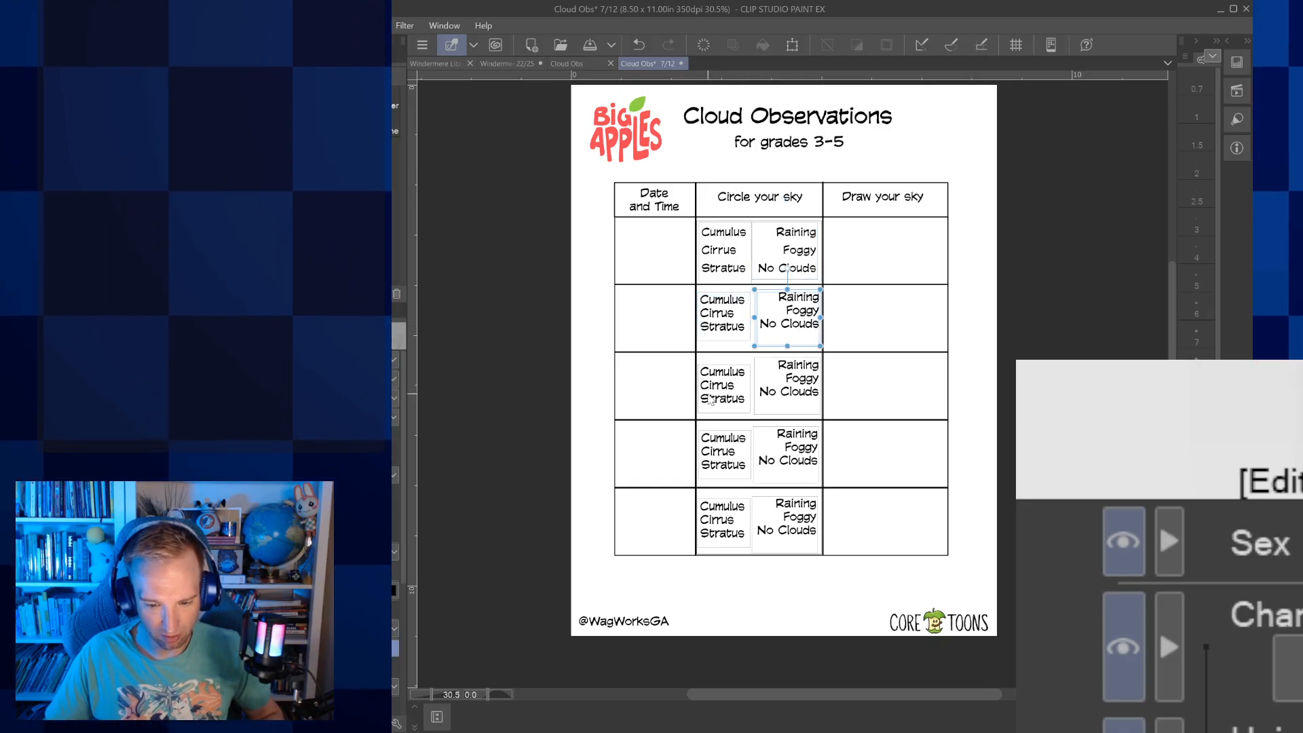
click(737, 323)
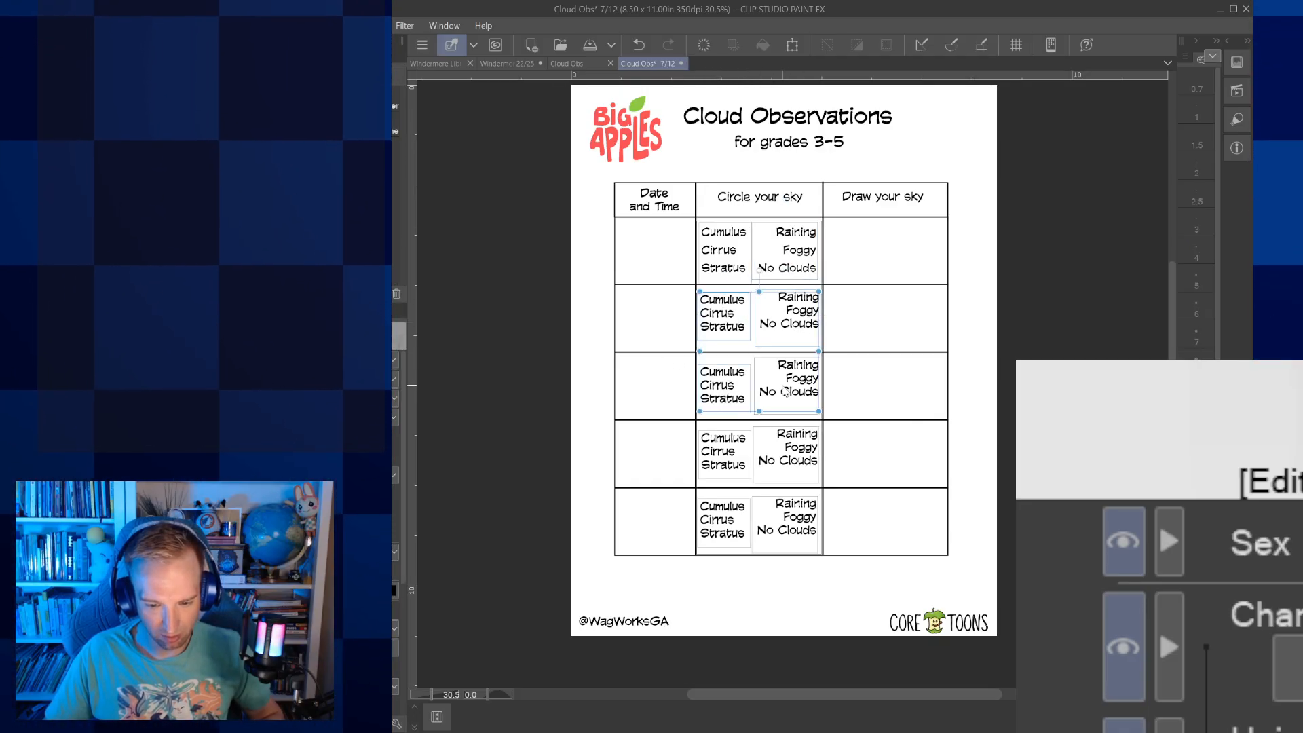
shift+click(796, 536)
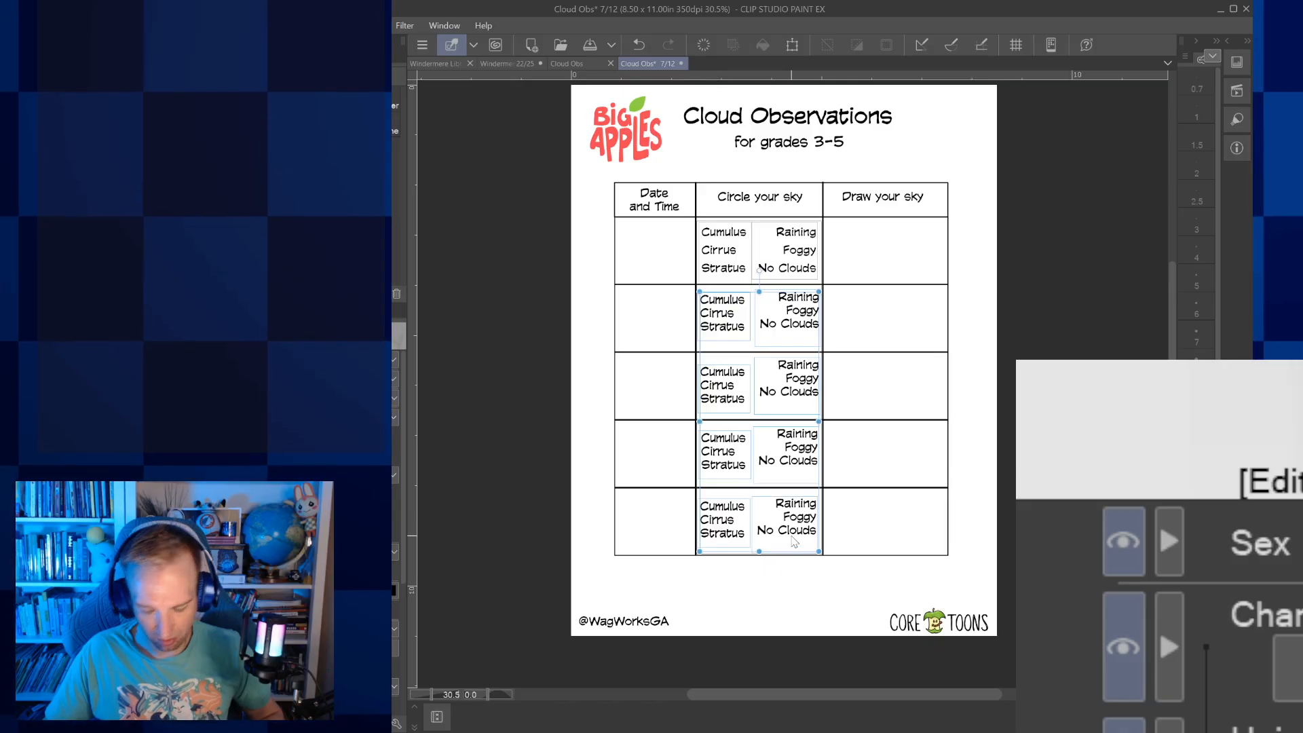
key(Delete)
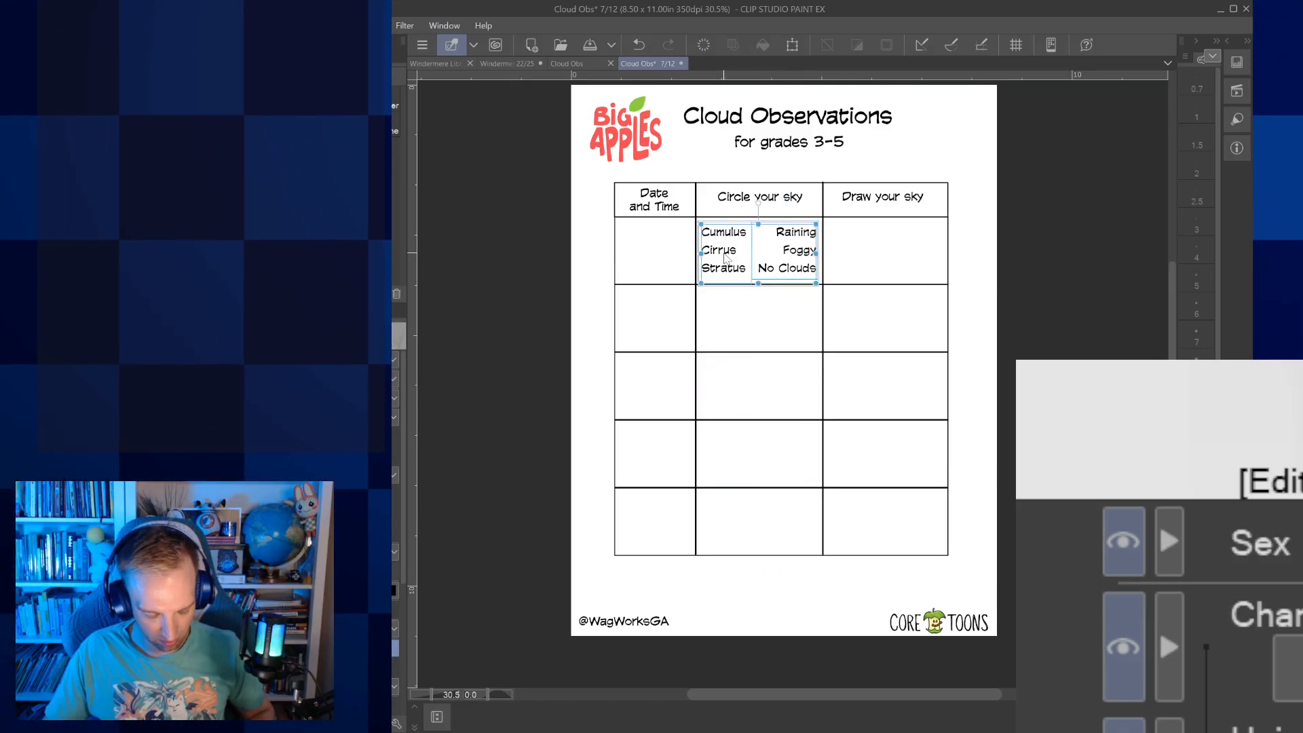
Copy both first-row option texts into the second row of the Circle your sky column and nudge the copy down into place
click(805, 255)
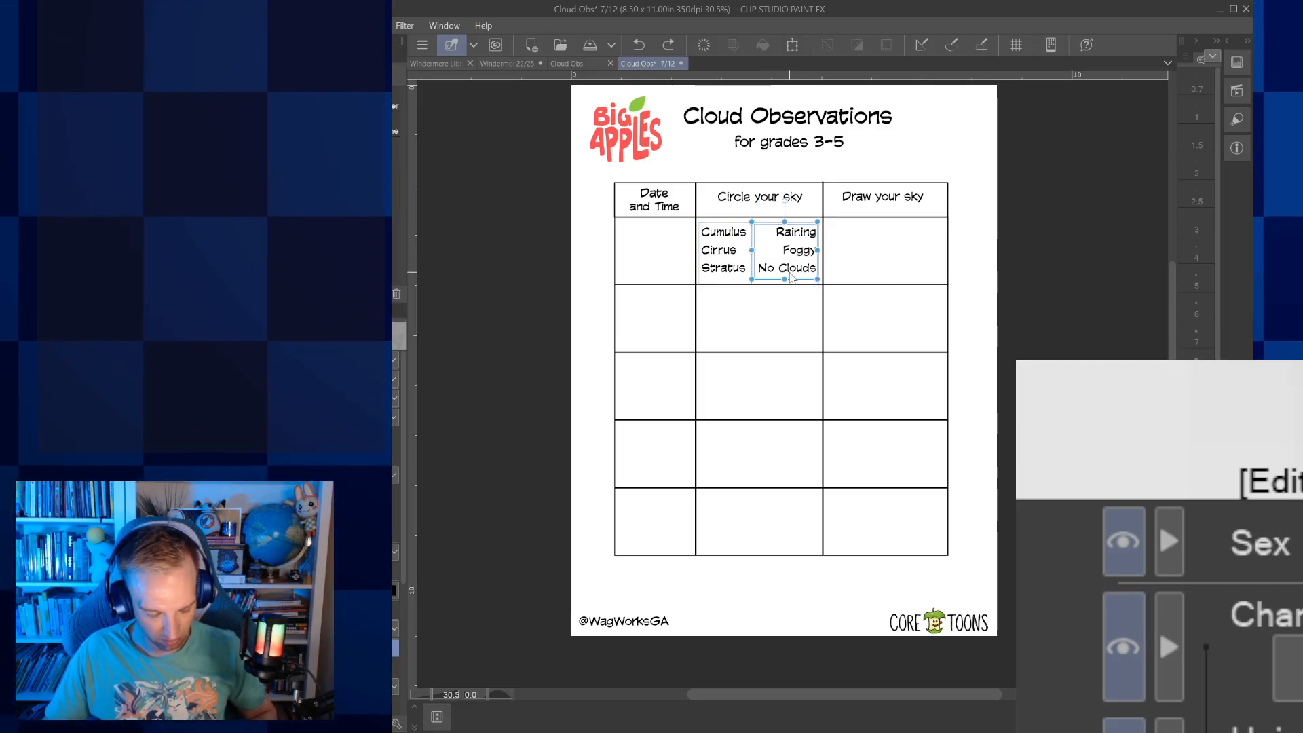
key(ctrl+v)
drag(794, 276, 794, 345)
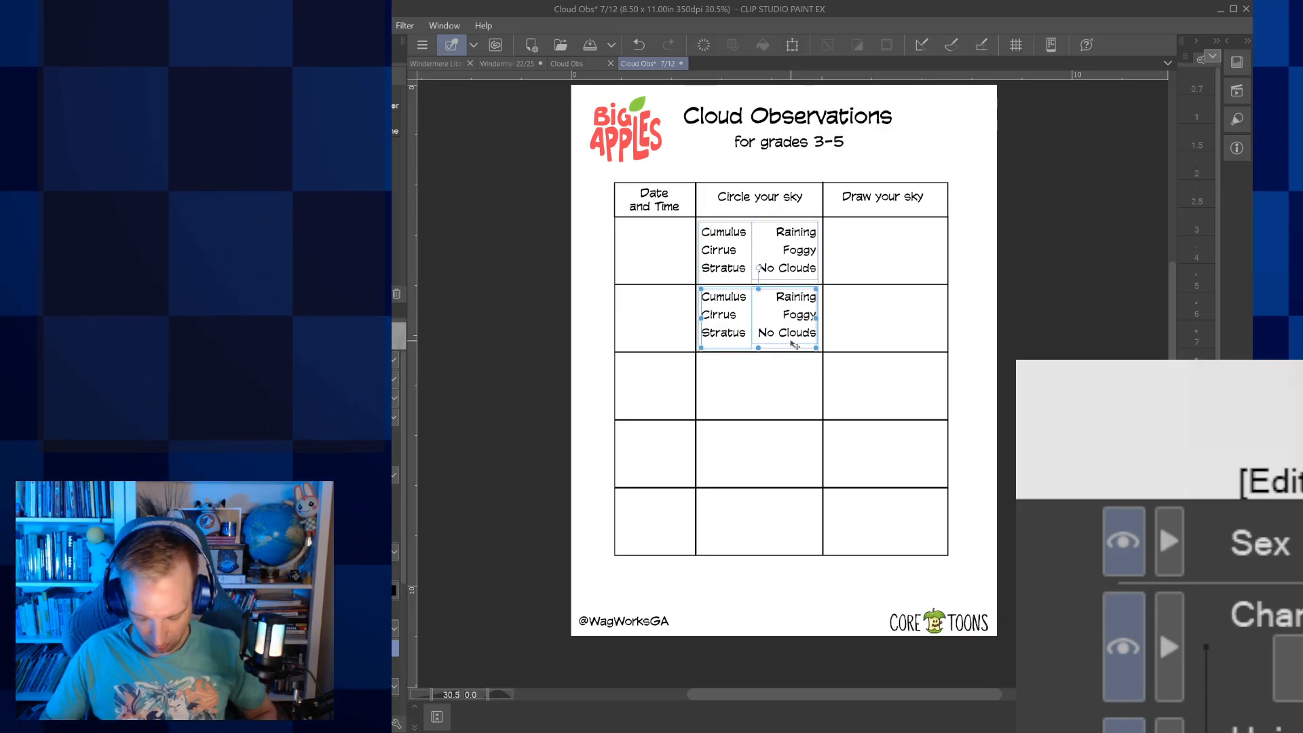
key(Down)
key(Down)
key(Down)
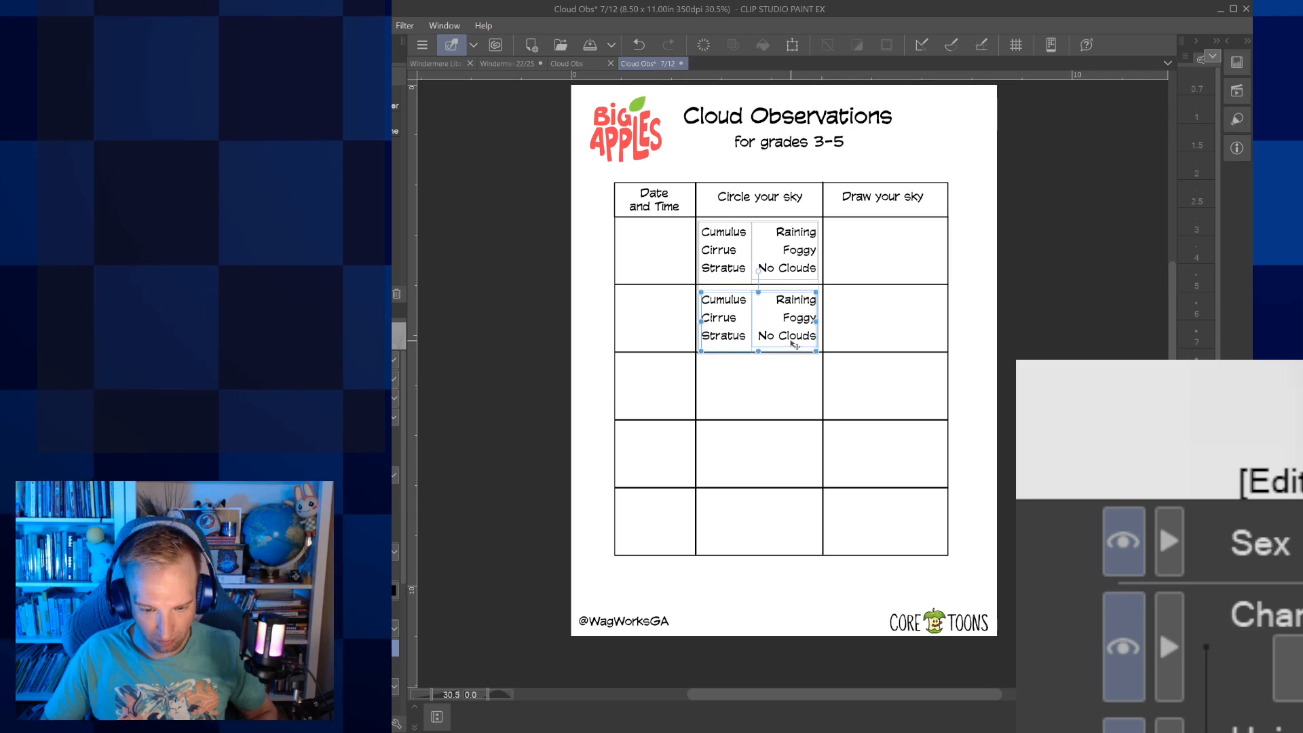
Place a copy of the option texts in the third row and nudge it to line up with the rows above
click(805, 255)
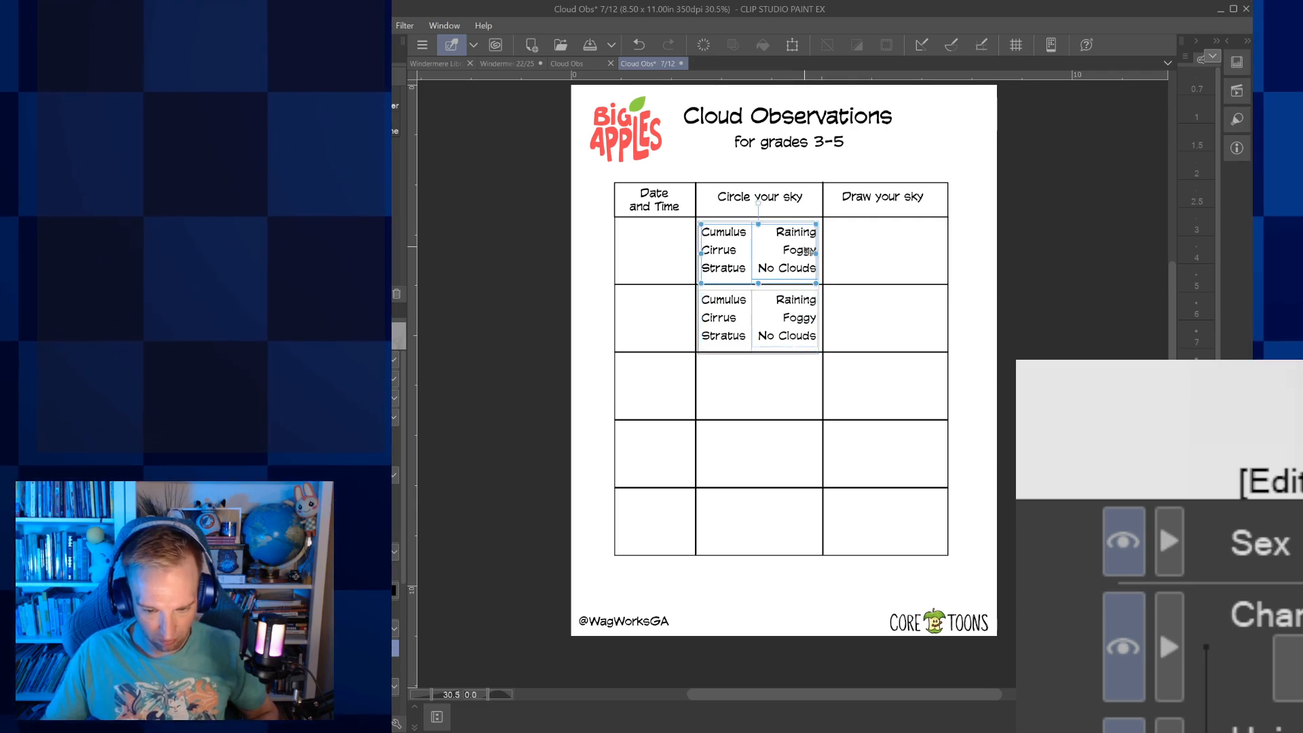
drag(807, 259, 808, 393)
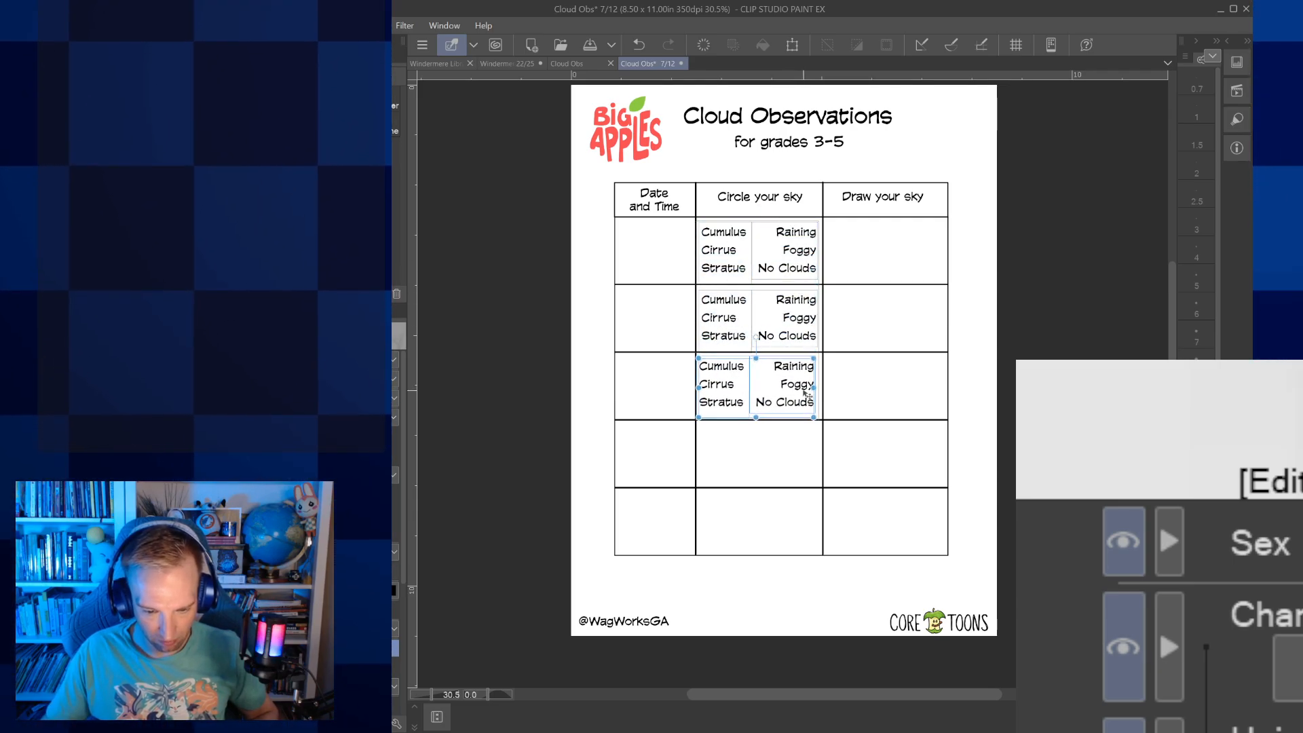
key(Right)
key(Right)
key(Right)
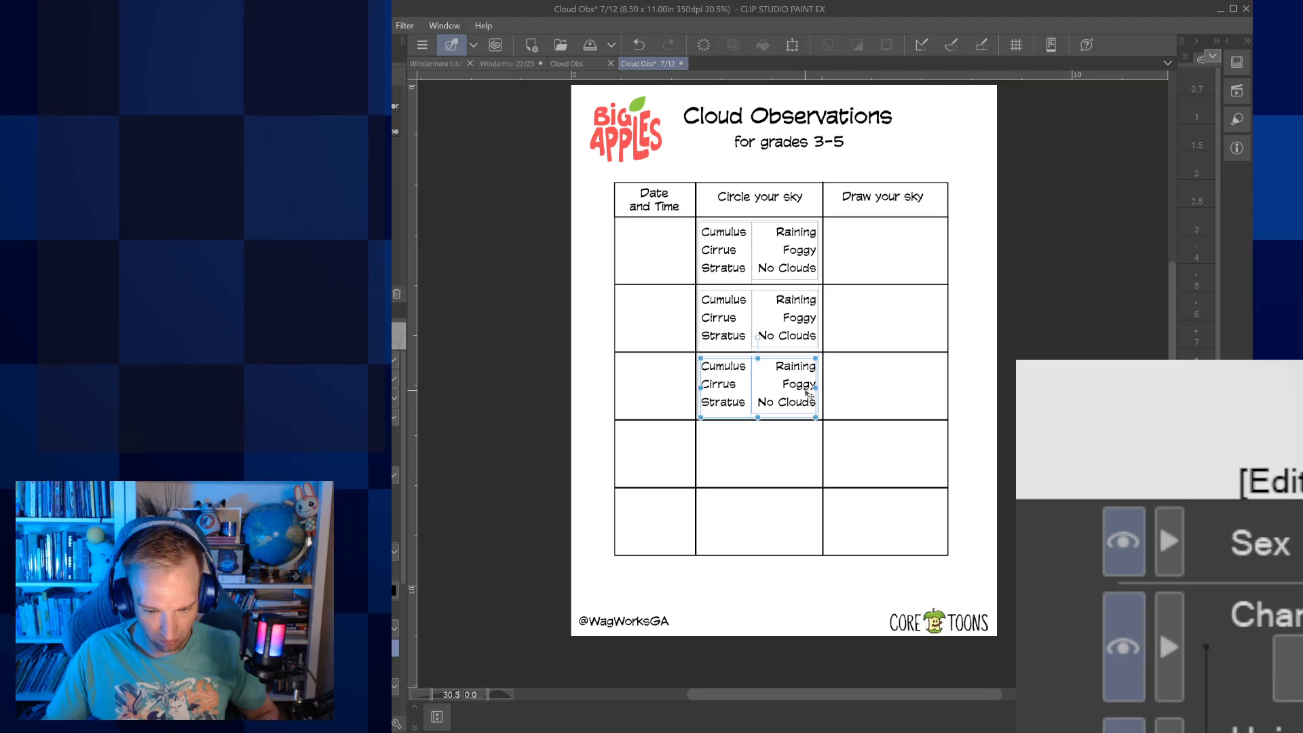
key(Right)
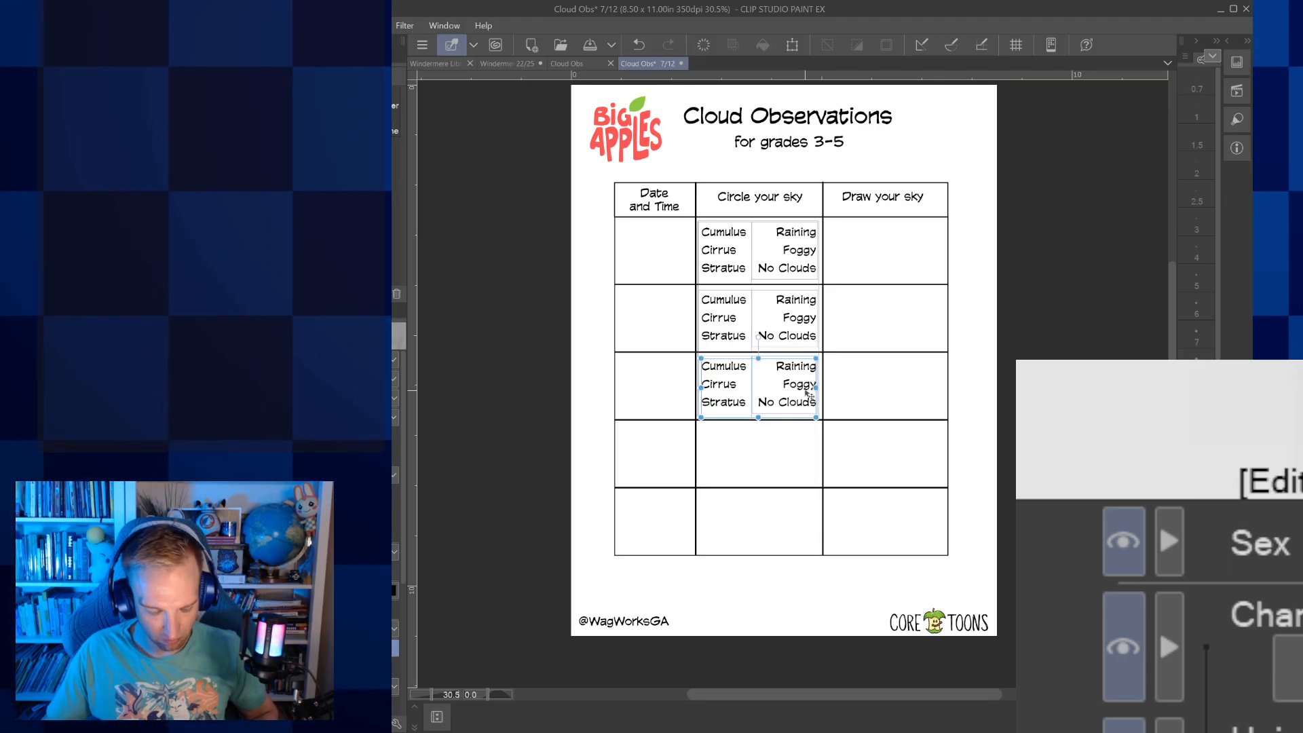
Place a copy of the option texts in the fourth row and fine-tune its alignment within the cell
click(798, 278)
drag(798, 269, 796, 471)
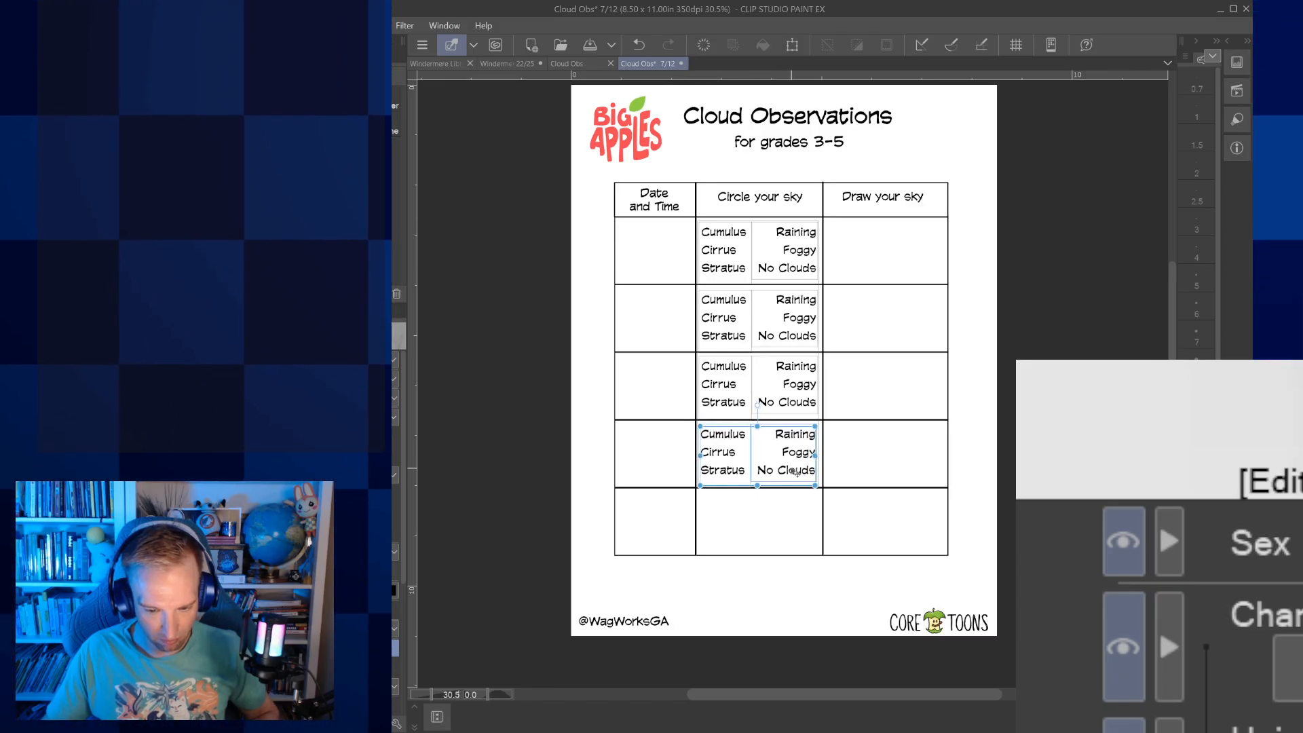
drag(795, 471, 796, 472)
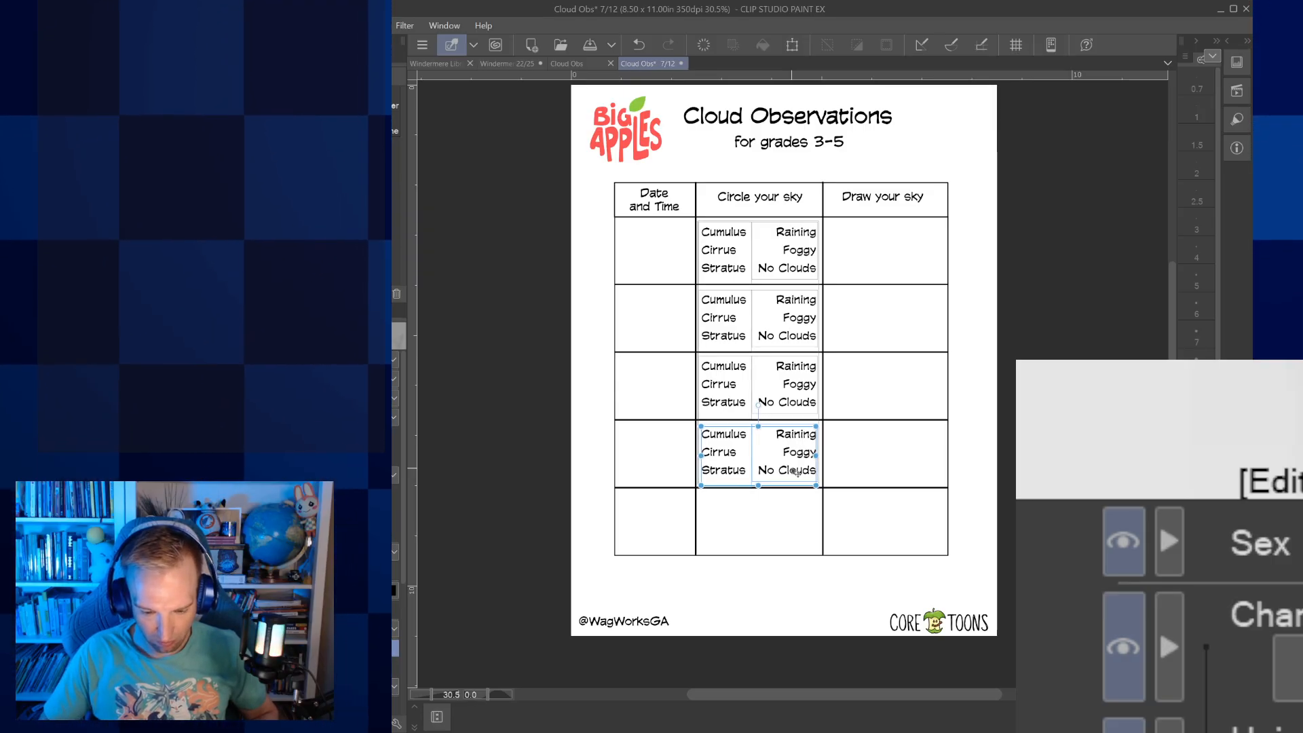
drag(796, 472, 796, 474)
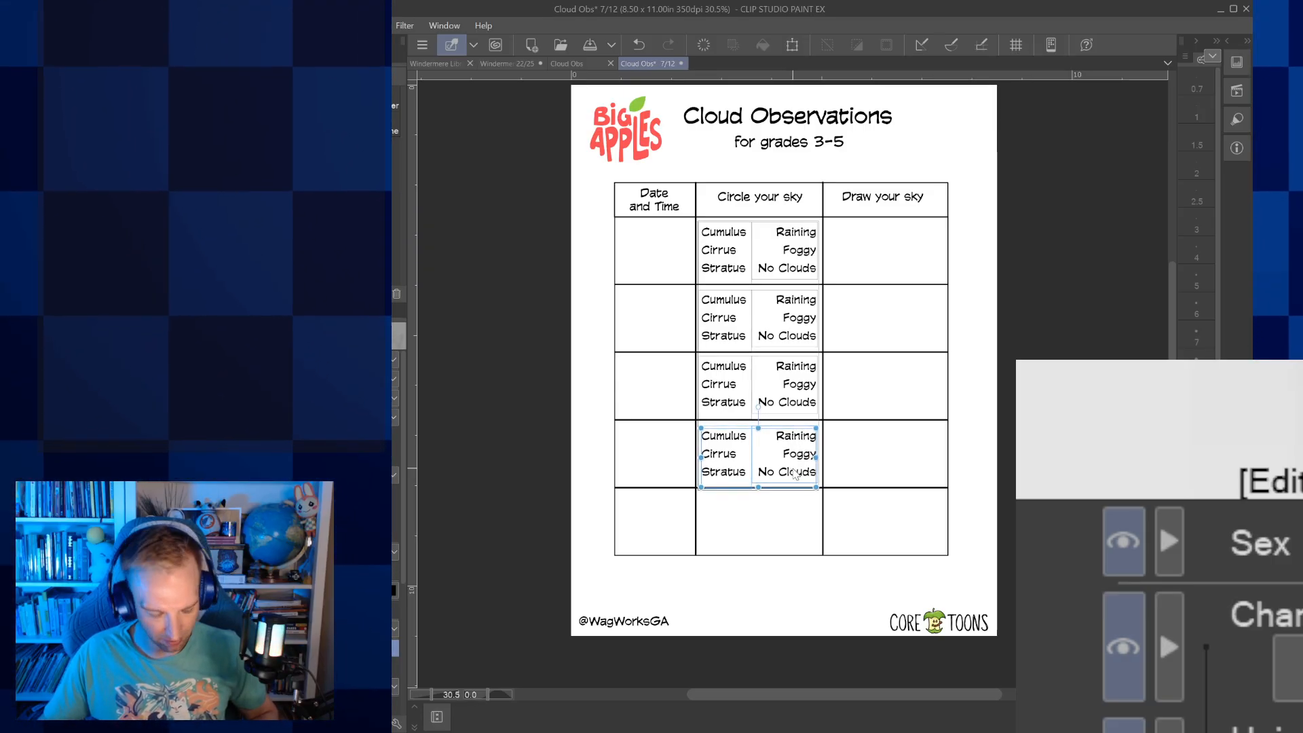
Place a copy of the option texts in the fifth row of the Circle your sky column and deselect the text
click(792, 275)
drag(792, 275, 793, 548)
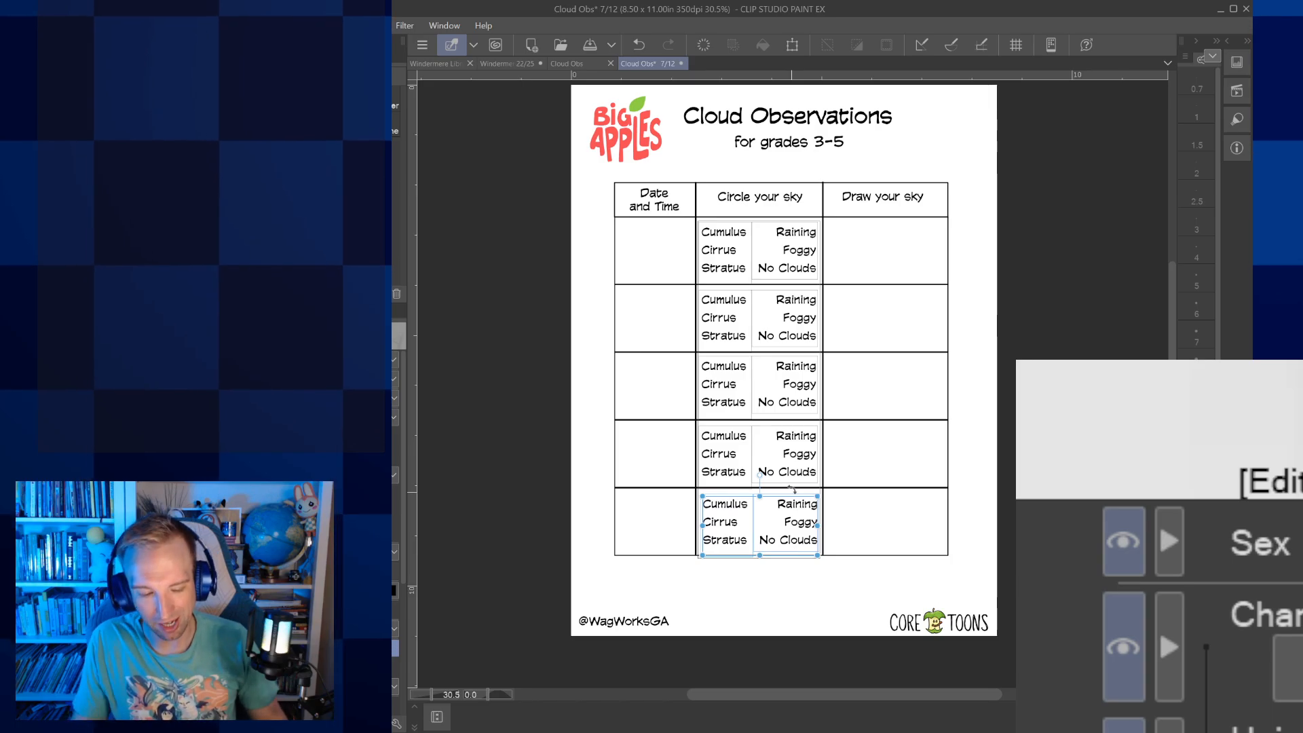
click(508, 488)
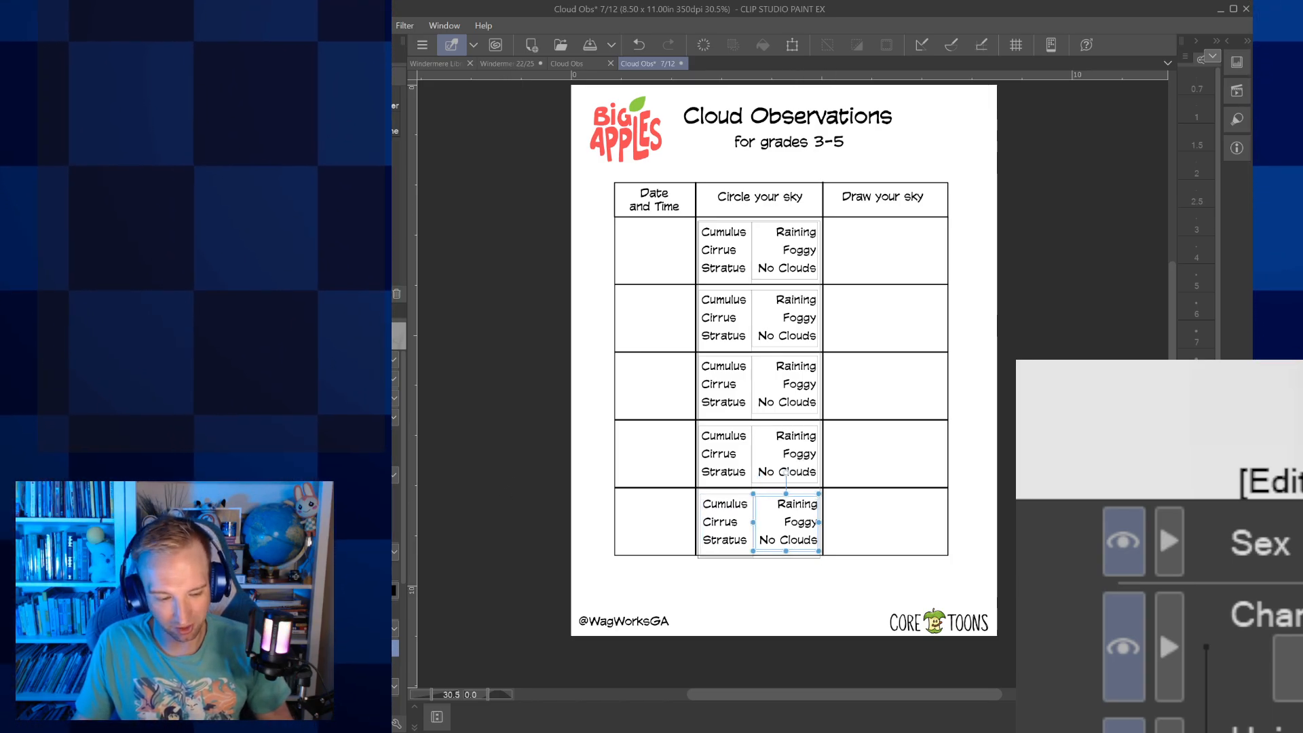
key(p)
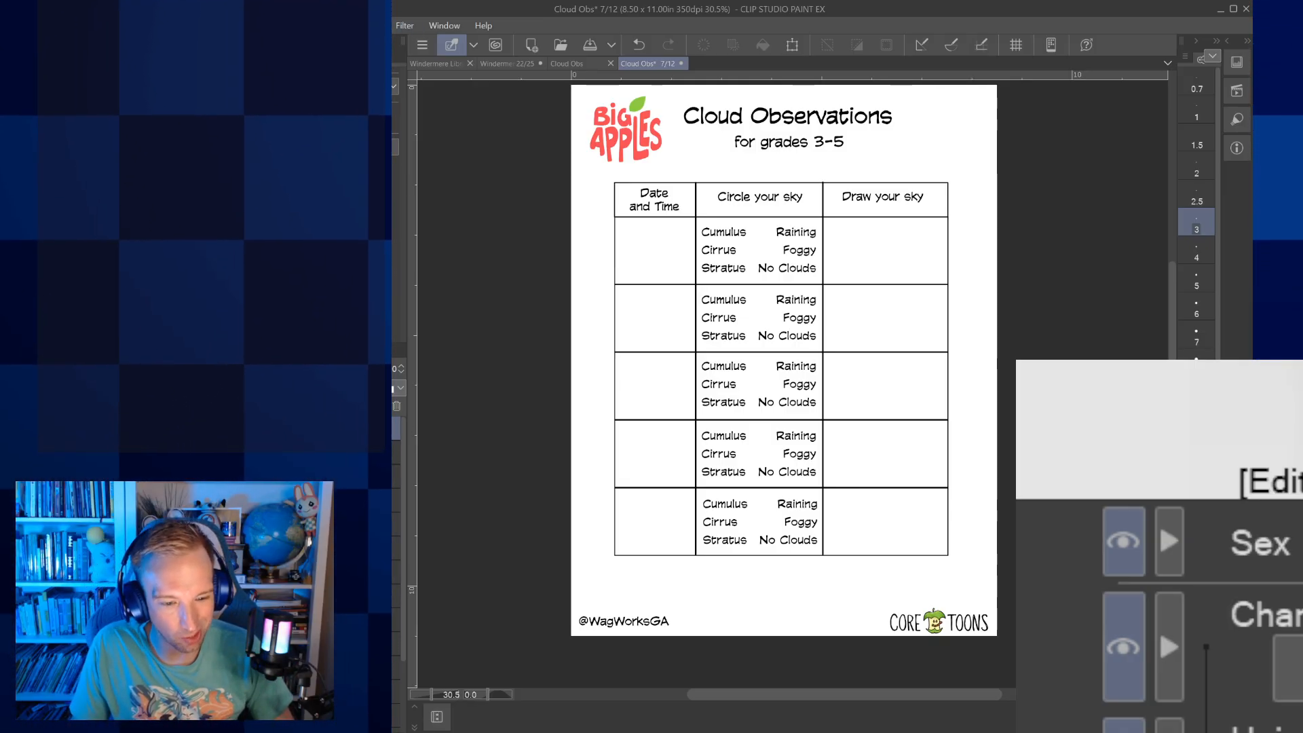
Desaturate the Big Apples and Core Toons logos on page 7 to greyscale
click(544, 87)
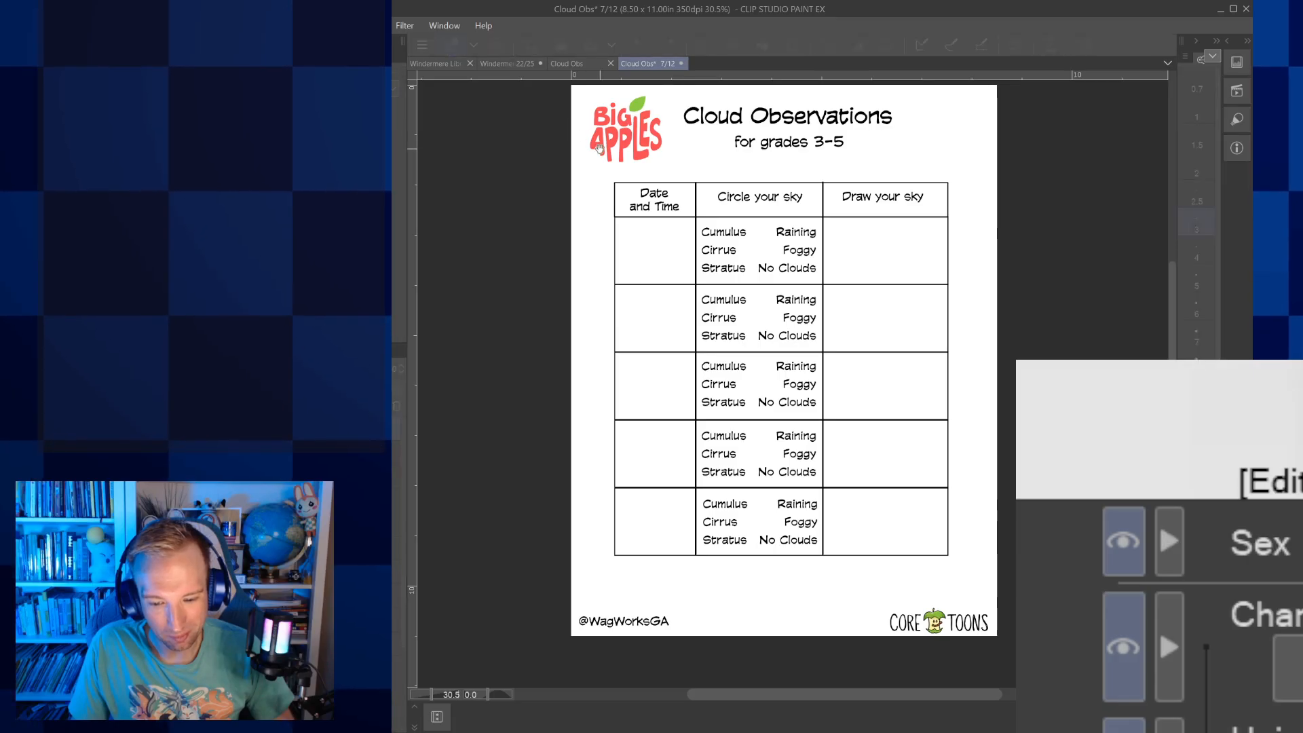
drag(487, 364, 383, 364)
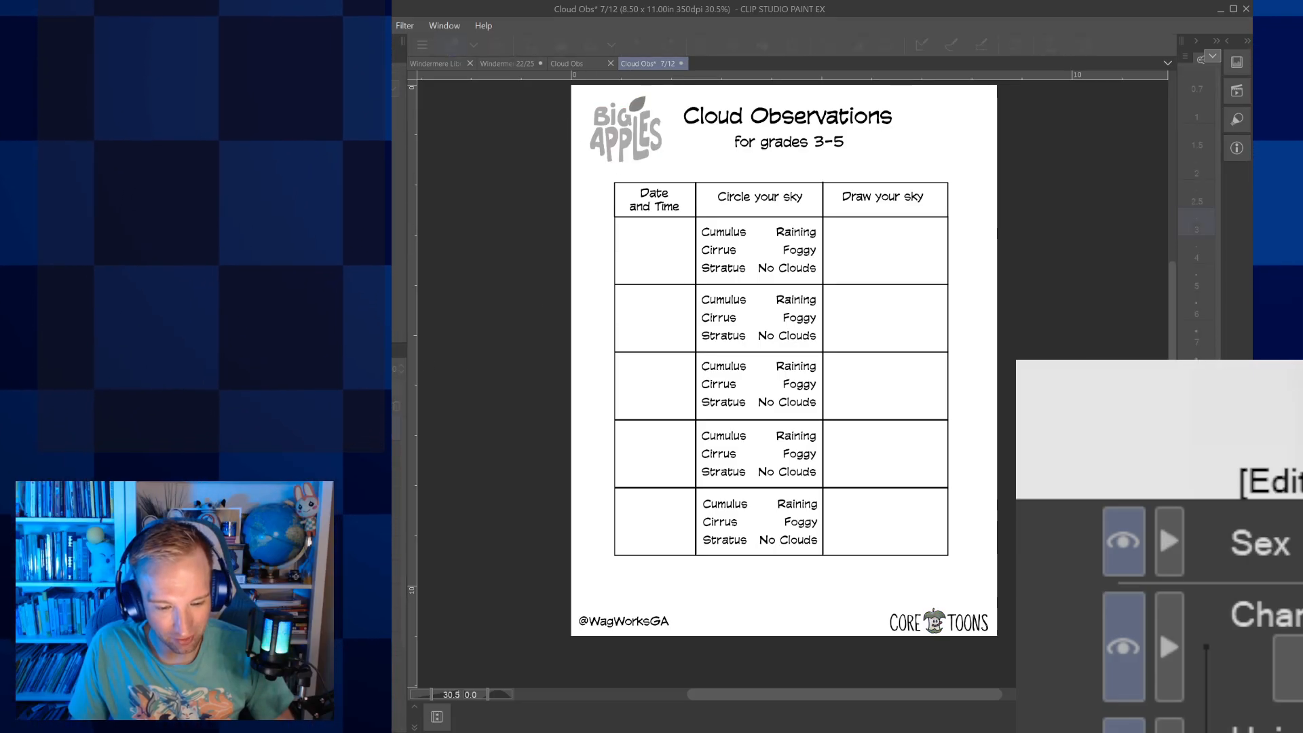
click(638, 310)
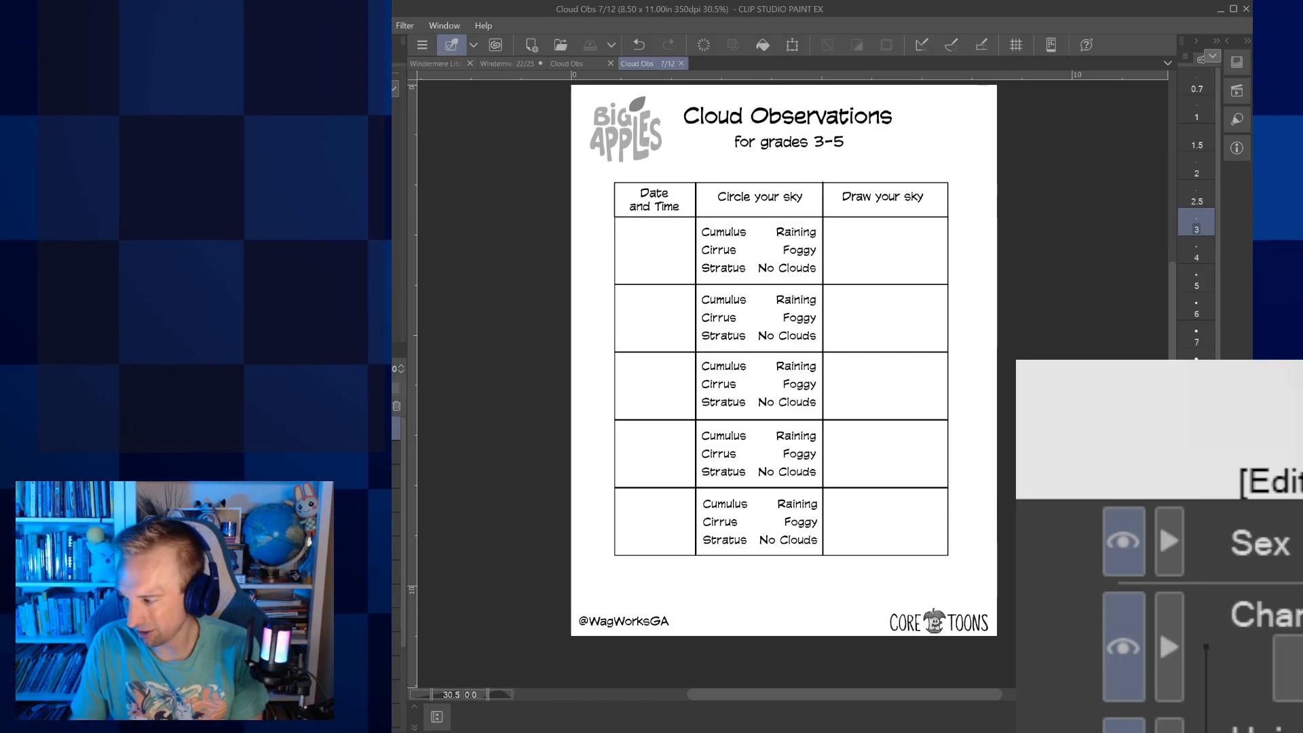
Review the Cloud Obs packet's page overview, checking which pages and logos still contain colour
click(586, 63)
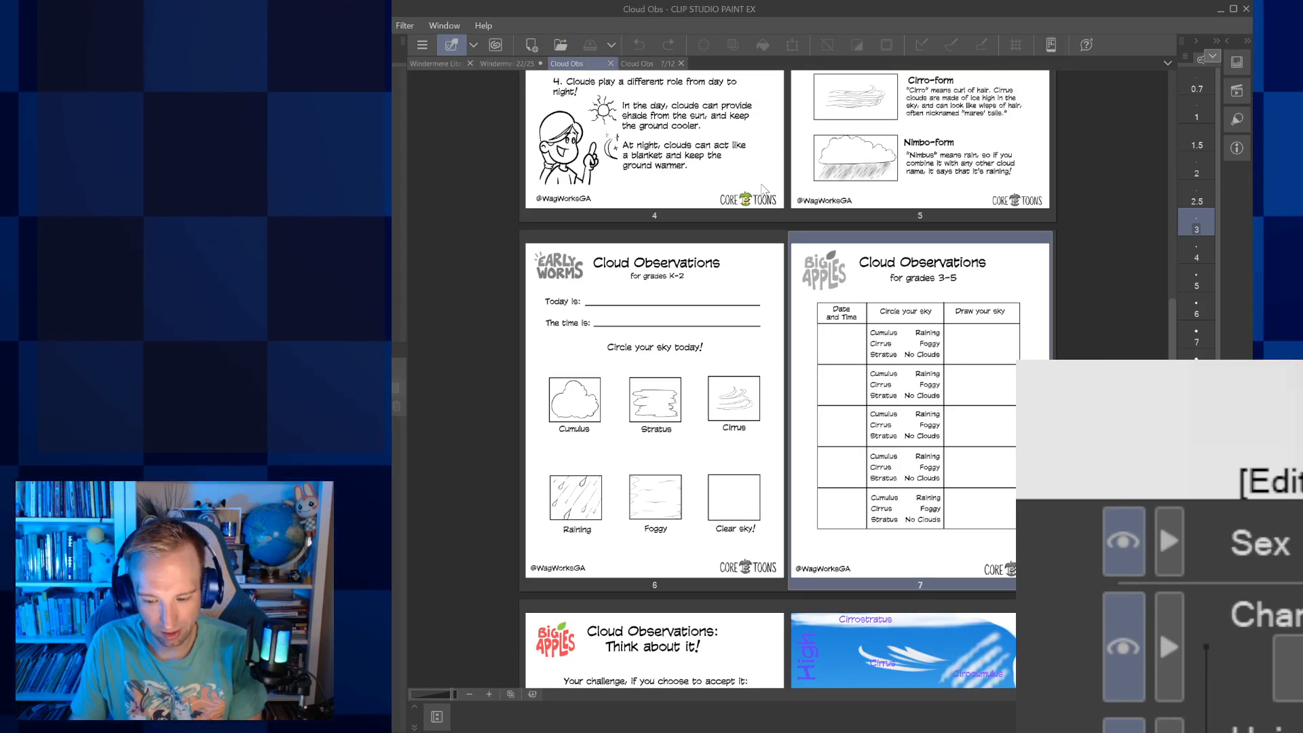
scroll(765, 178, down, 3)
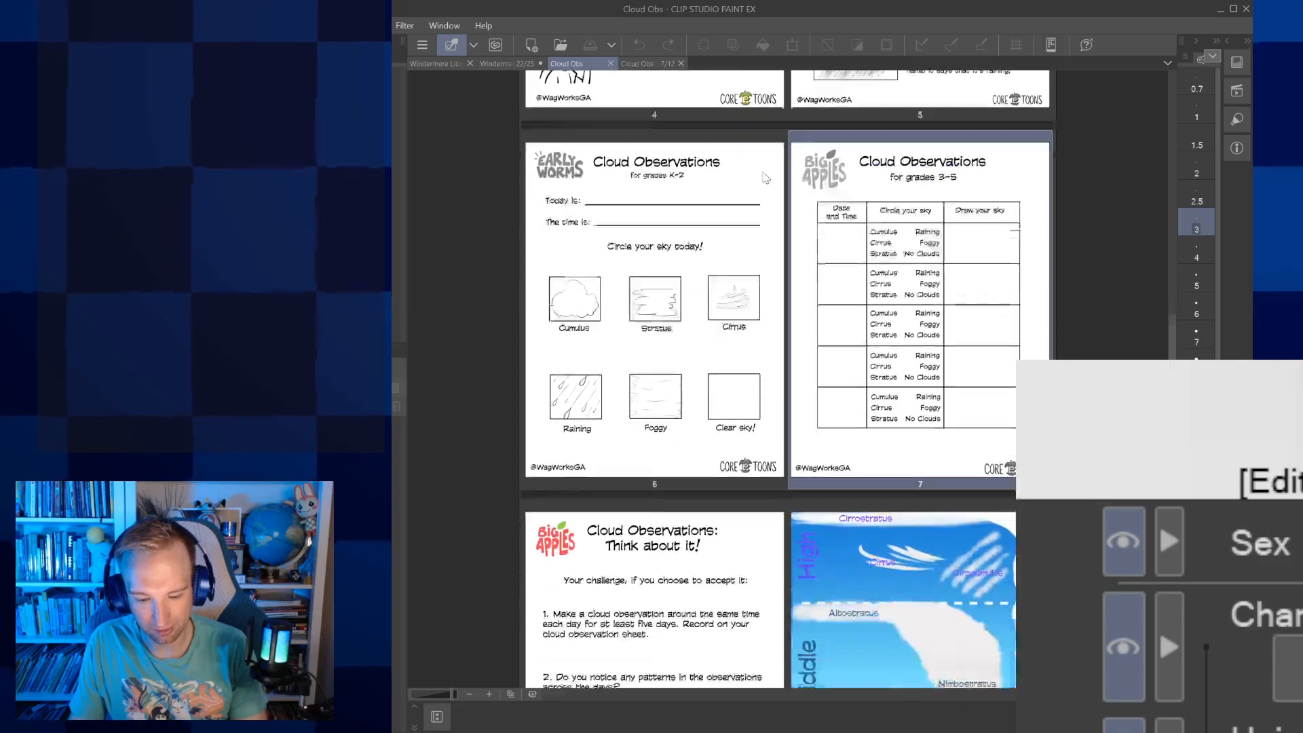
scroll(765, 177, up, 5)
scroll(765, 178, up, 12)
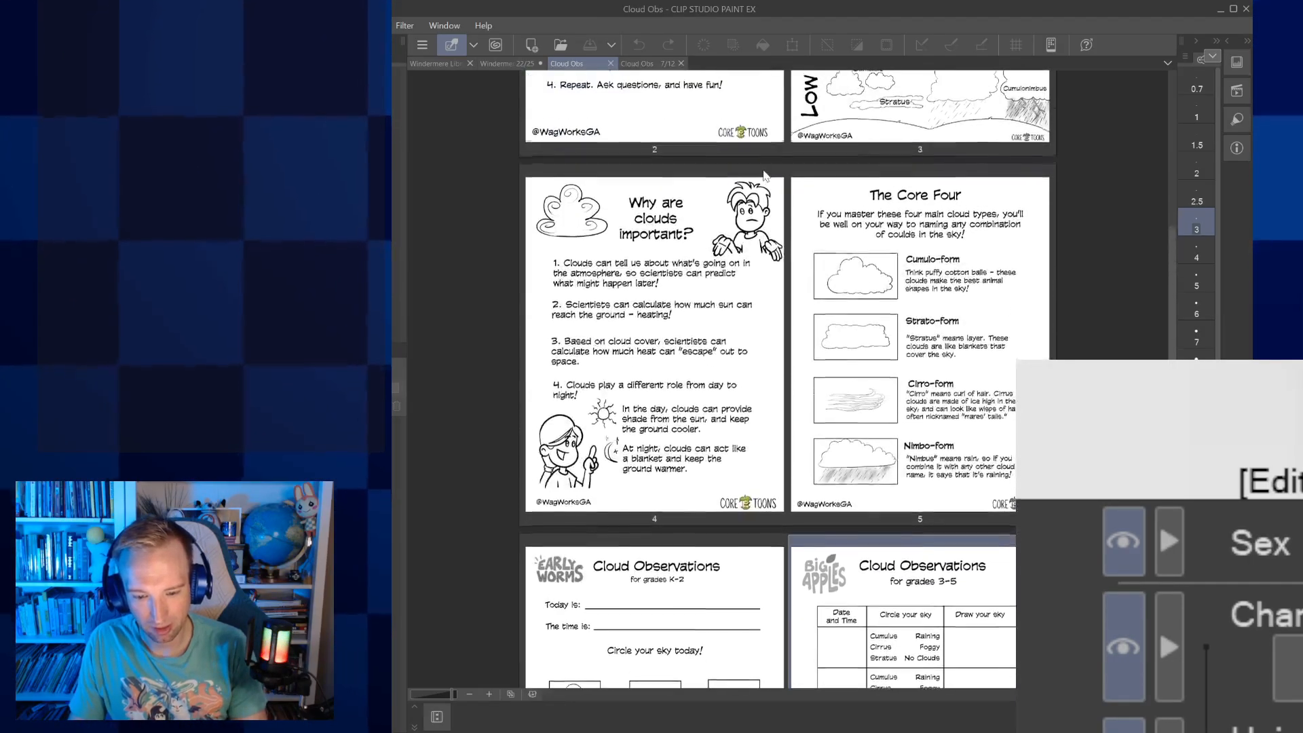
scroll(763, 169, up, 5)
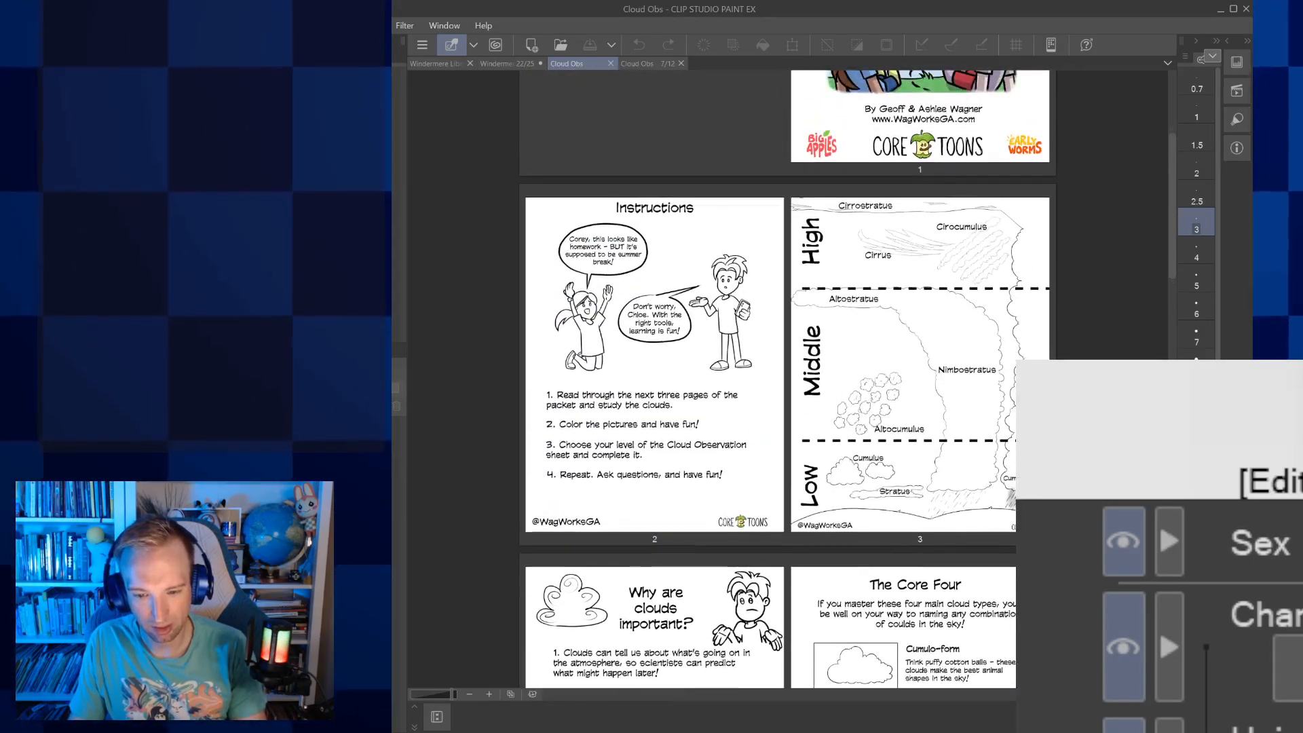
scroll(763, 168, down, 14)
scroll(763, 168, down, 5)
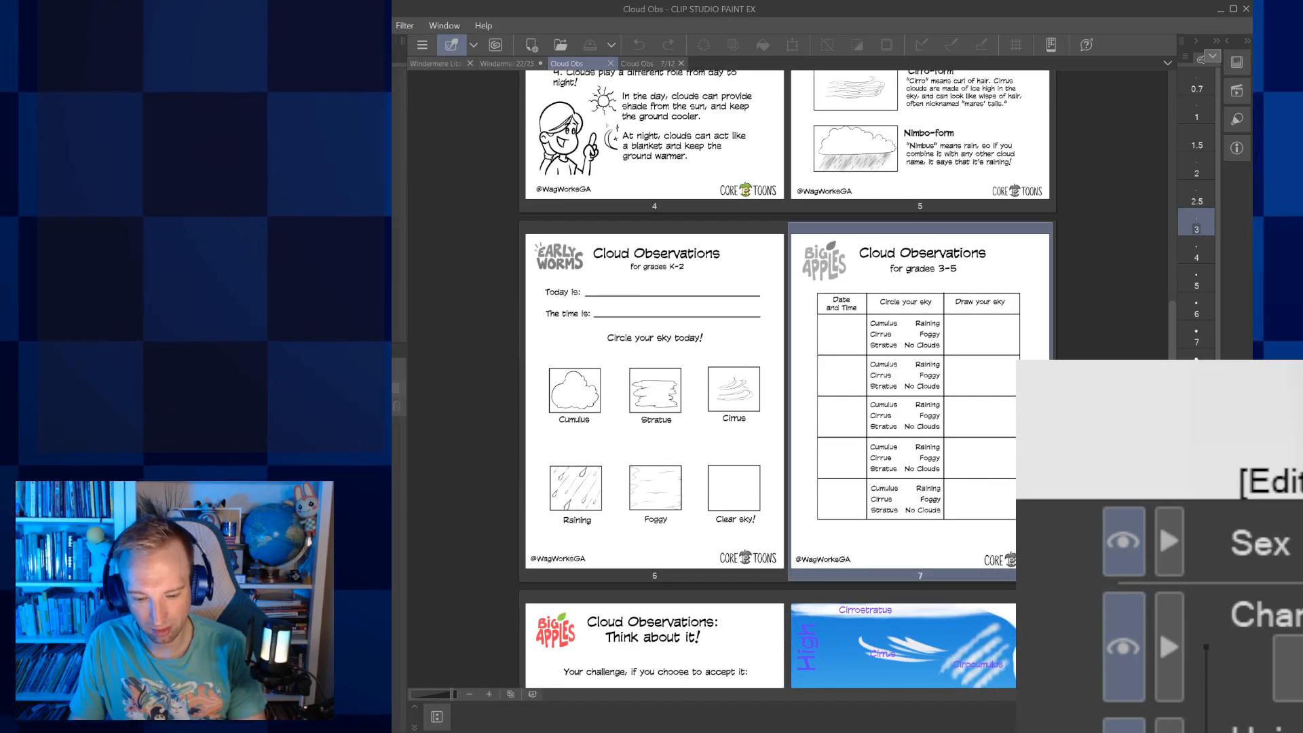
scroll(788, 379, down, 3)
scroll(787, 379, up, 11)
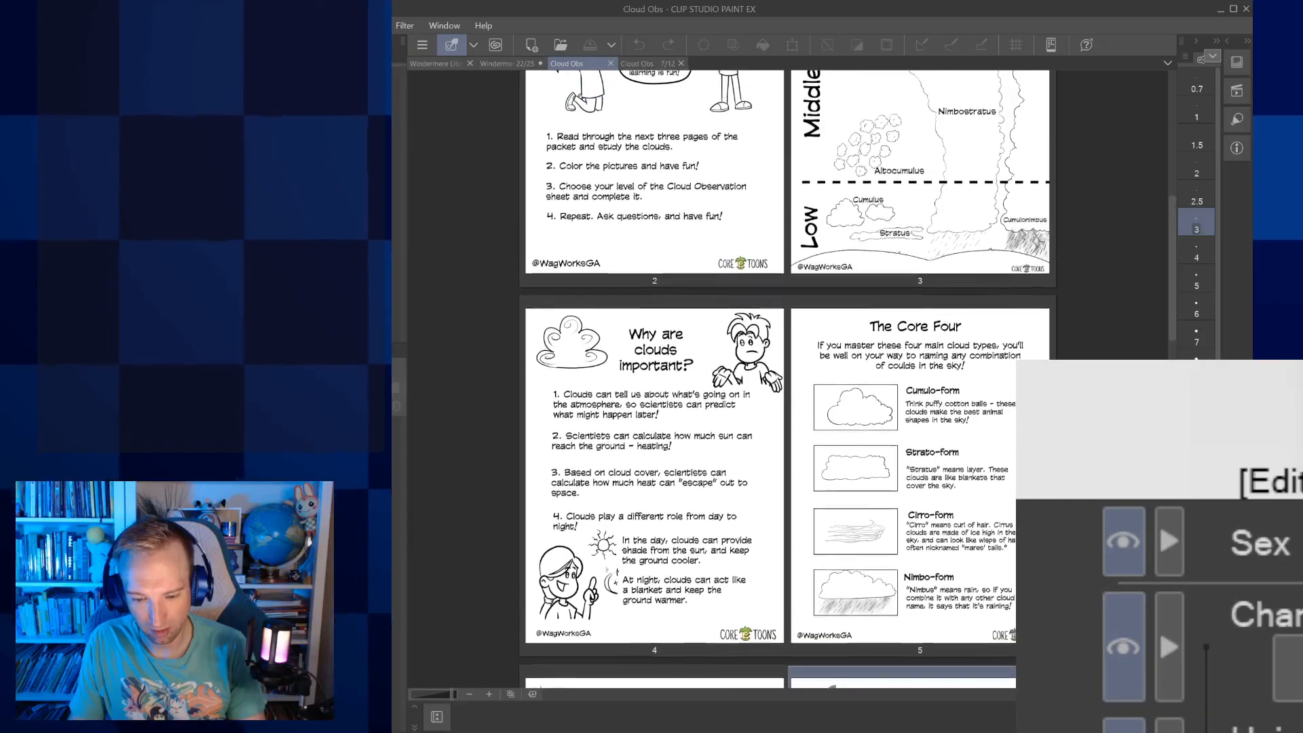
scroll(766, 172, down, 4)
scroll(766, 172, down, 7)
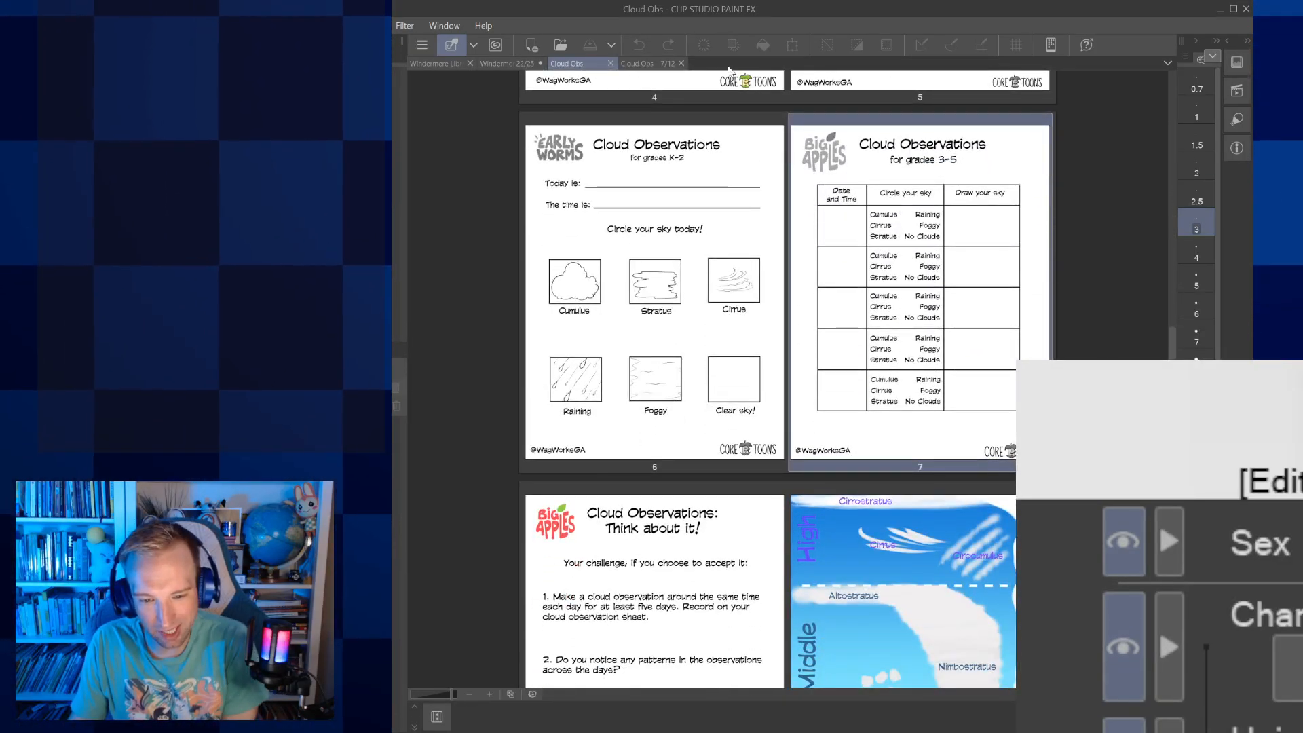
Close page 7 and the Cloud Obs packet, returning to the Windermere Library - Campaign 2 Art page
click(681, 64)
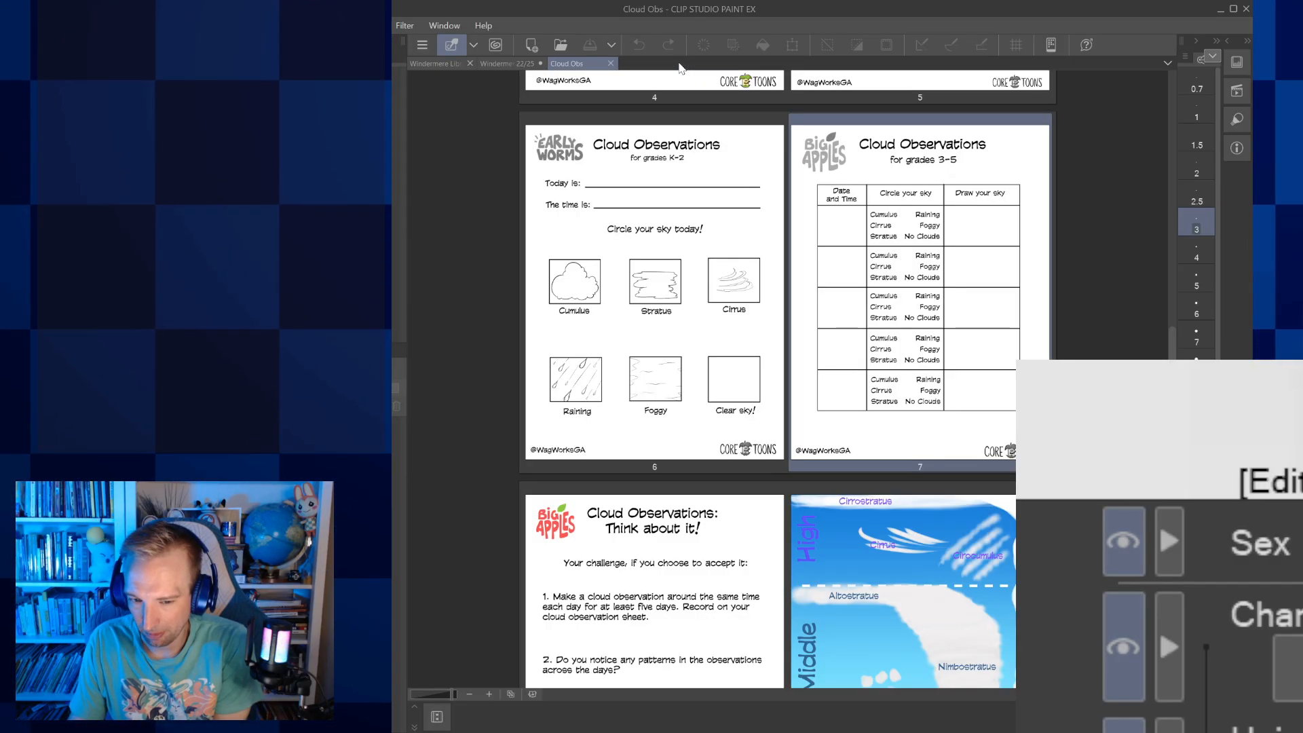
click(611, 63)
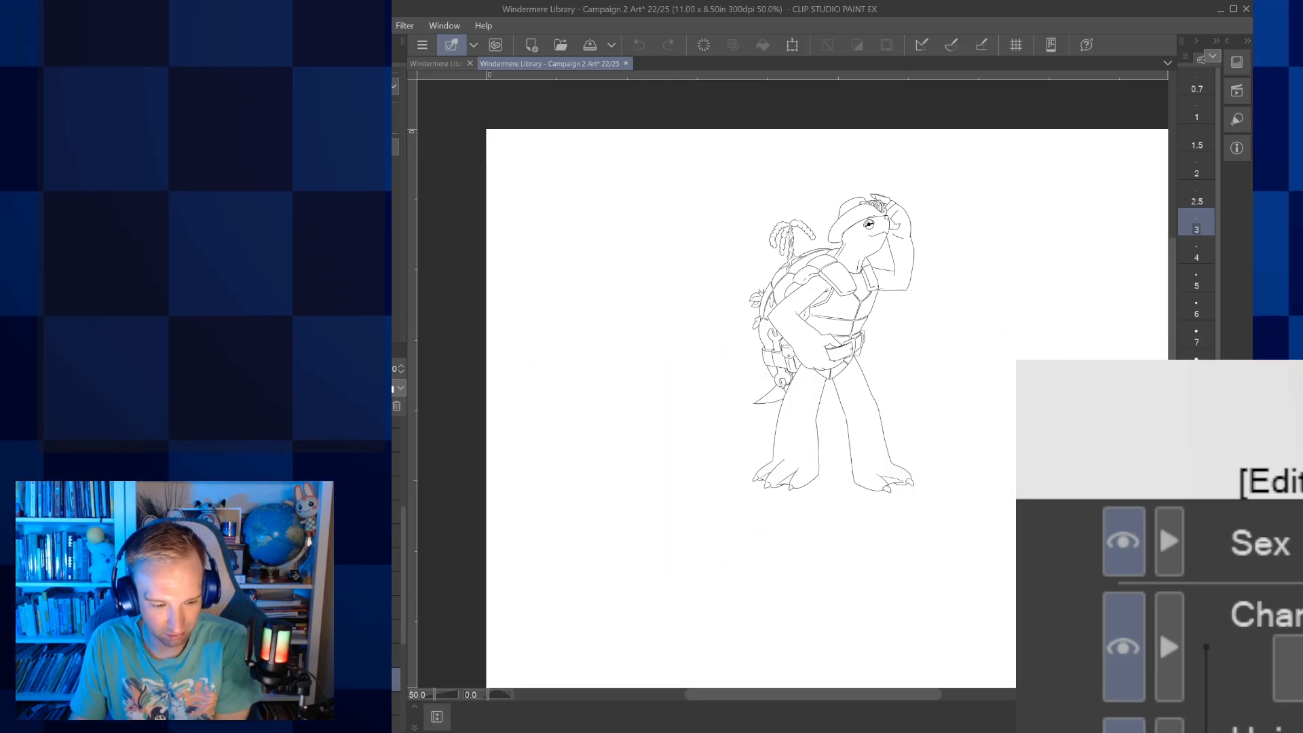
Add a new layer to the turtle character's line art on page 22
key(ctrl+shift+n)
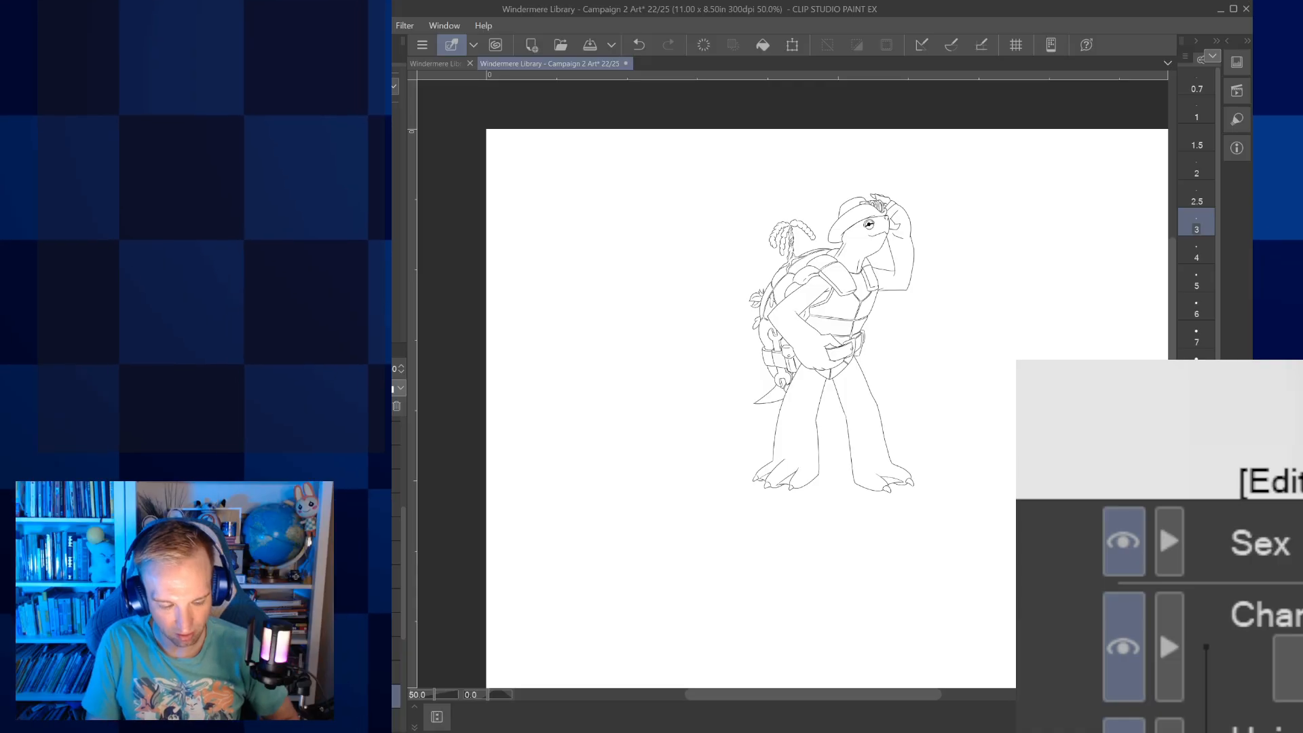
drag(815, 367, 833, 410)
scroll(842, 374, up, 3)
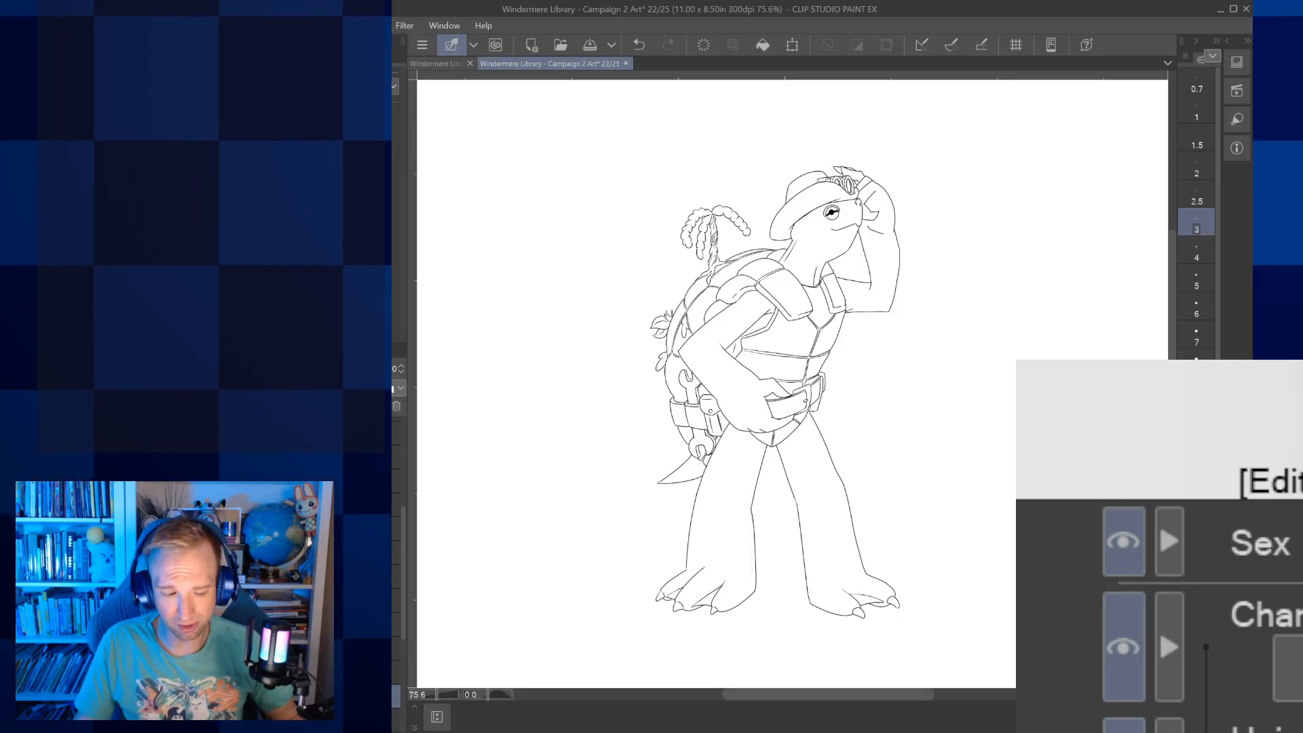
scroll(893, 409, down, 5)
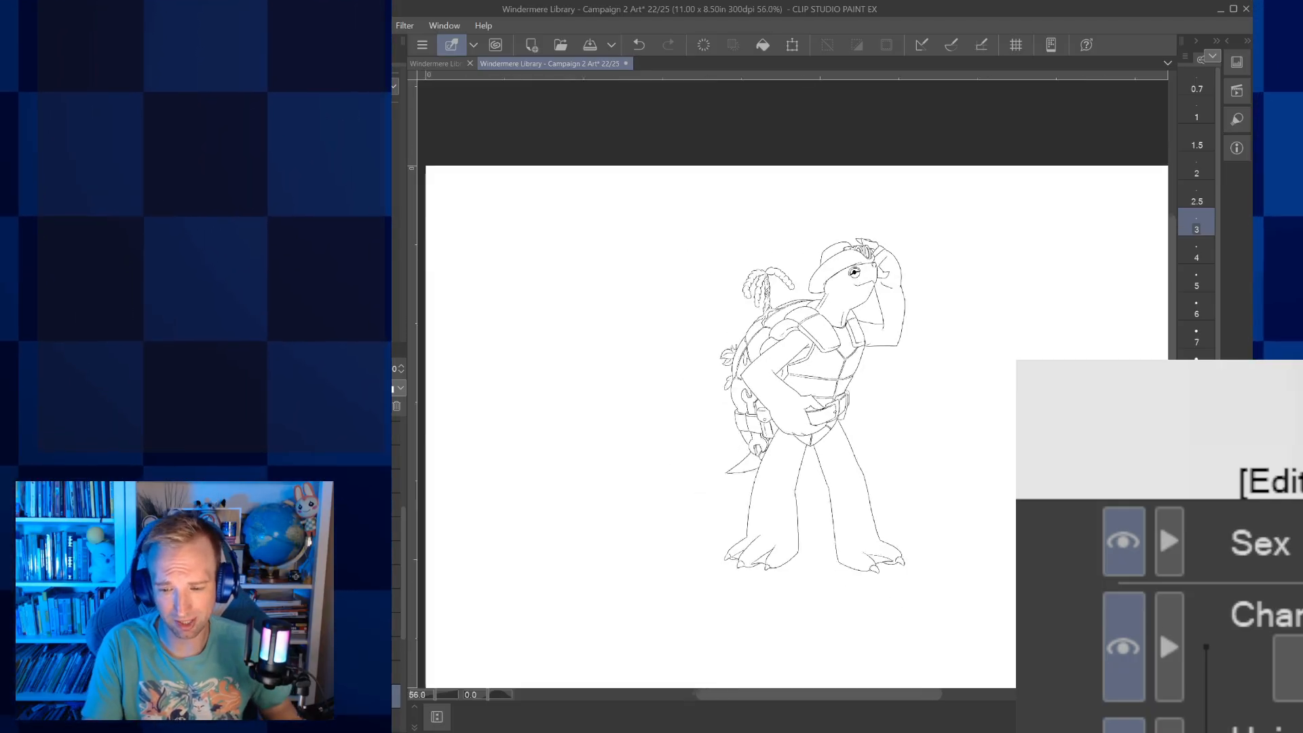
Compare the turtle with the other characters and background sketches in the group picture, ending with only its line art shown
drag(894, 408, 846, 348)
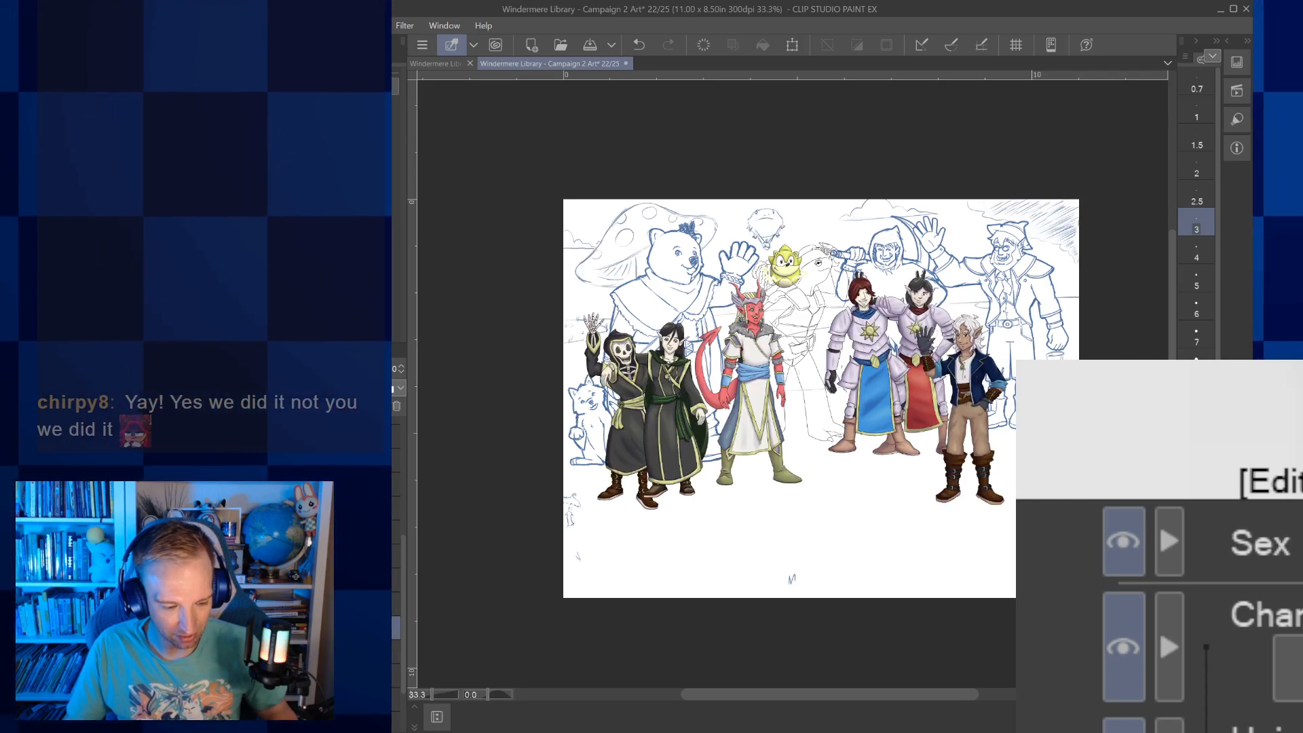
scroll(397, 549, up, 2)
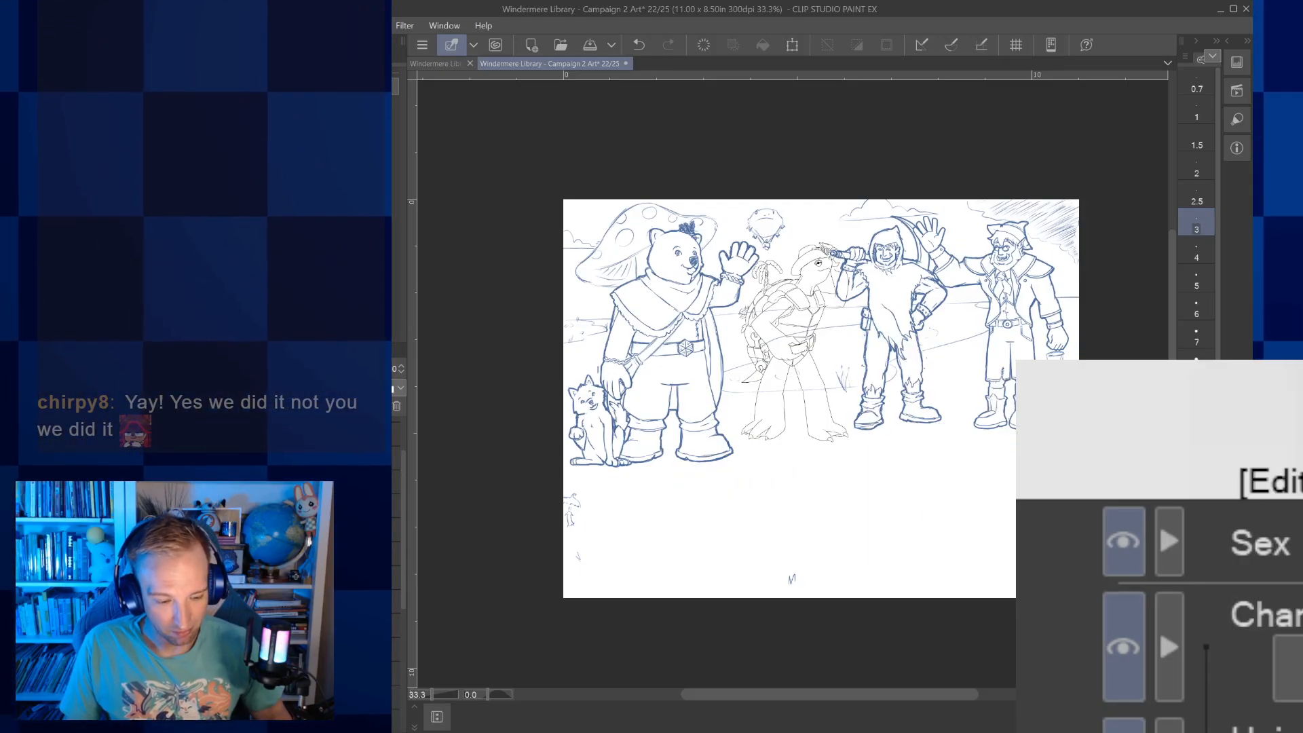
scroll(399, 570, down, 3)
scroll(399, 570, down, 3)
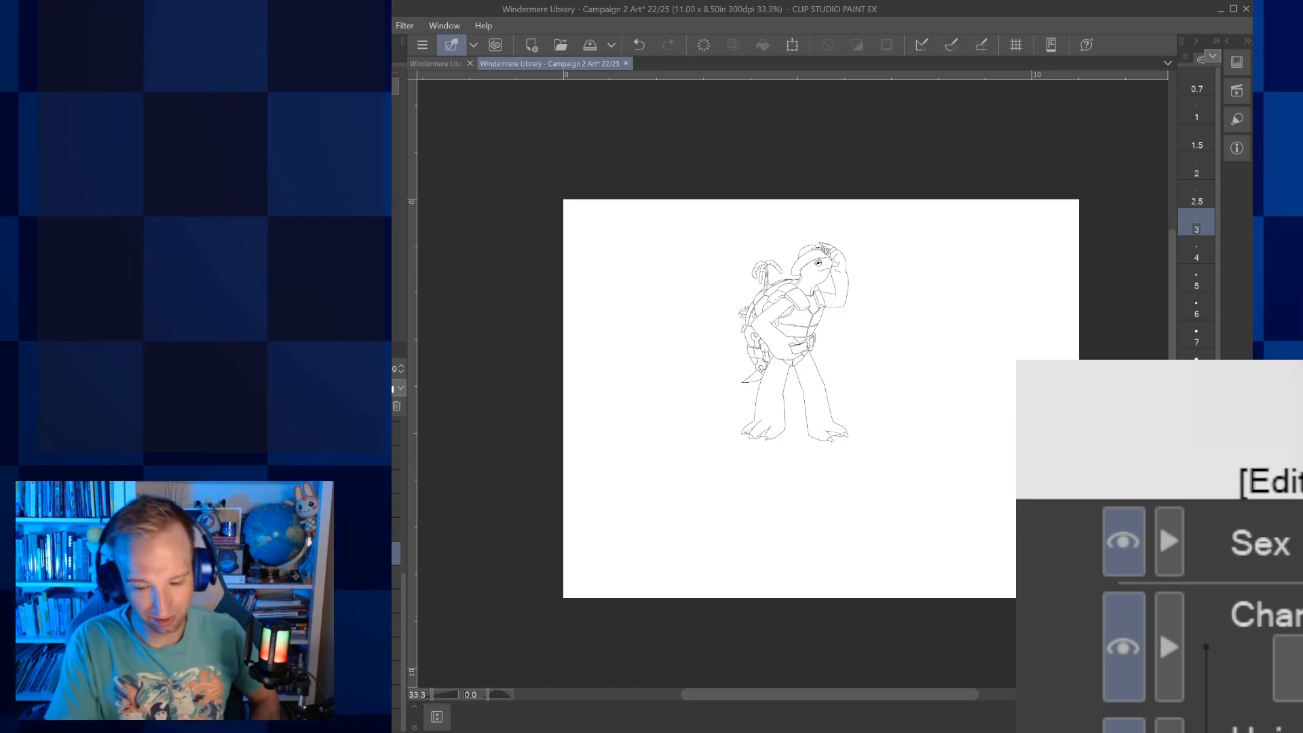
drag(821, 399, 813, 393)
scroll(823, 323, up, 3)
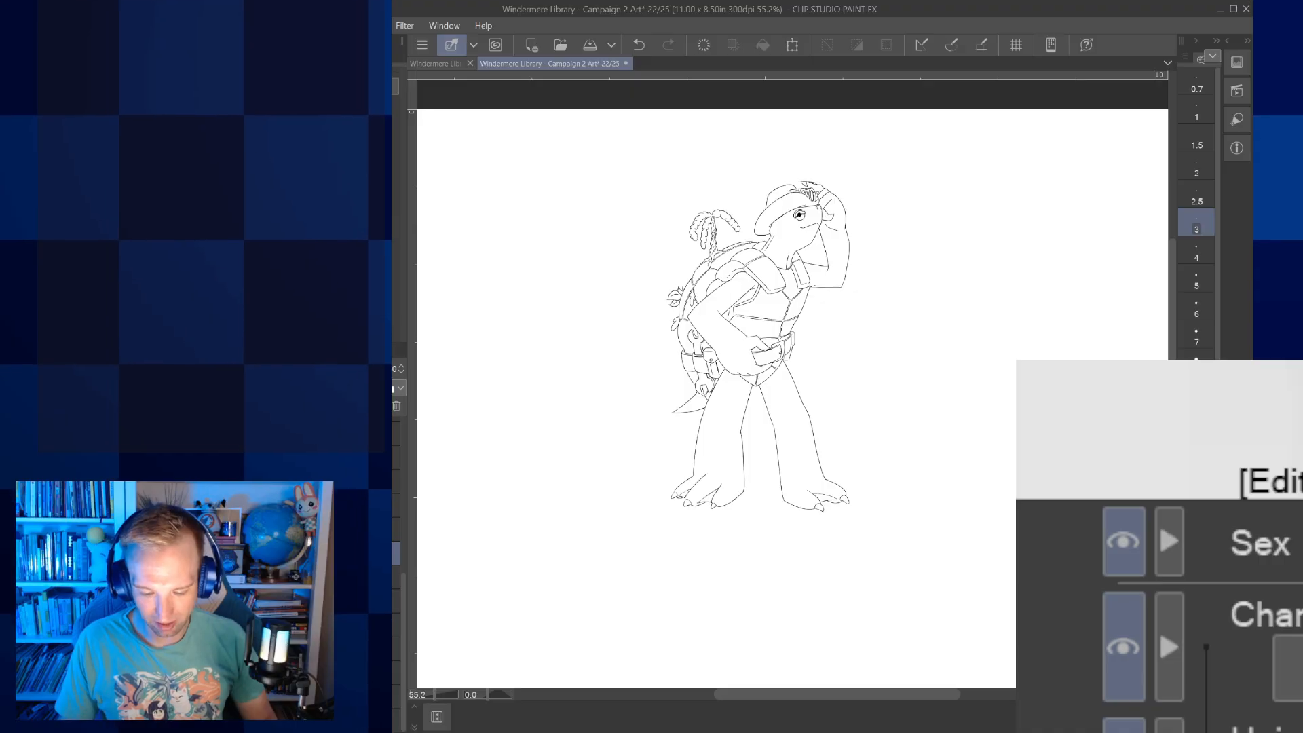
Paste the copied turtle photo as a colour reference and move it down beside the turtle character
click(701, 661)
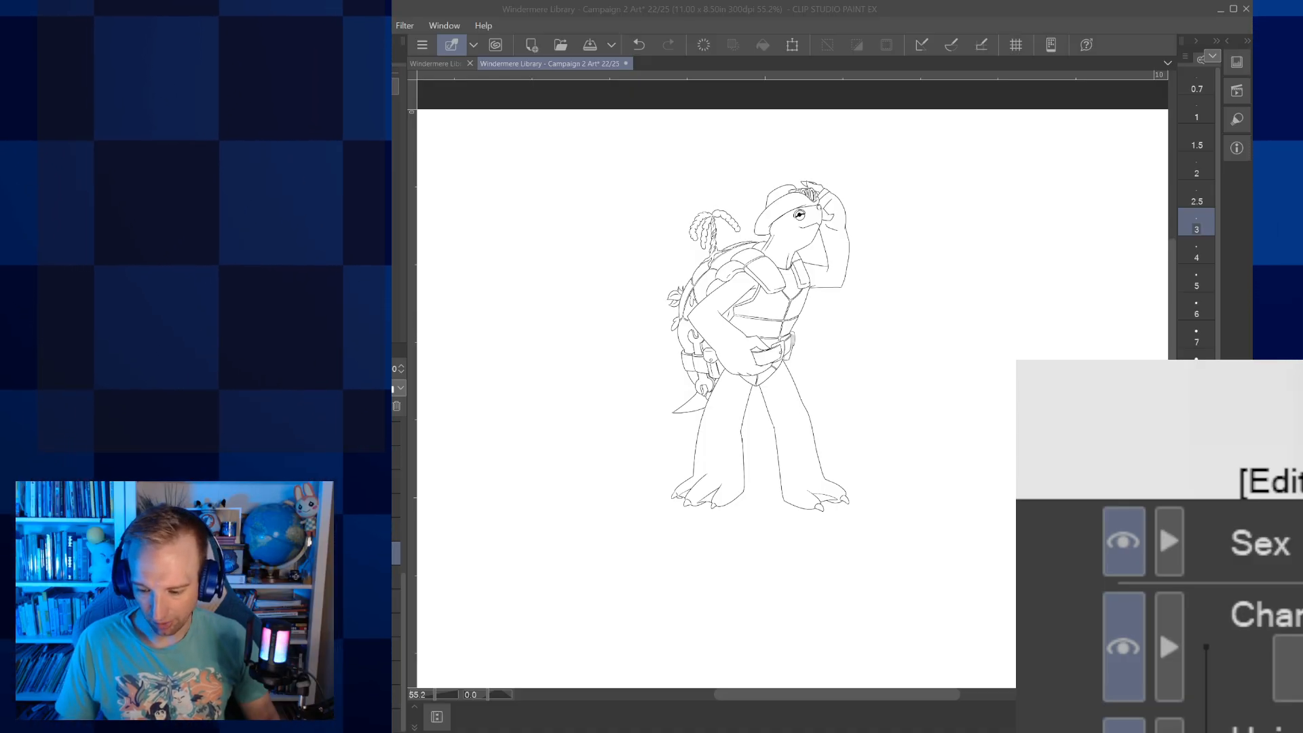
key(alt+Tab)
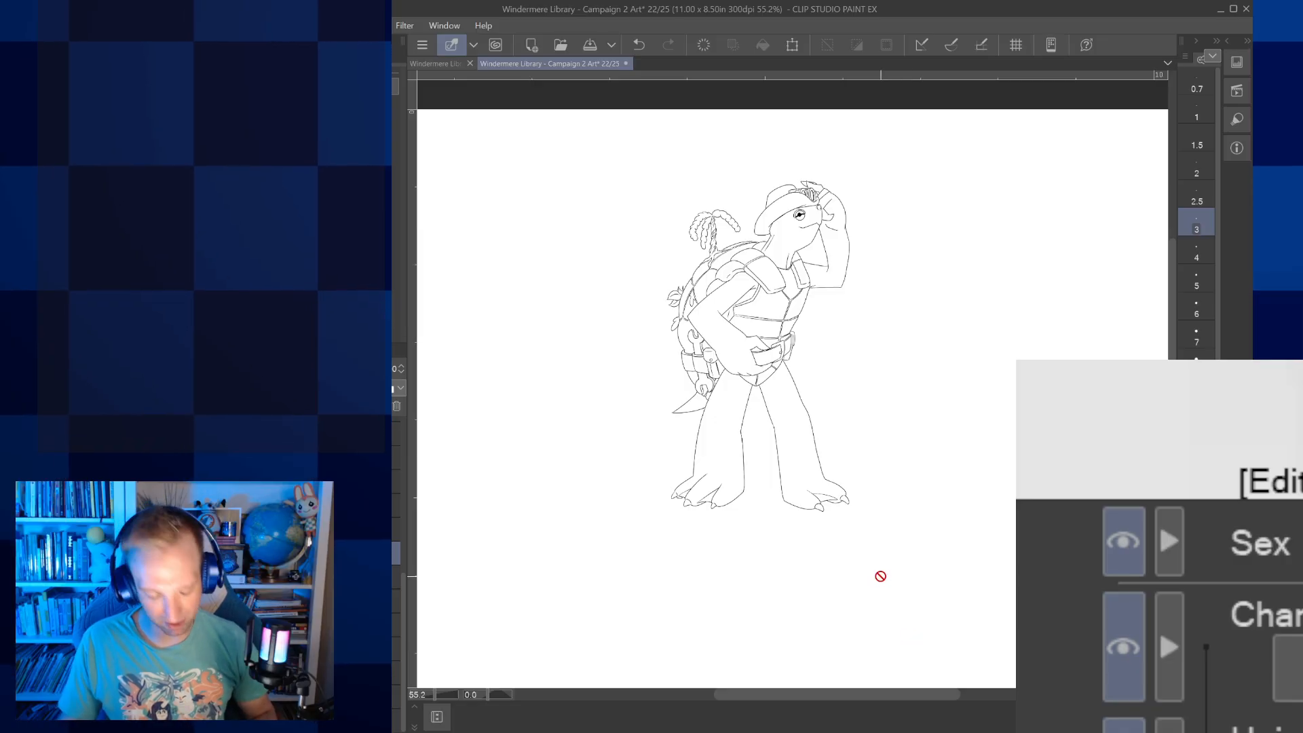
key(ctrl+v)
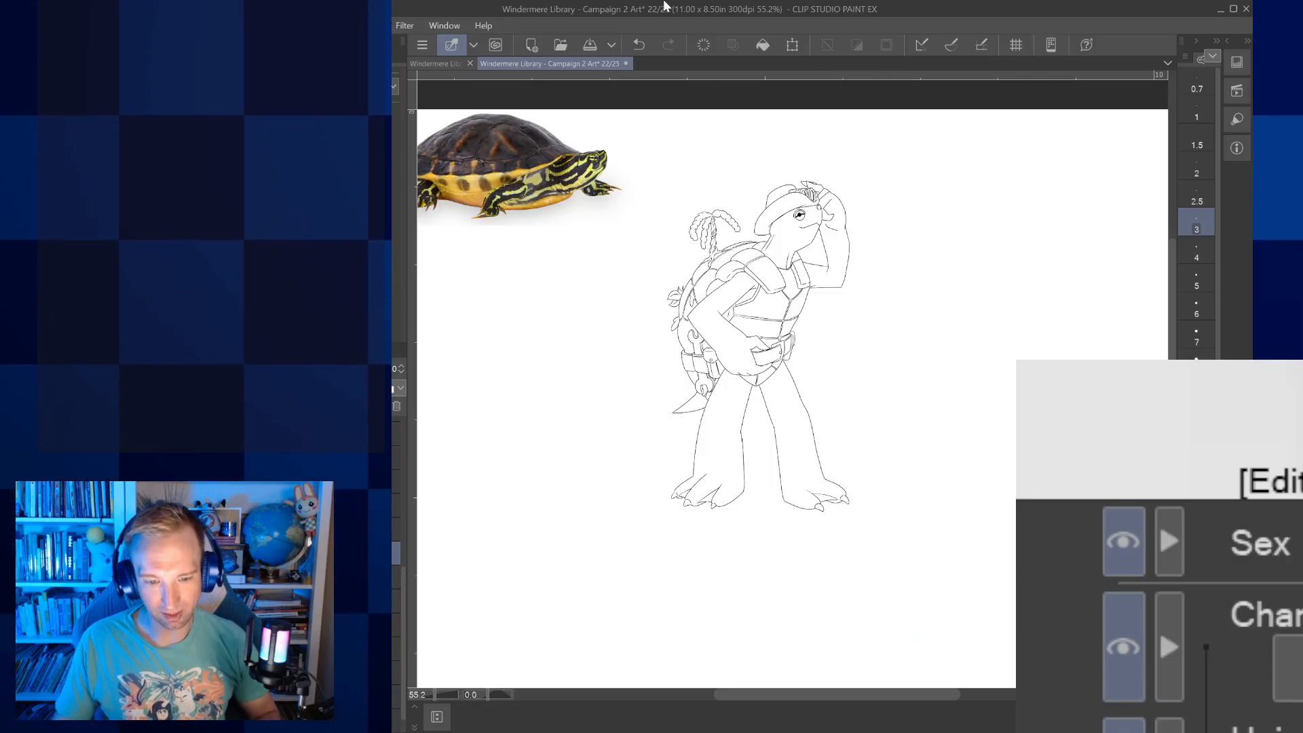
click(792, 44)
drag(541, 173, 541, 317)
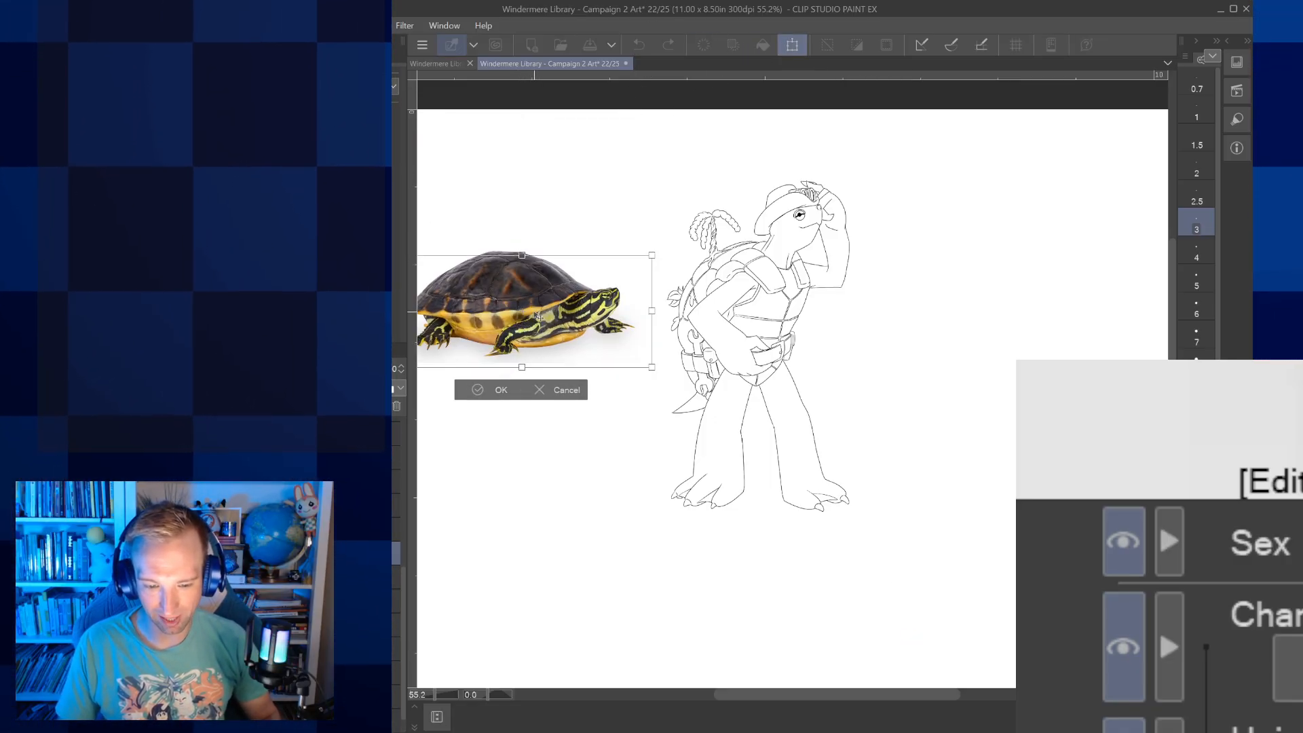
click(503, 391)
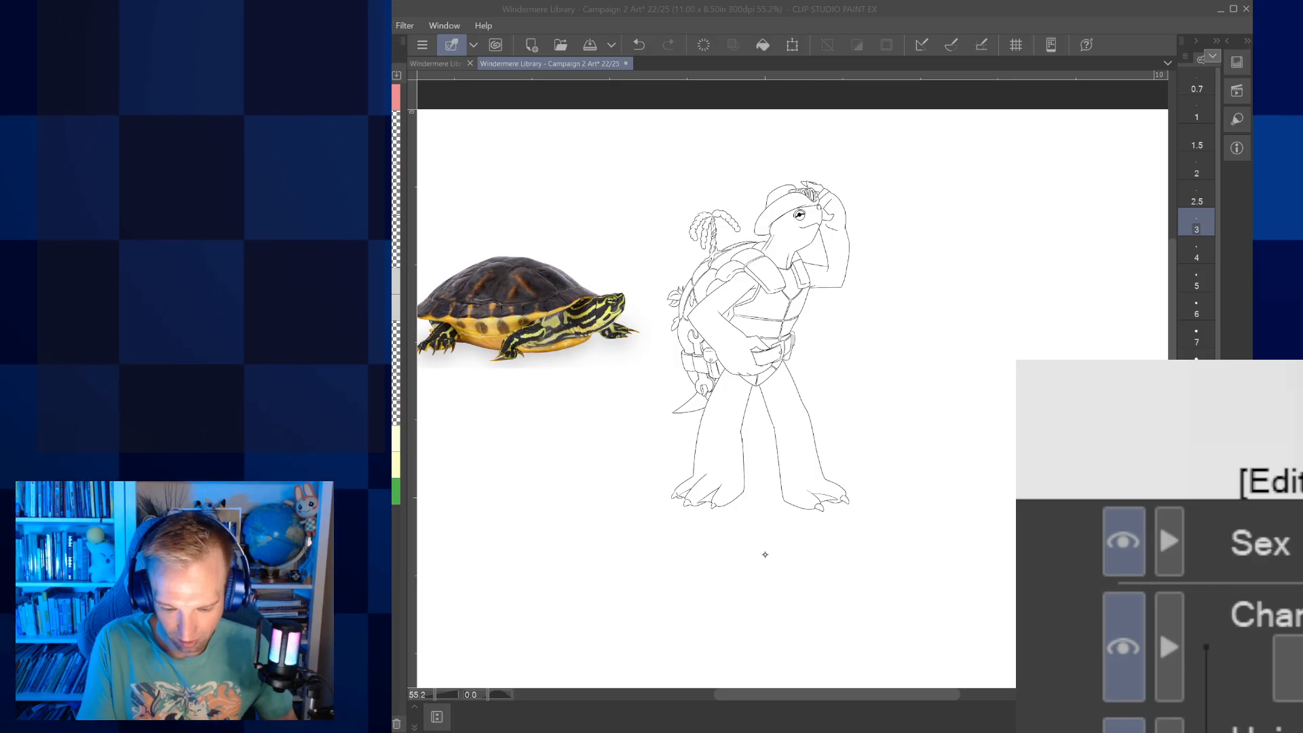
Try filling the turtle character's arms and head with light green, and undo the fills
key(g)
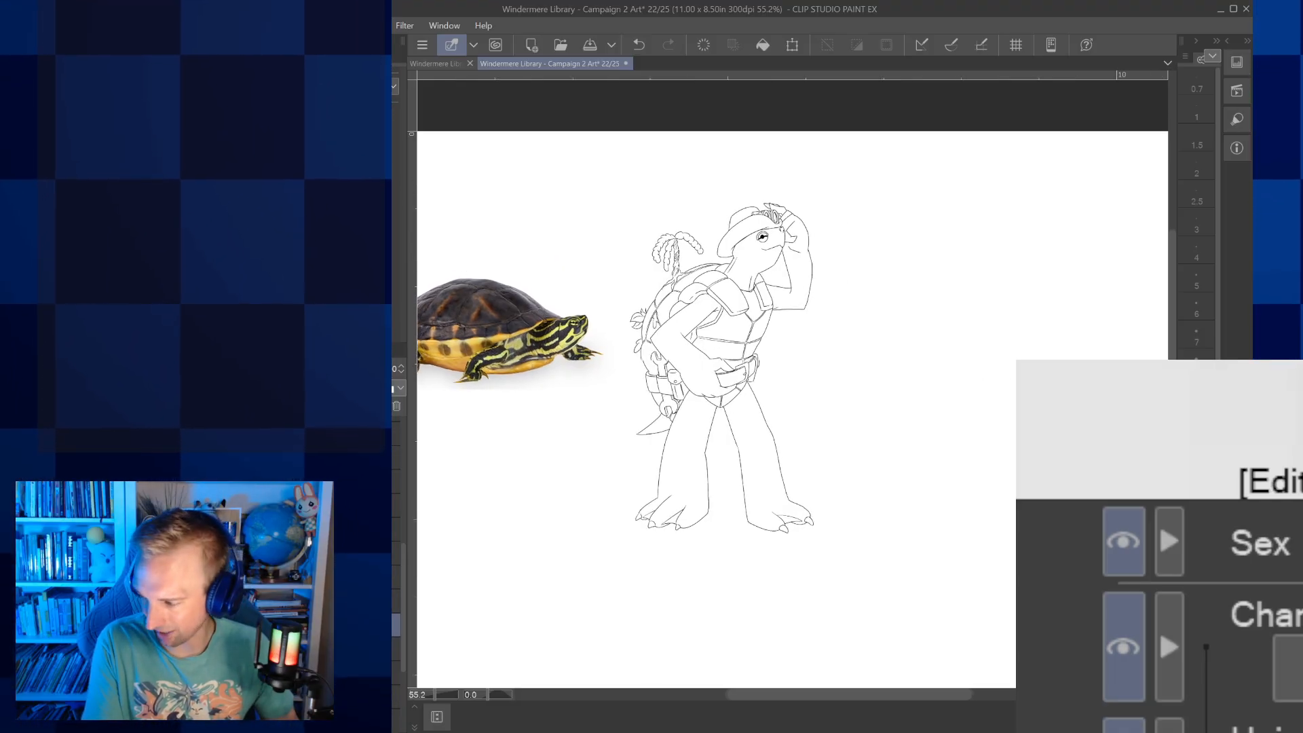
drag(719, 366, 829, 438)
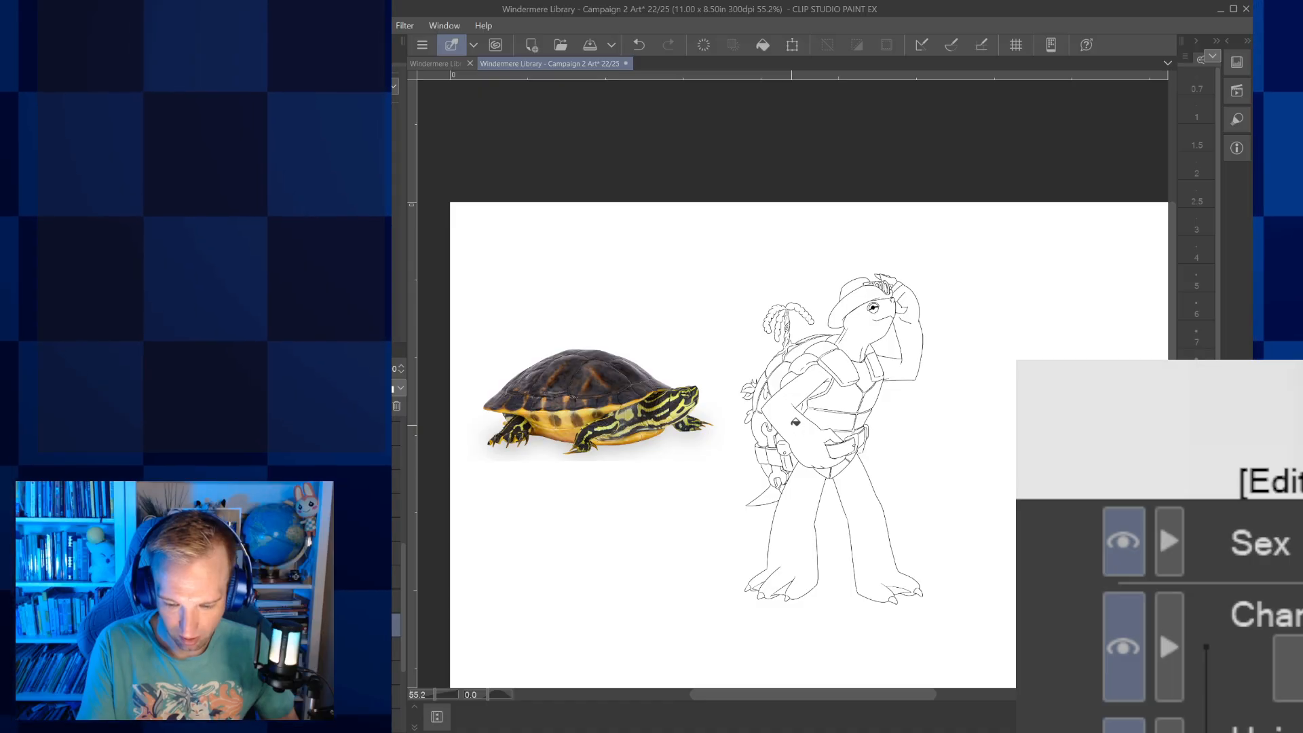
click(815, 405)
click(908, 340)
click(894, 335)
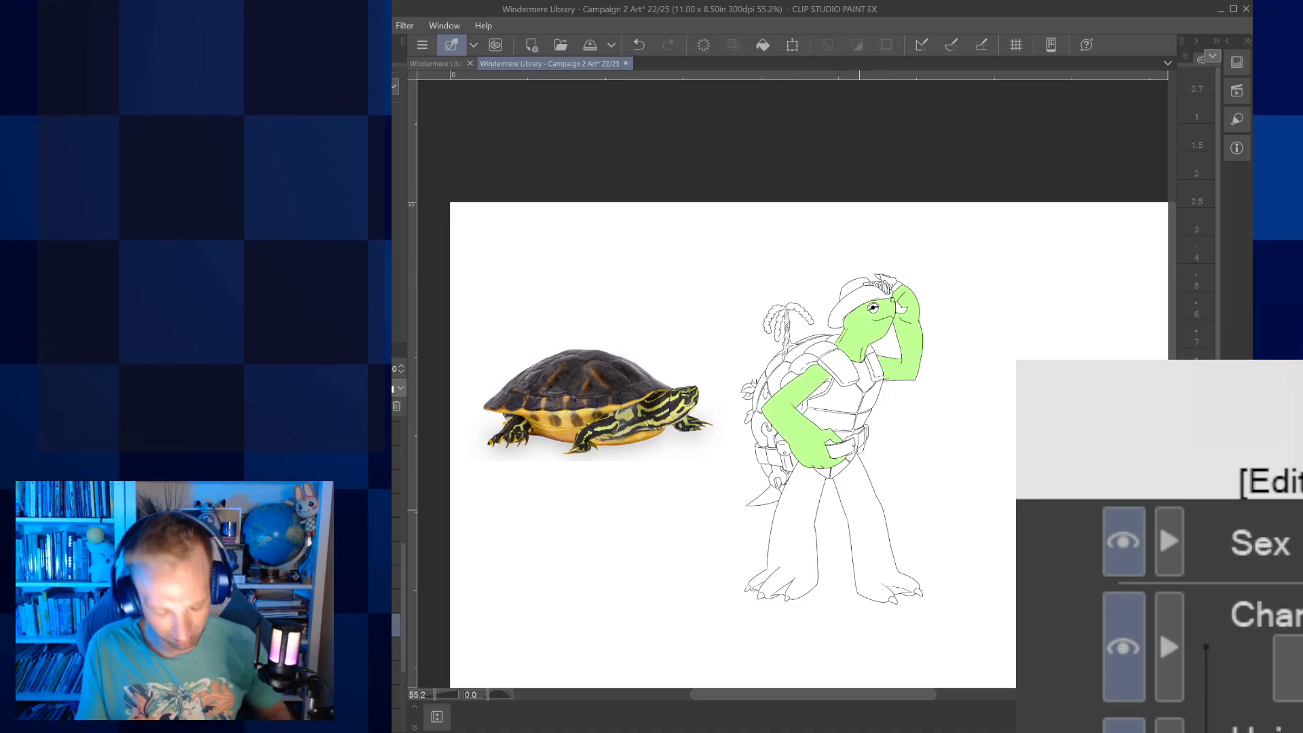
key(ctrl+z)
key(ctrl+z)
key(ctrl+z)
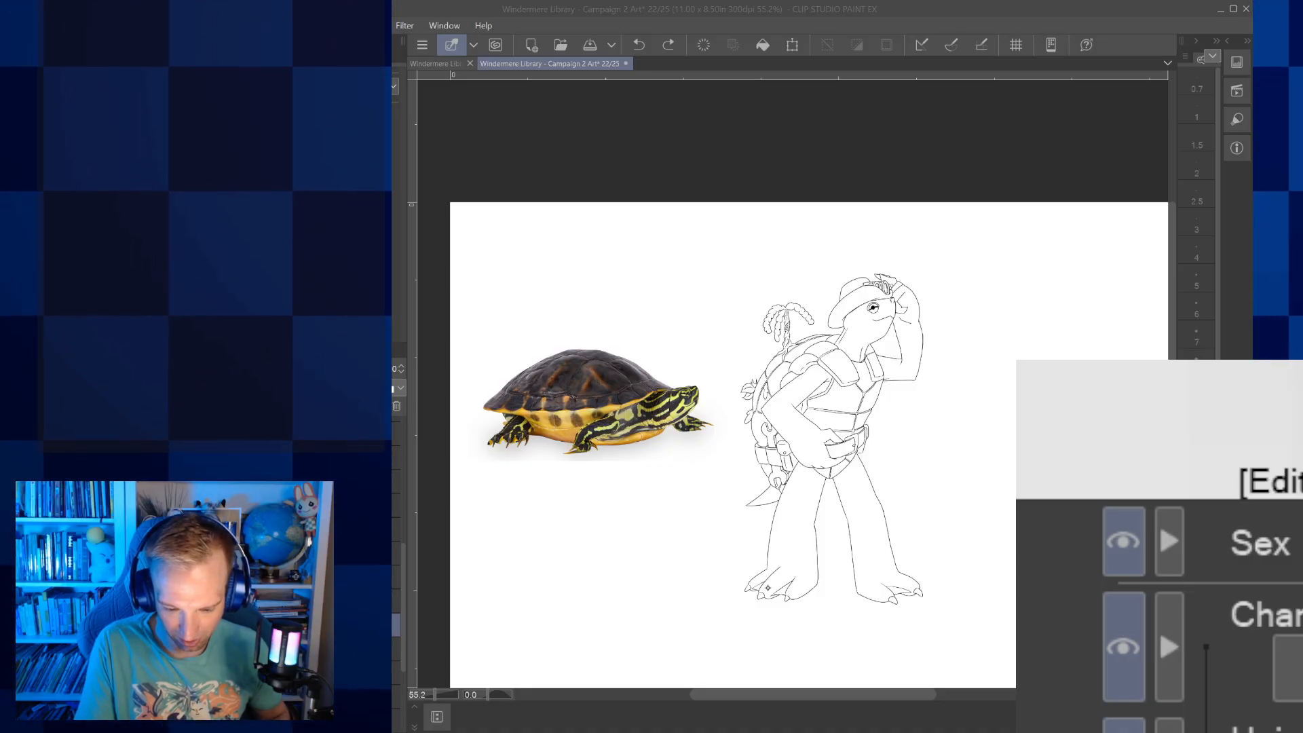
Fill the turtle character's arms, legs, head and raised hand with a light yellow-green
click(819, 440)
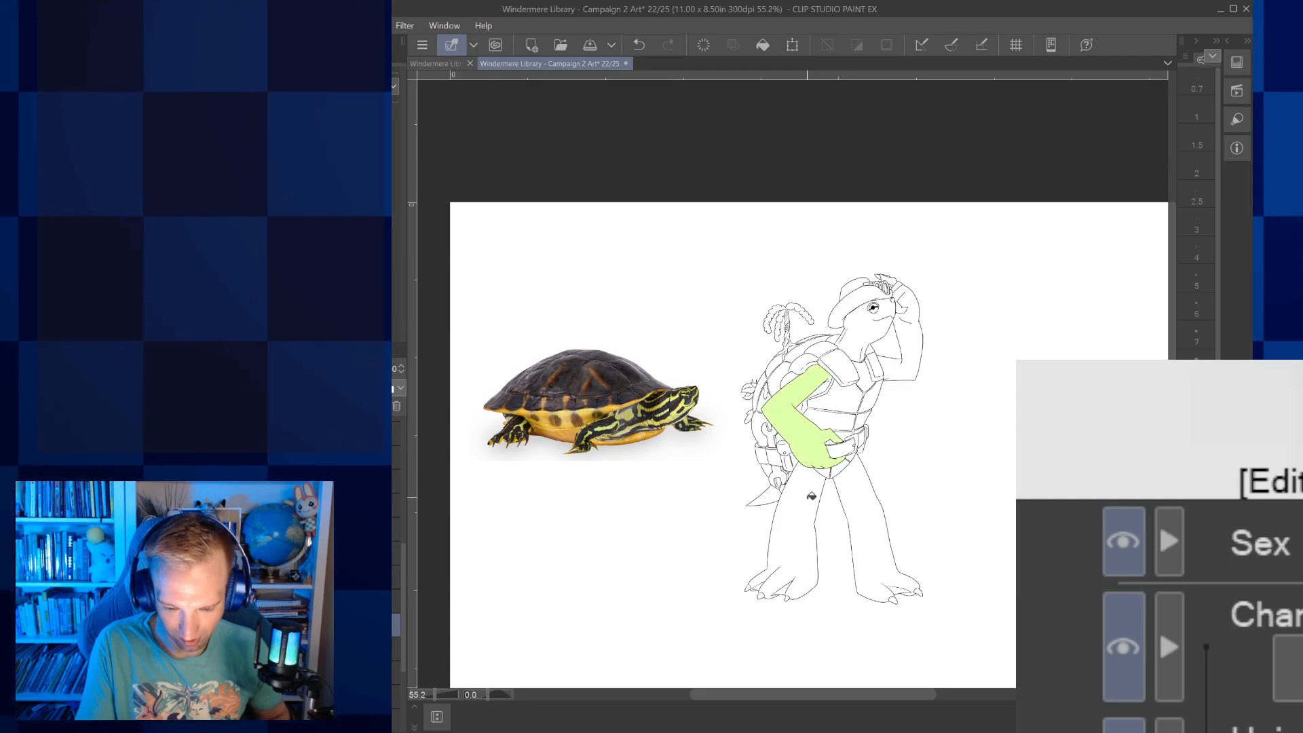
click(808, 497)
click(860, 475)
click(906, 339)
click(861, 337)
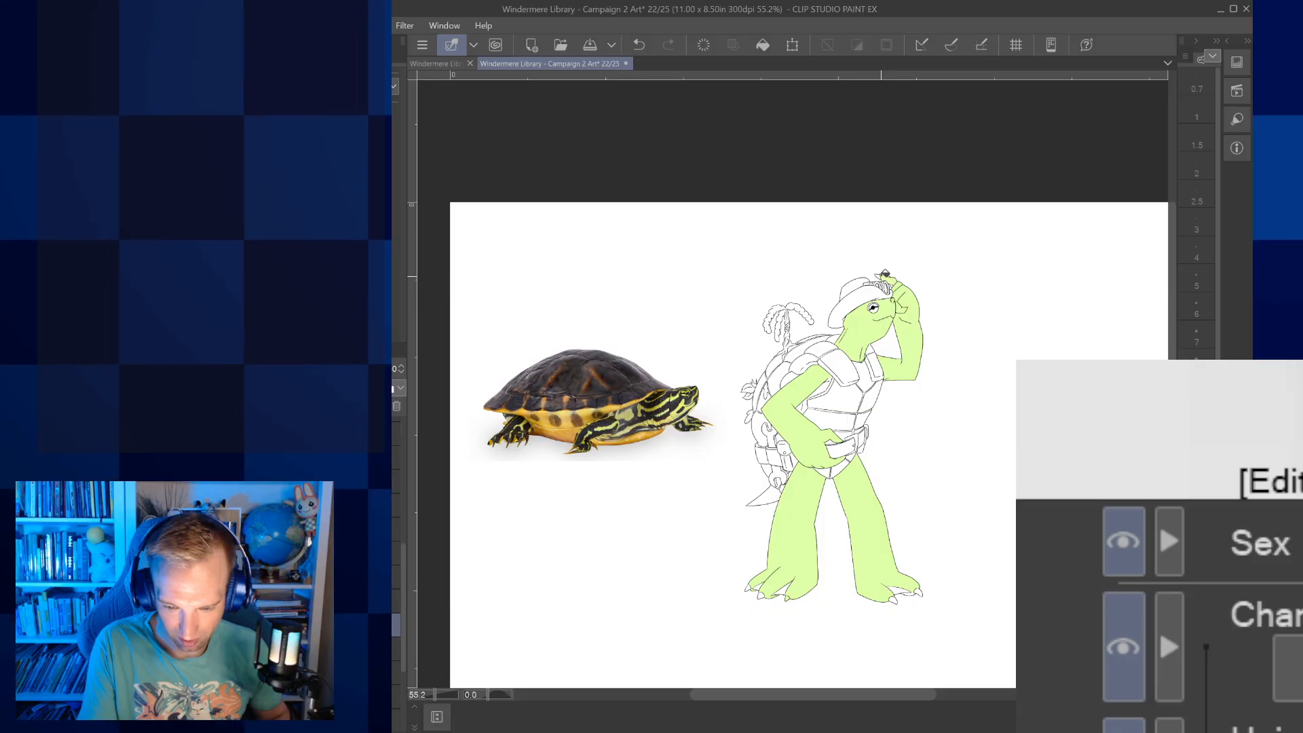
click(885, 274)
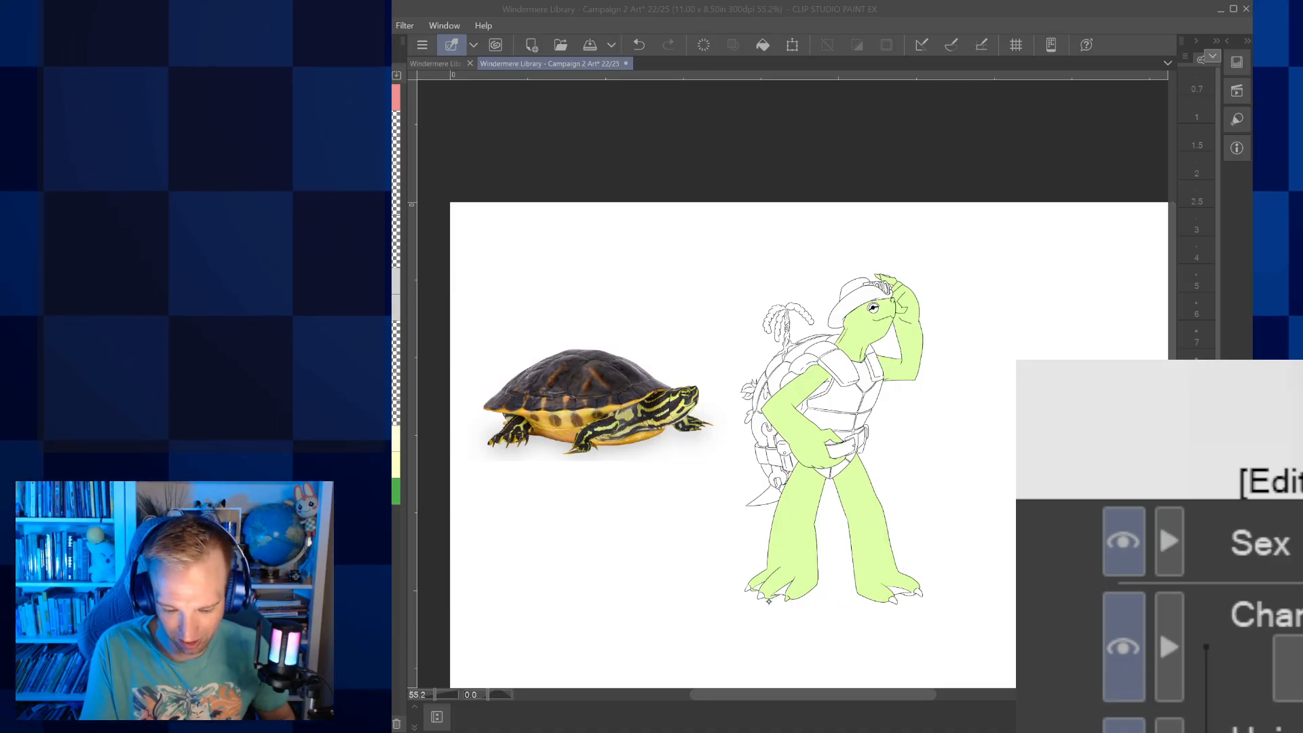
Fill the turtle's chest and belly plates with golden yellow, undoing the fill that lands on the shoulder strap
click(910, 412)
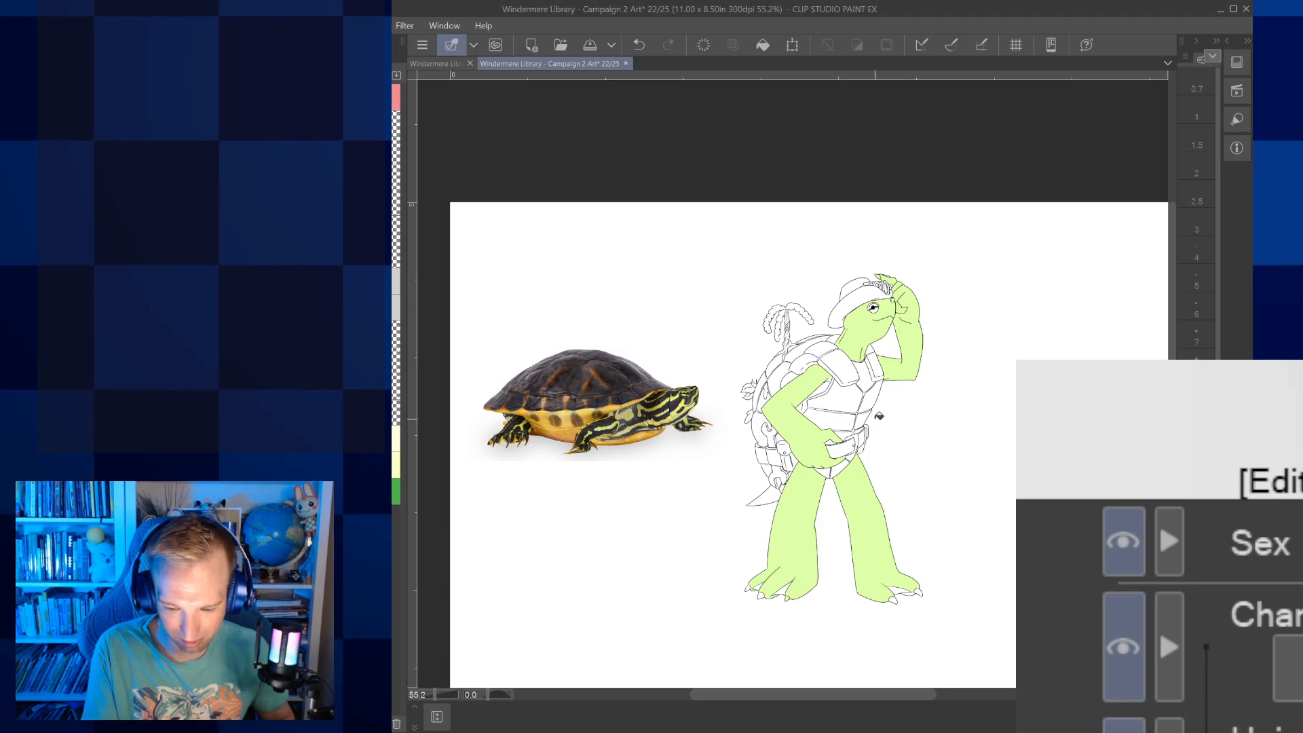
click(849, 421)
click(838, 400)
click(868, 397)
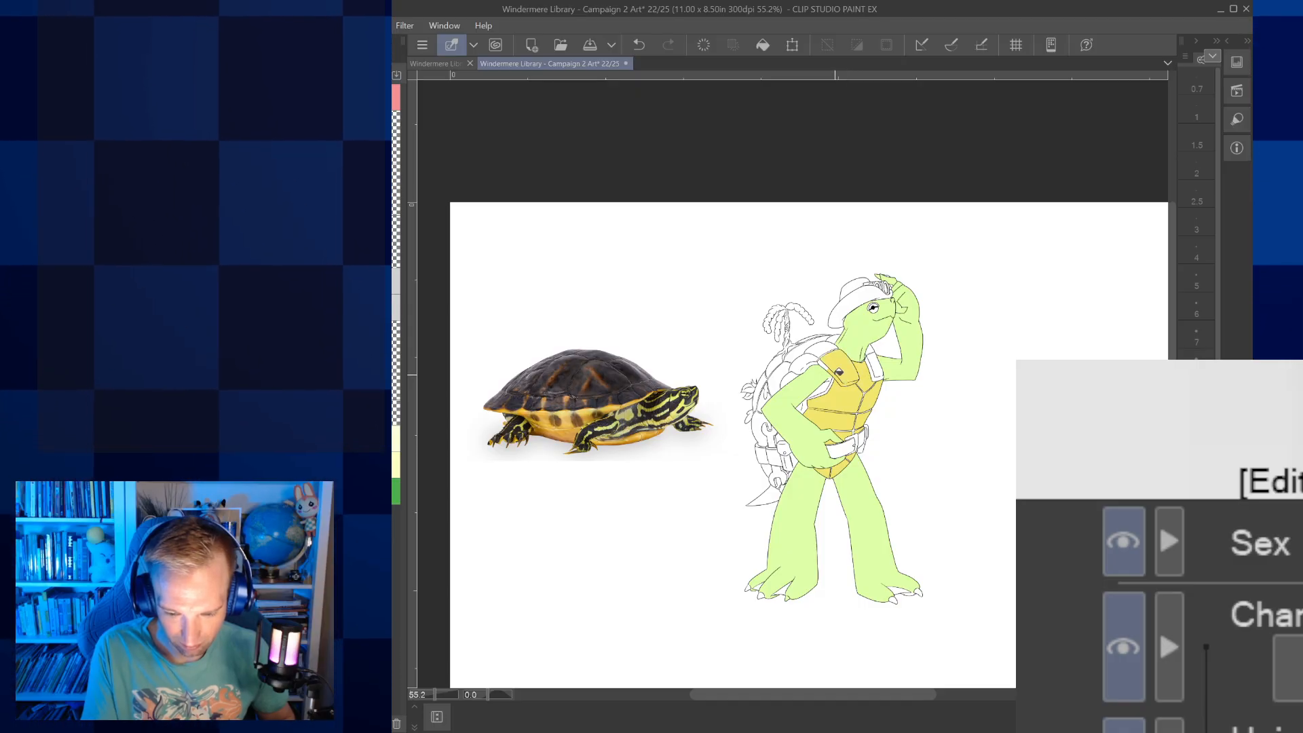
click(638, 45)
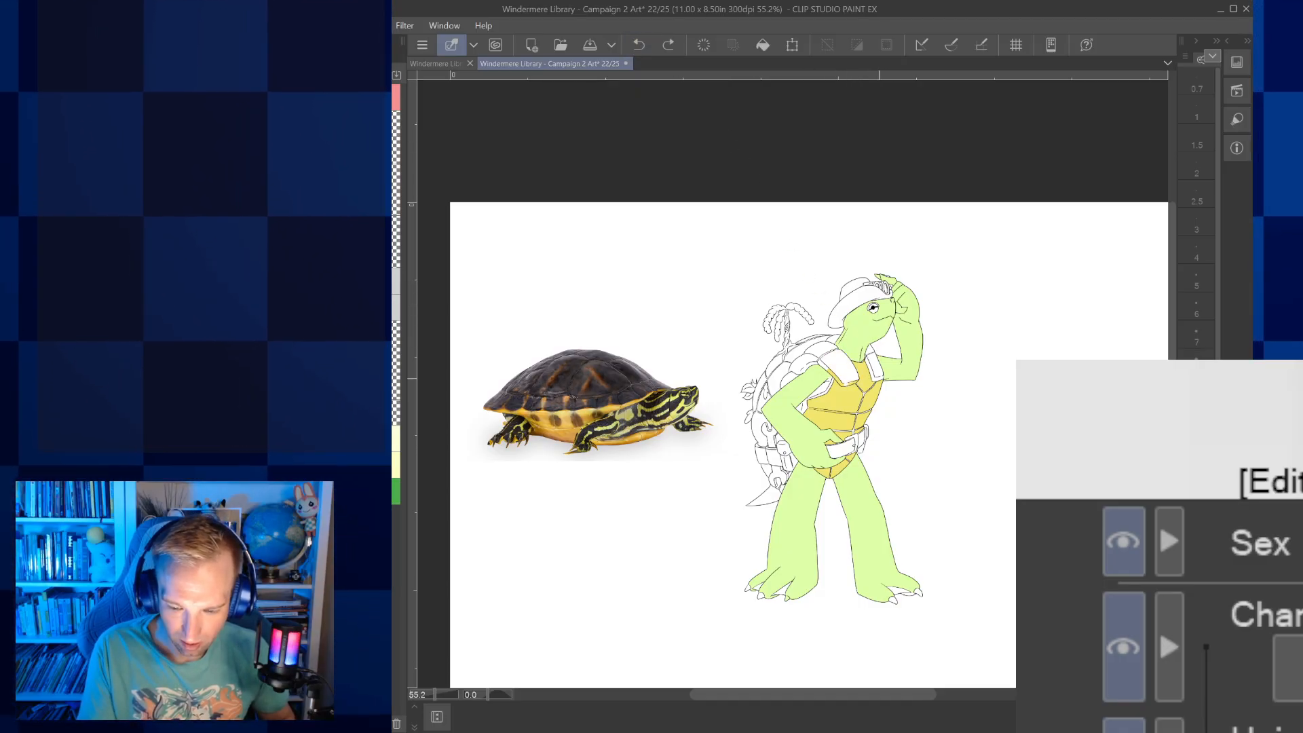
click(875, 369)
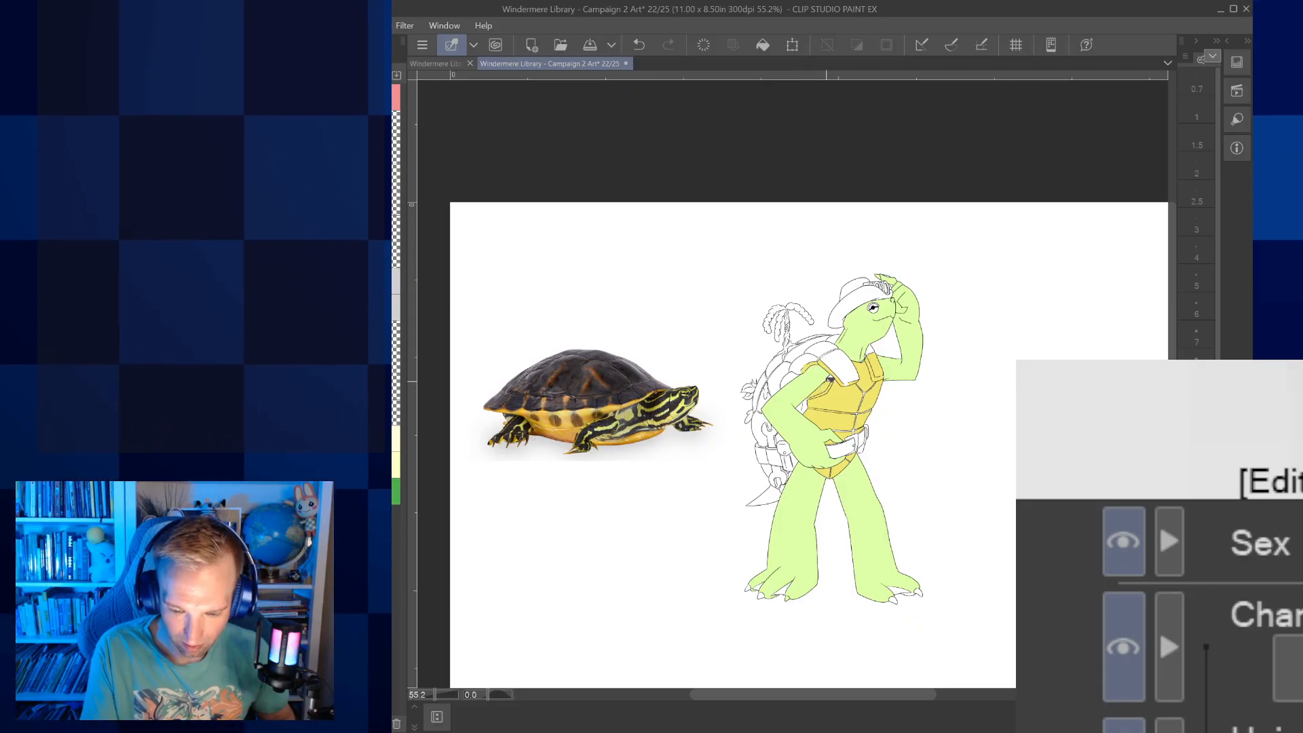
Undo the last fill, and fill the turtle character's hat with brown and the belt and pouches with dark brown
click(639, 45)
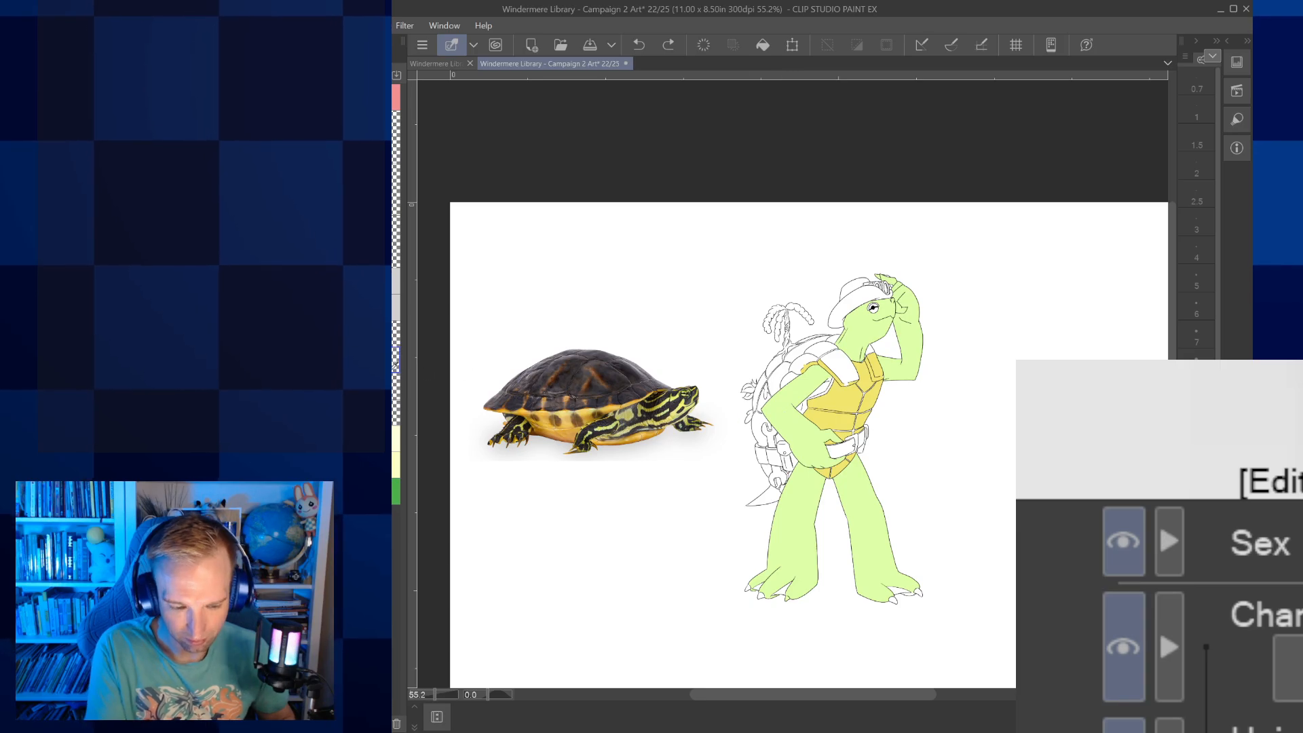
click(848, 302)
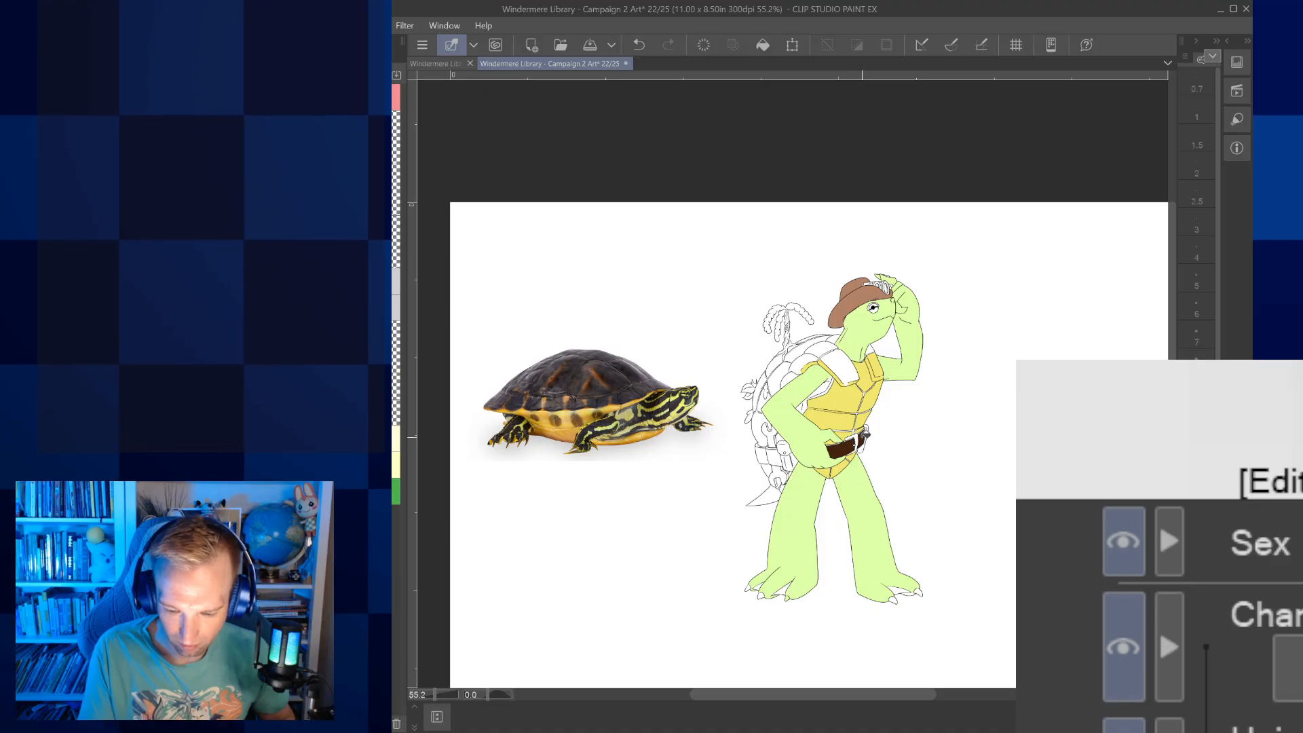
click(786, 459)
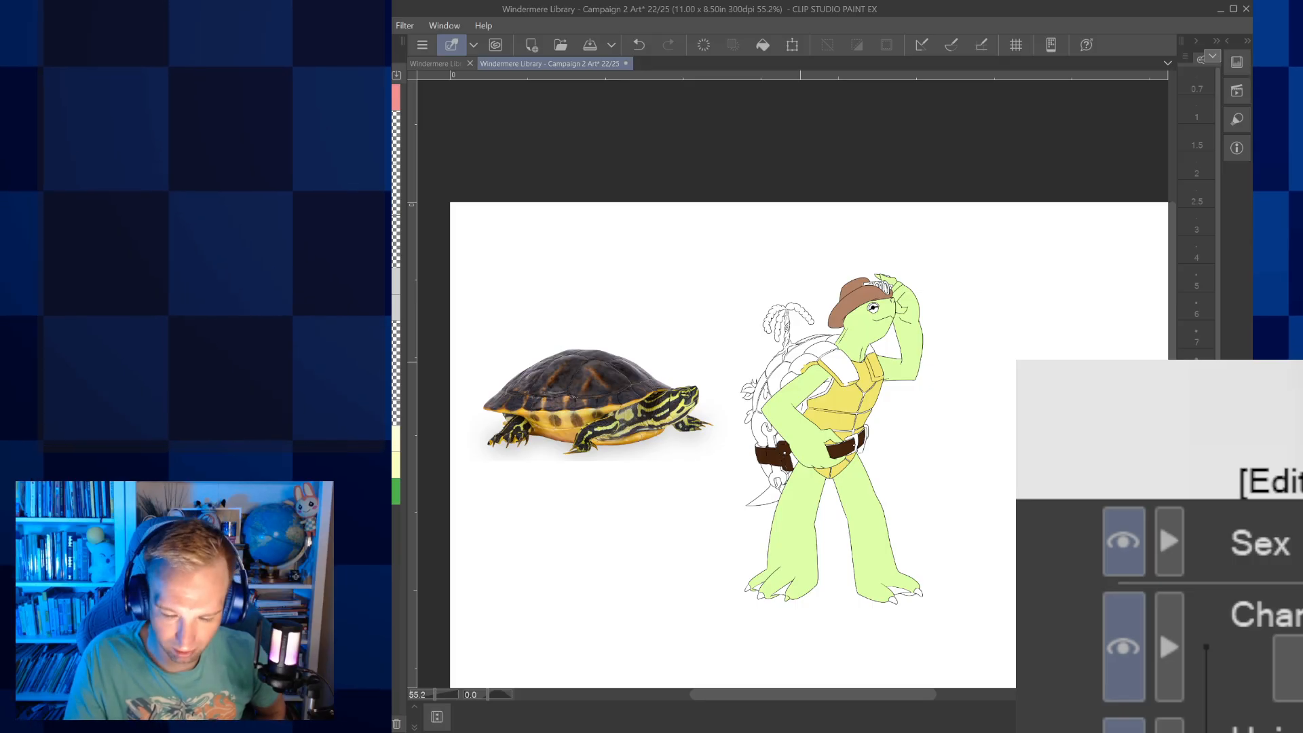
Fill the shell and shoulder plates with near-black brown, and the tail with the skin's light green
drag(794, 366, 825, 339)
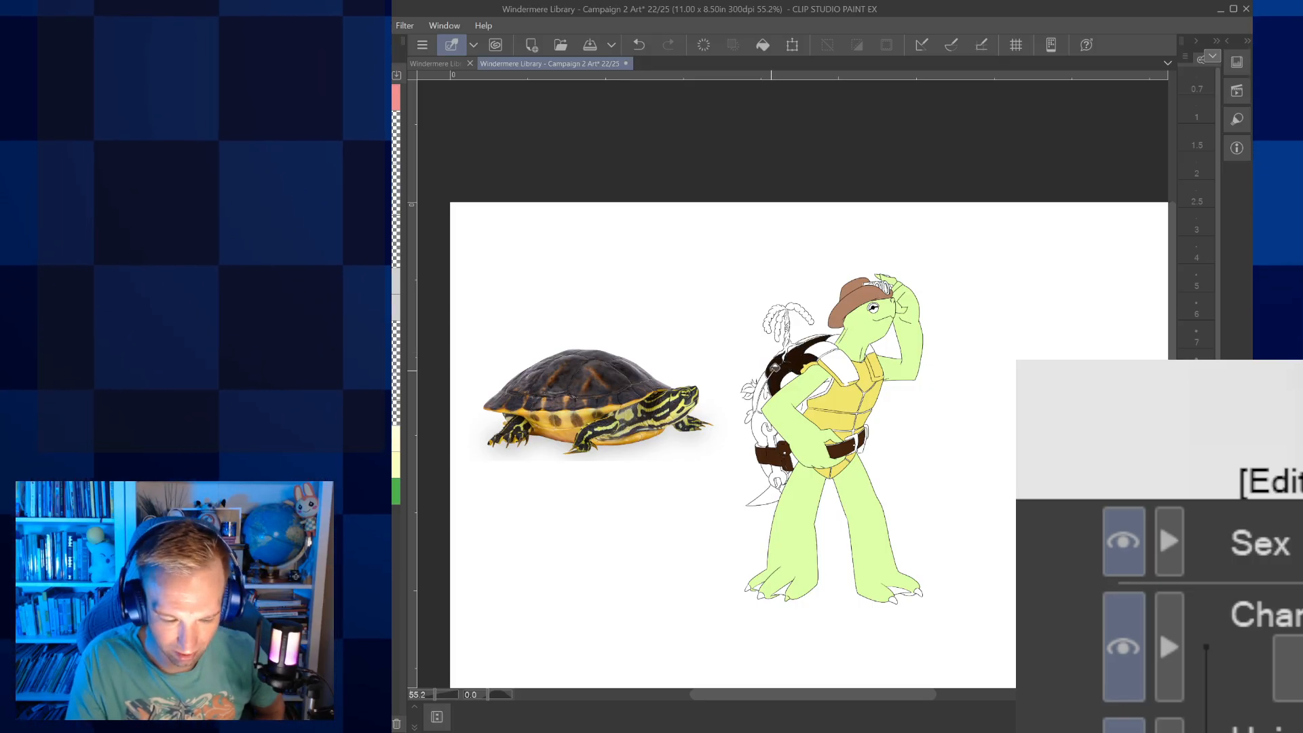
drag(757, 390, 764, 462)
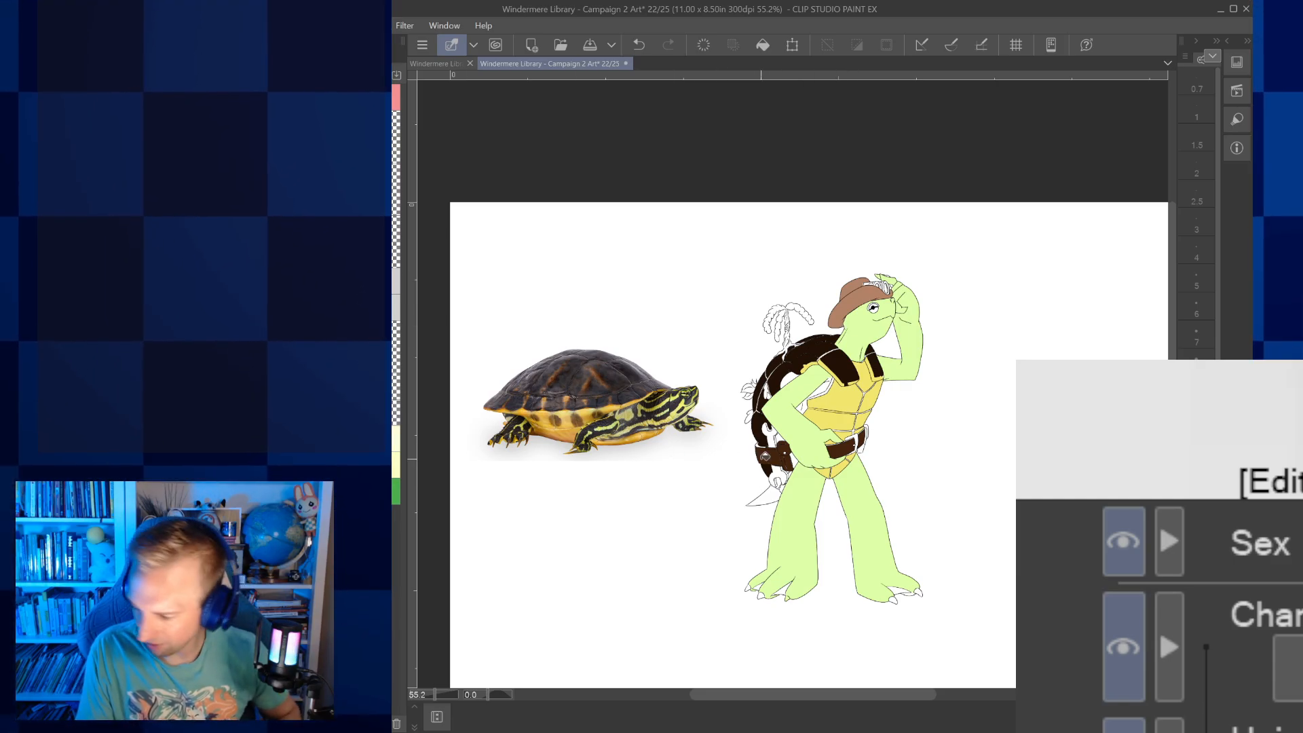
key(alt)
key(alt)
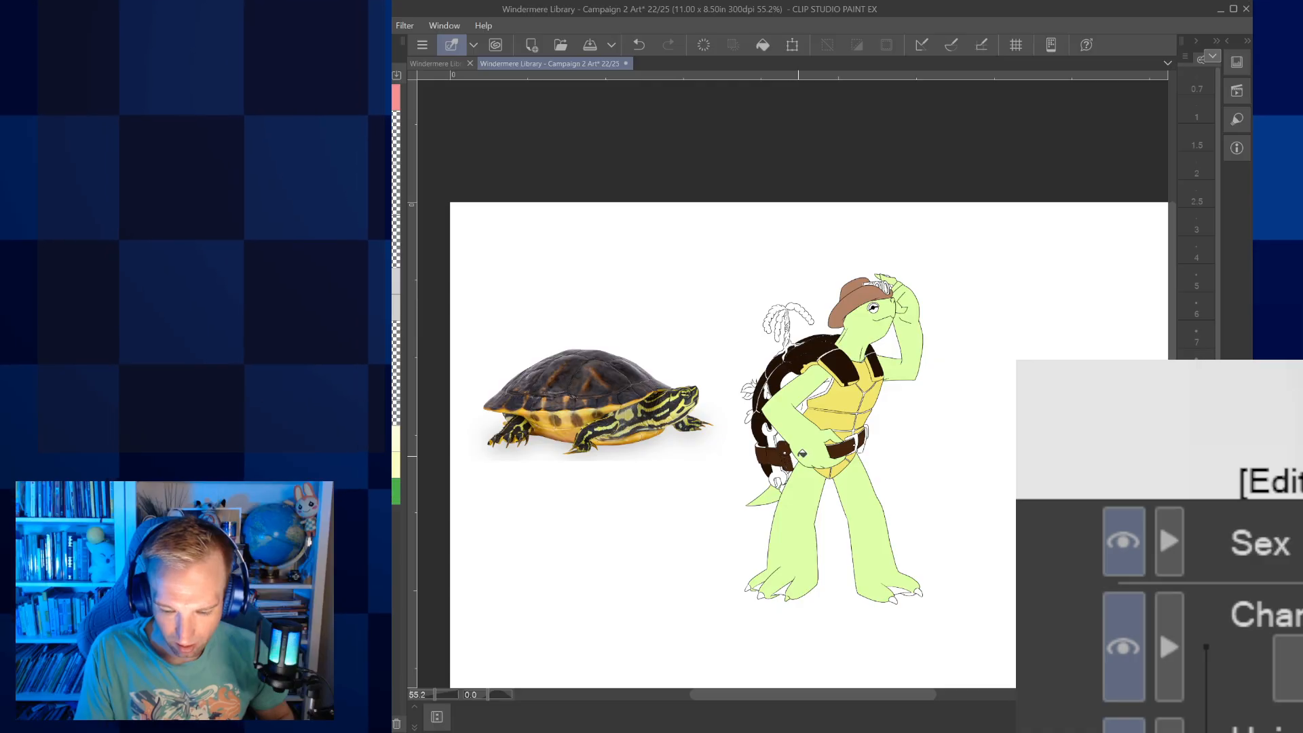
Recolour the belt medium brown and the shell and shoulder plates a lighter dark brown, filling the small gaps around the shell edge
scroll(808, 415, up, 5)
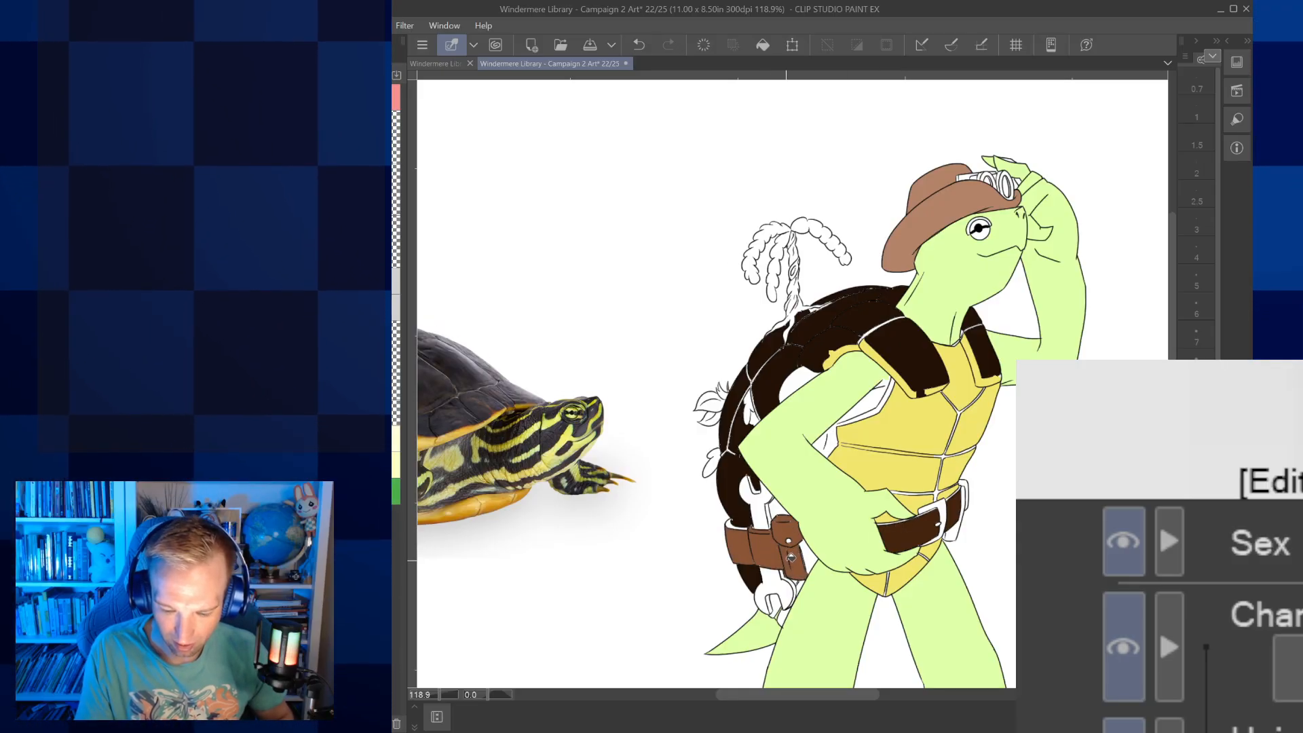
click(934, 520)
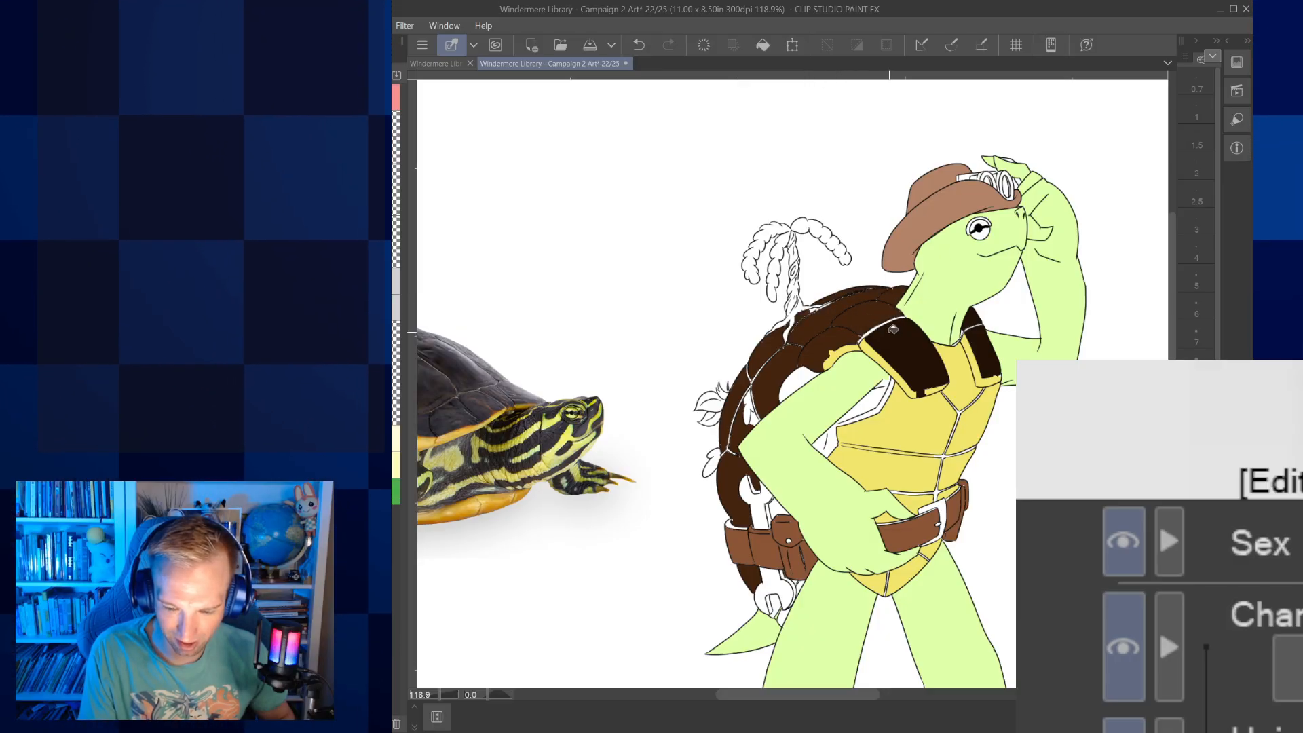
click(889, 327)
click(979, 338)
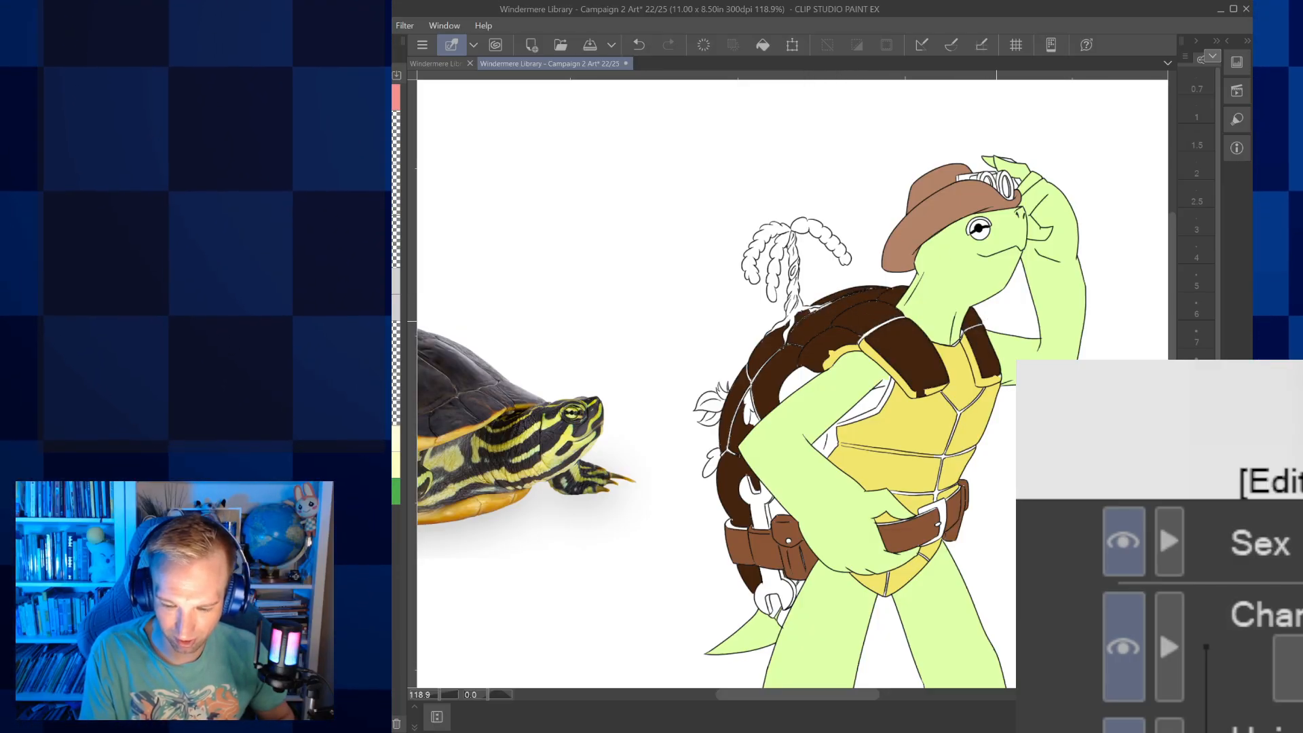
drag(996, 321, 1031, 335)
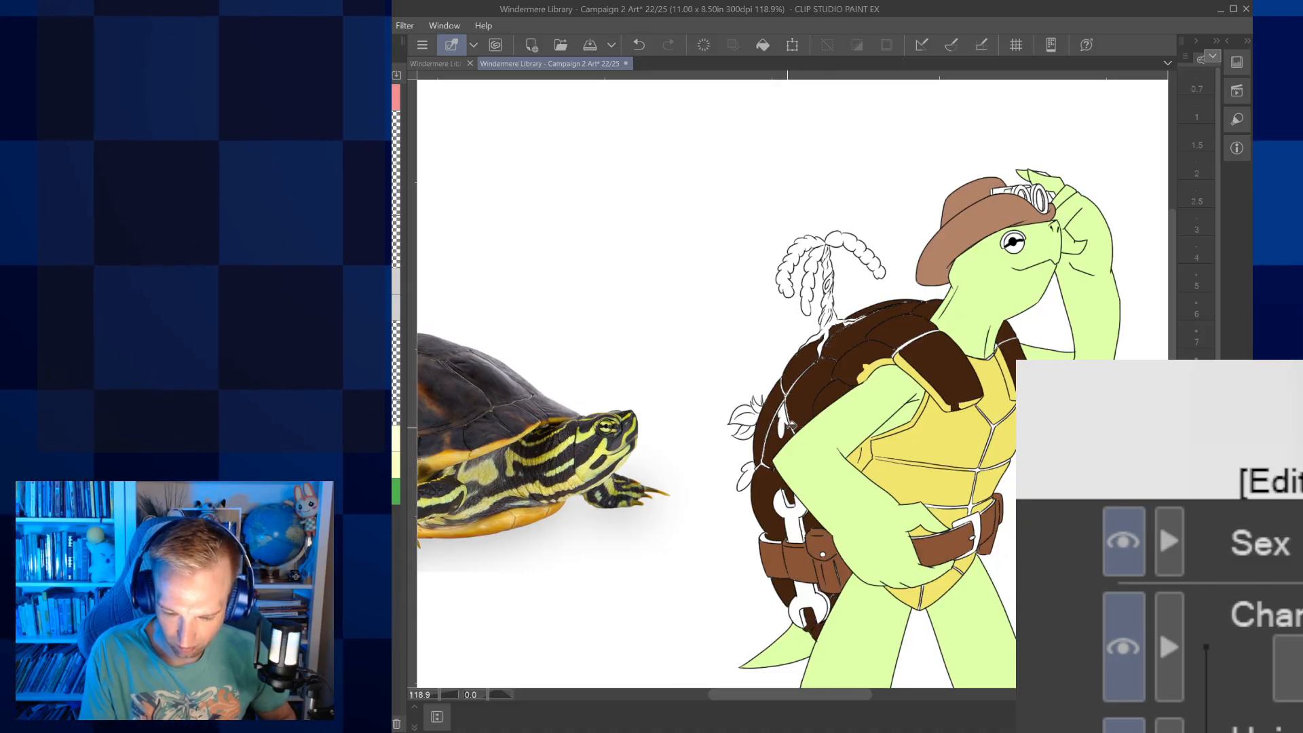
drag(899, 387, 846, 415)
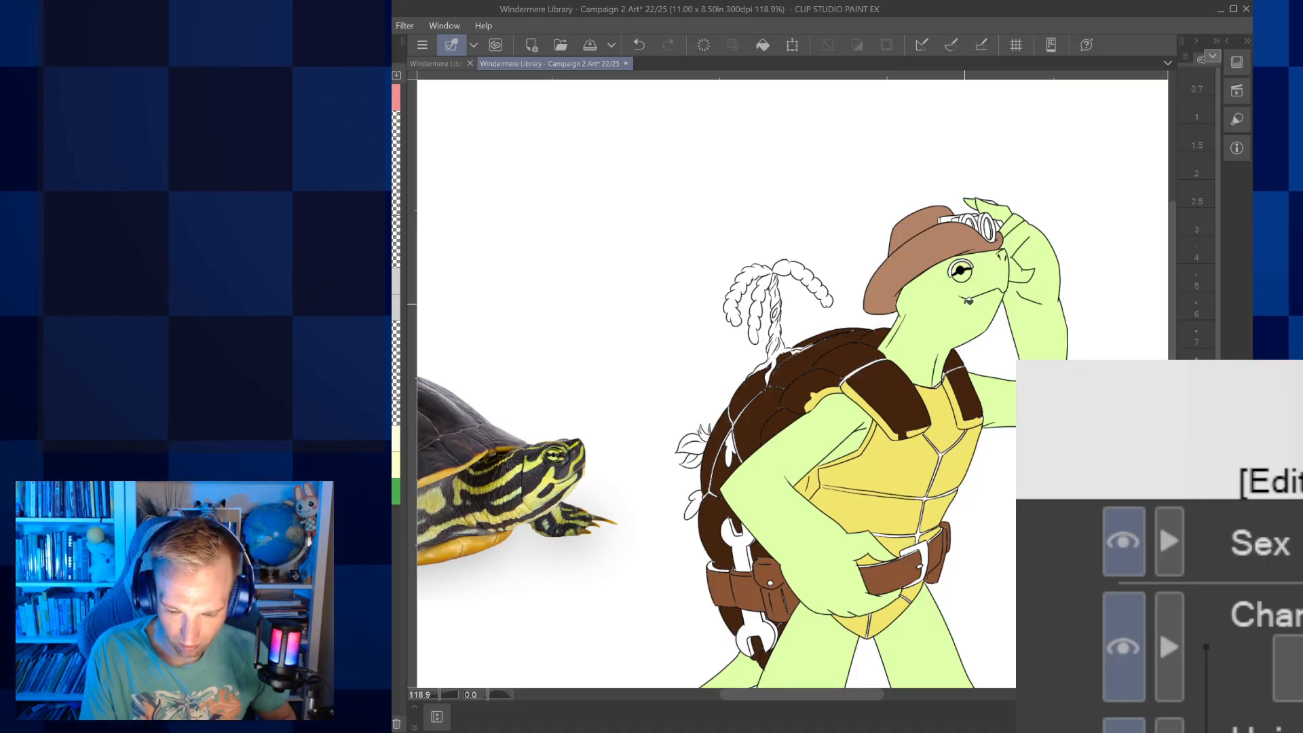
Paint dark grey stripes along the turtle character's jaw and neck, raising the brush size from 3 to 6
click(1196, 229)
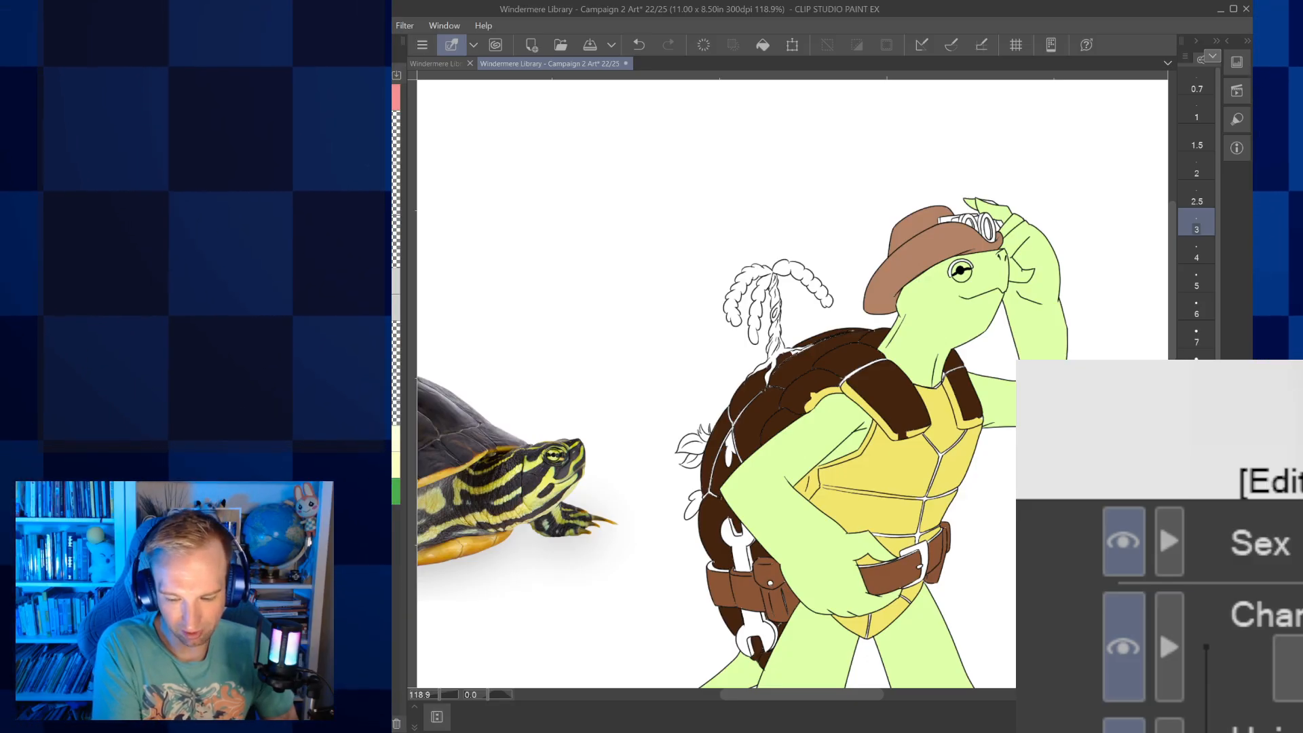
drag(780, 407, 835, 413)
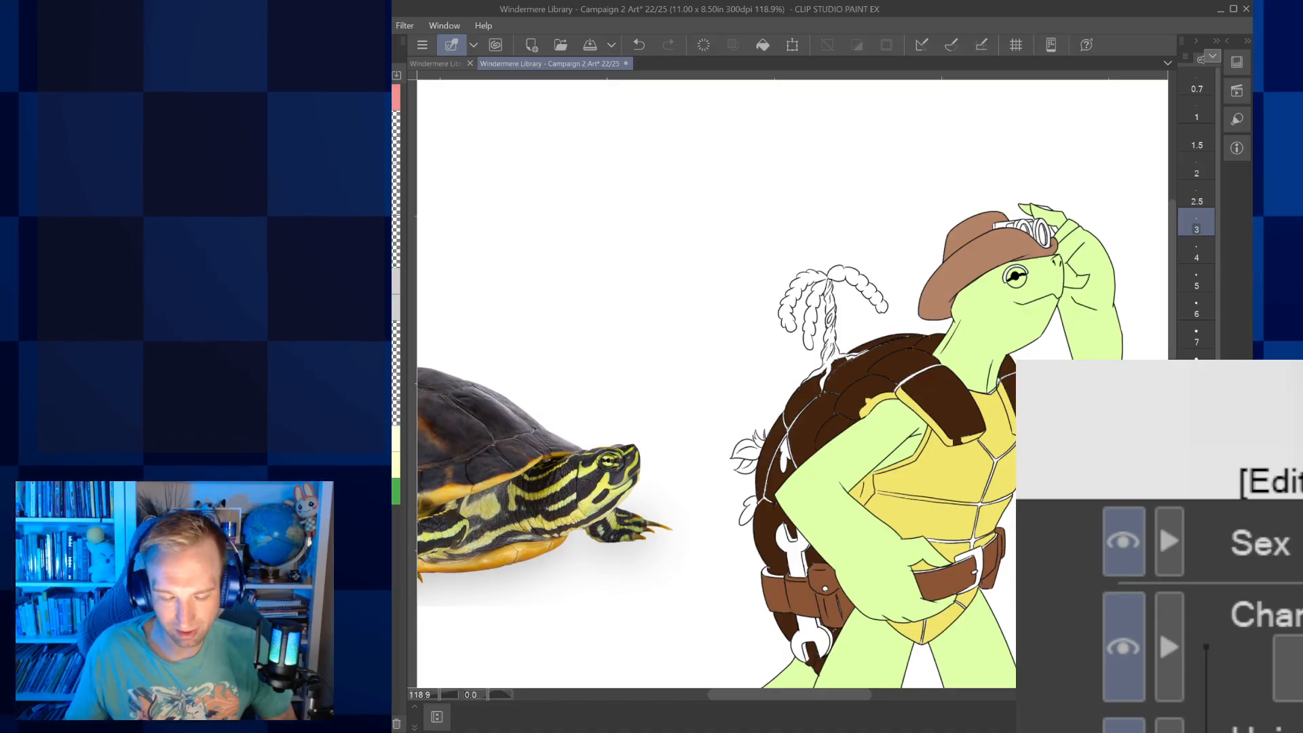
click(720, 643)
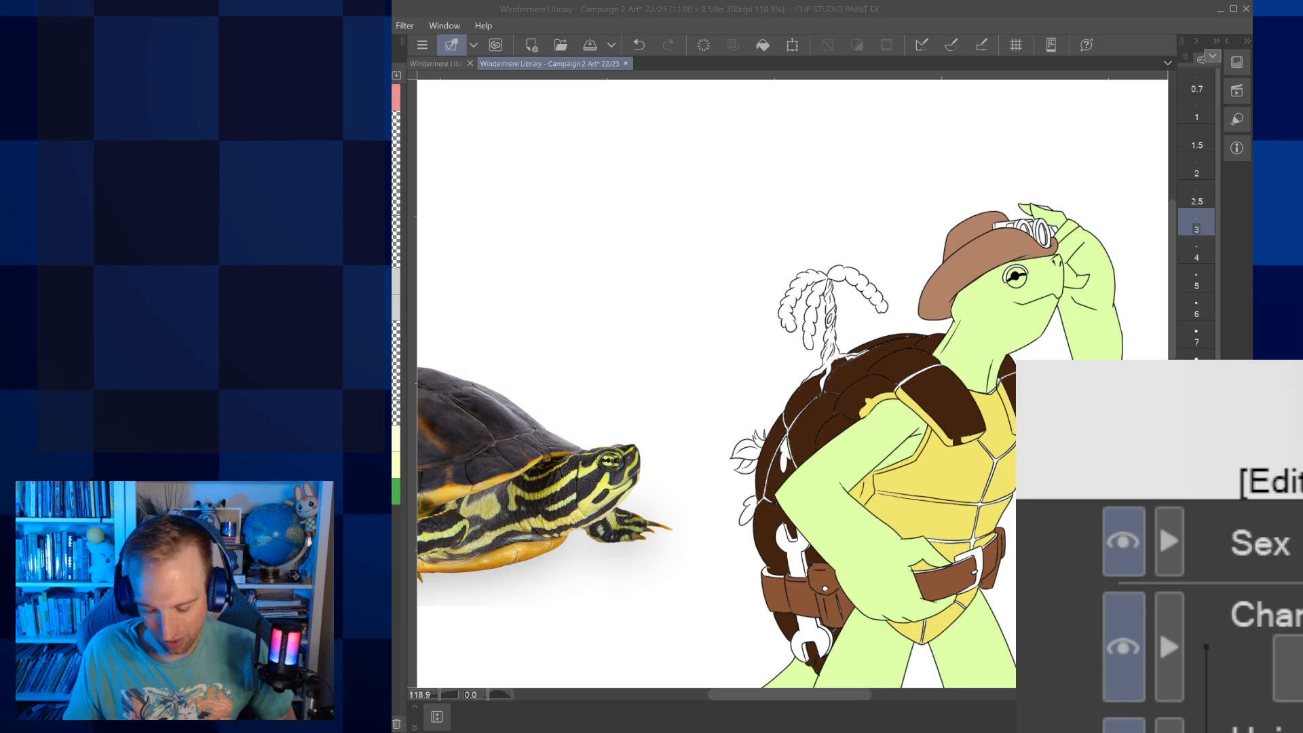
click(944, 732)
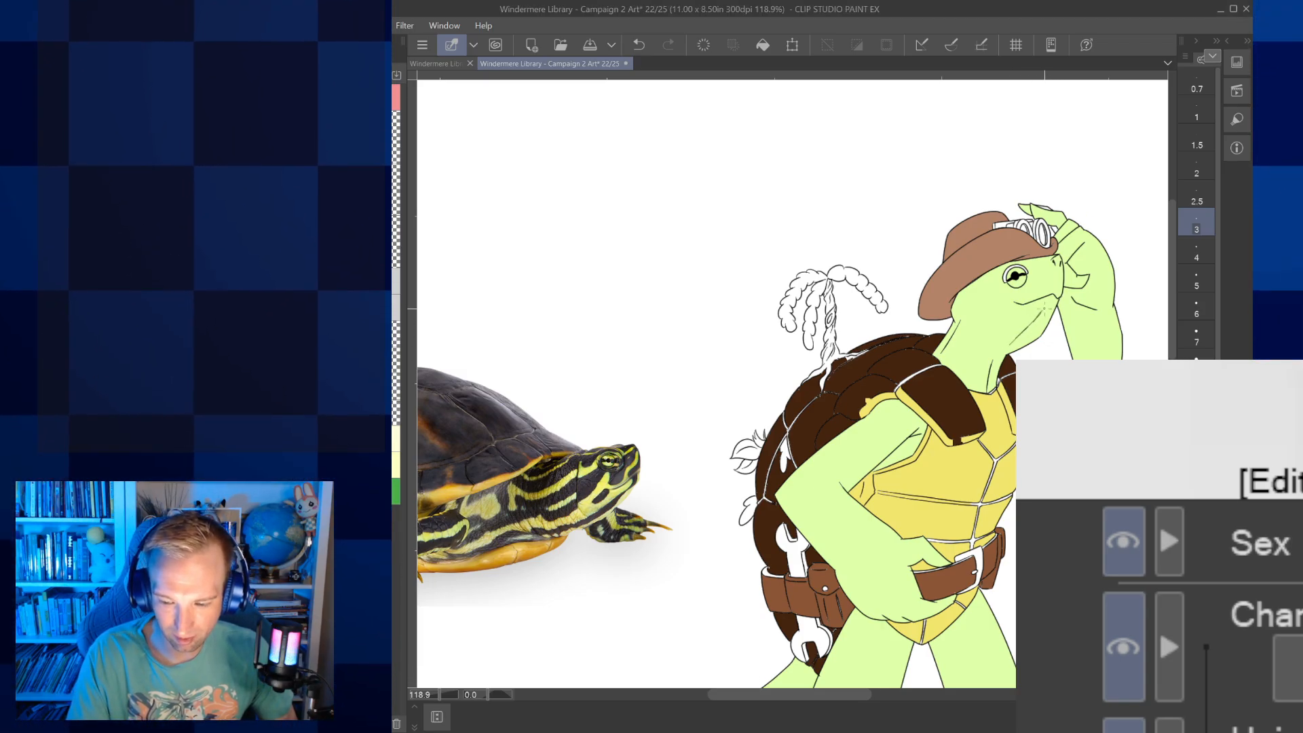
key(bracketright)
key(bracketright)
key(bracketright)
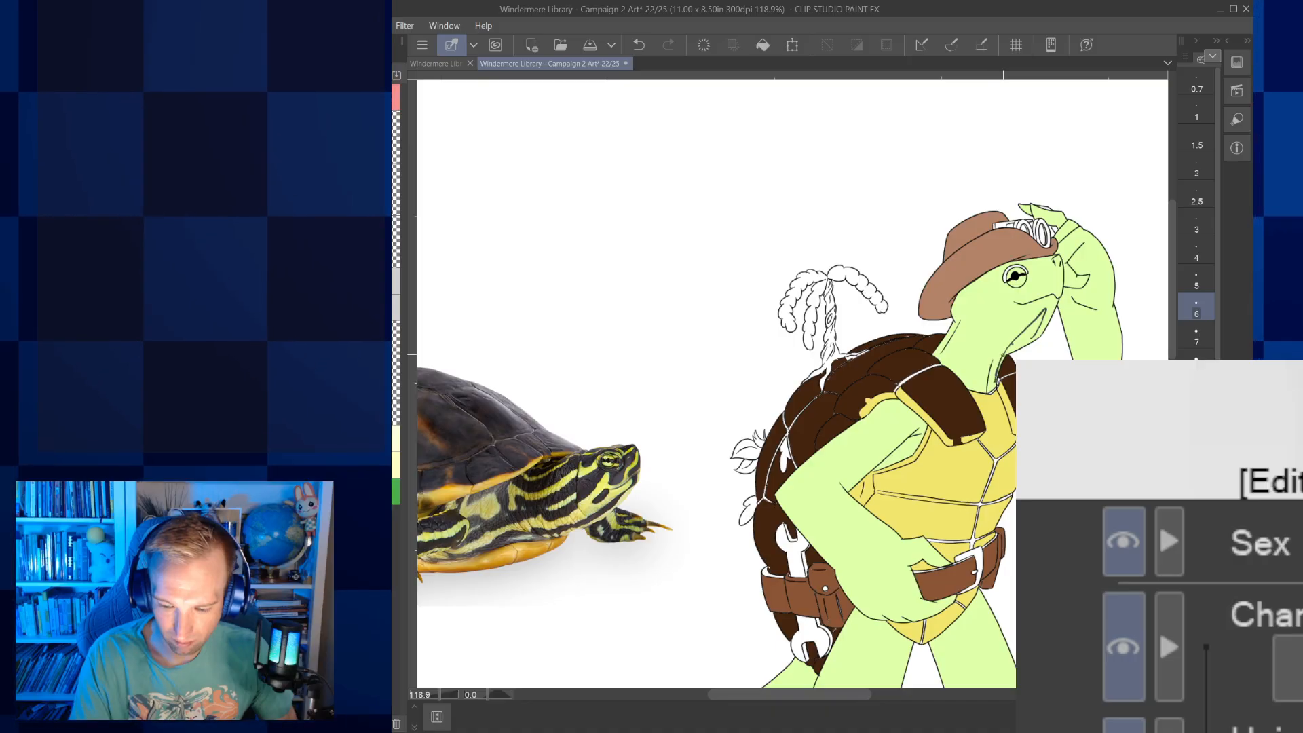
drag(1016, 343, 1036, 322)
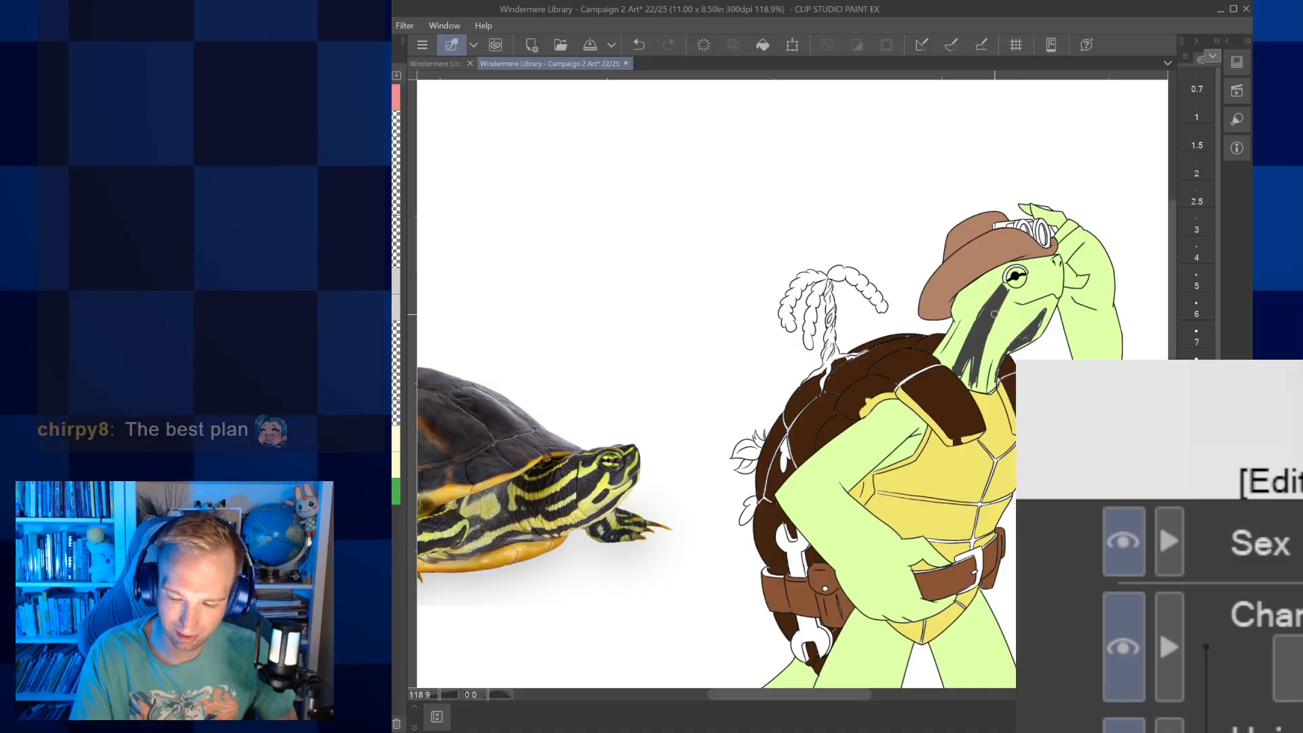
Paint dark grey stripes along the upper arm and forearm of the bent arm, with a blotchy patch on its hand
drag(828, 475, 915, 441)
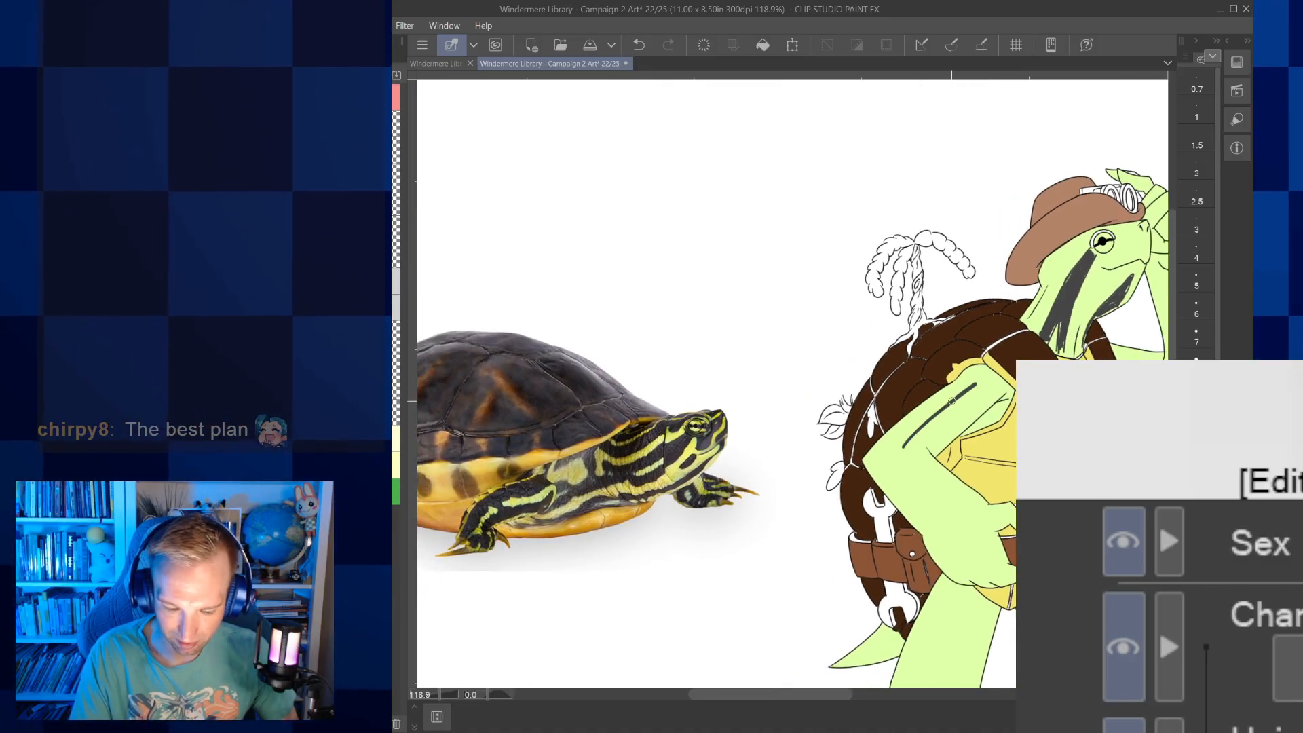
drag(975, 384, 897, 449)
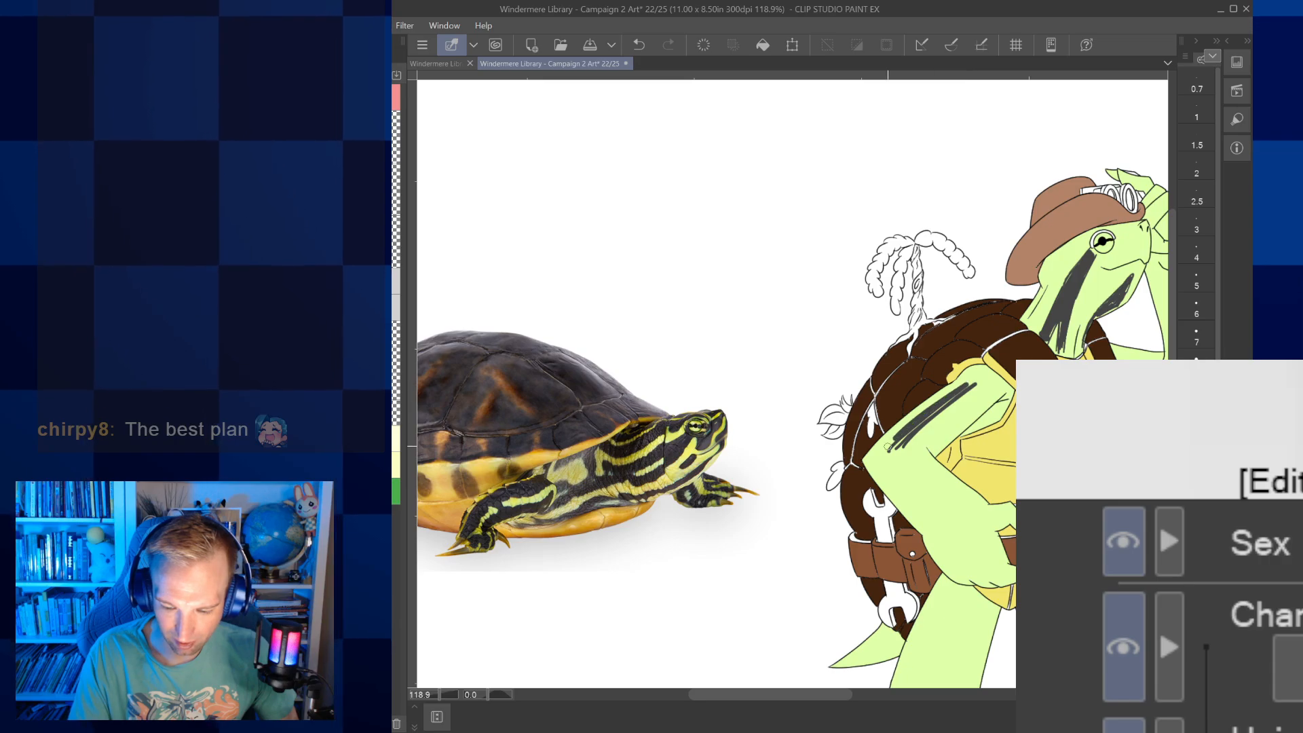
drag(972, 374, 983, 365)
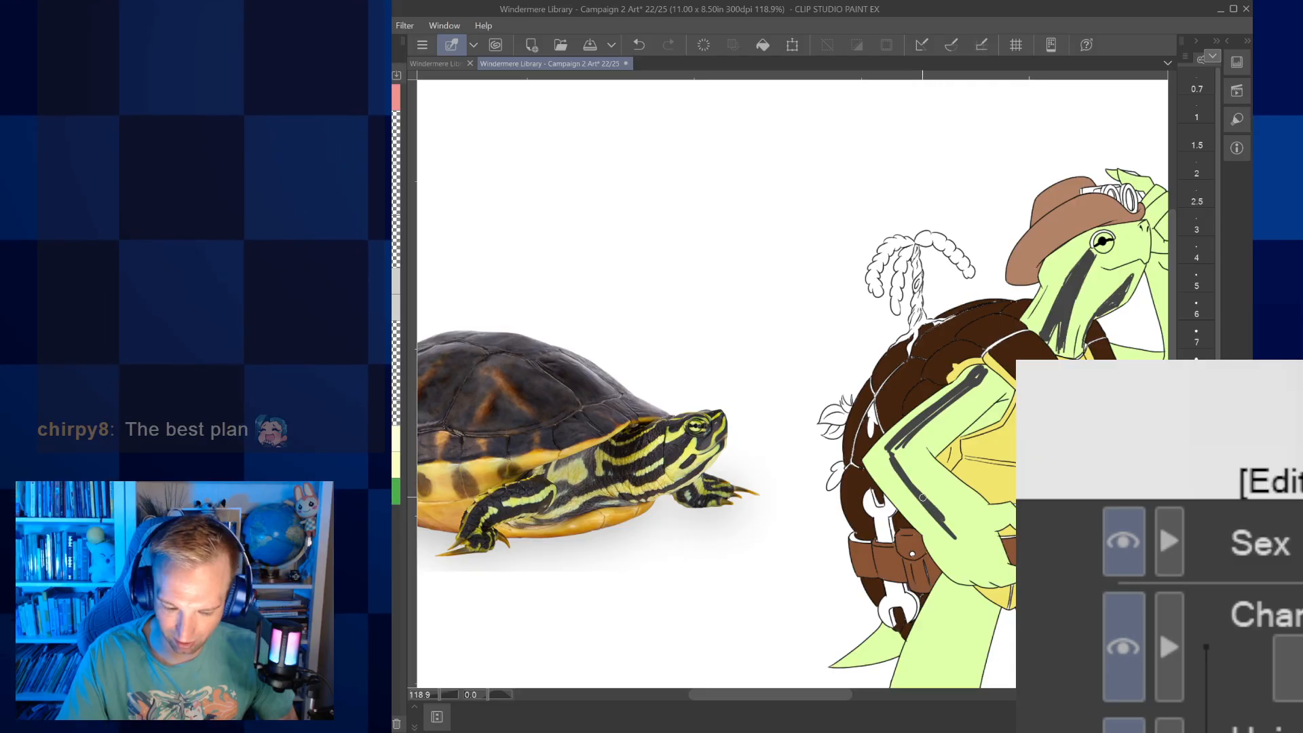
drag(888, 453, 967, 541)
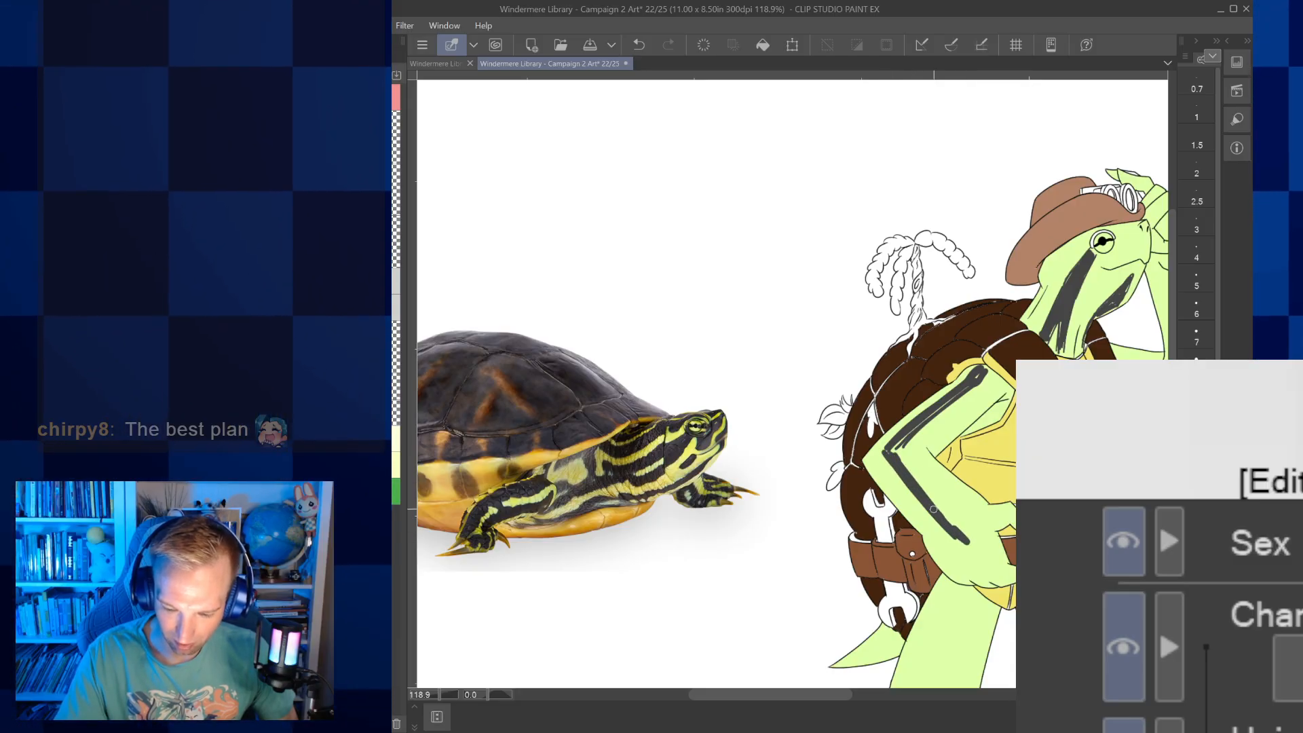
drag(890, 450, 971, 536)
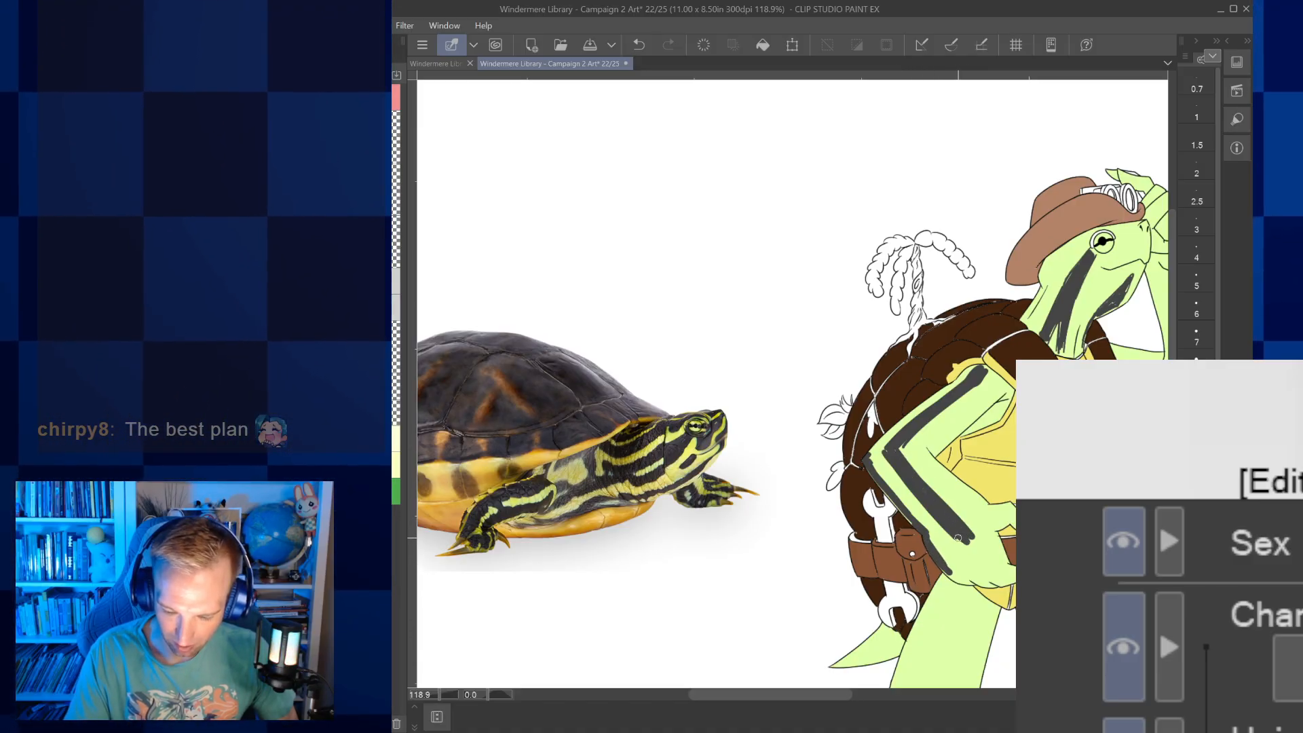
drag(951, 562, 964, 566)
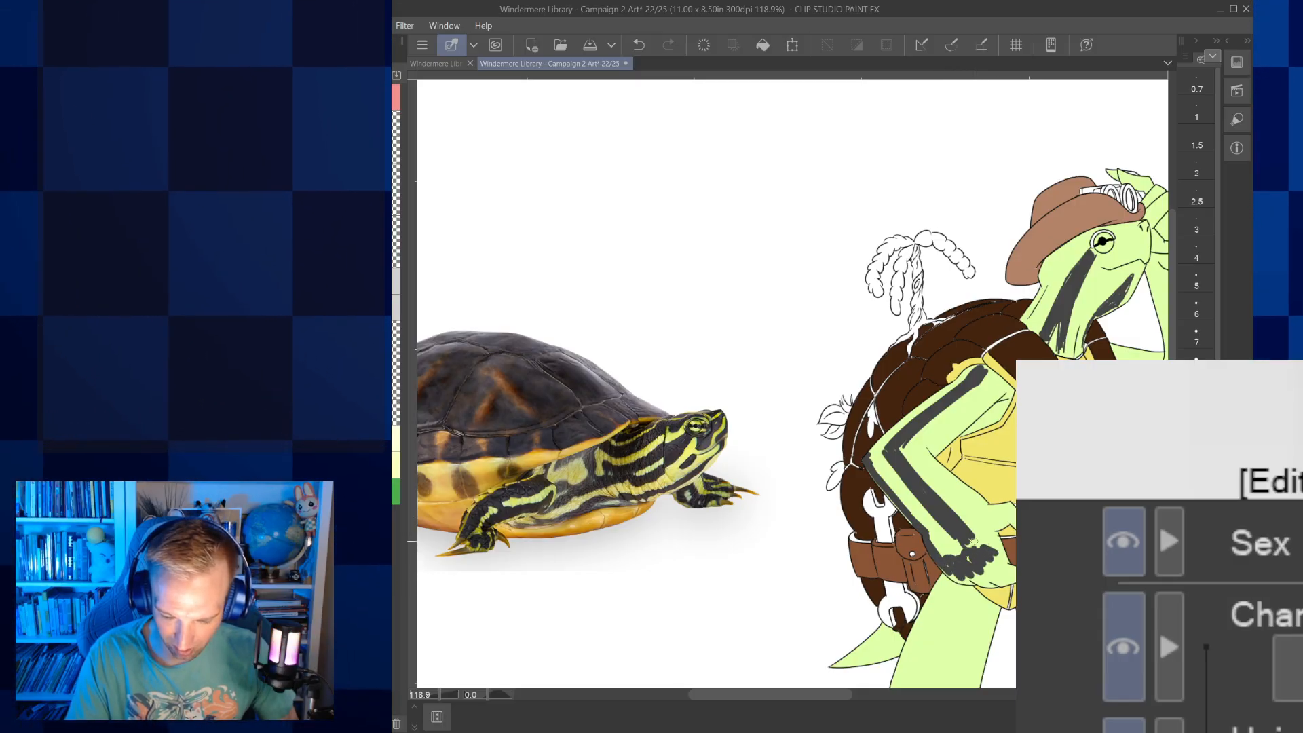
mouse_move(978, 534)
mouse_down()
mouse_move(988, 517)
mouse_move(895, 551)
mouse_up()
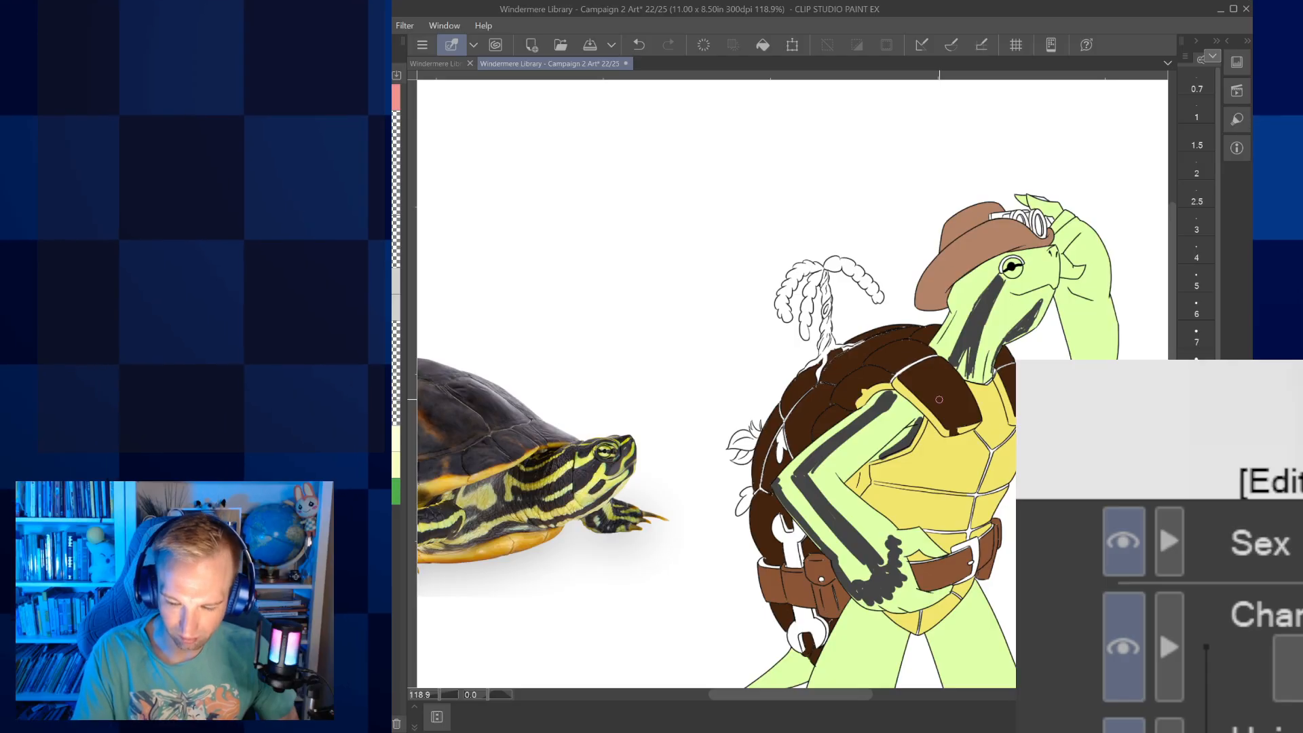
Paint dark grey stripes on the turtle character's head and face, and along the raised arm and hand
drag(939, 399, 968, 465)
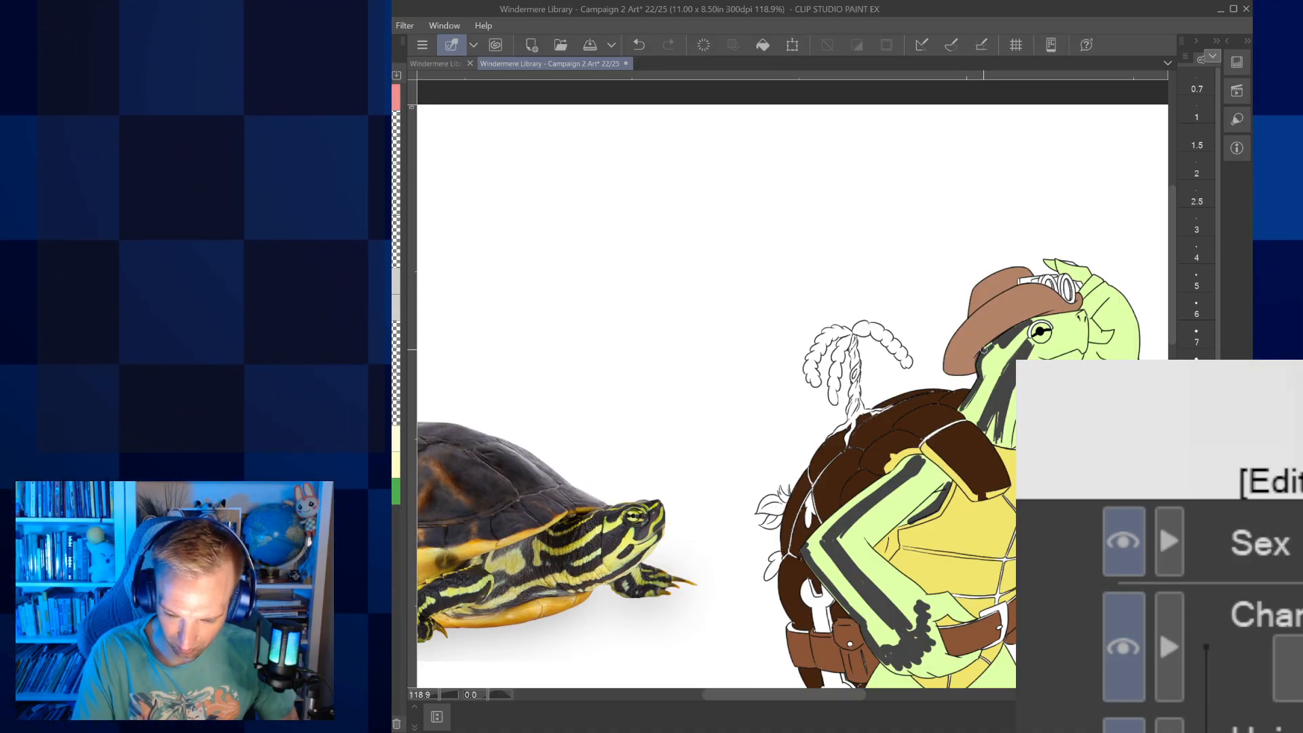
drag(1005, 326, 977, 348)
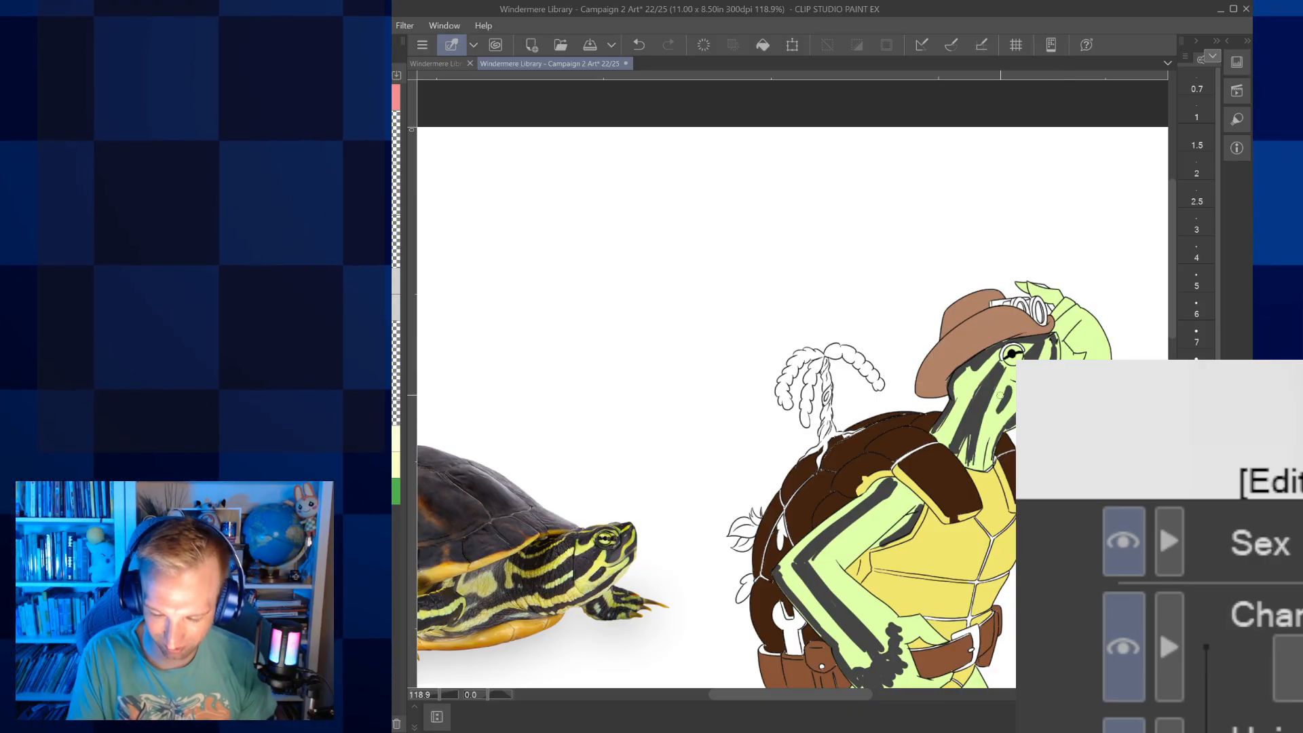
drag(1001, 395, 934, 406)
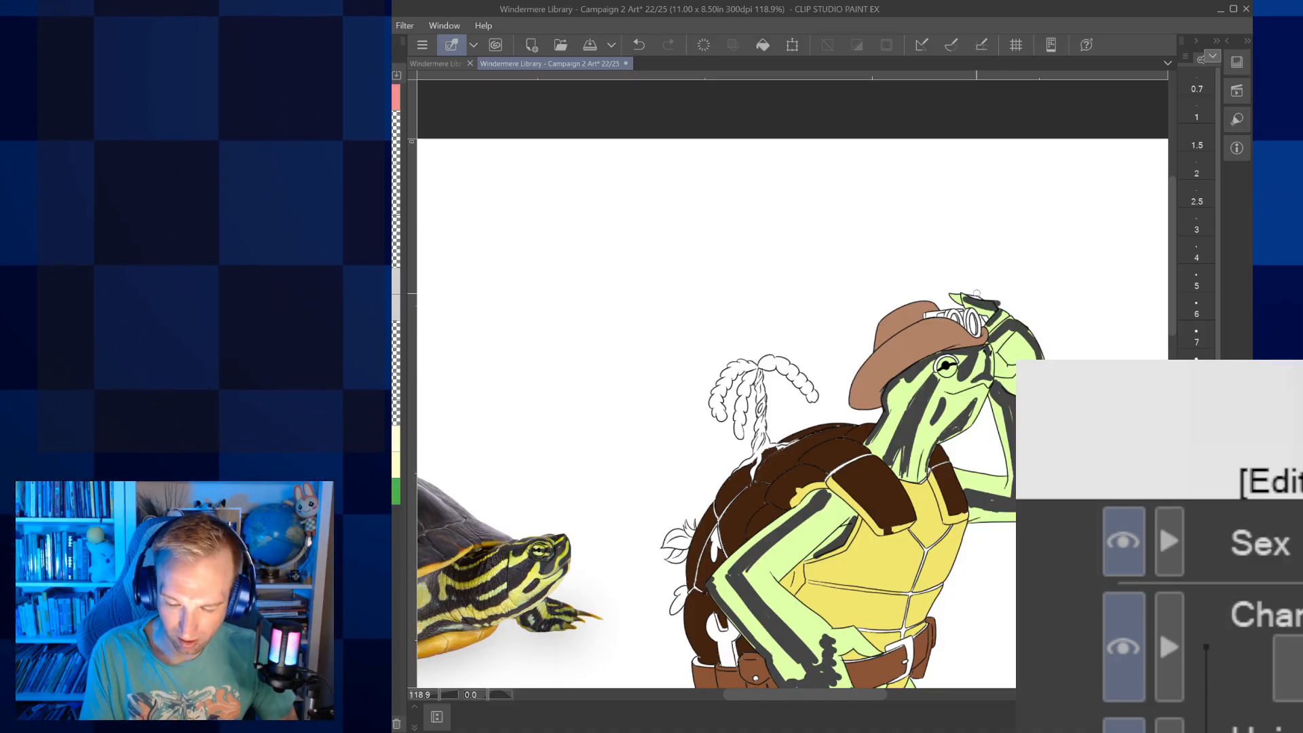
drag(976, 293, 1003, 147)
drag(846, 549, 922, 431)
scroll(929, 456, down, 2)
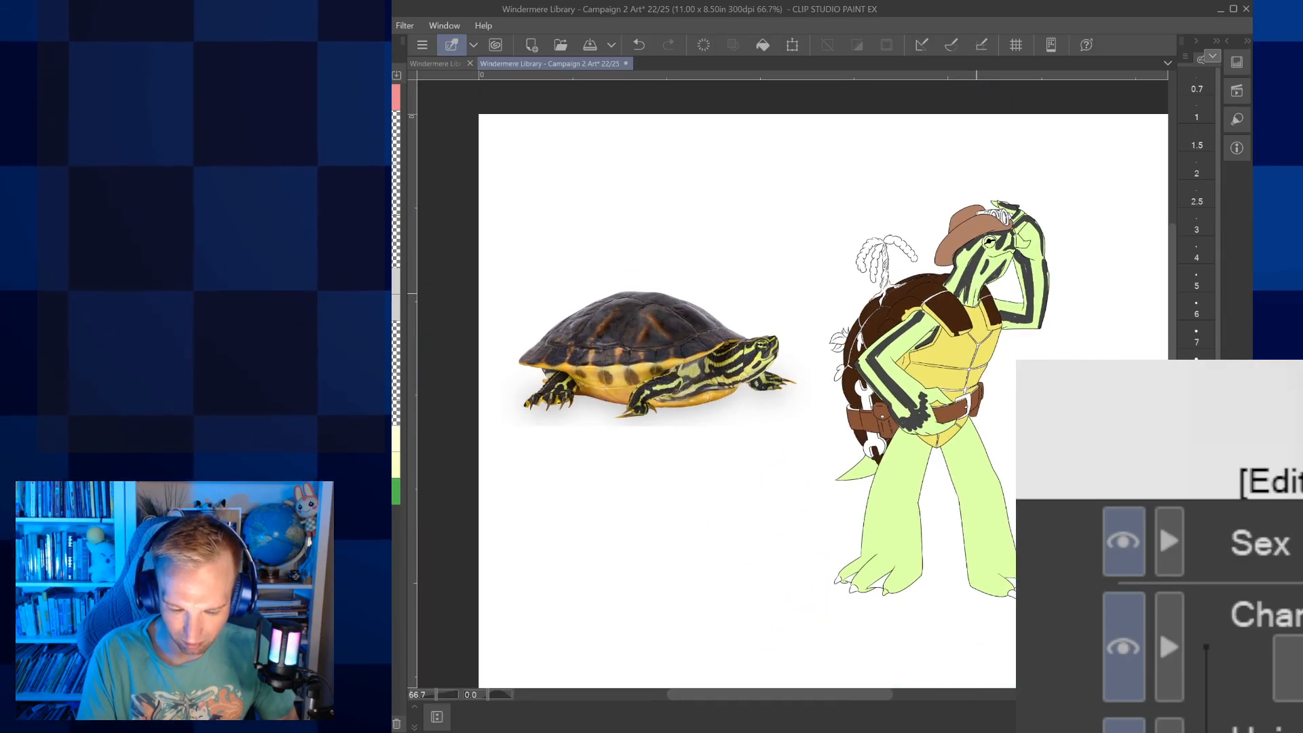
Paint a thick dark grey stripe down the outer side of the leg nearest the tail, and stripes on the tail
scroll(922, 454, up, 2)
drag(844, 618, 886, 429)
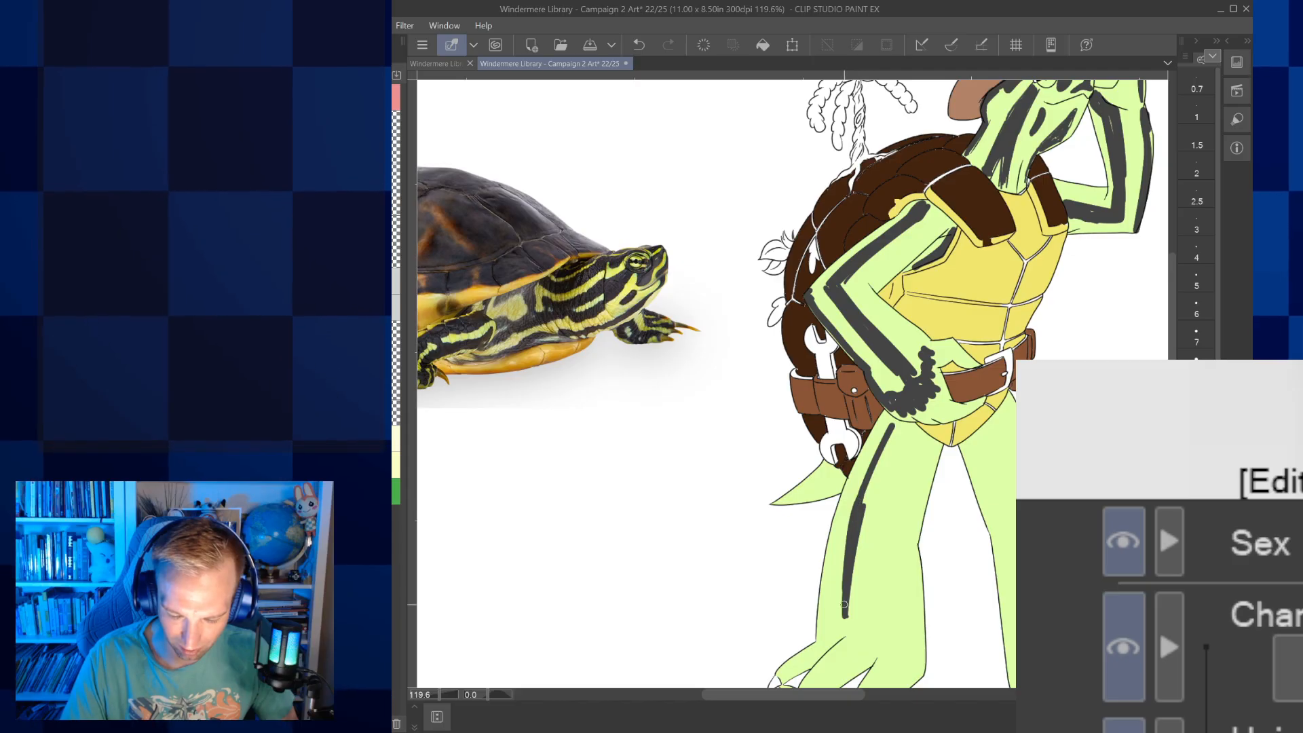
drag(850, 627, 865, 517)
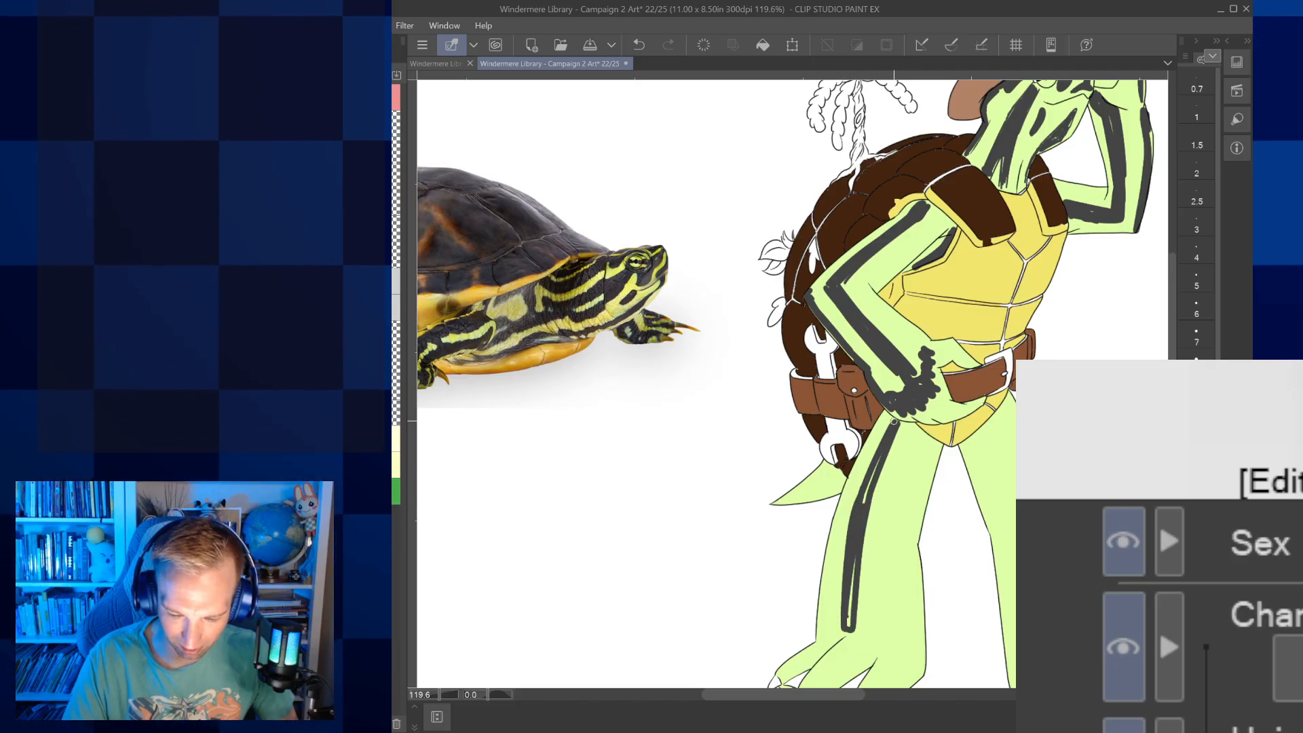
drag(849, 605, 853, 581)
mouse_move(699, 559)
mouse_down()
mouse_move(966, 558)
mouse_move(838, 584)
mouse_up()
mouse_move(913, 528)
mouse_down()
mouse_move(963, 490)
mouse_move(955, 515)
mouse_move(980, 498)
mouse_up()
drag(1074, 640, 982, 488)
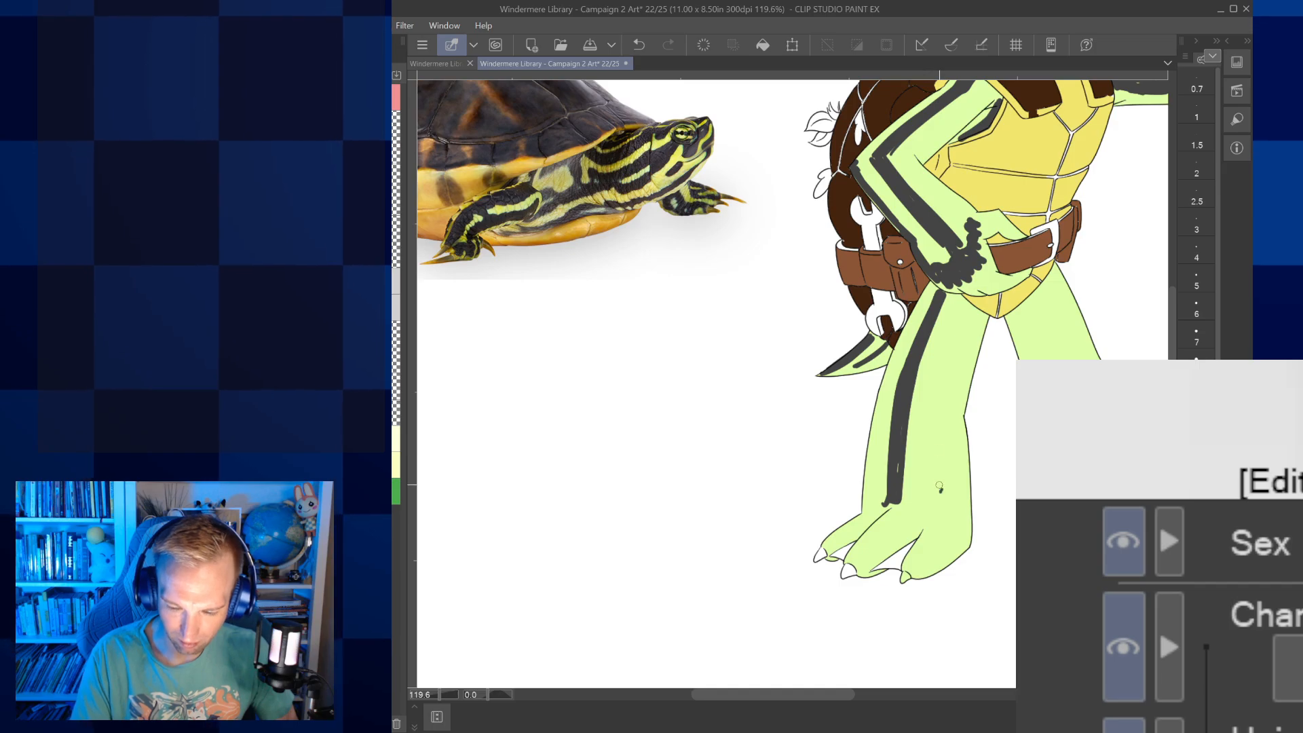
Add a second dark grey stripe down the inner side of the same leg, and paint stripes across its foot and toes
drag(963, 311, 939, 394)
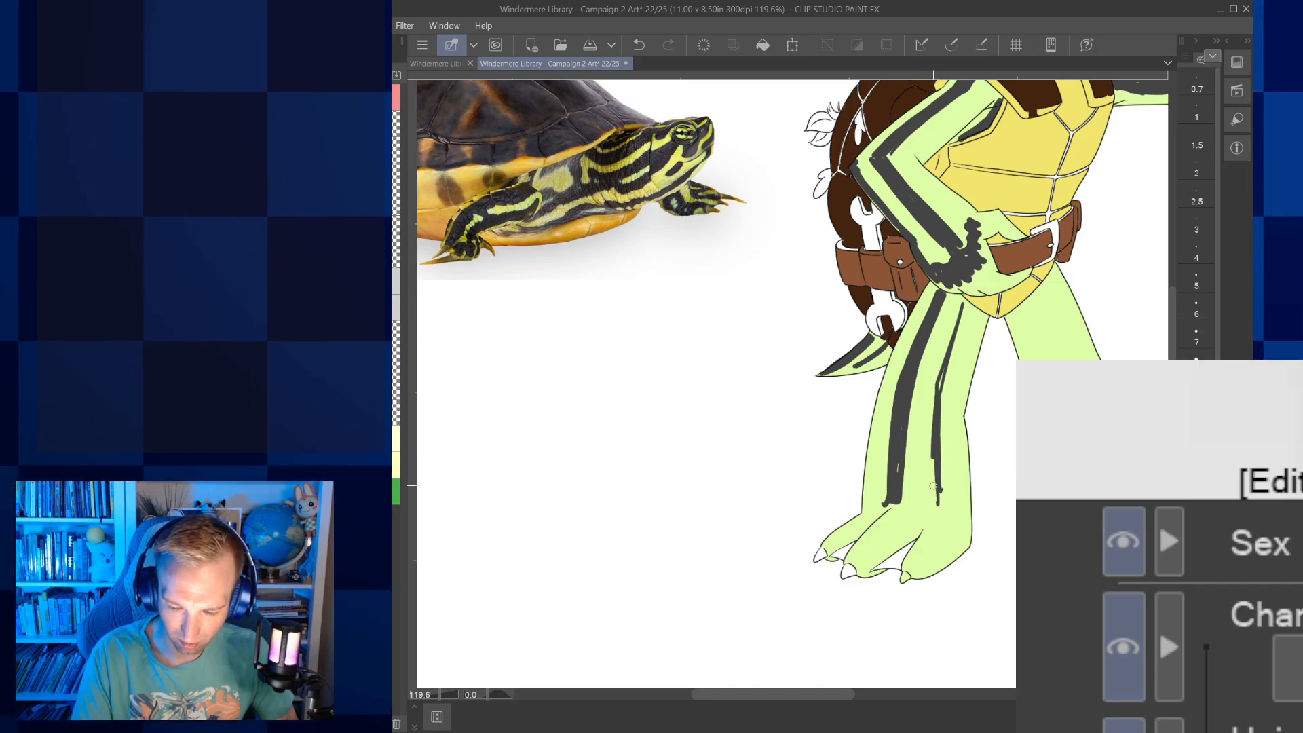
drag(937, 452, 943, 511)
mouse_move(945, 416)
mouse_down()
mouse_move(956, 349)
mouse_move(938, 410)
mouse_up()
mouse_move(887, 505)
mouse_down()
mouse_move(862, 518)
mouse_move(896, 502)
mouse_up()
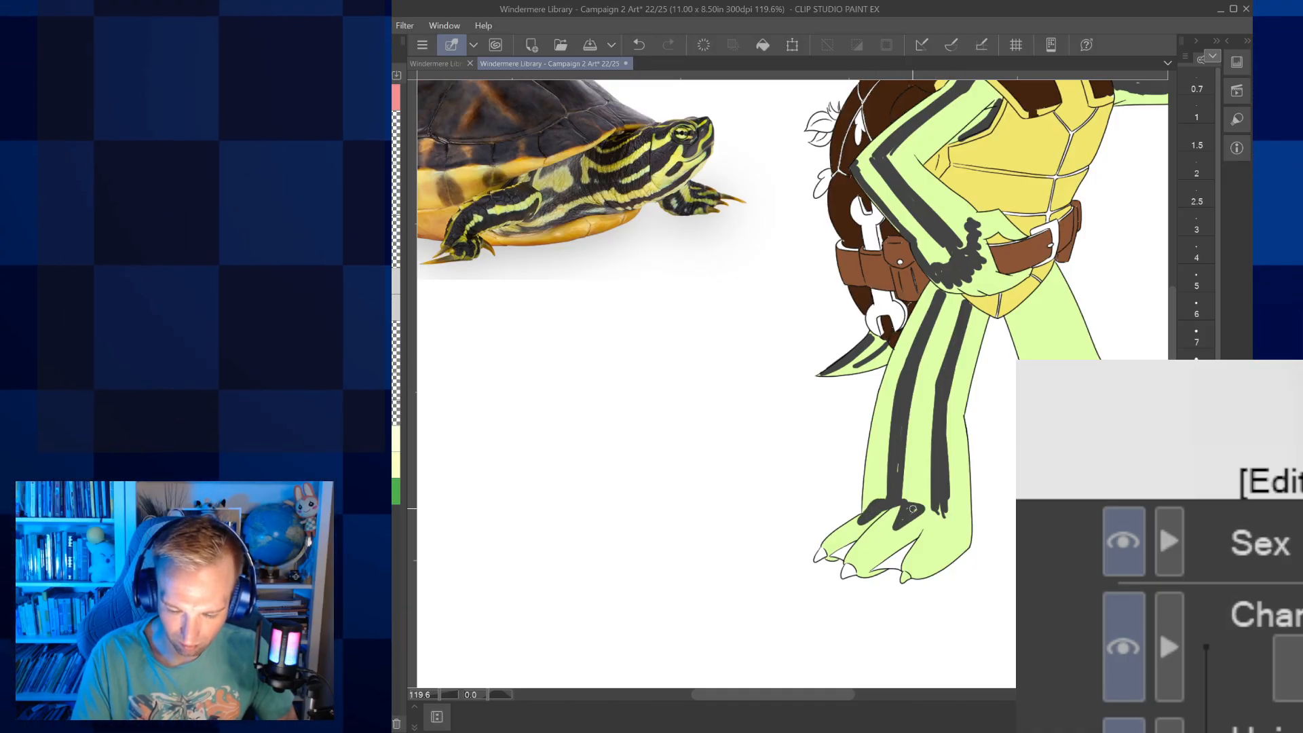
mouse_move(897, 507)
mouse_down()
mouse_move(924, 507)
mouse_move(908, 503)
mouse_move(943, 520)
mouse_move(941, 540)
mouse_move(947, 523)
mouse_move(929, 545)
mouse_move(957, 528)
mouse_move(946, 515)
mouse_move(888, 528)
mouse_move(866, 553)
mouse_move(895, 518)
mouse_move(860, 566)
mouse_up()
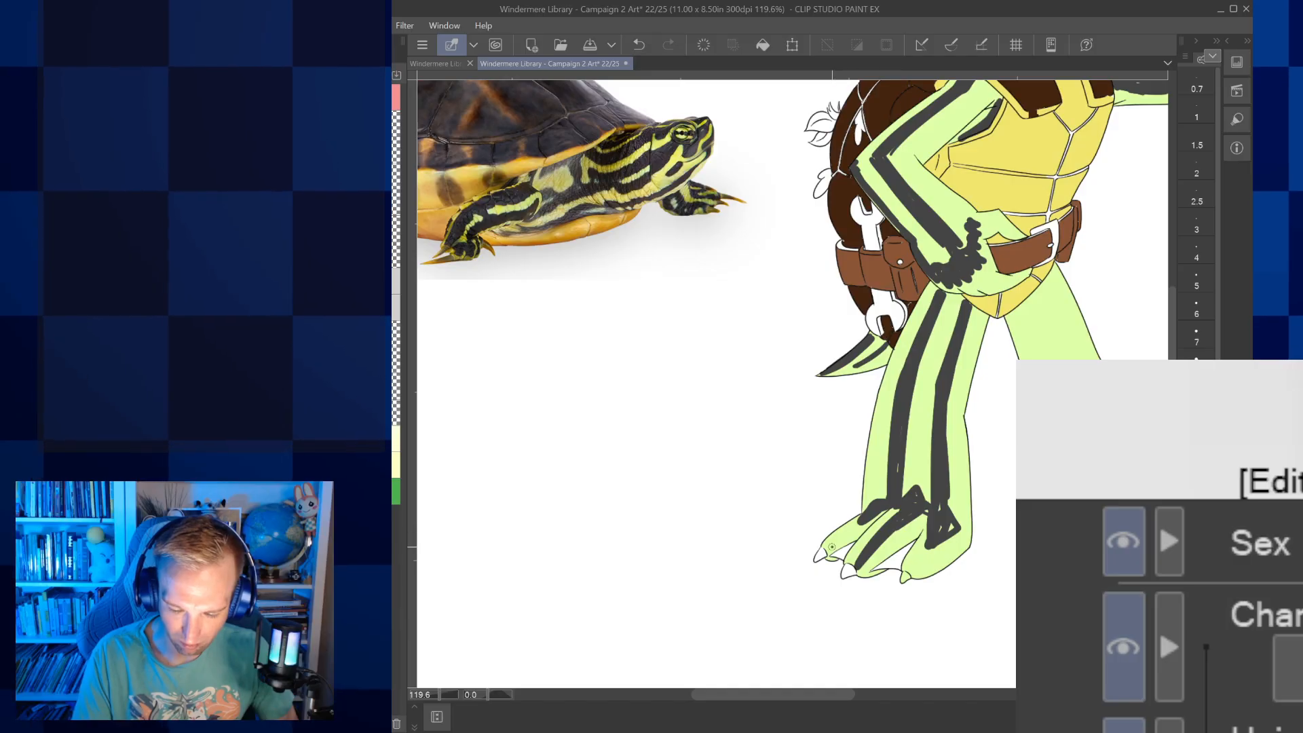
drag(865, 520, 832, 545)
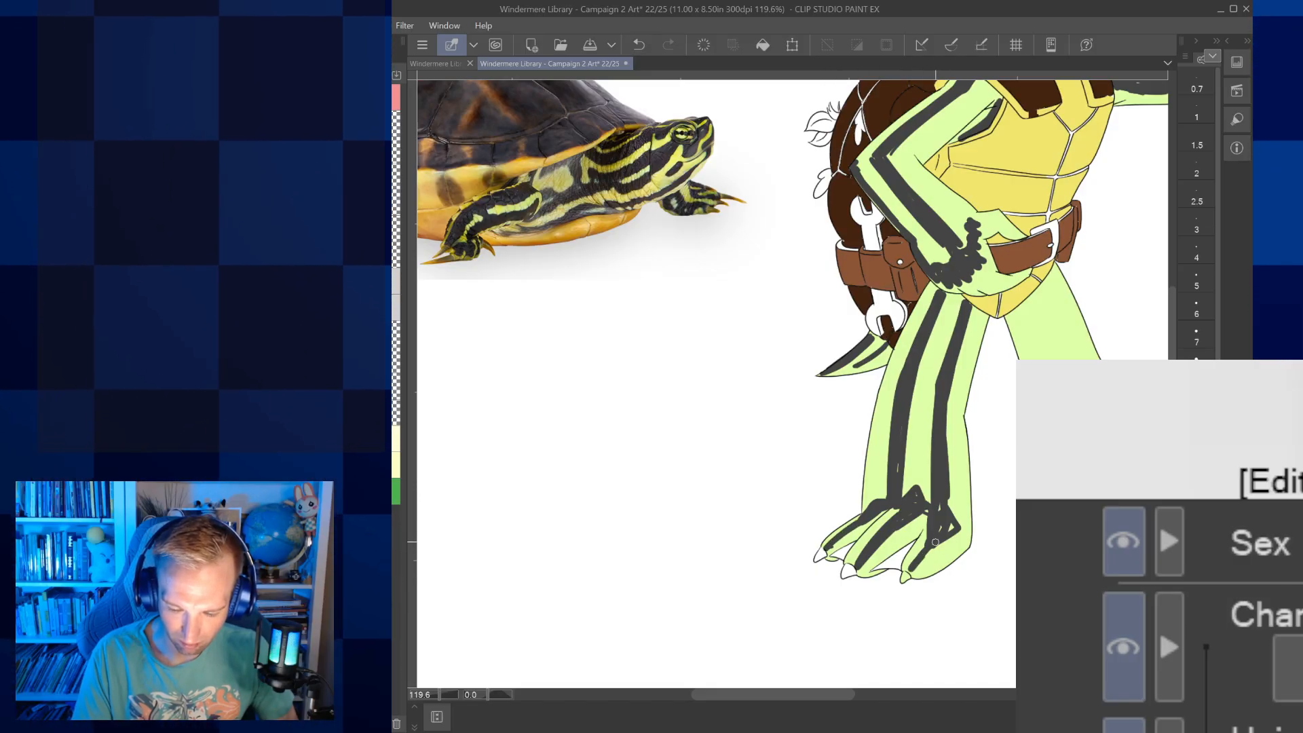
Paint dark grey stripes down the character's other leg and across its foot, matching the first striped leg
drag(934, 539, 869, 558)
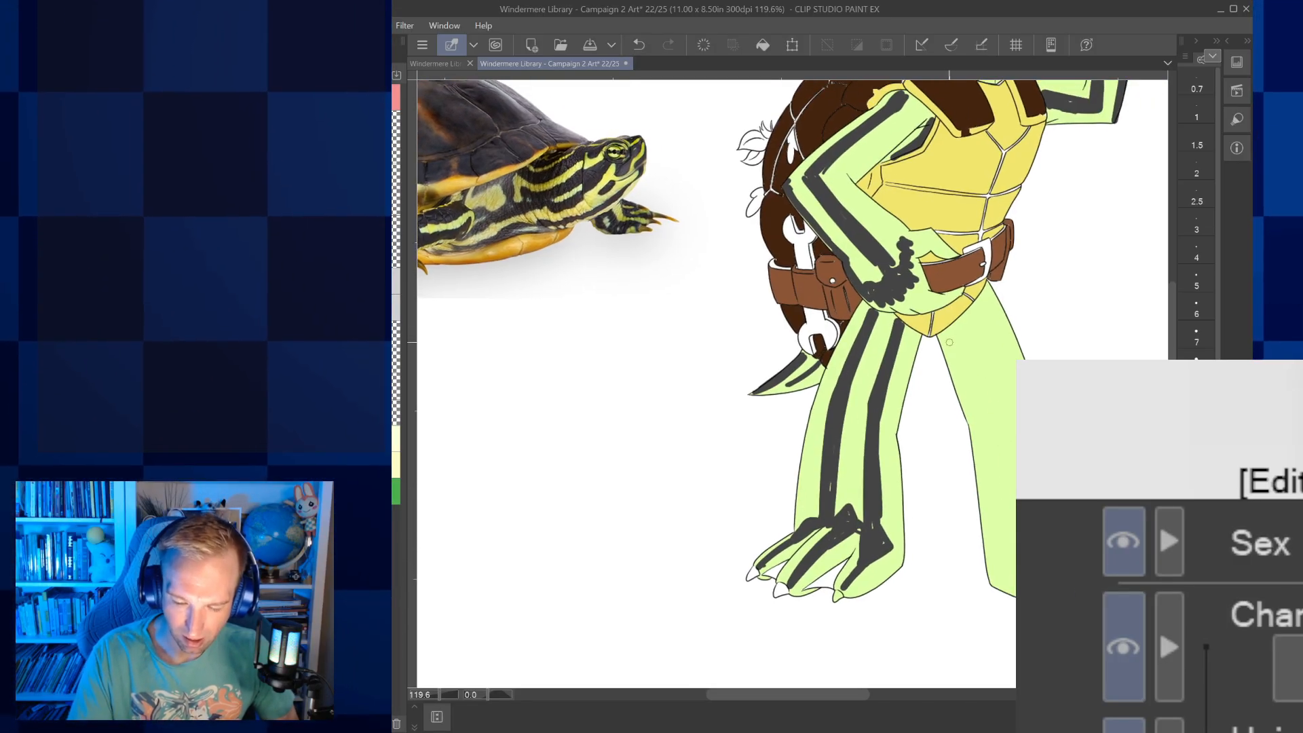
drag(953, 341, 1004, 532)
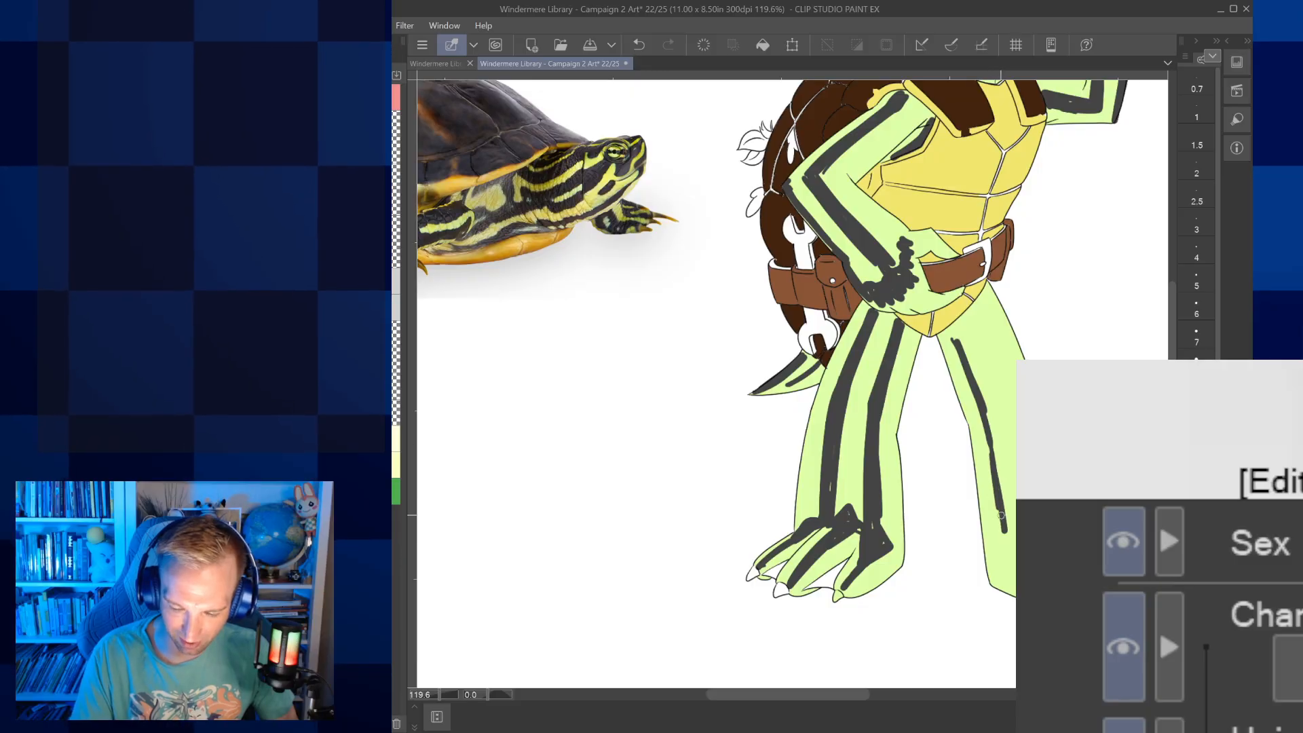
mouse_move(980, 401)
mouse_down()
mouse_move(1009, 542)
mouse_move(997, 471)
mouse_up()
drag(985, 311, 1022, 466)
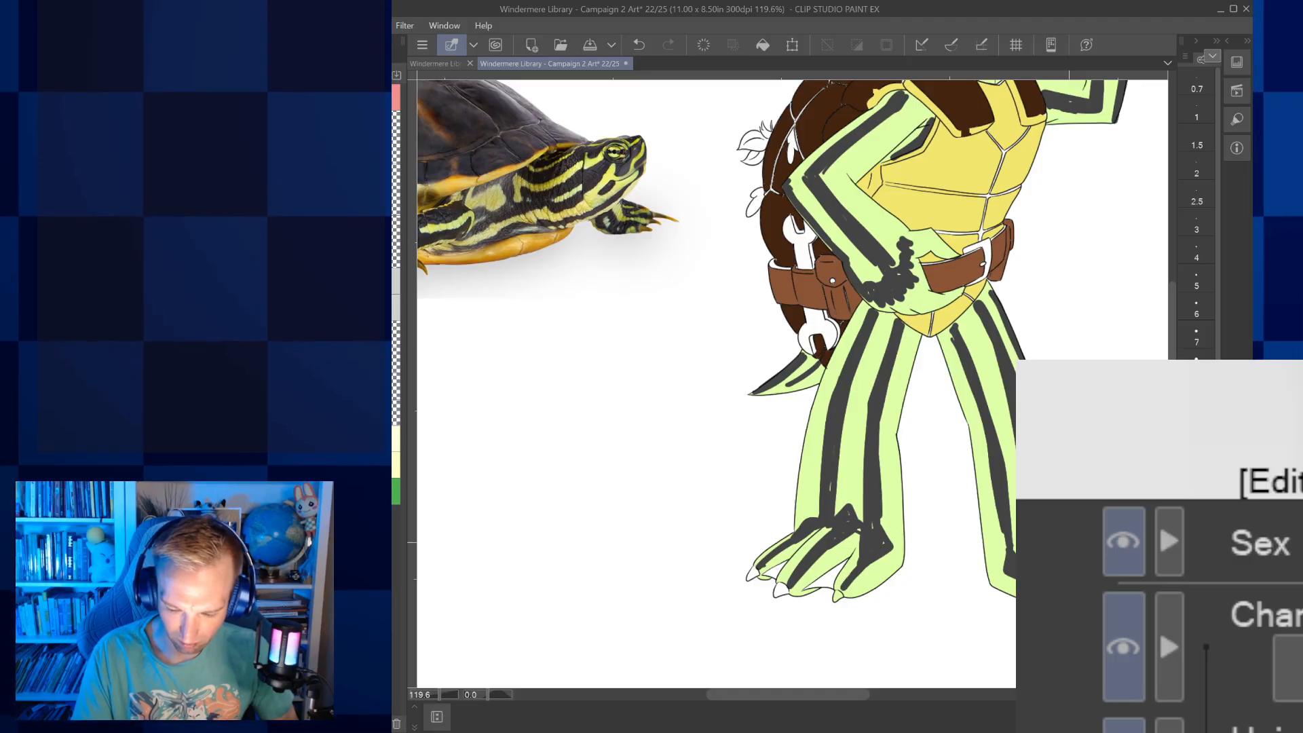
scroll(792, 383, down, 5)
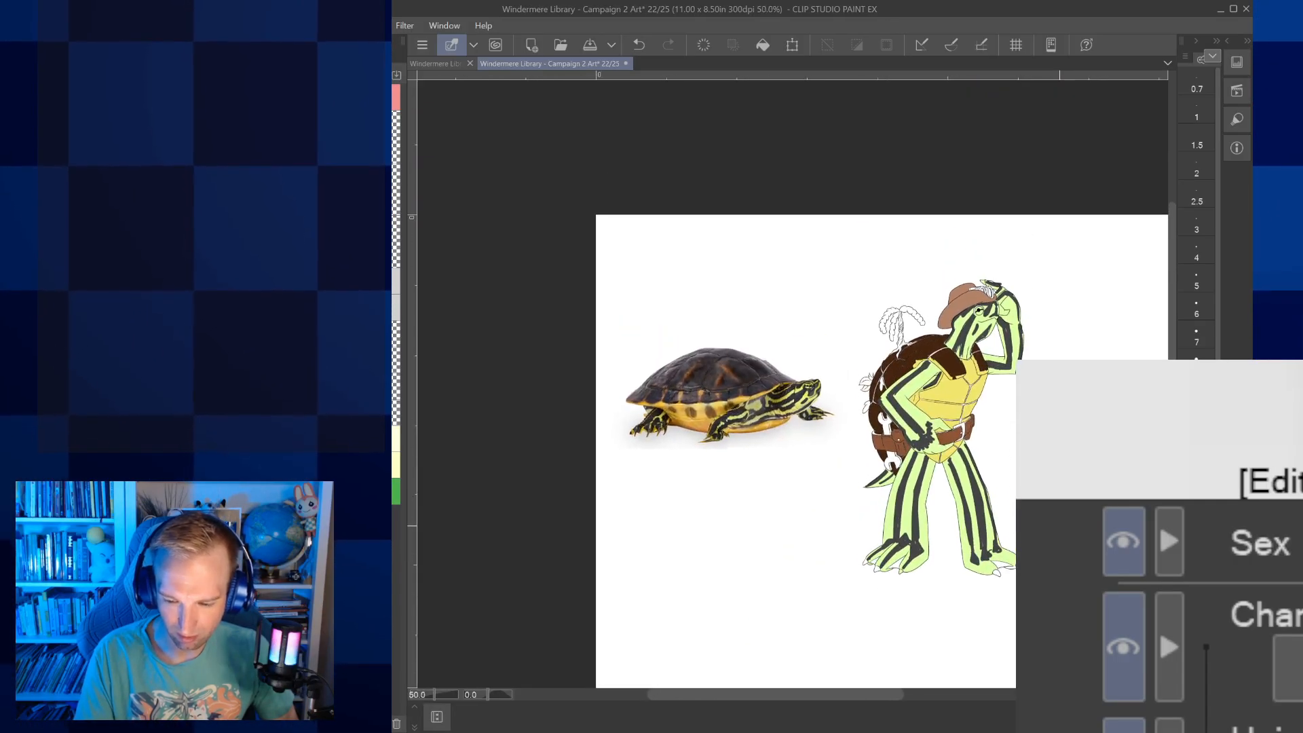
scroll(792, 383, up, 3)
drag(1059, 525, 972, 526)
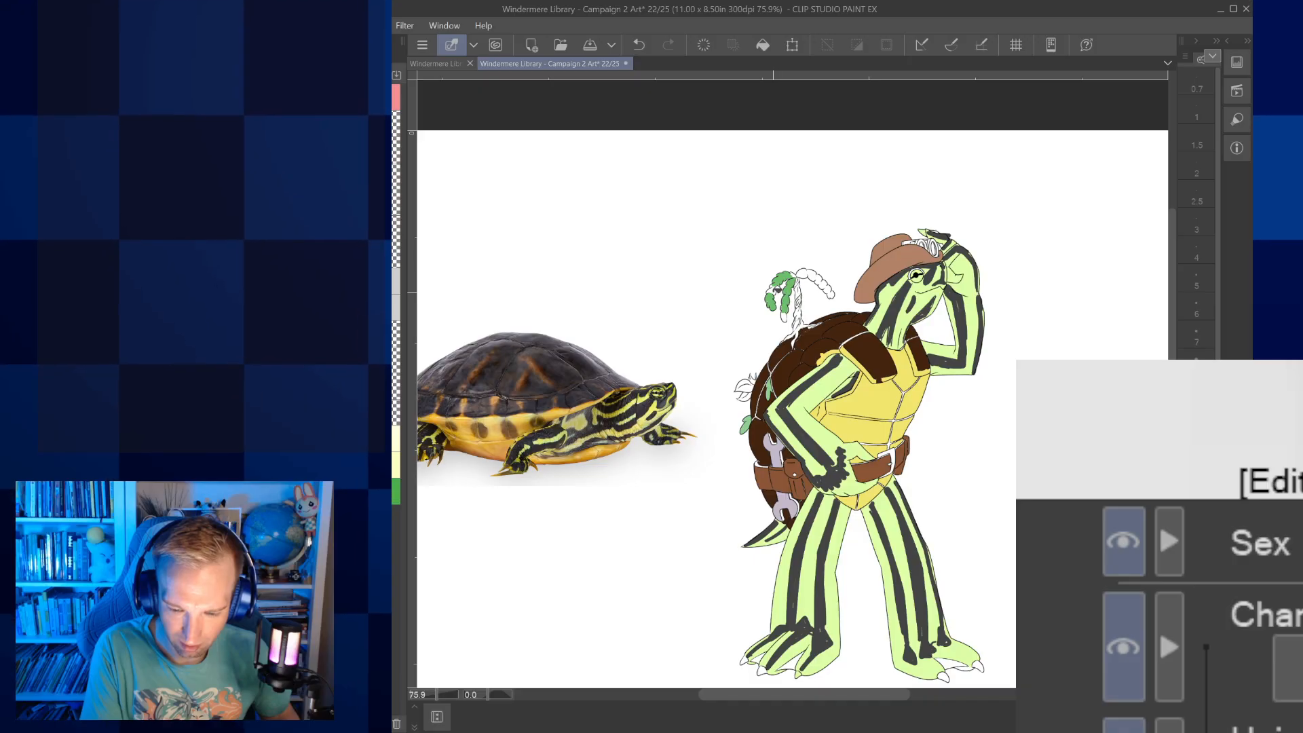
Fill the palm tree's remaining fronds with green and its twisted trunk and roots with light peach, undoing any fill that floods the background
click(783, 316)
drag(801, 273, 828, 286)
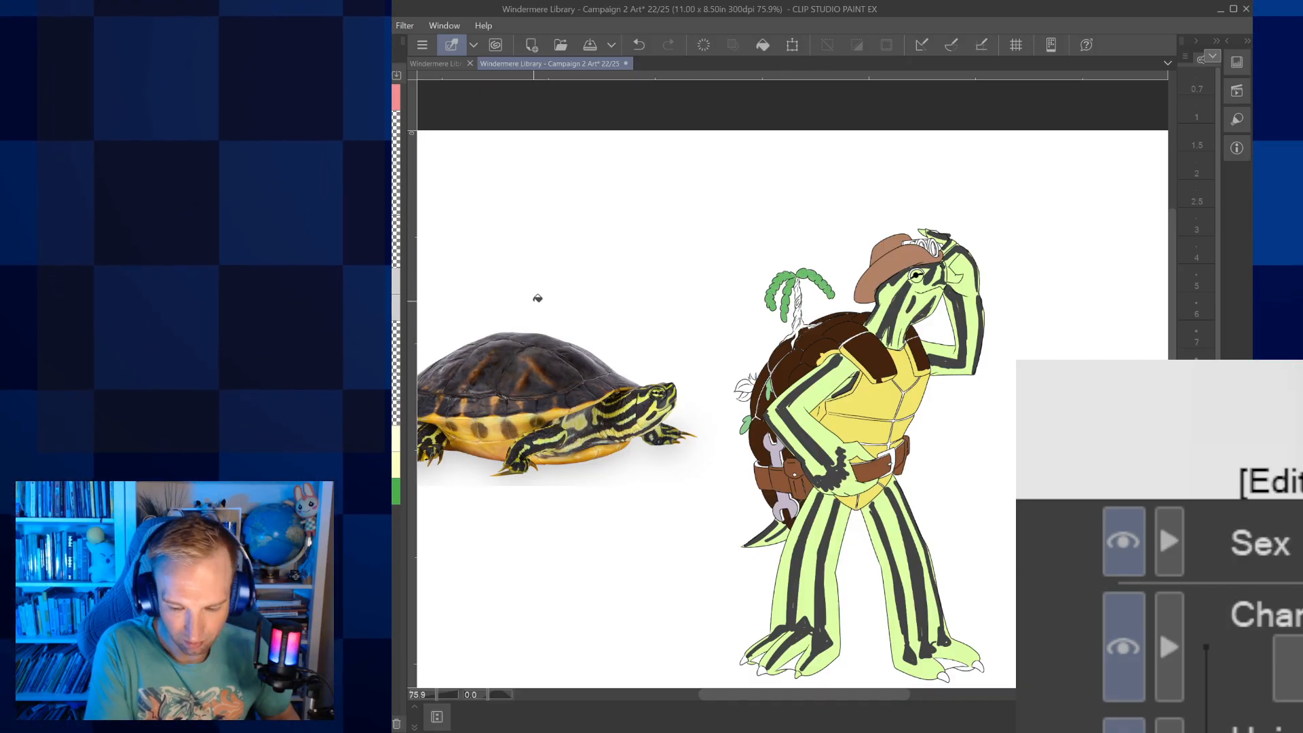
click(637, 42)
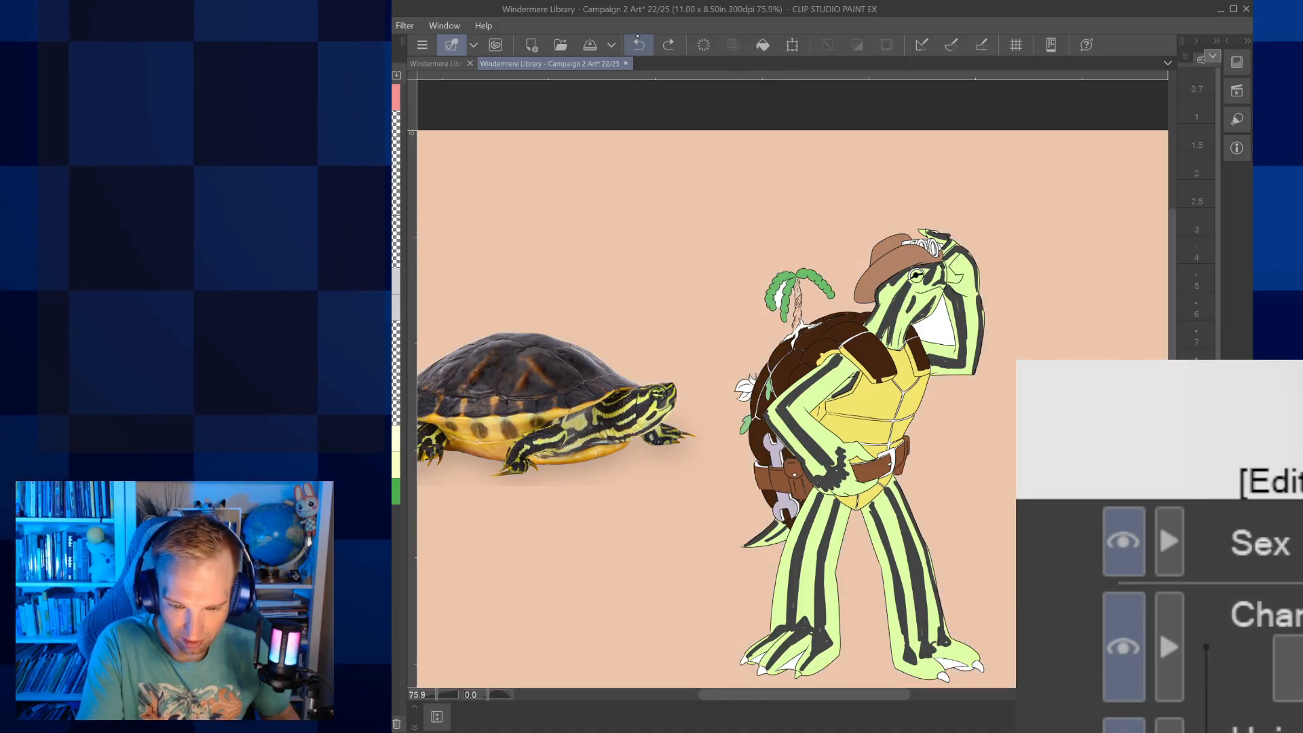
click(638, 41)
scroll(796, 268, up, 9)
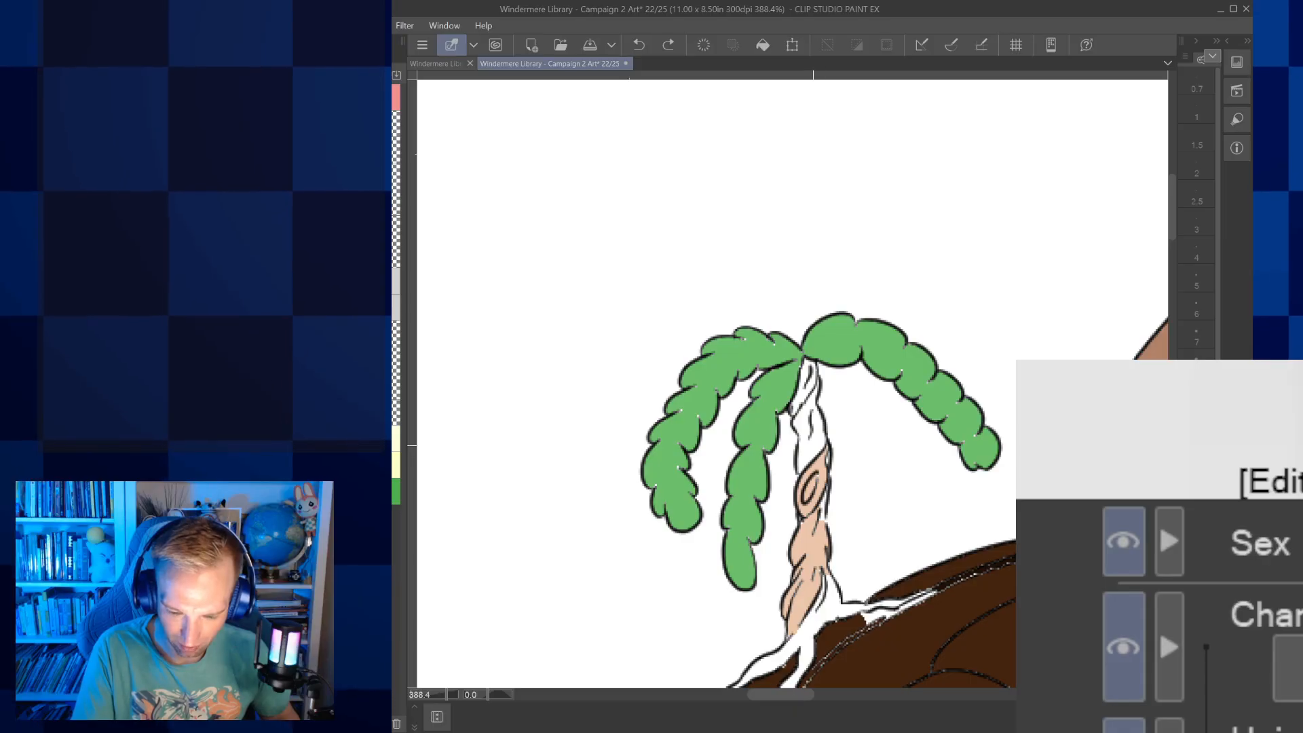
click(815, 405)
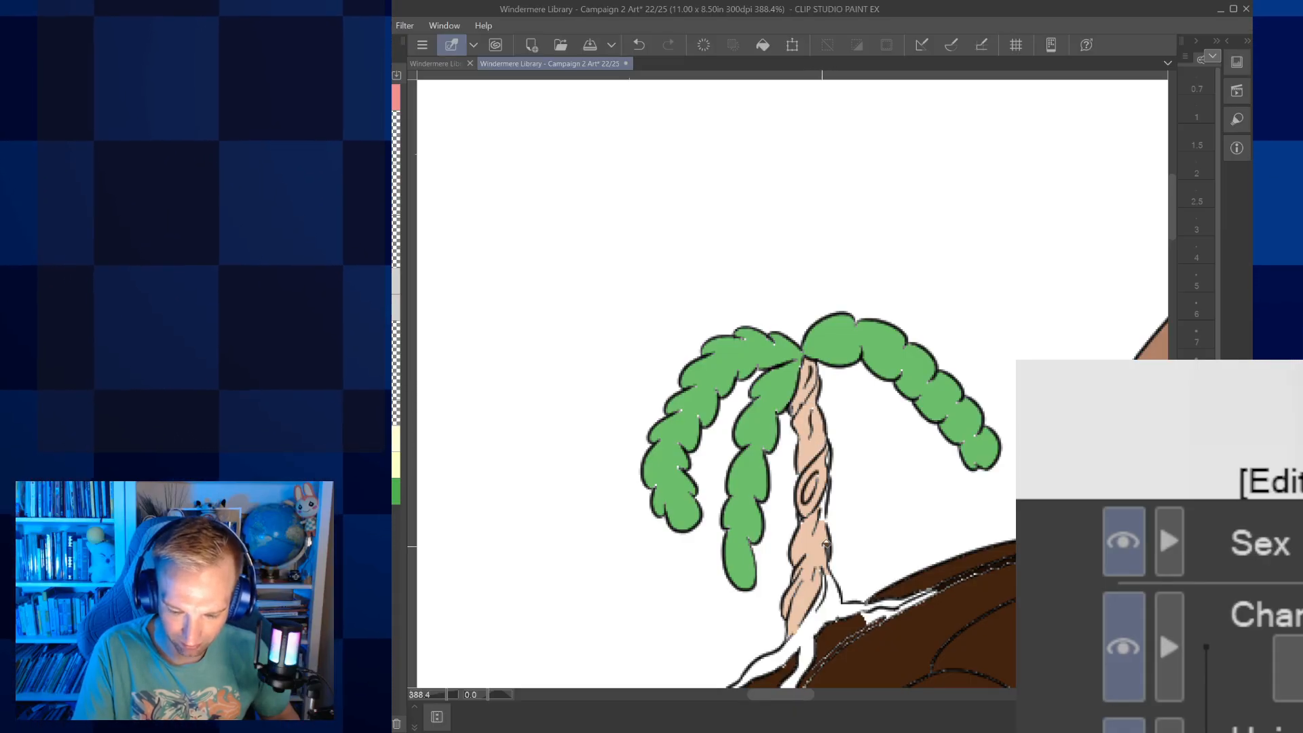
click(795, 644)
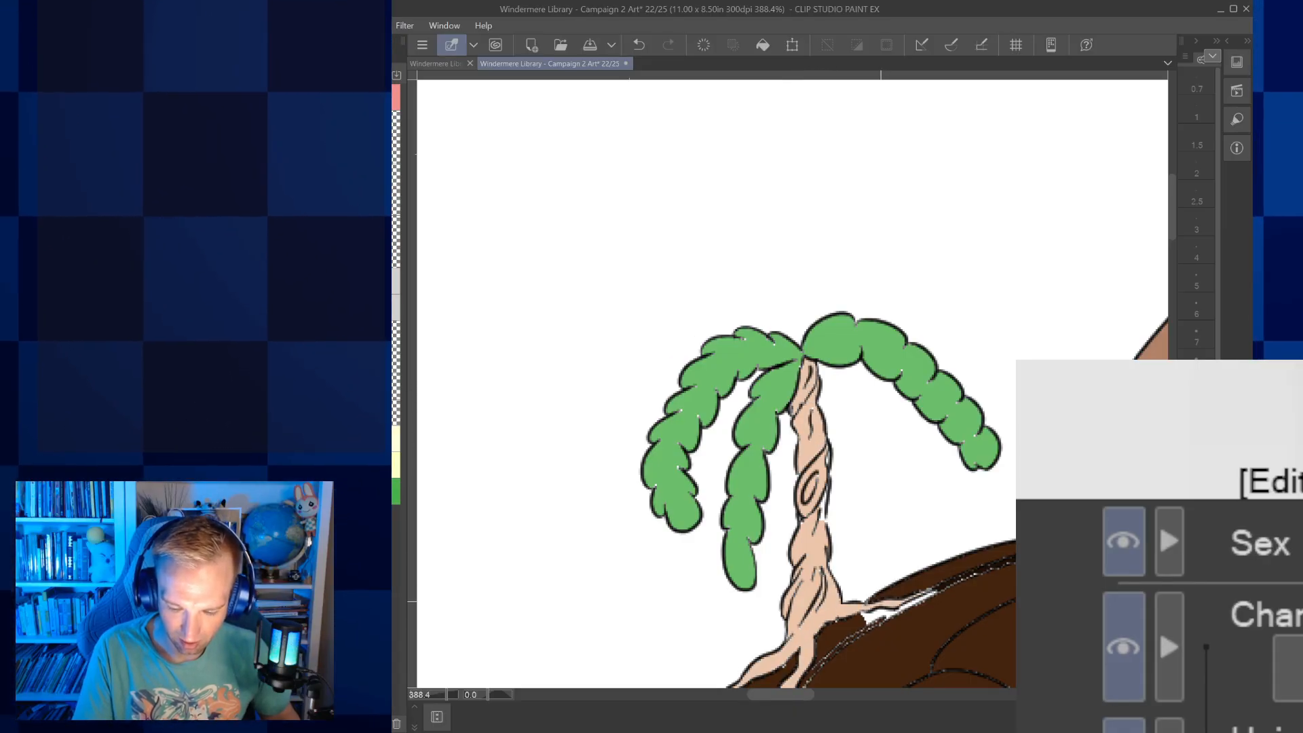
Fill the leafy plant growing at the rear edge of the shell with green
key(ctrl+alt+0)
drag(882, 579, 828, 538)
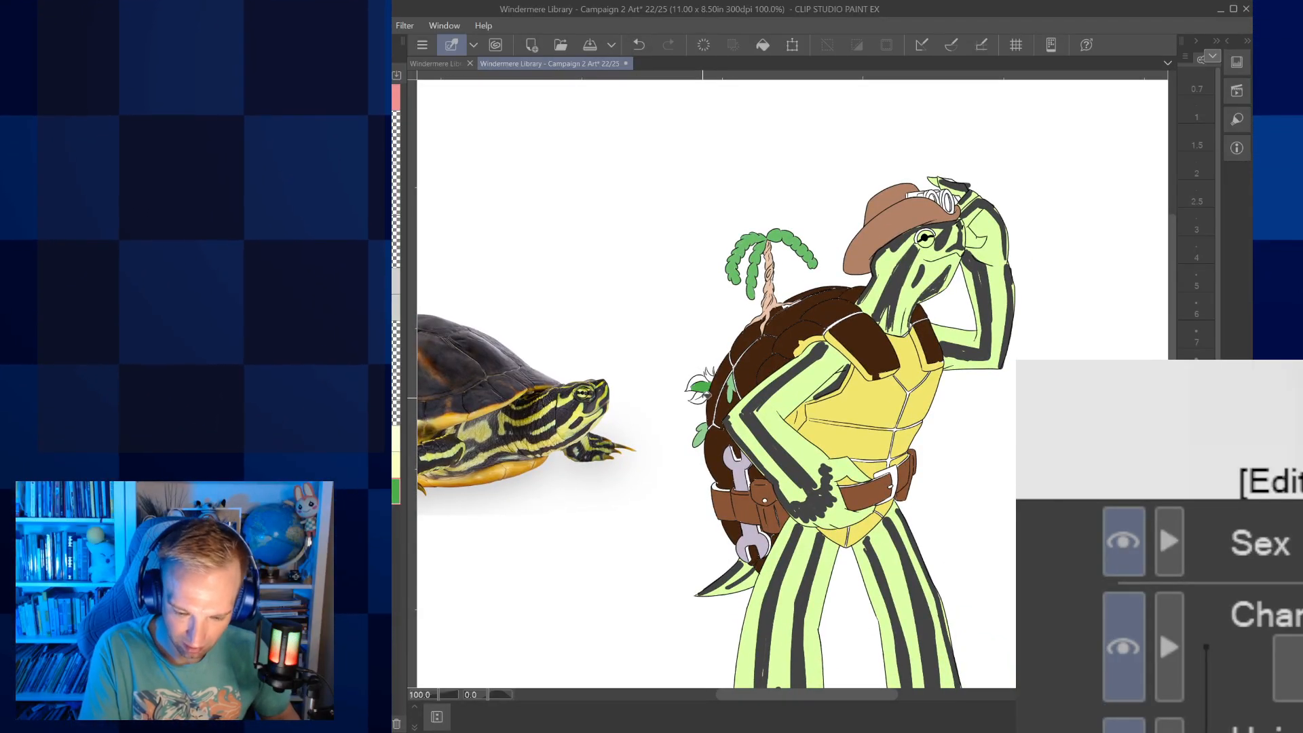
click(696, 387)
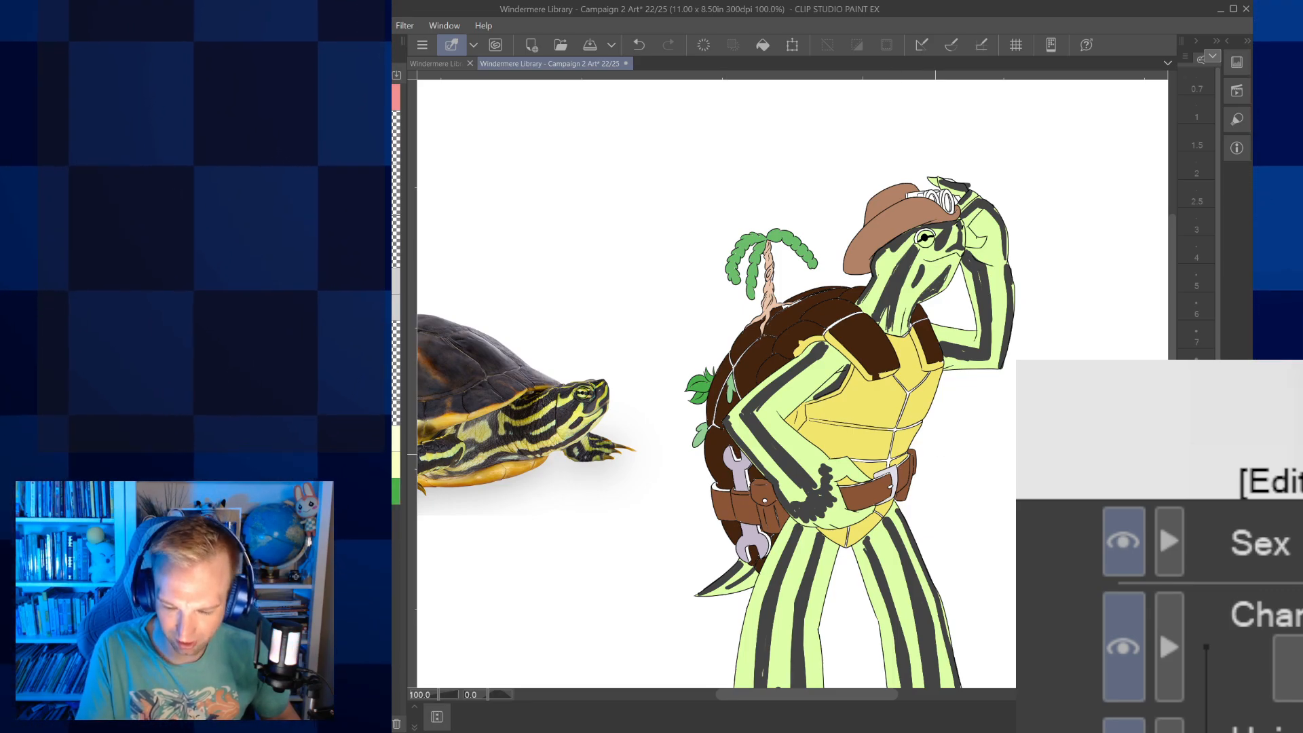
Fill the hat goggles' frame and the belt buckle with olive, and the goggle lenses with light blue
drag(935, 454, 913, 527)
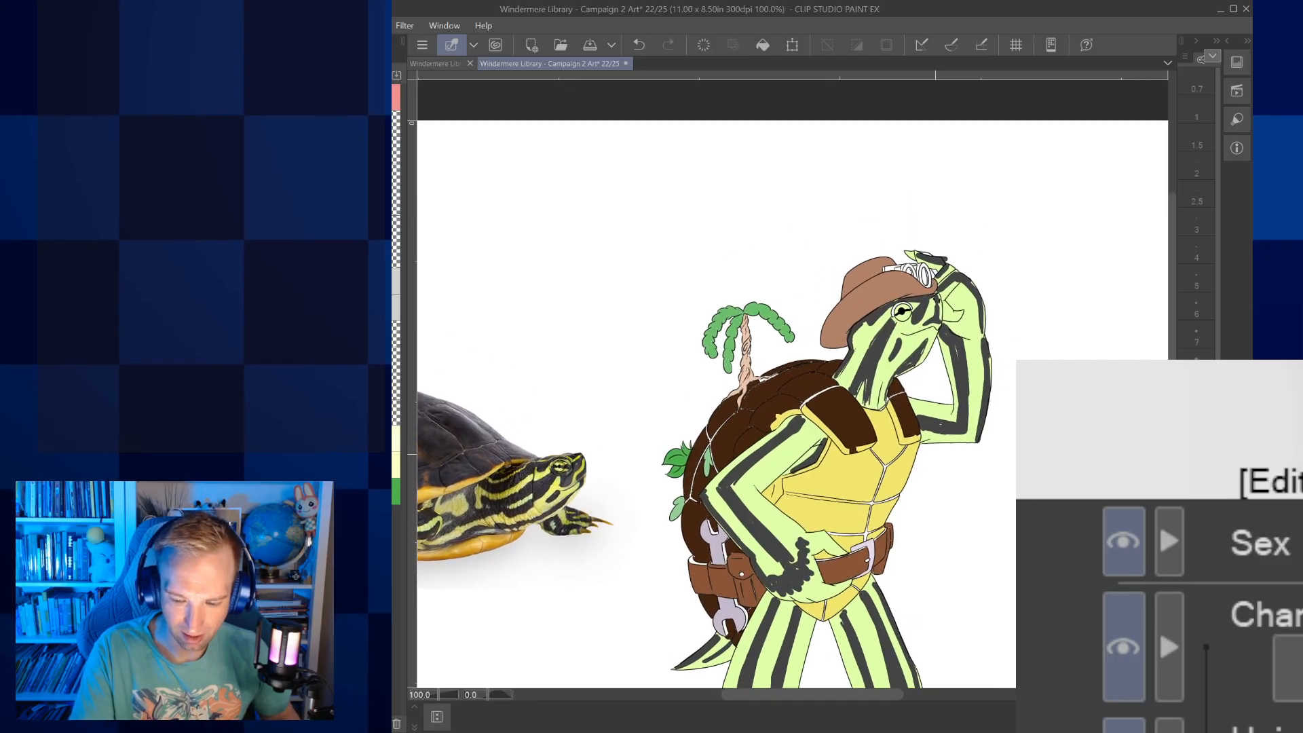
scroll(923, 285, up, 3)
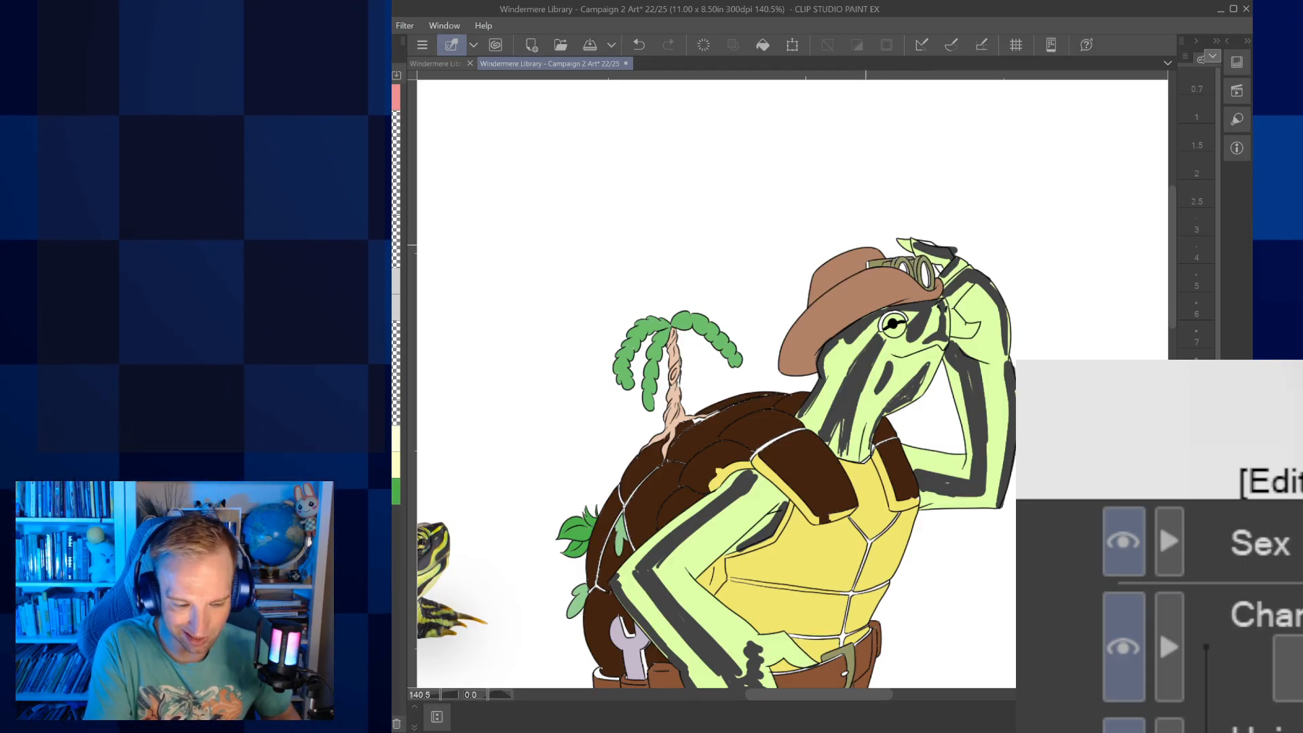
click(926, 273)
click(904, 269)
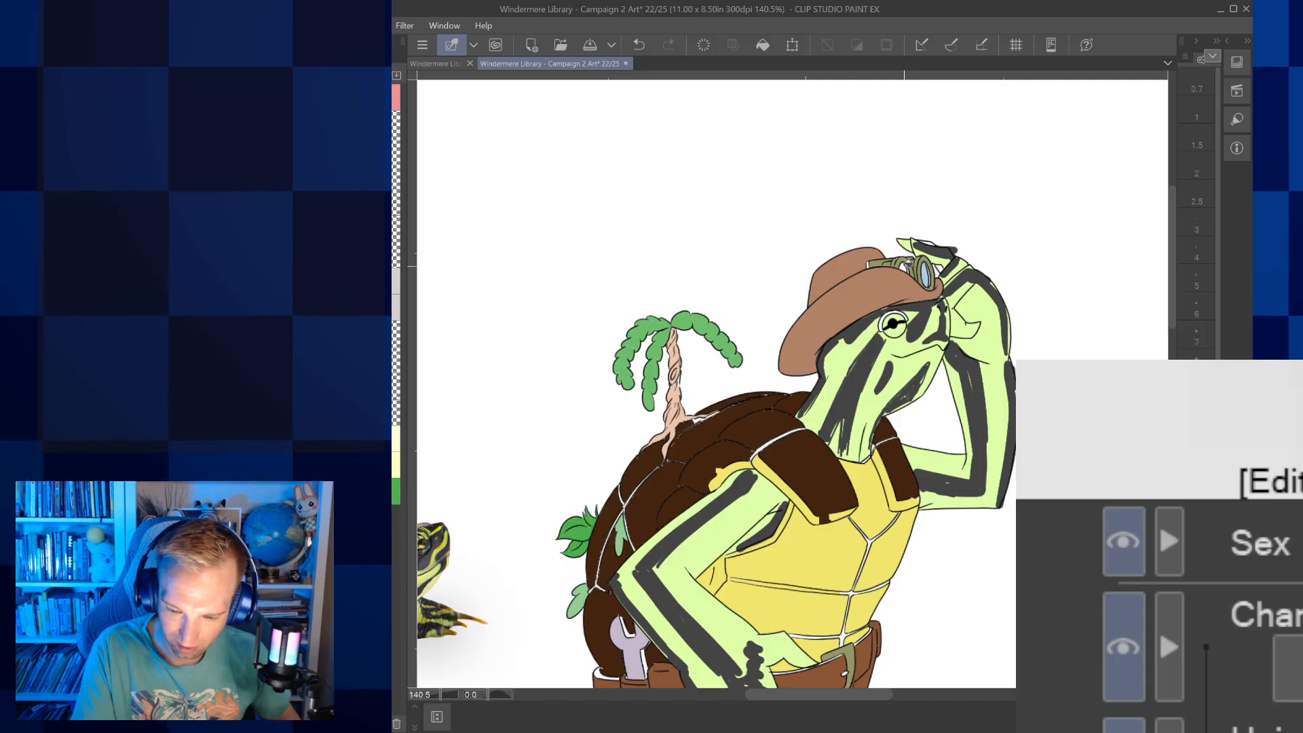
scroll(906, 255, down, 4)
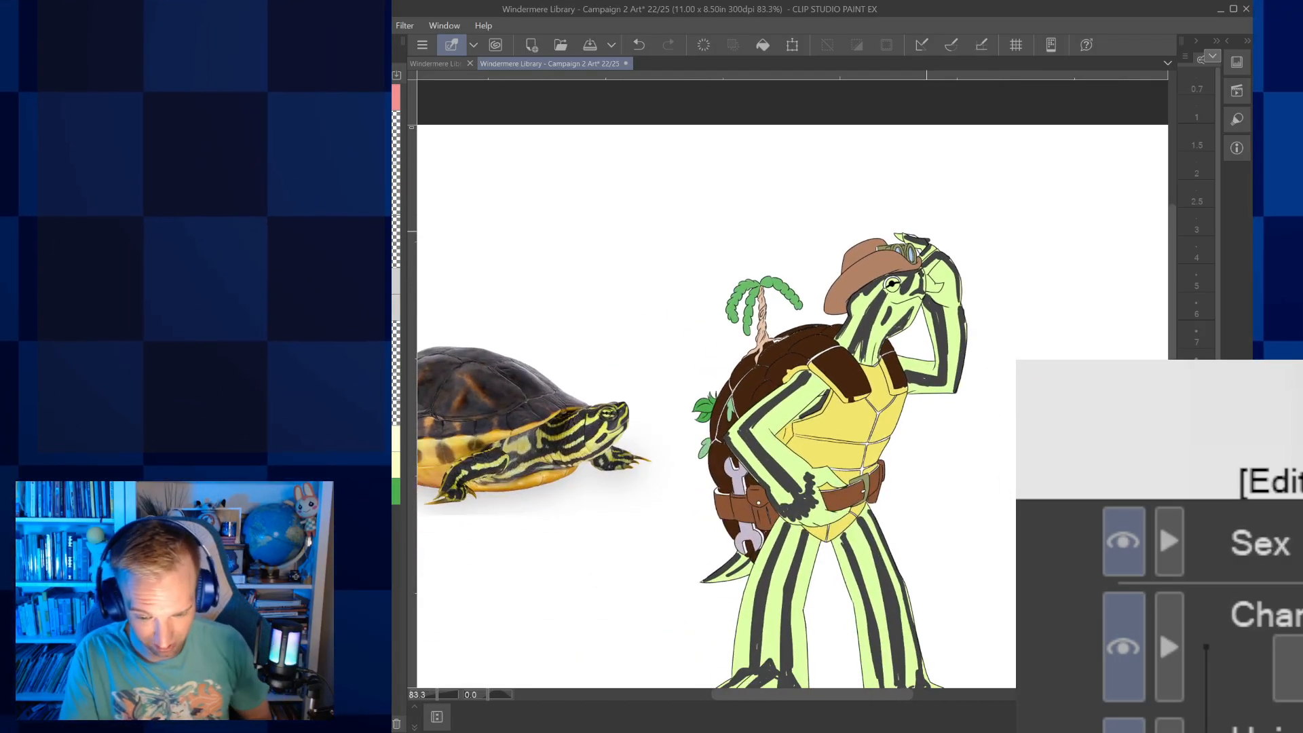
Place an enlarged second turtle reference photo, showing the yellow underside, on the character's other side, and save the file
scroll(812, 468, up, 4)
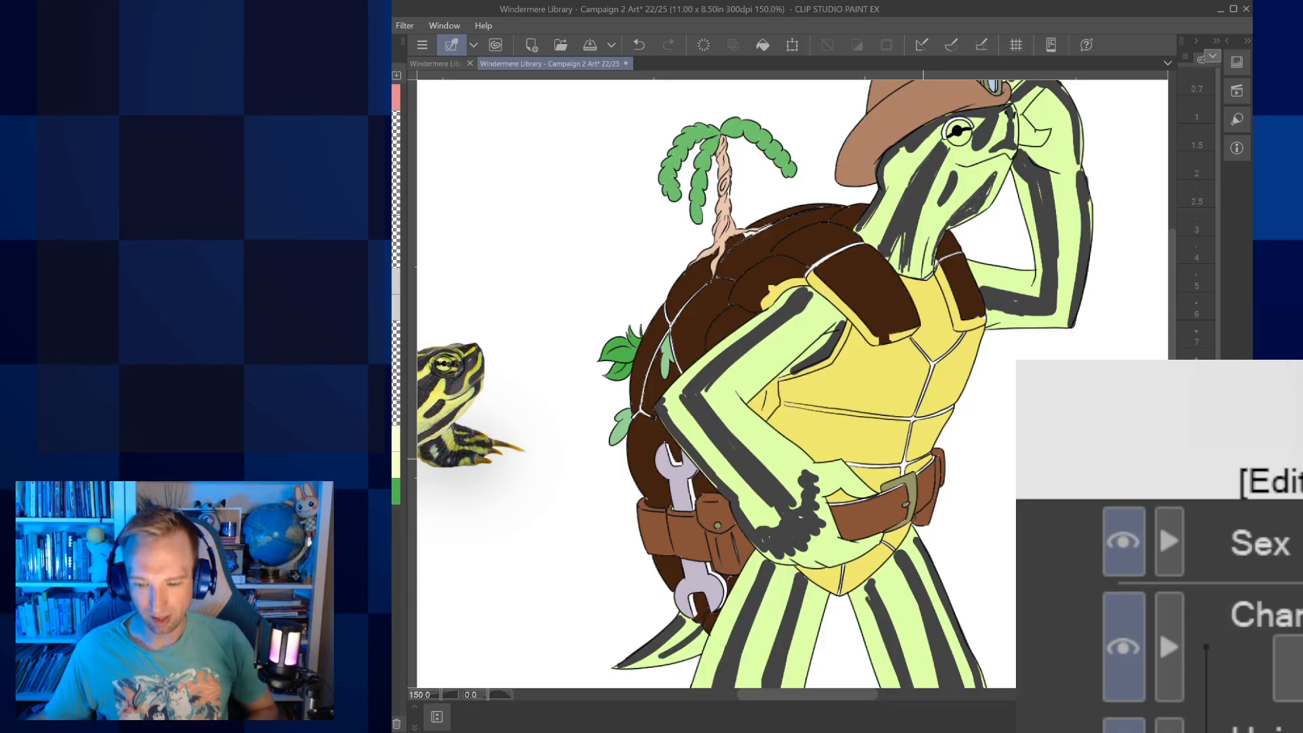
scroll(906, 390, down, 6)
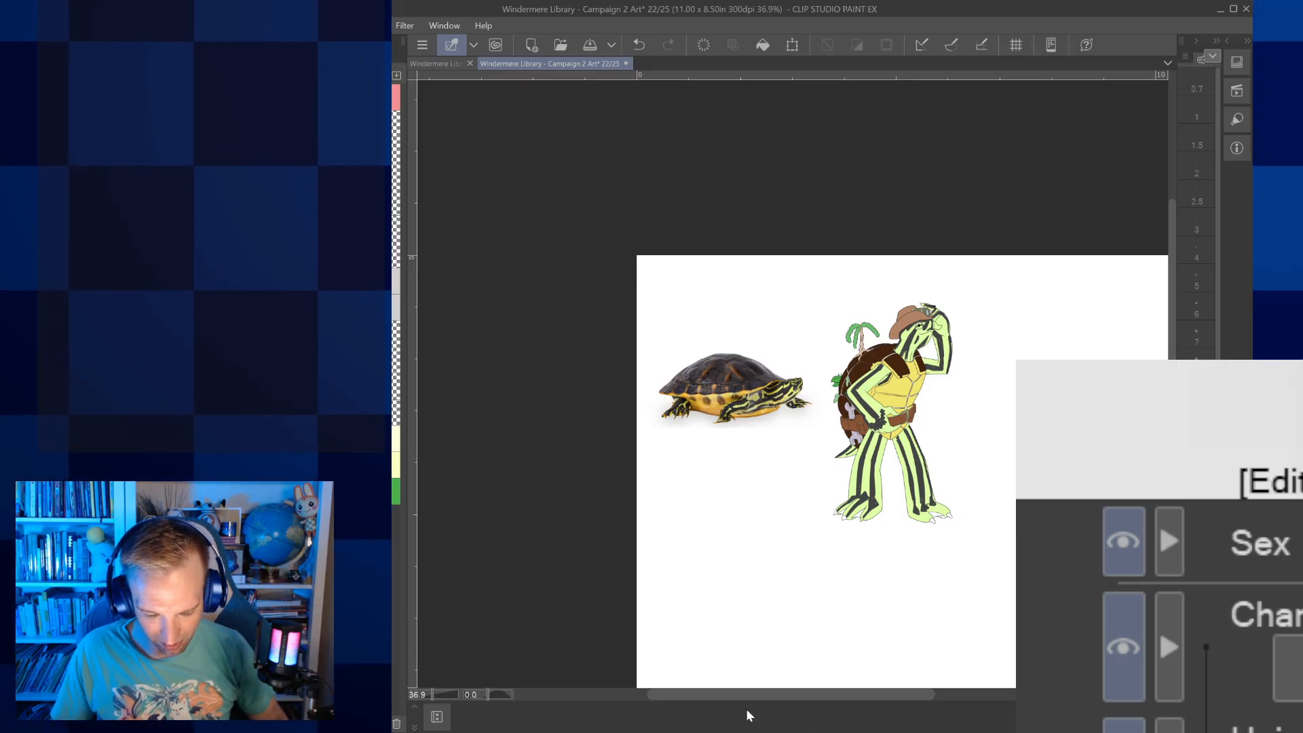
click(757, 732)
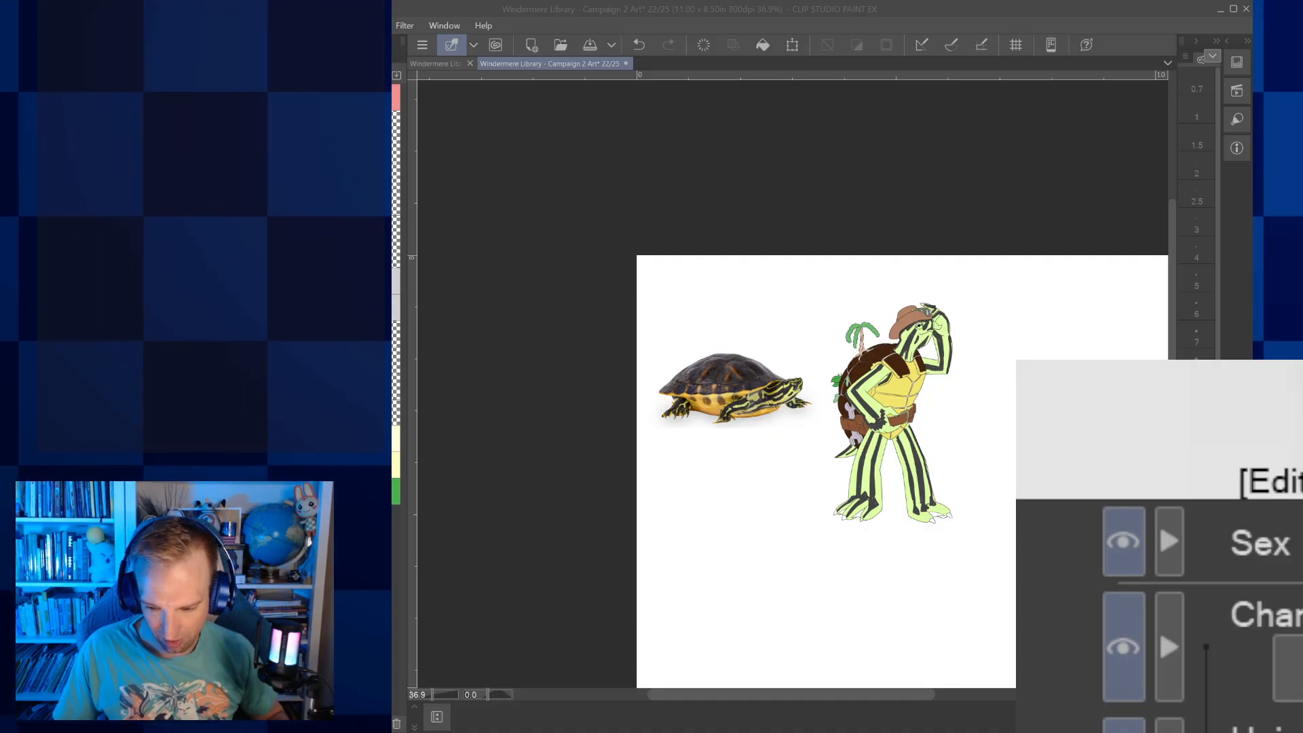
click(932, 727)
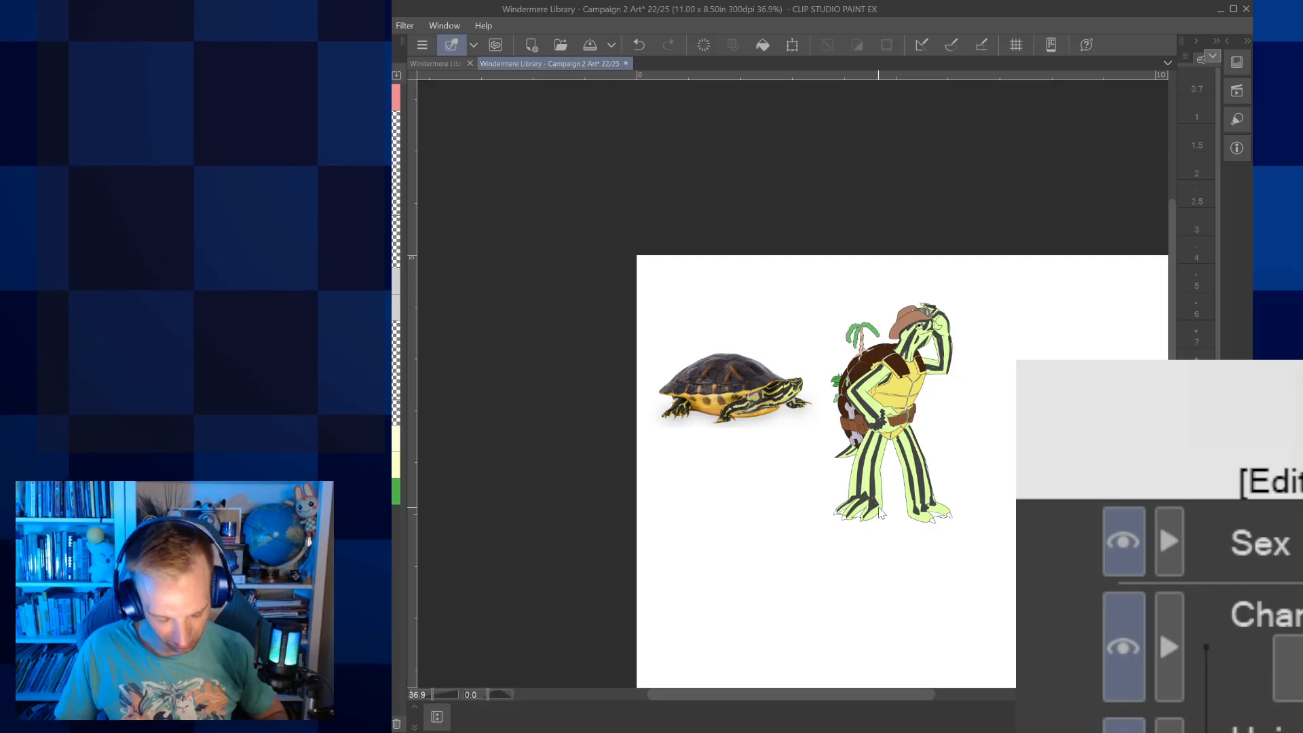
click(791, 44)
drag(673, 294, 1079, 391)
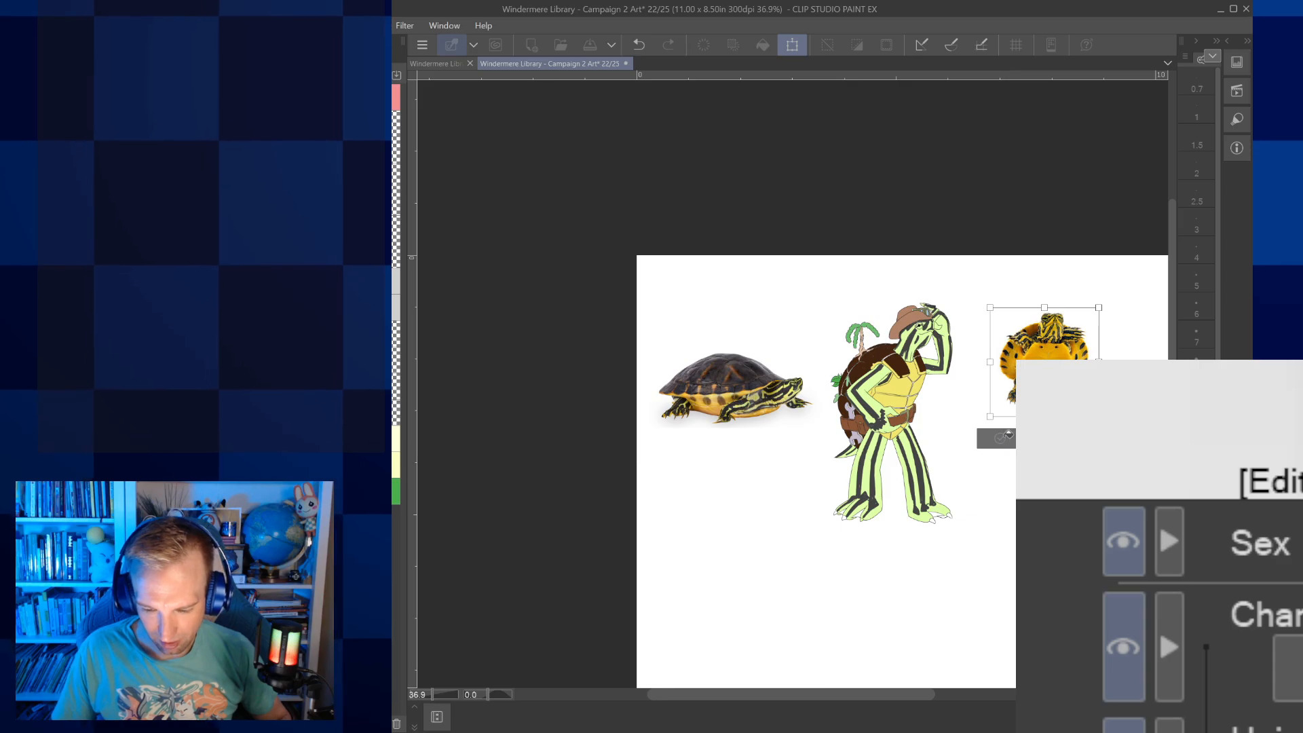
click(1001, 438)
scroll(1001, 433, right, 2)
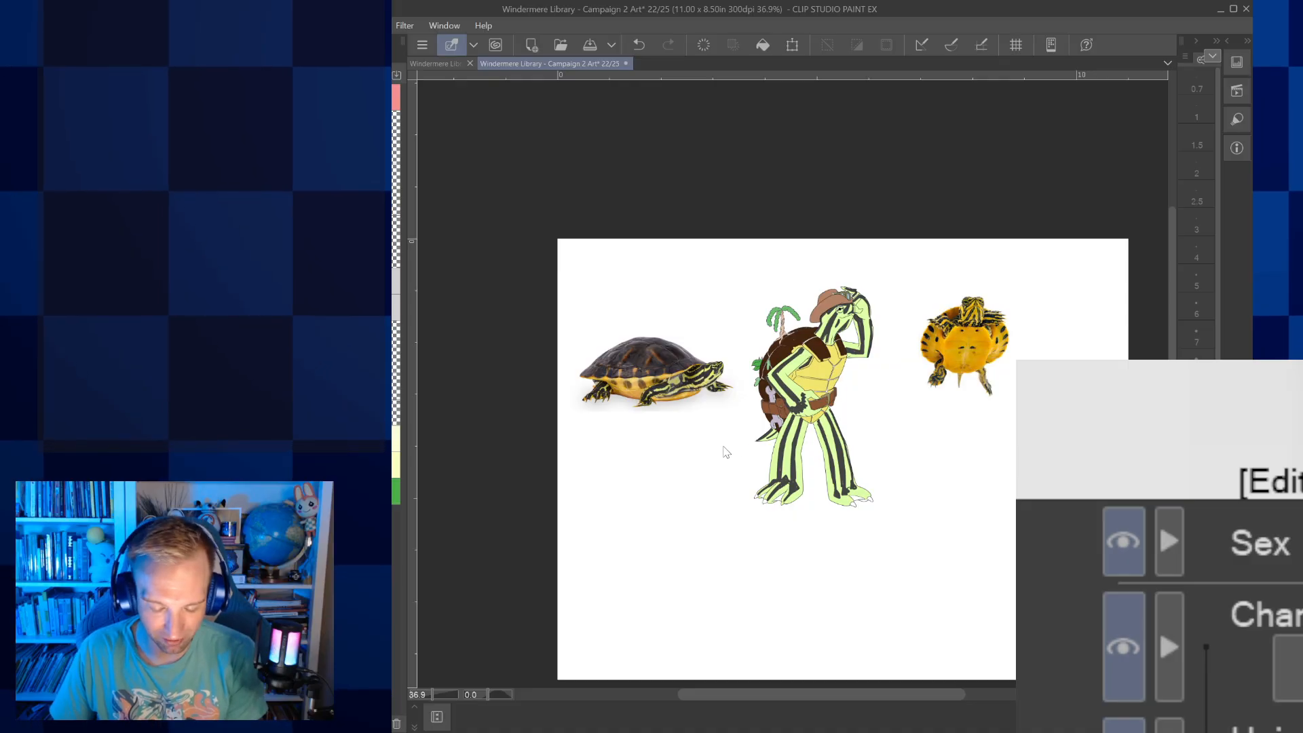
click(660, 725)
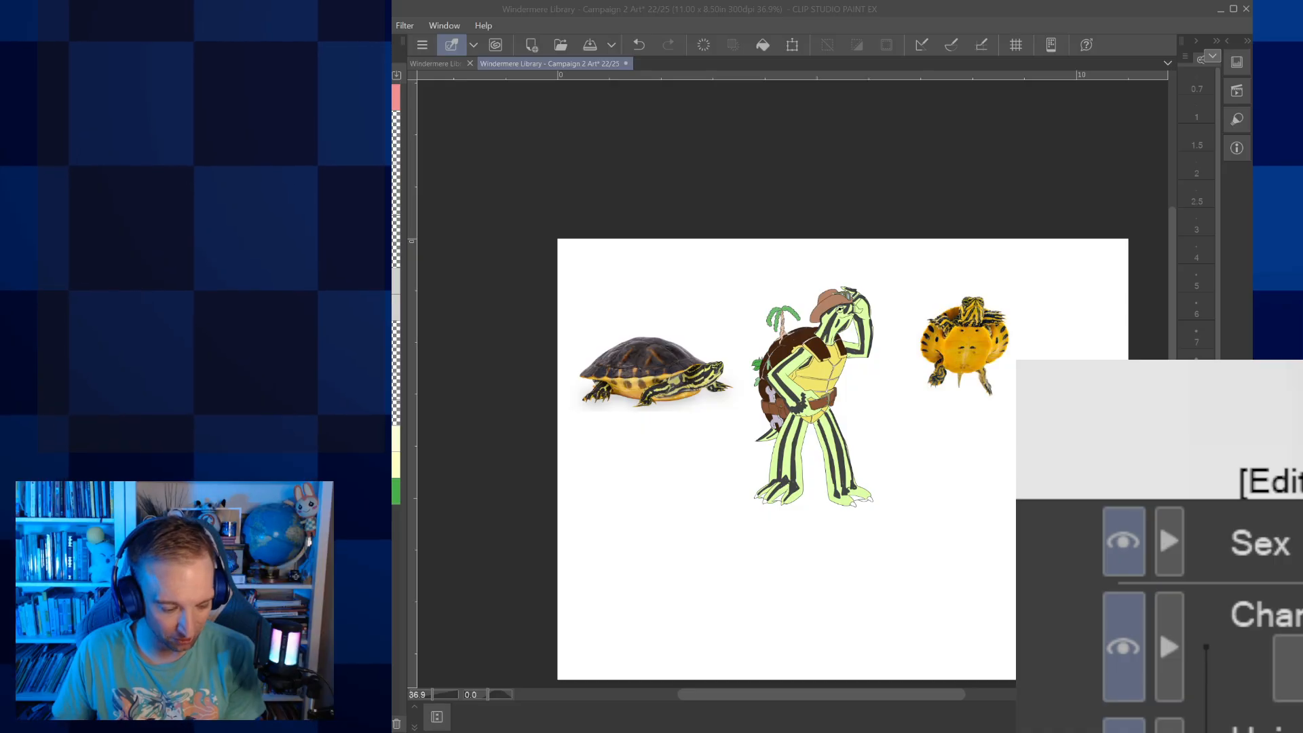
key(ctrl+s)
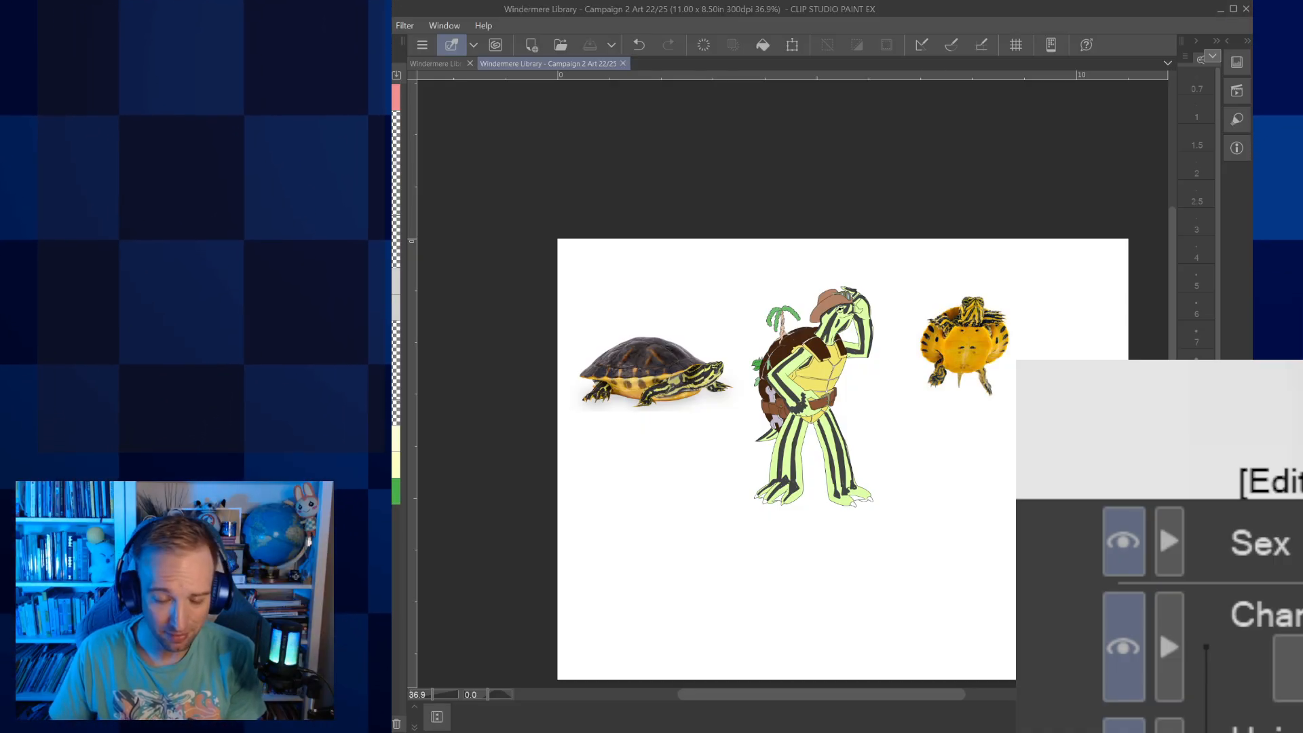